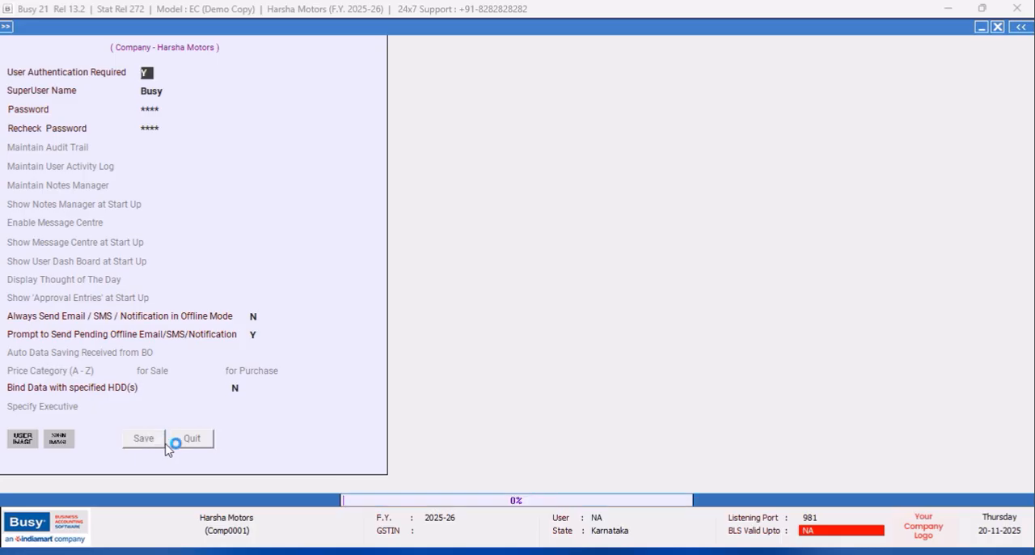
- In the Inventory features, enable Multi-Godown Inventory and turn on Material Centre at Item Level
{"action": "left_click", "coordinate": [93, 68]}
{"action": "left_click", "coordinate": [122, 55]}
{"action": "double_click", "coordinate": [123, 55]}
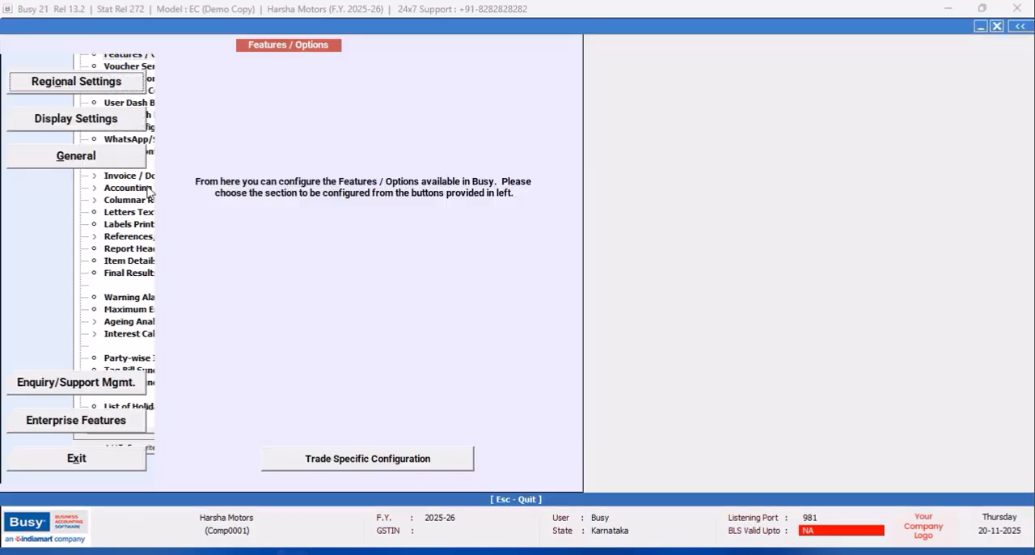
{"action": "left_click", "coordinate": [53, 235]}
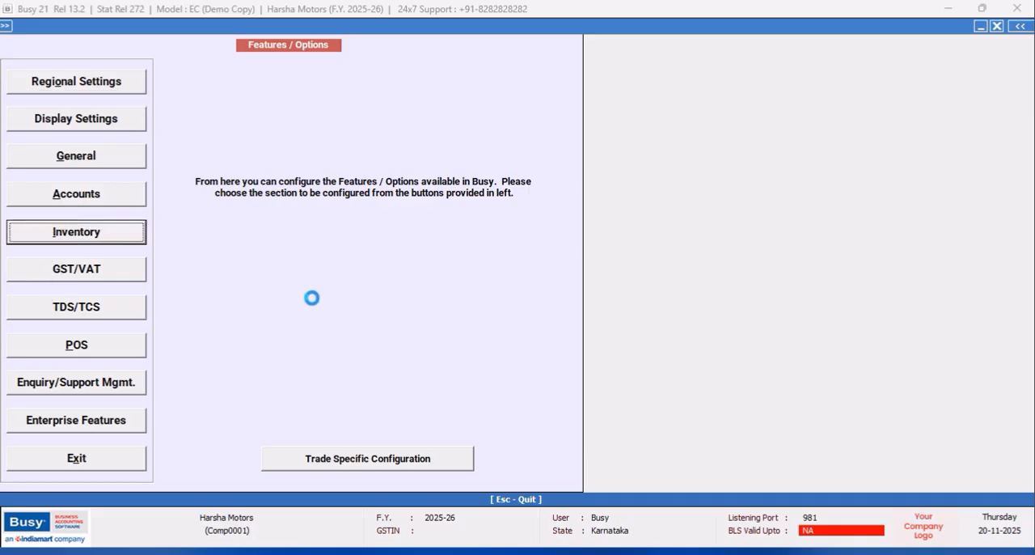
{"action": "left_click", "coordinate": [15, 139]}
{"action": "left_click", "coordinate": [15, 142]}
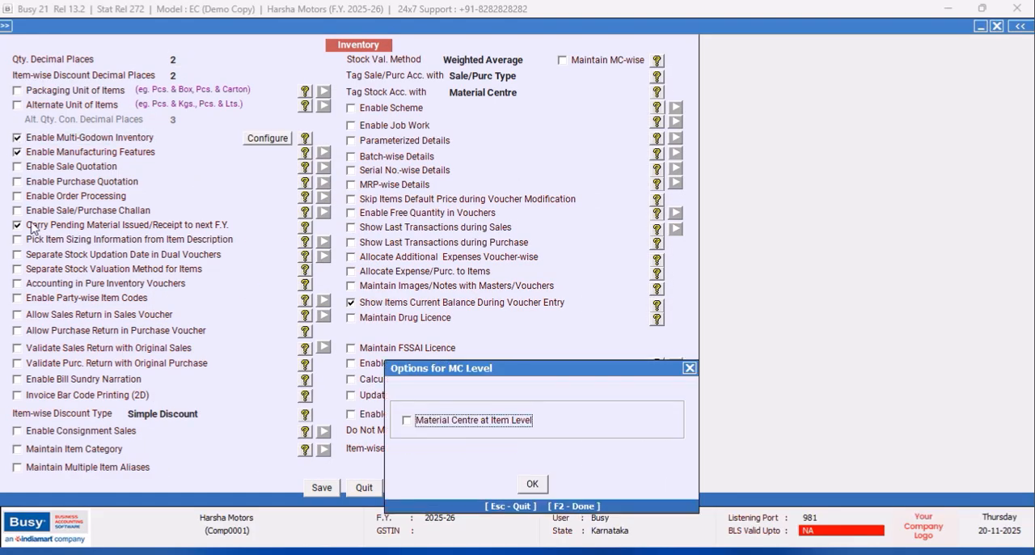
{"action": "left_click", "coordinate": [416, 425]}
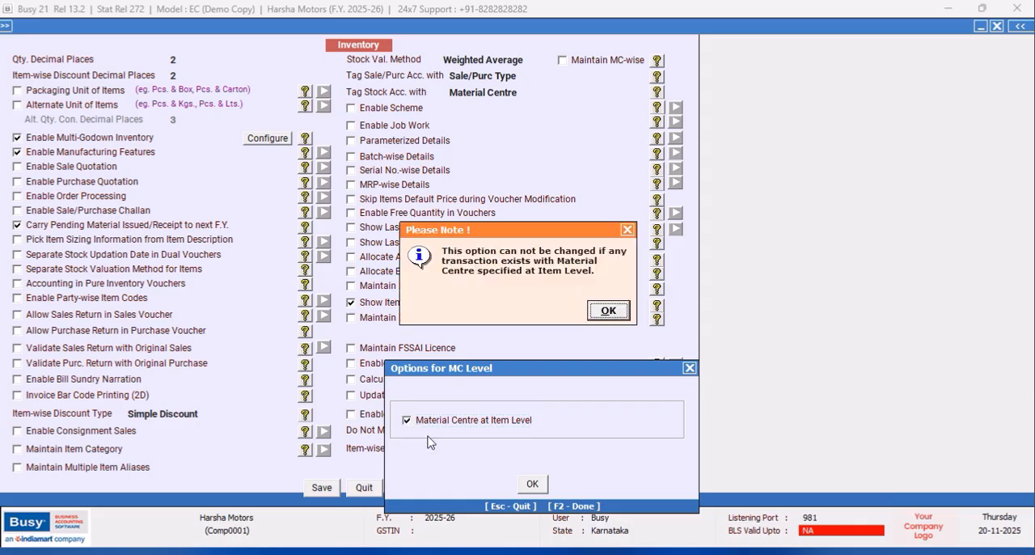
{"action": "left_click", "coordinate": [606, 310]}
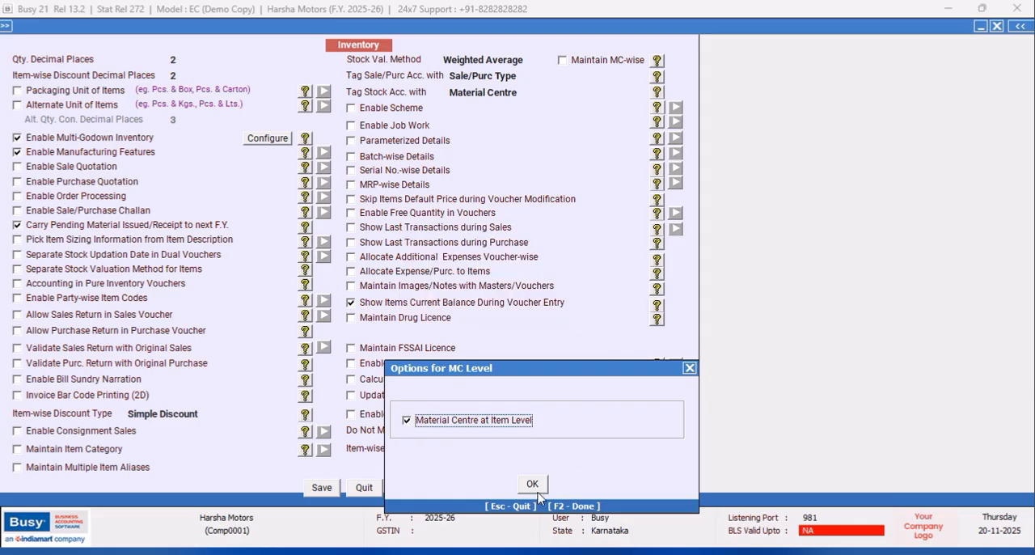
{"action": "left_click", "coordinate": [535, 484]}
- Enable Purchase Quotation in the Inventory features and set its quotation options
{"action": "left_click", "coordinate": [17, 182]}
{"action": "left_click", "coordinate": [407, 408]}
{"action": "left_click", "coordinate": [575, 472]}
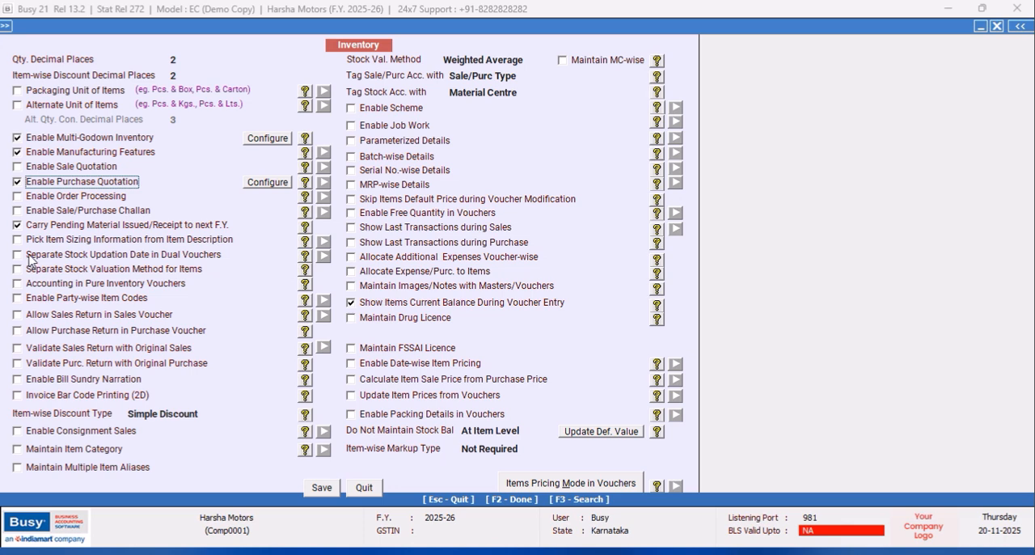
- Enable Sale/Purchase Challan with Consolidate Items While Picking from Challans and Show Pending Challan Till Voucher Date, then save the Inventory features and exit
{"action": "left_click", "coordinate": [18, 211]}
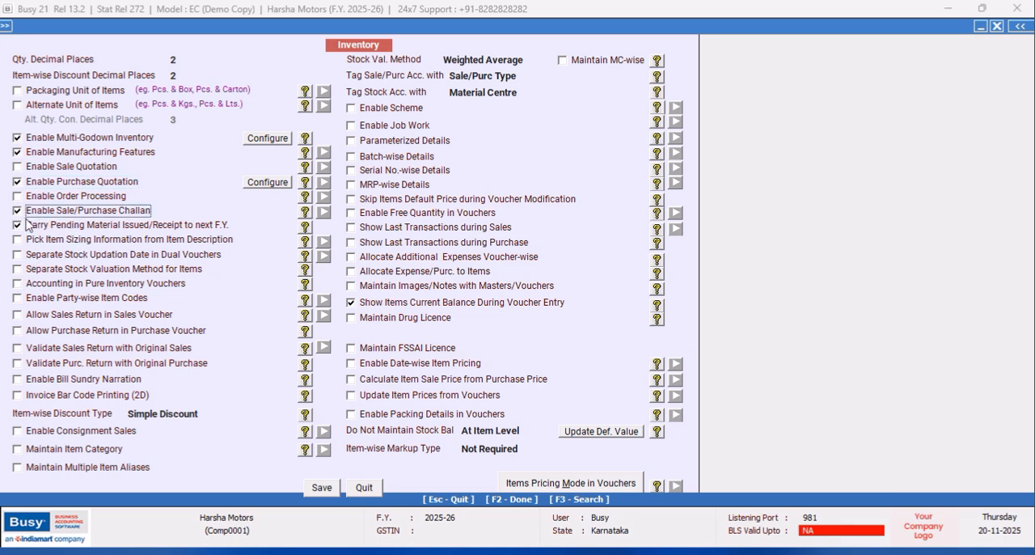
{"action": "left_click", "coordinate": [407, 264]}
{"action": "left_click", "coordinate": [406, 407]}
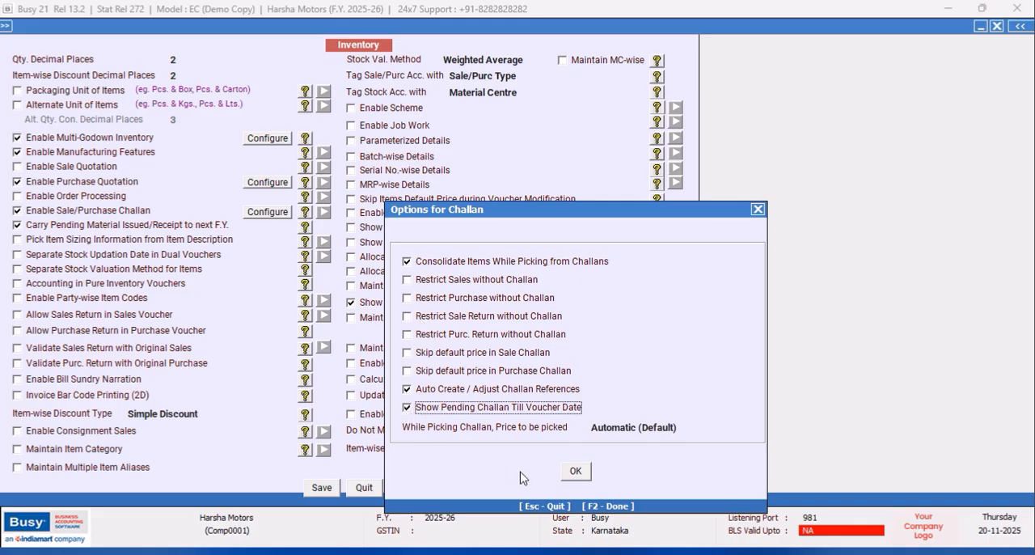
{"action": "left_click", "coordinate": [575, 471]}
{"action": "left_click", "coordinate": [323, 488]}
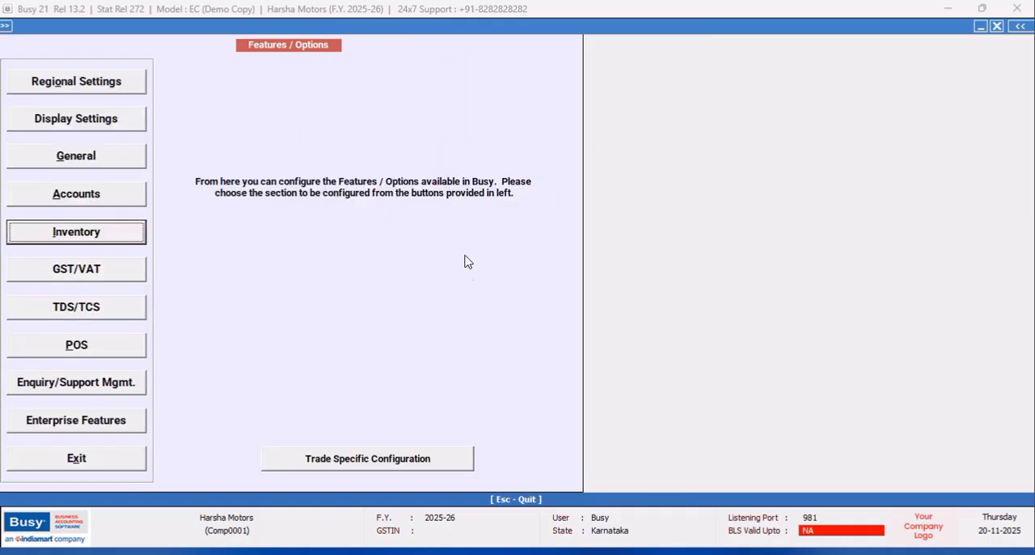
{"action": "left_click", "coordinate": [80, 459]}
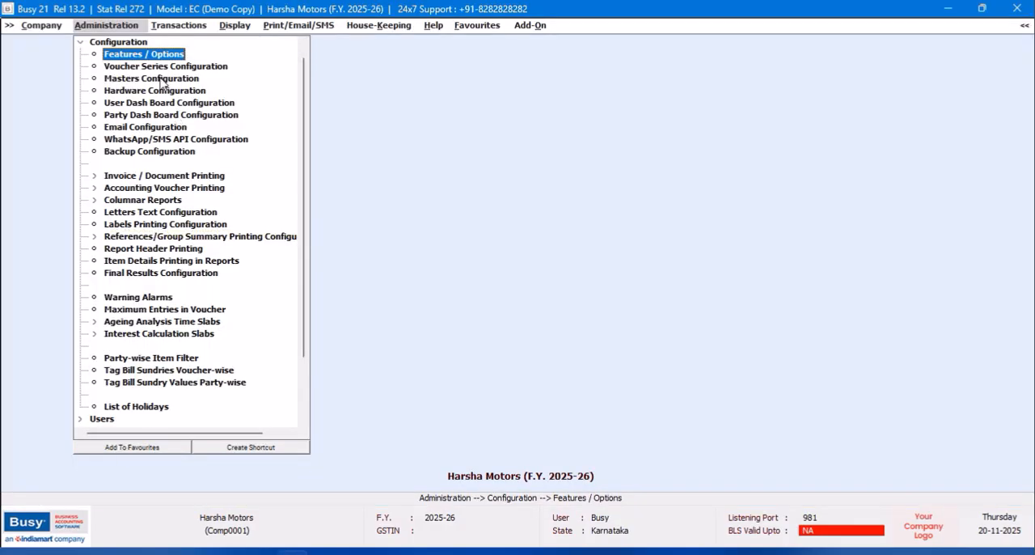
- In the bulk voucher numbering configuration, set the numbering type of the MtRc, StTf and Prod vouchers to Automatic
{"action": "left_click", "coordinate": [148, 67]}
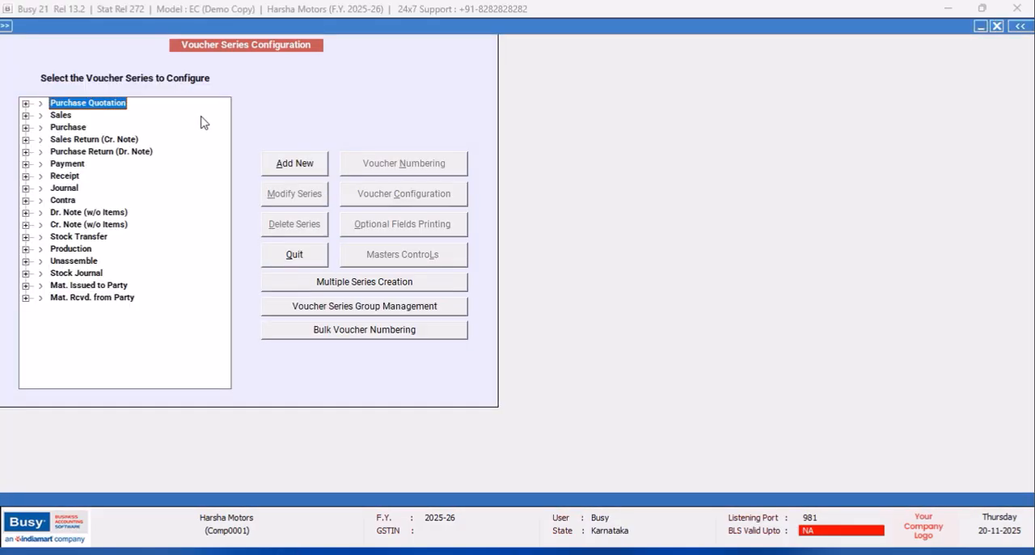
{"action": "left_click", "coordinate": [381, 333]}
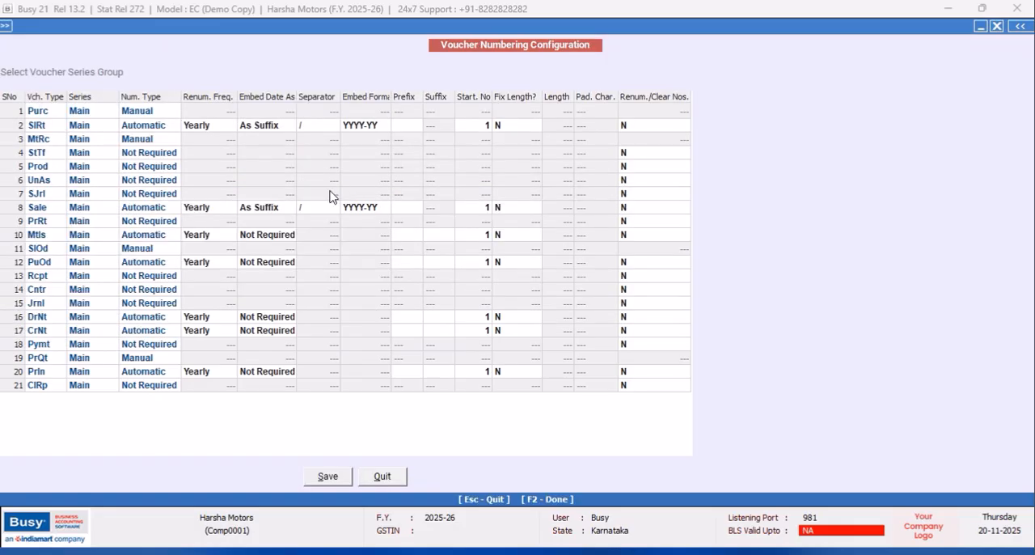
{"action": "left_click", "coordinate": [149, 139]}
{"action": "left_click", "coordinate": [149, 153]}
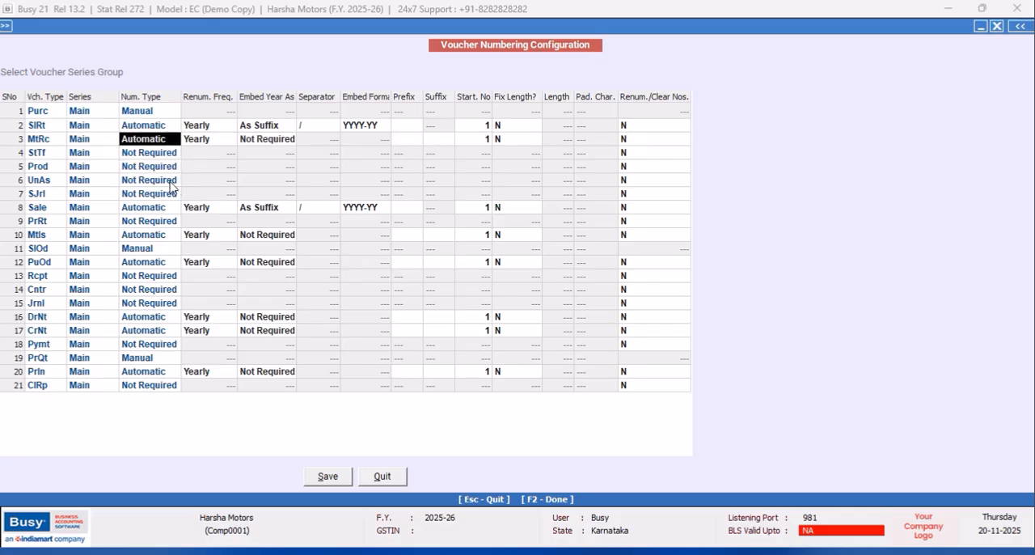
{"action": "left_click", "coordinate": [158, 152]}
{"action": "left_click", "coordinate": [143, 170]}
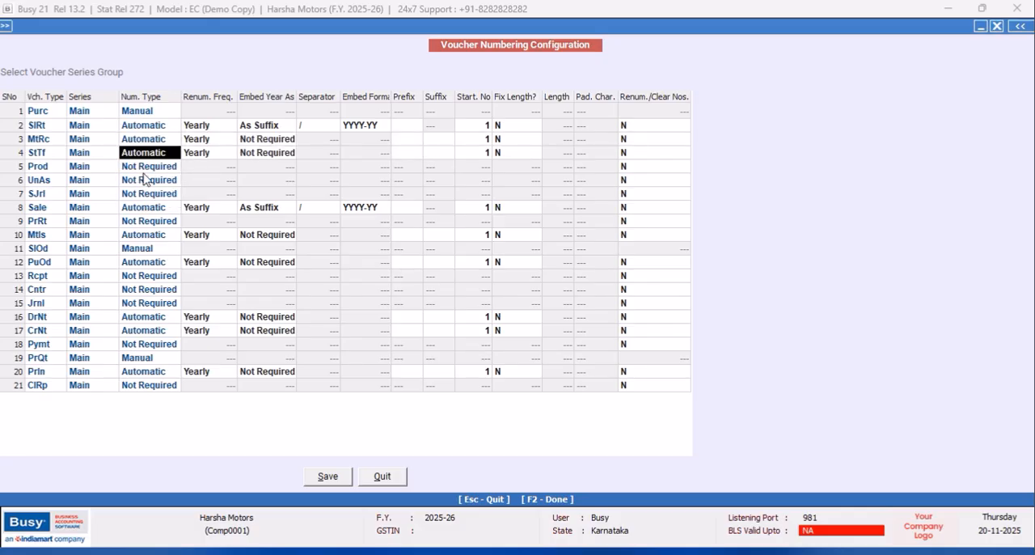
{"action": "left_click", "coordinate": [144, 170]}
{"action": "left_click", "coordinate": [146, 178]}
- Set the numbering type of the UnAs, SJrl, PrRt and MtIs vouchers to Automatic
{"action": "left_click", "coordinate": [146, 180]}
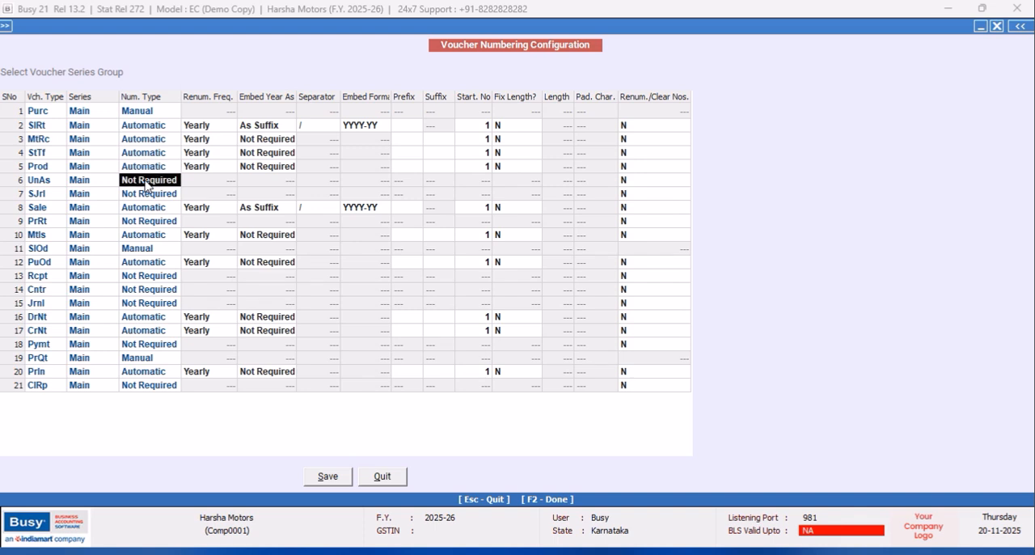
{"action": "left_click", "coordinate": [145, 198]}
{"action": "left_click", "coordinate": [142, 194]}
{"action": "left_click", "coordinate": [142, 195]}
{"action": "left_click", "coordinate": [141, 210]}
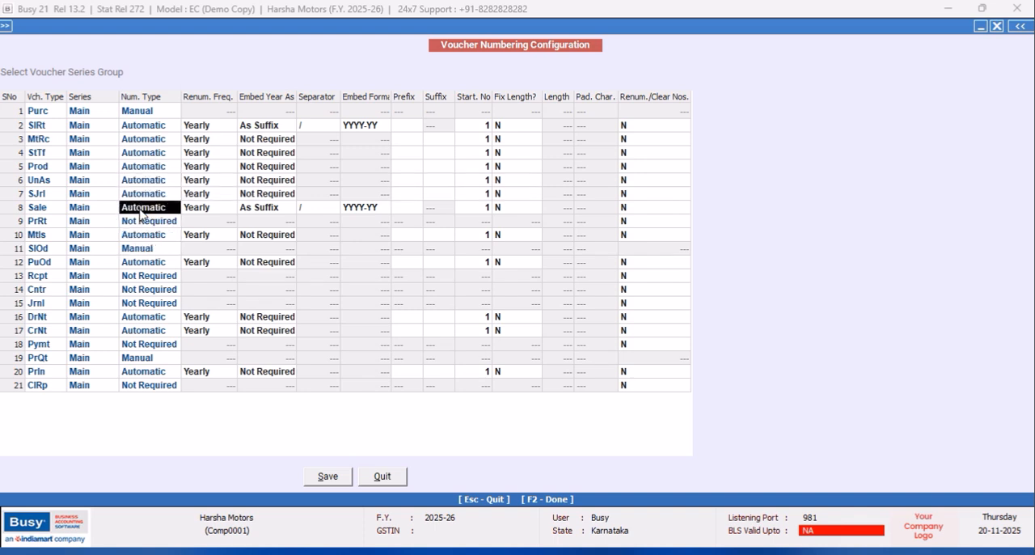
{"action": "left_click", "coordinate": [135, 222]}
{"action": "left_click", "coordinate": [136, 223]}
{"action": "left_click", "coordinate": [144, 234]}
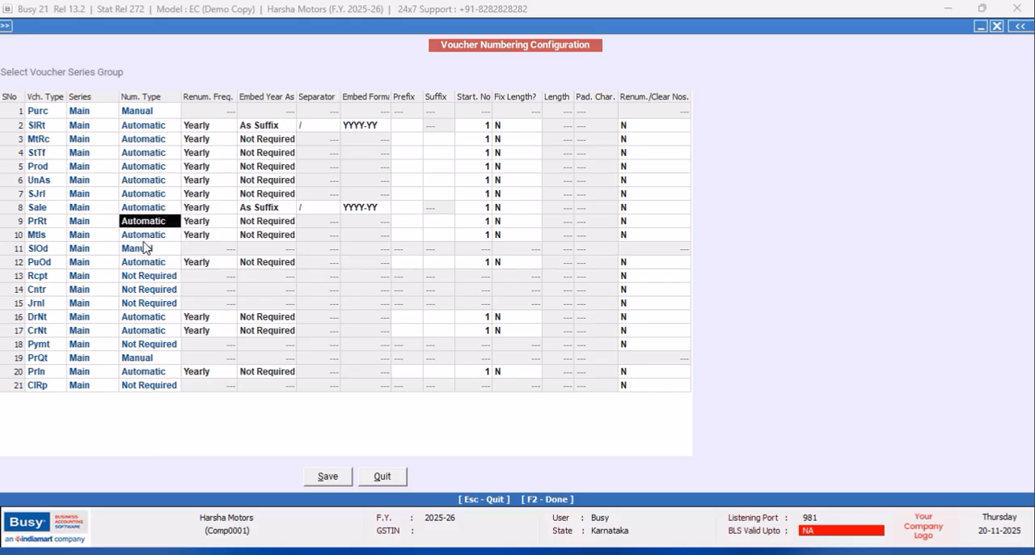
{"action": "left_click", "coordinate": [143, 236]}
{"action": "left_click", "coordinate": [144, 236]}
{"action": "left_click", "coordinate": [144, 252]}
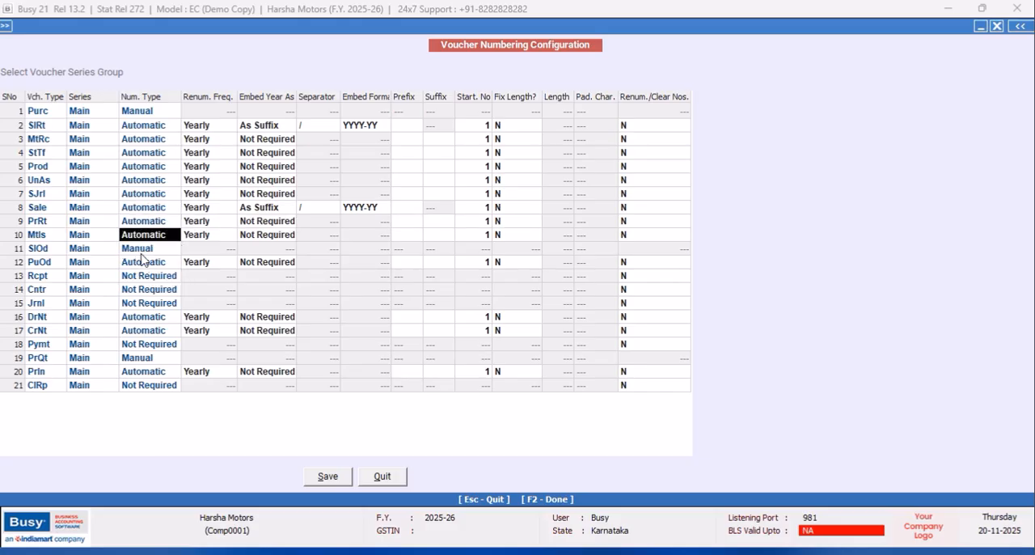
- Set the numbering type of the SlOd, PuOd and Rcpt vouchers to Automatic
{"action": "left_click", "coordinate": [143, 250]}
{"action": "left_click", "coordinate": [142, 251]}
{"action": "left_click", "coordinate": [144, 264]}
{"action": "left_click", "coordinate": [143, 264]}
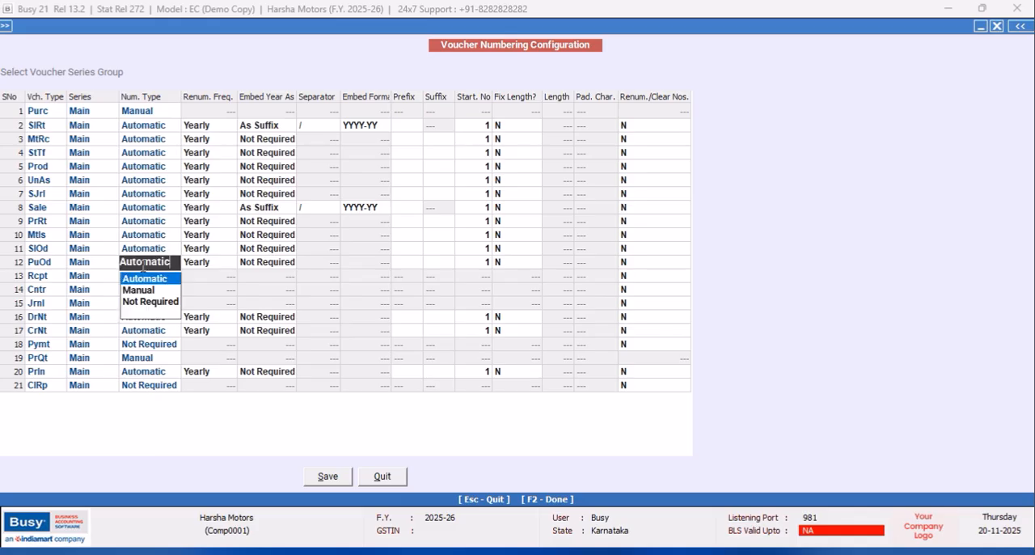
{"action": "left_click", "coordinate": [137, 279]}
{"action": "left_click", "coordinate": [133, 281]}
{"action": "left_click", "coordinate": [133, 281]}
{"action": "left_click", "coordinate": [139, 293]}
- Set the numbering type of the Cntr, Jrnl and DrNt vouchers to Automatic
{"action": "left_click", "coordinate": [140, 290]}
{"action": "left_click", "coordinate": [139, 290]}
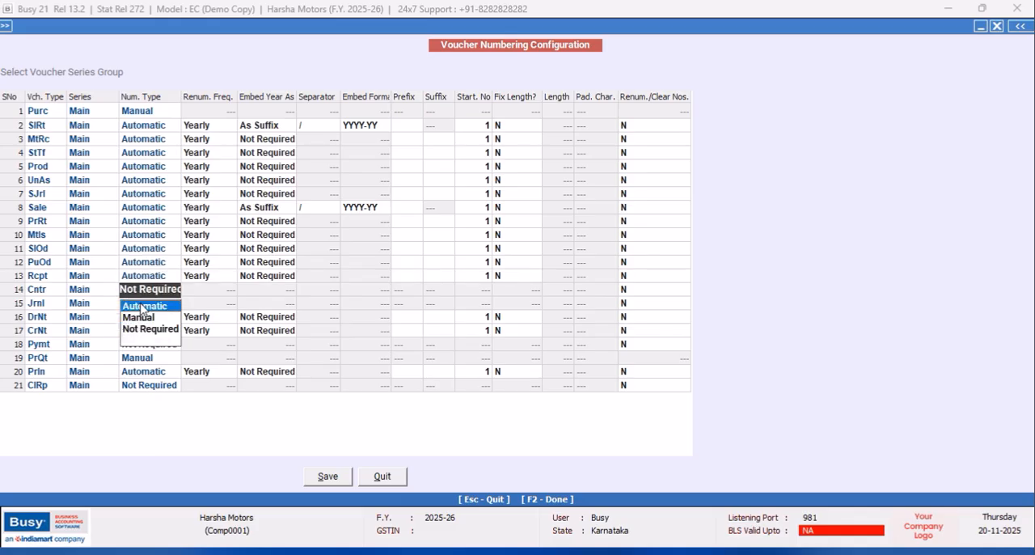
{"action": "left_click", "coordinate": [143, 306]}
{"action": "left_click", "coordinate": [141, 305]}
{"action": "left_click", "coordinate": [145, 321]}
{"action": "left_click", "coordinate": [143, 317]}
{"action": "left_click", "coordinate": [143, 319]}
{"action": "left_click", "coordinate": [148, 334]}
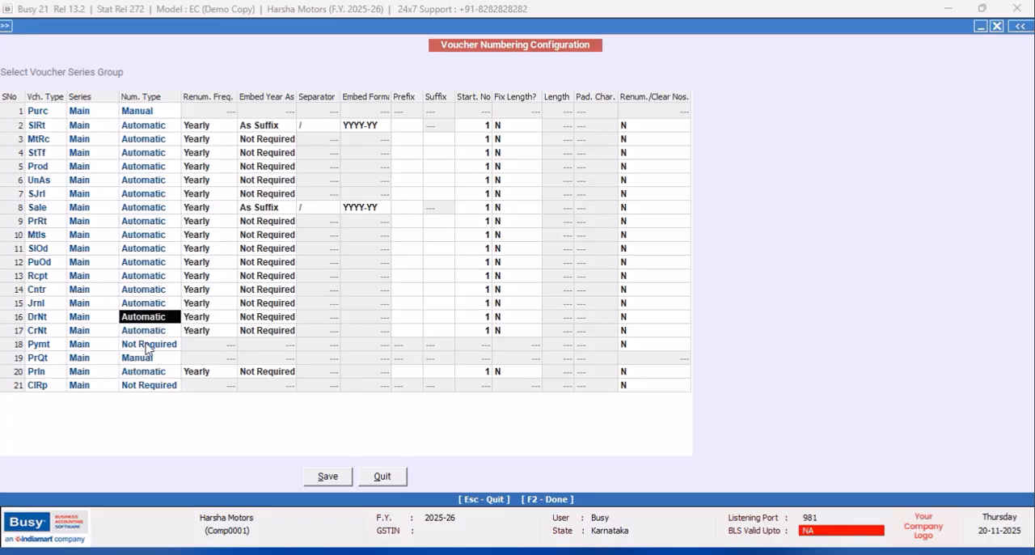
- Set the numbering type of the Pymt, PrQt and ClRp vouchers to Automatic
{"action": "left_click", "coordinate": [146, 344]}
{"action": "left_click", "coordinate": [146, 345]}
{"action": "left_click", "coordinate": [147, 361]}
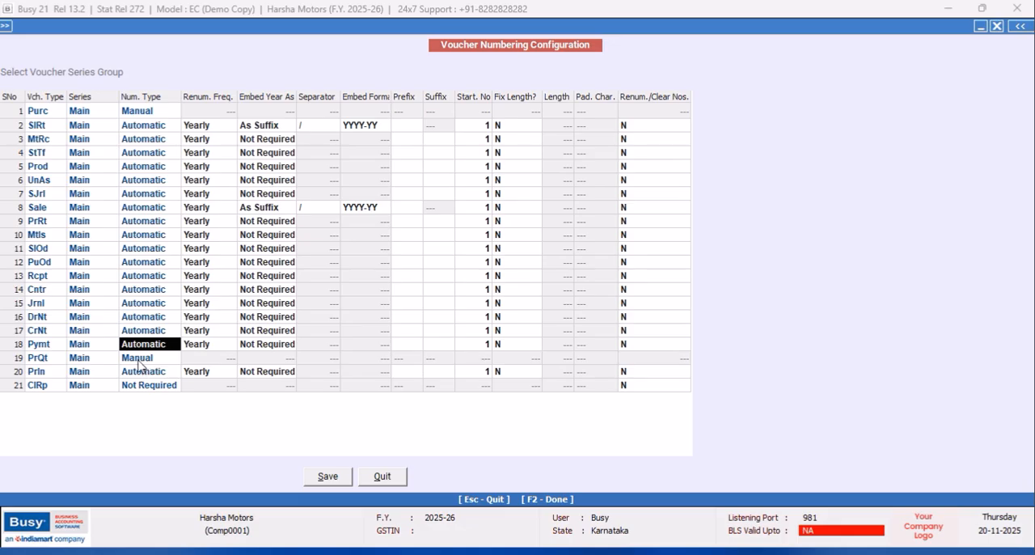
{"action": "left_click", "coordinate": [139, 360]}
{"action": "left_click", "coordinate": [140, 374]}
{"action": "left_click", "coordinate": [139, 377]}
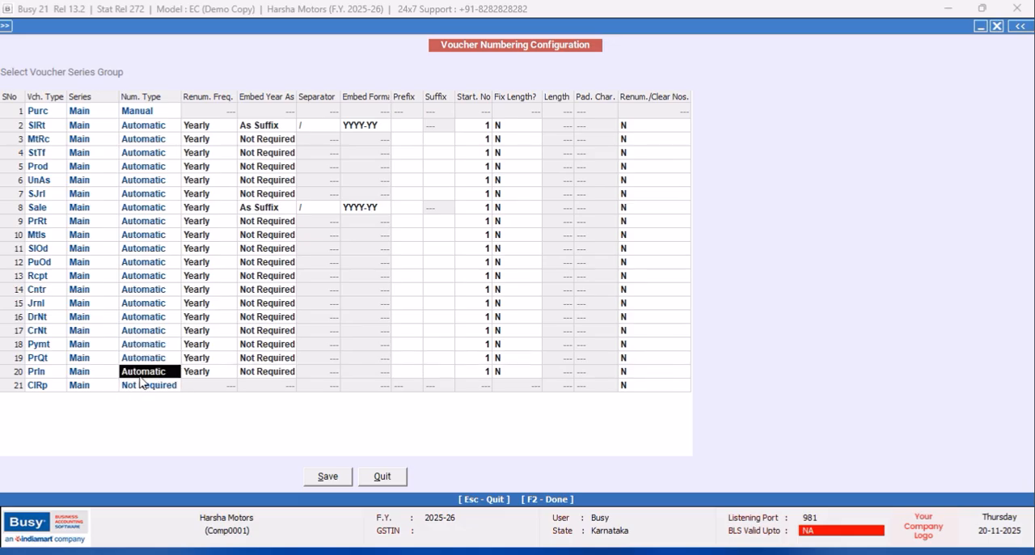
{"action": "left_click", "coordinate": [138, 388]}
{"action": "left_click", "coordinate": [139, 387]}
{"action": "left_click", "coordinate": [143, 402]}
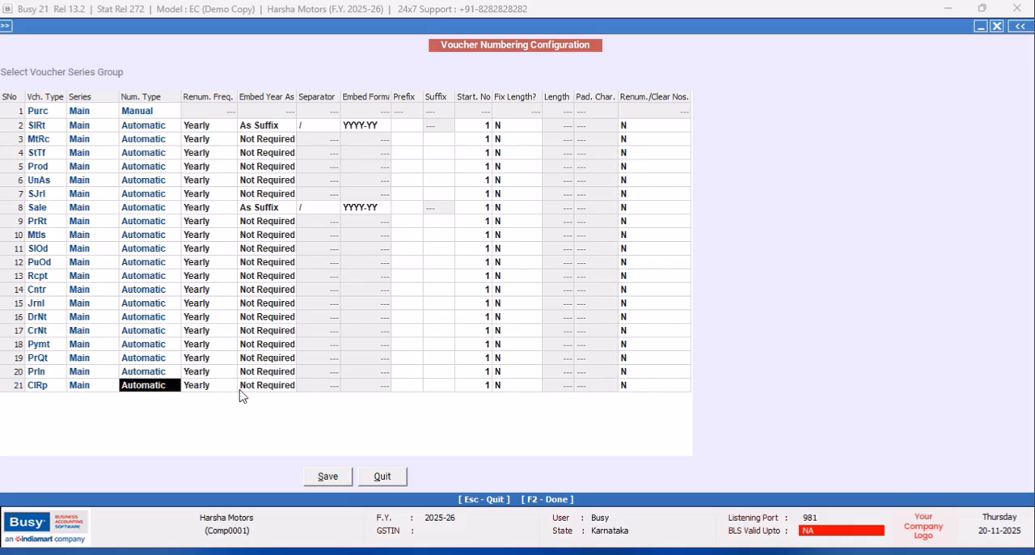
- Save the bulk voucher numbering and close the voucher series configuration
{"action": "left_click", "coordinate": [327, 476]}
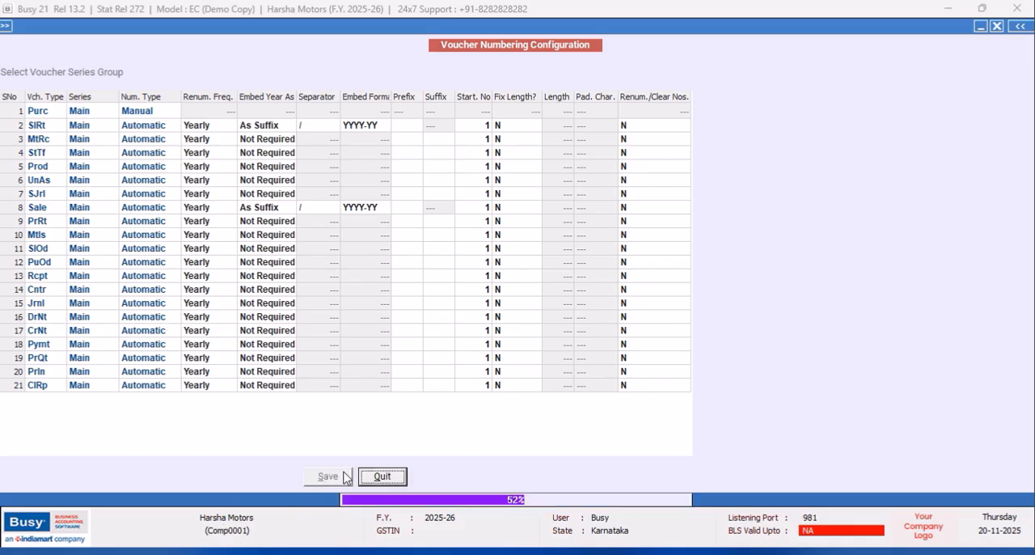
{"action": "left_click", "coordinate": [611, 312]}
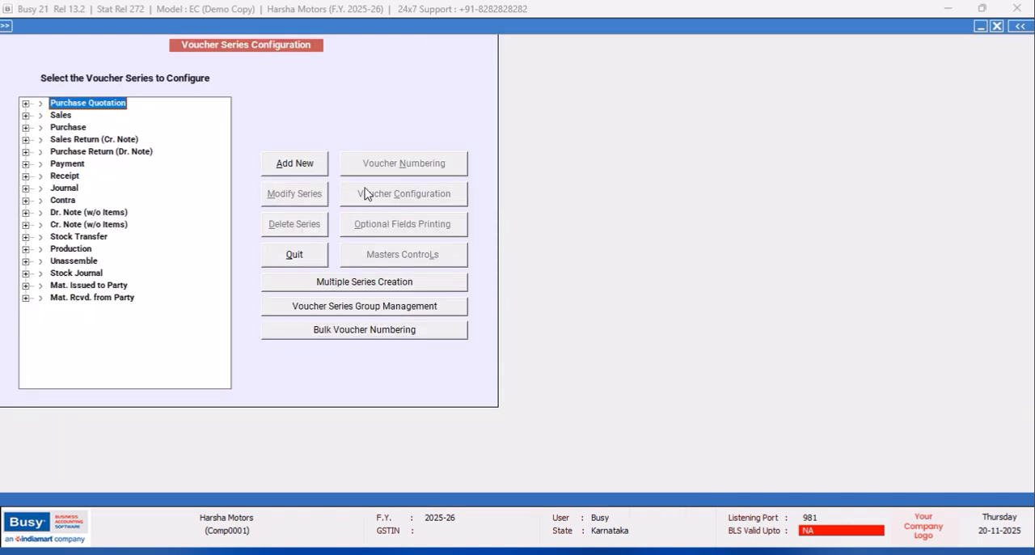
{"action": "left_click", "coordinate": [295, 256]}
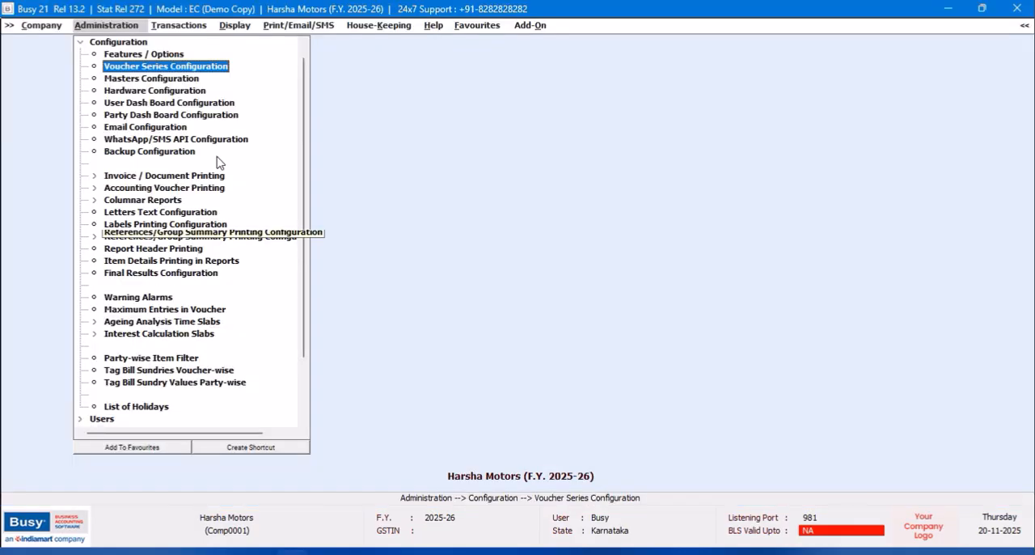
- Set Enable Multi Branch Details to Y in the Enterprise Features
{"action": "left_click", "coordinate": [80, 42]}
{"action": "left_click", "coordinate": [118, 58]}
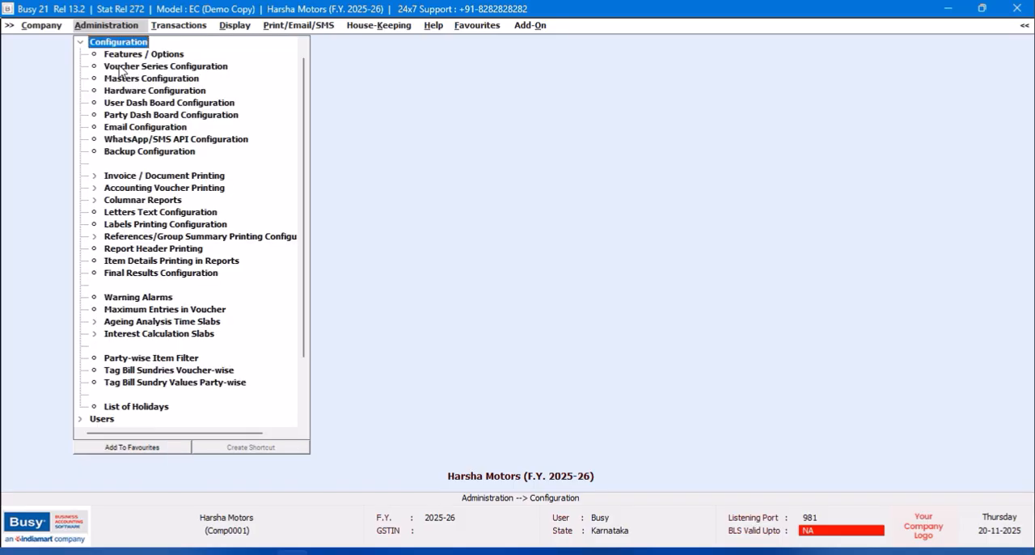
{"action": "left_click", "coordinate": [139, 57]}
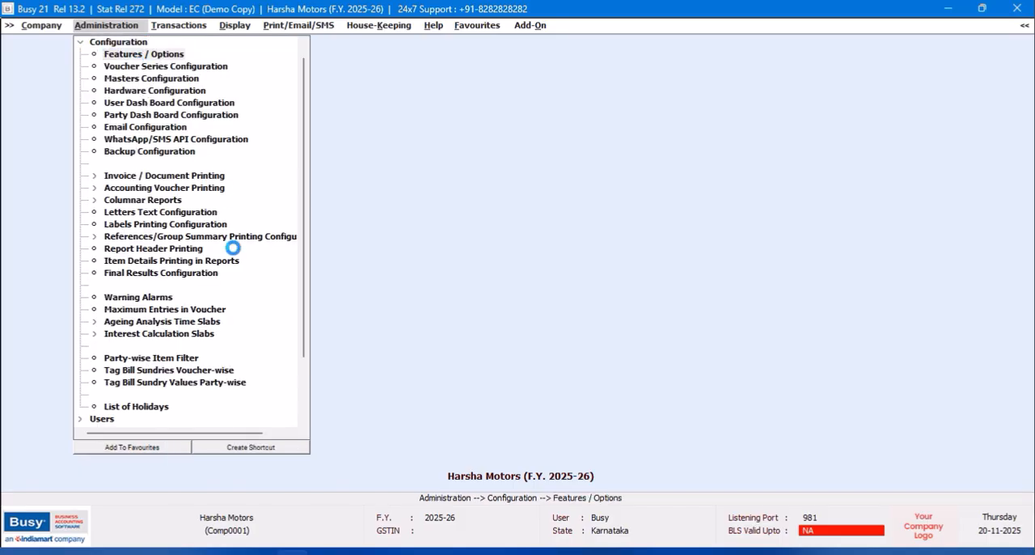
{"action": "left_click", "coordinate": [92, 425]}
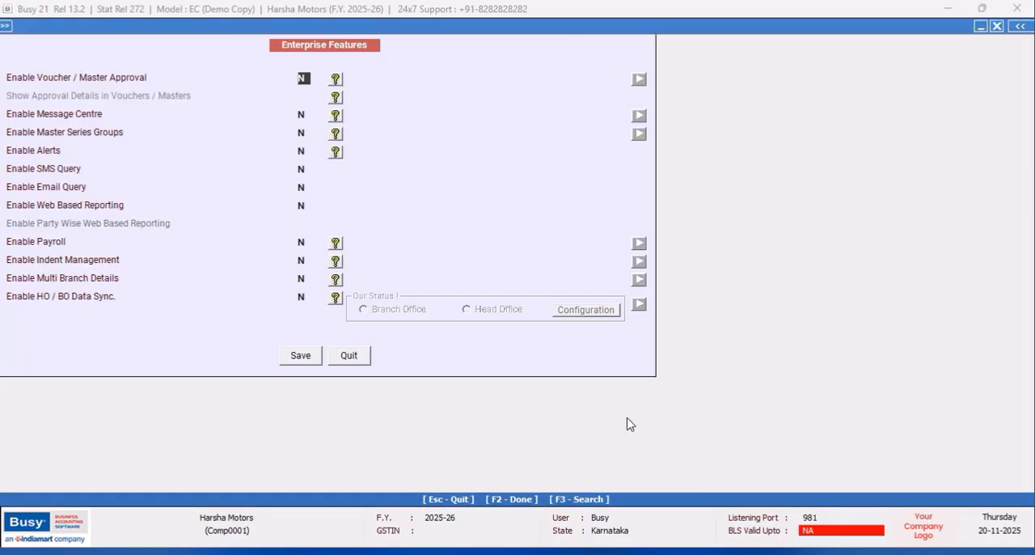
{"action": "left_click", "coordinate": [300, 278]}
{"action": "key", "text": "y"}
- Add a branch master named BUS STAND in the branch details, with Create User and Create MC set to Y
{"action": "left_click", "coordinate": [586, 283]}
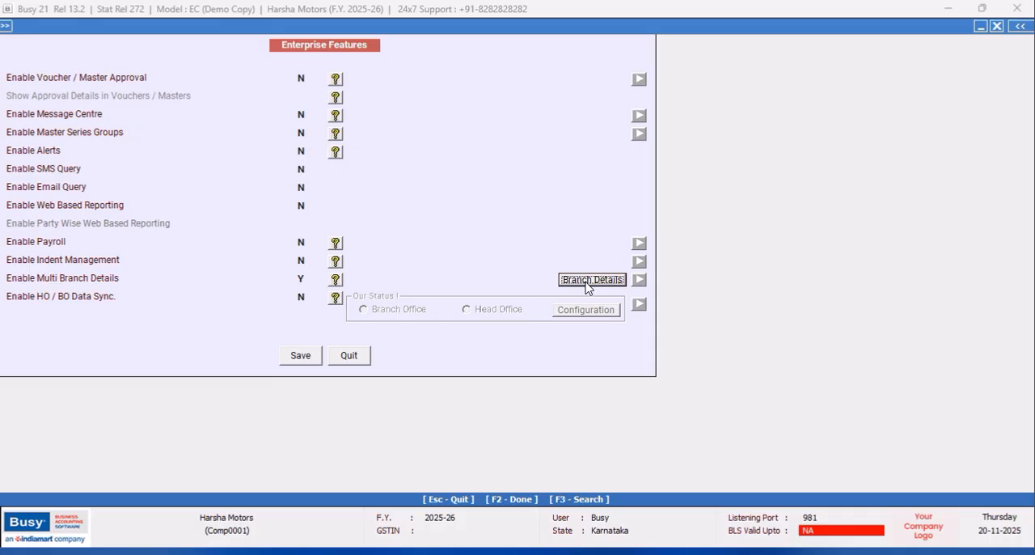
{"action": "left_click", "coordinate": [588, 283]}
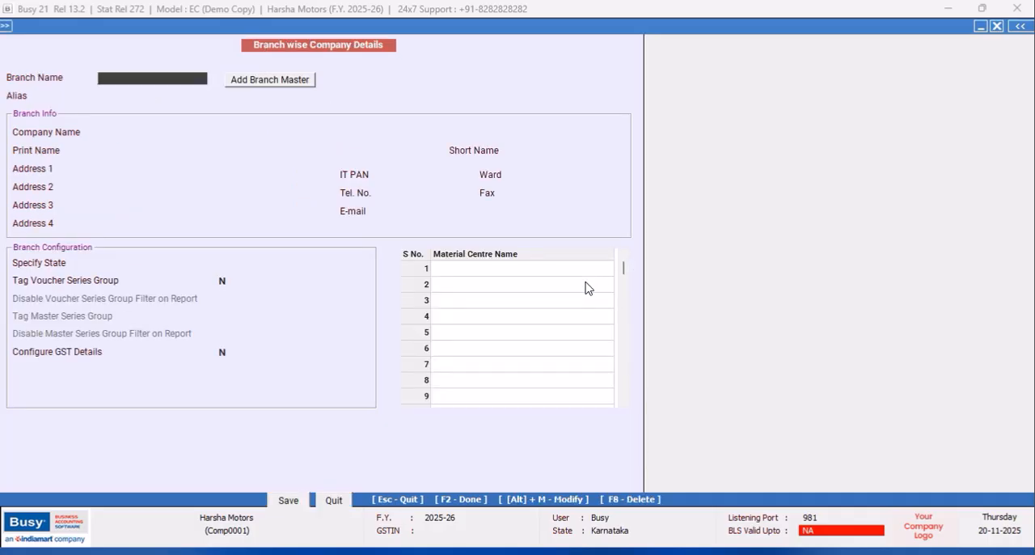
{"action": "left_click", "coordinate": [177, 80]}
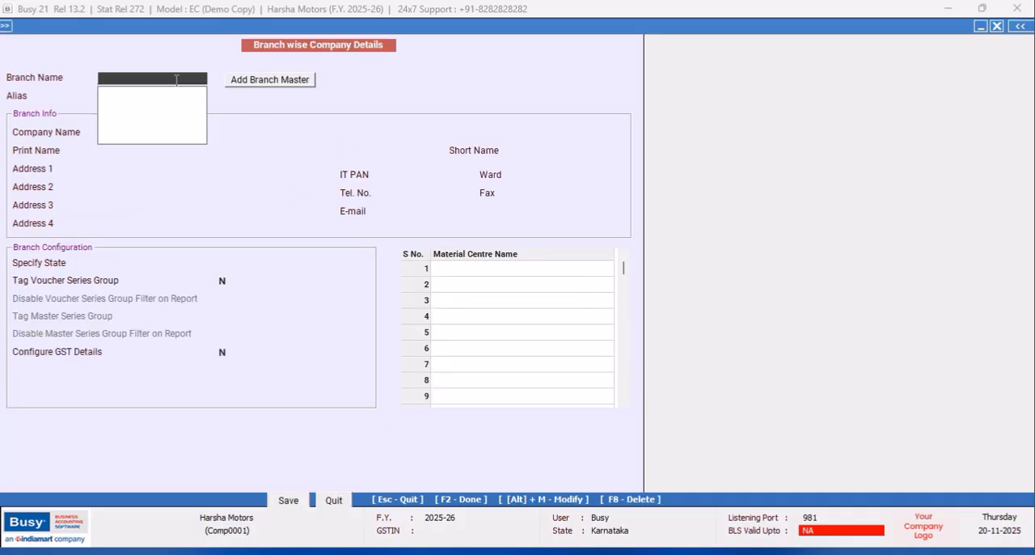
{"action": "left_click", "coordinate": [264, 84]}
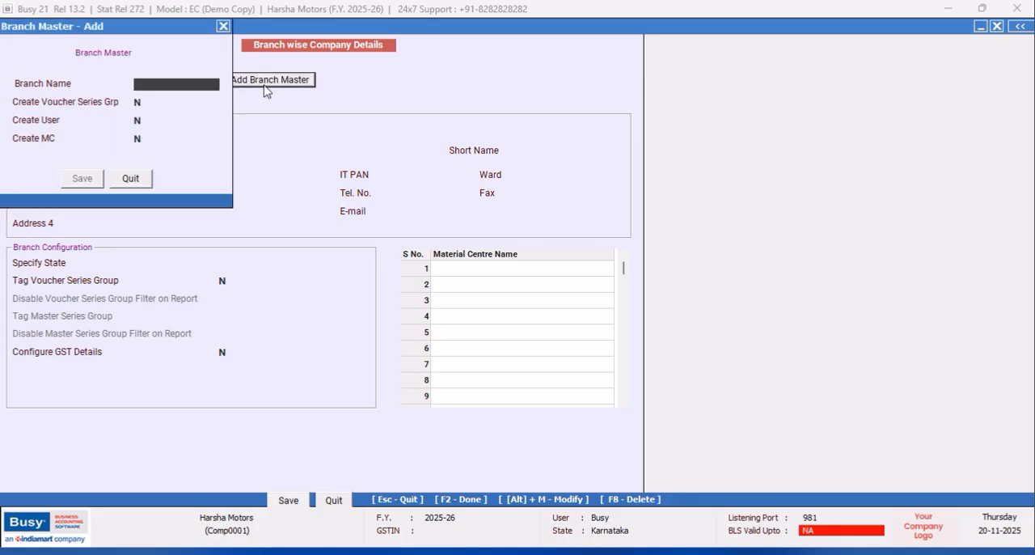
{"action": "type", "text": "BUS STAND"}
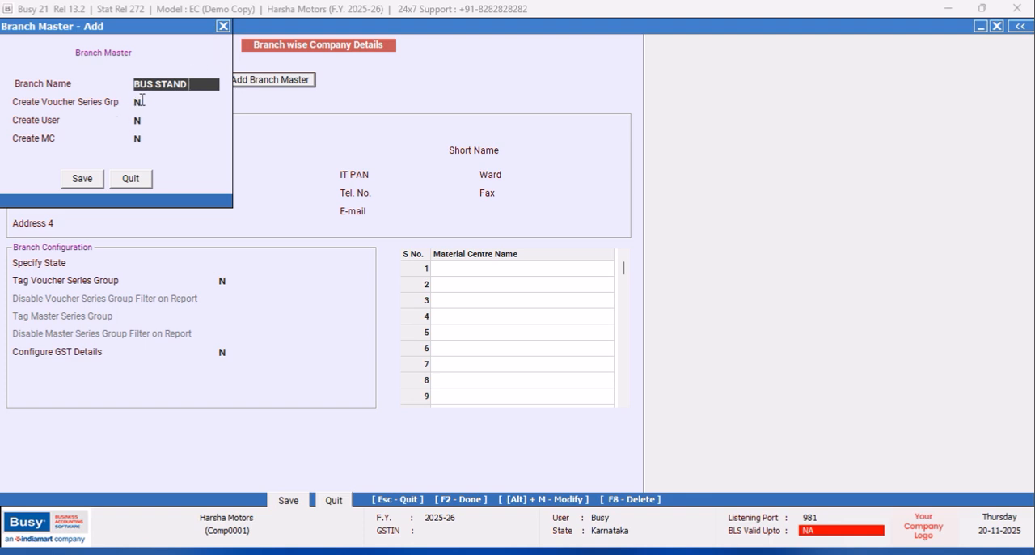
{"action": "key", "text": "Return"}
{"action": "key", "text": "Return"}
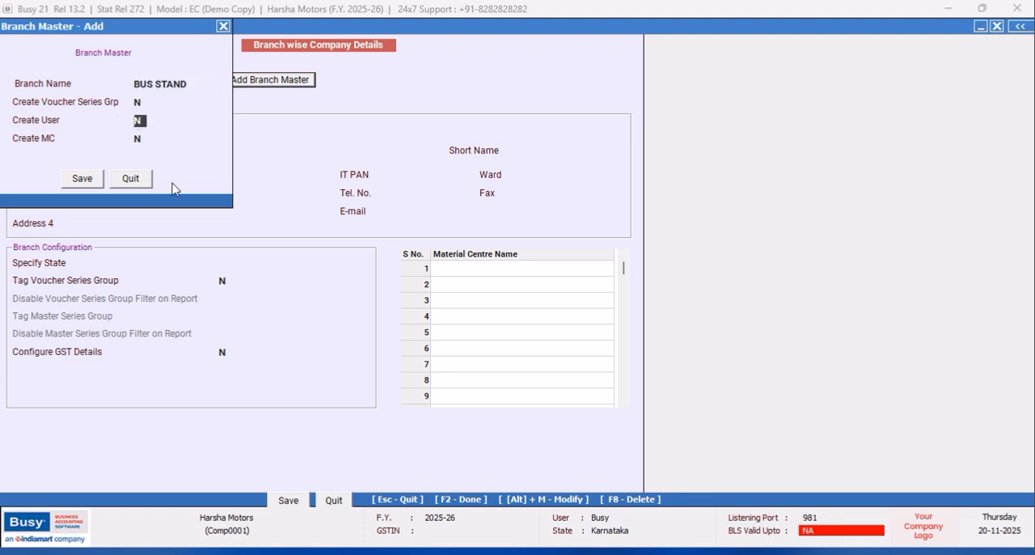
{"action": "left_click", "coordinate": [135, 140]}
{"action": "left_click", "coordinate": [98, 184]}
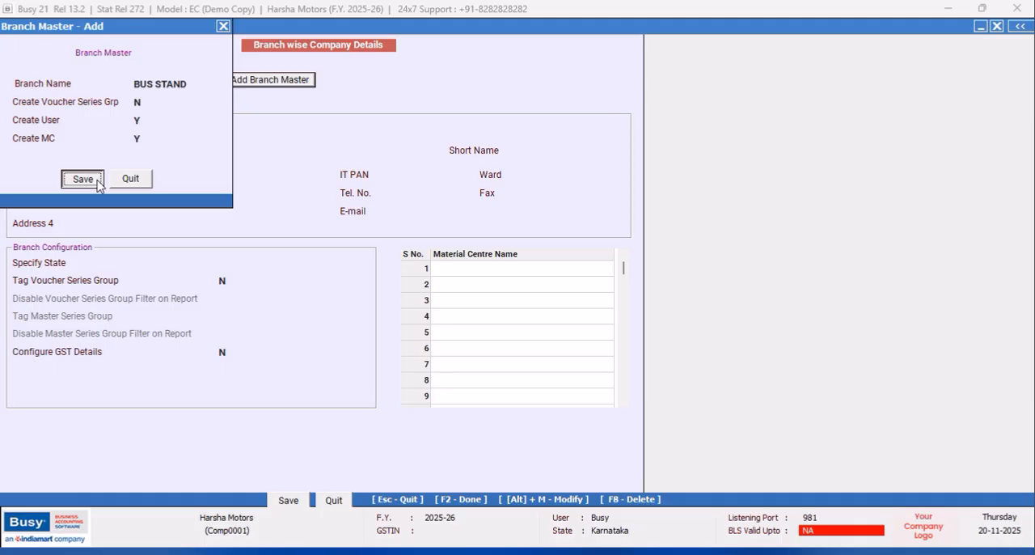
{"action": "left_click", "coordinate": [97, 184]}
- Change the new branch's name to BRANCH and save the branch master
{"action": "left_click", "coordinate": [191, 84]}
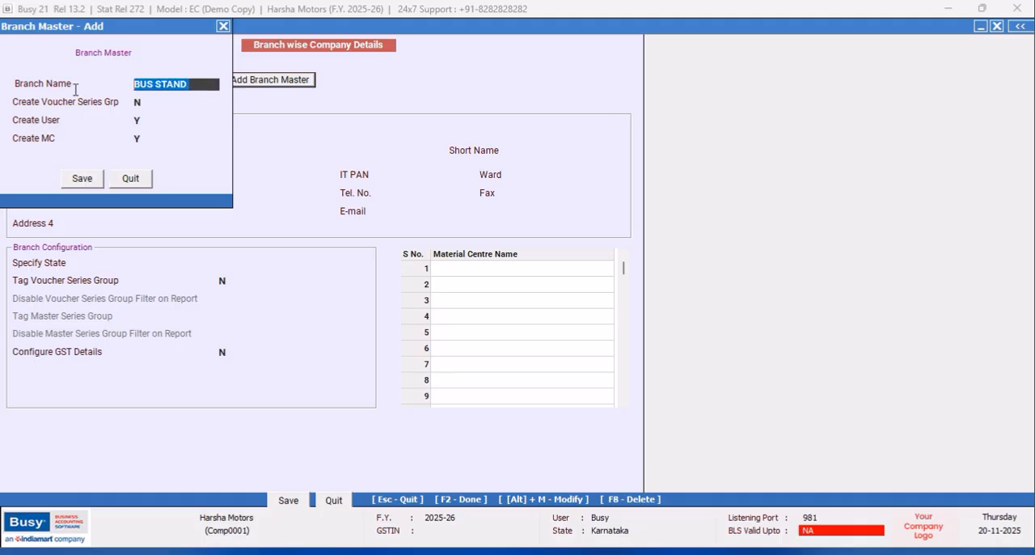
{"action": "type", "text": "BRANCH"}
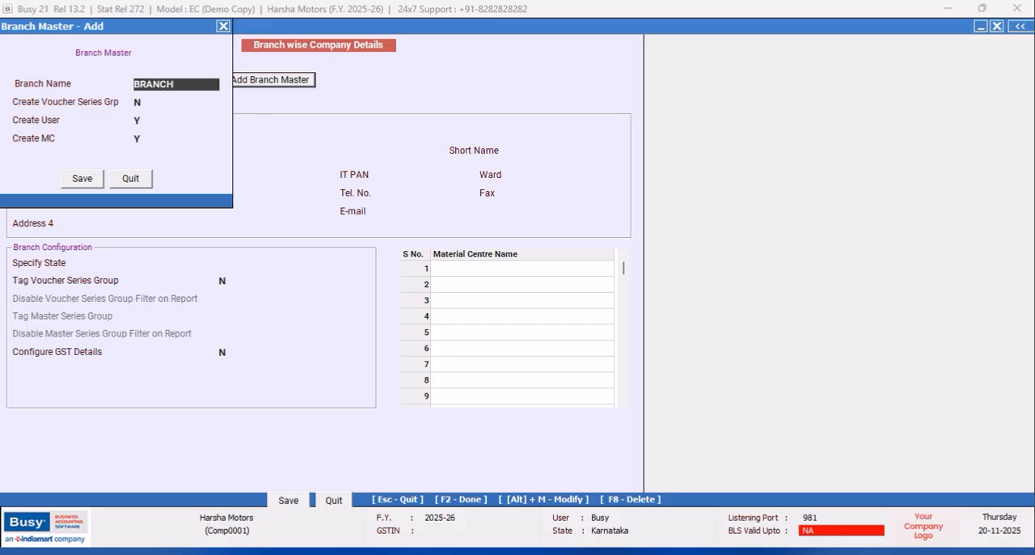
{"action": "key", "text": "Return"}
{"action": "key", "text": "Return"}
{"action": "key", "text": "Return"}
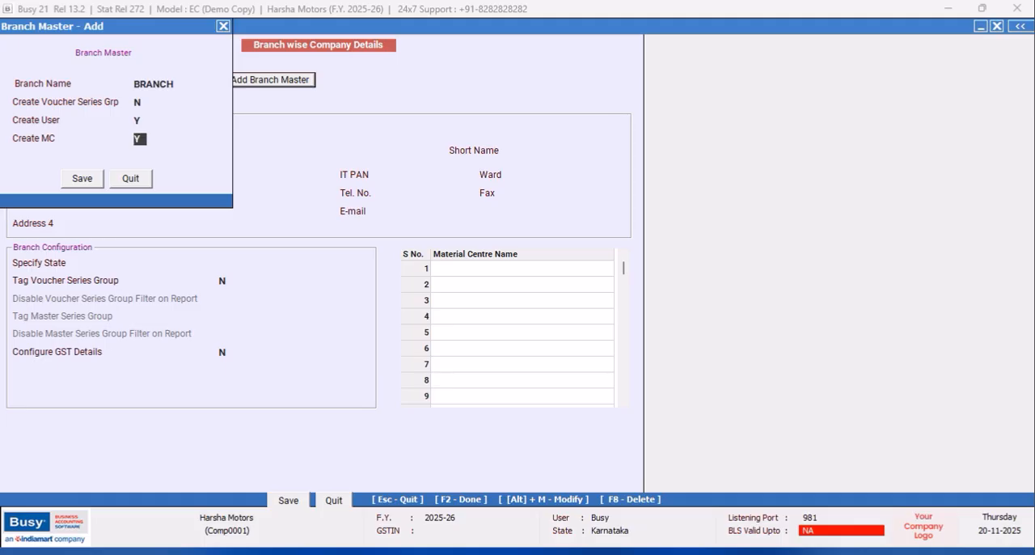
{"action": "left_click", "coordinate": [82, 177]}
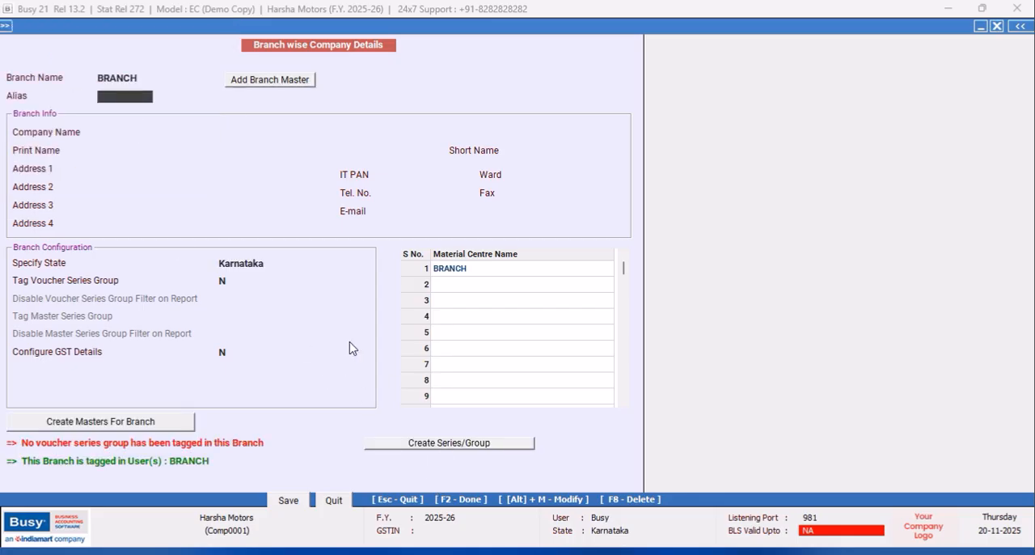
- Create a BRANCH voucher series for all voucher types, grouped and copying the configuration from the existing MAIN series
{"action": "left_click", "coordinate": [440, 445]}
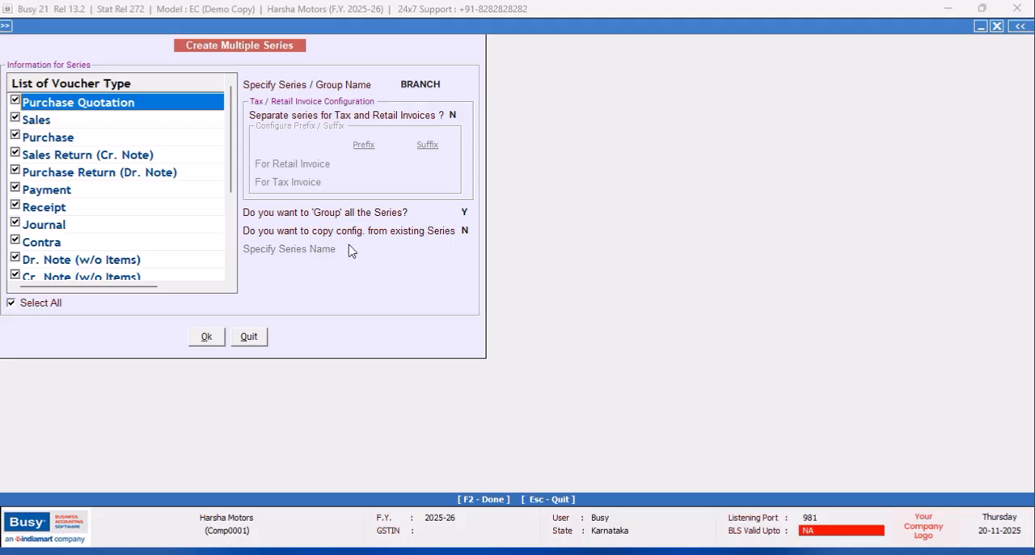
{"action": "left_click", "coordinate": [469, 233]}
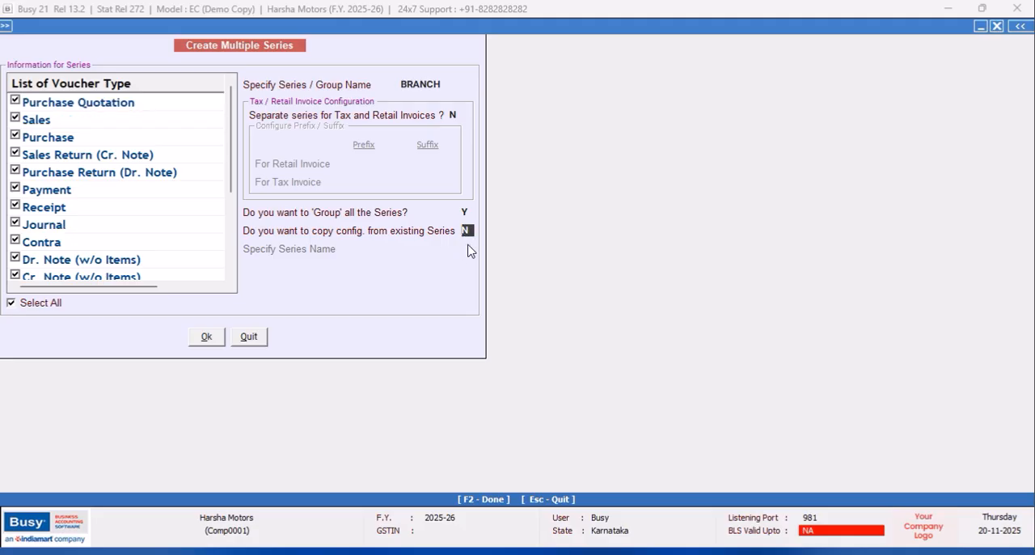
{"action": "key", "text": "y"}
{"action": "key", "text": "Return"}
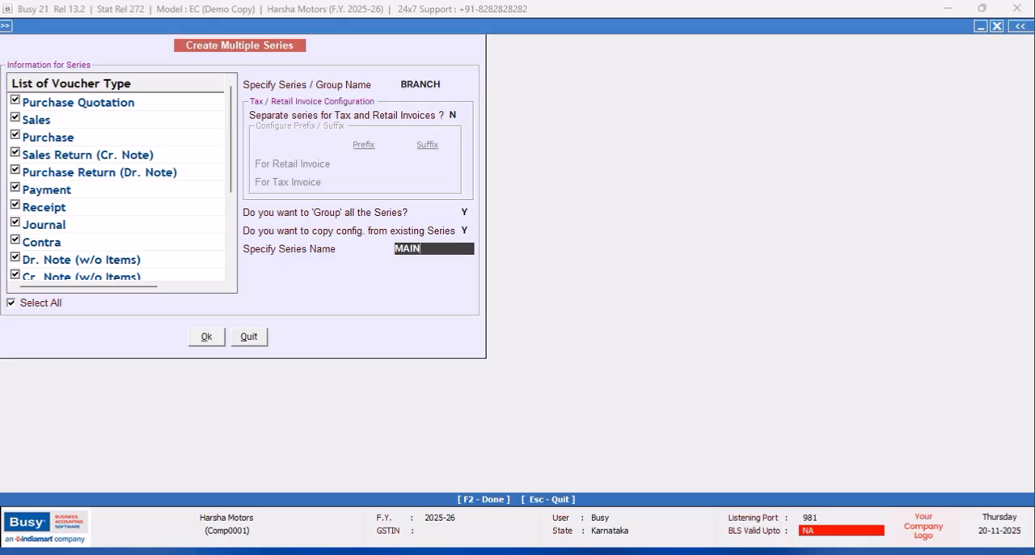
{"action": "left_click", "coordinate": [204, 339]}
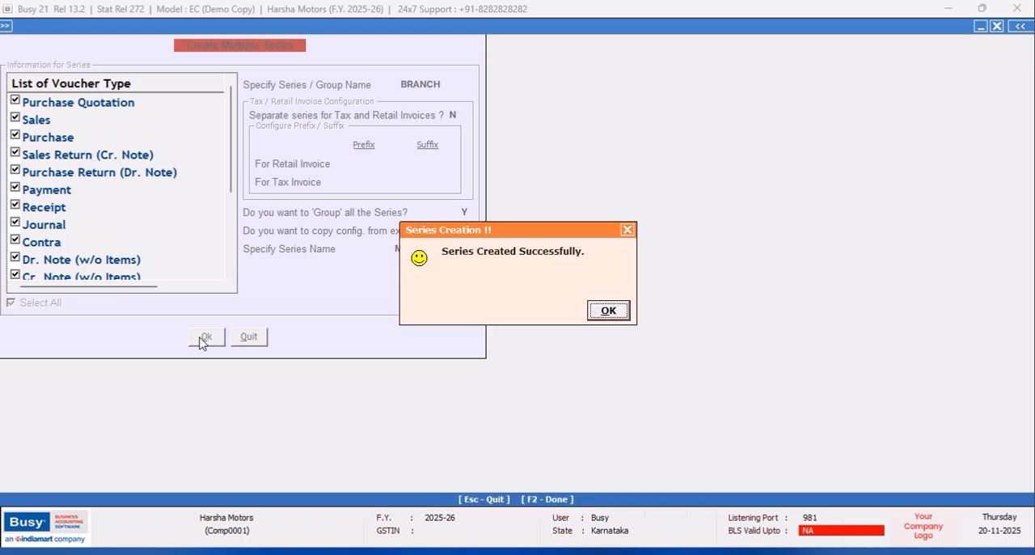
{"action": "left_click", "coordinate": [604, 313]}
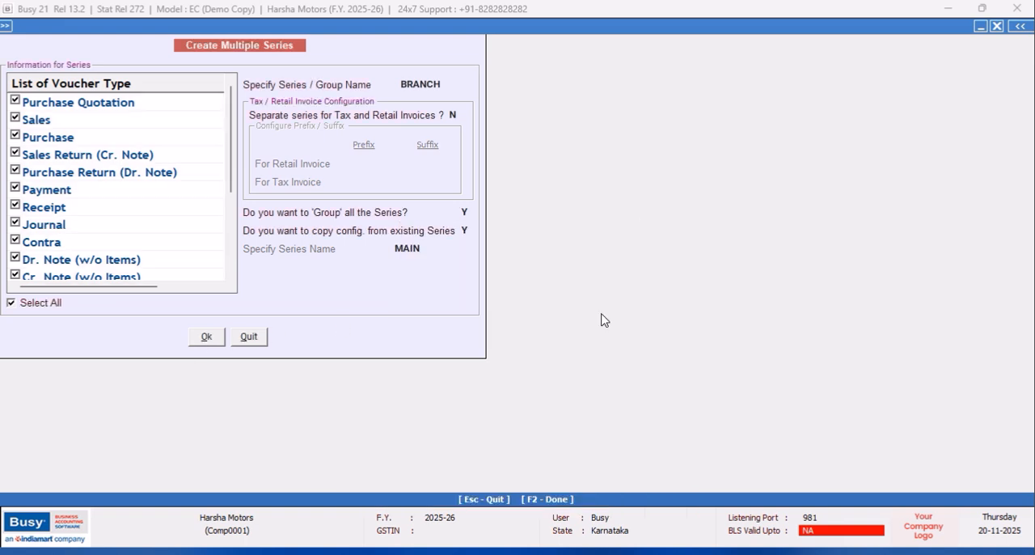
- Run the BRANCH series creation again, overwriting the existing series in each voucher type
{"action": "left_click", "coordinate": [208, 338]}
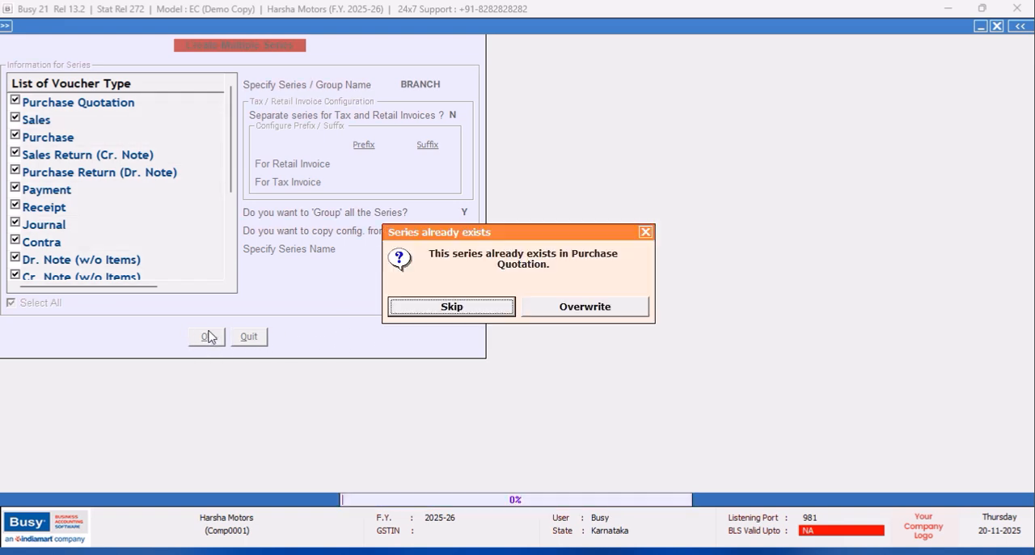
{"action": "left_click", "coordinate": [585, 314]}
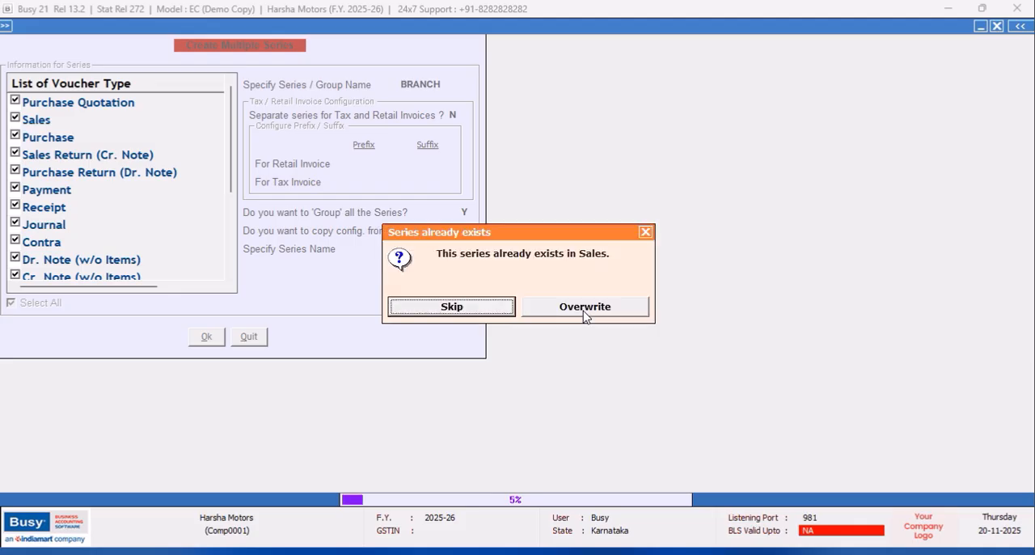
{"action": "left_click", "coordinate": [586, 313]}
{"action": "left_click", "coordinate": [586, 313]}
{"action": "left_click", "coordinate": [587, 313]}
{"action": "left_click", "coordinate": [586, 313]}
{"action": "left_click", "coordinate": [586, 313]}
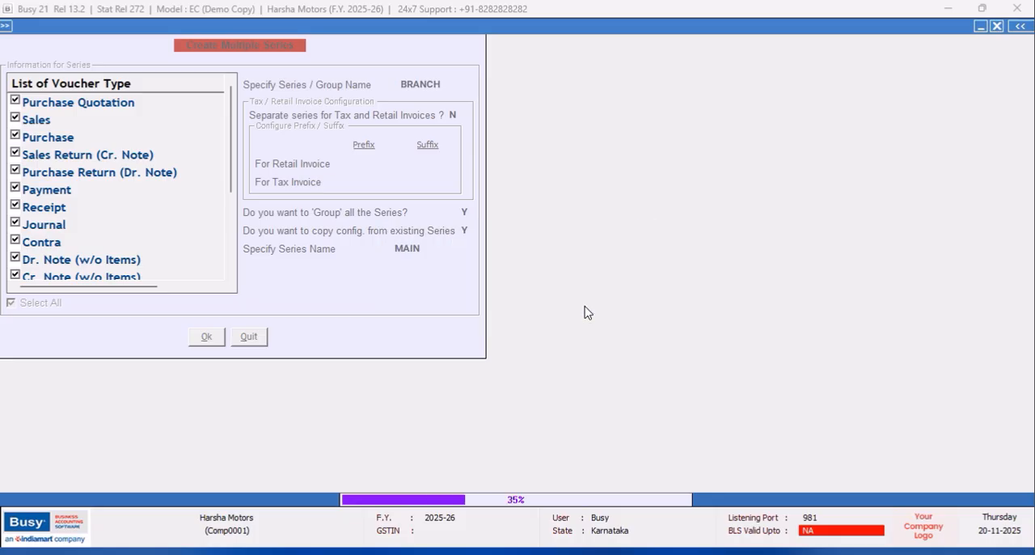
{"action": "left_click", "coordinate": [586, 313]}
{"action": "left_click", "coordinate": [586, 313]}
{"action": "left_click", "coordinate": [586, 312]}
{"action": "left_click", "coordinate": [586, 313]}
{"action": "left_click", "coordinate": [587, 312]}
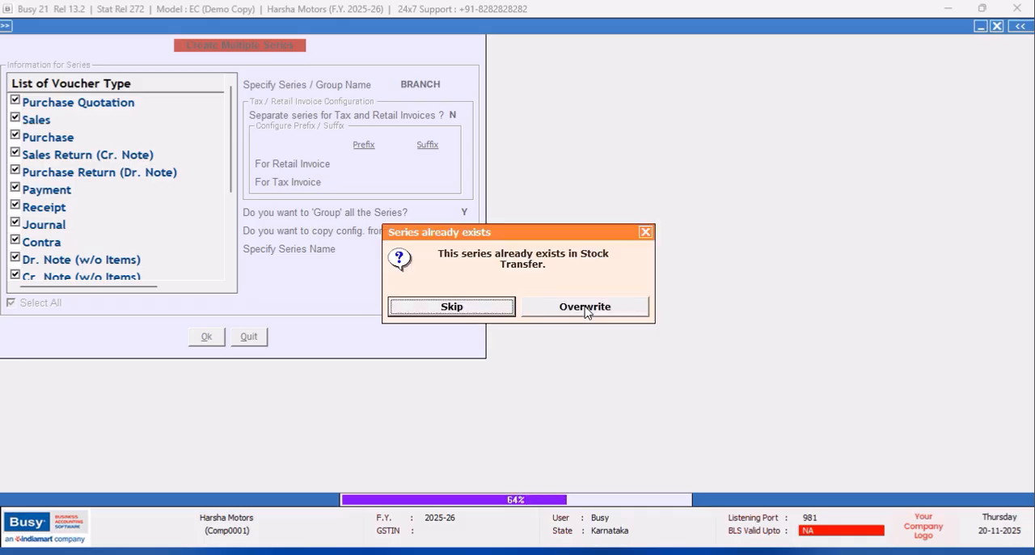
{"action": "left_click", "coordinate": [586, 313]}
{"action": "left_click", "coordinate": [586, 313]}
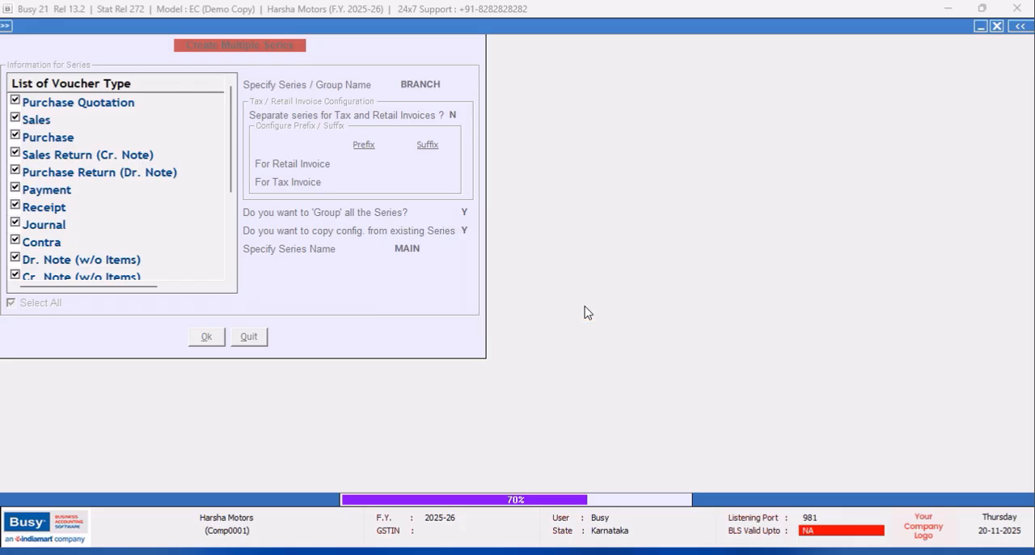
{"action": "left_click", "coordinate": [586, 313]}
{"action": "left_click", "coordinate": [586, 312]}
{"action": "left_click", "coordinate": [586, 313]}
{"action": "left_click", "coordinate": [586, 313]}
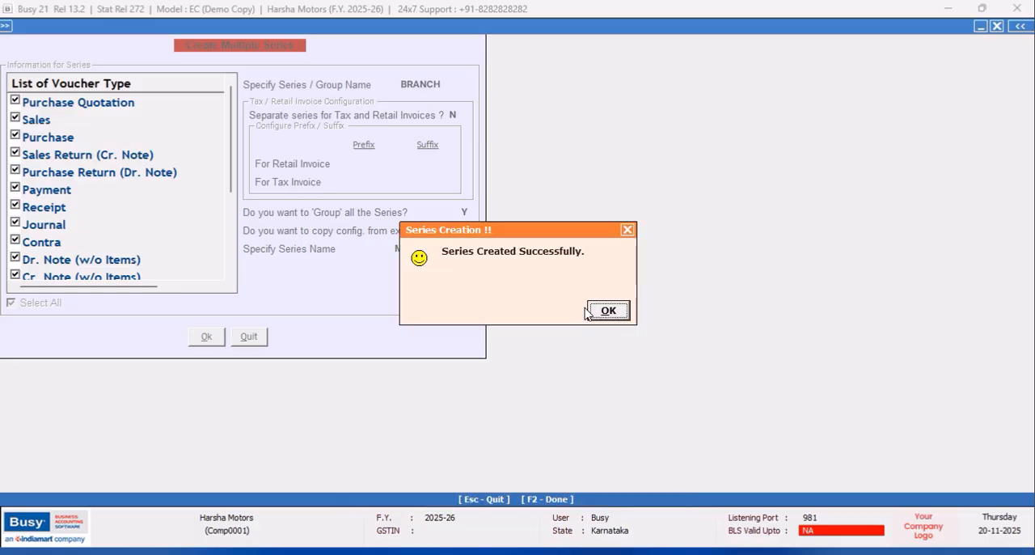
{"action": "left_click", "coordinate": [626, 317]}
- Overwrite the BRANCH series of all voucher types once more with the MAIN configuration and return to the branch details
{"action": "left_click", "coordinate": [208, 338]}
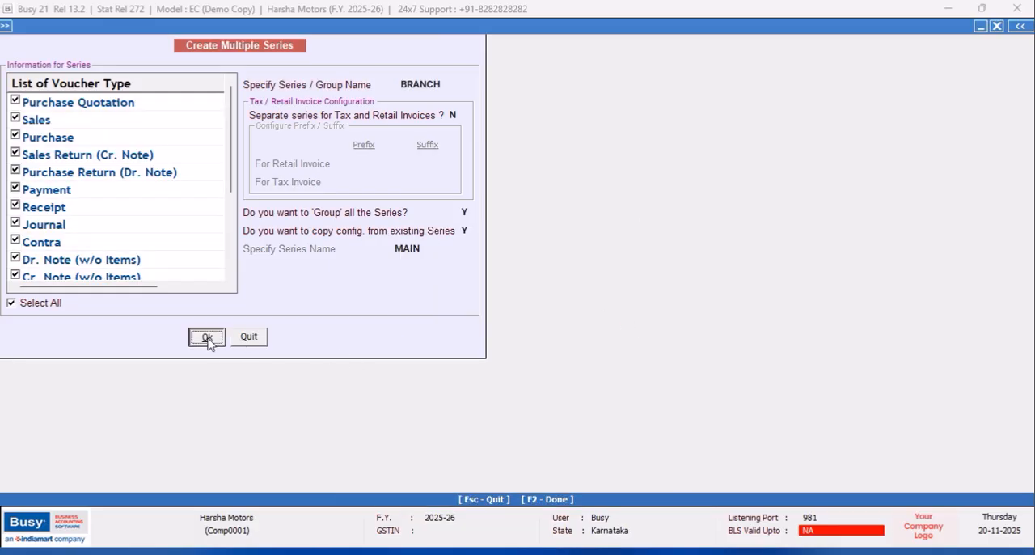
{"action": "left_click", "coordinate": [563, 315]}
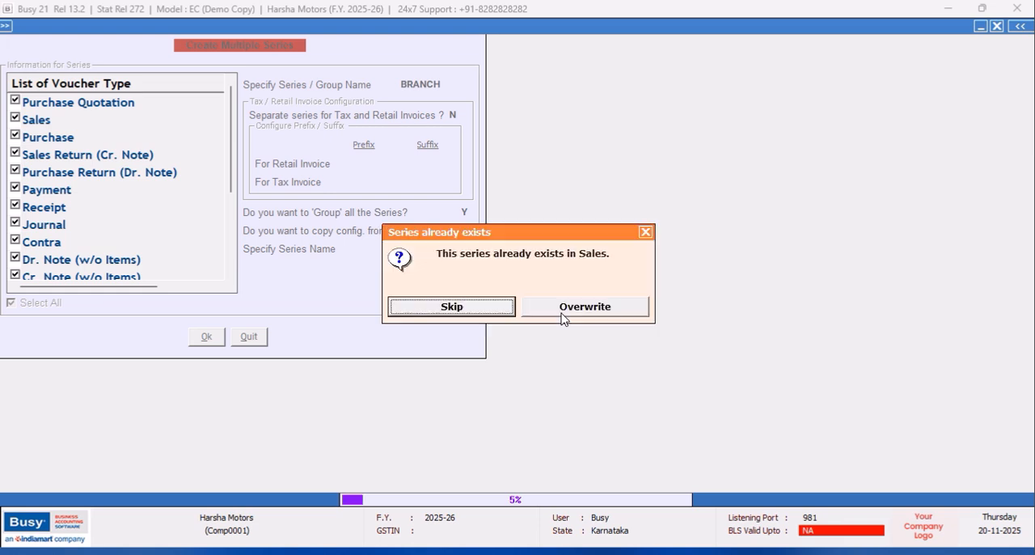
{"action": "left_click", "coordinate": [563, 307]}
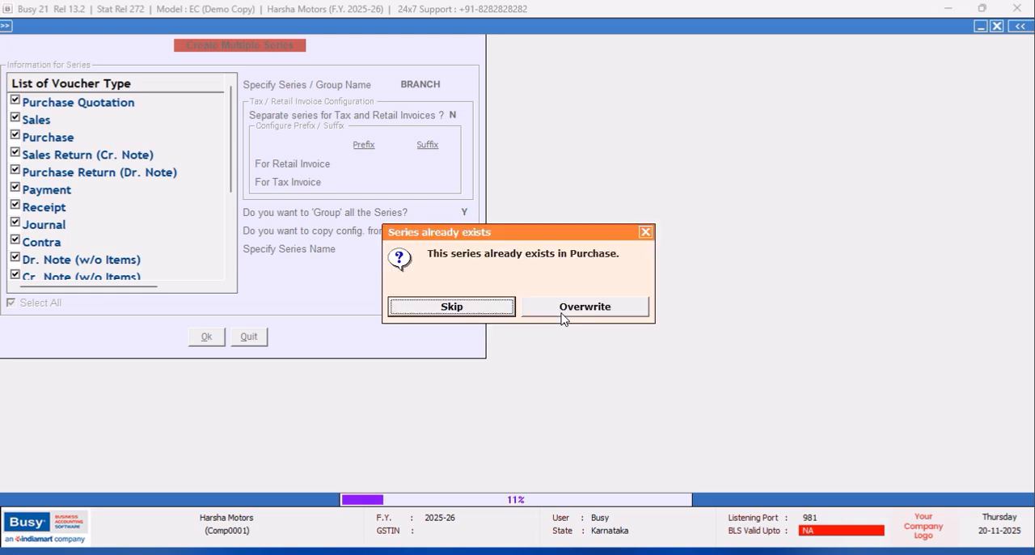
{"action": "left_click", "coordinate": [563, 306]}
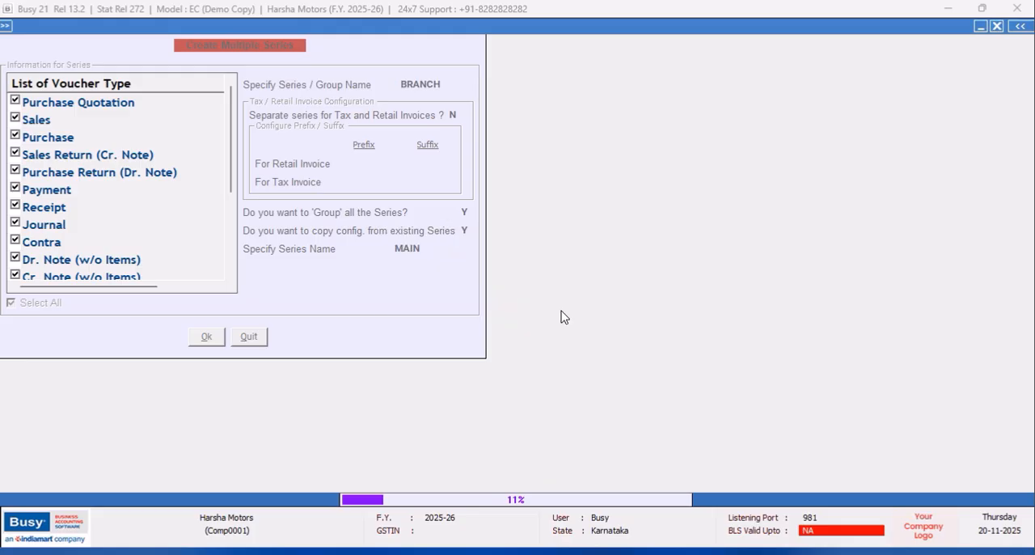
{"action": "left_click", "coordinate": [564, 306]}
{"action": "left_click", "coordinate": [562, 312]}
{"action": "left_click", "coordinate": [563, 314]}
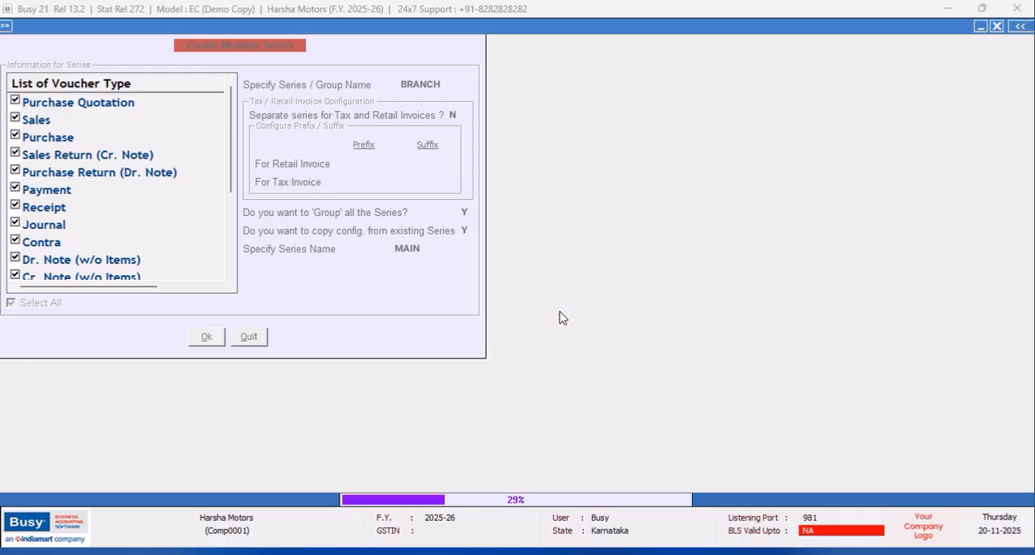
{"action": "left_click", "coordinate": [563, 315]}
{"action": "left_click", "coordinate": [563, 314]}
{"action": "left_click", "coordinate": [560, 316]}
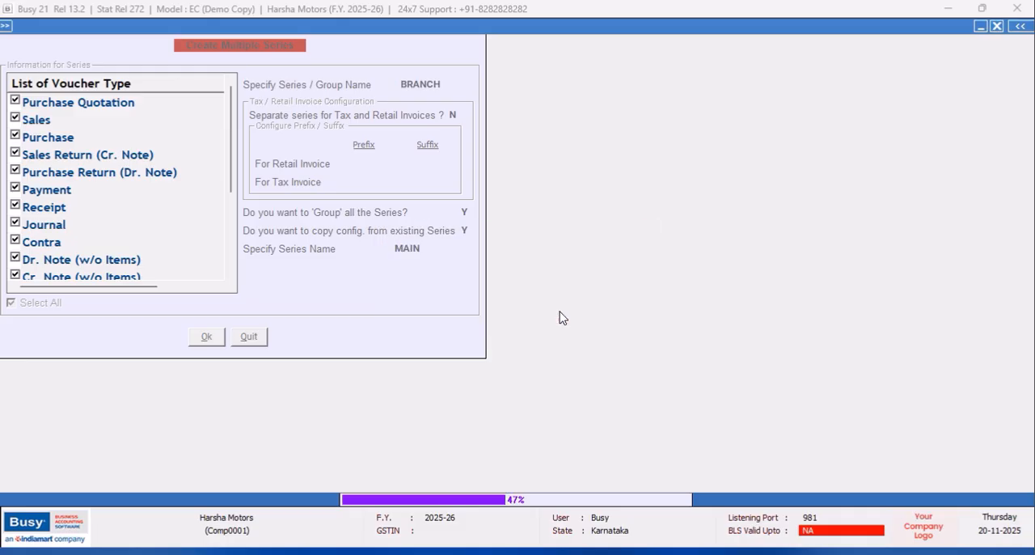
{"action": "left_click", "coordinate": [561, 319]}
{"action": "left_click", "coordinate": [560, 319]}
{"action": "left_click", "coordinate": [561, 316]}
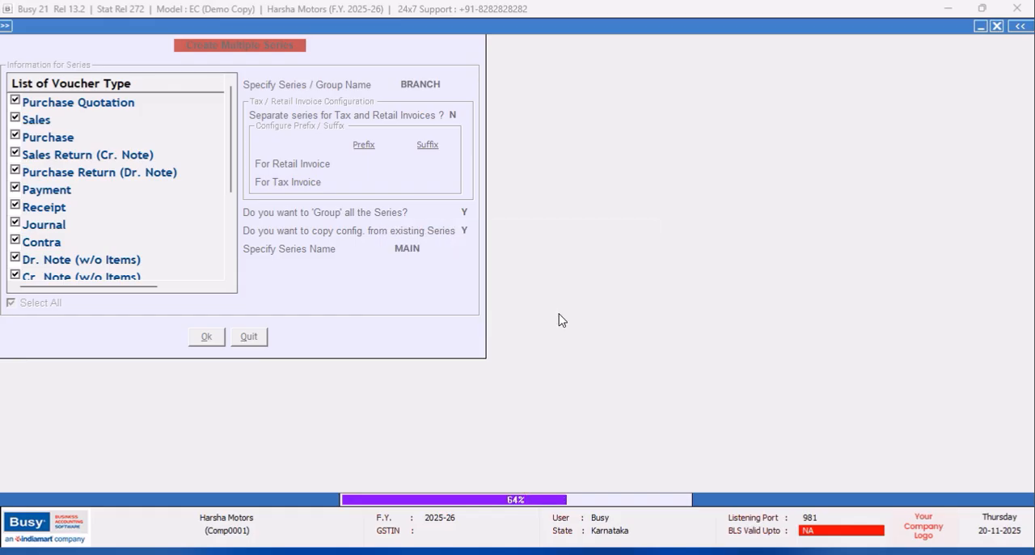
{"action": "left_click", "coordinate": [559, 315]}
{"action": "left_click", "coordinate": [558, 315]}
{"action": "left_click", "coordinate": [557, 317]}
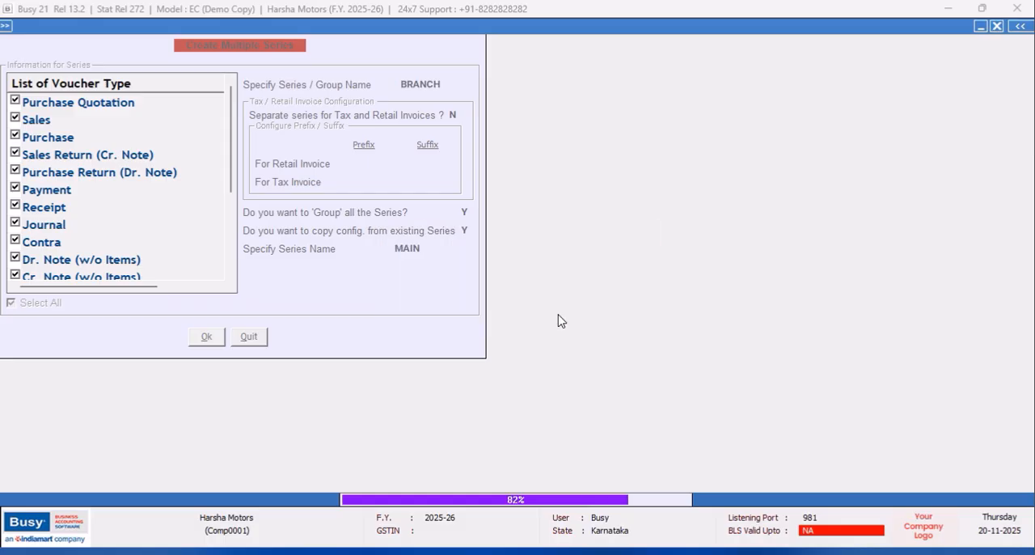
{"action": "left_click", "coordinate": [558, 316]}
{"action": "left_click", "coordinate": [558, 315]}
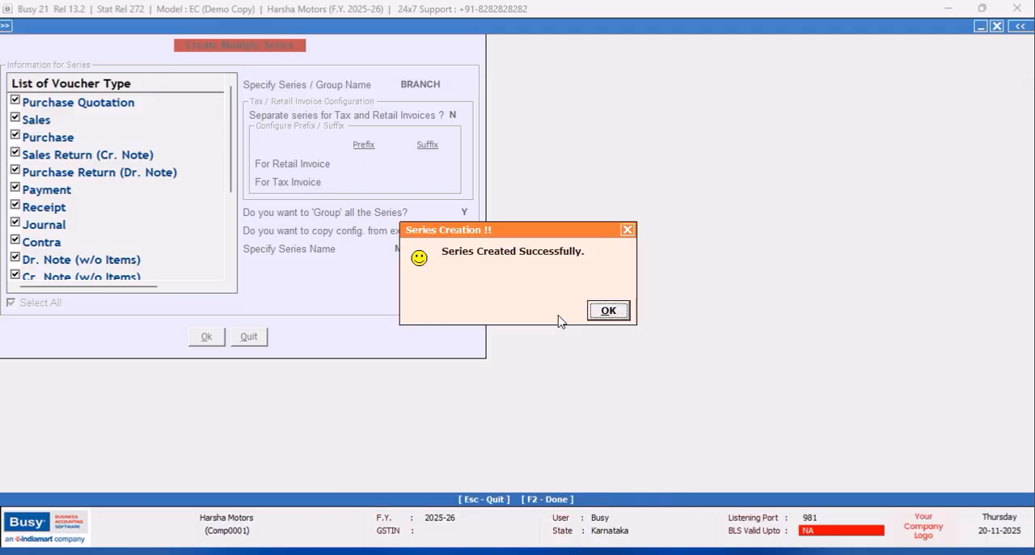
{"action": "left_click", "coordinate": [612, 317]}
{"action": "left_click", "coordinate": [263, 340]}
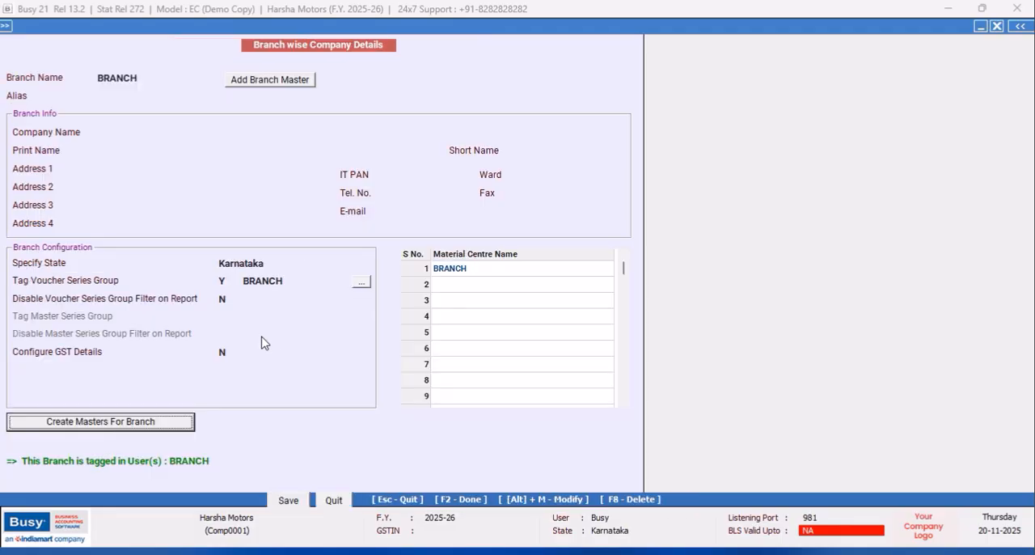
- Open the bulk voucher numbering from the branch's voucher series configuration and select the BRANCH series group
{"action": "left_click", "coordinate": [362, 282]}
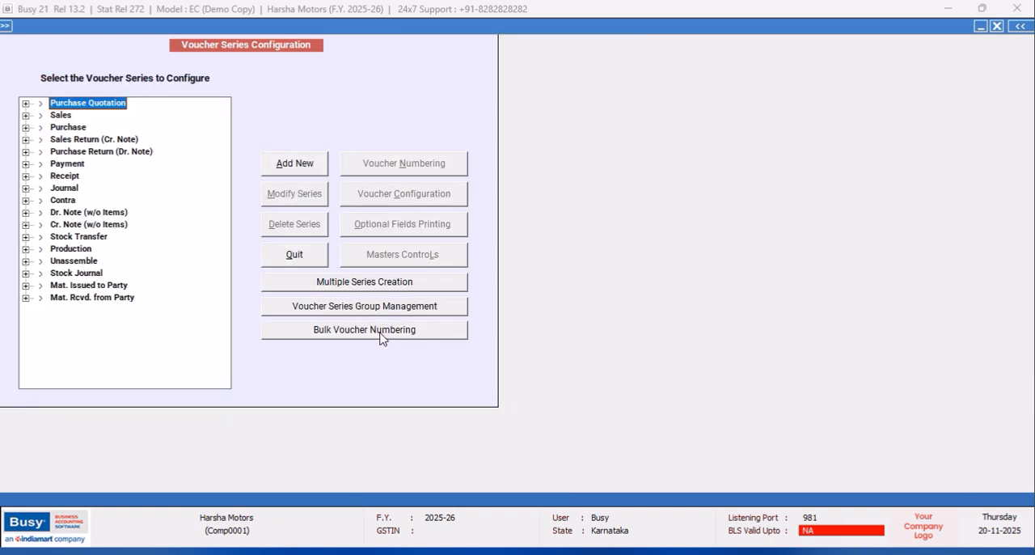
{"action": "left_click", "coordinate": [382, 338]}
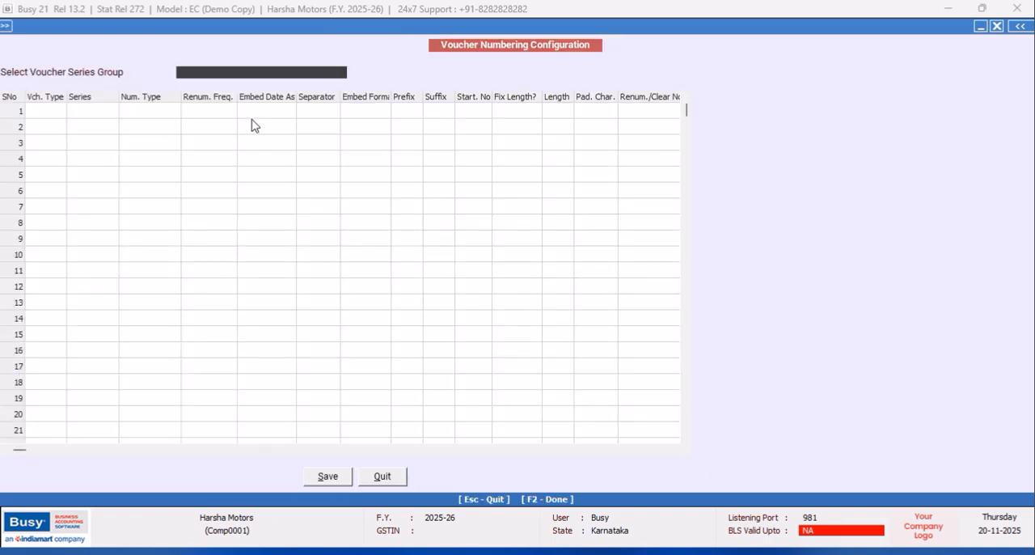
{"action": "left_click", "coordinate": [216, 99]}
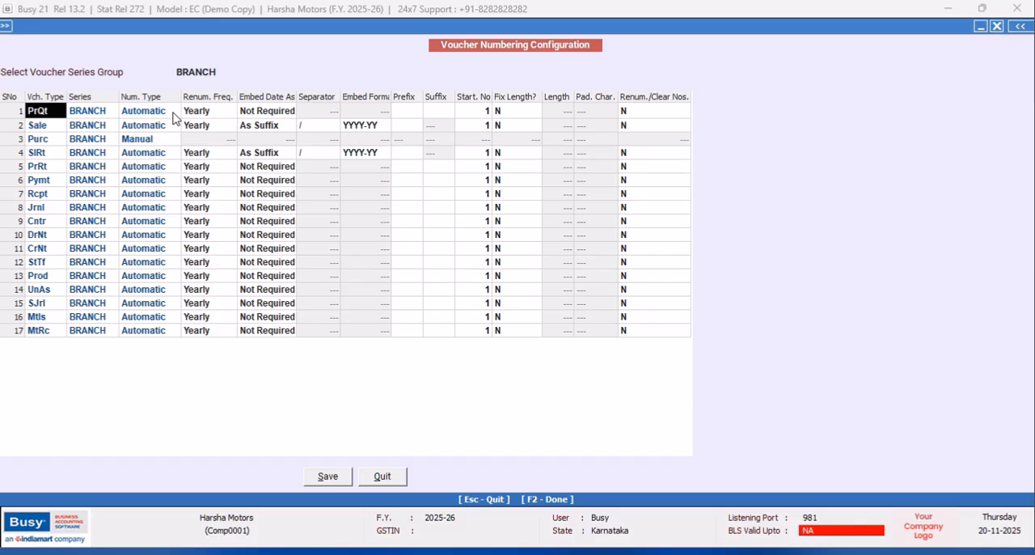
- Save the voucher numbering configuration of the BRANCH series group and return to the branch details
{"action": "left_click", "coordinate": [159, 142]}
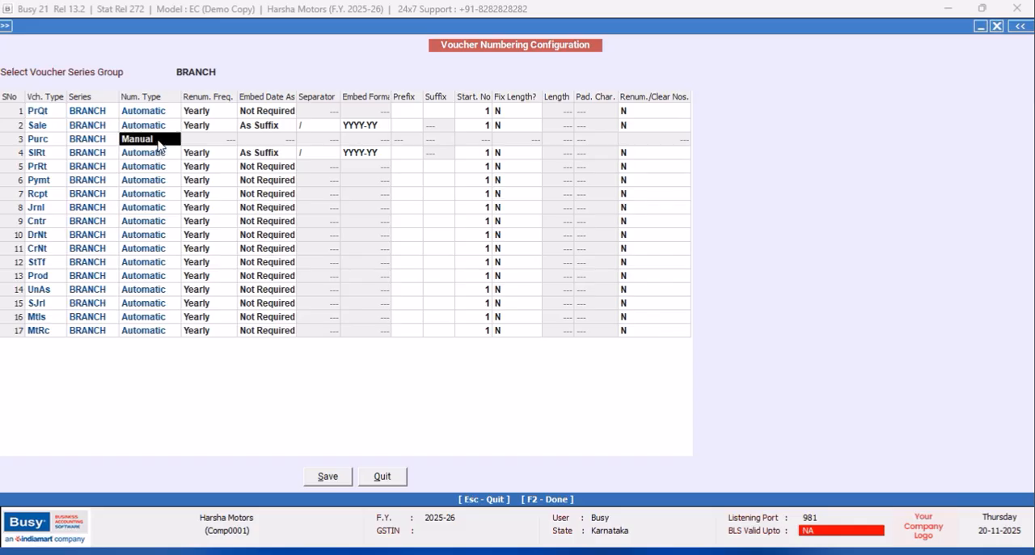
{"action": "left_click", "coordinate": [327, 484]}
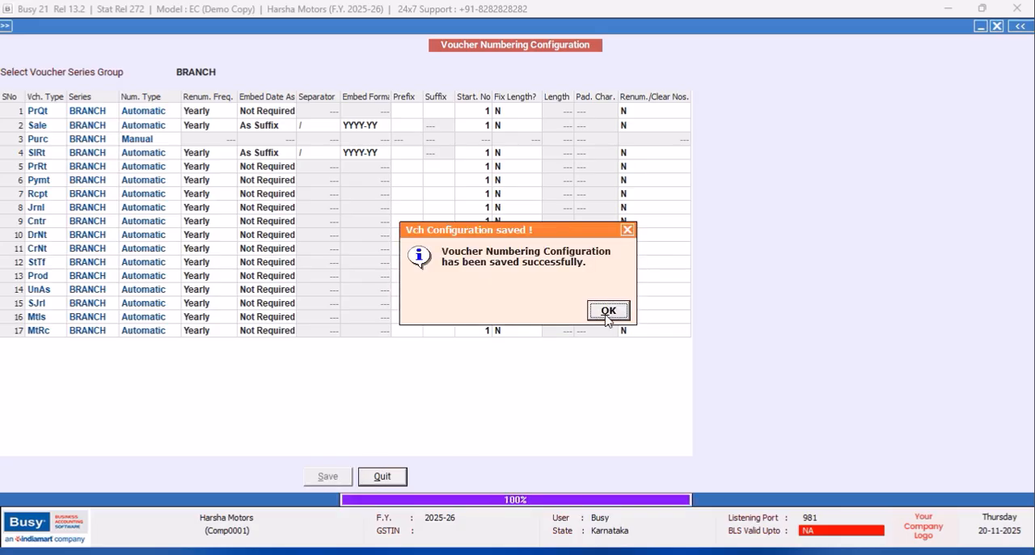
{"action": "left_click", "coordinate": [609, 312]}
{"action": "left_click", "coordinate": [293, 254]}
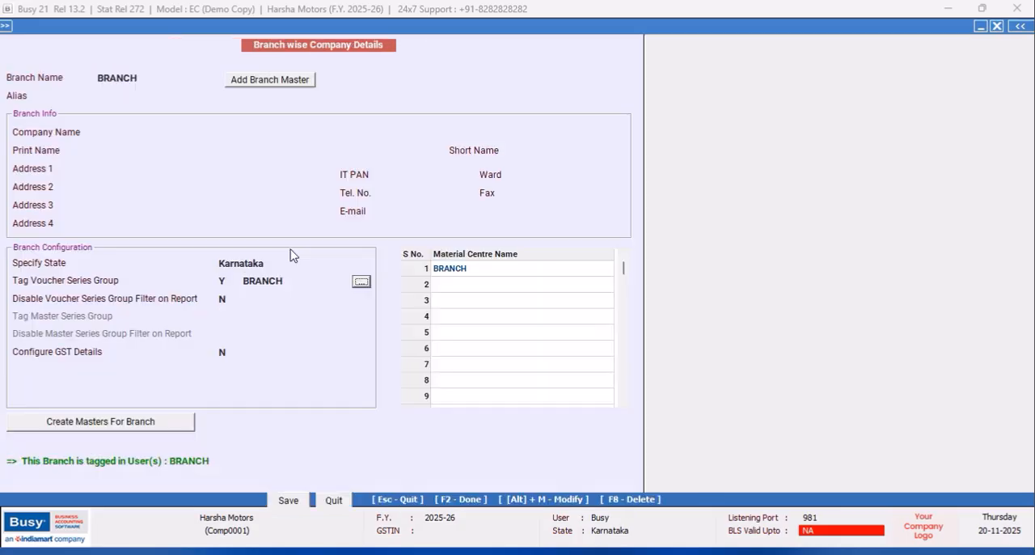
- Save the BRANCH branch details and return to the Enterprise Features
{"action": "left_click", "coordinate": [286, 500]}
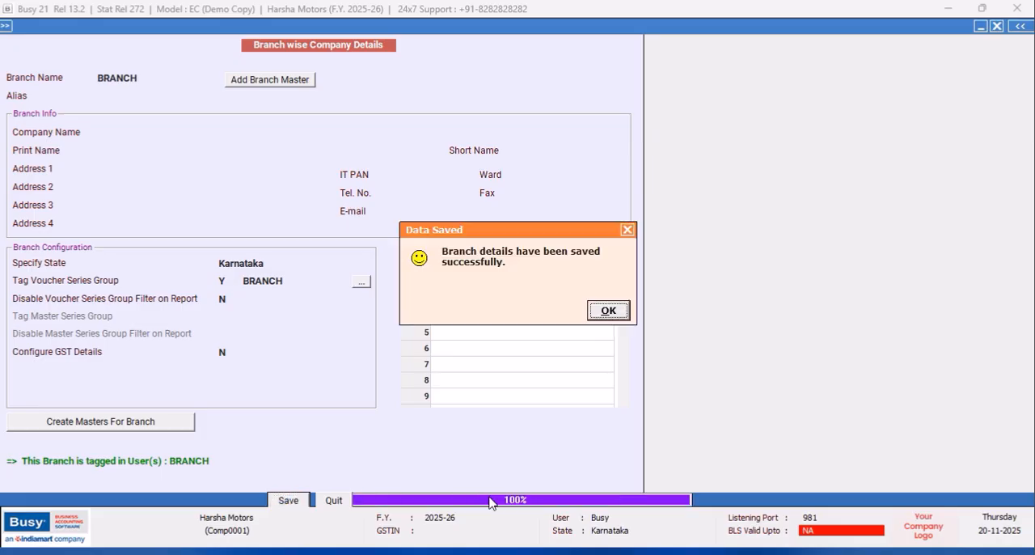
{"action": "left_click", "coordinate": [609, 311]}
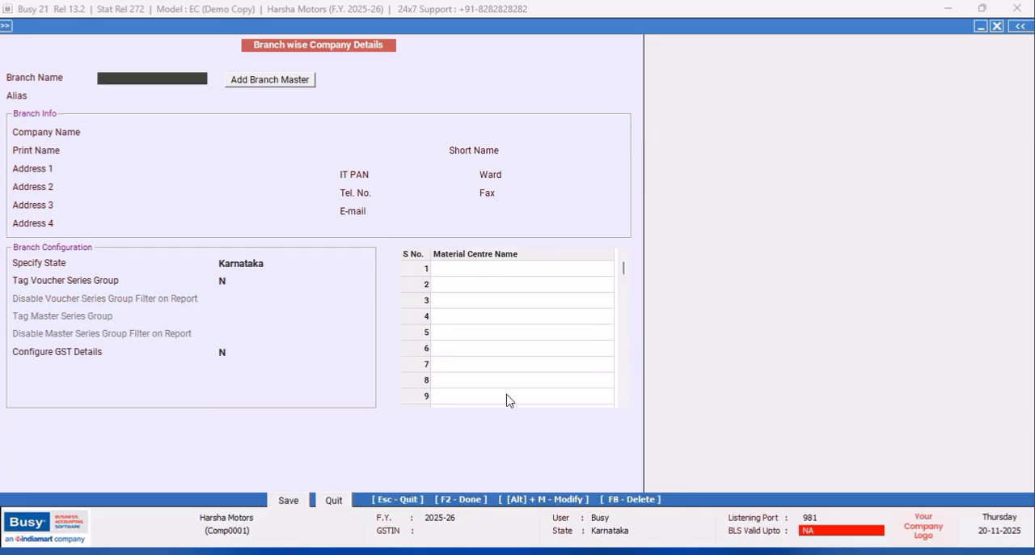
{"action": "left_click", "coordinate": [334, 501]}
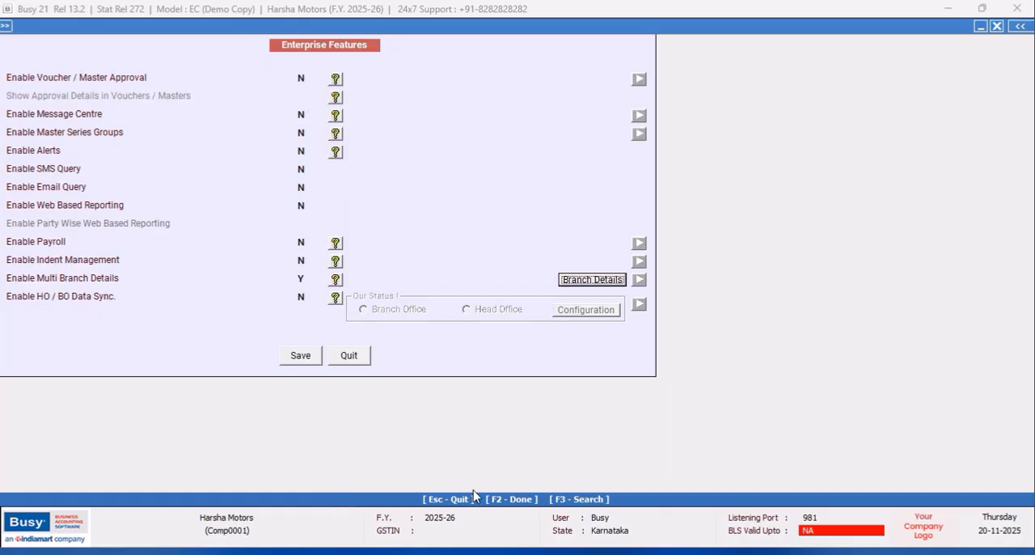
{"action": "left_click", "coordinate": [585, 282]}
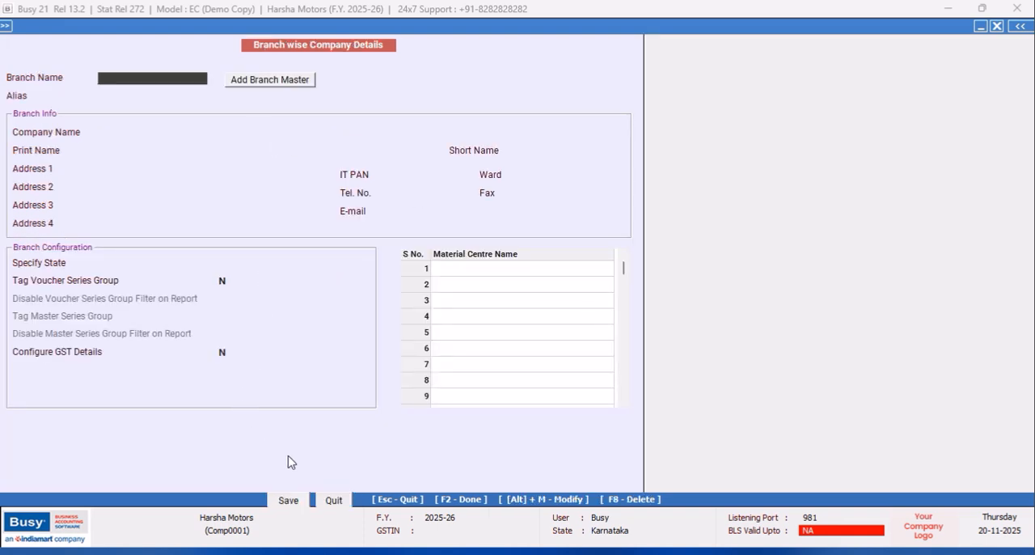
{"action": "left_click", "coordinate": [337, 502]}
- Enable HO / BO Data Sync with the company status Head Office and open its configuration
{"action": "left_click", "coordinate": [309, 305]}
{"action": "type", "text": "Y"}
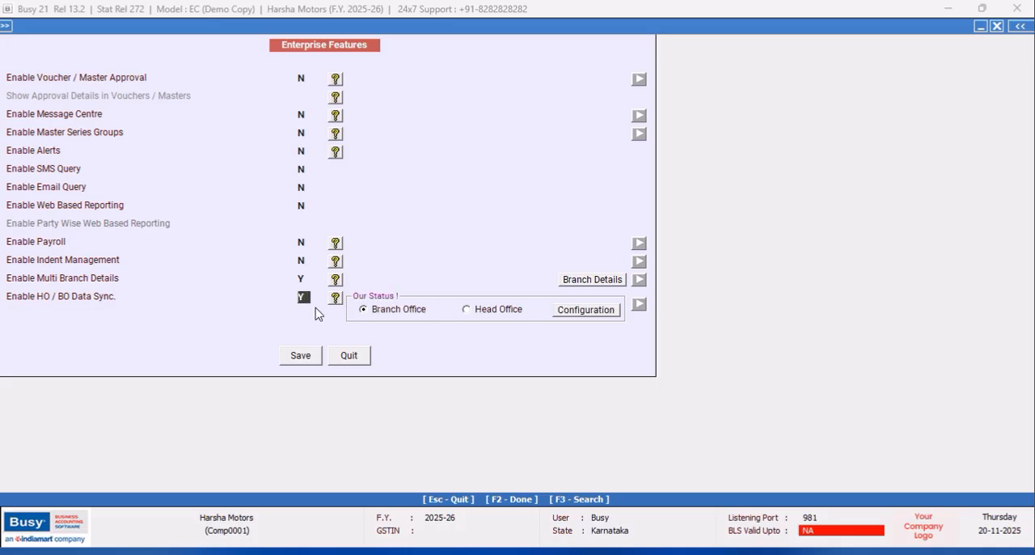
{"action": "left_click", "coordinate": [469, 312]}
{"action": "left_click", "coordinate": [568, 314]}
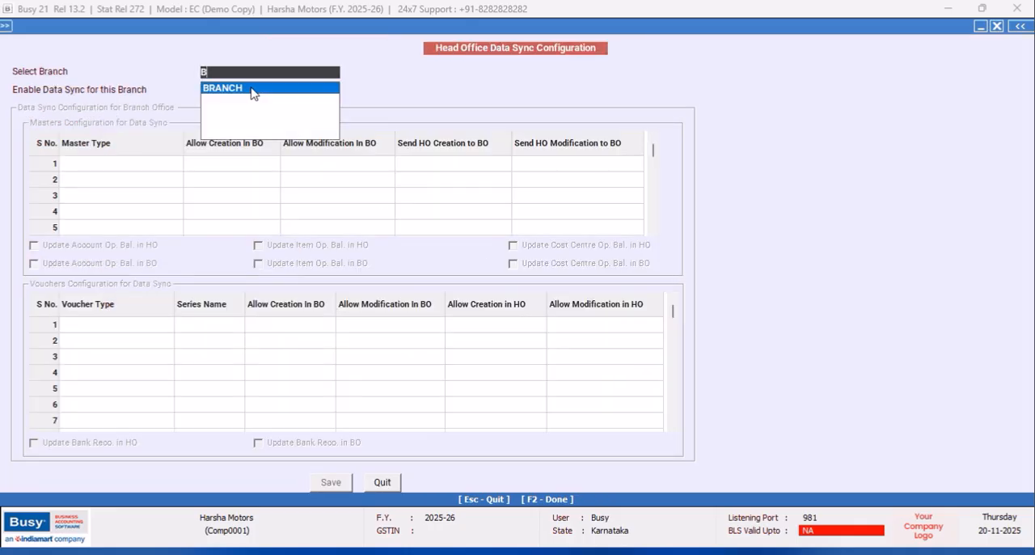
- Select the branch BRANCH in the head office sync configuration and enable data sync for it
{"action": "left_click", "coordinate": [251, 93]}
{"action": "left_click", "coordinate": [210, 91]}
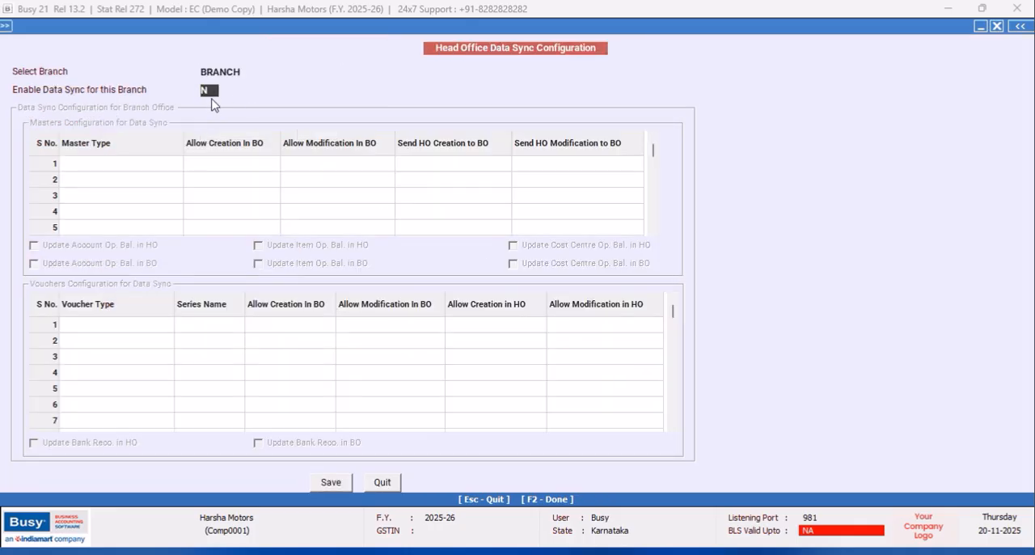
{"action": "type", "text": "y"}
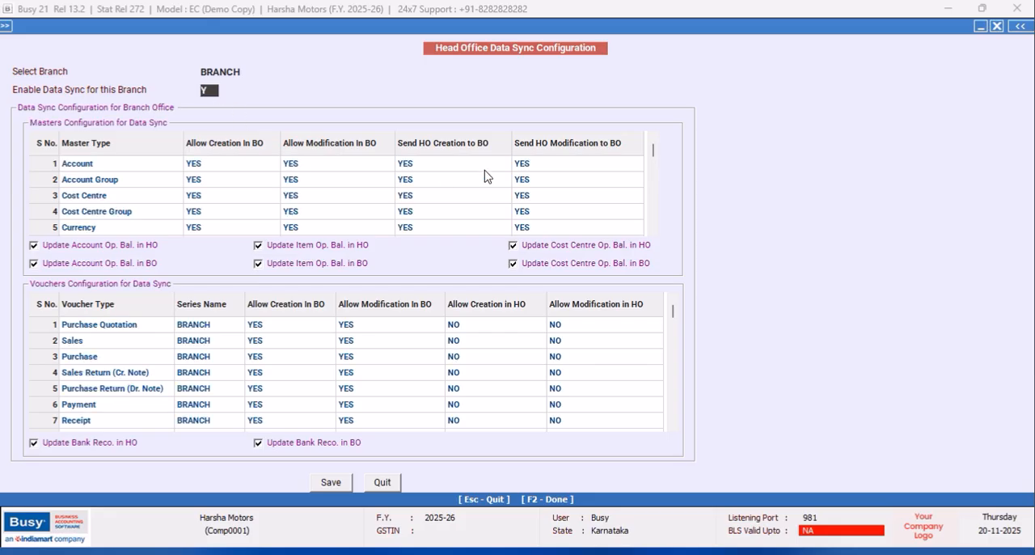
- Disallow creation and modification in BO for Account and Account Group masters, and turn off updating cost centre opening balances in BO
{"action": "left_click", "coordinate": [202, 165]}
{"action": "left_click", "coordinate": [197, 196]}
{"action": "left_click", "coordinate": [297, 167]}
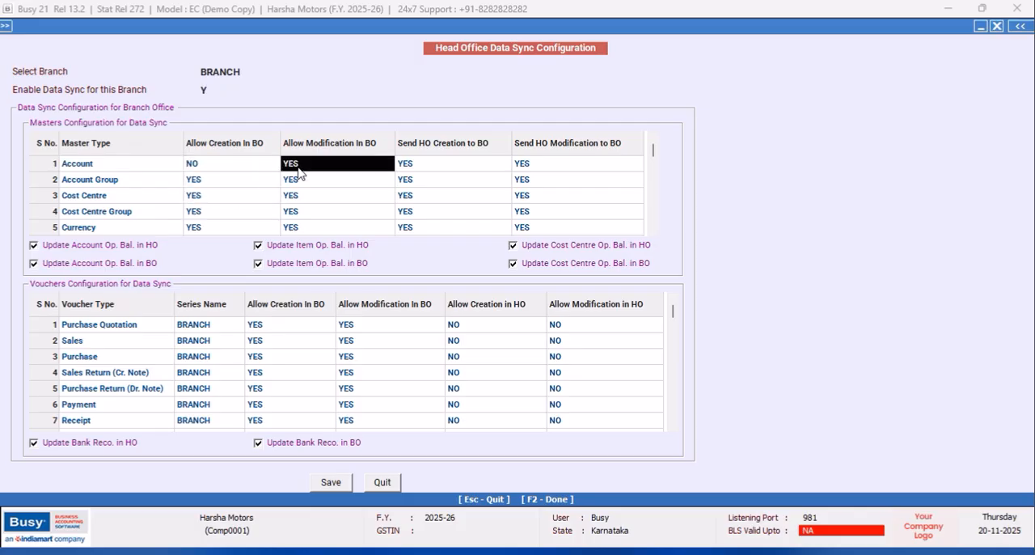
{"action": "left_click", "coordinate": [297, 197]}
{"action": "left_click", "coordinate": [204, 179]}
{"action": "left_click", "coordinate": [196, 209]}
{"action": "left_click", "coordinate": [299, 179]}
{"action": "left_click", "coordinate": [291, 207]}
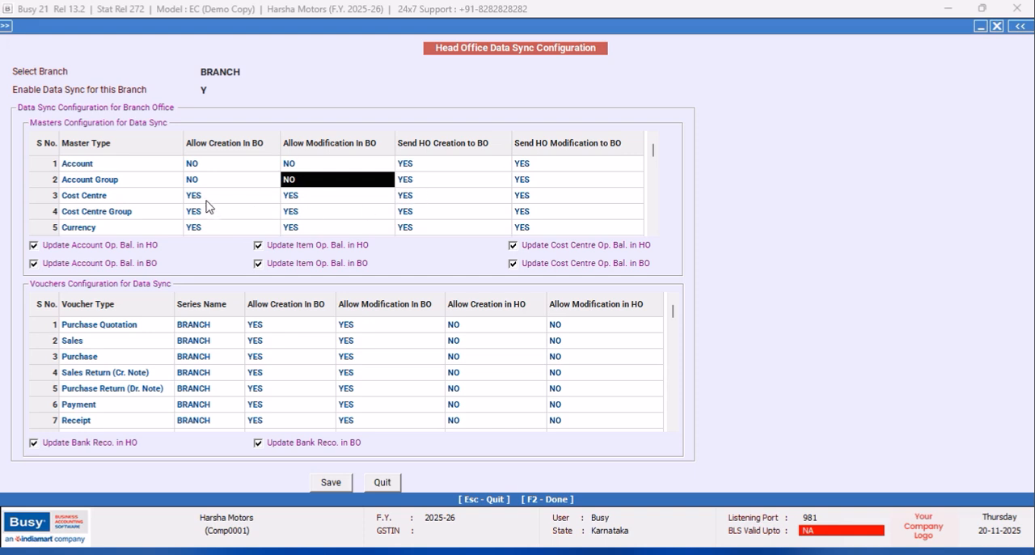
{"action": "left_click", "coordinate": [655, 268]}
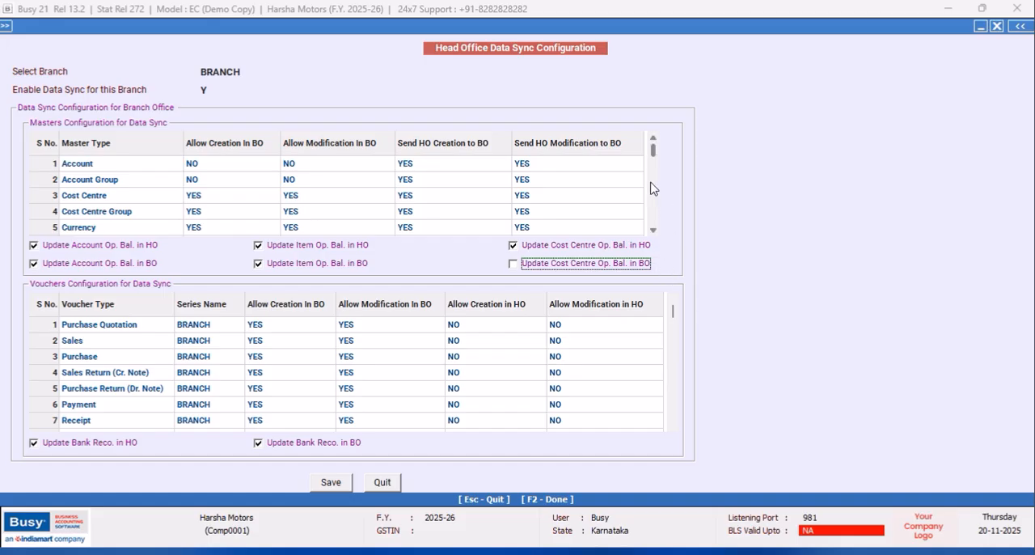
- Set Allow Creation In BO and Allow Modification In BO to NO for the Item and Item Group masters
{"action": "left_click", "coordinate": [653, 232]}
{"action": "left_click", "coordinate": [653, 231]}
{"action": "left_click", "coordinate": [222, 229]}
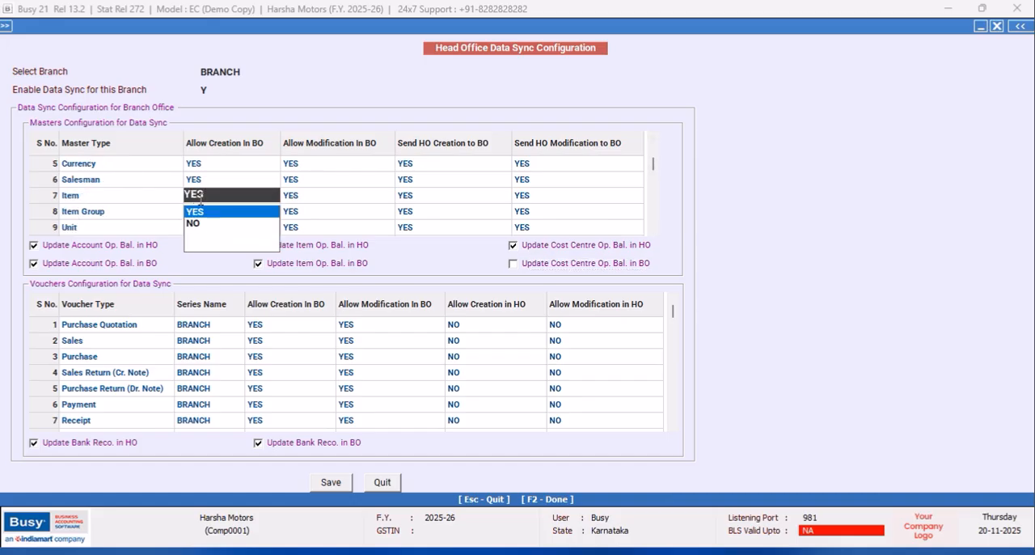
{"action": "left_click", "coordinate": [206, 225]}
{"action": "left_click", "coordinate": [295, 202]}
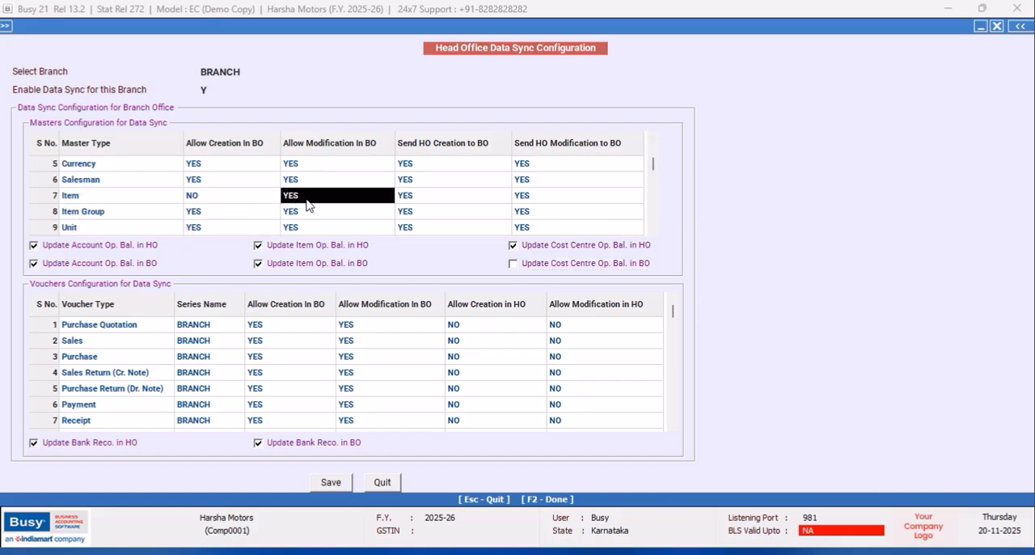
{"action": "left_click", "coordinate": [307, 205]}
{"action": "left_click", "coordinate": [292, 225]}
{"action": "left_click", "coordinate": [208, 213]}
{"action": "left_click", "coordinate": [207, 213]}
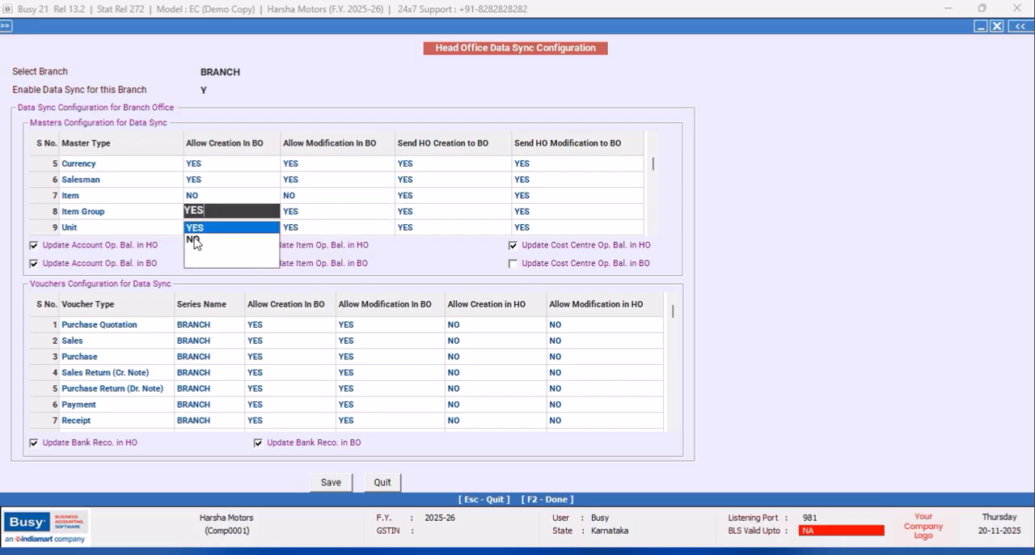
{"action": "left_click", "coordinate": [231, 238]}
{"action": "left_click", "coordinate": [297, 208]}
{"action": "left_click", "coordinate": [296, 209]}
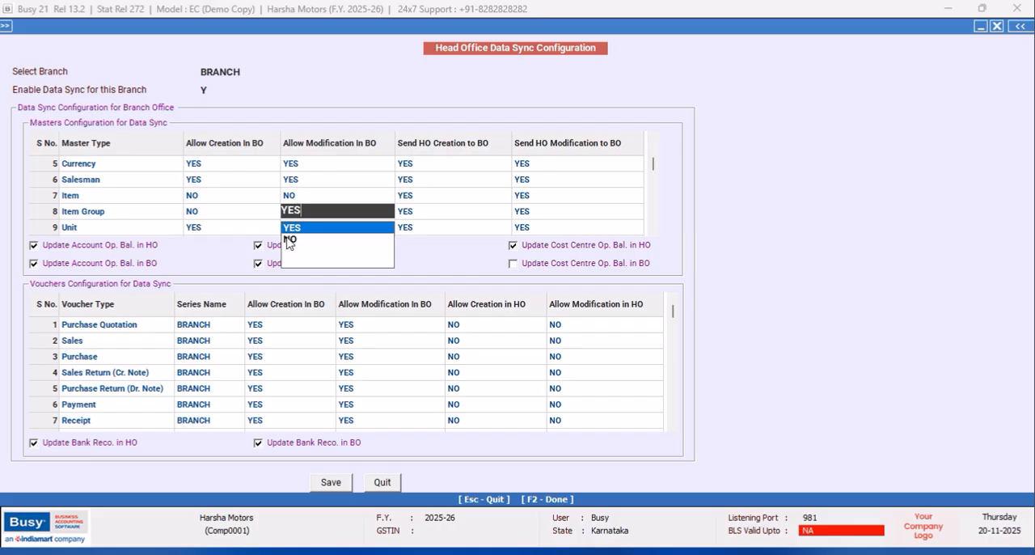
{"action": "left_click", "coordinate": [288, 240]}
- Set Allow Creation In BO and Allow Modification In BO to NO for the Unit master
{"action": "left_click", "coordinate": [208, 228]}
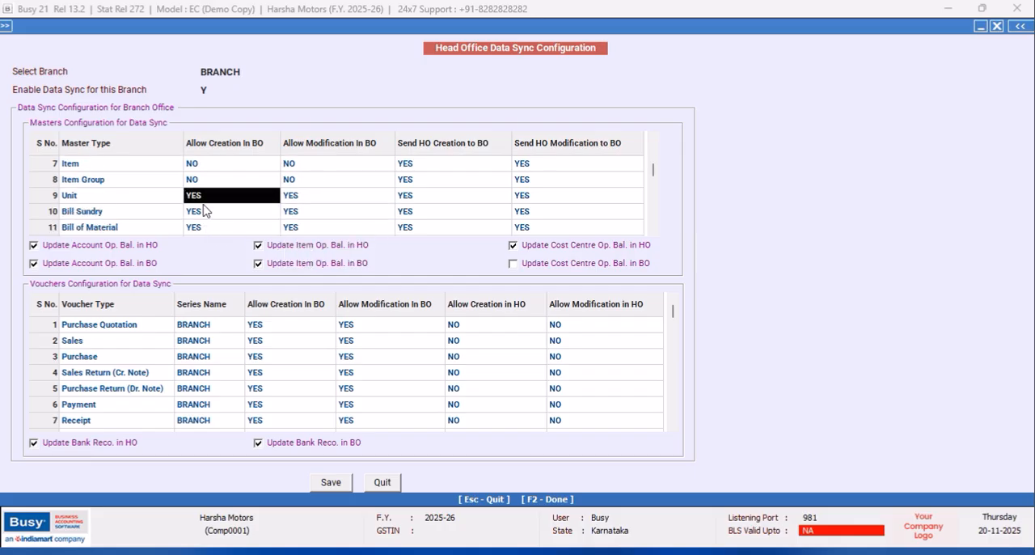
{"action": "left_click", "coordinate": [204, 206]}
{"action": "left_click", "coordinate": [203, 228]}
{"action": "left_click", "coordinate": [291, 200]}
{"action": "left_click", "coordinate": [291, 199]}
{"action": "left_click", "coordinate": [294, 228]}
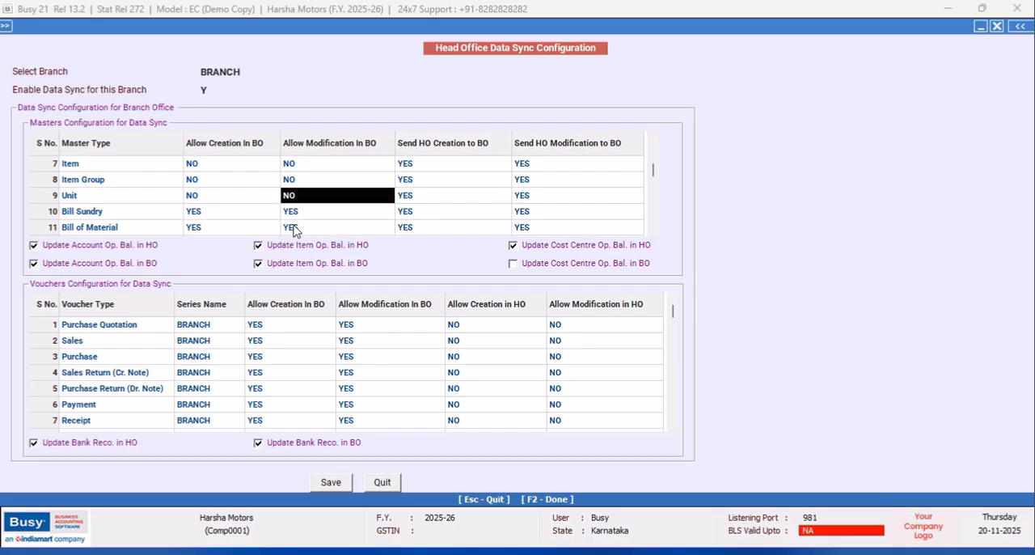
- Set Allow Creation In BO and Allow Modification In BO to NO for the Discount Structure master
{"action": "left_click", "coordinate": [653, 230]}
{"action": "left_click", "coordinate": [653, 229]}
{"action": "left_click", "coordinate": [652, 230]}
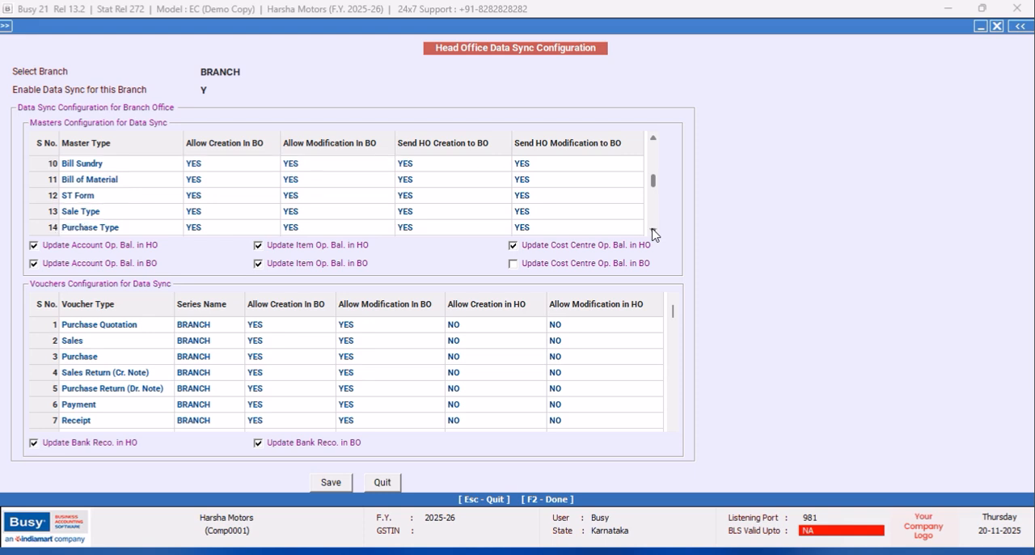
{"action": "left_click", "coordinate": [653, 230]}
{"action": "left_click", "coordinate": [653, 230]}
{"action": "left_click", "coordinate": [653, 229]}
{"action": "left_click", "coordinate": [652, 230]}
{"action": "left_click", "coordinate": [652, 229]}
{"action": "left_click", "coordinate": [652, 231]}
{"action": "left_click", "coordinate": [198, 216]}
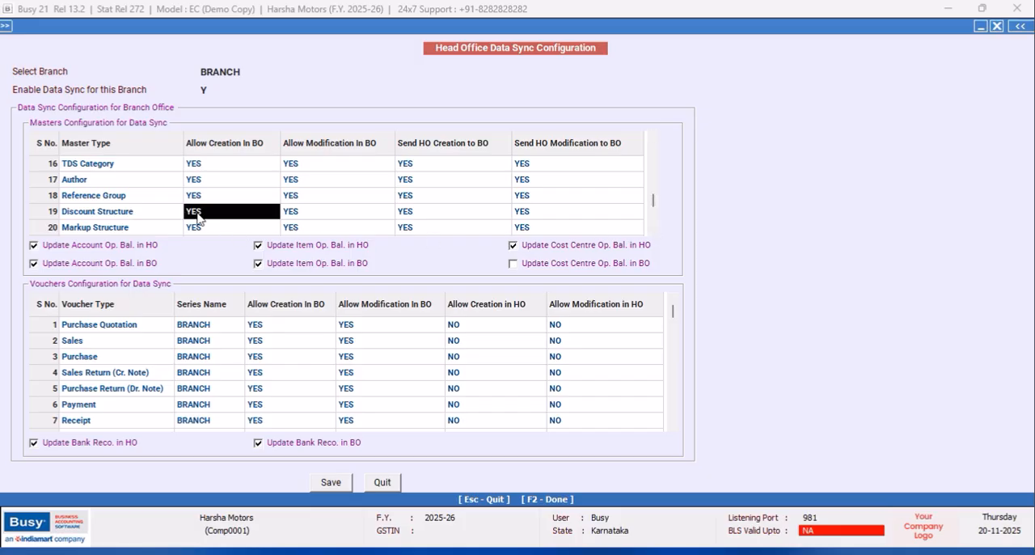
{"action": "left_click", "coordinate": [198, 244]}
{"action": "left_click", "coordinate": [300, 216]}
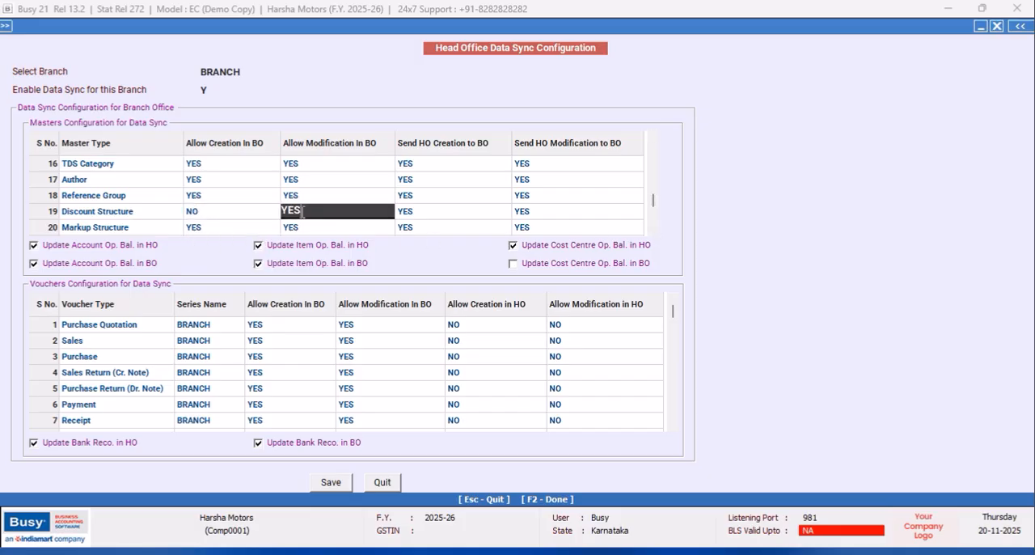
{"action": "left_click", "coordinate": [298, 243]}
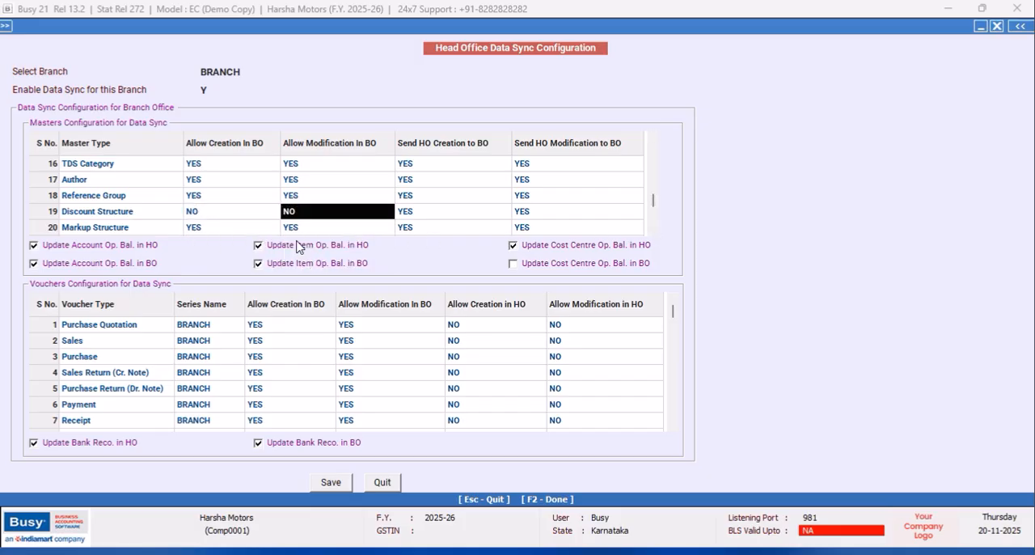
- Set Allow Creation In BO and Allow Modification In BO to NO for the Markup Structure master
{"action": "left_click", "coordinate": [197, 230]}
{"action": "left_click", "coordinate": [198, 224]}
{"action": "left_click", "coordinate": [314, 196]}
{"action": "left_click", "coordinate": [293, 223]}
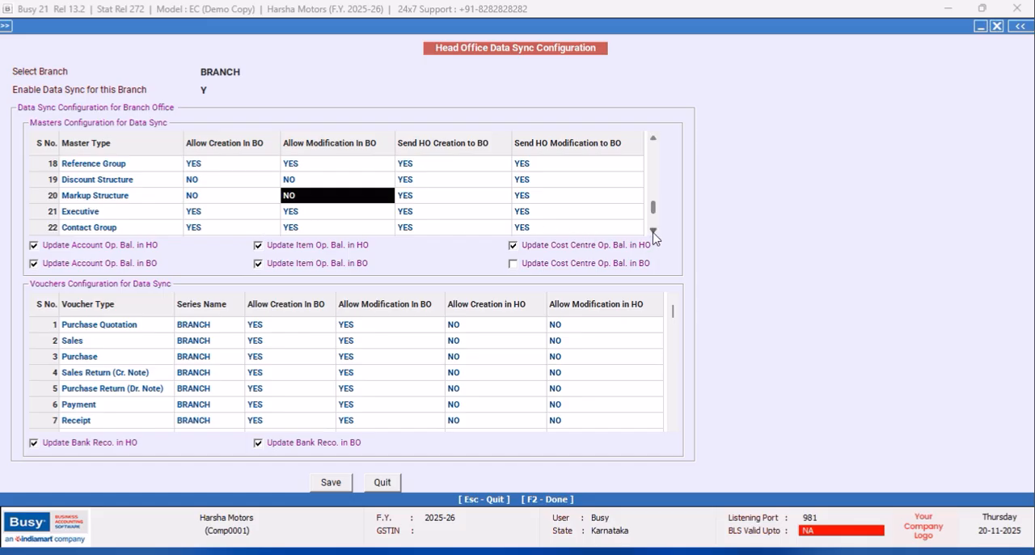
- Disallow creation and modification in BO for the Scheme master, and turn off updating account and item opening balances in BO
{"action": "left_click", "coordinate": [653, 232]}
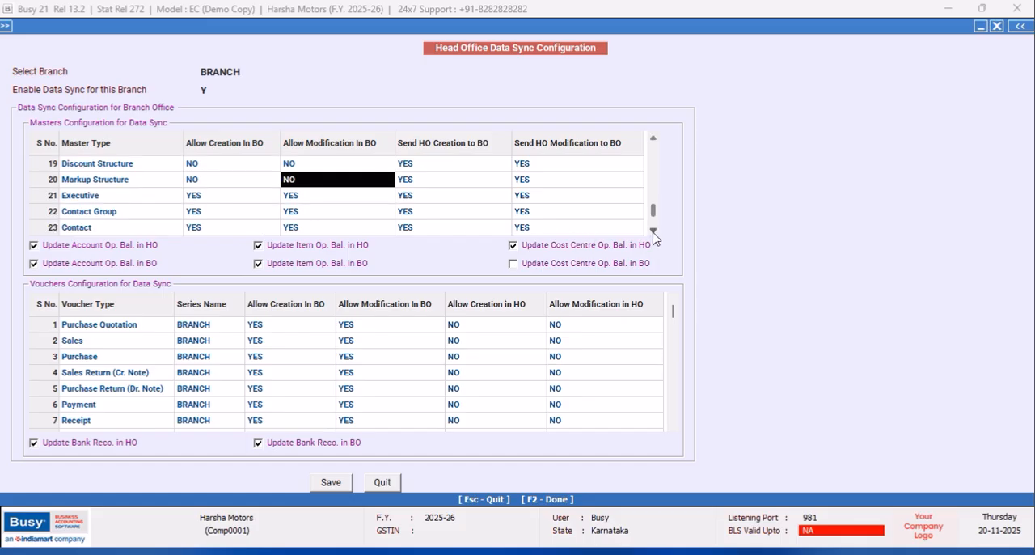
{"action": "left_click", "coordinate": [653, 232]}
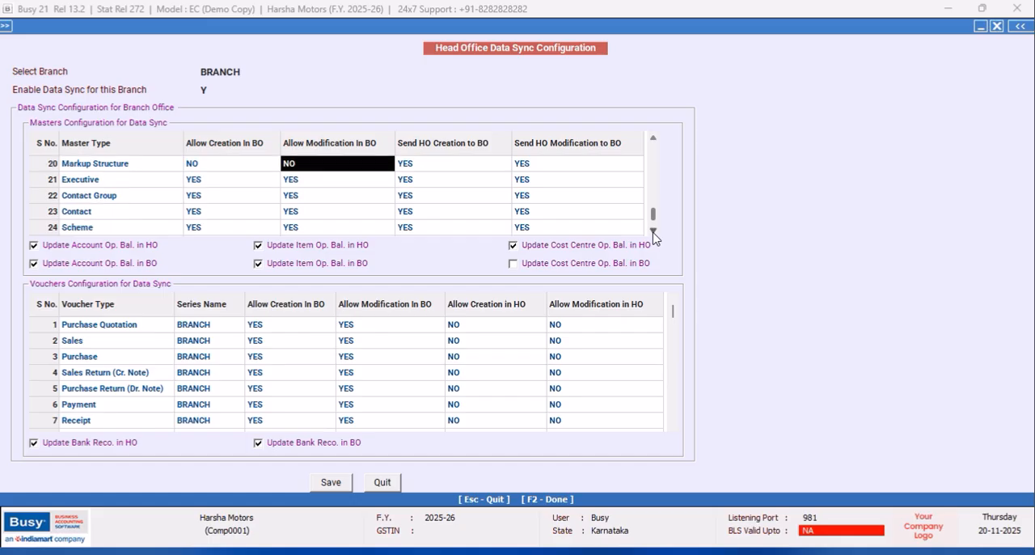
{"action": "left_click", "coordinate": [653, 232]}
{"action": "left_click", "coordinate": [204, 216]}
{"action": "left_click", "coordinate": [204, 218]}
{"action": "left_click", "coordinate": [194, 239]}
{"action": "left_click", "coordinate": [288, 211]}
{"action": "left_click", "coordinate": [288, 211]}
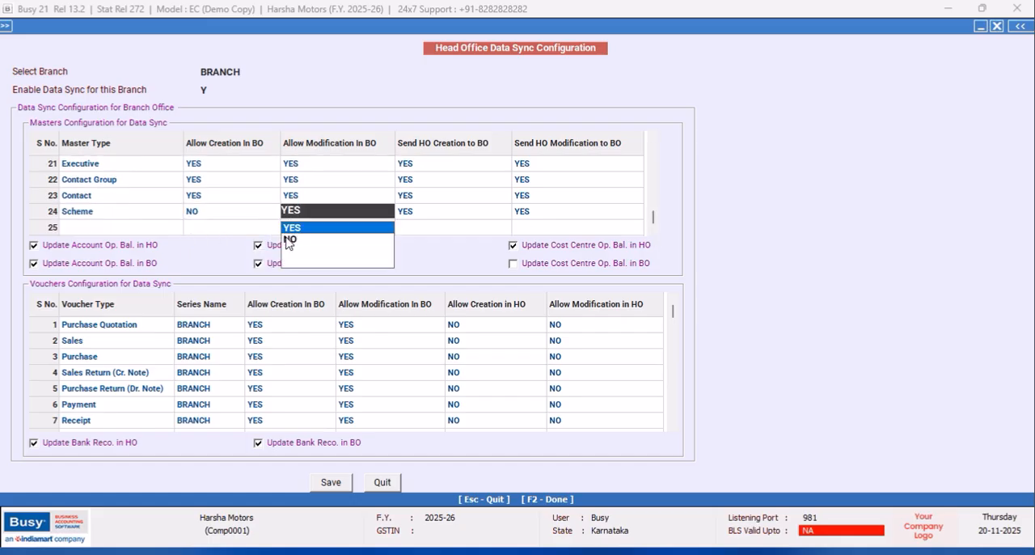
{"action": "left_click", "coordinate": [289, 240]}
{"action": "left_click", "coordinate": [32, 265]}
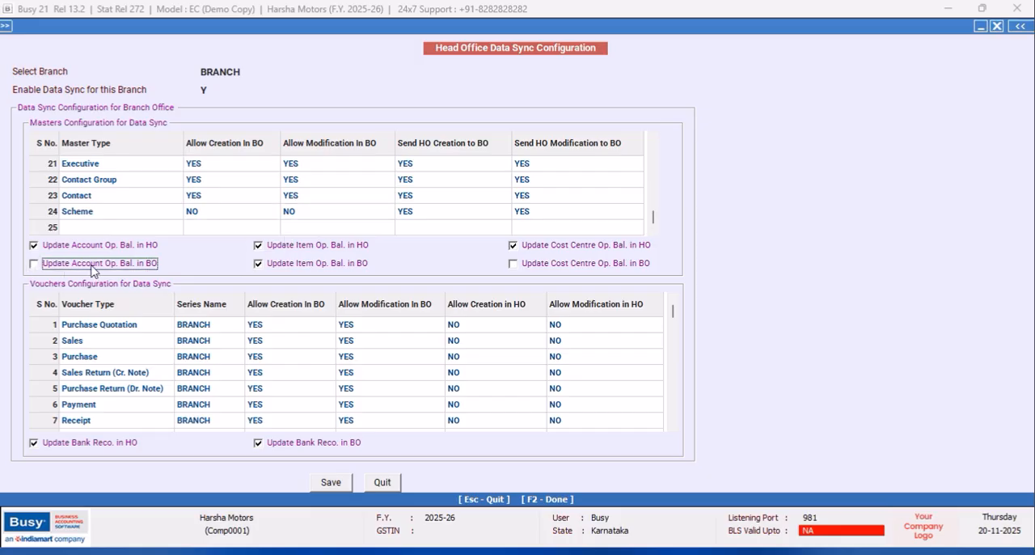
{"action": "left_click", "coordinate": [258, 264]}
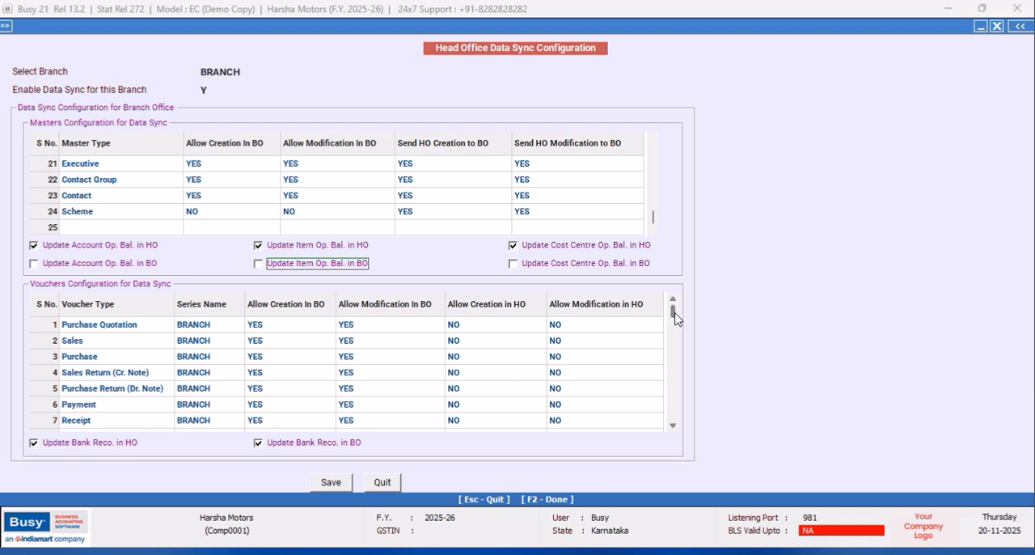
- For Purchase Quotation vouchers, set creation and modification in BO to NO and creation and modification in HO to YES
{"action": "left_click", "coordinate": [265, 332]}
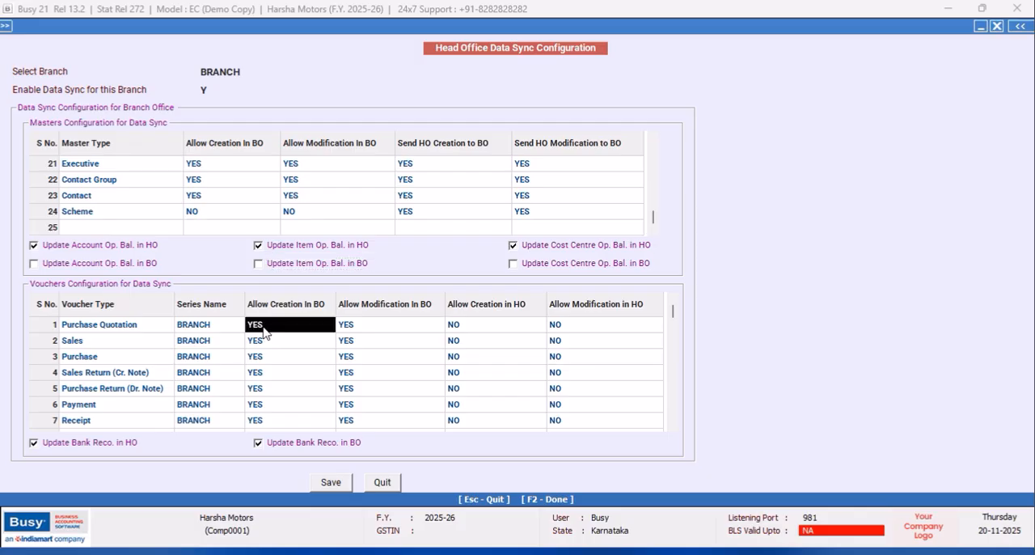
{"action": "left_click", "coordinate": [262, 353]}
{"action": "left_click", "coordinate": [342, 326]}
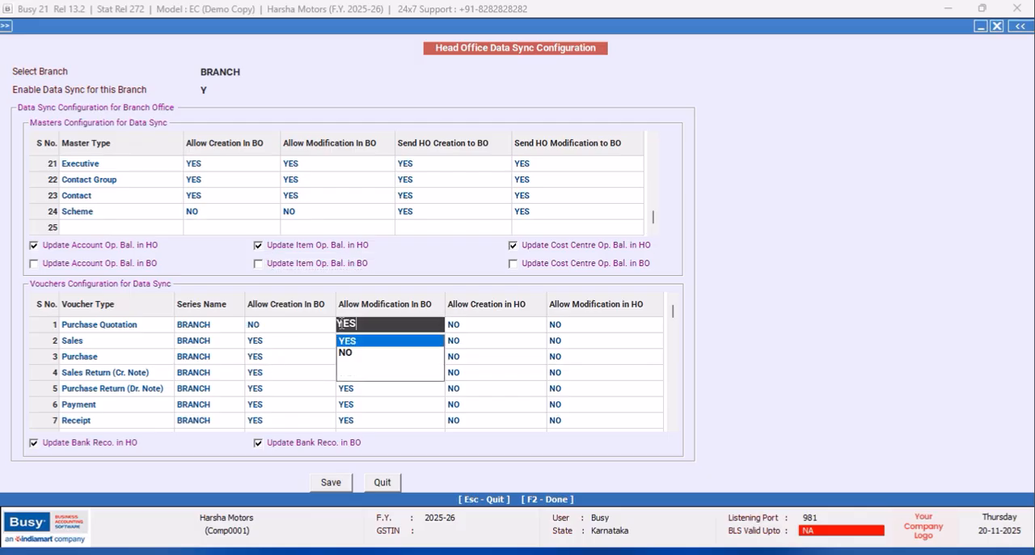
{"action": "left_click", "coordinate": [344, 356]}
{"action": "left_click", "coordinate": [462, 325]}
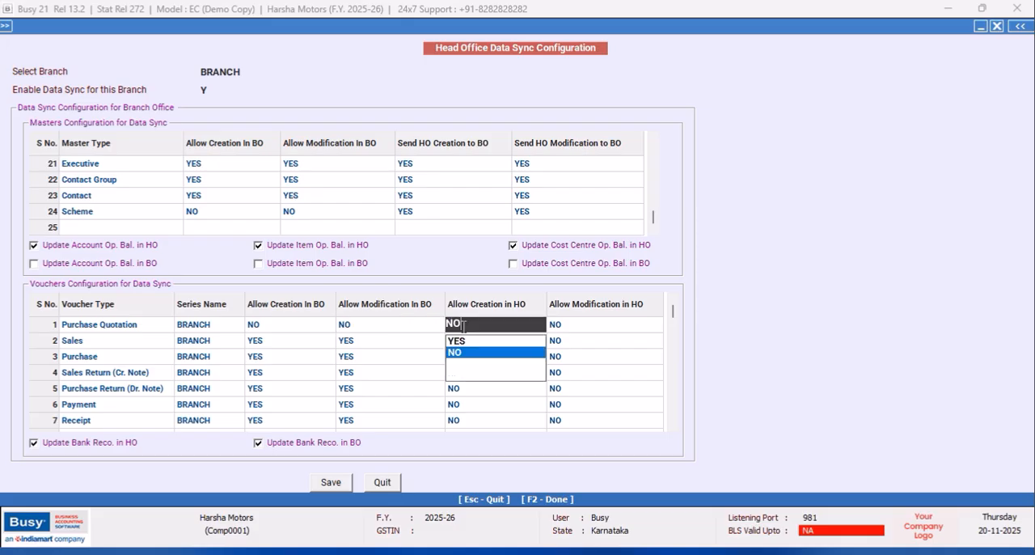
{"action": "left_click", "coordinate": [463, 342]}
{"action": "left_click", "coordinate": [563, 328]}
{"action": "left_click", "coordinate": [558, 342]}
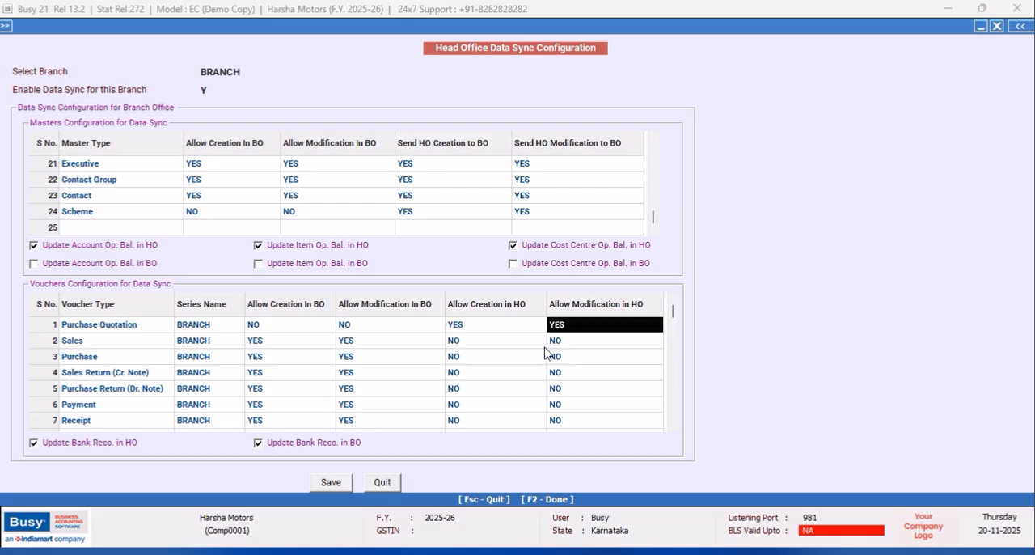
- For Purchase vouchers, set creation and modification in BO to NO and creation and modification in HO to YES
{"action": "left_click", "coordinate": [265, 361]}
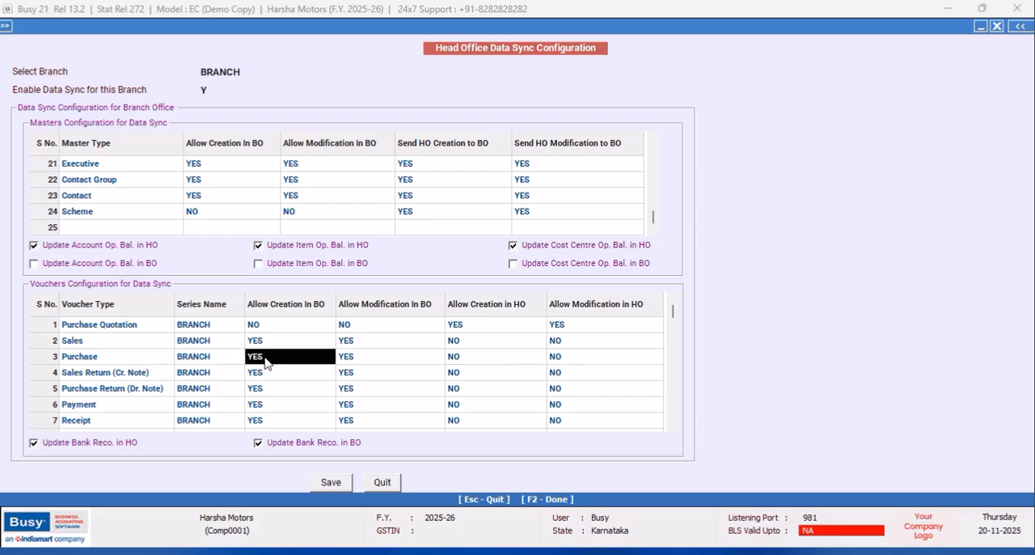
{"action": "left_click", "coordinate": [259, 386]}
{"action": "left_click", "coordinate": [354, 360]}
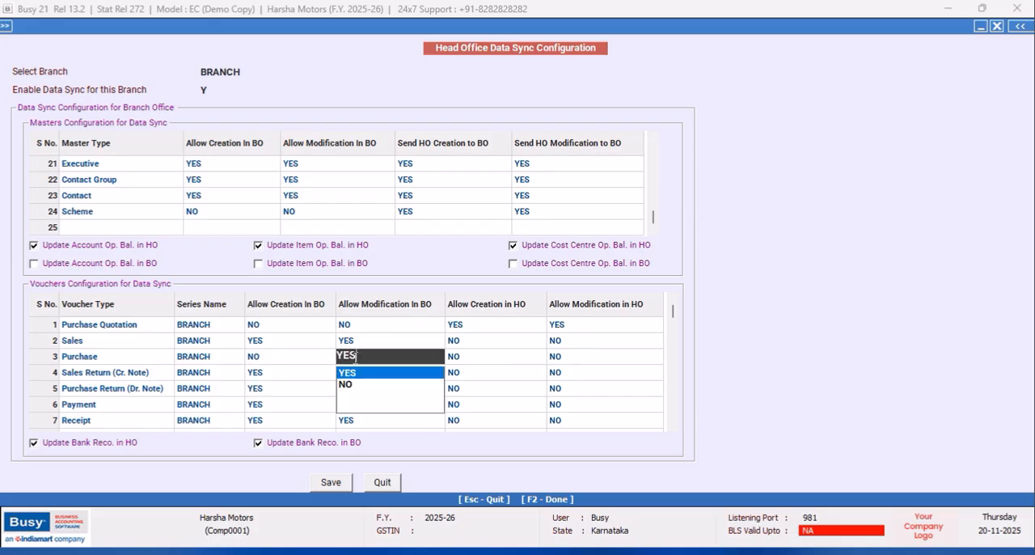
{"action": "left_click", "coordinate": [348, 386]}
{"action": "left_click", "coordinate": [457, 360]}
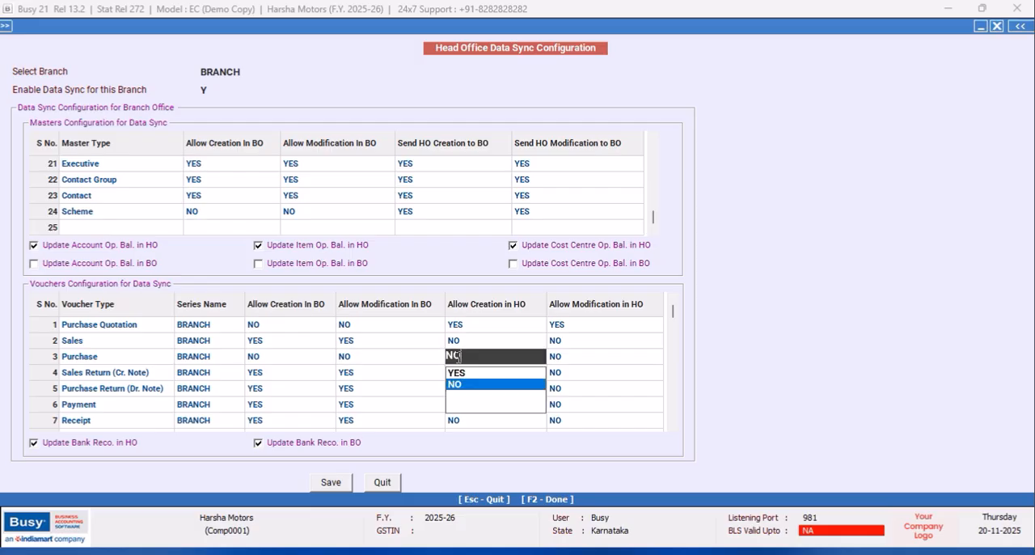
{"action": "left_click", "coordinate": [457, 382]}
{"action": "left_click", "coordinate": [563, 358]}
{"action": "left_click", "coordinate": [551, 375]}
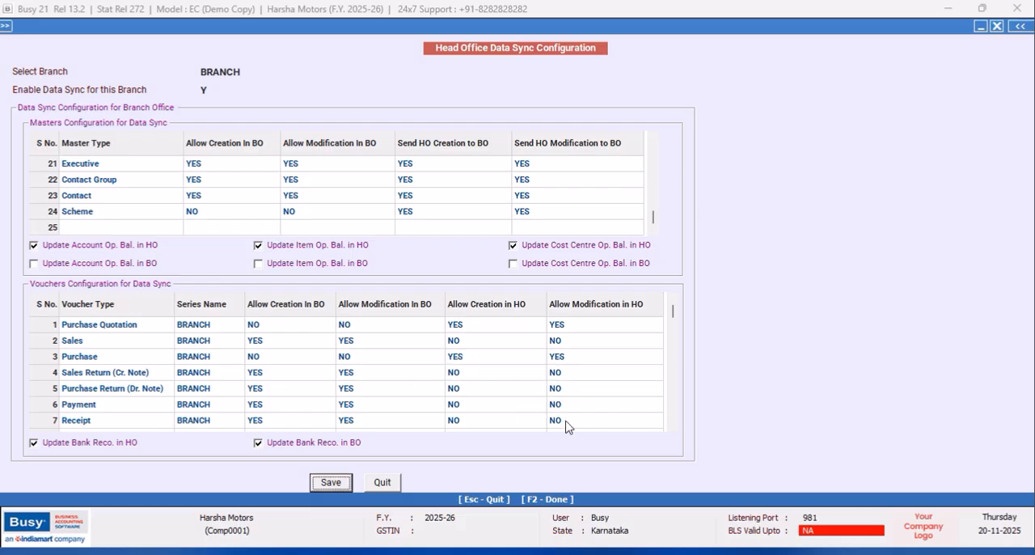
- Set Allow Creation In BO and Allow Modification In BO to NO for Purchase Return (Dr. Note) vouchers
{"action": "left_click", "coordinate": [672, 426]}
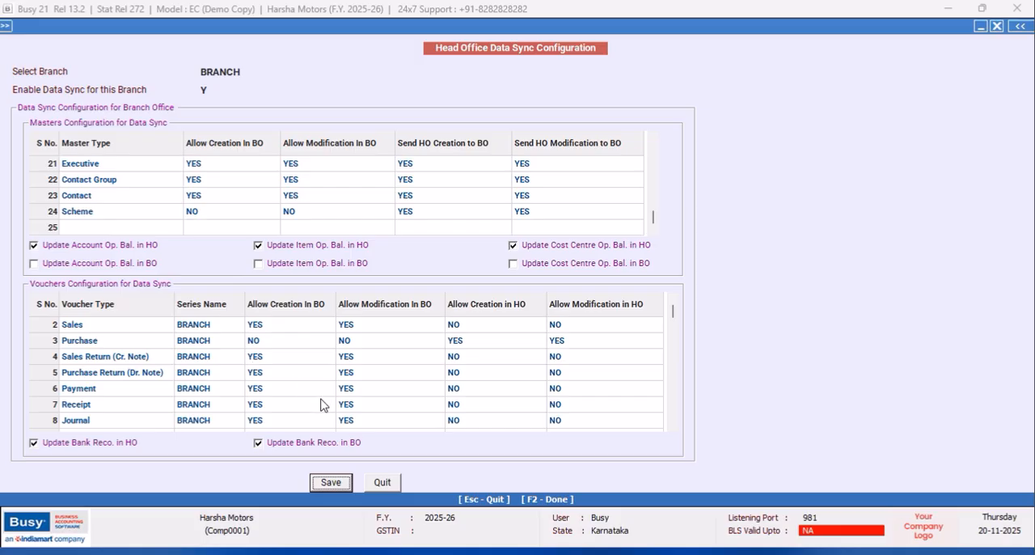
{"action": "left_click", "coordinate": [261, 379]}
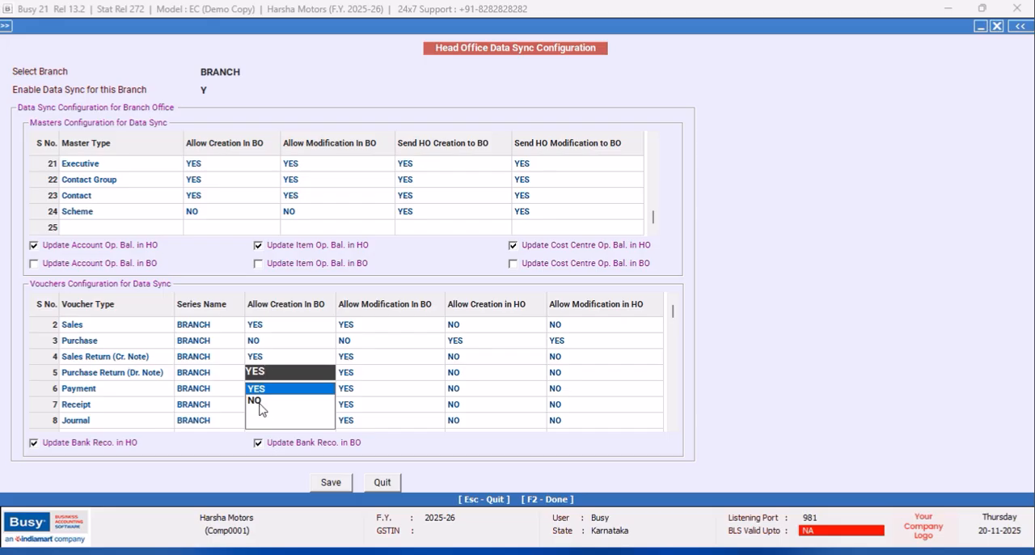
{"action": "left_click", "coordinate": [263, 405]}
{"action": "left_click", "coordinate": [362, 376]}
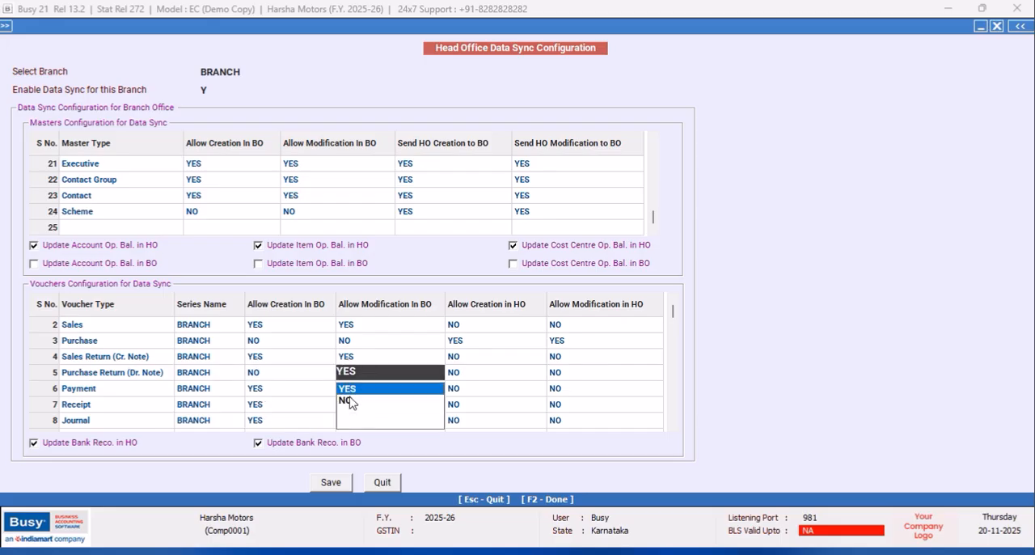
{"action": "left_click", "coordinate": [350, 399]}
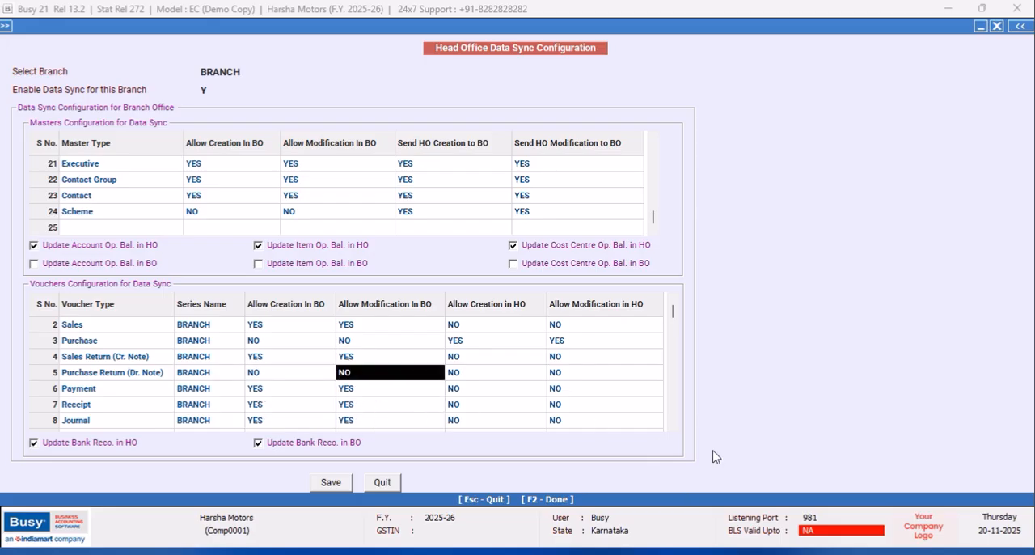
- For Stock Transfer vouchers, set creation and modification in BO to NO and creation and modification in HO to YES
{"action": "left_click", "coordinate": [672, 426]}
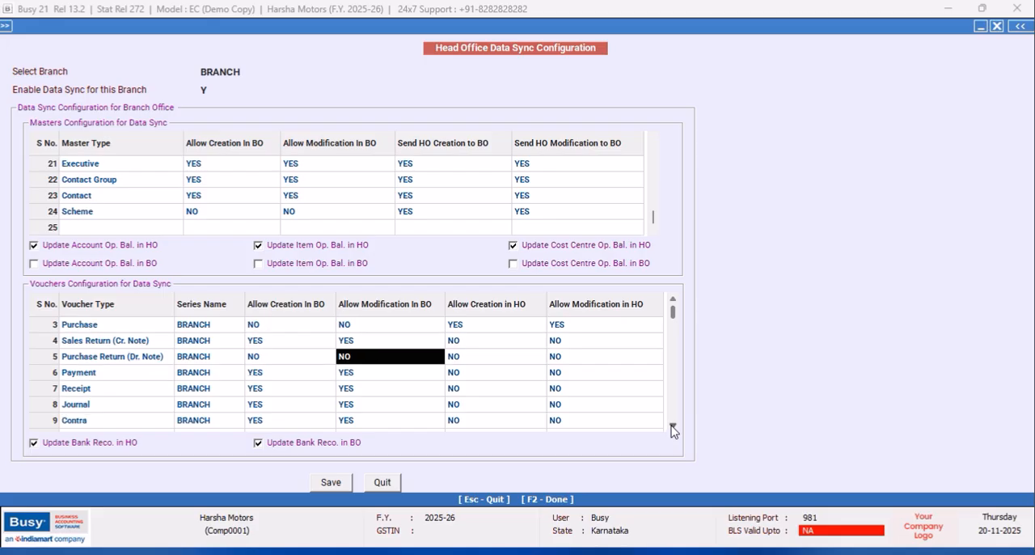
{"action": "left_click", "coordinate": [672, 426]}
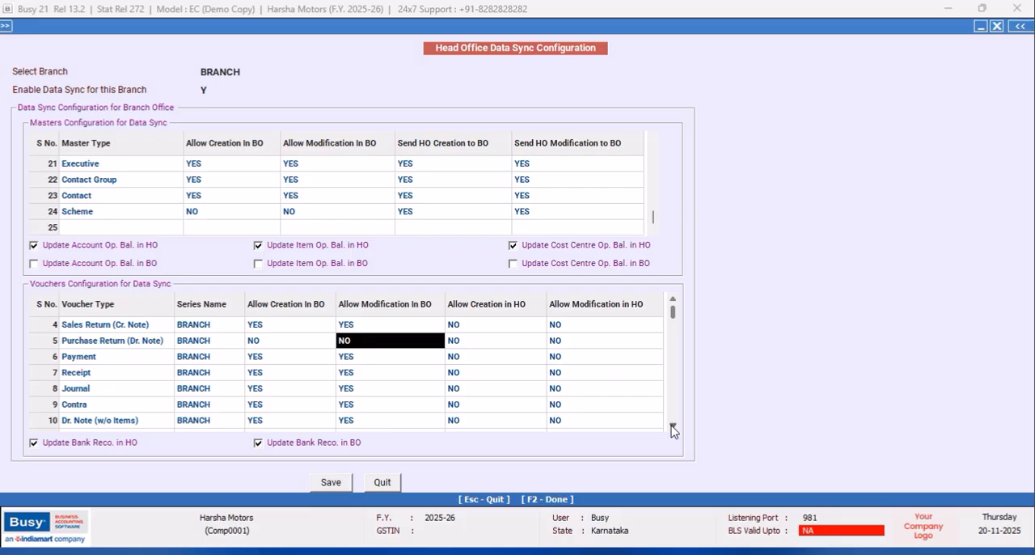
{"action": "left_click", "coordinate": [672, 427]}
{"action": "left_click", "coordinate": [671, 427]}
{"action": "left_click", "coordinate": [671, 427]}
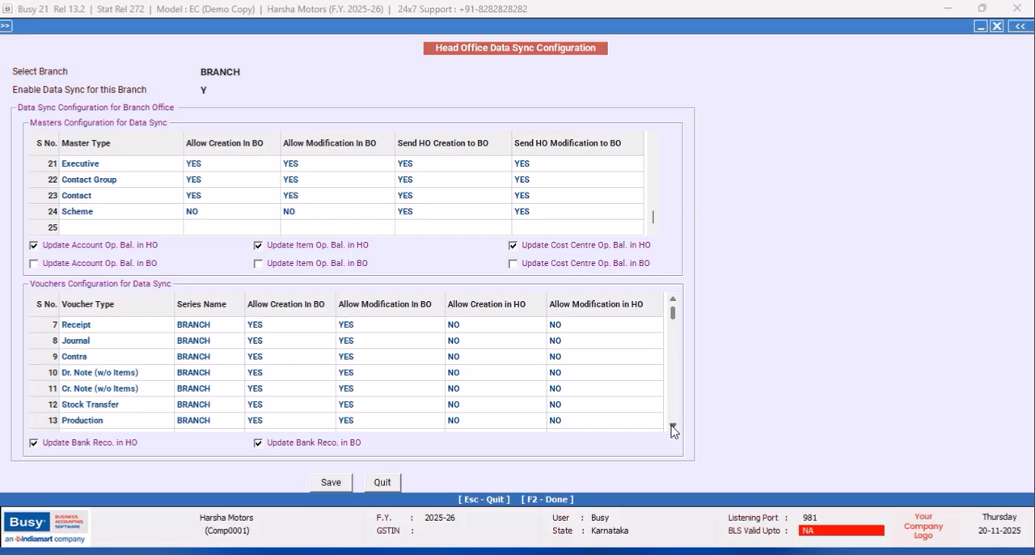
{"action": "left_click", "coordinate": [264, 406]}
{"action": "left_click", "coordinate": [258, 432]}
{"action": "left_click", "coordinate": [363, 407]}
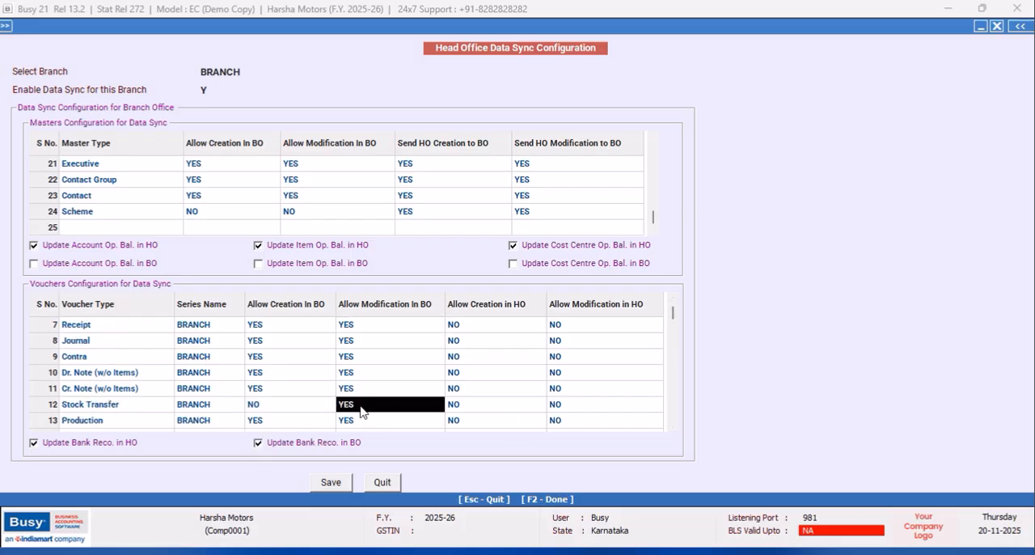
{"action": "left_click", "coordinate": [353, 432]}
{"action": "left_click", "coordinate": [454, 404]}
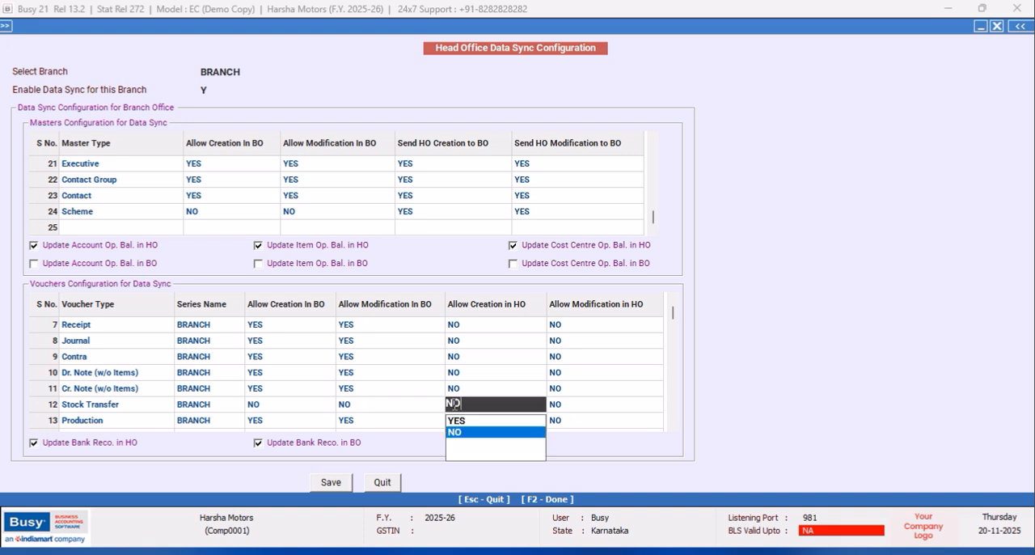
{"action": "left_click", "coordinate": [473, 421]}
{"action": "left_click", "coordinate": [564, 403]}
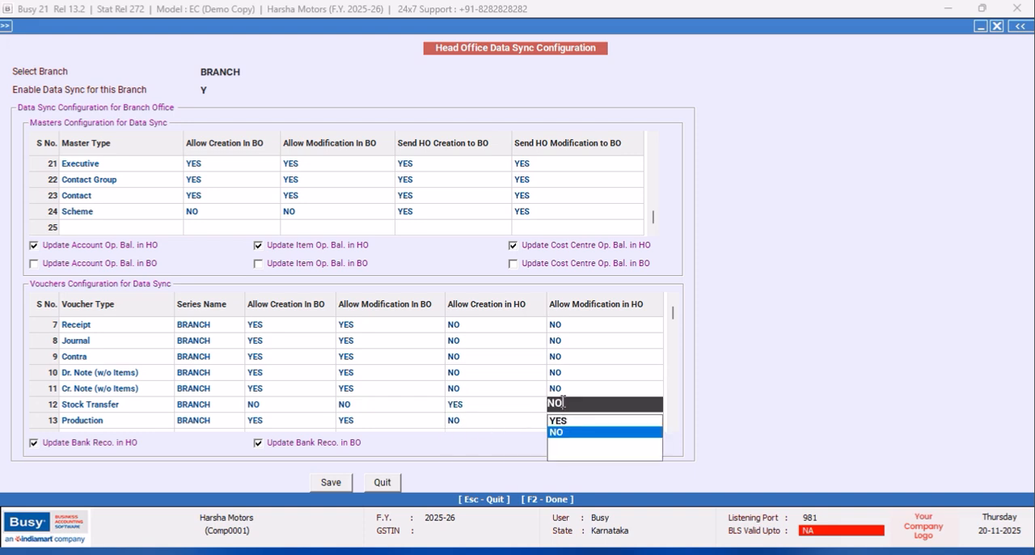
{"action": "left_click", "coordinate": [559, 421]}
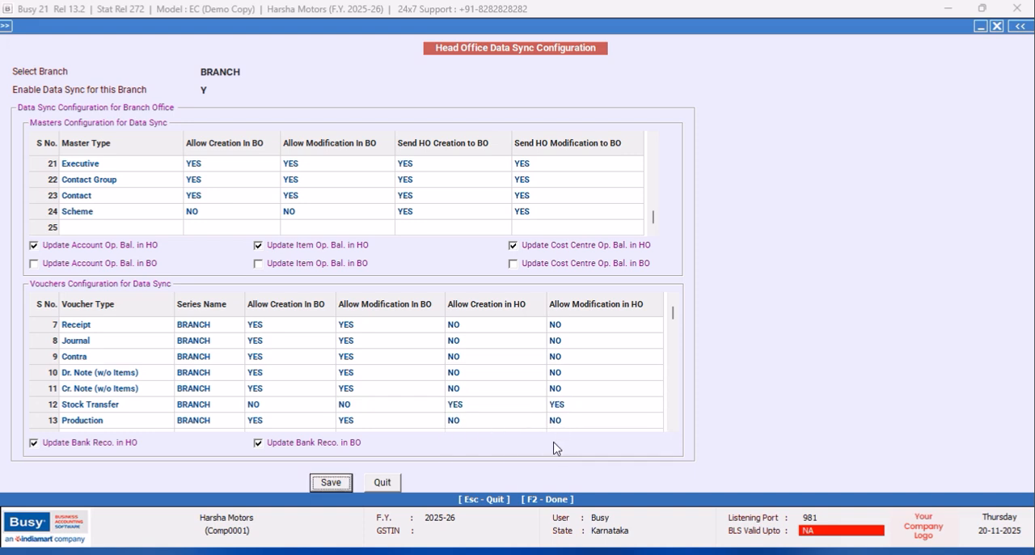
- For Stock Journal vouchers, set creation and modification in BO to NO and creation and modification in HO to YES
{"action": "left_click", "coordinate": [673, 427]}
{"action": "left_click", "coordinate": [673, 427]}
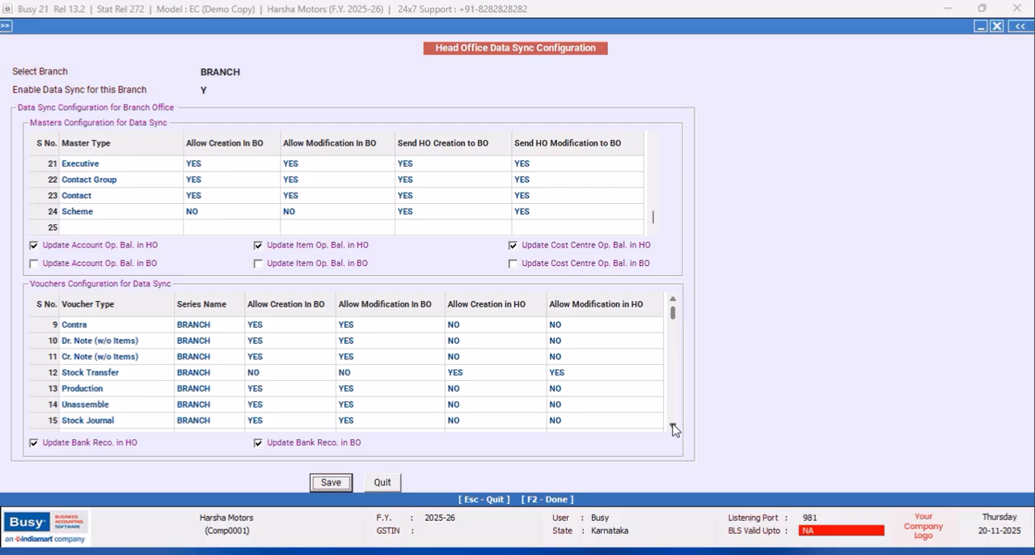
{"action": "left_click", "coordinate": [674, 427]}
{"action": "left_click", "coordinate": [279, 406]}
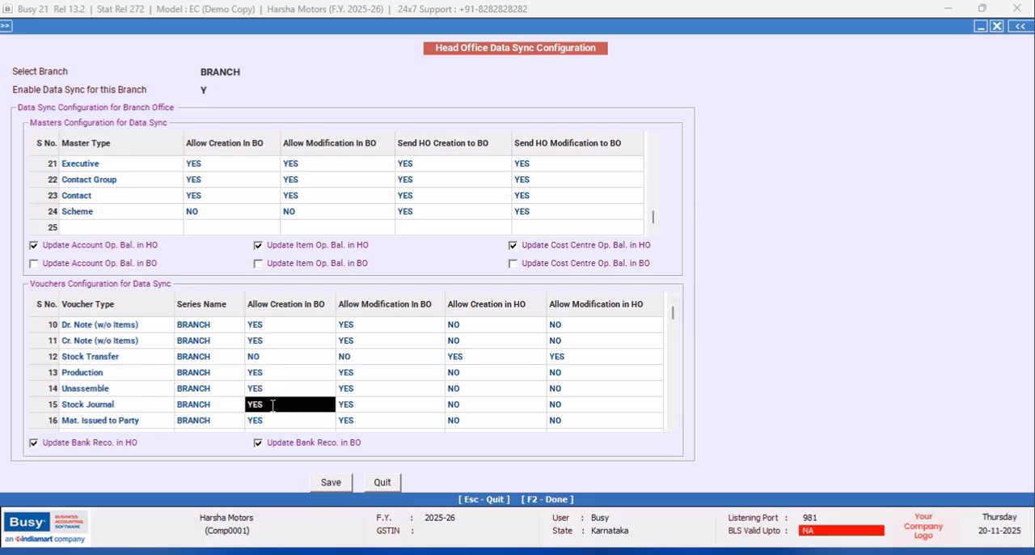
{"action": "left_click", "coordinate": [255, 432]}
{"action": "left_click", "coordinate": [344, 404]}
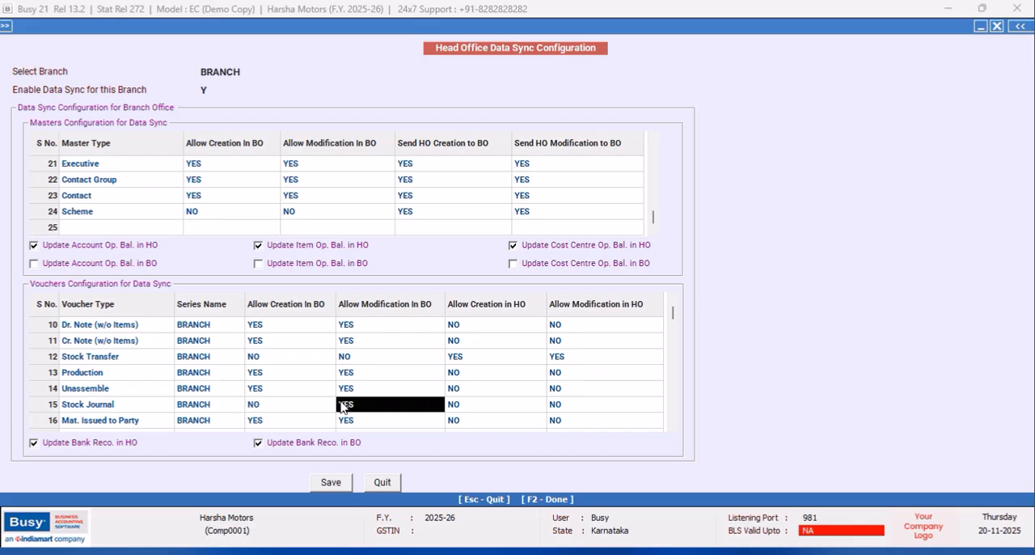
{"action": "left_click", "coordinate": [345, 433]}
{"action": "left_click", "coordinate": [469, 409]}
{"action": "left_click", "coordinate": [461, 421]}
{"action": "left_click", "coordinate": [561, 404]}
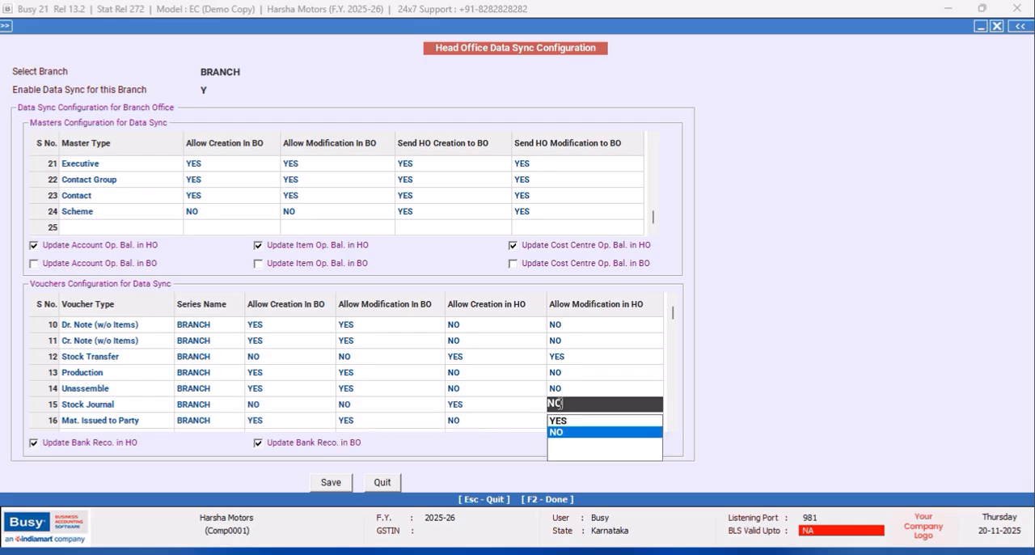
{"action": "left_click", "coordinate": [555, 421]}
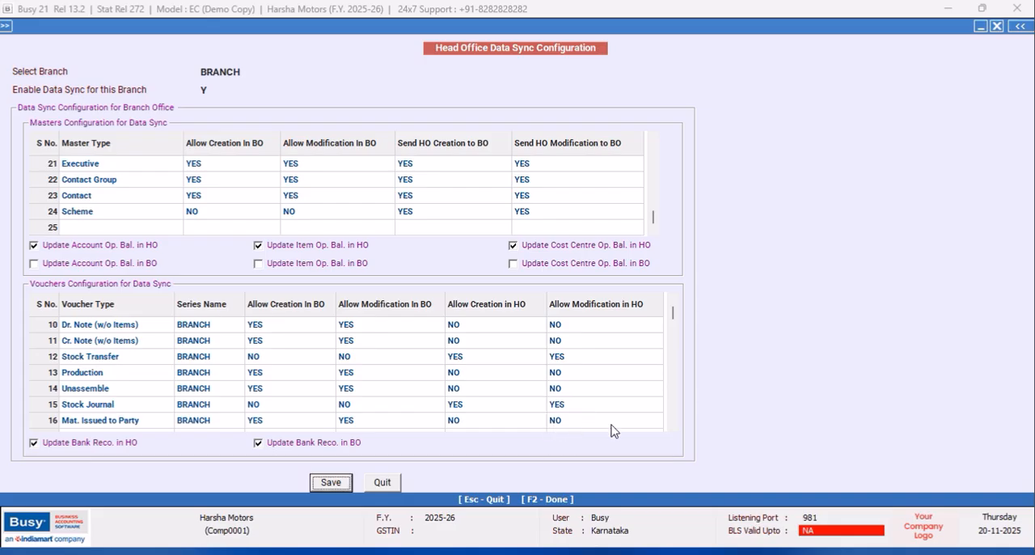
- Turn off updating bank reconciliation in both HO and BO
{"action": "left_click", "coordinate": [672, 428]}
{"action": "left_click", "coordinate": [672, 428]}
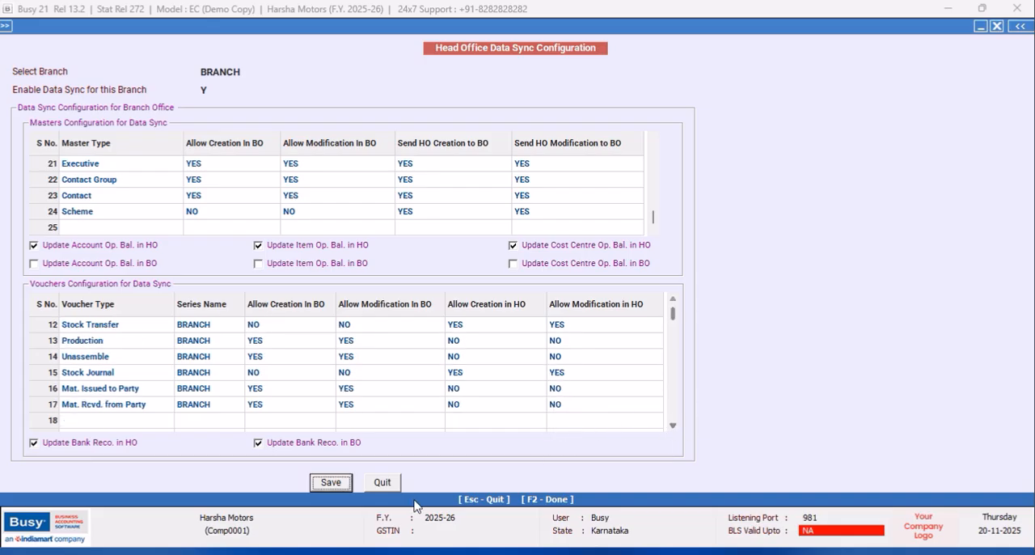
{"action": "left_click", "coordinate": [33, 443]}
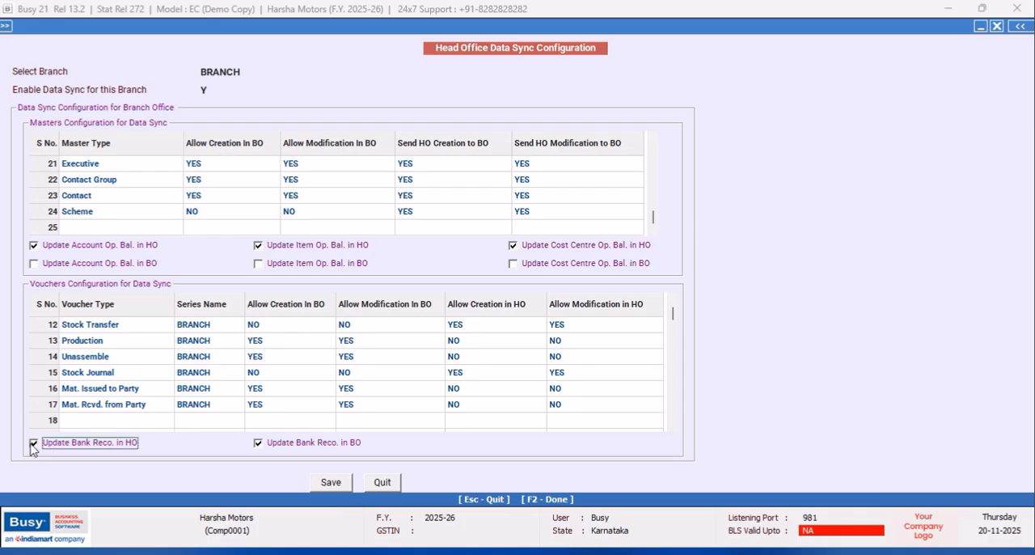
{"action": "left_click", "coordinate": [258, 443]}
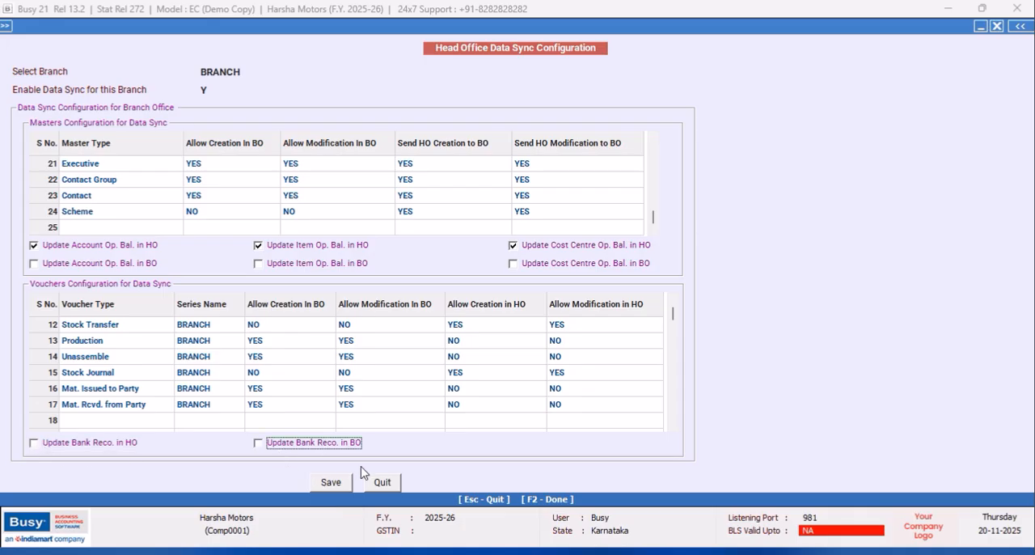
- Save and close the BRANCH data sync configuration, and save the Enterprise Features and exit the feature options
{"action": "left_click", "coordinate": [333, 484]}
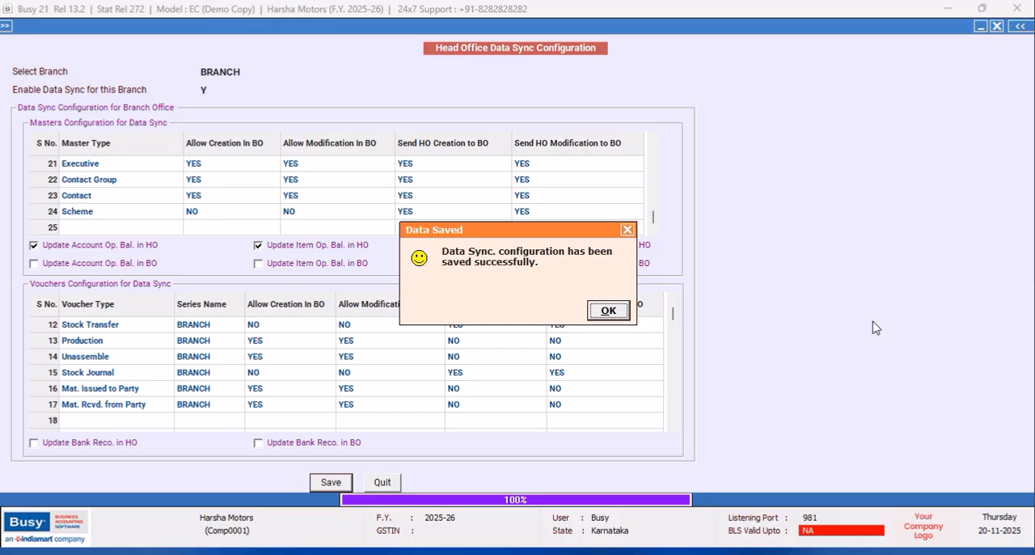
{"action": "left_click", "coordinate": [608, 311]}
{"action": "left_click", "coordinate": [382, 481]}
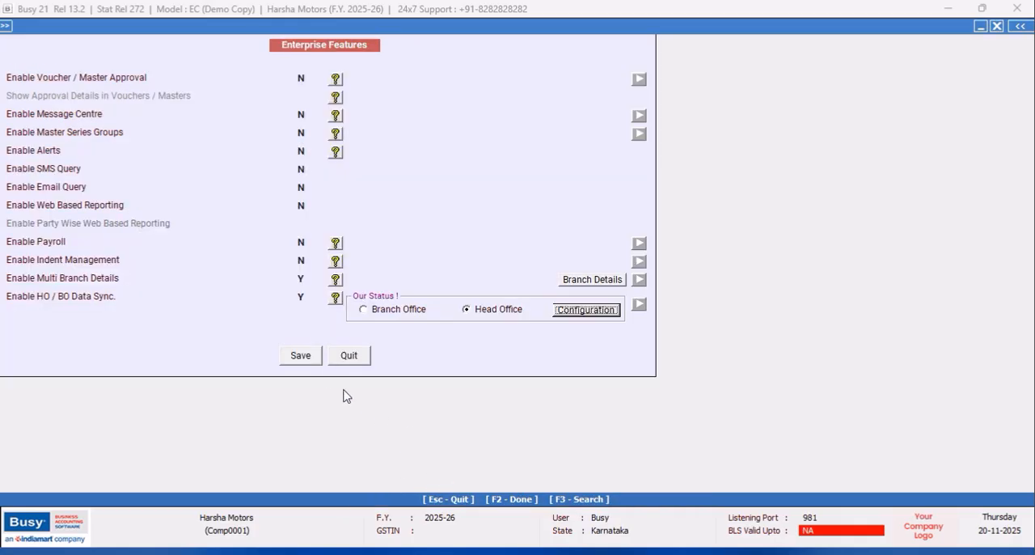
{"action": "left_click", "coordinate": [302, 358]}
{"action": "left_click", "coordinate": [301, 356]}
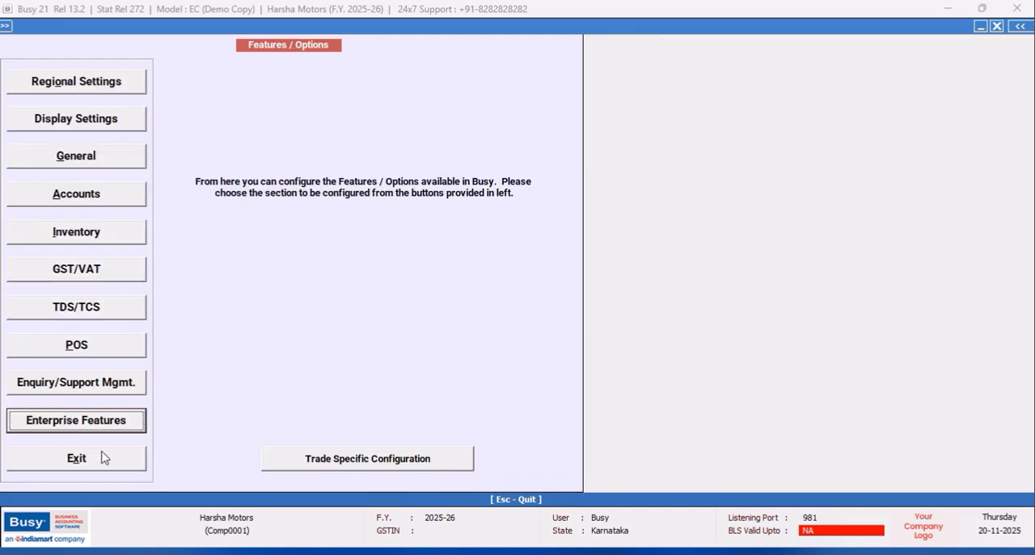
{"action": "left_click", "coordinate": [105, 455]}
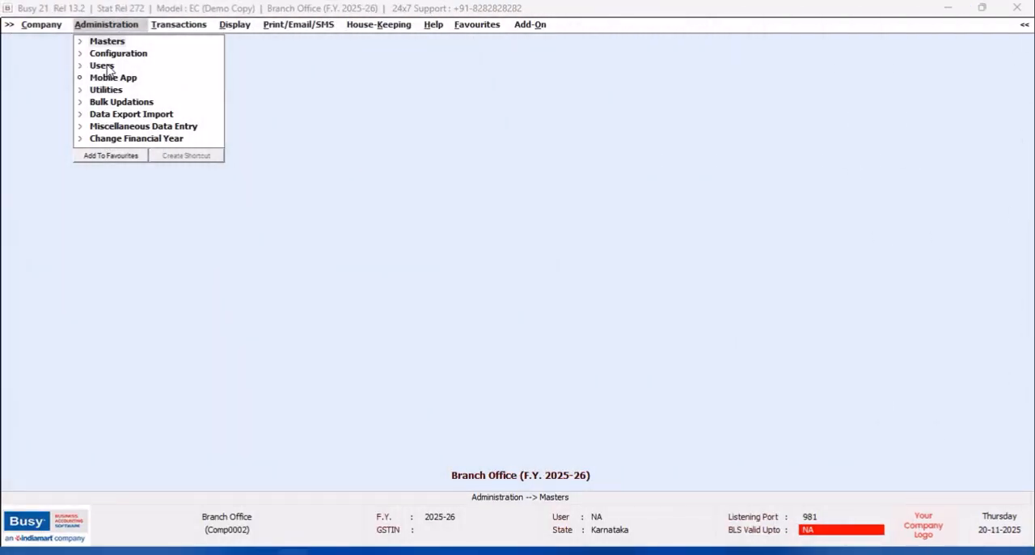
- In the Branch Office company's user settings, require user authentication and set the superuser name to BRANCH
{"action": "left_click", "coordinate": [101, 66]}
{"action": "left_click", "coordinate": [118, 90]}
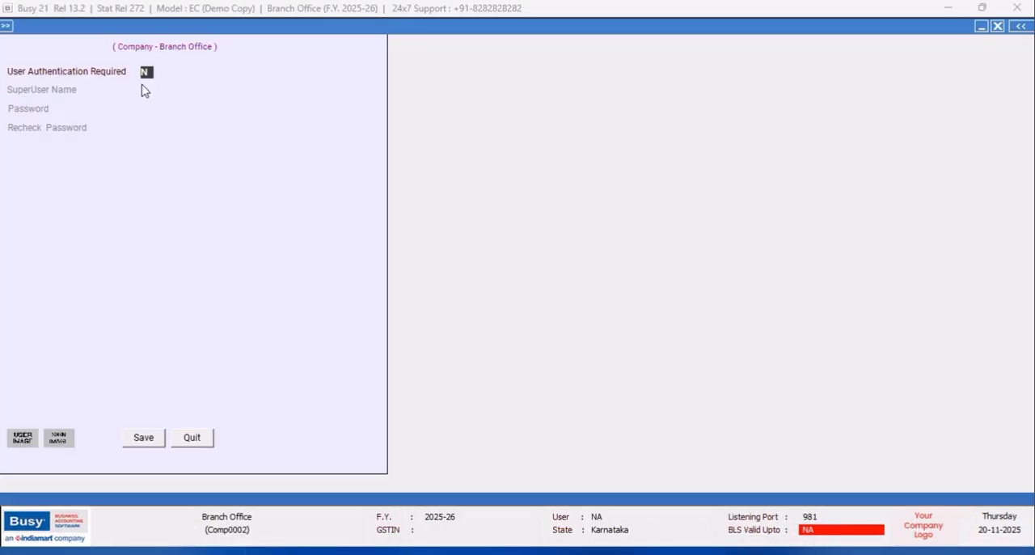
{"action": "type", "text": "y"}
{"action": "key", "text": "Return"}
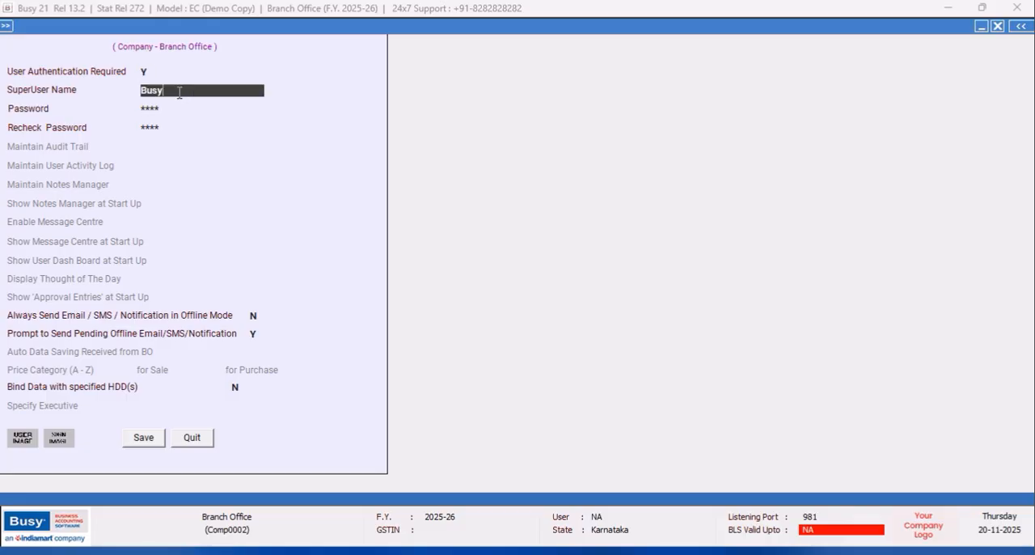
{"action": "type", "text": "bra"}
{"action": "key", "text": "Return"}
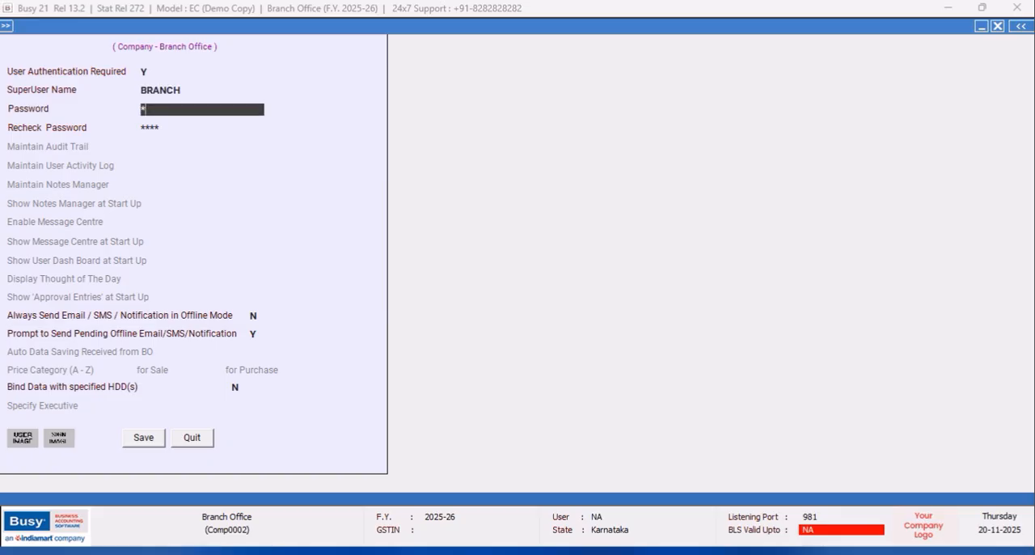
- Enter the superuser password in the Password and Recheck Password fields
{"action": "key", "text": "Return"}
{"action": "type", "text": "**"}
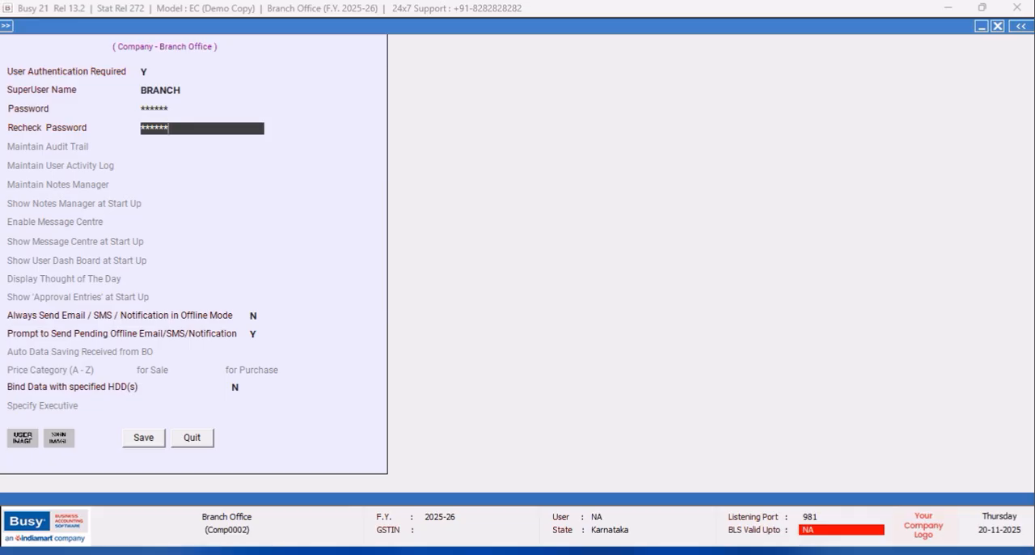
{"action": "key", "text": "Up"}
{"action": "key", "text": "Up"}
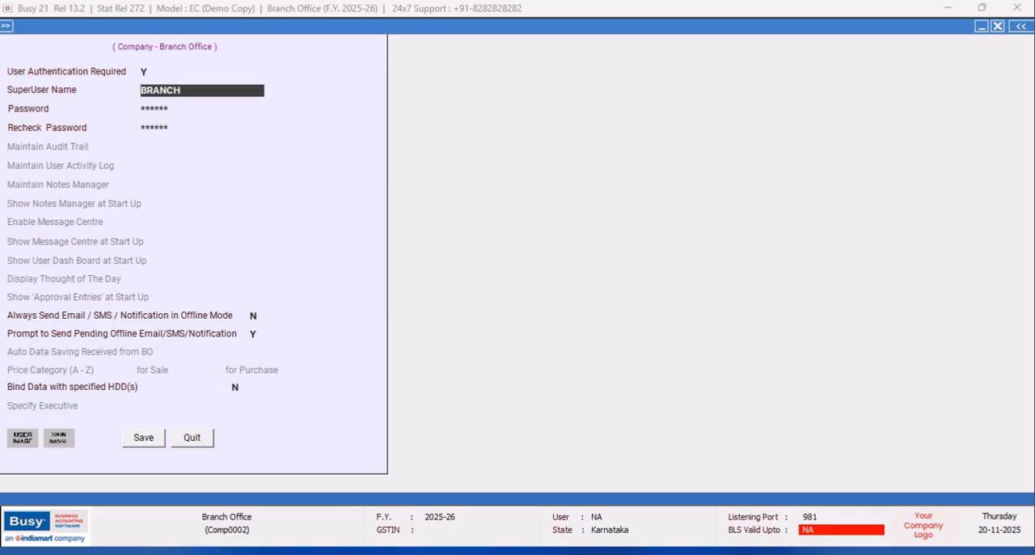
- Re-enter the superuser password with its recheck, and save the Branch Office user settings
{"action": "key", "text": "Down"}
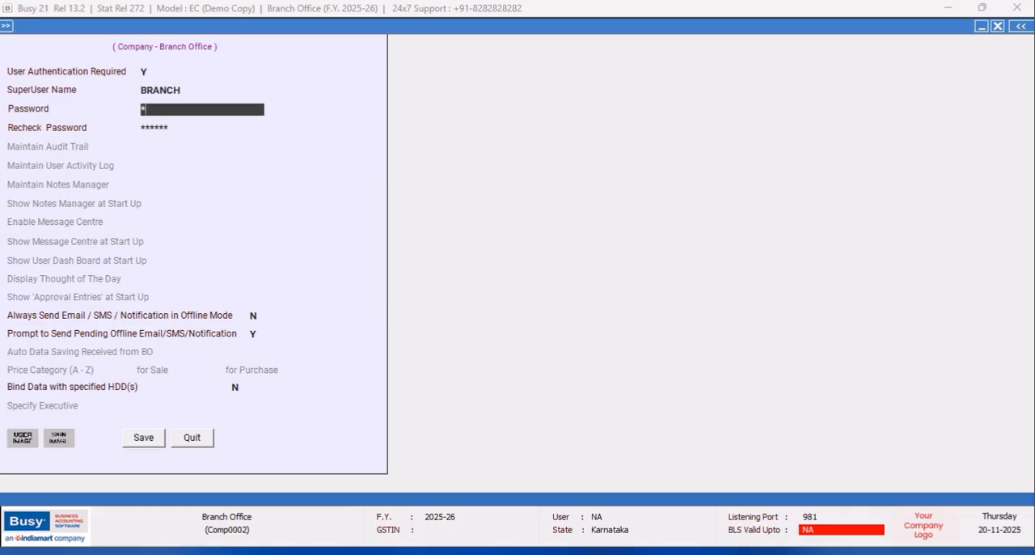
{"action": "key", "text": "Return"}
{"action": "type", "text": "*"}
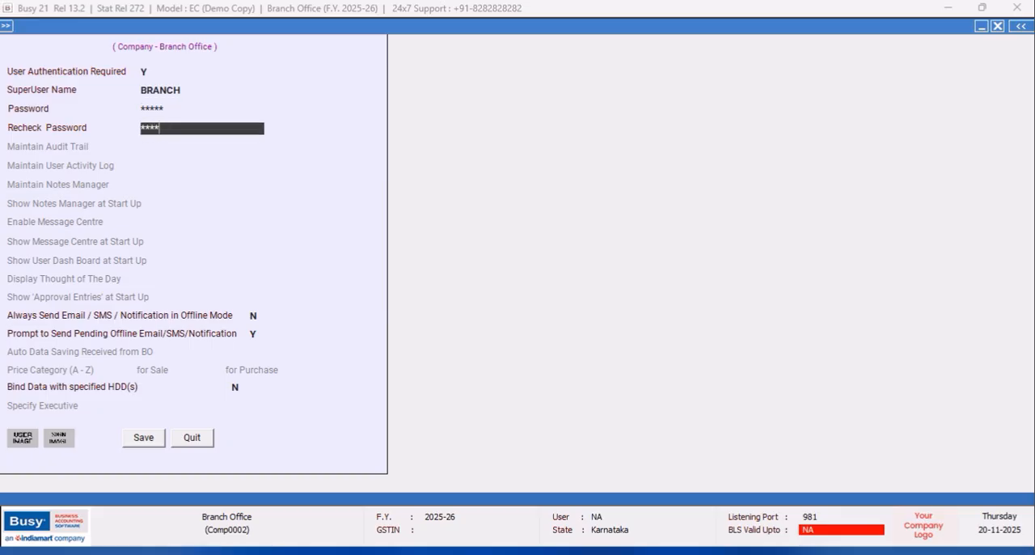
{"action": "left_click", "coordinate": [141, 437]}
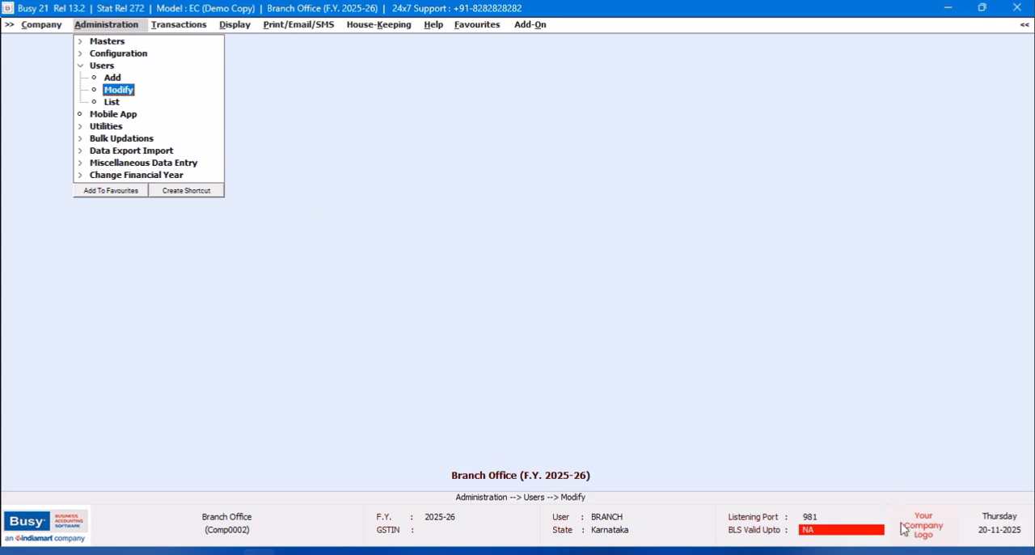
- In the Branch Office company's Inventory features, enable Sale Quotation and accept its options
{"action": "left_click", "coordinate": [145, 54]}
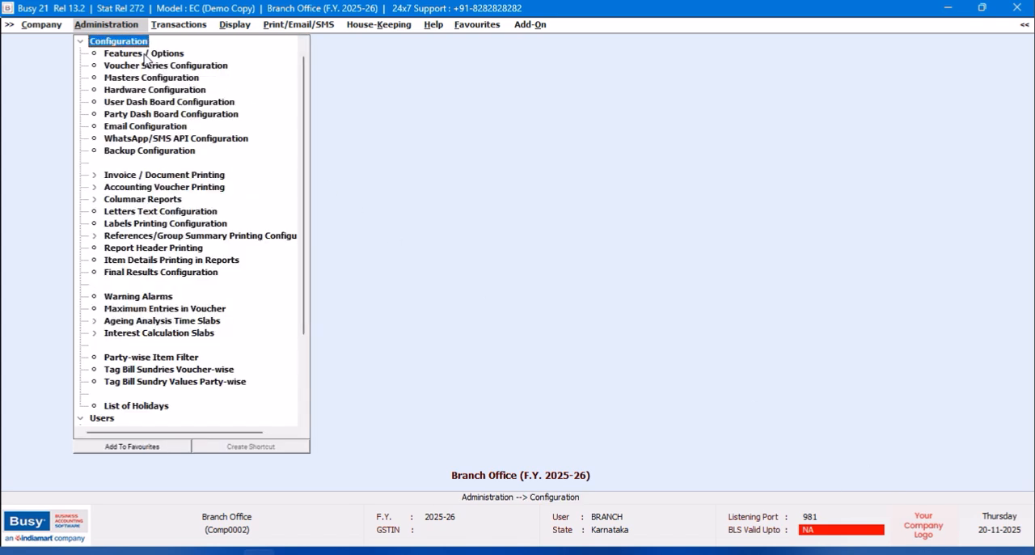
{"action": "left_click", "coordinate": [133, 55]}
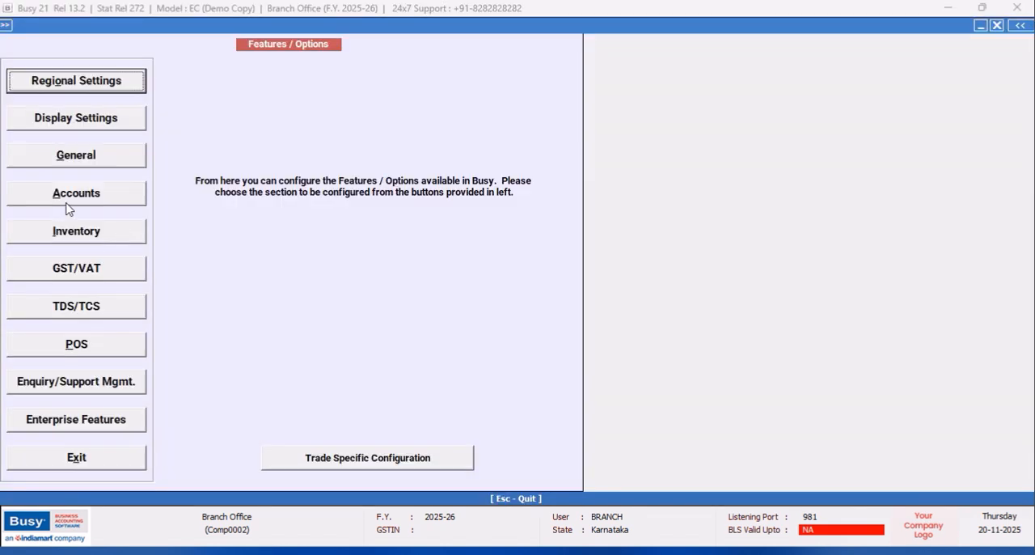
{"action": "left_click", "coordinate": [69, 233]}
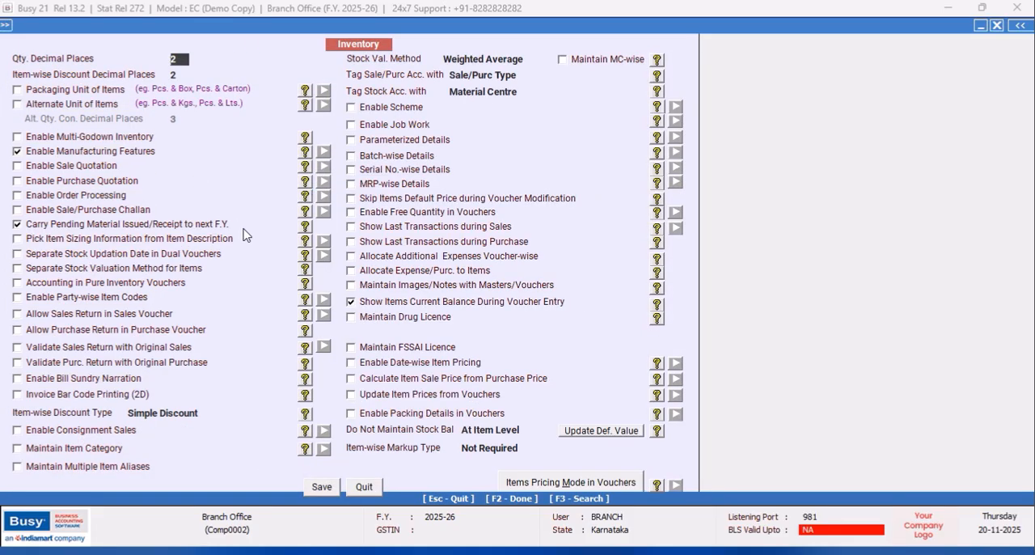
{"action": "left_click", "coordinate": [17, 166]}
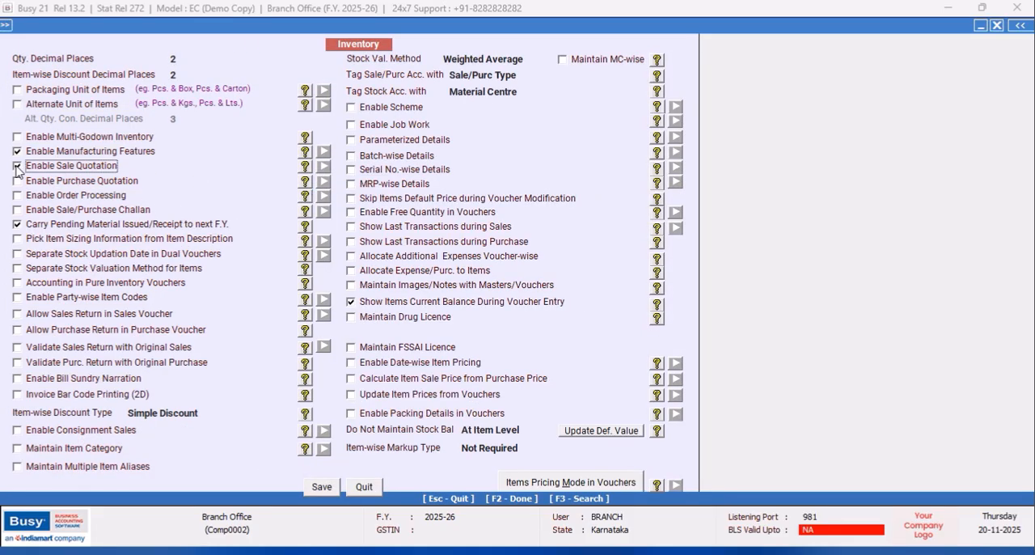
{"action": "left_click", "coordinate": [407, 406]}
{"action": "left_click", "coordinate": [574, 471]}
- Enable Sale/Purchase Challan with the option Show Pending Challan Till Voucher Date
{"action": "left_click", "coordinate": [17, 209]}
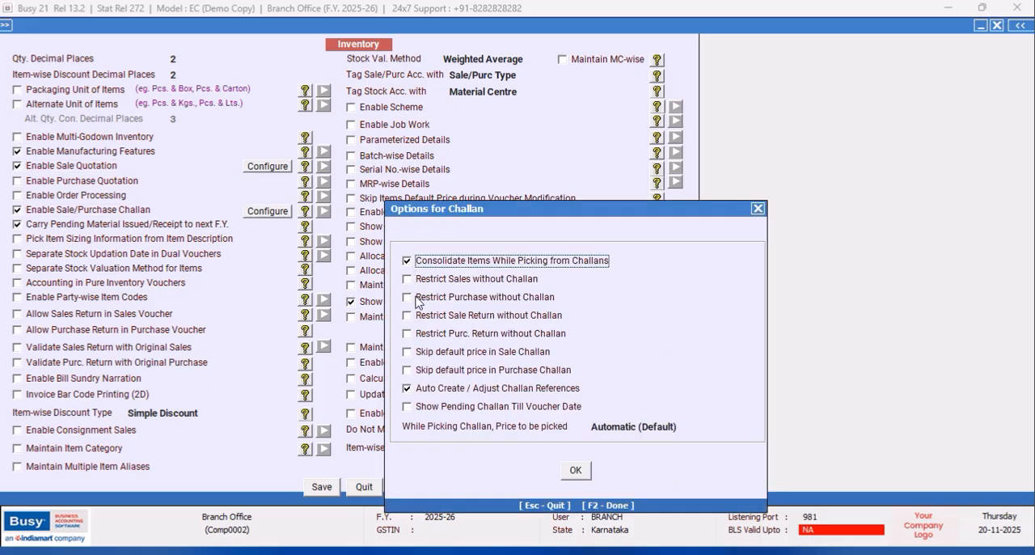
{"action": "left_click", "coordinate": [408, 407]}
{"action": "left_click", "coordinate": [577, 471]}
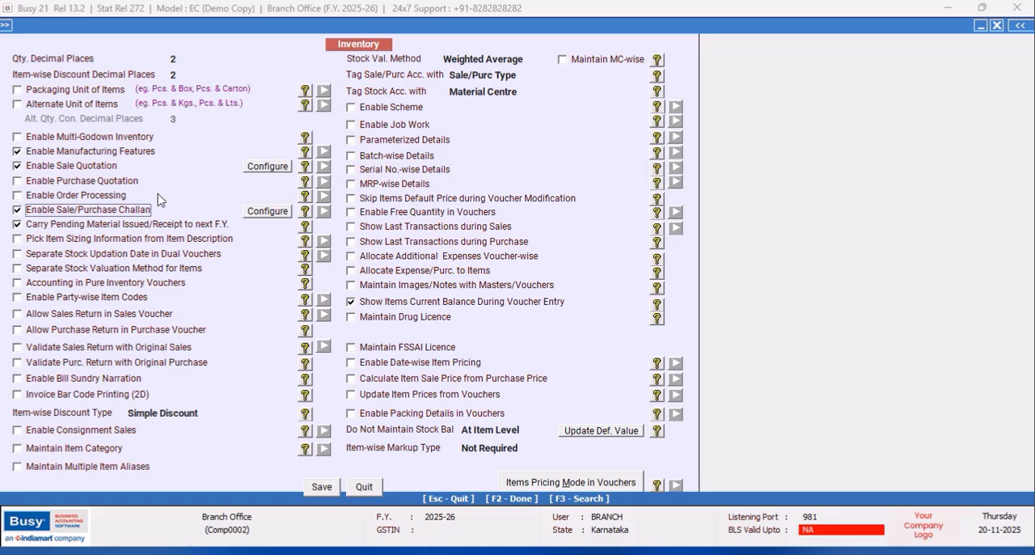
- Enable Multi-Godown Inventory with Material Centre at Item Level, save the Inventory features, and exit the feature options
{"action": "left_click", "coordinate": [18, 137]}
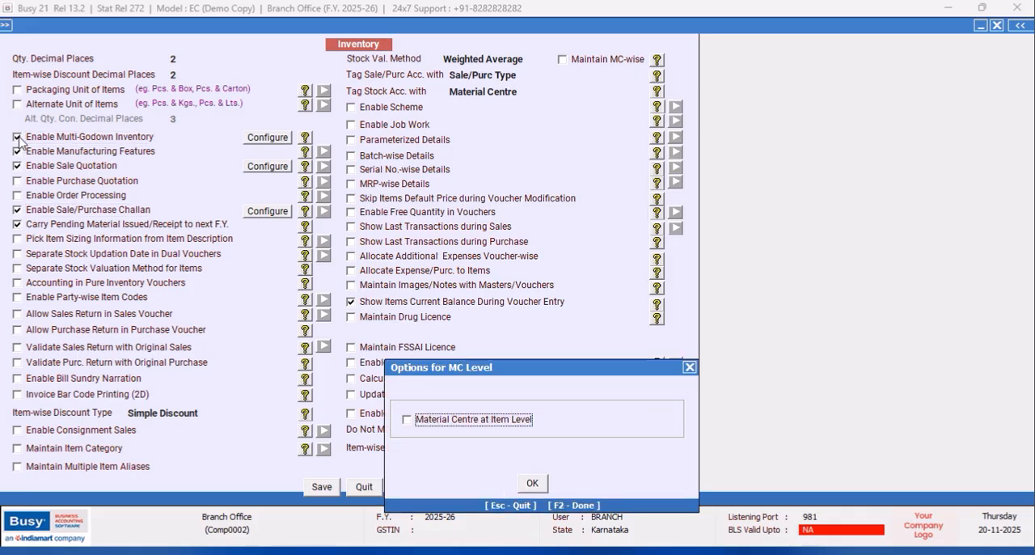
{"action": "left_click", "coordinate": [407, 420]}
{"action": "left_click", "coordinate": [609, 312]}
{"action": "left_click", "coordinate": [532, 482]}
{"action": "left_click", "coordinate": [321, 489]}
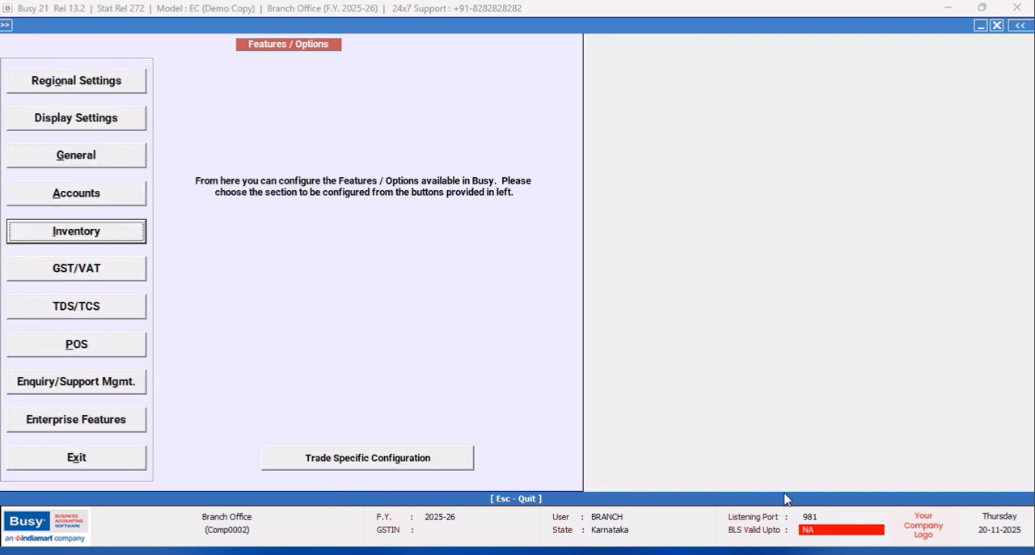
{"action": "key", "text": "Escape"}
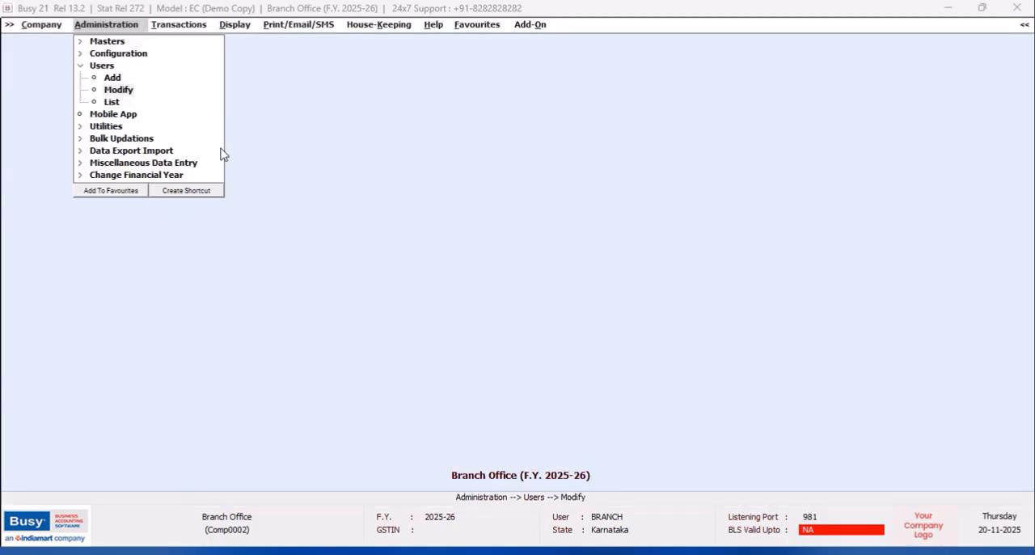
- De-activate the material centre Main Store in the Branch Office company and leave the De-Activate Masters form
{"action": "left_click", "coordinate": [80, 67]}
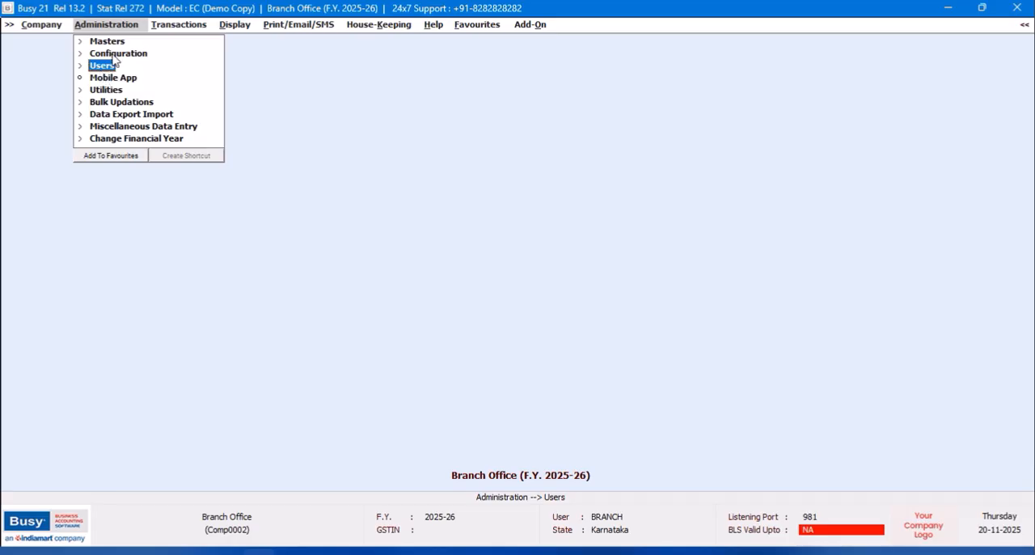
{"action": "left_click", "coordinate": [116, 91]}
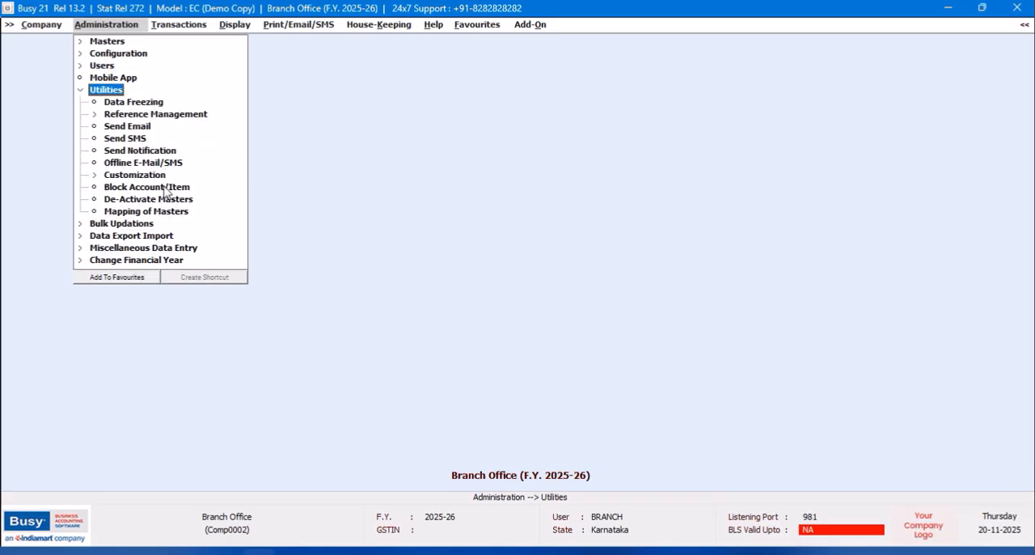
{"action": "left_click", "coordinate": [151, 202]}
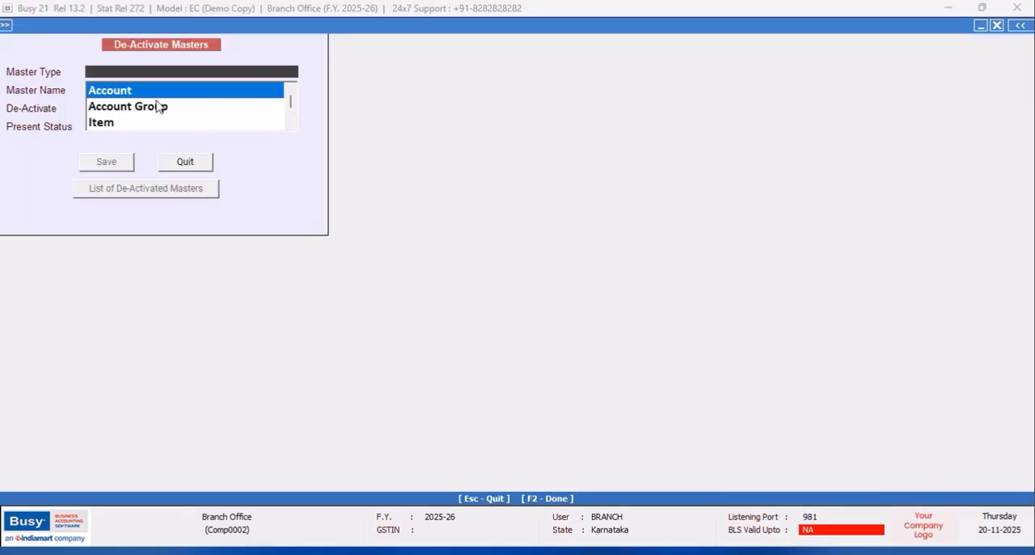
{"action": "type", "text": "MA"}
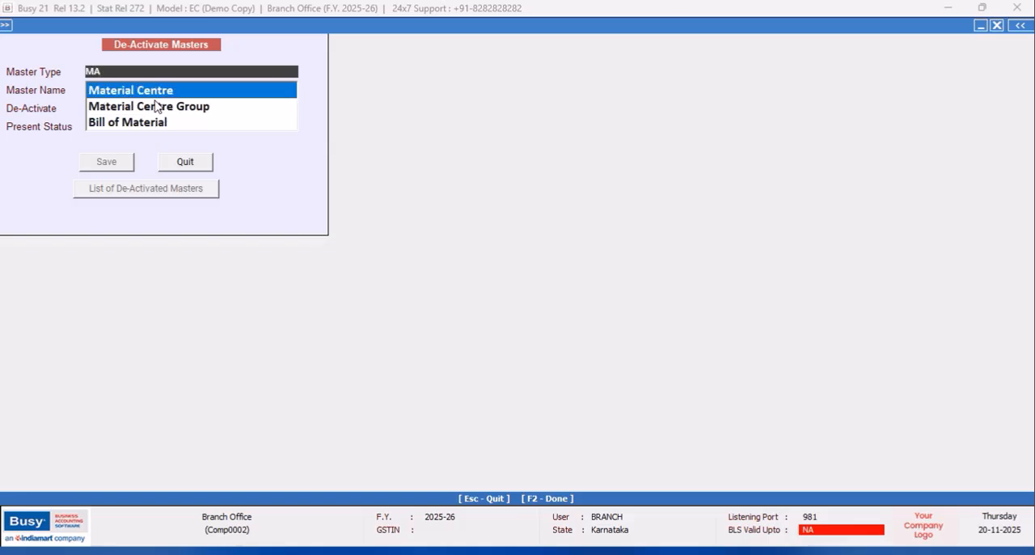
{"action": "key", "text": "Return"}
{"action": "key", "text": "Return"}
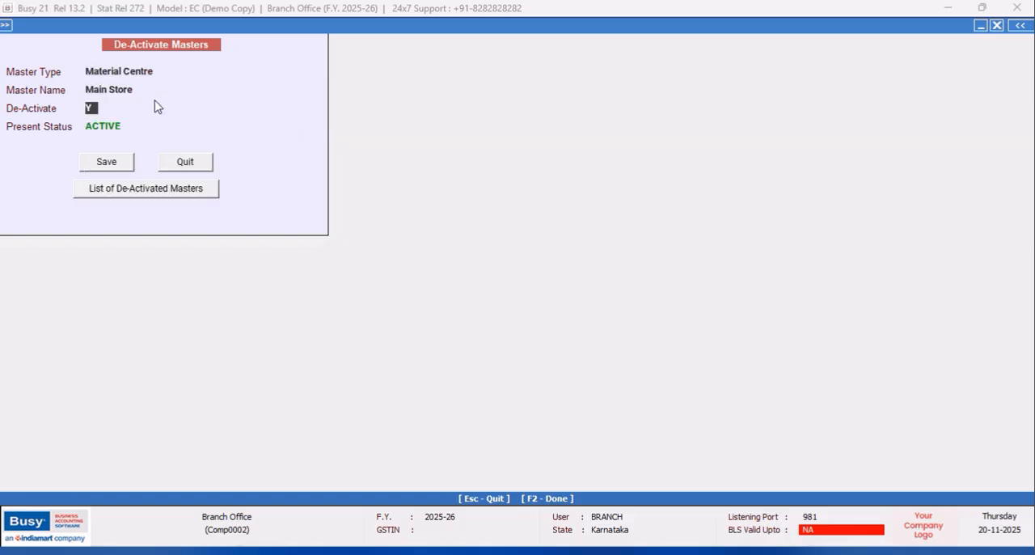
{"action": "left_click", "coordinate": [109, 168]}
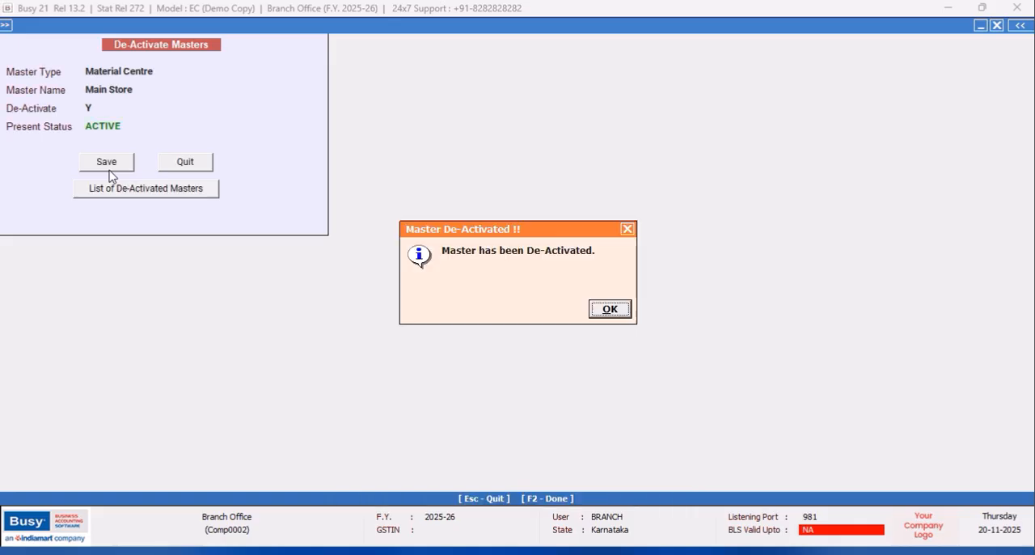
{"action": "left_click", "coordinate": [605, 311]}
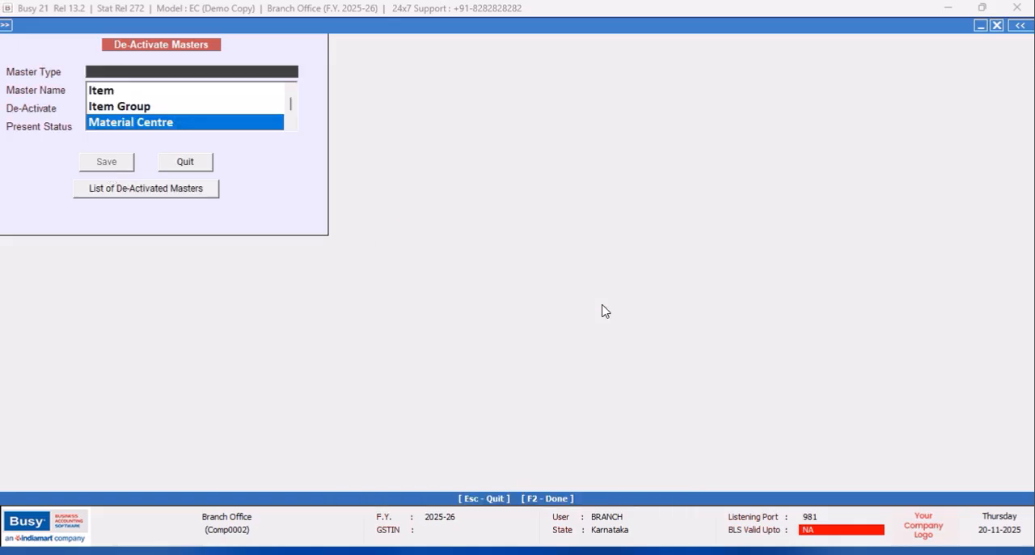
{"action": "key", "text": "Escape"}
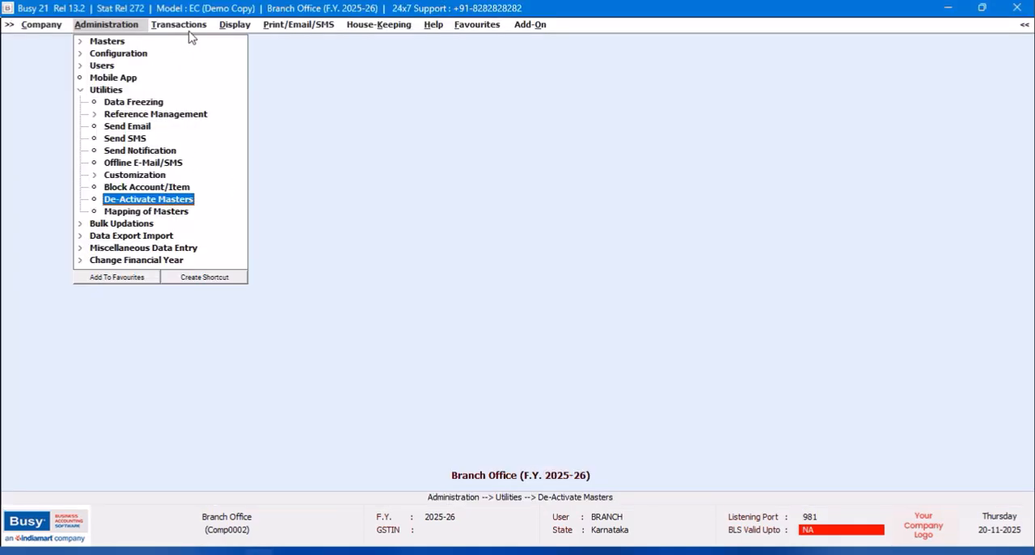
- View the settings of the alphabetical closing stock balances report for all items, and close them without running it
{"action": "left_click", "coordinate": [226, 26]}
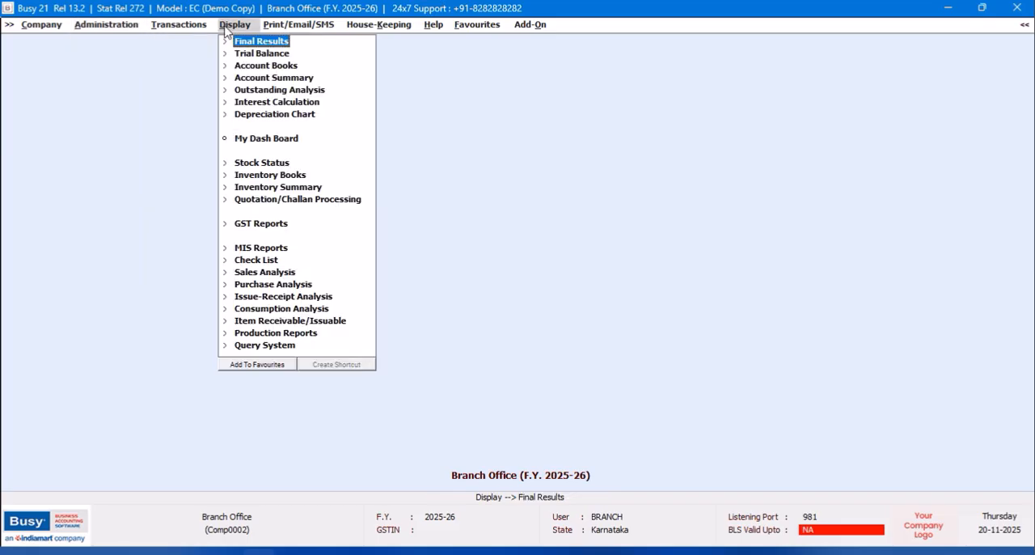
{"action": "left_click", "coordinate": [258, 164]}
{"action": "left_click", "coordinate": [289, 177]}
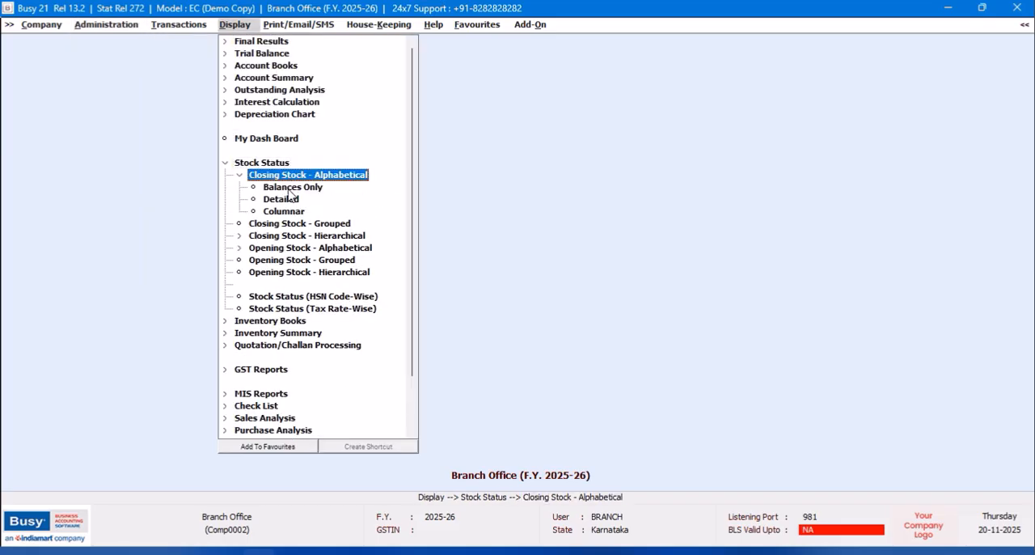
{"action": "left_click", "coordinate": [289, 188]}
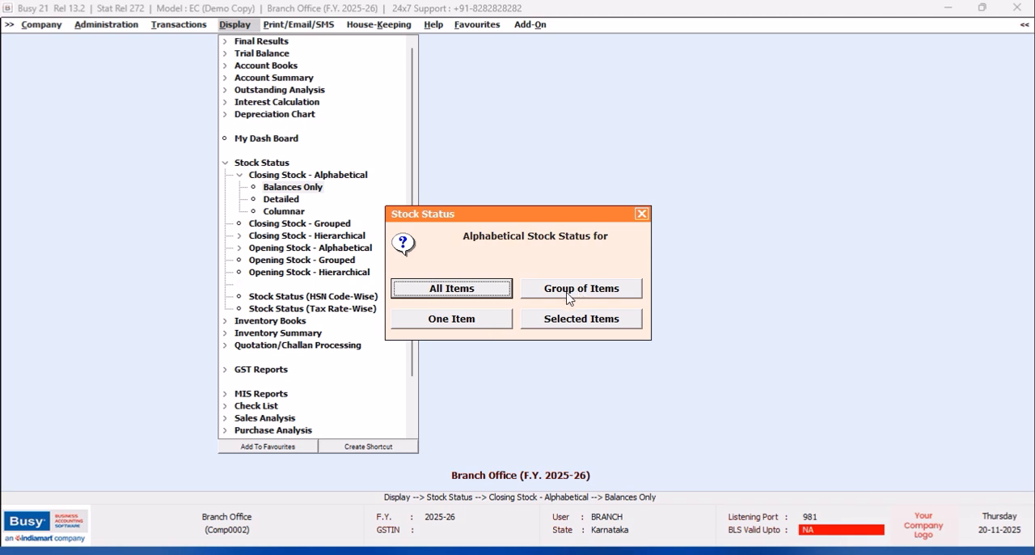
{"action": "left_click", "coordinate": [457, 296]}
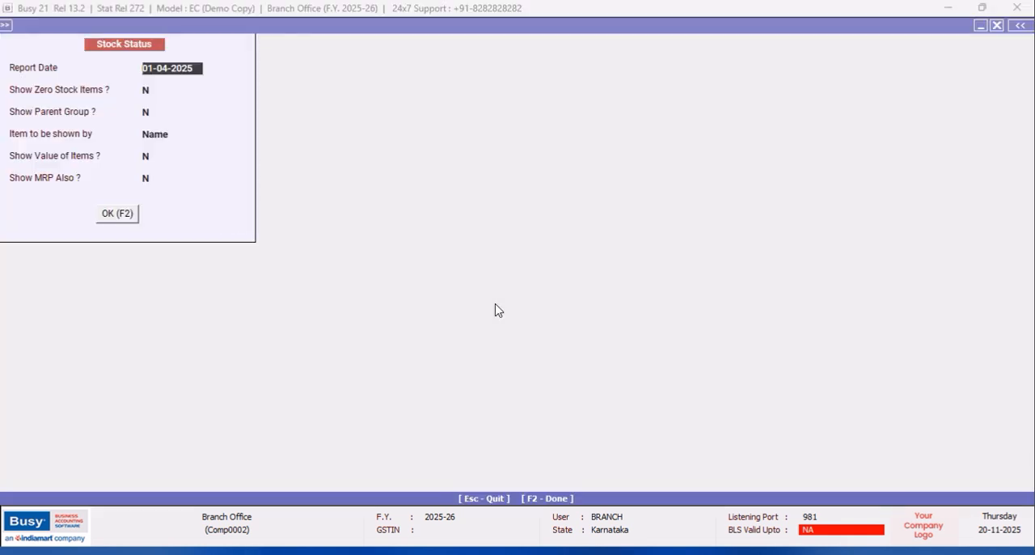
{"action": "key", "text": "BackSpace"}
{"action": "left_click", "coordinate": [997, 25]}
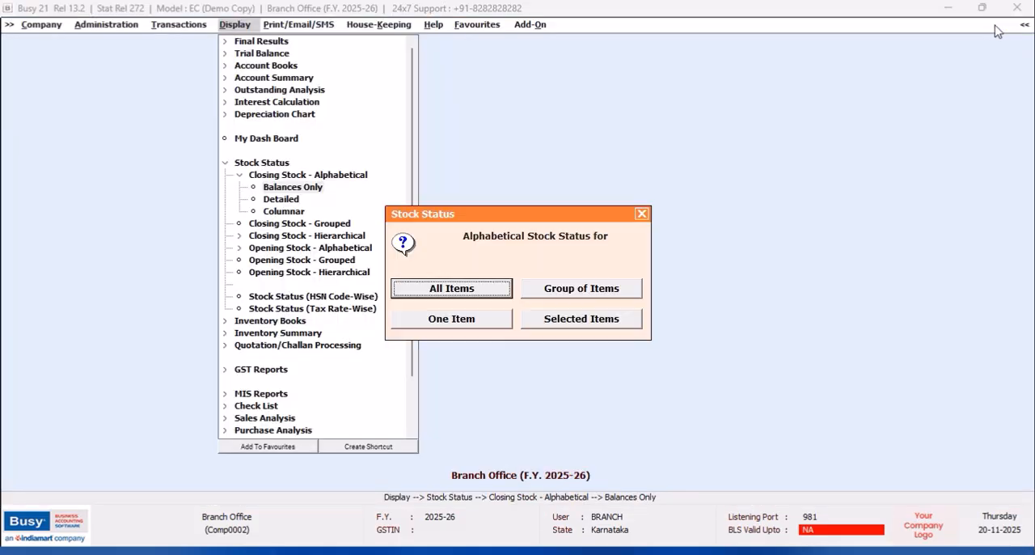
{"action": "left_click", "coordinate": [642, 215]}
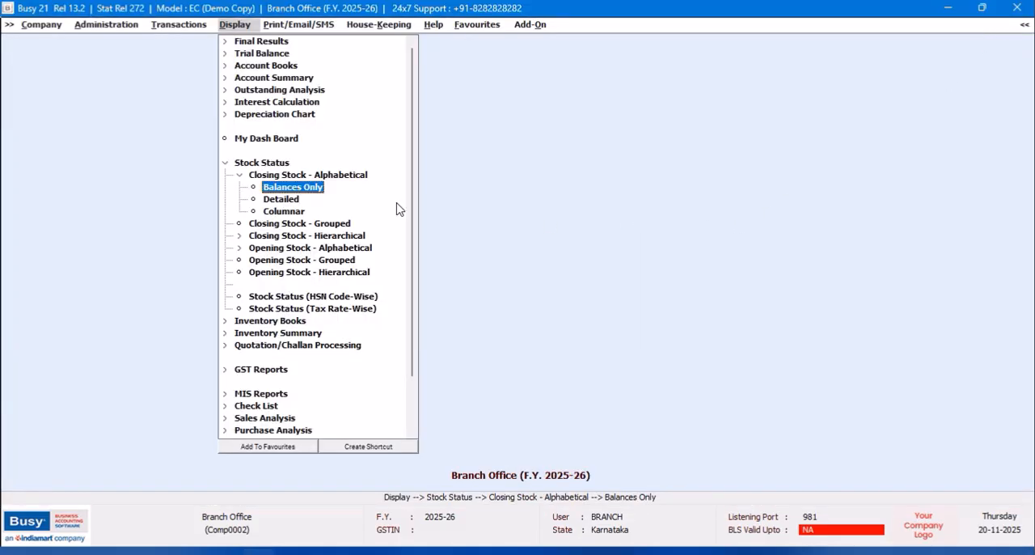
{"action": "left_click", "coordinate": [225, 164]}
- Open the Enterprise Features settings of the Branch Office company
{"action": "left_click", "coordinate": [81, 28]}
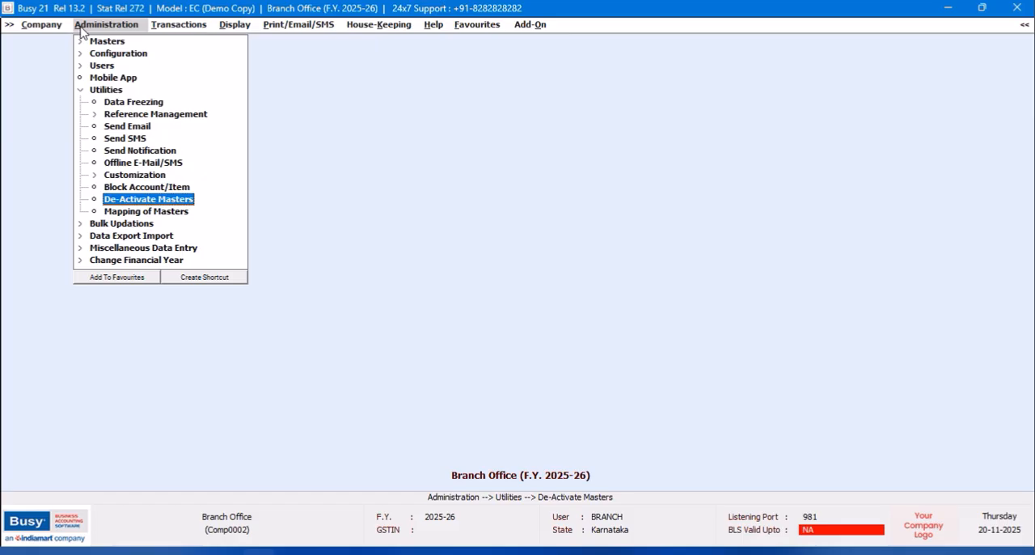
{"action": "left_click", "coordinate": [80, 91]}
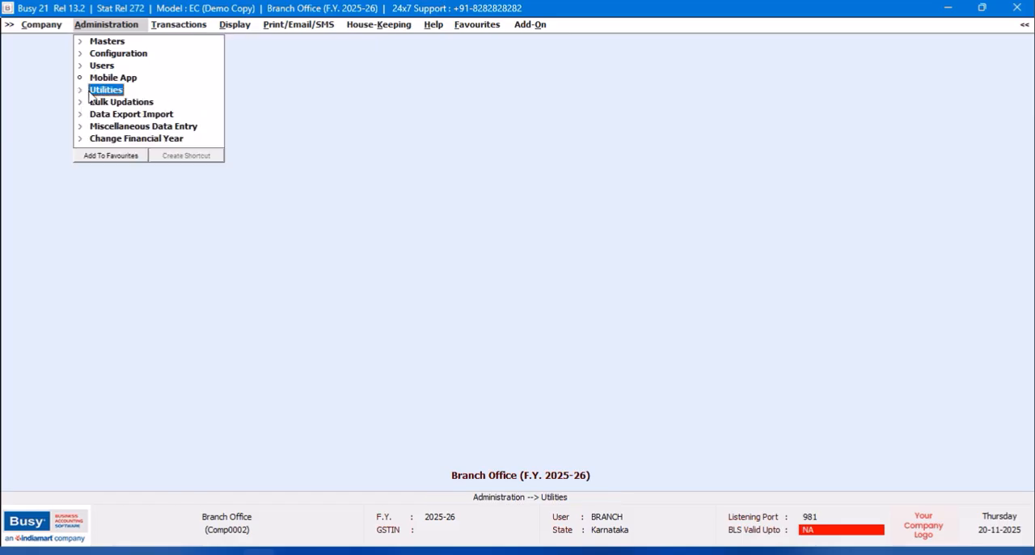
{"action": "left_click", "coordinate": [114, 55]}
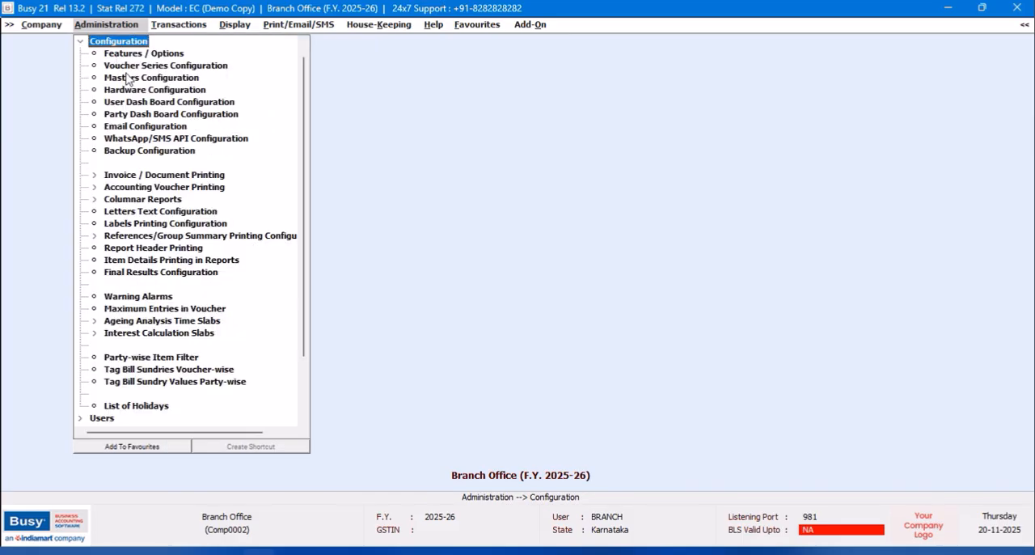
{"action": "left_click", "coordinate": [125, 58]}
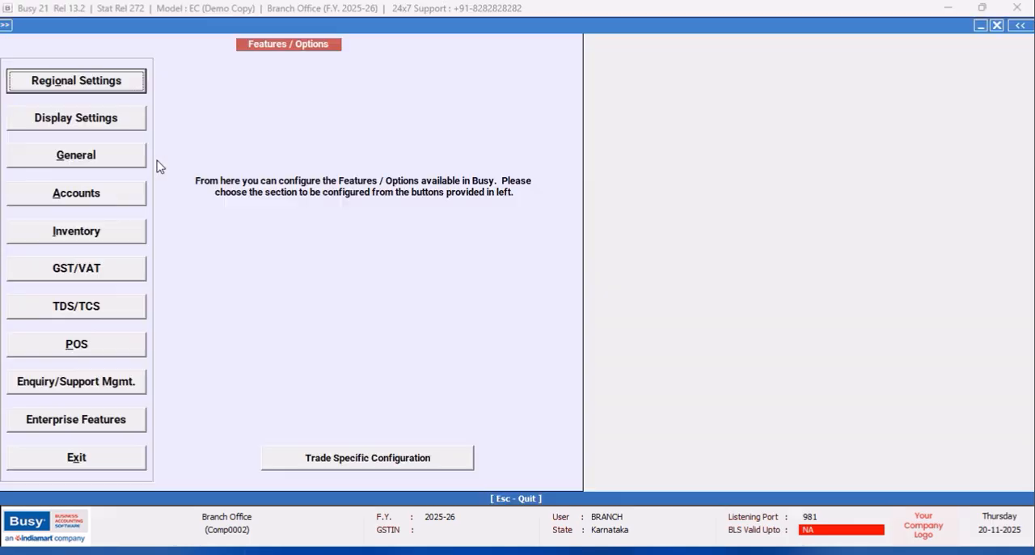
{"action": "left_click", "coordinate": [52, 421]}
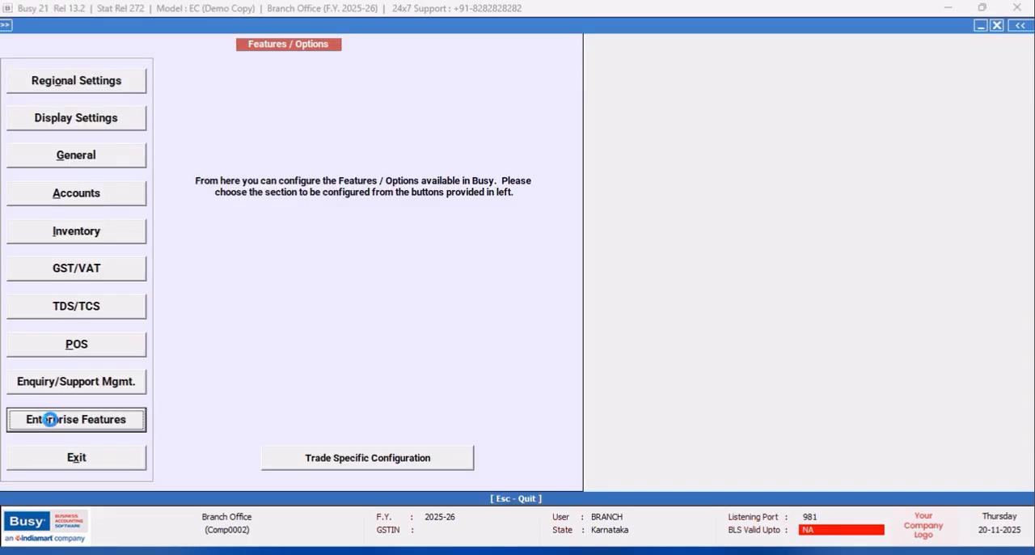
{"action": "left_click", "coordinate": [307, 279]}
{"action": "type", "text": "Y"}
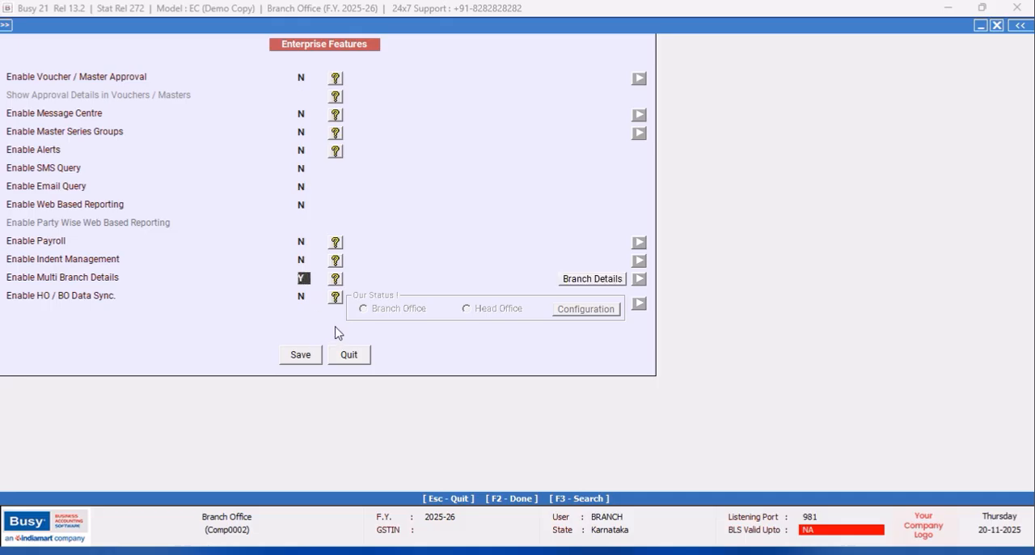
{"action": "left_click", "coordinate": [611, 282]}
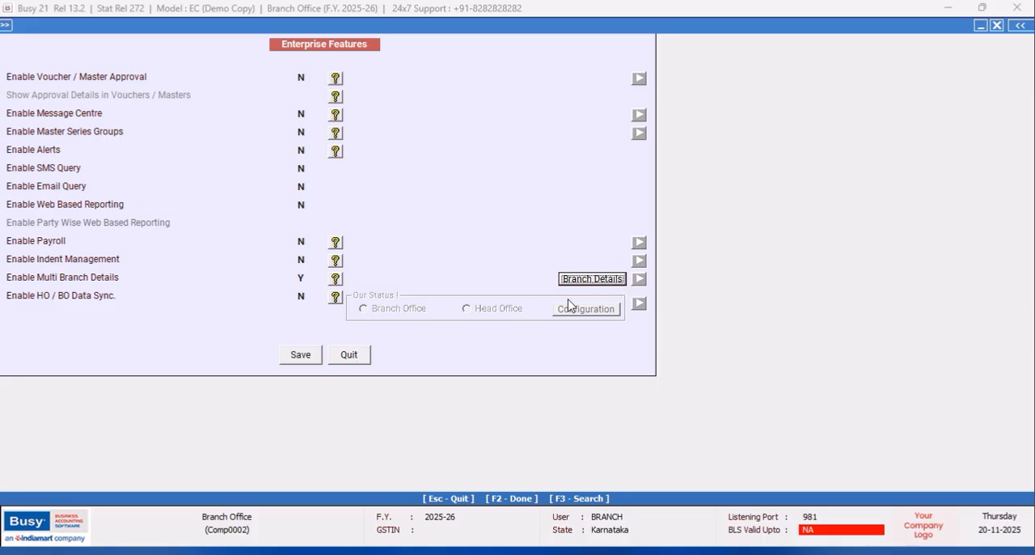
{"action": "key", "text": "Return"}
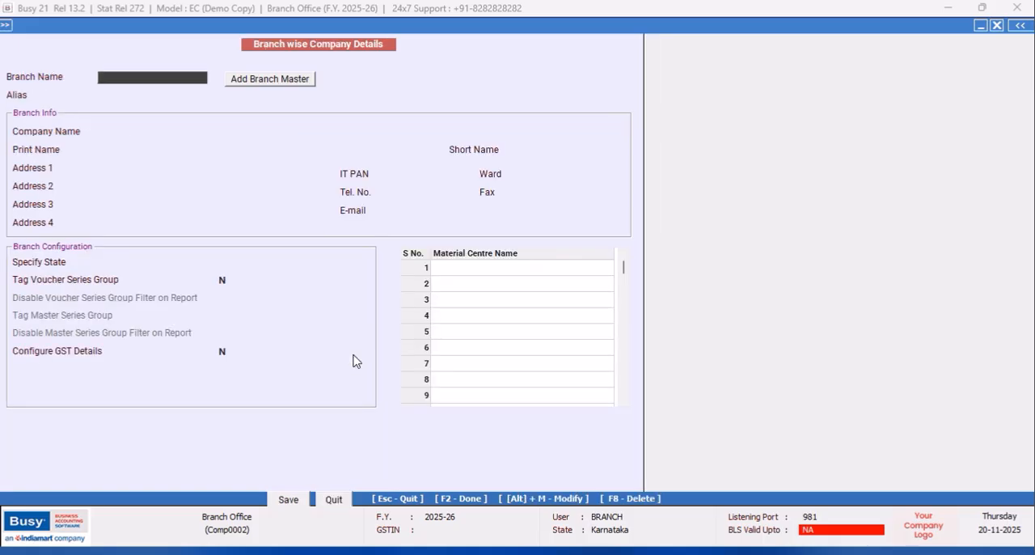
{"action": "left_click", "coordinate": [331, 497]}
{"action": "left_click", "coordinate": [302, 278]}
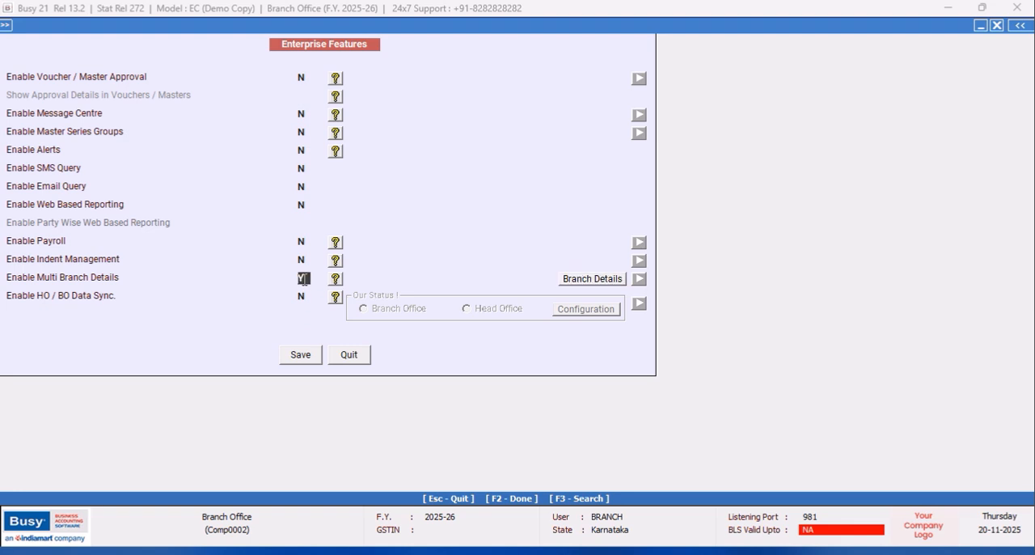
{"action": "type", "text": "N"}
- Enable HO/BO Data Sync with the status Branch Office and open the Branch Office data sync configuration
{"action": "left_click", "coordinate": [305, 298]}
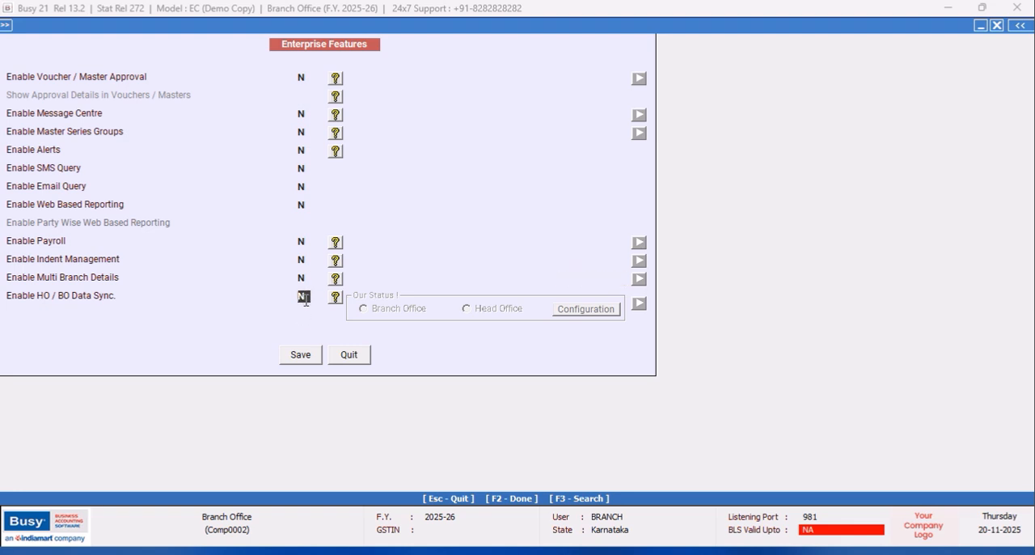
{"action": "type", "text": "Y"}
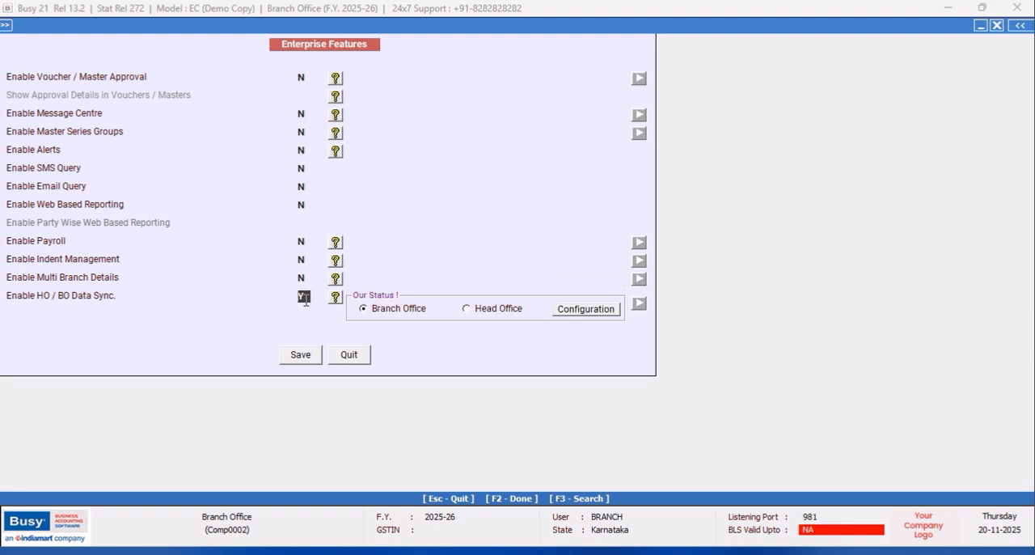
{"action": "left_click", "coordinate": [586, 308]}
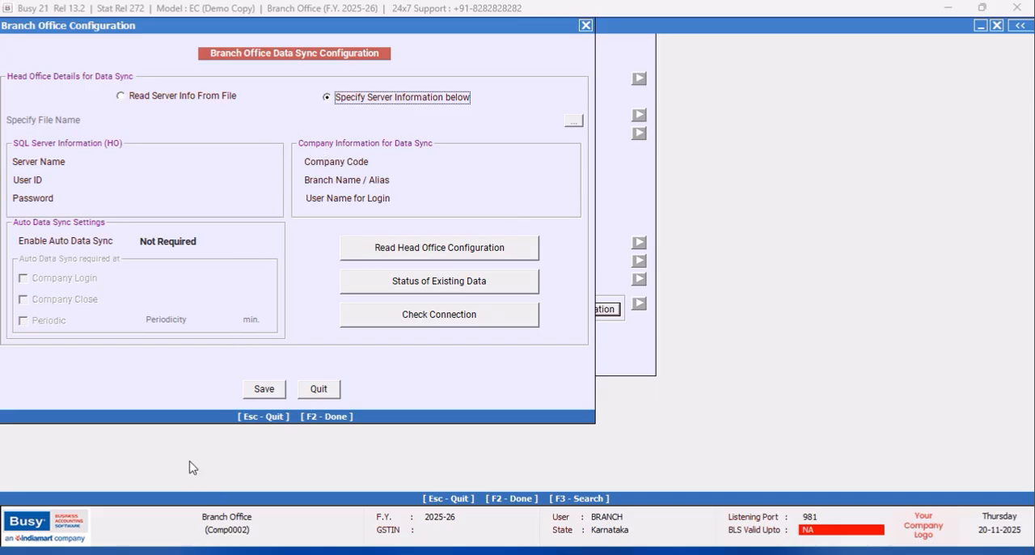
- Enter the head office SQL Server details: server name DESKTOP-QU8LLGM\CHAMUNDESHWARI,1433, user ID sa and the server password
{"action": "key", "text": "Return"}
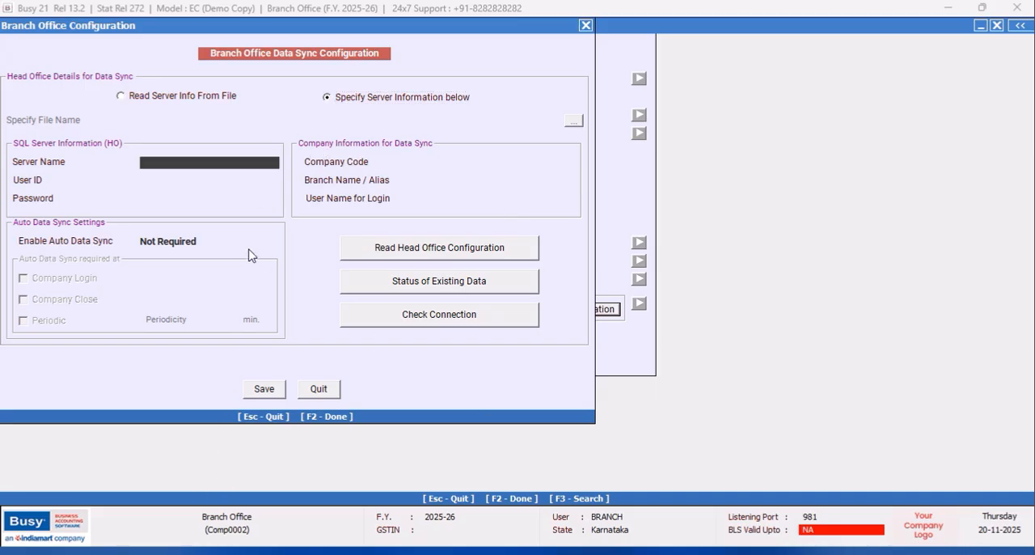
{"action": "right_click", "coordinate": [193, 167]}
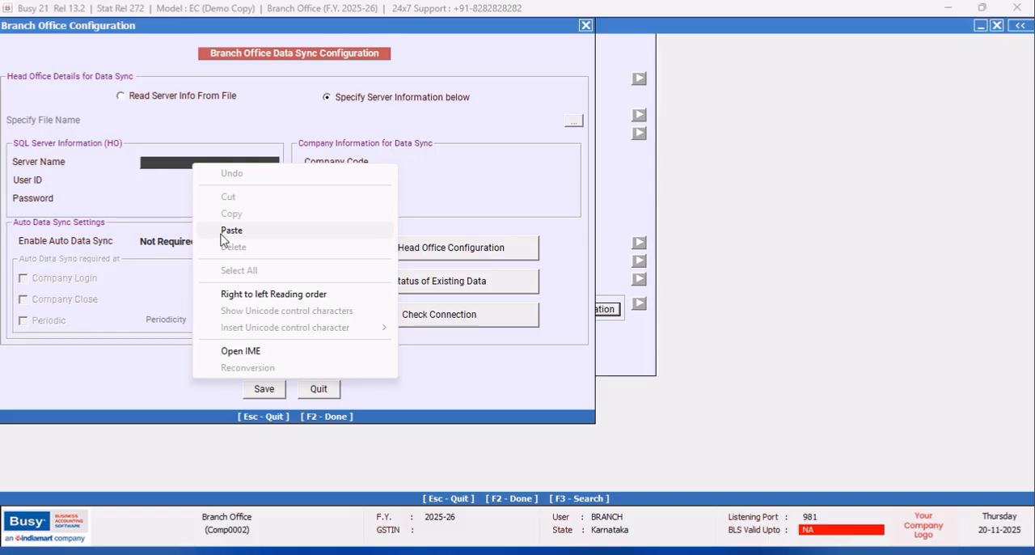
{"action": "left_click", "coordinate": [222, 233]}
{"action": "type", "text": ",1433"}
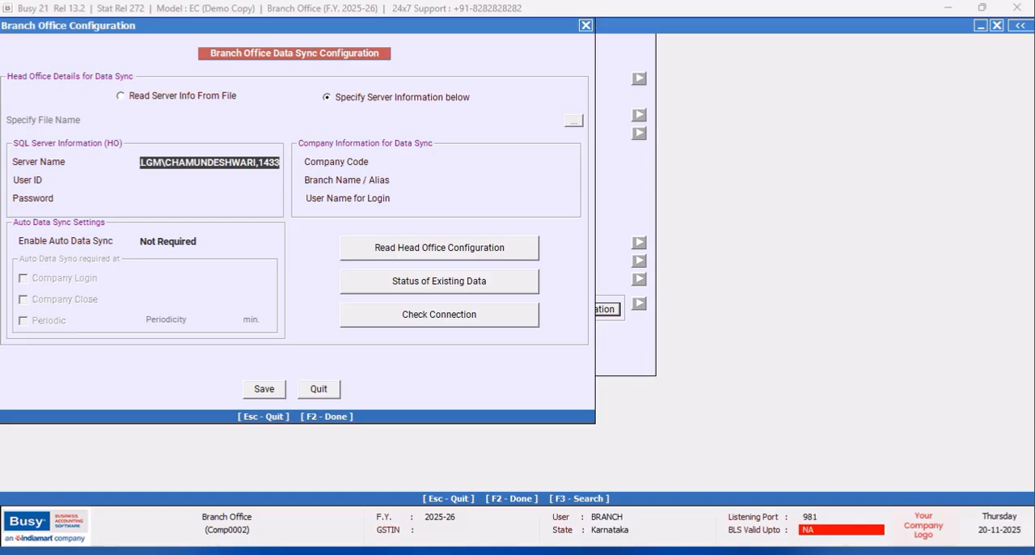
{"action": "key", "text": "Return"}
{"action": "type", "text": "sa"}
{"action": "key", "text": "Return"}
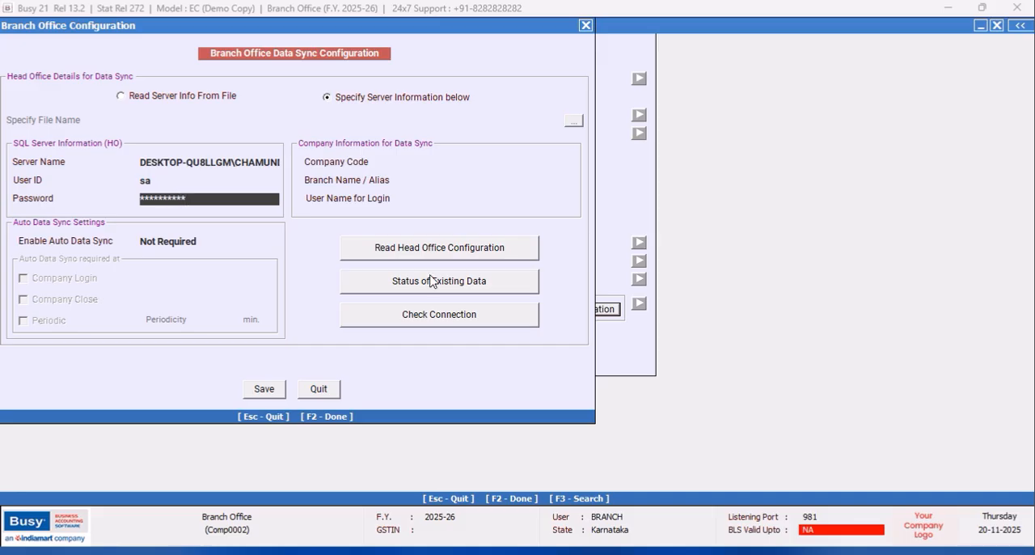
- Fill in the company information for data sync with company code COMP0001, branch alias BRANCH and login user name BRANCH
{"action": "left_click", "coordinate": [450, 163]}
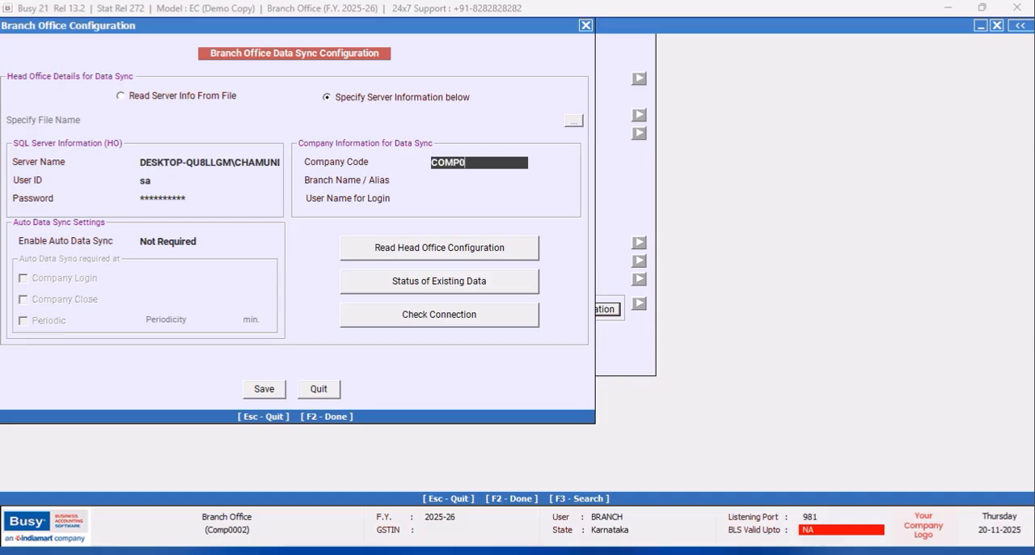
{"action": "key", "text": "Return"}
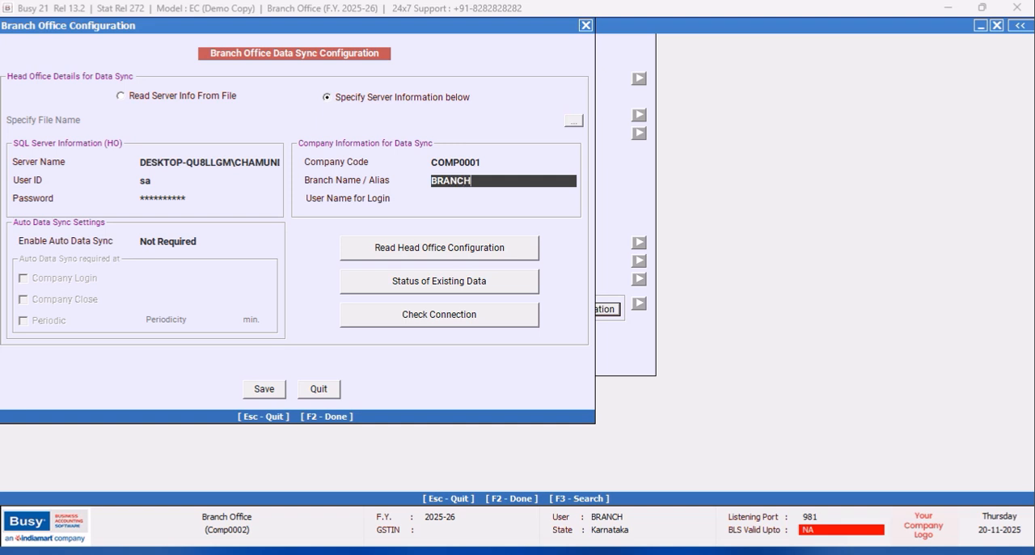
{"action": "key", "text": "Return"}
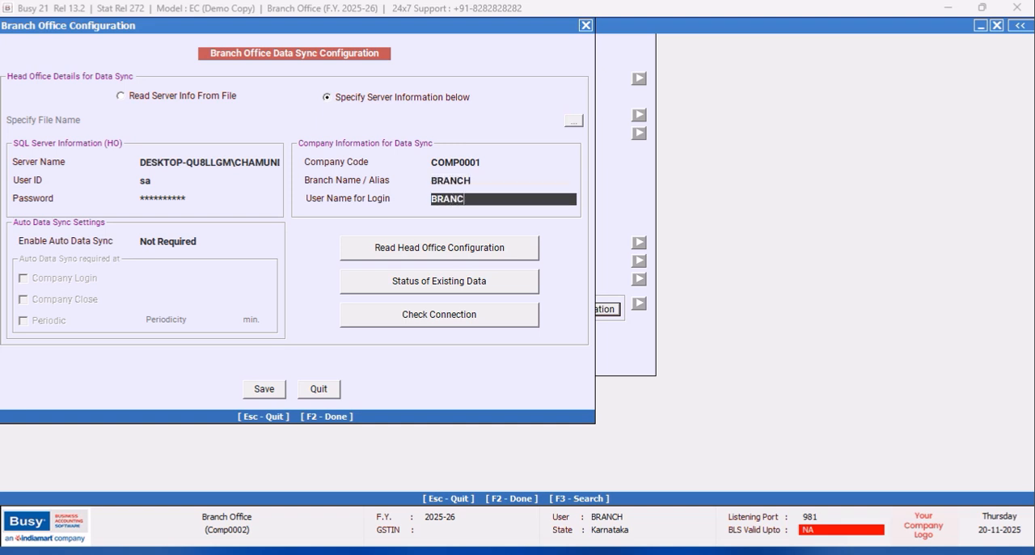
- Set Enable Auto Data Sync to Ask, with the sync required at Company Close
{"action": "left_click", "coordinate": [207, 240]}
{"action": "left_click", "coordinate": [151, 271]}
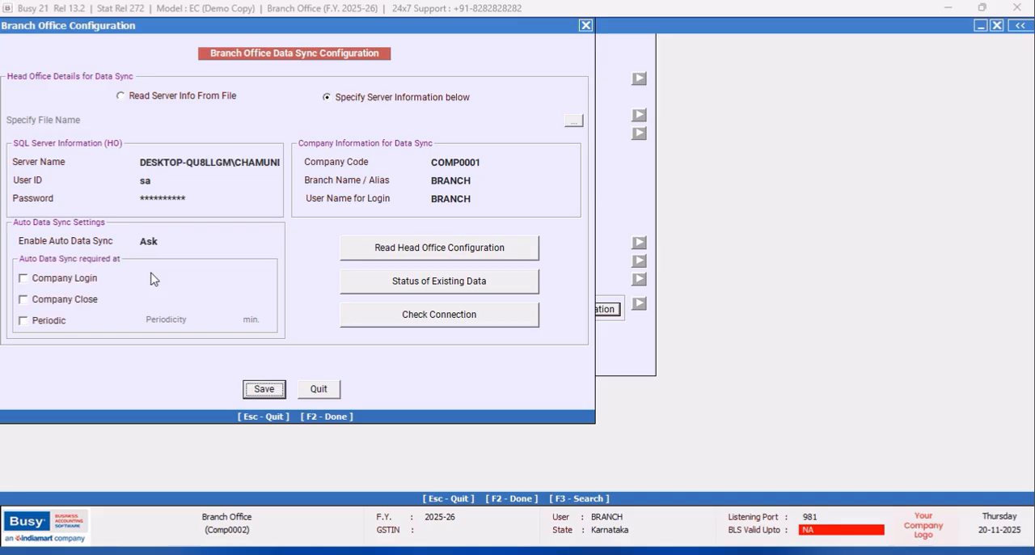
{"action": "left_click", "coordinate": [24, 300]}
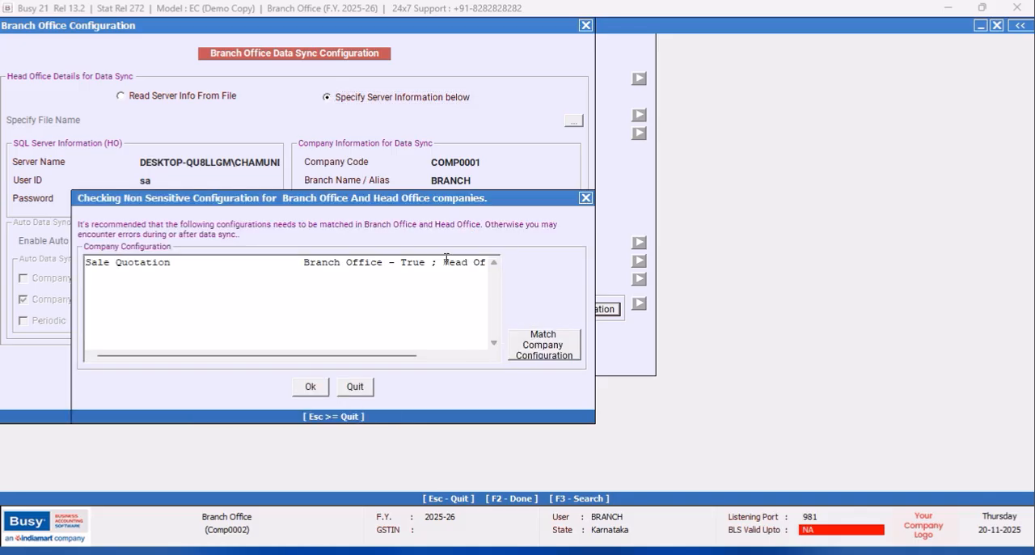
- Match the branch office's company configuration to the head office and accept the result
{"action": "left_click", "coordinate": [544, 344]}
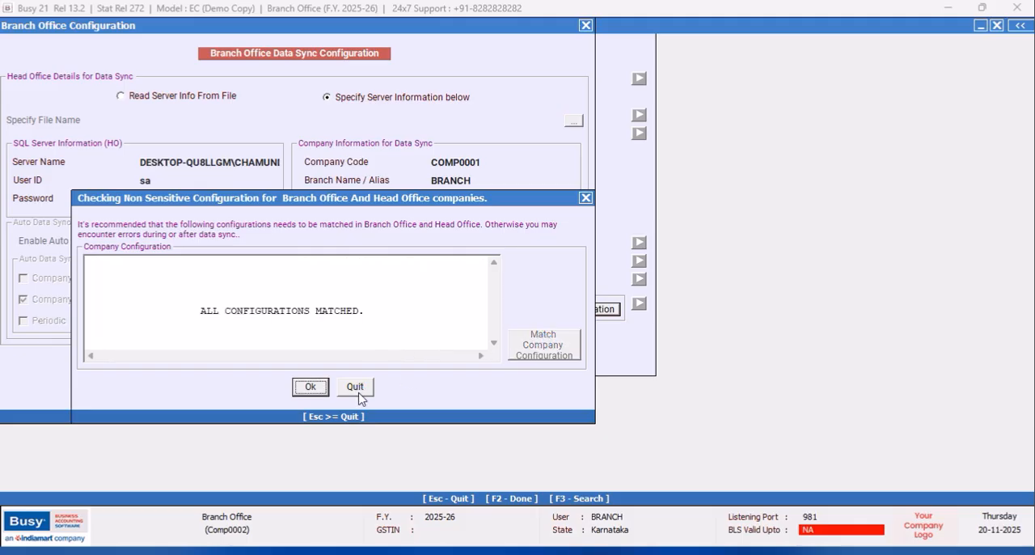
{"action": "left_click", "coordinate": [308, 391]}
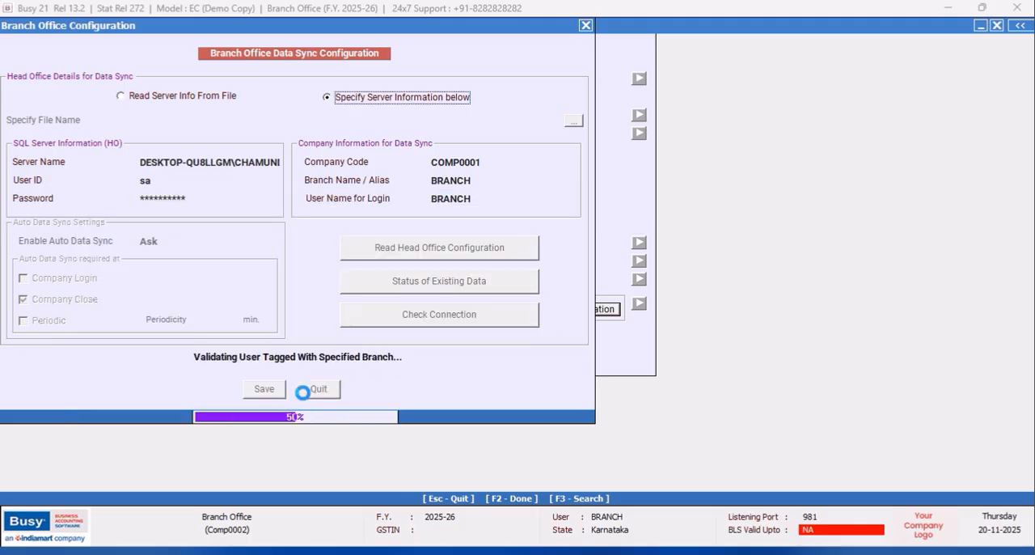
{"action": "left_click", "coordinate": [604, 333]}
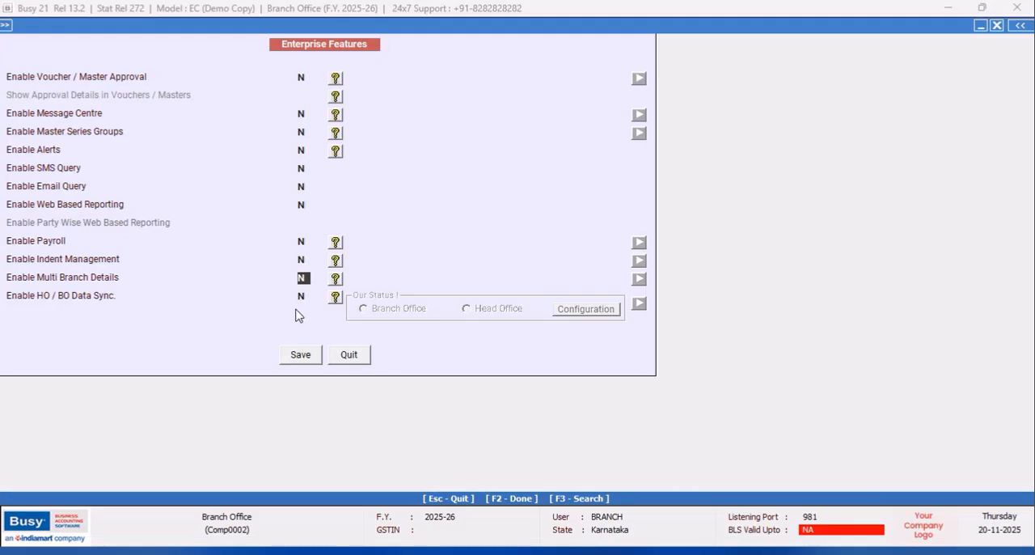
- Enable HO/BO Data Sync again with the status Branch Office and reopen its data sync configuration
{"action": "type", "text": "y"}
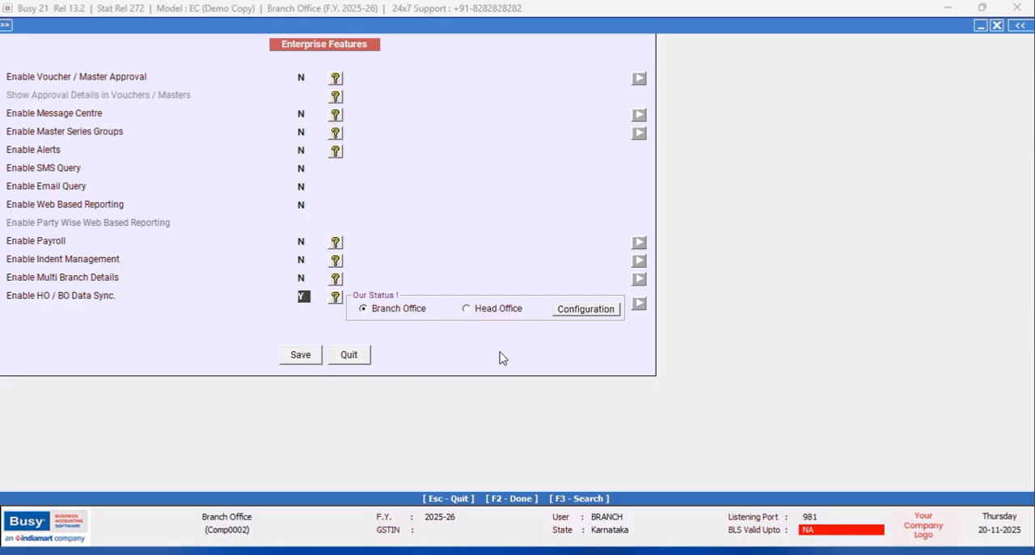
{"action": "key", "text": "Return"}
{"action": "left_click", "coordinate": [608, 311]}
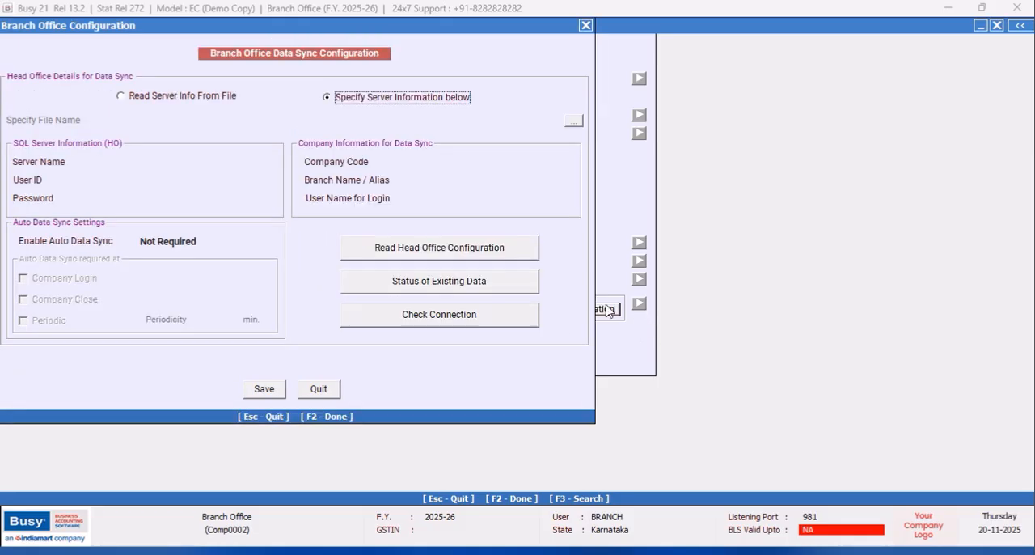
- Re-enter the head office server name DESKTOP-QU8LLGM\CHAMUNDESHWARI,1433, the user ID sa and the SQL Server password
{"action": "left_click", "coordinate": [182, 164]}
{"action": "right_click", "coordinate": [182, 165]}
{"action": "left_click", "coordinate": [216, 230]}
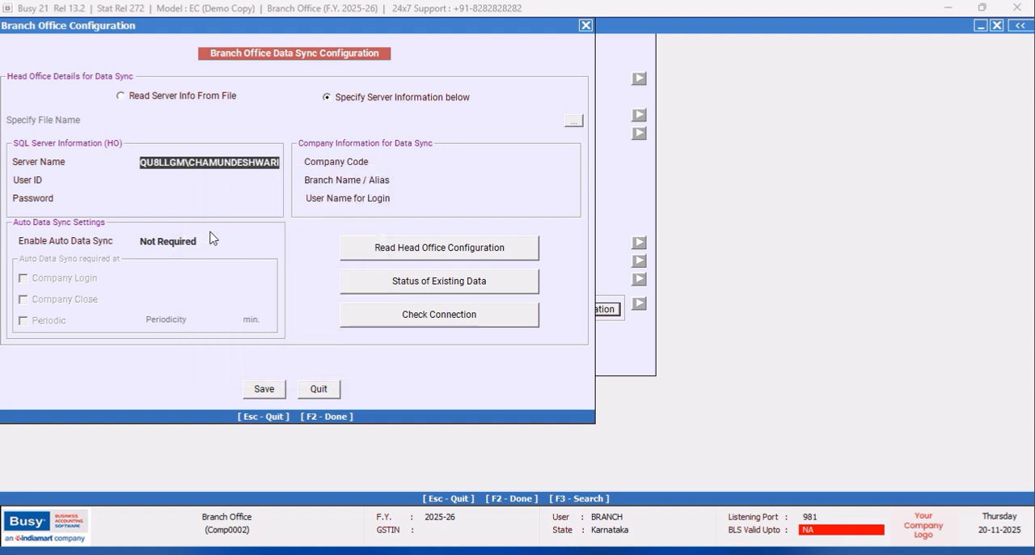
{"action": "type", "text": ",1433"}
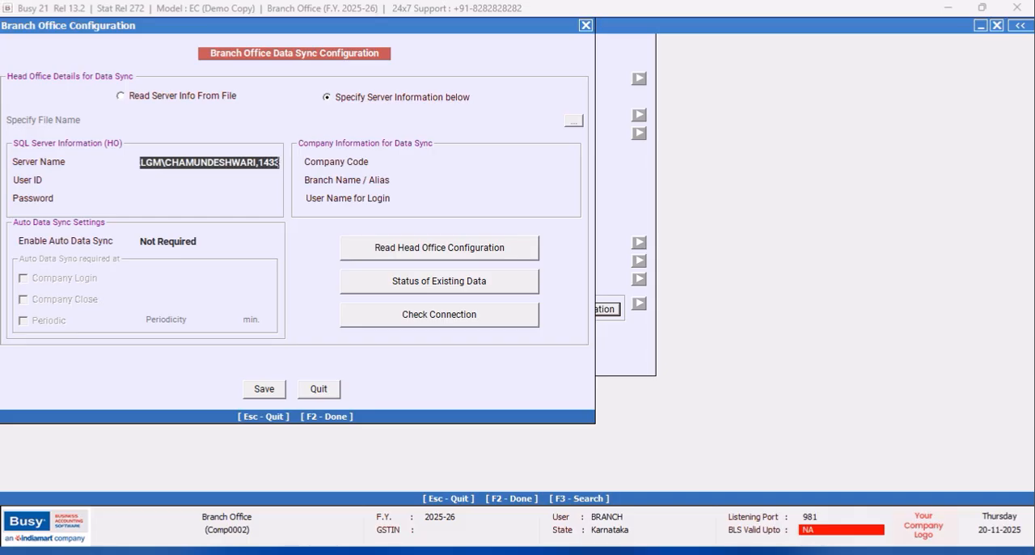
{"action": "key", "text": "Return"}
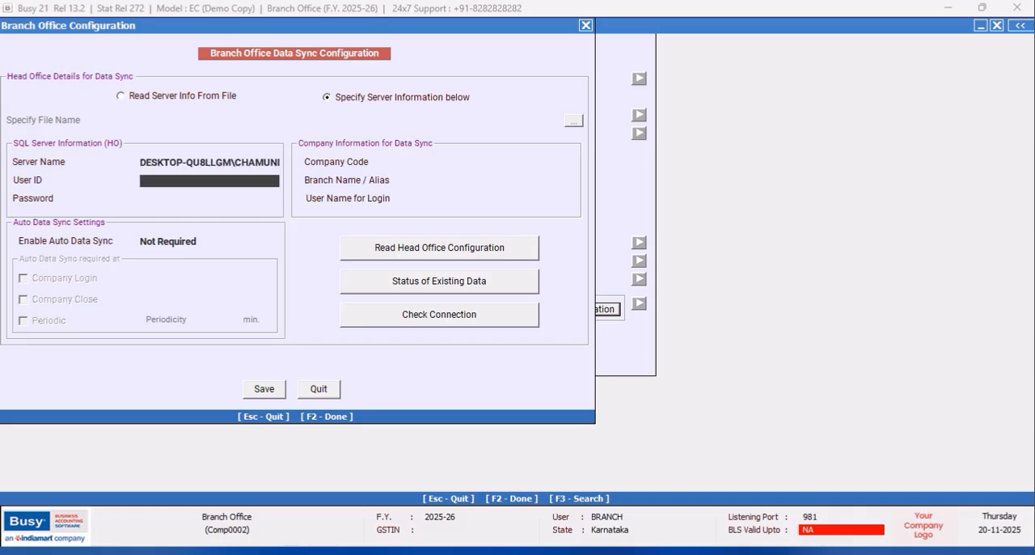
{"action": "key", "text": "Return"}
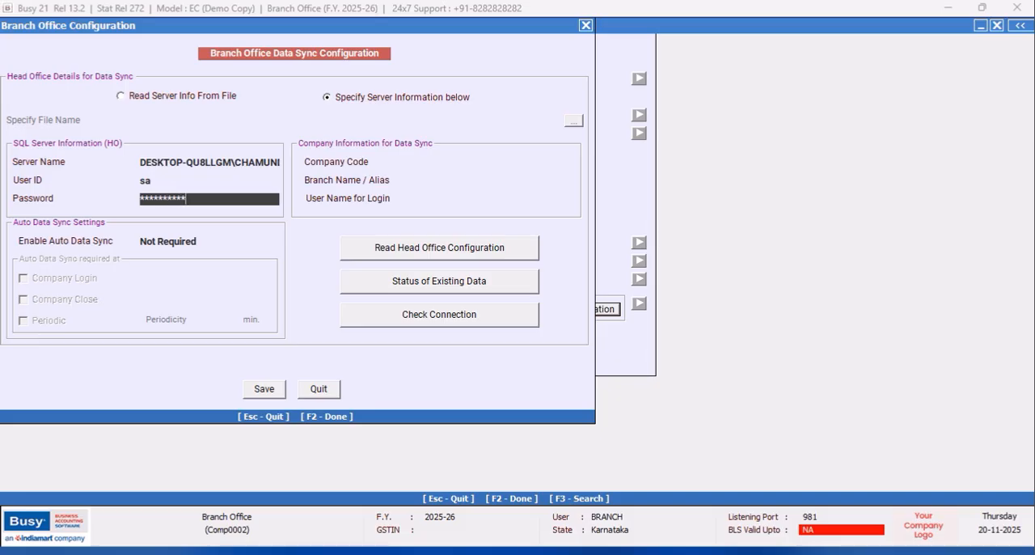
{"action": "key", "text": "Return"}
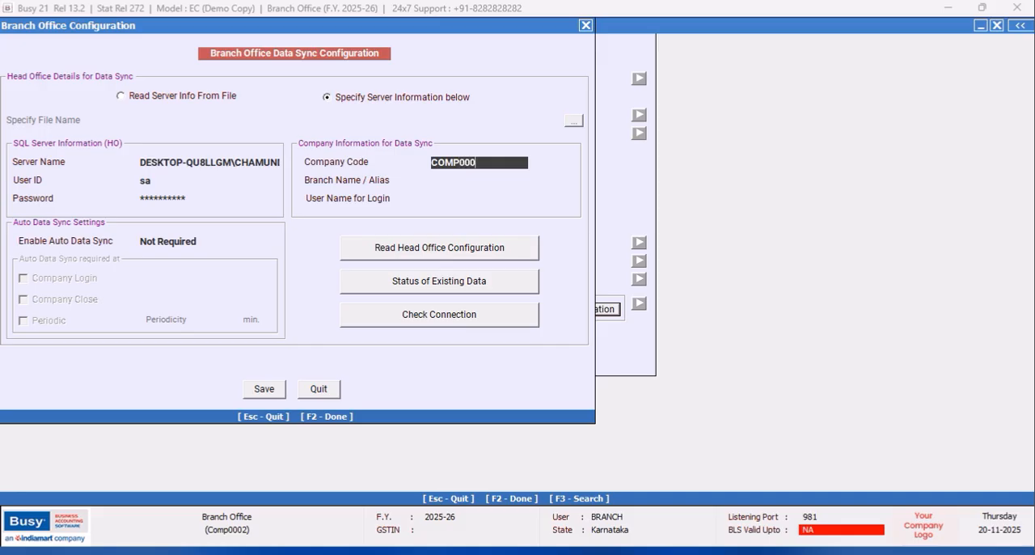
- Re-enter company code COMP0001, branch alias BRANCH and user name BRANCH as the company information for data sync
{"action": "type", "text": "COMP0001"}
{"action": "key", "text": "Return"}
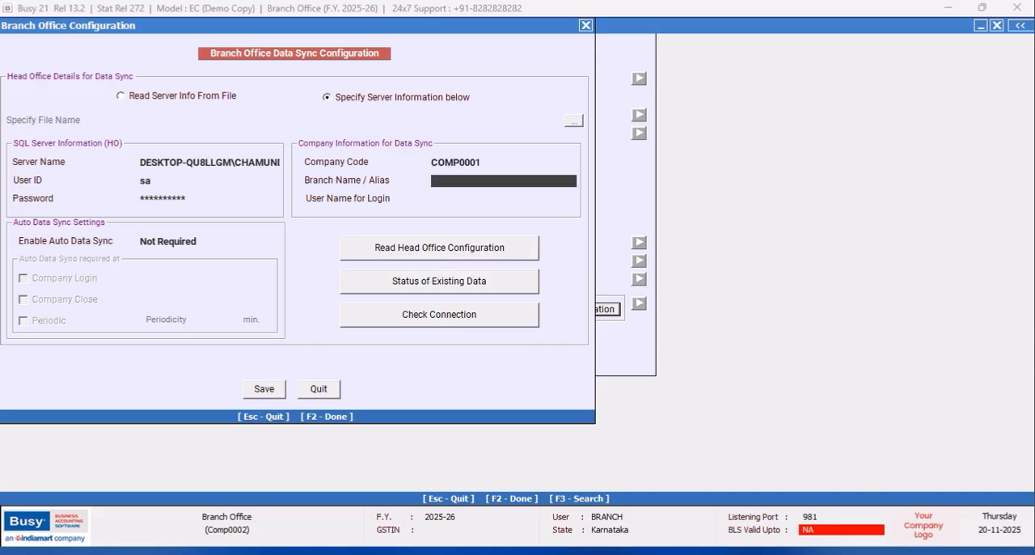
{"action": "type", "text": "BRANCH"}
{"action": "key", "text": "Return"}
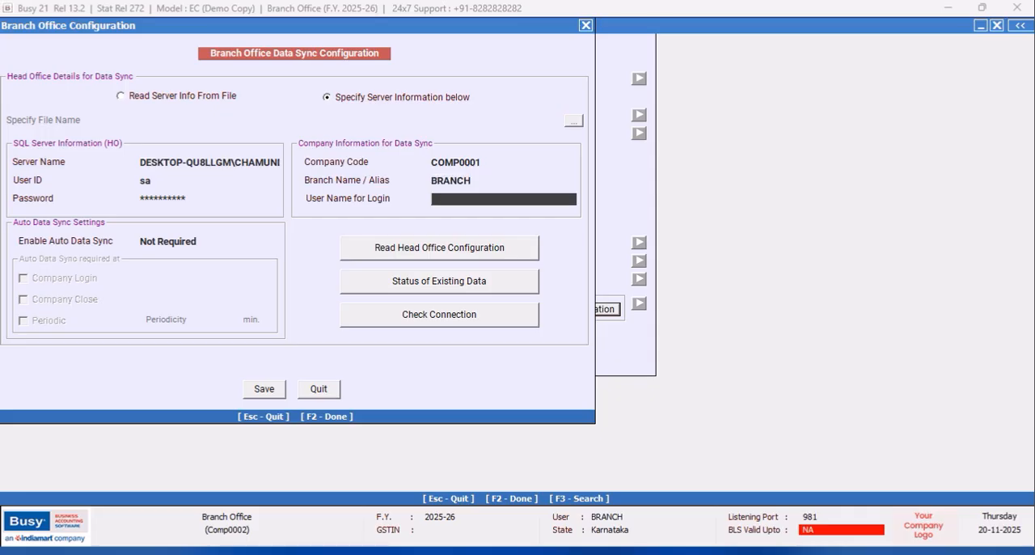
- Set Enable Auto Data Sync to Ask and try to read the head office configuration
{"action": "left_click", "coordinate": [212, 237]}
{"action": "key", "text": "Down"}
{"action": "key", "text": "Return"}
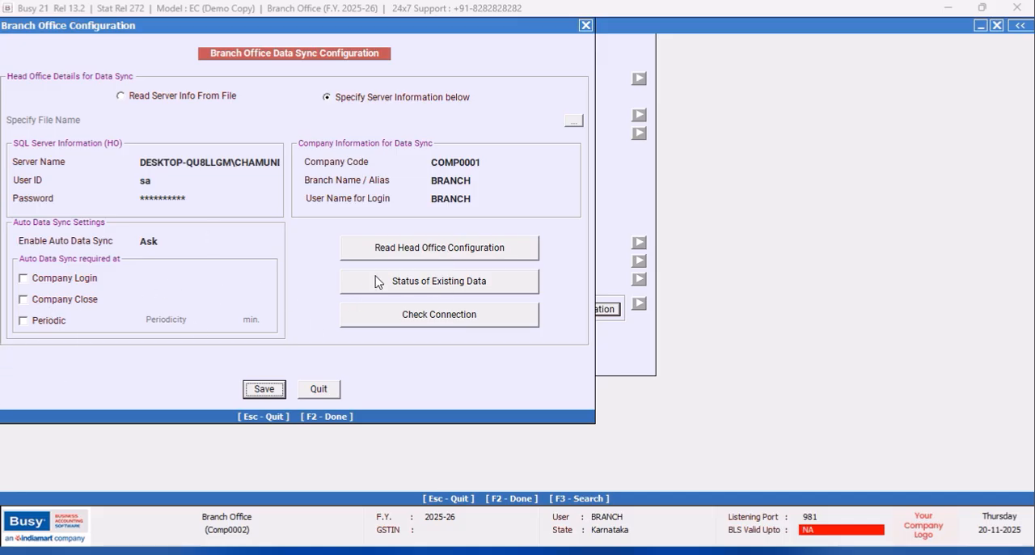
{"action": "left_click", "coordinate": [418, 250]}
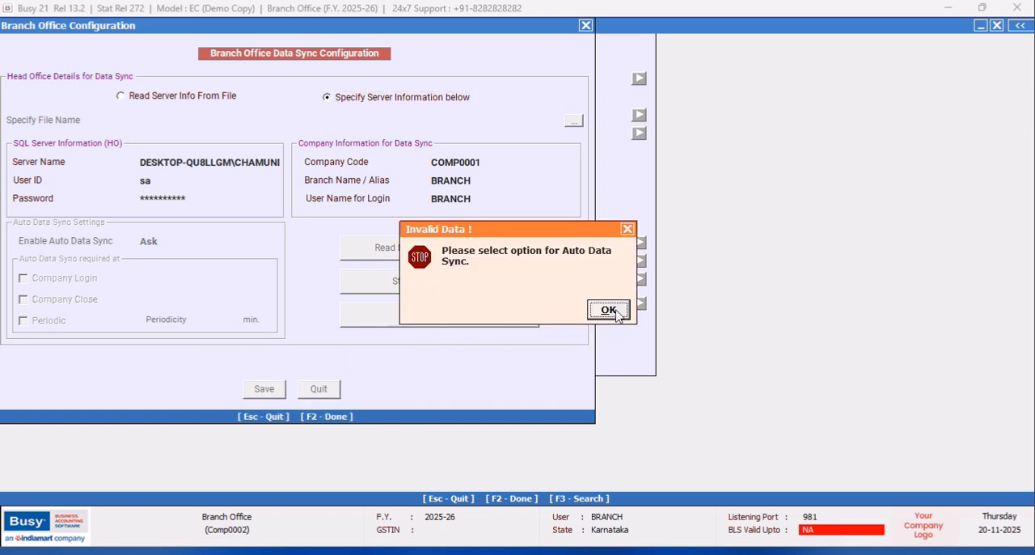
{"action": "left_click", "coordinate": [608, 311]}
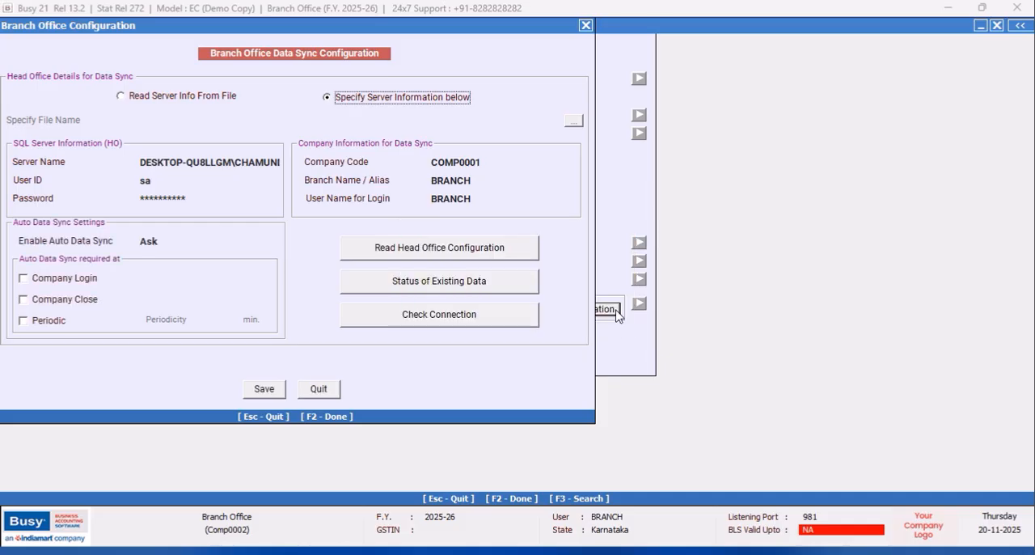
- Set Enable Auto Data Sync to Enforce, with the sync required at Company Close
{"action": "left_click", "coordinate": [171, 241]}
{"action": "left_click", "coordinate": [177, 280]}
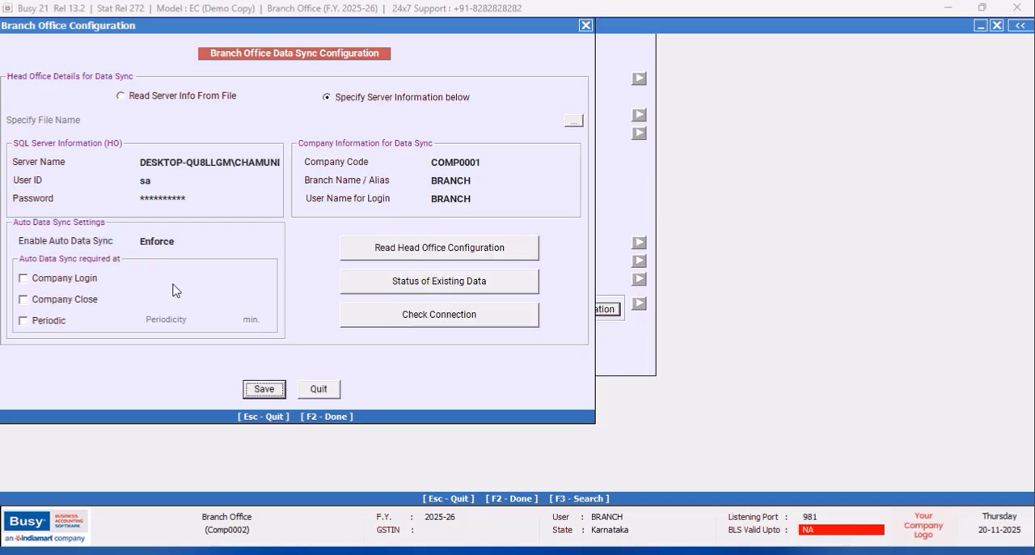
{"action": "left_click", "coordinate": [23, 299]}
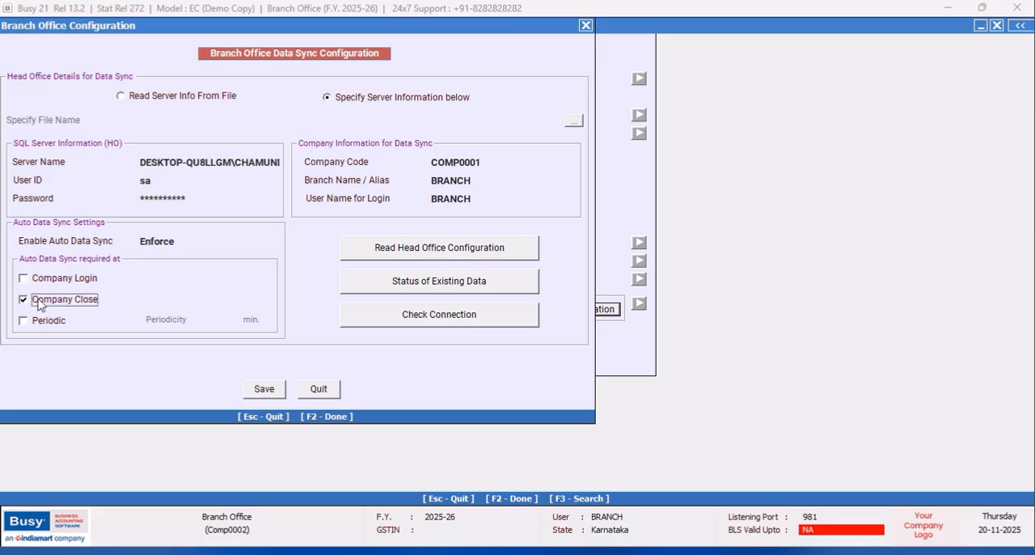
- Read the head office configuration, synchronise the masters and voucher series, and decline to open the log file
{"action": "left_click", "coordinate": [433, 252]}
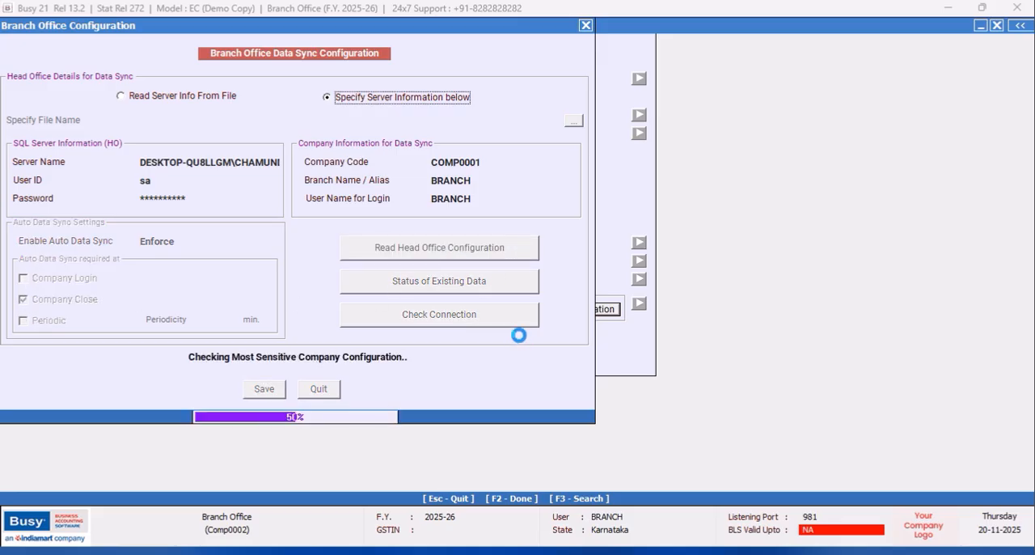
{"action": "left_click", "coordinate": [554, 312]}
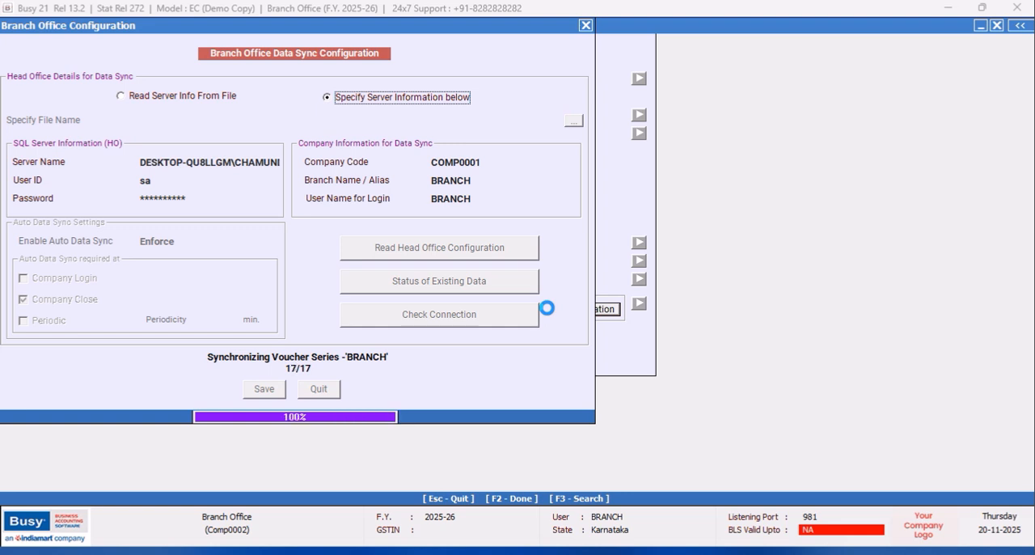
{"action": "left_click", "coordinate": [606, 309]}
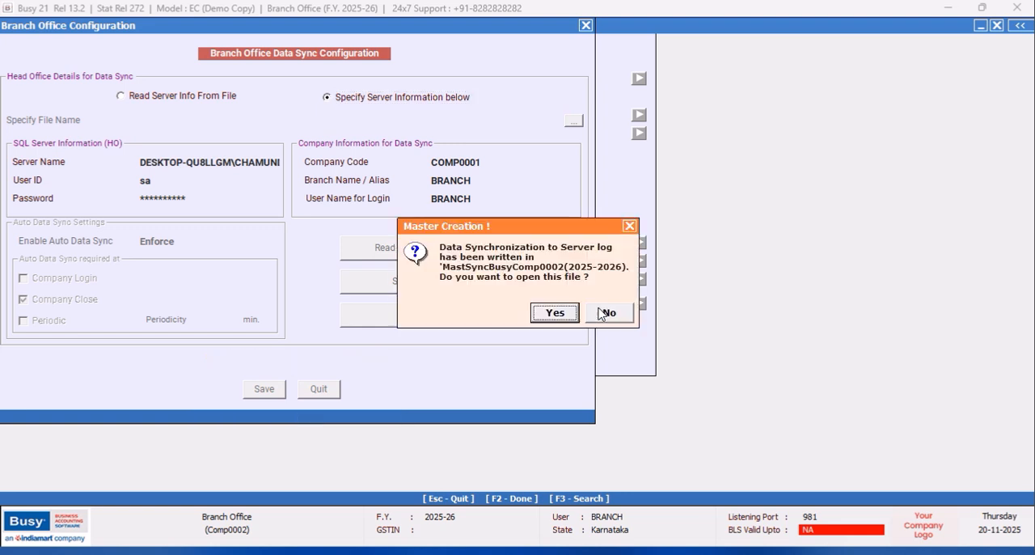
{"action": "left_click", "coordinate": [605, 312]}
- Run the Status of Existing Data process and check the connection to the head office server
{"action": "left_click", "coordinate": [465, 283]}
{"action": "left_click", "coordinate": [434, 307]}
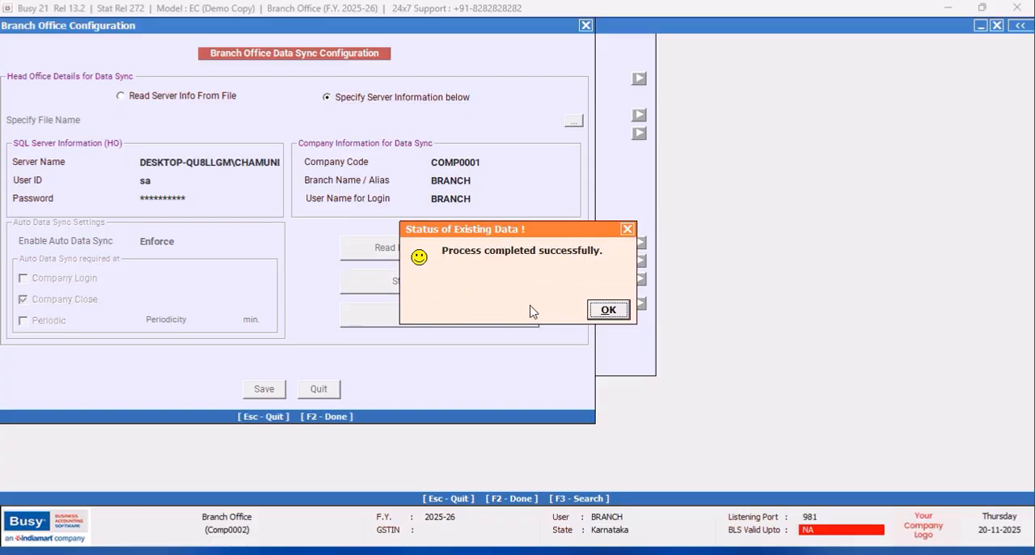
{"action": "left_click", "coordinate": [608, 310]}
{"action": "left_click", "coordinate": [469, 314]}
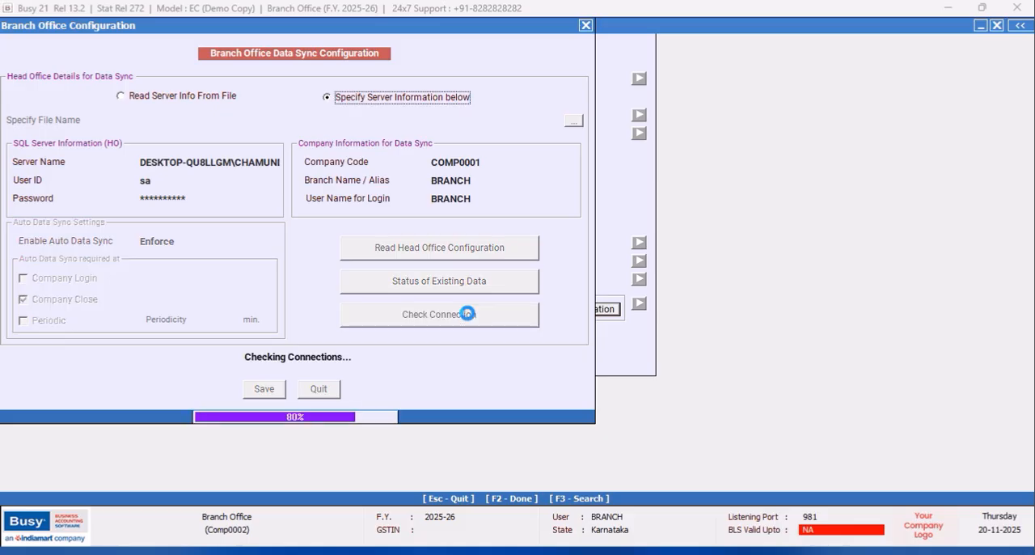
{"action": "left_click", "coordinate": [608, 309]}
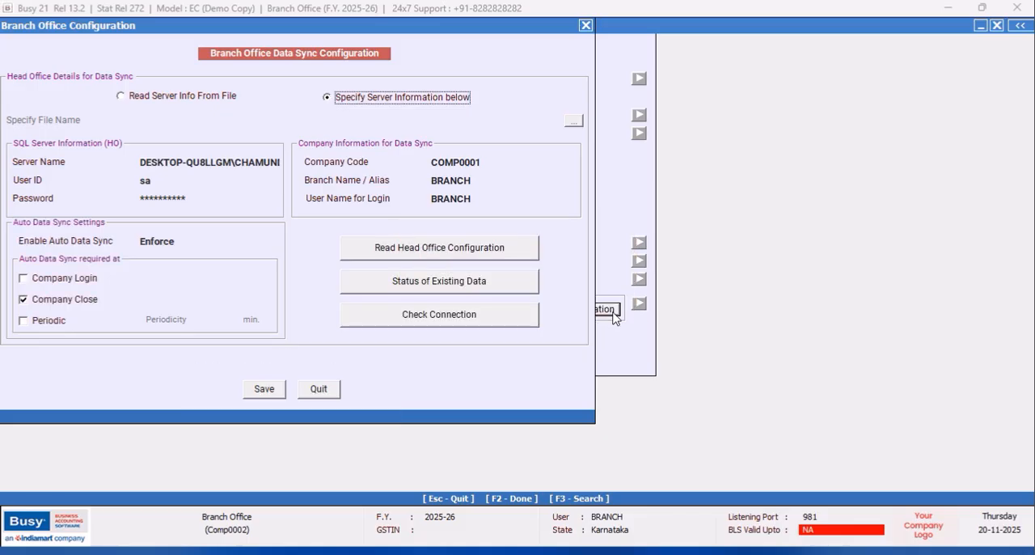
- Save the branch office data sync configuration and the Enterprise Features settings, and leave Features / Options
{"action": "left_click", "coordinate": [264, 389]}
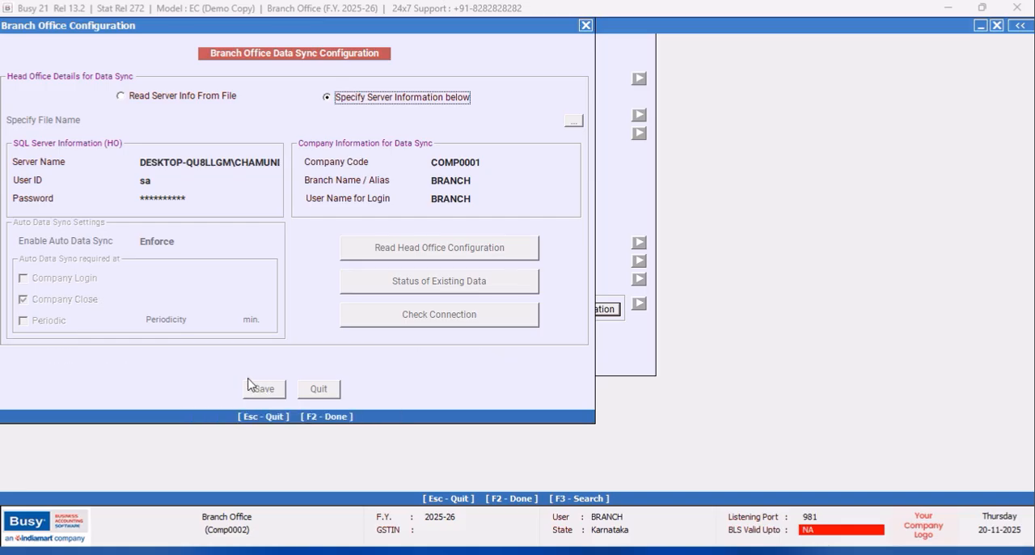
{"action": "left_click", "coordinate": [303, 356]}
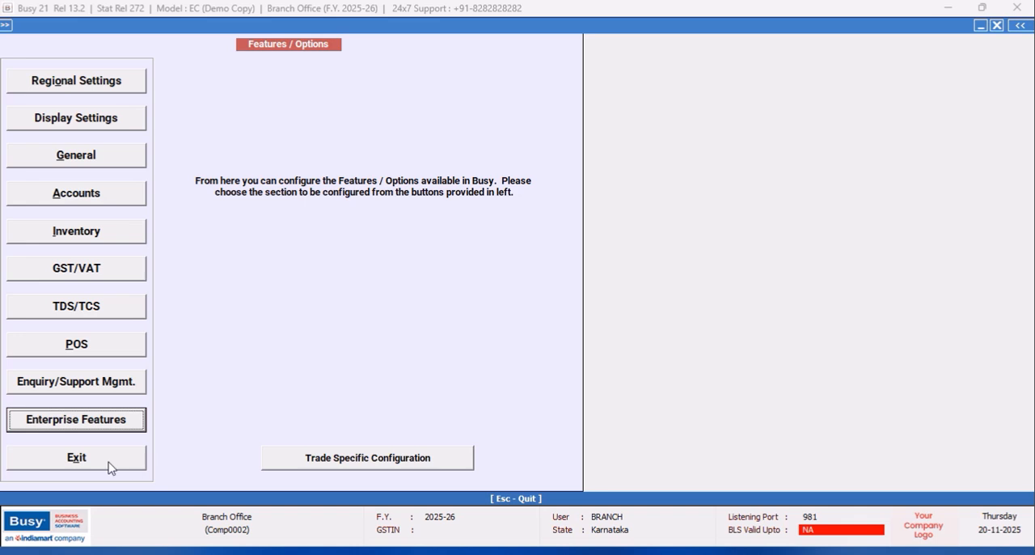
{"action": "left_click", "coordinate": [111, 466]}
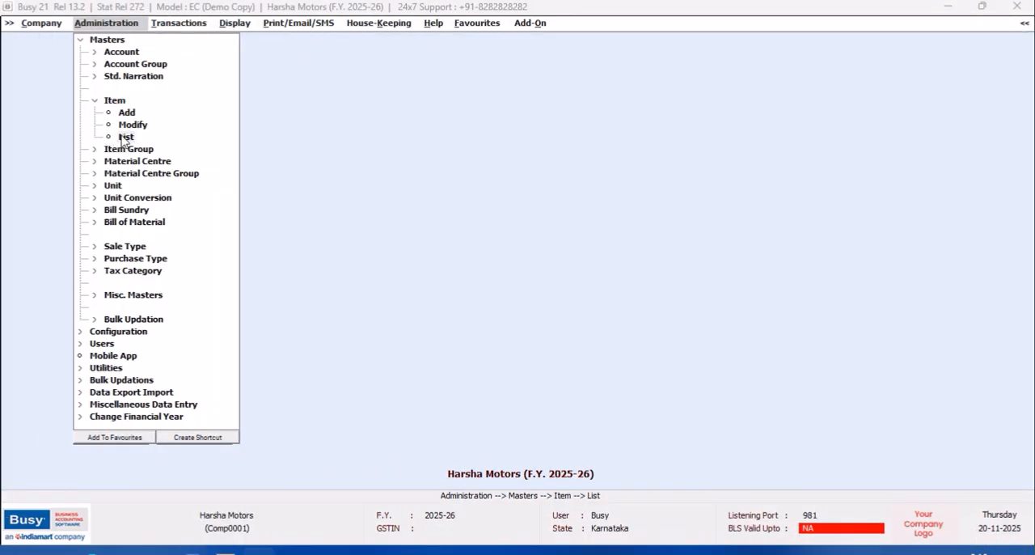
- View the standard list of all items in Harsha Motors without a tax category filter, and close the report
{"action": "left_click", "coordinate": [126, 136]}
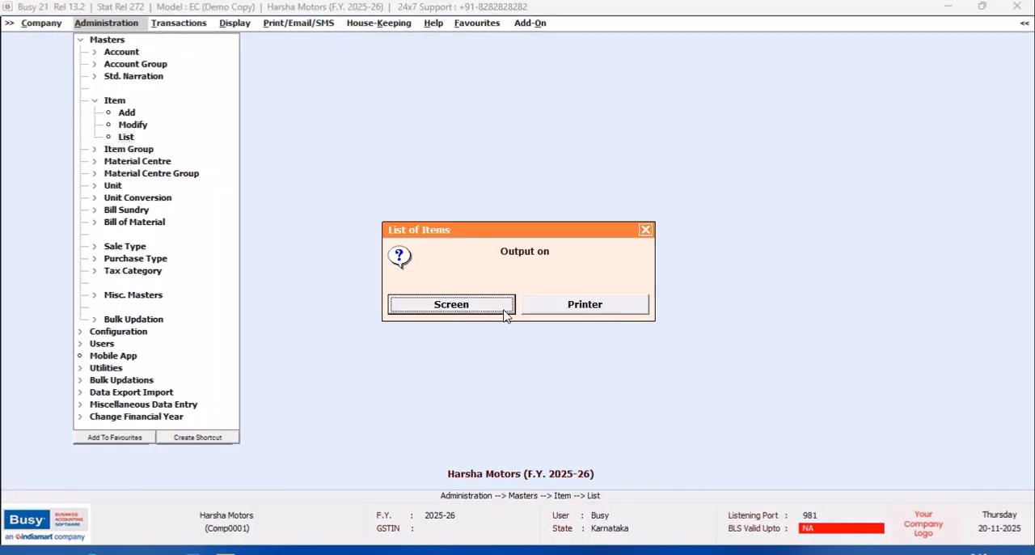
{"action": "left_click", "coordinate": [490, 312]}
{"action": "left_click", "coordinate": [427, 305]}
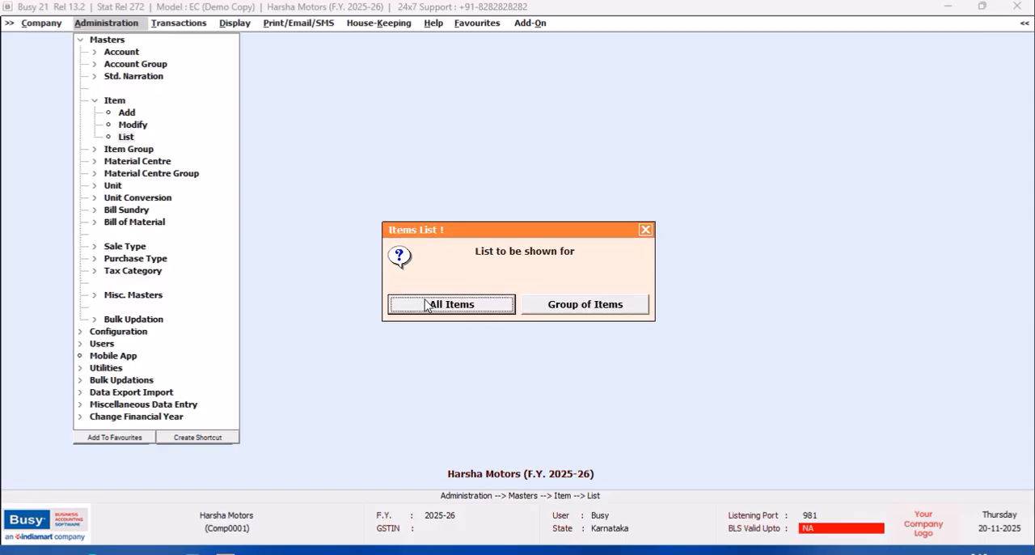
{"action": "left_click", "coordinate": [427, 305]}
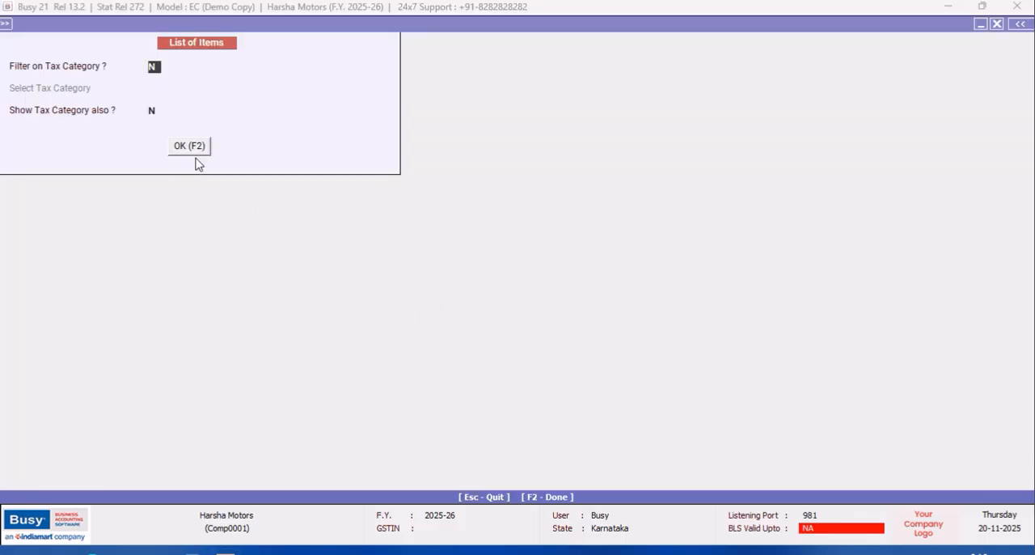
{"action": "left_click", "coordinate": [191, 151]}
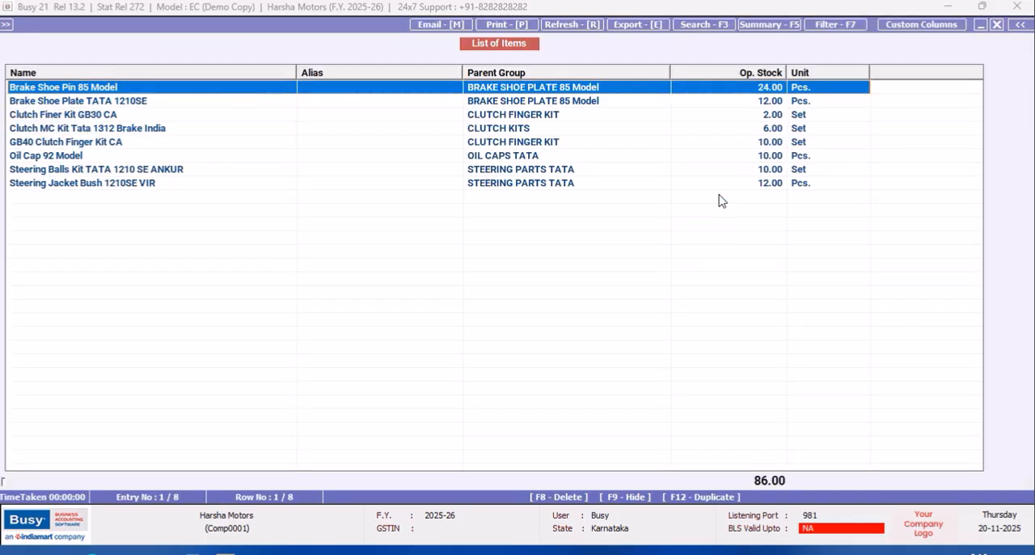
{"action": "left_click", "coordinate": [998, 26]}
{"action": "left_click", "coordinate": [999, 25]}
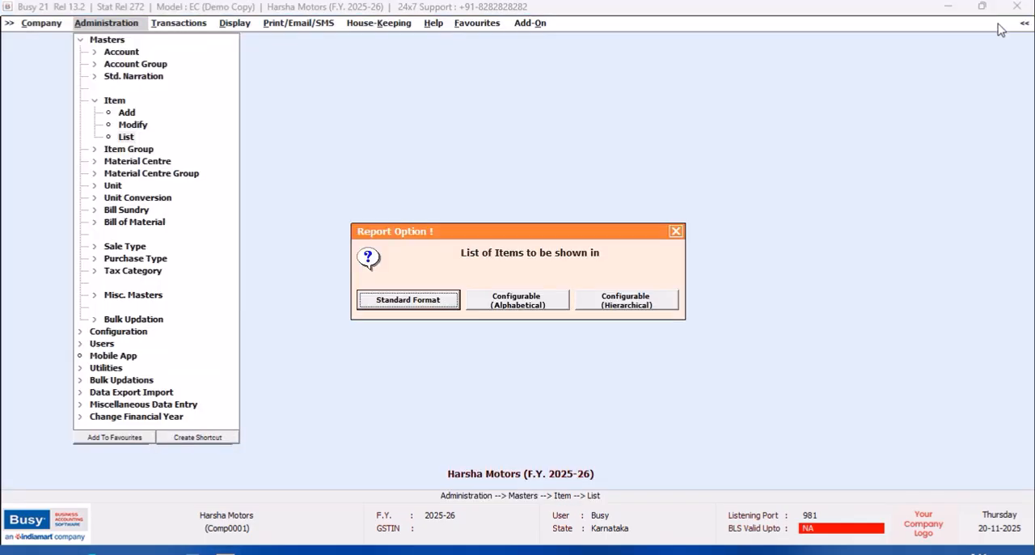
{"action": "left_click", "coordinate": [676, 233]}
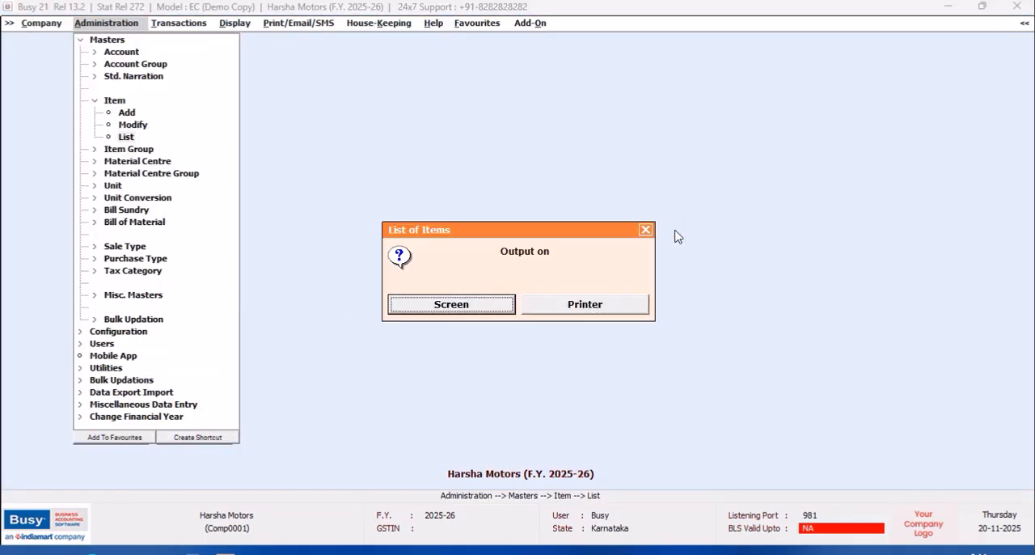
{"action": "left_click", "coordinate": [648, 233]}
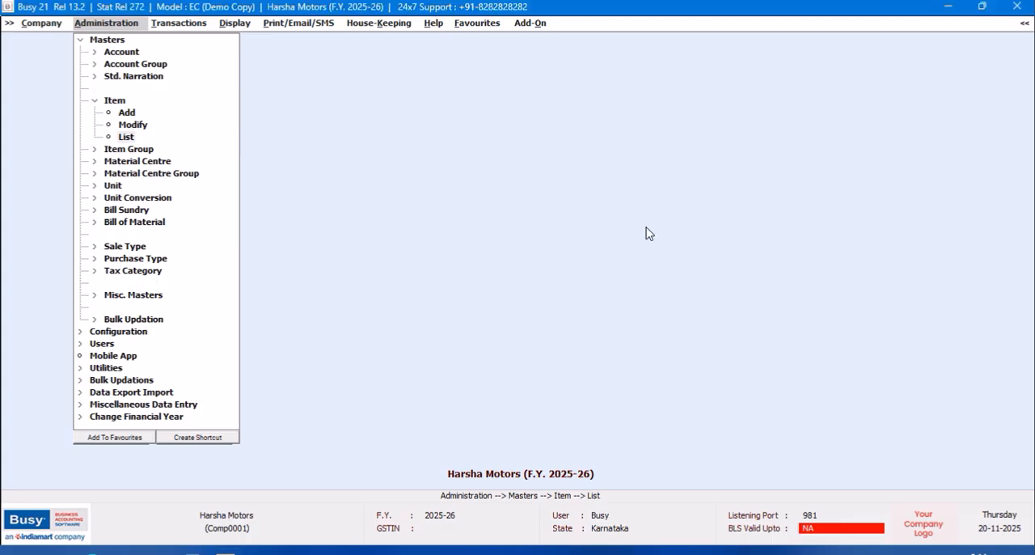
- Set up a bulk masters update to branch offices with the Item, Item Group and Unit masters selected
{"action": "left_click", "coordinate": [80, 41]}
{"action": "left_click", "coordinate": [154, 116]}
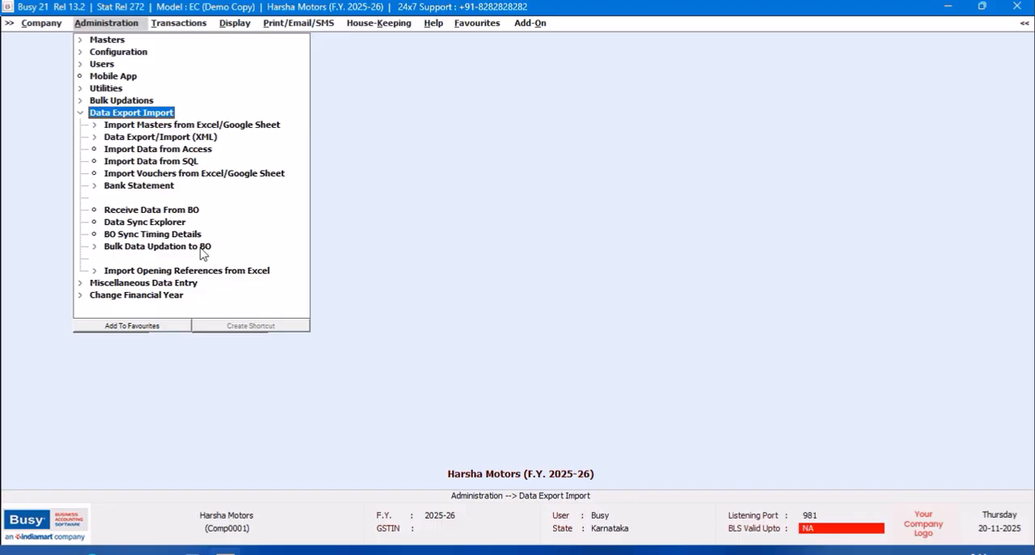
{"action": "left_click", "coordinate": [202, 251]}
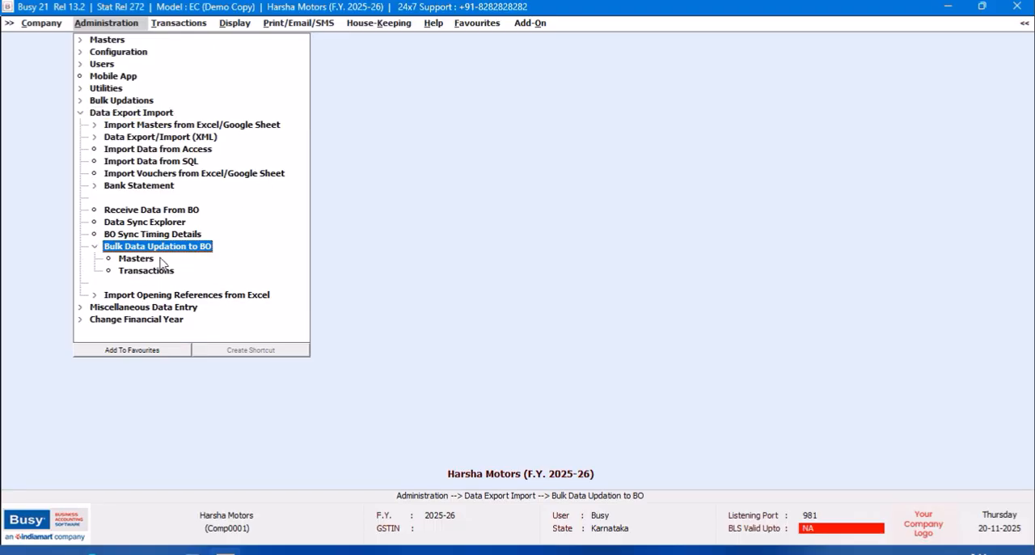
{"action": "left_click", "coordinate": [148, 259]}
{"action": "left_click", "coordinate": [17, 161]}
{"action": "left_click", "coordinate": [215, 158]}
{"action": "left_click", "coordinate": [212, 102]}
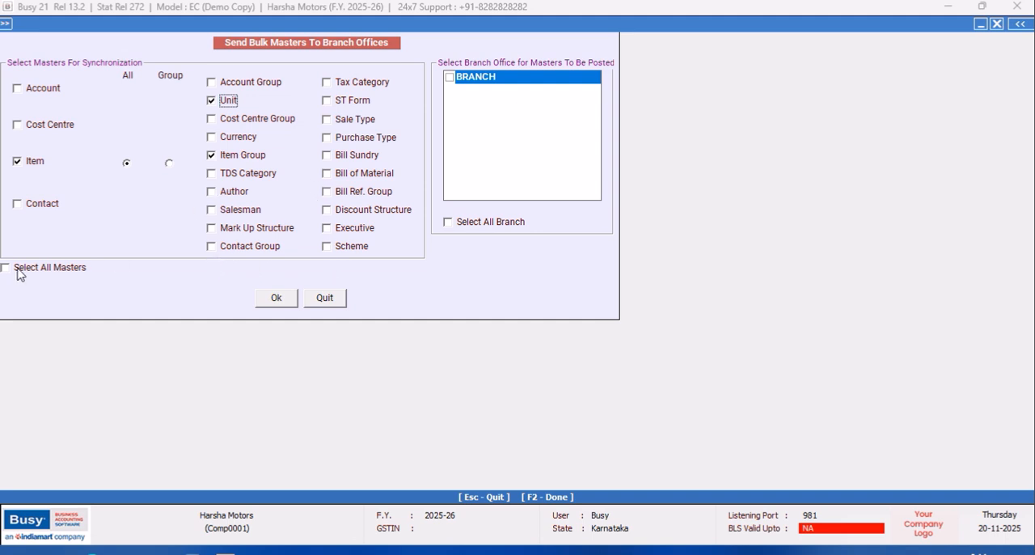
- Choose BRANCH as the receiving branch office and extend the selection from Tax Category to all masters
{"action": "left_click", "coordinate": [449, 77]}
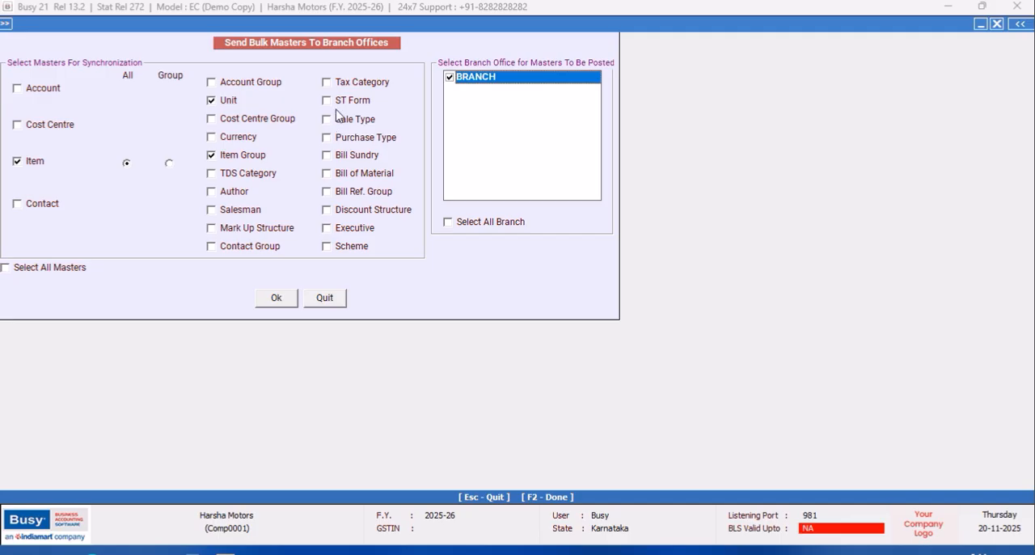
{"action": "left_click", "coordinate": [334, 82]}
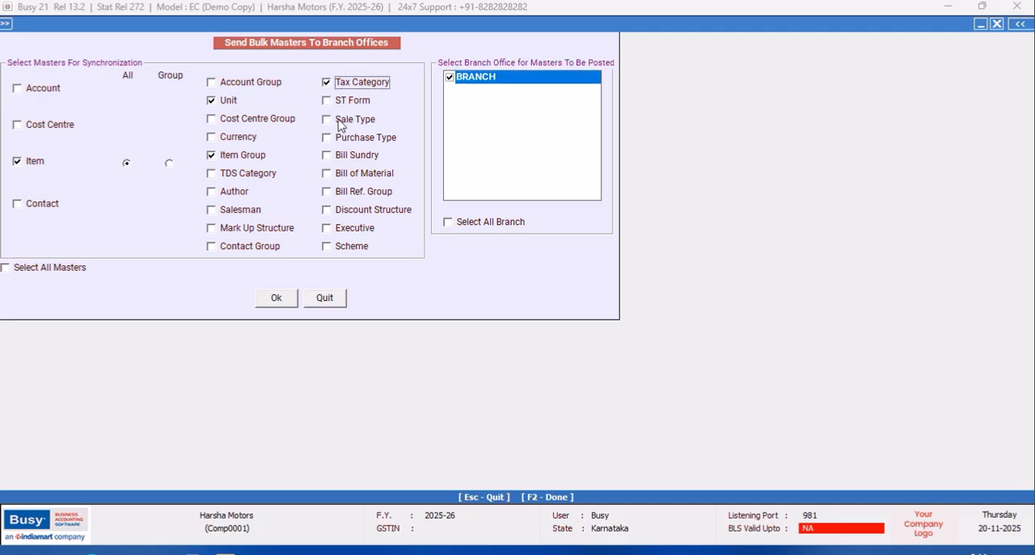
{"action": "left_click", "coordinate": [5, 268]}
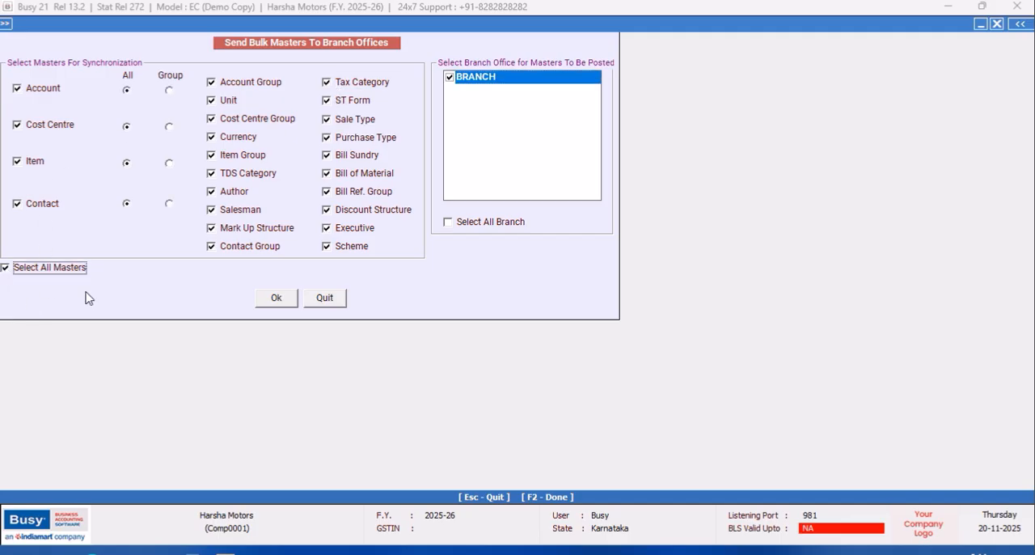
- Run the bulk master synchronization to the branch, decline to open the log file, and quit the bulk update form
{"action": "left_click", "coordinate": [279, 299]}
{"action": "left_click", "coordinate": [555, 312]}
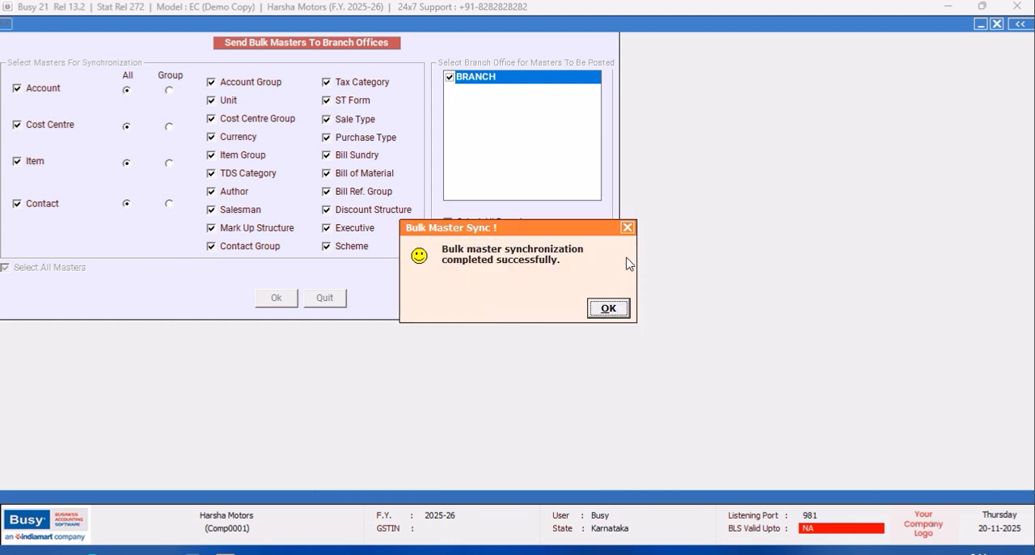
{"action": "left_click", "coordinate": [628, 227]}
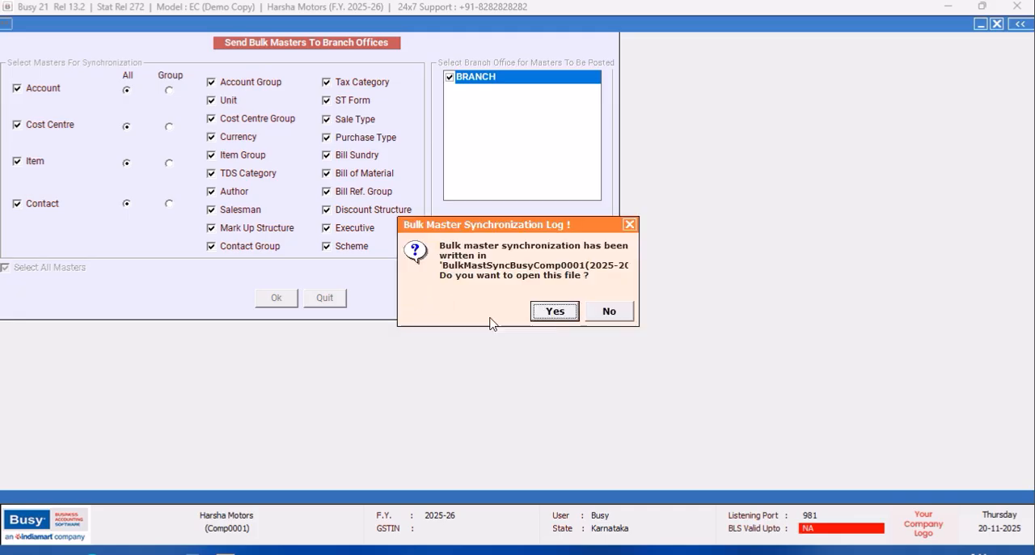
{"action": "left_click", "coordinate": [612, 314]}
{"action": "left_click", "coordinate": [332, 299]}
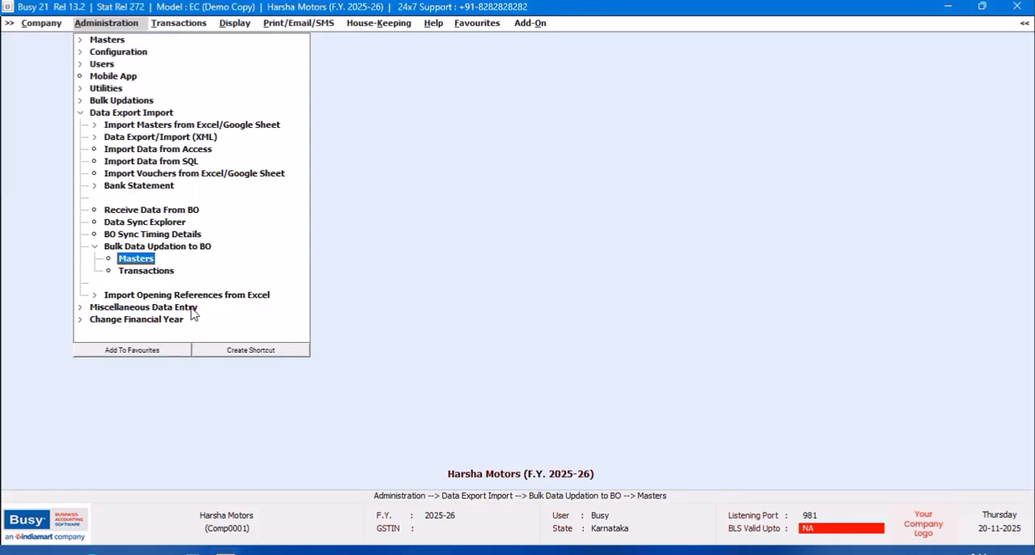
- Switch from Harsha Motors to the Branch Office company in the list of companies
{"action": "left_click", "coordinate": [31, 25]}
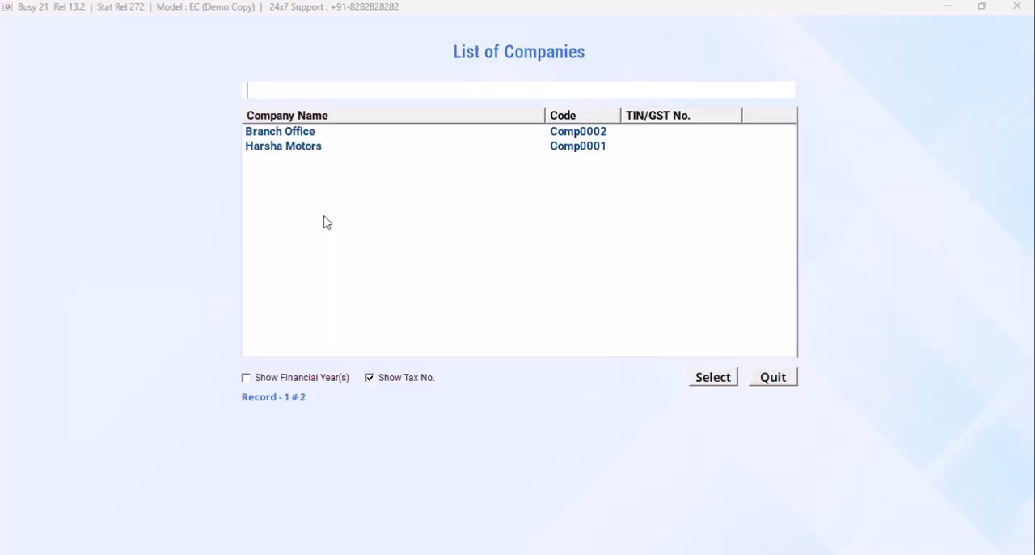
{"action": "left_click", "coordinate": [291, 135]}
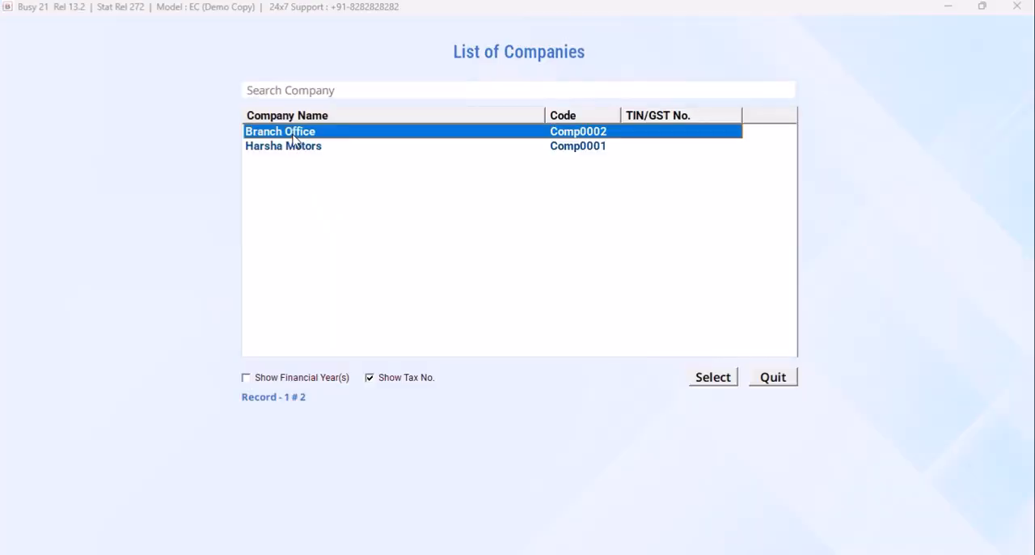
{"action": "left_click", "coordinate": [709, 378]}
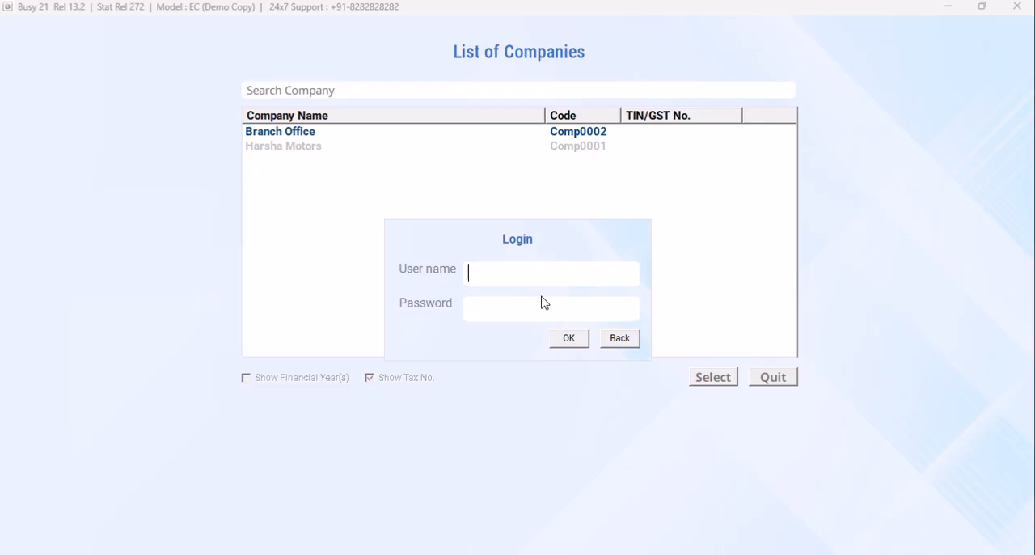
{"action": "type", "text": "BUS"}
{"action": "key", "text": "Return"}
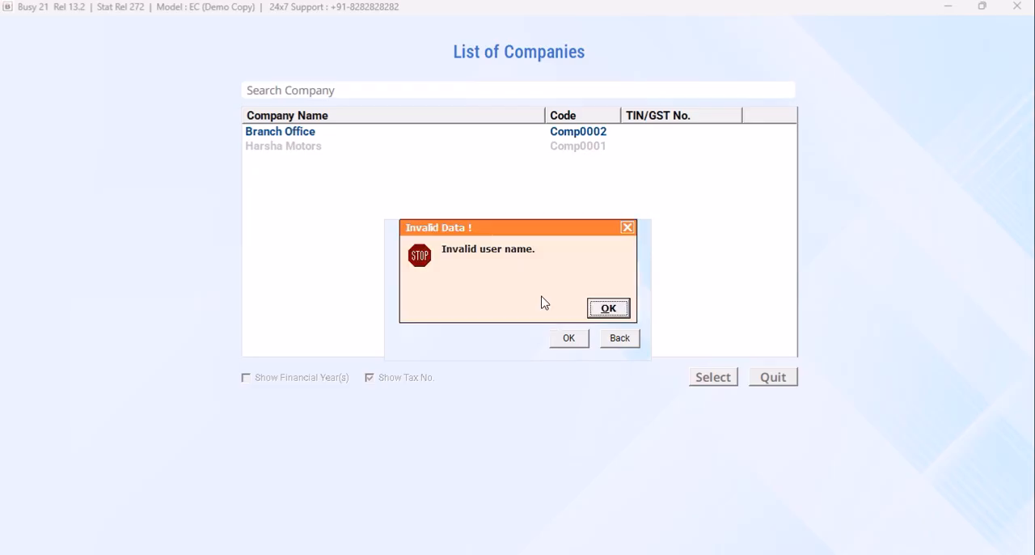
{"action": "key", "text": "Return"}
- Log in to Branch Office with the user name BRANCH and the account password
{"action": "type", "text": "BRANCH"}
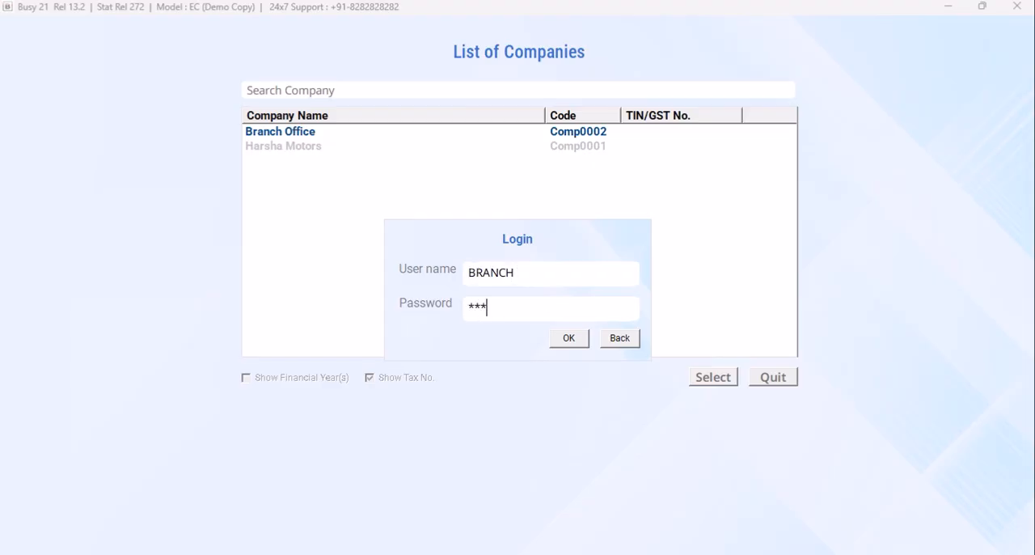
{"action": "left_click", "coordinate": [555, 340]}
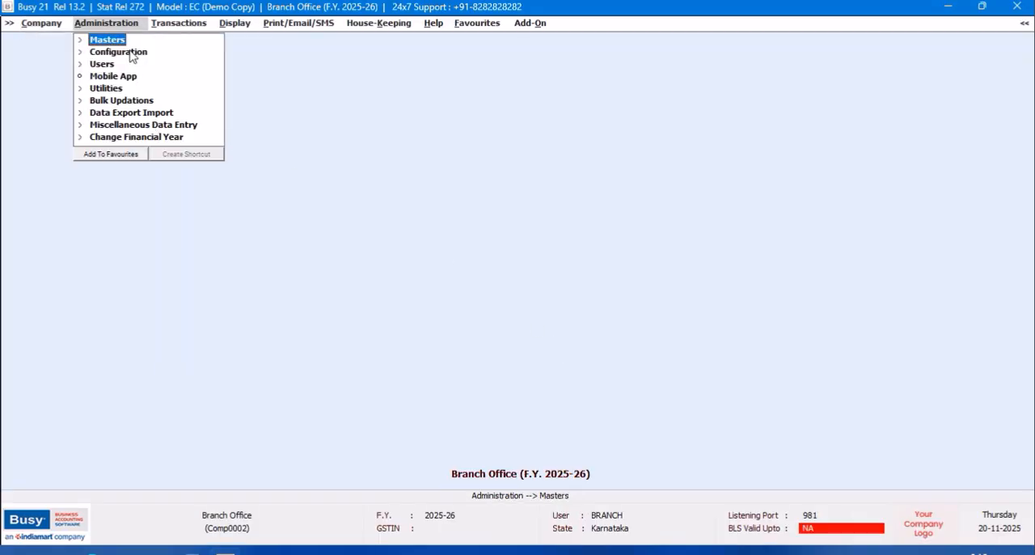
- Open Exchange Data with HO and start receiving the head office data, confirming data synchronization on the branch office
{"action": "left_click", "coordinate": [151, 114]}
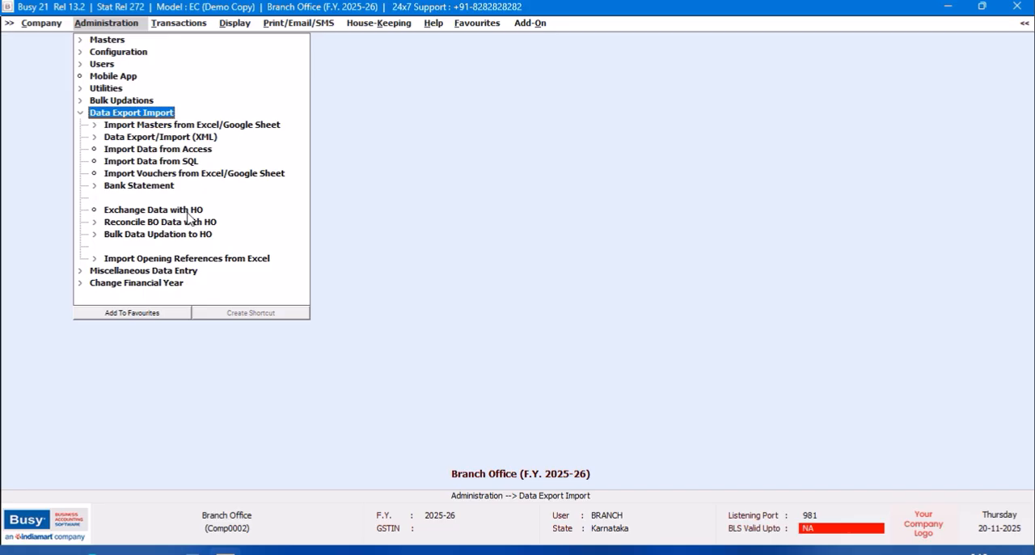
{"action": "left_click", "coordinate": [200, 236]}
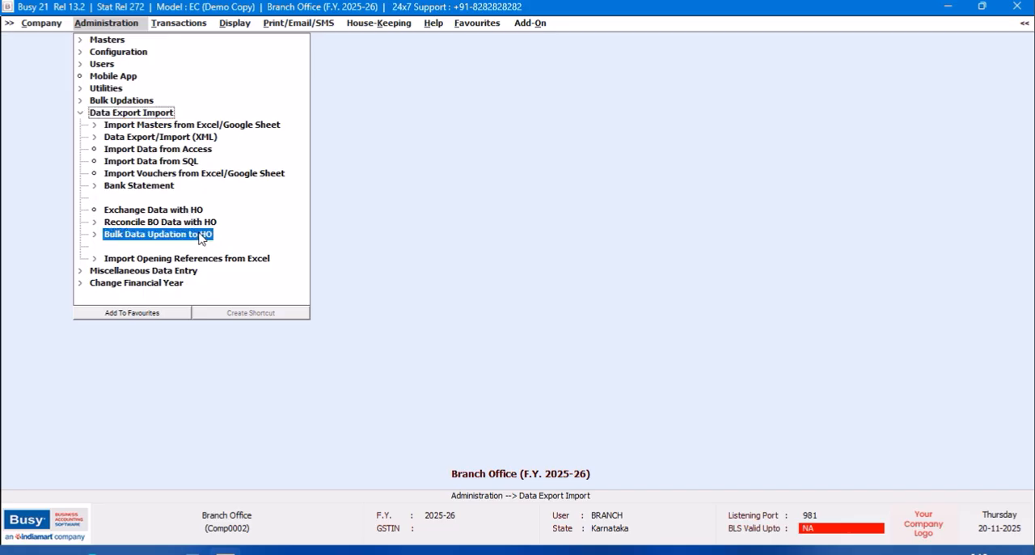
{"action": "left_click", "coordinate": [194, 211]}
{"action": "left_click", "coordinate": [194, 212]}
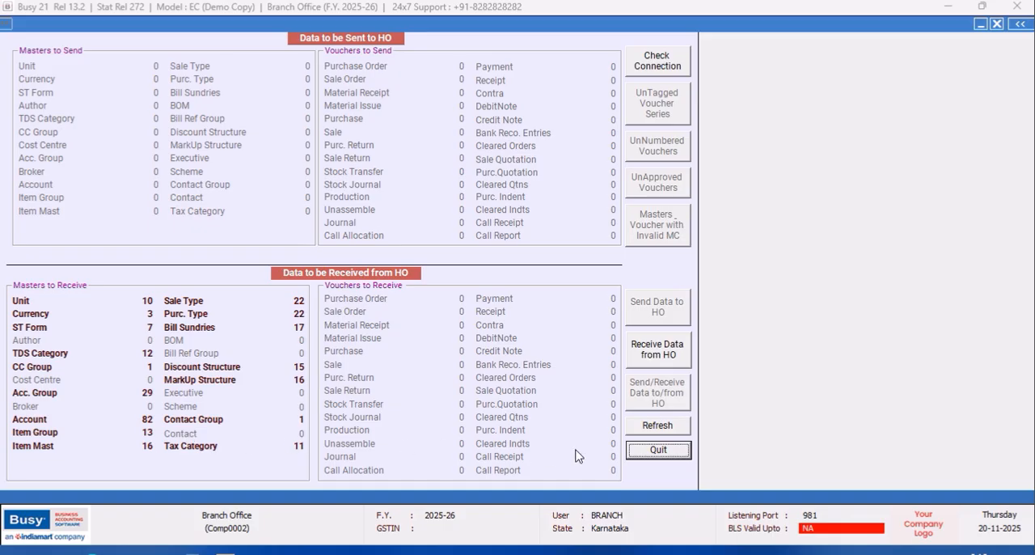
{"action": "left_click", "coordinate": [670, 356]}
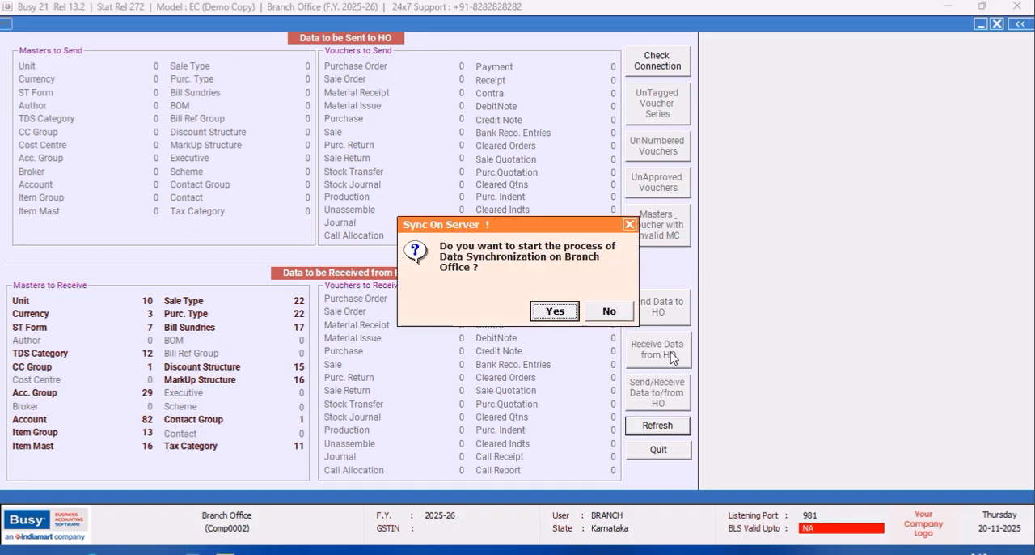
{"action": "left_click", "coordinate": [554, 311]}
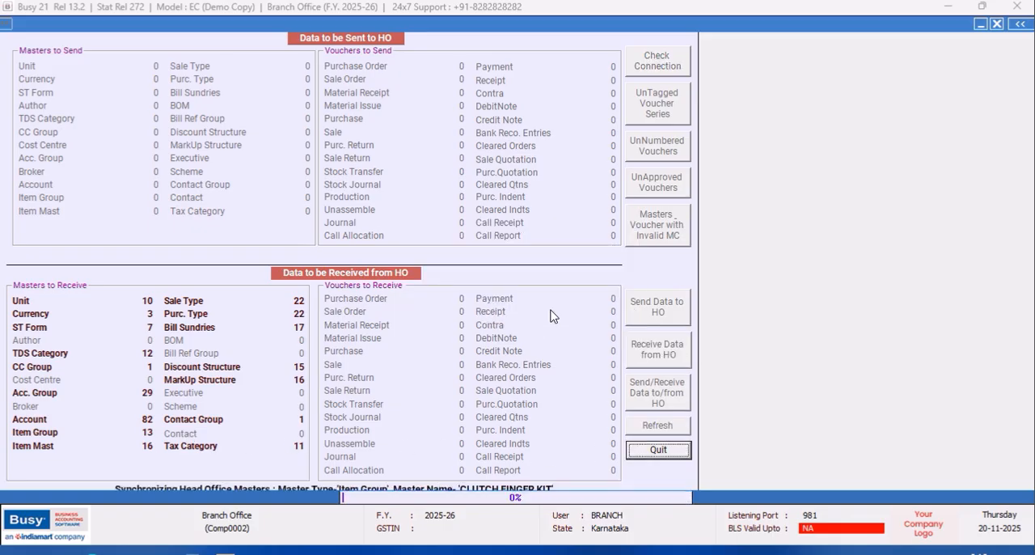
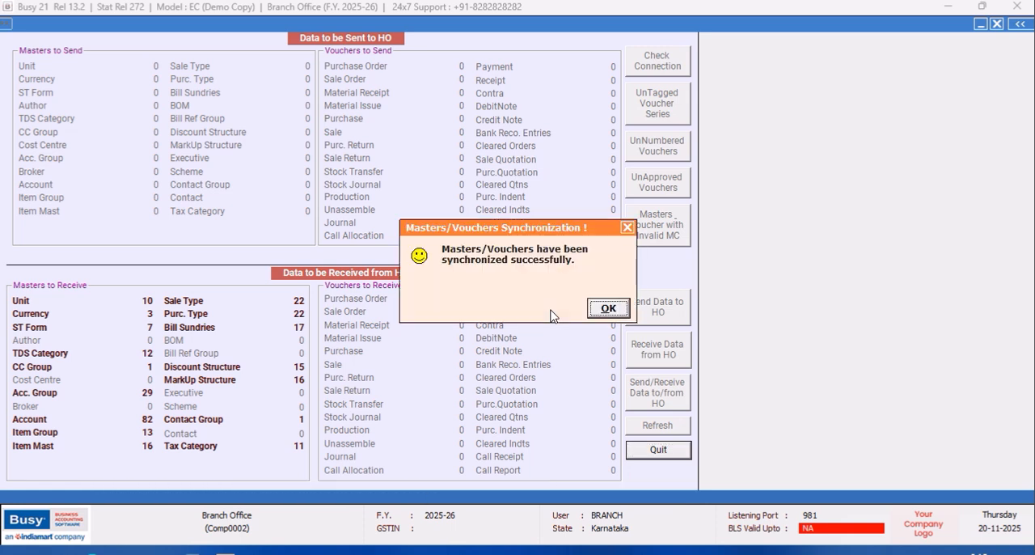
- Finish receiving the head office masters, decline to open the synchronization log file, and quit the data exchange form
{"action": "left_click", "coordinate": [605, 310]}
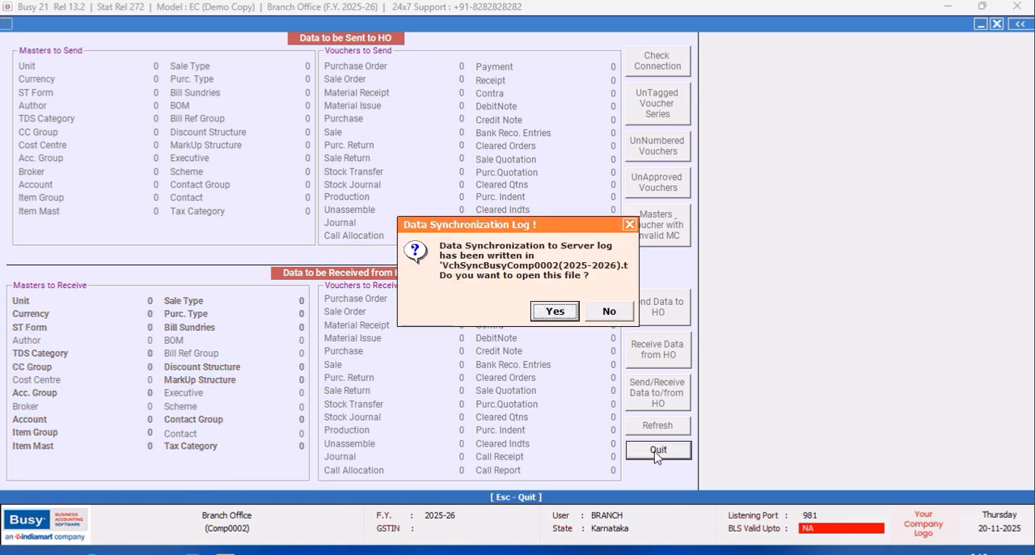
{"action": "left_click", "coordinate": [616, 315]}
{"action": "left_click", "coordinate": [657, 450]}
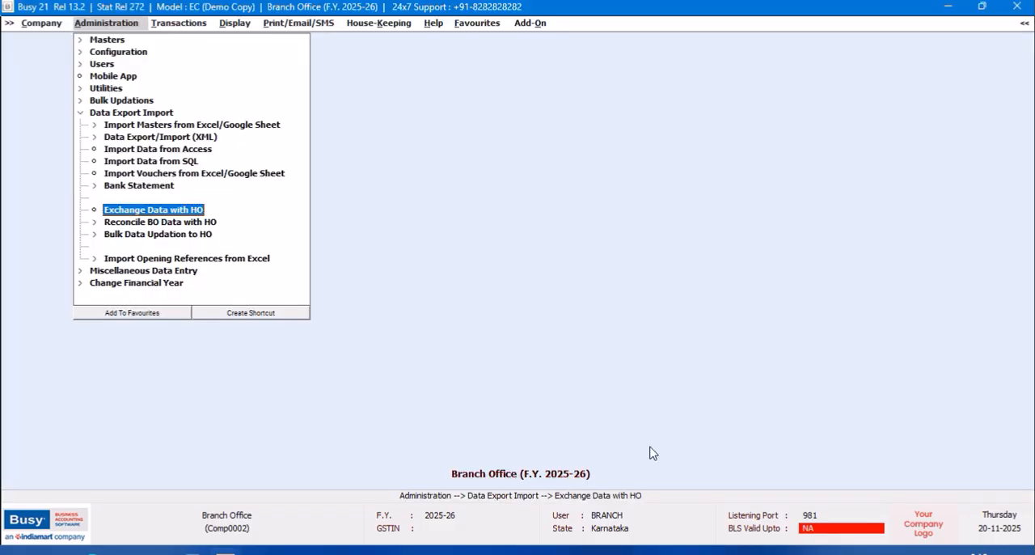
- View the list of item masters on screen in standard format in Branch Office, and close the report
{"action": "left_click", "coordinate": [107, 39]}
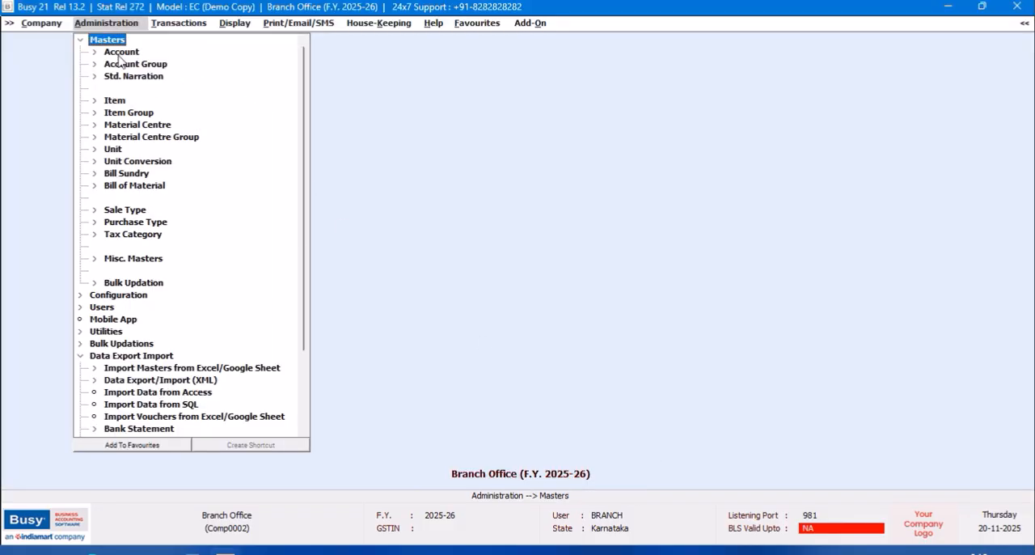
{"action": "left_click", "coordinate": [118, 103]}
{"action": "left_click", "coordinate": [127, 138]}
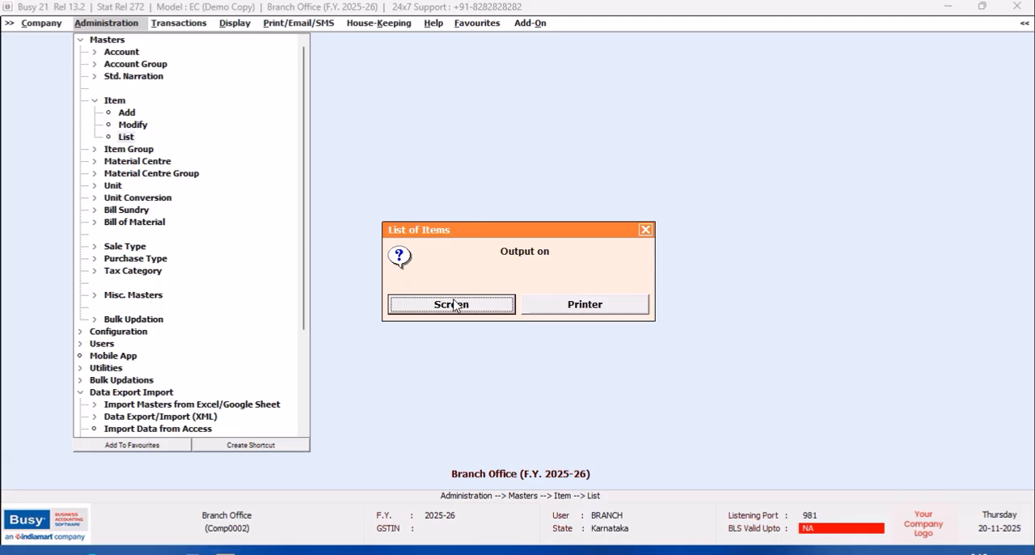
{"action": "left_click", "coordinate": [454, 302]}
{"action": "left_click", "coordinate": [439, 304]}
{"action": "left_click", "coordinate": [439, 304]}
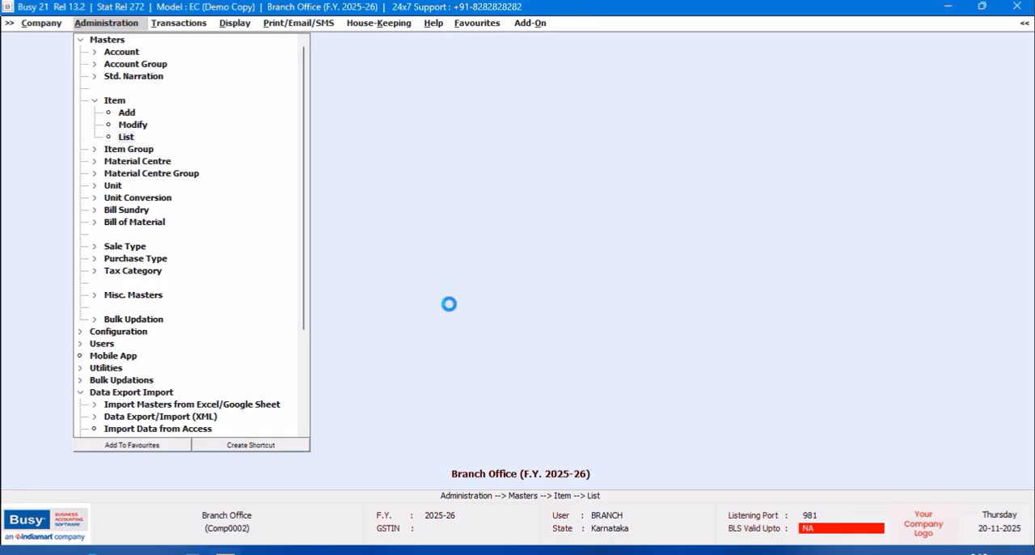
{"action": "left_click", "coordinate": [194, 149]}
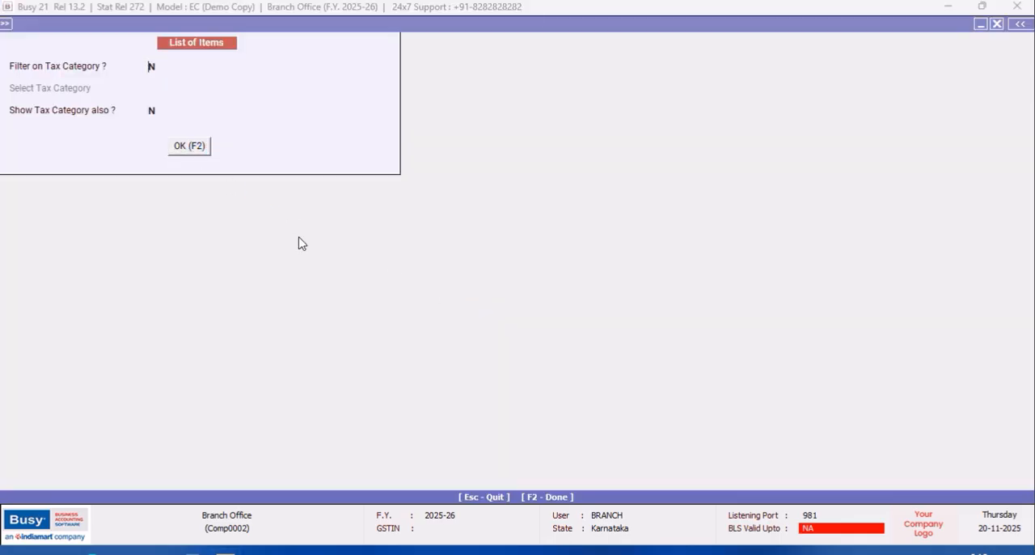
{"action": "left_click", "coordinate": [999, 25]}
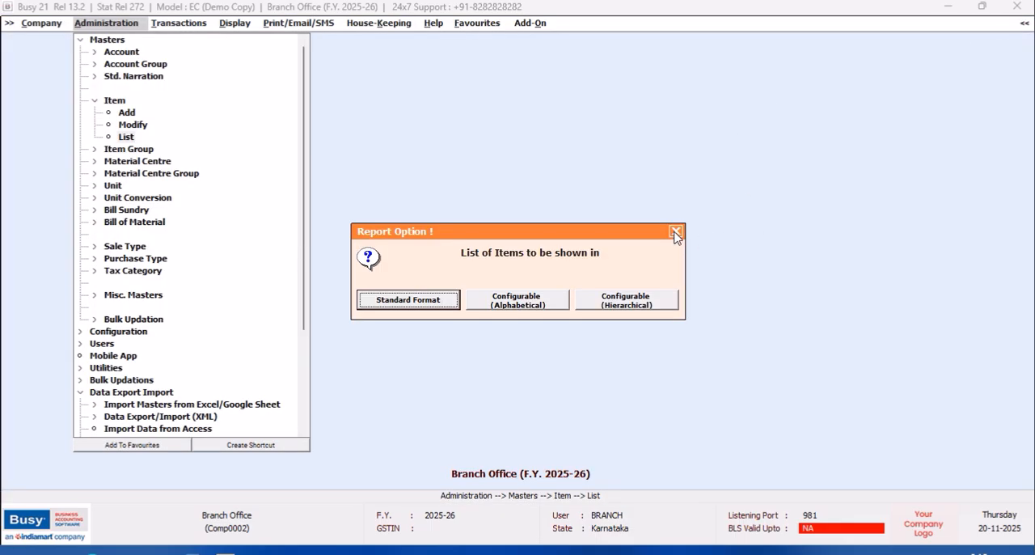
{"action": "left_click", "coordinate": [675, 232]}
{"action": "left_click", "coordinate": [645, 230]}
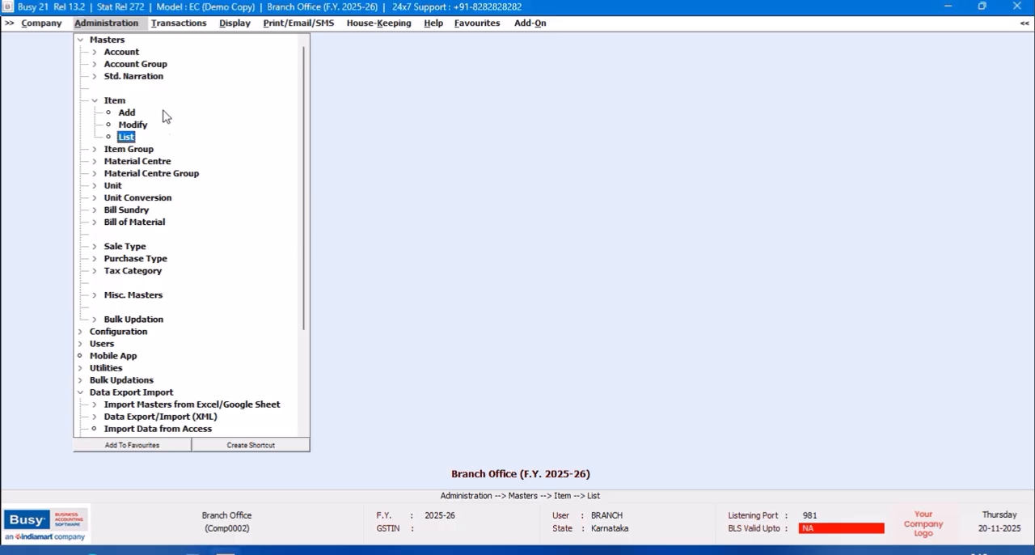
{"action": "left_click", "coordinate": [79, 39]}
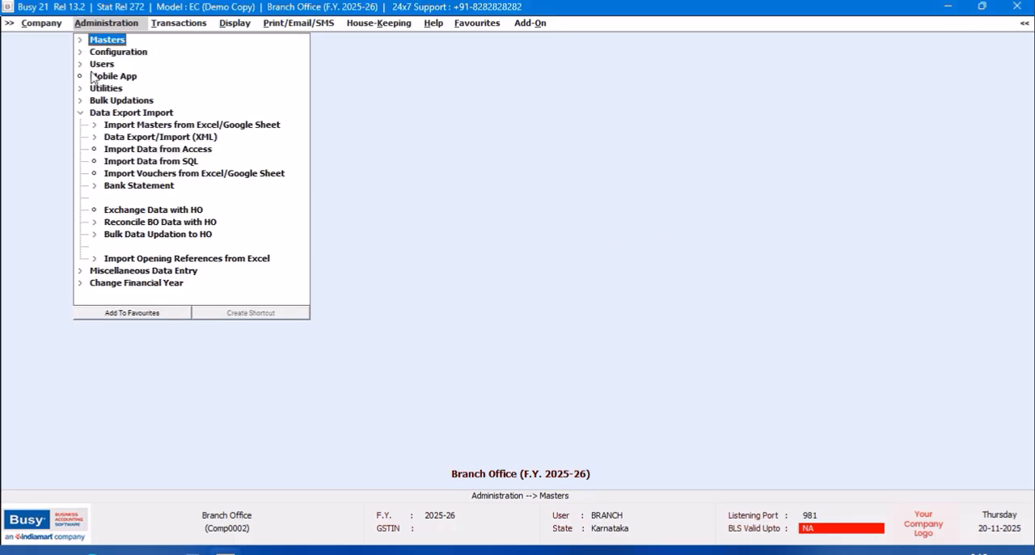
- Close the Branch Office company and try to open Harsha Motors from the list of companies
{"action": "left_click", "coordinate": [41, 24]}
{"action": "left_click", "coordinate": [52, 42]}
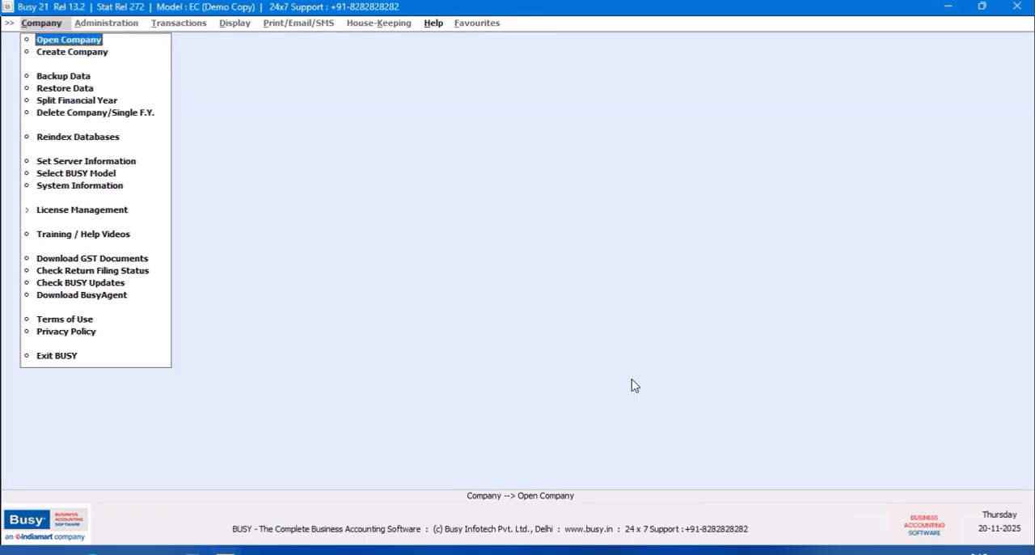
{"action": "left_click", "coordinate": [61, 42]}
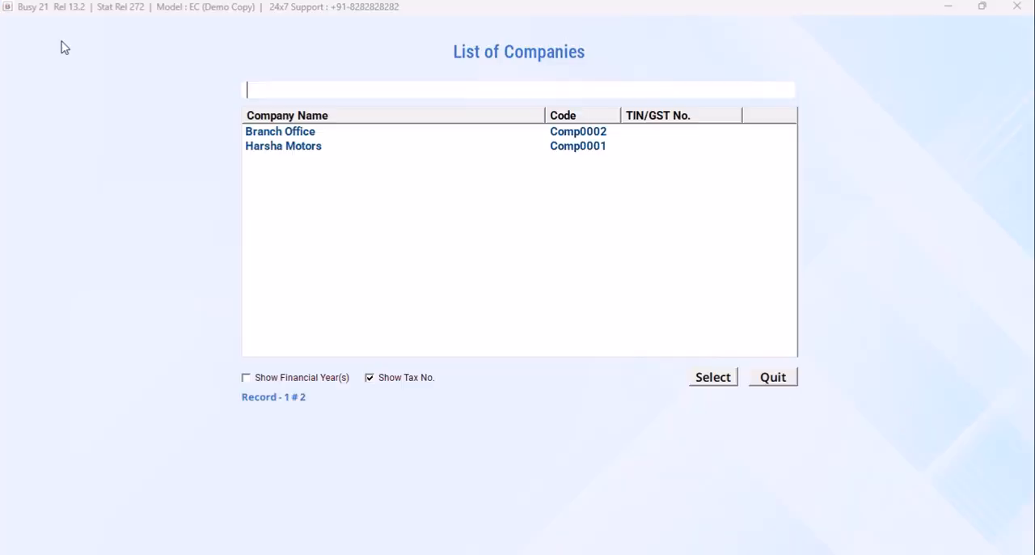
{"action": "left_click", "coordinate": [296, 148]}
{"action": "left_click", "coordinate": [708, 380]}
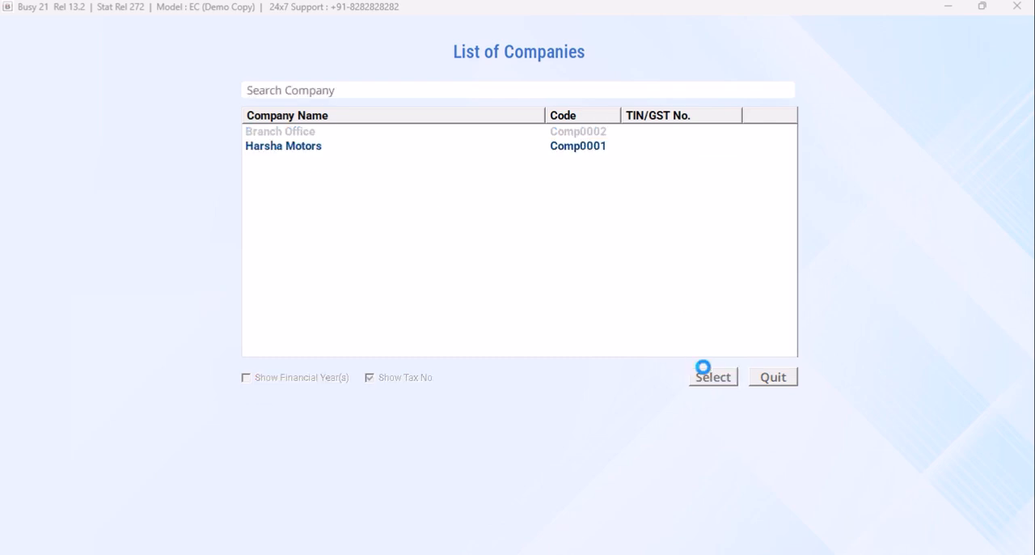
{"action": "left_click", "coordinate": [623, 342]}
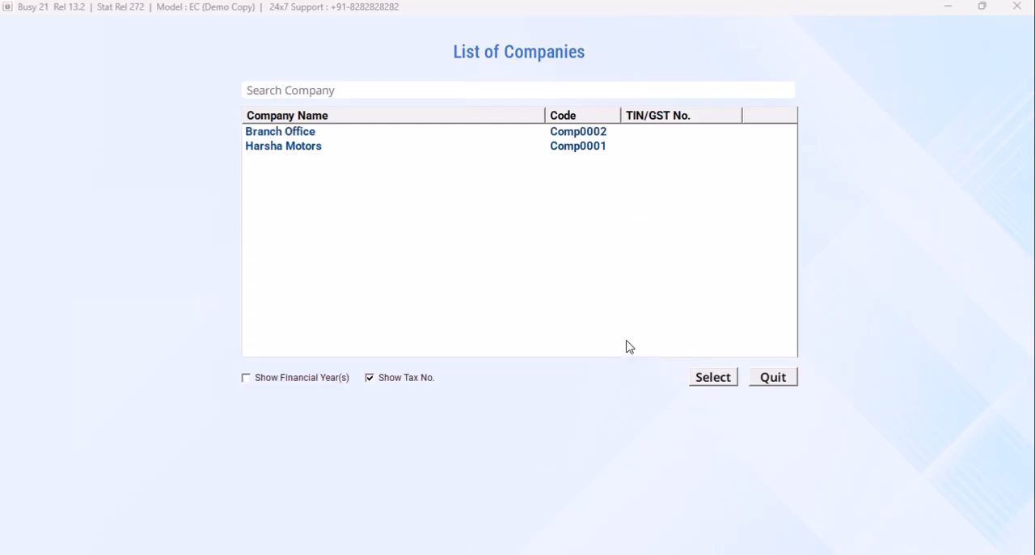
{"action": "left_click", "coordinate": [760, 379]}
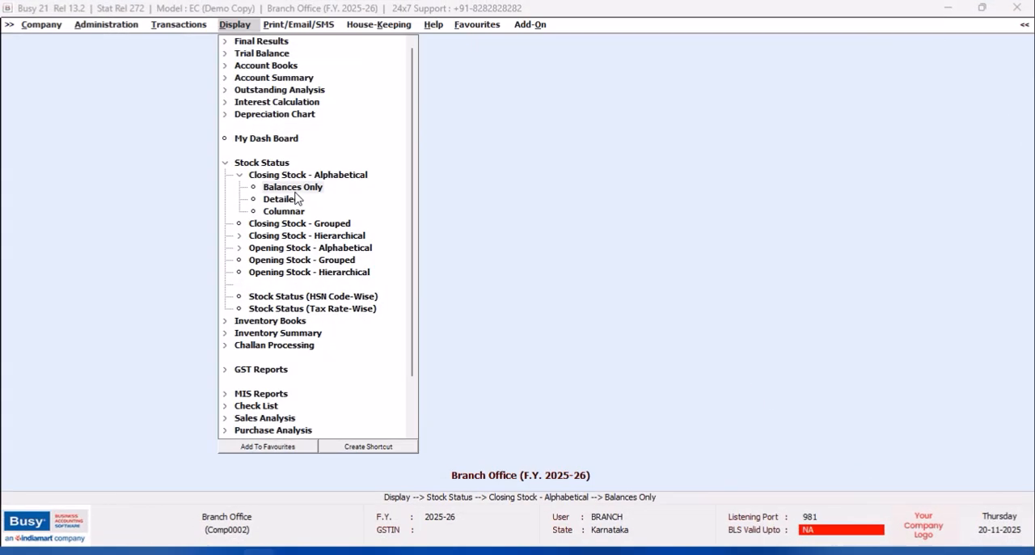
- View the alphabetical closing stock balances of all items at all material centres for 01-04-2025, and close the report
{"action": "left_click", "coordinate": [295, 191]}
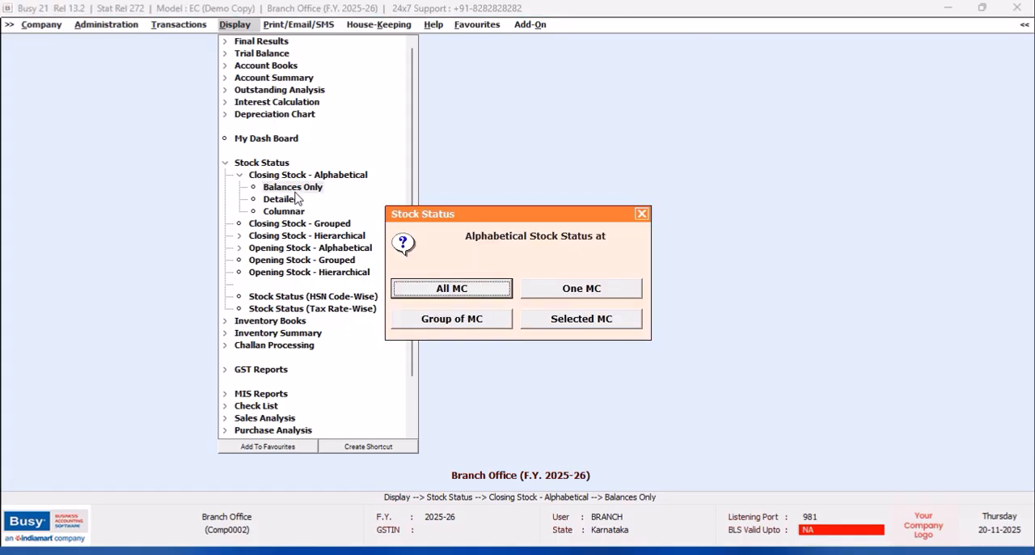
{"action": "left_click", "coordinate": [504, 296]}
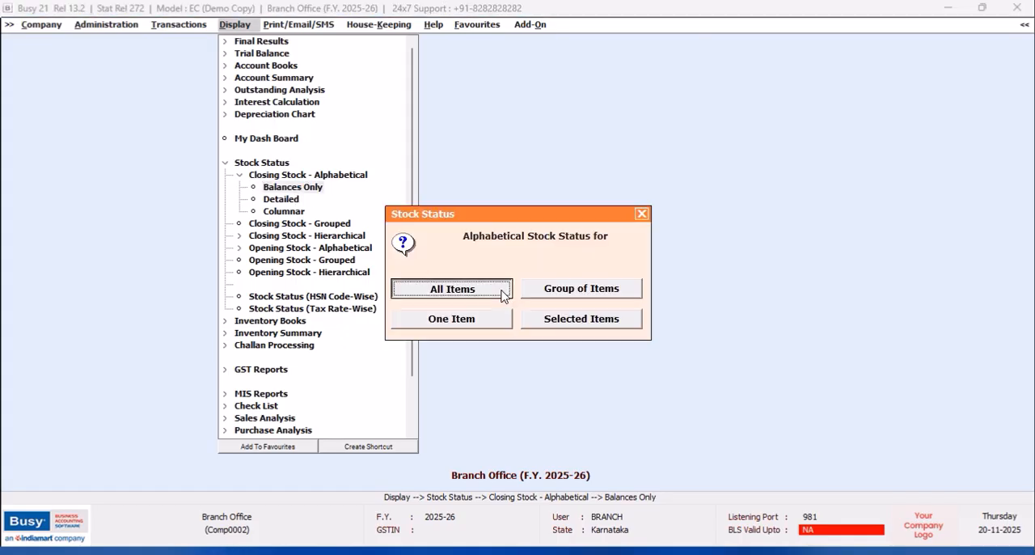
{"action": "left_click", "coordinate": [502, 294]}
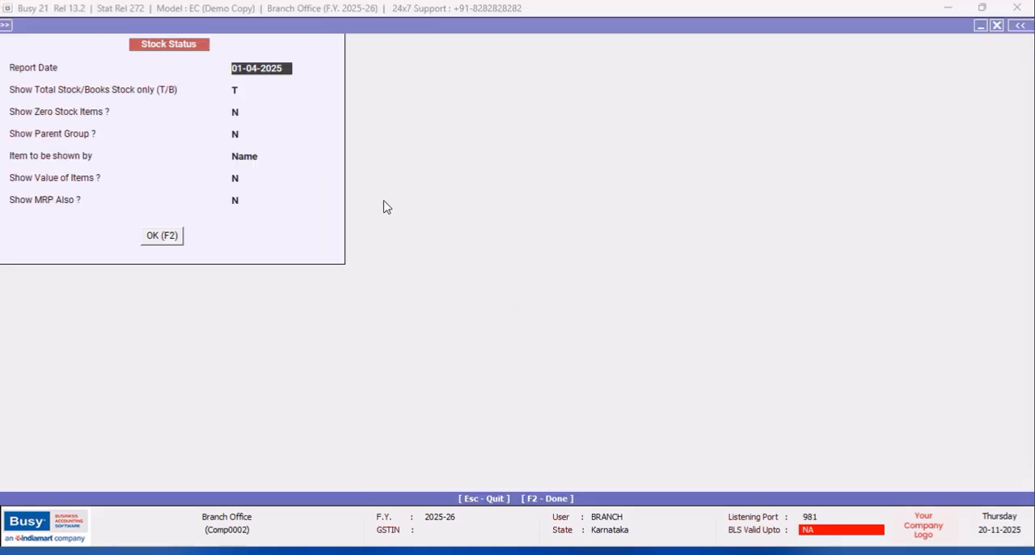
{"action": "key", "text": "F2"}
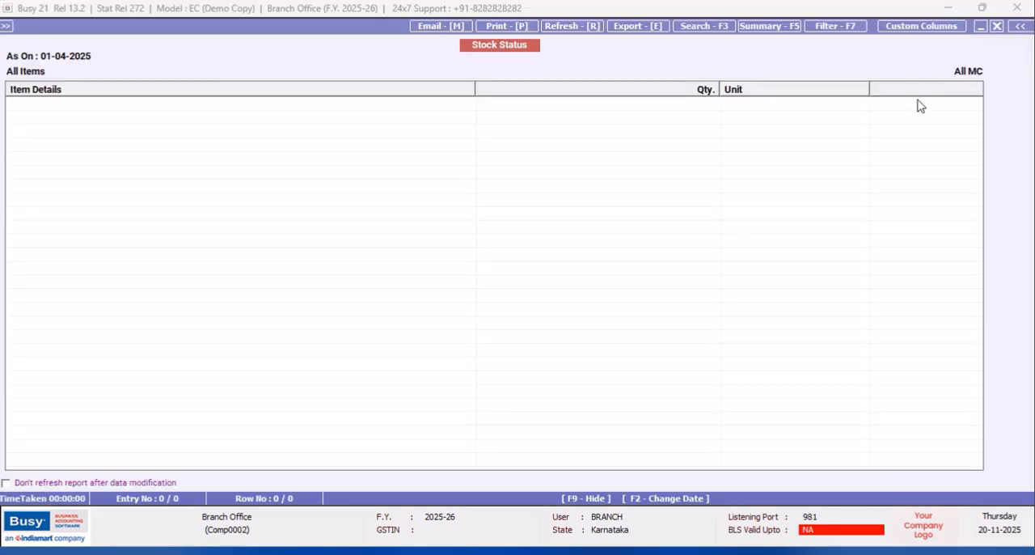
{"action": "left_click", "coordinate": [997, 26]}
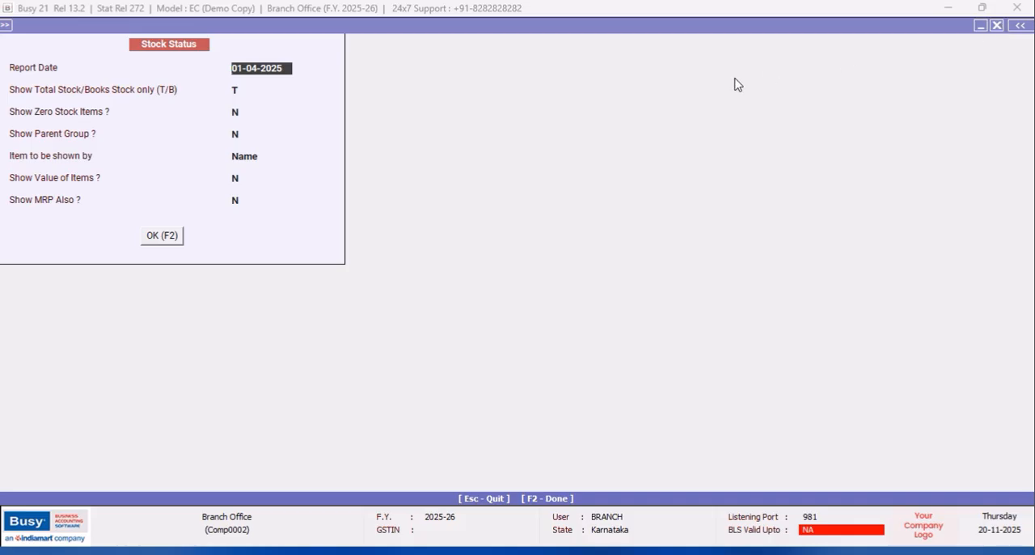
{"action": "left_click", "coordinate": [998, 26]}
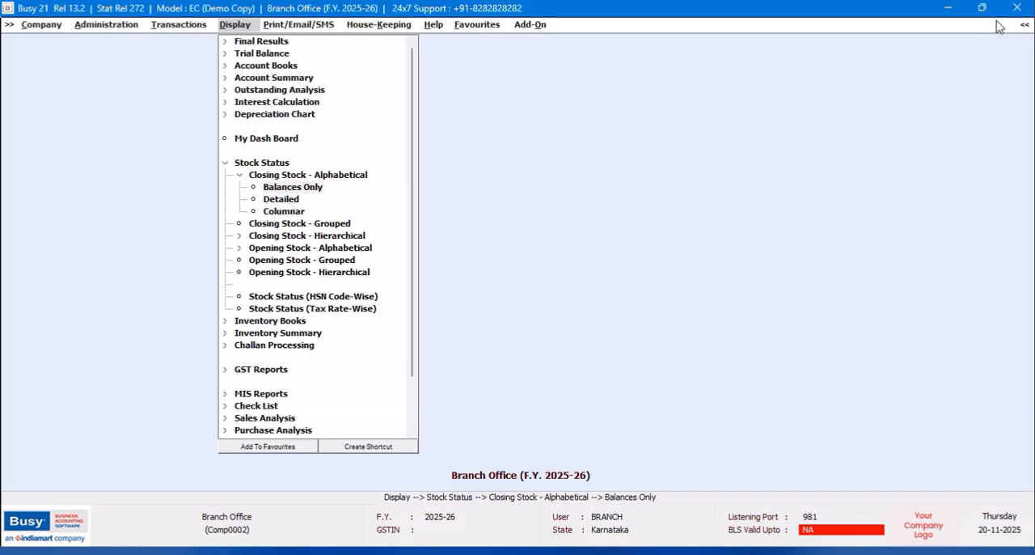
{"action": "key", "text": "Return"}
{"action": "left_click", "coordinate": [584, 291]}
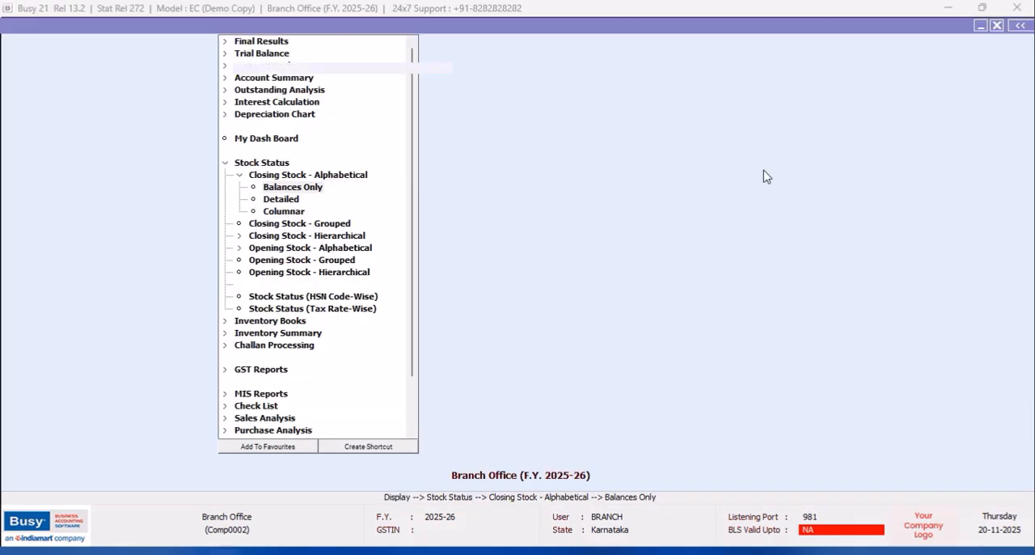
{"action": "left_click", "coordinate": [997, 26]}
{"action": "key", "text": "Return"}
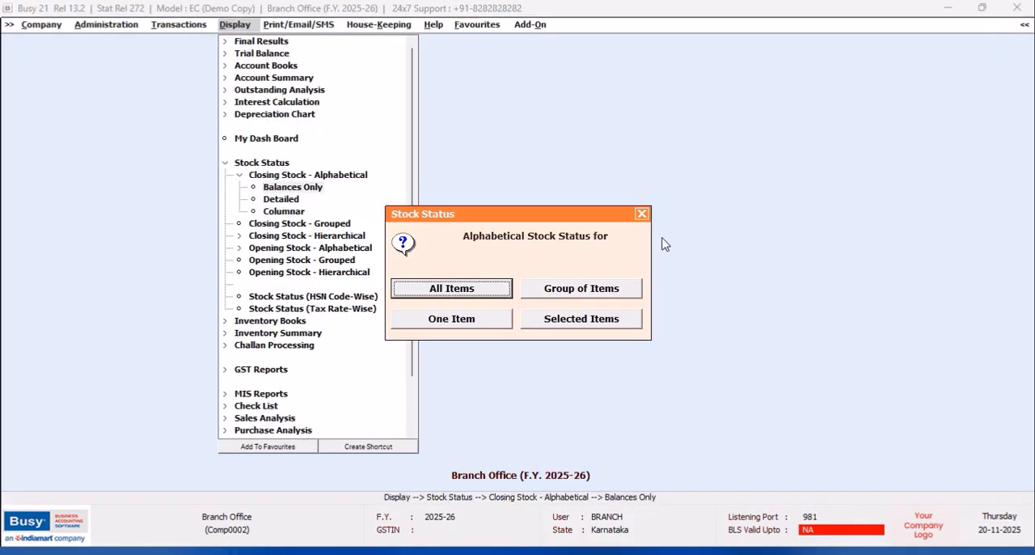
{"action": "left_click", "coordinate": [641, 213]}
- Display the alphabetical closing stock balances of all items at the single material centre BRANCH for 01-04-2025
{"action": "left_click", "coordinate": [575, 293]}
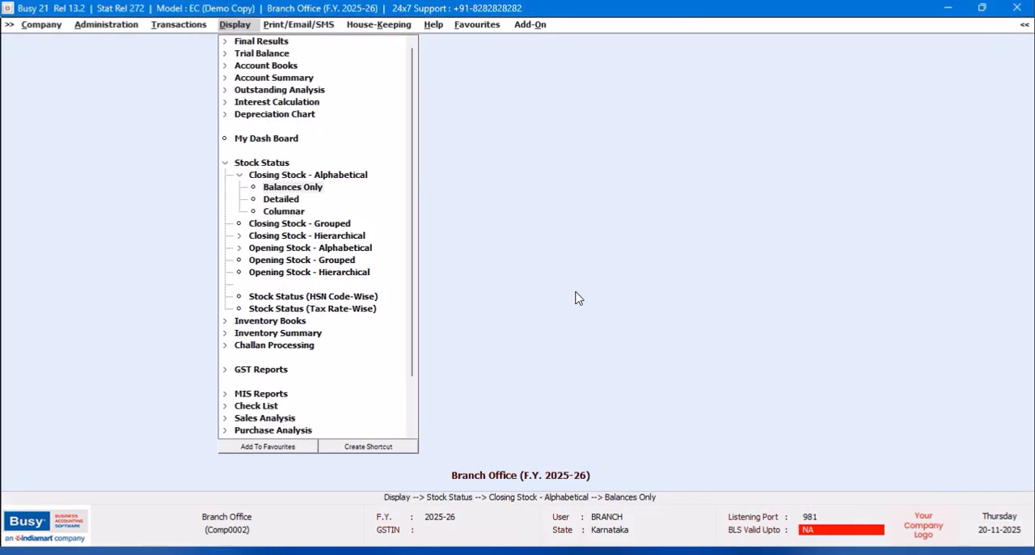
{"action": "left_click", "coordinate": [492, 292]}
{"action": "type", "text": "b"}
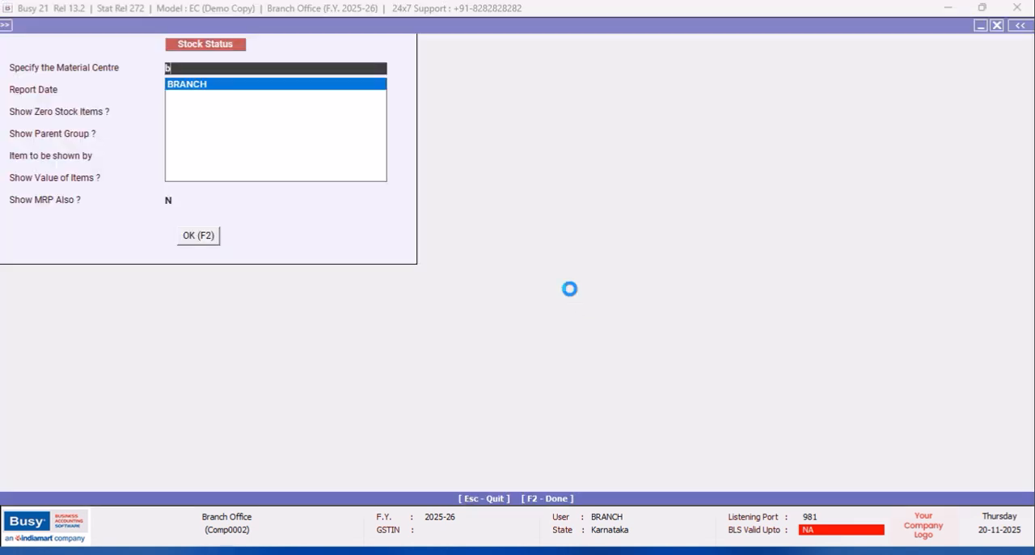
{"action": "key", "text": "Return"}
{"action": "key", "text": "F2"}
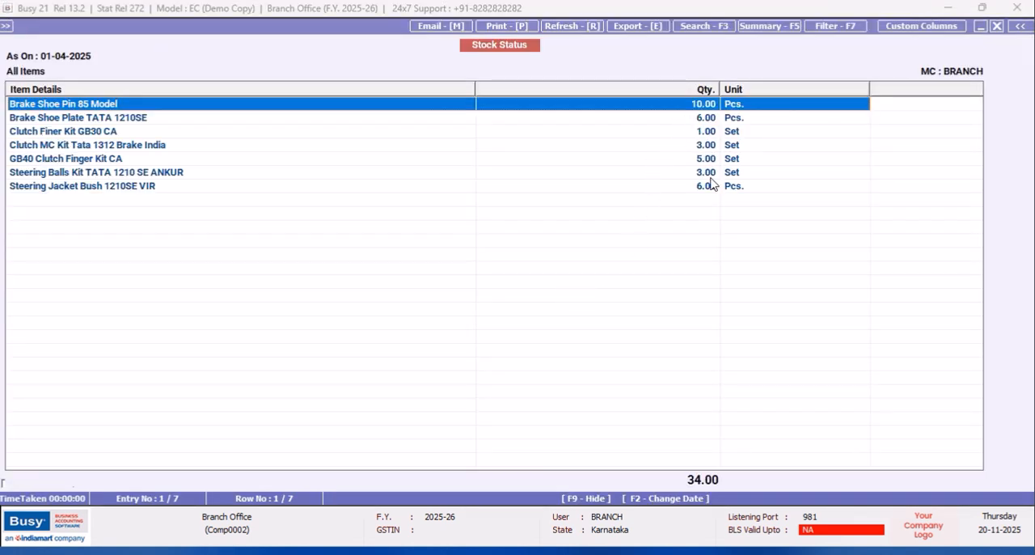
{"action": "left_click", "coordinate": [707, 188]}
{"action": "left_click", "coordinate": [706, 145]}
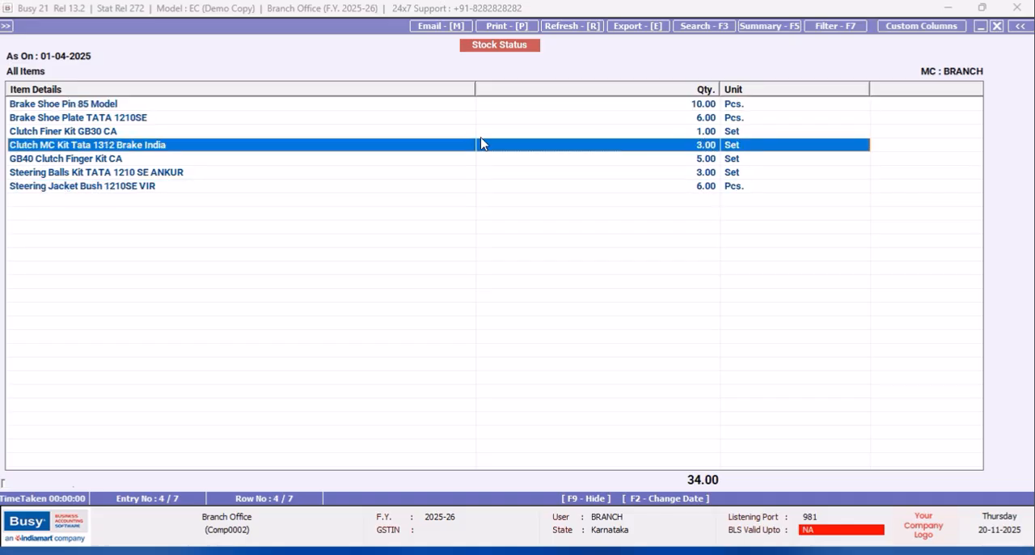
- Trace Clutch Finer Kit GB30 CA through its material centre ledger to the stock transfer voucher, and close the voucher and stock reports
{"action": "left_click", "coordinate": [106, 134]}
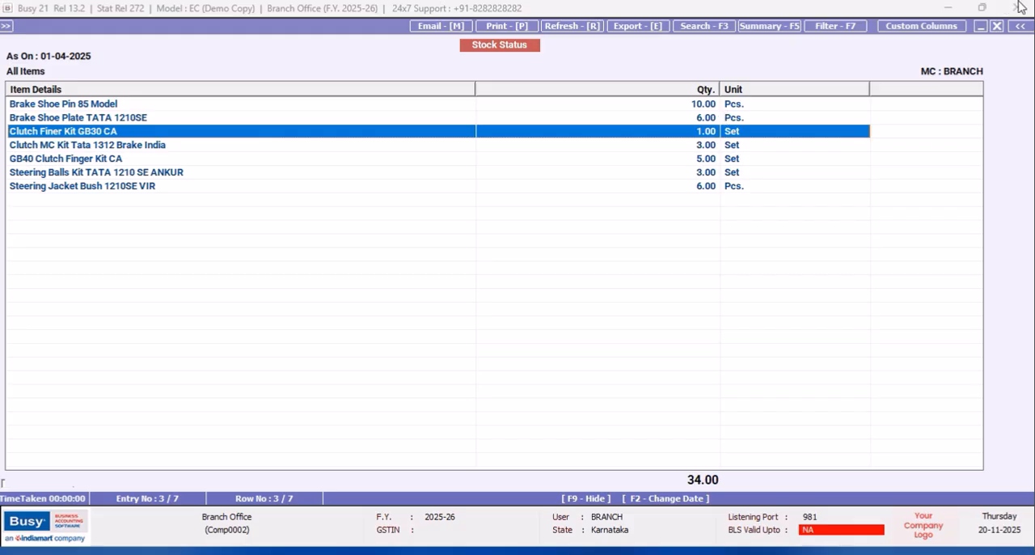
{"action": "key", "text": "Return"}
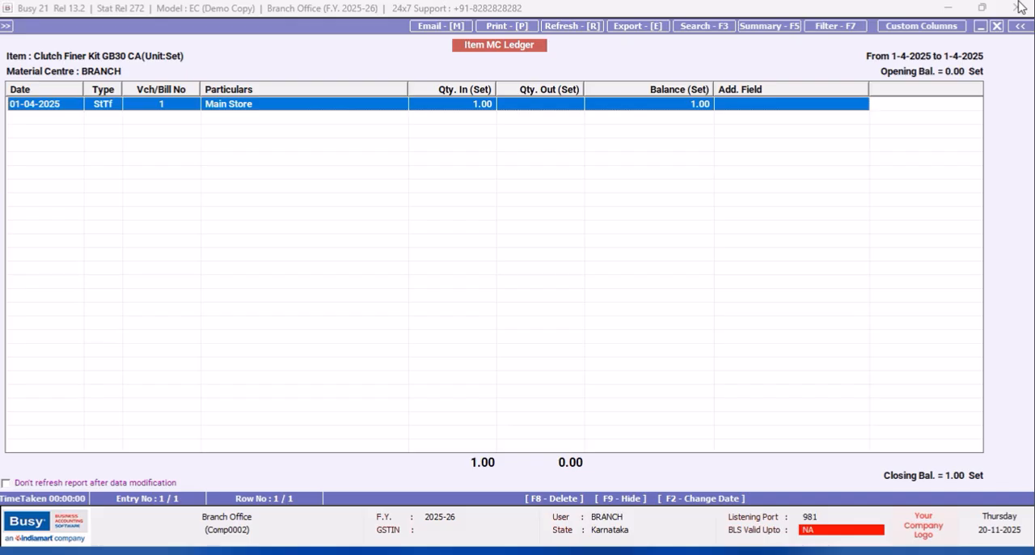
{"action": "key", "text": "Return"}
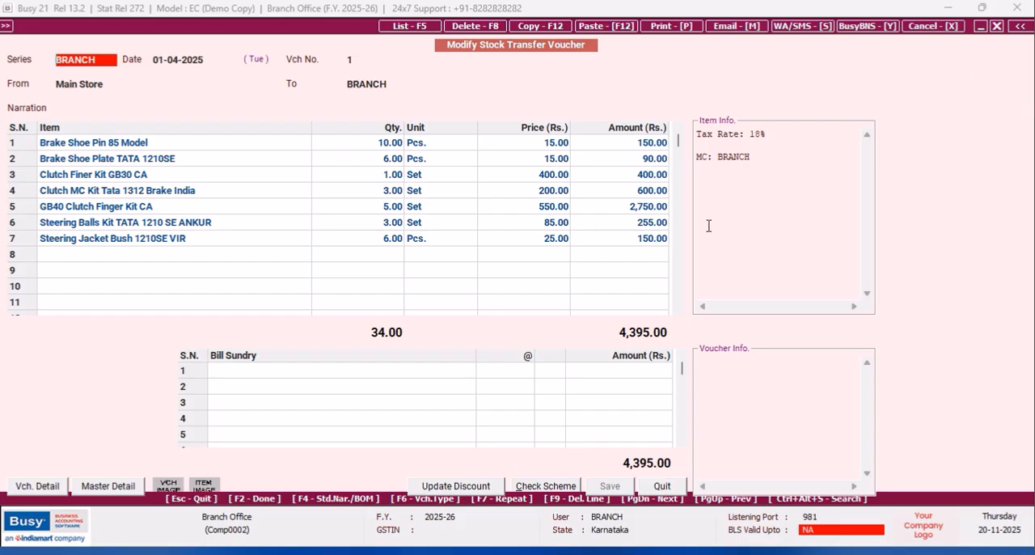
{"action": "left_click", "coordinate": [657, 487]}
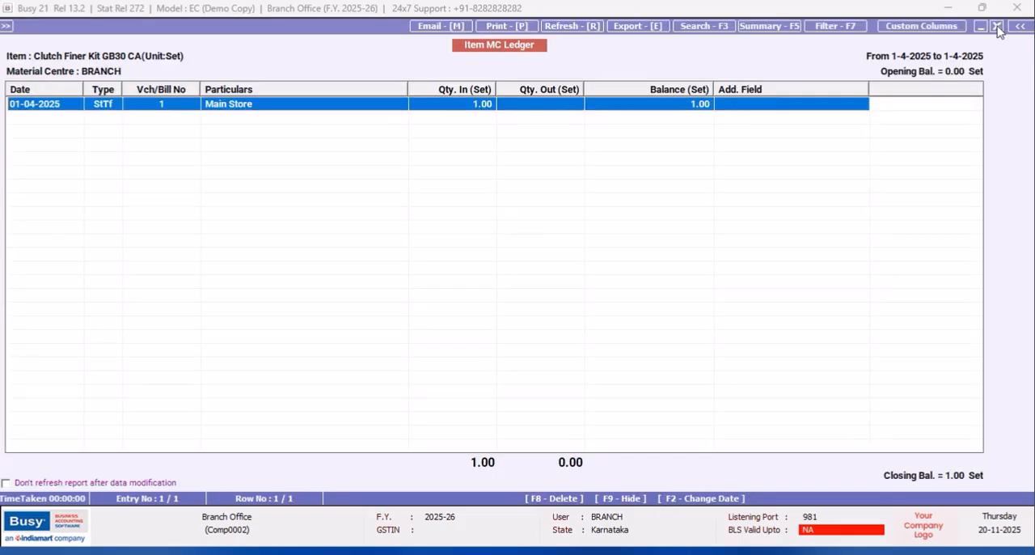
{"action": "left_click", "coordinate": [999, 27]}
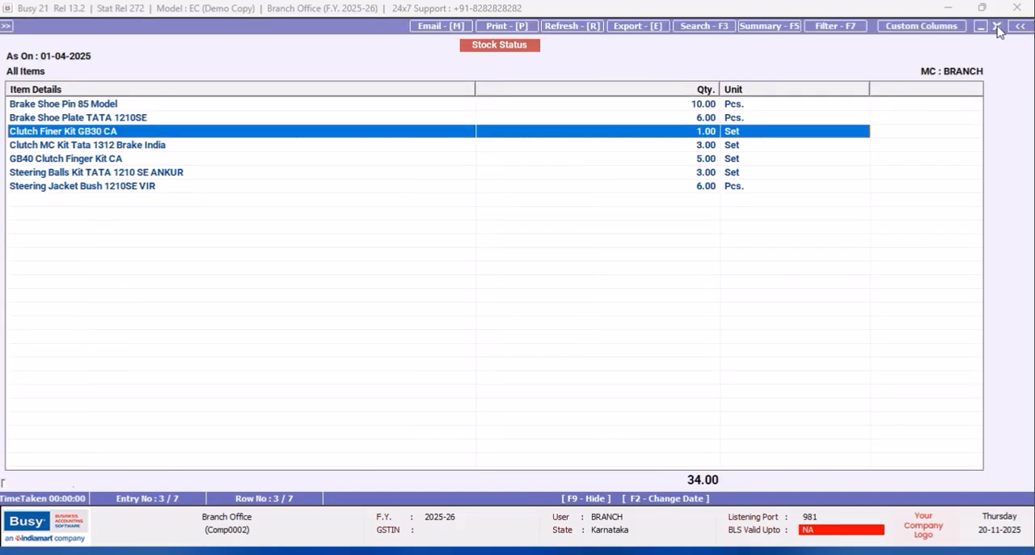
{"action": "left_click", "coordinate": [999, 27]}
{"action": "left_click", "coordinate": [997, 27]}
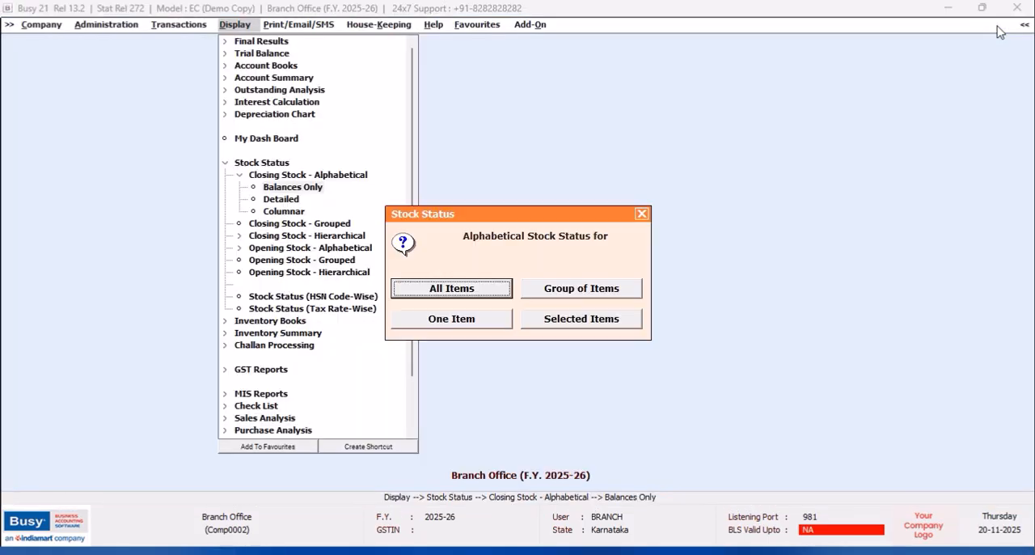
{"action": "left_click", "coordinate": [641, 214]}
{"action": "left_click", "coordinate": [642, 215]}
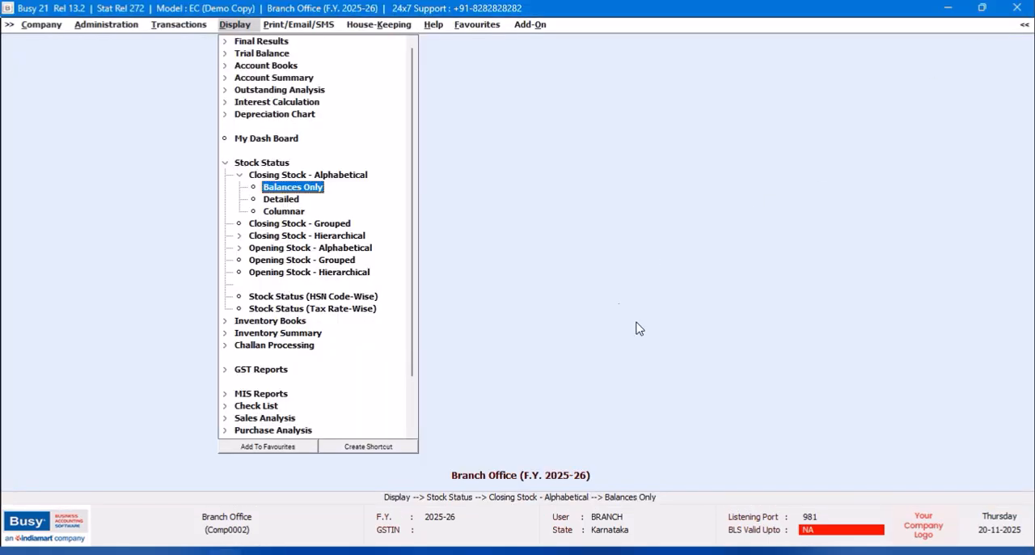
- Start a new sales voucher dated 01-04-2025 in series BRANCH with type Direct and sale type Local-MultiRate
{"action": "left_click", "coordinate": [177, 26]}
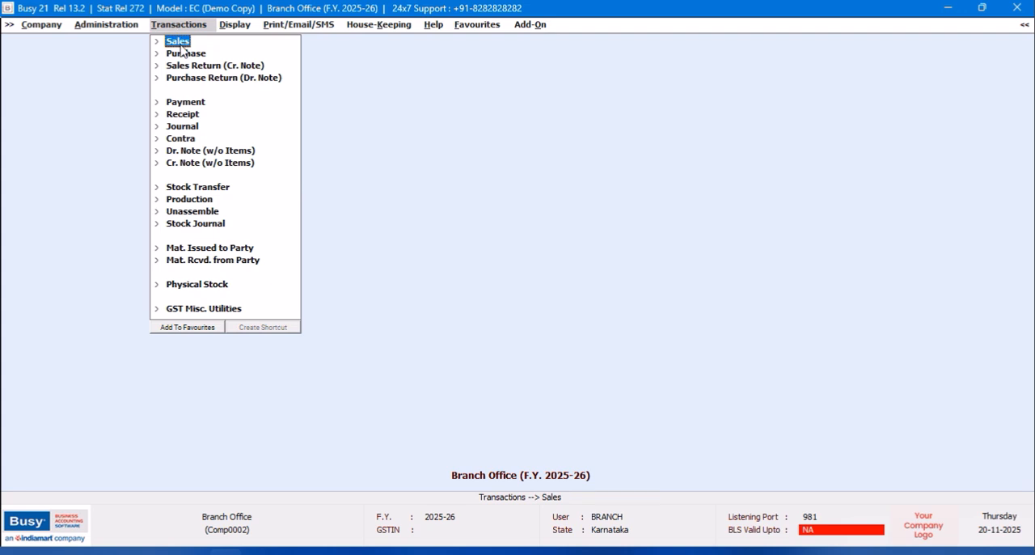
{"action": "left_click", "coordinate": [181, 47]}
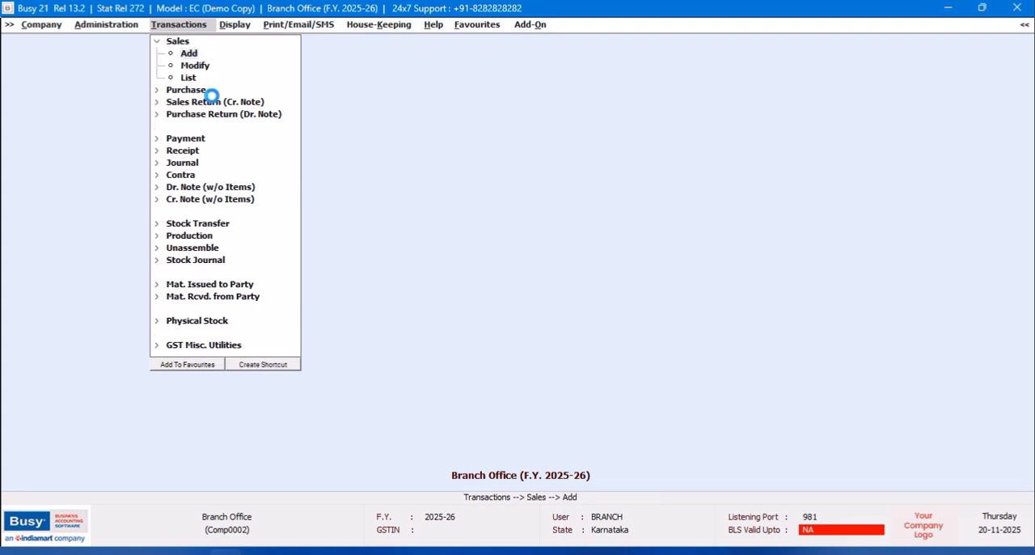
{"action": "key", "text": "Return"}
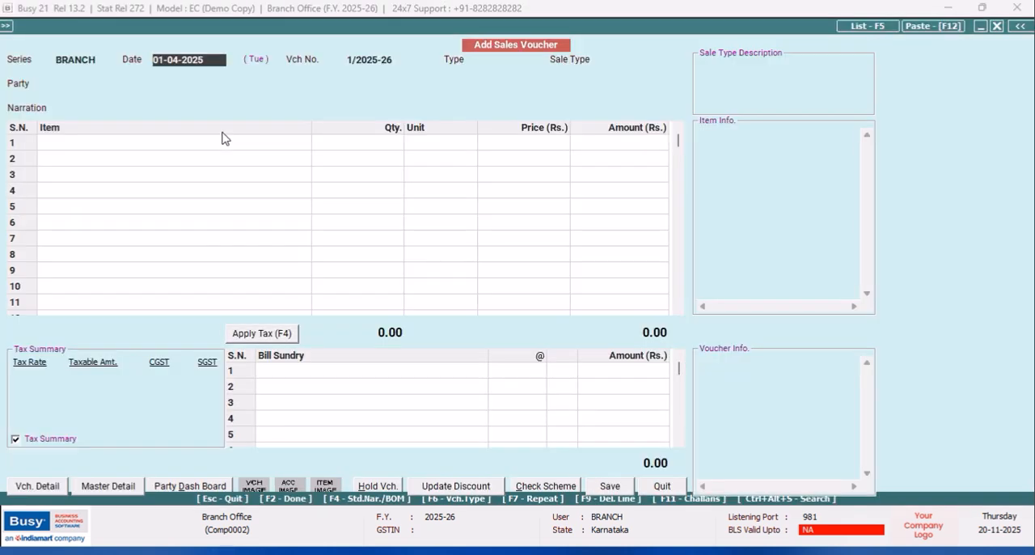
{"action": "key", "text": "Return"}
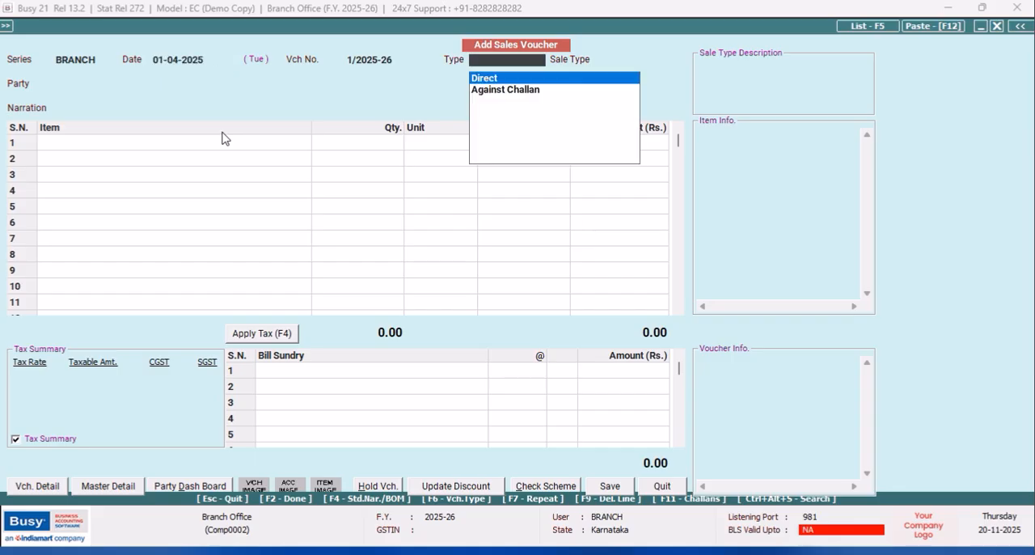
{"action": "key", "text": "Return"}
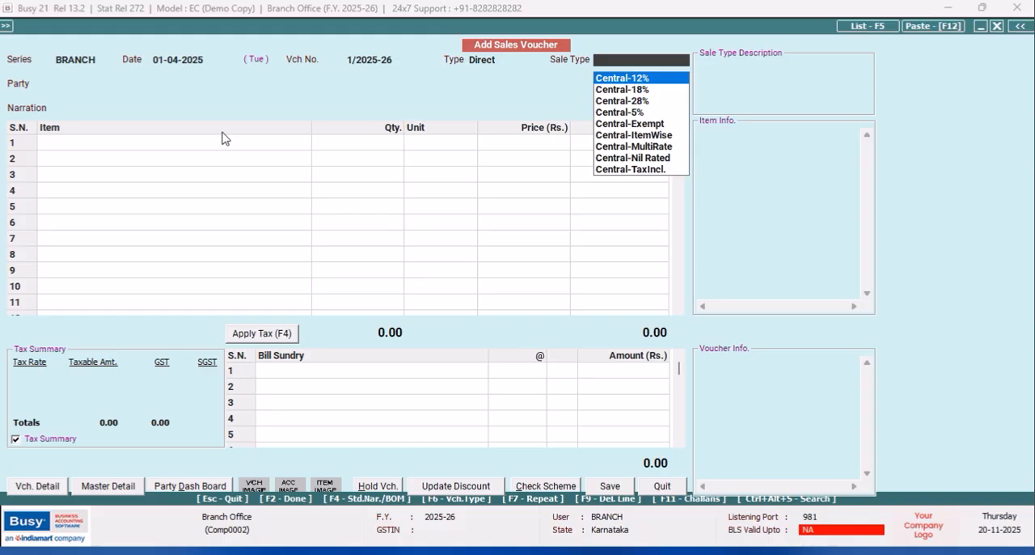
{"action": "type", "text": "mul"}
{"action": "key", "text": "Down"}
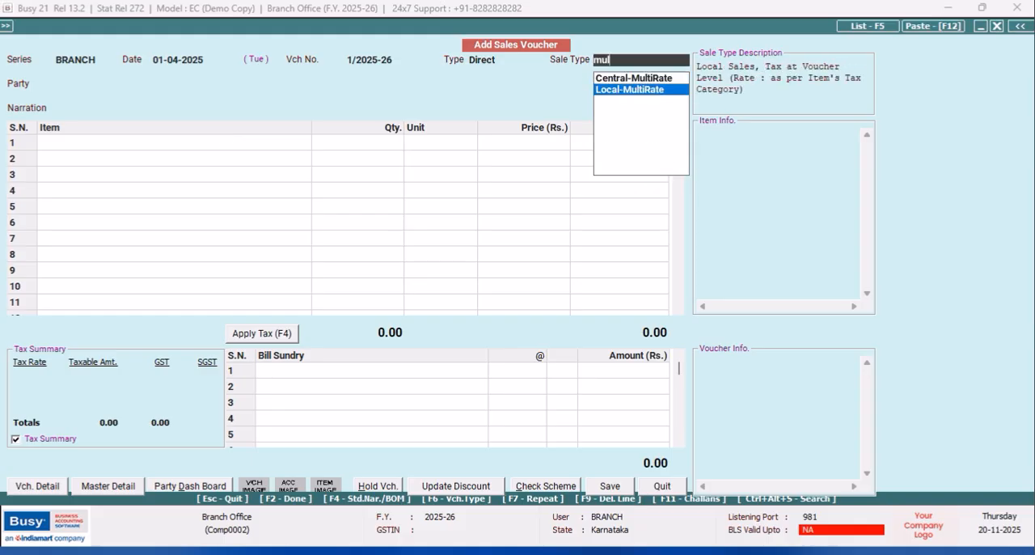
{"action": "key", "text": "Return"}
- Try to create a new party account from within the sales voucher, and quit the voucher without saving
{"action": "key", "text": "F3"}
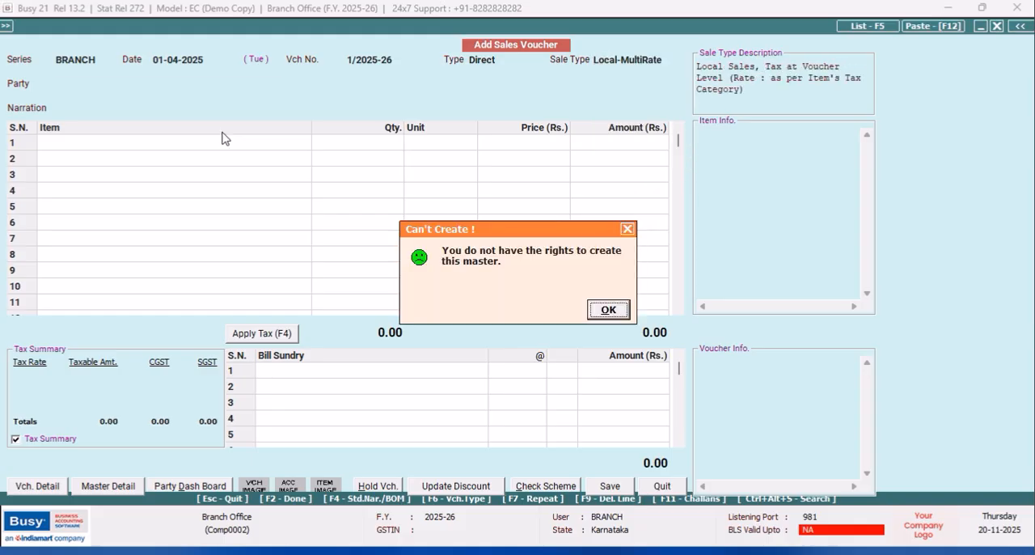
{"action": "left_click", "coordinate": [629, 230]}
{"action": "left_click", "coordinate": [668, 486]}
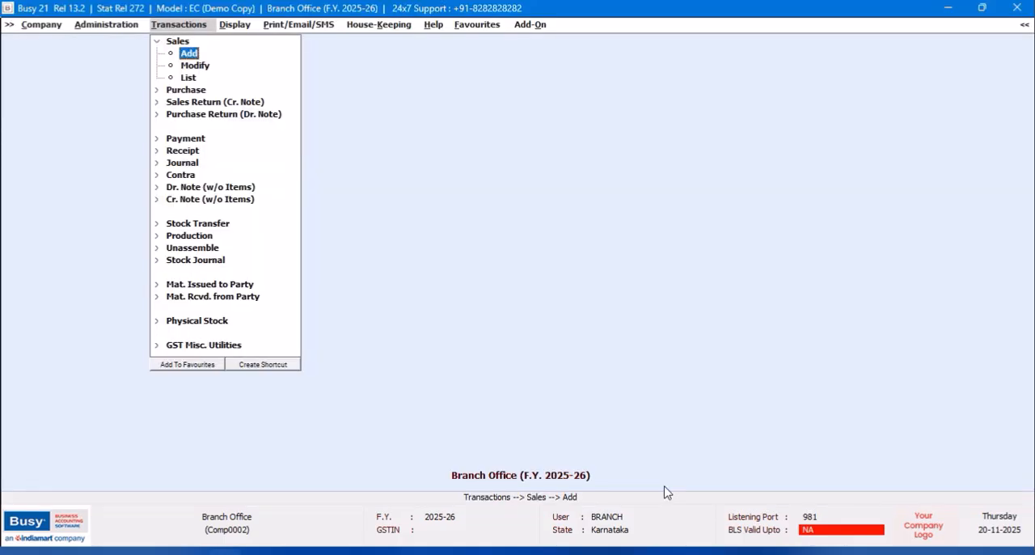
- Close the Branch Office company and quit the HO data exchange screen, leaving company creation without entering anything
{"action": "left_click", "coordinate": [39, 29]}
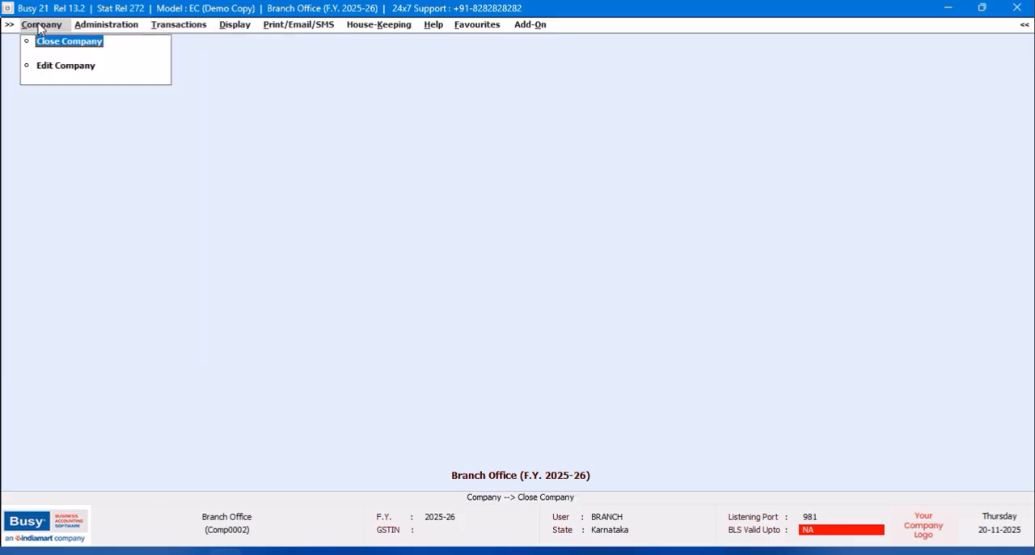
{"action": "left_click", "coordinate": [47, 40]}
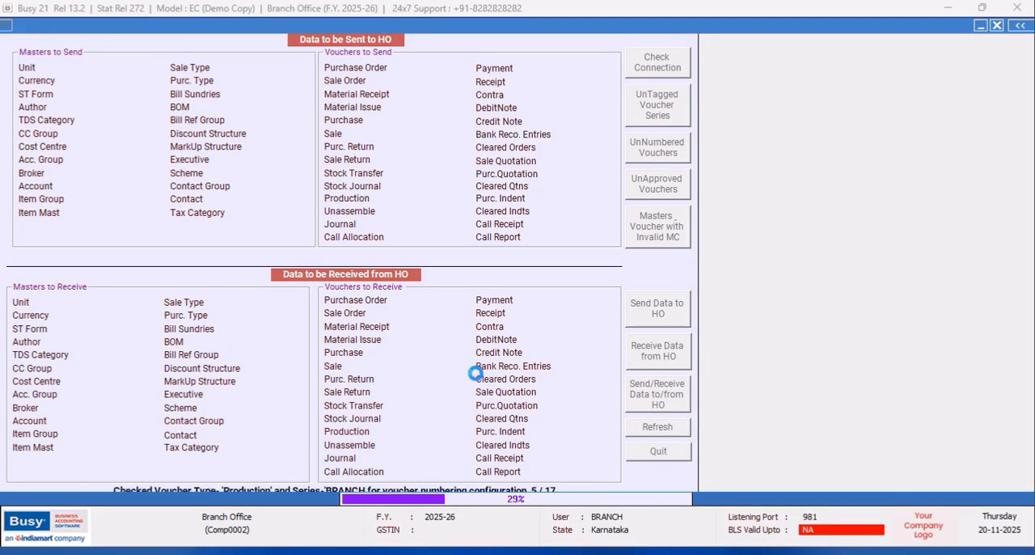
{"action": "left_click", "coordinate": [651, 453]}
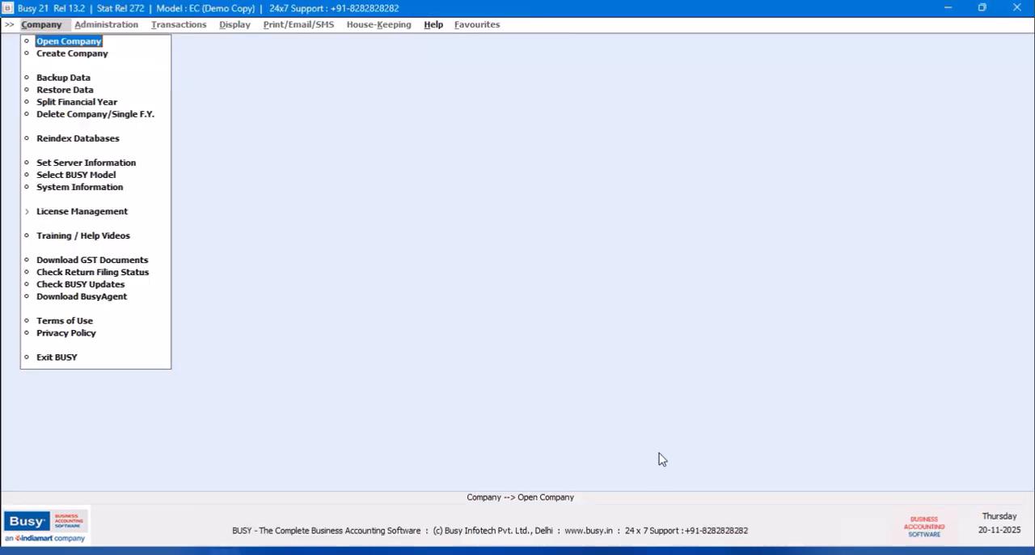
{"action": "left_click", "coordinate": [75, 54]}
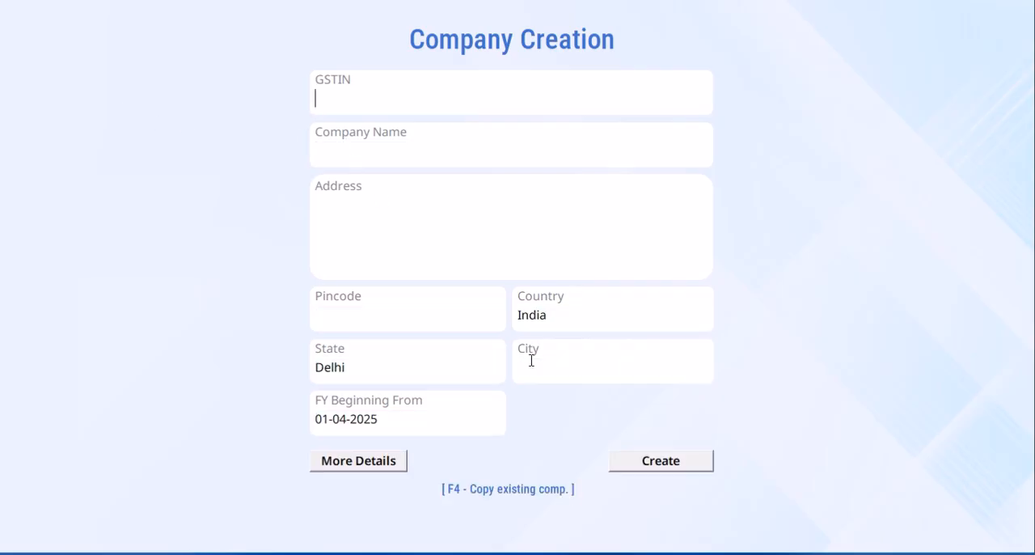
{"action": "key", "text": "Escape"}
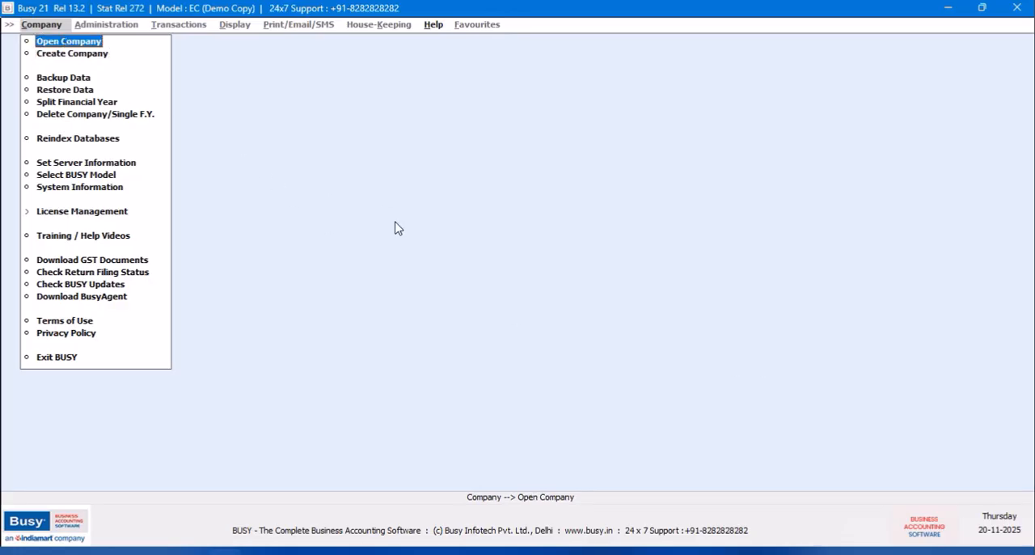
- Open the Harsha Motors company and log in by entering the user name and the account password
{"action": "key", "text": "Return"}
{"action": "left_click", "coordinate": [298, 149]}
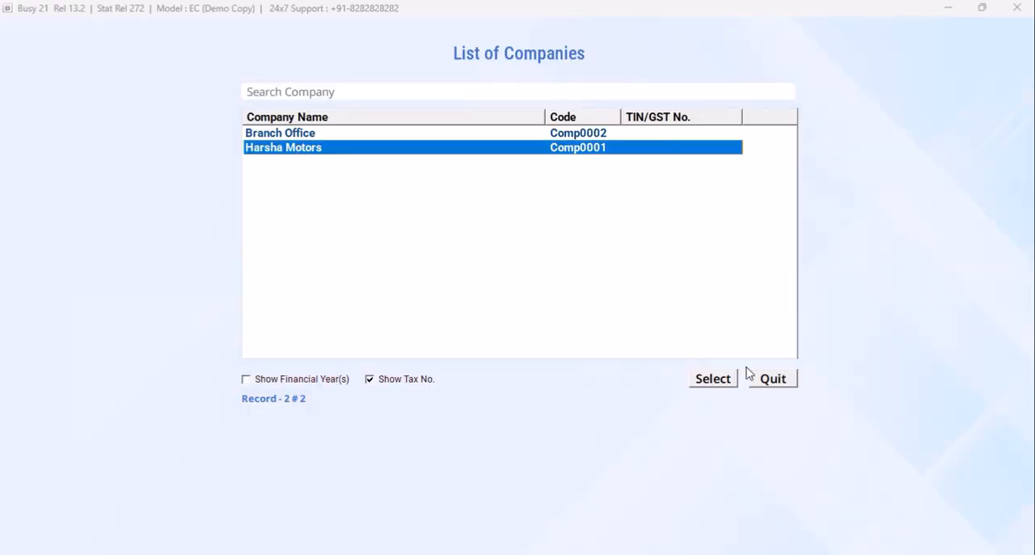
{"action": "left_click", "coordinate": [715, 380]}
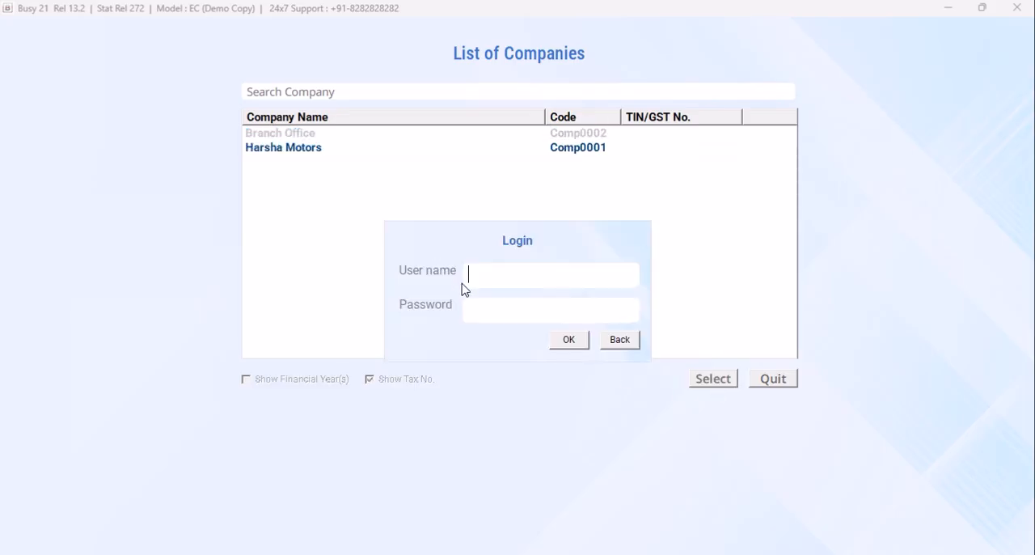
{"action": "type", "text": "busy"}
{"action": "key", "text": "Return"}
{"action": "type", "text": "b"}
{"action": "left_click", "coordinate": [574, 344]}
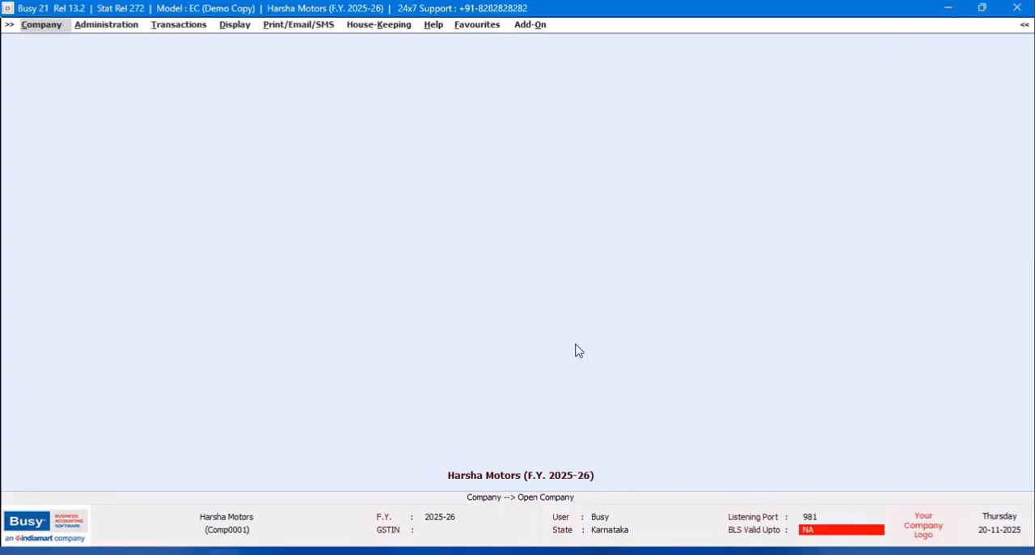
- Start a new account master with the customer's full name and assign it to the Sundry Debtors group
{"action": "left_click", "coordinate": [106, 24]}
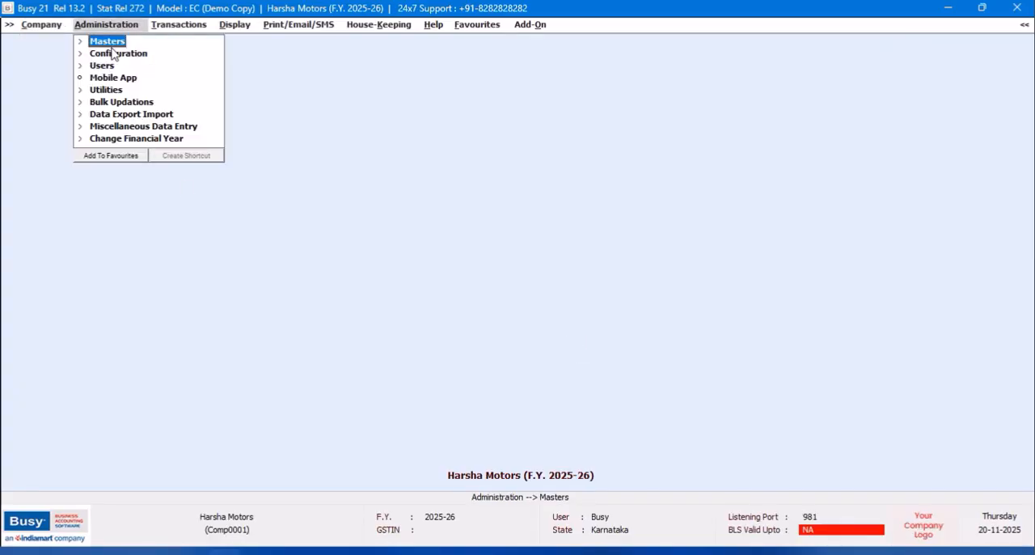
{"action": "left_click", "coordinate": [107, 41]}
{"action": "left_click", "coordinate": [121, 53]}
{"action": "left_click", "coordinate": [126, 65]}
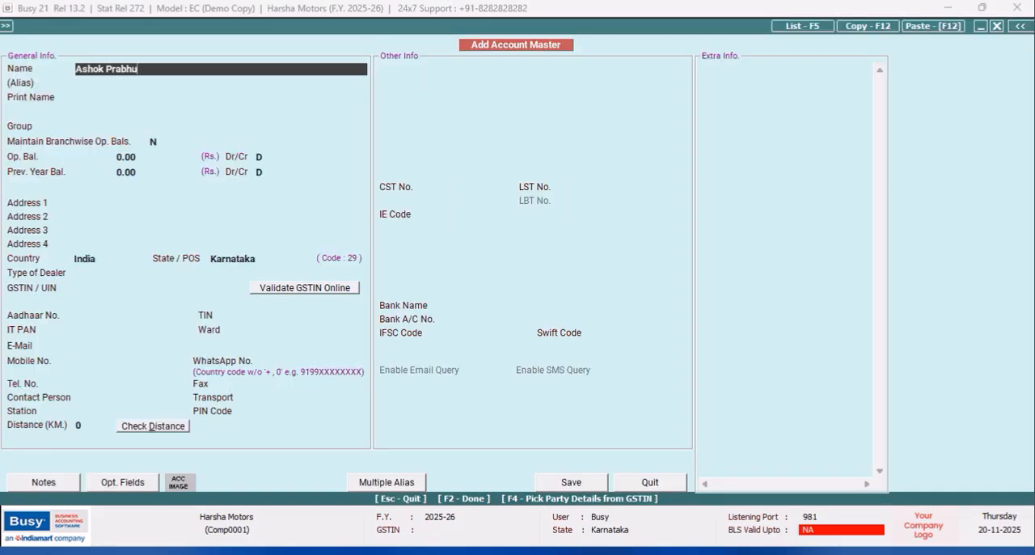
{"action": "key", "text": "Return"}
{"action": "key", "text": "Return"}
{"action": "type", "text": "sun"}
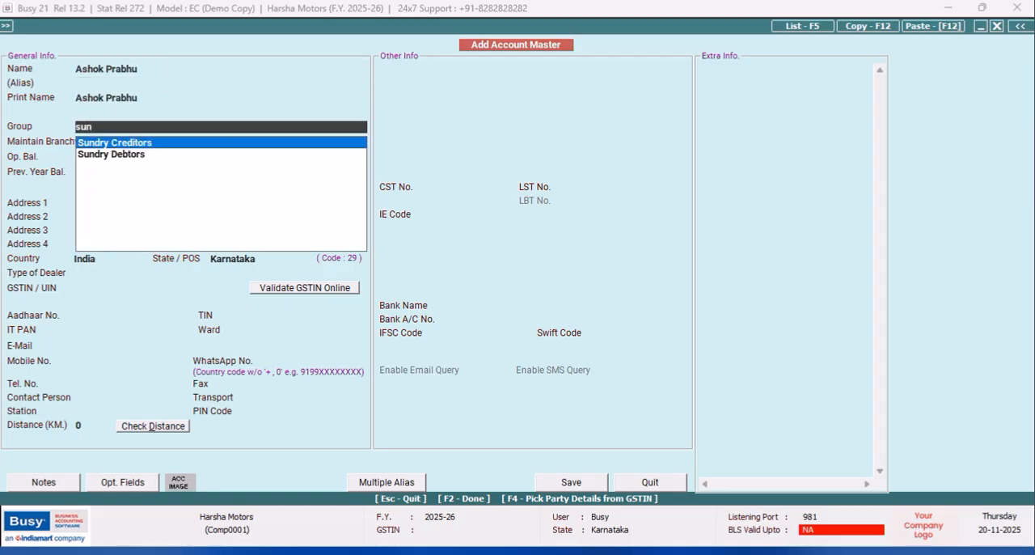
{"action": "key", "text": "Down"}
{"action": "key", "text": "Return"}
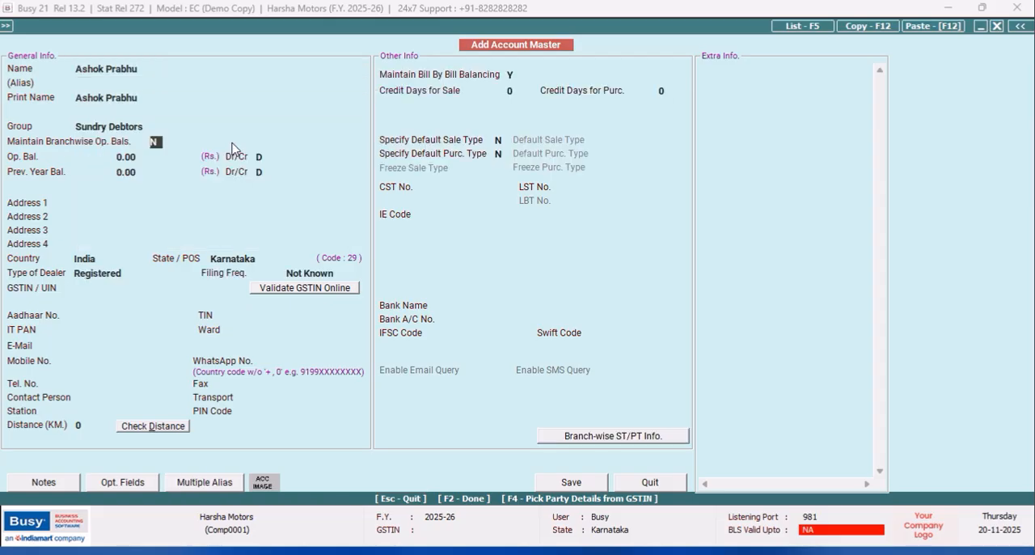
- Fill in the first three address lines of the new customer account with the customer's address
{"action": "left_click", "coordinate": [125, 206]}
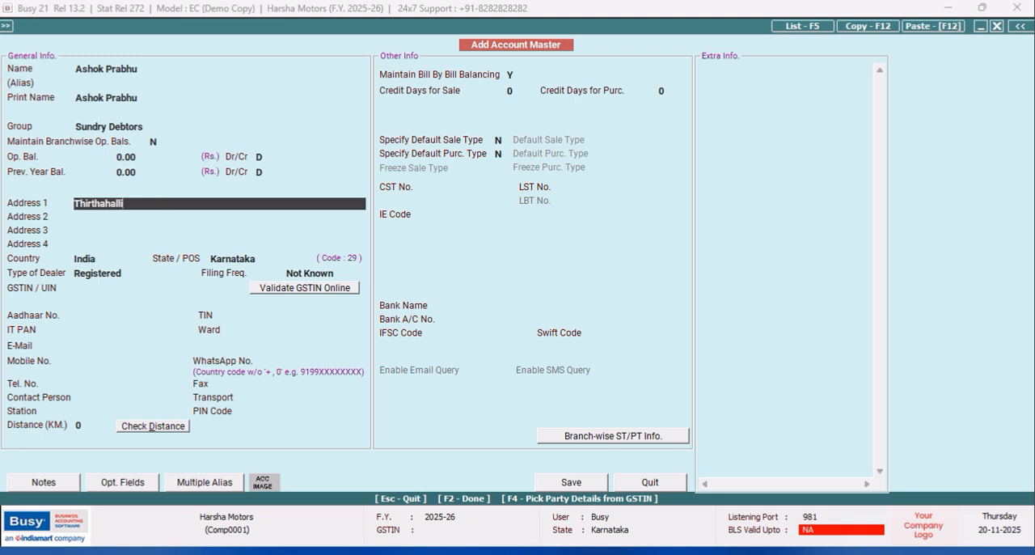
{"action": "key", "text": "Return"}
{"action": "type", "text": "Shimogga District"}
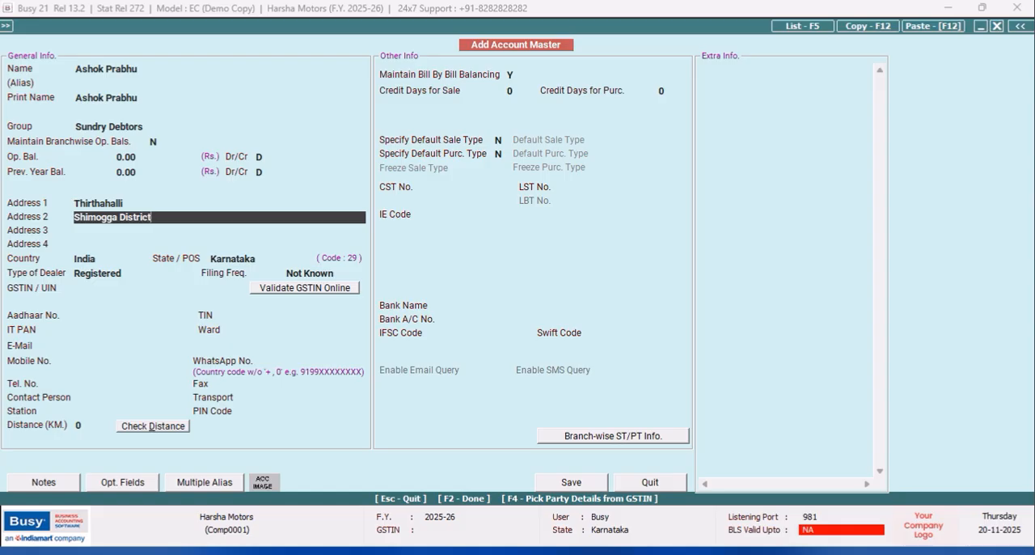
{"action": "key", "text": "Return"}
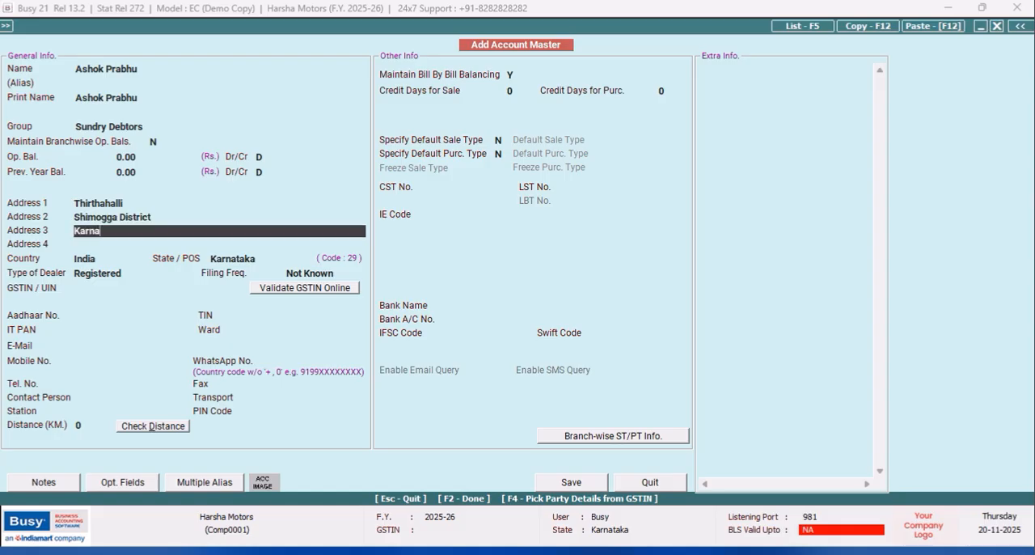
{"action": "key", "text": "Return"}
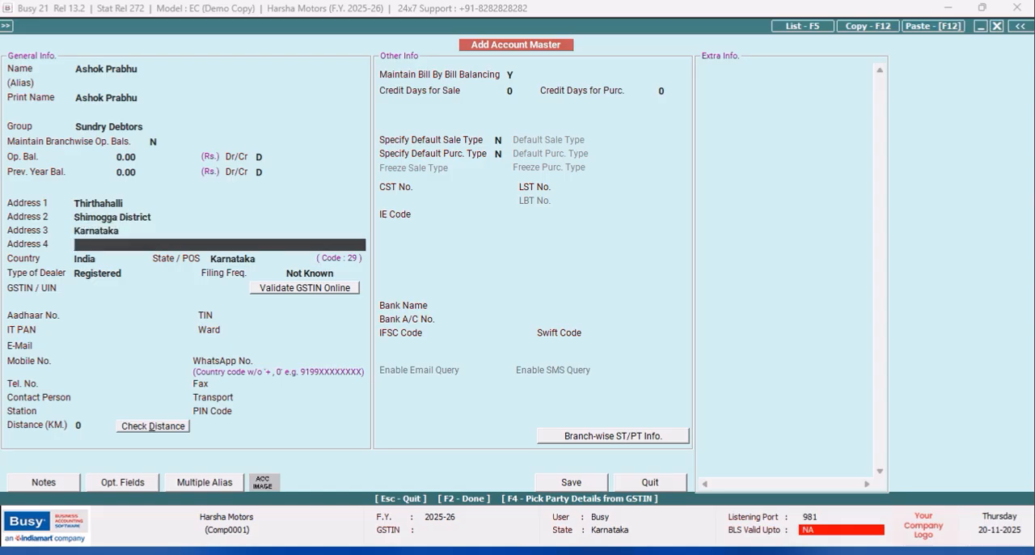
- Save the customer account, tagging it to BRANCH with default sale and purchase types set to N, and quit account entry
{"action": "left_click", "coordinate": [573, 483]}
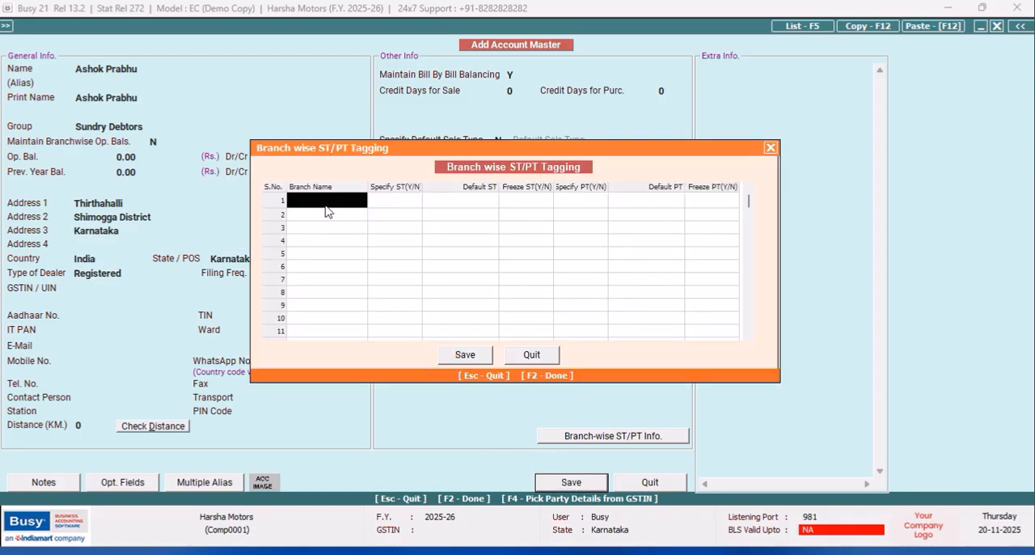
{"action": "left_click", "coordinate": [326, 203]}
{"action": "left_click", "coordinate": [327, 220]}
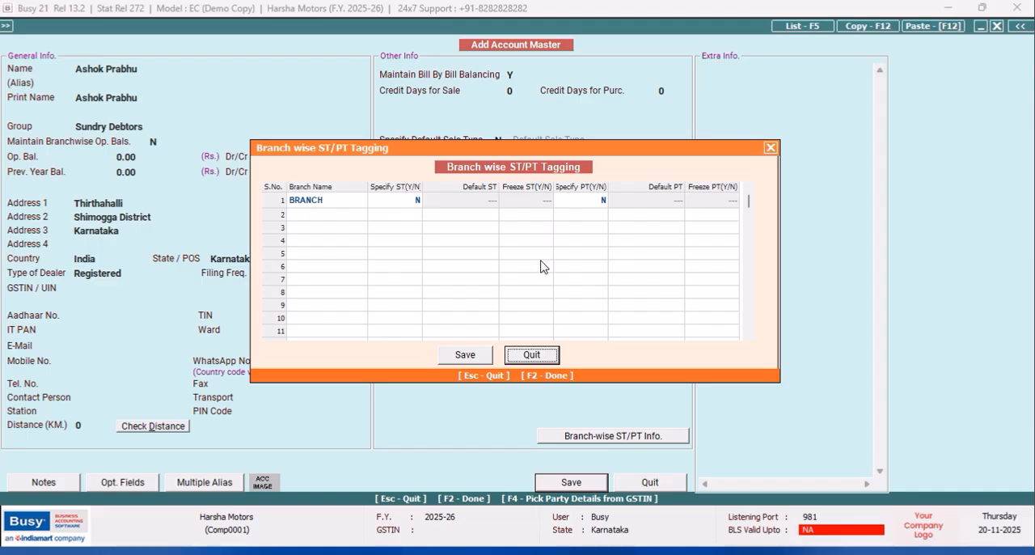
{"action": "left_click", "coordinate": [462, 355]}
{"action": "left_click", "coordinate": [558, 313]}
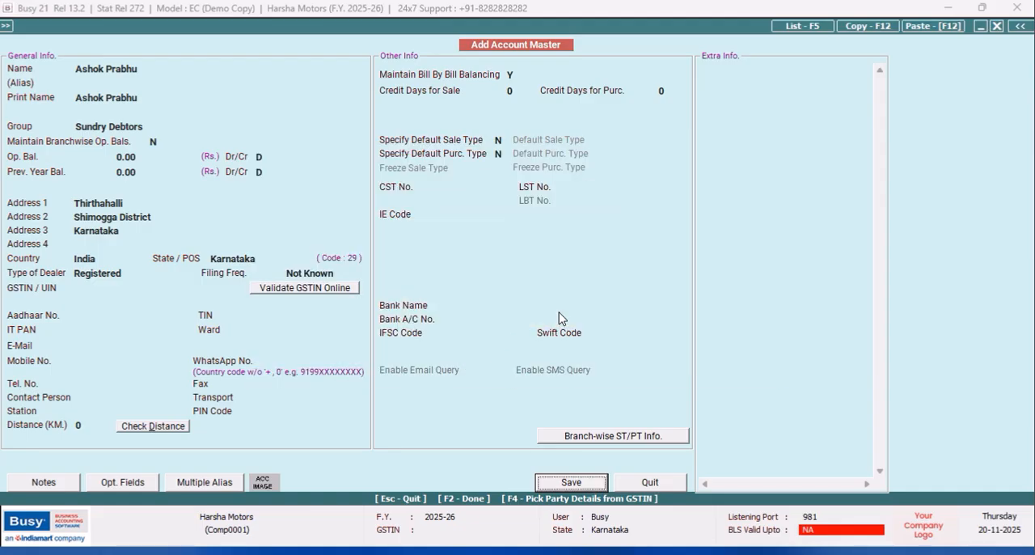
{"action": "left_click", "coordinate": [650, 484]}
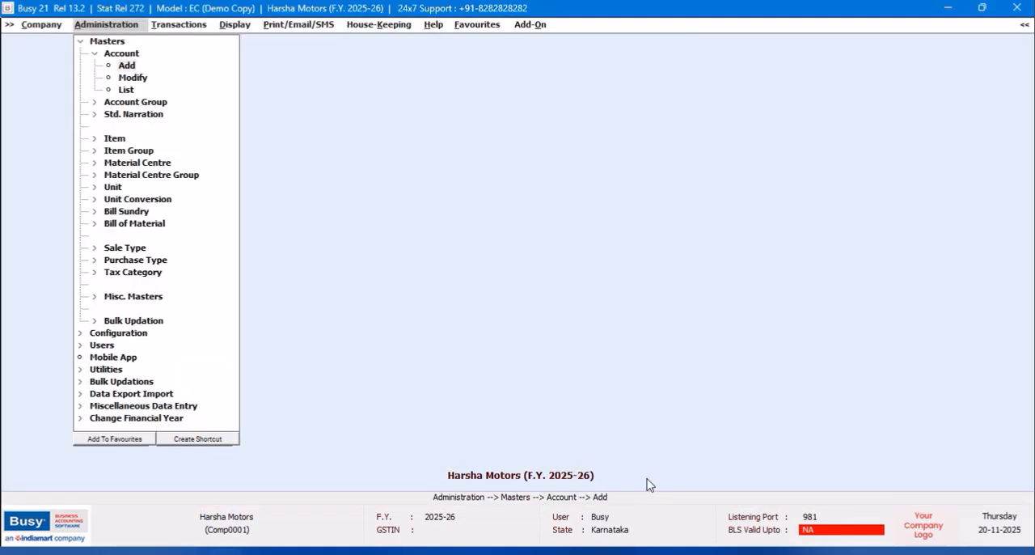
- Send all Account masters and the Account Group masters in bulk to the BRANCH office, confirming the synchronization
{"action": "left_click", "coordinate": [81, 40]}
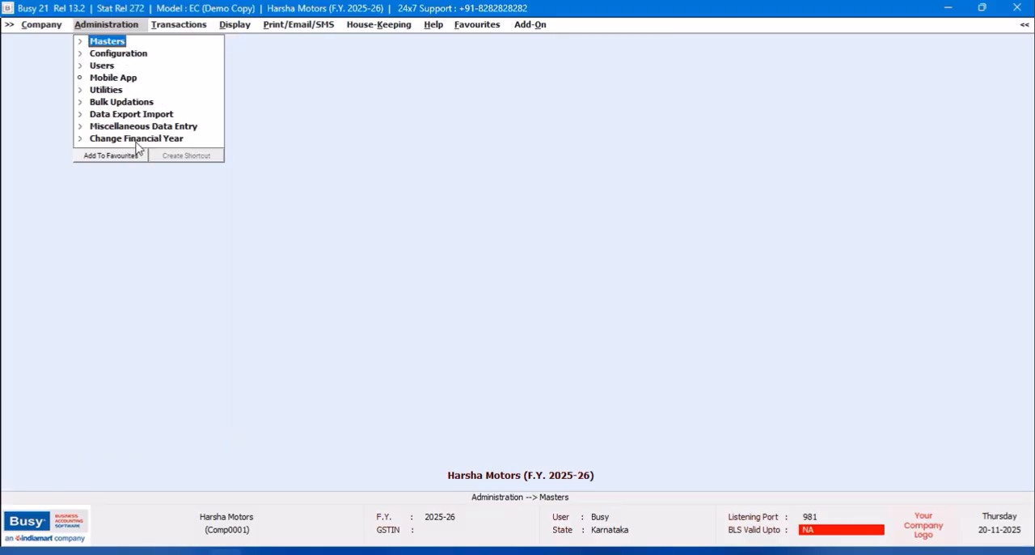
{"action": "left_click", "coordinate": [137, 114]}
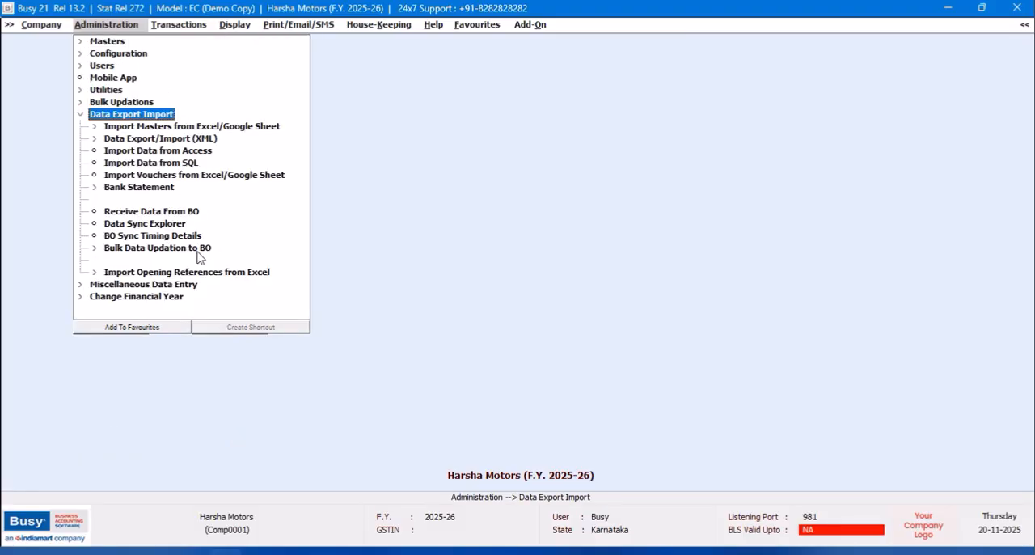
{"action": "left_click", "coordinate": [191, 249]}
{"action": "left_click", "coordinate": [134, 262]}
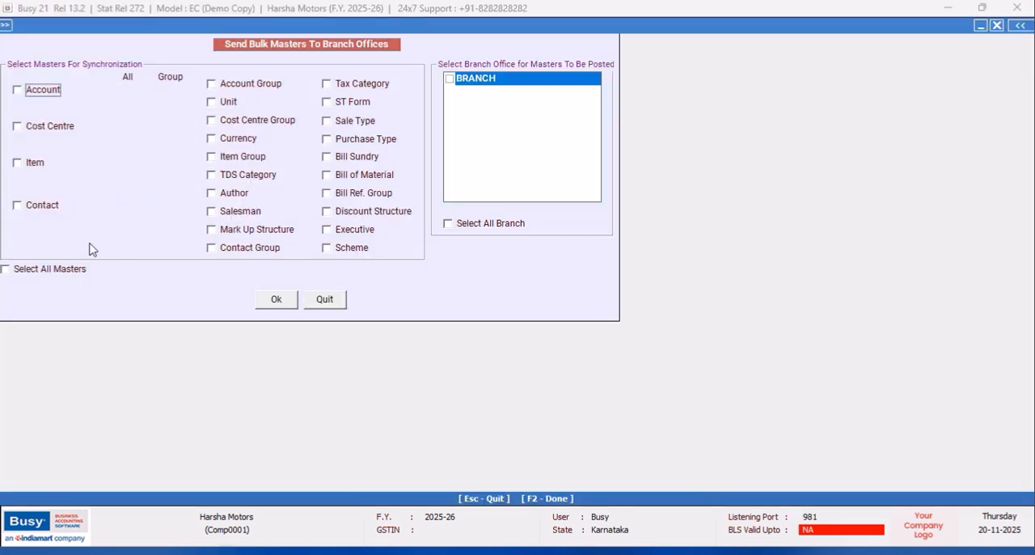
{"action": "left_click", "coordinate": [17, 90]}
{"action": "left_click", "coordinate": [211, 85]}
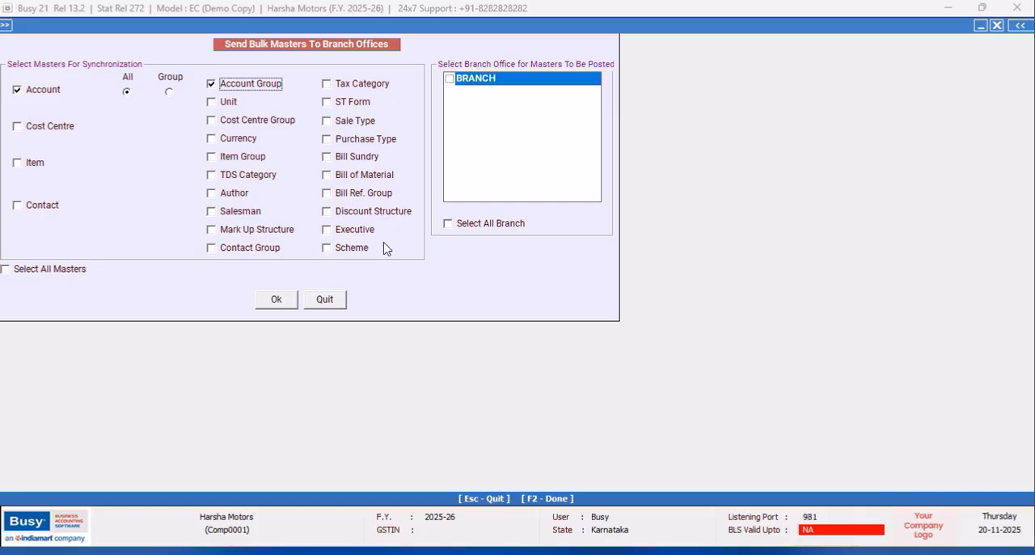
{"action": "left_click", "coordinate": [449, 79]}
{"action": "left_click", "coordinate": [275, 301]}
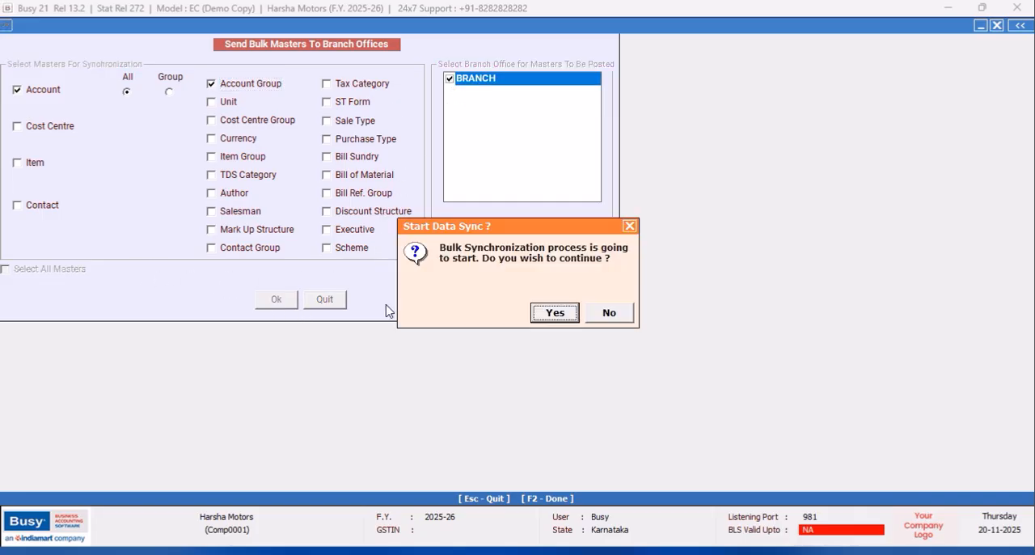
{"action": "left_click", "coordinate": [540, 314]}
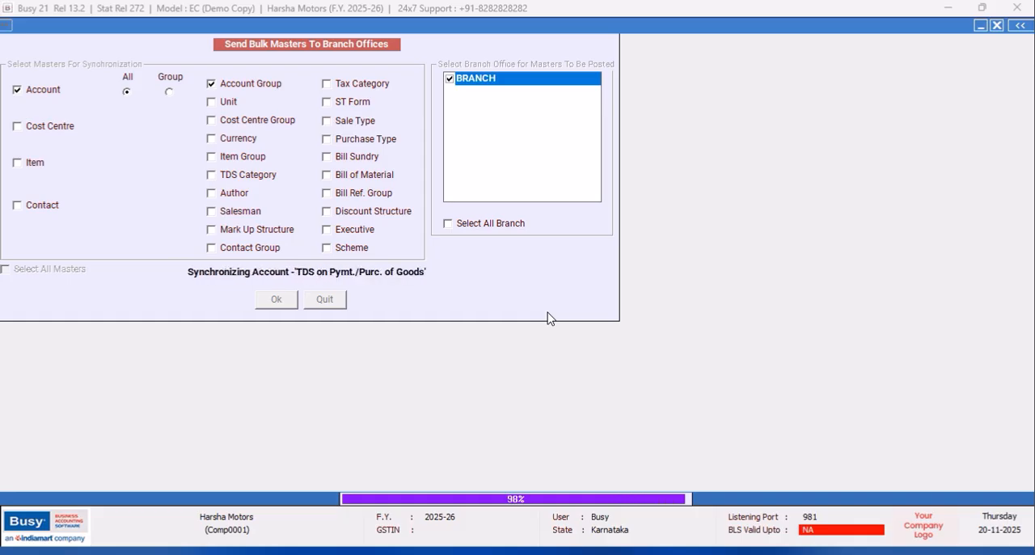
{"action": "left_click", "coordinate": [628, 229]}
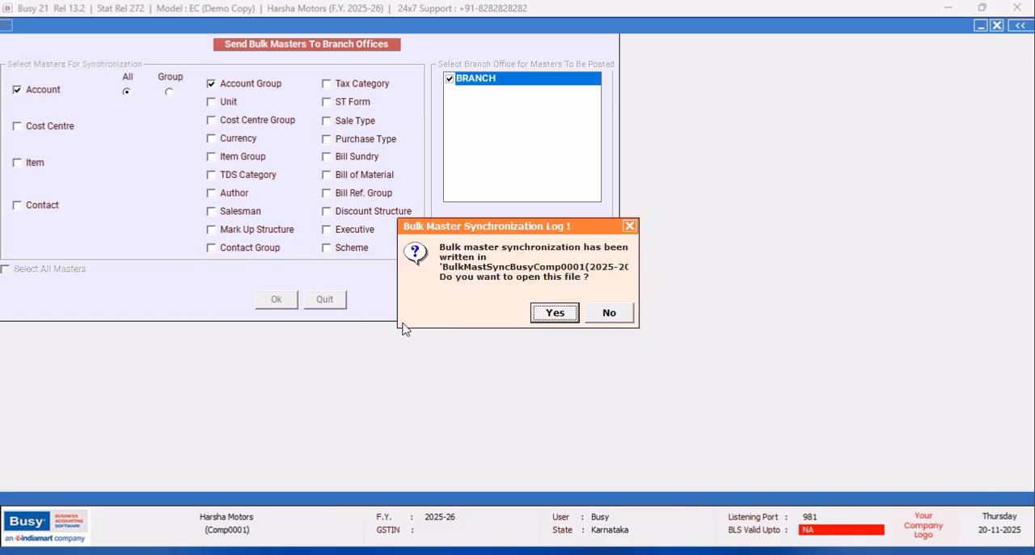
- Leave the bulk master update without opening its log and close the Harsha Motors company
{"action": "left_click", "coordinate": [610, 315]}
{"action": "left_click", "coordinate": [343, 305]}
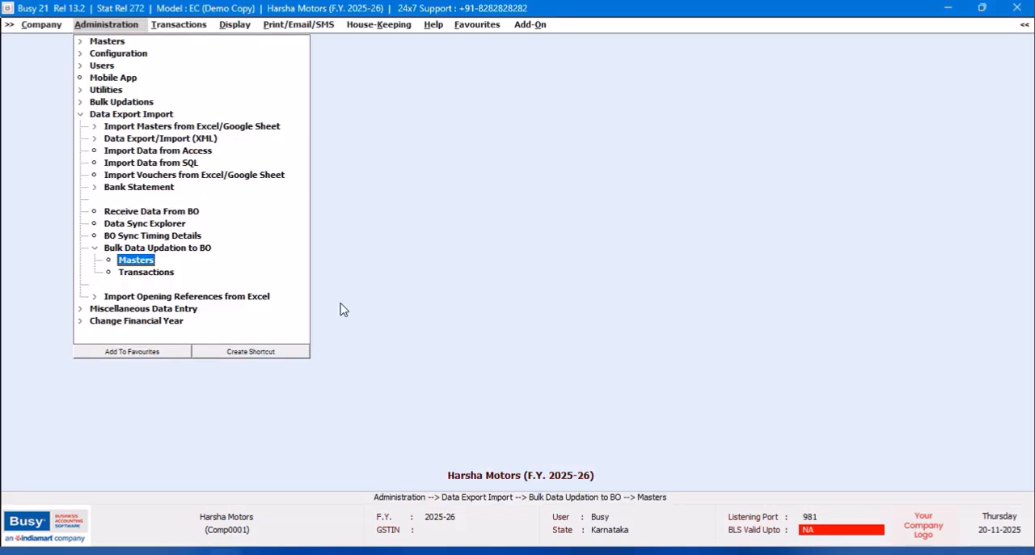
{"action": "left_click", "coordinate": [33, 27]}
{"action": "left_click", "coordinate": [38, 41]}
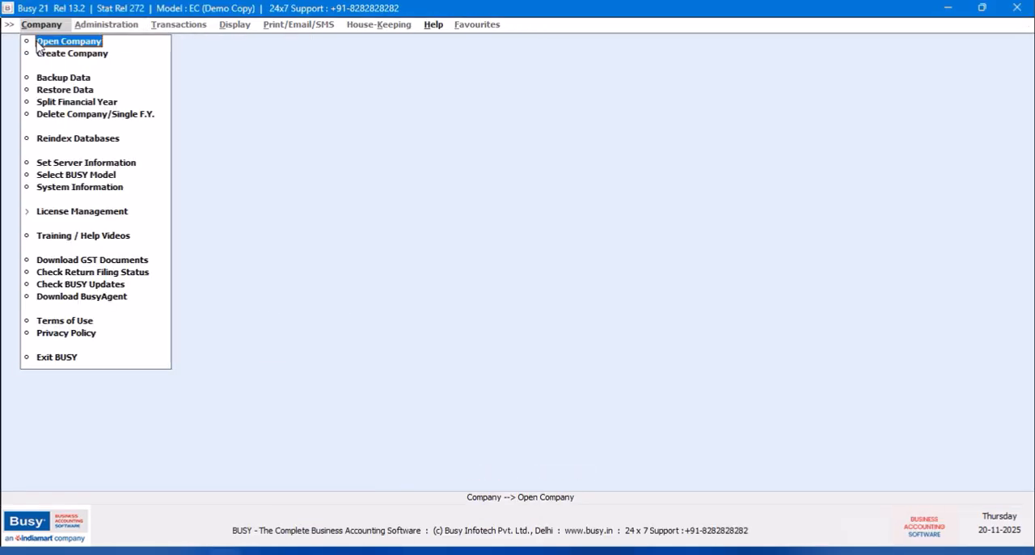
- Open the Branch Office company and log in with the user name branch and its account password
{"action": "left_click", "coordinate": [38, 42]}
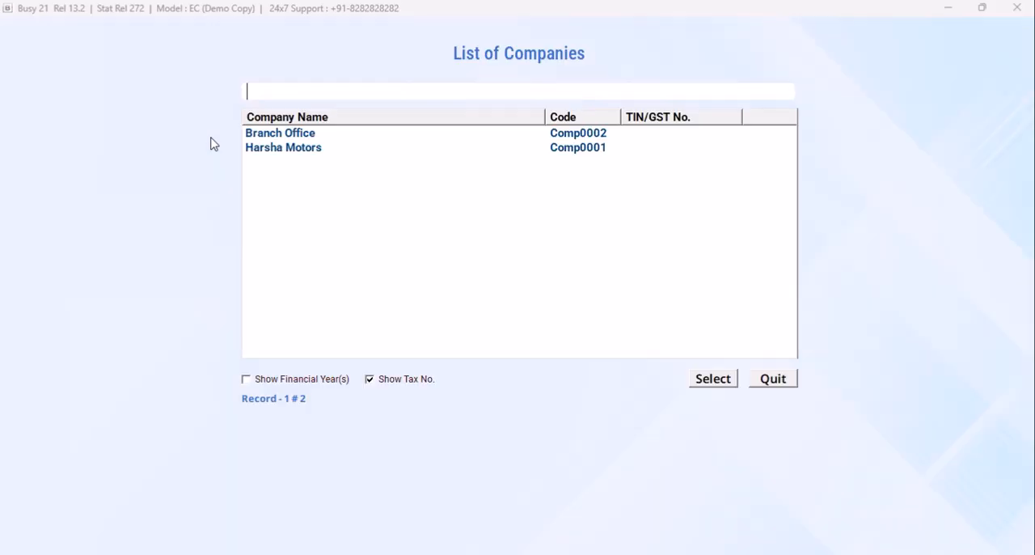
{"action": "left_click", "coordinate": [720, 380]}
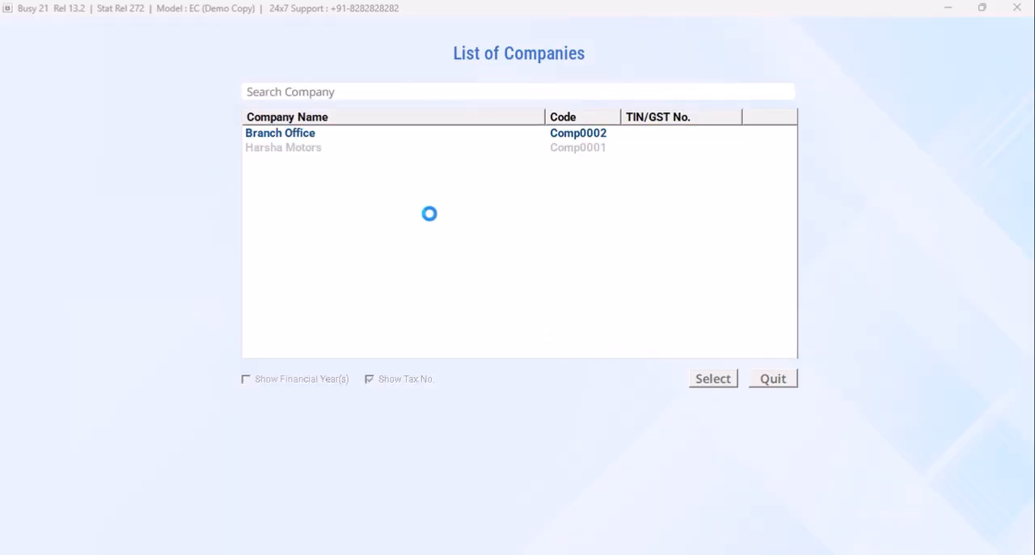
{"action": "type", "text": "branch"}
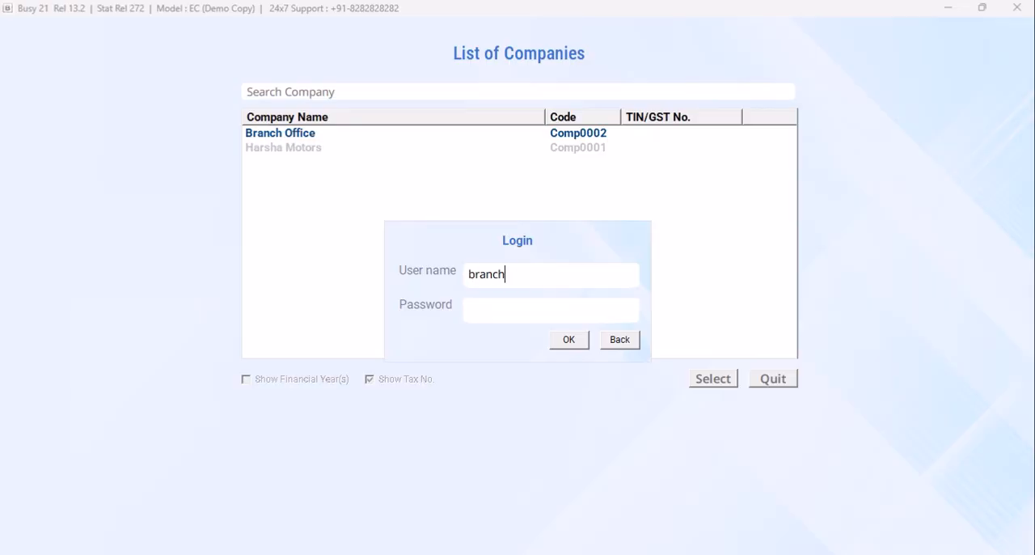
{"action": "key", "text": "Return"}
{"action": "type", "text": "*"}
{"action": "left_click", "coordinate": [569, 339]}
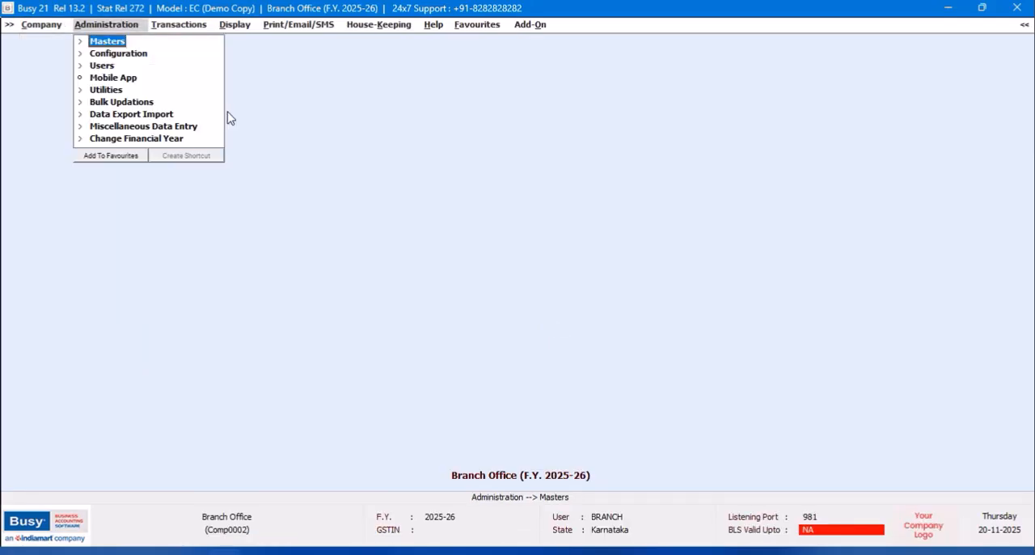
- Receive the pending masters from head office through Exchange Data with HO, confirm the synchronization and quit without opening the log
{"action": "left_click", "coordinate": [153, 118]}
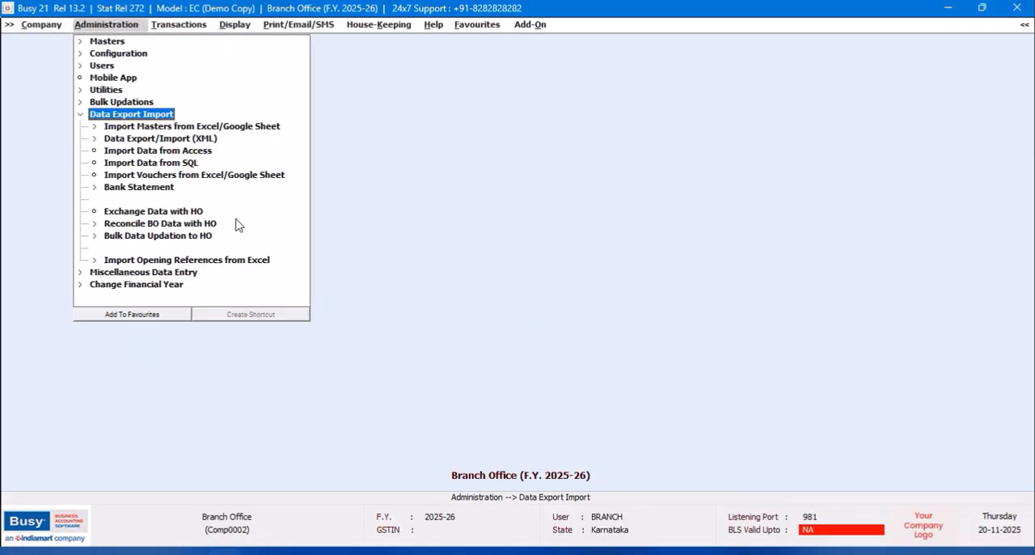
{"action": "left_click", "coordinate": [199, 212]}
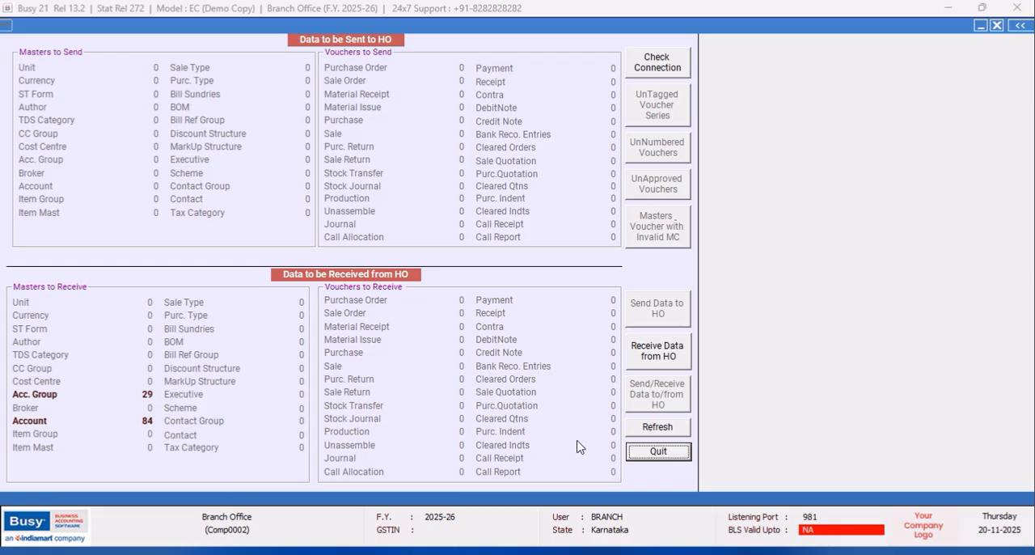
{"action": "left_click", "coordinate": [665, 363]}
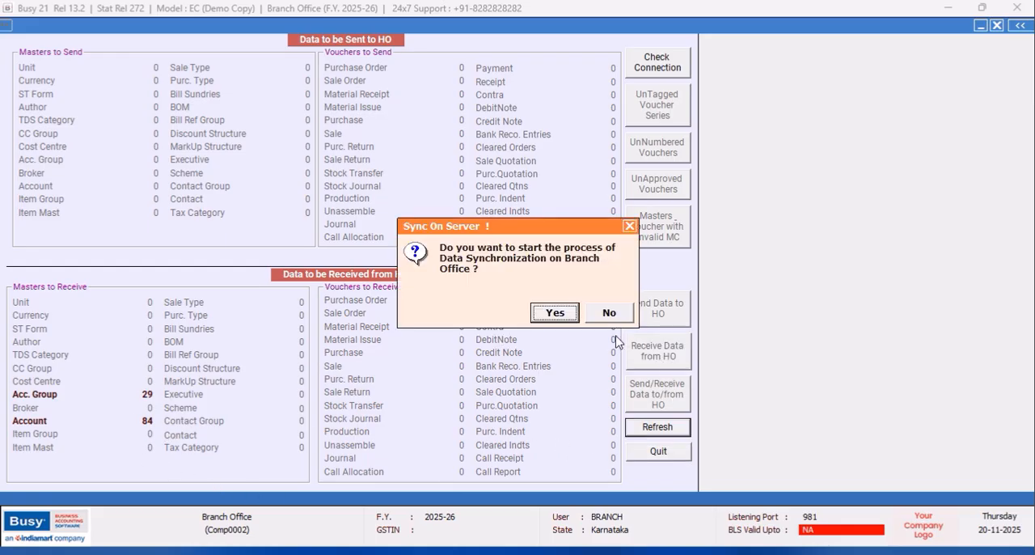
{"action": "left_click", "coordinate": [556, 317]}
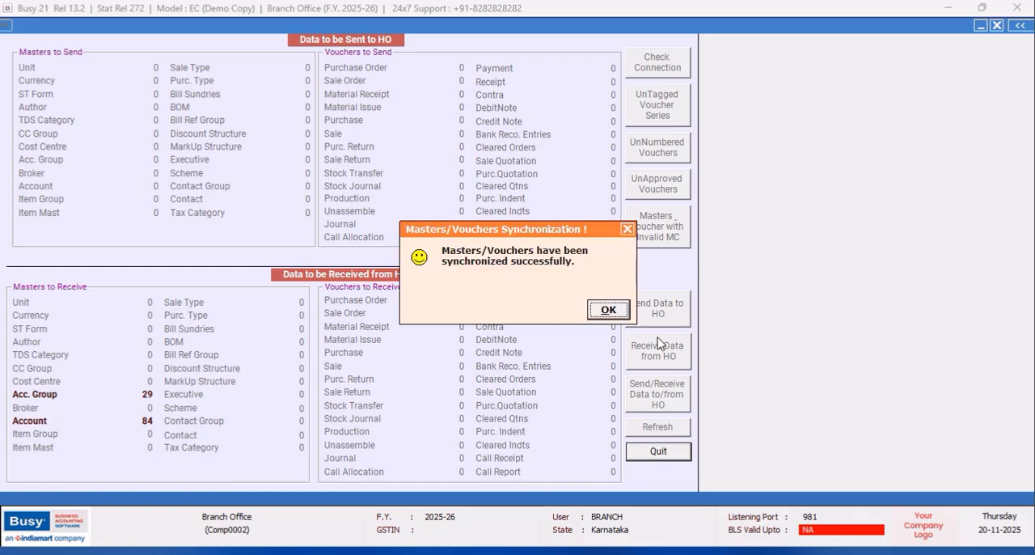
{"action": "left_click", "coordinate": [628, 230]}
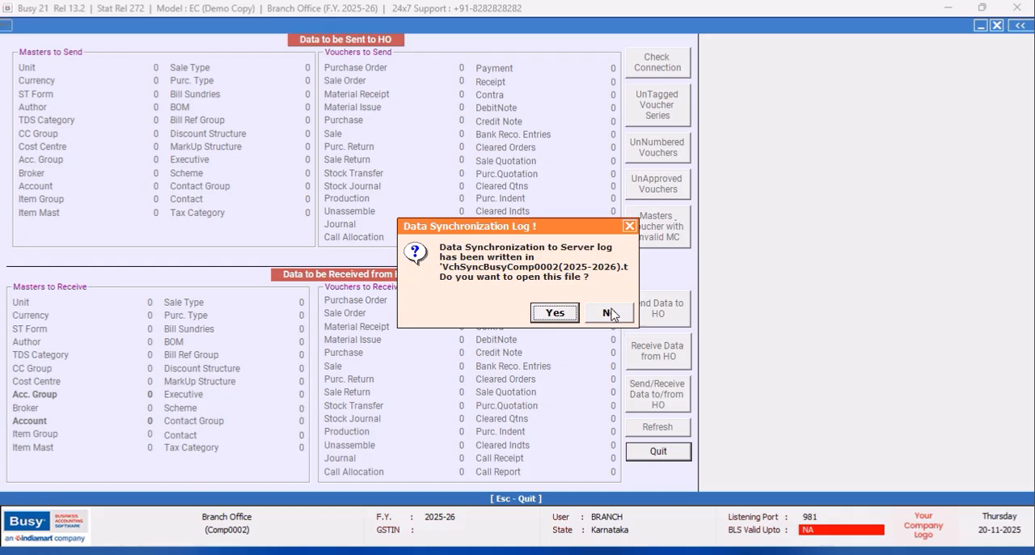
{"action": "left_click", "coordinate": [612, 315]}
{"action": "left_click", "coordinate": [653, 459]}
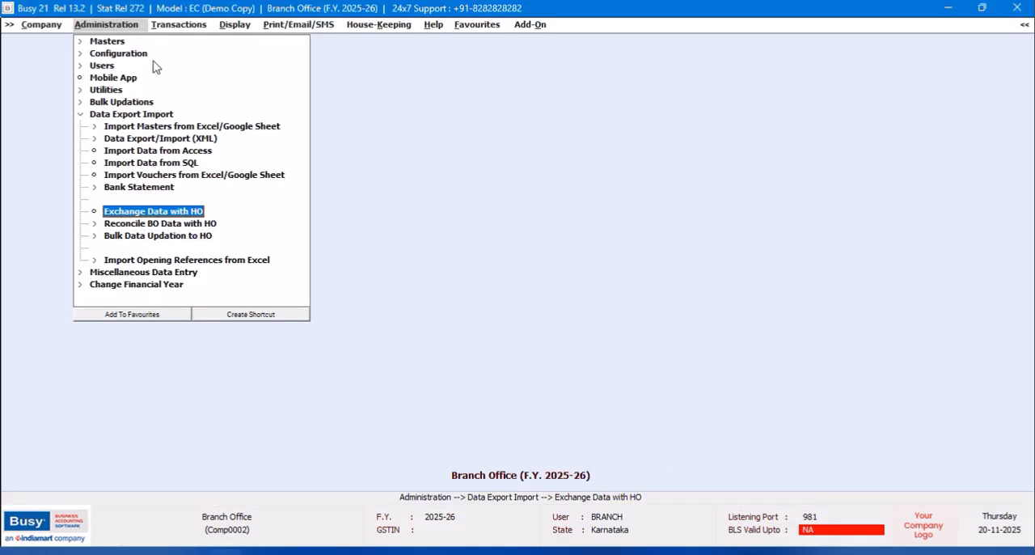
- Start a BRANCH series sales voucher dated 01-04-2025 with sale type Local-MultiRate and the new Sundry Debtors customer as party
{"action": "left_click", "coordinate": [161, 26]}
{"action": "left_click", "coordinate": [177, 42]}
{"action": "left_click", "coordinate": [189, 54]}
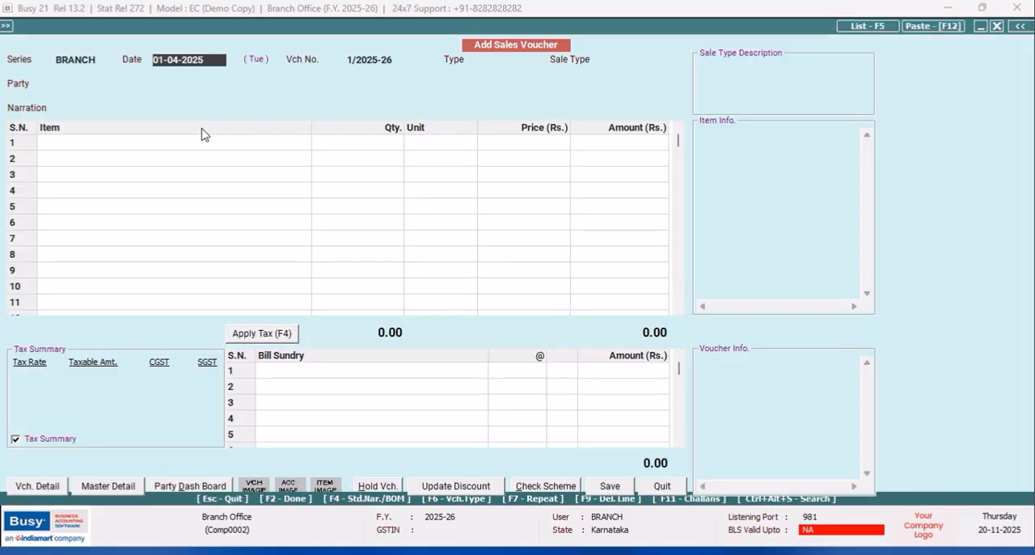
{"action": "key", "text": "Return"}
{"action": "key", "text": "Return"}
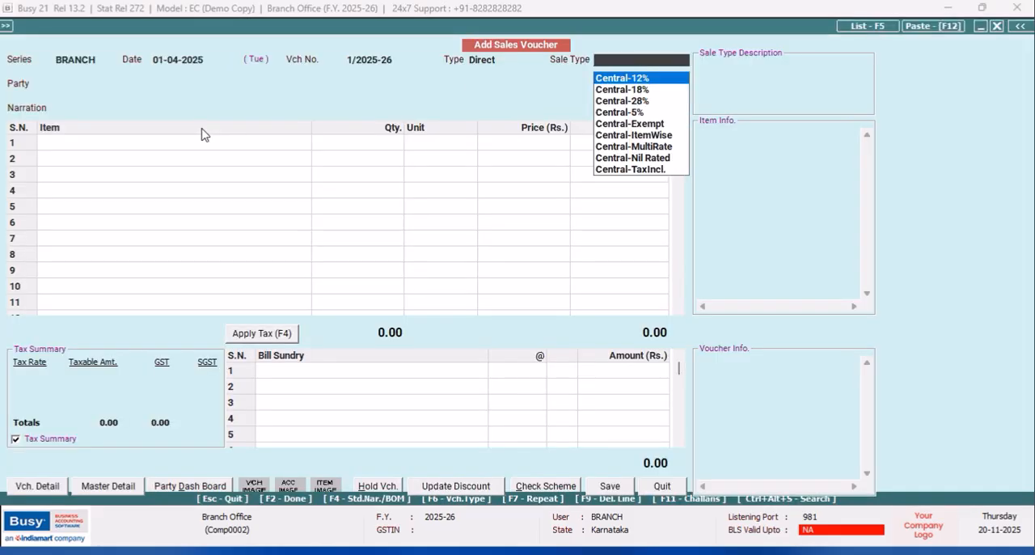
{"action": "type", "text": "m"}
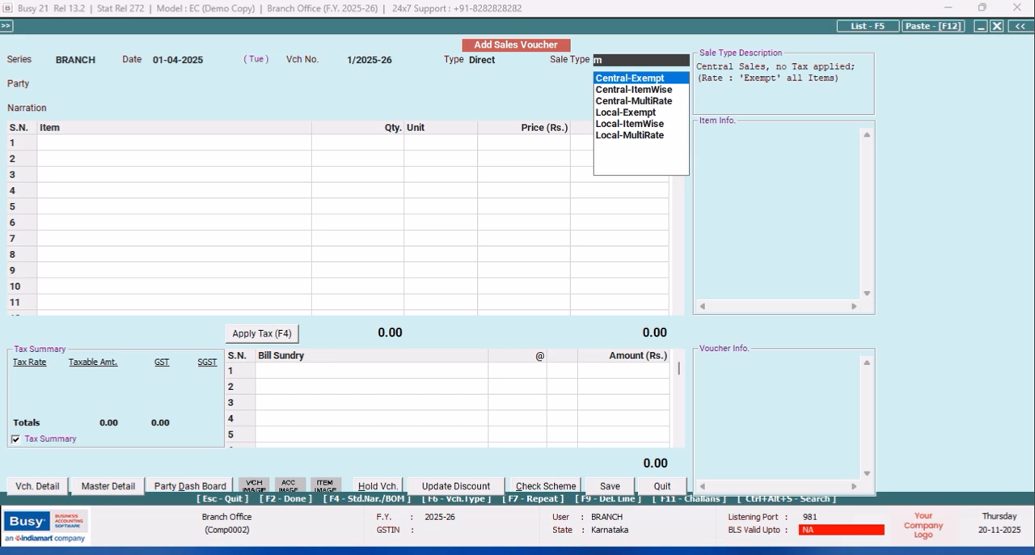
{"action": "key", "text": "Down"}
{"action": "key", "text": "Down"}
{"action": "key", "text": "Down"}
{"action": "key", "text": "Down"}
{"action": "key", "text": "Down"}
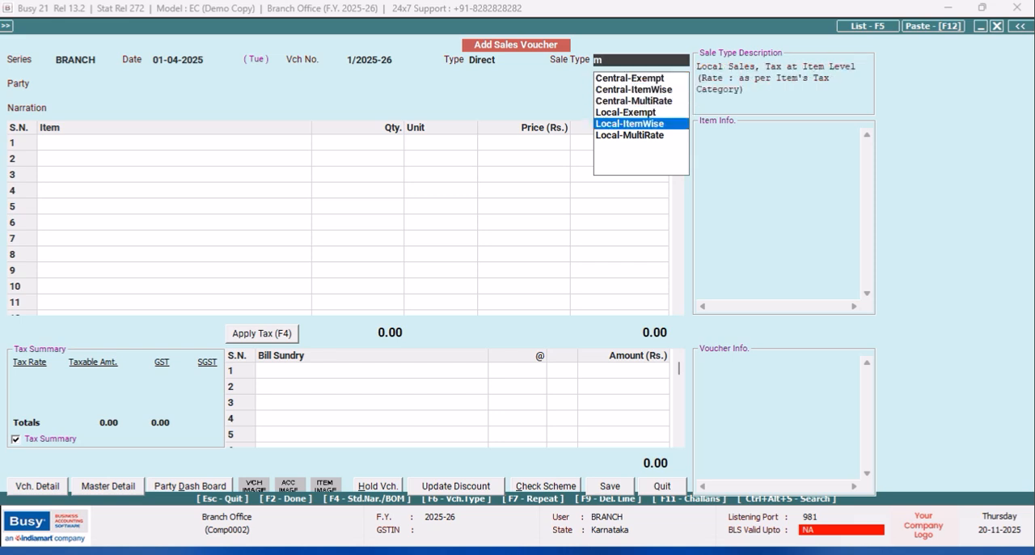
{"action": "key", "text": "Return"}
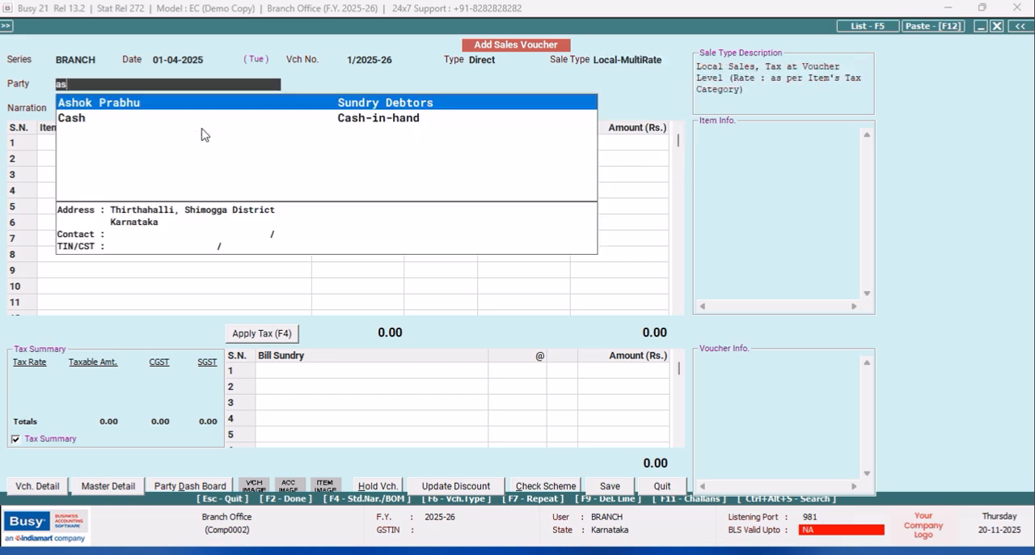
{"action": "key", "text": "Return"}
{"action": "key", "text": "Return"}
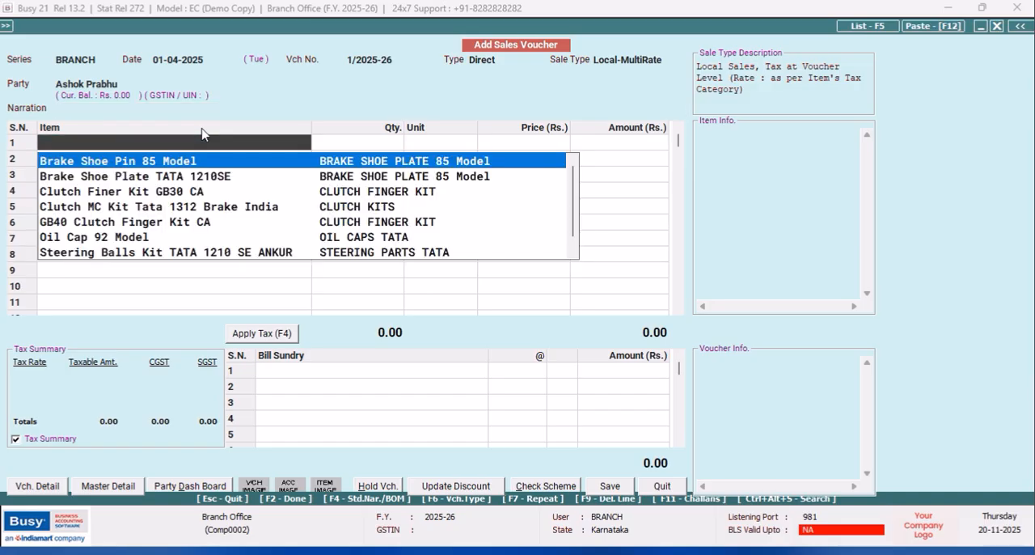
- Add 2 Pcs. of Brake Shoe Pin 85 Model from the BRANCH material centre, and quit the voucher without saving
{"action": "key", "text": "Return"}
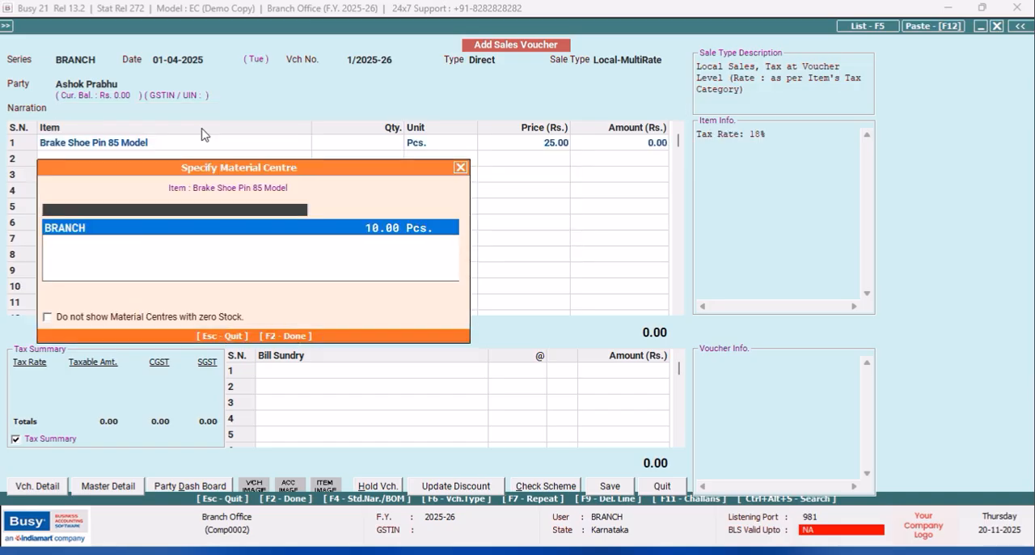
{"action": "key", "text": "Return"}
{"action": "type", "text": "2"}
{"action": "key", "text": "Return"}
{"action": "key", "text": "Return"}
{"action": "key", "text": "Return"}
{"action": "key", "text": "Return"}
{"action": "key", "text": "Return"}
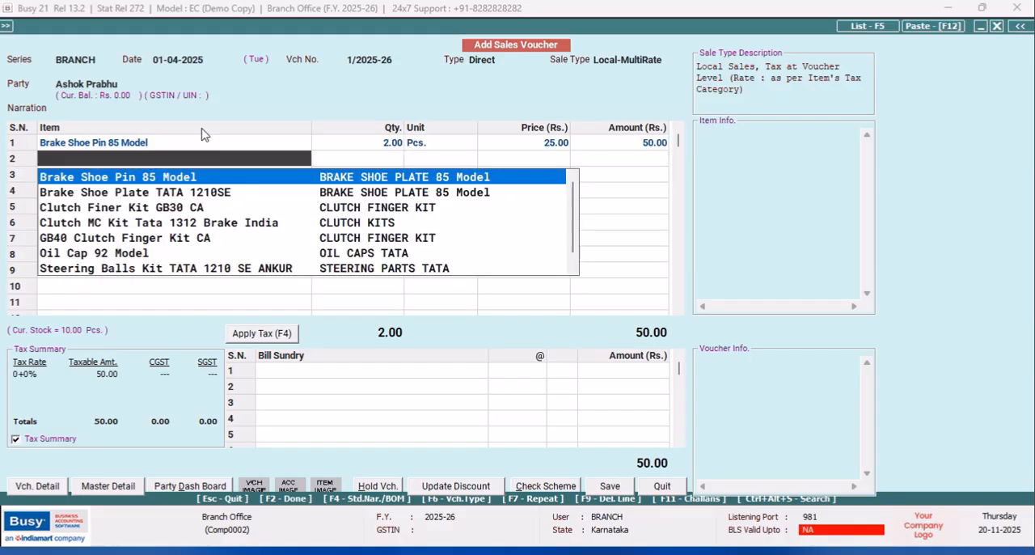
{"action": "left_click", "coordinate": [655, 490]}
{"action": "left_click", "coordinate": [539, 313]}
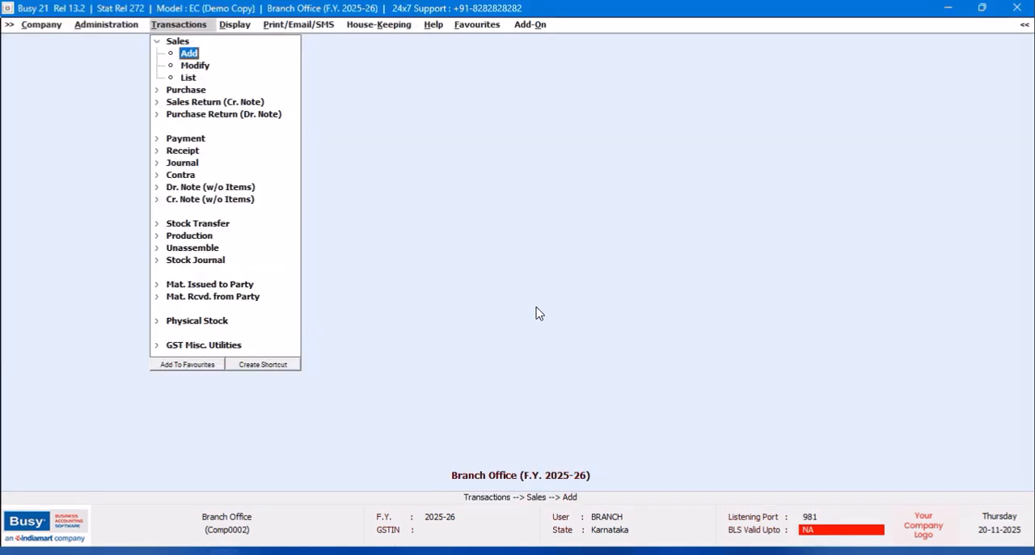
- Open the Masters Configuration for Item and set the number of additional dropdown fields to 2
{"action": "left_click", "coordinate": [89, 25]}
{"action": "left_click", "coordinate": [104, 53]}
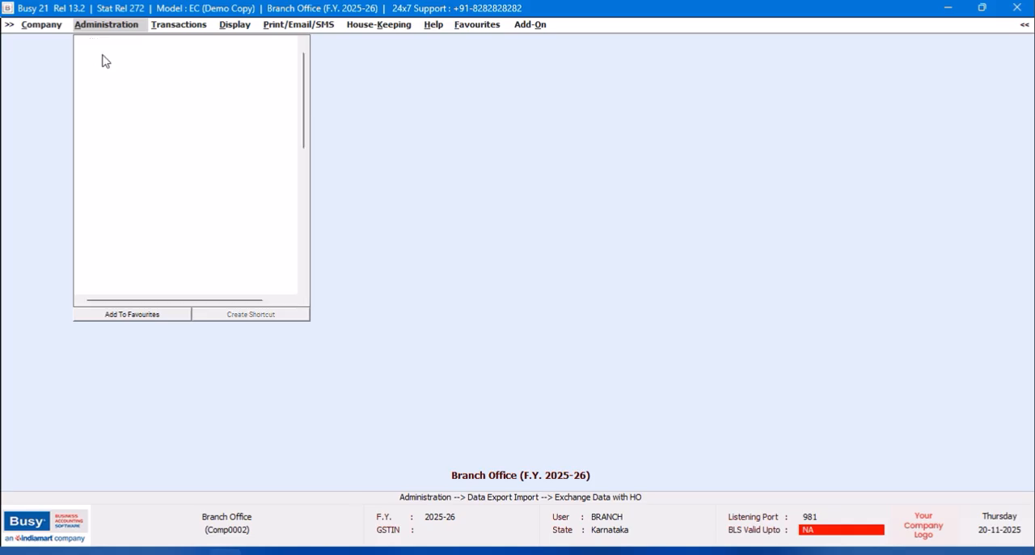
{"action": "left_click", "coordinate": [125, 78]}
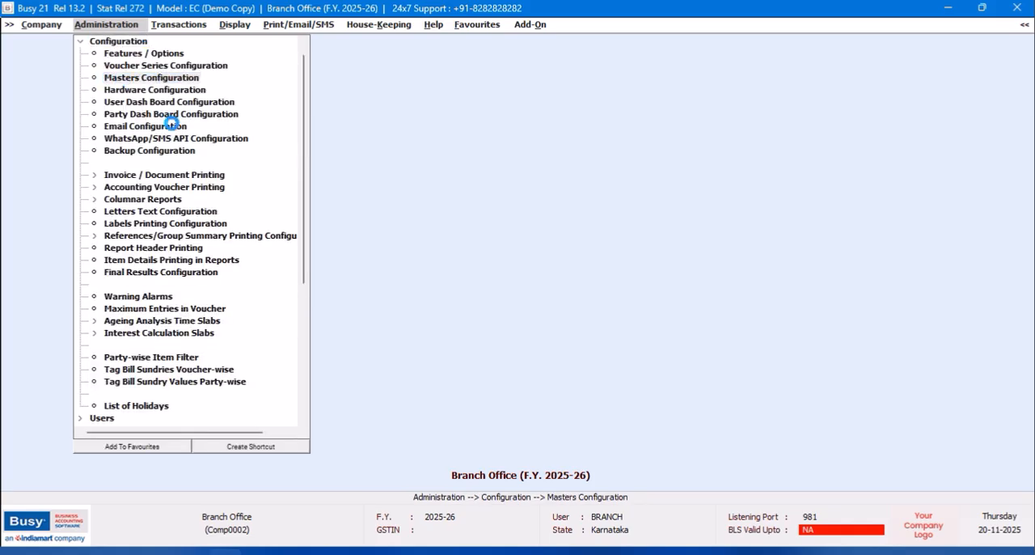
{"action": "left_click", "coordinate": [161, 76]}
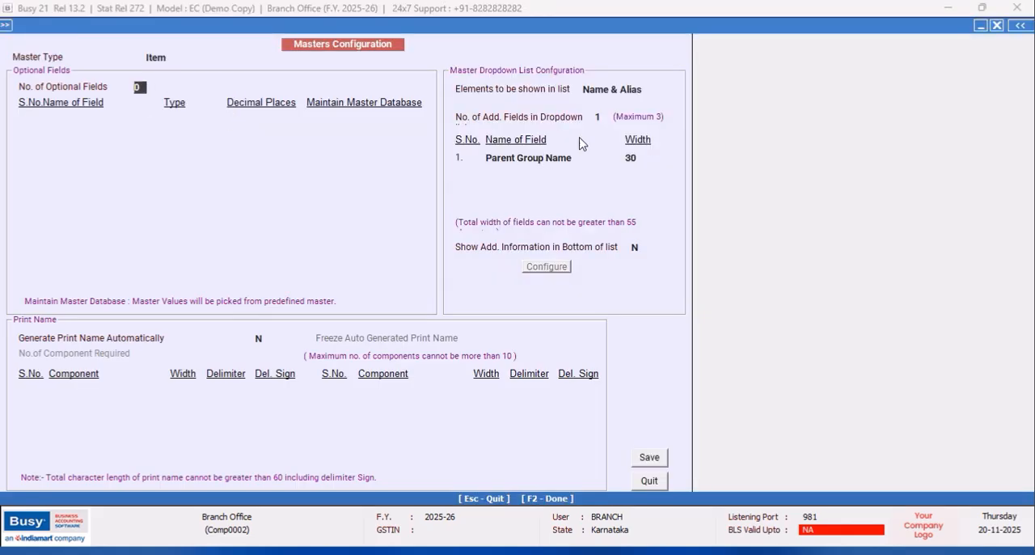
{"action": "left_click", "coordinate": [606, 114]}
{"action": "type", "text": "2"}
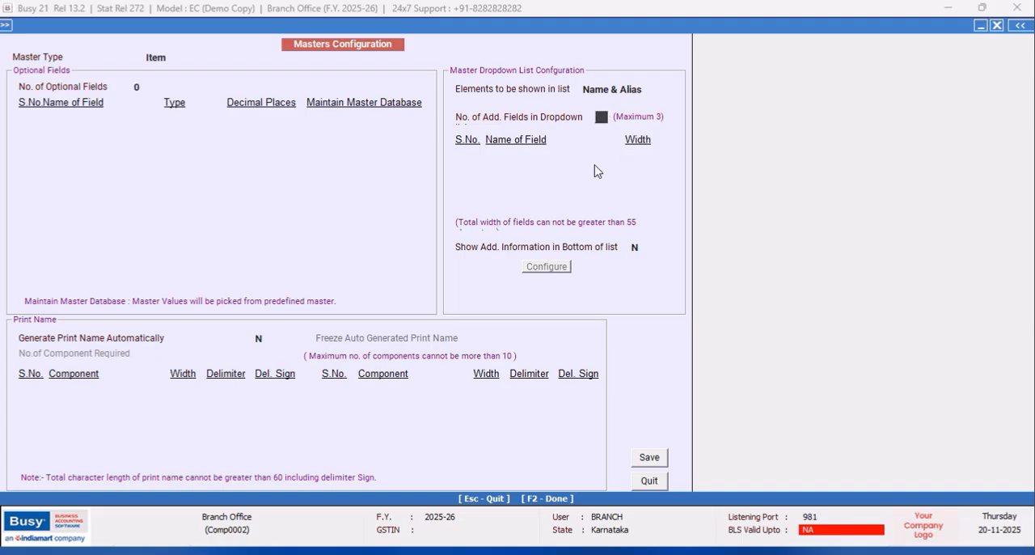
{"action": "key", "text": "Return"}
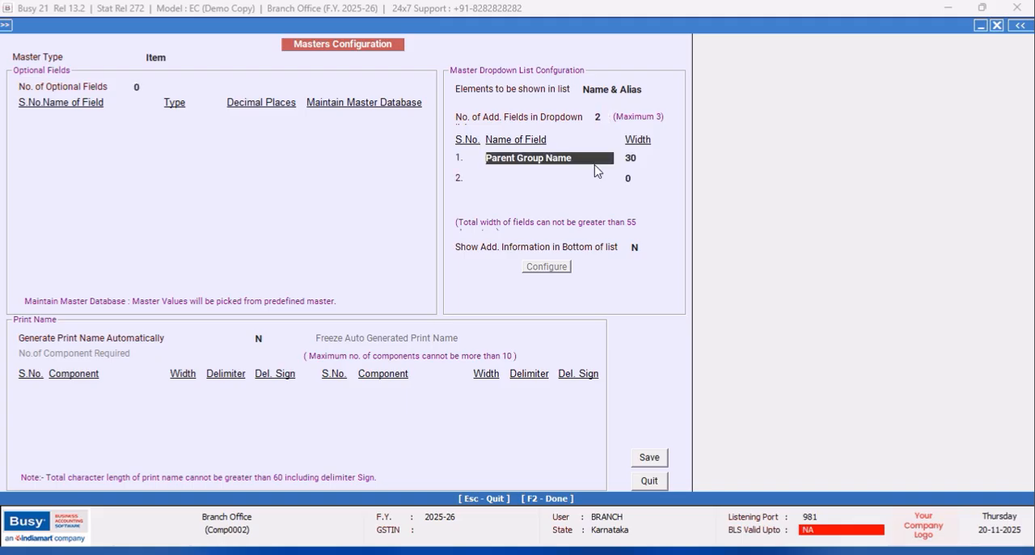
- Set the first dropdown field to Current Stock with width 15 and the second to Parent Group Name, entering its width
{"action": "type", "text": "c"}
{"action": "key", "text": "Return"}
{"action": "type", "text": "15"}
{"action": "key", "text": "Return"}
{"action": "type", "text": "par"}
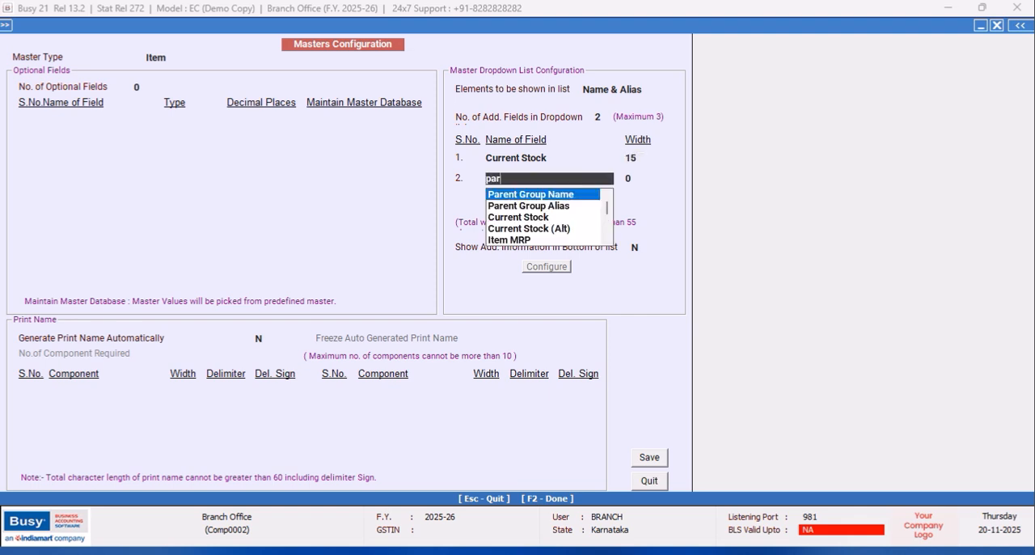
{"action": "key", "text": "Return"}
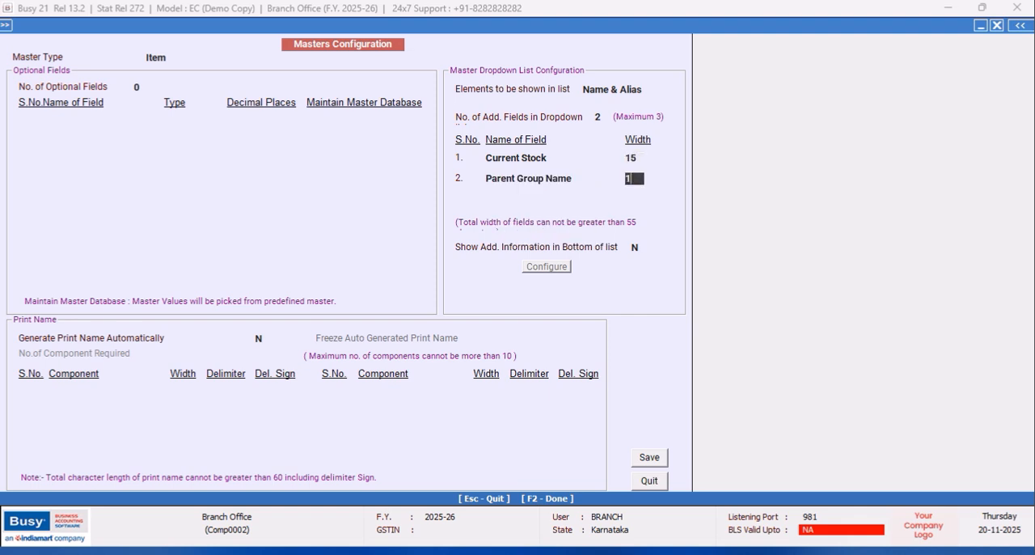
{"action": "key", "text": "Return"}
- Save the item master configuration, regenerate the master help files and quit the configuration
{"action": "left_click", "coordinate": [648, 460]}
{"action": "left_click", "coordinate": [555, 313]}
{"action": "left_click", "coordinate": [173, 194]}
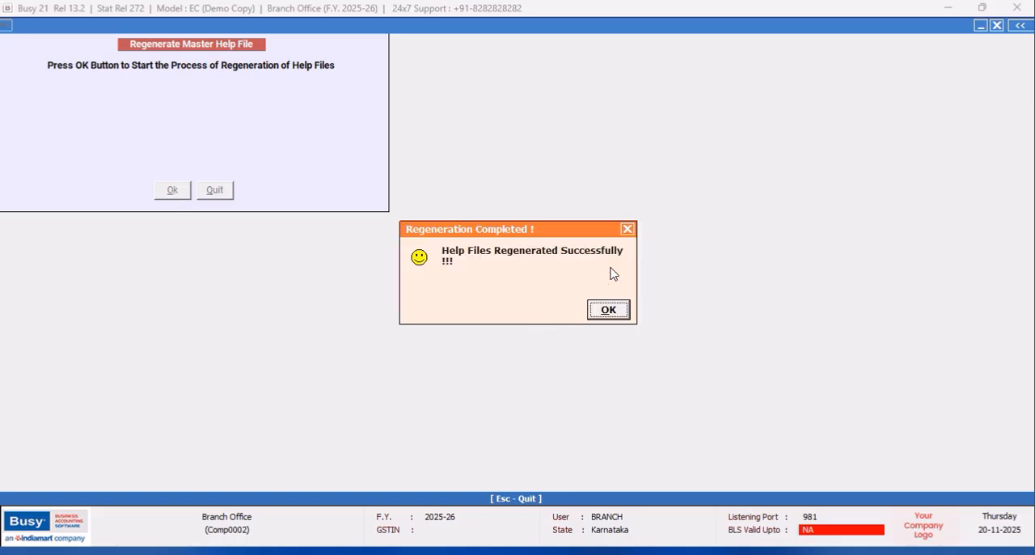
{"action": "left_click", "coordinate": [606, 313]}
{"action": "left_click", "coordinate": [651, 481]}
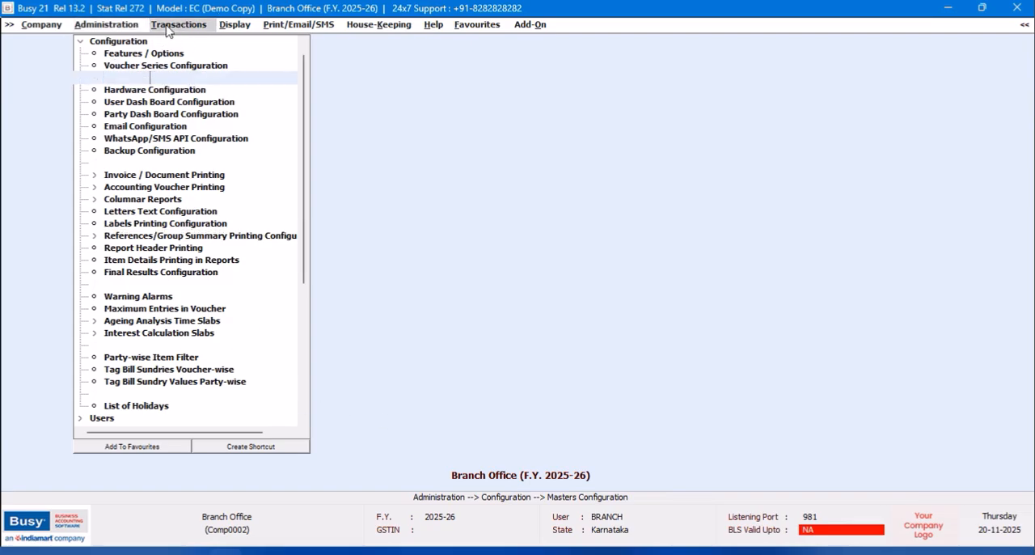
- Start a new BRANCH series sales voucher with sale type Local-MultiRate and the head-office customer as party
{"action": "left_click", "coordinate": [170, 25]}
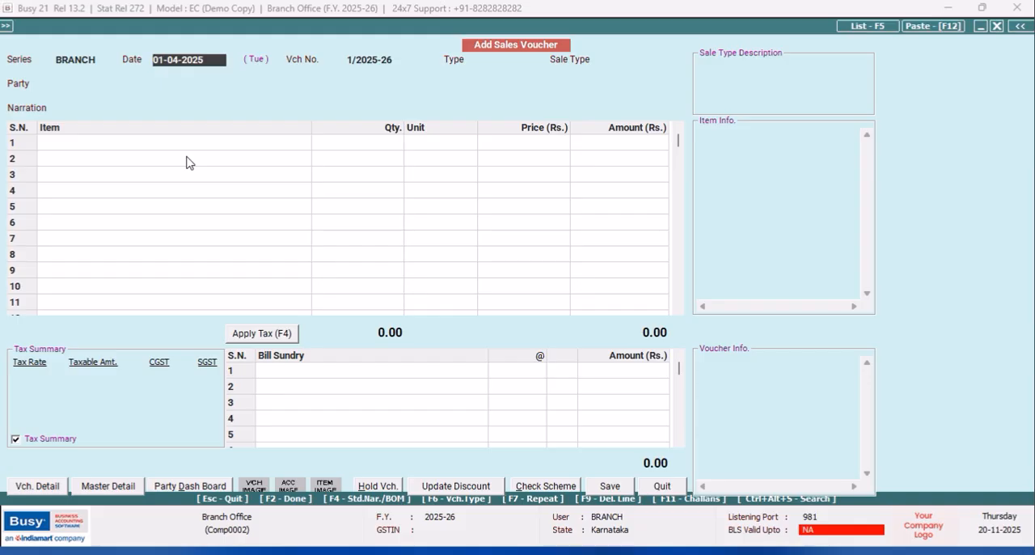
{"action": "key", "text": "Return"}
{"action": "key", "text": "Return"}
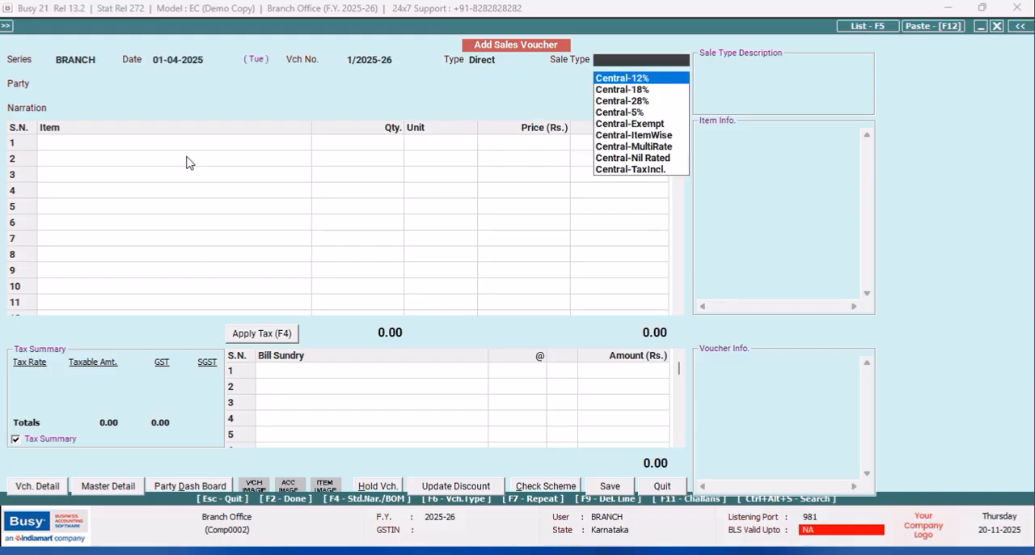
{"action": "type", "text": "mul"}
{"action": "key", "text": "Down"}
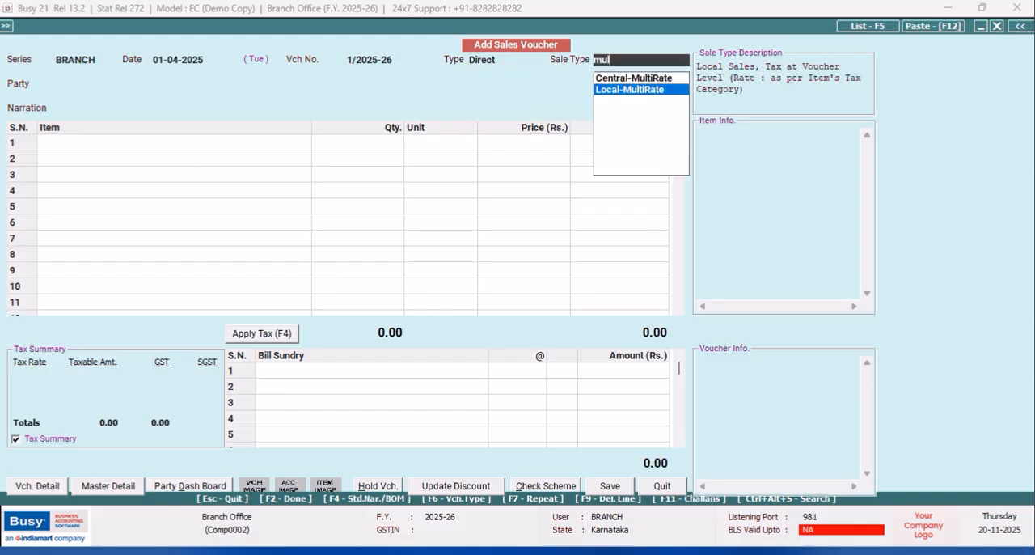
{"action": "key", "text": "Return"}
{"action": "key", "text": "Return"}
{"action": "key", "text": "Return"}
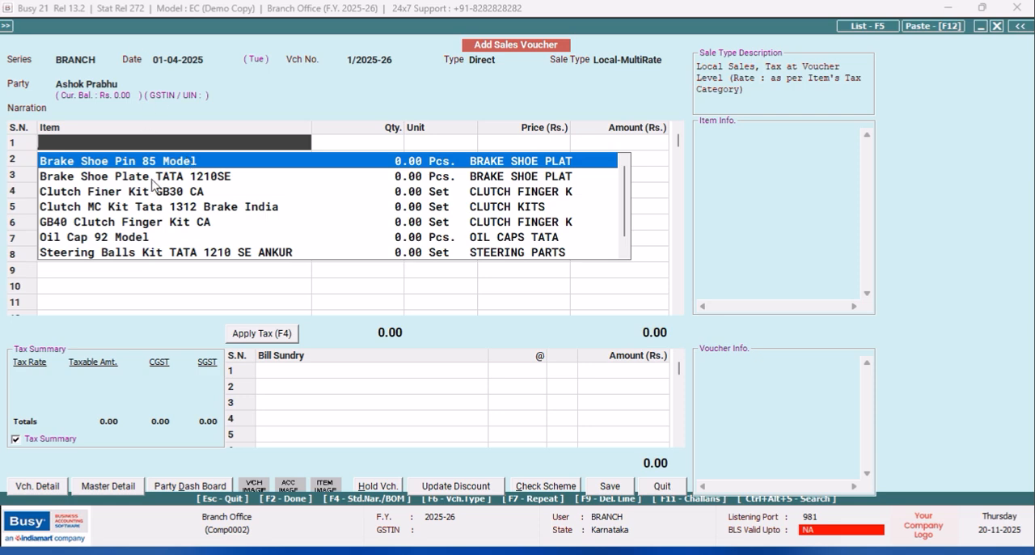
- Add 2 Pcs. of Brake Shoe Pin 85 Model from the BRANCH material centre to the sales voucher, without discount
{"action": "left_click", "coordinate": [152, 166]}
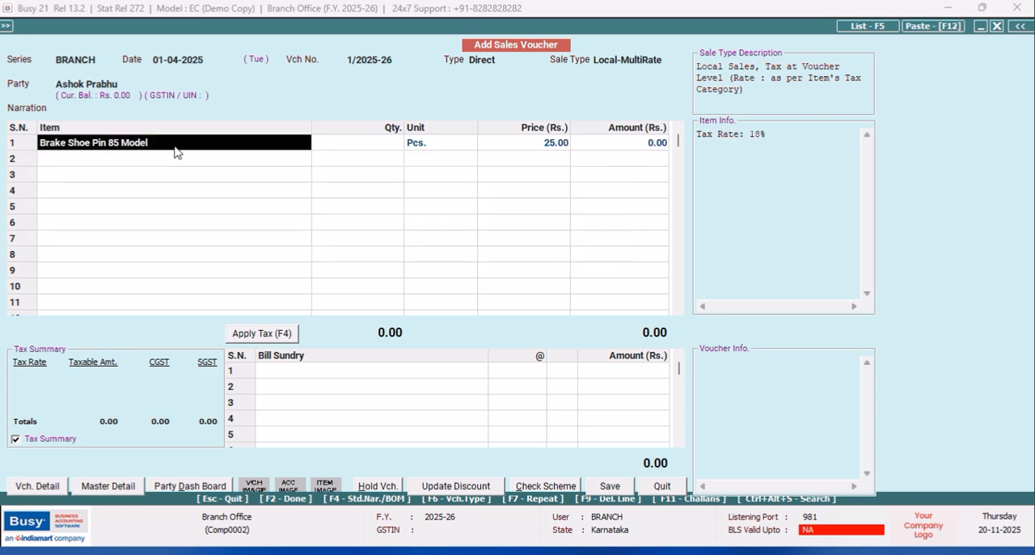
{"action": "left_click", "coordinate": [175, 145]}
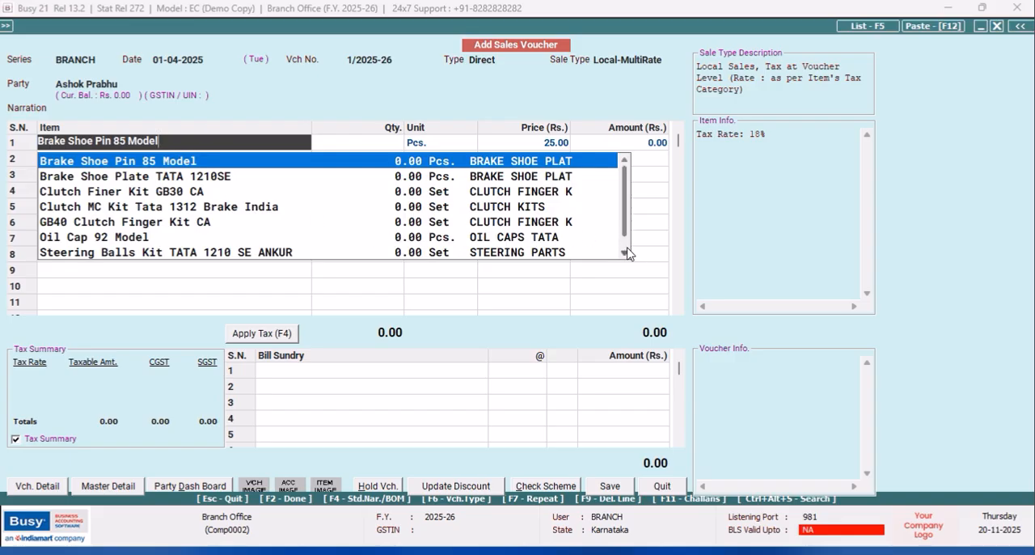
{"action": "scroll", "coordinate": [625, 212], "scroll_direction": "down", "scroll_amount": 1}
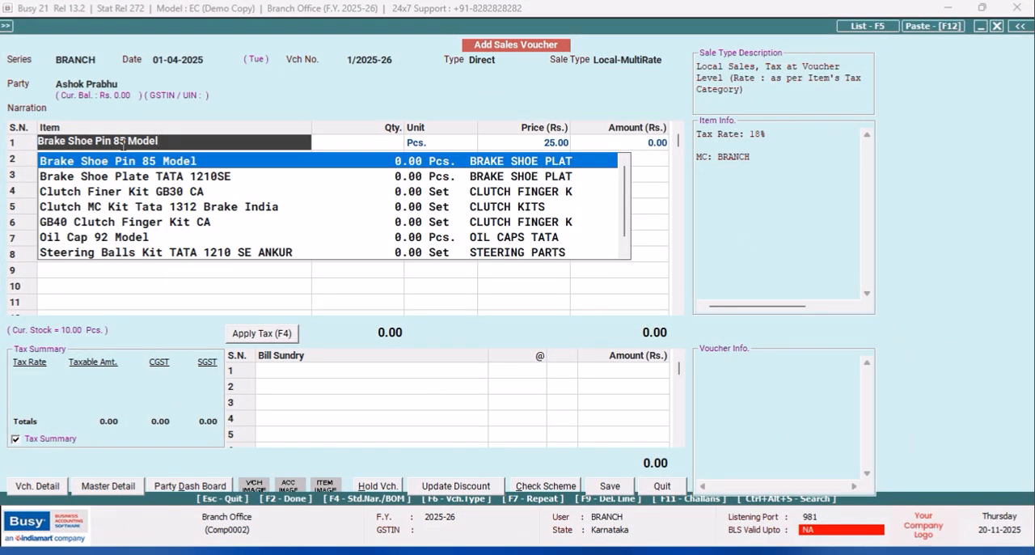
{"action": "key", "text": "Return"}
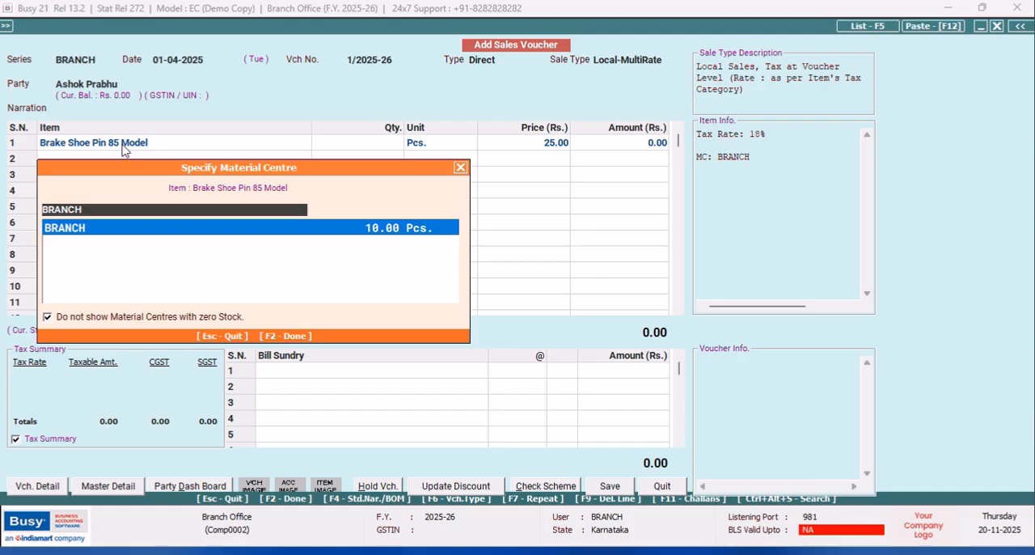
{"action": "key", "text": "Return"}
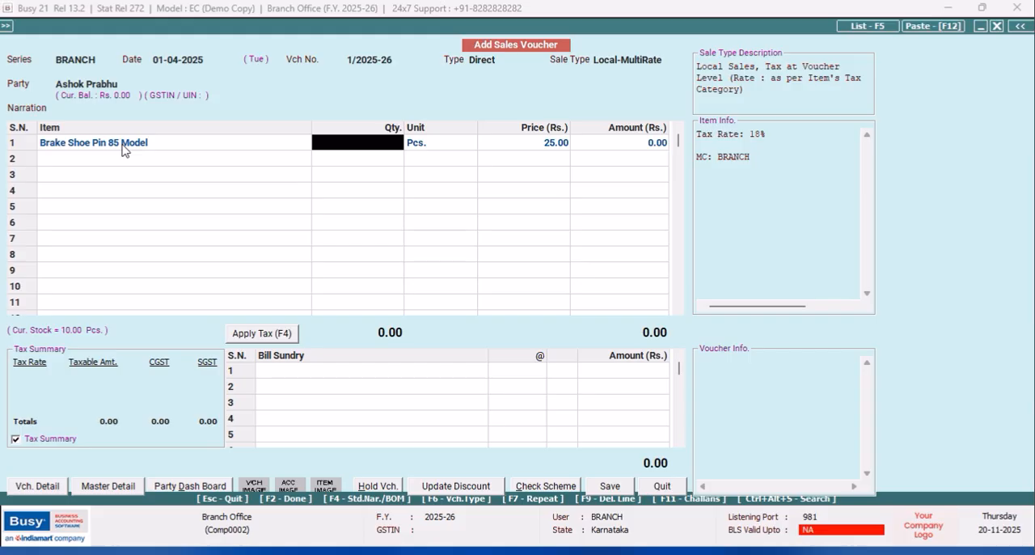
{"action": "type", "text": "2"}
{"action": "key", "text": "Return"}
{"action": "key", "text": "Return"}
{"action": "key", "text": "Return"}
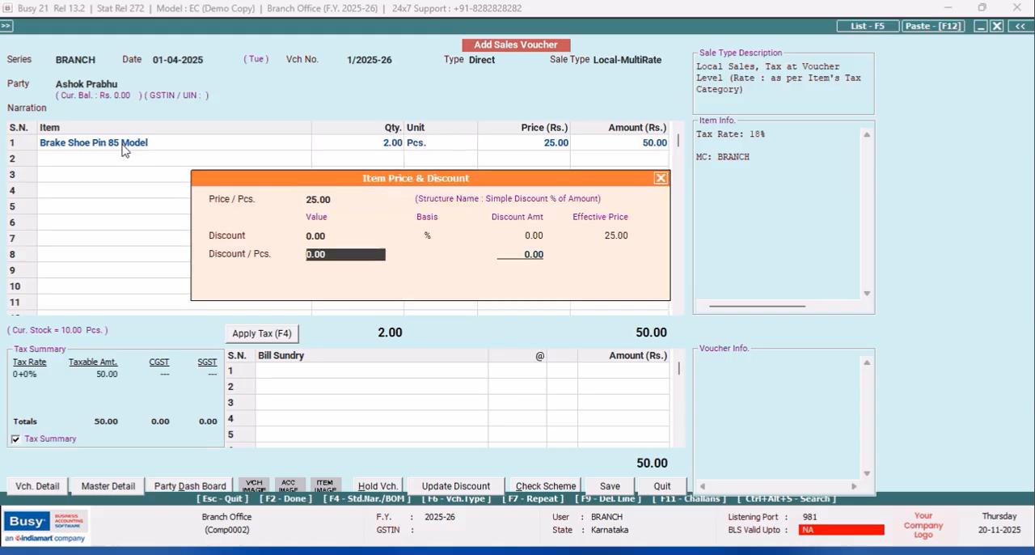
{"action": "key", "text": "Return"}
{"action": "key", "text": "Return"}
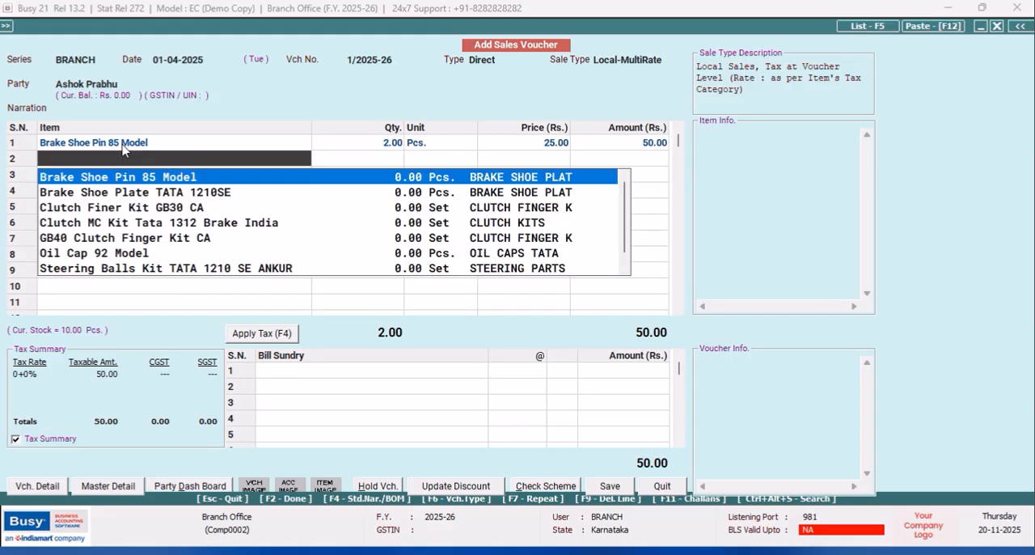
- Add 1 Set of Clutch Finer Kit GB30 CA from the BRANCH material centre as the second item
{"action": "key", "text": "Down"}
{"action": "key", "text": "Down"}
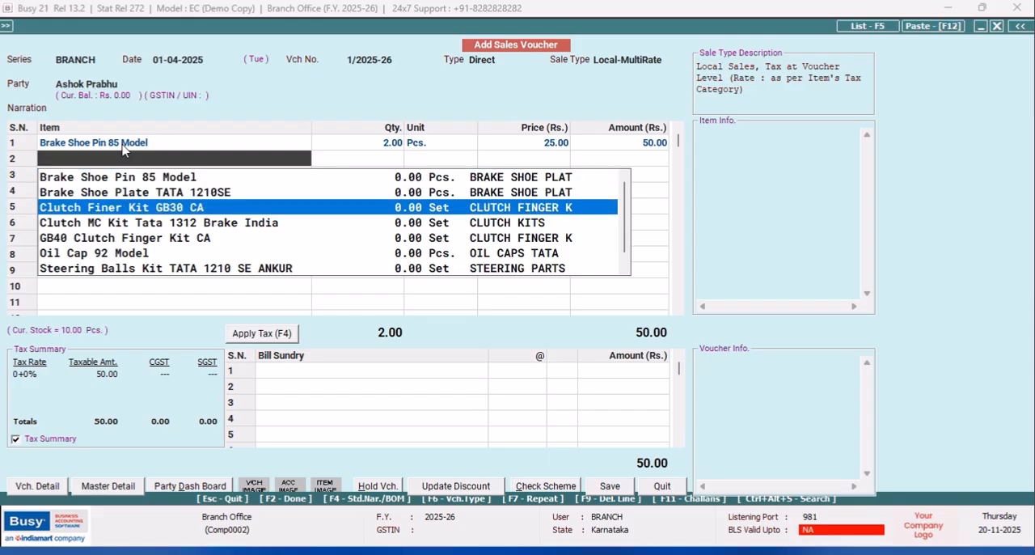
{"action": "key", "text": "Return"}
{"action": "key", "text": "Return"}
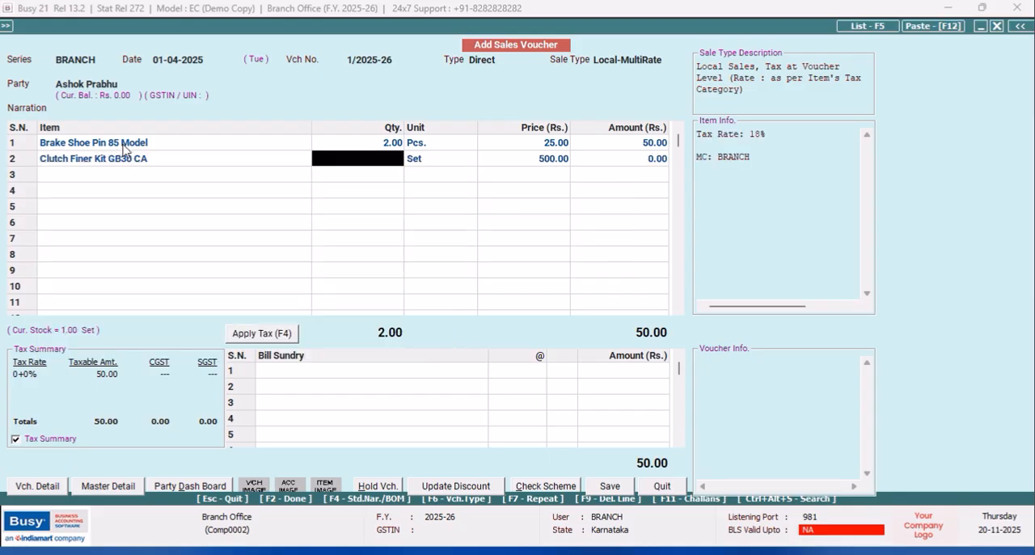
{"action": "type", "text": "1"}
{"action": "key", "text": "Return"}
{"action": "key", "text": "Return"}
{"action": "key", "text": "Return"}
{"action": "key", "text": "Return"}
{"action": "key", "text": "Return"}
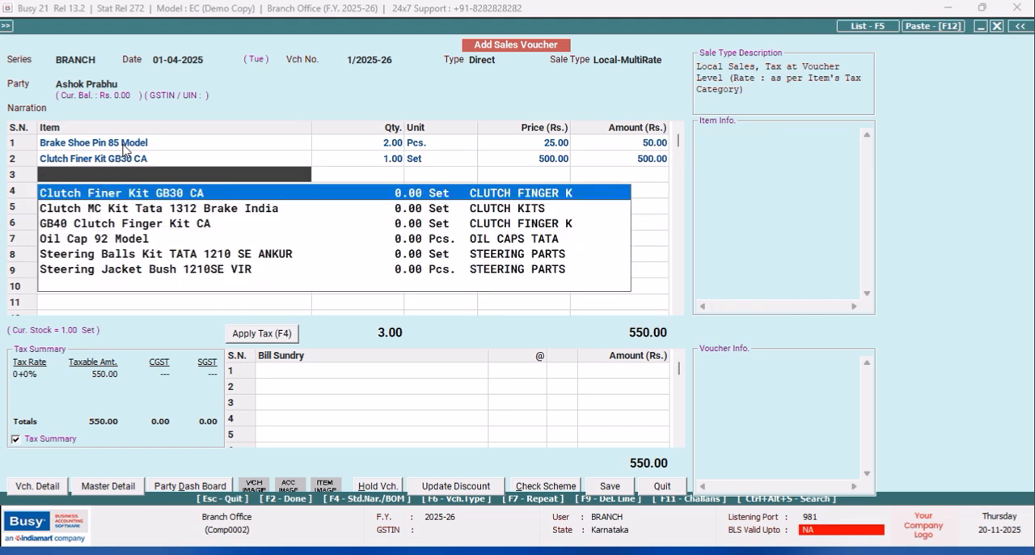
- Try to add Oil Cap 92 Model as the third item, and clear it from the line
{"action": "key", "text": "Down"}
{"action": "key", "text": "Down"}
{"action": "key", "text": "Down"}
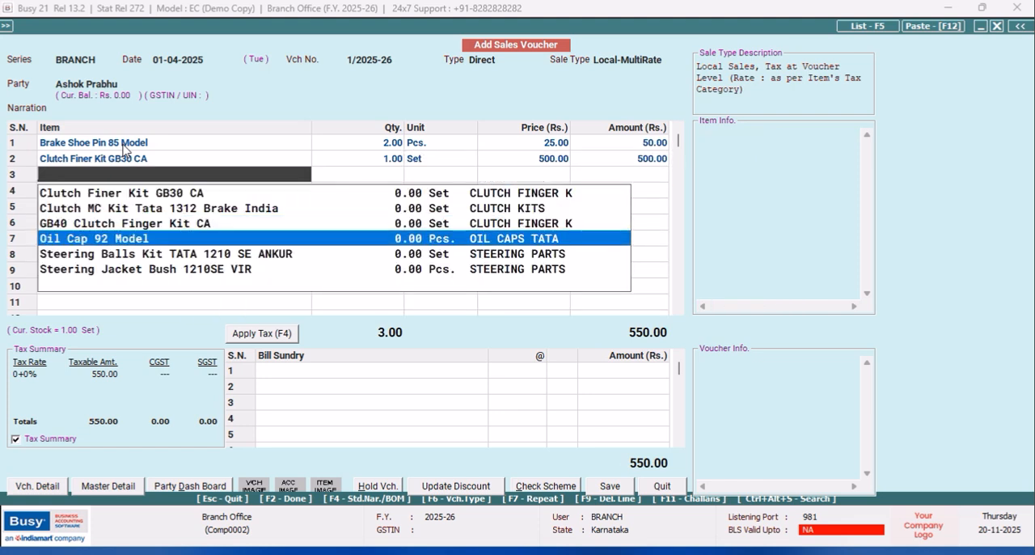
{"action": "key", "text": "Return"}
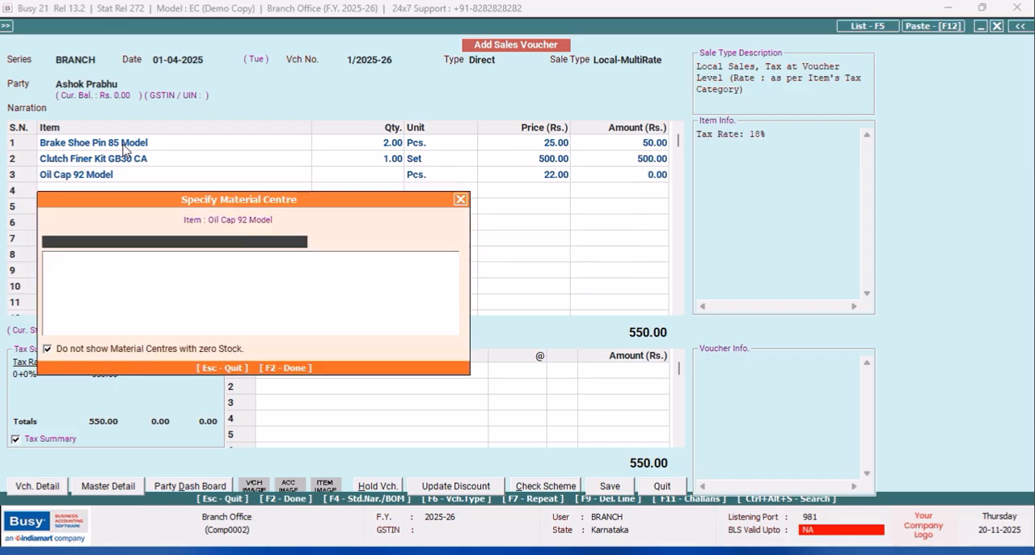
{"action": "key", "text": "Return"}
{"action": "key", "text": "Return"}
{"action": "key", "text": "Escape"}
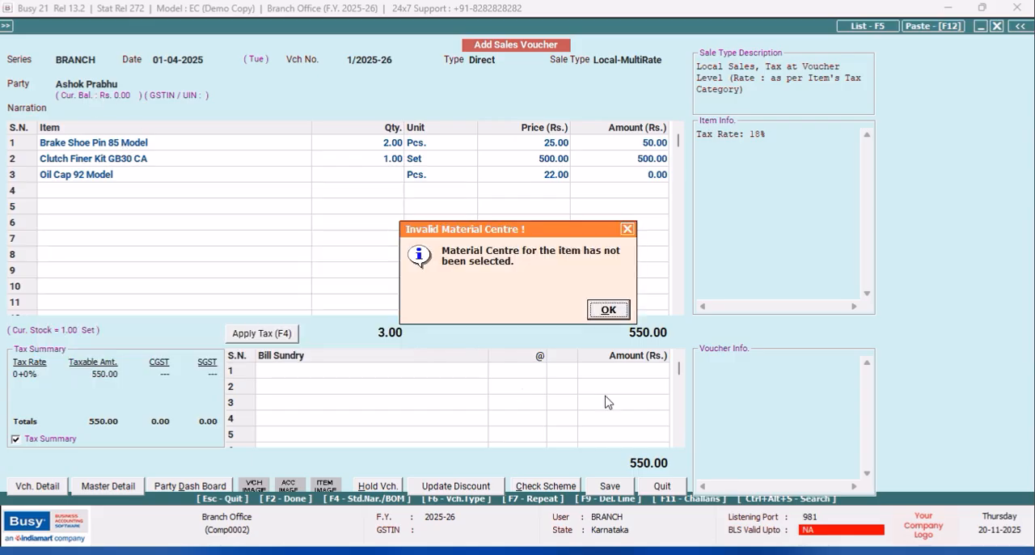
{"action": "left_click", "coordinate": [627, 229]}
{"action": "left_click", "coordinate": [111, 181]}
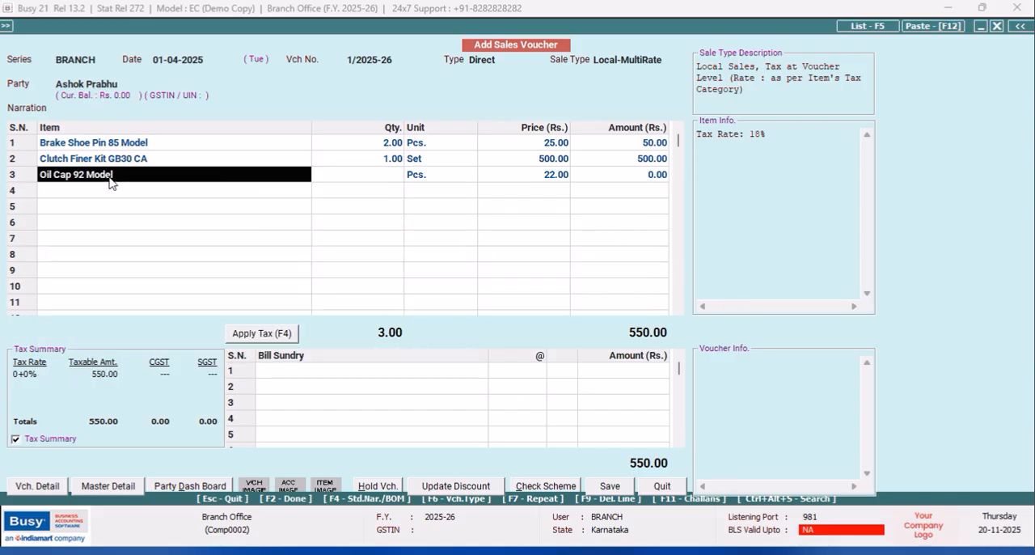
{"action": "key", "text": "BackSpace"}
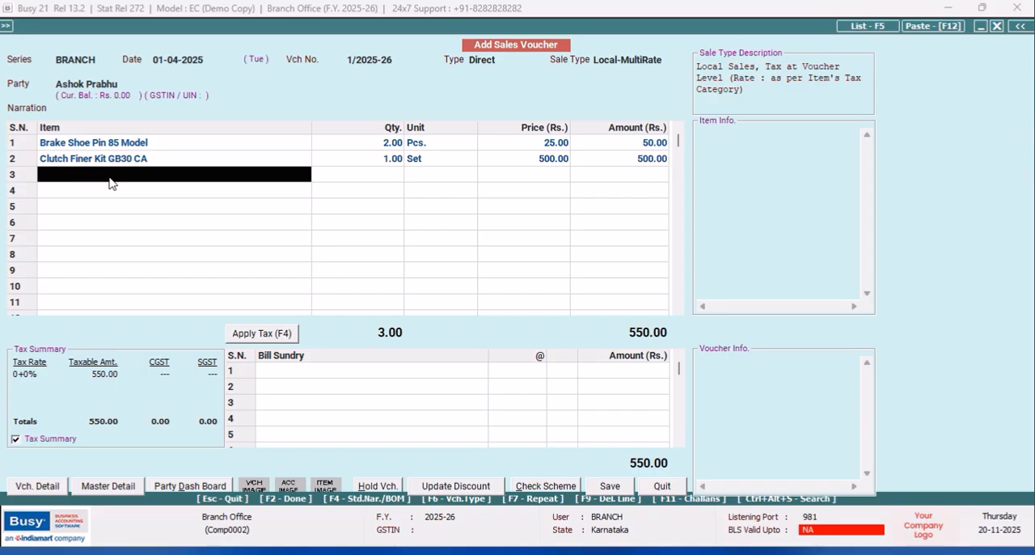
- Add 1 Set of Steering Balls Kit TATA 1210 SE ANKUR from the BRANCH material centre as the third item
{"action": "left_click", "coordinate": [110, 177]}
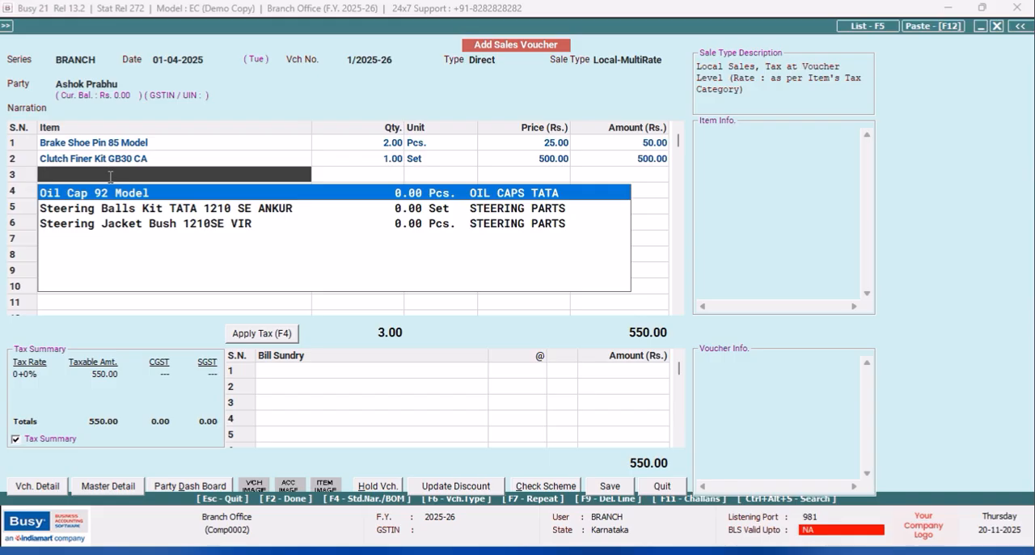
{"action": "key", "text": "Down"}
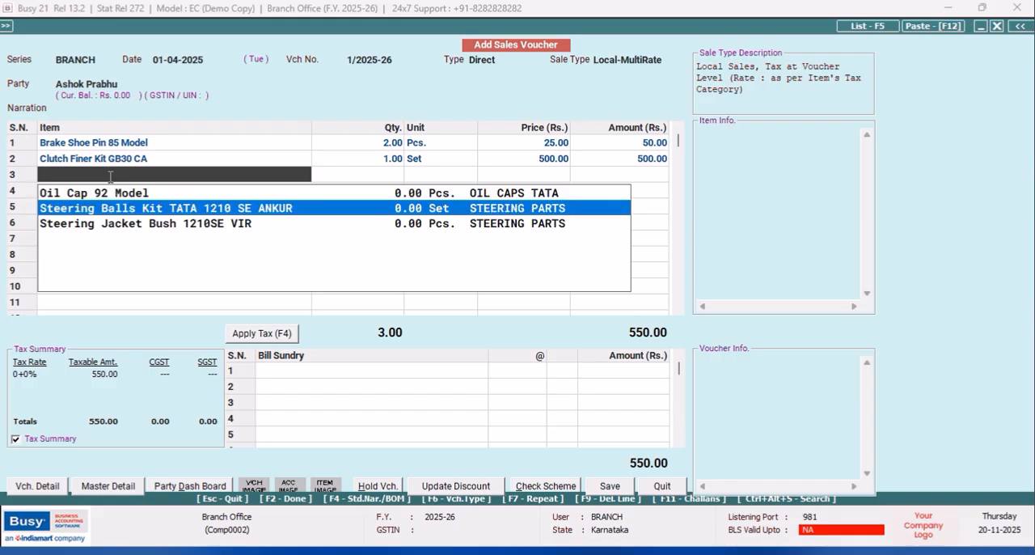
{"action": "key", "text": "Return"}
{"action": "key", "text": "Return"}
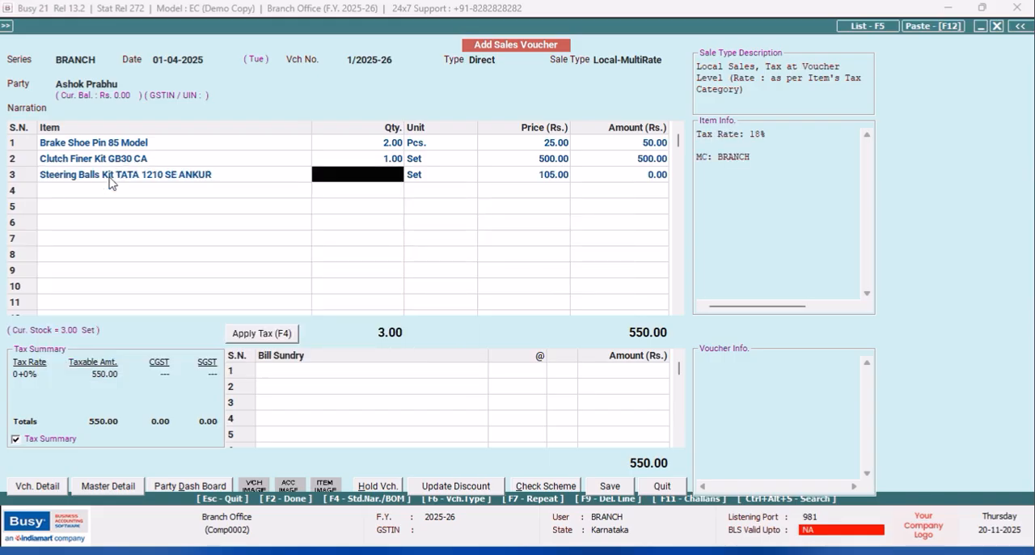
{"action": "type", "text": "1"}
{"action": "key", "text": "Return"}
{"action": "key", "text": "Return"}
{"action": "key", "text": "Return"}
{"action": "key", "text": "Return"}
{"action": "key", "text": "Return"}
{"action": "key", "text": "Return"}
- Add 2 Pcs. of Steering Jacket Bush 1210SE VIR from the BRANCH material centre as the fourth item
{"action": "key", "text": "space"}
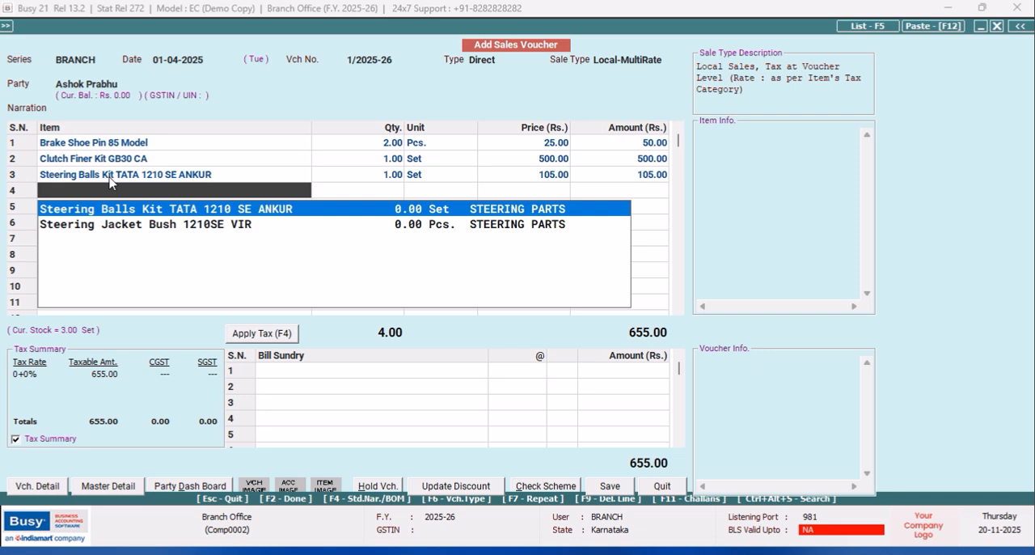
{"action": "key", "text": "Down"}
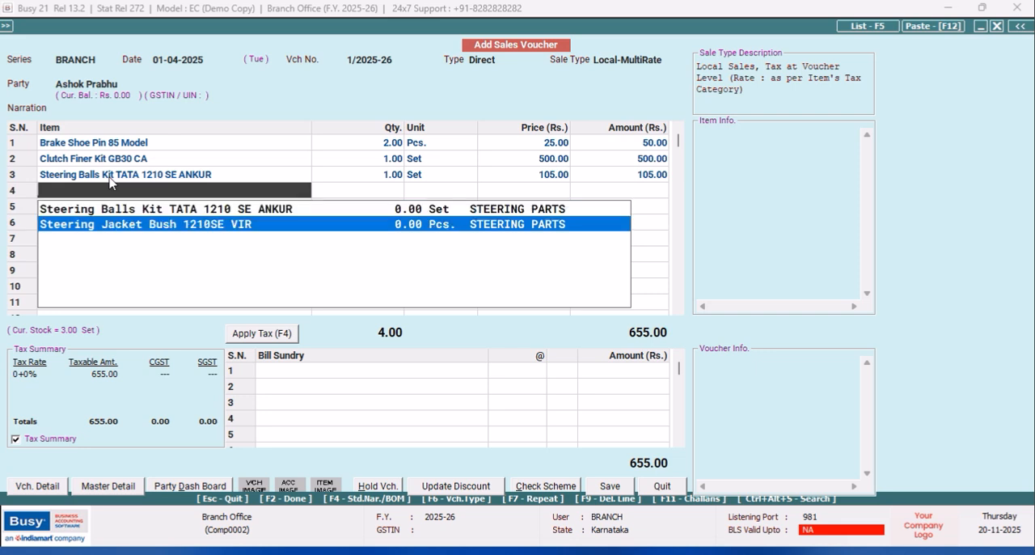
{"action": "key", "text": "Return"}
{"action": "key", "text": "Return"}
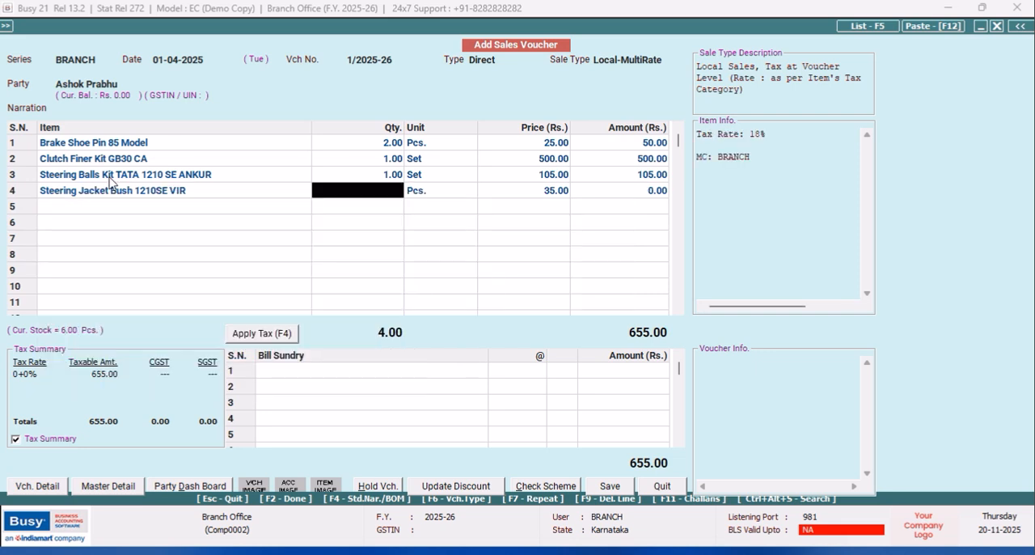
{"action": "type", "text": "2"}
{"action": "key", "text": "Return"}
{"action": "key", "text": "Return"}
{"action": "key", "text": "Return"}
{"action": "key", "text": "Return"}
{"action": "key", "text": "Return"}
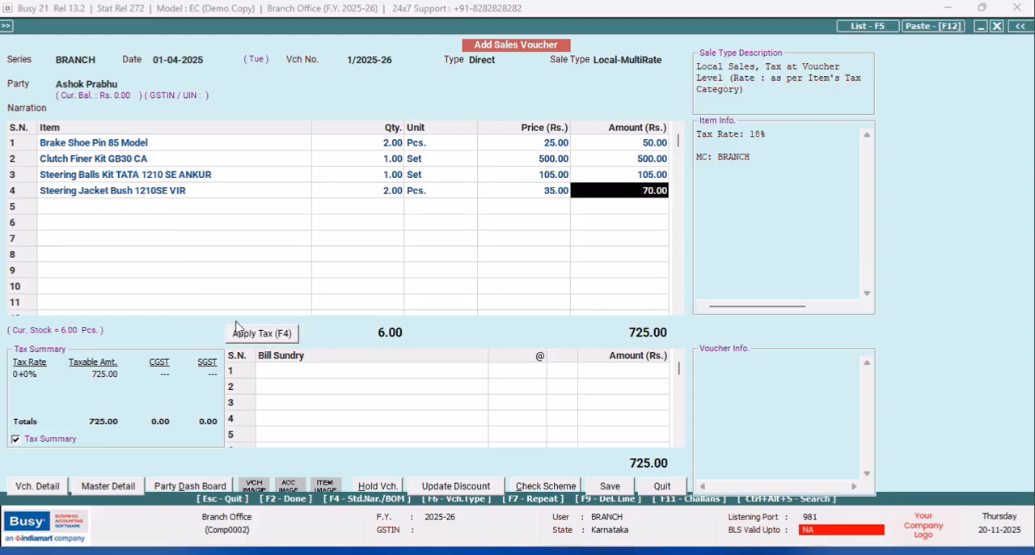
- Apply tax to the sales voucher and add a Rounded Off (+) bill sundry of 0.50
{"action": "left_click", "coordinate": [263, 338]}
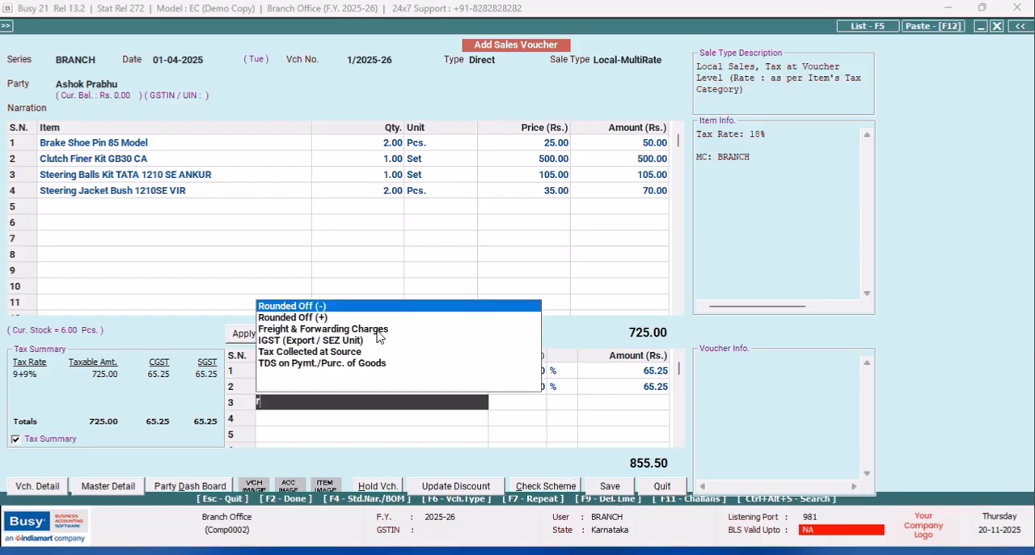
{"action": "left_click", "coordinate": [322, 324]}
{"action": "key", "text": "Return"}
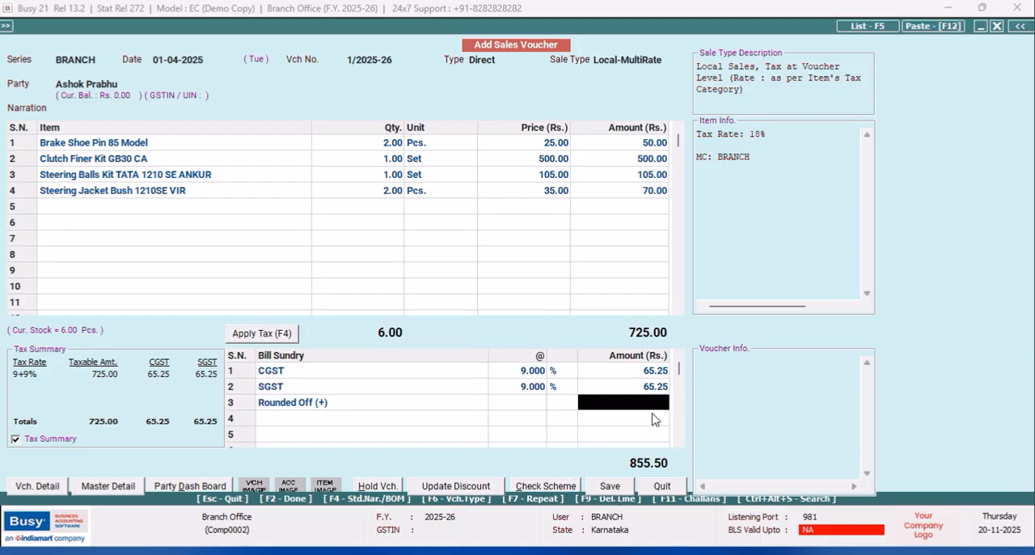
{"action": "type", "text": ".5"}
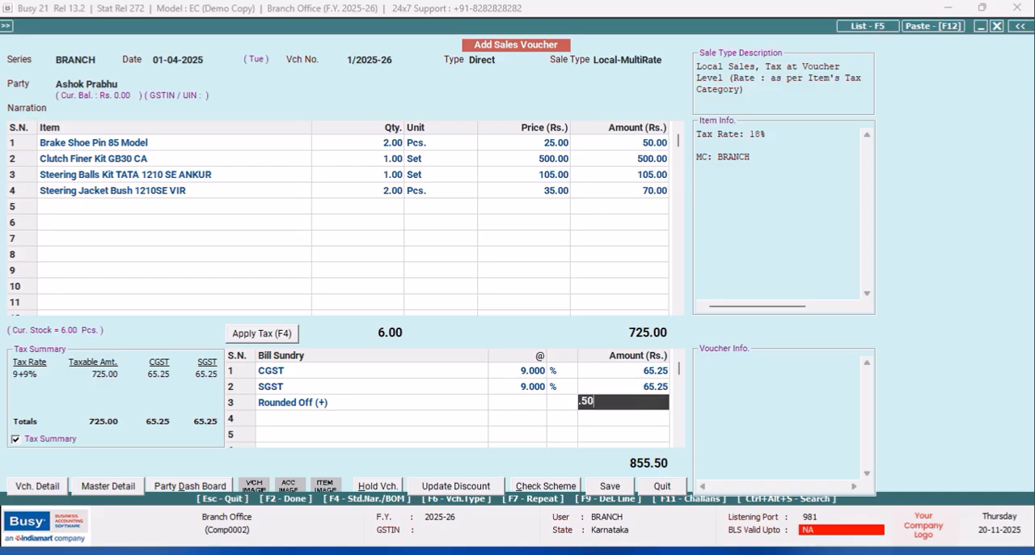
{"action": "type", "text": "0"}
{"action": "key", "text": "Return"}
- Save the sales voucher without printing the invoice, and quit voucher entry
{"action": "left_click", "coordinate": [609, 486]}
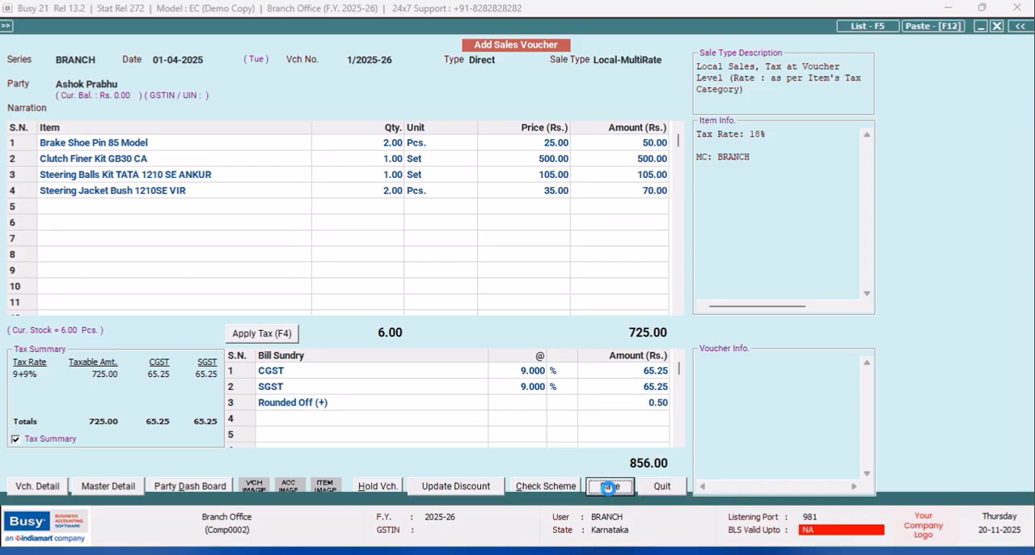
{"action": "left_click", "coordinate": [515, 398]}
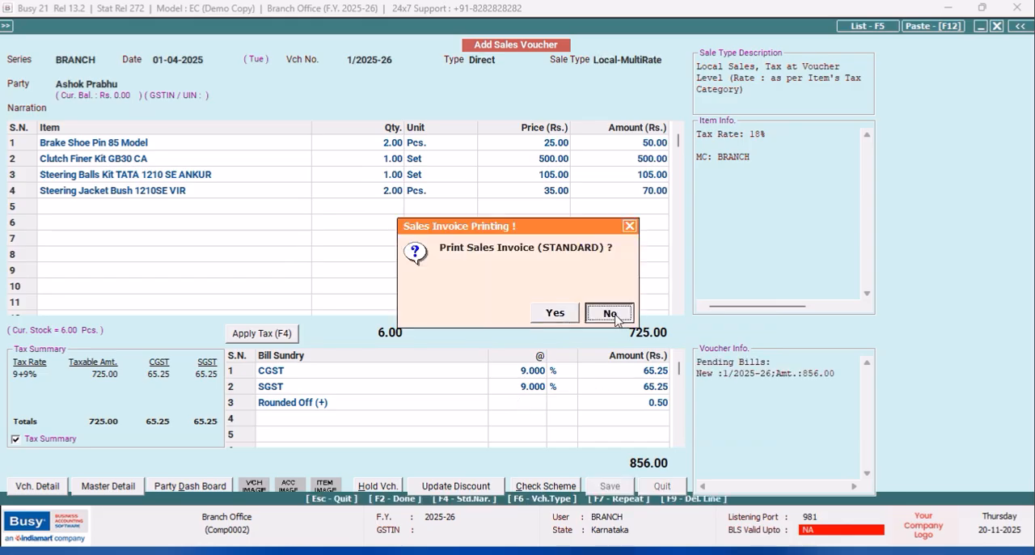
{"action": "left_click", "coordinate": [613, 315]}
{"action": "left_click", "coordinate": [661, 486]}
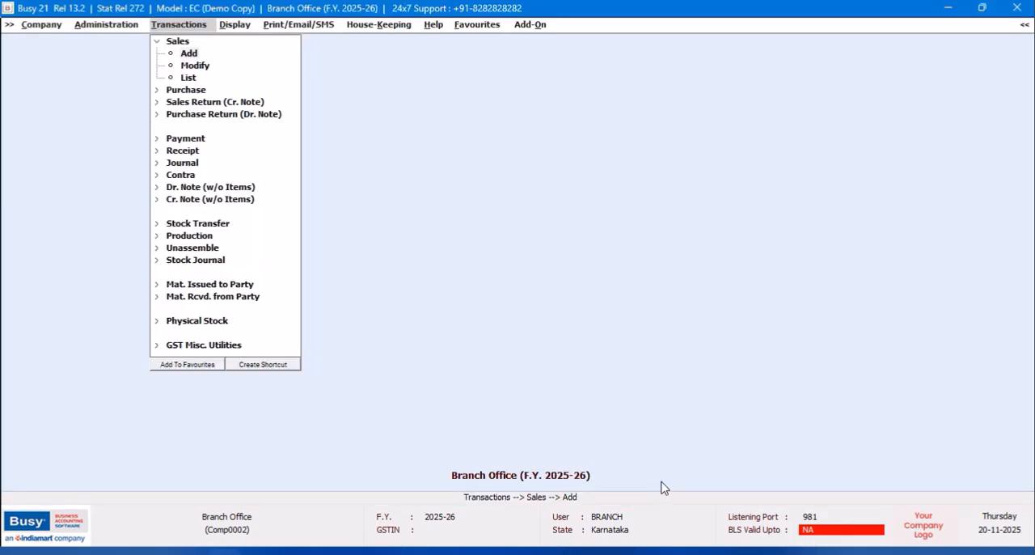
- Display the alphabetical closing stock balances of all items at the BRANCH material centre and narrow the Item Details and Qty. columns
{"action": "left_click", "coordinate": [232, 26]}
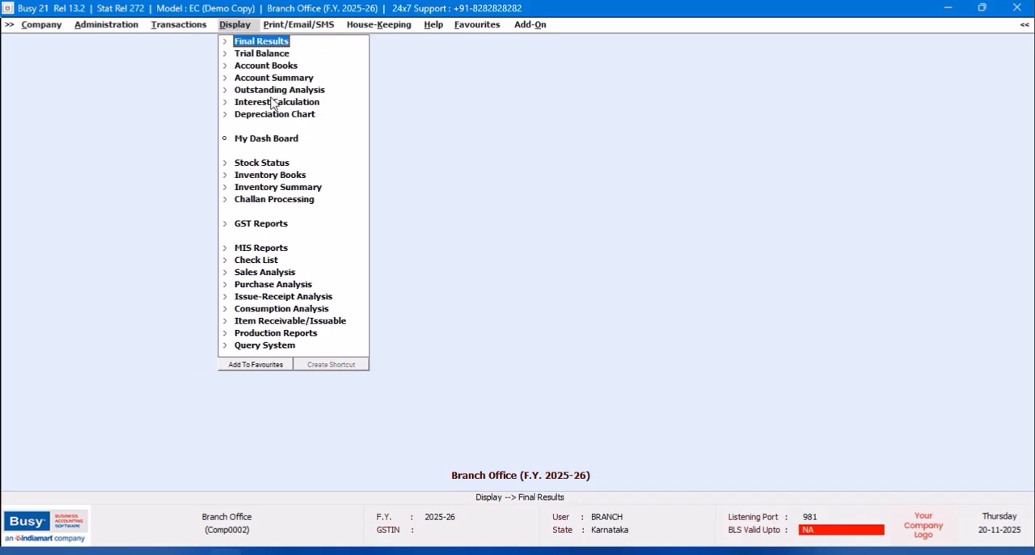
{"action": "left_click", "coordinate": [255, 164]}
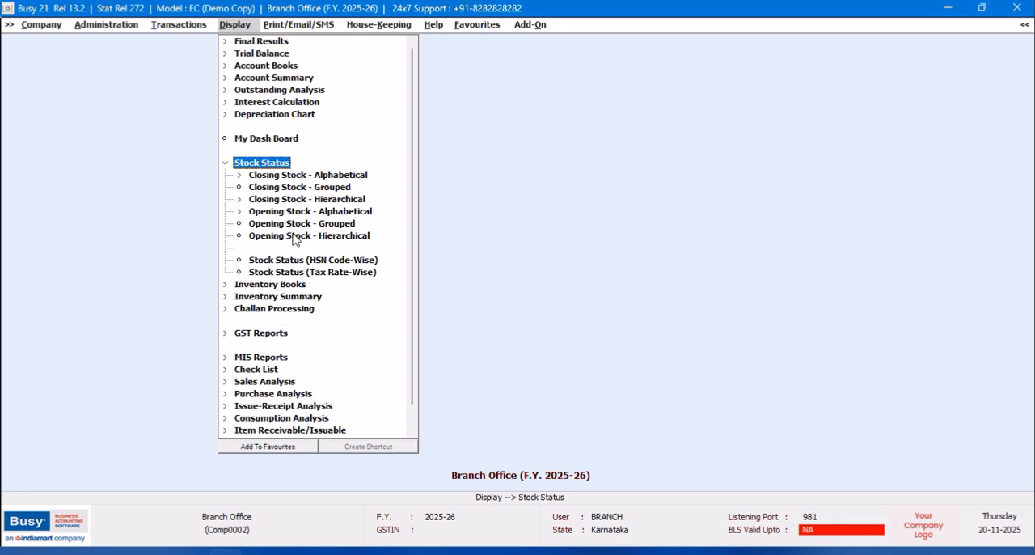
{"action": "left_click", "coordinate": [301, 177]}
{"action": "left_click", "coordinate": [293, 189]}
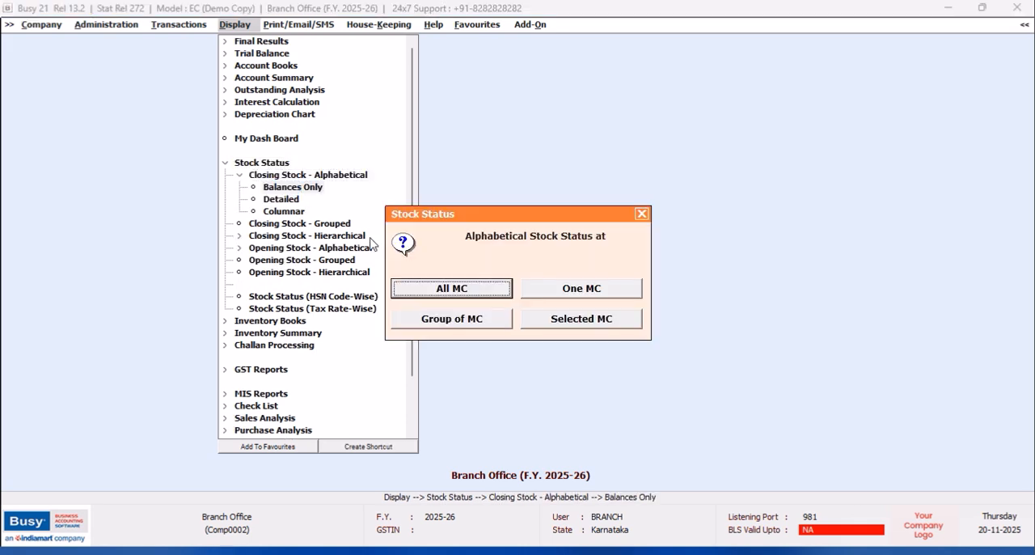
{"action": "left_click", "coordinate": [563, 295]}
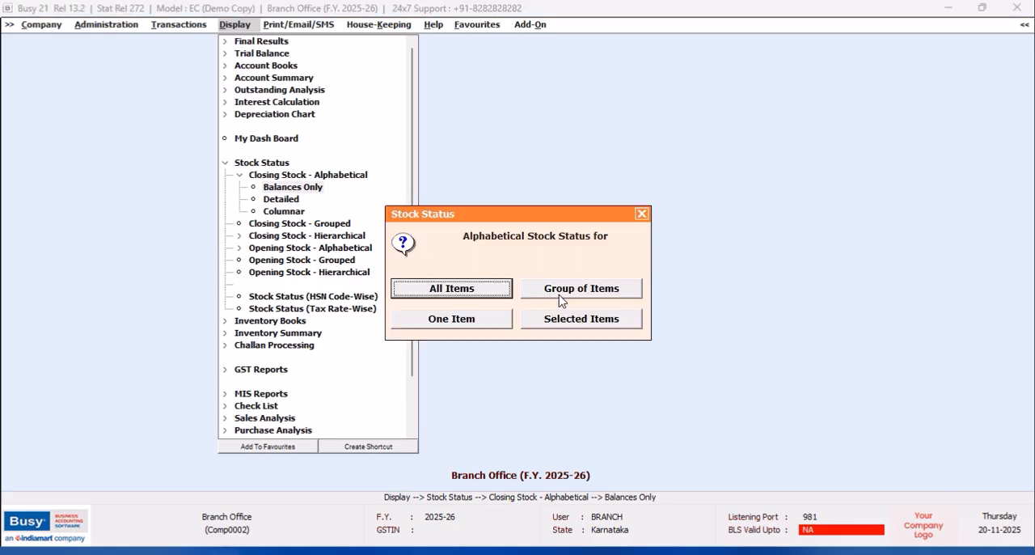
{"action": "left_click", "coordinate": [467, 288]}
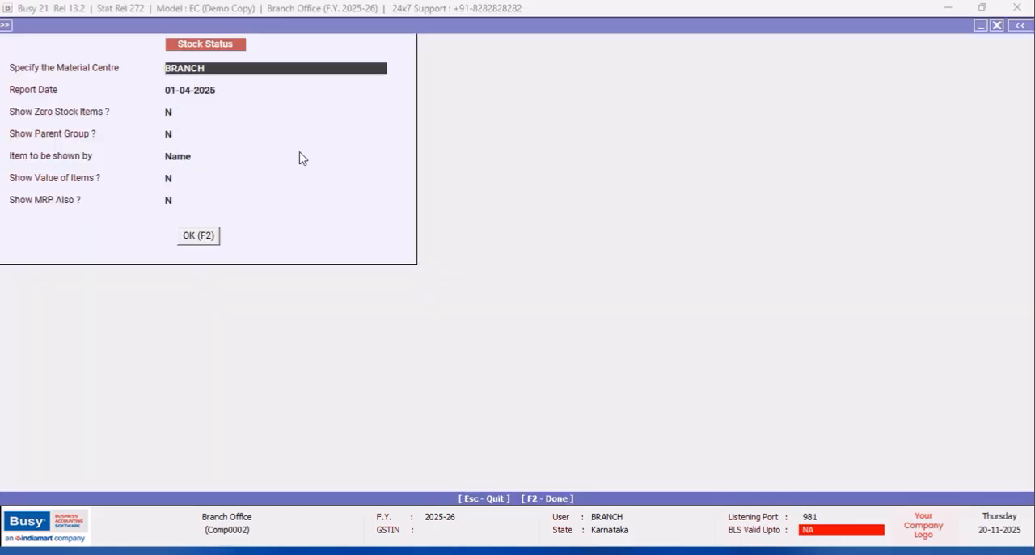
{"action": "left_click", "coordinate": [198, 237]}
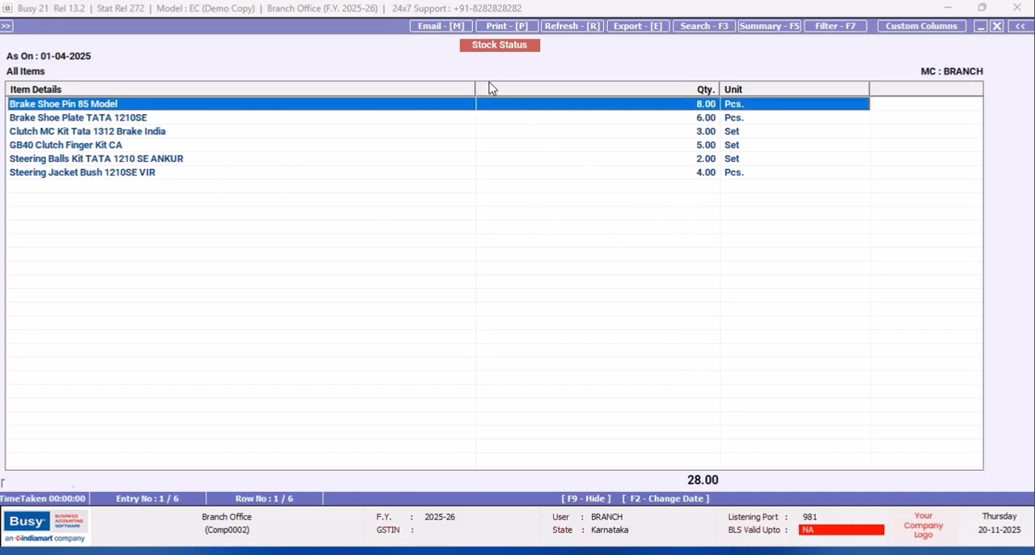
{"action": "left_click_drag", "start_coordinate": [475, 88], "coordinate": [243, 122]}
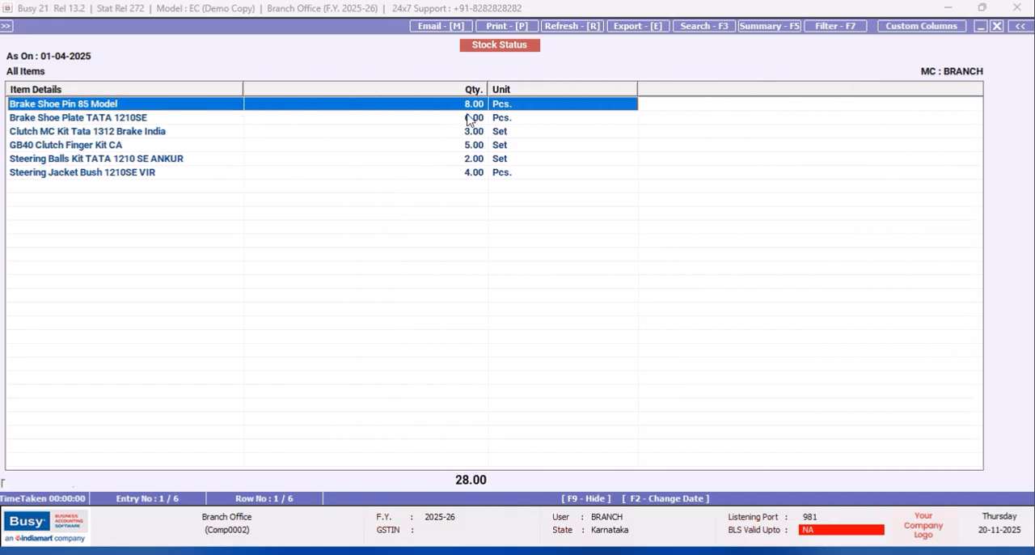
{"action": "left_click_drag", "start_coordinate": [487, 89], "coordinate": [314, 119]}
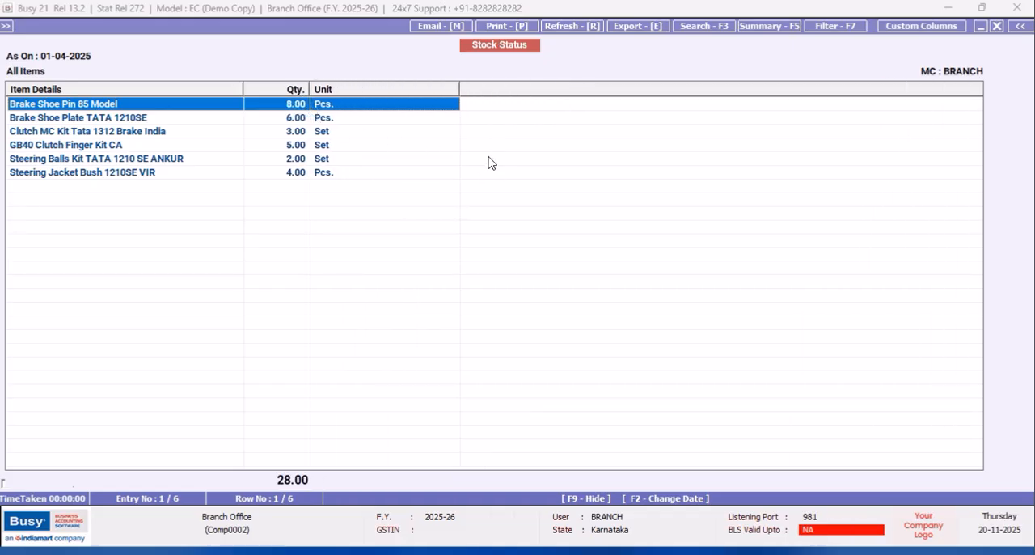
- View the material centre ledger of Brake Shoe Pin 85 Model, and close the stock status report
{"action": "key", "text": "Return"}
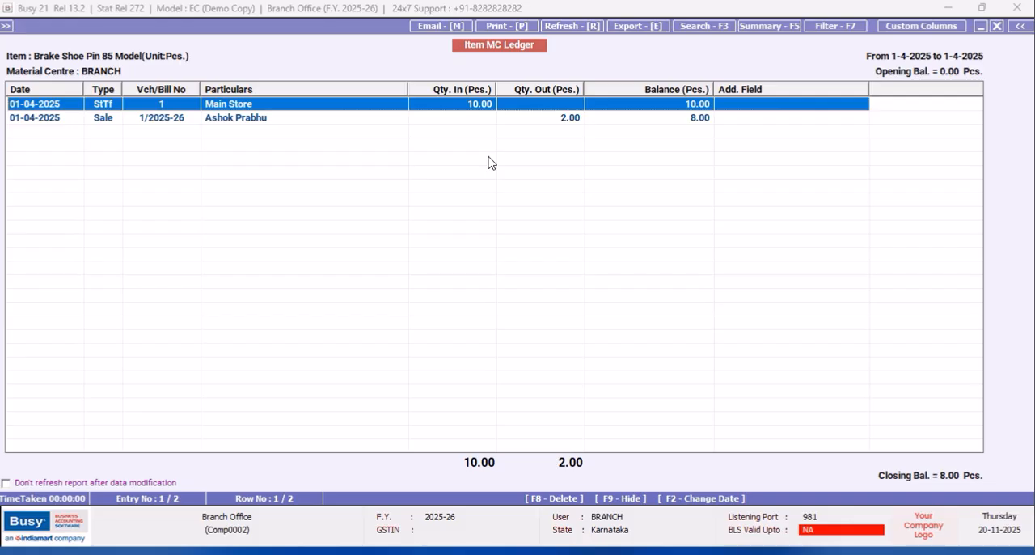
{"action": "left_click", "coordinate": [997, 27]}
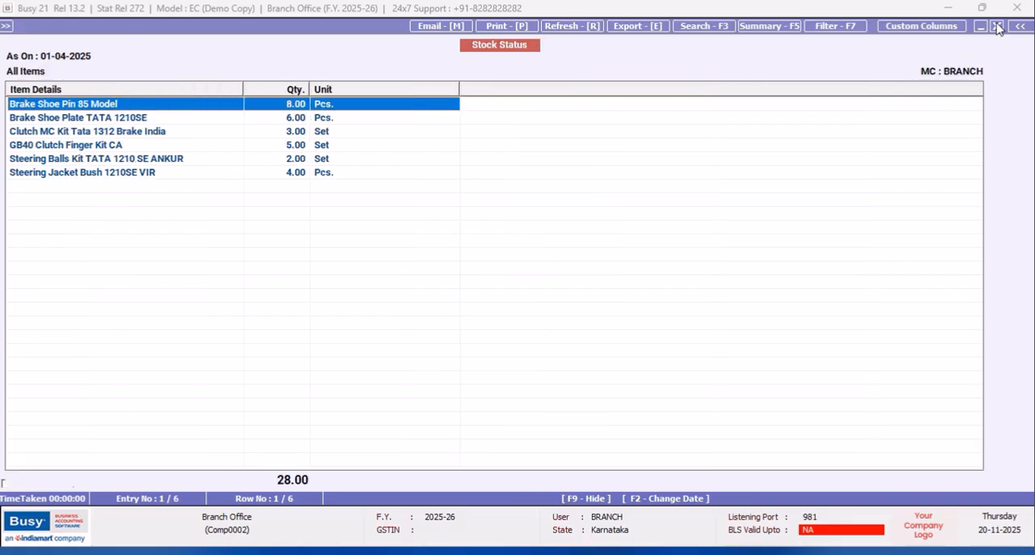
{"action": "left_click", "coordinate": [997, 27]}
{"action": "left_click", "coordinate": [996, 26]}
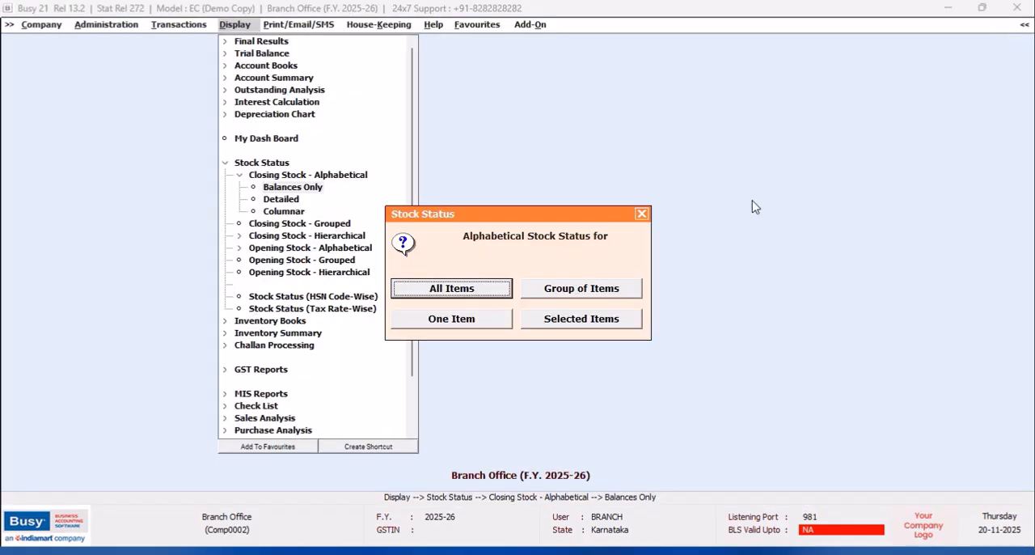
{"action": "left_click", "coordinate": [640, 215]}
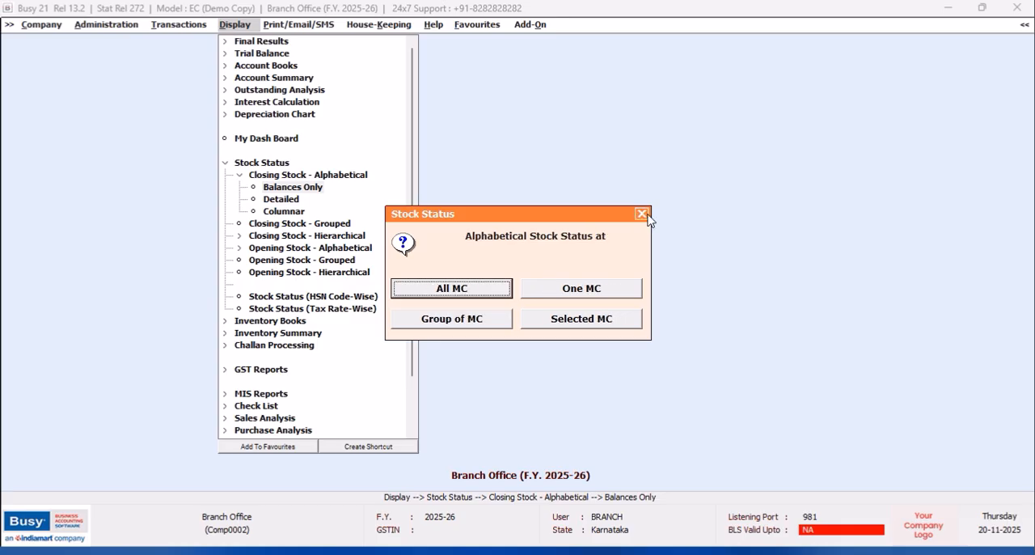
{"action": "left_click", "coordinate": [644, 214]}
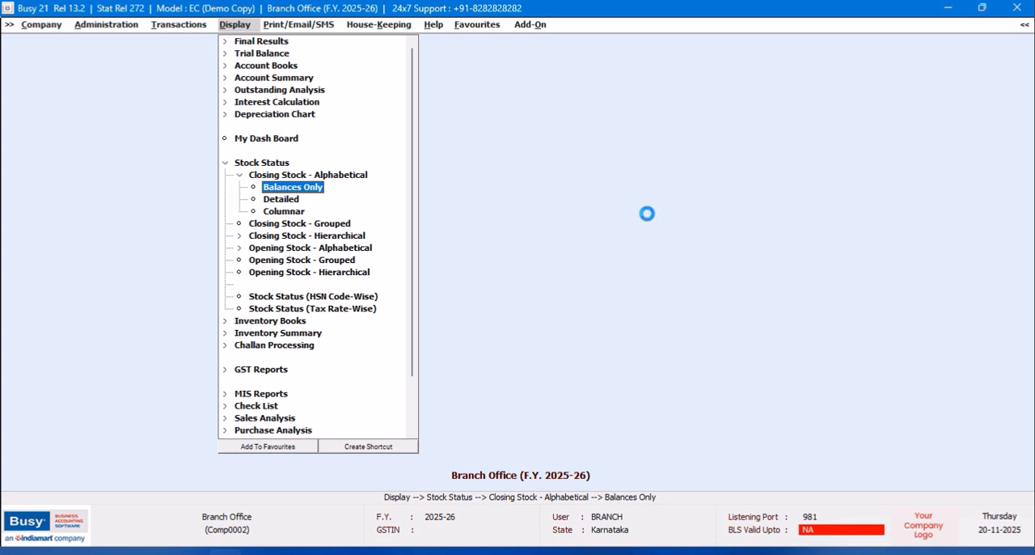
- View the account ledger of the customer billed in the branch sales voucher, and close it
{"action": "key", "text": "alt+l"}
{"action": "type", "text": "ashok"}
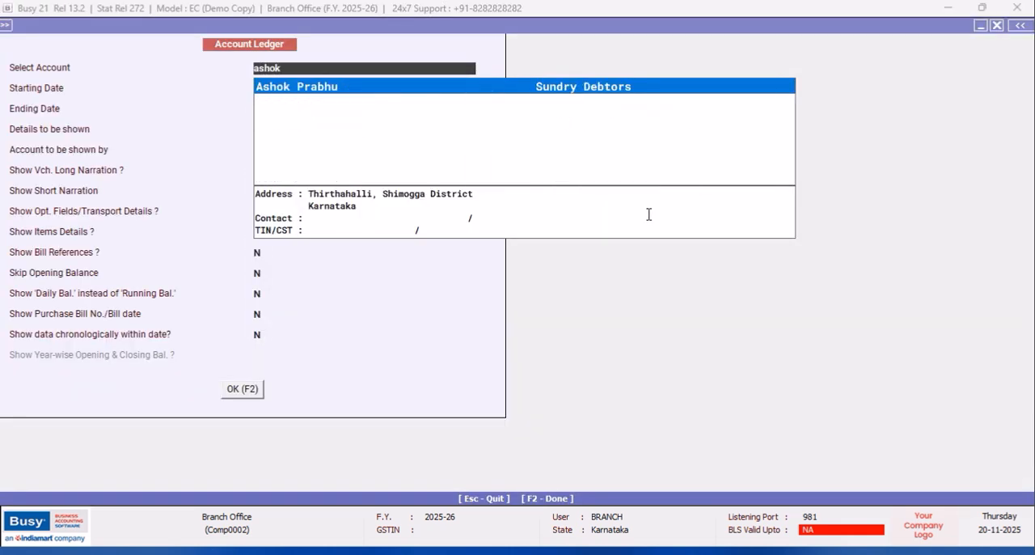
{"action": "key", "text": "F2"}
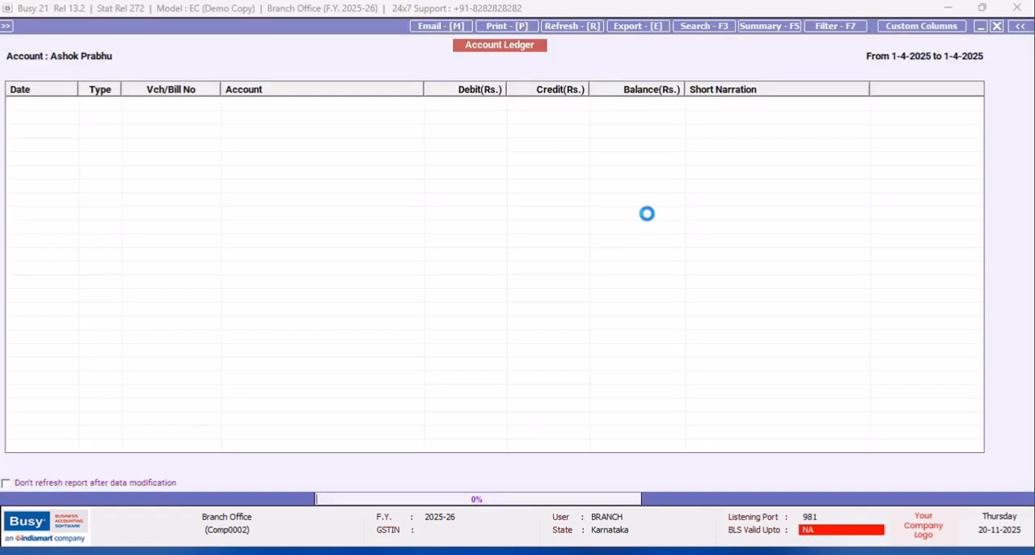
{"action": "left_click", "coordinate": [997, 25]}
{"action": "left_click", "coordinate": [997, 27]}
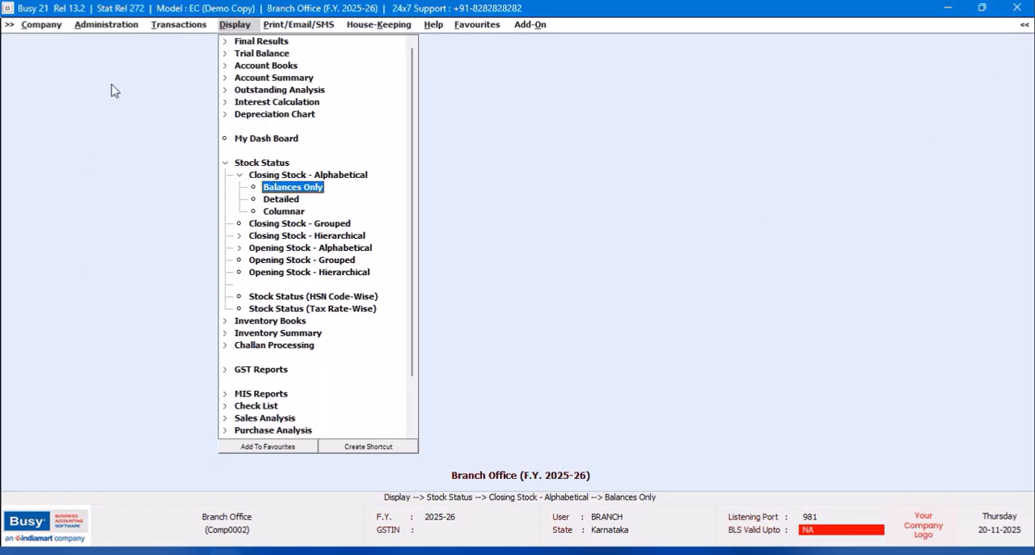
- Start a new receipt voucher in the BRANCH series dated 02-04-2025, with Cash as receipt mode and no narration
{"action": "left_click", "coordinate": [176, 26]}
{"action": "double_click", "coordinate": [160, 44]}
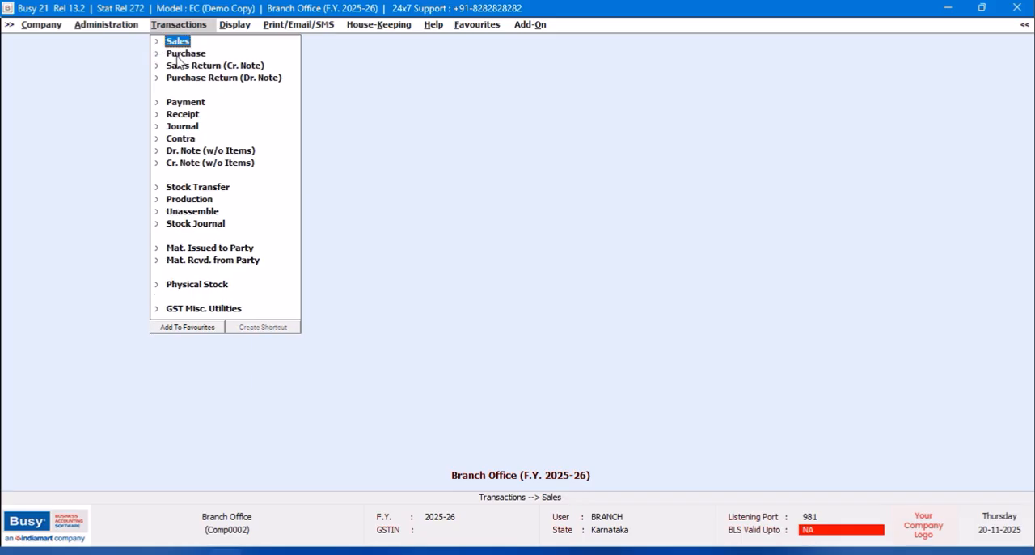
{"action": "double_click", "coordinate": [183, 115]}
{"action": "double_click", "coordinate": [188, 127]}
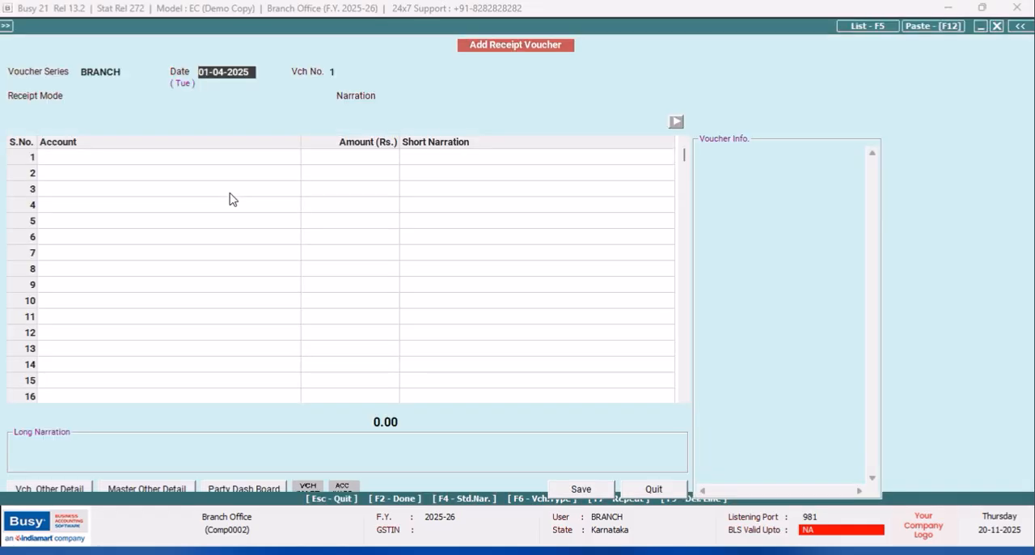
{"action": "type", "text": "2/4"}
{"action": "key", "text": "Return"}
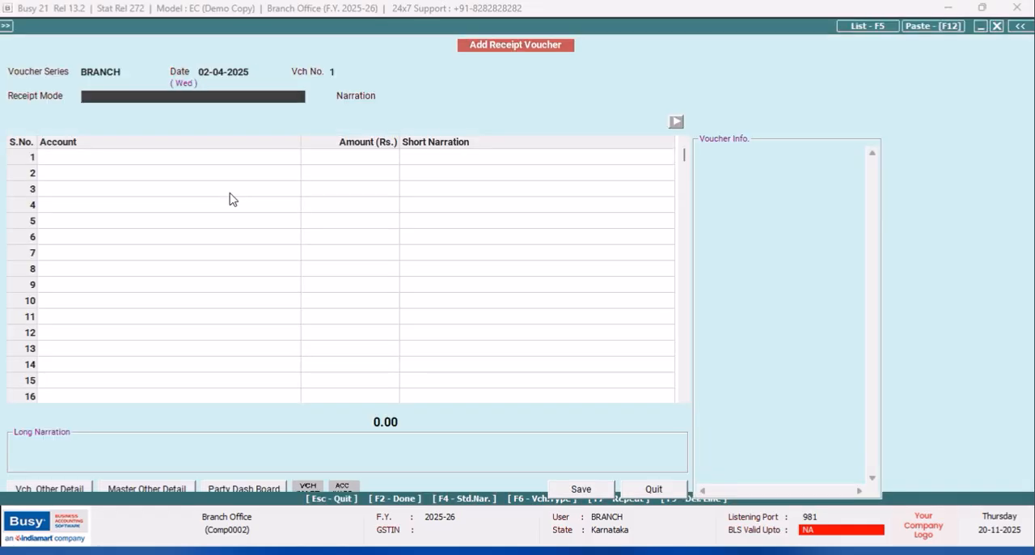
{"action": "key", "text": "Return"}
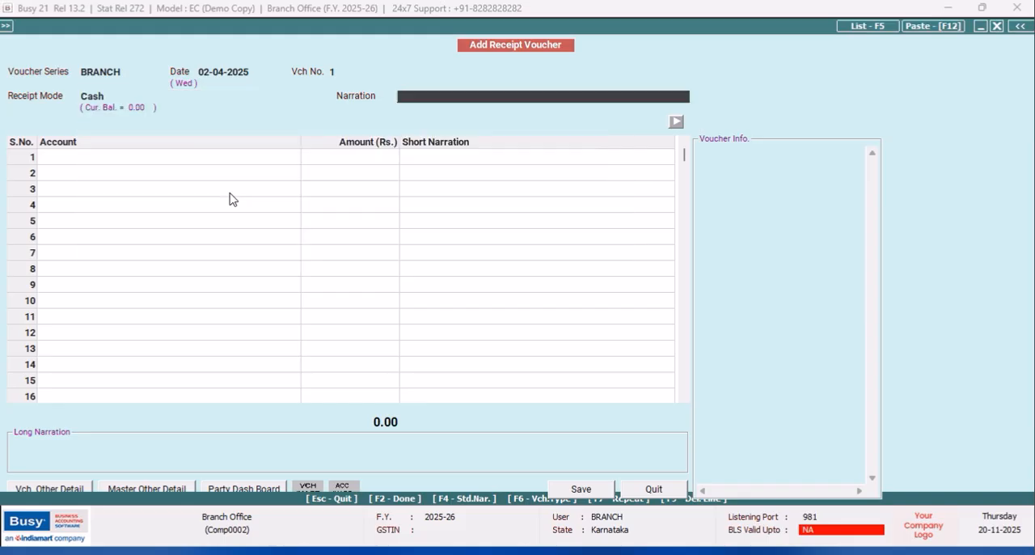
{"action": "key", "text": "Return"}
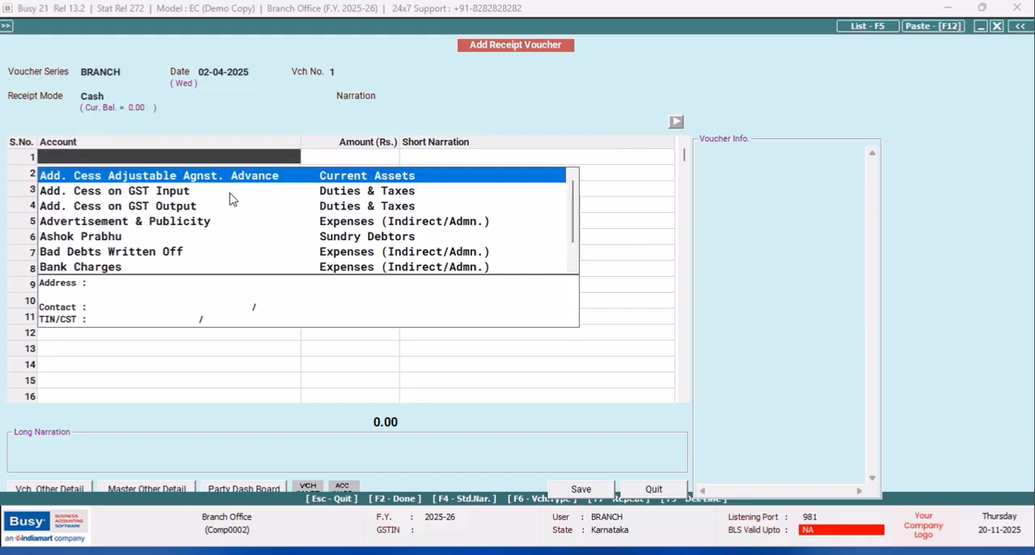
- Enter a receipt of Rs. 856 from the sales customer's account and allocate it bill-by-bill with the Adjustment method
{"action": "key", "text": "Down"}
{"action": "key", "text": "Down"}
{"action": "key", "text": "Down"}
{"action": "key", "text": "Down"}
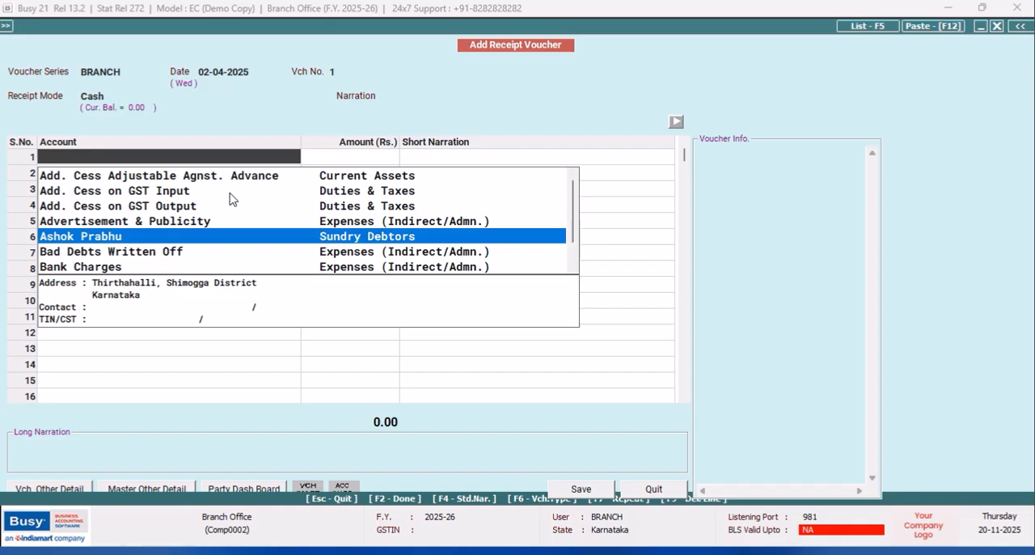
{"action": "key", "text": "Return"}
{"action": "type", "text": "856"}
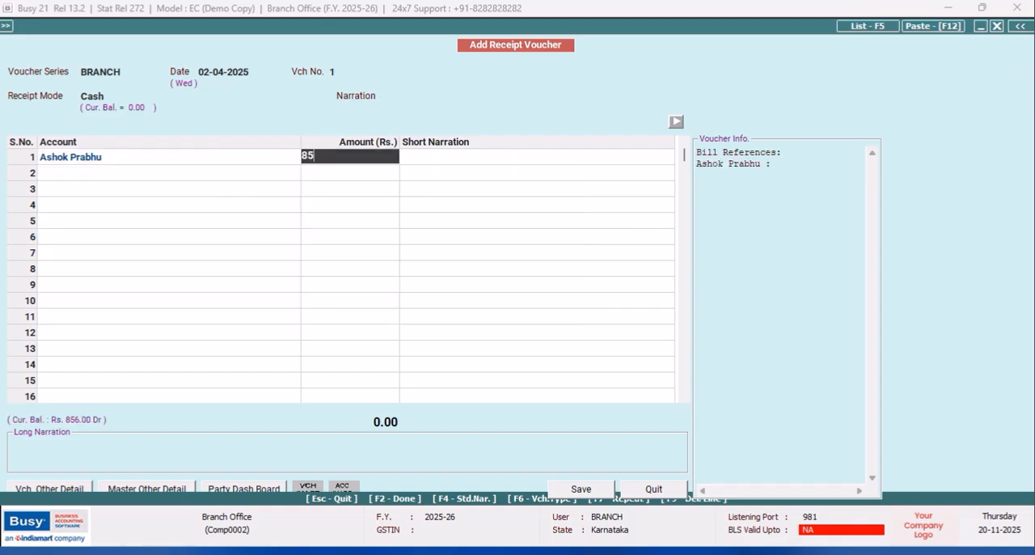
{"action": "key", "text": "Return"}
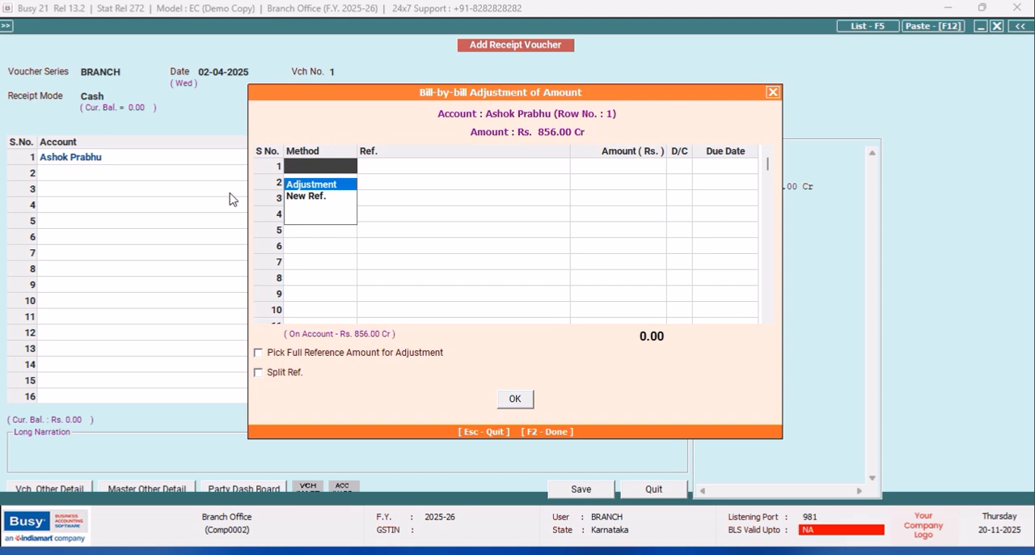
{"action": "key", "text": "Return"}
{"action": "key", "text": "Return"}
{"action": "key", "text": "F2"}
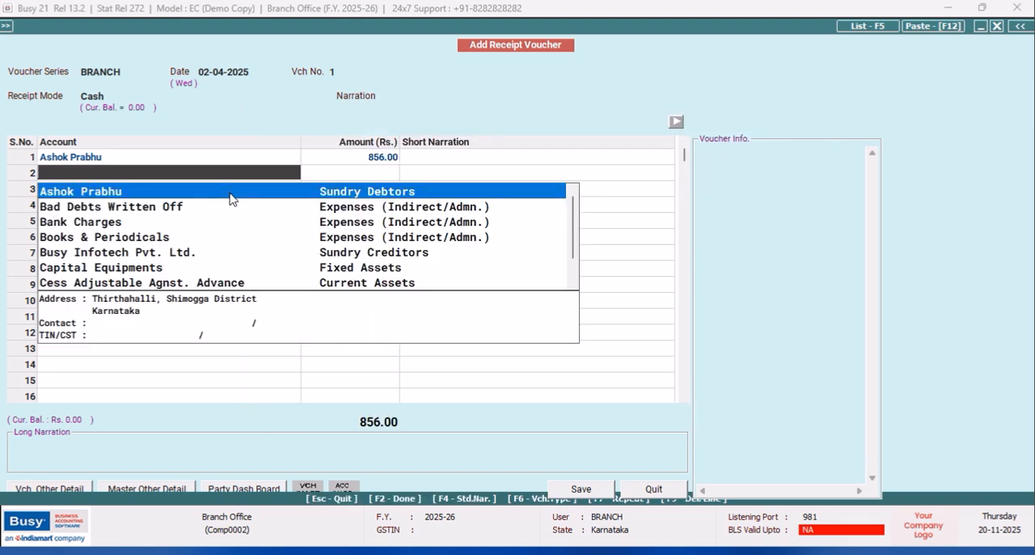
- Clear the duplicate customer entry from the second row, save the receipt voucher and quit voucher entry
{"action": "left_click", "coordinate": [155, 154]}
{"action": "left_click", "coordinate": [102, 178]}
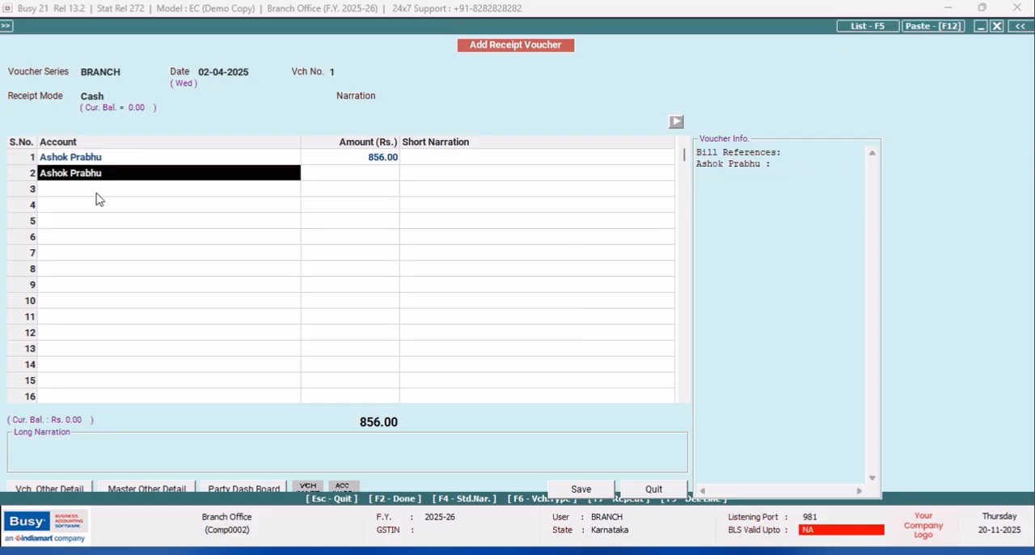
{"action": "key", "text": "BackSpace"}
{"action": "left_click", "coordinate": [577, 490]}
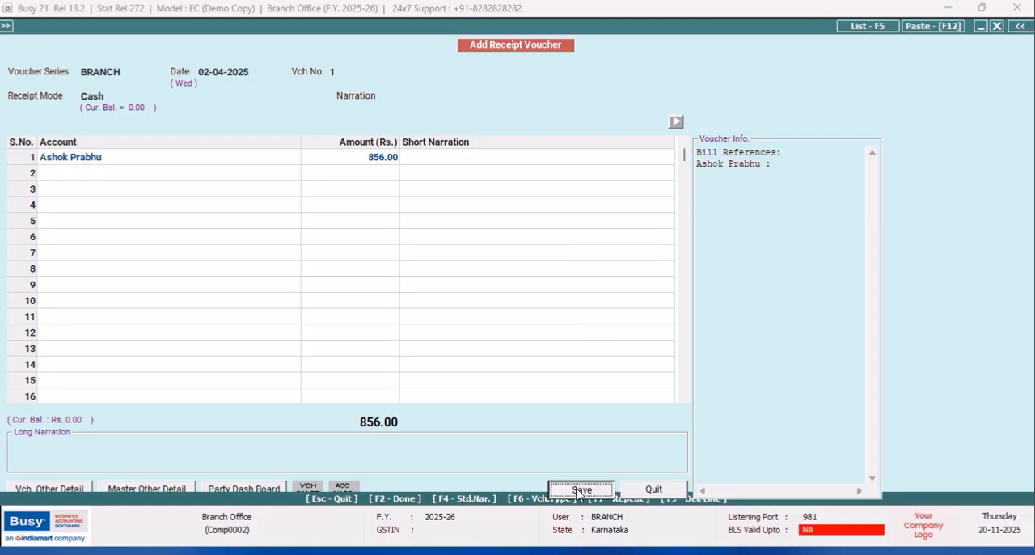
{"action": "left_click", "coordinate": [655, 489]}
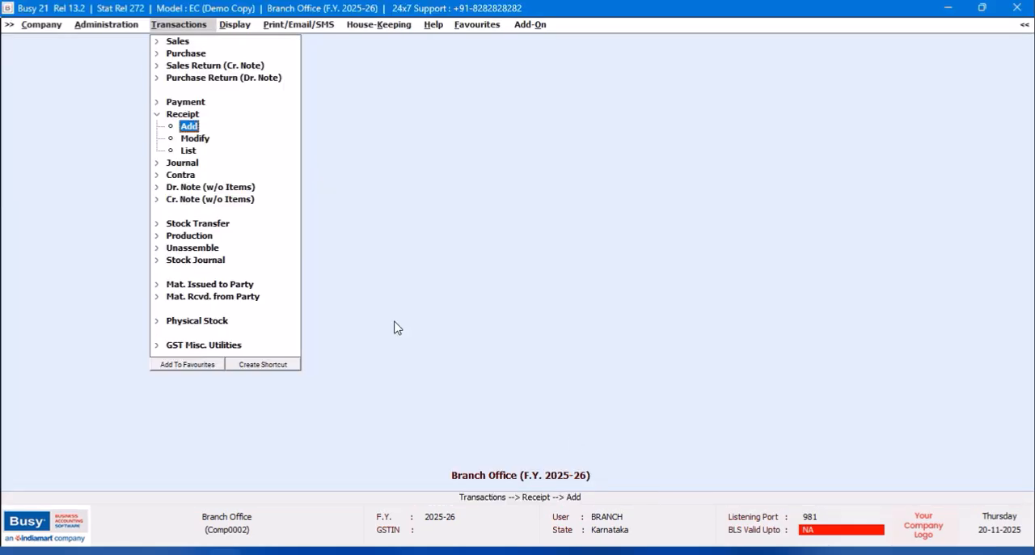
- View the account ledger of Cash to check the branch receipt, and close it
{"action": "left_click", "coordinate": [233, 27]}
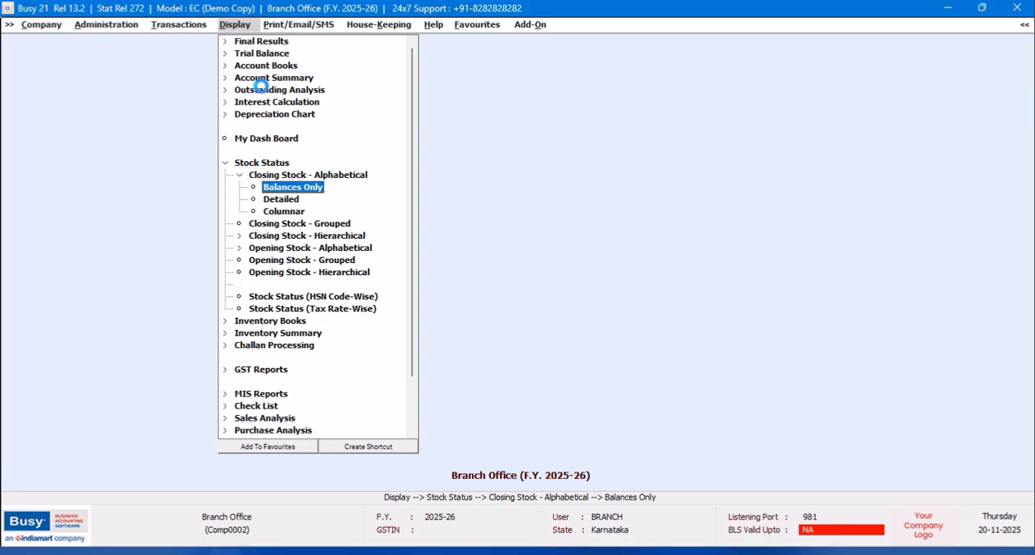
{"action": "key", "text": "alt+l"}
{"action": "type", "text": "cash"}
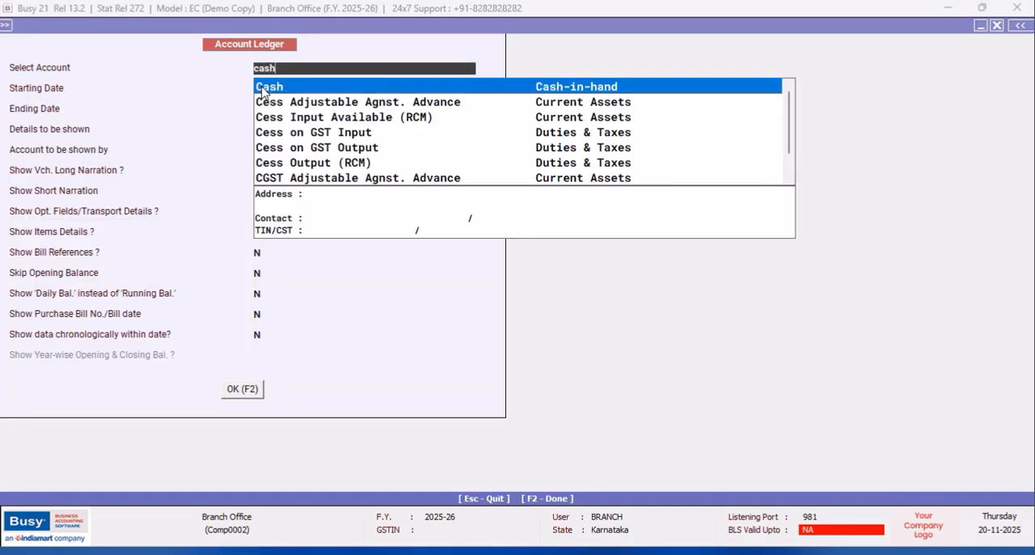
{"action": "key", "text": "Return"}
{"action": "key", "text": "F2"}
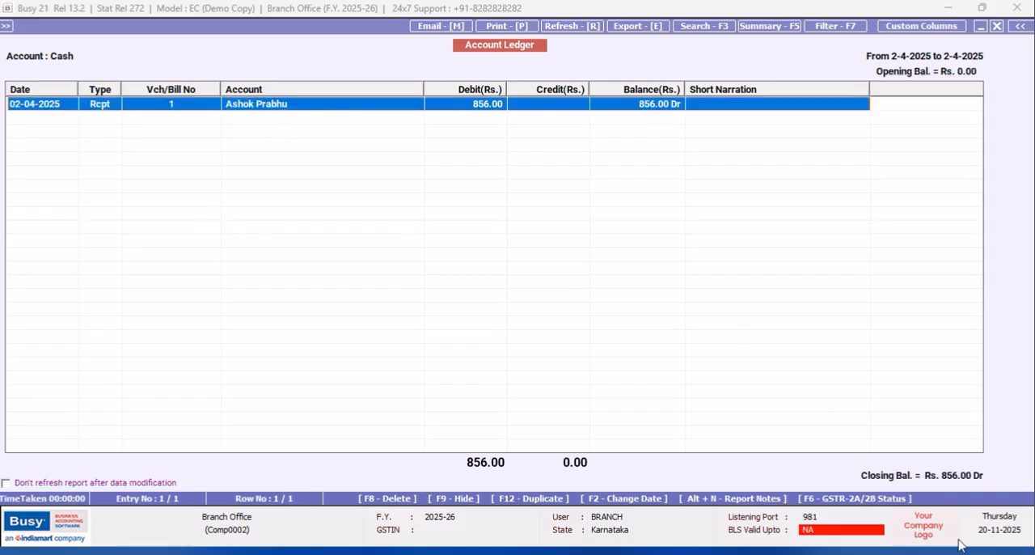
{"action": "left_click", "coordinate": [997, 26]}
{"action": "left_click", "coordinate": [998, 27]}
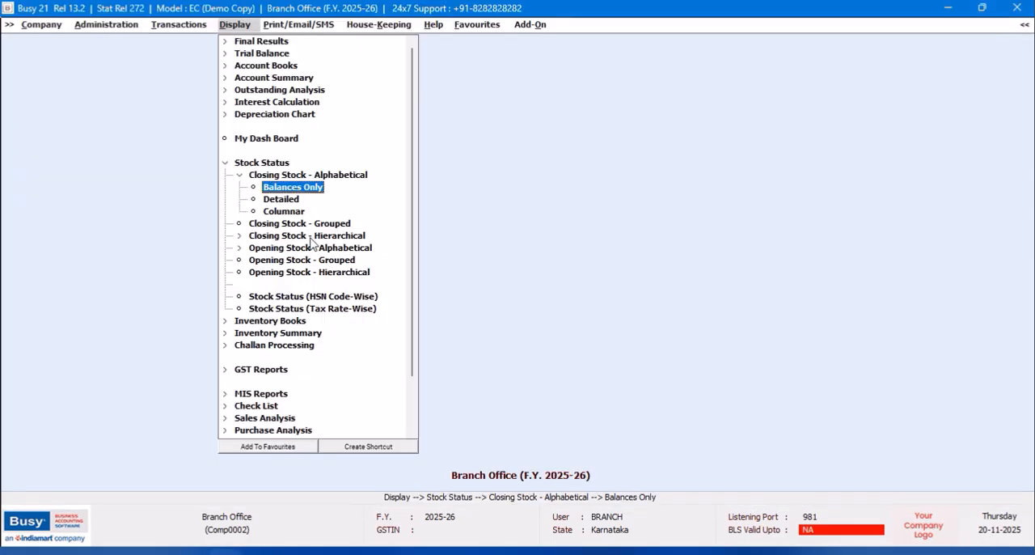
- Open the SQL Query Executor from the query system
{"action": "left_click", "coordinate": [225, 163]}
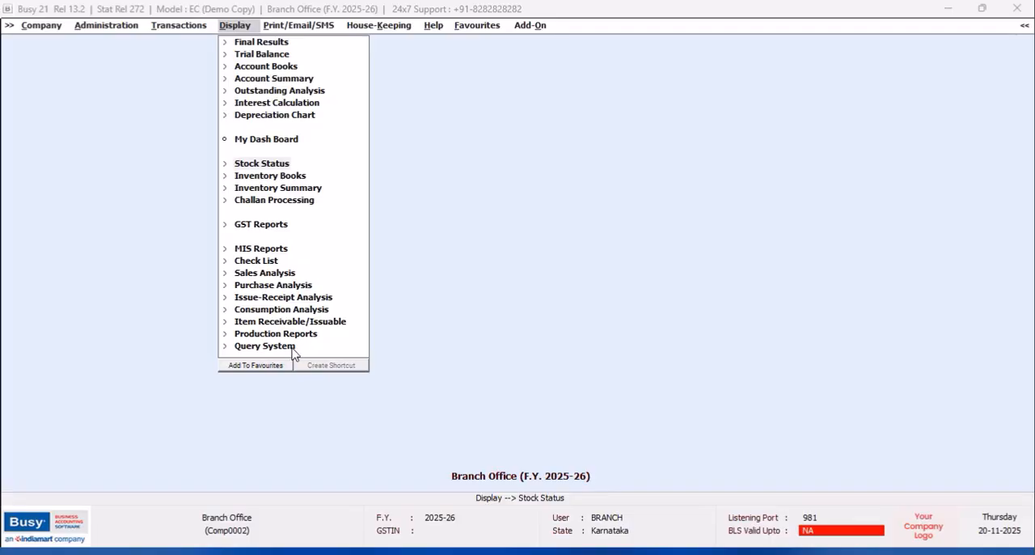
{"action": "left_click", "coordinate": [291, 347]}
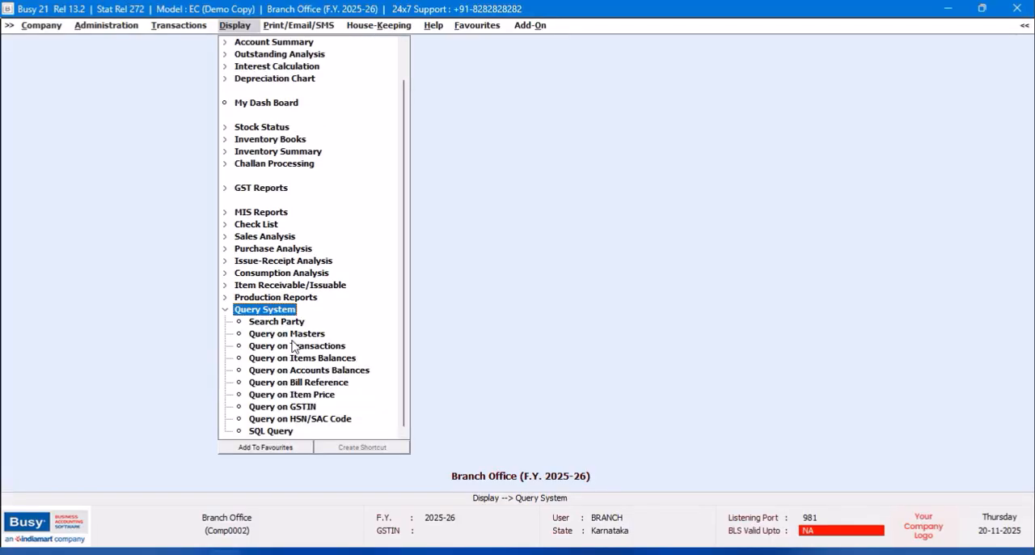
{"action": "left_click", "coordinate": [340, 426]}
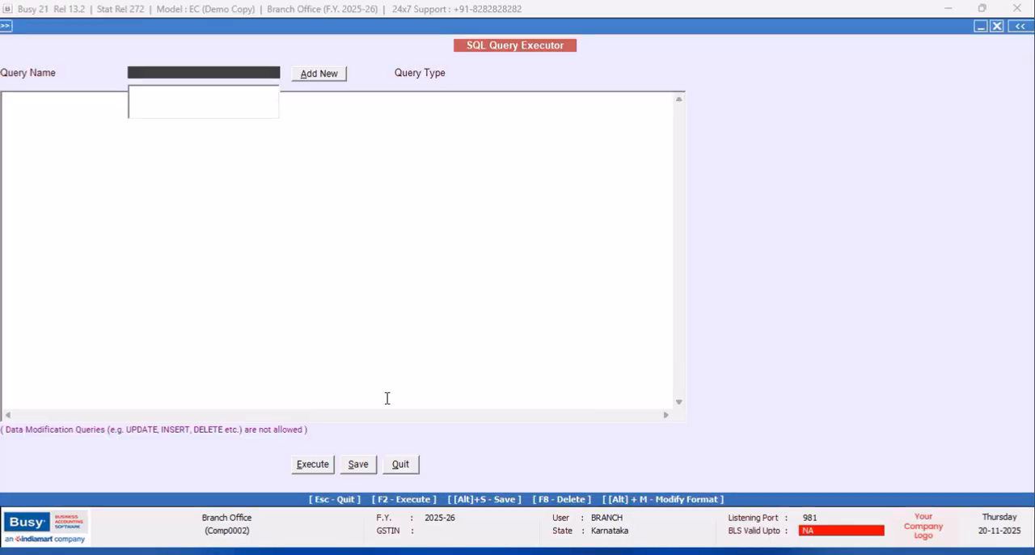
- Quit the query executor and save a Shift + Ctrl + F2 shortcut for SQL Query
{"action": "left_click", "coordinate": [400, 463]}
{"action": "left_click", "coordinate": [387, 451]}
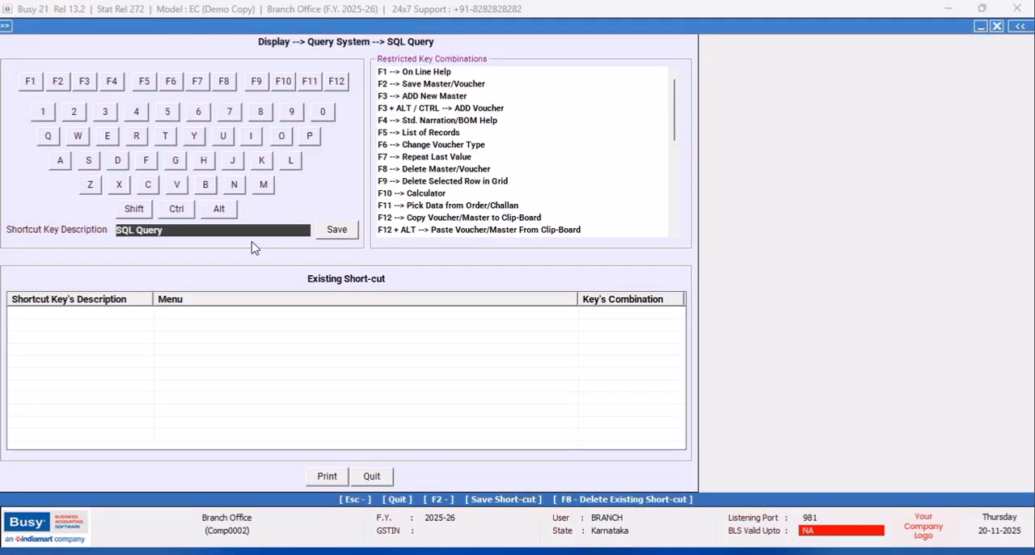
{"action": "left_click", "coordinate": [135, 208]}
{"action": "left_click", "coordinate": [176, 209]}
{"action": "left_click", "coordinate": [57, 81]}
{"action": "left_click", "coordinate": [337, 229]}
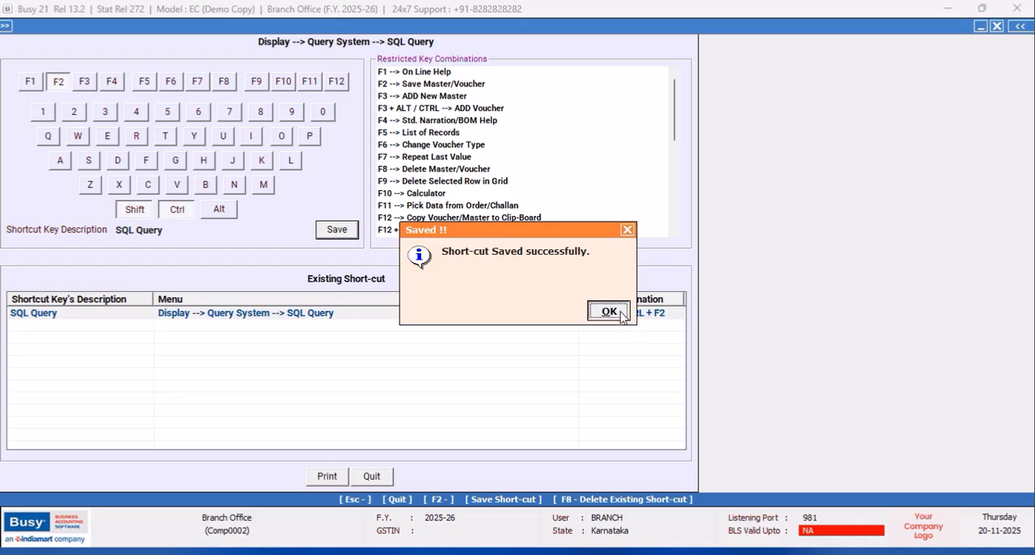
{"action": "left_click", "coordinate": [610, 311]}
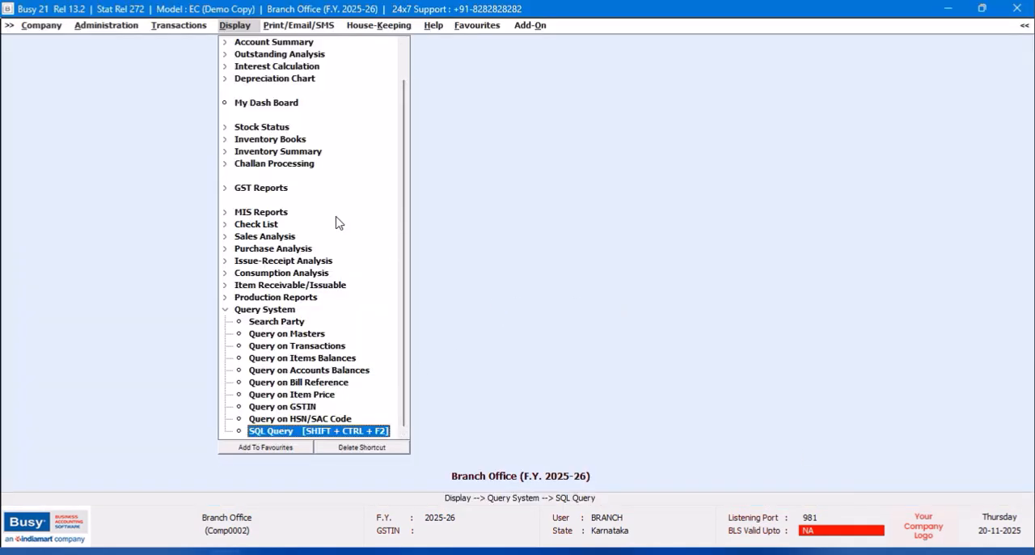
- Reopen the SQL Query Executor and add a new query named ONE without a password
{"action": "key", "text": "Return"}
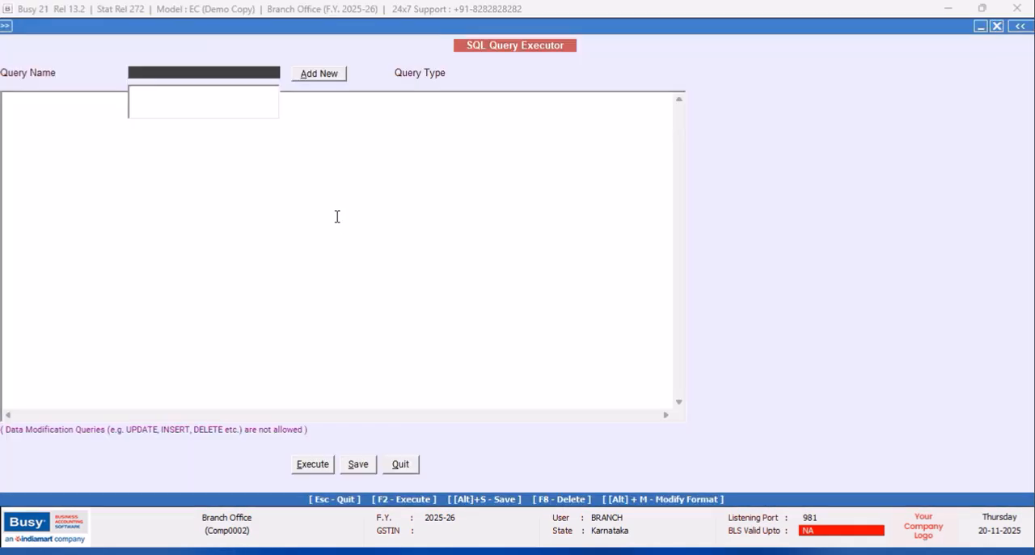
{"action": "left_click", "coordinate": [308, 79]}
{"action": "type", "text": "ONE"}
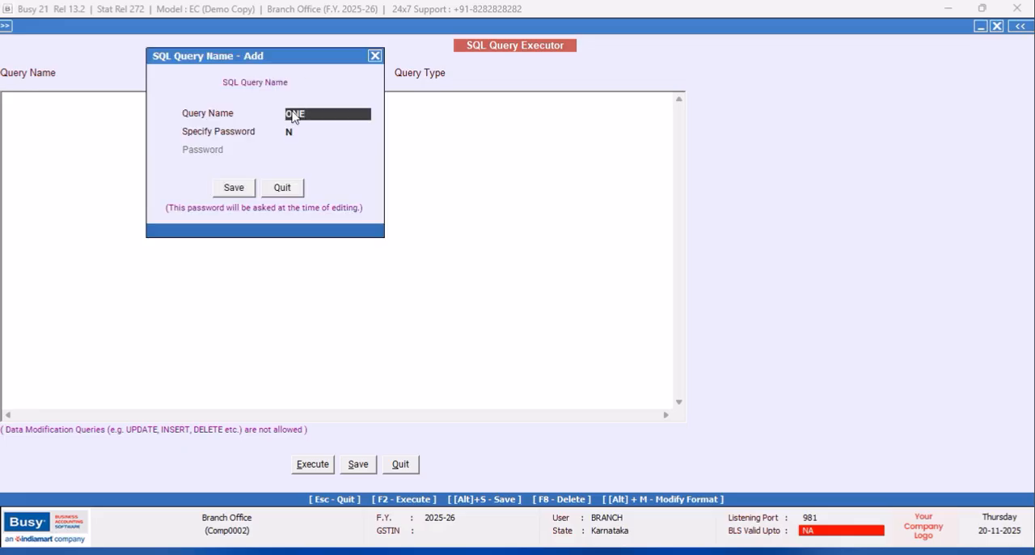
{"action": "left_click", "coordinate": [229, 190]}
{"action": "left_click_drag", "start_coordinate": [221, 29], "coordinate": [247, 37]}
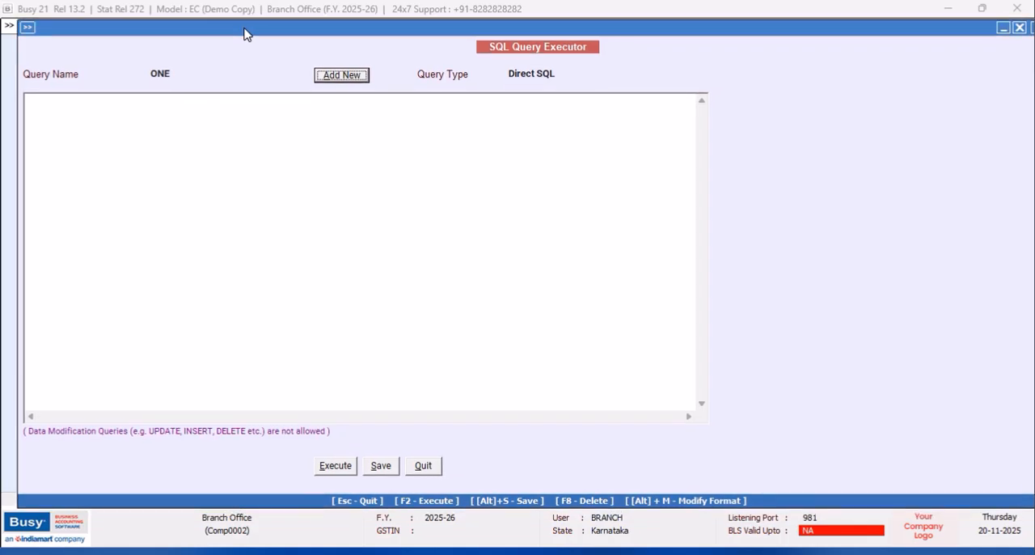
- Write the query "Select * from Tran2 Where Tran2.VchType=14" and save it
{"action": "left_click", "coordinate": [40, 97]}
{"action": "type", "text": "Select"}
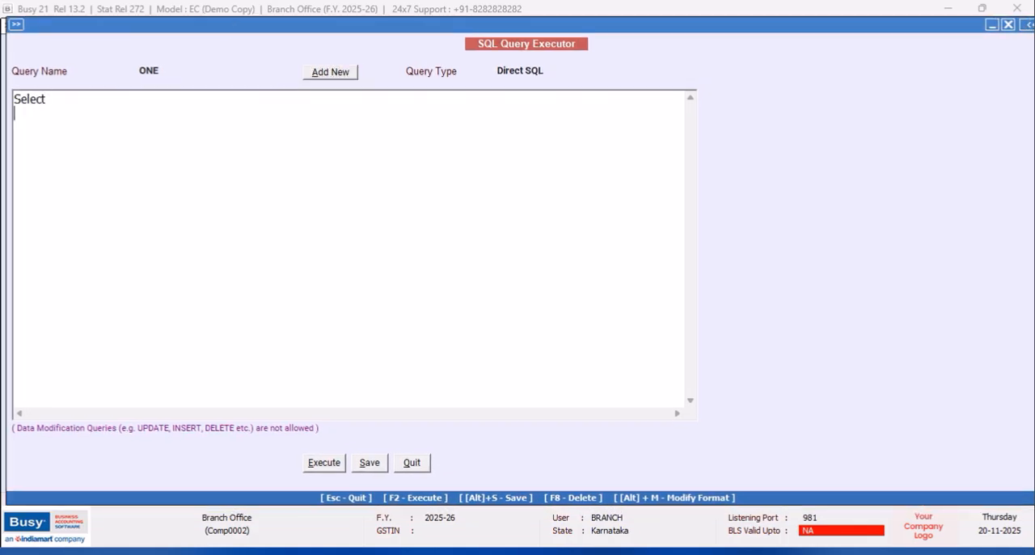
{"action": "type", "text": "m Tran2"}
{"action": "key", "text": "Return"}
{"action": "type", "text": "W"}
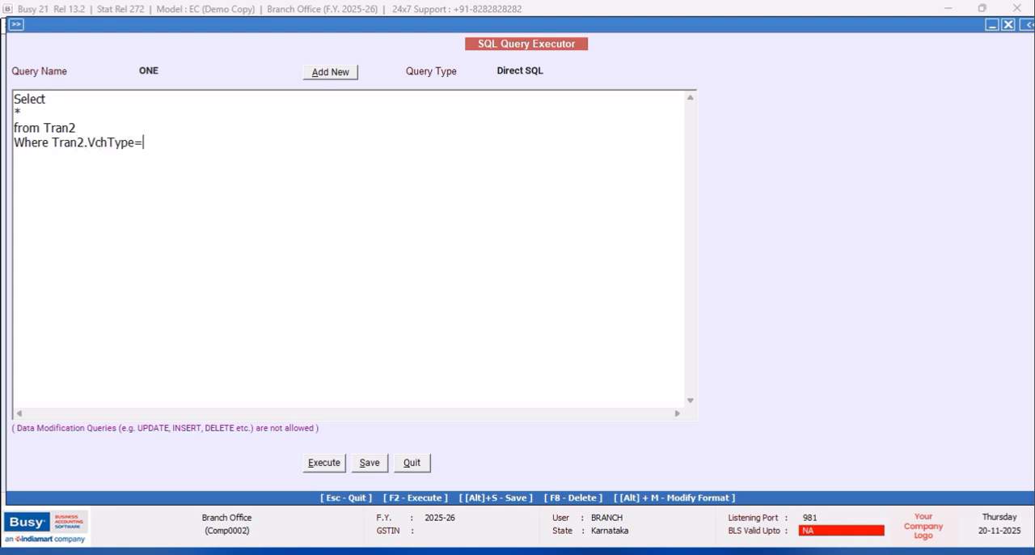
{"action": "type", "text": "14"}
{"action": "key", "text": "Tab"}
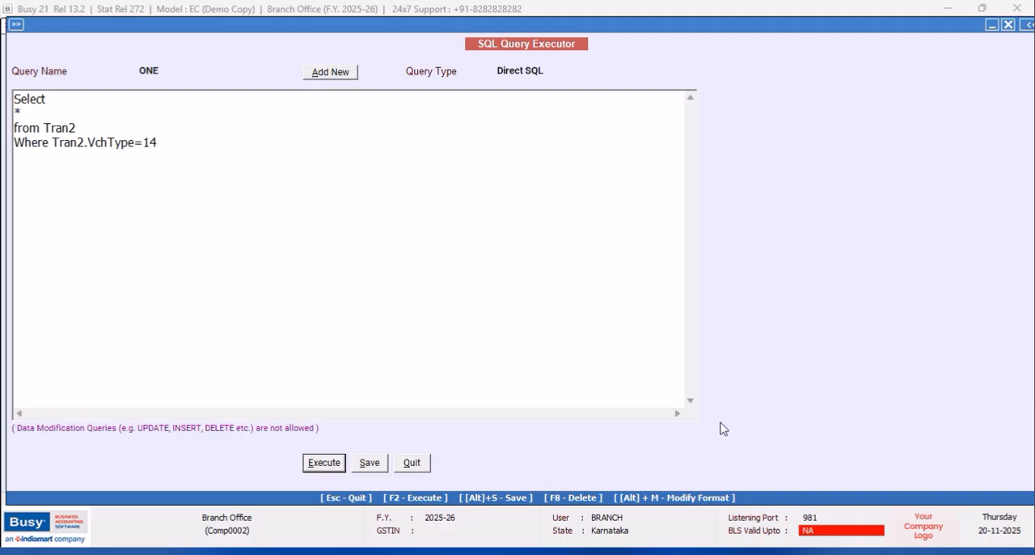
{"action": "left_click", "coordinate": [371, 467]}
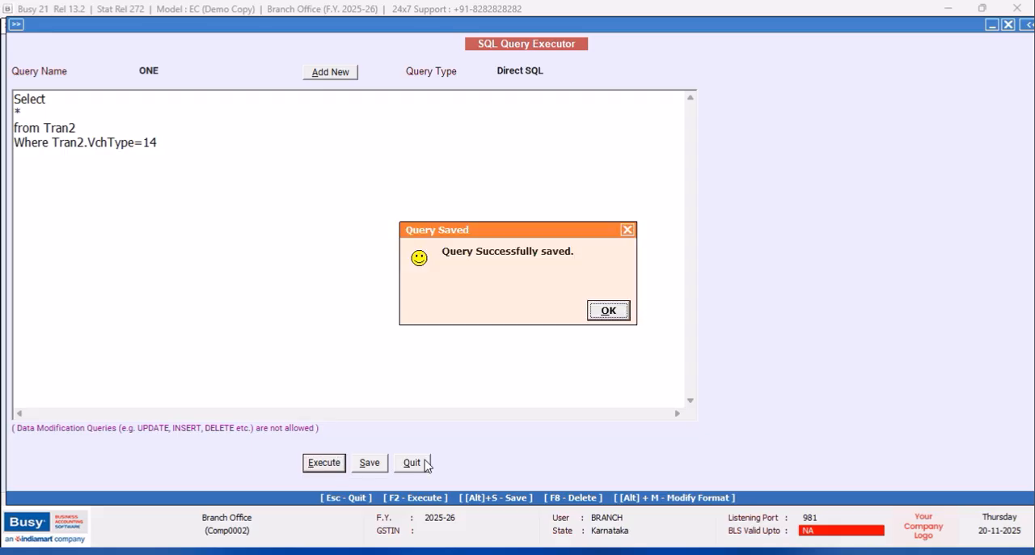
{"action": "left_click", "coordinate": [608, 311]}
- Execute query ONE, look through all columns of the receipt voucher records, and close the result and the executor
{"action": "key", "text": "F2"}
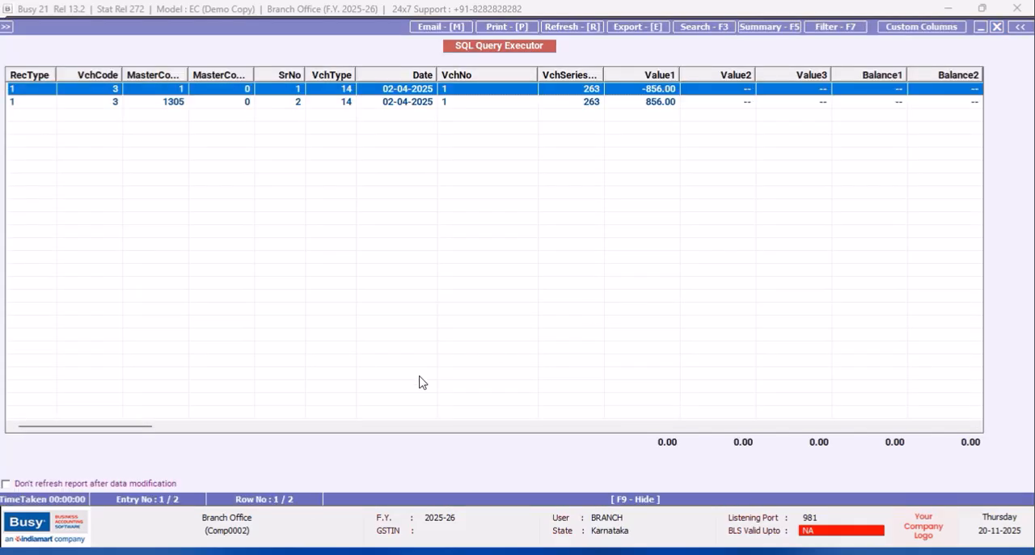
{"action": "left_click_drag", "start_coordinate": [110, 426], "coordinate": [874, 291]}
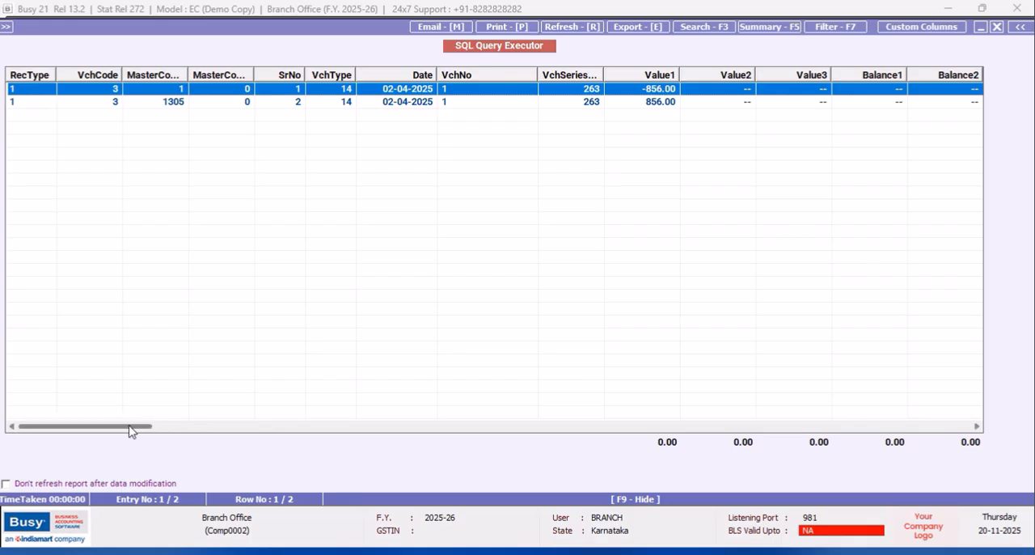
{"action": "left_click", "coordinate": [997, 28]}
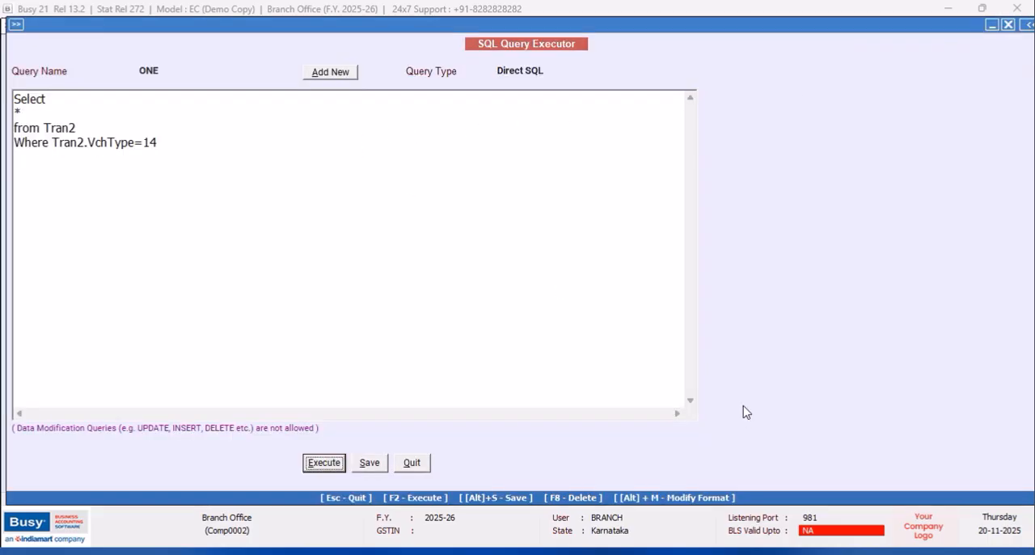
{"action": "key", "text": "Escape"}
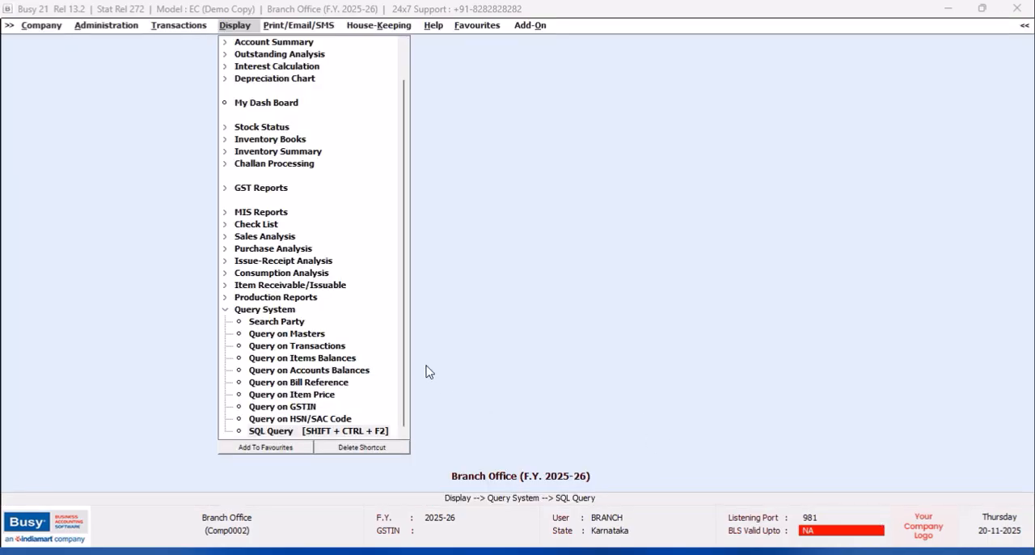
- Open the Exchange Data with HO screen for the branch company
{"action": "left_click", "coordinate": [89, 25]}
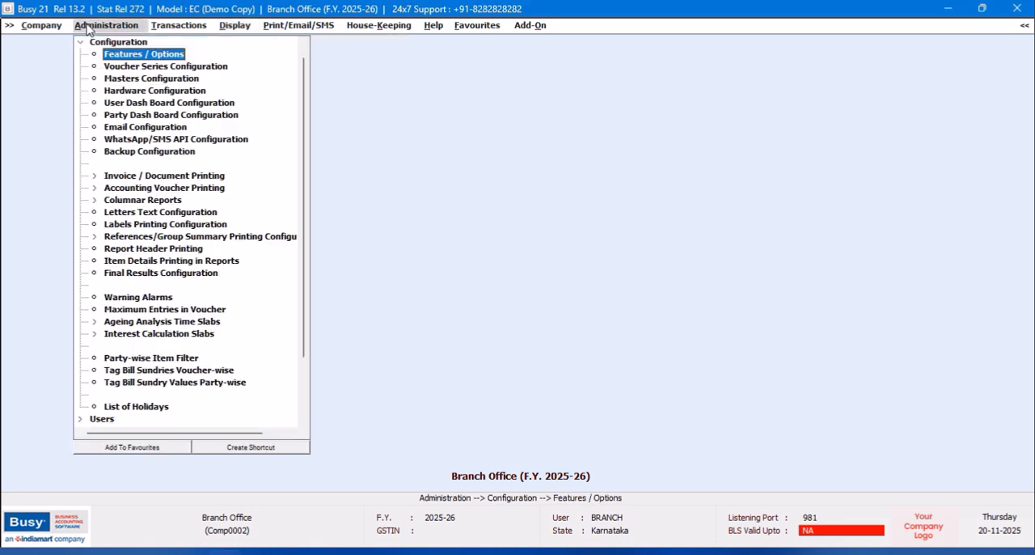
{"action": "left_click", "coordinate": [80, 42]}
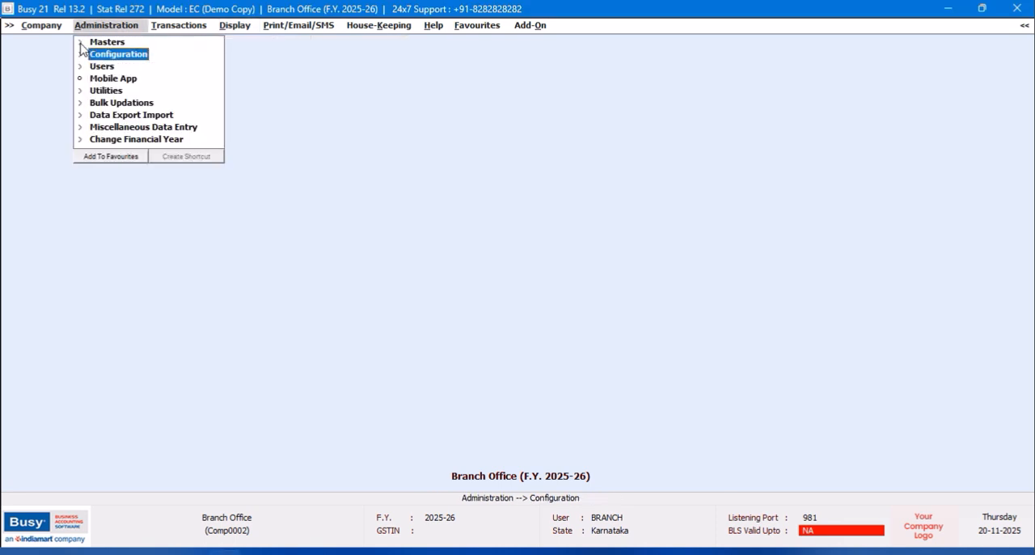
{"action": "left_click", "coordinate": [143, 118]}
{"action": "left_click", "coordinate": [143, 118]}
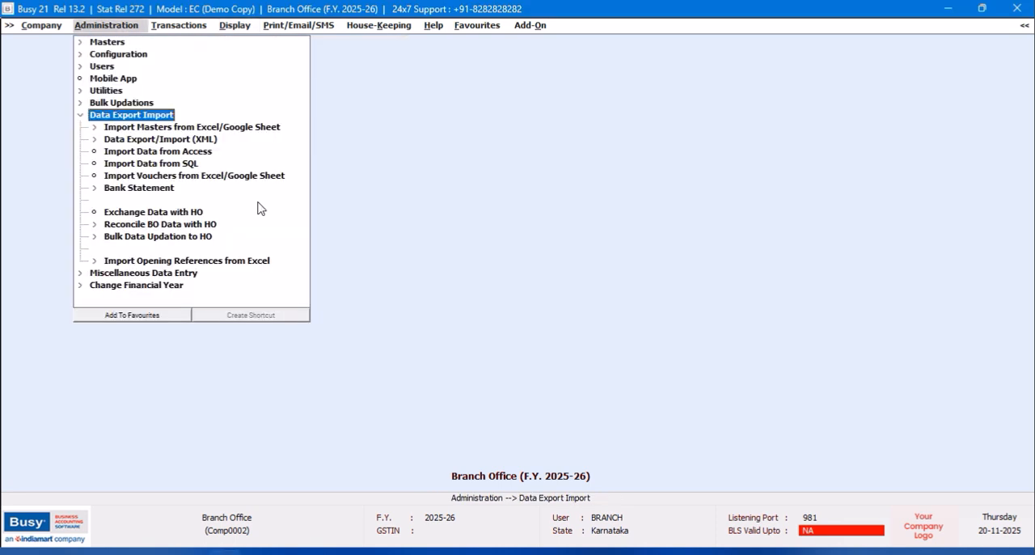
{"action": "left_click", "coordinate": [194, 238]}
{"action": "left_click", "coordinate": [194, 213]}
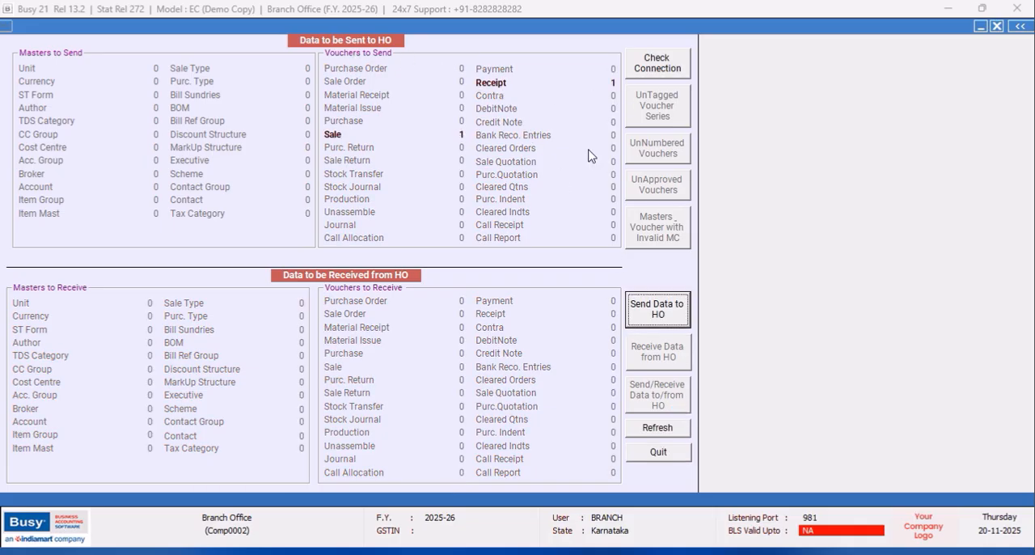
- Send the pending sale and receipt vouchers to HO, decline opening the synchronization log, and quit the data exchange
{"action": "left_click", "coordinate": [658, 317]}
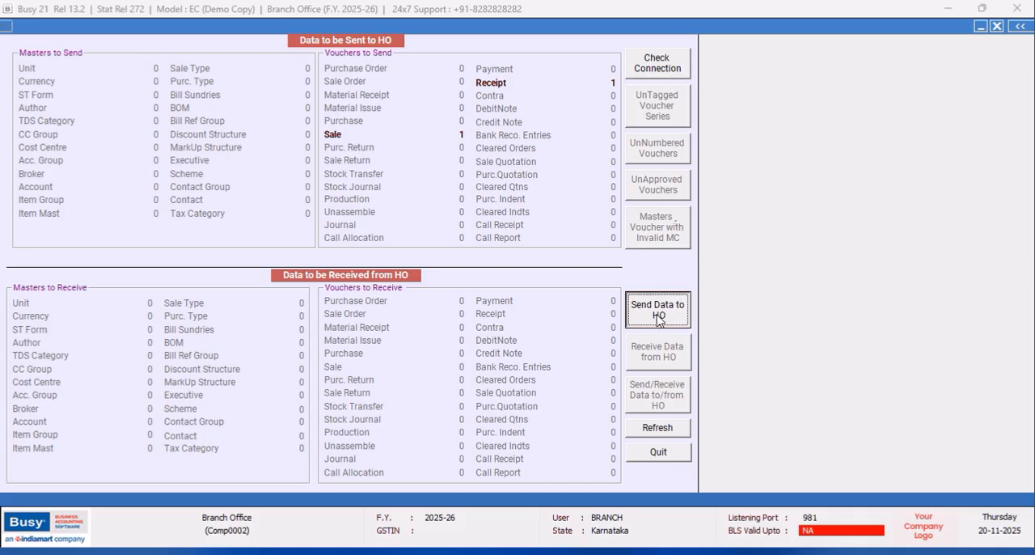
{"action": "left_click", "coordinate": [554, 314]}
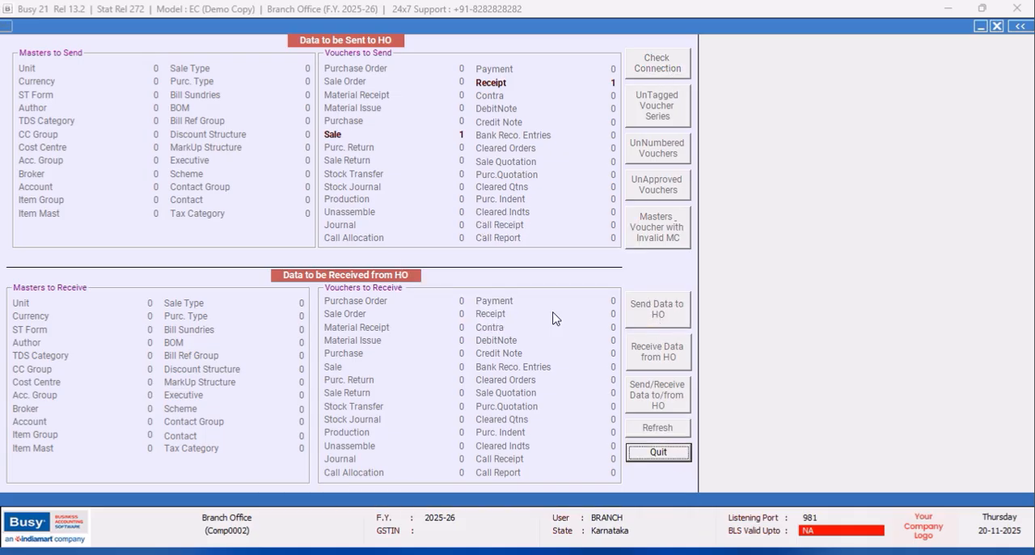
{"action": "left_click", "coordinate": [628, 231]}
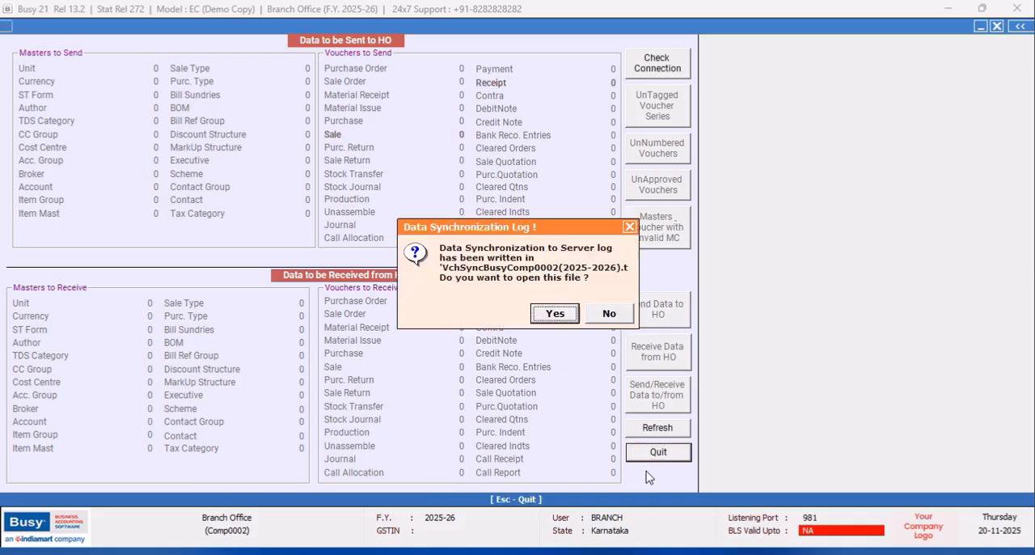
{"action": "left_click", "coordinate": [609, 314]}
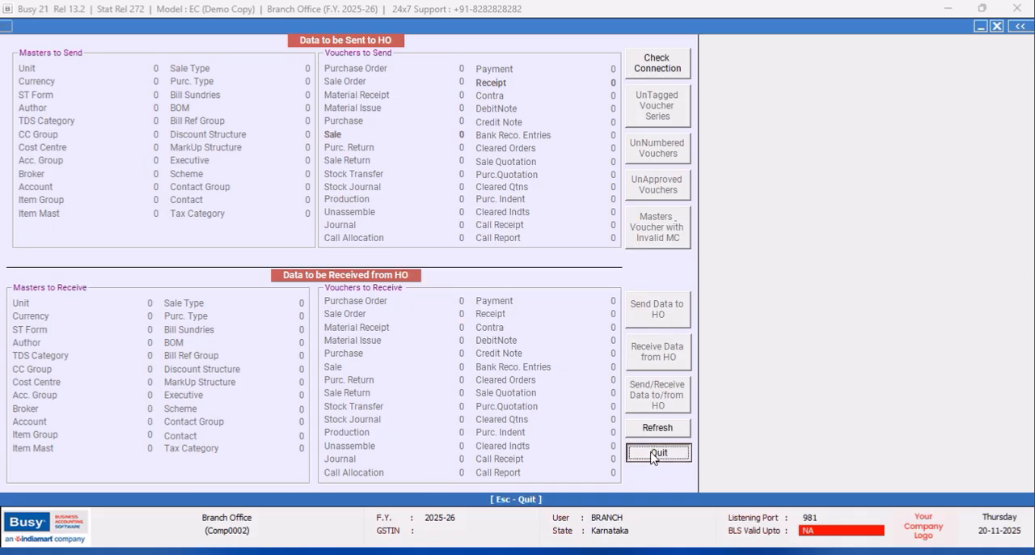
{"action": "left_click", "coordinate": [658, 451]}
- Close the Branch Office company and leave the company creation form without creating anything
{"action": "left_click", "coordinate": [37, 28]}
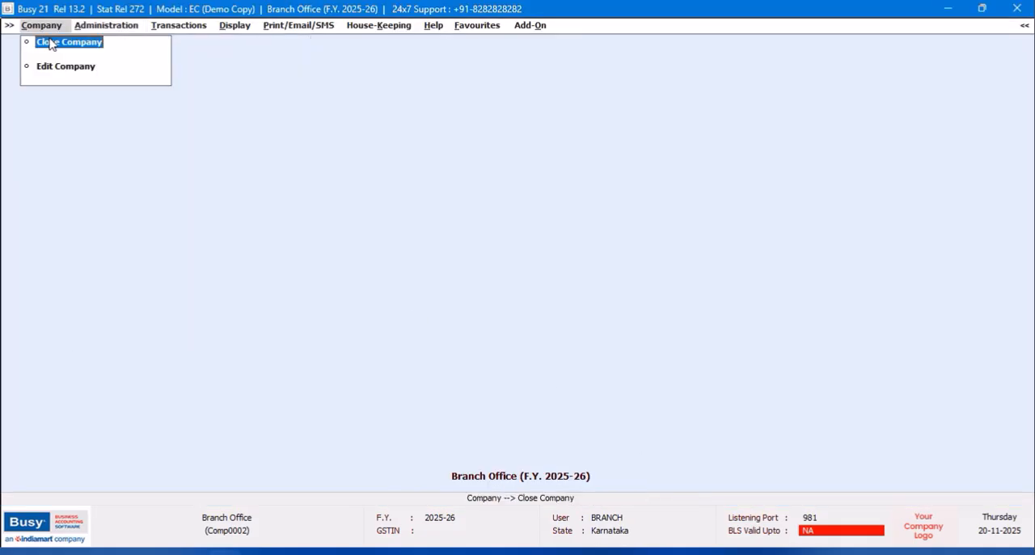
{"action": "left_click", "coordinate": [50, 40]}
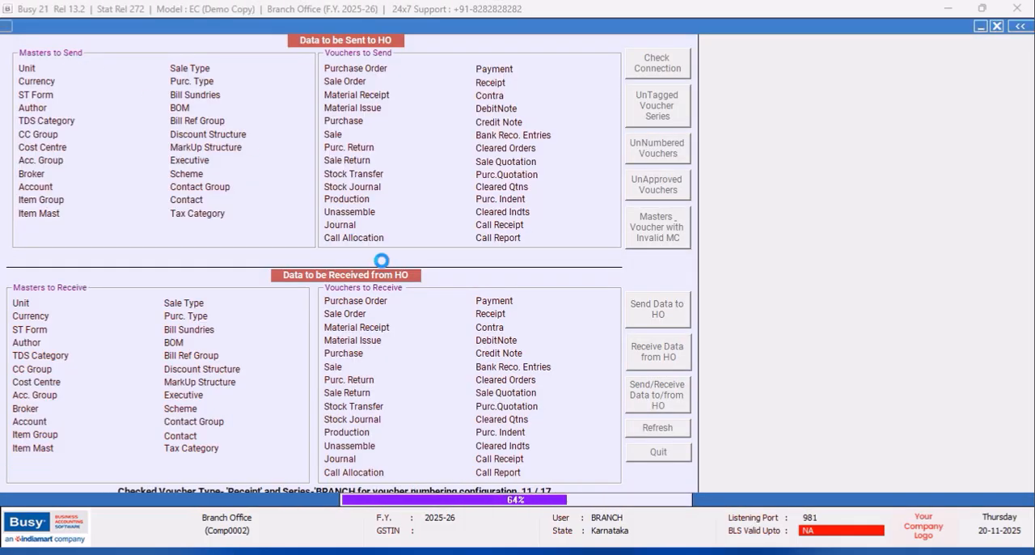
{"action": "left_click", "coordinate": [72, 50]}
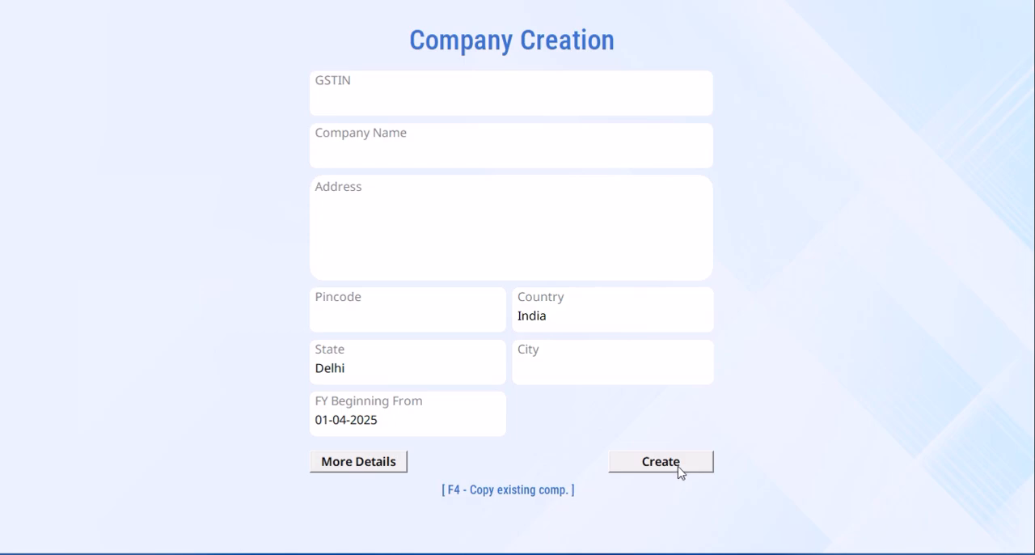
{"action": "key", "text": "Escape"}
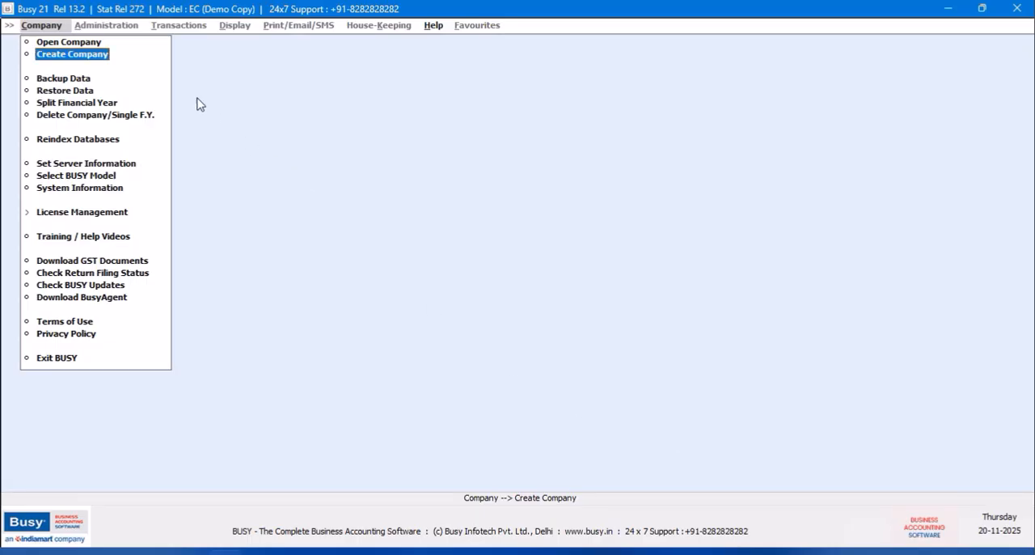
- Open the Harsha Motors company (Comp0001) and log in as the user busy
{"action": "key", "text": "Return"}
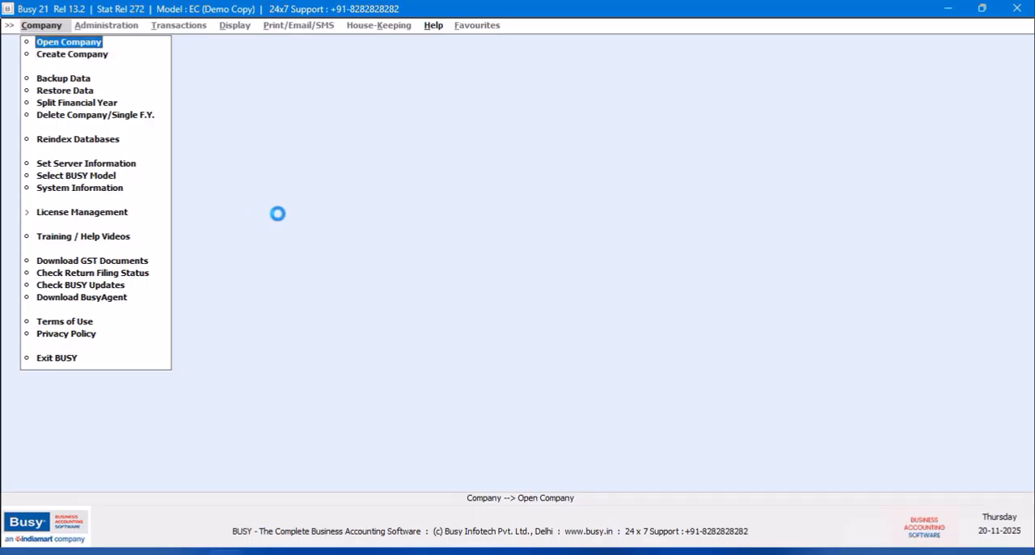
{"action": "left_click", "coordinate": [297, 150]}
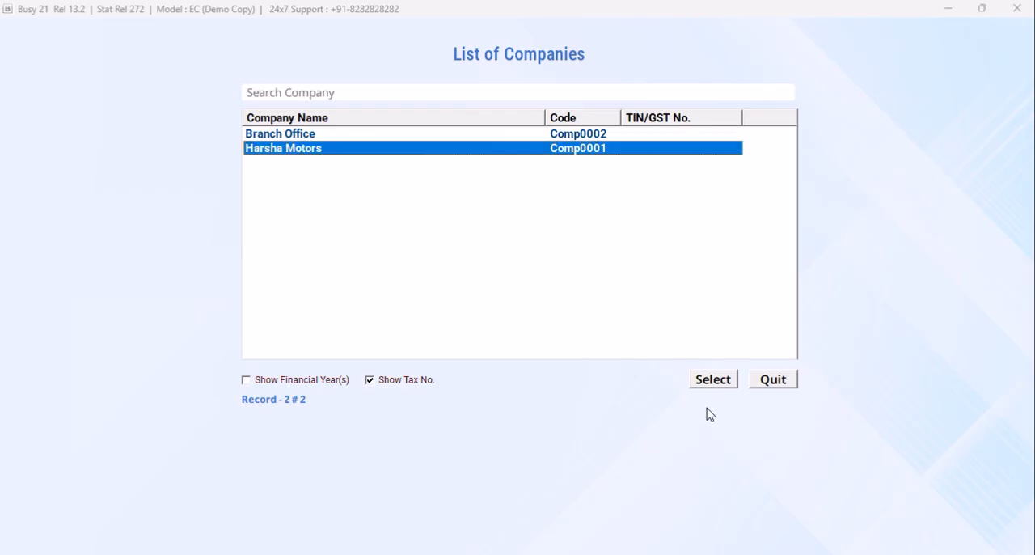
{"action": "left_click", "coordinate": [705, 380]}
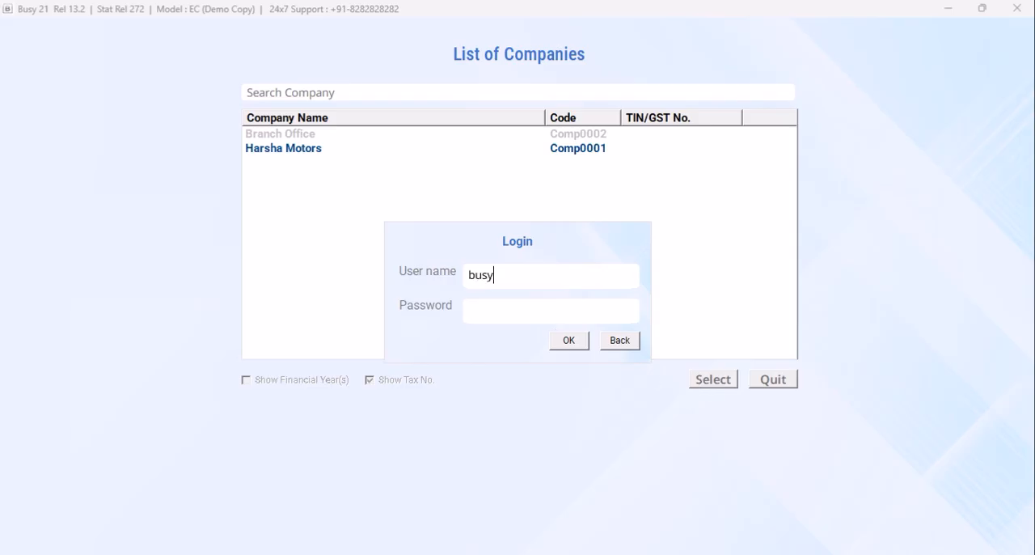
{"action": "key", "text": "Return"}
{"action": "key", "text": "Return"}
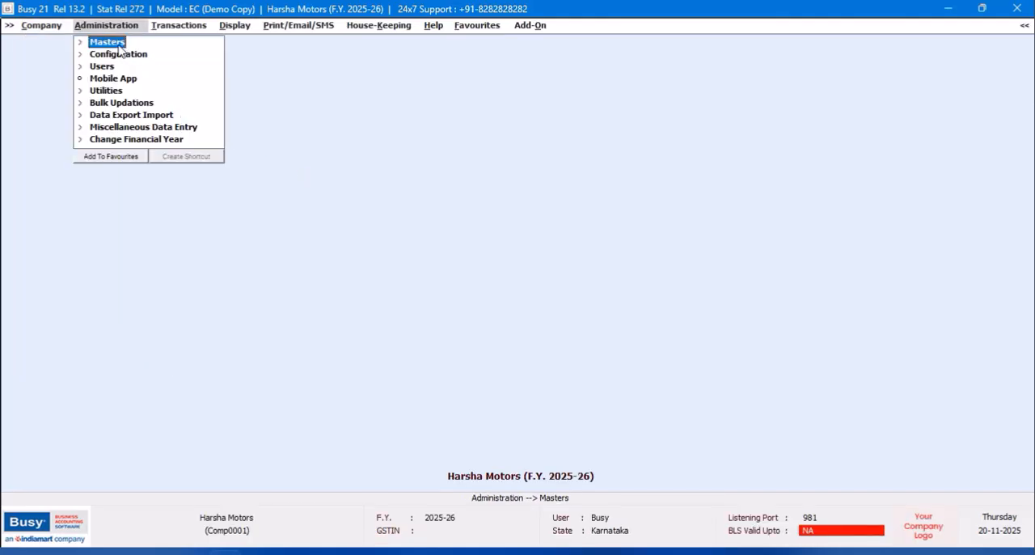
- Start a new account master named SBI Bank A/C No followed by the bank account number, under the Bank Accounts group
{"action": "left_click", "coordinate": [119, 45]}
{"action": "left_click", "coordinate": [124, 55]}
{"action": "left_click", "coordinate": [129, 68]}
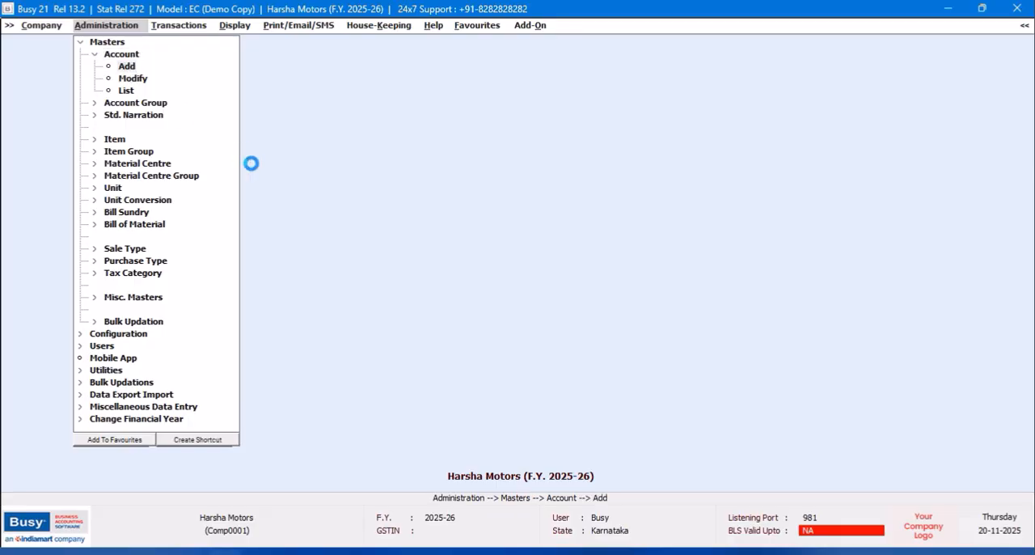
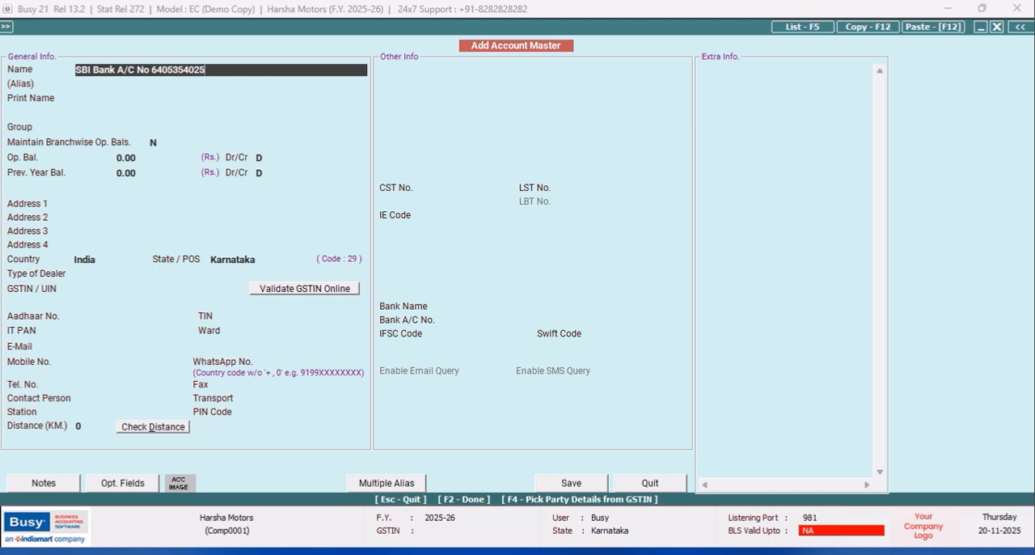
{"action": "key", "text": "Return"}
{"action": "key", "text": "Return"}
{"action": "key", "text": "Return"}
{"action": "type", "text": "ba"}
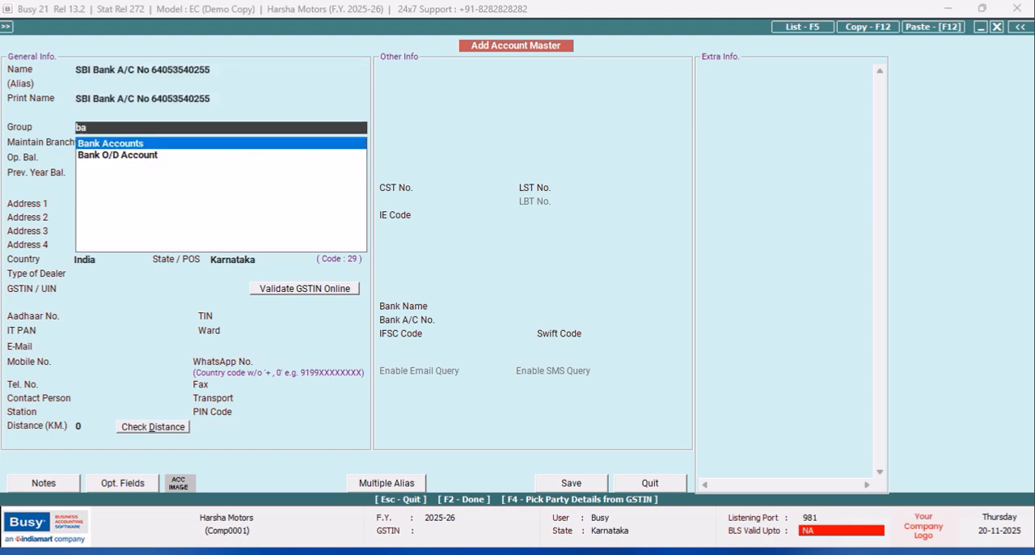
{"action": "key", "text": "Return"}
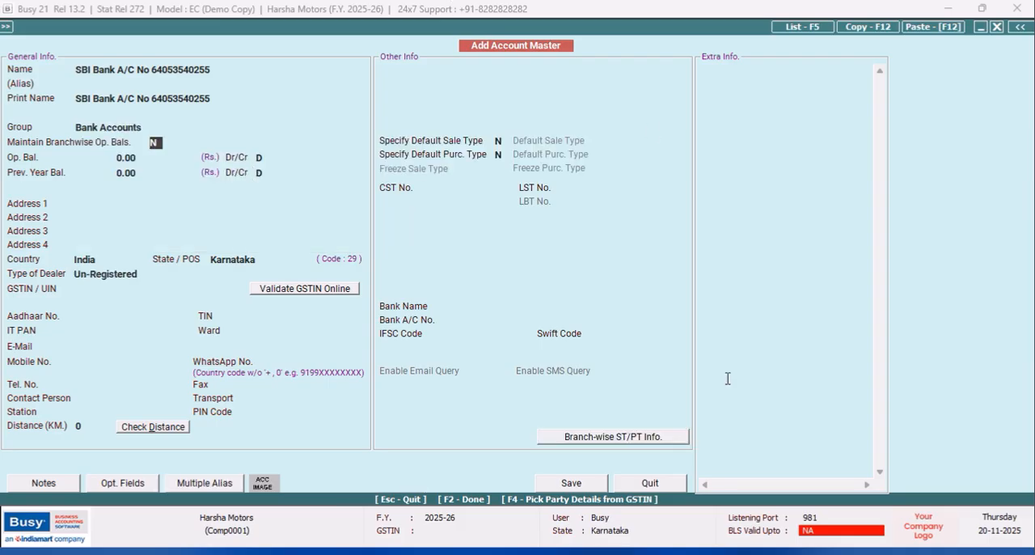
- Tag the SBI bank account to BRANCH without default sale or purchase types, remove the duplicate branch row, save the account, and leave the form
{"action": "left_click", "coordinate": [556, 484]}
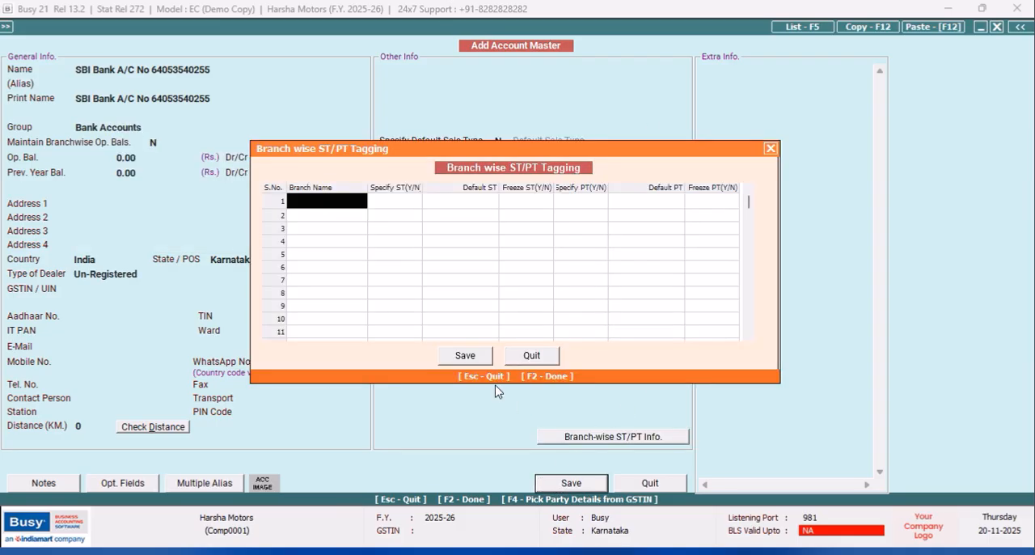
{"action": "key", "text": "Return"}
{"action": "key", "text": "Return"}
{"action": "key", "text": "Return"}
{"action": "key", "text": "Return"}
{"action": "key", "text": "Return"}
{"action": "key", "text": "Return"}
{"action": "key", "text": "Return"}
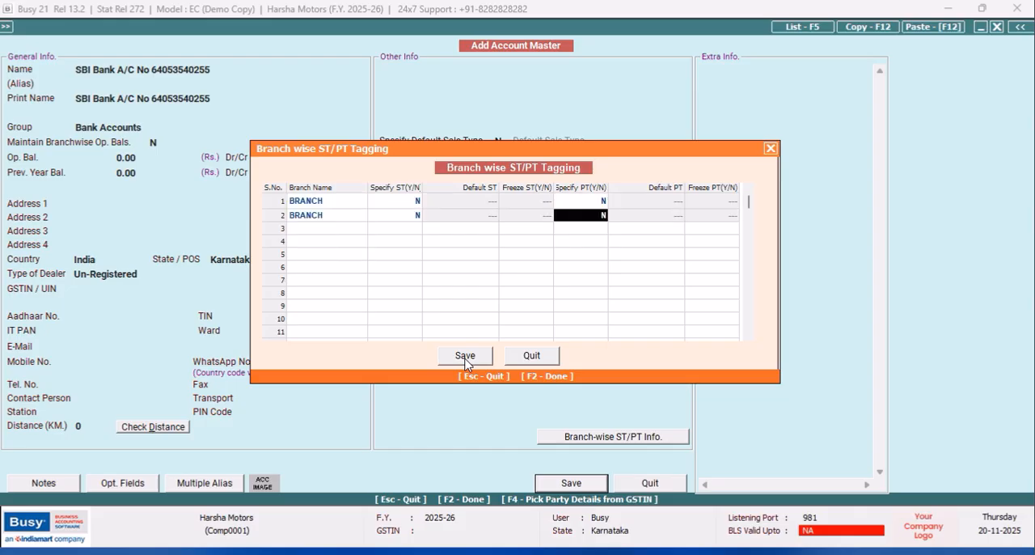
{"action": "left_click", "coordinate": [340, 216]}
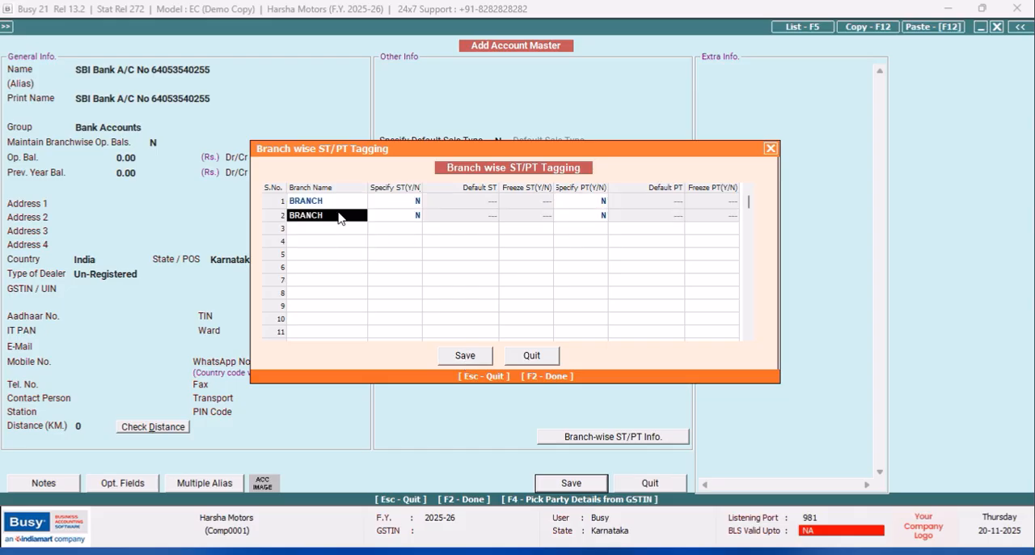
{"action": "key", "text": "F9"}
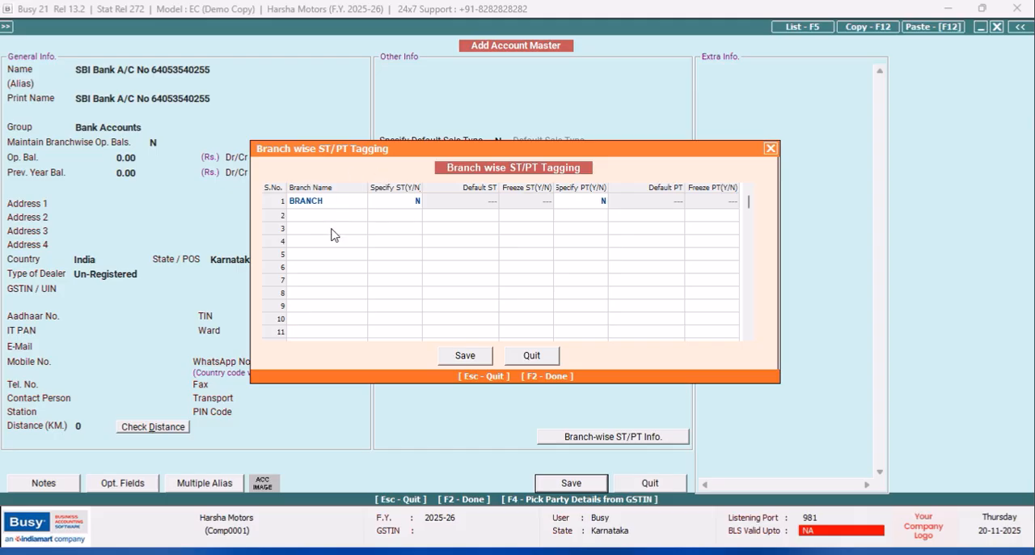
{"action": "left_click", "coordinate": [469, 363]}
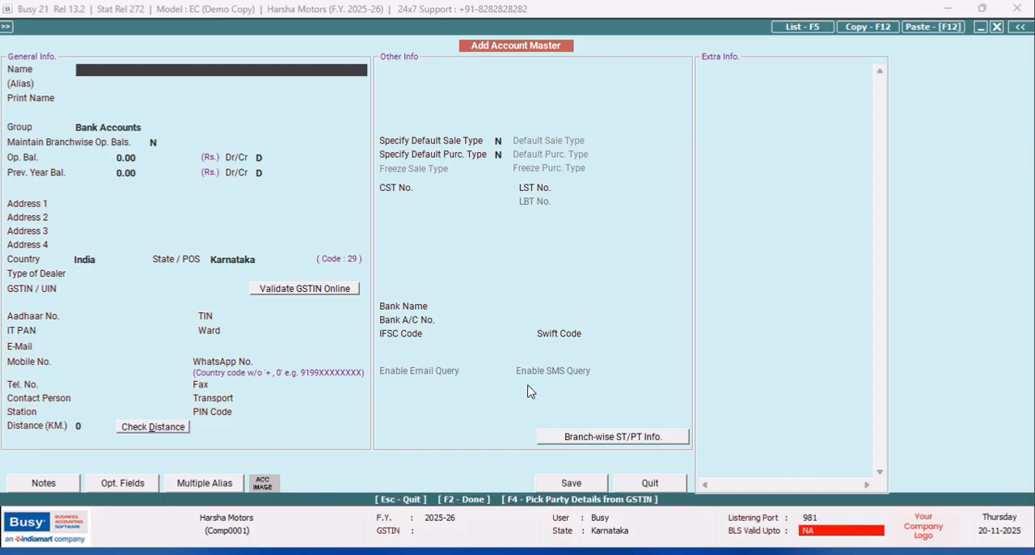
{"action": "left_click", "coordinate": [647, 483]}
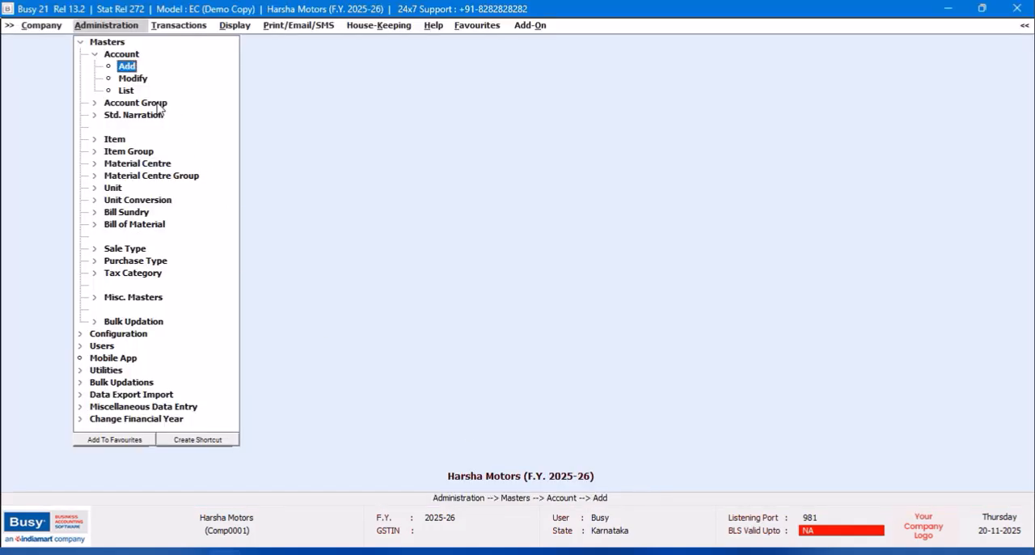
- Close the Harsha Motors company and bring up the list of companies
{"action": "left_click", "coordinate": [47, 26]}
{"action": "left_click", "coordinate": [59, 42]}
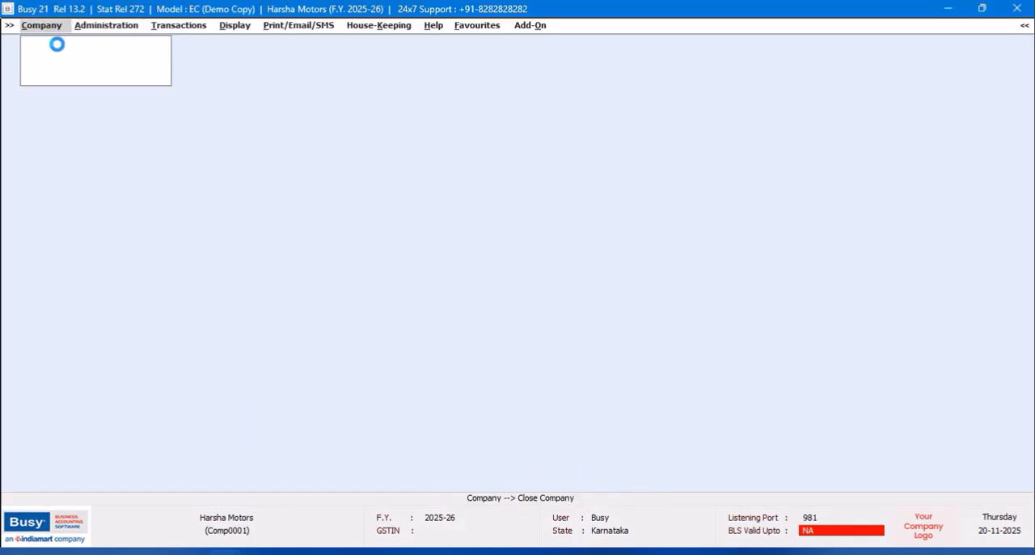
{"action": "left_click", "coordinate": [69, 44]}
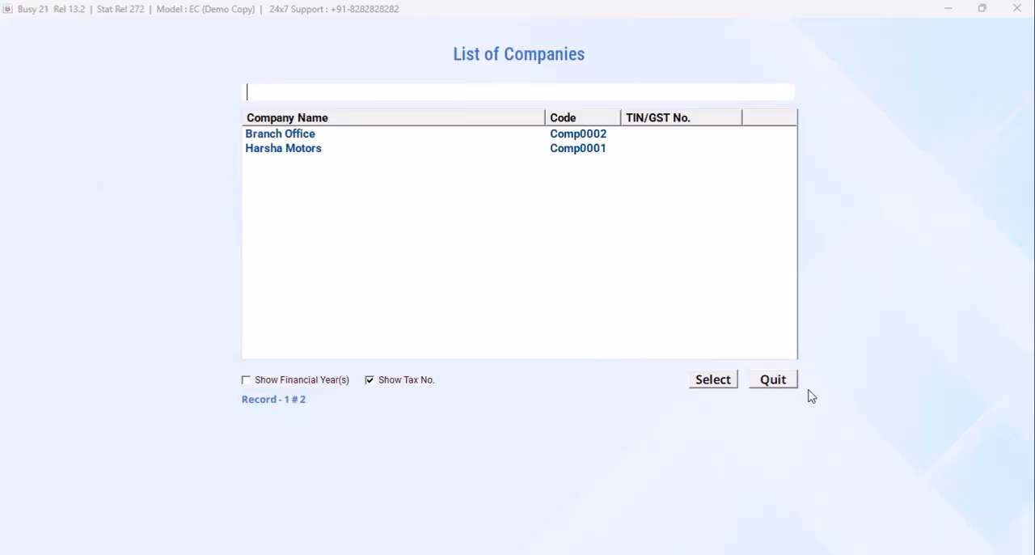
{"action": "left_click", "coordinate": [788, 384]}
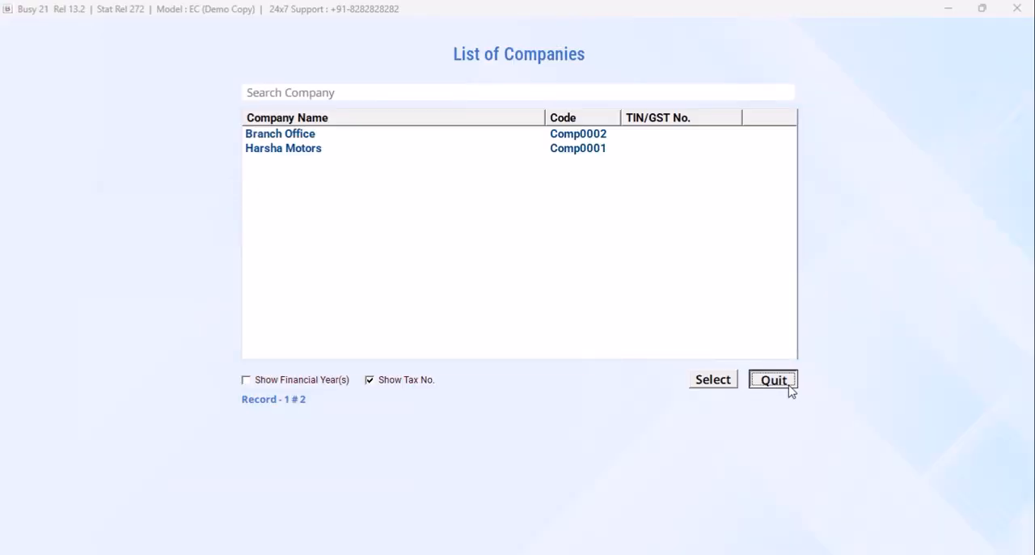
- Open the Branch Office company (Comp0002) and log in as the user branch with the account password
{"action": "left_click", "coordinate": [308, 139]}
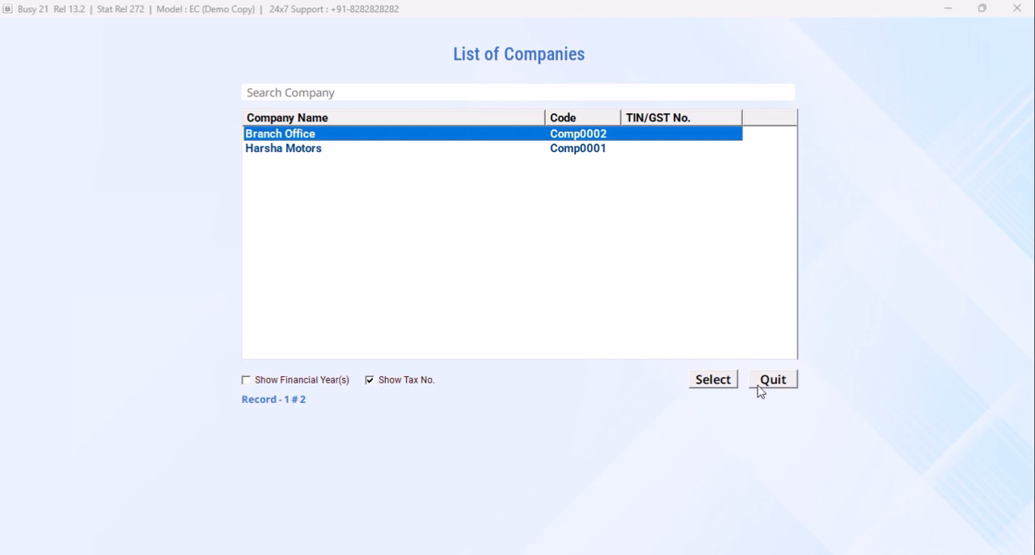
{"action": "left_click", "coordinate": [702, 381]}
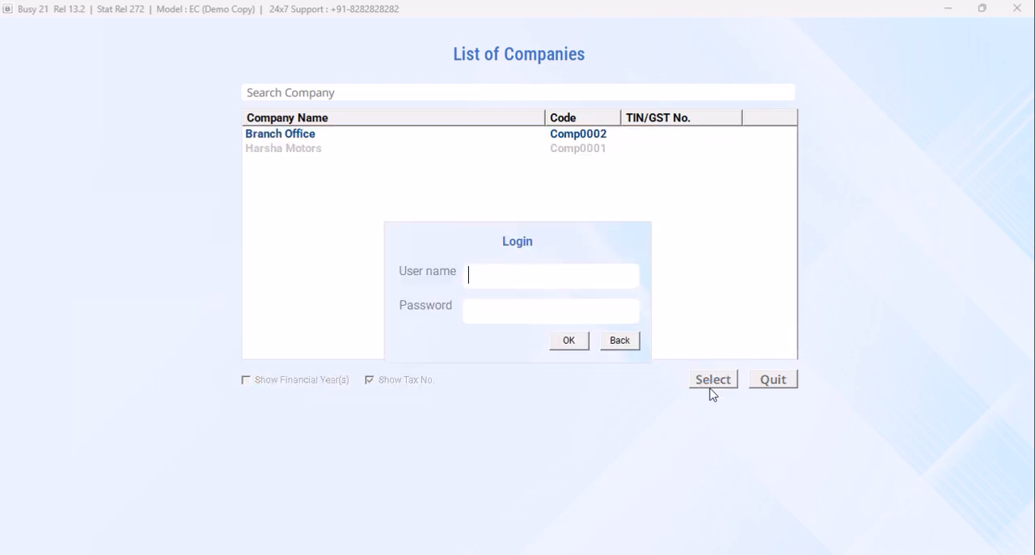
{"action": "type", "text": "bra"}
{"action": "key", "text": "Return"}
{"action": "type", "text": "**"}
{"action": "left_click", "coordinate": [568, 341]}
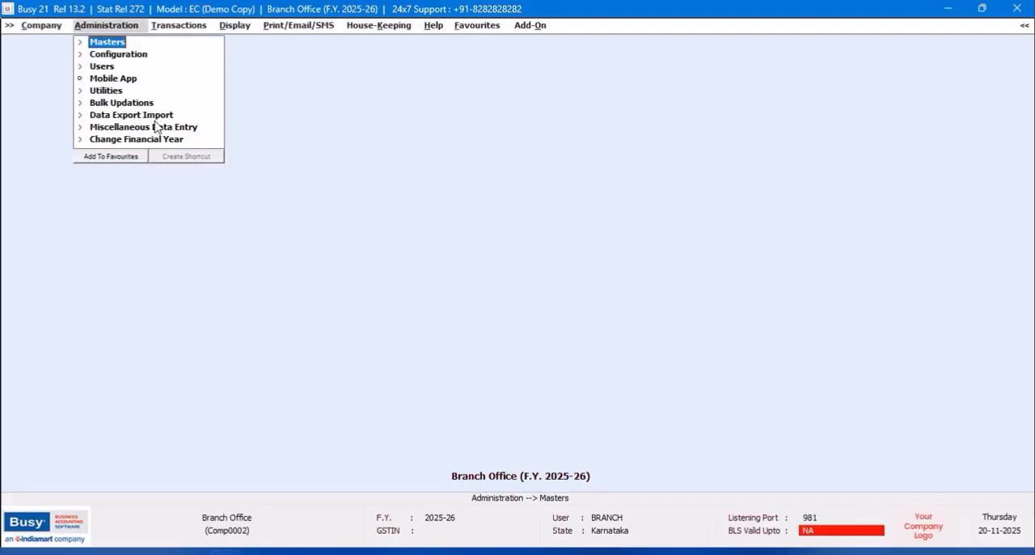
- Receive the pending account master from HO into Branch Office, confirming the synchronization, and quit the data exchange
{"action": "left_click", "coordinate": [153, 115]}
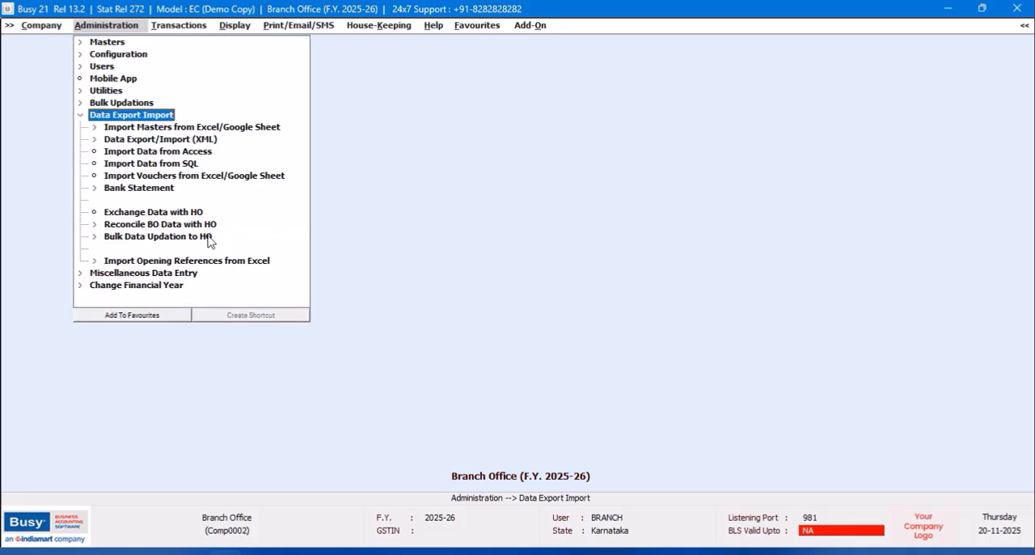
{"action": "left_click", "coordinate": [195, 214]}
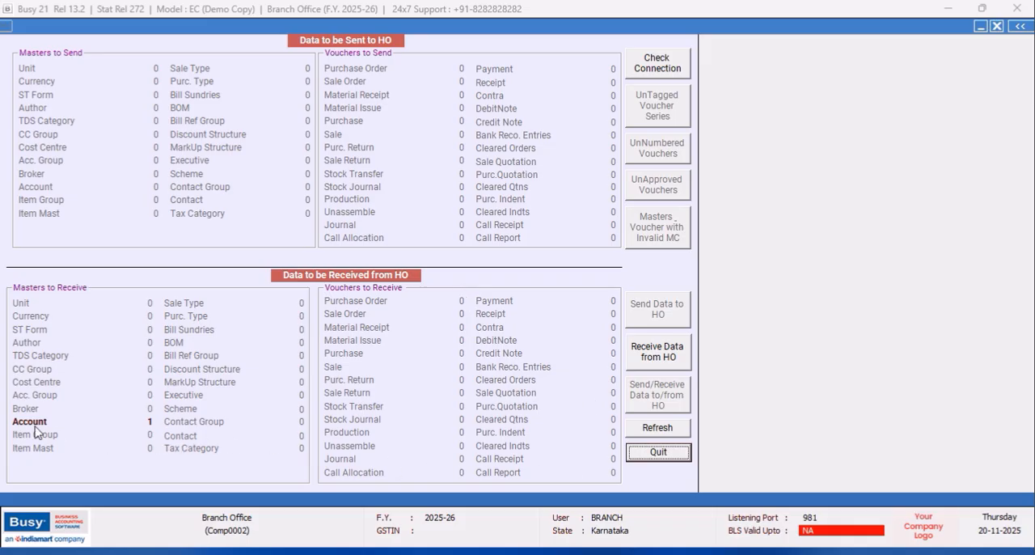
{"action": "left_click", "coordinate": [672, 360]}
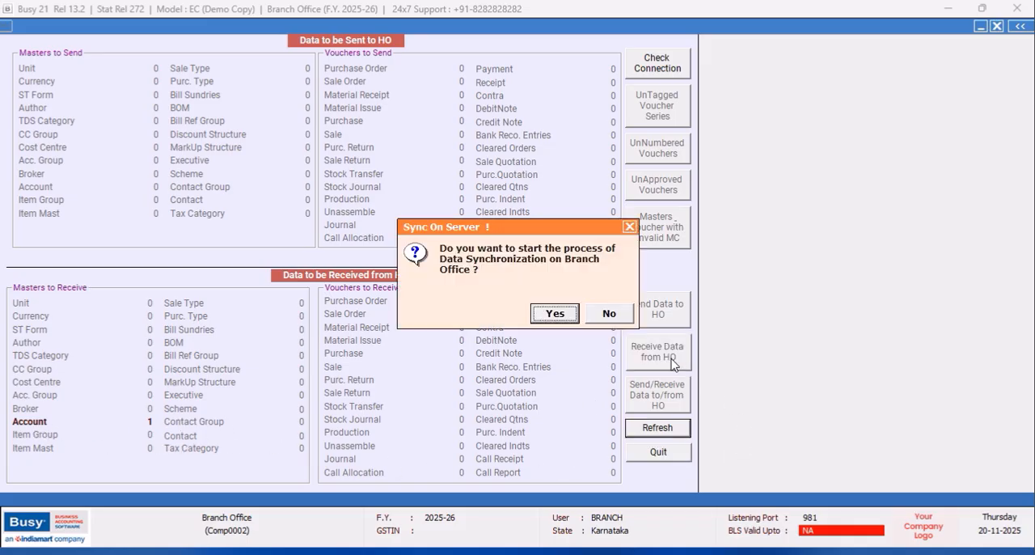
{"action": "left_click", "coordinate": [566, 324]}
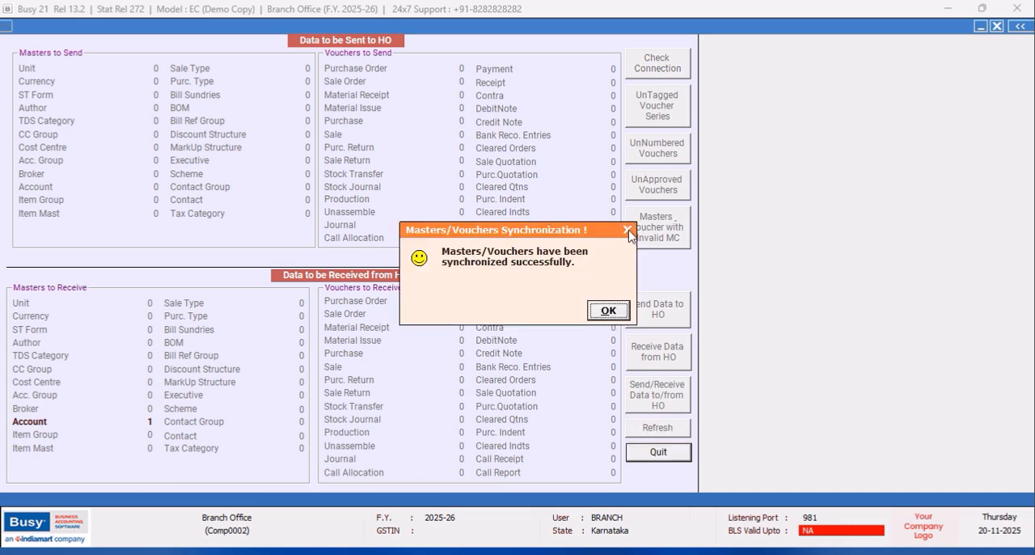
{"action": "left_click", "coordinate": [628, 227]}
{"action": "left_click", "coordinate": [609, 315]}
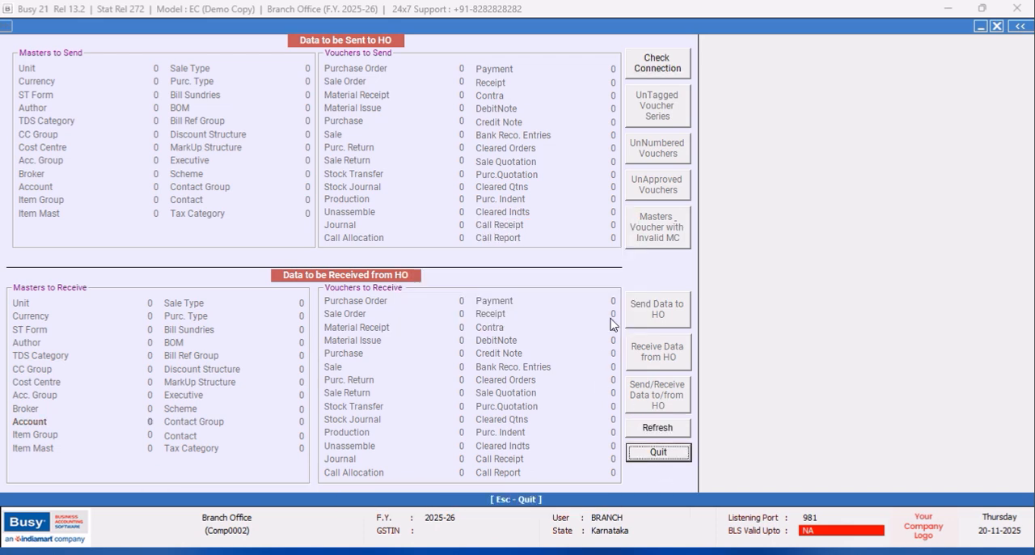
{"action": "left_click", "coordinate": [656, 454]}
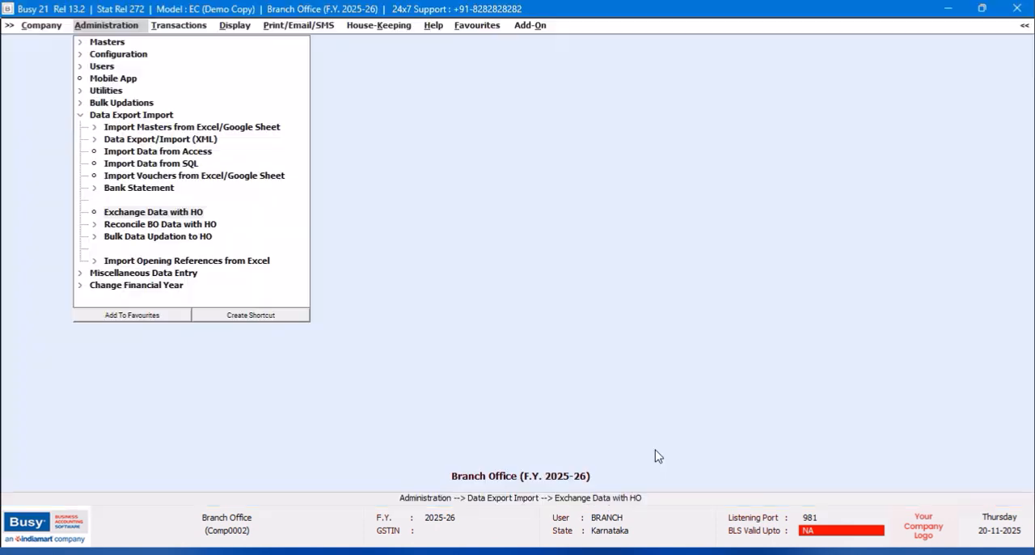
- Enable Maintain Bank Instrument Details in the Accounts features, save the settings, and leave the feature configuration
{"action": "left_click", "coordinate": [103, 55]}
{"action": "left_click", "coordinate": [117, 57]}
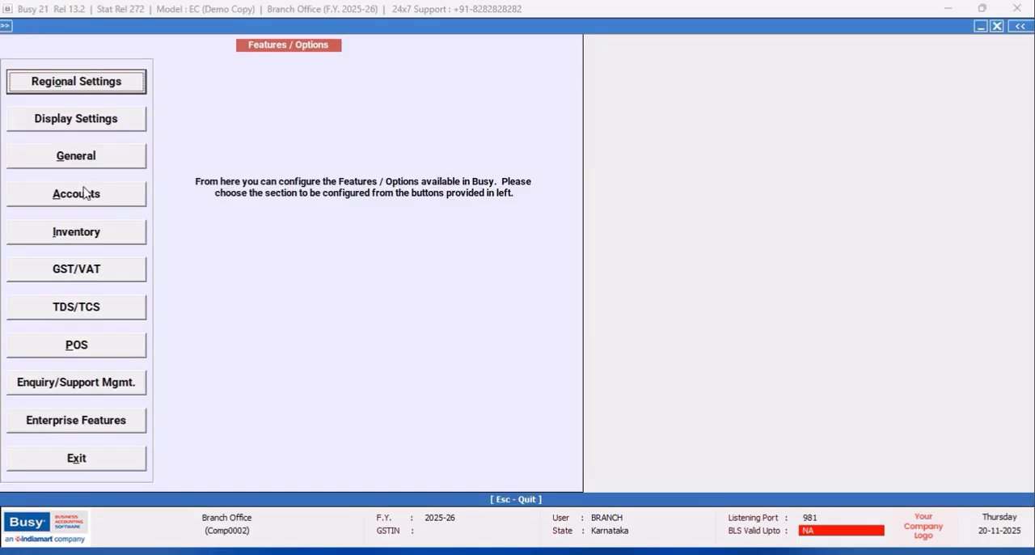
{"action": "left_click", "coordinate": [77, 198]}
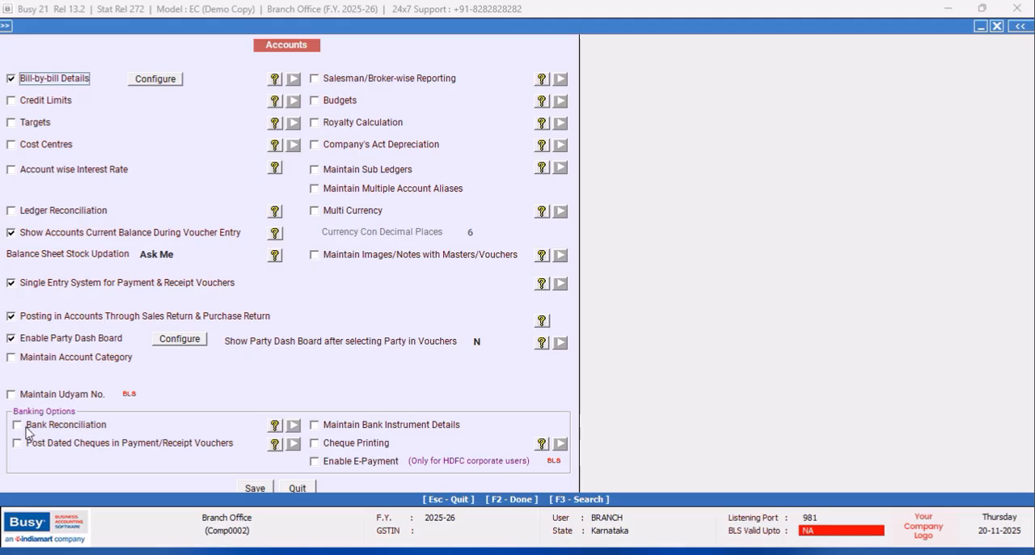
{"action": "left_click", "coordinate": [313, 428]}
{"action": "left_click", "coordinate": [314, 427]}
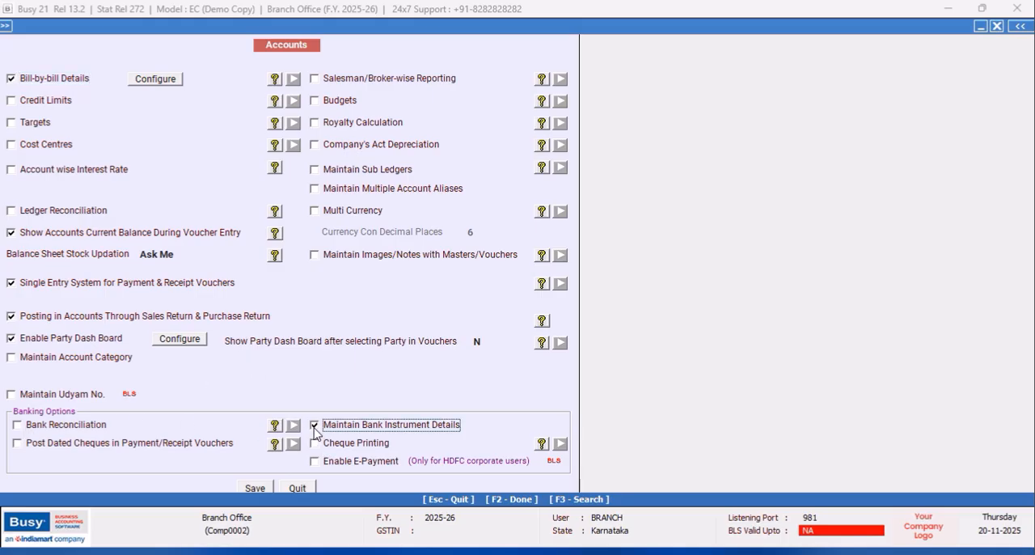
{"action": "left_click", "coordinate": [255, 489]}
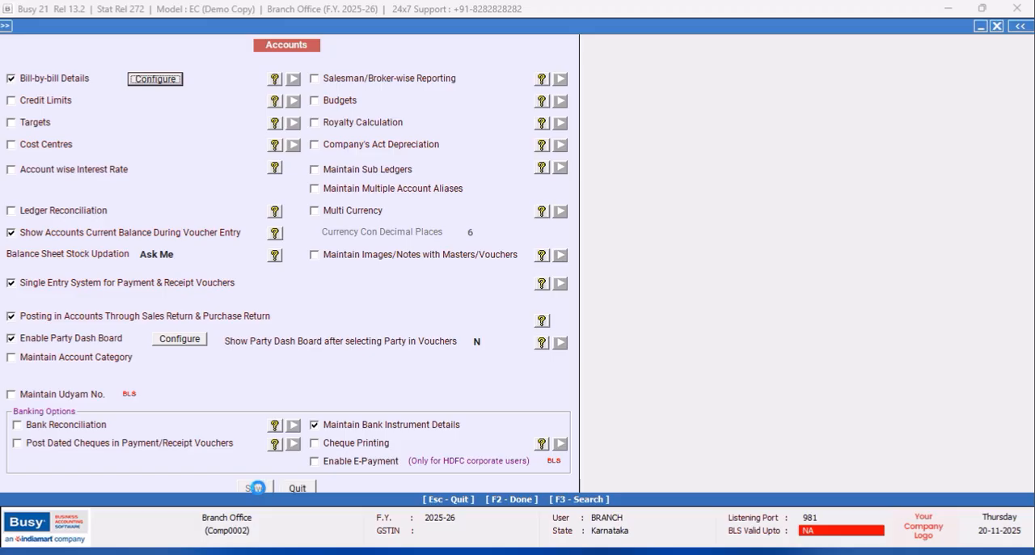
{"action": "left_click", "coordinate": [122, 464]}
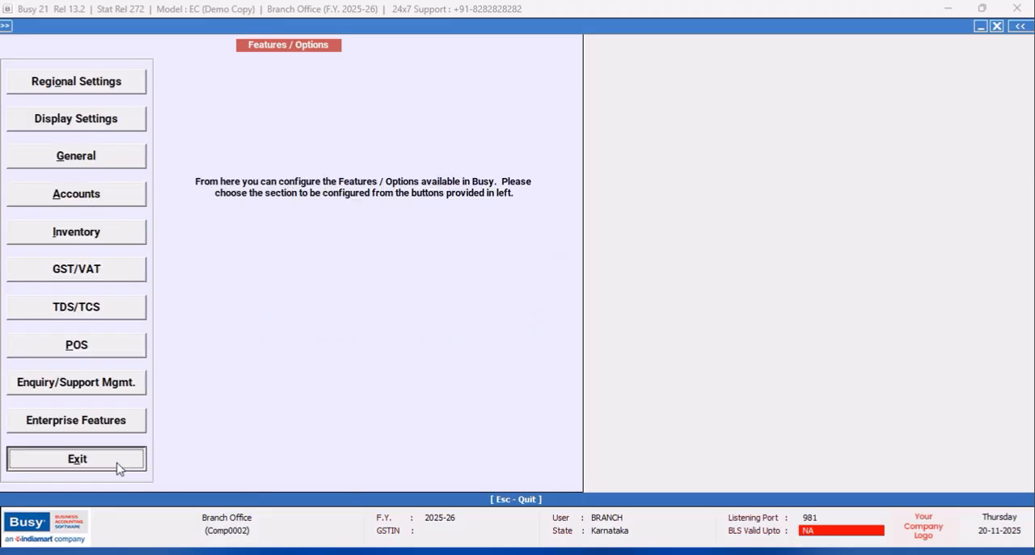
- Open receipt voucher no. 1 of the BRANCH series, dated 02-04-2025, for modification
{"action": "left_click", "coordinate": [178, 25]}
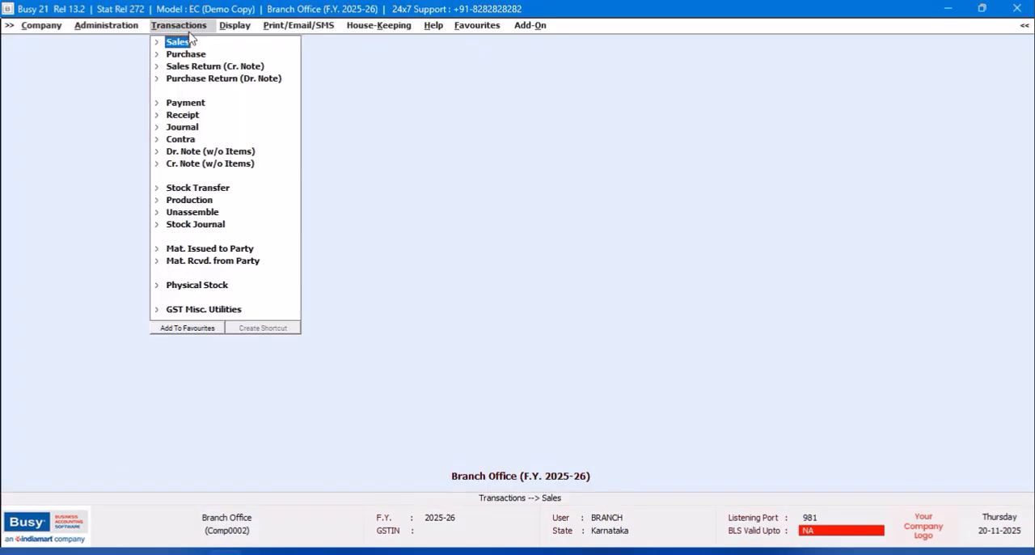
{"action": "left_click", "coordinate": [190, 115]}
{"action": "left_click", "coordinate": [204, 139]}
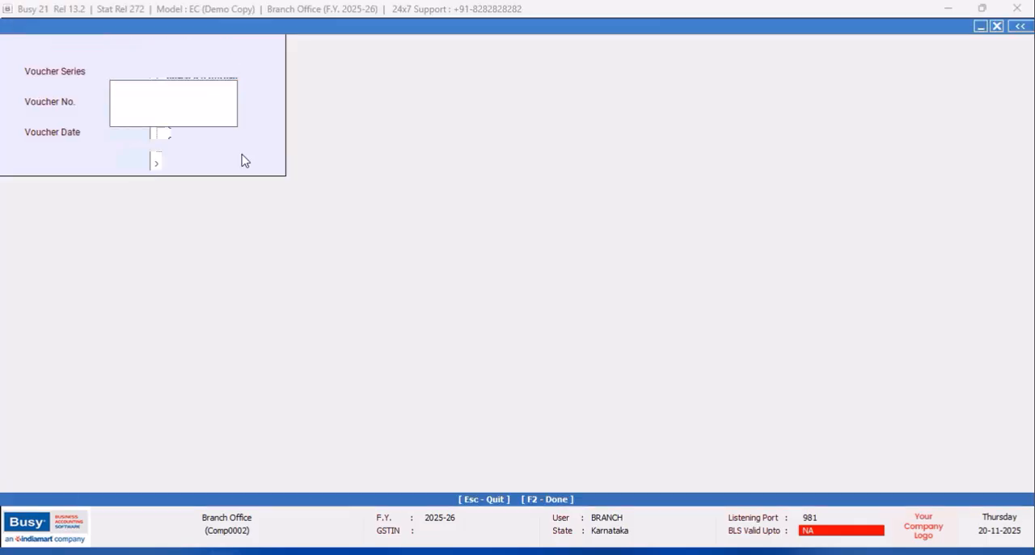
{"action": "left_click", "coordinate": [169, 91]}
{"action": "left_click", "coordinate": [135, 160]}
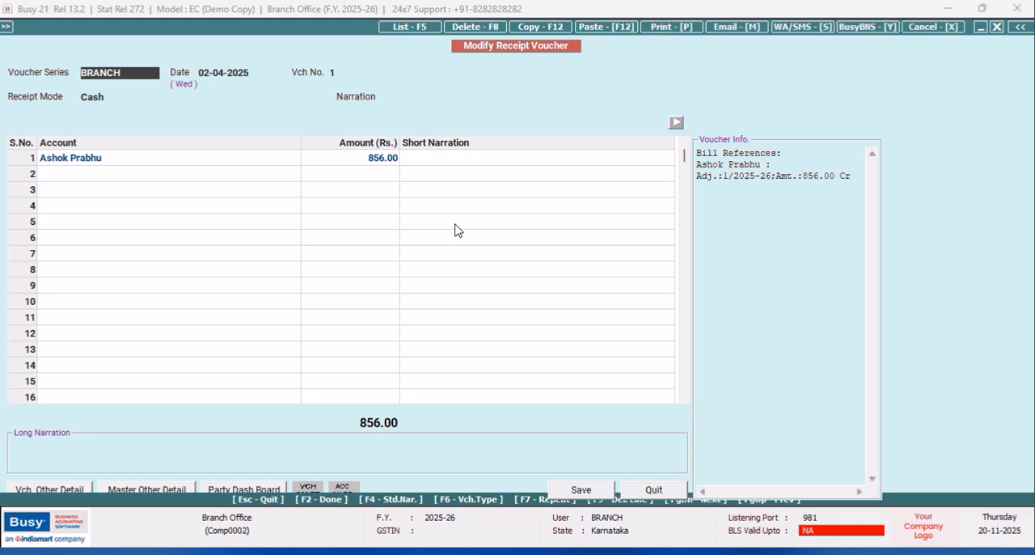
- Change the voucher's receipt mode to the SBI bank account
{"action": "key", "text": "Return"}
{"action": "key", "text": "Return"}
{"action": "key", "text": "Return"}
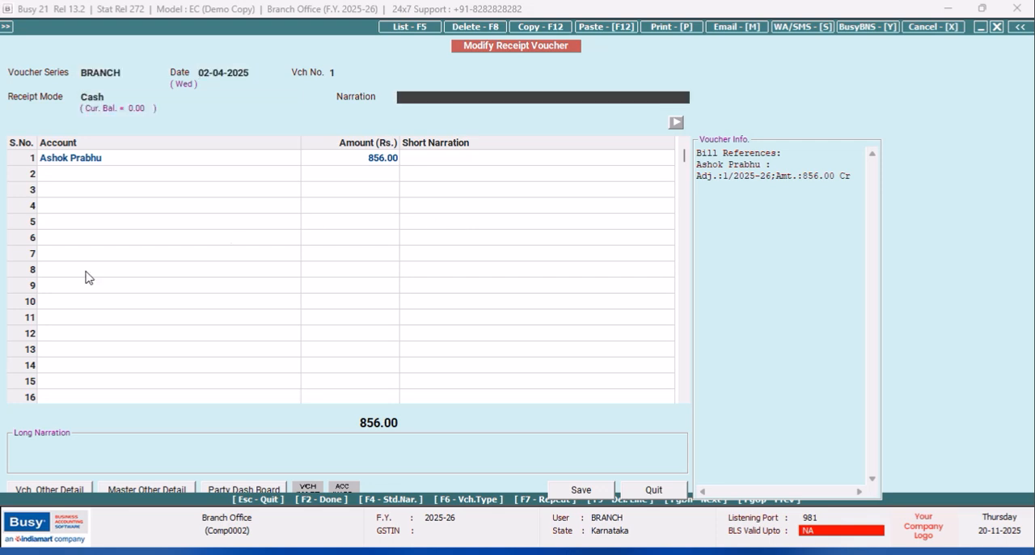
{"action": "left_click", "coordinate": [123, 98]}
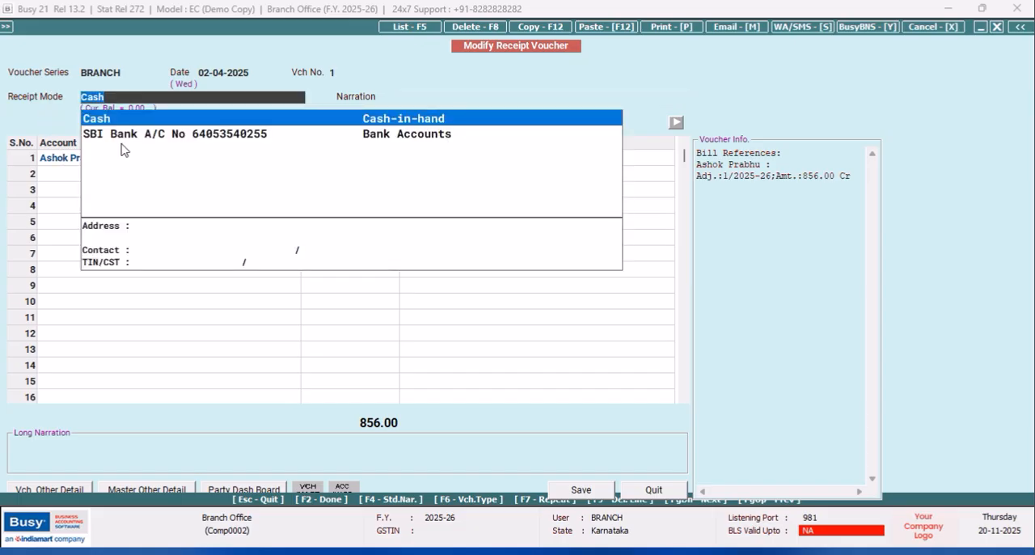
{"action": "left_click", "coordinate": [123, 134]}
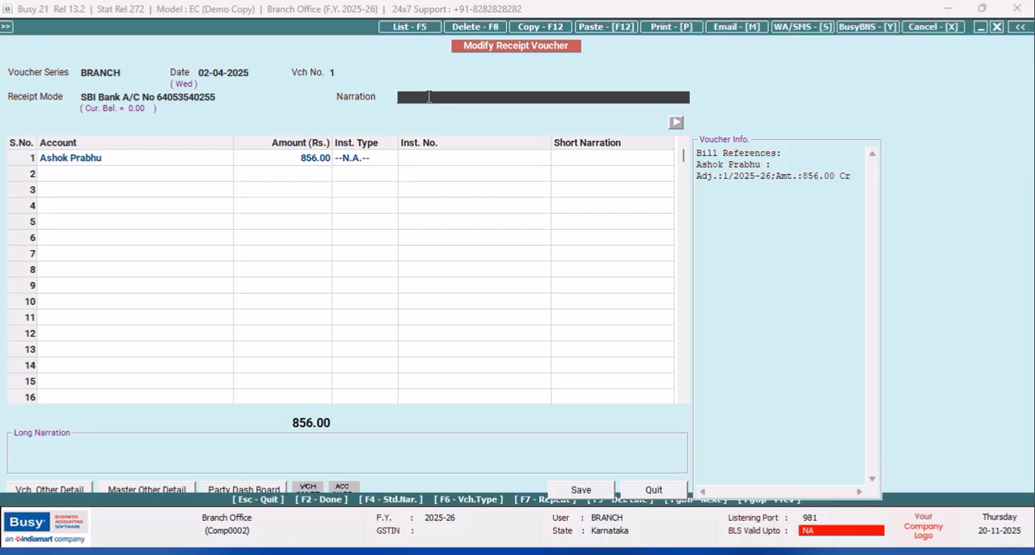
- Set the instrument type of the first receipt row to Other
{"action": "left_click", "coordinate": [382, 158]}
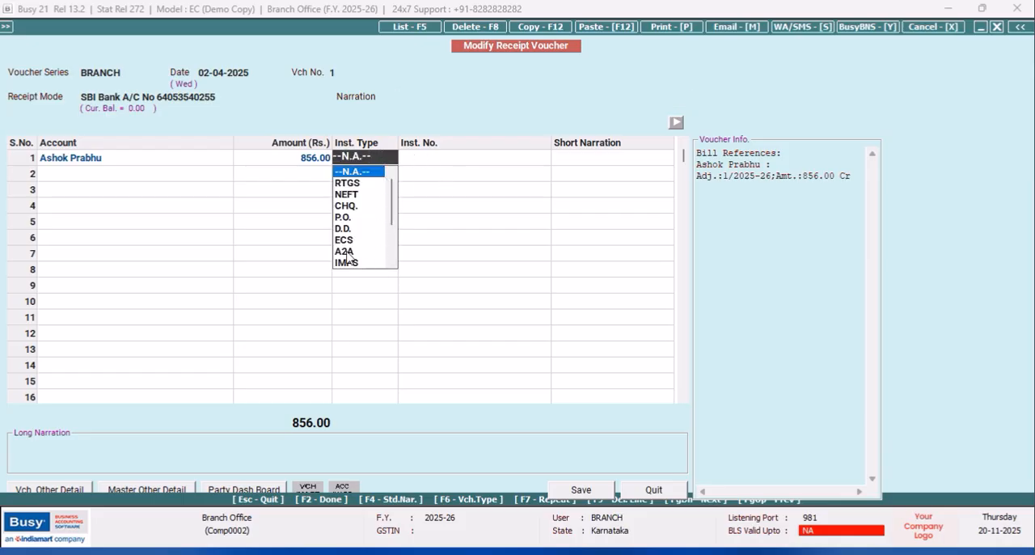
{"action": "scroll", "coordinate": [394, 206], "scroll_direction": "down", "scroll_amount": 2}
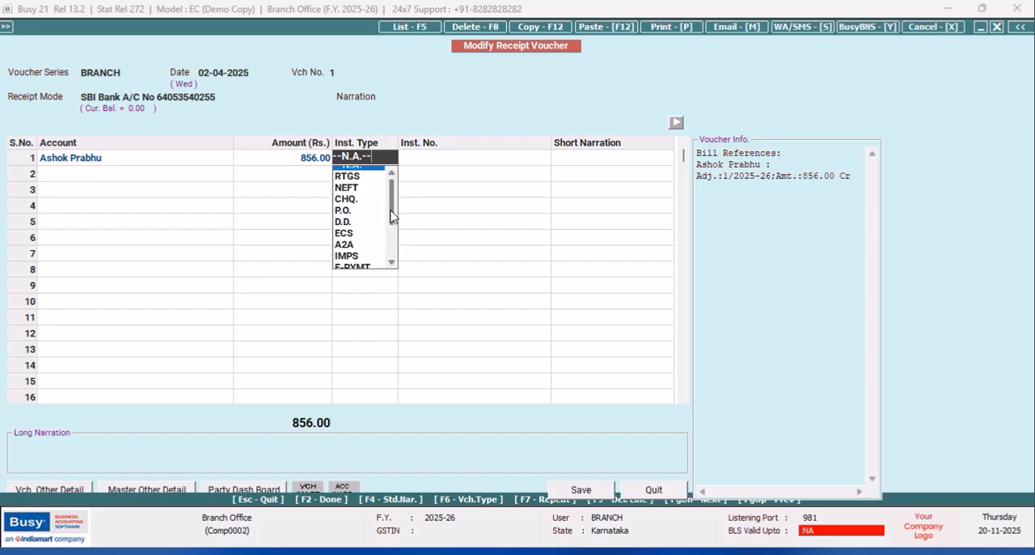
{"action": "left_click", "coordinate": [361, 263]}
{"action": "left_click", "coordinate": [414, 161]}
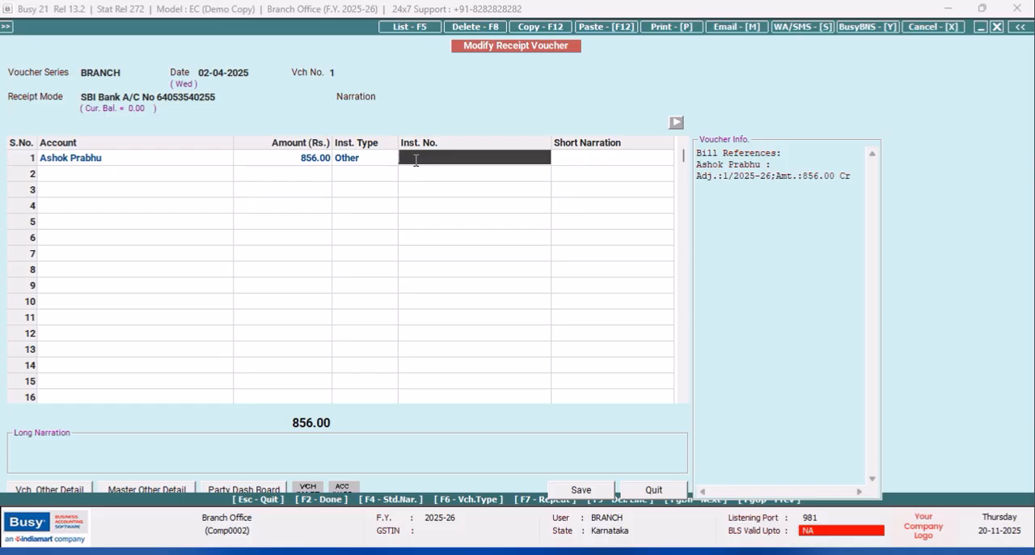
- Change the instrument type of the first receipt row to UPI
{"action": "left_click", "coordinate": [356, 157]}
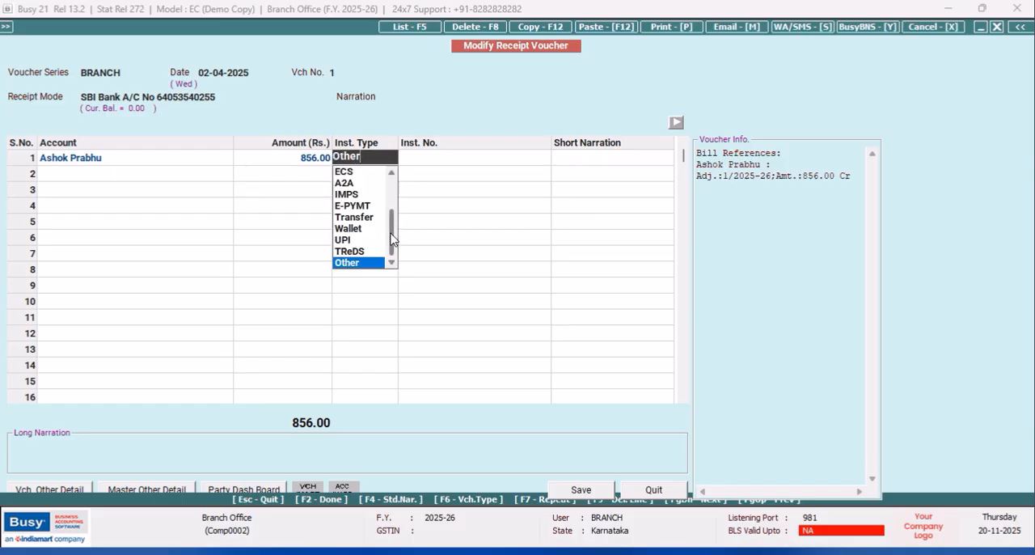
{"action": "left_click_drag", "start_coordinate": [391, 233], "coordinate": [396, 202]}
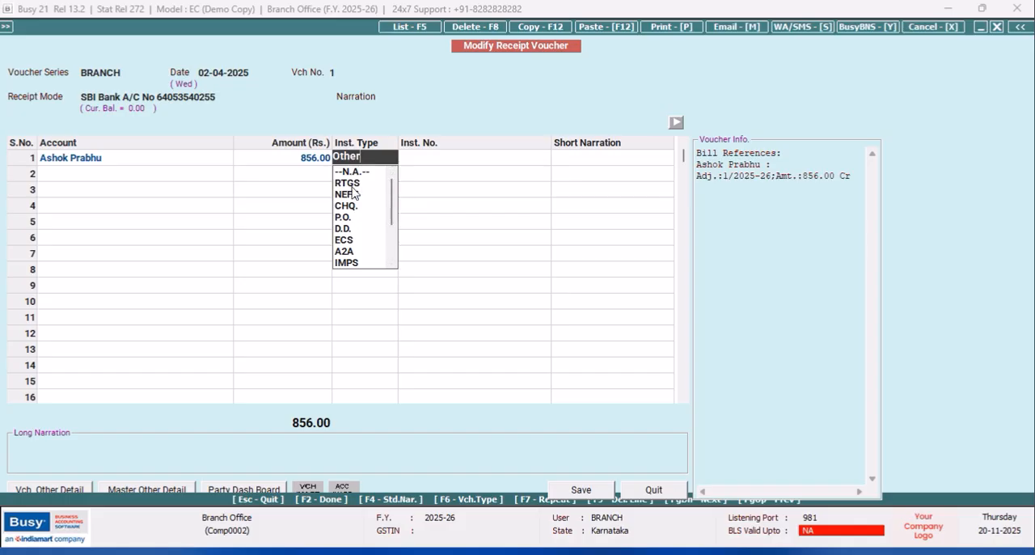
{"action": "left_click", "coordinate": [393, 264]}
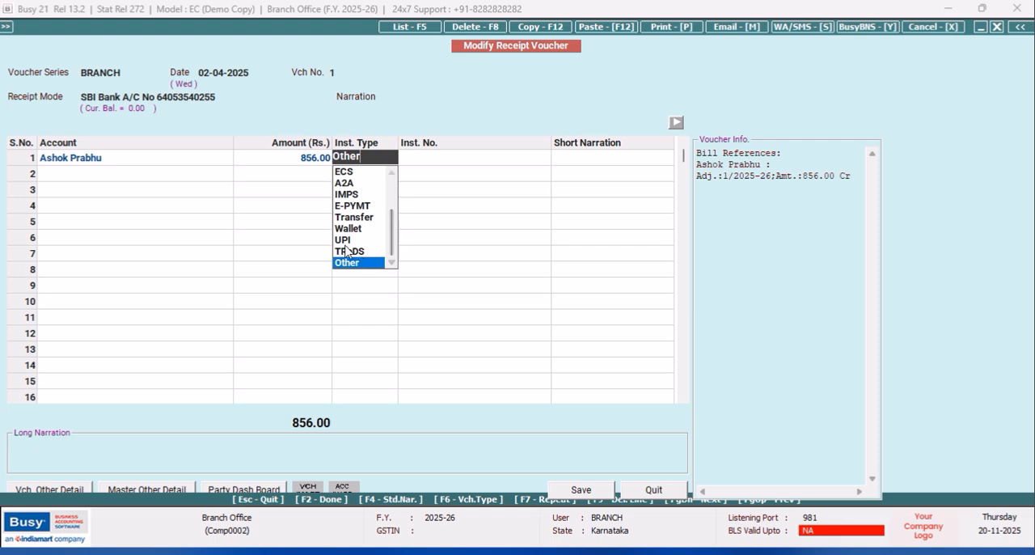
{"action": "left_click", "coordinate": [345, 243]}
{"action": "left_click", "coordinate": [432, 162]}
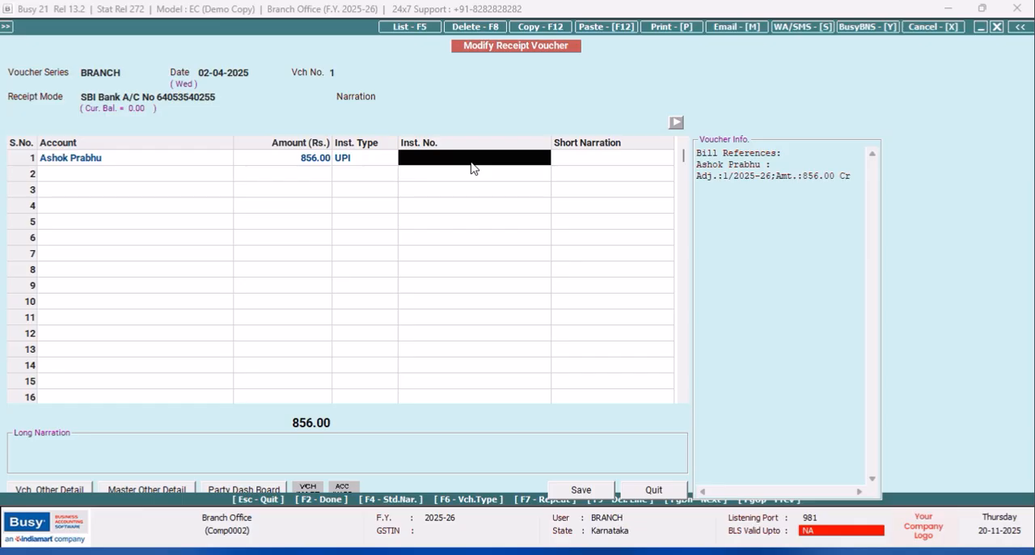
- Enter Google Pay as the first row's short narration, save the receipt voucher, and leave voucher modification
{"action": "key", "text": "Return"}
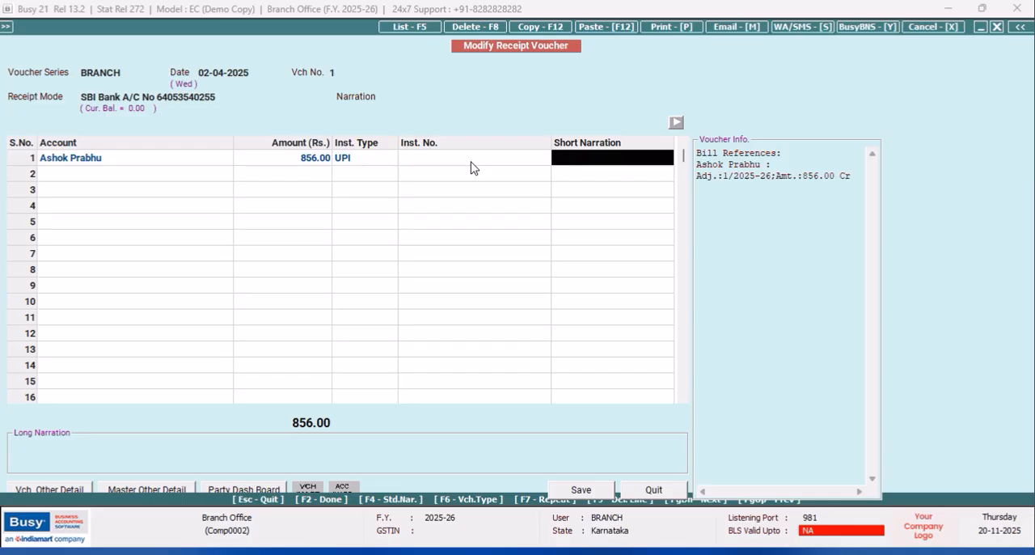
{"action": "type", "text": "p"}
{"action": "key", "text": "BackSpace"}
{"action": "type", "text": "Google Pay"}
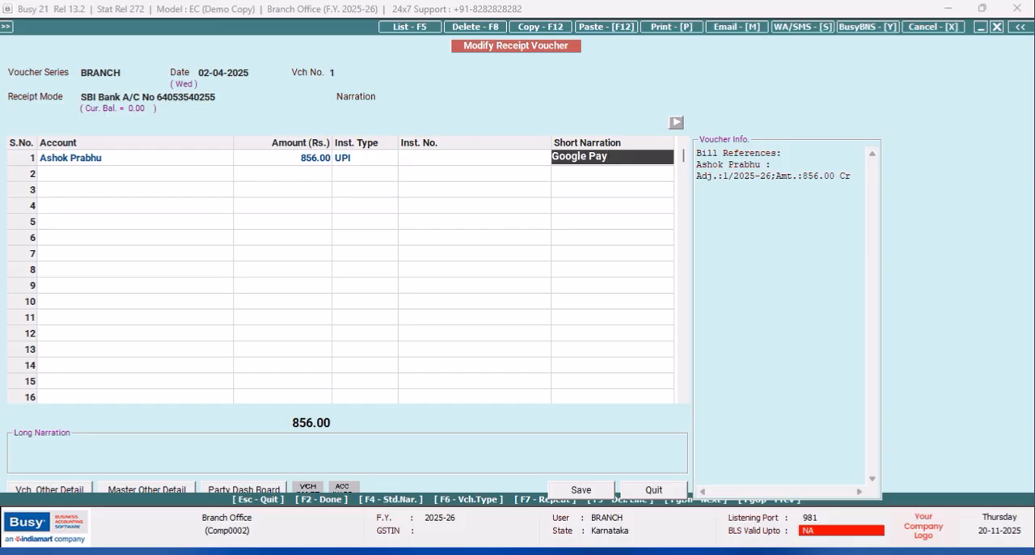
{"action": "key", "text": "Return"}
{"action": "left_click", "coordinate": [583, 489]}
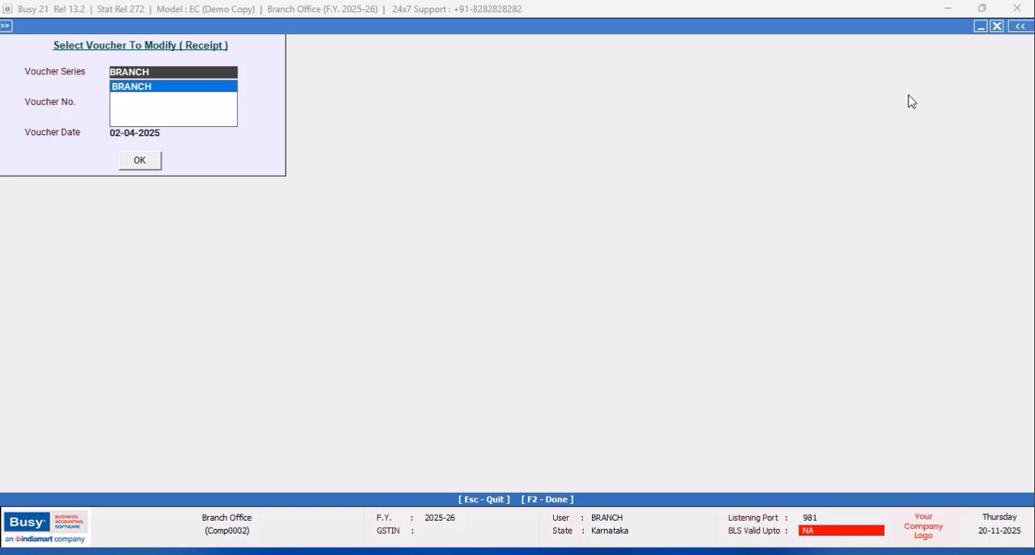
{"action": "left_click", "coordinate": [996, 27]}
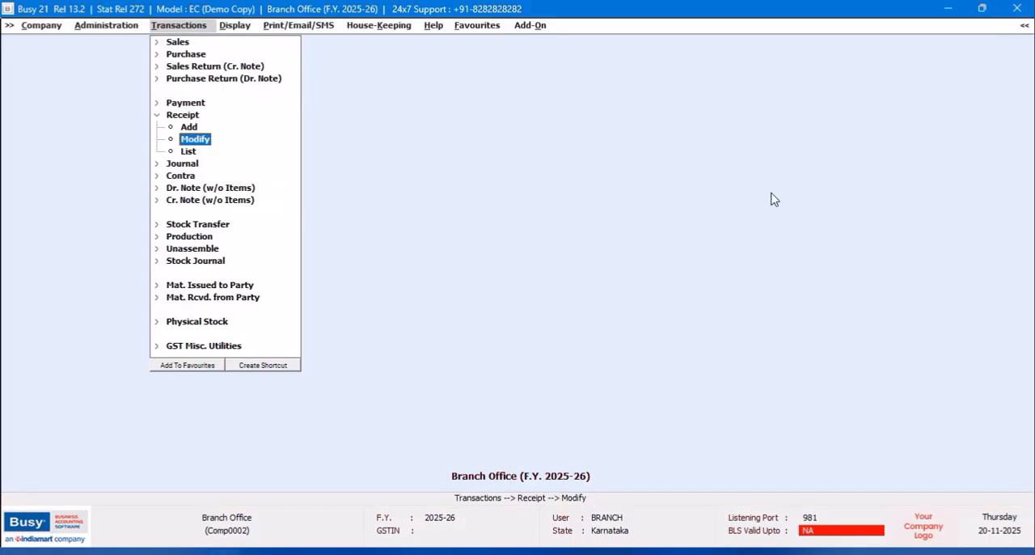
- Create a new SQL query named ONE in the SQL Query Executor, without a password
{"action": "left_click", "coordinate": [156, 115]}
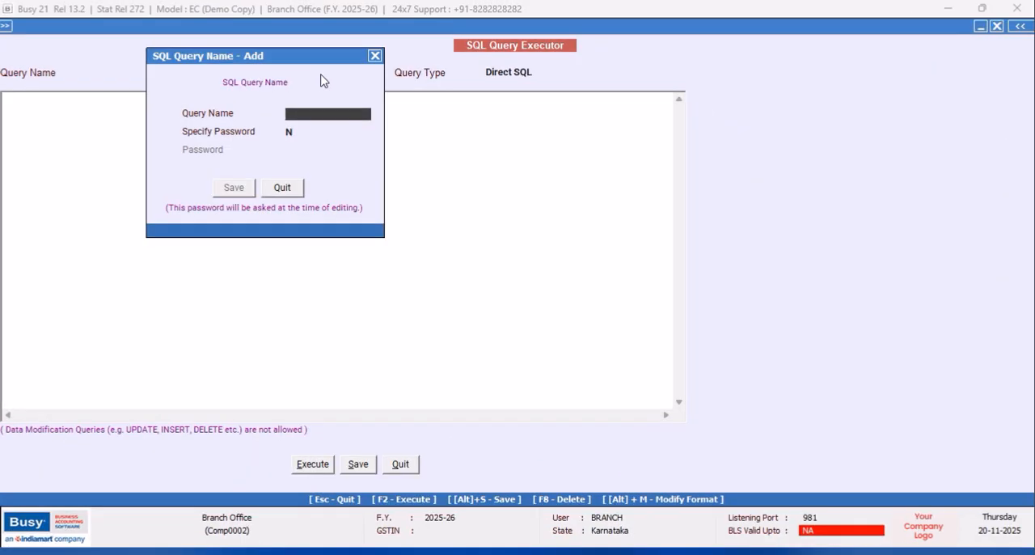
{"action": "type", "text": "ONE"}
{"action": "left_click", "coordinate": [229, 187]}
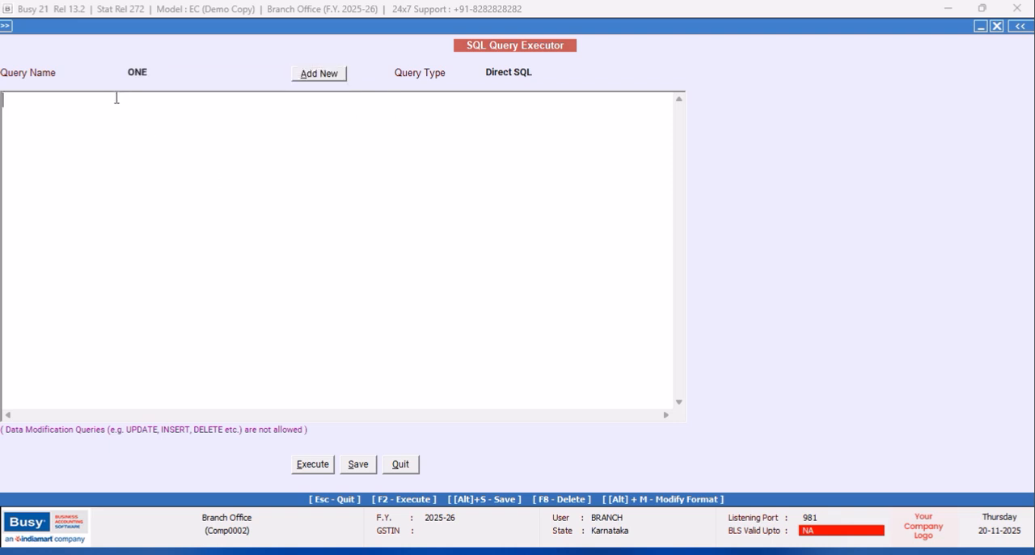
{"action": "mouse_move", "coordinate": [127, 30]}
{"action": "left_mouse_down"}
{"action": "mouse_move", "coordinate": [166, 51]}
{"action": "mouse_move", "coordinate": [136, 34]}
{"action": "left_mouse_up"}
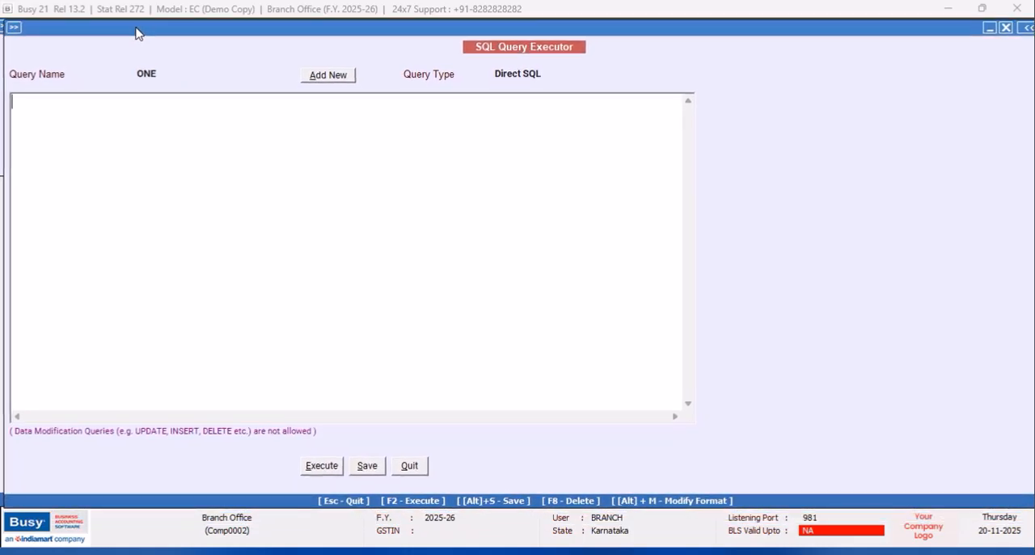
- Start the query with a Select clause listing T2.MasterCode1 and T2.VchSeriesCode
{"action": "type", "text": "Select"}
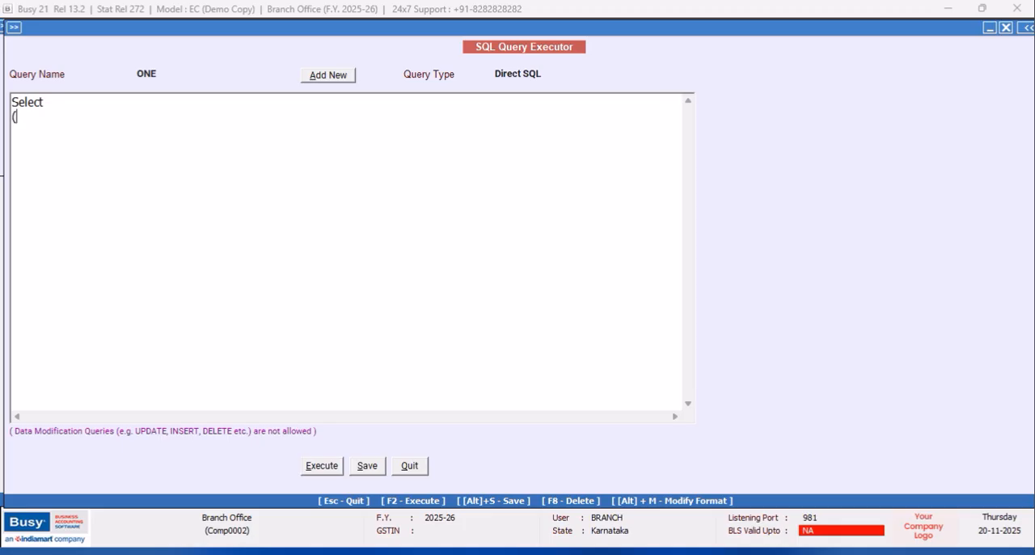
{"action": "key", "text": "BackSpace"}
{"action": "type", "text": "T2.MA"}
{"action": "key", "text": "BackSpace"}
{"action": "type", "text": "asterCode1"}
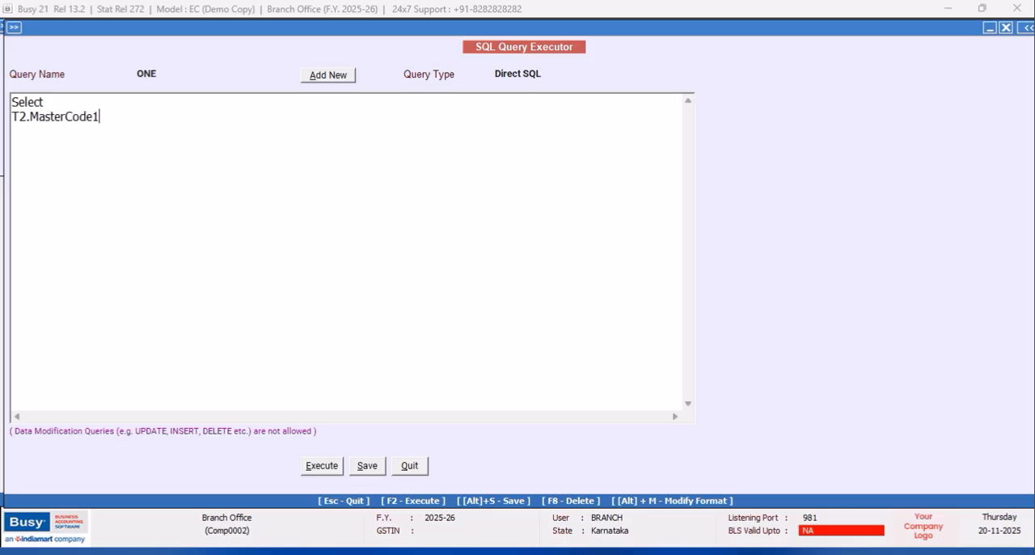
{"action": "type", "text": ",T2.VchSeriesCode,T2.Snort"}
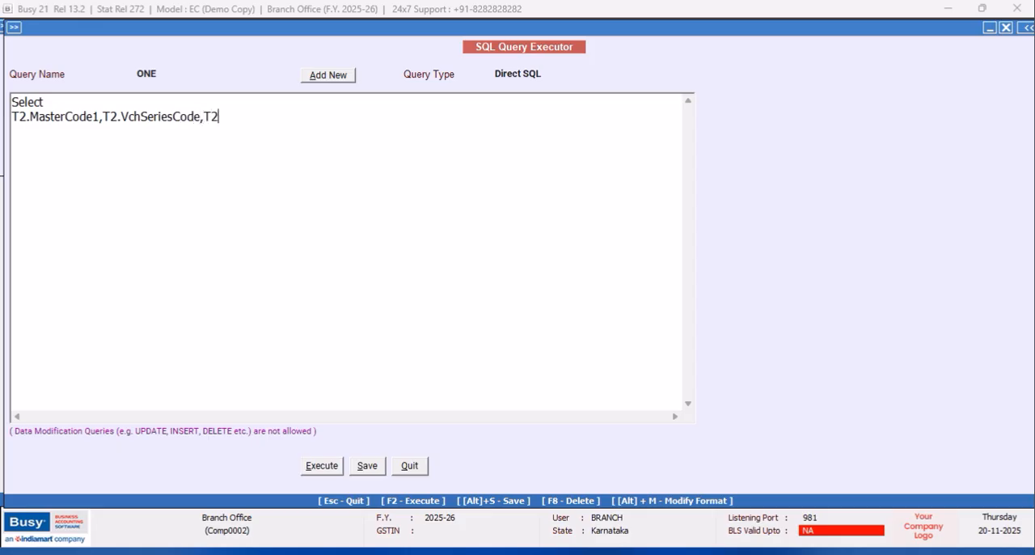
- Extend the selected columns with T2.ShortNar, T2.Date and T2.Value1
{"action": "key", "text": "BackSpace"}
{"action": "key", "text": "BackSpace"}
{"action": "key", "text": "BackSpace"}
{"action": "key", "text": "BackSpace"}
{"action": "type", "text": "hortNar,T2.Date"}
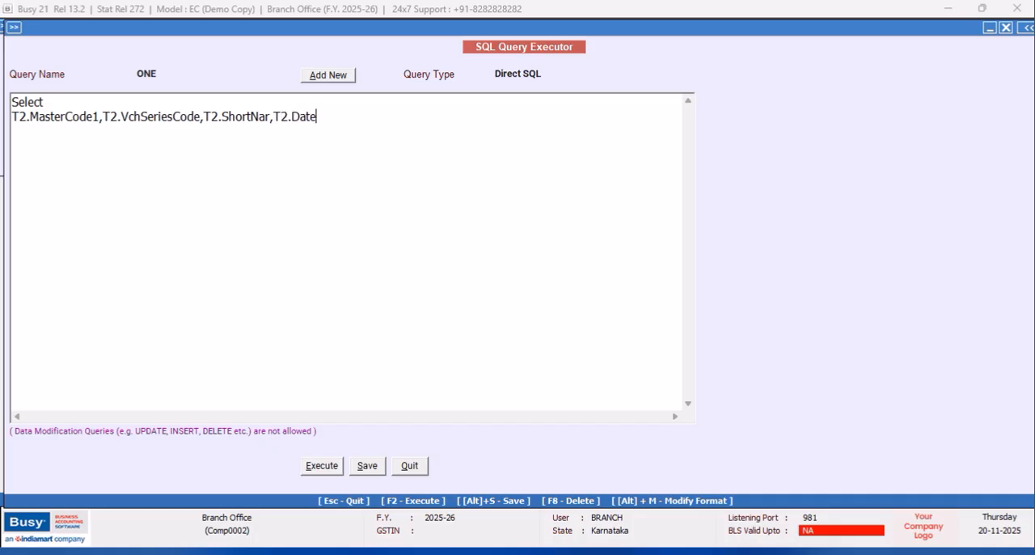
{"action": "type", "text": ",T2.Value1"}
{"action": "key", "text": "Return"}
- Add the source tables to the query as "from Tran2 as T2,Tran2 as T3"
{"action": "type", "text": "from Tran"}
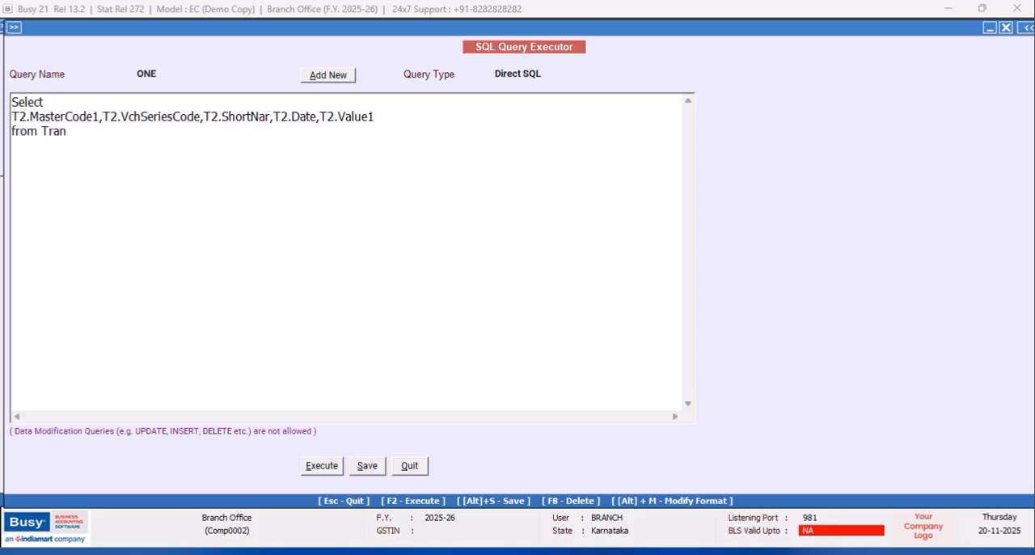
{"action": "type", "text": "2 as T2,tRA"}
{"action": "key", "text": "BackSpace"}
{"action": "key", "text": "BackSpace"}
{"action": "key", "text": "BackSpace"}
{"action": "type", "text": "Tran2 as T3 Wher"}
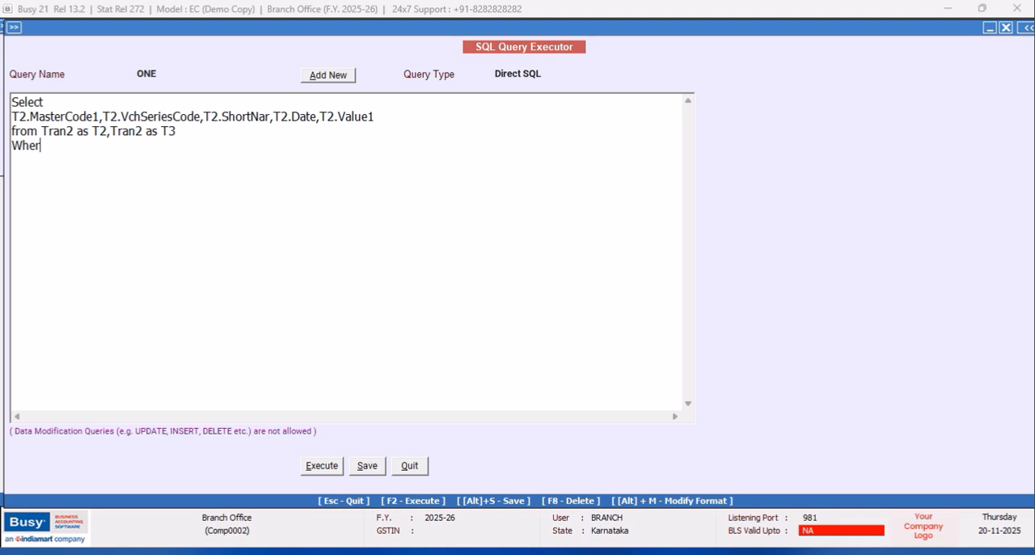
{"action": "type", "text": "e T2.m"}
- Add the join condition "Where T2.CM1=T3.CM1" on a new line of the query
{"action": "key", "text": "BackSpace"}
{"action": "type", "text": "CM1=T3.CM1"}
{"action": "key", "text": "Return"}
- Add the T2 filter conditions "and T2.VchType=14 and T2.sRNO=1" on a new line of the query
{"action": "type", "text": "W"}
{"action": "key", "text": "BackSpace"}
{"action": "type", "text": "a"}
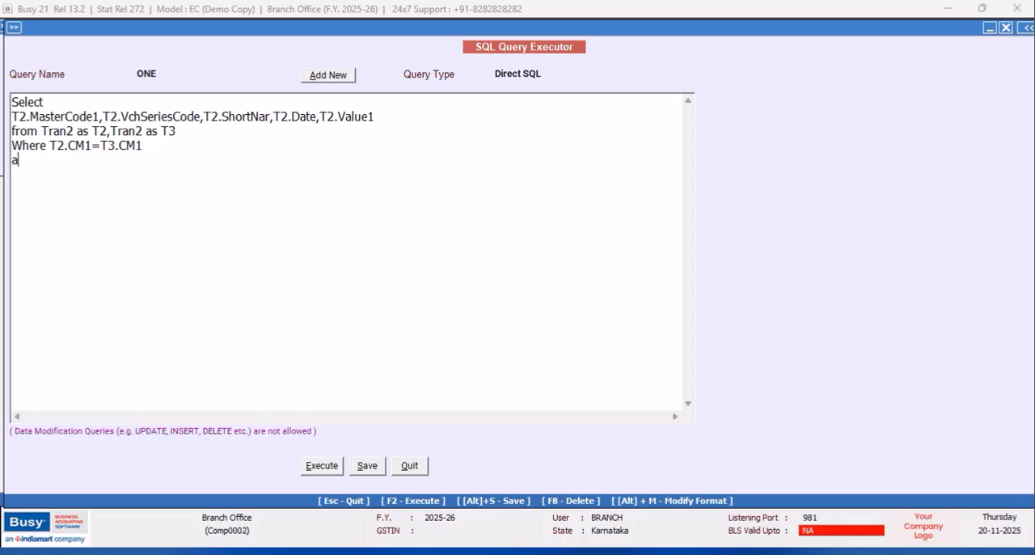
{"action": "type", "text": "nd T2.VchTyp"}
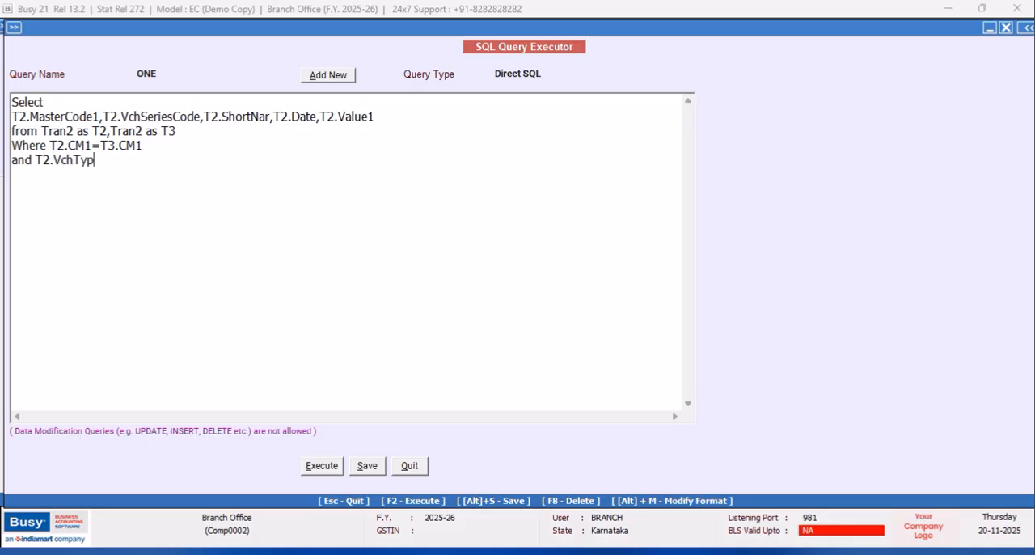
{"action": "type", "text": "e=14 and T2.s"}
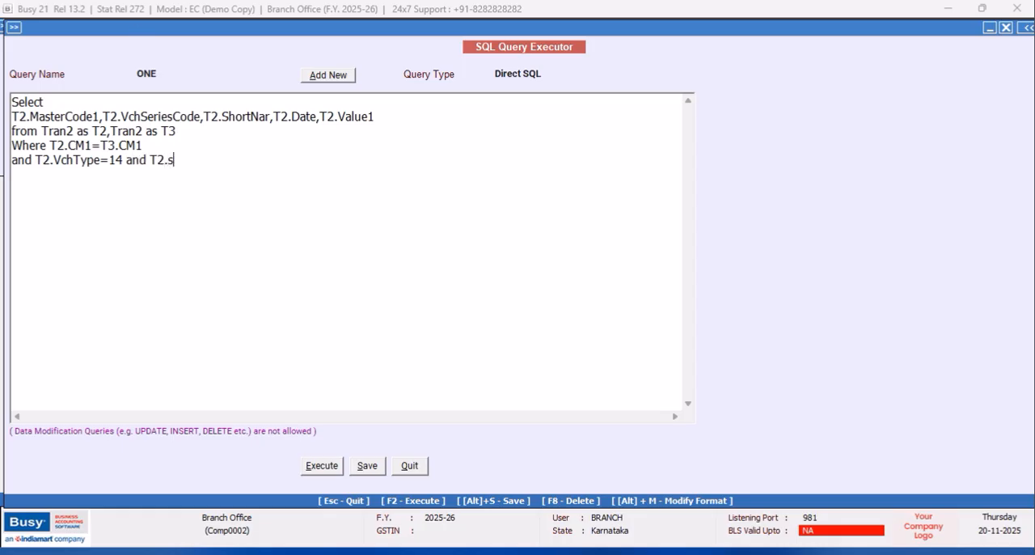
{"action": "type", "text": "RNO=2"}
{"action": "type", "text": "1 AND T"}
{"action": "type", "text": "3"}
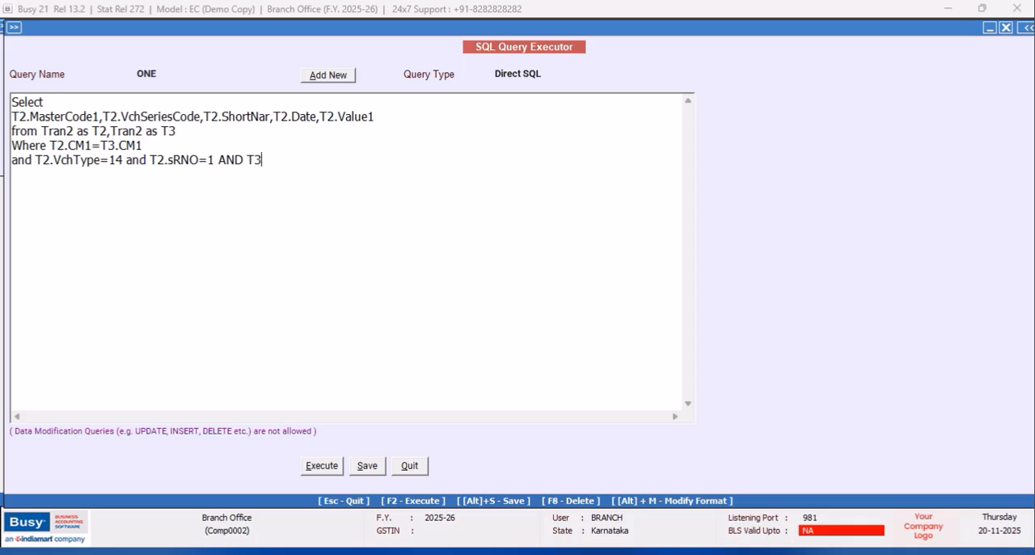
{"action": "type", "text": ".VchType=14 and T"}
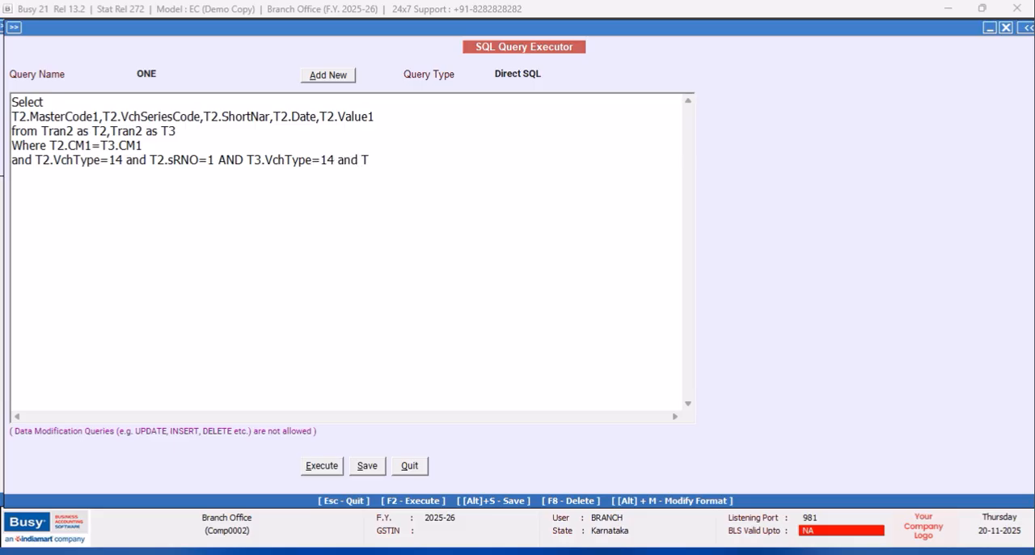
- Complete the filter line with the T3 conditions T3.VchType=14 and T3.Srno=2
{"action": "type", "text": "3.Srno=2"}
- Save and execute the query, narrow the VchSeriesCode column in the results, and close the result list
{"action": "left_click", "coordinate": [367, 467]}
{"action": "left_click", "coordinate": [607, 311]}
{"action": "left_click", "coordinate": [323, 468]}
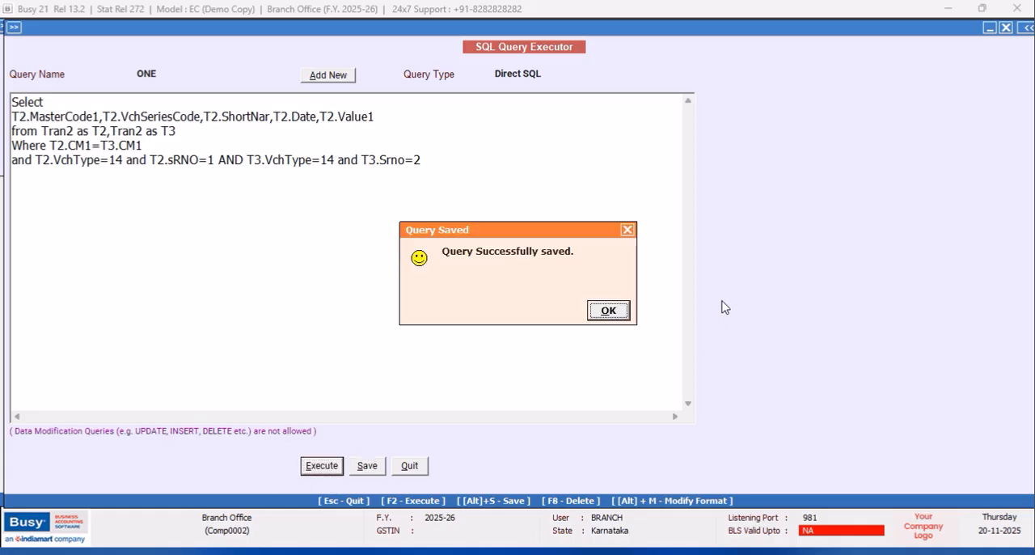
{"action": "left_click", "coordinate": [606, 311]}
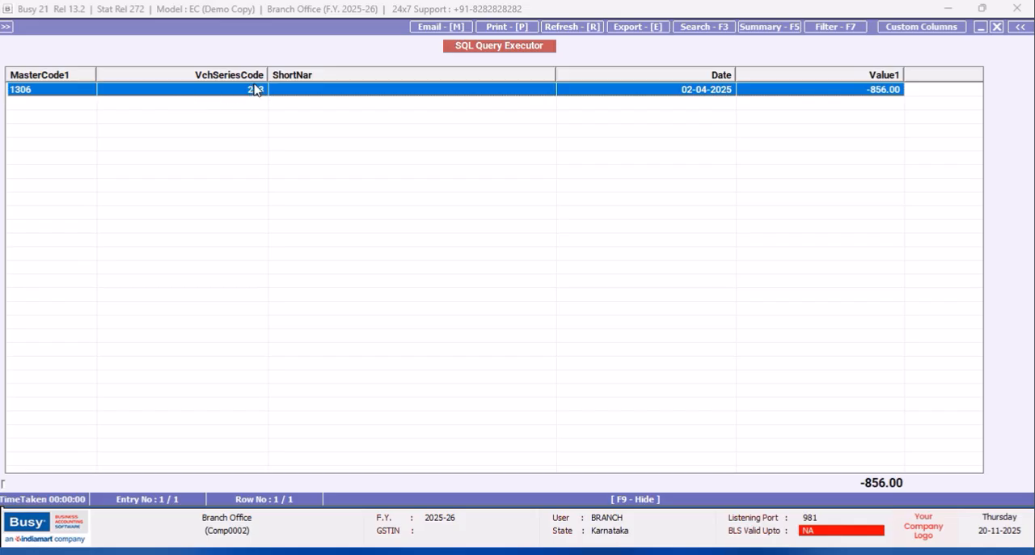
{"action": "left_click_drag", "start_coordinate": [267, 72], "coordinate": [254, 74]}
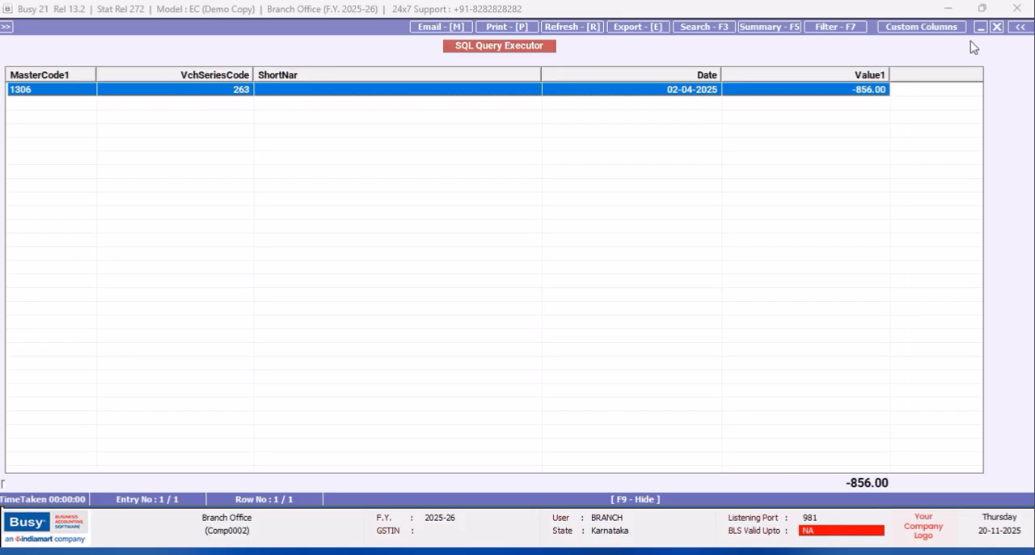
{"action": "left_click", "coordinate": [997, 27]}
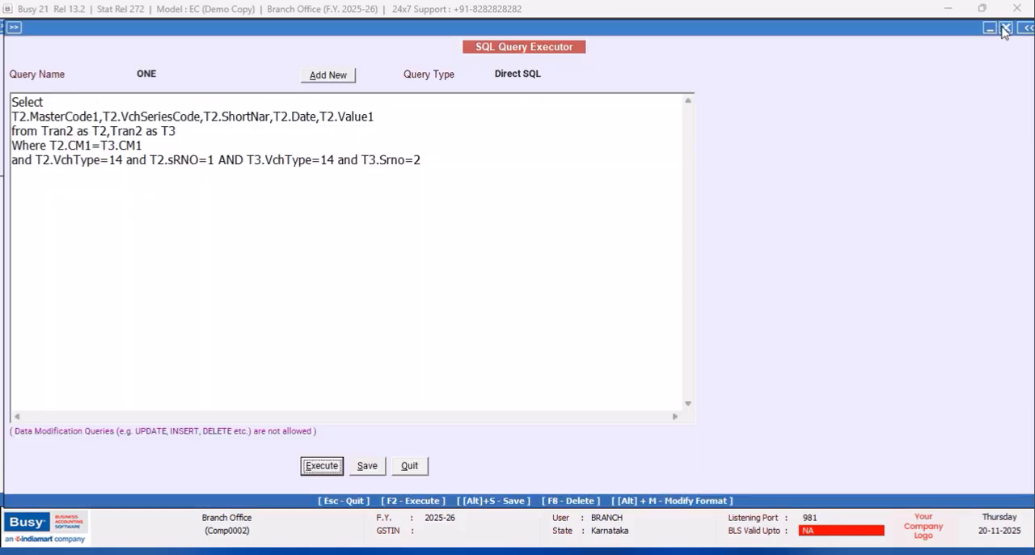
- Change the filters to T2.sRNO=2 and T3.Srno=1, then execute the query and close its results
{"action": "left_click", "coordinate": [212, 160]}
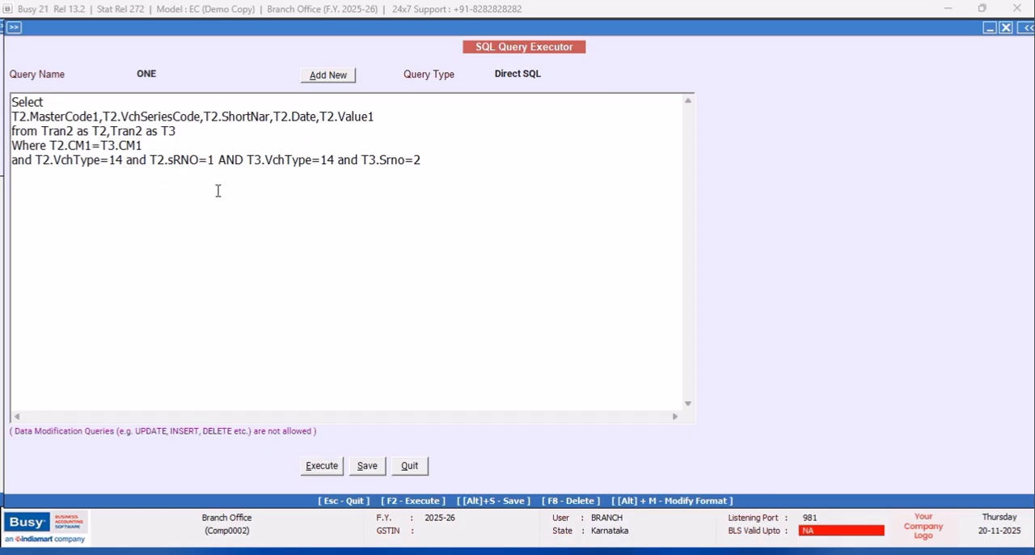
{"action": "key", "text": "BackSpace"}
{"action": "type", "text": "2"}
{"action": "key", "text": "BackSpace"}
{"action": "type", "text": "1"}
{"action": "left_click", "coordinate": [325, 471]}
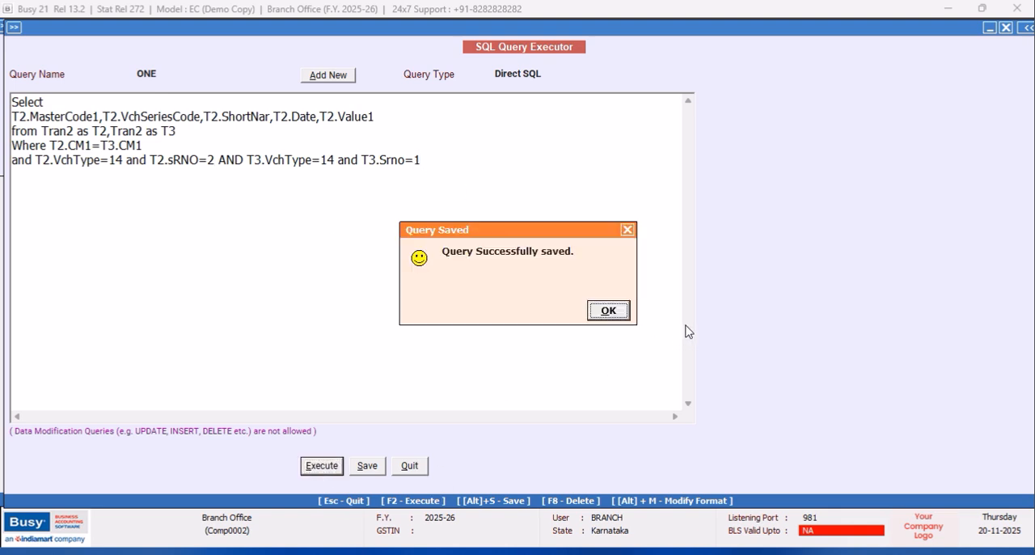
{"action": "left_click", "coordinate": [610, 312]}
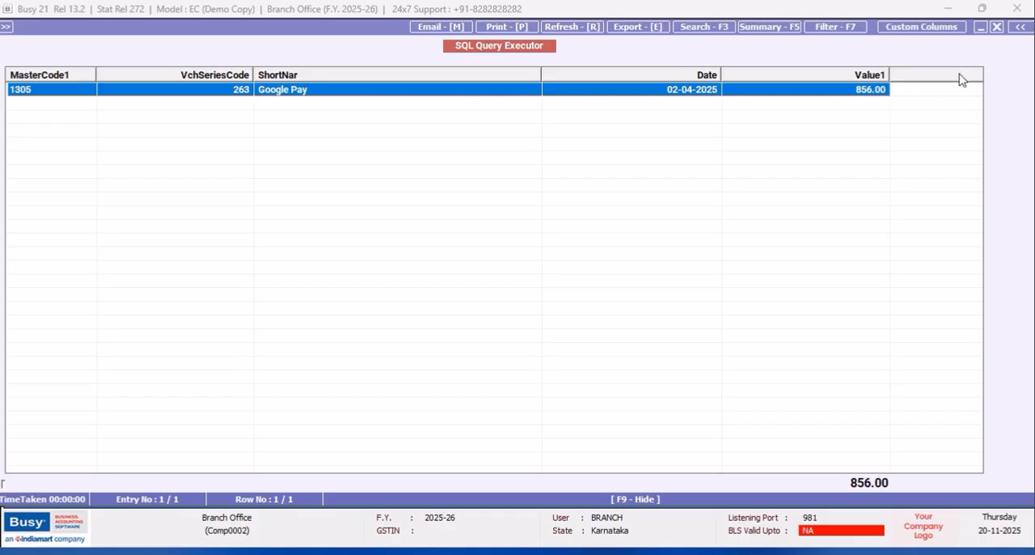
{"action": "left_click", "coordinate": [999, 30]}
- Append the column Tran3.VchNo after T2.Value1 in the Select list
{"action": "left_click", "coordinate": [388, 119]}
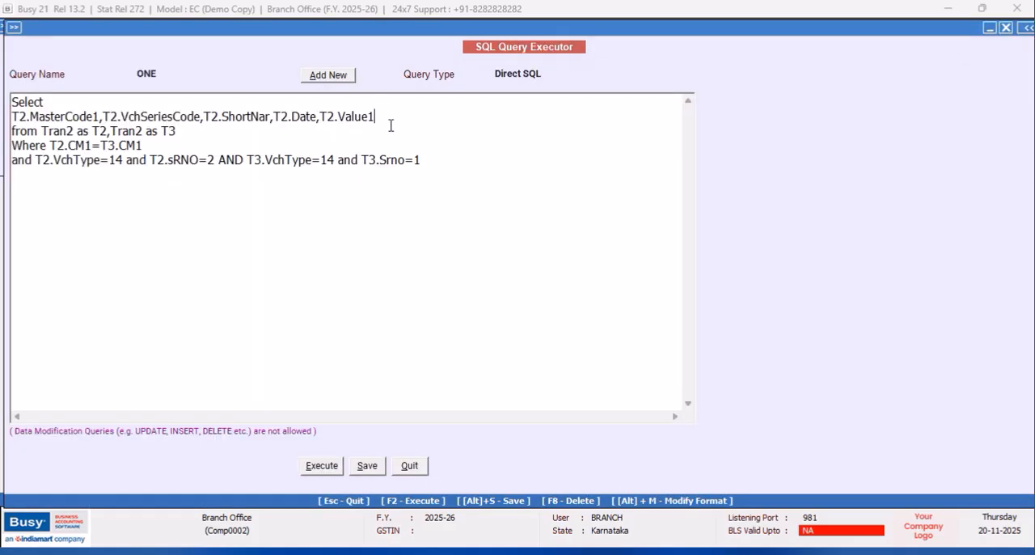
{"action": "type", "text": ",Tran3.VchNo"}
- Turn the T2.MasterCode1 column into the subquery "(Select Master1.Name from Master1 Where Master1.Code=T2.MasterCode1)"
{"action": "left_click", "coordinate": [13, 118]}
{"action": "type", "text": "(Select"}
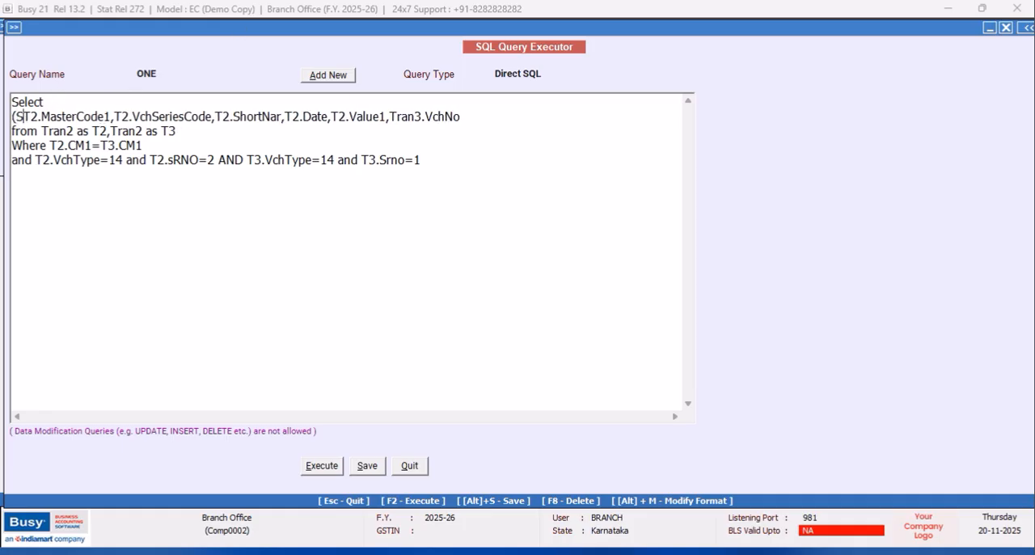
{"action": "type", "text": " Master1.Name from Master1 Where Master1.Code="}
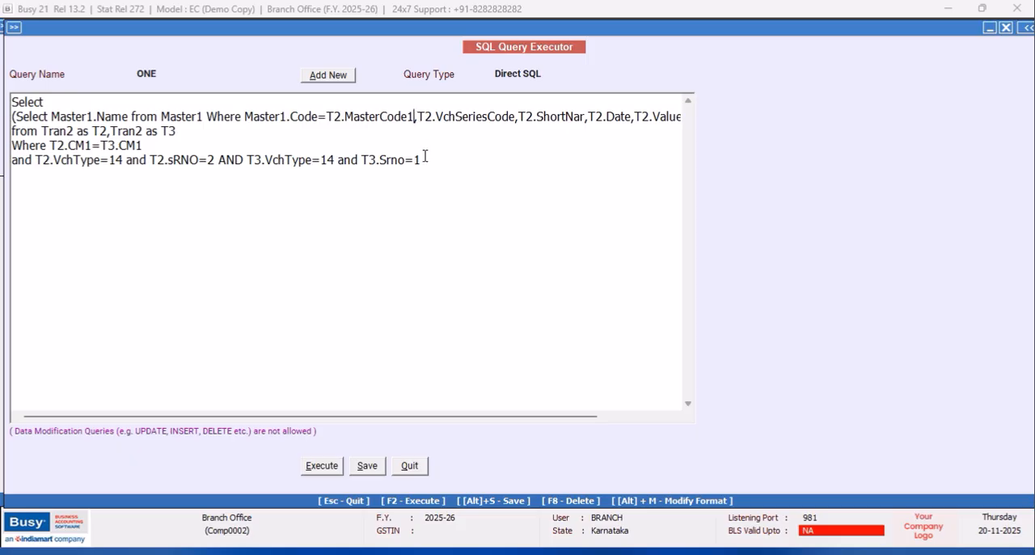
{"action": "left_click", "coordinate": [415, 116]}
{"action": "type", "text": ")"}
- Save the revised query and try to execute it
{"action": "left_click", "coordinate": [367, 465]}
{"action": "left_click", "coordinate": [607, 312]}
{"action": "left_click", "coordinate": [322, 467]}
{"action": "left_click", "coordinate": [602, 316]}
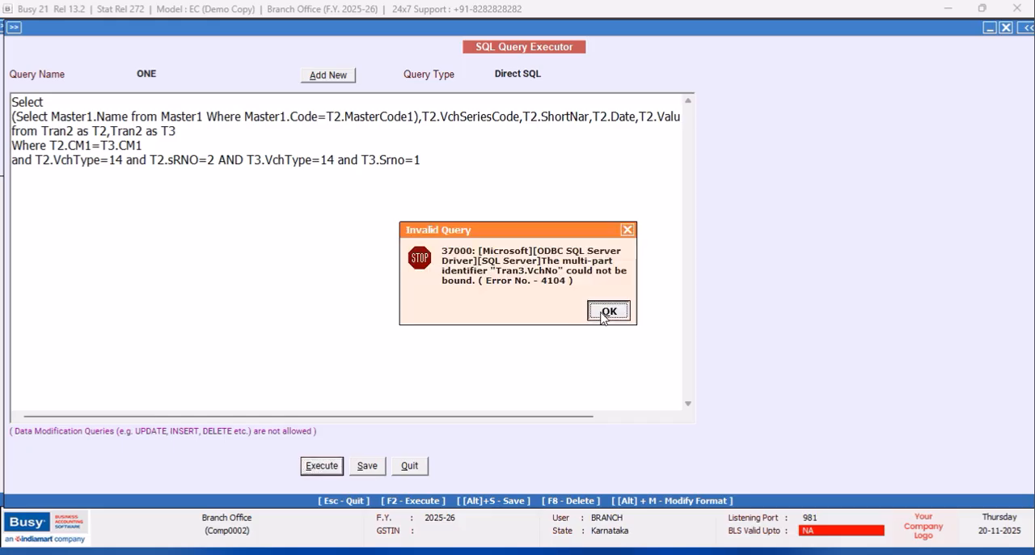
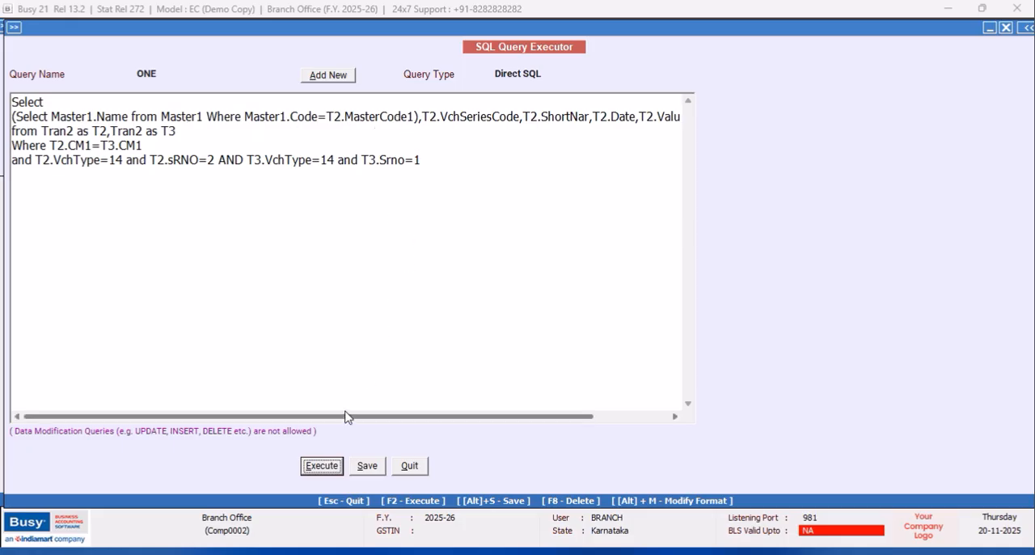
- Change the last selected column from Tran3.VchNo to T3.VchNo, then save and execute the query and close its results
{"action": "left_click_drag", "start_coordinate": [346, 417], "coordinate": [445, 411]}
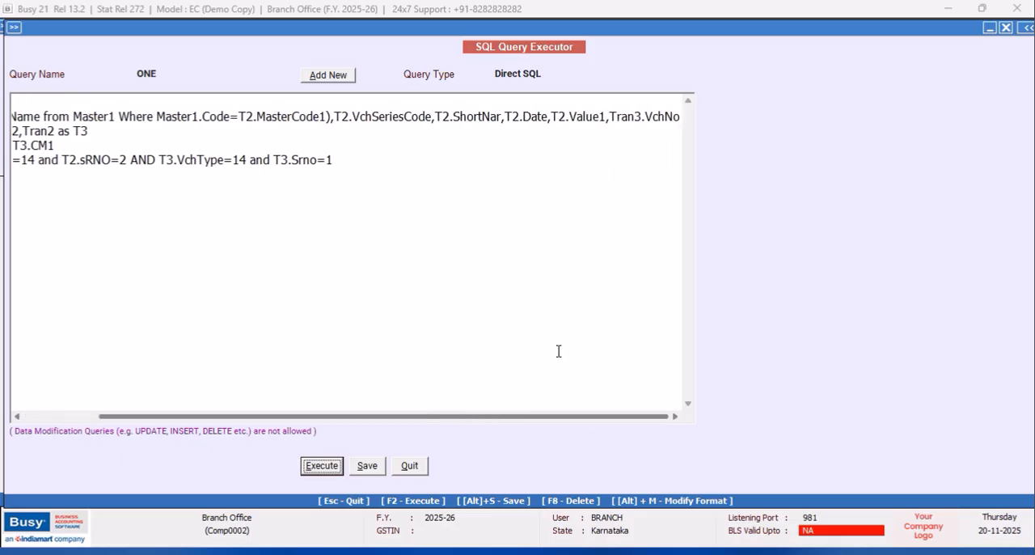
{"action": "left_click", "coordinate": [636, 119]}
{"action": "key", "text": "BackSpace"}
{"action": "key", "text": "BackSpace"}
{"action": "key", "text": "BackSpace"}
{"action": "left_click", "coordinate": [330, 467]}
{"action": "left_click", "coordinate": [610, 311]}
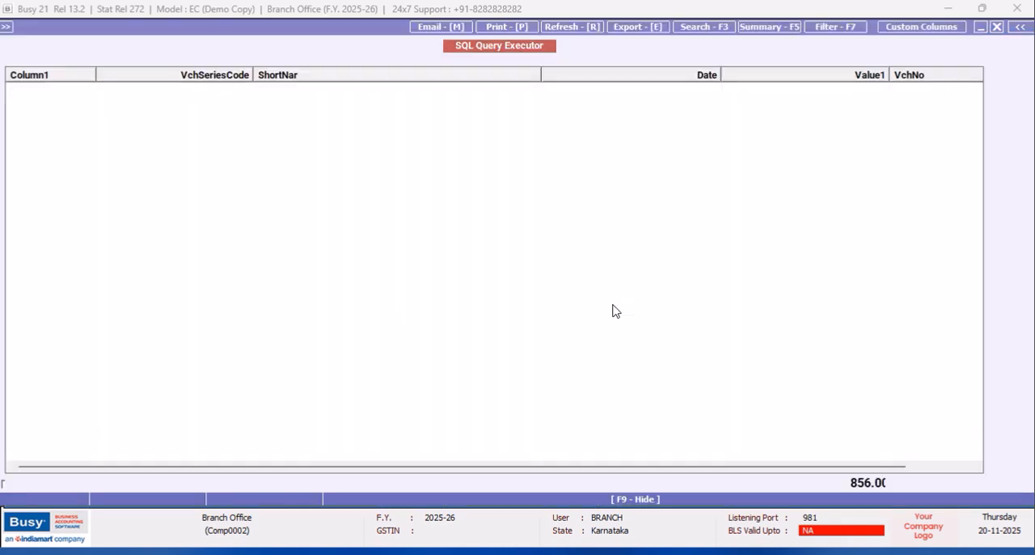
{"action": "left_click_drag", "start_coordinate": [402, 467], "coordinate": [380, 466]}
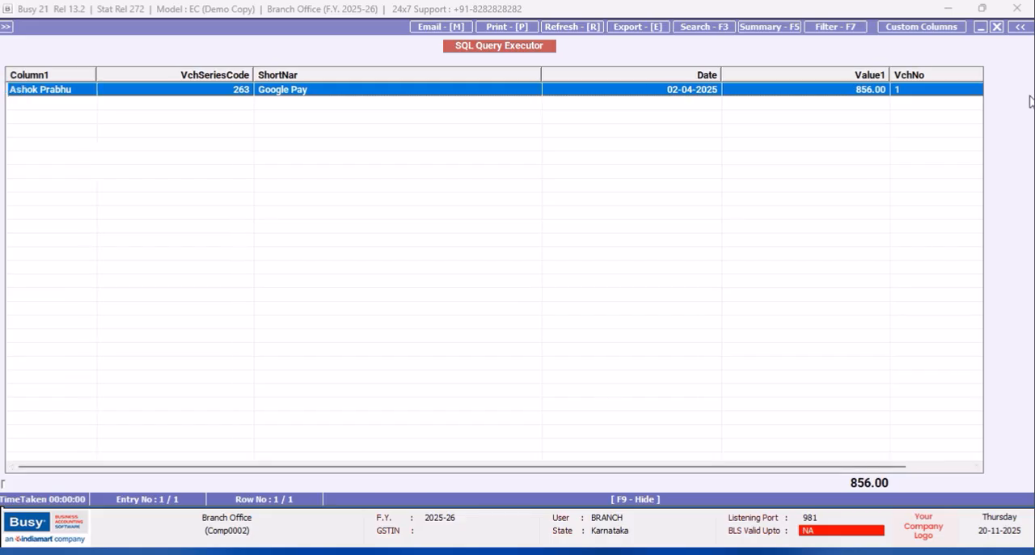
{"action": "left_click", "coordinate": [997, 26]}
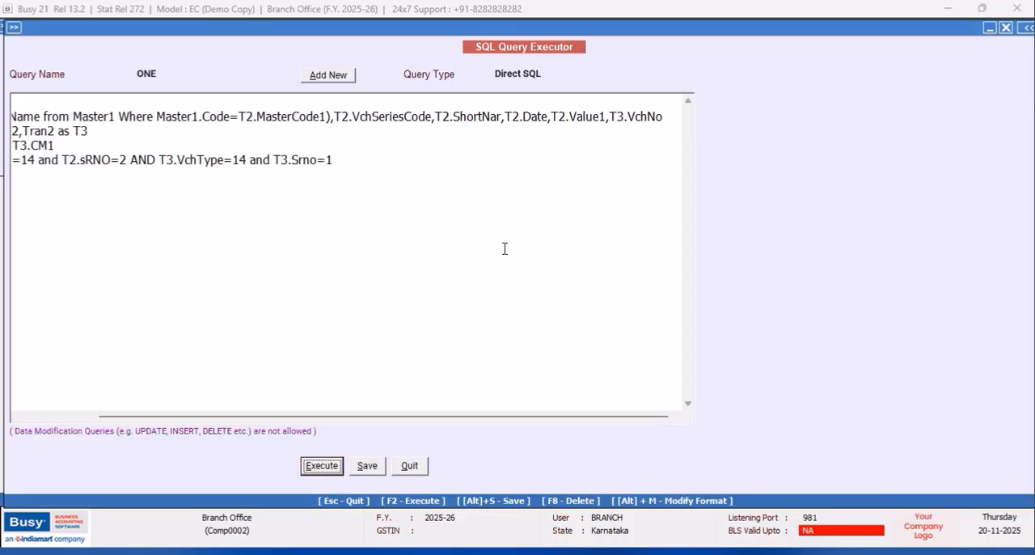
{"action": "left_click", "coordinate": [321, 464]}
{"action": "left_click", "coordinate": [608, 311]}
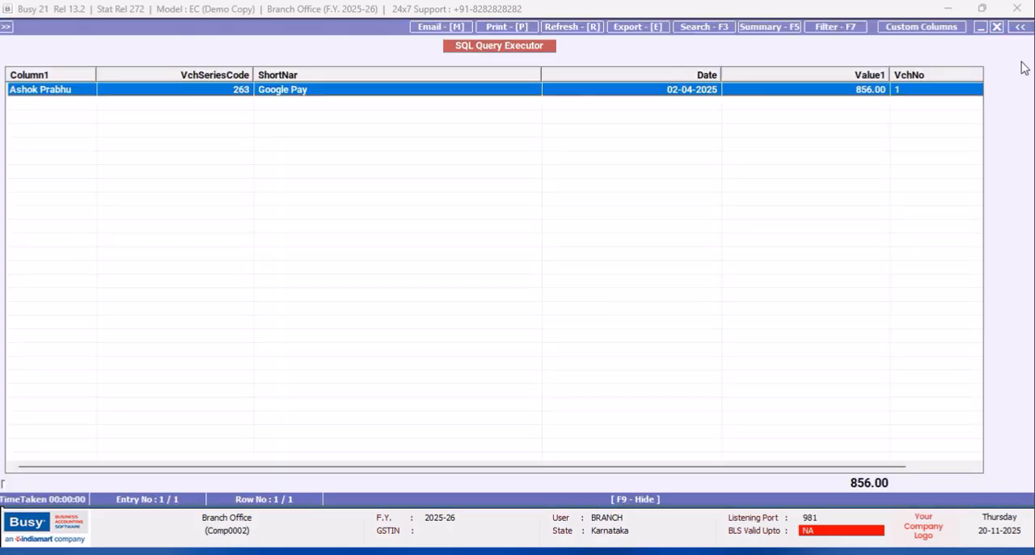
{"action": "left_click", "coordinate": [997, 27]}
- Make the account name subquery match Master1.Code to T3.MasterCode1, then save and execute the query
{"action": "left_click_drag", "start_coordinate": [272, 418], "coordinate": [173, 360]}
{"action": "left_click", "coordinate": [341, 117]}
{"action": "key", "text": "BackSpace"}
{"action": "type", "text": "3"}
{"action": "left_click", "coordinate": [312, 466]}
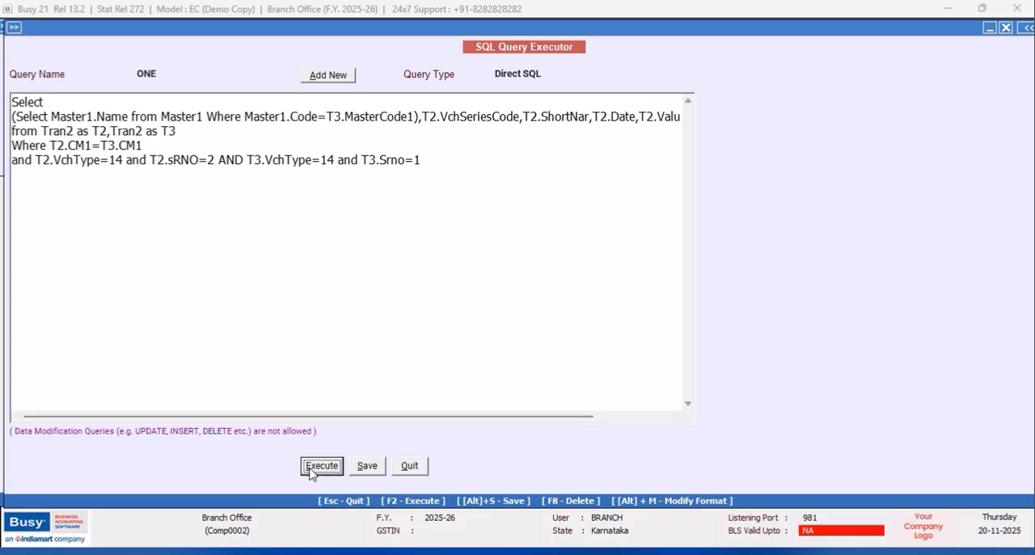
{"action": "left_click", "coordinate": [598, 312]}
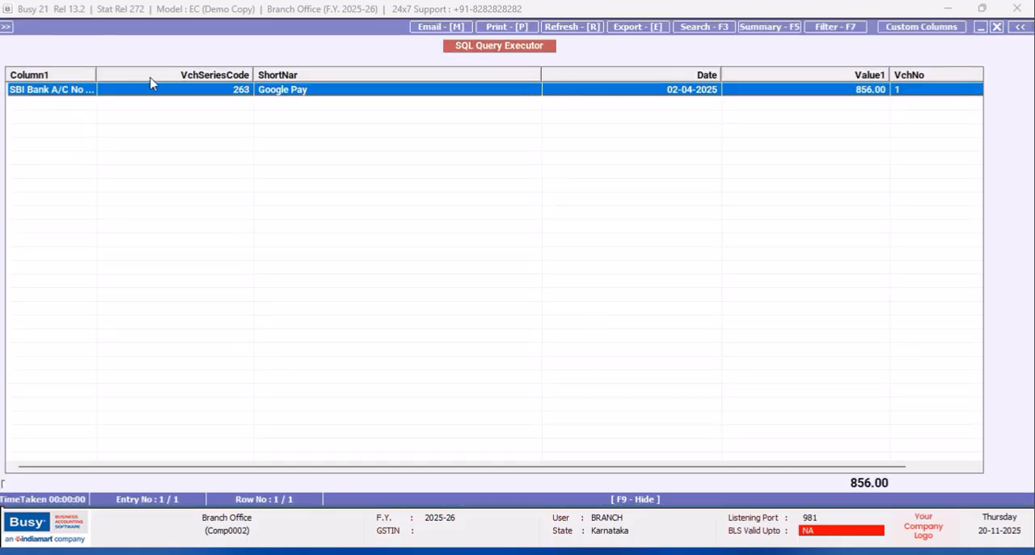
- Widen Column1 and narrow the VchSeriesCode column to read the full account name, then close the results
{"action": "left_click_drag", "start_coordinate": [98, 81], "coordinate": [186, 81]}
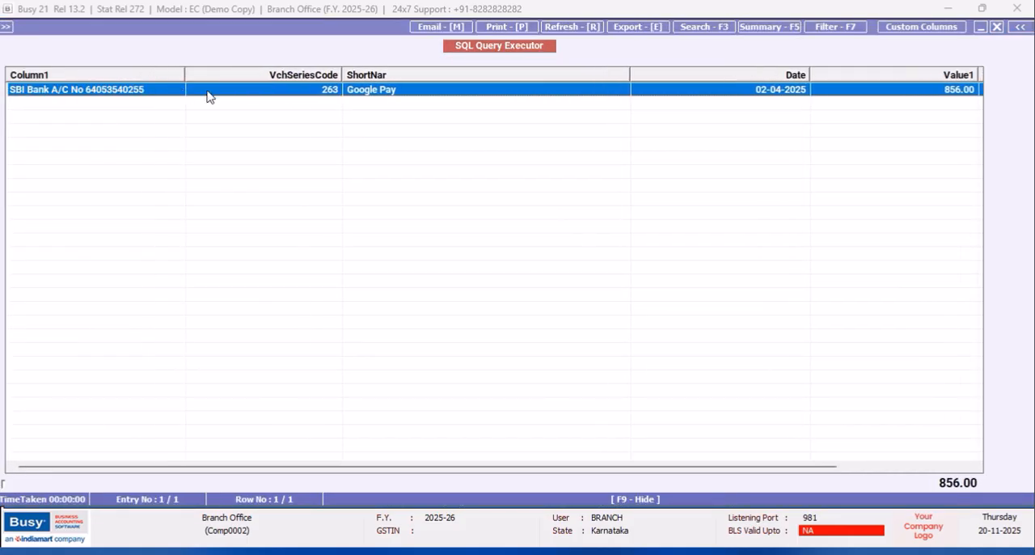
{"action": "left_click_drag", "start_coordinate": [341, 74], "coordinate": [250, 73]}
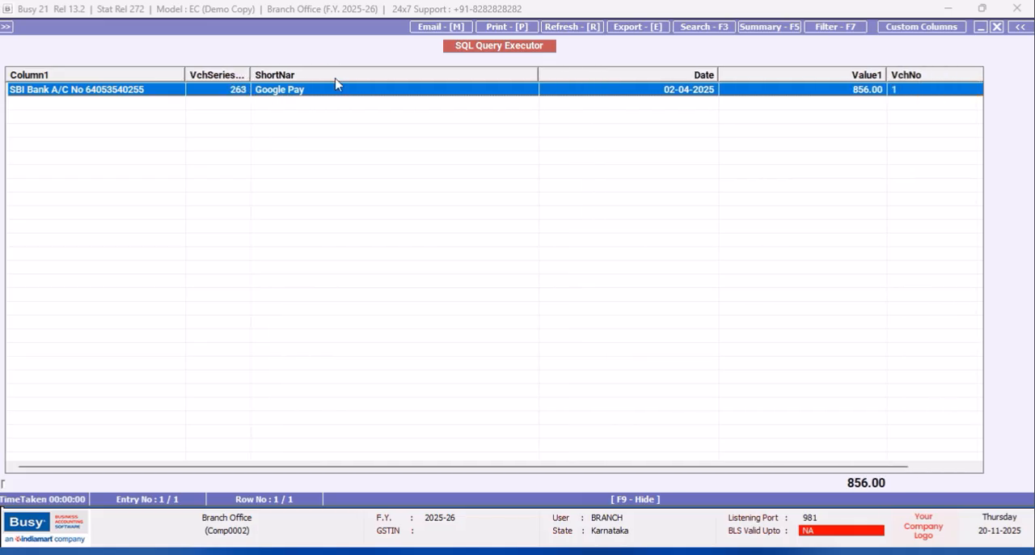
{"action": "left_click", "coordinate": [997, 27]}
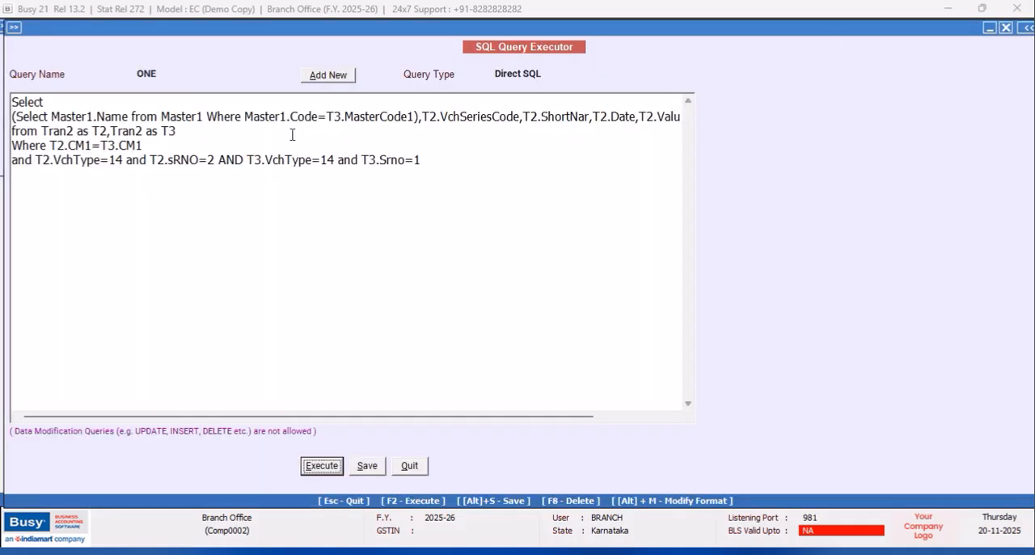
- Turn T2.VchSeriesCode into the subquery "(Select Master1.Name from Master1 where master1.code=T2.VchSeriesCode)" on its own line, with the remaining columns starting a new line
{"action": "left_click", "coordinate": [422, 115]}
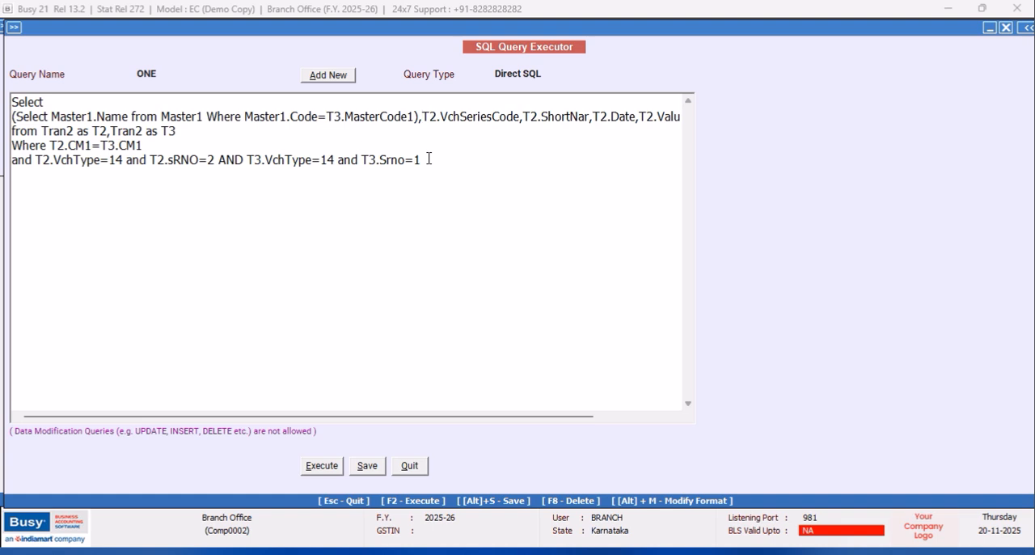
{"action": "key", "text": "Return"}
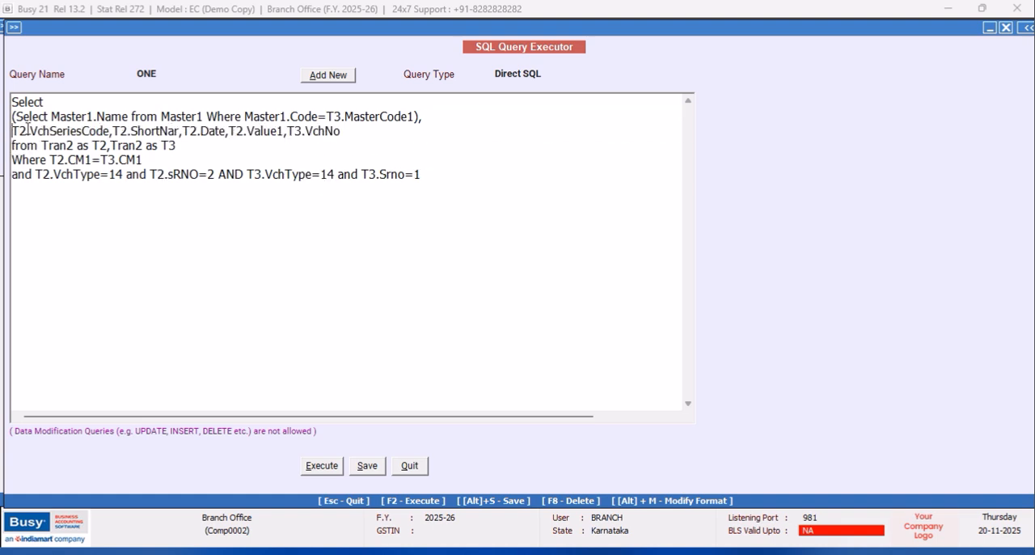
{"action": "type", "text": "(Selec"}
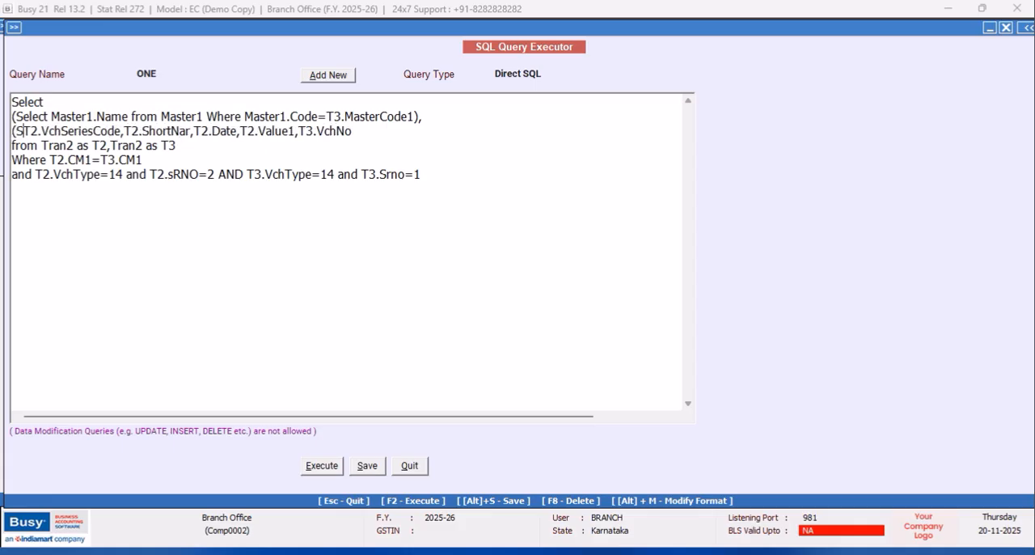
{"action": "type", "text": "t Master1.Name from Master1 where master1.code"}
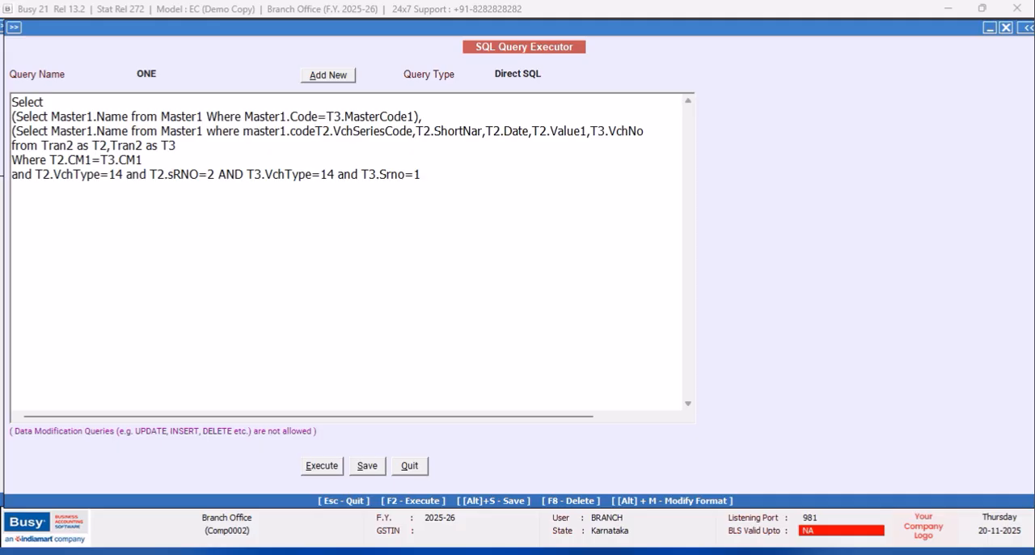
{"action": "type", "text": "="}
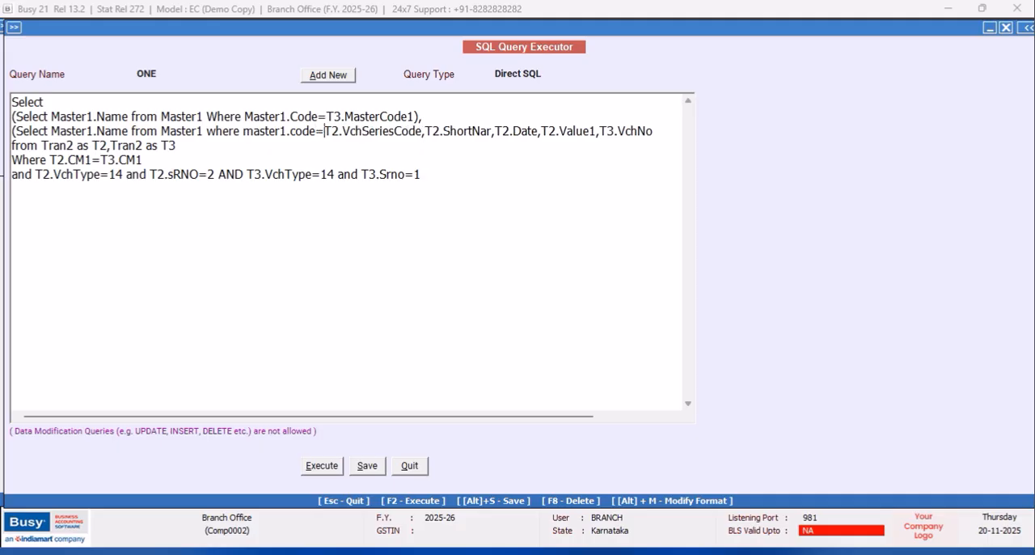
{"action": "left_click", "coordinate": [425, 131]}
{"action": "type", "text": ")"}
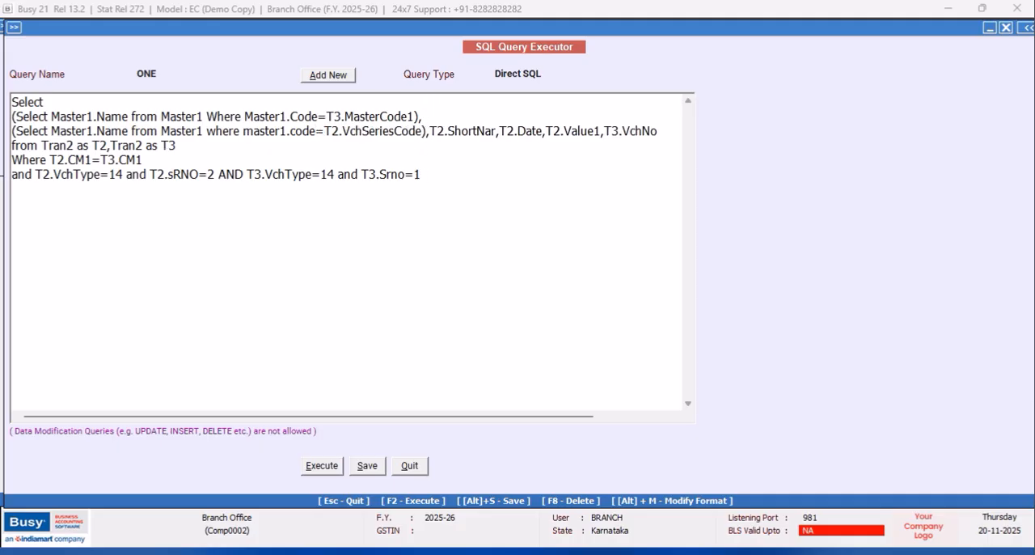
{"action": "key", "text": "Return"}
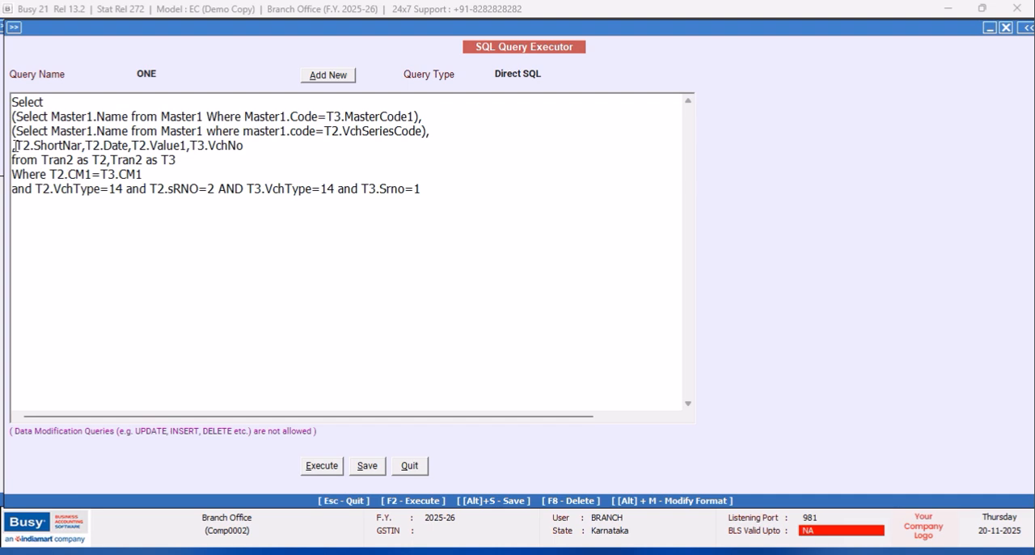
{"action": "key", "text": "Delete"}
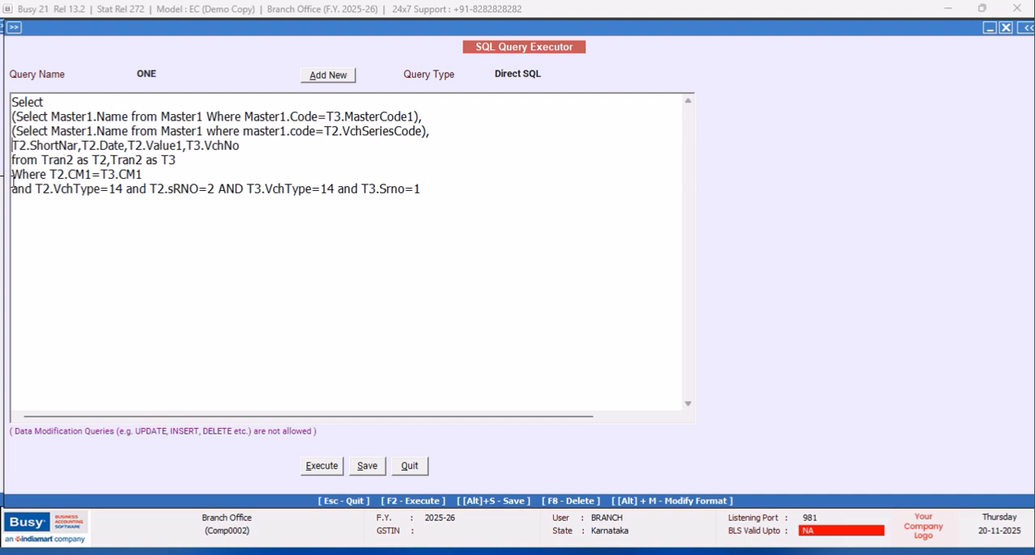
- Save and execute the revised query, narrow the ShortNar column in the results, and close them
{"action": "left_click", "coordinate": [315, 466]}
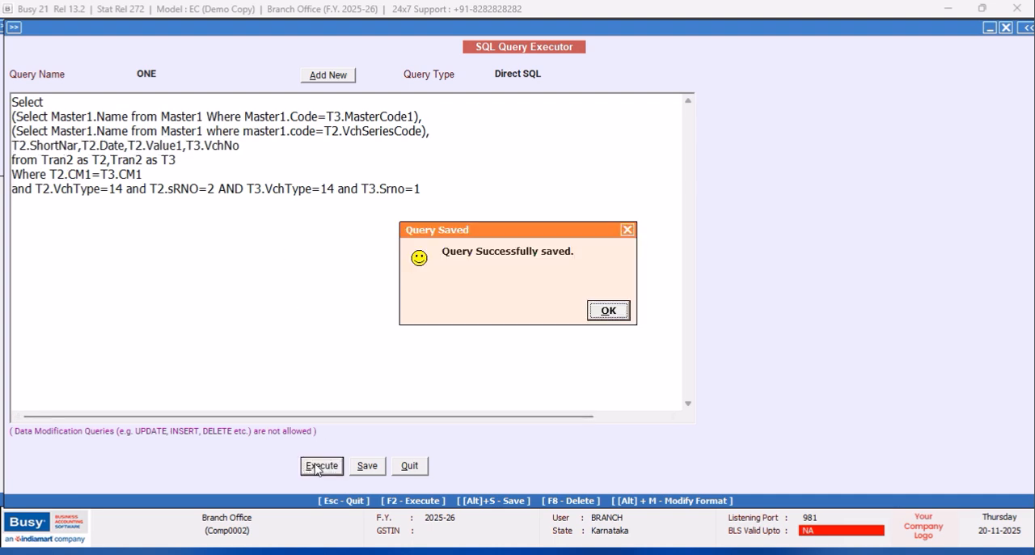
{"action": "left_click", "coordinate": [602, 312]}
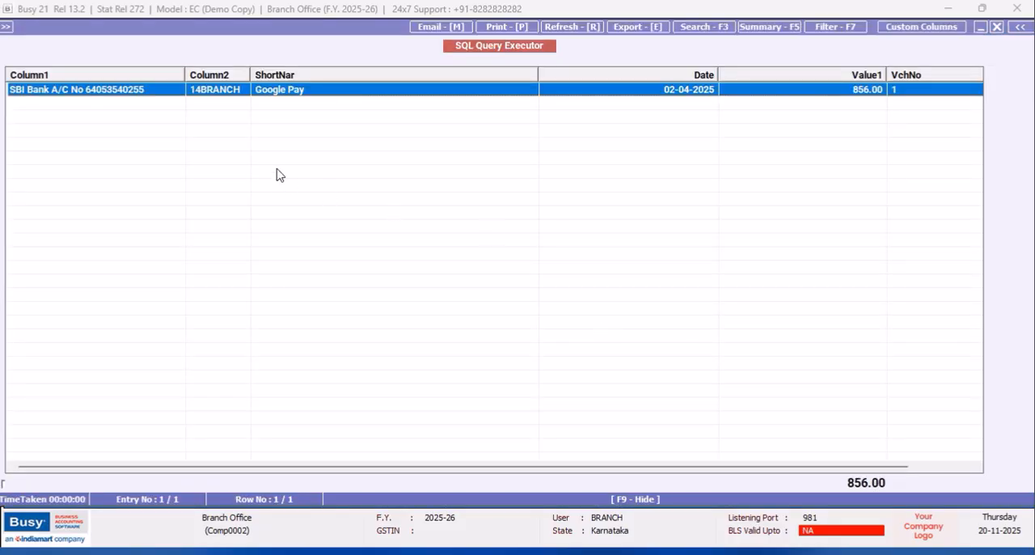
{"action": "left_click_drag", "start_coordinate": [539, 75], "coordinate": [341, 77]}
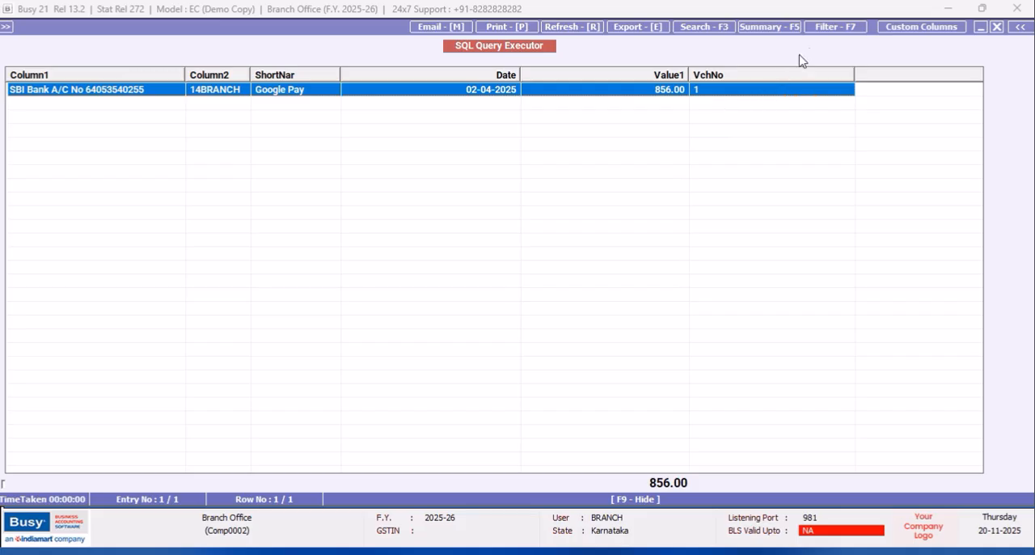
{"action": "left_click", "coordinate": [997, 27]}
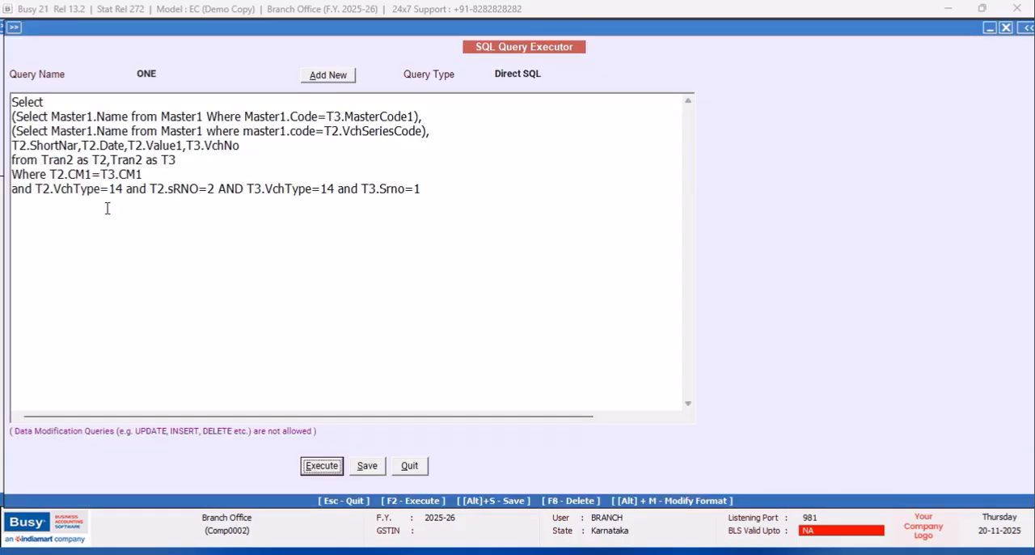
{"action": "left_click", "coordinate": [51, 175]}
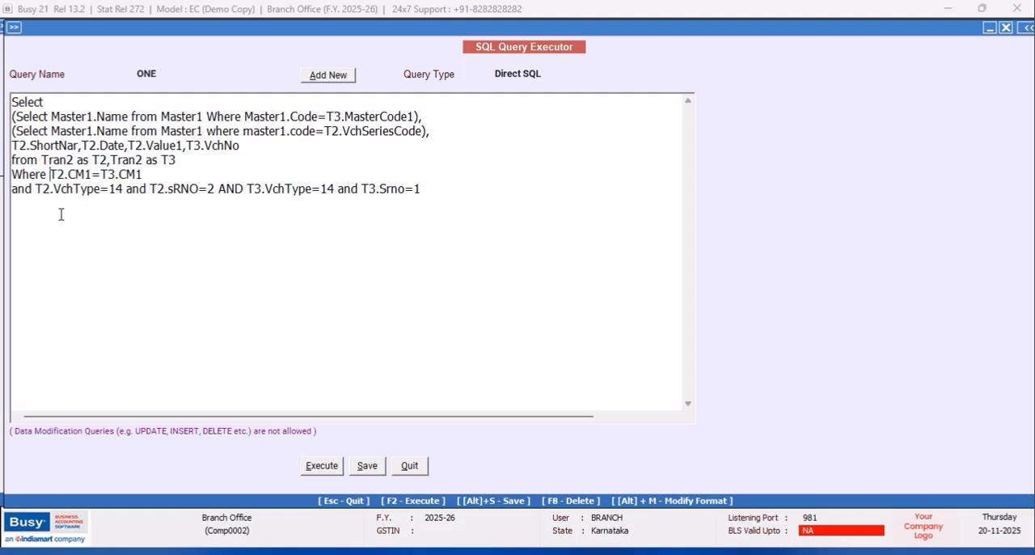
{"action": "key", "text": "Return"}
{"action": "type", "text": "and"}
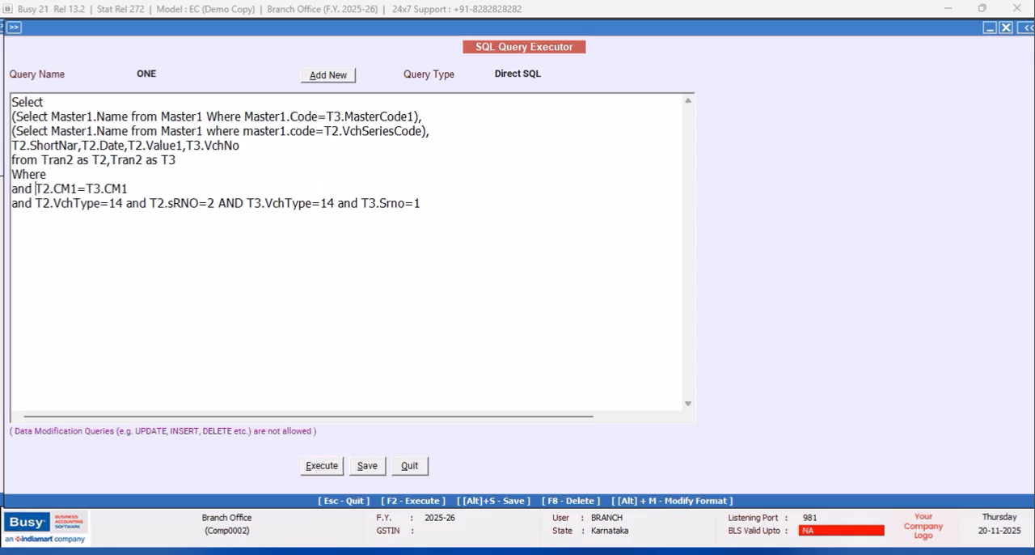
{"action": "left_click", "coordinate": [70, 174]}
{"action": "type", "text": "T2.VchCode=@"}
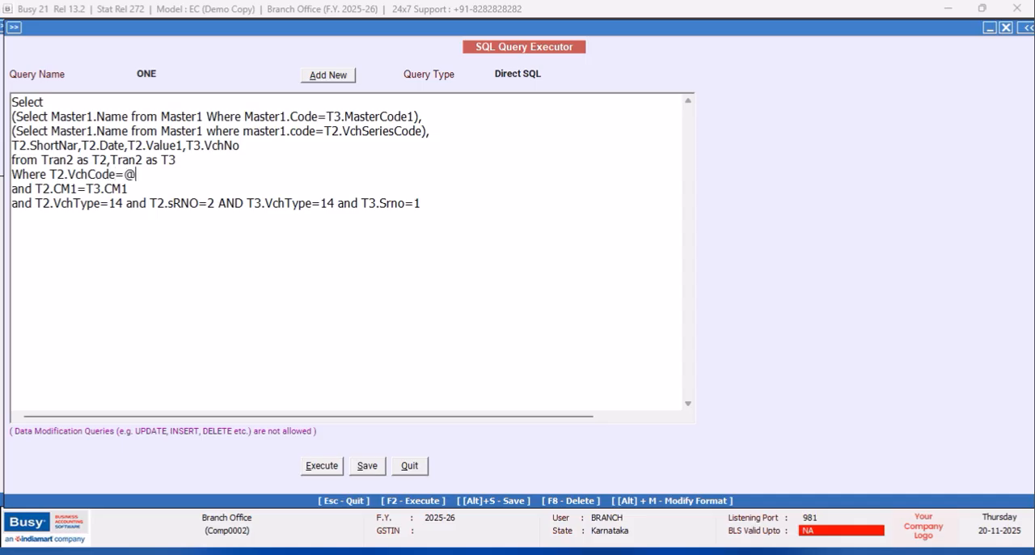
{"action": "type", "text": "VchCode@"}
- Set the query type to Vch. Header(Accounting) and save the query
{"action": "left_click", "coordinate": [553, 71]}
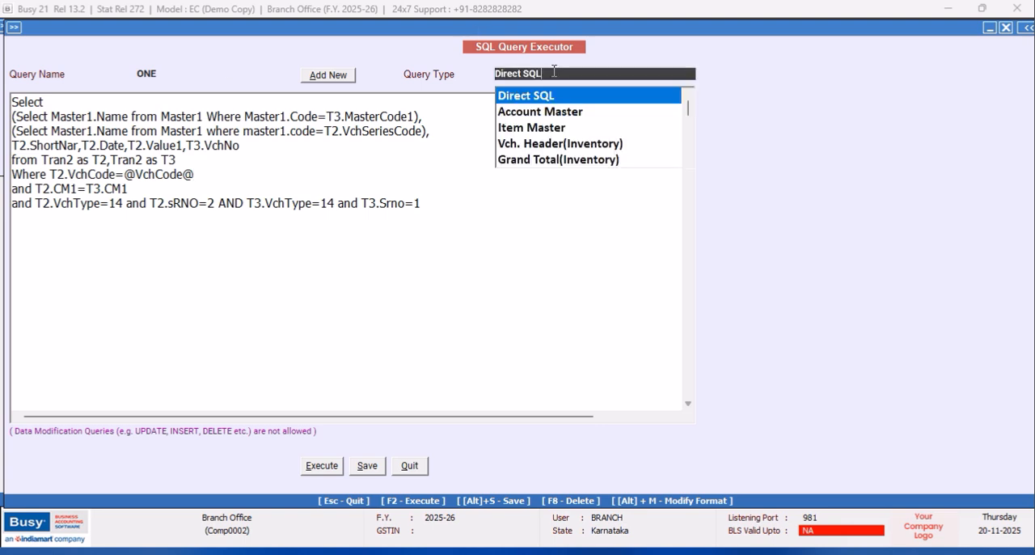
{"action": "left_click", "coordinate": [687, 166]}
{"action": "left_click_drag", "start_coordinate": [687, 166], "coordinate": [687, 165]}
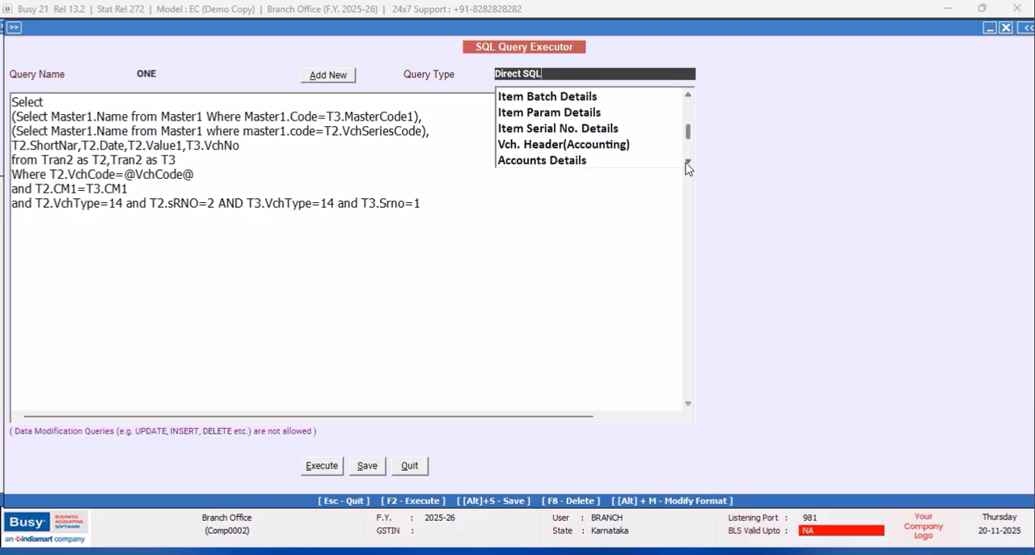
{"action": "left_click", "coordinate": [619, 145]}
{"action": "left_click", "coordinate": [368, 465]}
{"action": "left_click", "coordinate": [615, 310]}
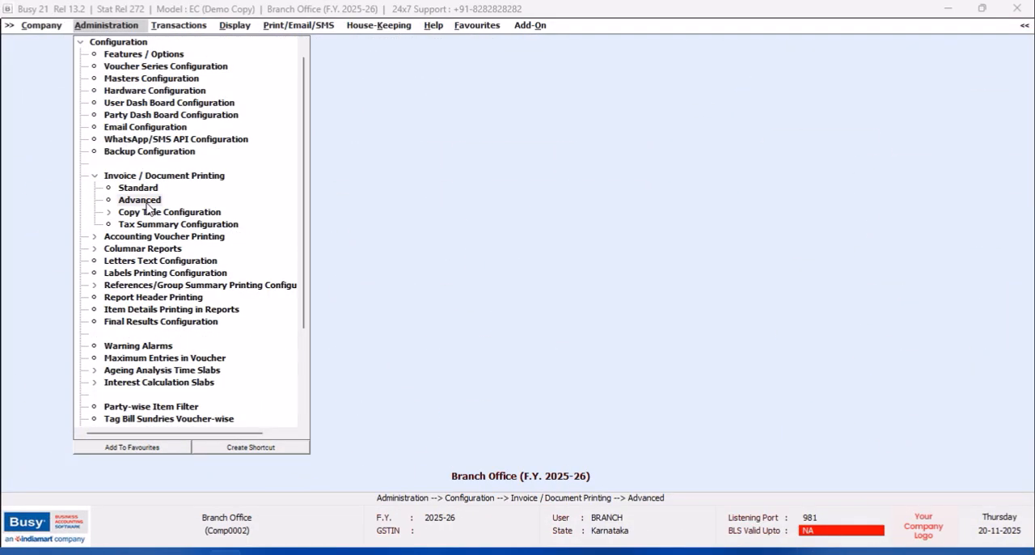
- Open the advanced invoice/document printing configuration and add a Receipt format named NEW DESIGN
{"action": "left_click", "coordinate": [144, 204]}
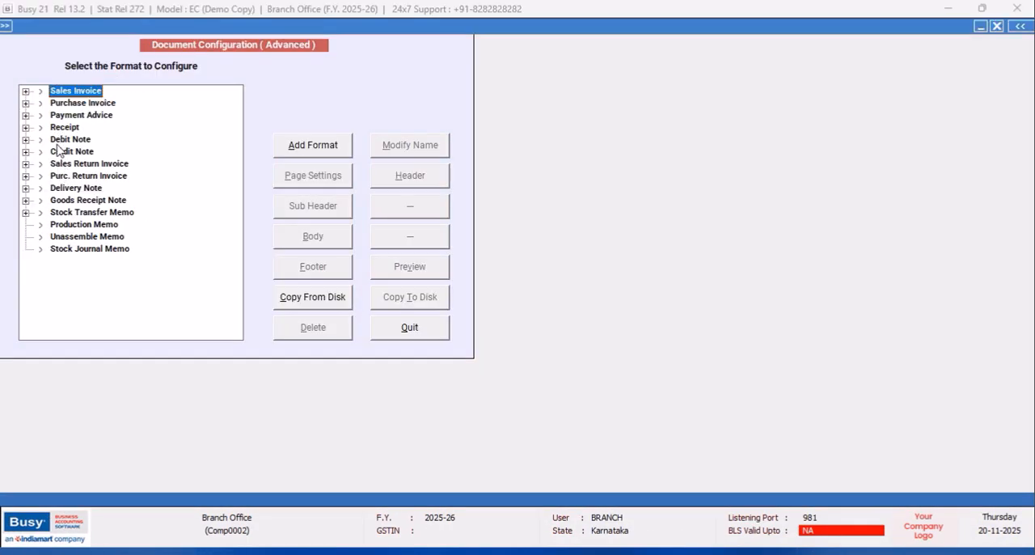
{"action": "left_click", "coordinate": [26, 127]}
{"action": "left_click", "coordinate": [65, 127]}
{"action": "left_click", "coordinate": [346, 150]}
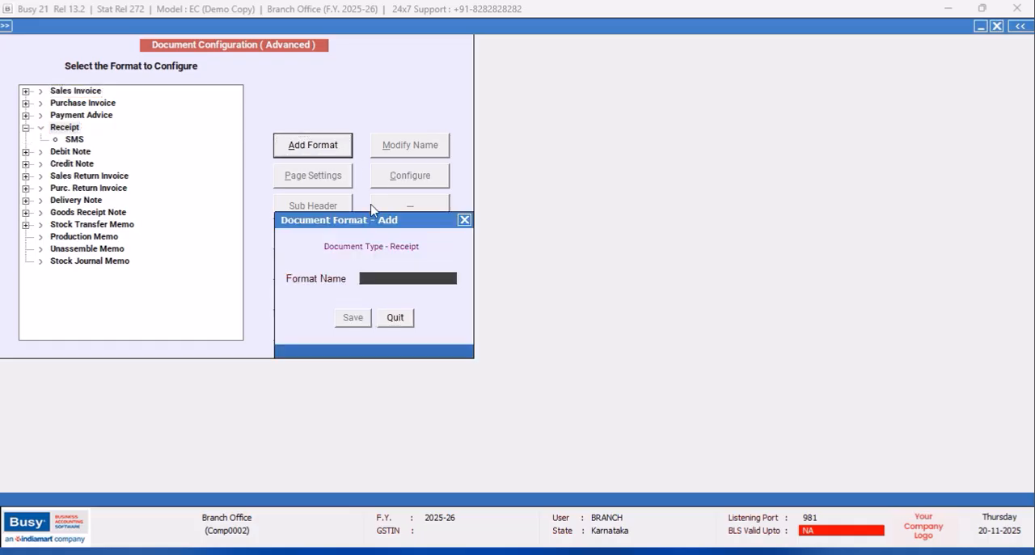
{"action": "type", "text": "NEW DESIGN"}
{"action": "key", "text": "Return"}
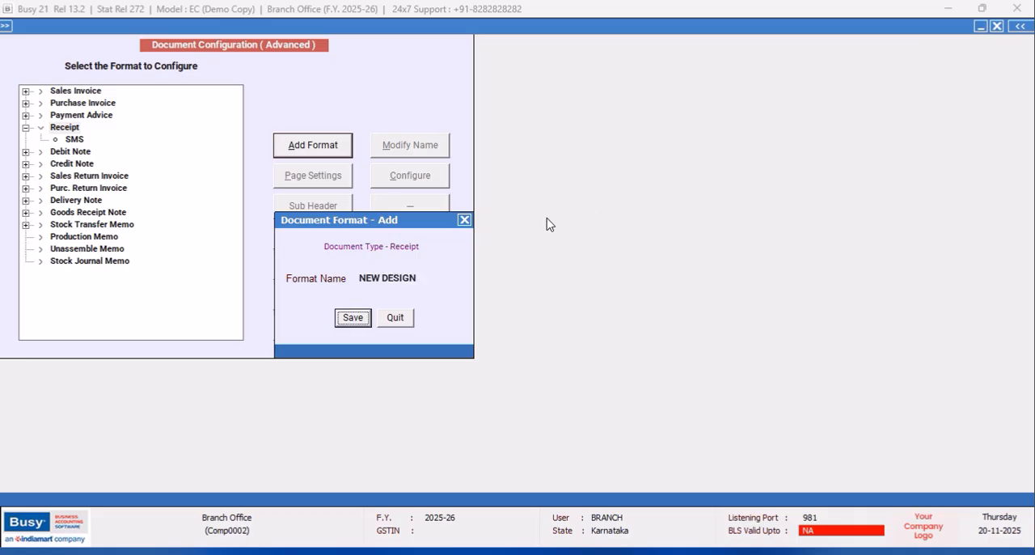
{"action": "left_click", "coordinate": [353, 317]}
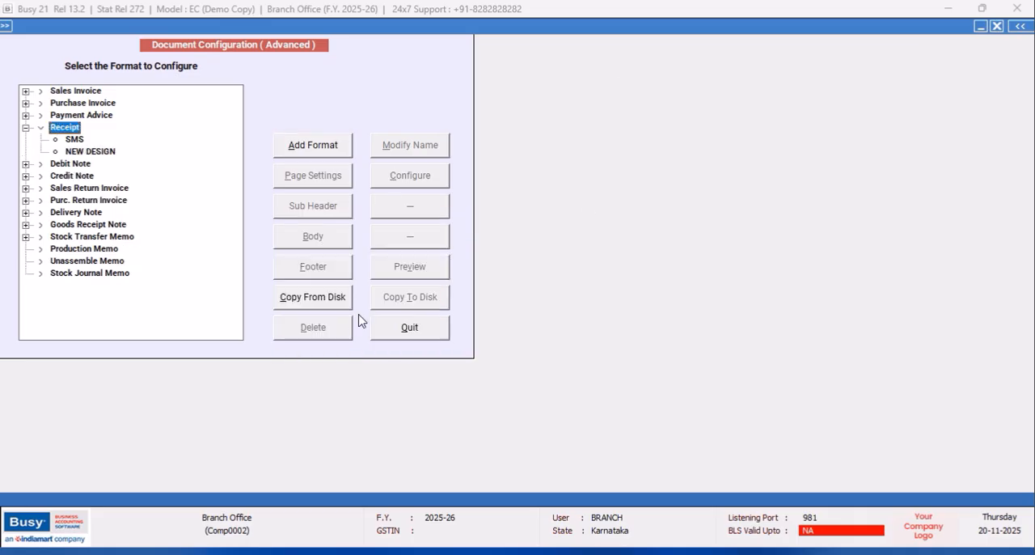
- Configure the NEW DESIGN receipt format by loading the default layout and saving its receipt settings
{"action": "left_click", "coordinate": [101, 153]}
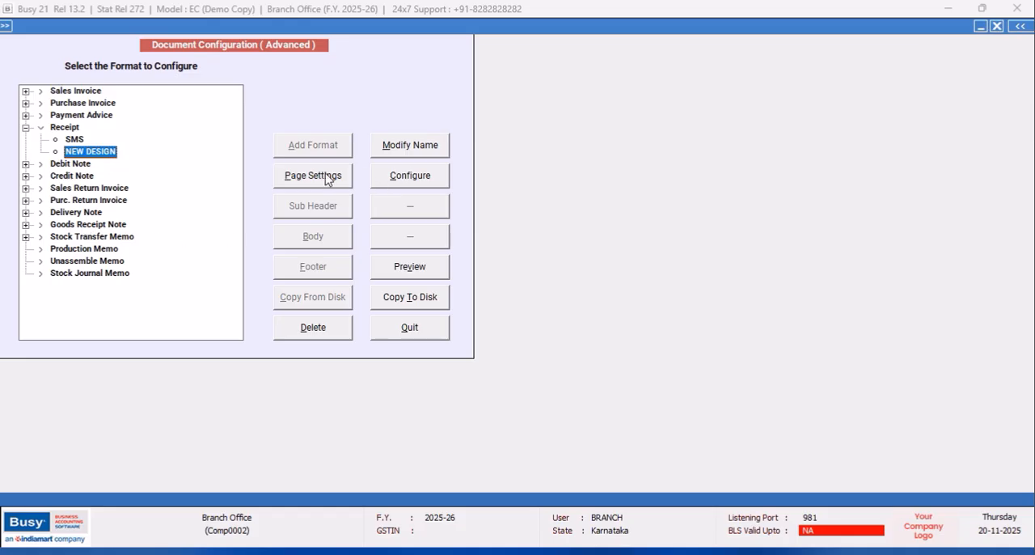
{"action": "left_click", "coordinate": [397, 180]}
{"action": "left_click", "coordinate": [306, 447]}
{"action": "left_click", "coordinate": [557, 310]}
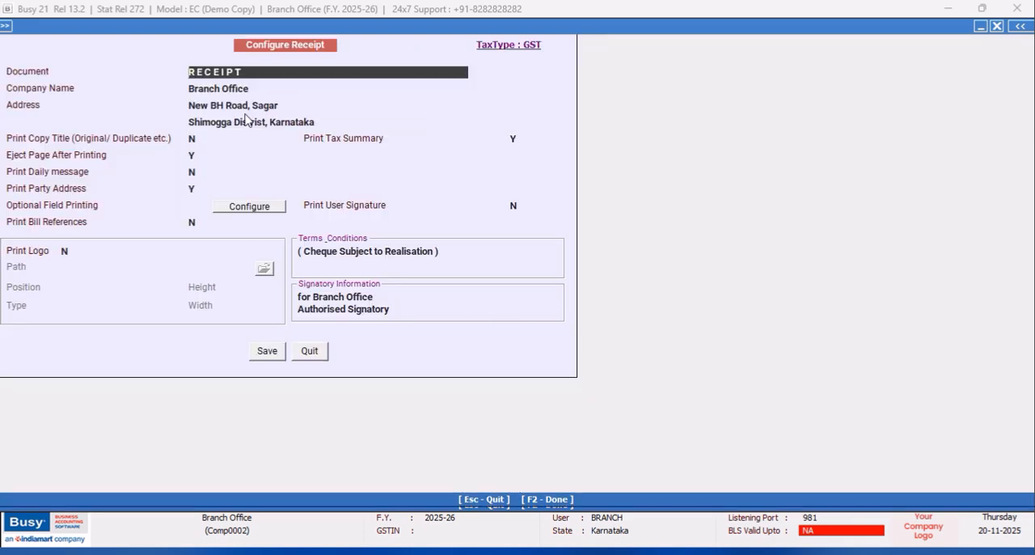
{"action": "left_click", "coordinate": [267, 351]}
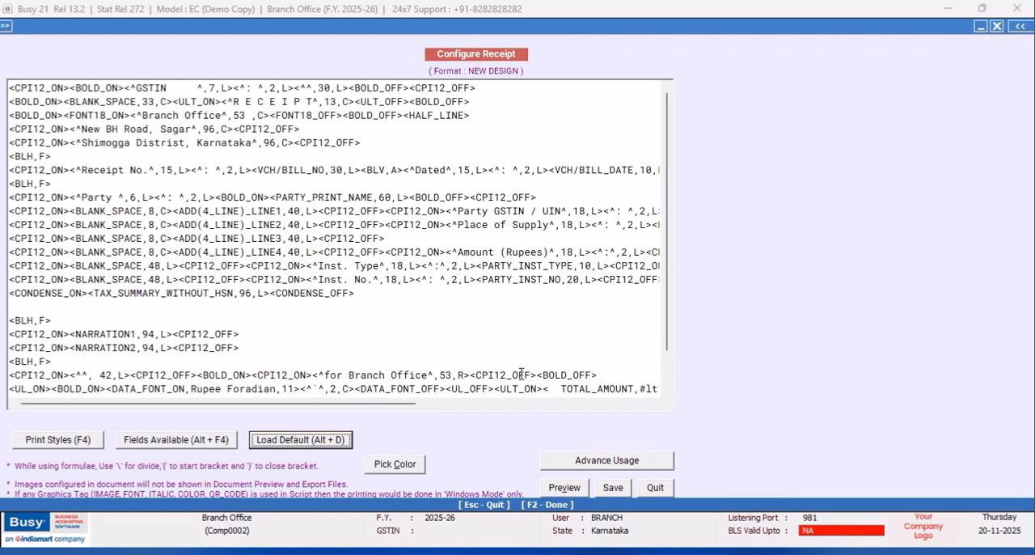
- Preview the default receipt layout, leave it without saving, and check the page settings of the NEW DESIGN format
{"action": "left_click", "coordinate": [576, 488]}
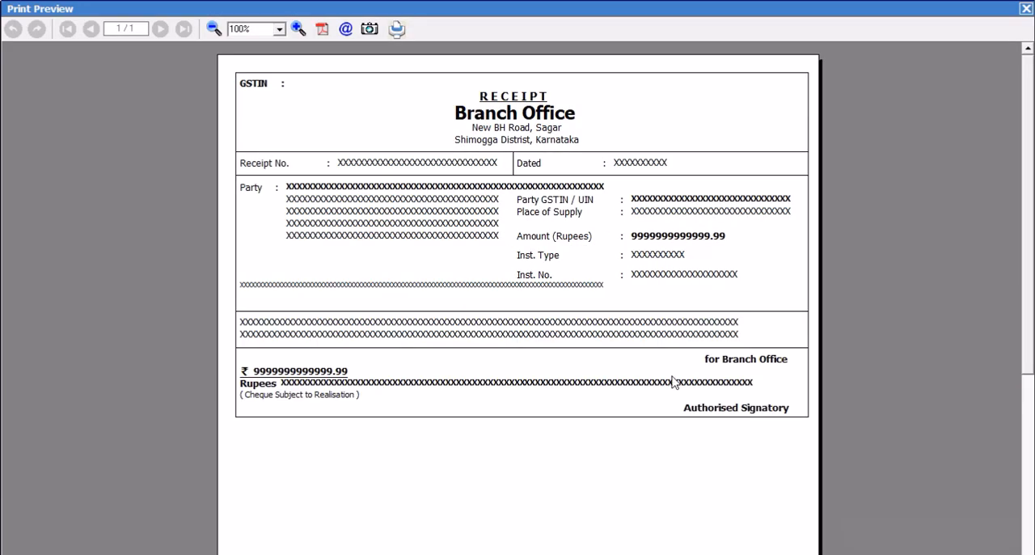
{"action": "left_click", "coordinate": [1024, 9]}
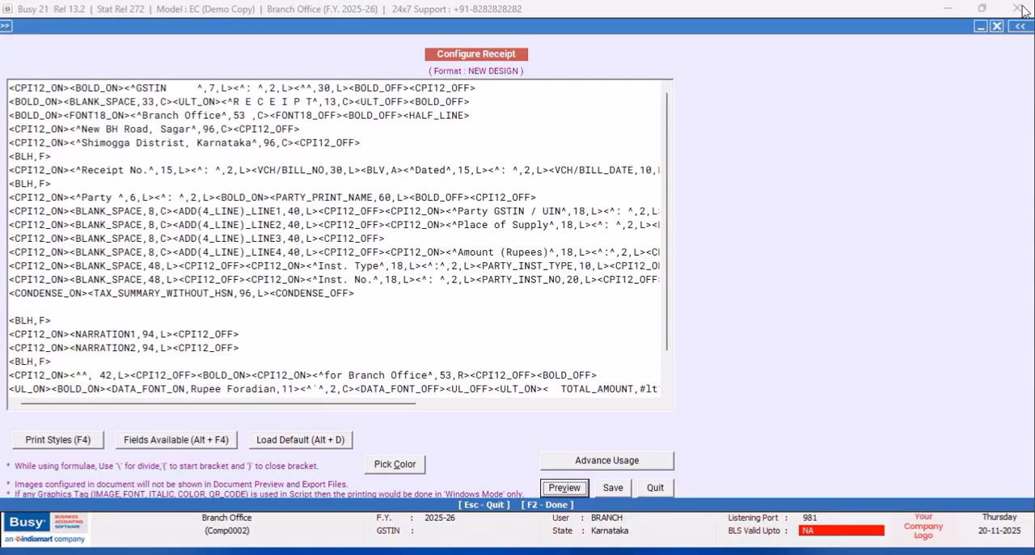
{"action": "left_click", "coordinate": [654, 488]}
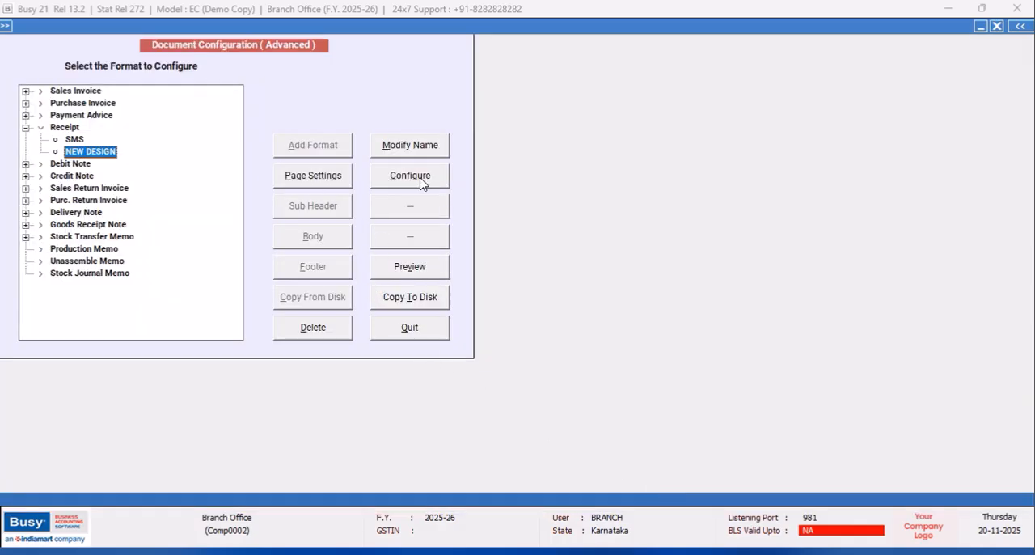
{"action": "left_click", "coordinate": [340, 177]}
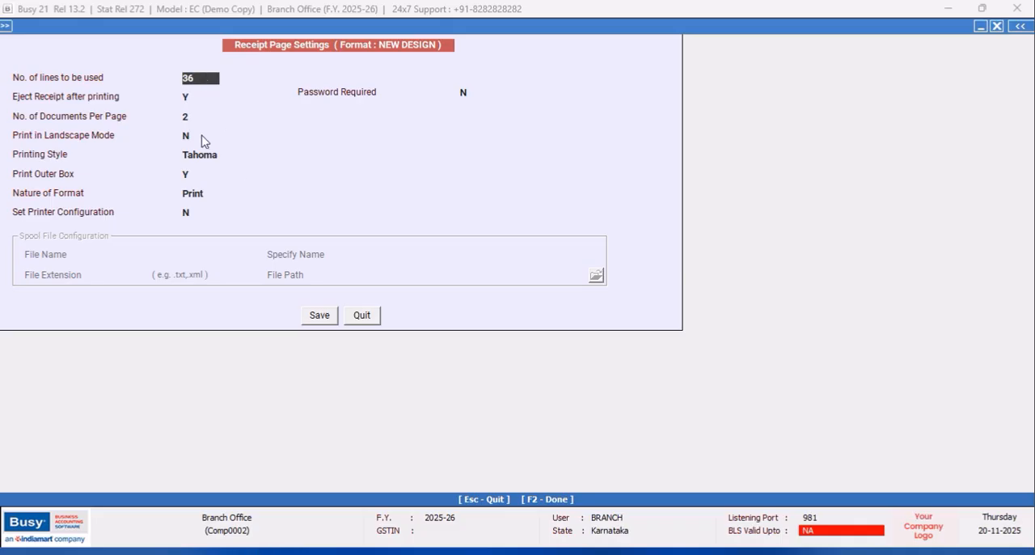
{"action": "left_click", "coordinate": [363, 319]}
- Open the NEW DESIGN receipt script for configuring and insert the print styles CPI12_ON and CPI12_OFF
{"action": "left_click", "coordinate": [419, 182]}
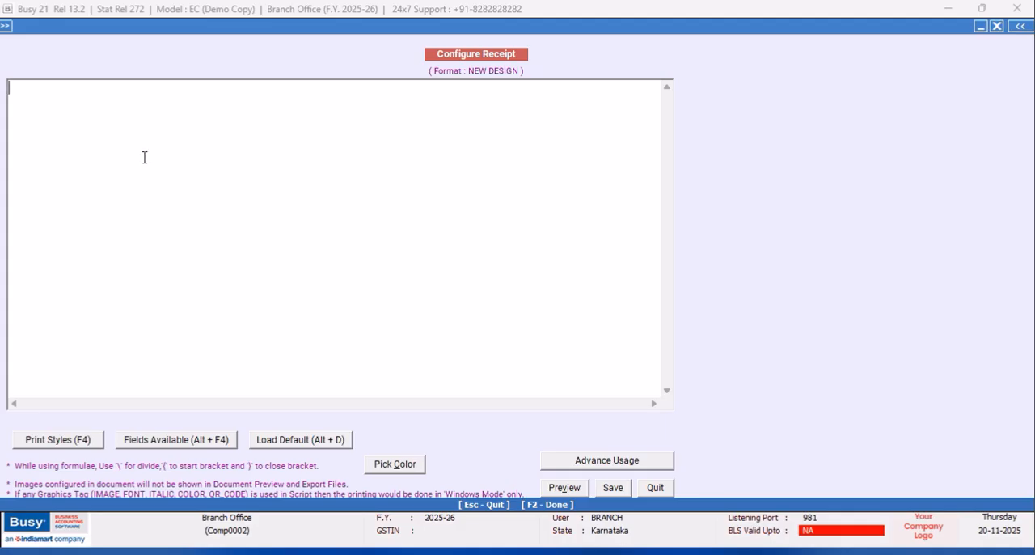
{"action": "key", "text": "F4"}
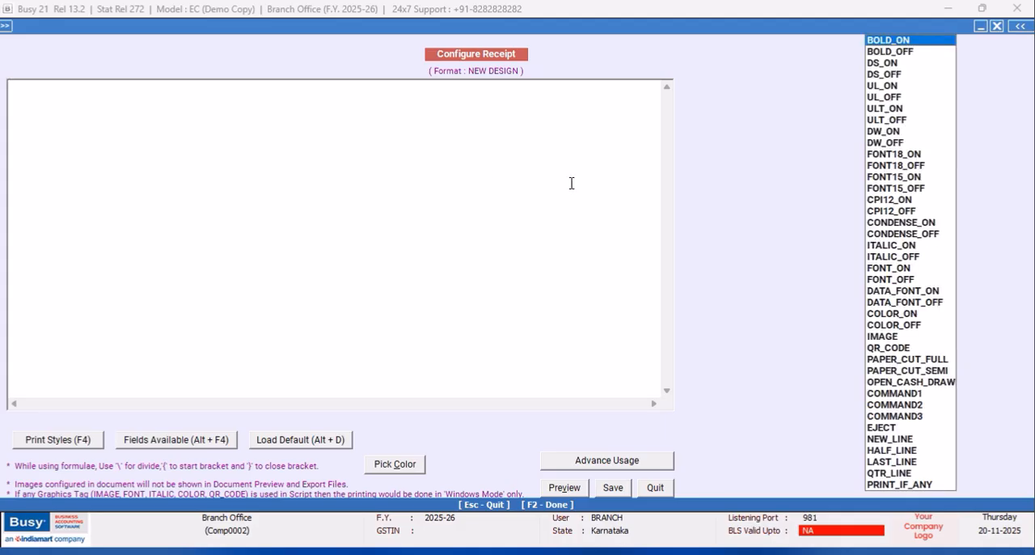
{"action": "left_click", "coordinate": [877, 202]}
{"action": "key", "text": "F4"}
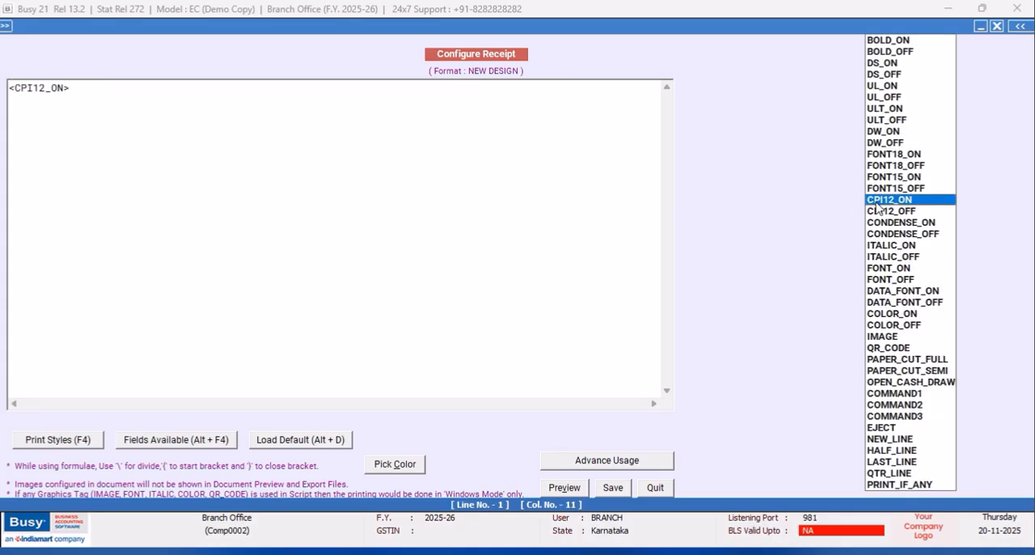
{"action": "left_click", "coordinate": [879, 210]}
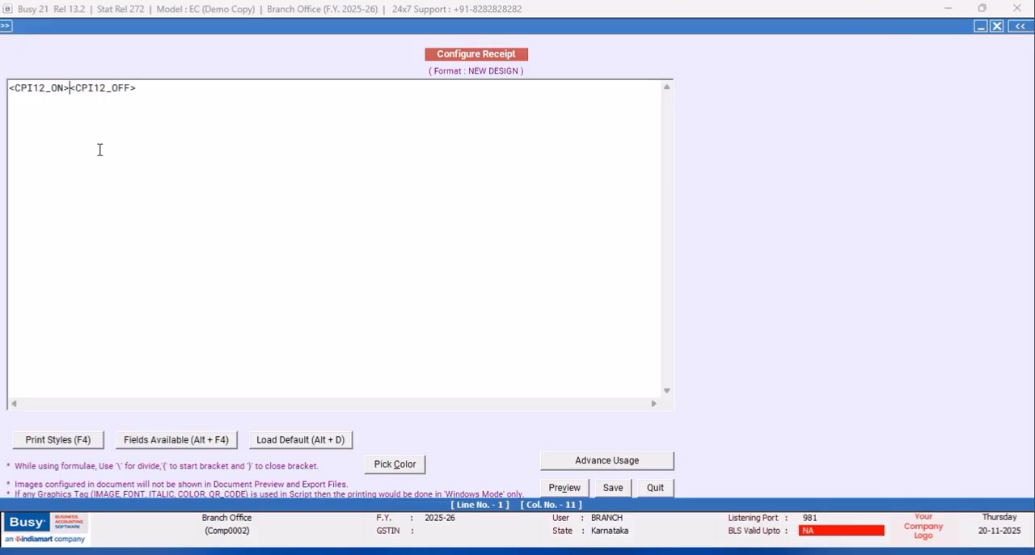
- Insert the FONT18_ON and FONT18_OFF print styles between the two CPI12 tags
{"action": "key", "text": "F4"}
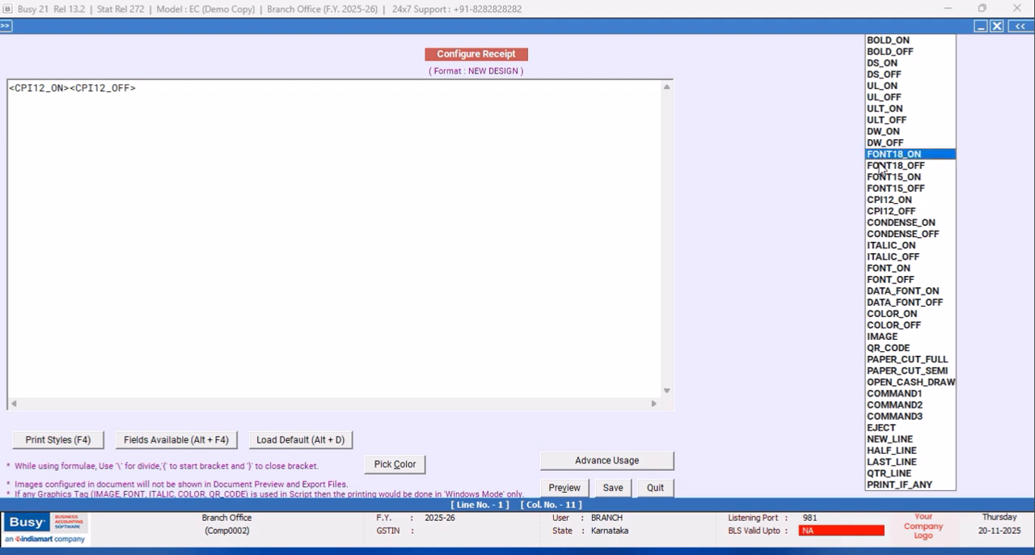
{"action": "key", "text": "Return"}
{"action": "key", "text": "F4"}
{"action": "key", "text": "Down"}
{"action": "key", "text": "Return"}
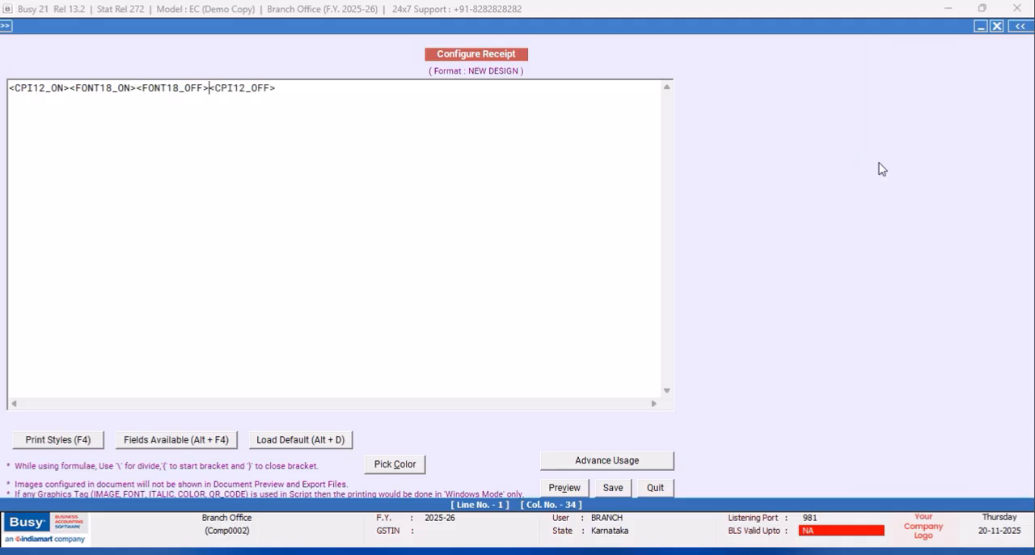
- Insert the COMPANY_NAME field from the company fields between FONT18_ON and FONT18_OFF
{"action": "left_click", "coordinate": [138, 88]}
{"action": "key", "text": "alt+F4"}
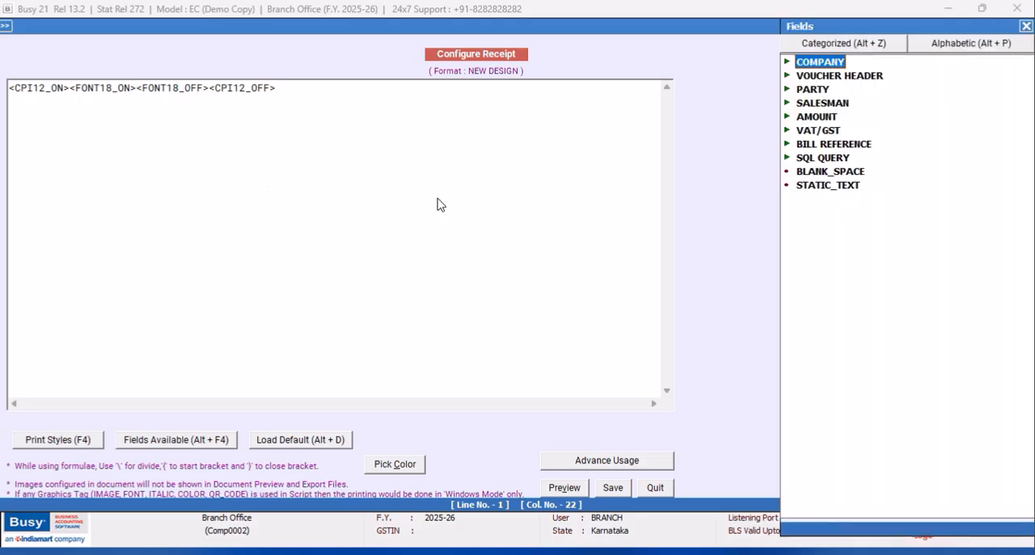
{"action": "double_click", "coordinate": [822, 64]}
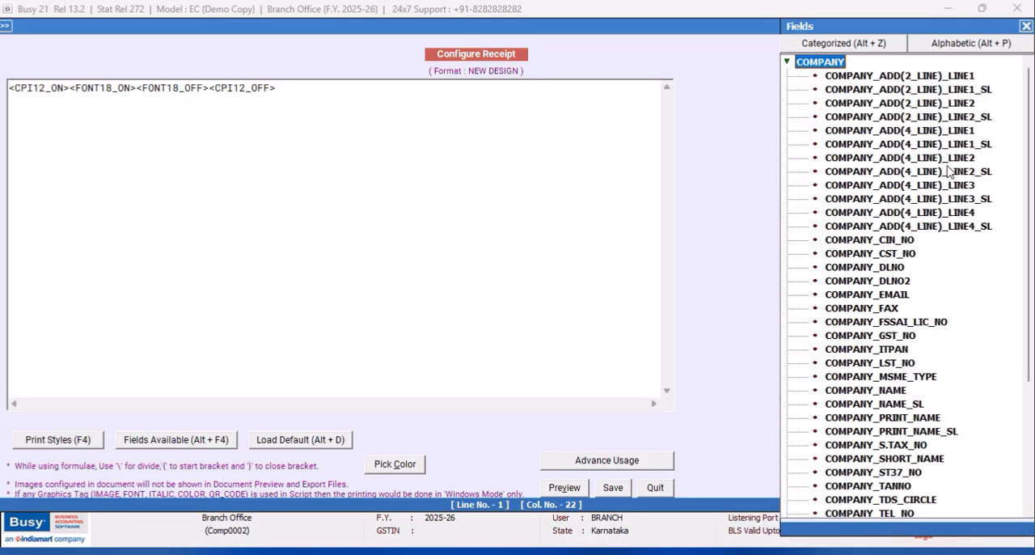
{"action": "double_click", "coordinate": [849, 389]}
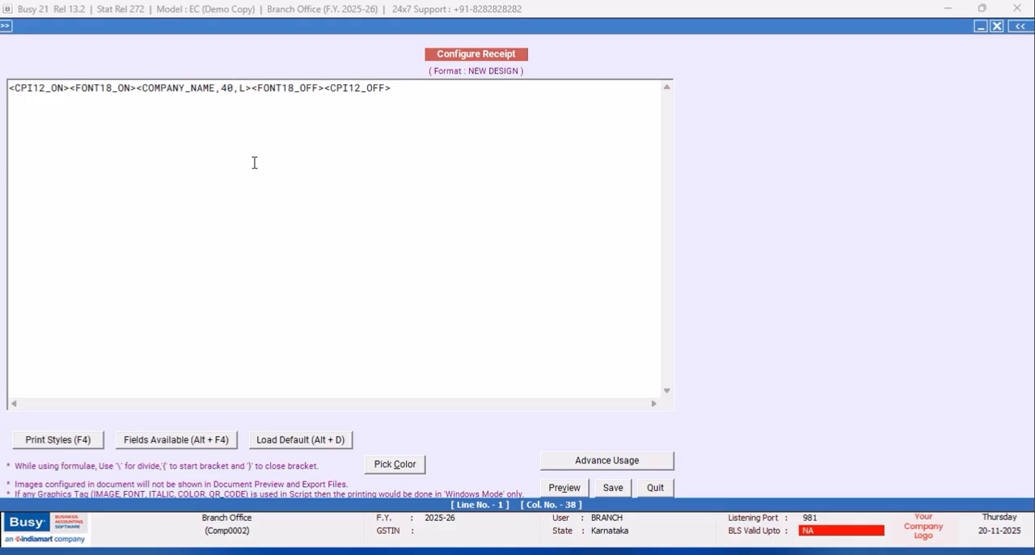
- Calculate 96 ÷ 1.8 in Calculator and set the COMPANY_NAME field's width to 53 in the receipt script
{"action": "key", "text": "BackSpace"}
{"action": "key", "text": "BackSpace"}
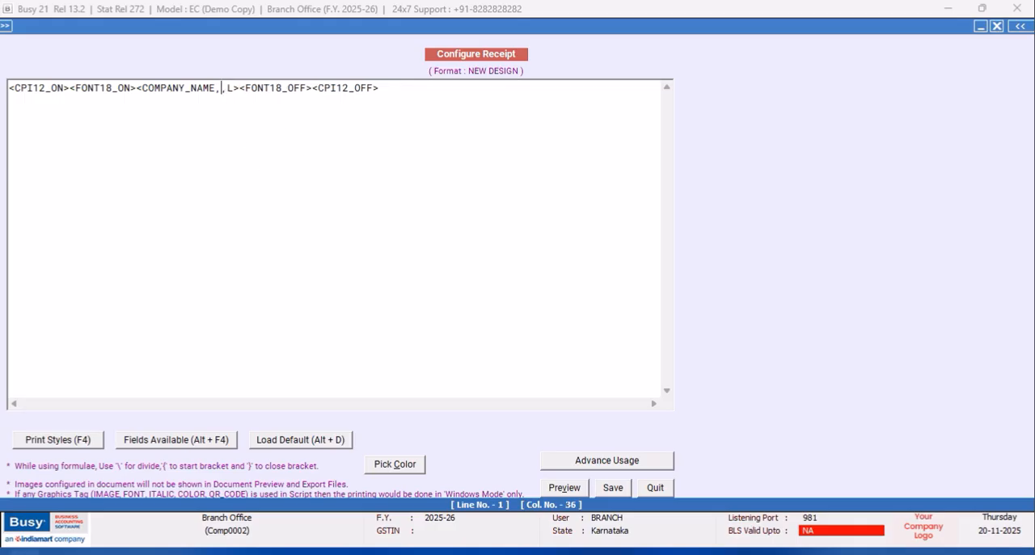
{"action": "key", "text": "super"}
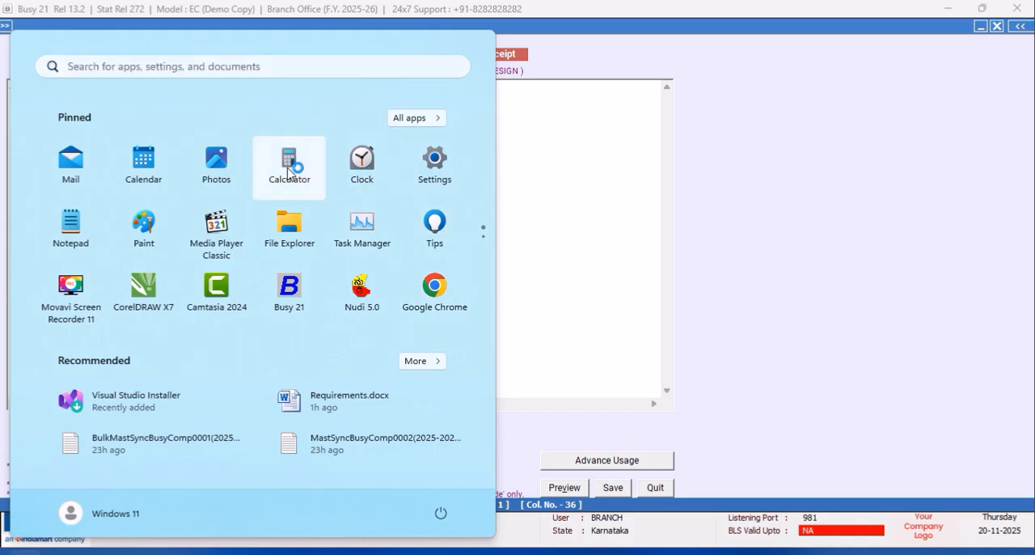
{"action": "key", "text": "Escape"}
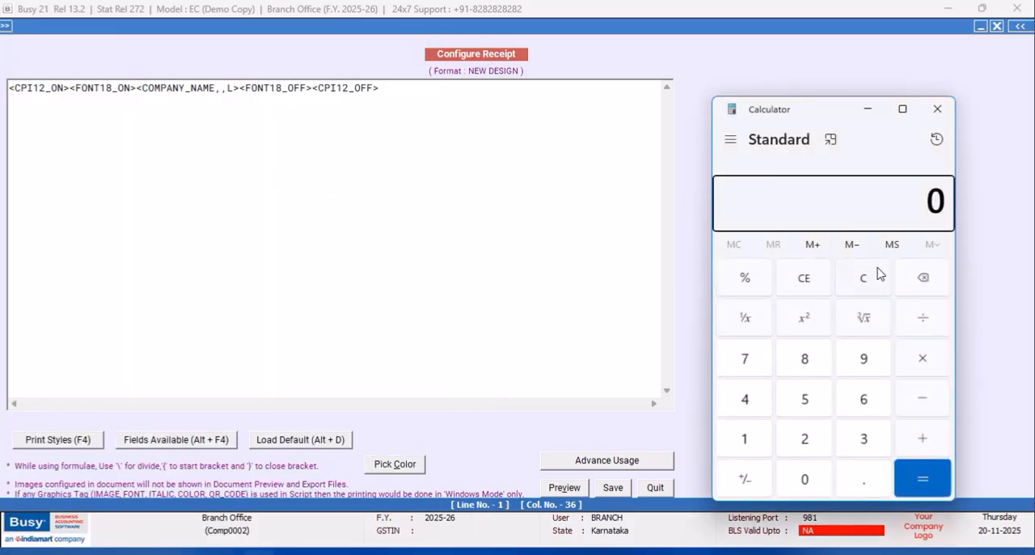
{"action": "left_click", "coordinate": [863, 360]}
{"action": "left_click", "coordinate": [862, 397]}
{"action": "left_click", "coordinate": [927, 322]}
{"action": "left_click", "coordinate": [739, 441]}
{"action": "left_click", "coordinate": [862, 480]}
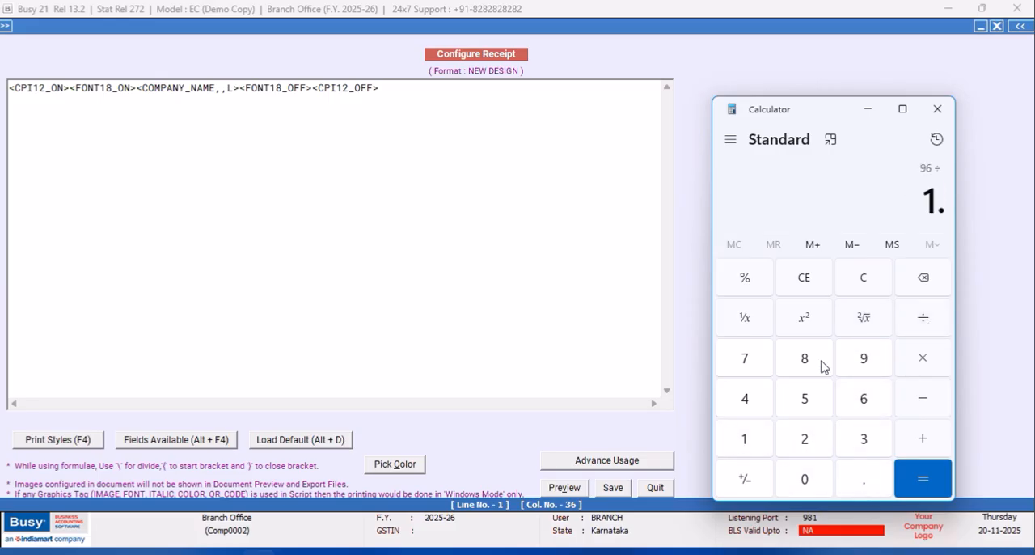
{"action": "left_click", "coordinate": [920, 477]}
{"action": "left_click", "coordinate": [935, 115]}
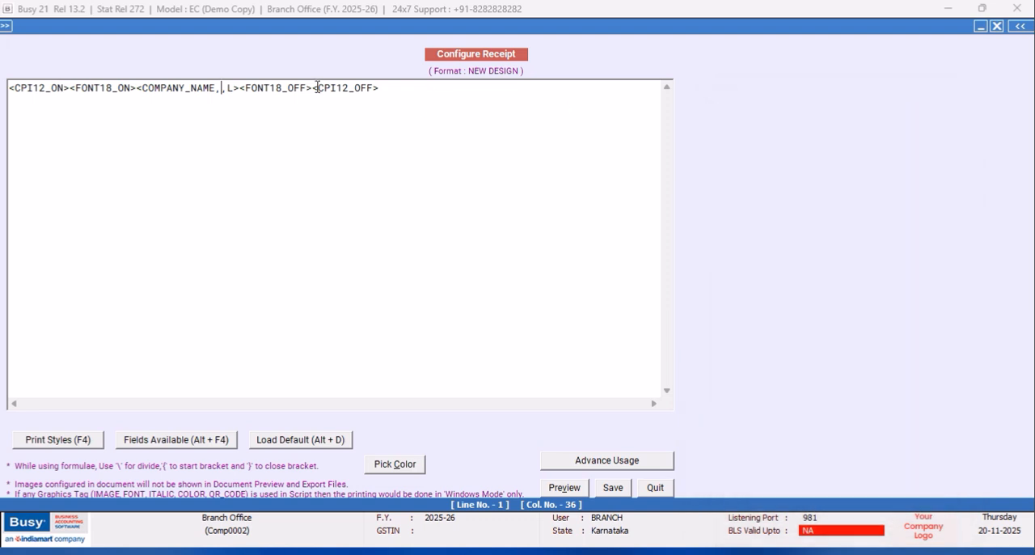
{"action": "type", "text": "53"}
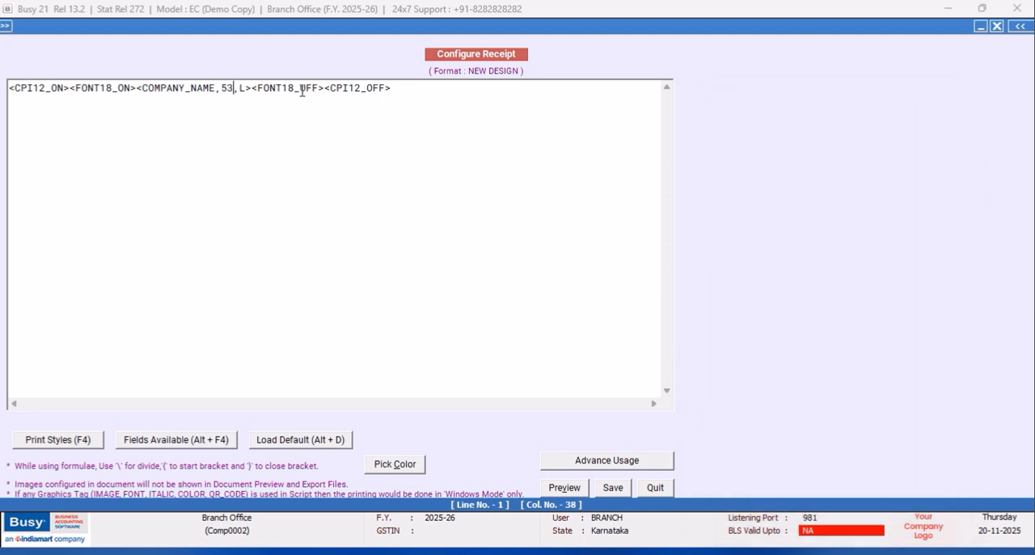
- Change the alignment code of the COMPANY_NAME field to C for centred text
{"action": "left_click", "coordinate": [247, 88]}
{"action": "key", "text": "BackSpace"}
{"action": "type", "text": "C"}
- Set the COMPANY_NAME field's width to 96
{"action": "left_click", "coordinate": [235, 88]}
{"action": "key", "text": "BackSpace"}
{"action": "key", "text": "BackSpace"}
{"action": "type", "text": "96"}
- Delete the CPI12_OFF and CPI12_ON tags from the company name line
{"action": "left_click_drag", "start_coordinate": [393, 90], "coordinate": [326, 90]}
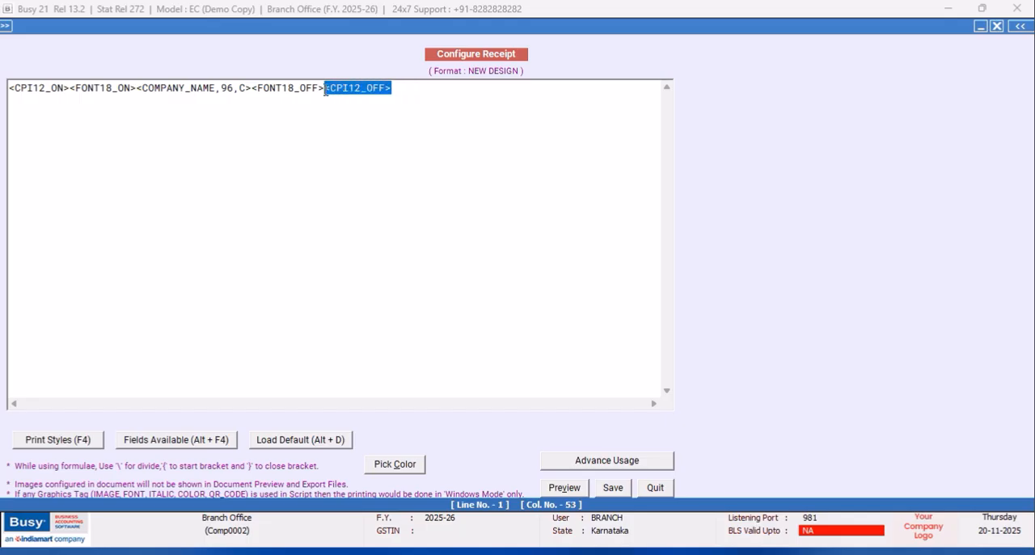
{"action": "key", "text": "Delete"}
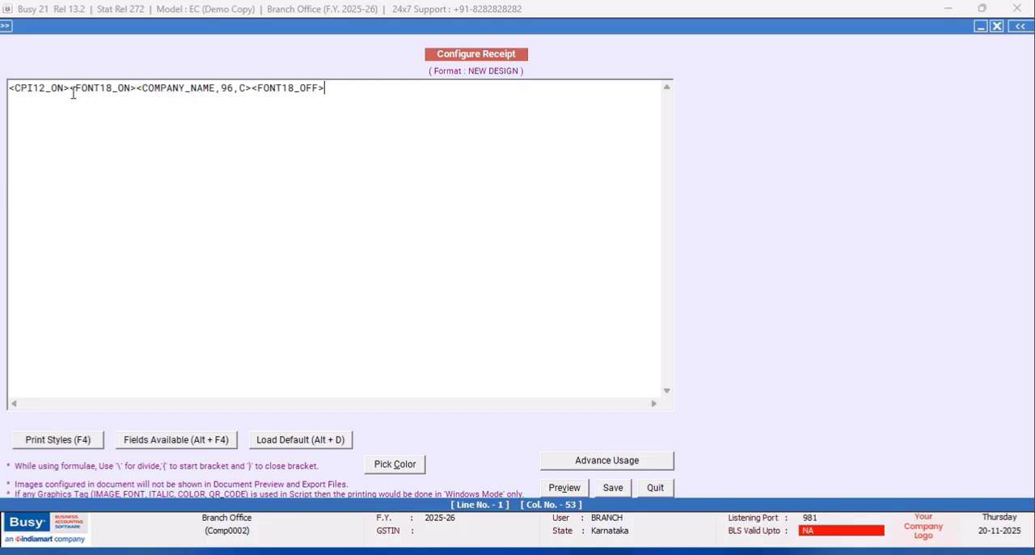
{"action": "left_click_drag", "start_coordinate": [71, 91], "coordinate": [3, 101]}
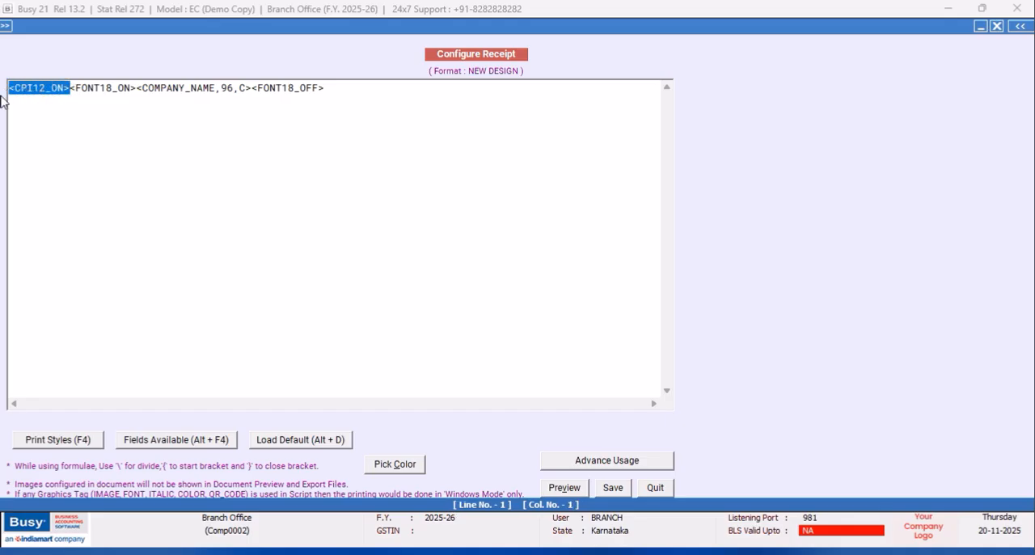
{"action": "key", "text": "Delete"}
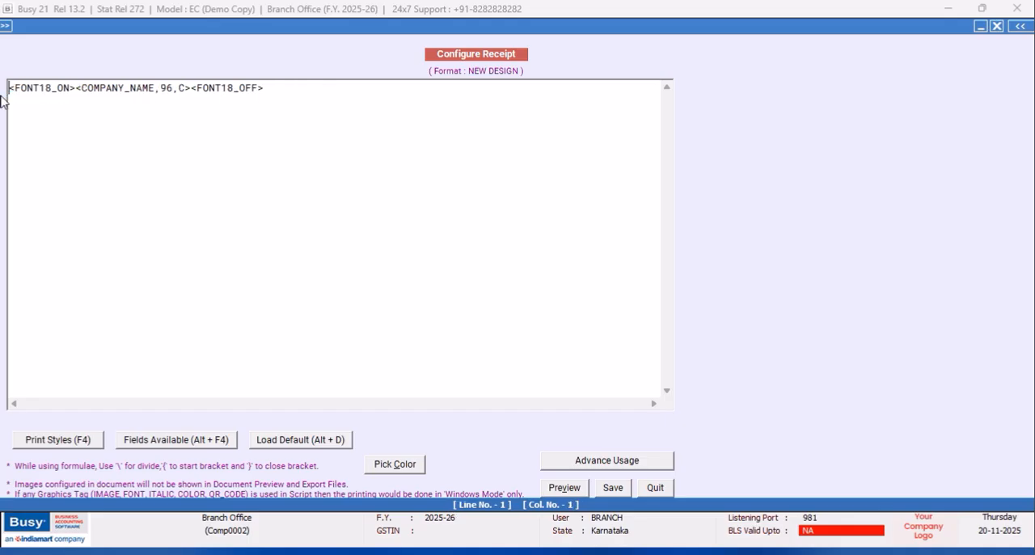
- Set the width of the COMPANY_NAME field back to 53
{"action": "left_click", "coordinate": [173, 88]}
{"action": "key", "text": "BackSpace"}
{"action": "key", "text": "BackSpace"}
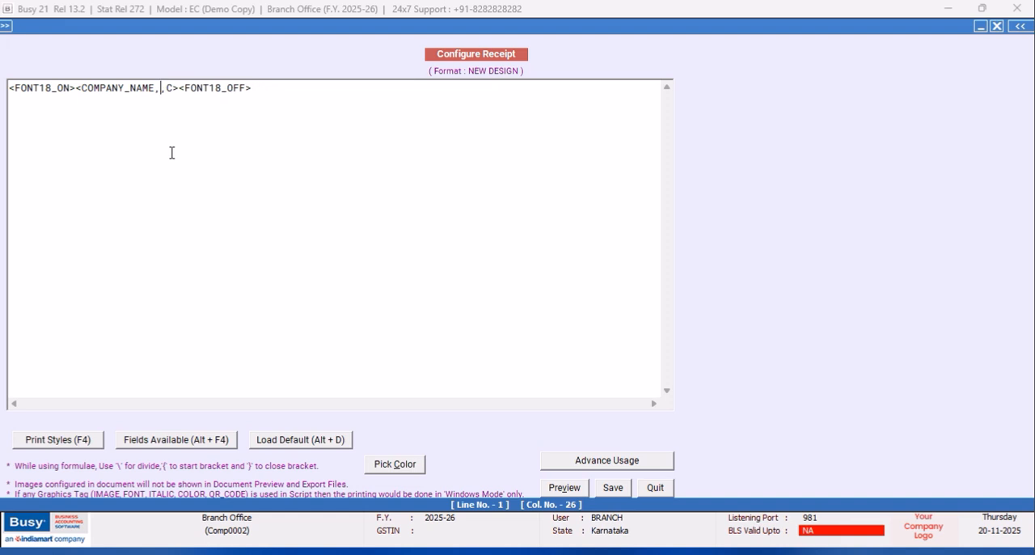
{"action": "type", "text": "53"}
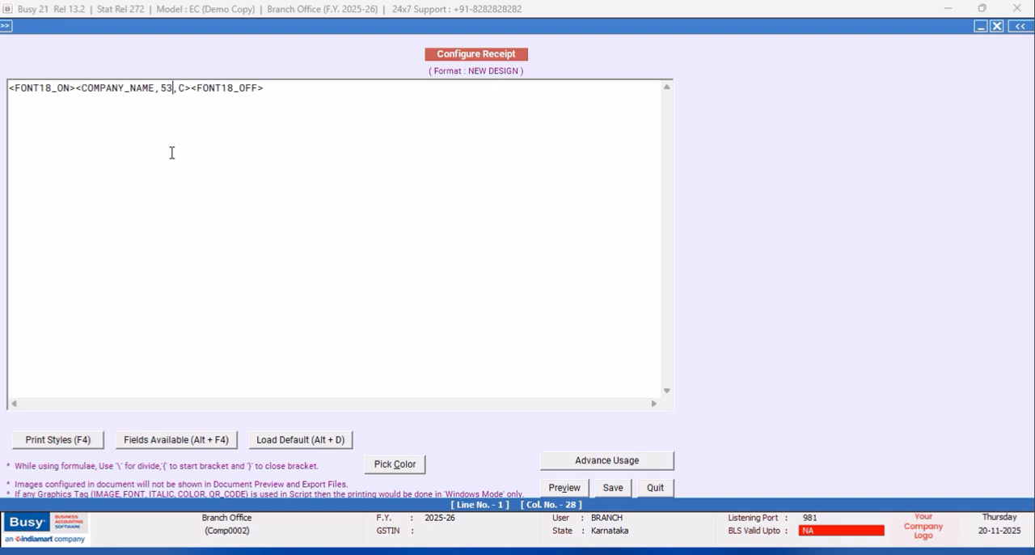
- Enclose the whole company name line in the DATA_FONT_ON and DATA_FONT_OFF print styles
{"action": "left_click", "coordinate": [10, 87]}
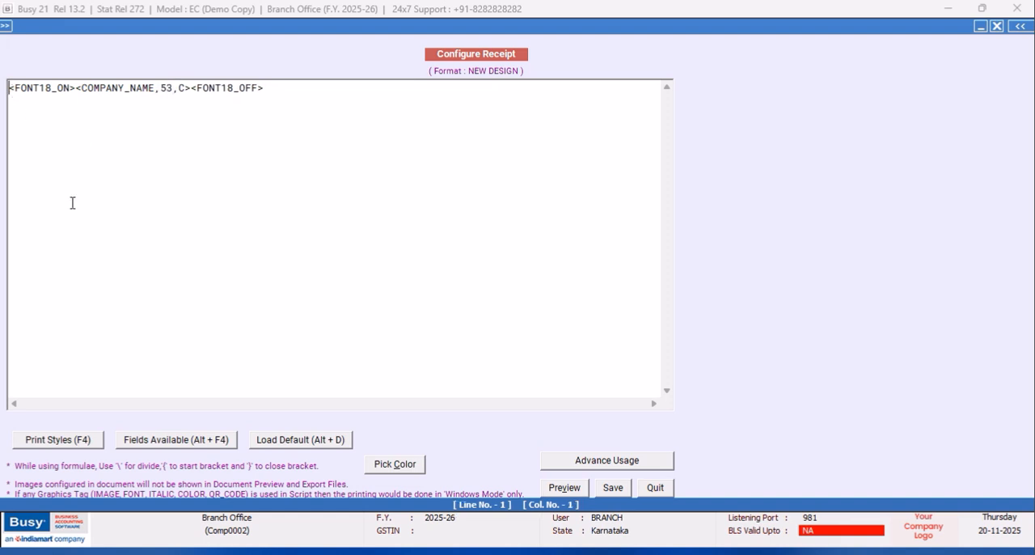
{"action": "key", "text": "F4"}
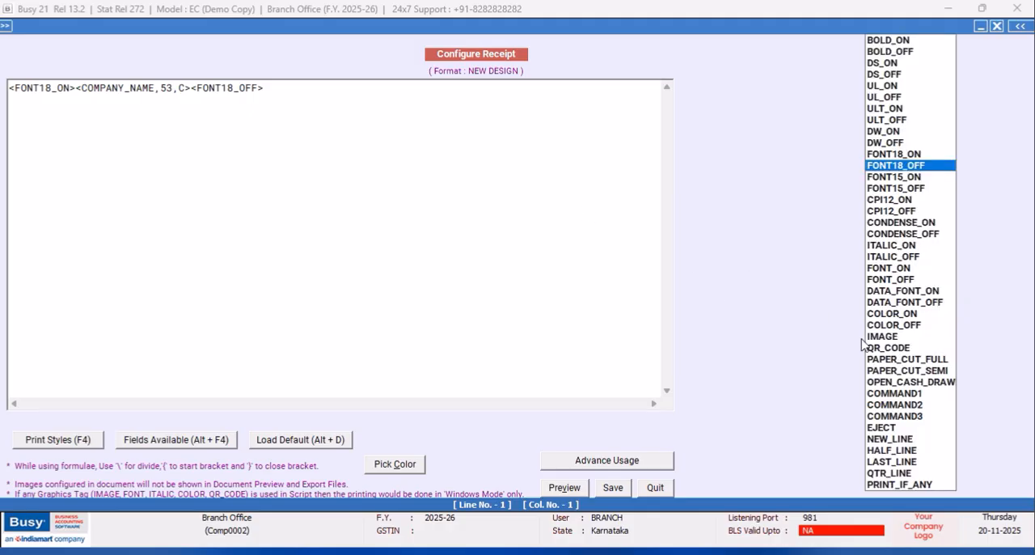
{"action": "left_click", "coordinate": [892, 293]}
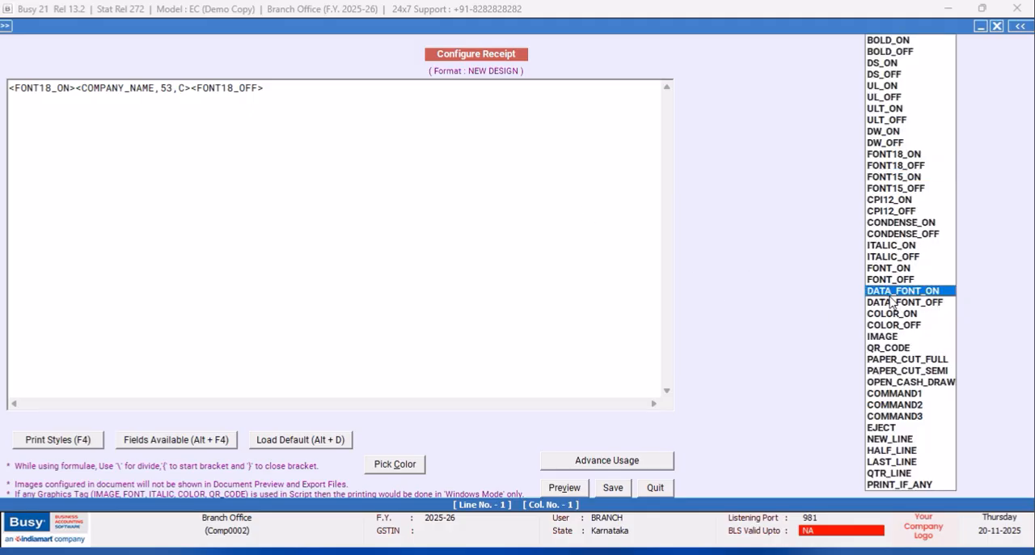
{"action": "key", "text": "Return"}
{"action": "left_click", "coordinate": [484, 109]}
{"action": "key", "text": "F4"}
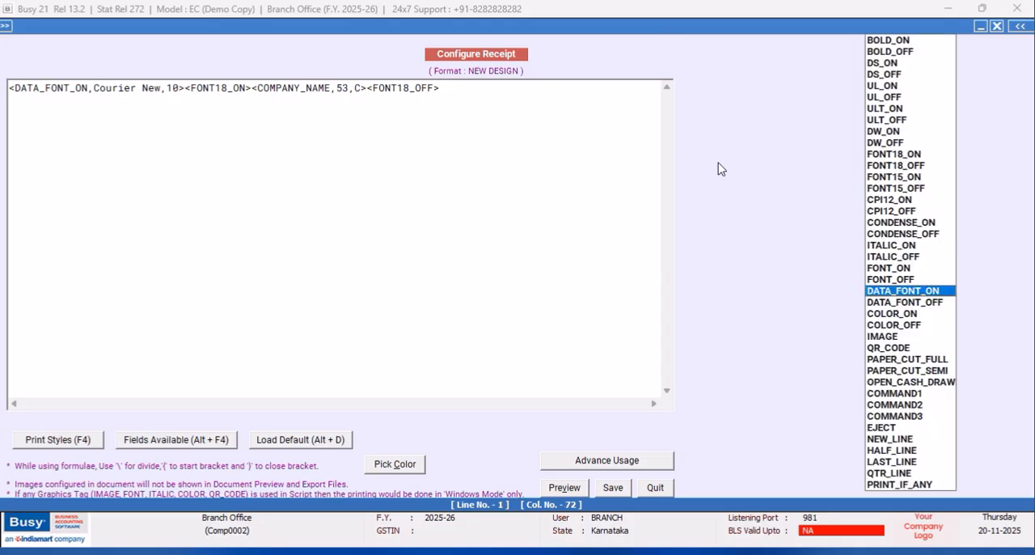
{"action": "left_click", "coordinate": [894, 304]}
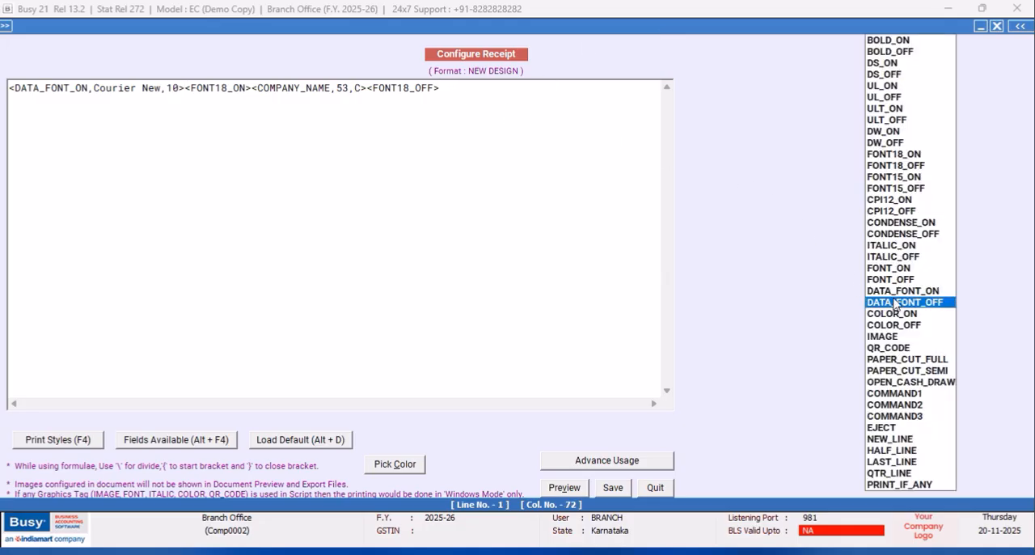
{"action": "key", "text": "Return"}
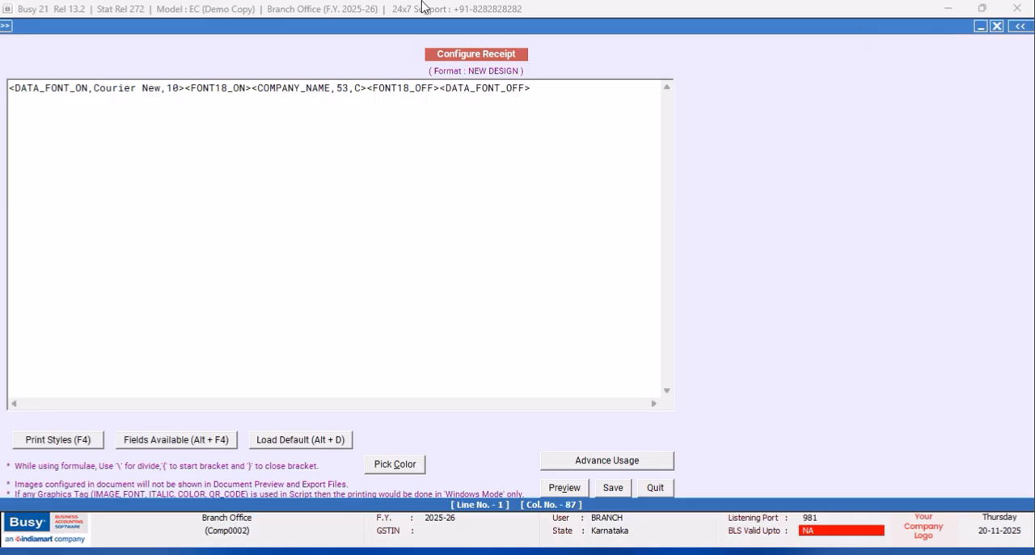
- Move the FONT18_OFF tag to the end of the line, after DATA_FONT_OFF
{"action": "left_click_drag", "start_coordinate": [442, 90], "coordinate": [368, 84]}
{"action": "key", "text": "ctrl+c"}
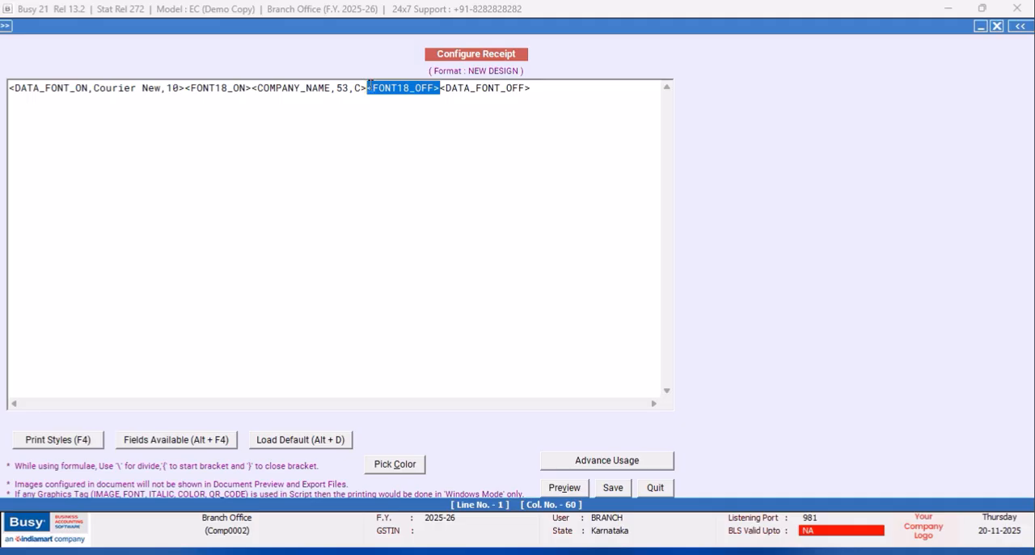
{"action": "right_click", "coordinate": [369, 85]}
{"action": "left_click", "coordinate": [478, 116]}
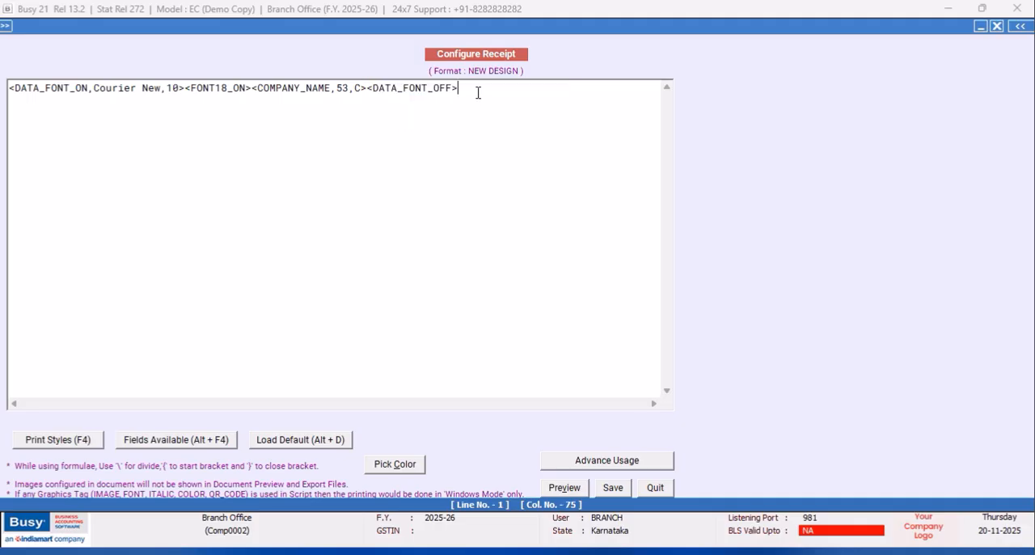
{"action": "right_click", "coordinate": [477, 97]}
{"action": "left_click", "coordinate": [510, 160]}
- Move the FONT18_ON tag to the start of the company name line, before DATA_FONT_ON
{"action": "left_click_drag", "start_coordinate": [252, 88], "coordinate": [184, 93]}
{"action": "right_click", "coordinate": [184, 93]}
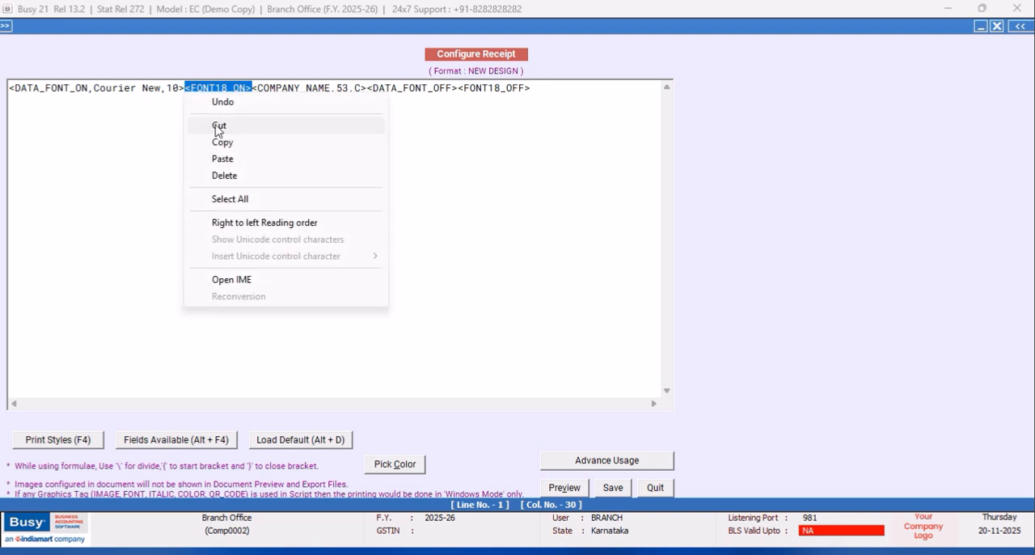
{"action": "left_click", "coordinate": [218, 122]}
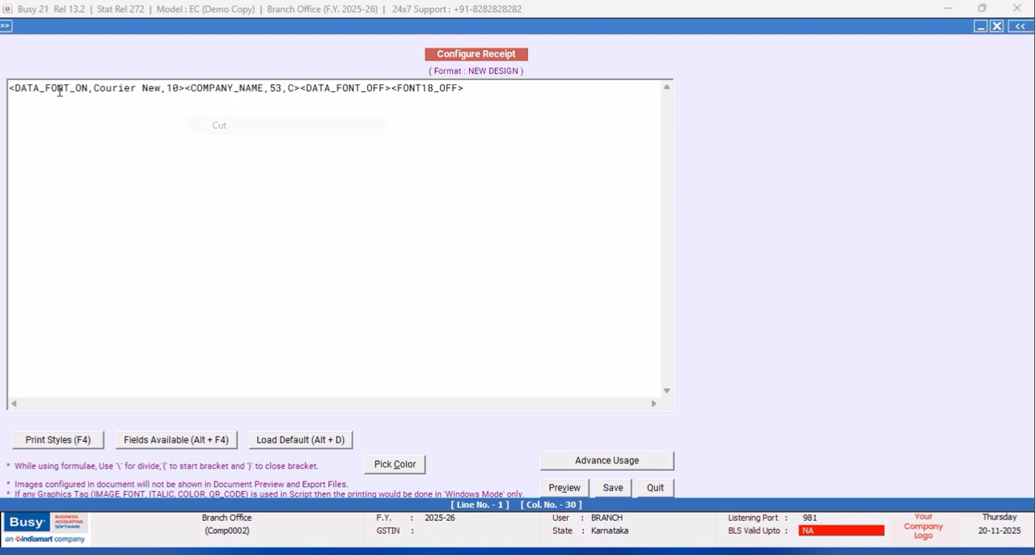
{"action": "right_click", "coordinate": [12, 88]}
{"action": "left_click", "coordinate": [55, 152]}
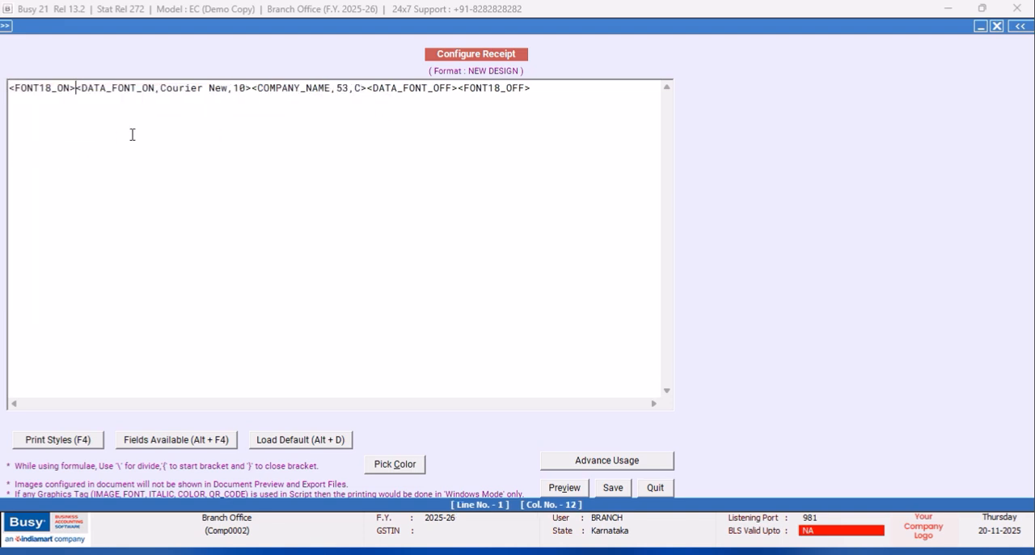
- Change the DATA_FONT_ON font of the company name line to SCRIPT MT BOLD, size 18
{"action": "left_click", "coordinate": [246, 88]}
{"action": "key", "text": "BackSpace"}
{"action": "type", "text": "8"}
{"action": "left_click", "coordinate": [230, 89]}
{"action": "key", "text": "BackSpace"}
{"action": "key", "text": "BackSpace"}
{"action": "key", "text": "BackSpace"}
{"action": "key", "text": "BackSpace"}
{"action": "key", "text": "BackSpace"}
{"action": "key", "text": "BackSpace"}
{"action": "key", "text": "BackSpace"}
{"action": "key", "text": "BackSpace"}
{"action": "key", "text": "BackSpace"}
{"action": "key", "text": "BackSpace"}
{"action": "key", "text": "BackSpace"}
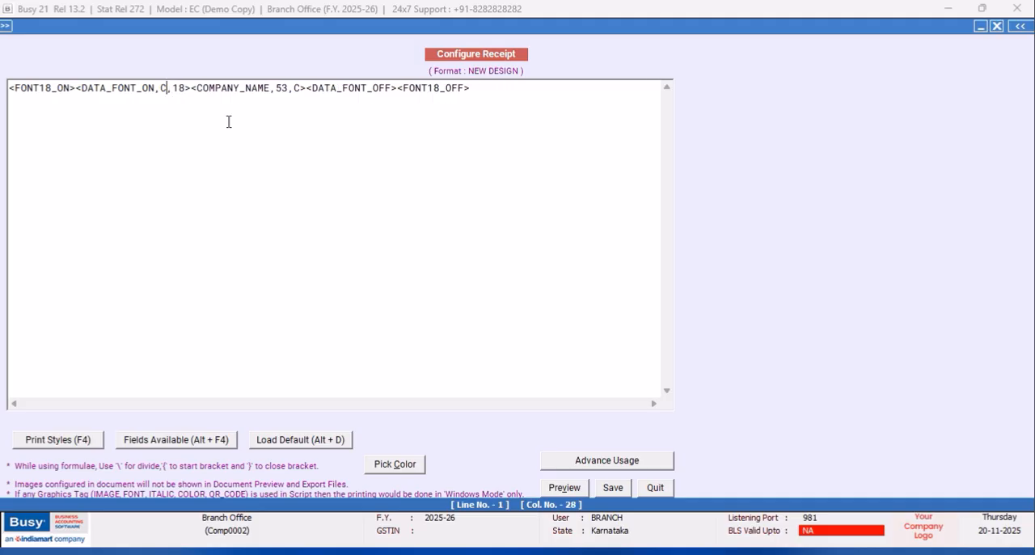
{"action": "type", "text": "SCRIPT MT BOLD"}
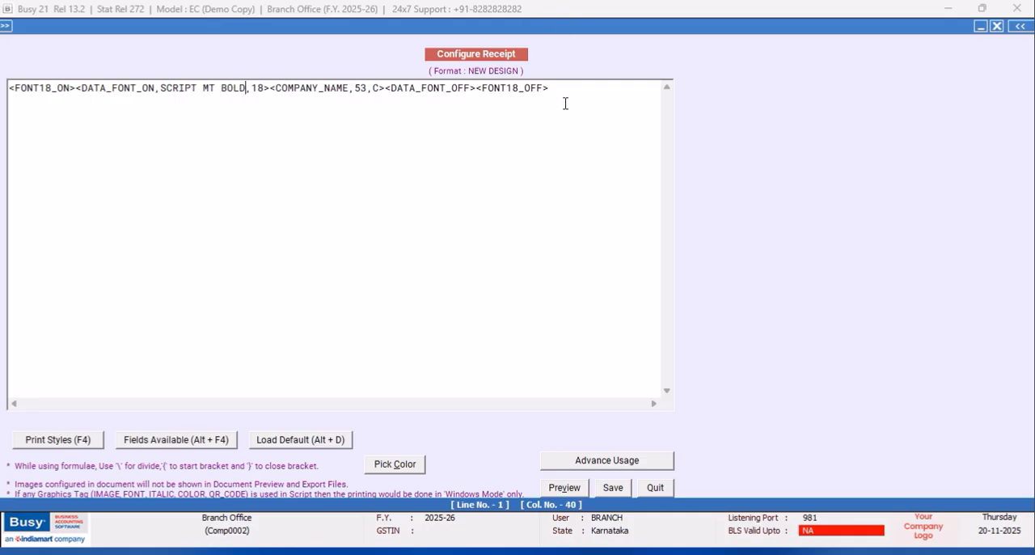
- Append the NEW_LINE print style to the end of the company name line
{"action": "key", "text": "F4"}
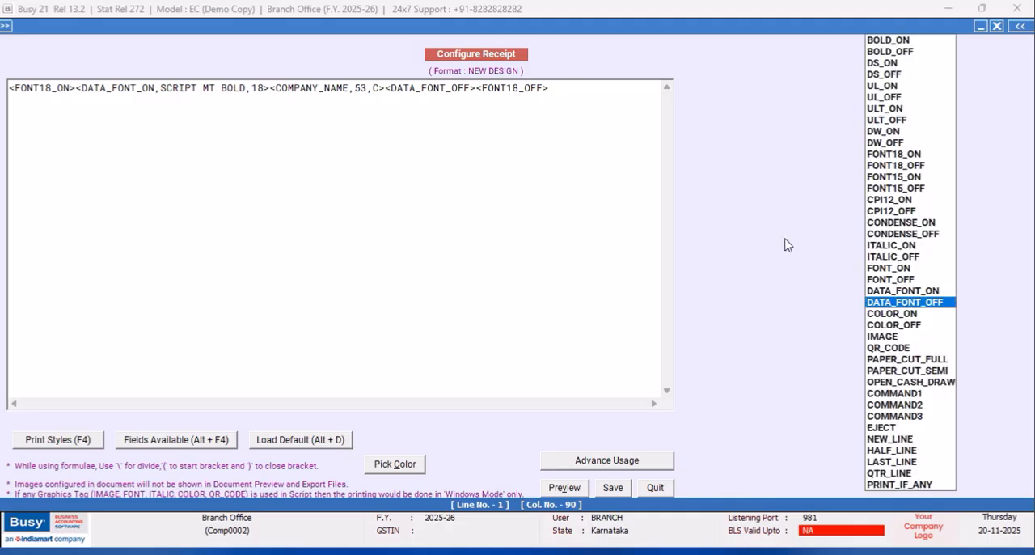
{"action": "left_click", "coordinate": [878, 438]}
{"action": "key", "text": "Return"}
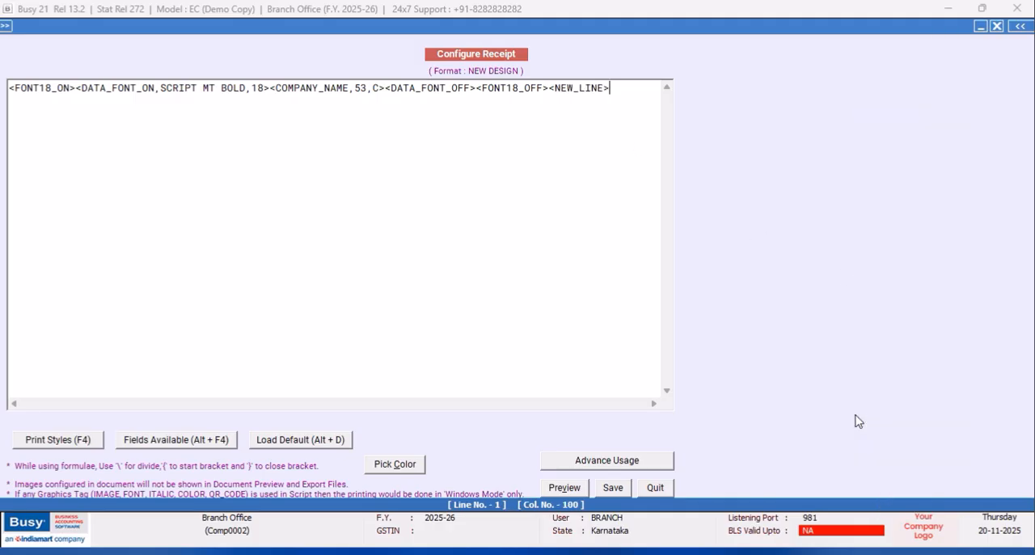
- Start a second line containing the CPI12_ON and CPI12_OFF print styles
{"action": "key", "text": "Return"}
{"action": "key", "text": "F4"}
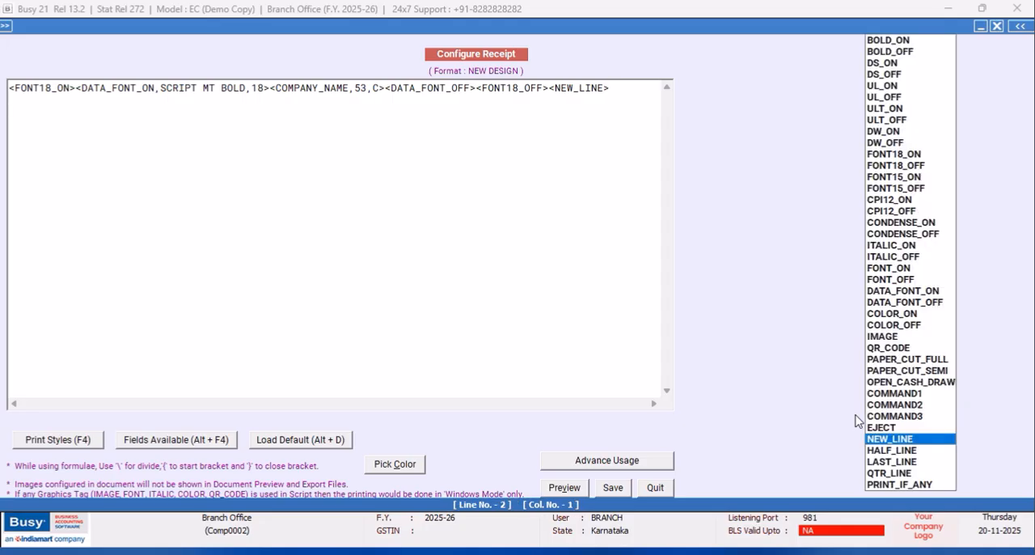
{"action": "left_click", "coordinate": [887, 199]}
{"action": "key", "text": "Return"}
{"action": "key", "text": "F4"}
{"action": "key", "text": "Down"}
{"action": "key", "text": "Return"}
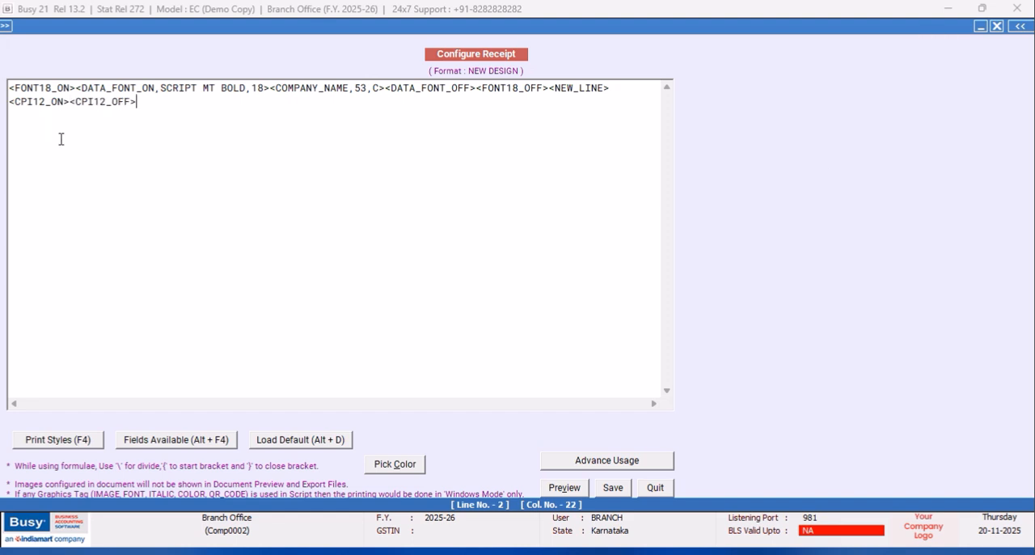
- Insert the COMPANY_ADD(2_LINE)_LINE1 field between the CPI12 tags, with width 96 and alignment C
{"action": "left_click", "coordinate": [72, 108]}
{"action": "key", "text": "alt+F4"}
{"action": "double_click", "coordinate": [848, 76]}
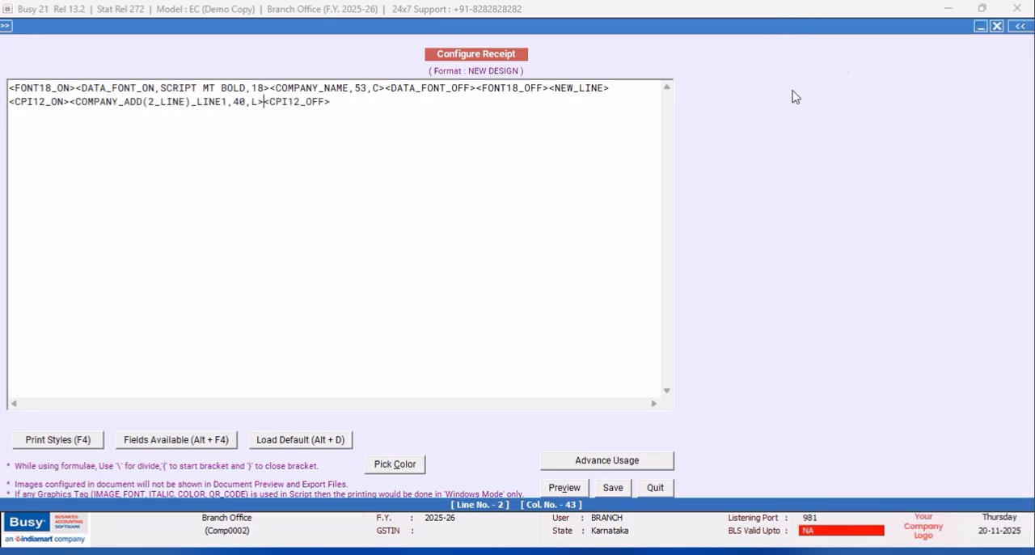
{"action": "left_click", "coordinate": [248, 101]}
{"action": "key", "text": "BackSpace"}
{"action": "key", "text": "BackSpace"}
{"action": "type", "text": "96"}
{"action": "left_click", "coordinate": [257, 101]}
{"action": "key", "text": "BackSpace"}
{"action": "type", "text": "C"}
- Duplicate the company address line below itself and change the copy's field to COMPANY_ADD(2_LINE)_LINE2
{"action": "mouse_move", "coordinate": [337, 103]}
{"action": "left_mouse_down"}
{"action": "mouse_move", "coordinate": [56, 114]}
{"action": "mouse_move", "coordinate": [334, 102]}
{"action": "mouse_move", "coordinate": [328, 108]}
{"action": "left_mouse_up"}
{"action": "left_click", "coordinate": [10, 102]}
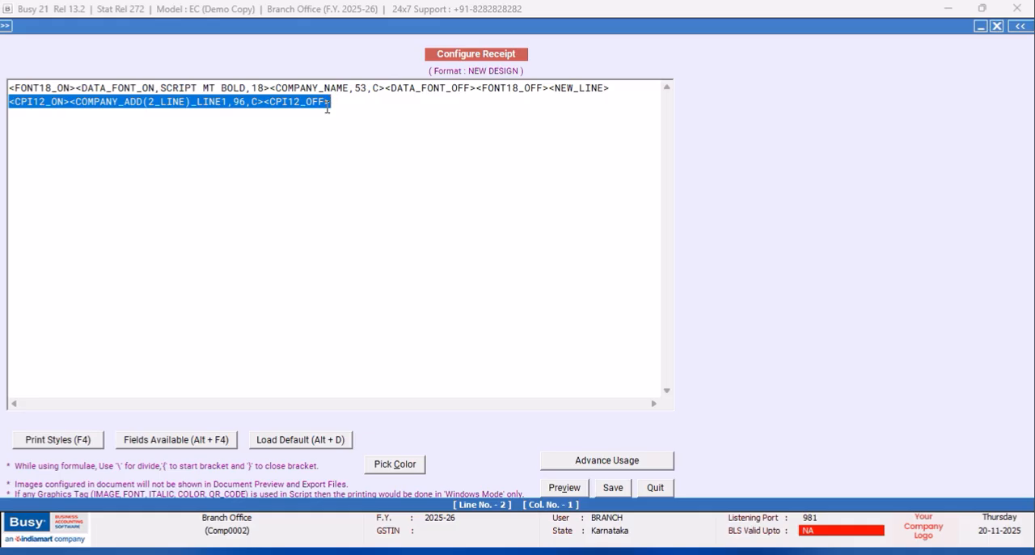
{"action": "right_click", "coordinate": [327, 109]}
{"action": "left_click", "coordinate": [364, 159]}
{"action": "left_click", "coordinate": [352, 104]}
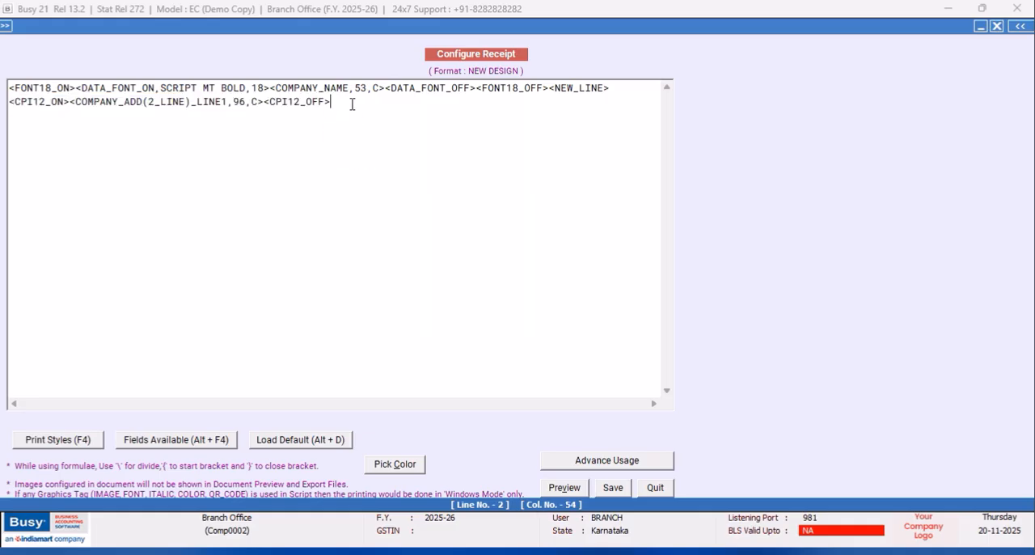
{"action": "key", "text": "Return"}
{"action": "key", "text": "ctrl+v"}
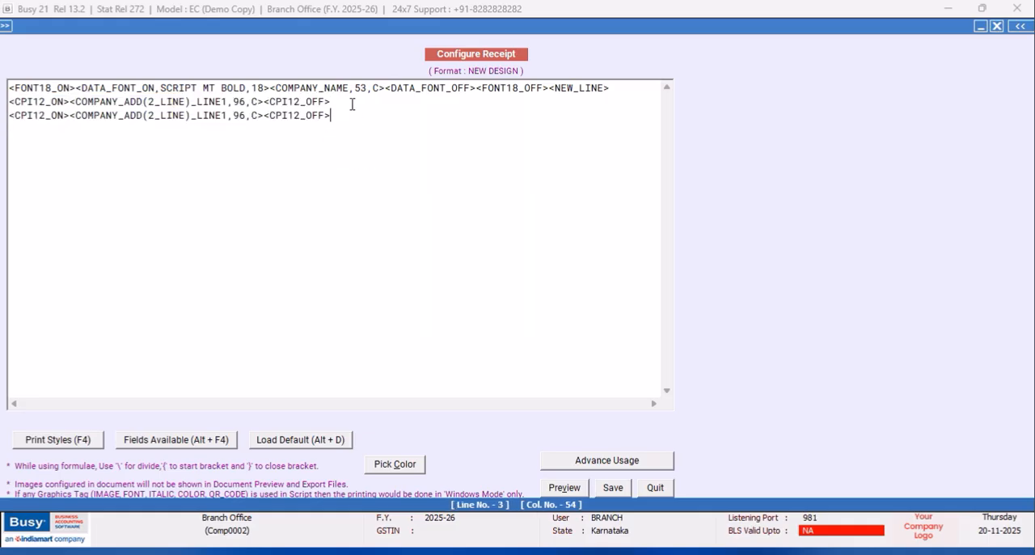
{"action": "left_click", "coordinate": [229, 114]}
{"action": "key", "text": "BackSpace"}
{"action": "type", "text": "2"}
{"action": "left_click", "coordinate": [24, 133]}
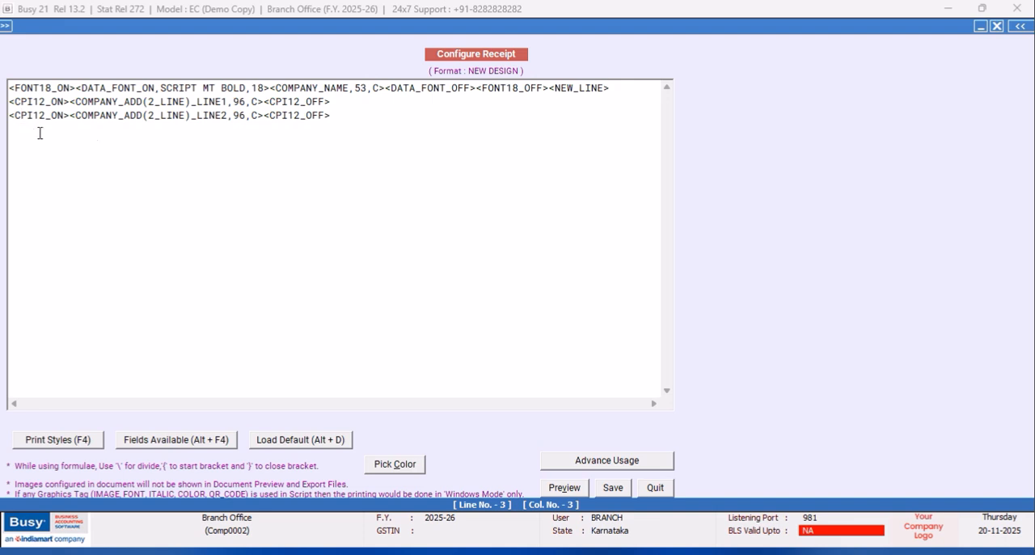
- Start a fourth line below the address with the CPI12_ON and CPI12_OFF print styles
{"action": "left_click", "coordinate": [365, 117]}
{"action": "key", "text": "Return"}
{"action": "key", "text": "F4"}
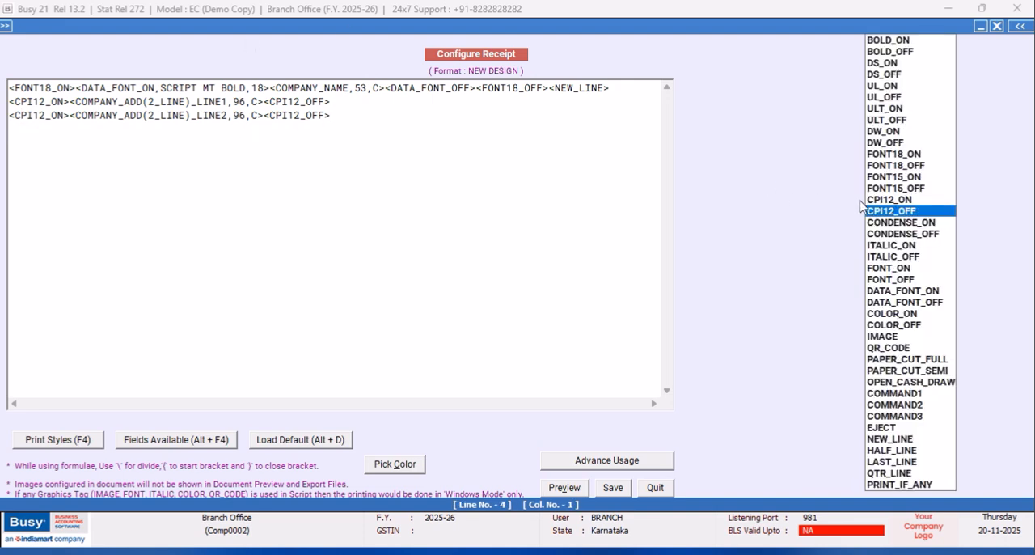
{"action": "left_click", "coordinate": [886, 200]}
{"action": "key", "text": "F4"}
{"action": "key", "text": "Down"}
{"action": "key", "text": "Return"}
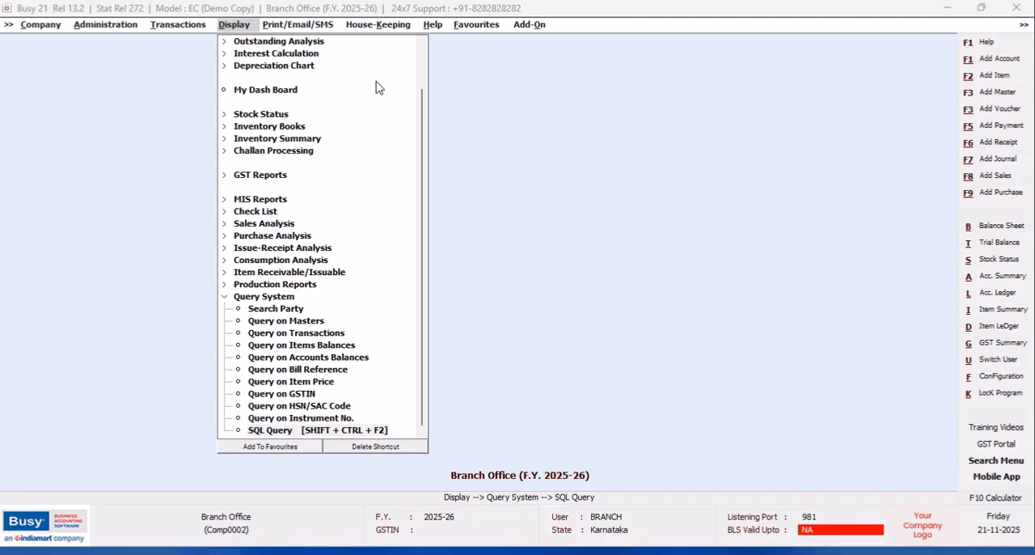
- Open the SQL Query Executor and add a new query named RDATE without a password
{"action": "left_click", "coordinate": [343, 431]}
{"action": "left_click", "coordinate": [299, 75]}
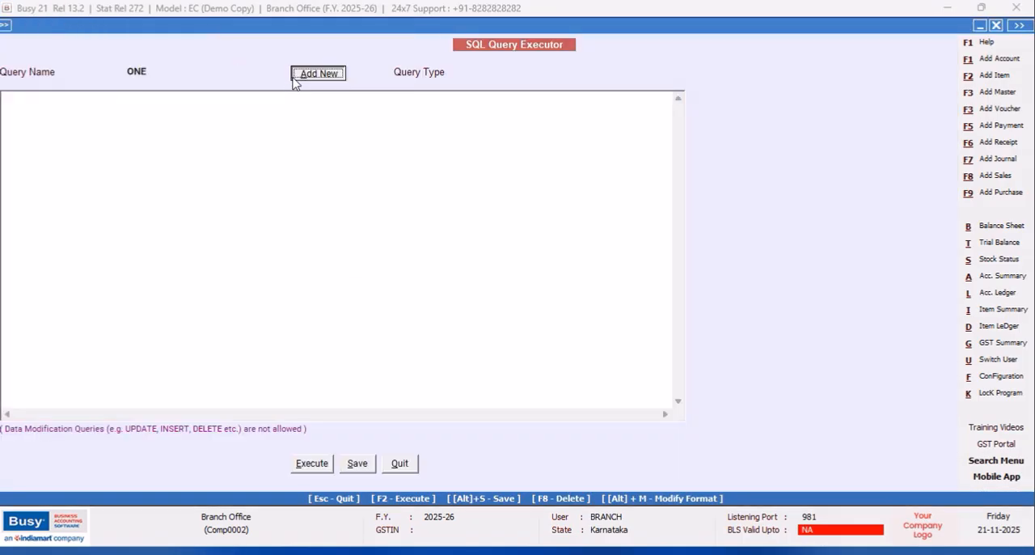
{"action": "type", "text": "RDATE"}
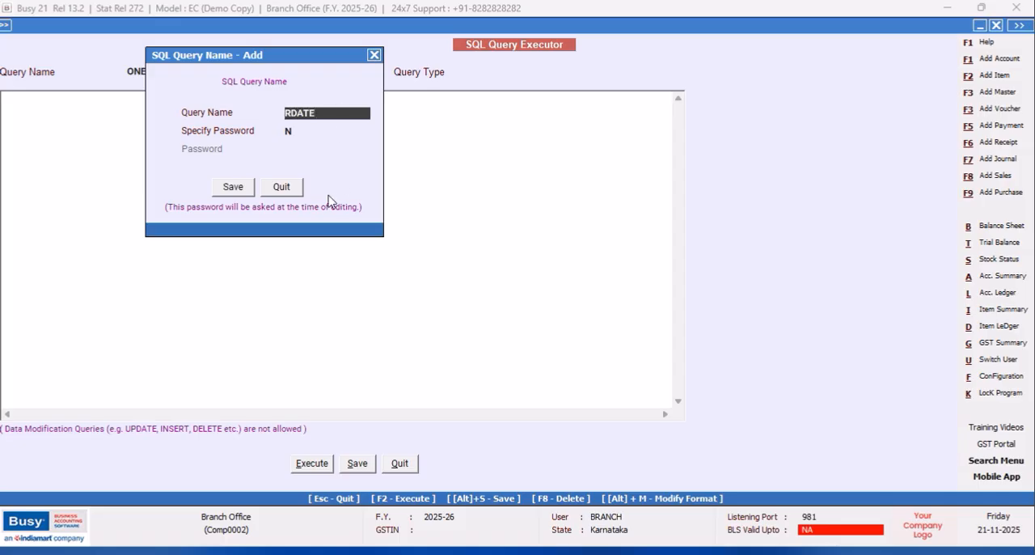
{"action": "left_click", "coordinate": [234, 187]}
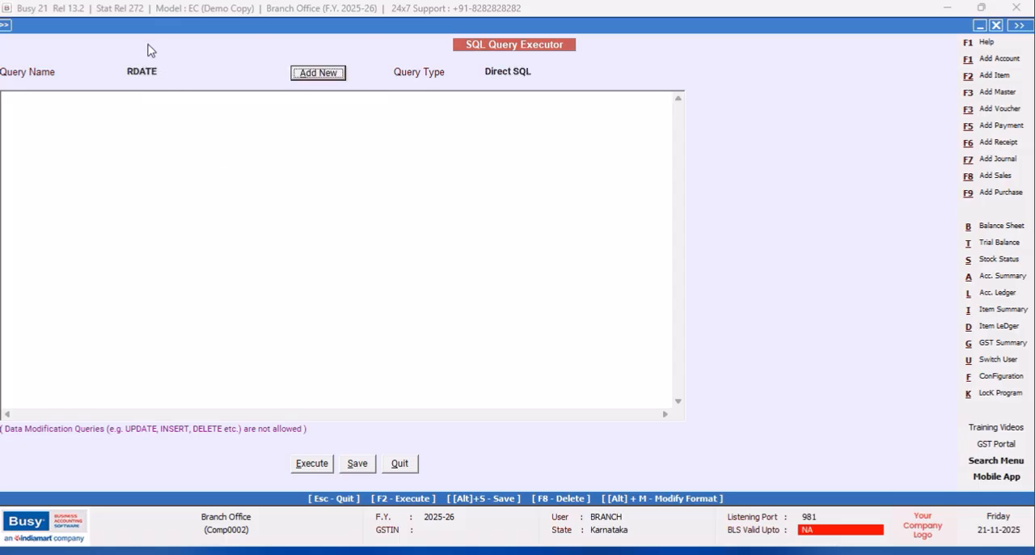
- Begin the RDATE query with a Select of Tran1.Date and Tran1.VchNo
{"action": "type", "text": "S"}
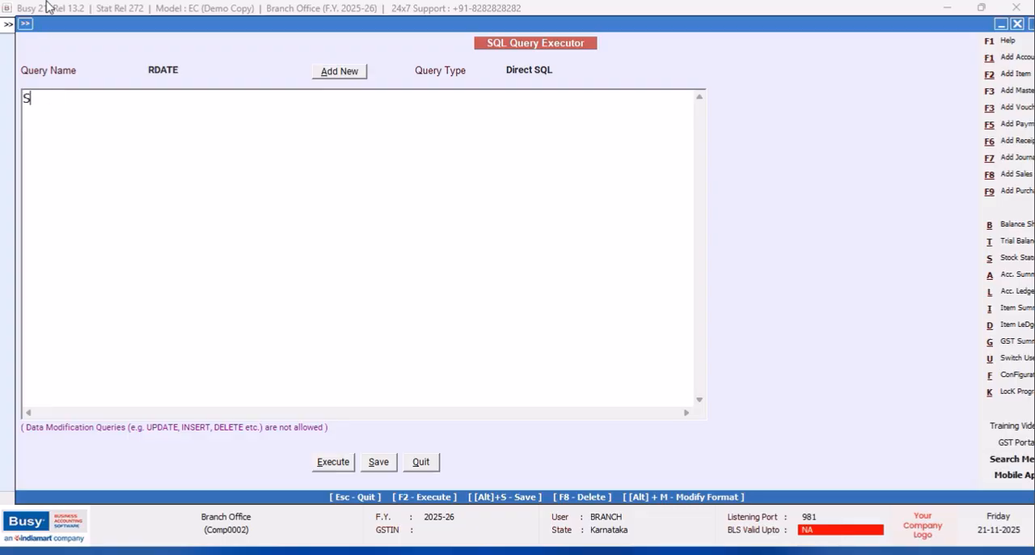
{"action": "type", "text": "elect"}
{"action": "key", "text": "Return"}
{"action": "type", "text": "Tran1.Date,Tran1.VchNo "}
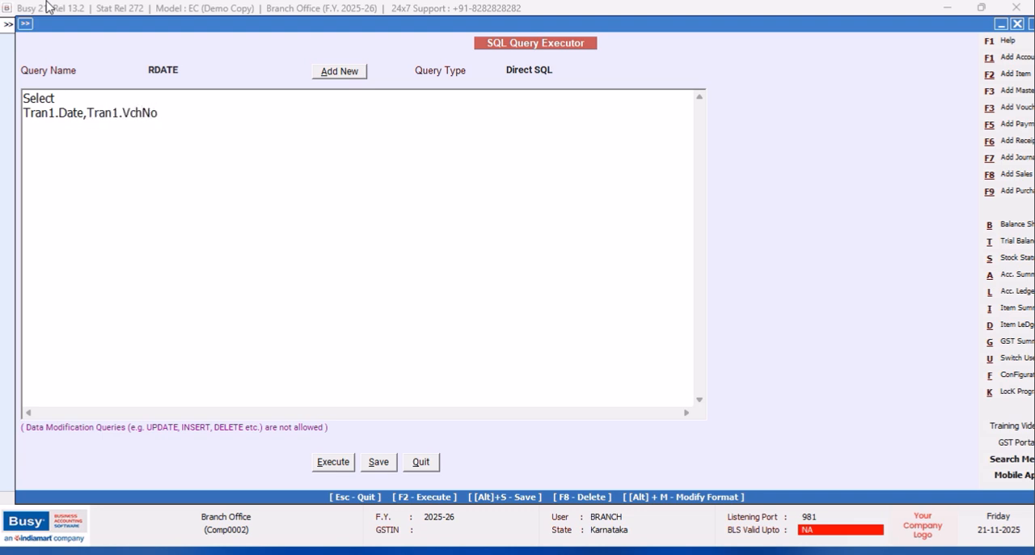
{"action": "type", "text": "from Tran"}
- Add the clause "from Tran1" and append Tran1.VchSeriesCode to the selected columns
{"action": "key", "text": "BackSpace"}
{"action": "type", "text": "1.VchNo,Tran1"}
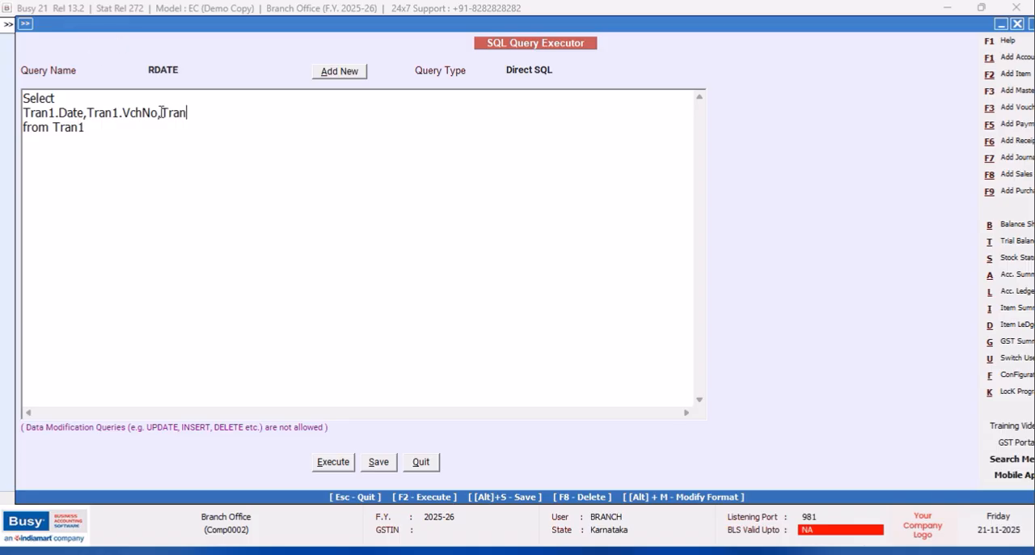
{"action": "type", "text": ".VchSeriesCode"}
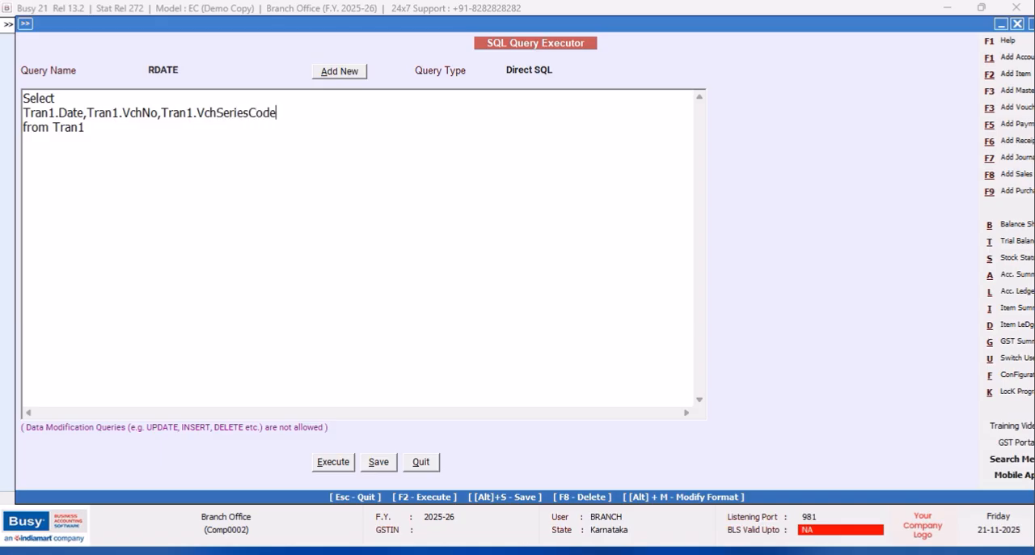
- Add the condition "Where Tran1.VchType=14", then save and execute the query and close its results
{"action": "left_click", "coordinate": [96, 122]}
{"action": "type", "text": "Where Tran1.VchType=14"}
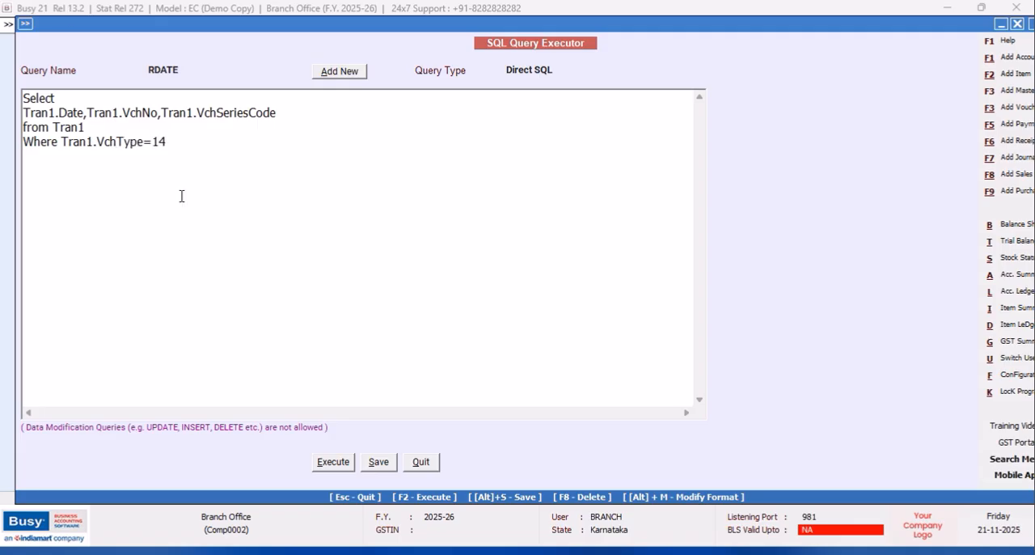
{"action": "left_click", "coordinate": [333, 462]}
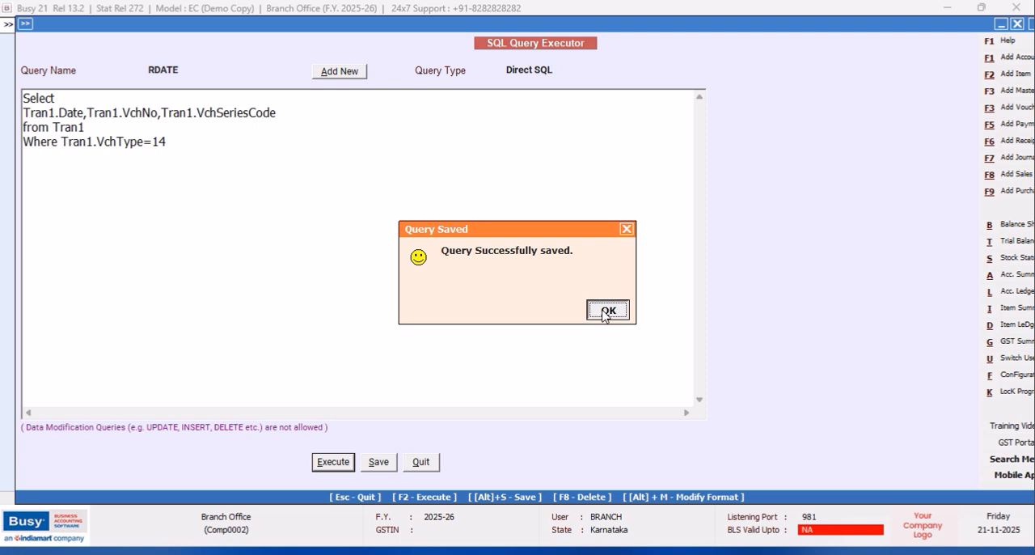
{"action": "left_click", "coordinate": [607, 311]}
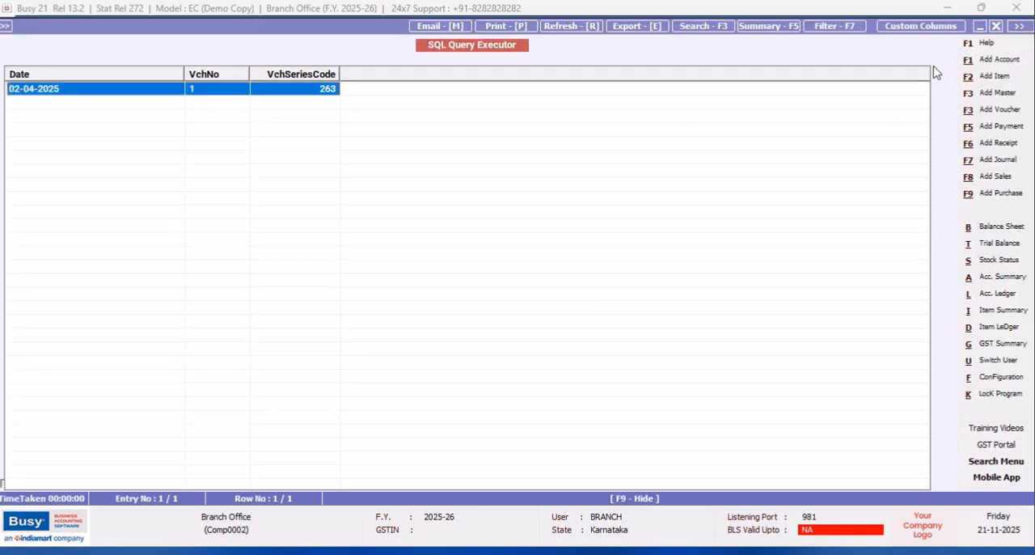
{"action": "left_click", "coordinate": [997, 26]}
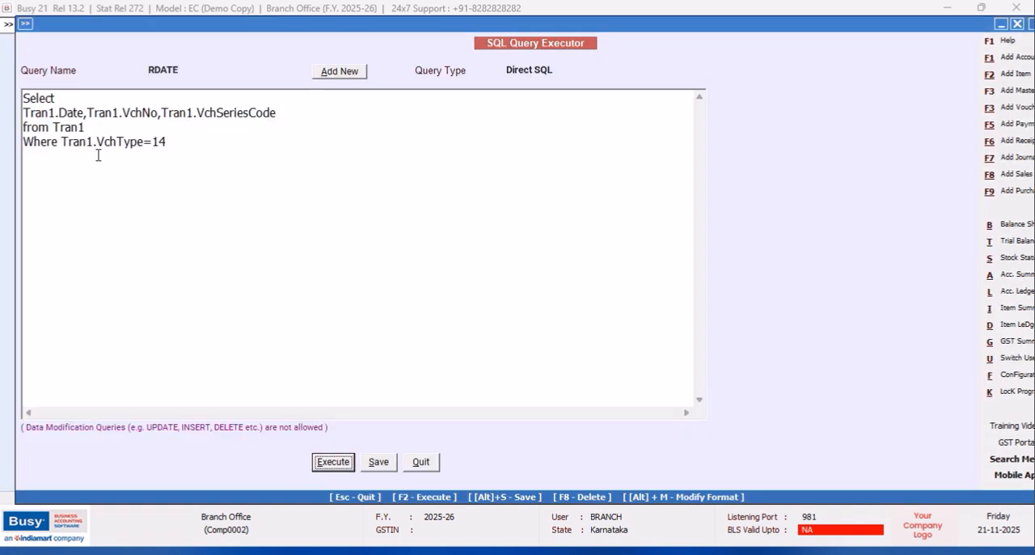
- Put the series code on its own line, preceded by "(Select Name from Master1 Where Master1.Code="
{"action": "left_click", "coordinate": [162, 112]}
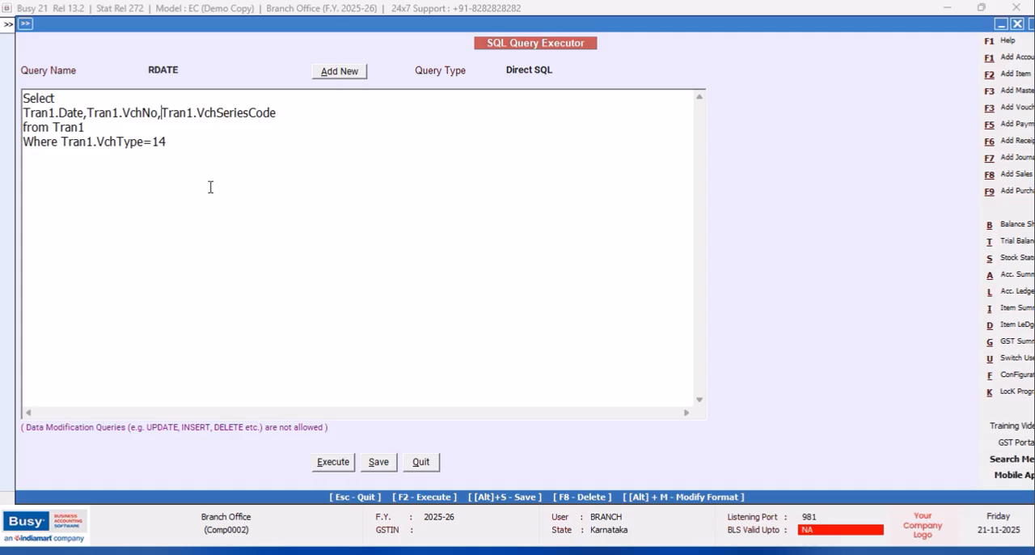
{"action": "key", "text": "Return"}
{"action": "type", "text": "(Select Name from Master1 Where Master"}
{"action": "type", "text": "1.Code"}
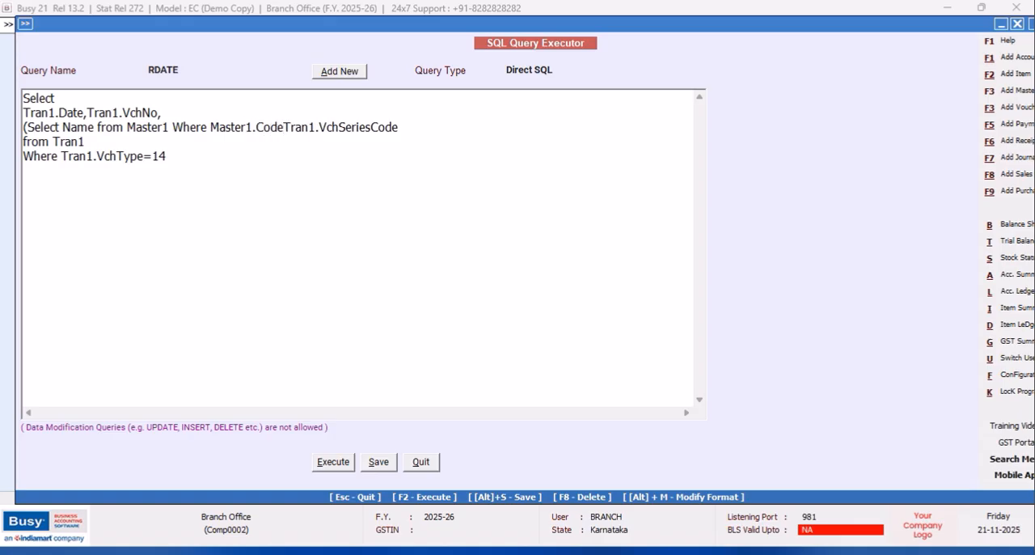
{"action": "type", "text": "="}
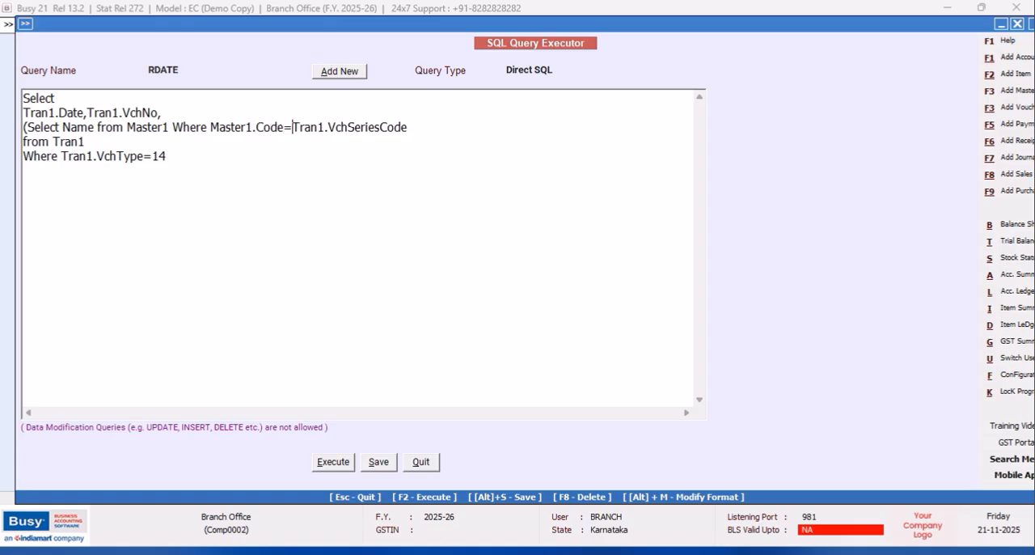
- Qualify the subquery's Name column as Master1.Name and close the subquery with a parenthesis after Tran1.VchSeriesCode
{"action": "left_click", "coordinate": [62, 127]}
{"action": "type", "text": "Master"}
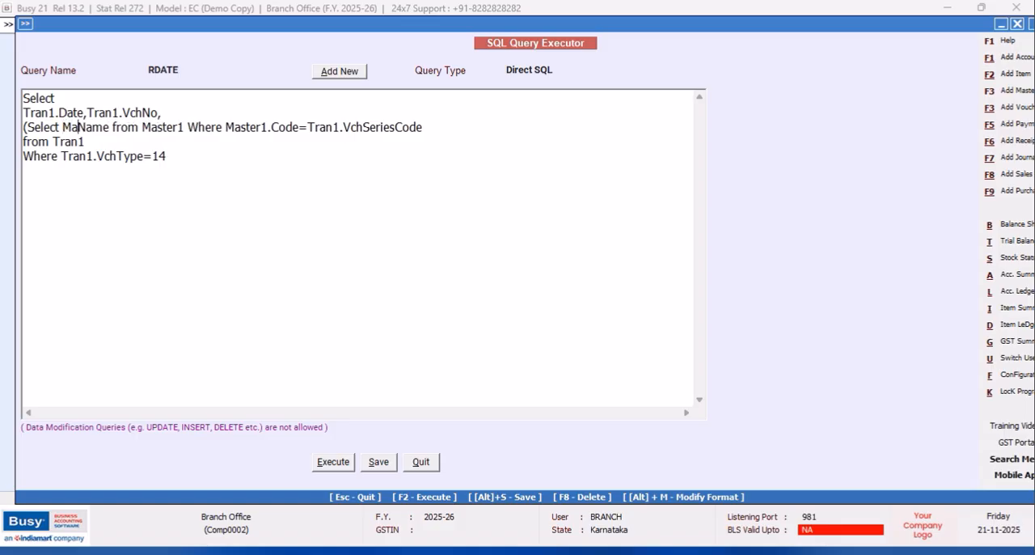
{"action": "type", "text": "1."}
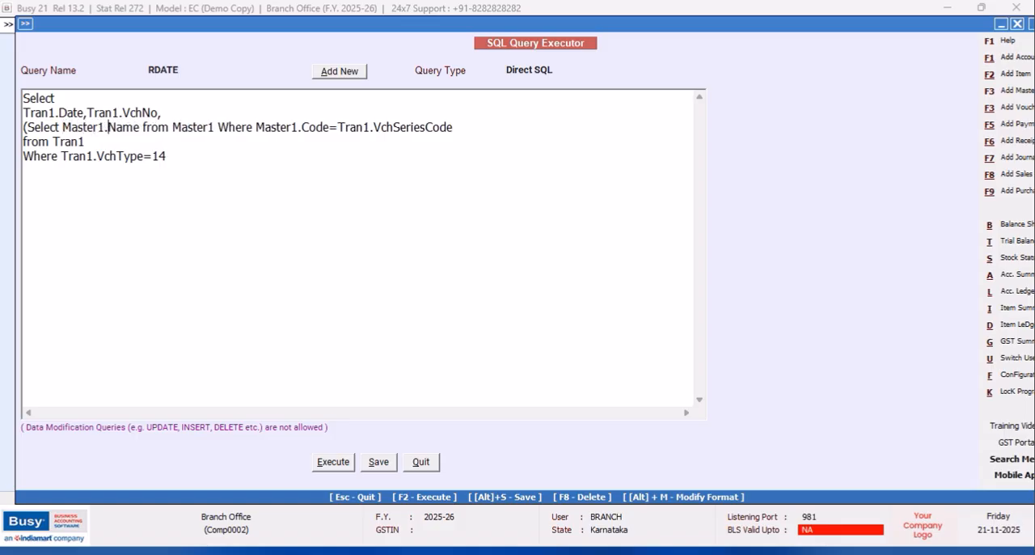
{"action": "left_click", "coordinate": [473, 127]}
{"action": "type", "text": ")"}
- Save and execute the query with the series name subquery, then return from its results to the query text
{"action": "left_click", "coordinate": [320, 466]}
{"action": "left_click", "coordinate": [606, 310]}
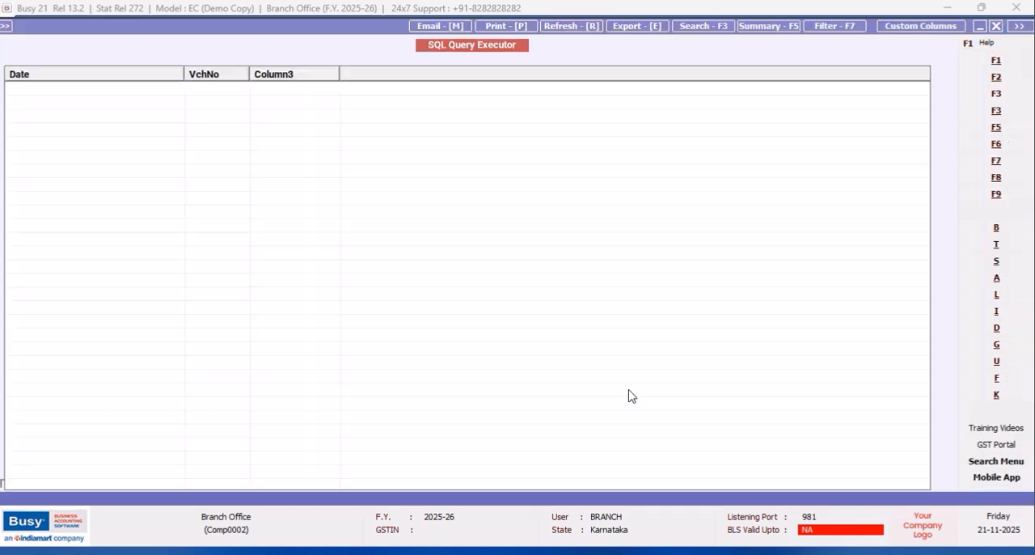
{"action": "left_click", "coordinate": [997, 26]}
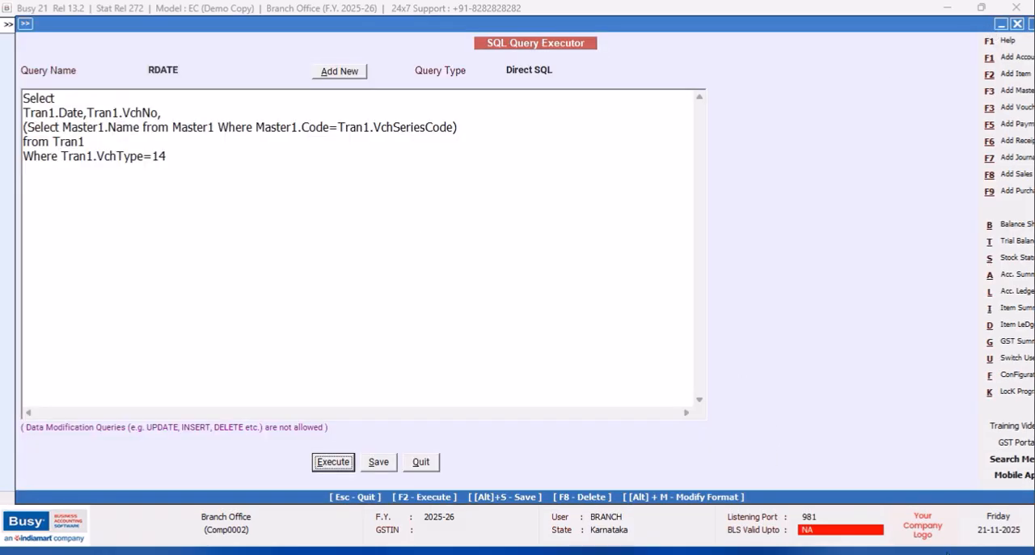
{"action": "left_click", "coordinate": [334, 271]}
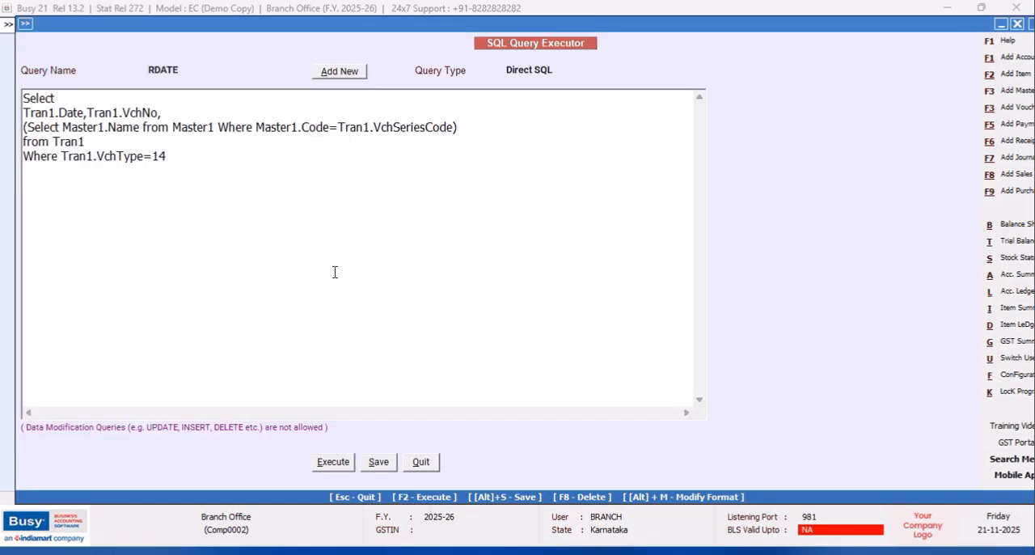
{"action": "left_click", "coordinate": [24, 127]}
{"action": "type", "text": "TRANSLATE"}
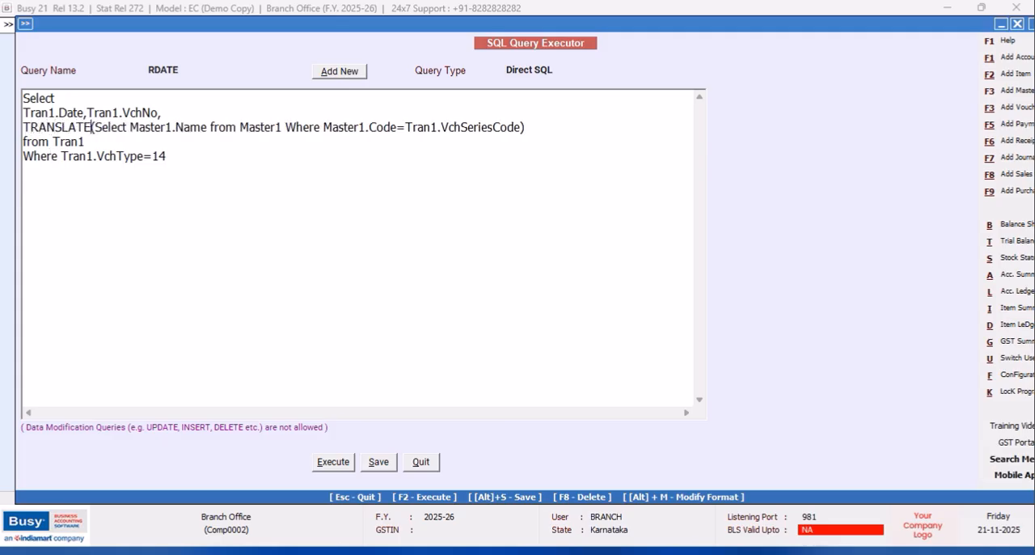
{"action": "type", "text": "("}
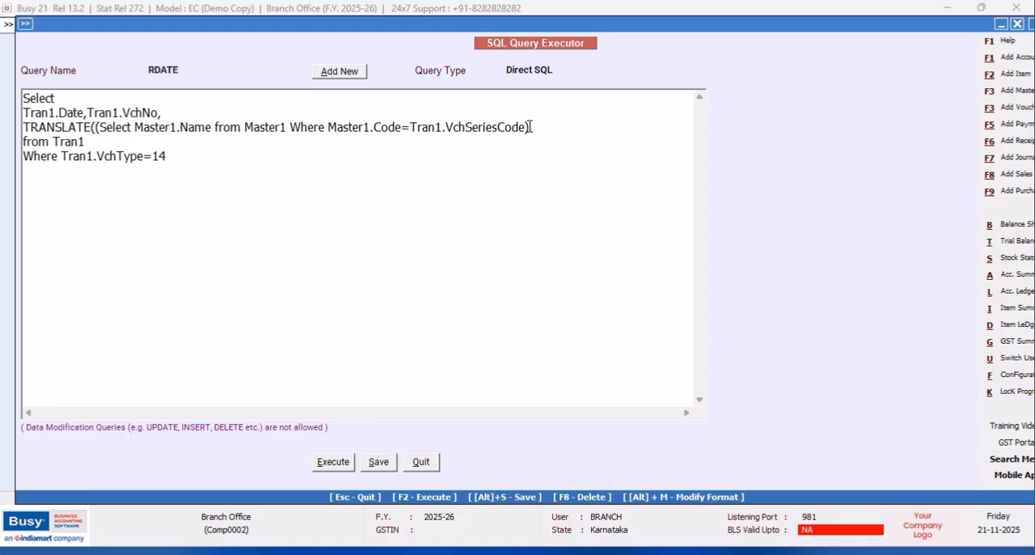
{"action": "type", "text": "01234567890"}
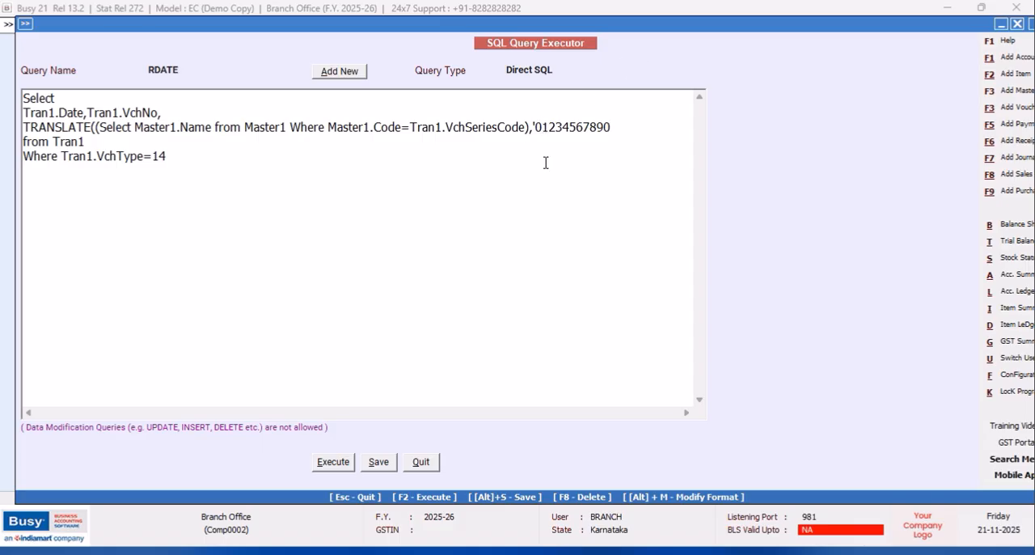
{"action": "key", "text": "BackSpace"}
{"action": "key", "text": "BackSpace"}
{"action": "left_click", "coordinate": [606, 124]}
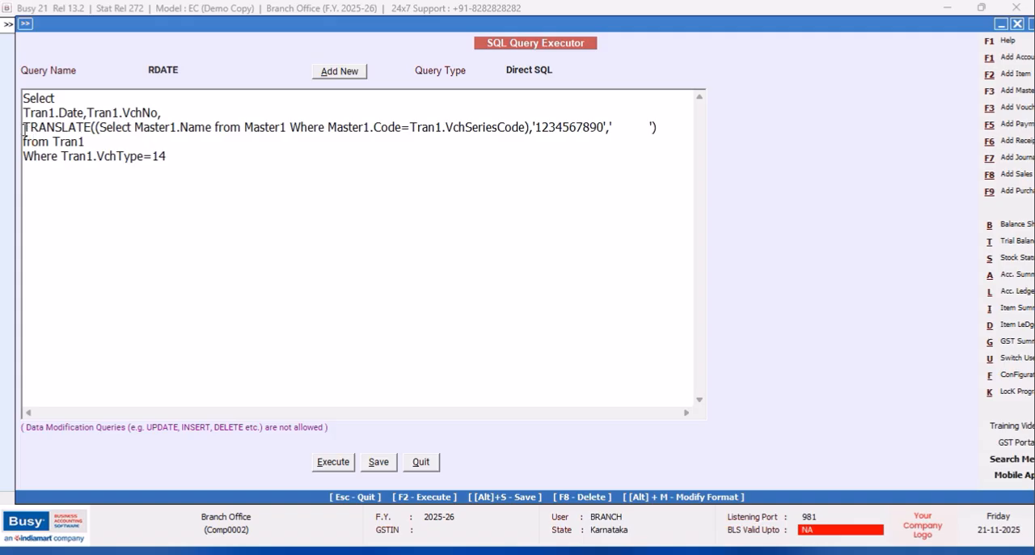
- Enclose the TRANSLATE expression in CAST( … AS VARCHAR)
{"action": "type", "text": "CAST"}
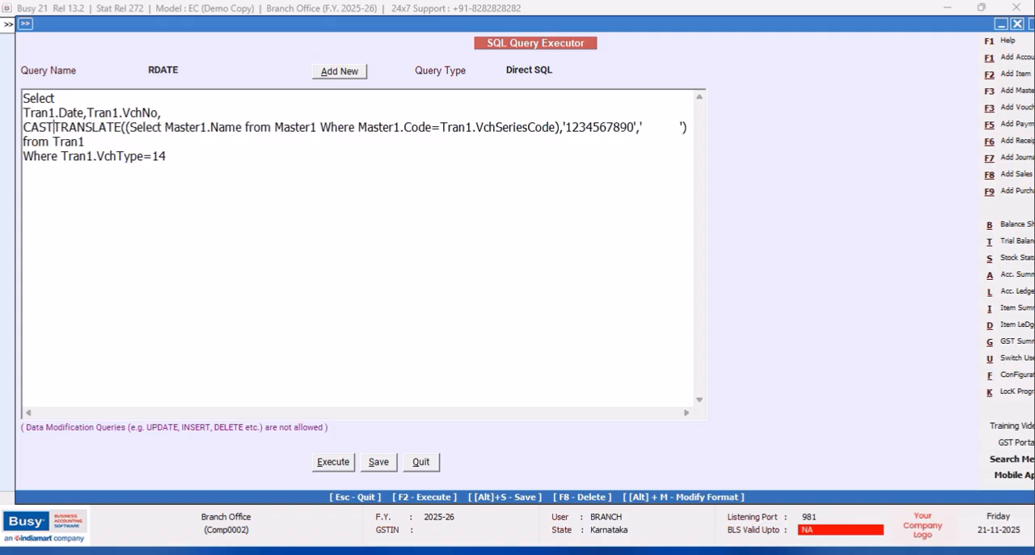
{"action": "type", "text": "("}
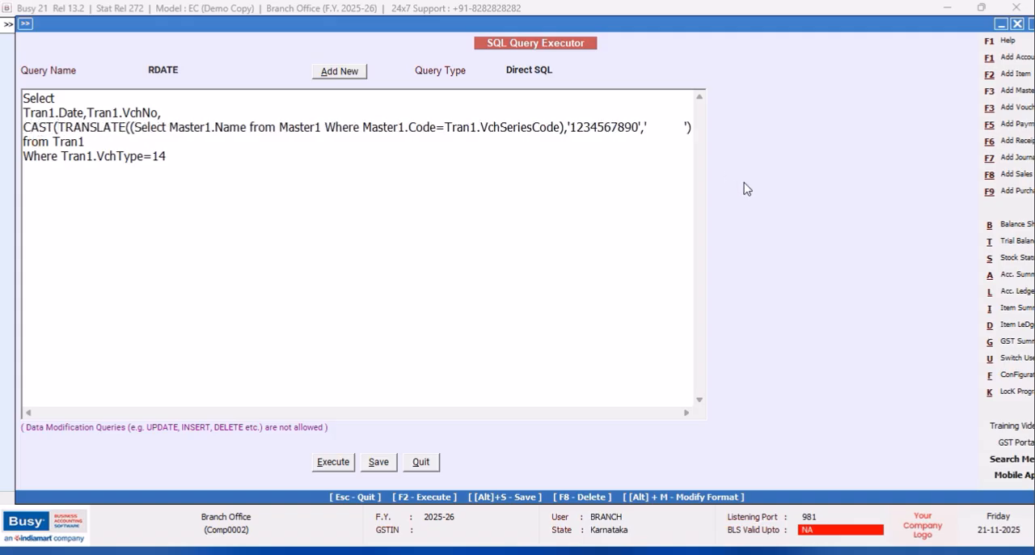
{"action": "left_click", "coordinate": [695, 133]}
{"action": "type", "text": "AS VAR"}
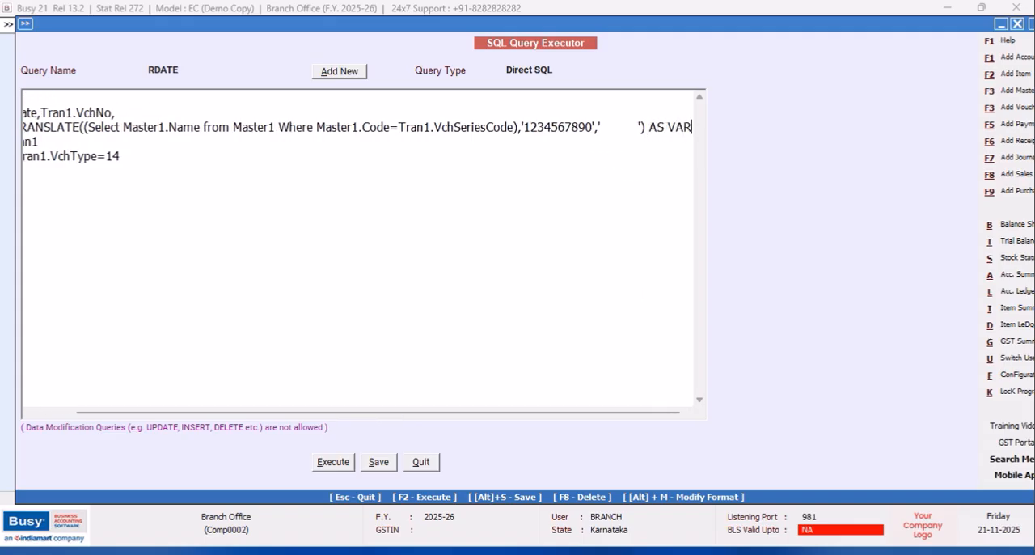
{"action": "type", "text": "CHAR)"}
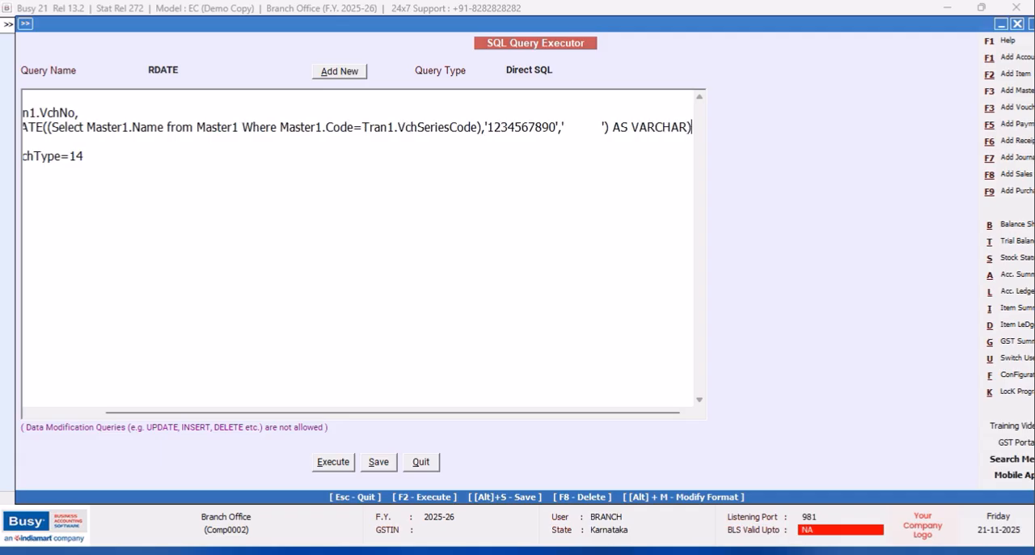
- Execute the query with the CAST expression and narrow the Date, VchNo and Column3 result columns
{"action": "left_click", "coordinate": [333, 461]}
{"action": "left_click", "coordinate": [610, 313]}
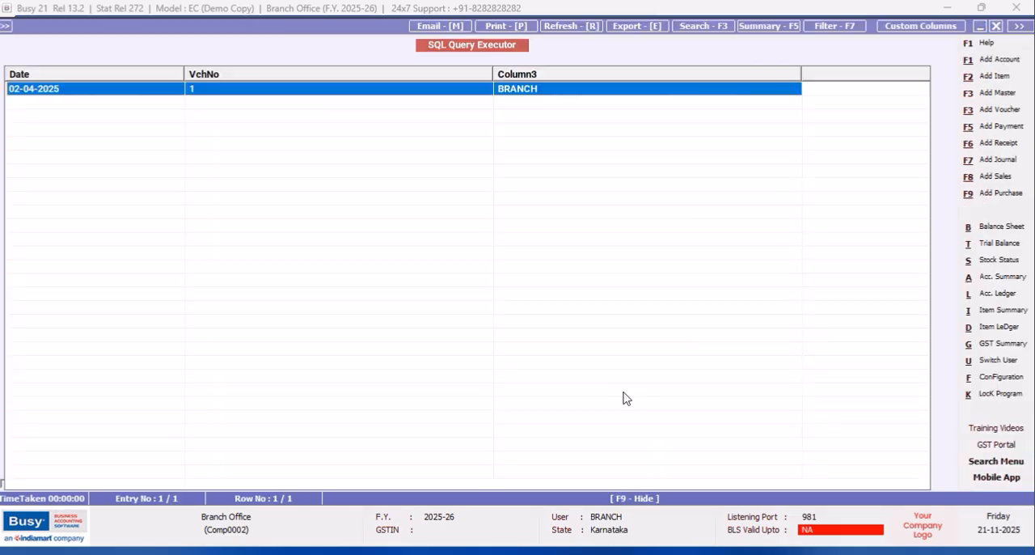
{"action": "left_click_drag", "start_coordinate": [183, 74], "coordinate": [116, 77]}
{"action": "left_click_drag", "start_coordinate": [428, 75], "coordinate": [202, 80]}
{"action": "left_click_drag", "start_coordinate": [505, 71], "coordinate": [318, 74]}
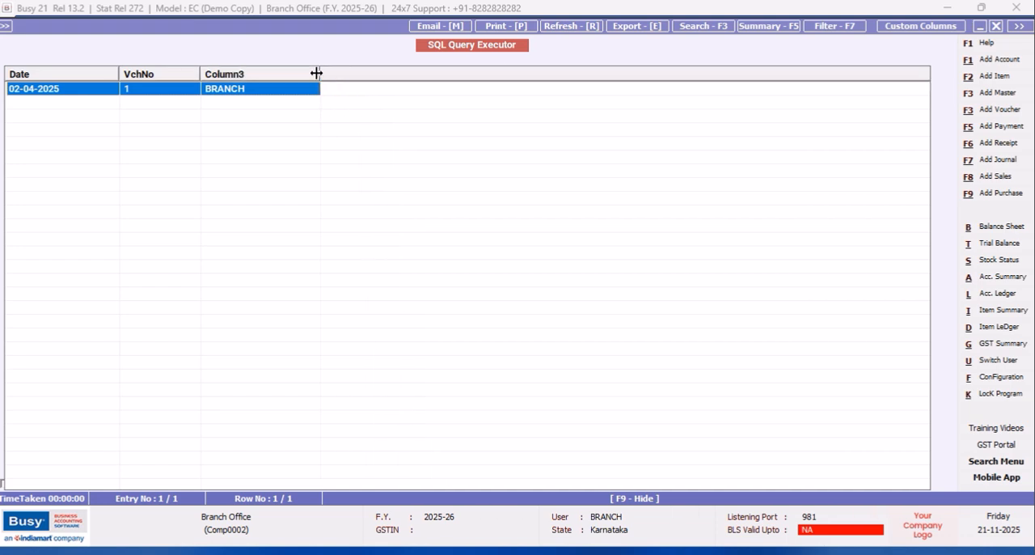
- Close the query results and save the RDATE query
{"action": "left_click", "coordinate": [997, 26]}
{"action": "left_click", "coordinate": [380, 462]}
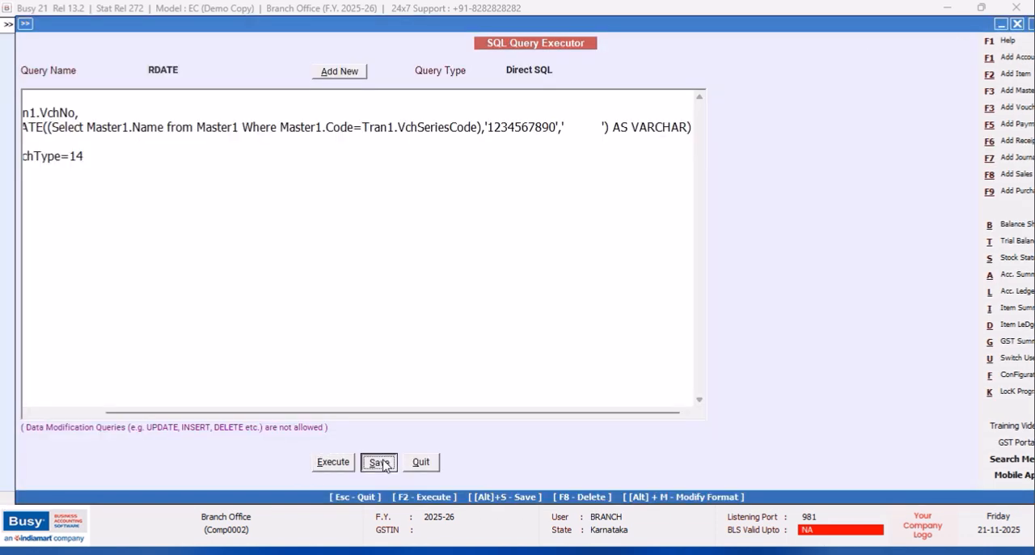
{"action": "left_click", "coordinate": [605, 309]}
{"action": "left_click_drag", "start_coordinate": [181, 412], "coordinate": [5, 416]}
{"action": "left_click", "coordinate": [61, 156]}
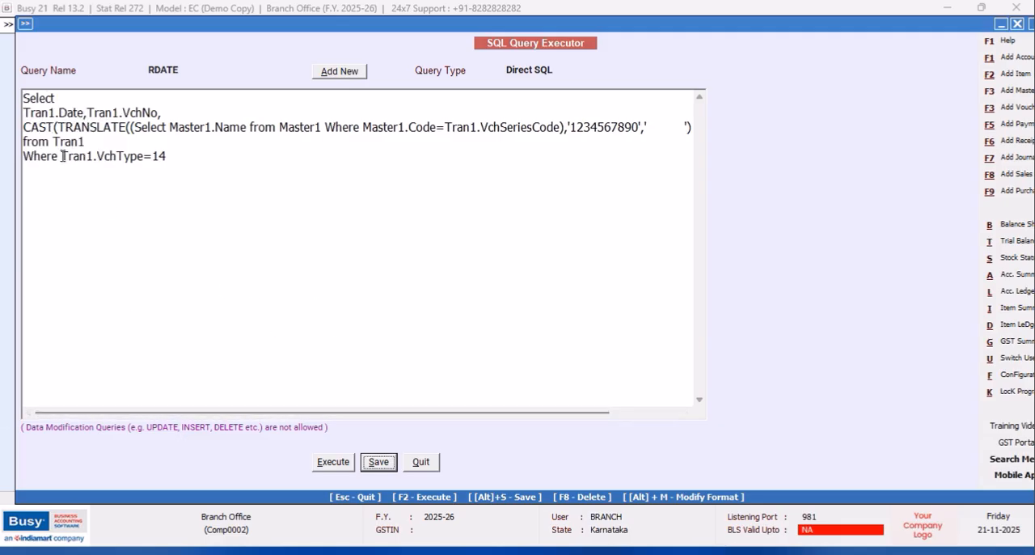
{"action": "key", "text": "Return"}
{"action": "type", "text": "AND "}
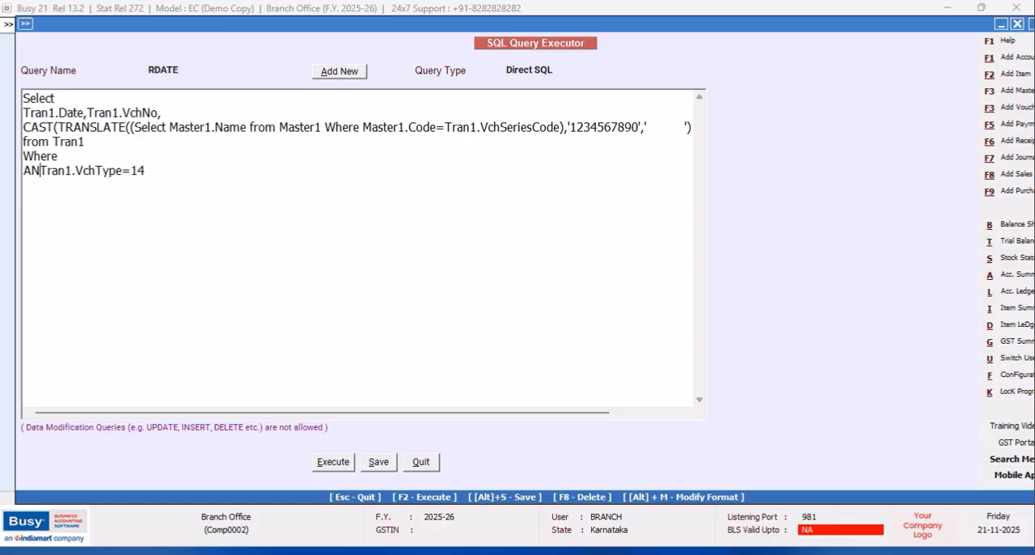
{"action": "type", "text": "t"}
{"action": "key", "text": "BackSpace"}
{"action": "type", "text": "Tr"}
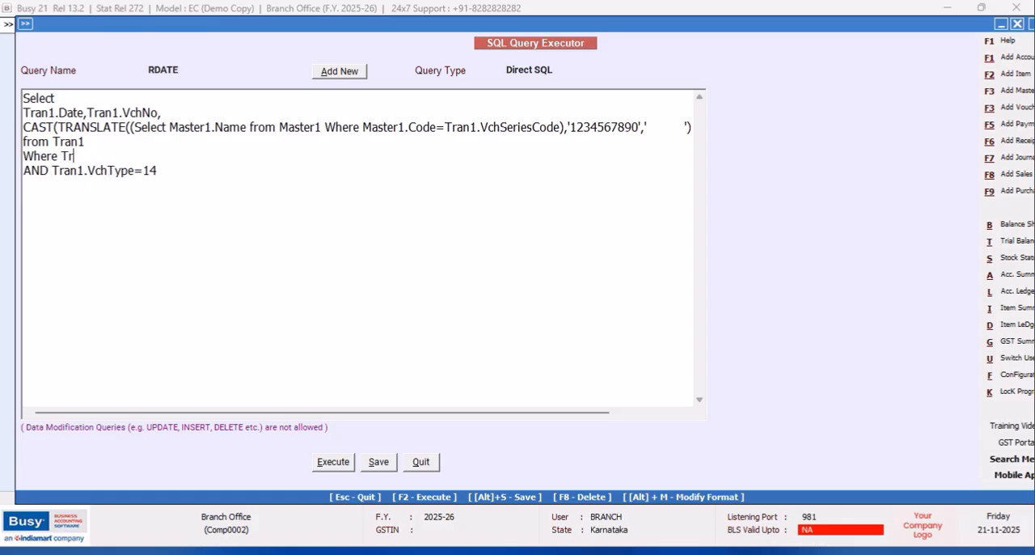
{"action": "type", "text": "an1.VchCode"}
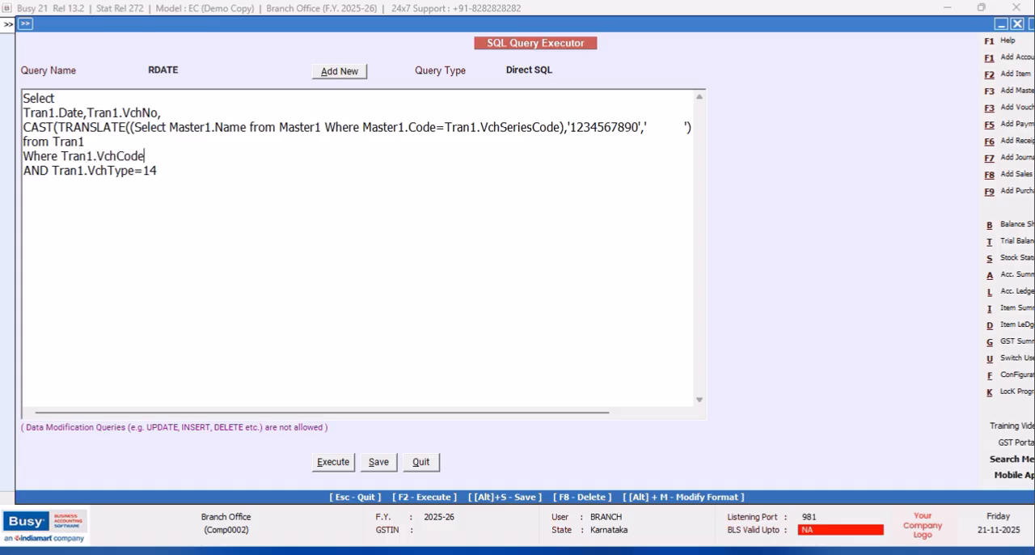
{"action": "type", "text": "=@VchCode@"}
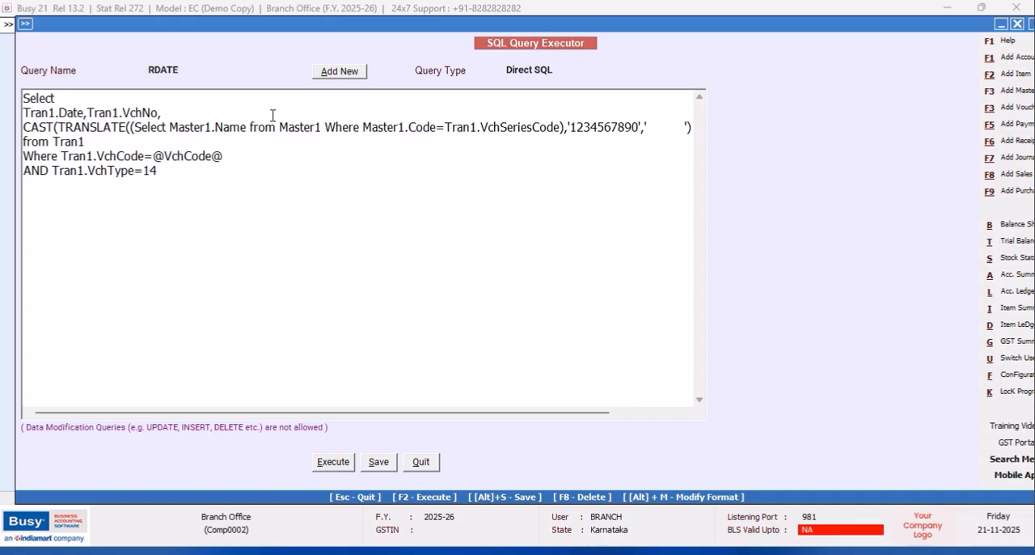
- Set the query type to Vch. Header(Accounting), then save the RDATE query and quit the query editor
{"action": "left_click", "coordinate": [549, 70]}
{"action": "left_click_drag", "start_coordinate": [697, 159], "coordinate": [696, 160]}
{"action": "left_click", "coordinate": [619, 132]}
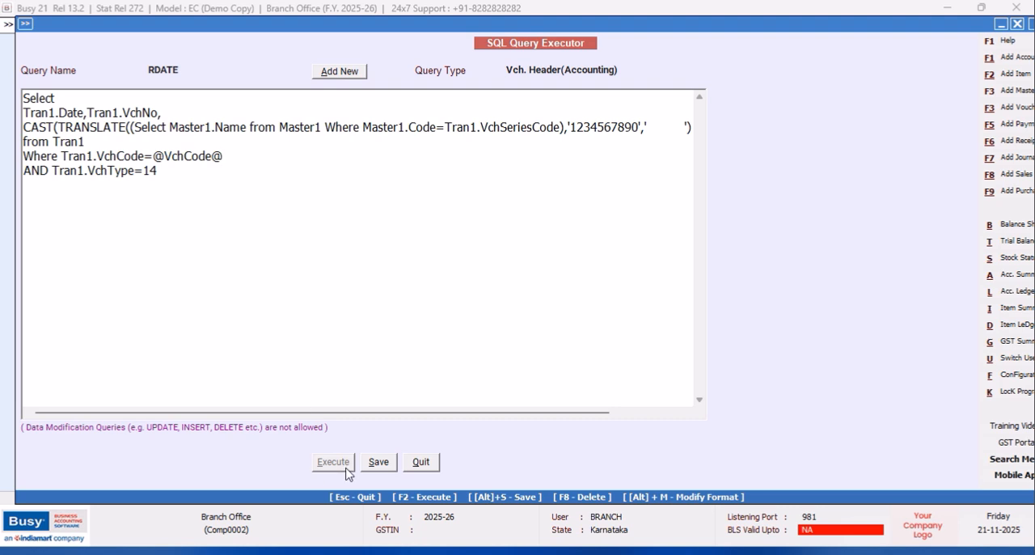
{"action": "left_click", "coordinate": [385, 465]}
{"action": "left_click", "coordinate": [605, 310]}
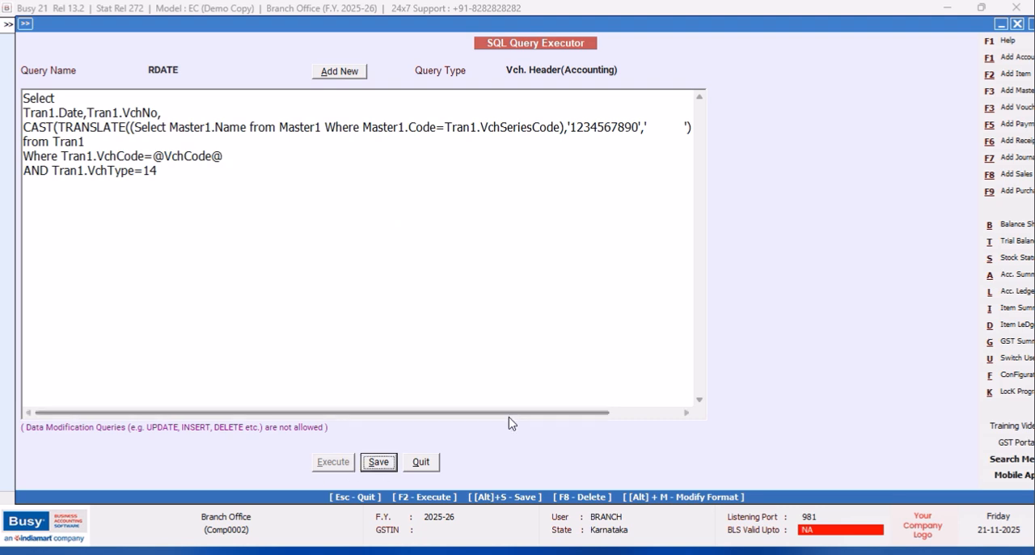
{"action": "left_click", "coordinate": [422, 462]}
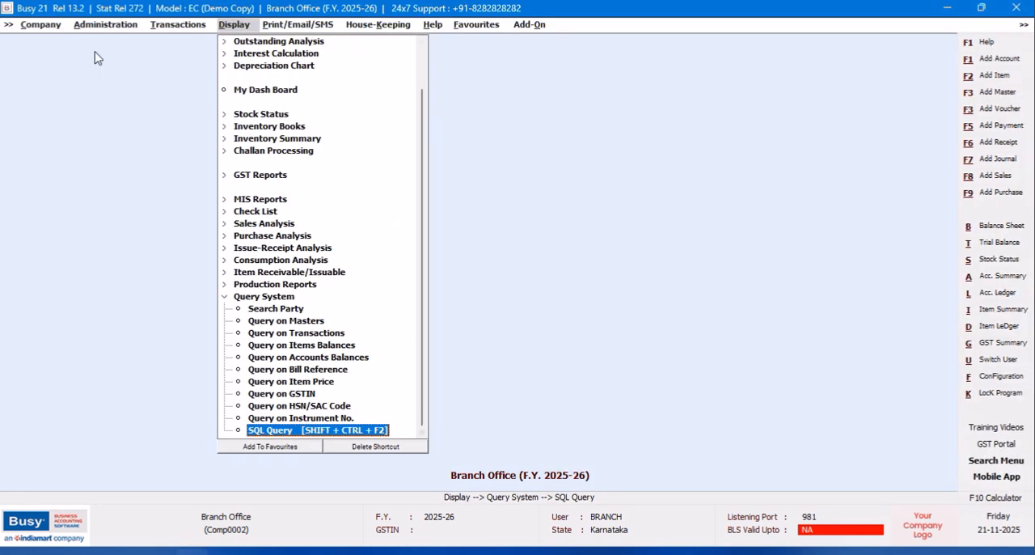
- Open the NEW DESIGN receipt format for configuration in the advanced invoice/document printing settings
{"action": "left_click", "coordinate": [1001, 377]}
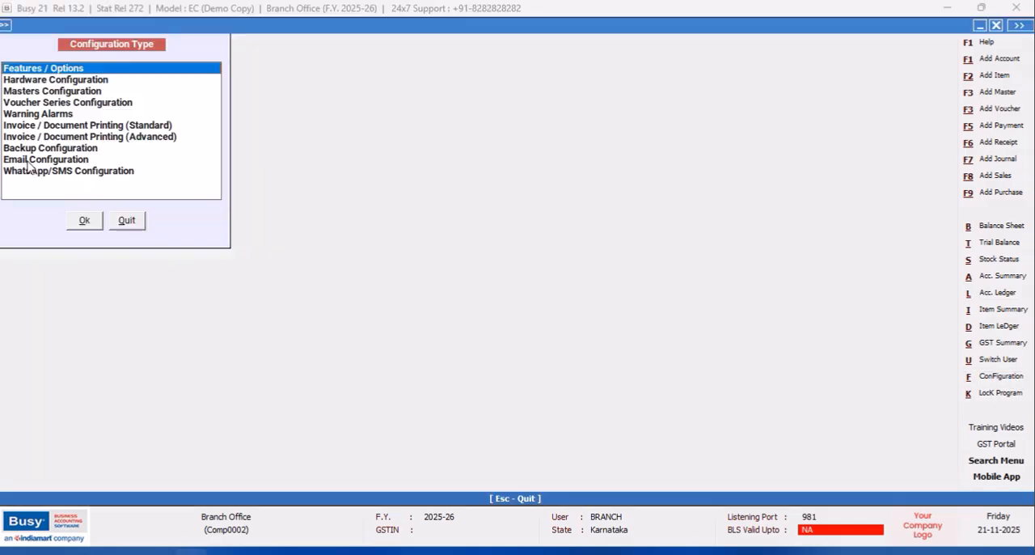
{"action": "left_click", "coordinate": [69, 137]}
{"action": "left_click", "coordinate": [84, 222]}
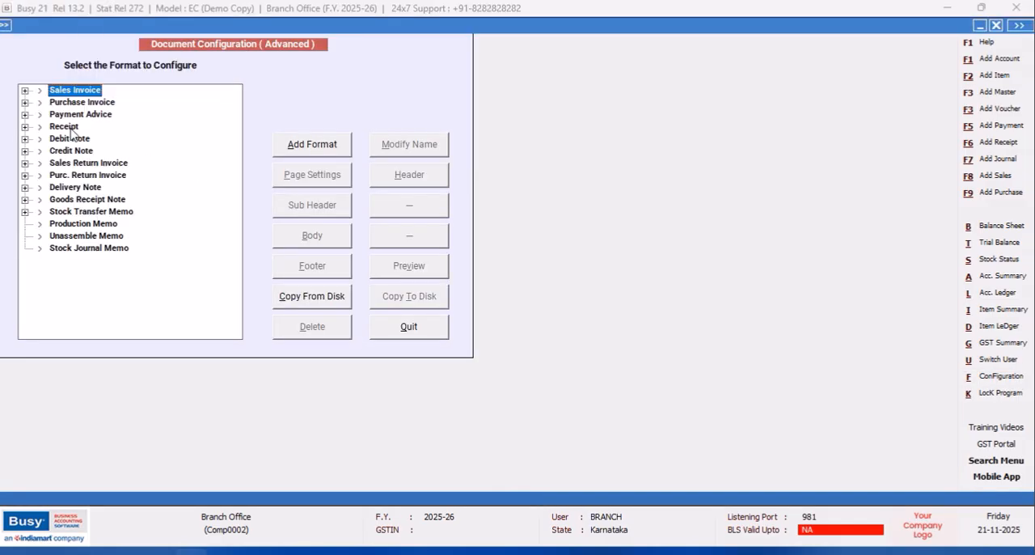
{"action": "left_click", "coordinate": [25, 127]}
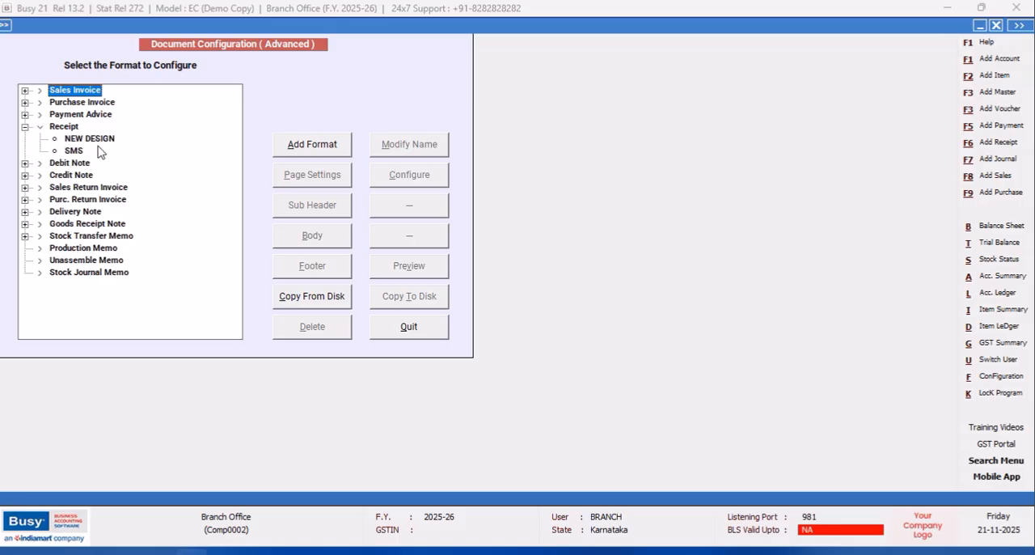
{"action": "left_click", "coordinate": [89, 139]}
{"action": "left_click", "coordinate": [409, 175]}
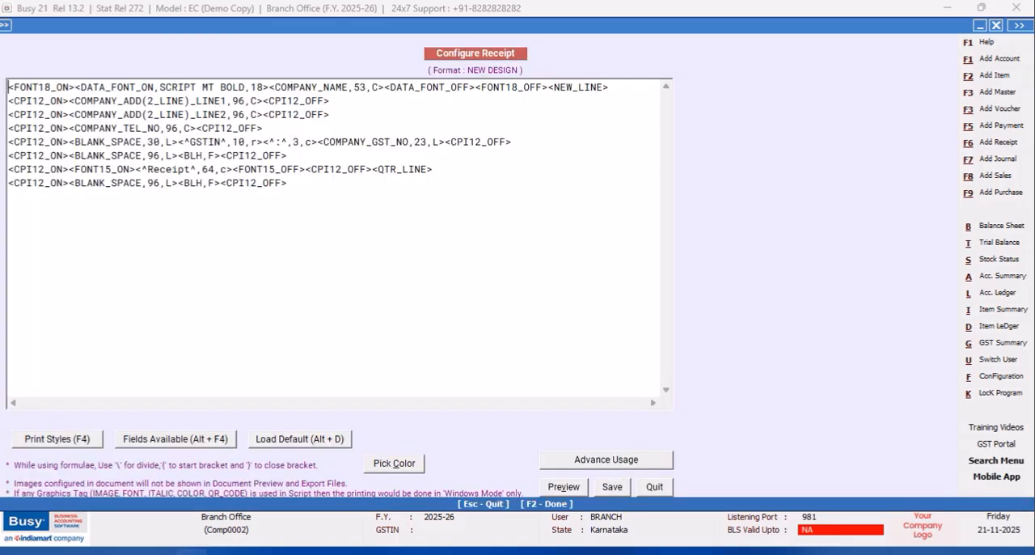
- Add a line at the end of the receipt script containing the tags <CPI12_ON><CPI12_OFF>
{"action": "left_click", "coordinate": [30, 196]}
{"action": "left_click", "coordinate": [319, 182]}
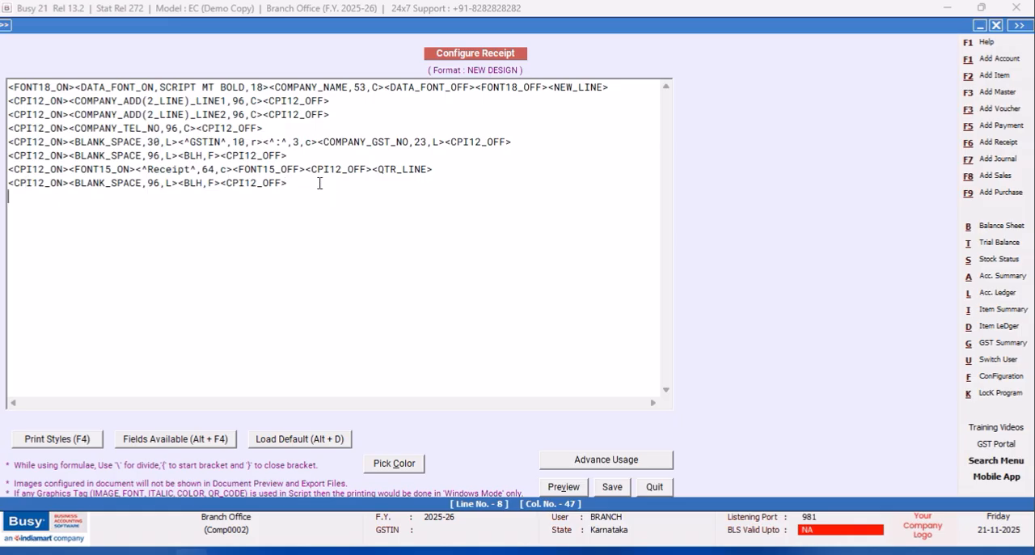
{"action": "key", "text": "Return"}
{"action": "key", "text": "Down"}
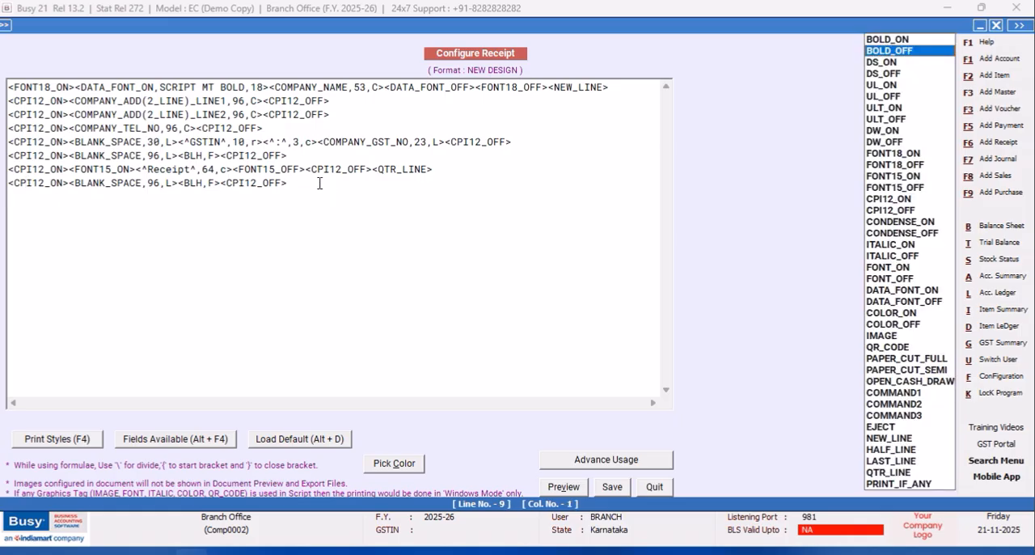
{"action": "left_click", "coordinate": [889, 199]}
{"action": "key", "text": "Return"}
{"action": "key", "text": "F4"}
{"action": "key", "text": "Down"}
{"action": "key", "text": "Return"}
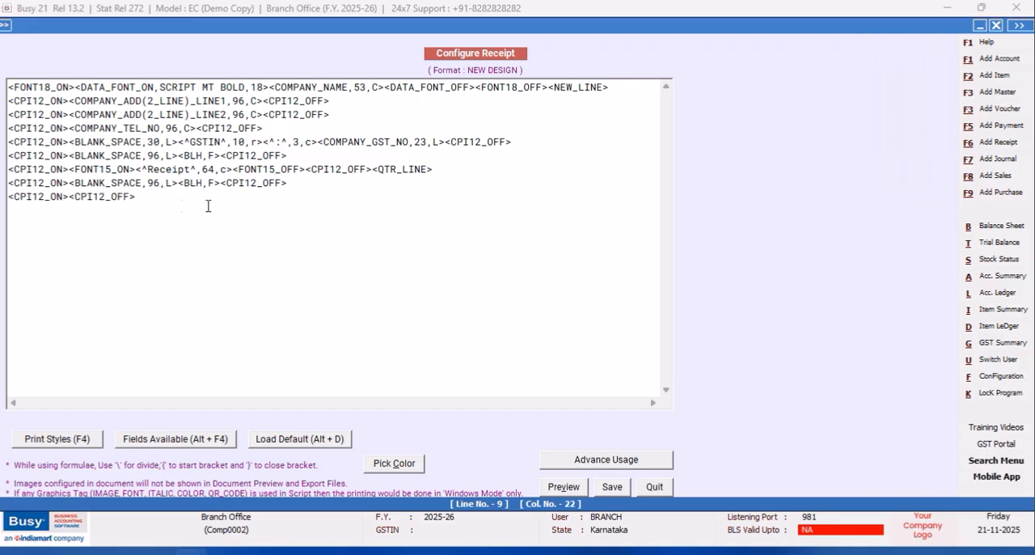
- Insert the label <^Receipt No^,18,l> and the separator <^:^,3,c> between the CPI12 tags on the last line
{"action": "left_click", "coordinate": [71, 198]}
{"action": "type", "text": "<^Receipt No"}
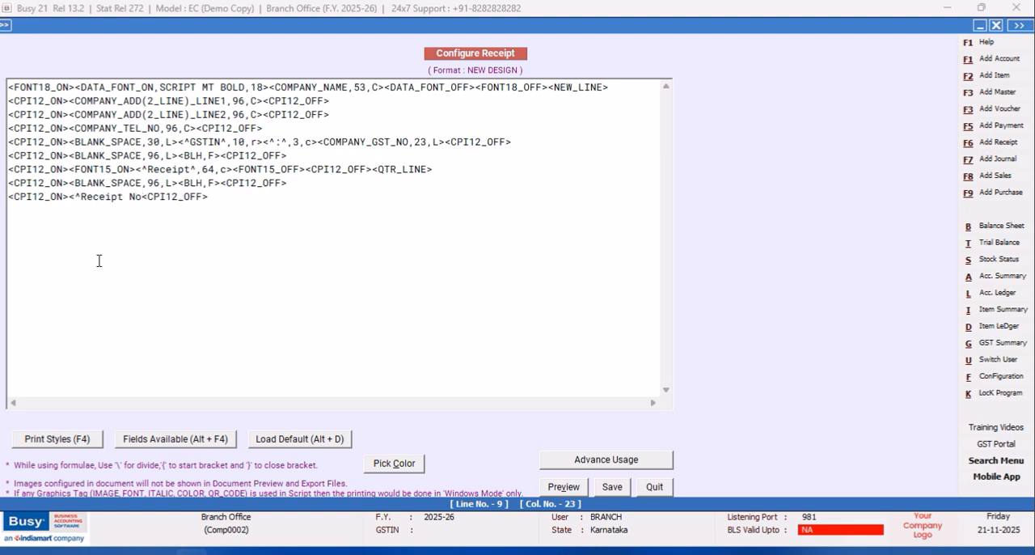
{"action": "type", "text": "^,14"}
{"action": "key", "text": "BackSpace"}
{"action": "type", "text": "8,L><^:^,3,c>"}
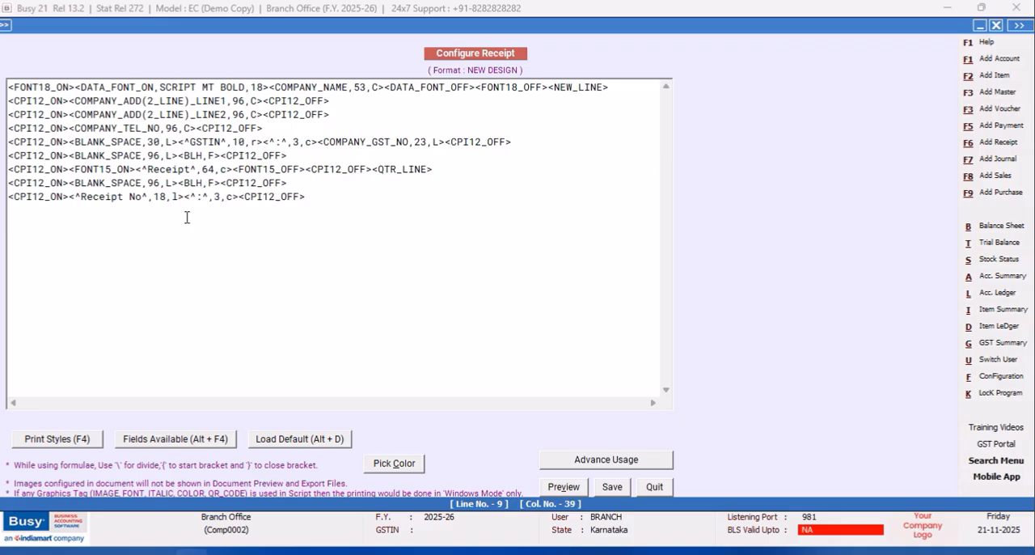
- Insert the SQL_QUERY_TEXT field after the colon separator on the Receipt No line
{"action": "key", "text": "alt+F4"}
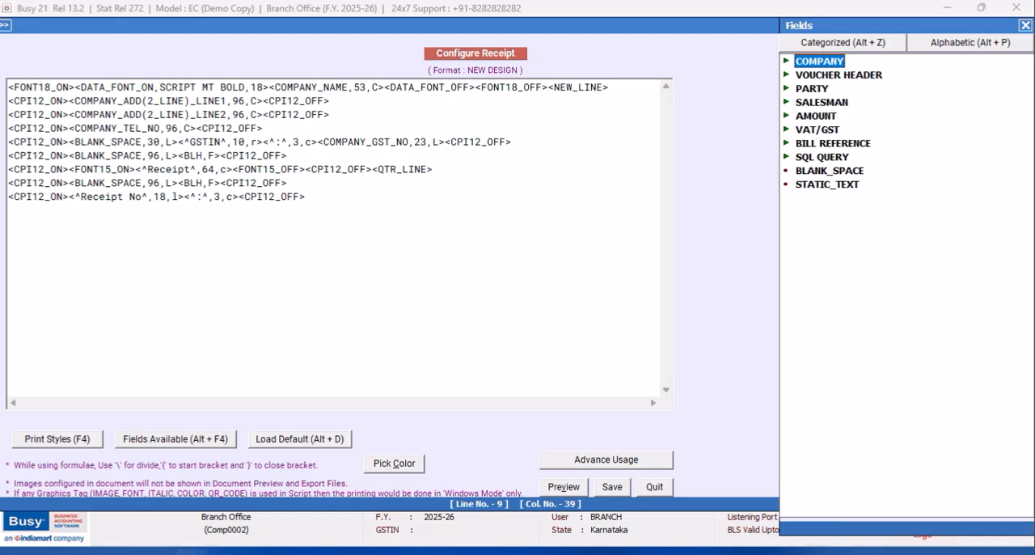
{"action": "left_click", "coordinate": [808, 160]}
{"action": "double_click", "coordinate": [807, 159]}
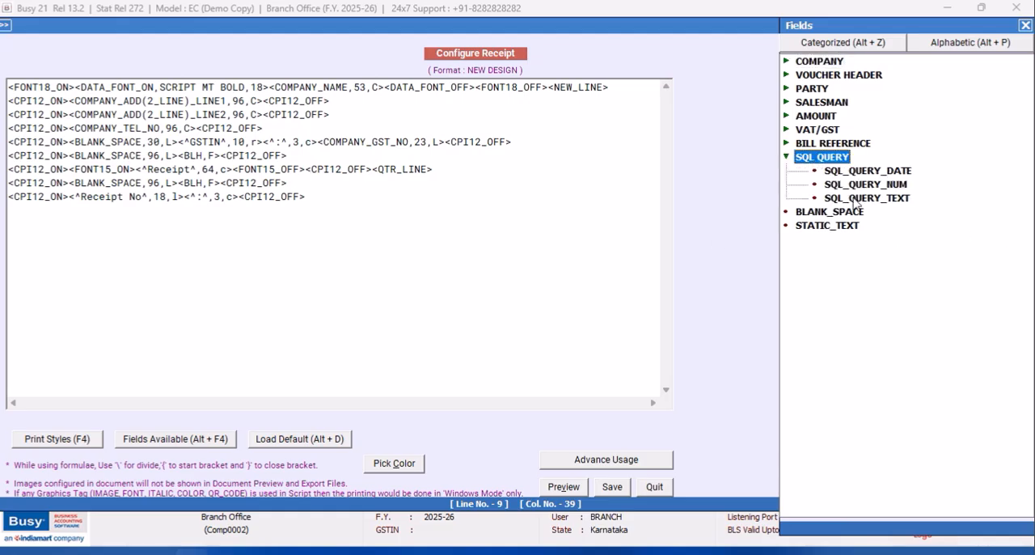
{"action": "double_click", "coordinate": [900, 198]}
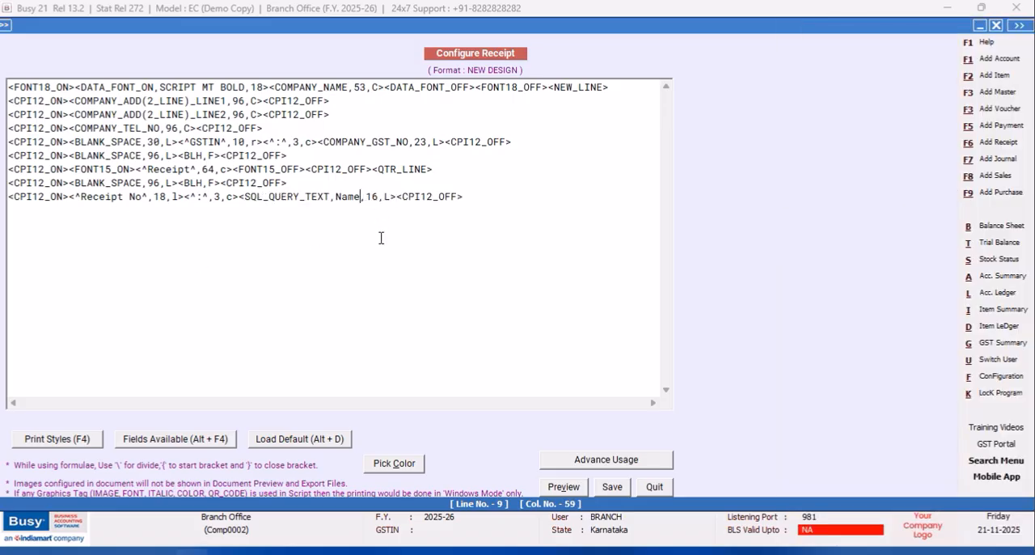
- Replace the SQL_QUERY_TEXT field's Name placeholder with RDATE;R:1;C:2
{"action": "key", "text": "BackSpace"}
{"action": "key", "text": "BackSpace"}
{"action": "key", "text": "BackSpace"}
{"action": "key", "text": "BackSpace"}
{"action": "type", "text": "RDATE"}
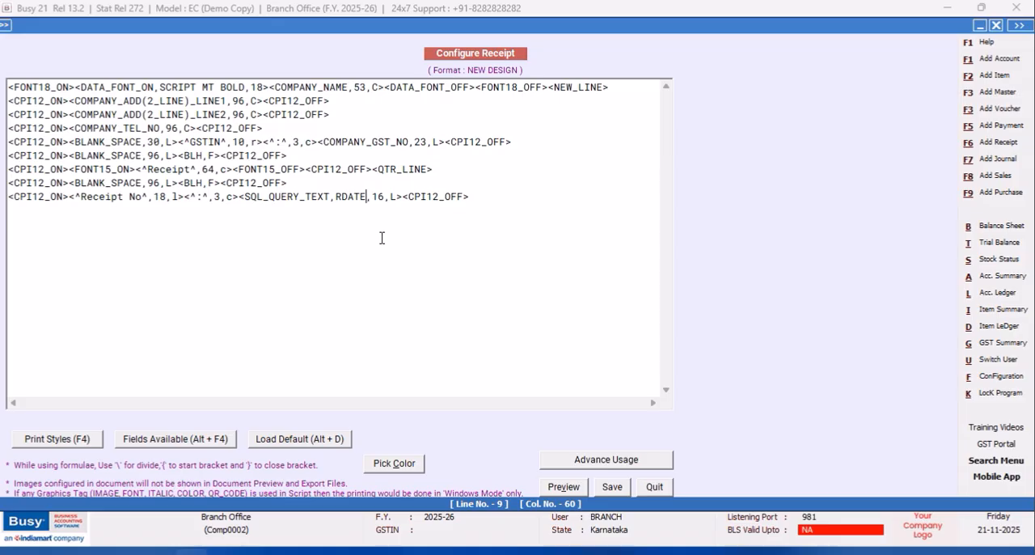
{"action": "type", "text": ";R"}
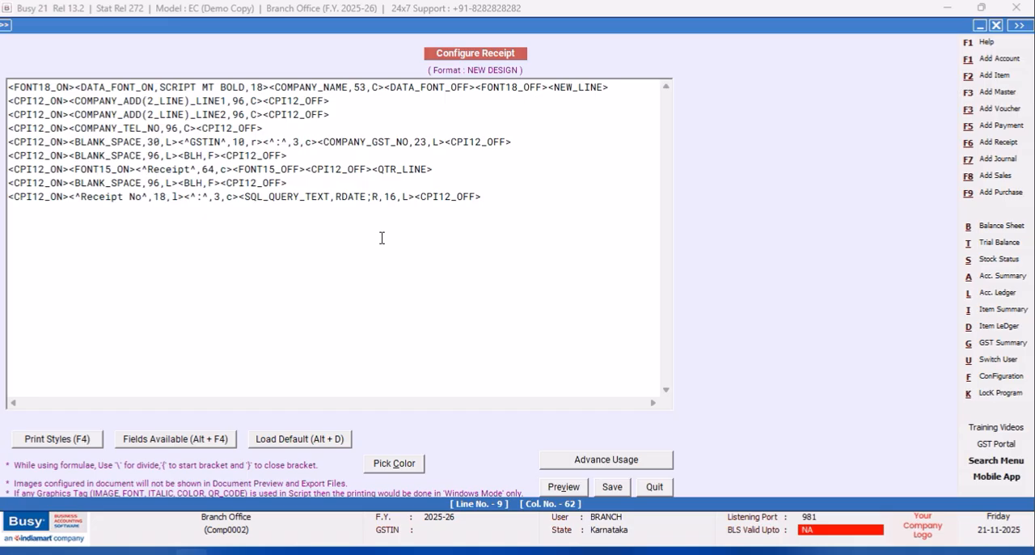
{"action": "type", "text": ":1;C"}
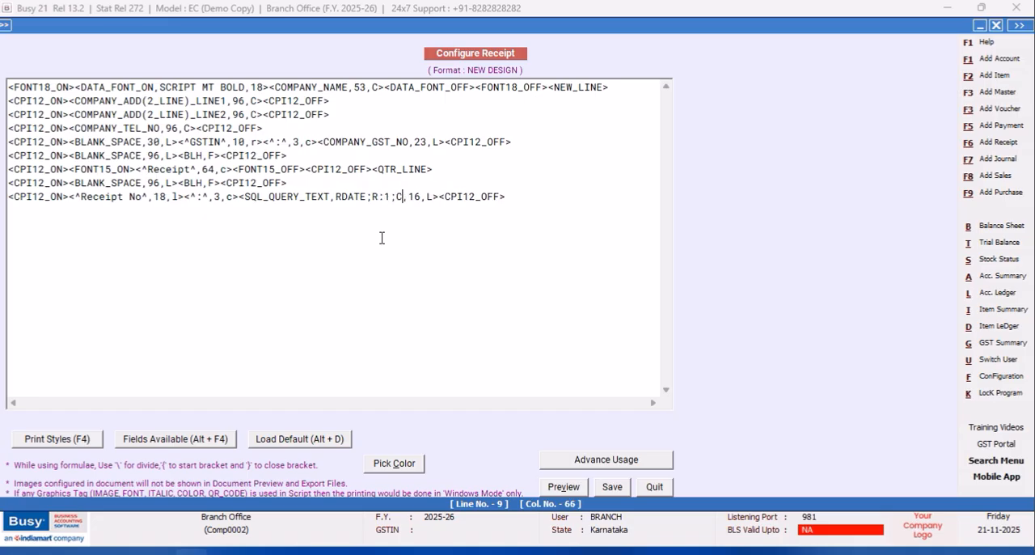
{"action": "type", "text": ":2"}
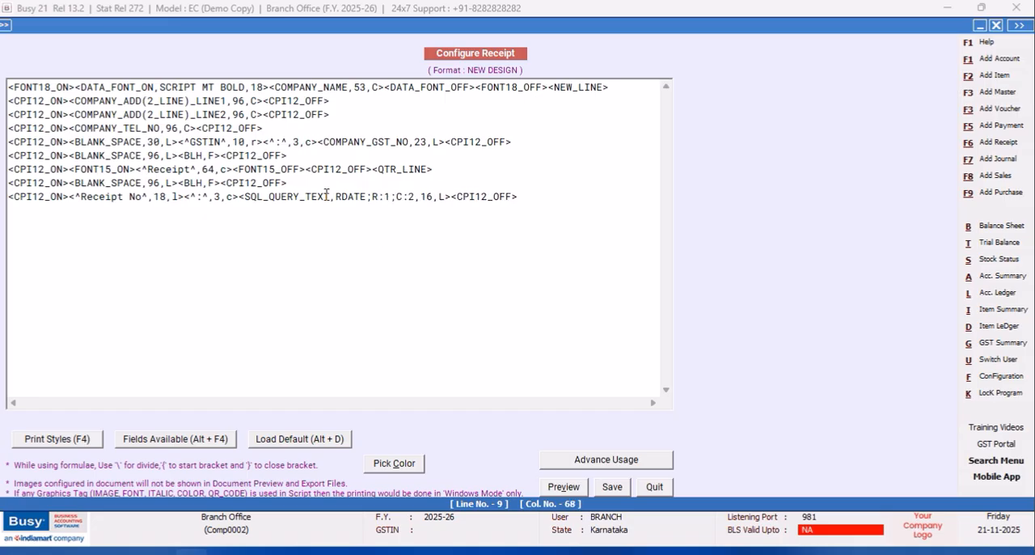
- Save the NEW DESIGN receipt script and leave the document printing configuration
{"action": "left_click", "coordinate": [612, 486]}
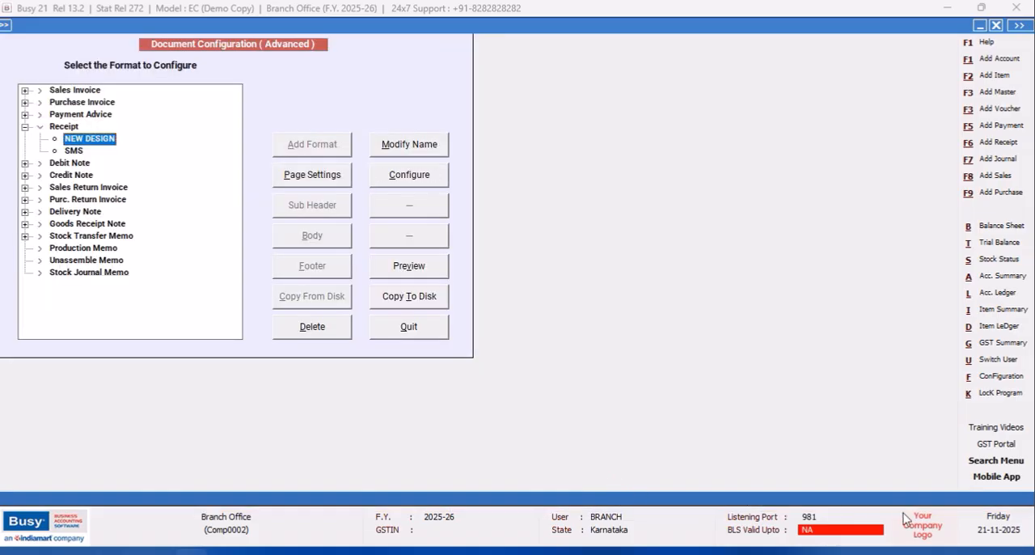
{"action": "left_click", "coordinate": [380, 324]}
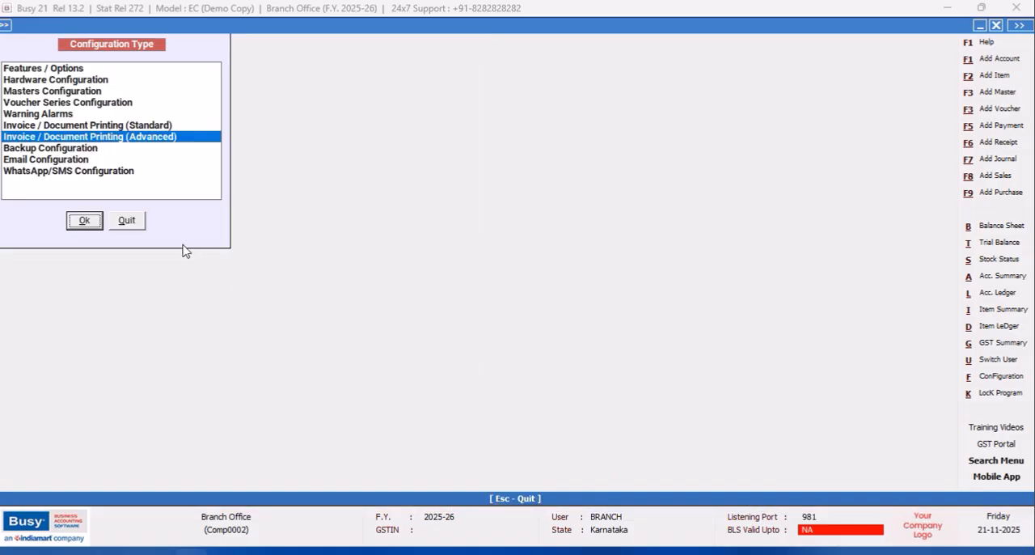
{"action": "left_click", "coordinate": [138, 223]}
- Open receipt voucher 1 of the BRANCH series, dated 02-04-2025, for modification
{"action": "left_click", "coordinate": [178, 28]}
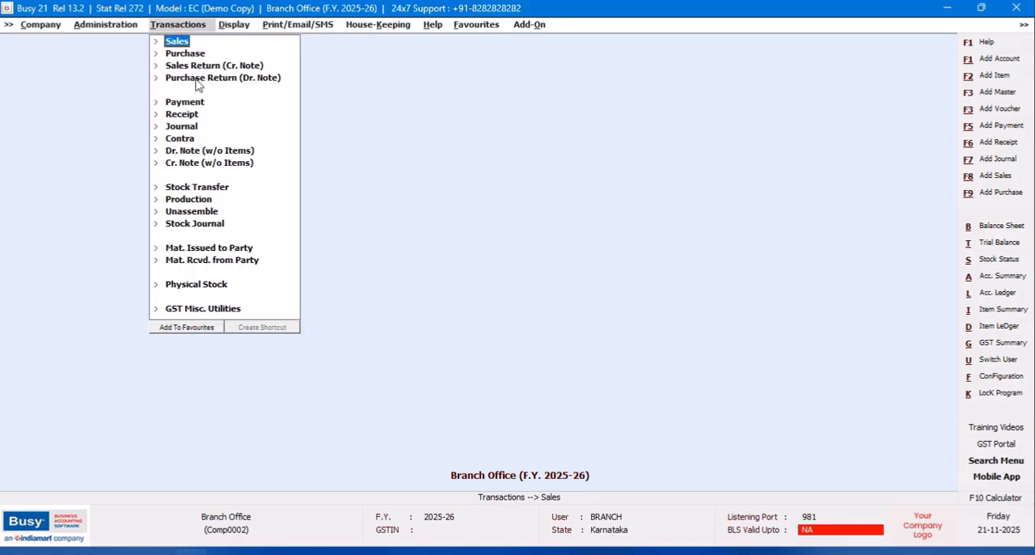
{"action": "left_click", "coordinate": [182, 114]}
{"action": "left_click", "coordinate": [194, 142]}
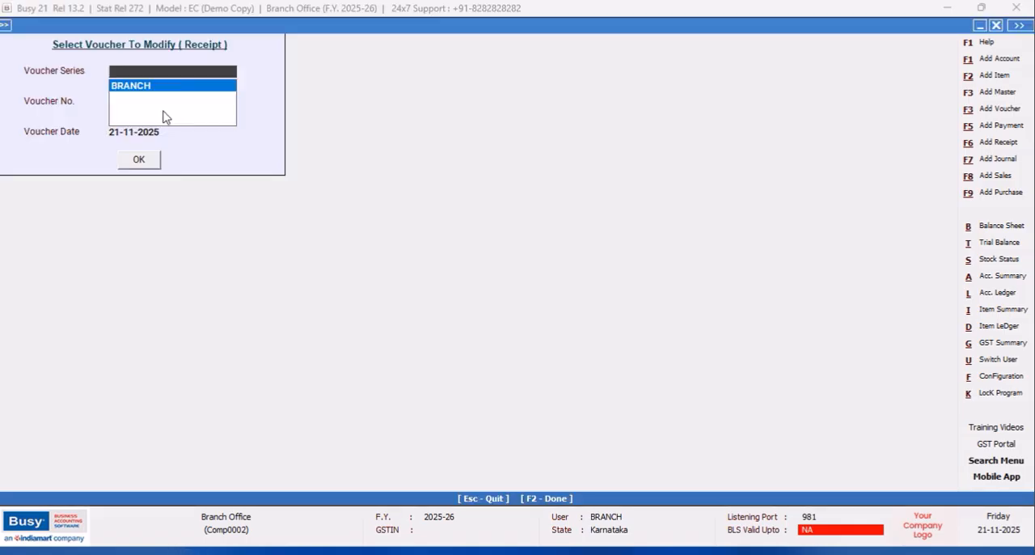
{"action": "left_click", "coordinate": [142, 87]}
{"action": "left_click", "coordinate": [150, 161]}
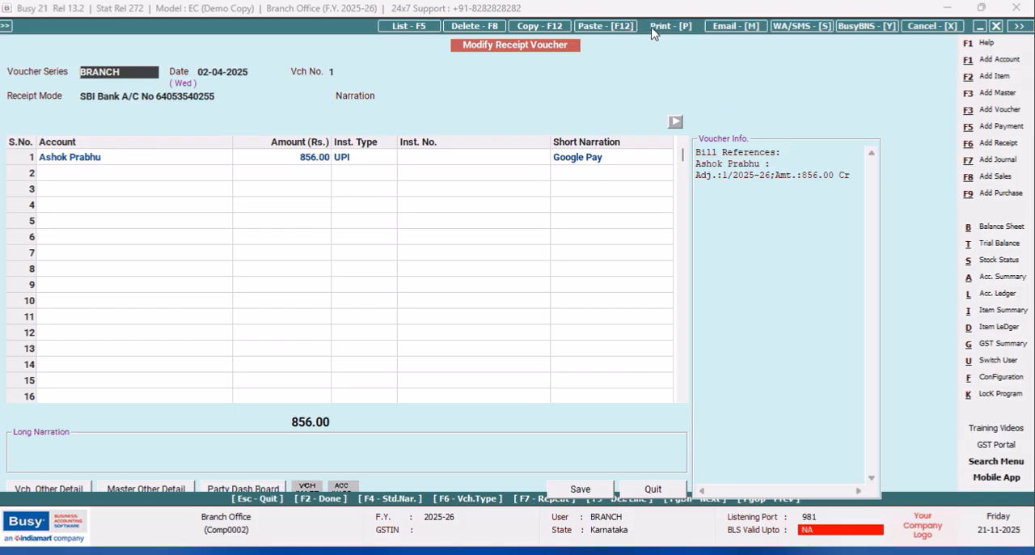
- Preview the voucher's receipt printout in the NEW DESIGN format, then close the preview
{"action": "left_click", "coordinate": [655, 27]}
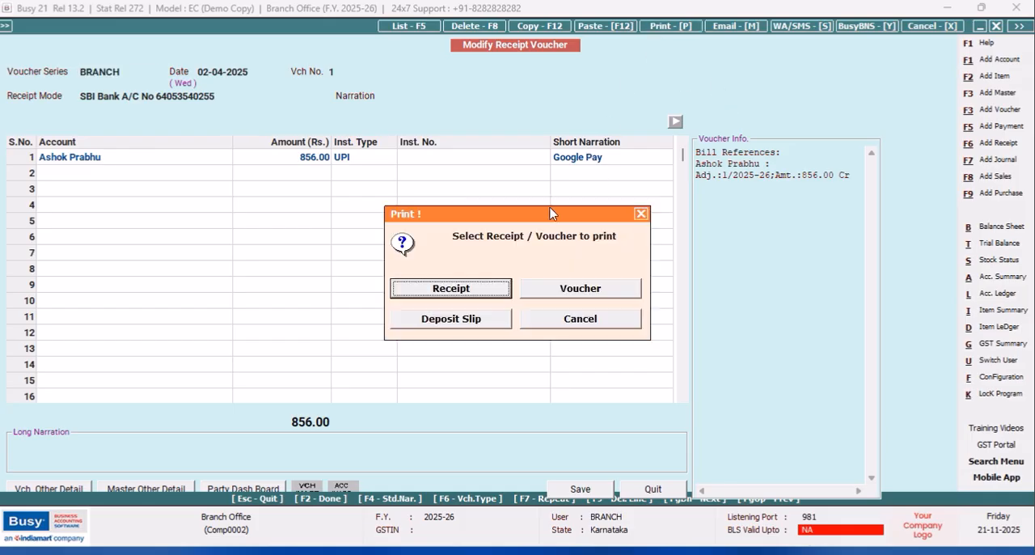
{"action": "left_click", "coordinate": [466, 292]}
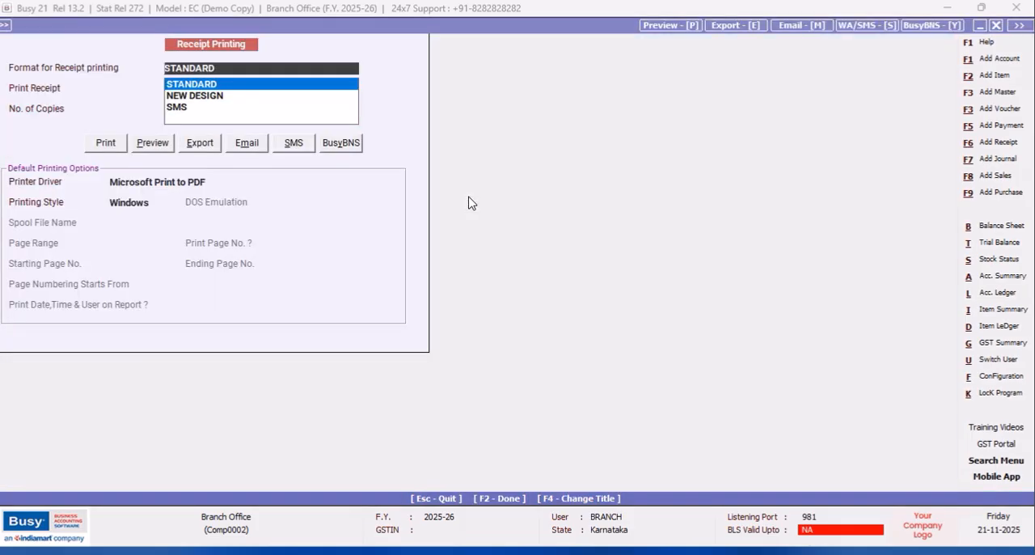
{"action": "left_click", "coordinate": [194, 95]}
{"action": "left_click", "coordinate": [153, 143]}
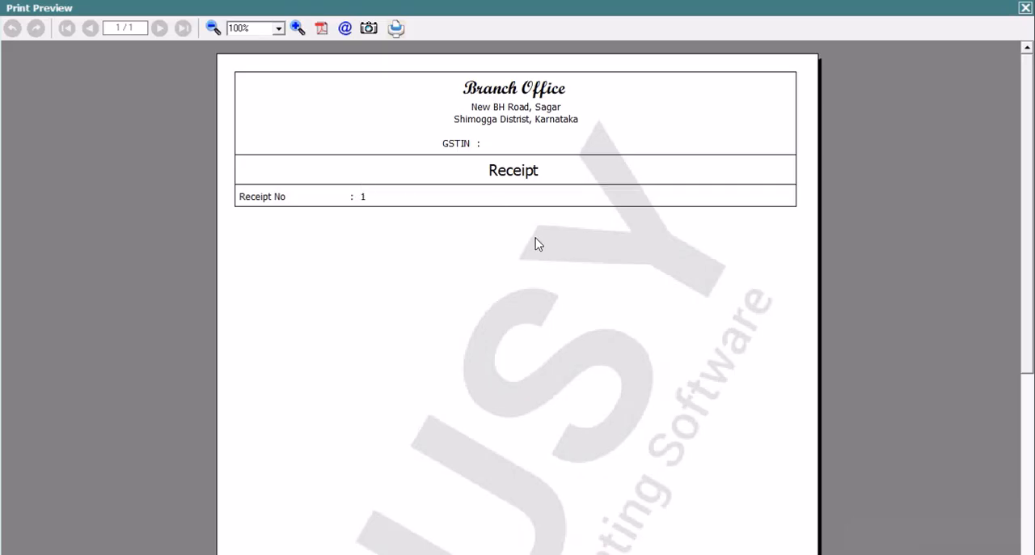
{"action": "left_click", "coordinate": [1024, 8]}
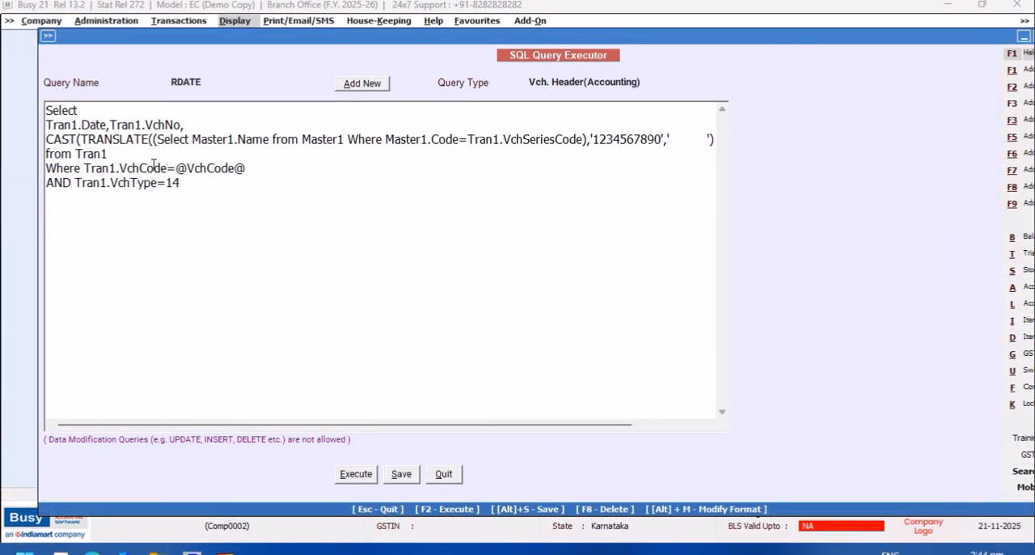
- In the RDATE query, wrap the Tran1.Date column in a Convert function with NVARCHAR and style code 108
{"action": "type", "text": "C"}
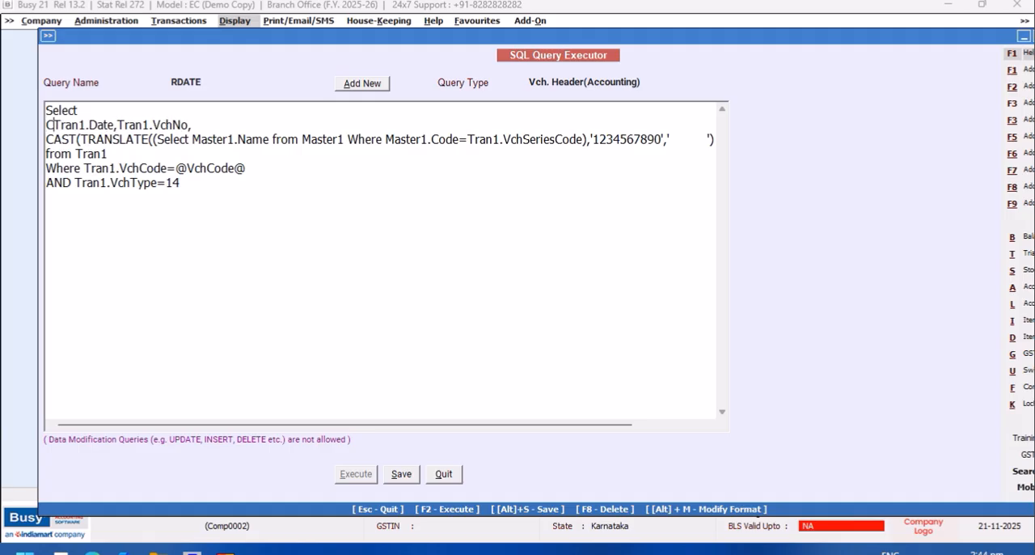
{"action": "type", "text": "onvert"}
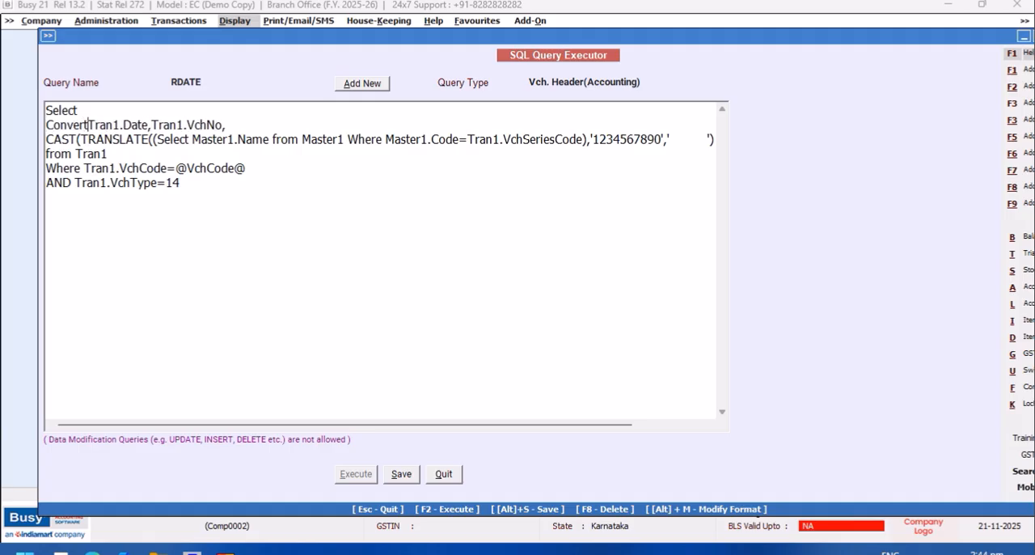
{"action": "type", "text": "(NVARCHAR"}
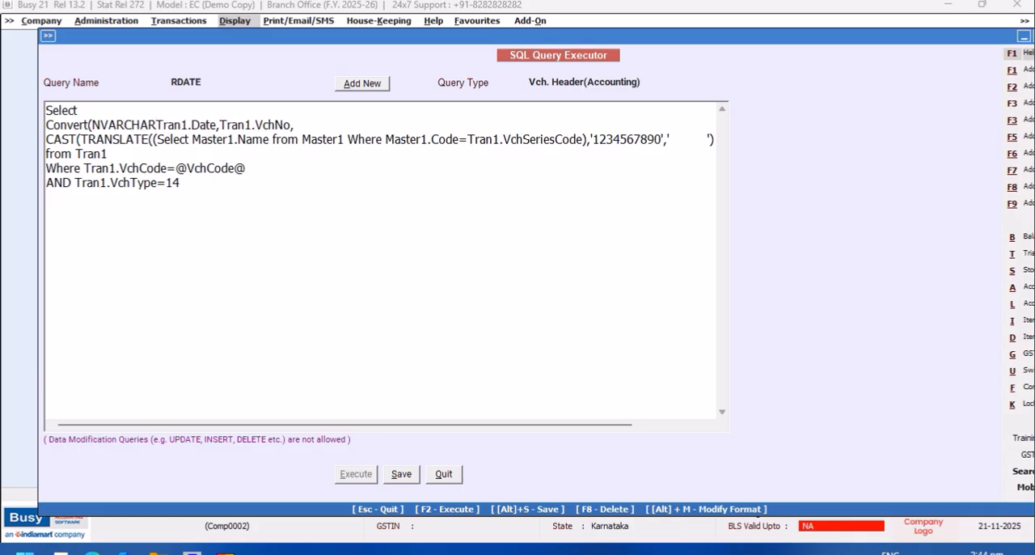
{"action": "type", "text": "950)"}
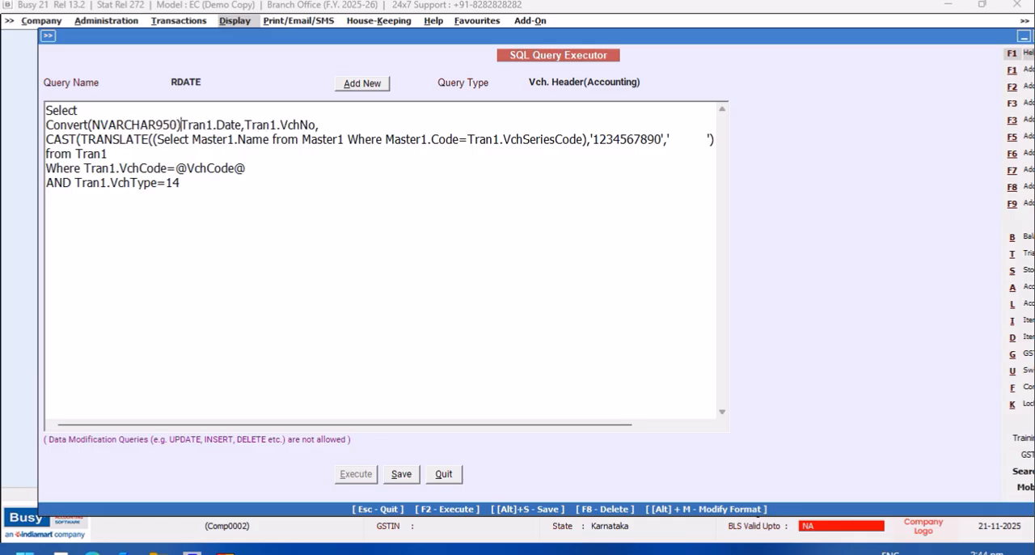
{"action": "type", "text": ","}
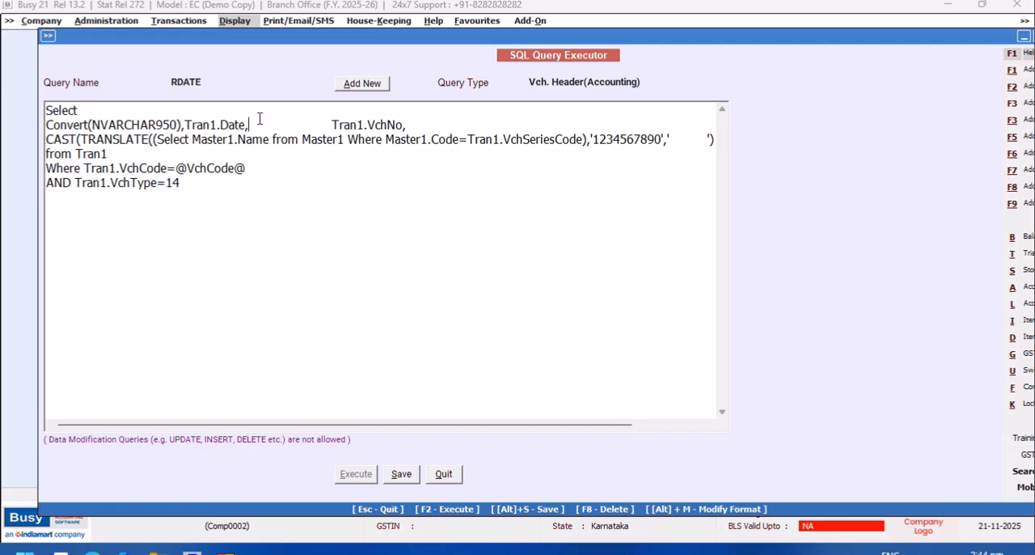
{"action": "type", "text": "                         108)"}
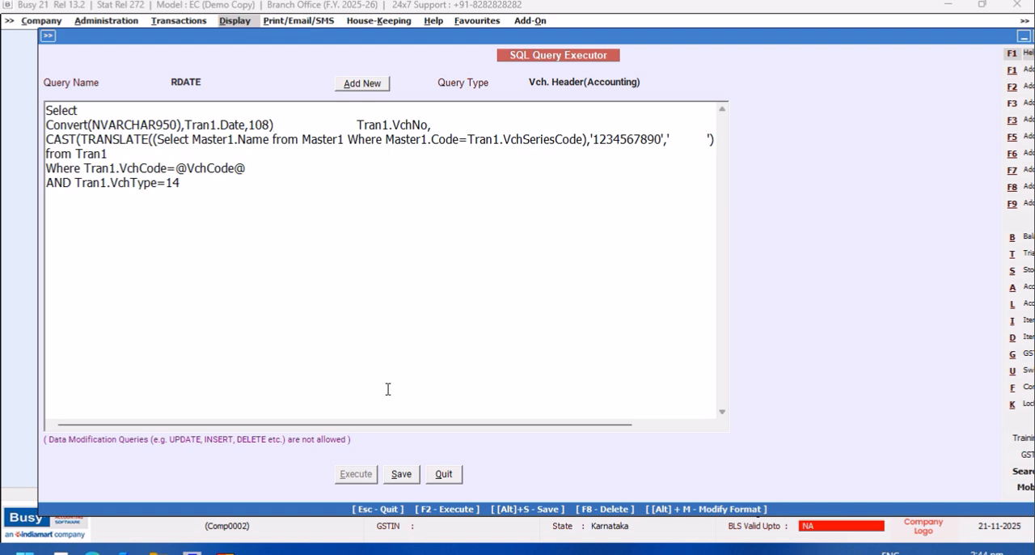
{"action": "type", "text": ","}
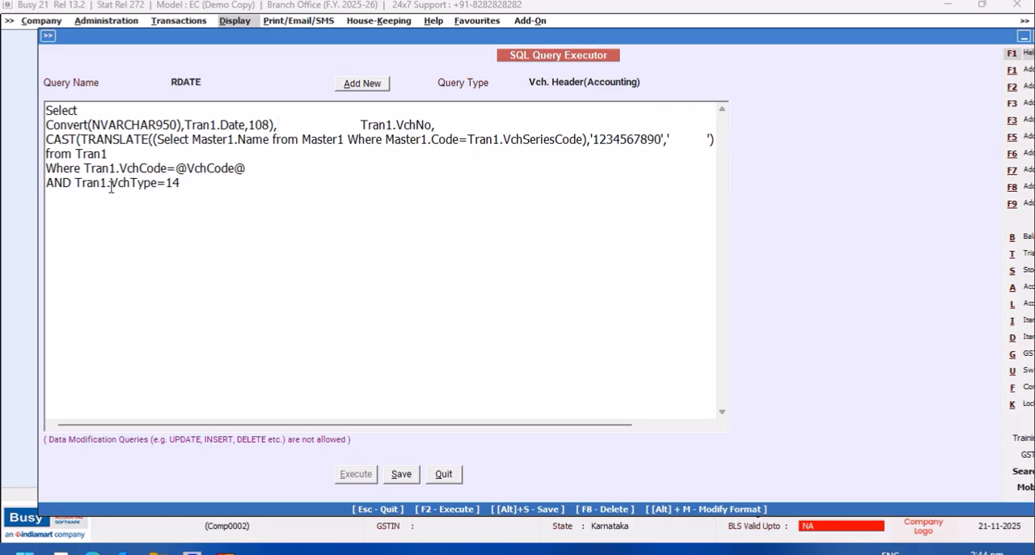
{"action": "mouse_move", "coordinate": [77, 183]}
{"action": "left_mouse_down"}
{"action": "mouse_move", "coordinate": [54, 183]}
{"action": "mouse_move", "coordinate": [80, 168]}
{"action": "left_mouse_up"}
{"action": "right_click", "coordinate": [84, 170]}
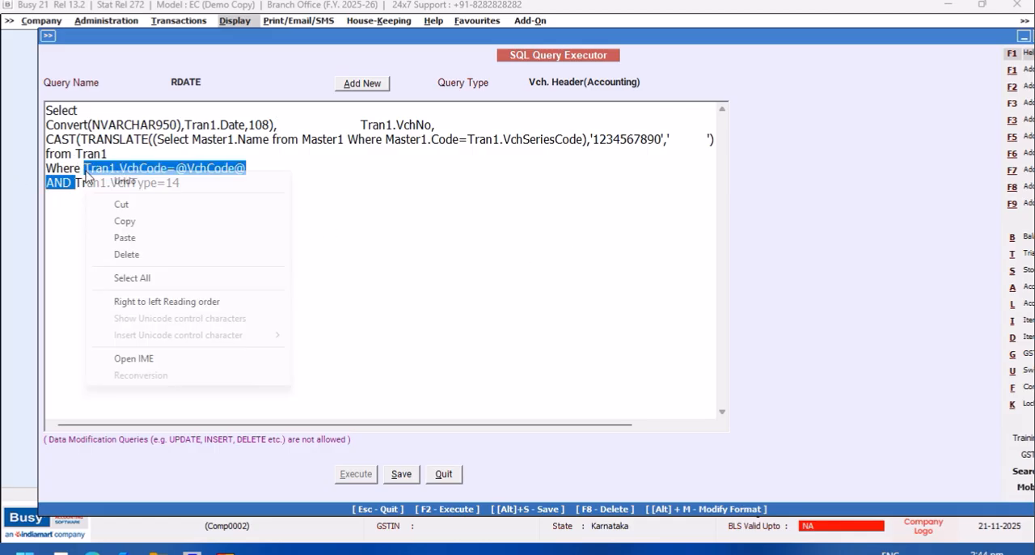
{"action": "left_click", "coordinate": [121, 203]}
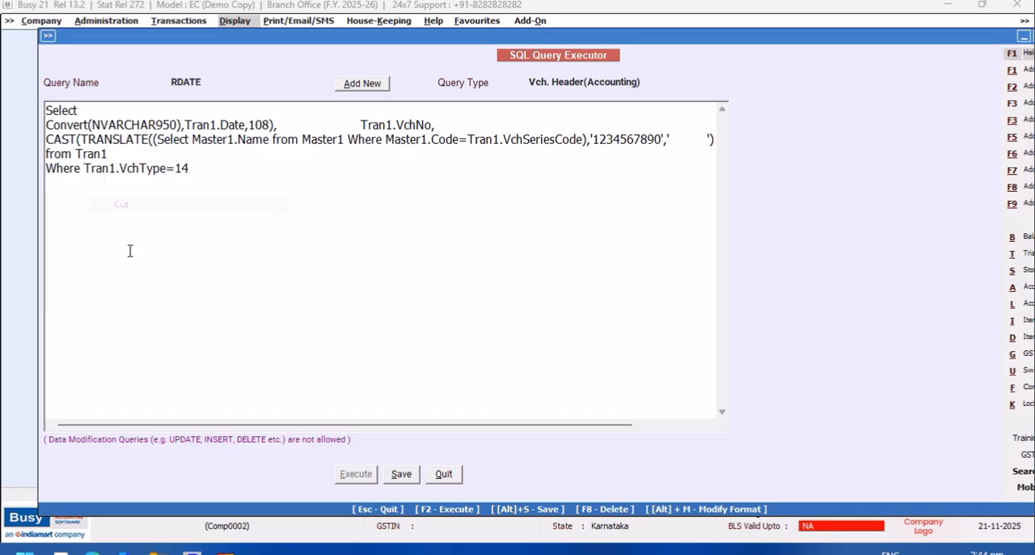
- Set the RDATE query type to Direct SQL and try to execute the query
{"action": "left_click", "coordinate": [643, 83]}
{"action": "left_click_drag", "start_coordinate": [724, 141], "coordinate": [723, 102]}
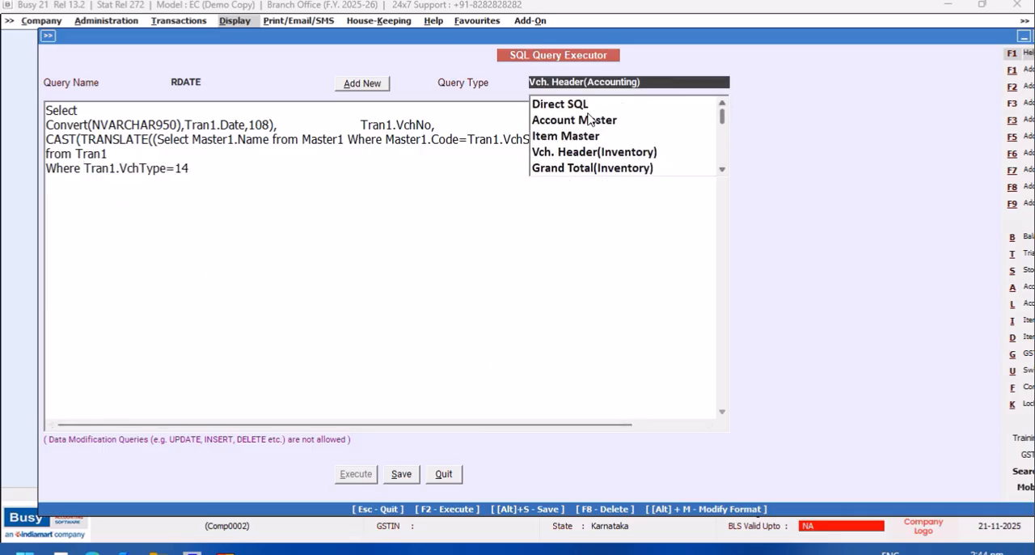
{"action": "left_click", "coordinate": [573, 104]}
{"action": "left_click", "coordinate": [368, 473]}
{"action": "left_click", "coordinate": [608, 307]}
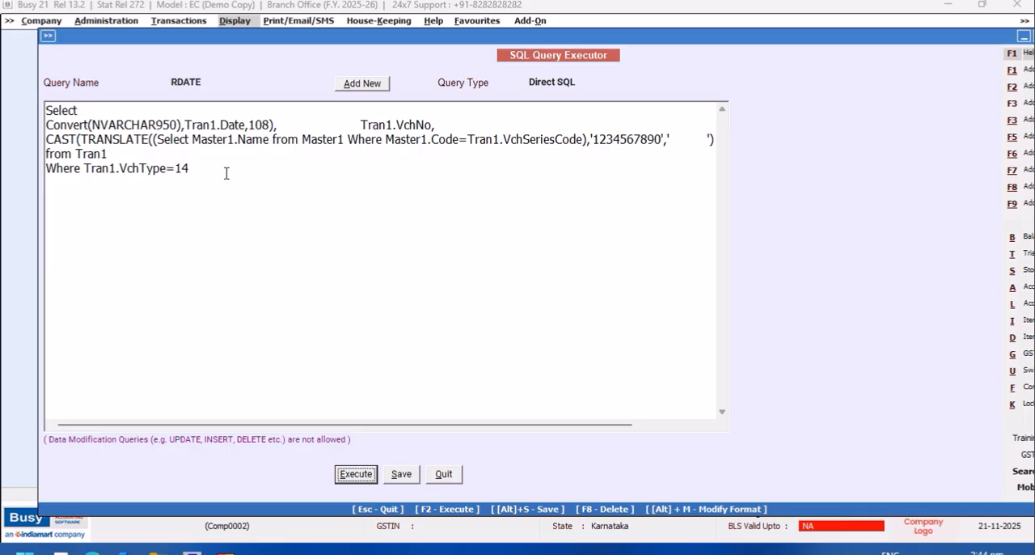
- Correct the Convert data type to NVARCHAR(50), save and execute the query, and close the results
{"action": "left_click", "coordinate": [164, 125]}
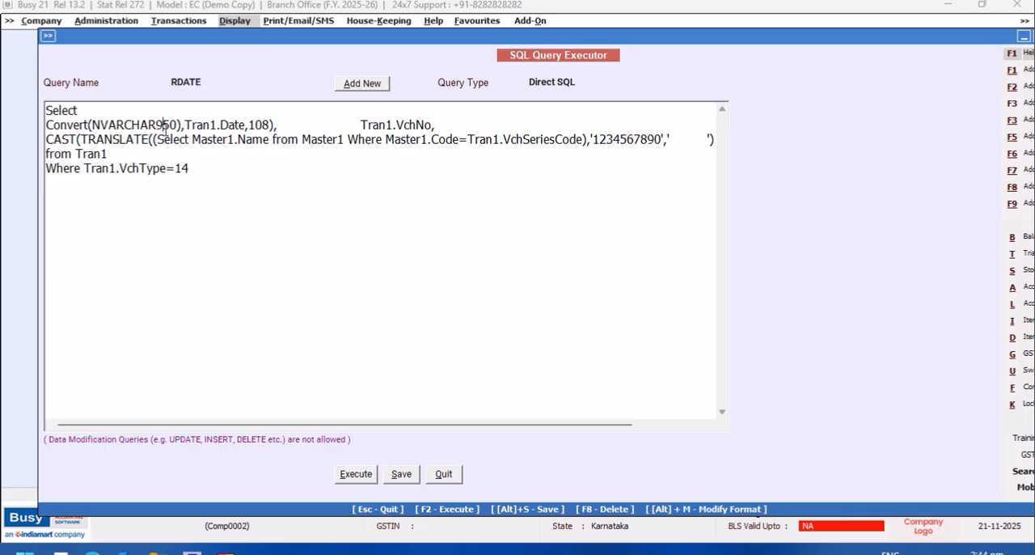
{"action": "key", "text": "BackSpace"}
{"action": "type", "text": "("}
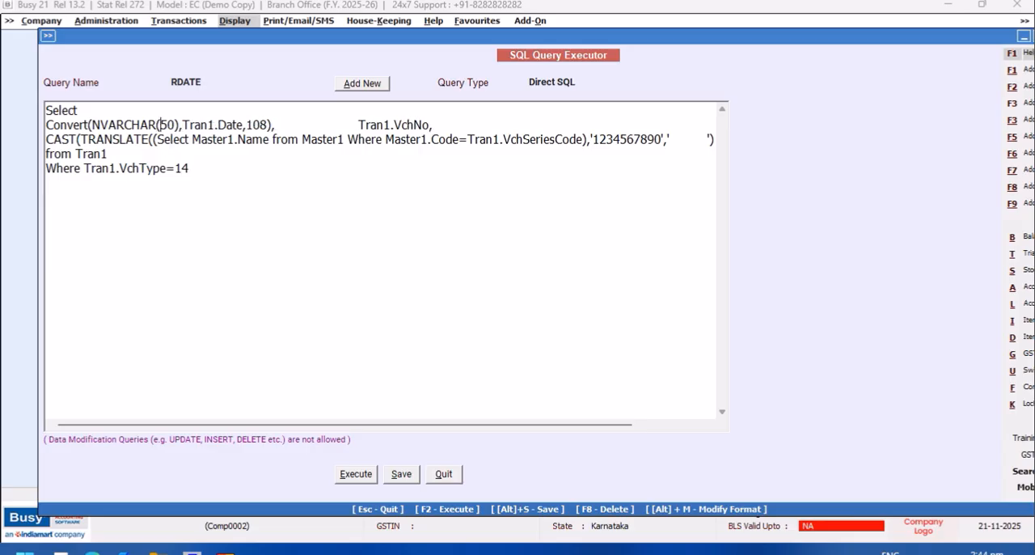
{"action": "left_click", "coordinate": [355, 474]}
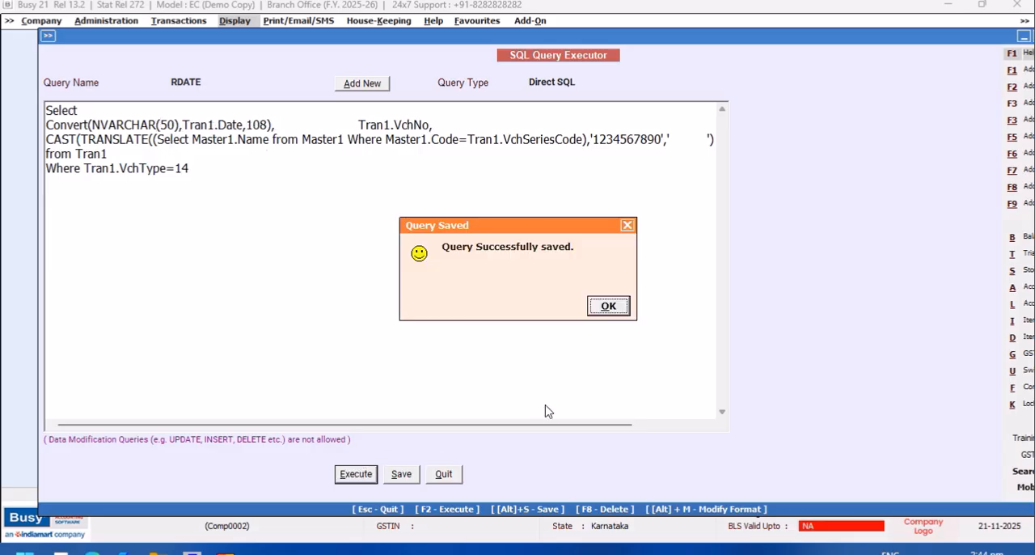
{"action": "left_click", "coordinate": [602, 306]}
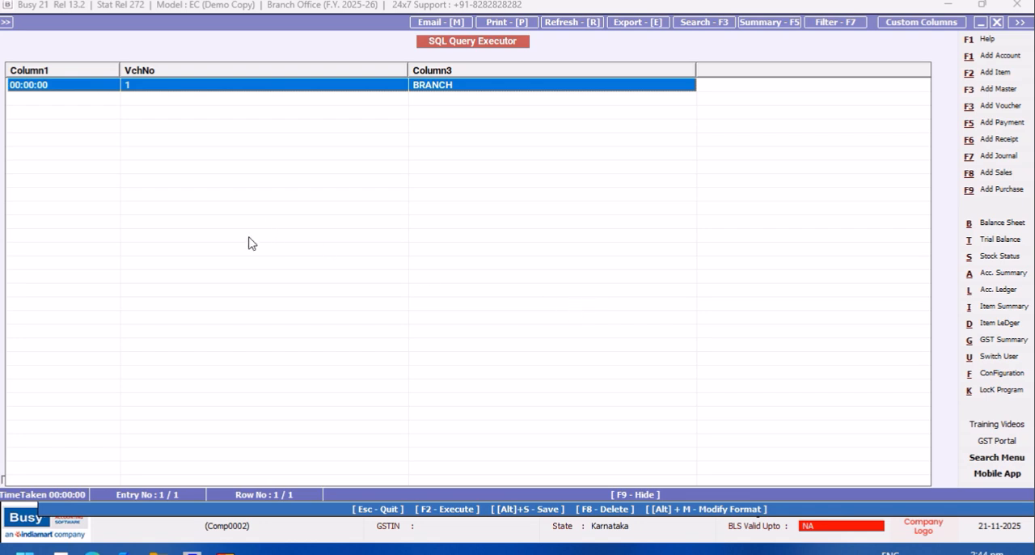
{"action": "left_click", "coordinate": [997, 22]}
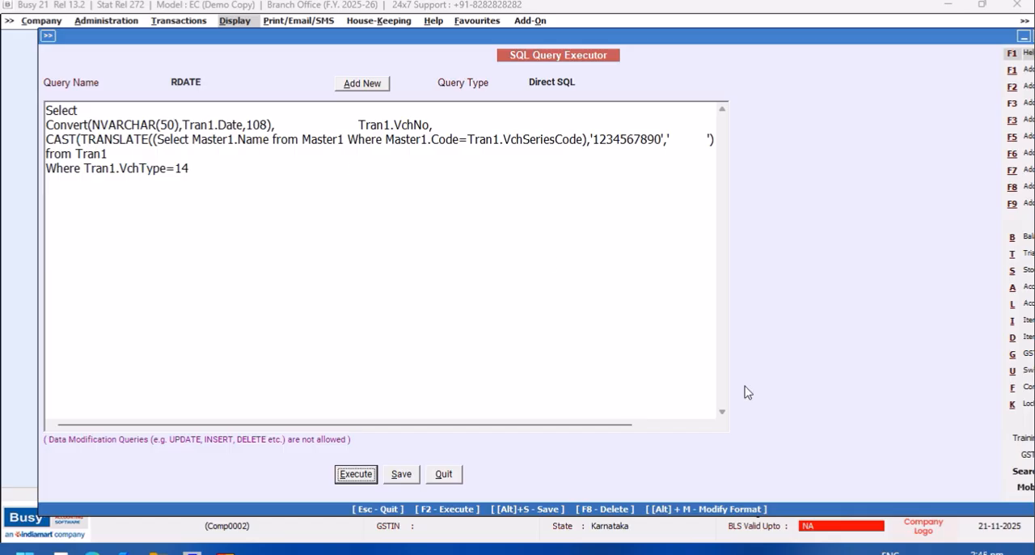
- Set the Convert style code to 105, save and execute the query, and close the results
{"action": "left_click", "coordinate": [955, 526]}
{"action": "left_click", "coordinate": [268, 124]}
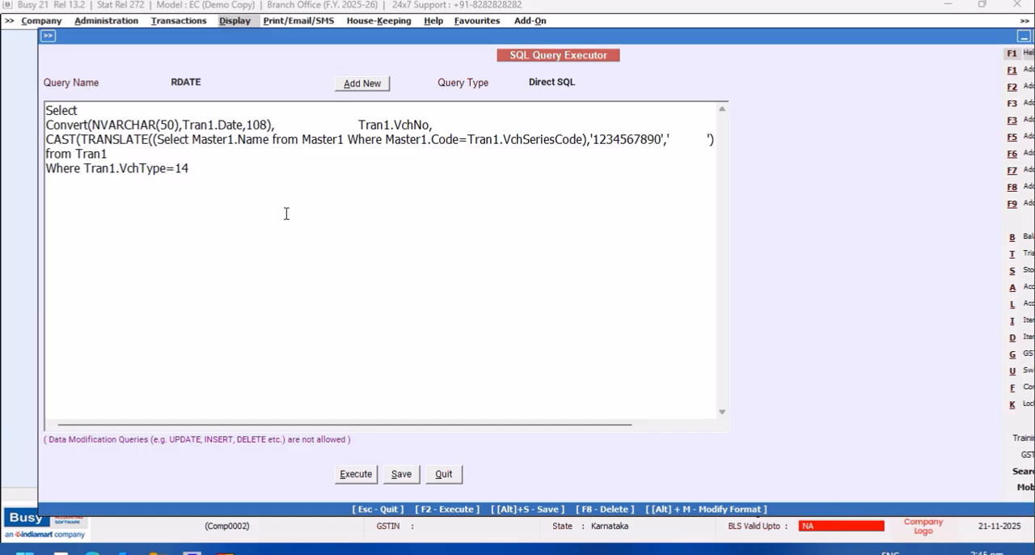
{"action": "key", "text": "BackSpace"}
{"action": "type", "text": "5"}
{"action": "key", "text": "alt+s"}
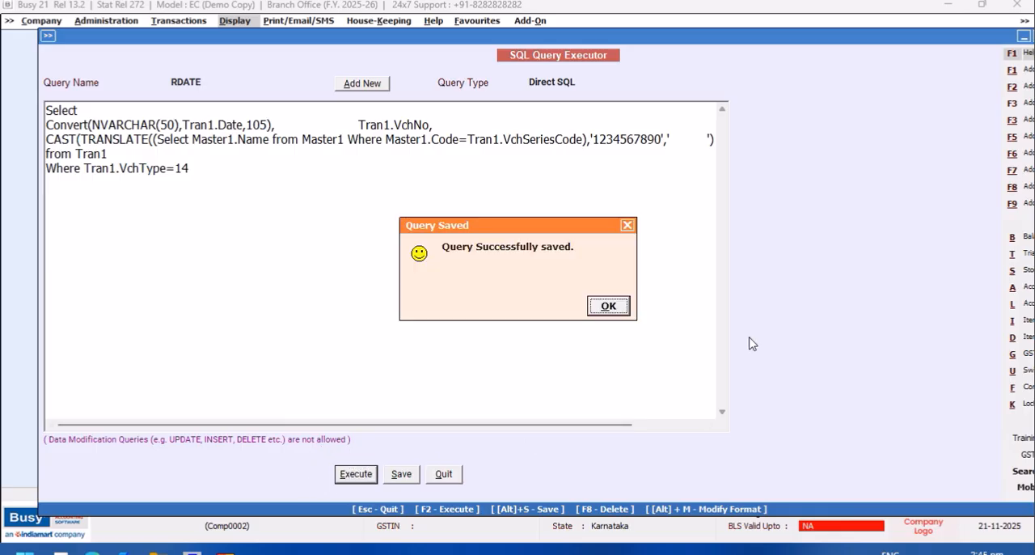
{"action": "left_click", "coordinate": [608, 306]}
{"action": "key", "text": "F2"}
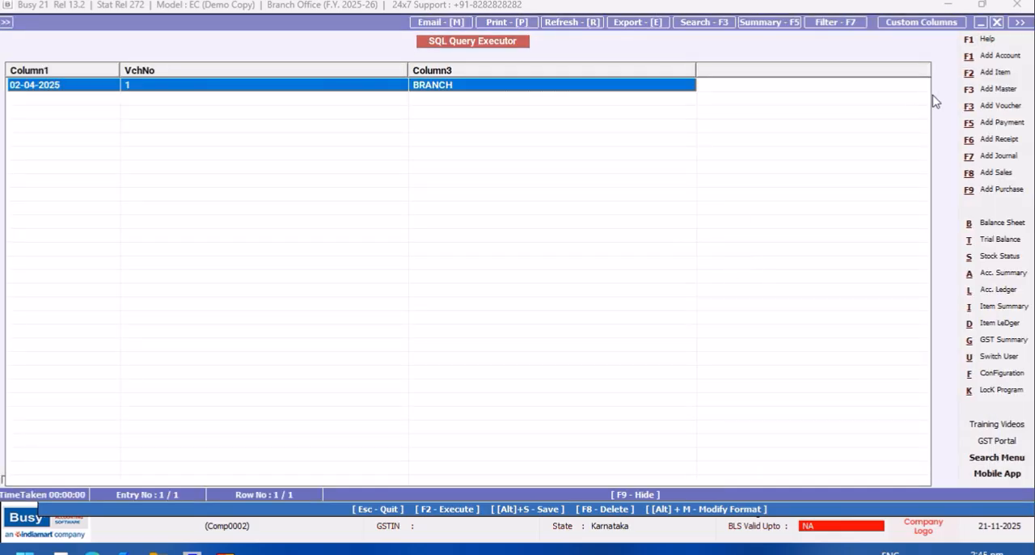
{"action": "left_click", "coordinate": [996, 22]}
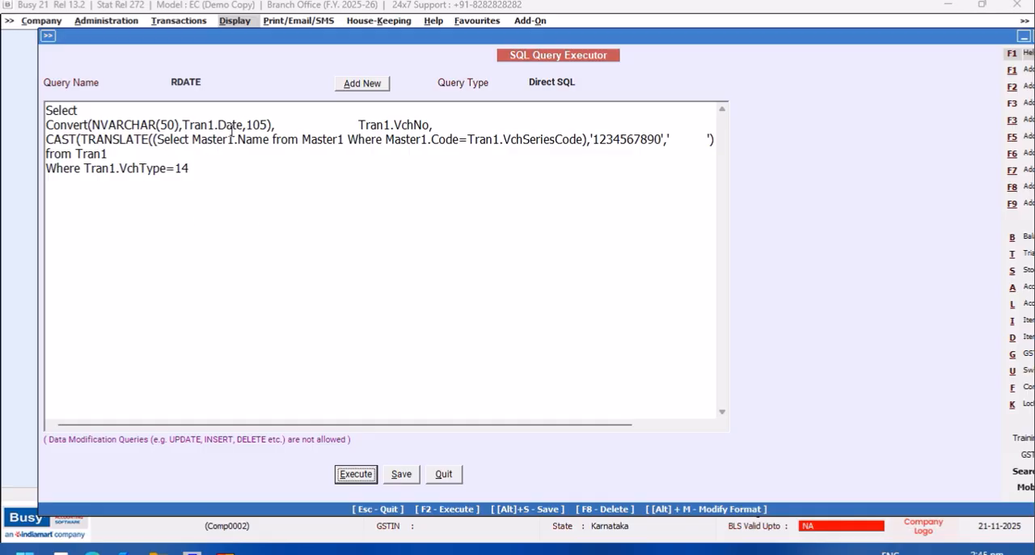
- Set the Convert style code to 107, save and execute the query, and close the results
{"action": "left_click", "coordinate": [266, 123]}
{"action": "key", "text": "BackSpace"}
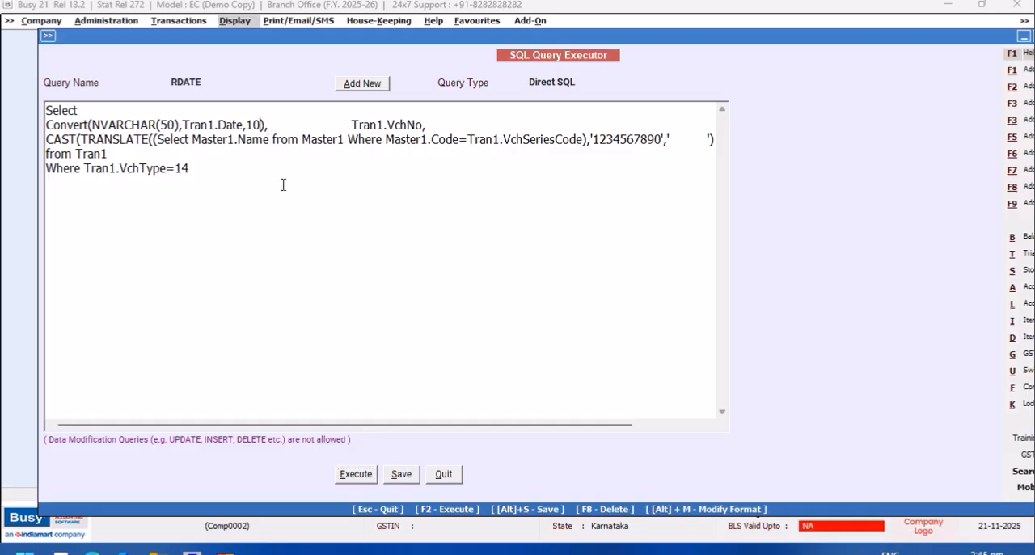
{"action": "type", "text": "7"}
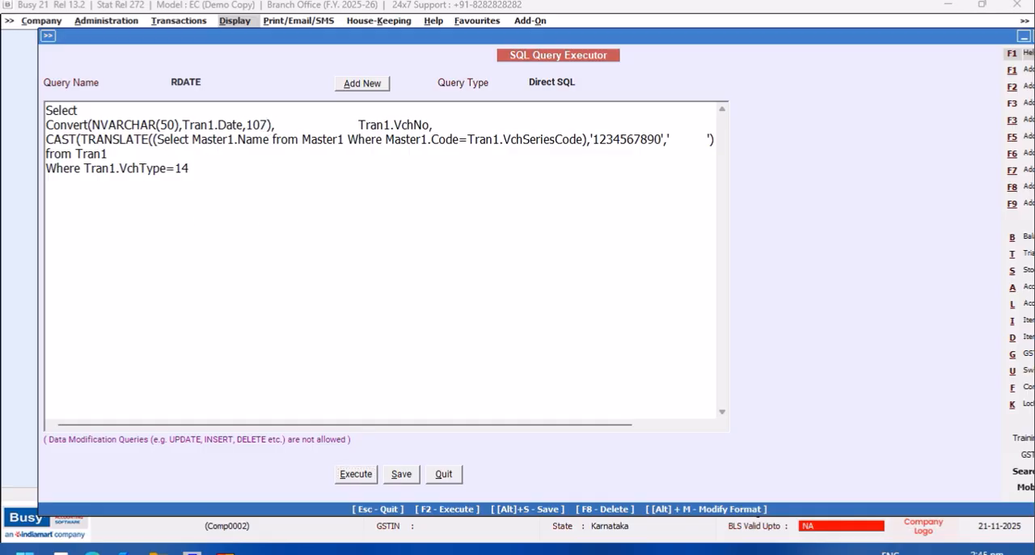
{"action": "left_click", "coordinate": [397, 474]}
{"action": "left_click", "coordinate": [618, 305]}
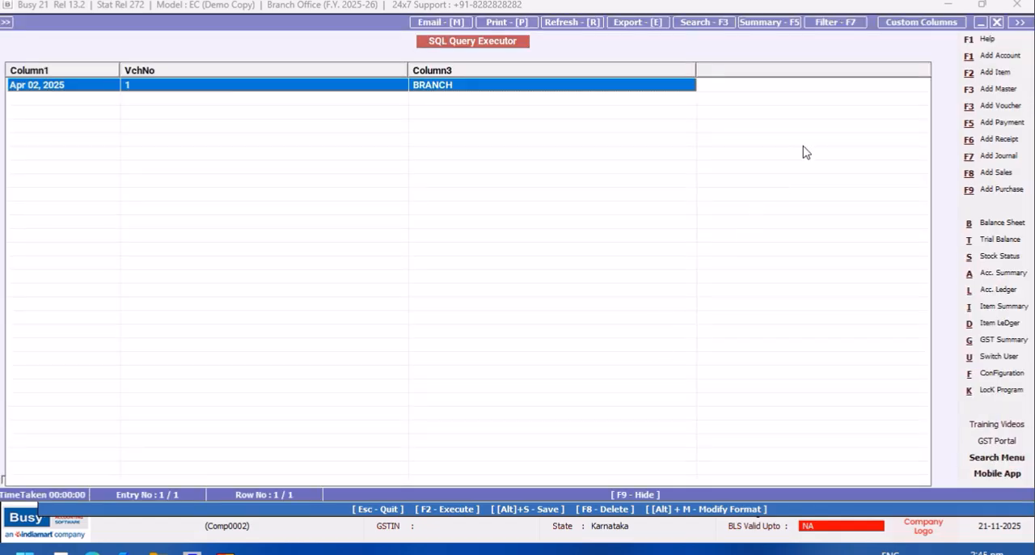
{"action": "left_click", "coordinate": [996, 23]}
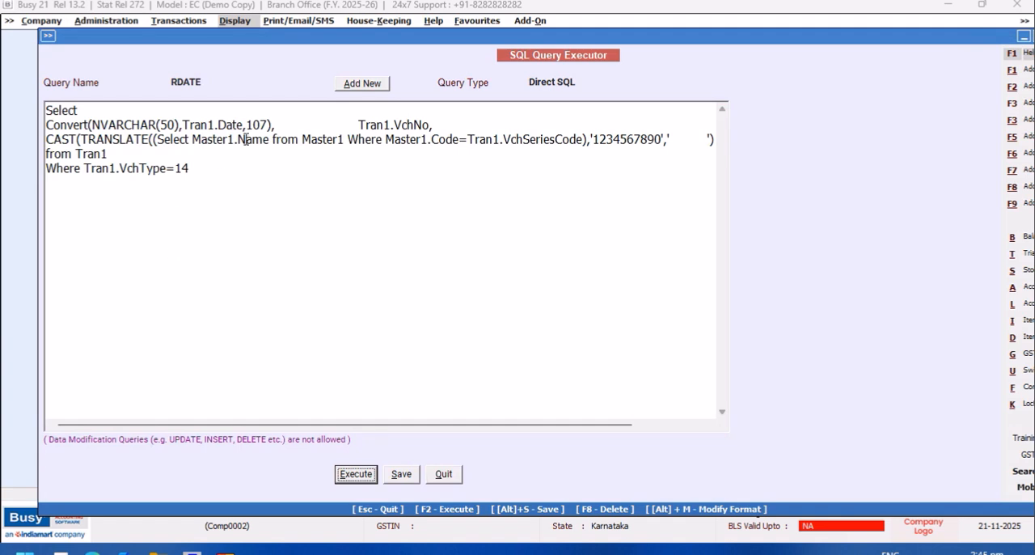
- Set the Convert style code to 106, then save and execute the RDATE query
{"action": "left_click", "coordinate": [268, 124]}
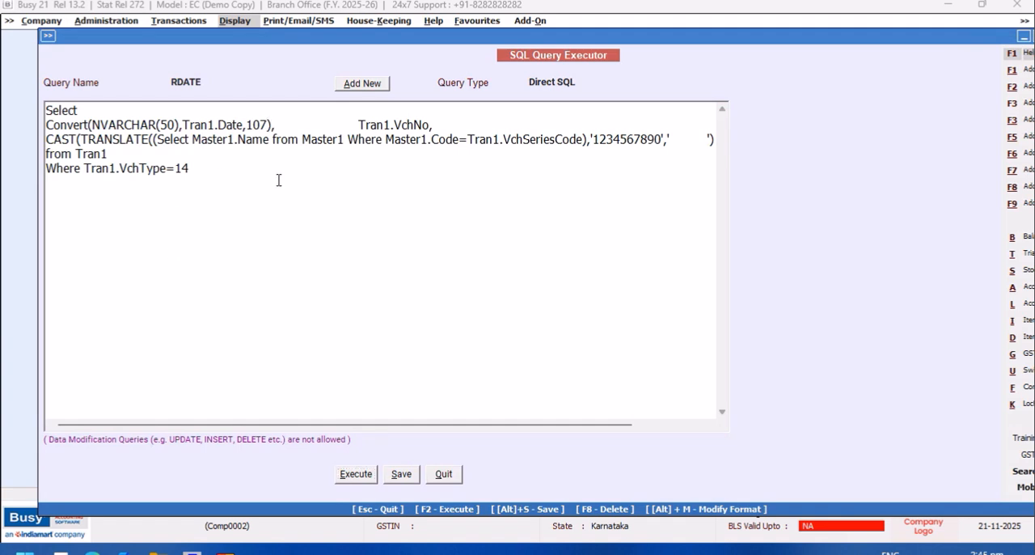
{"action": "key", "text": "BackSpace"}
{"action": "type", "text": "6"}
{"action": "left_click", "coordinate": [368, 478]}
{"action": "left_click", "coordinate": [610, 303]}
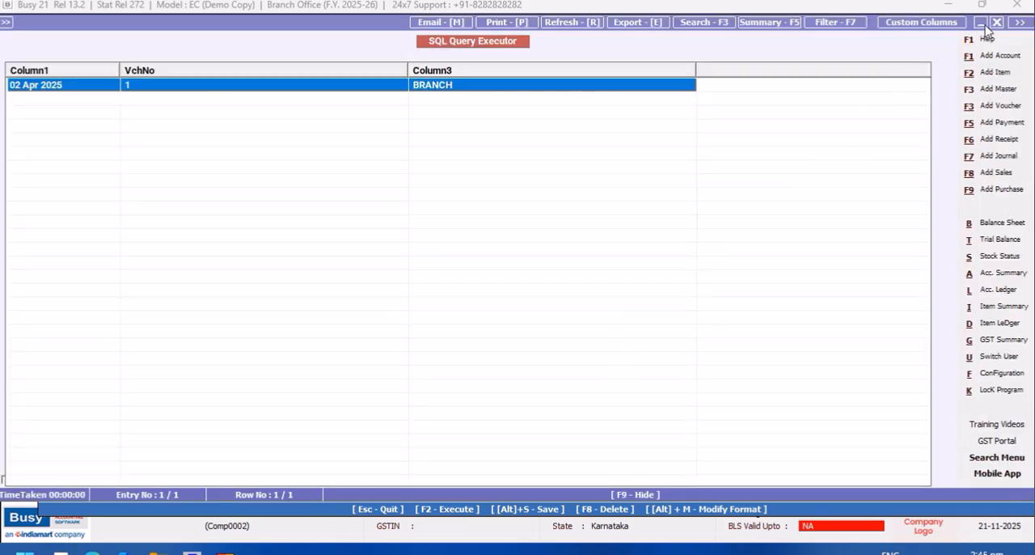
{"action": "left_click", "coordinate": [998, 23]}
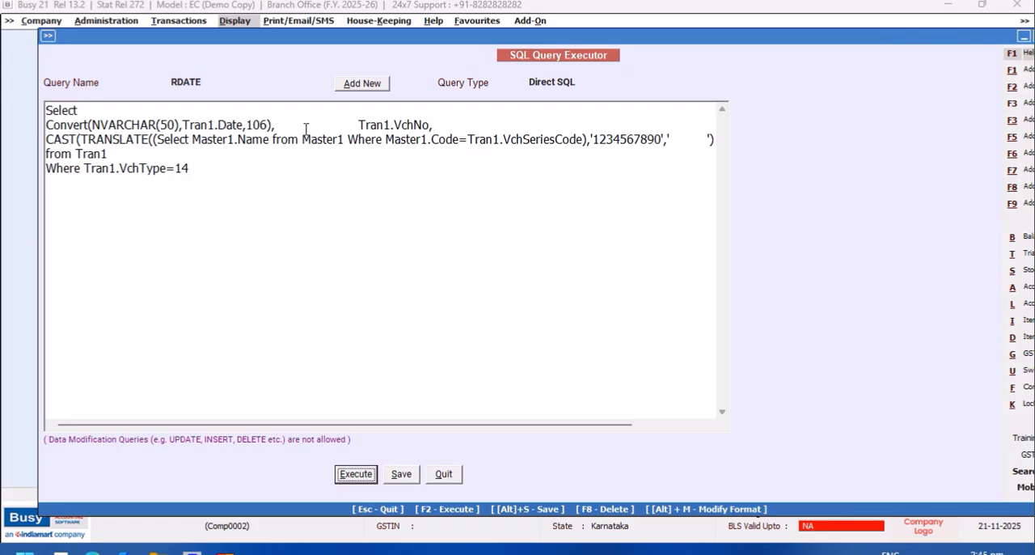
{"action": "left_click_drag", "start_coordinate": [359, 125], "coordinate": [274, 126]}
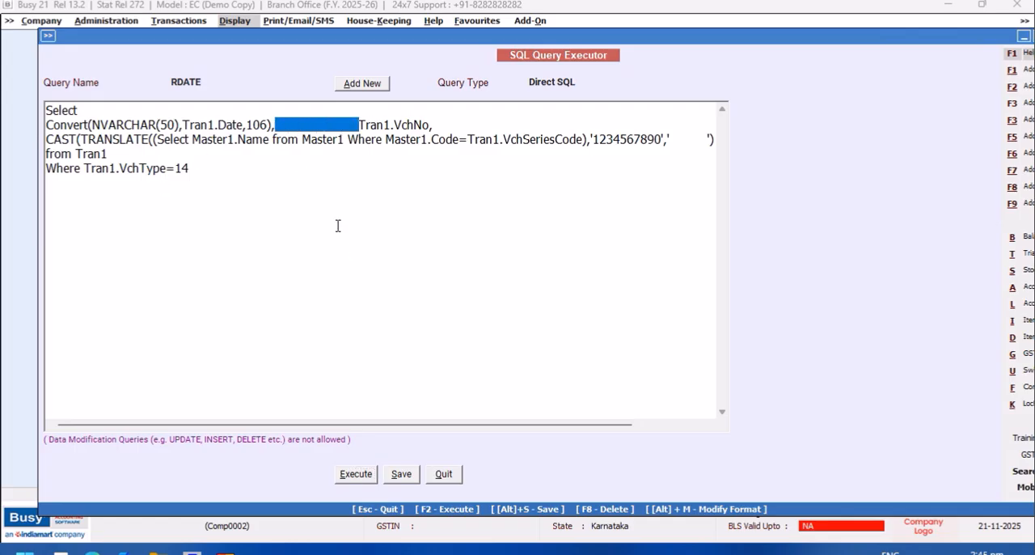
{"action": "key", "text": "Delete"}
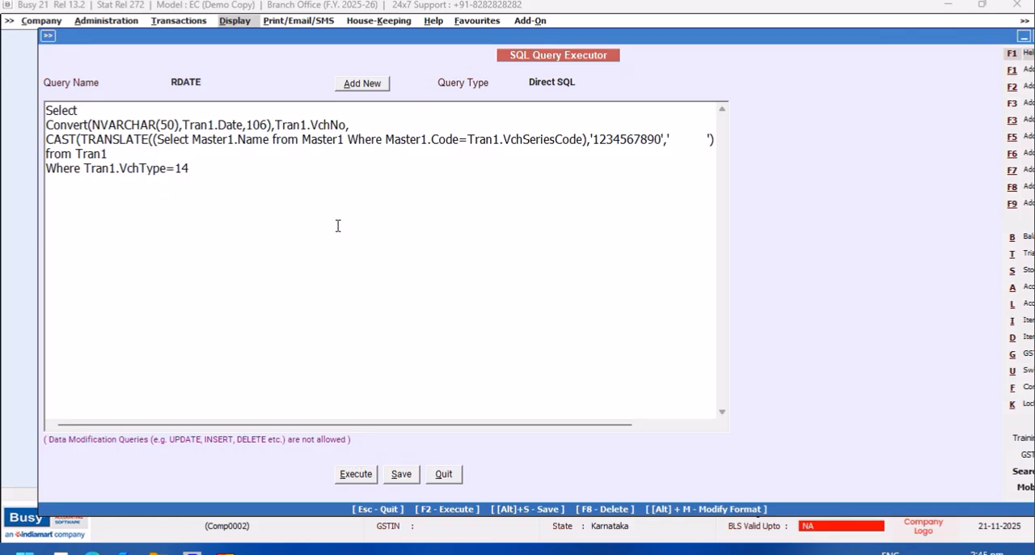
{"action": "right_click", "coordinate": [85, 167]}
{"action": "left_click", "coordinate": [130, 236]}
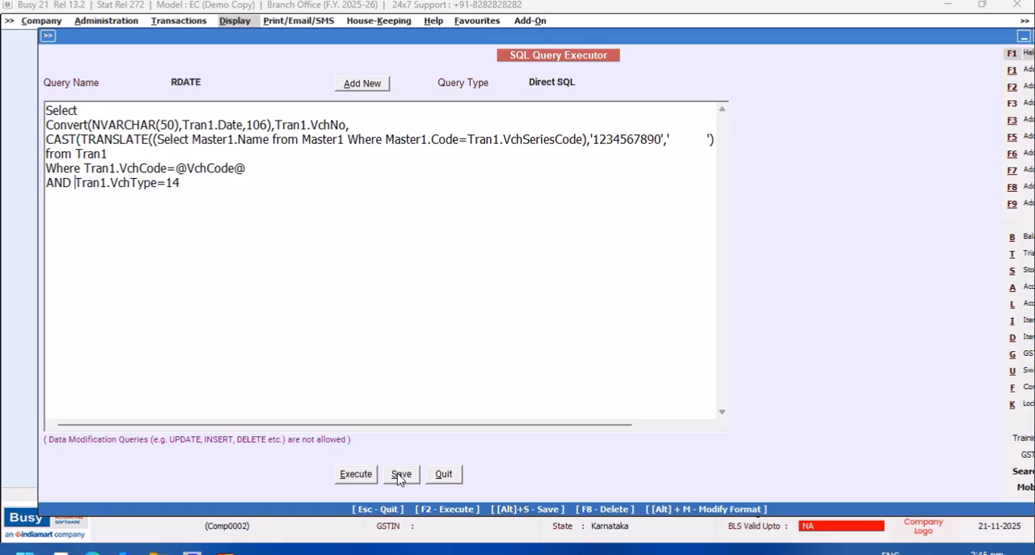
- Change the RDATE query type to Vch. Header(Accounting)
{"action": "left_click", "coordinate": [573, 83]}
{"action": "left_click_drag", "start_coordinate": [724, 120], "coordinate": [723, 143]}
{"action": "left_click", "coordinate": [642, 120]}
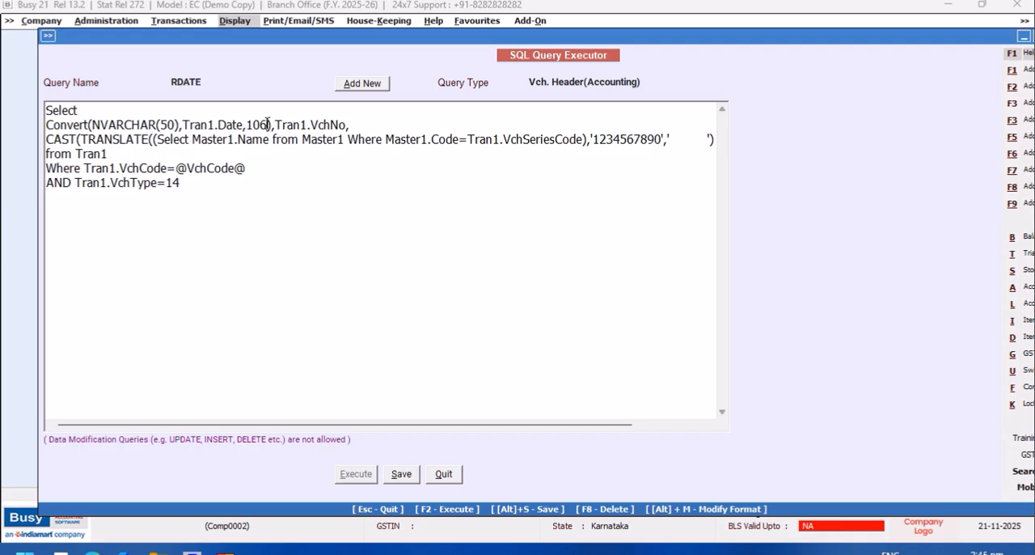
- Set the Convert style code to 107, save the RDATE query and quit the SQL Query Executor
{"action": "key", "text": "BackSpace"}
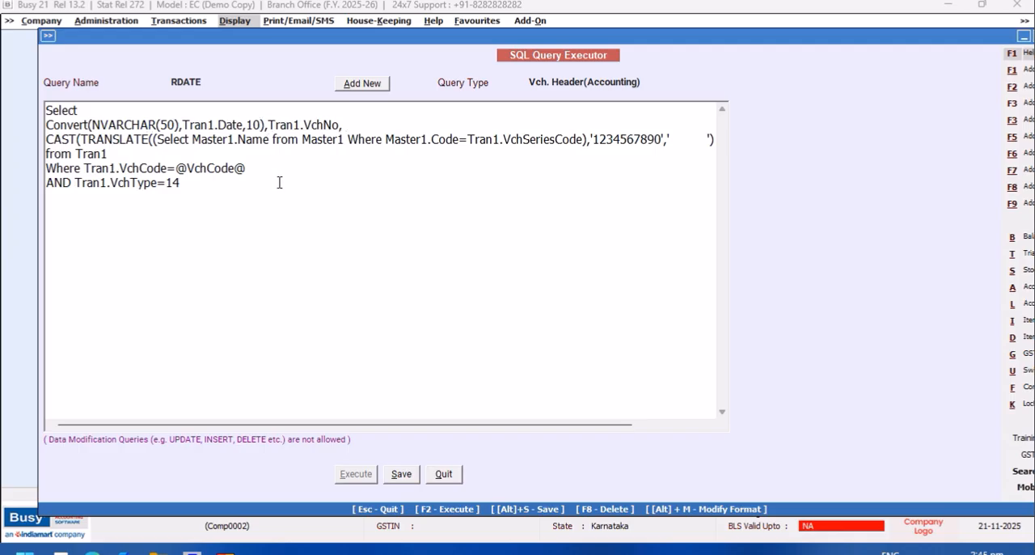
{"action": "type", "text": "7"}
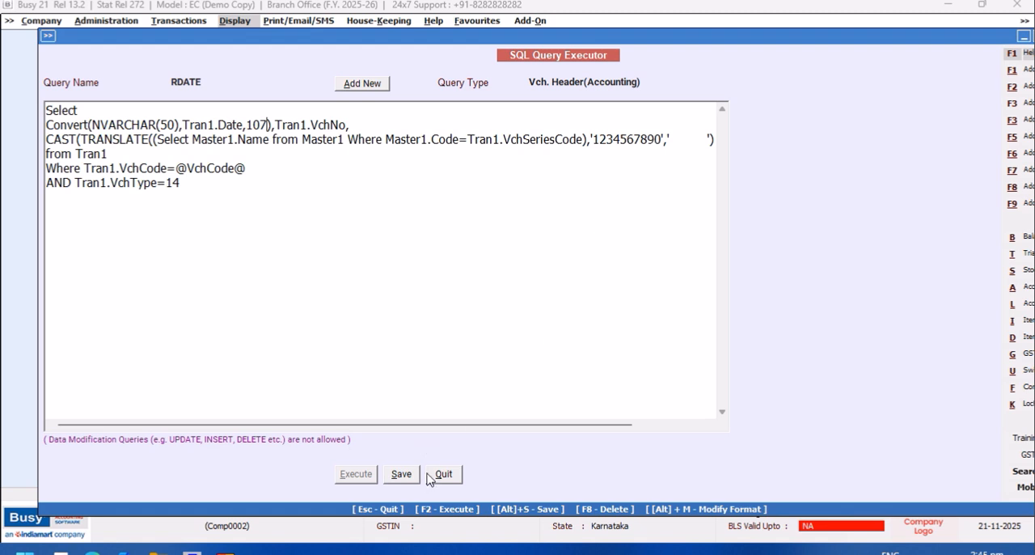
{"action": "left_click", "coordinate": [401, 473]}
{"action": "left_click", "coordinate": [614, 306]}
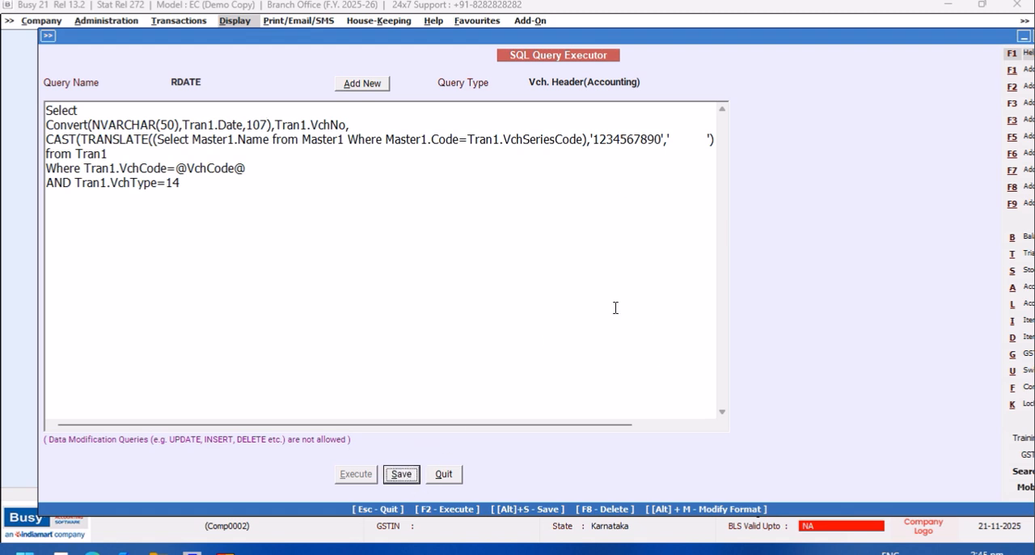
{"action": "left_click", "coordinate": [454, 477]}
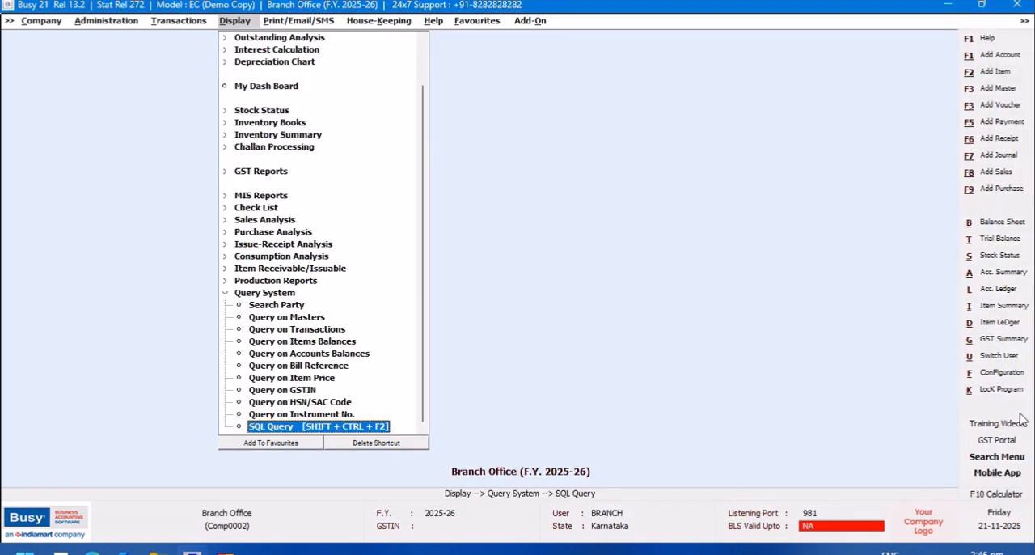
- Open the NEW DESIGN receipt format's script in the advanced document printing configuration
{"action": "left_click", "coordinate": [1001, 372]}
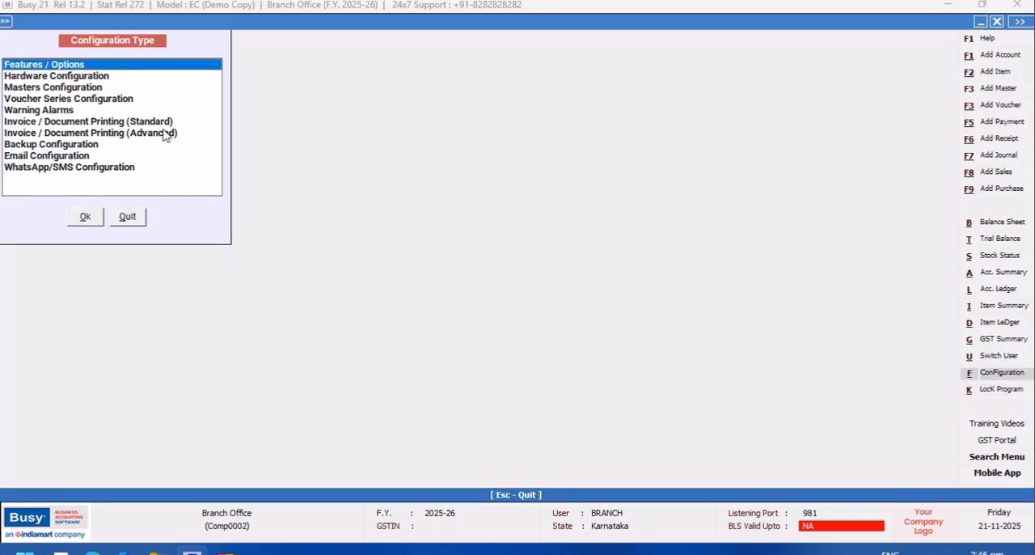
{"action": "left_click", "coordinate": [164, 133]}
{"action": "left_click", "coordinate": [85, 216]}
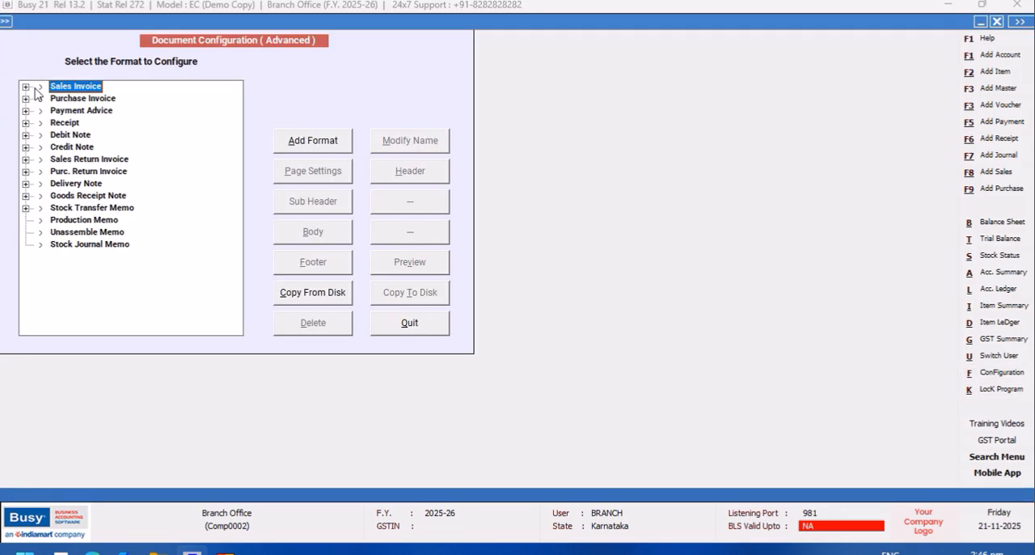
{"action": "left_click", "coordinate": [25, 123]}
{"action": "left_click", "coordinate": [81, 135]}
{"action": "left_click", "coordinate": [409, 173]}
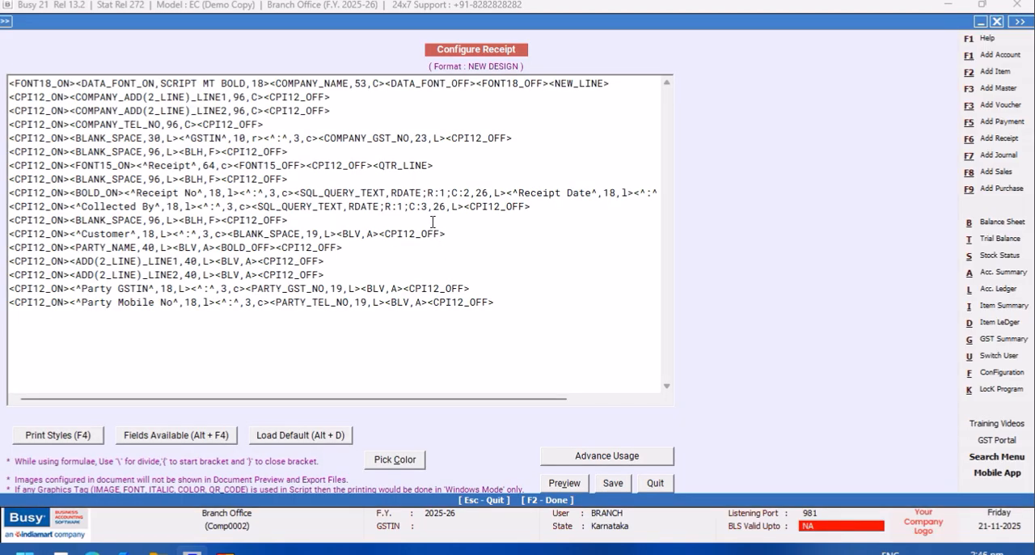
- Insert a SQL_QUERY_TEXT field after the Receipt Date colon, before the closing CPI12_OFF tag
{"action": "left_click_drag", "start_coordinate": [330, 394], "coordinate": [578, 394]}
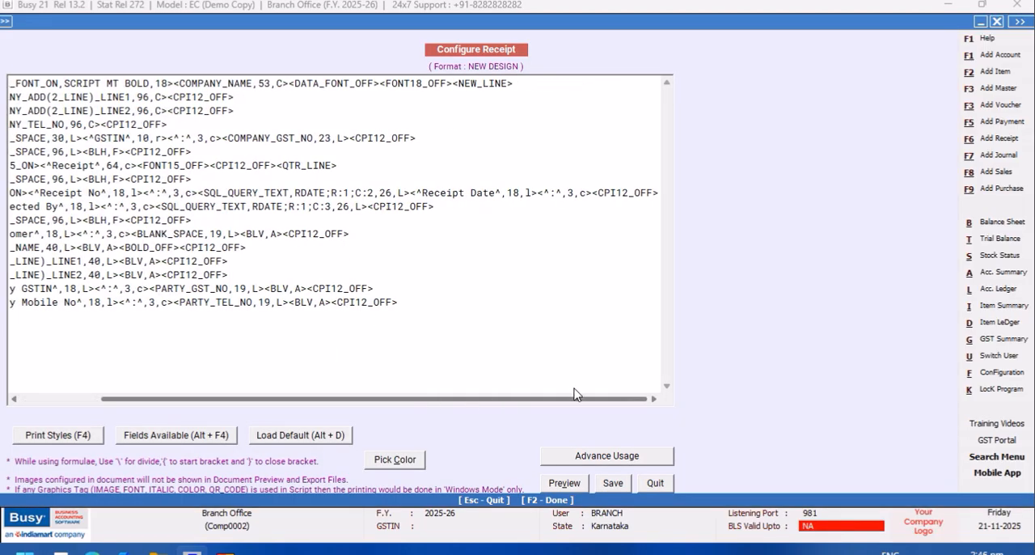
{"action": "left_click", "coordinate": [593, 193]}
{"action": "key", "text": "alt+F4"}
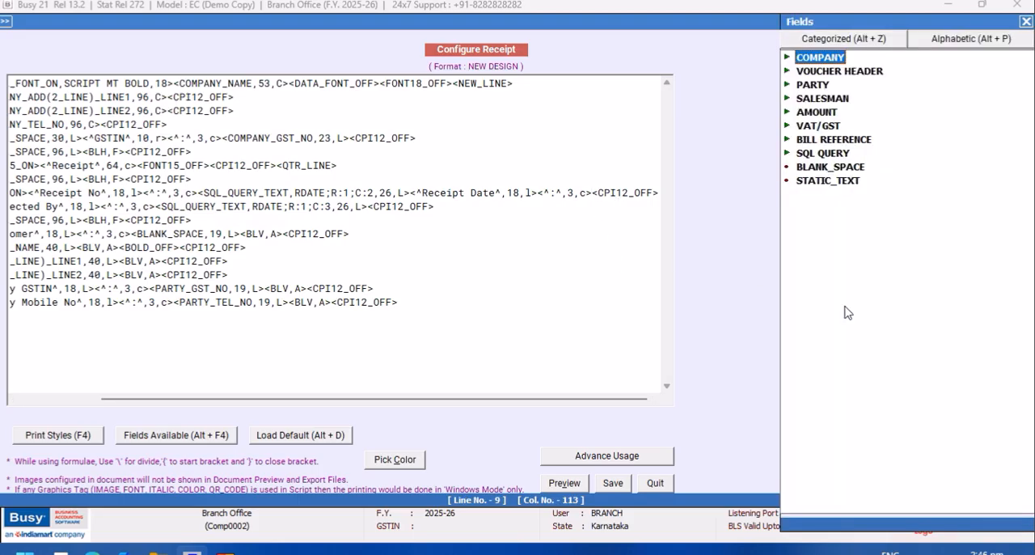
{"action": "left_click", "coordinate": [824, 153]}
{"action": "double_click", "coordinate": [825, 158]}
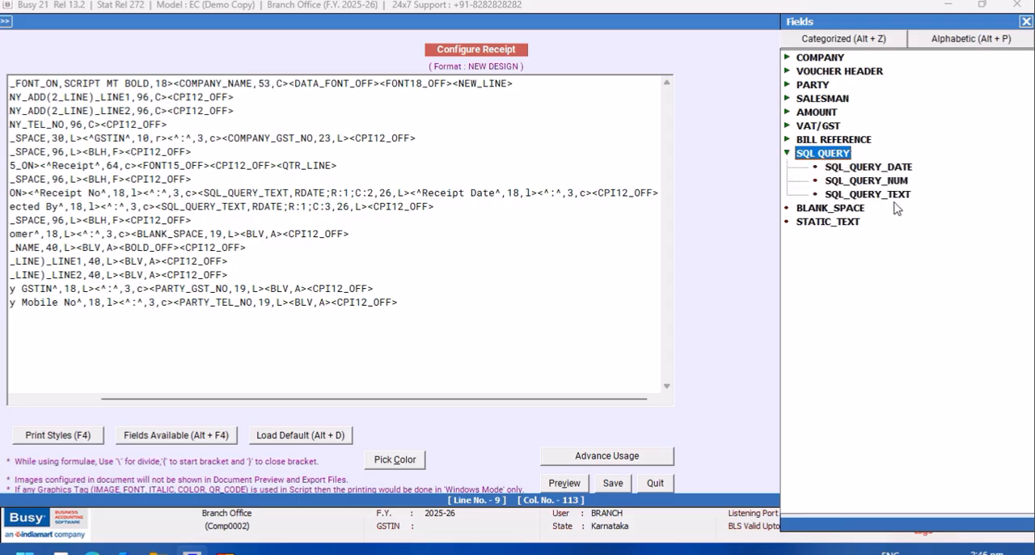
{"action": "double_click", "coordinate": [896, 194]}
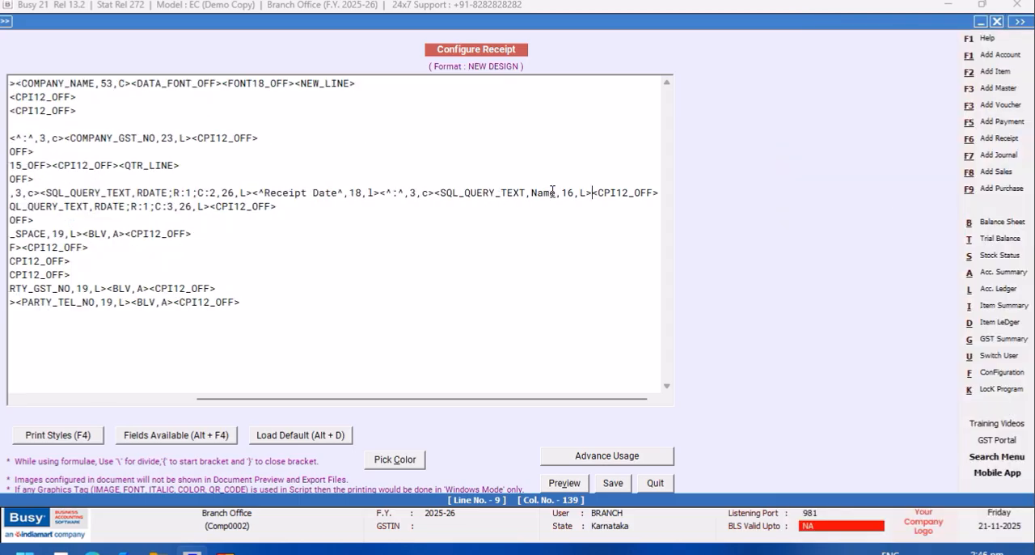
- Replace the new field's Name placeholder with RDATE;R:1;C:1
{"action": "key", "text": "BackSpace"}
{"action": "key", "text": "BackSpace"}
{"action": "key", "text": "BackSpace"}
{"action": "key", "text": "BackSpace"}
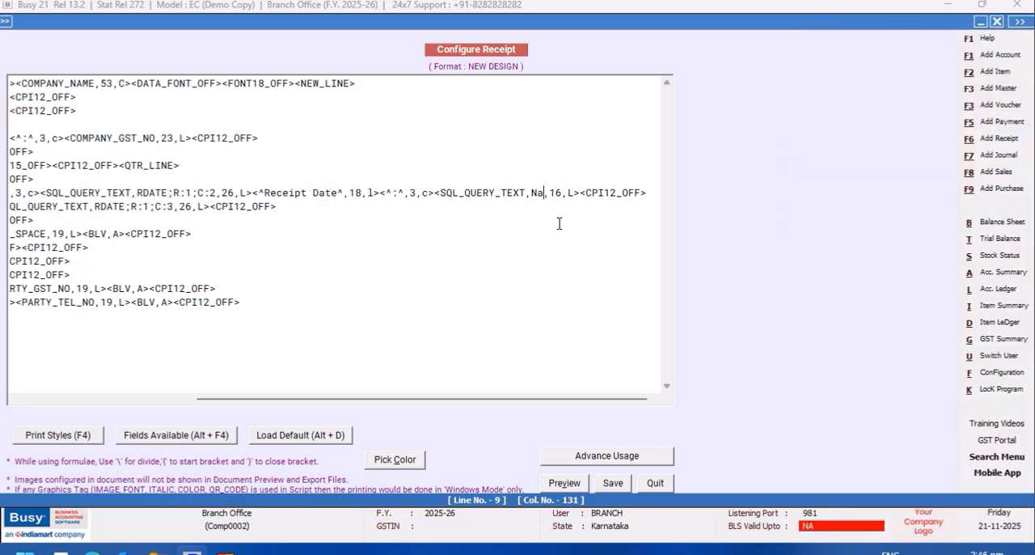
{"action": "type", "text": "RDATE"}
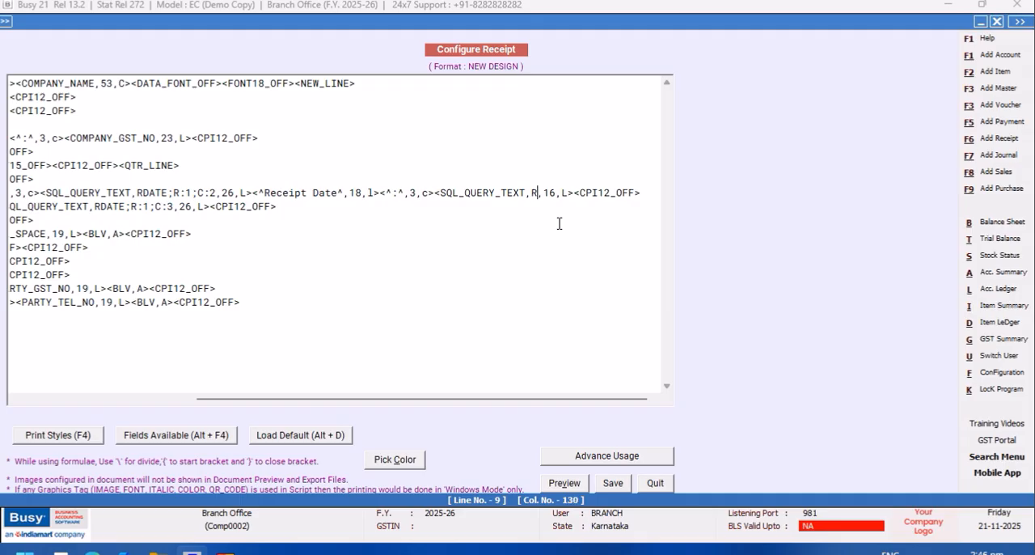
{"action": "type", "text": ";R"}
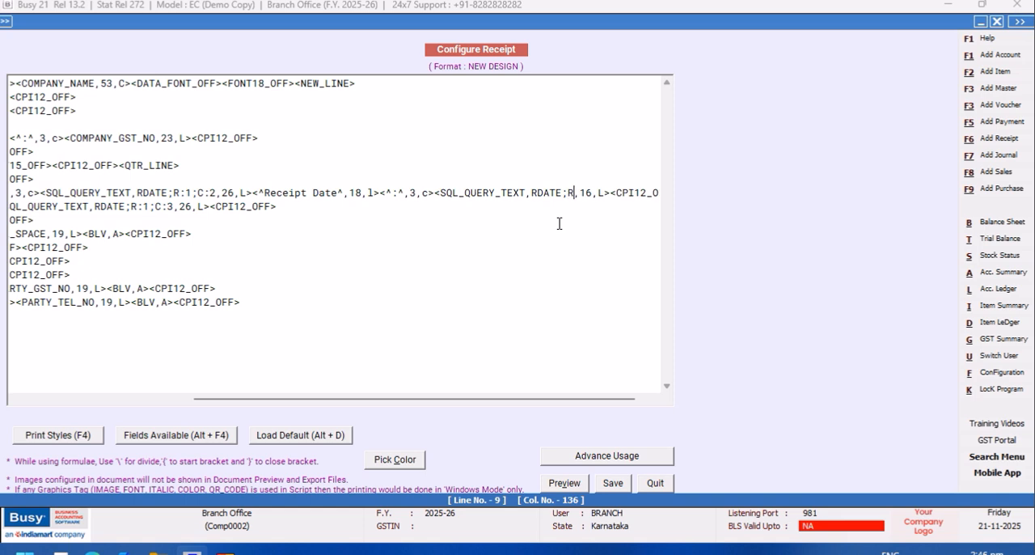
{"action": "type", "text": ":1;C"}
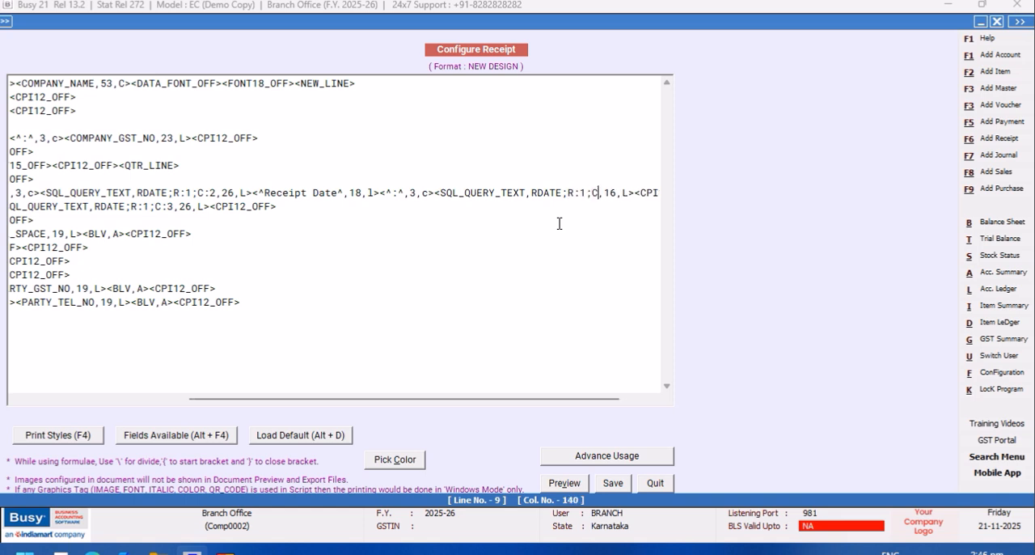
{"action": "type", "text": ":1"}
- Set the Receipt Date query field's width to 26, save the format and leave the configuration
{"action": "left_click", "coordinate": [623, 196]}
{"action": "key", "text": "BackSpace"}
{"action": "type", "text": "2"}
{"action": "left_click", "coordinate": [614, 484]}
{"action": "left_click", "coordinate": [419, 325]}
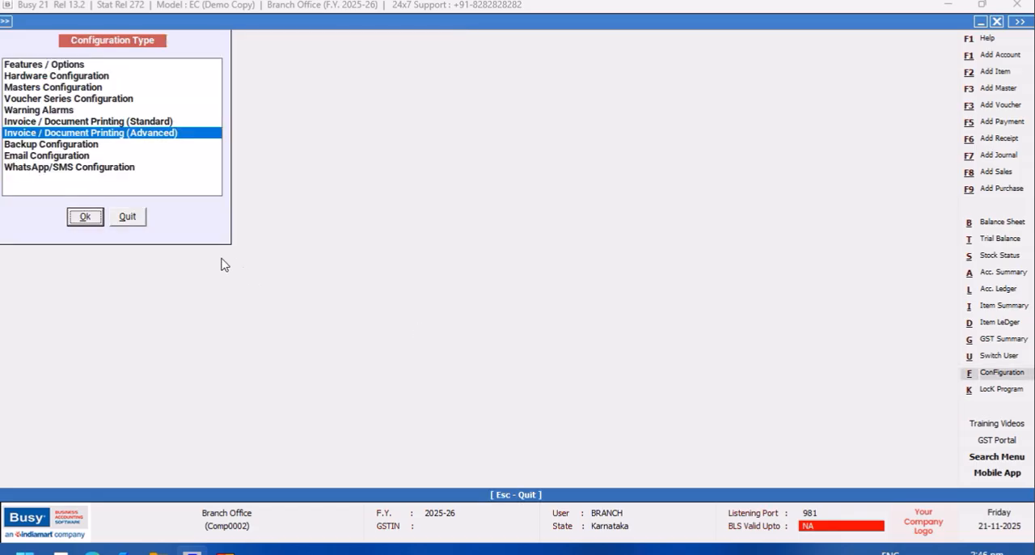
{"action": "left_click", "coordinate": [124, 220]}
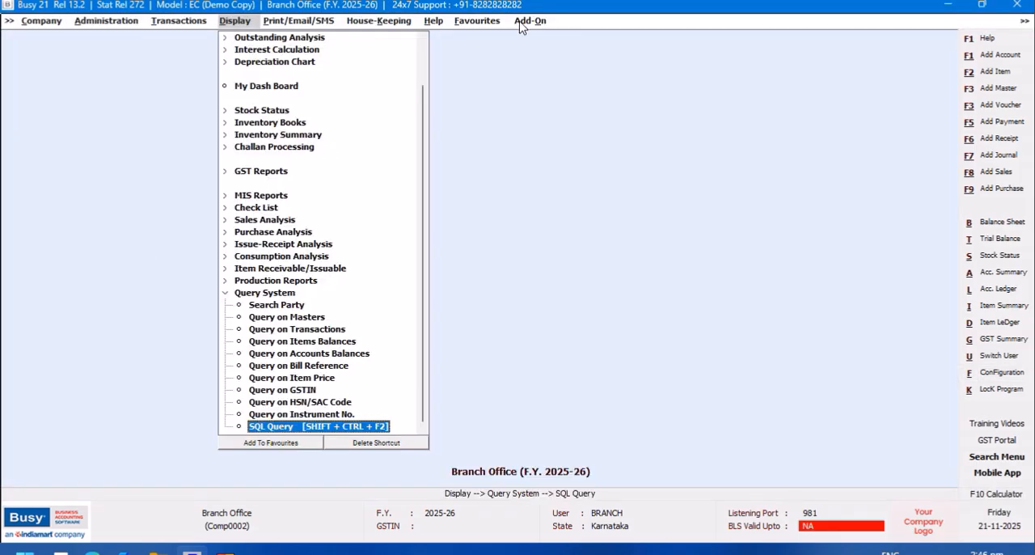
- Open the existing BRANCH receipt voucher and preview its receipt in the NEW DESIGN format
{"action": "left_click", "coordinate": [170, 23]}
{"action": "left_click", "coordinate": [195, 135]}
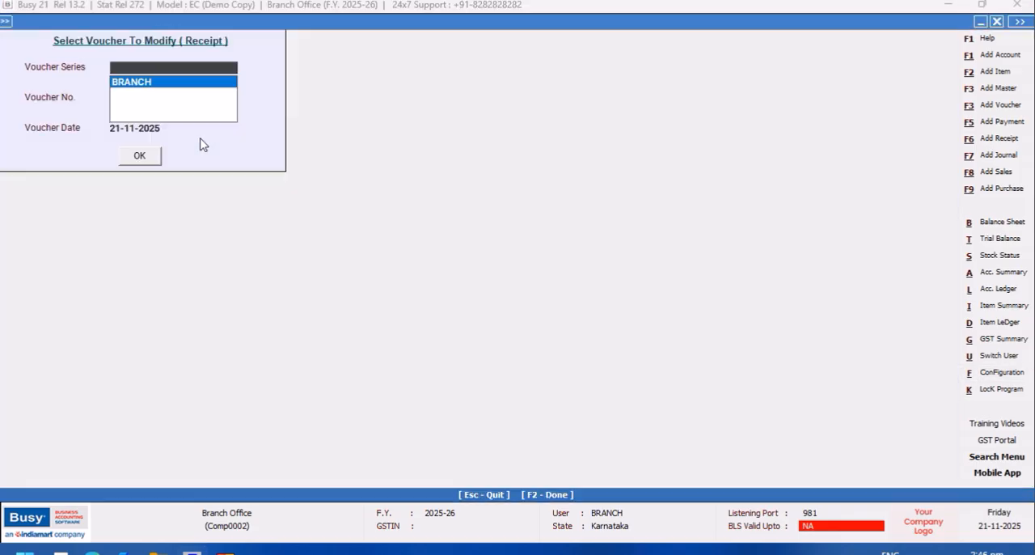
{"action": "left_click", "coordinate": [141, 90]}
{"action": "left_click", "coordinate": [154, 158]}
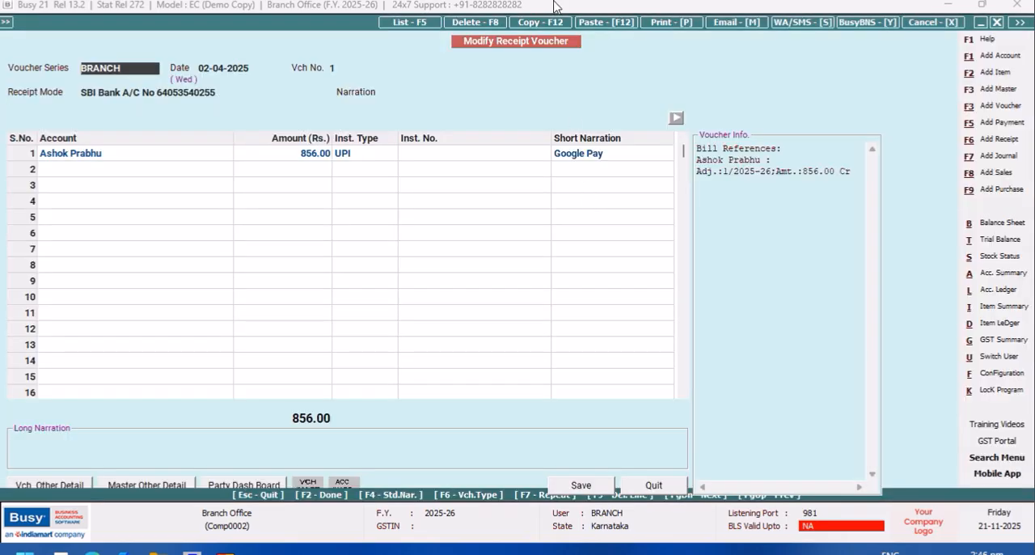
{"action": "left_click", "coordinate": [668, 23]}
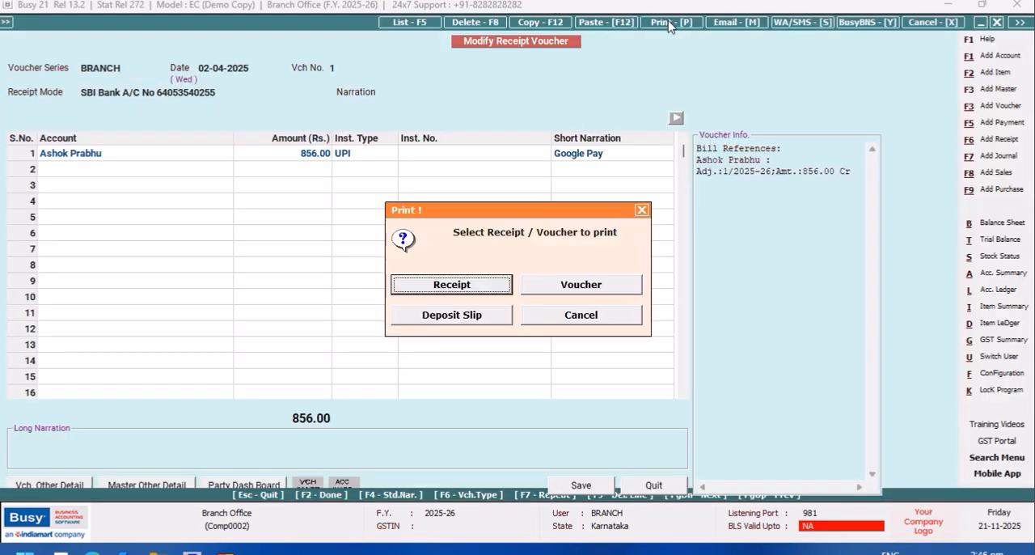
{"action": "left_click", "coordinate": [480, 290]}
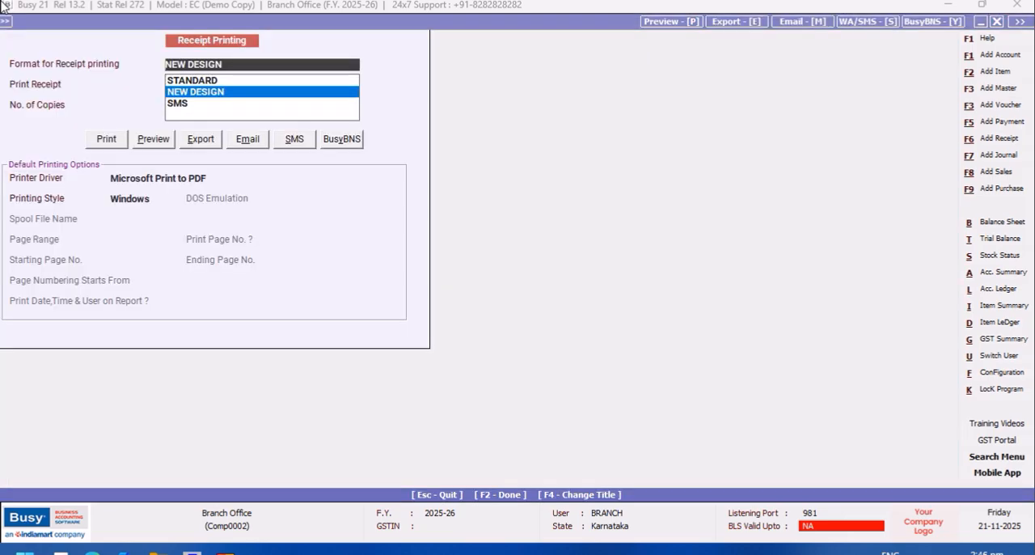
{"action": "left_click", "coordinate": [148, 142]}
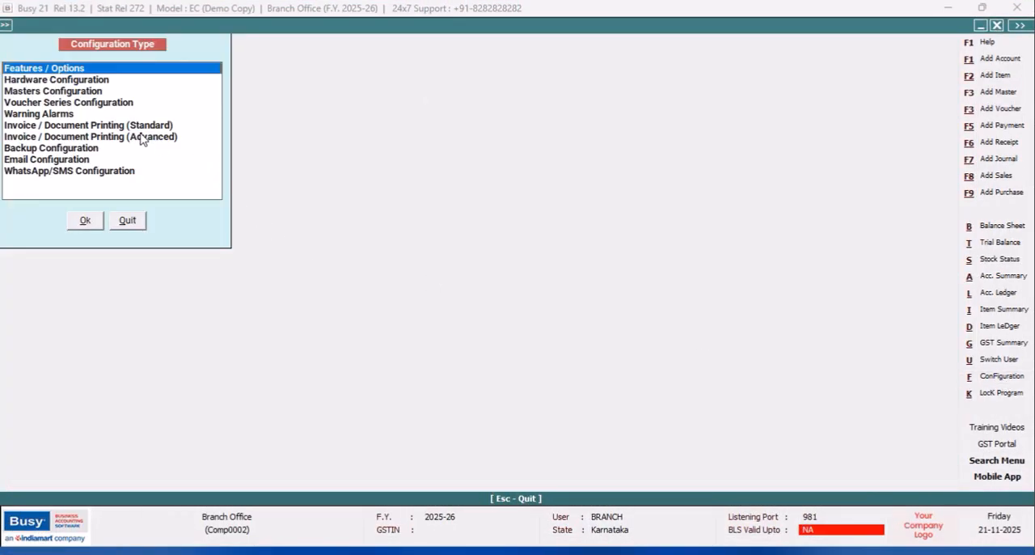
- Reopen the NEW DESIGN receipt script from the Invoice / Document Printing (Advanced) configuration
{"action": "left_click", "coordinate": [140, 137]}
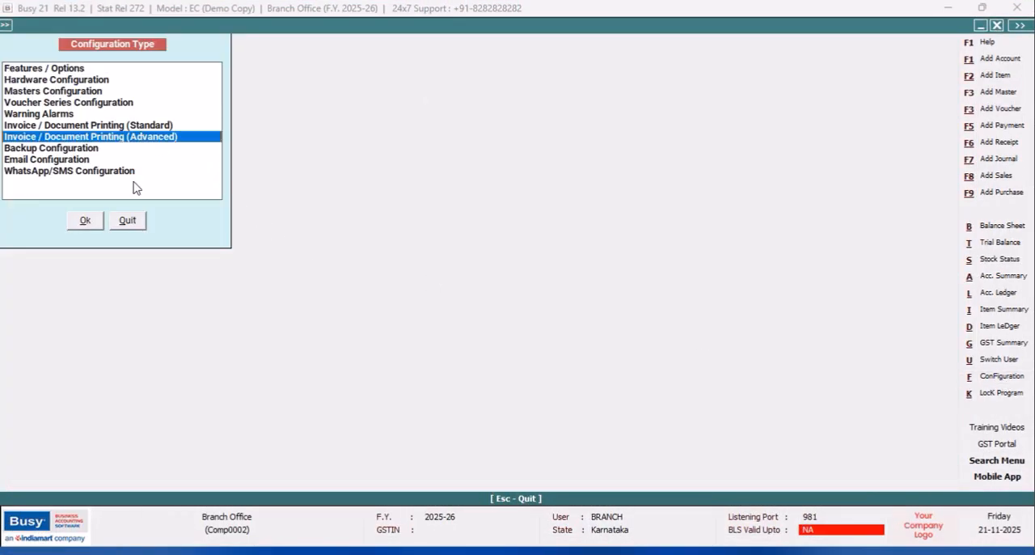
{"action": "left_click", "coordinate": [87, 222]}
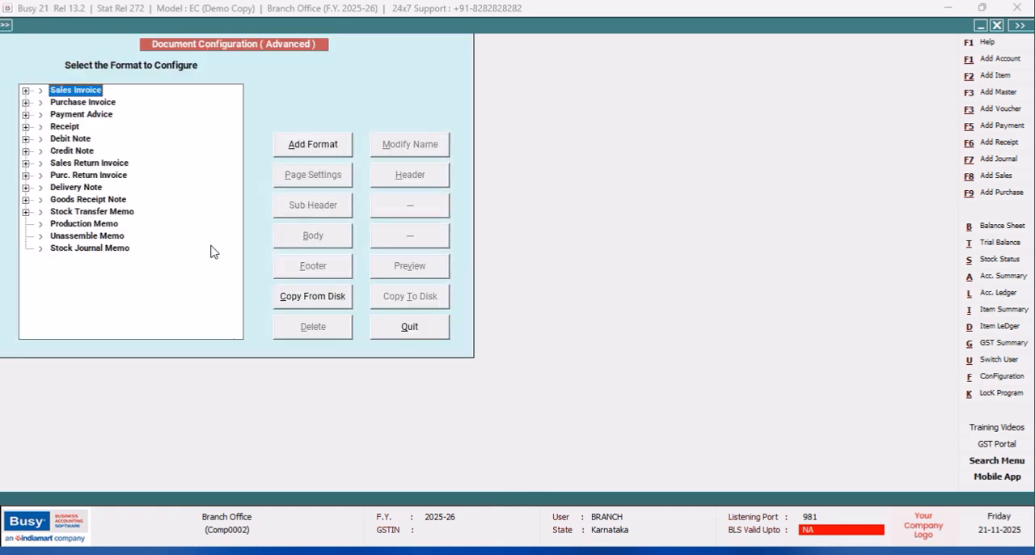
{"action": "left_click", "coordinate": [25, 127]}
{"action": "left_click", "coordinate": [75, 141]}
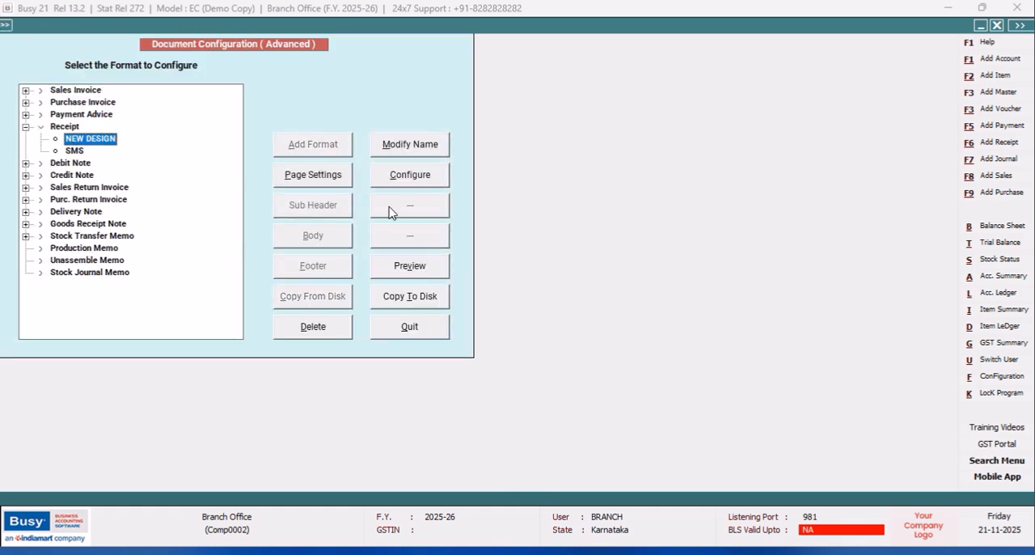
{"action": "left_click", "coordinate": [408, 181]}
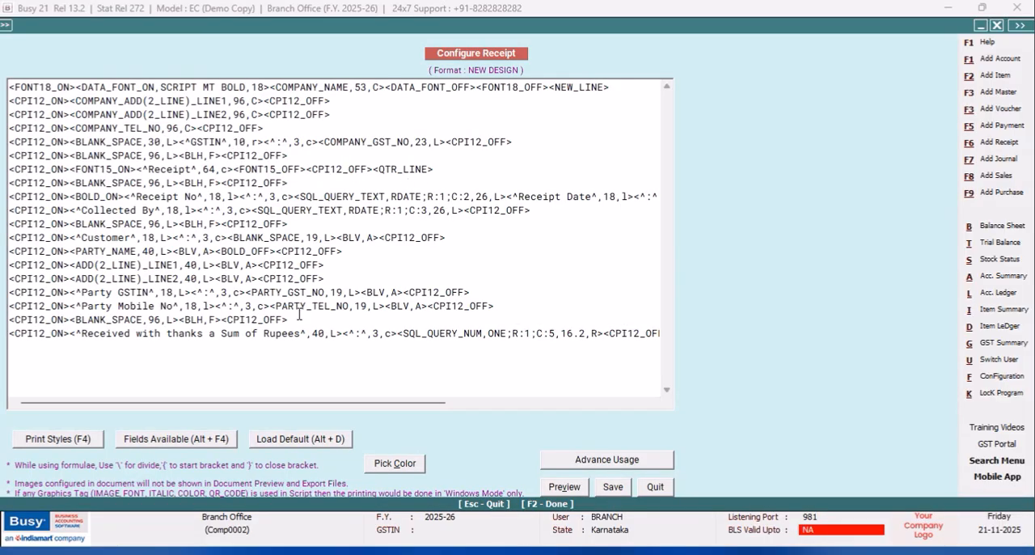
- Copy the SQL_QUERY_NUM,ONE;R:1;C:5,16.2,R field from the 'Received with thanks a Sum of Rupees' line
{"action": "left_click_drag", "start_coordinate": [605, 333], "coordinate": [403, 333]}
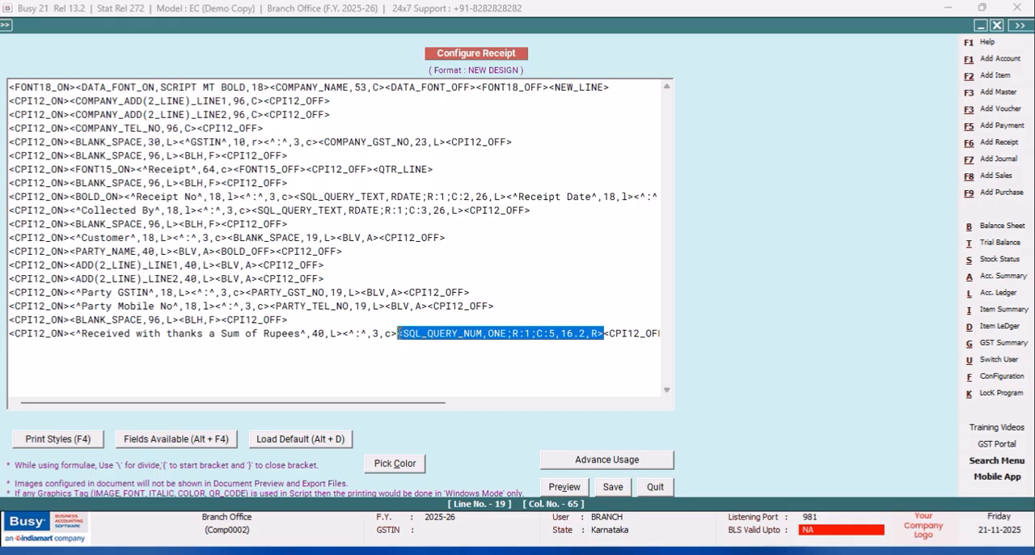
{"action": "right_click", "coordinate": [419, 342]}
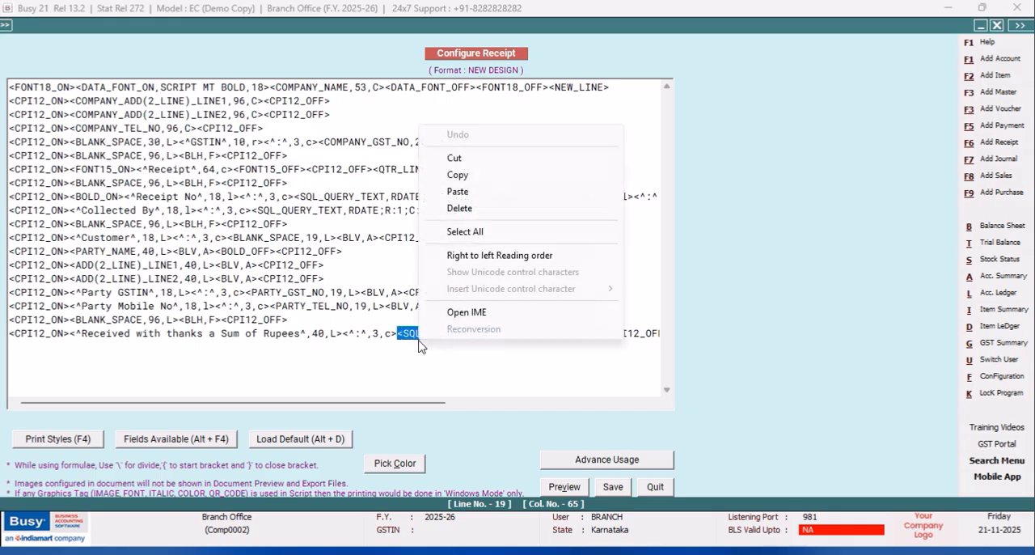
{"action": "left_click", "coordinate": [459, 178]}
{"action": "left_click", "coordinate": [44, 345]}
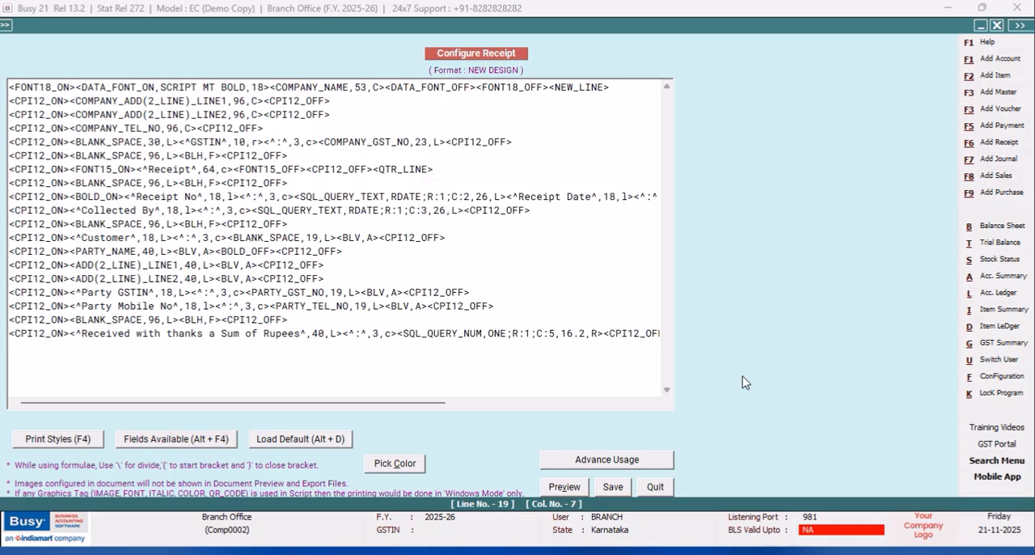
- Add a new line at the end of the receipt script containing the CPI12_ON and CPI12_OFF print styles
{"action": "left_click_drag", "start_coordinate": [337, 404], "coordinate": [556, 415]}
{"action": "left_click", "coordinate": [369, 336]}
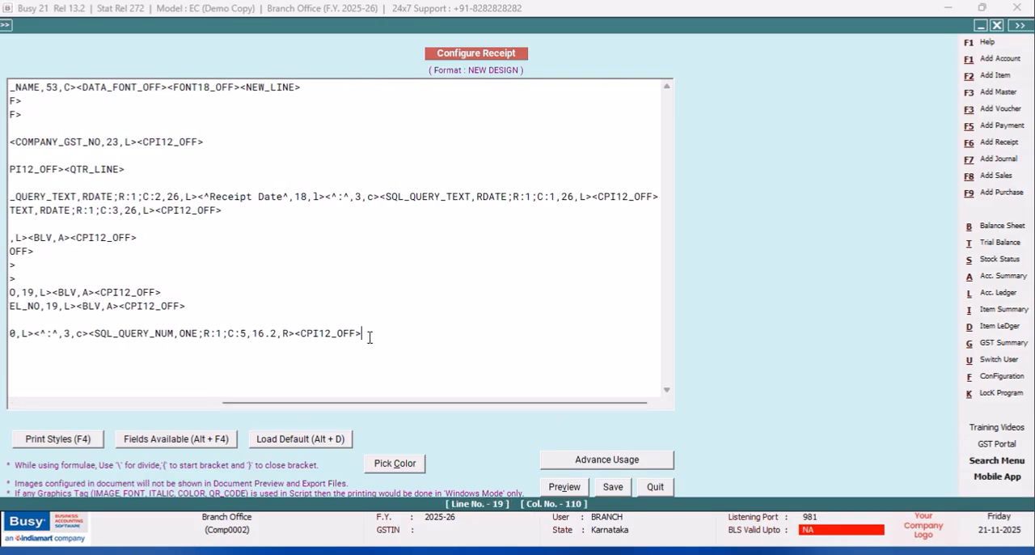
{"action": "key", "text": "Return"}
{"action": "key", "text": "F4"}
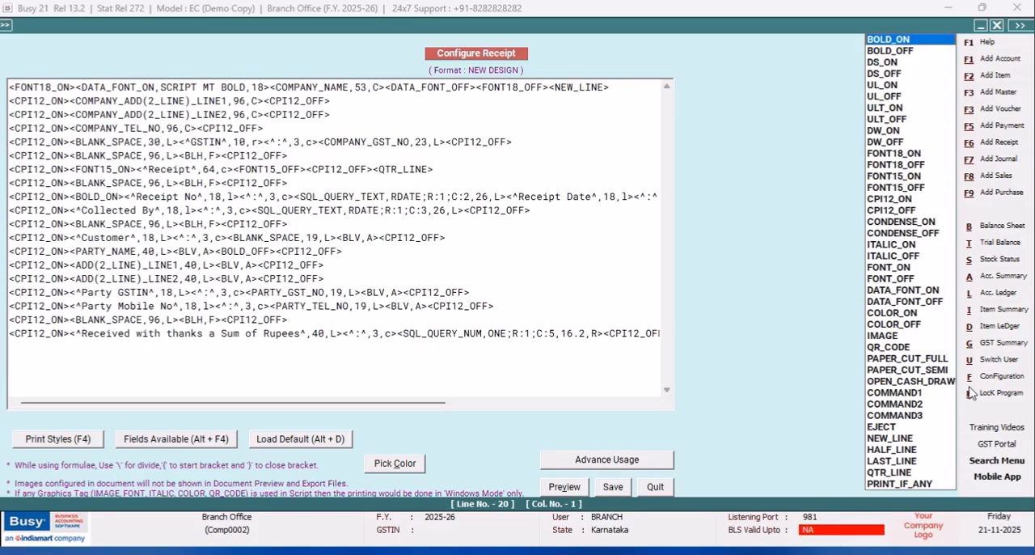
{"action": "left_click", "coordinate": [884, 201]}
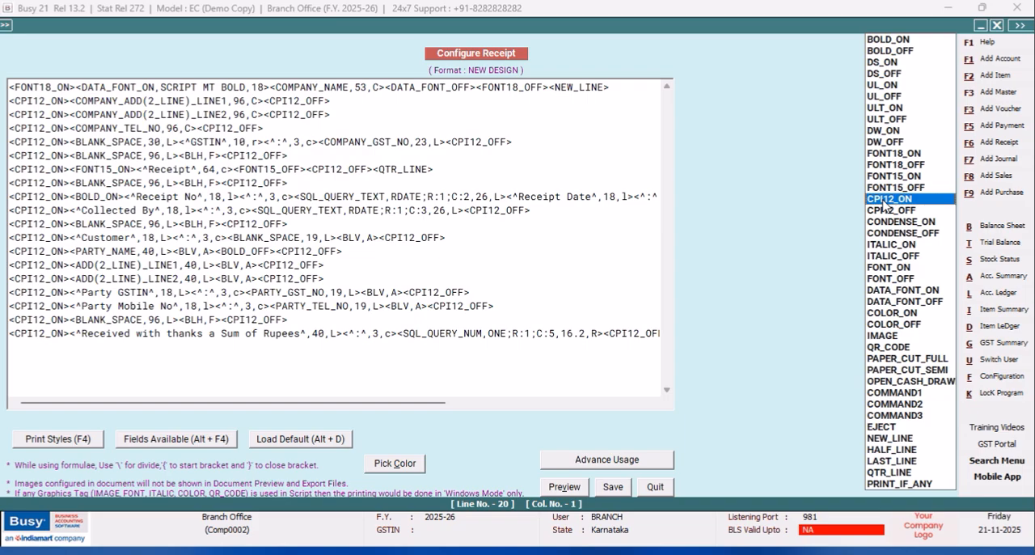
{"action": "key", "text": "Return"}
{"action": "key", "text": "F4"}
{"action": "key", "text": "Down"}
{"action": "key", "text": "Return"}
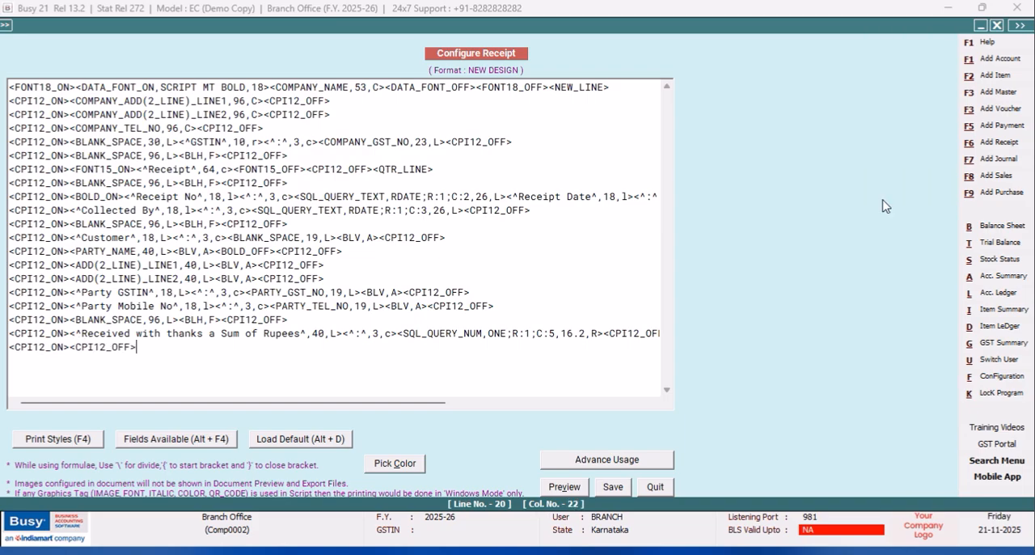
- Paste the copied query field between the new line's CPI12 tags and change its type to SQL_QUERY_TEXT
{"action": "right_click", "coordinate": [70, 347]}
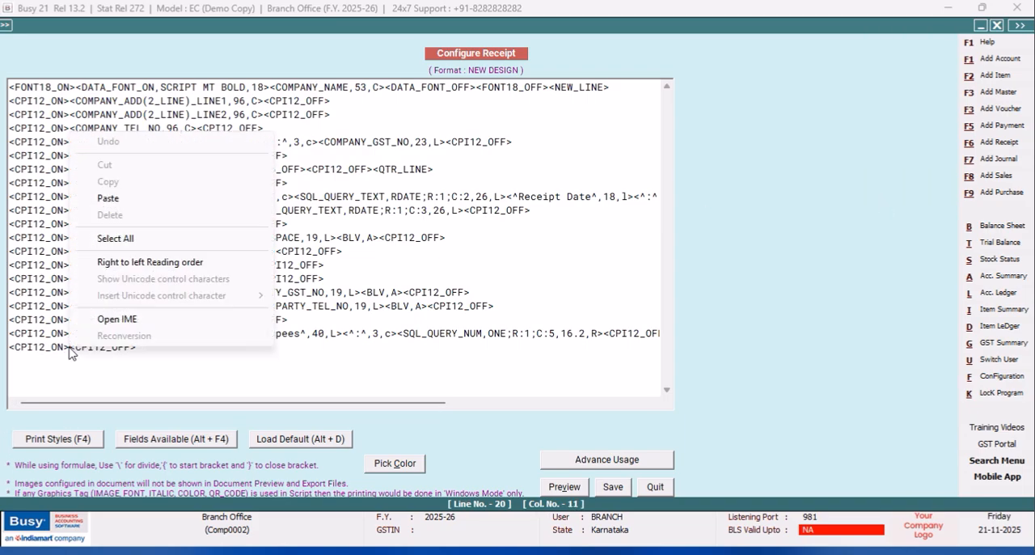
{"action": "left_click", "coordinate": [105, 201]}
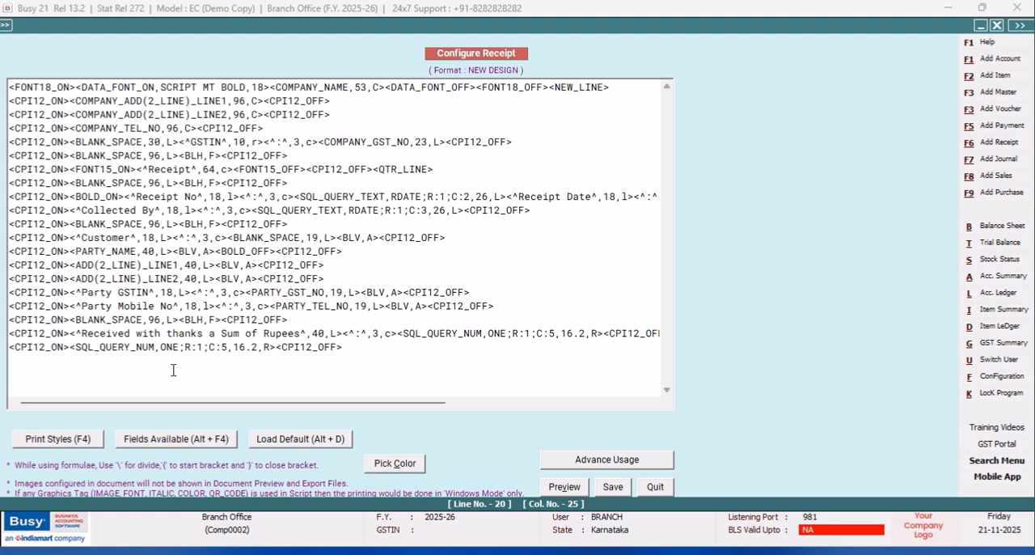
{"action": "key", "text": "BackSpace"}
{"action": "key", "text": "BackSpace"}
{"action": "key", "text": "BackSpace"}
{"action": "type", "text": "TEXT"}
- Replace the new SQL_QUERY_TEXT field's 16.2 width with #W88 to print the amount in words
{"action": "left_click", "coordinate": [239, 346]}
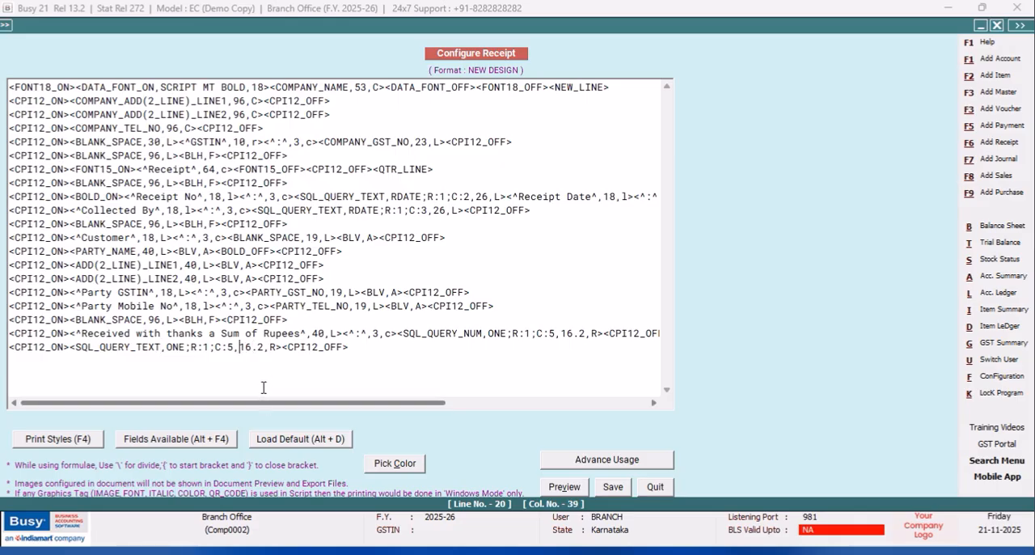
{"action": "type", "text": "#W"}
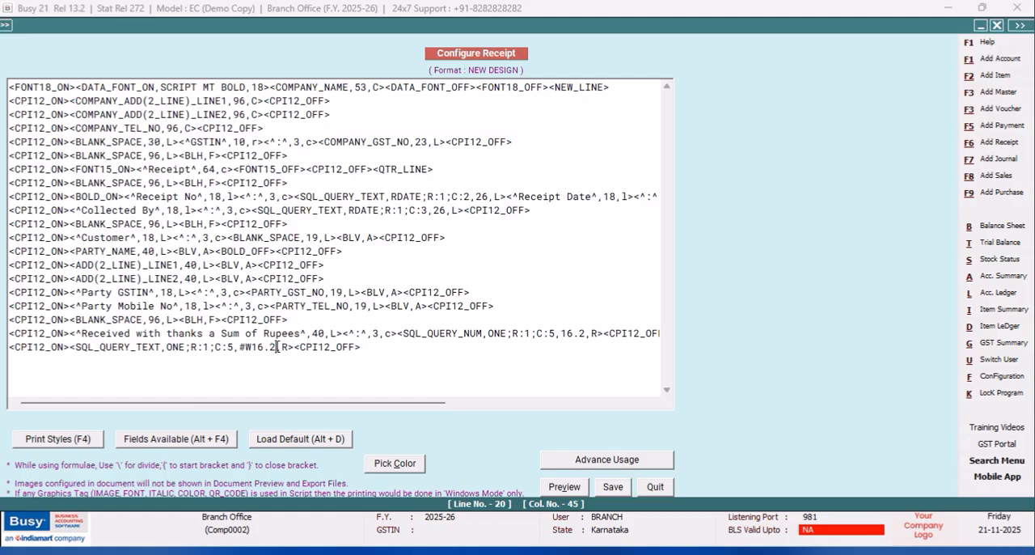
{"action": "key", "text": "BackSpace"}
{"action": "key", "text": "BackSpace"}
{"action": "key", "text": "BackSpace"}
{"action": "key", "text": "BackSpace"}
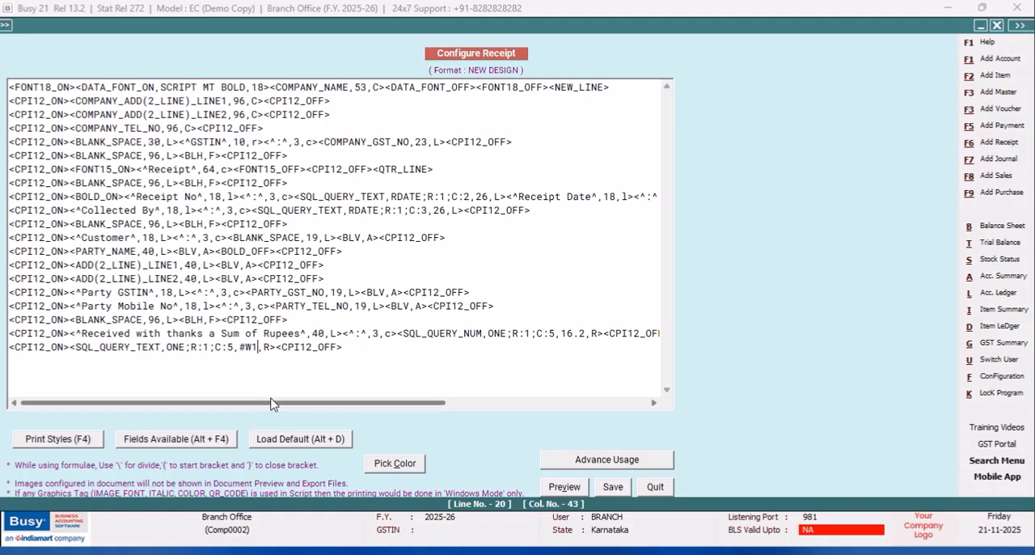
{"action": "type", "text": "88"}
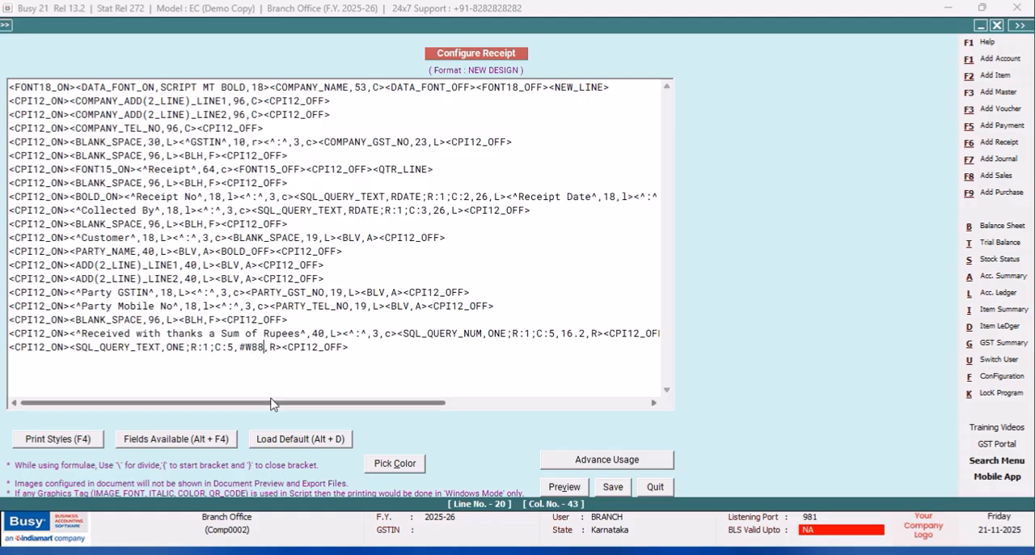
- Insert the label <^Rupees^,8,c> before the amount-in-words field, then save the format and leave the configuration
{"action": "left_click", "coordinate": [70, 347]}
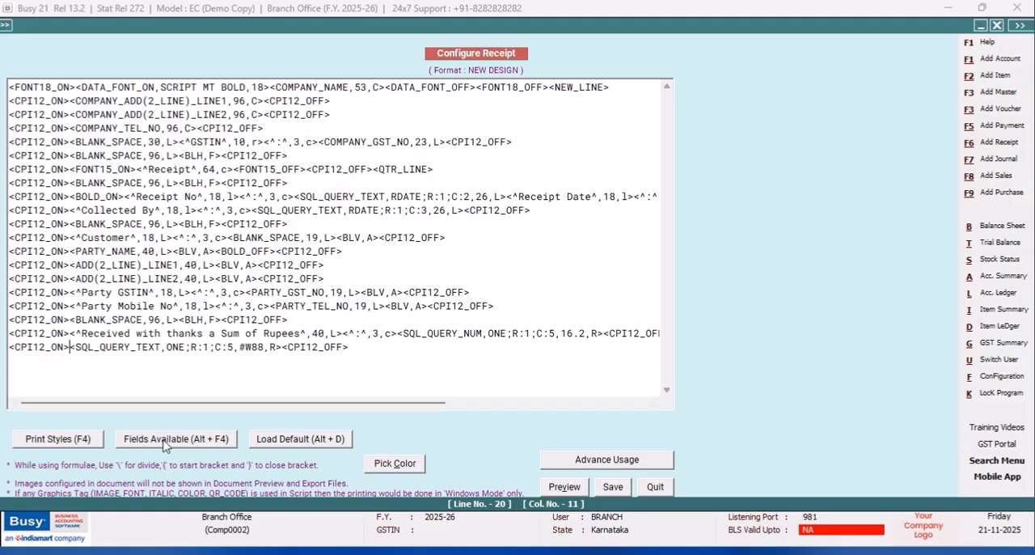
{"action": "type", "text": "<^"}
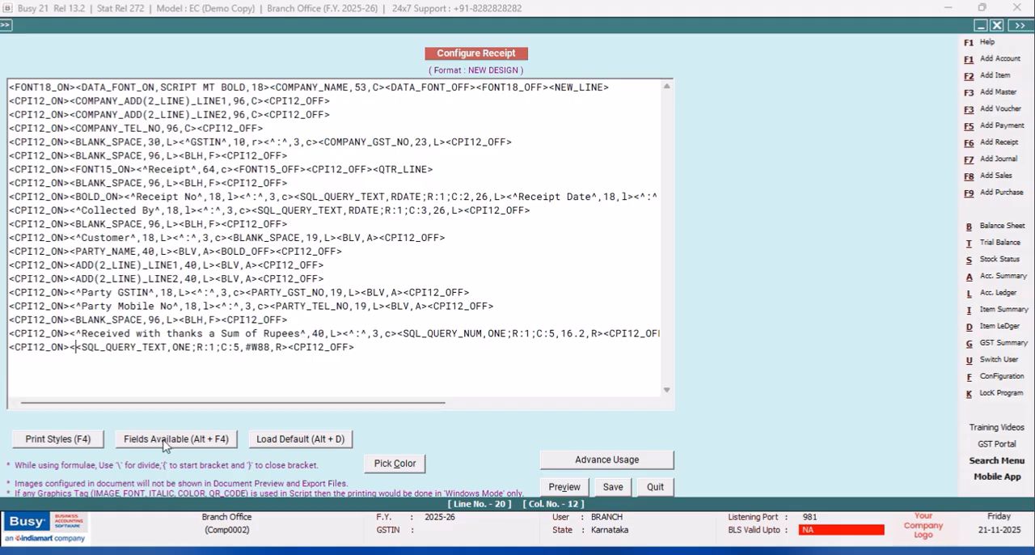
{"action": "type", "text": "Rupees"}
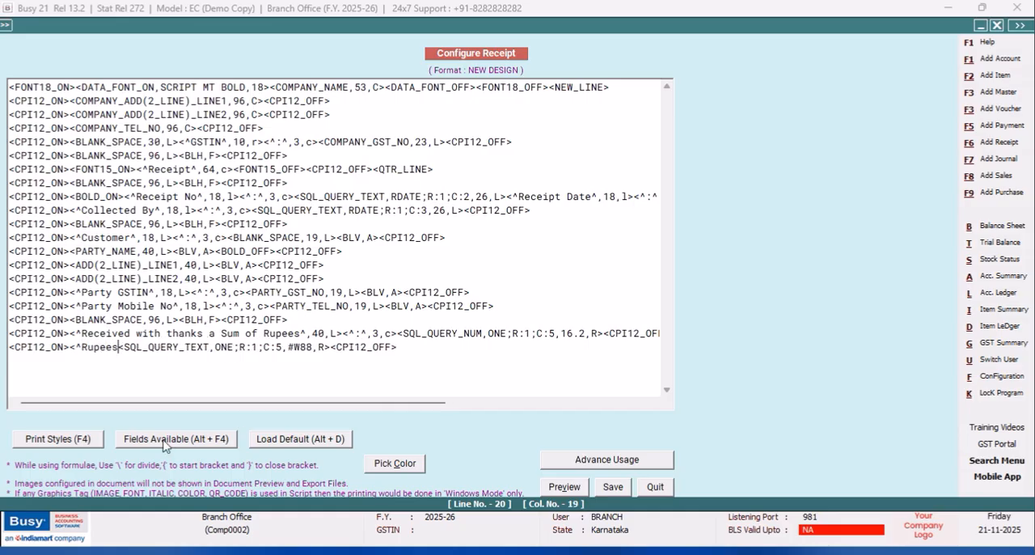
{"action": "type", "text": "^,8"}
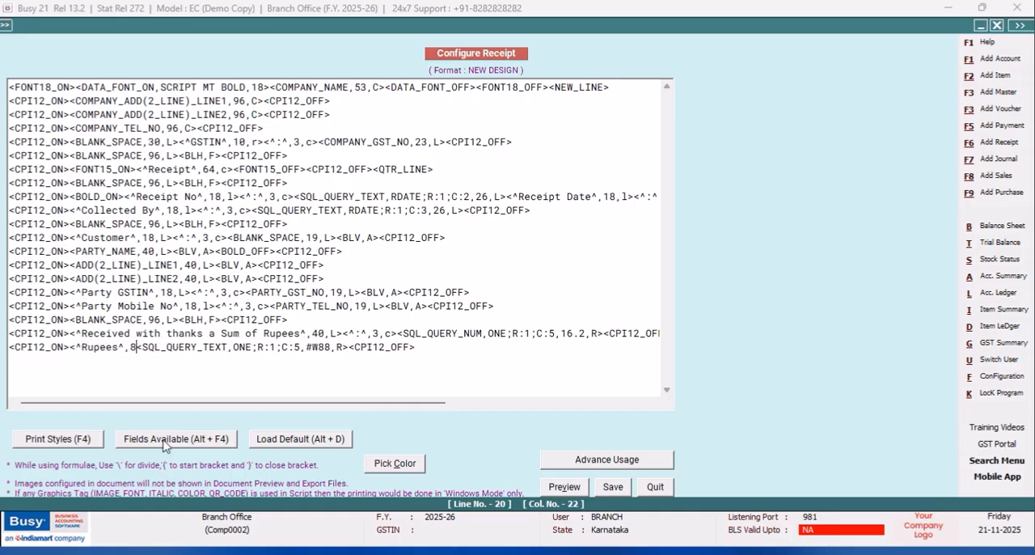
{"action": "type", "text": ",c"}
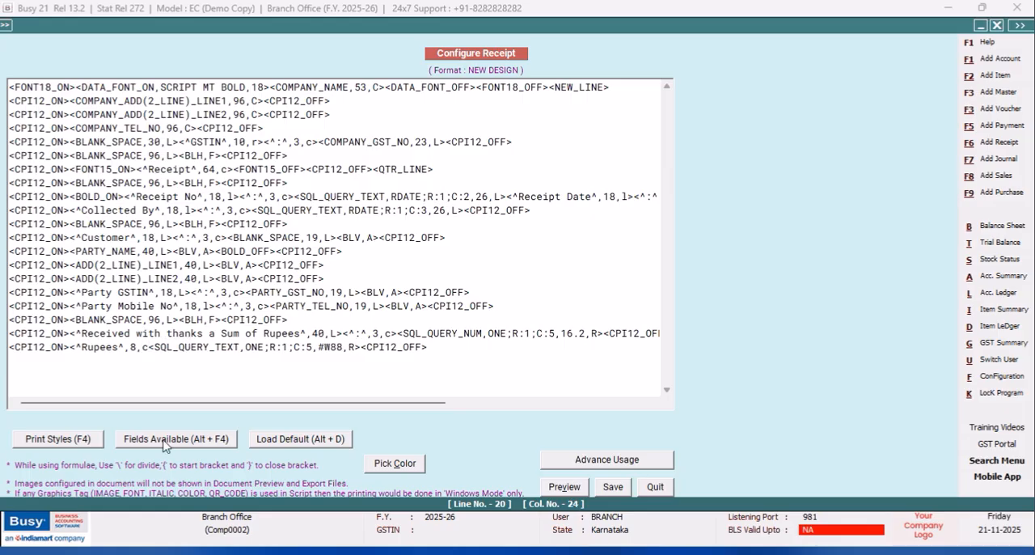
{"action": "type", "text": ">"}
{"action": "left_click", "coordinate": [608, 488]}
{"action": "left_click", "coordinate": [426, 333]}
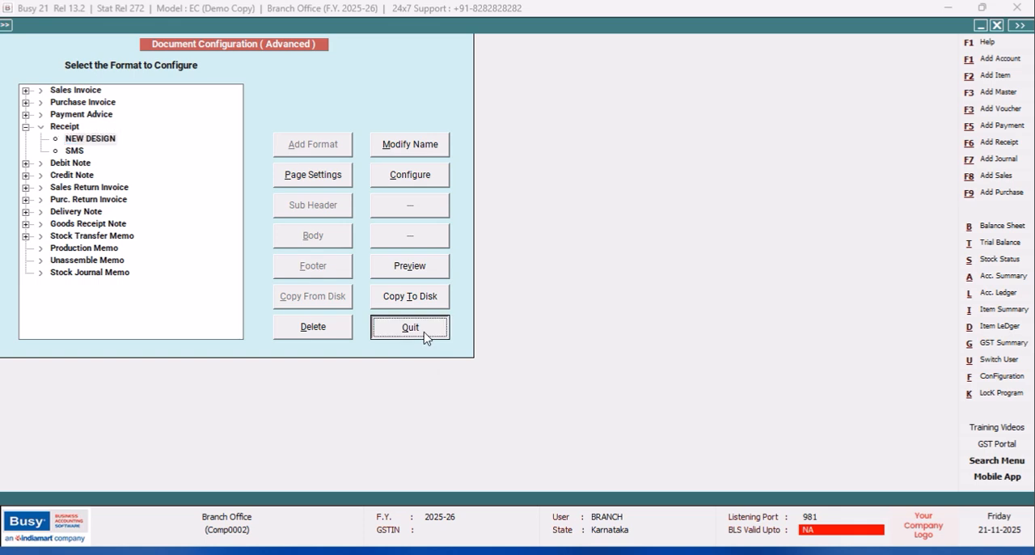
- Preview the existing BRANCH receipt voucher in the NEW DESIGN format and close the preview
{"action": "left_click", "coordinate": [127, 222]}
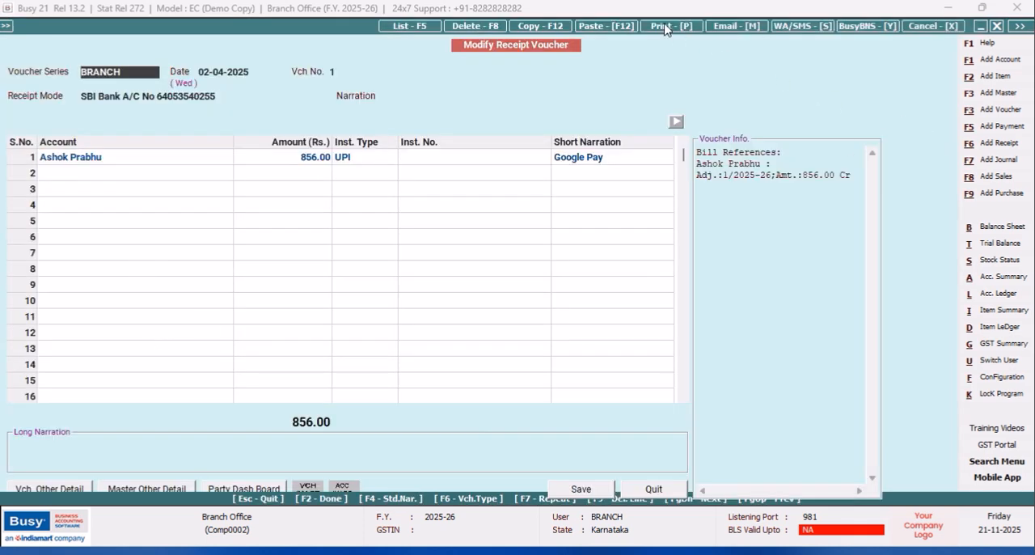
{"action": "left_click", "coordinate": [669, 27]}
{"action": "left_click", "coordinate": [476, 298]}
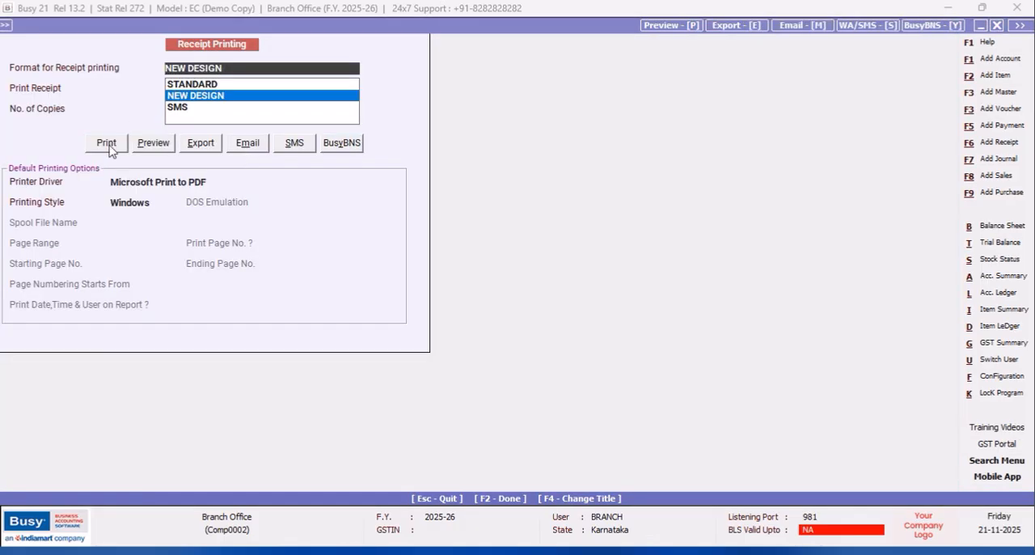
{"action": "left_click", "coordinate": [150, 145]}
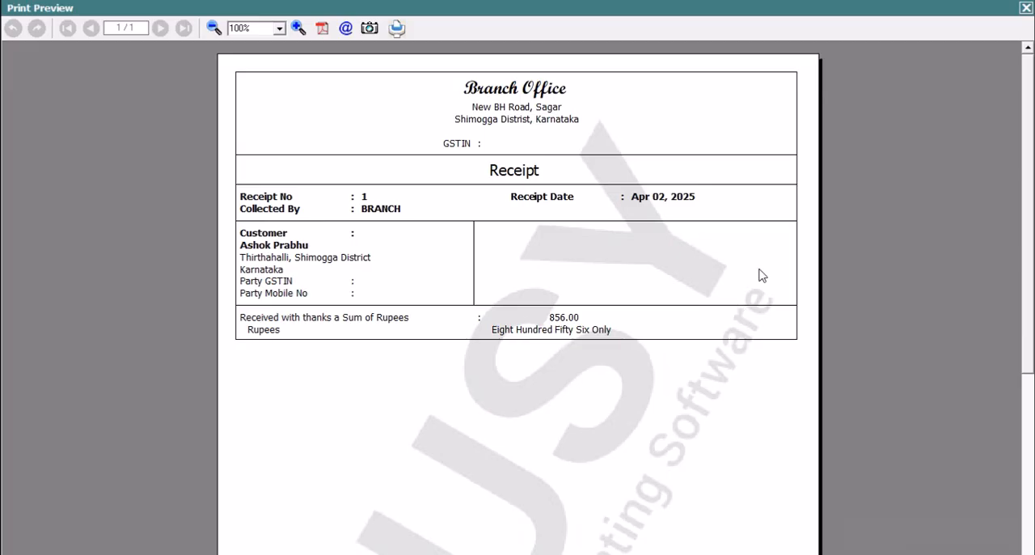
{"action": "left_click", "coordinate": [1025, 9]}
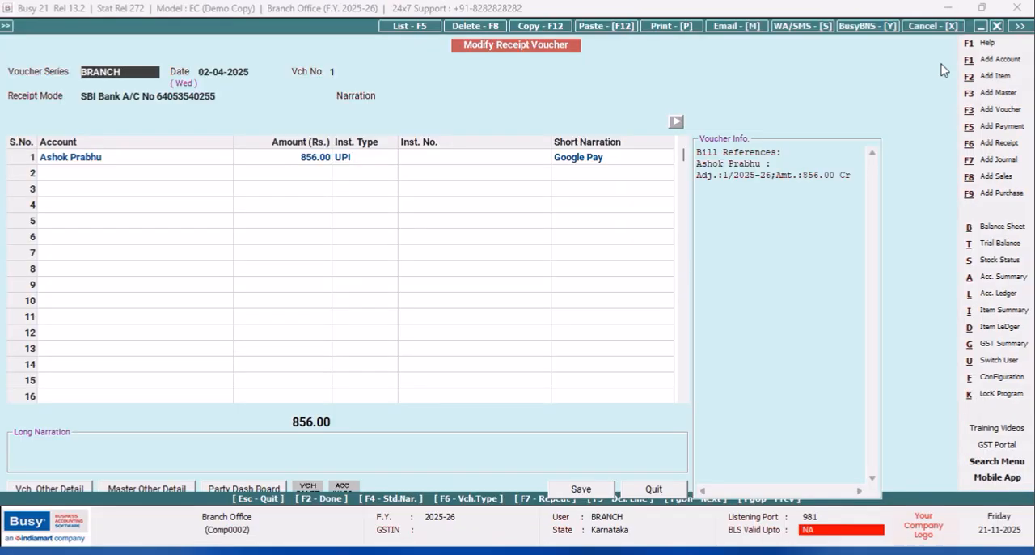
- Open the NEW DESIGN receipt script for editing from the advanced document printing configuration
{"action": "left_click", "coordinate": [1003, 376]}
{"action": "left_click", "coordinate": [157, 138]}
{"action": "left_click", "coordinate": [86, 221]}
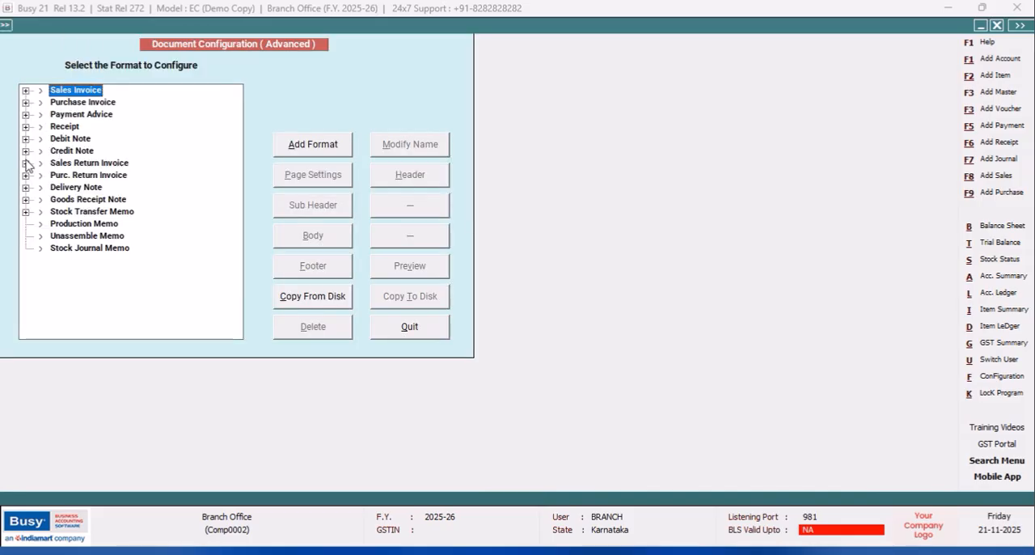
{"action": "left_click", "coordinate": [26, 127]}
{"action": "left_click", "coordinate": [95, 141]}
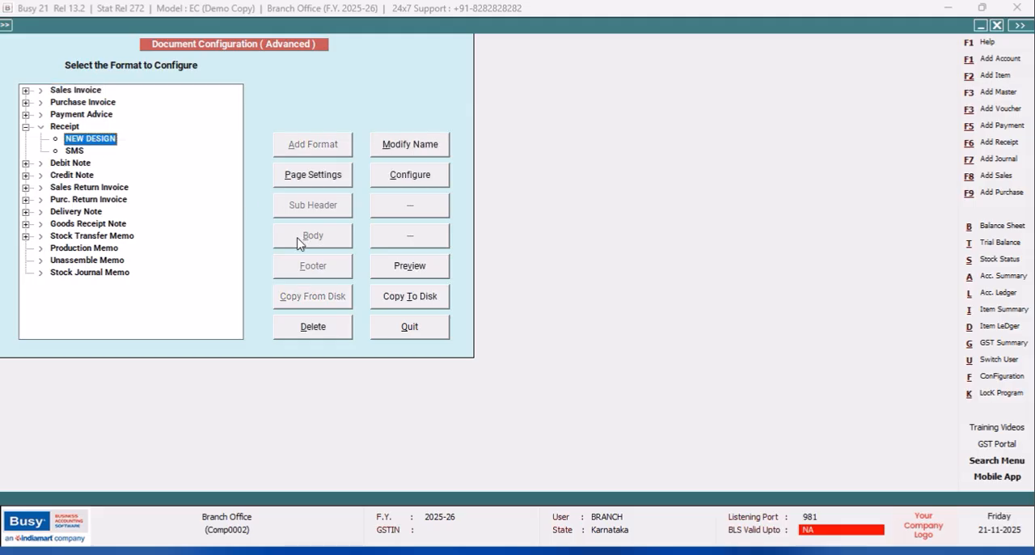
{"action": "left_click", "coordinate": [400, 177]}
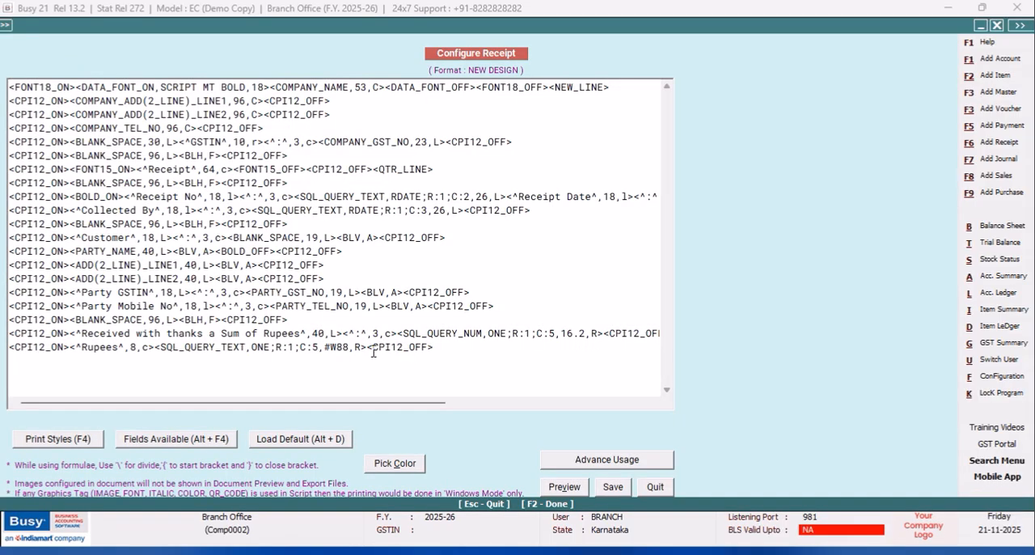
- Change the amount-in-words field's alignment to l, save the format and leave the configuration
{"action": "left_click", "coordinate": [358, 346]}
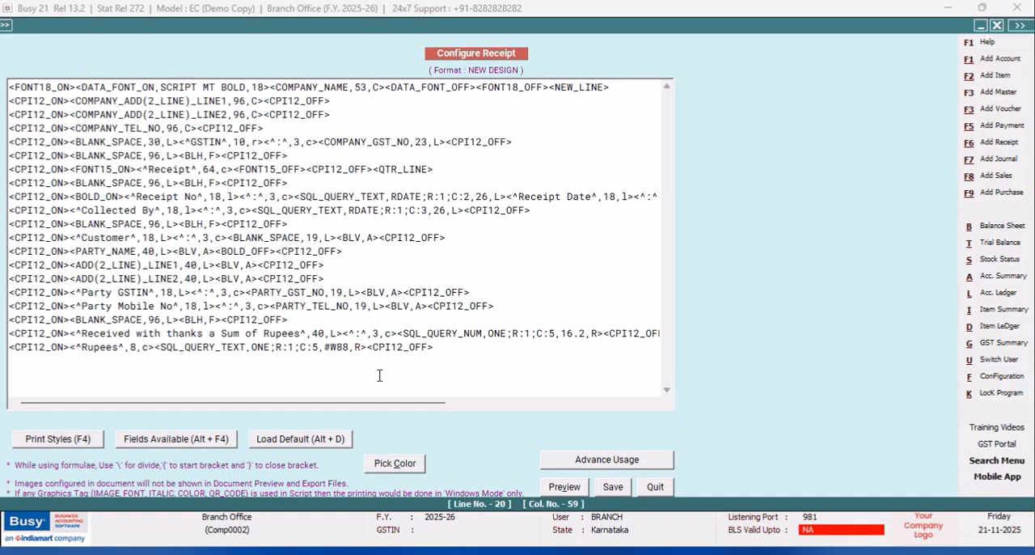
{"action": "key", "text": "BackSpace"}
{"action": "type", "text": "l"}
{"action": "left_click", "coordinate": [612, 487]}
{"action": "left_click", "coordinate": [409, 327]}
- Open the BRANCH receipt voucher again and preview its receipt with the NEW DESIGN format to check the Rupees line
{"action": "left_click", "coordinate": [123, 221]}
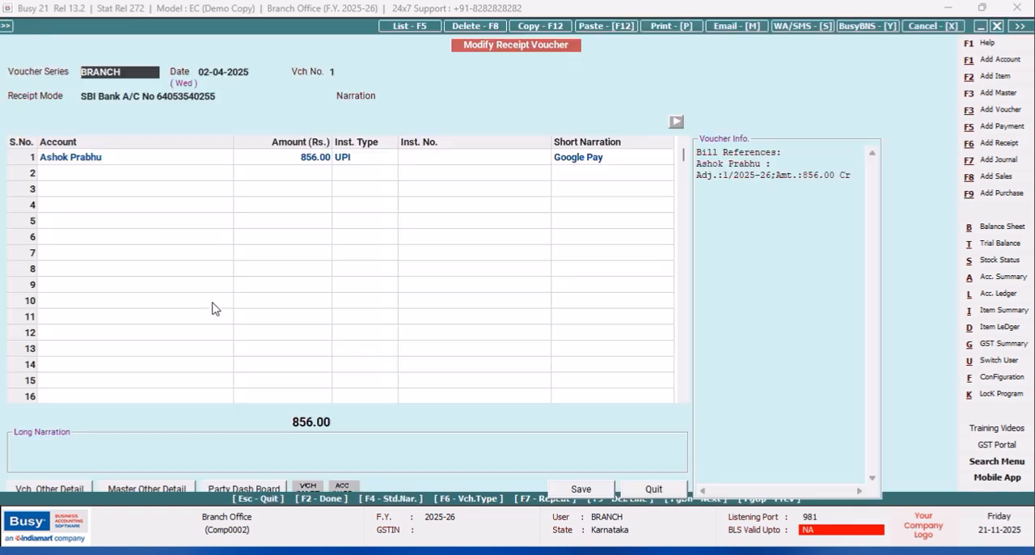
{"action": "left_click", "coordinate": [651, 28]}
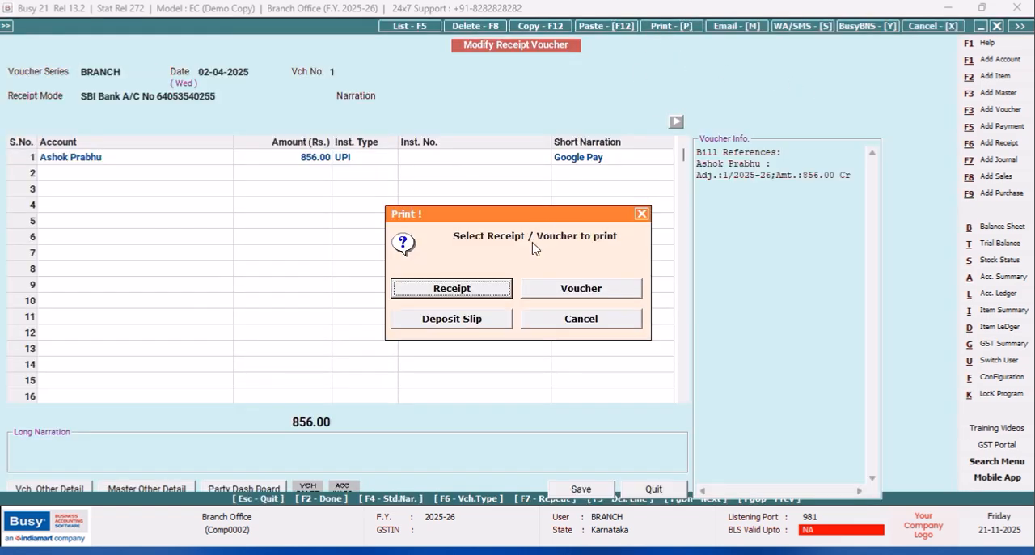
{"action": "left_click", "coordinate": [490, 288]}
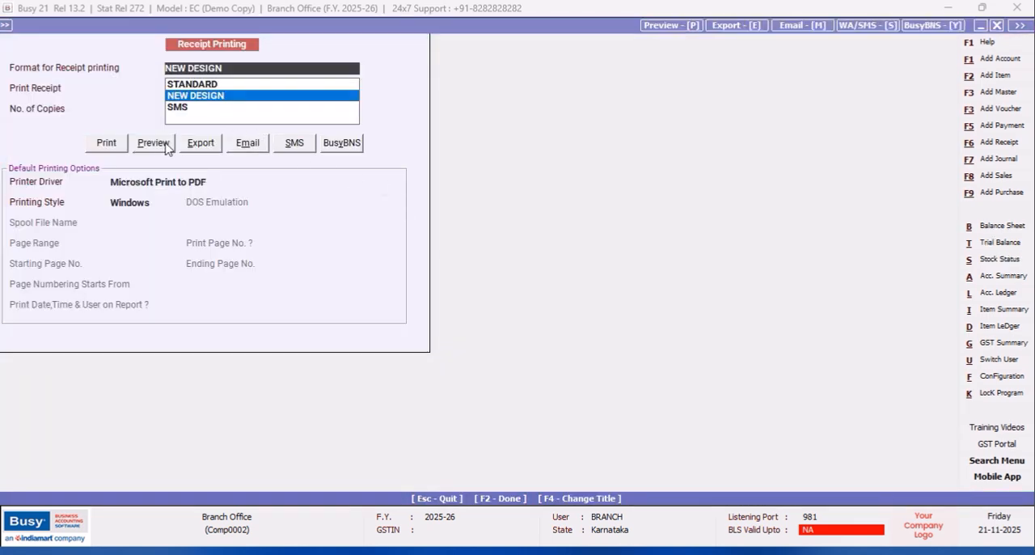
{"action": "left_click", "coordinate": [154, 142]}
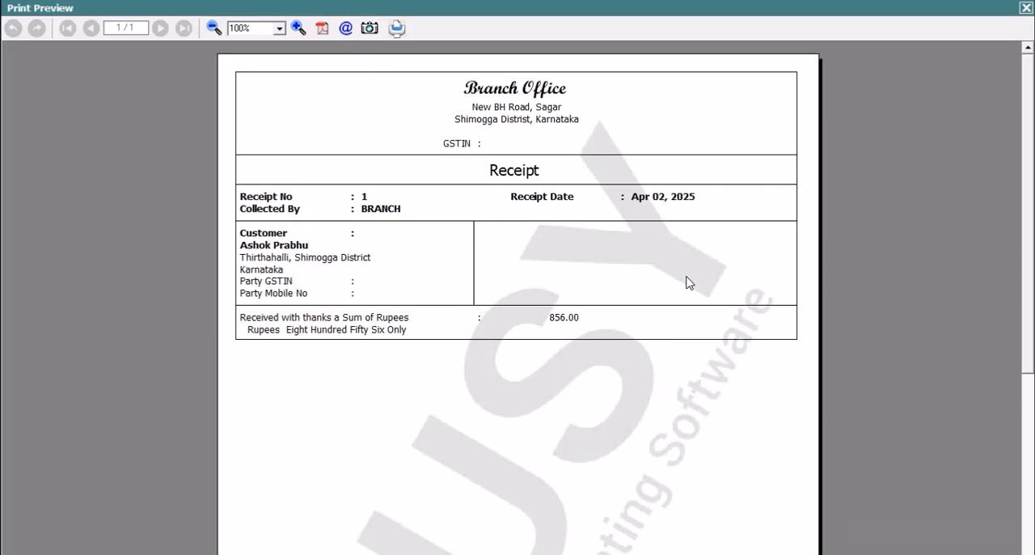
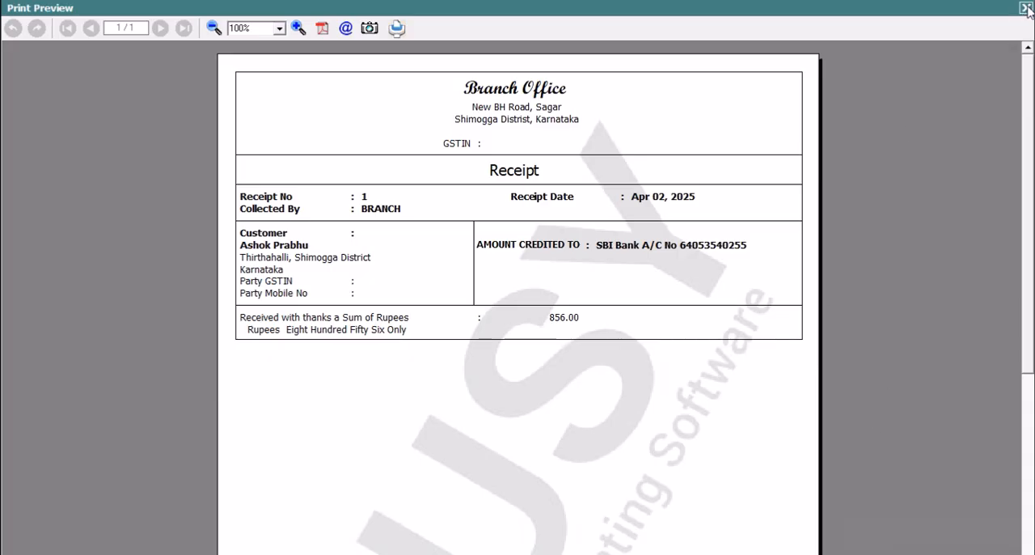
- Close the receipt preview and open the NEW DESIGN receipt script for editing from the advanced document printing configuration
{"action": "left_click", "coordinate": [1025, 8]}
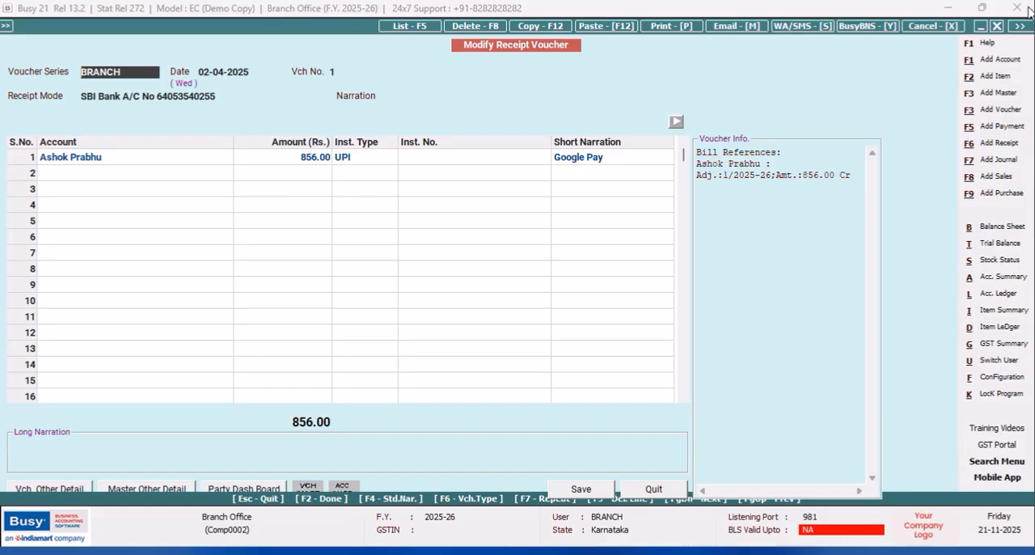
{"action": "left_click", "coordinate": [1000, 379]}
{"action": "left_click", "coordinate": [169, 138]}
{"action": "left_click", "coordinate": [84, 220]}
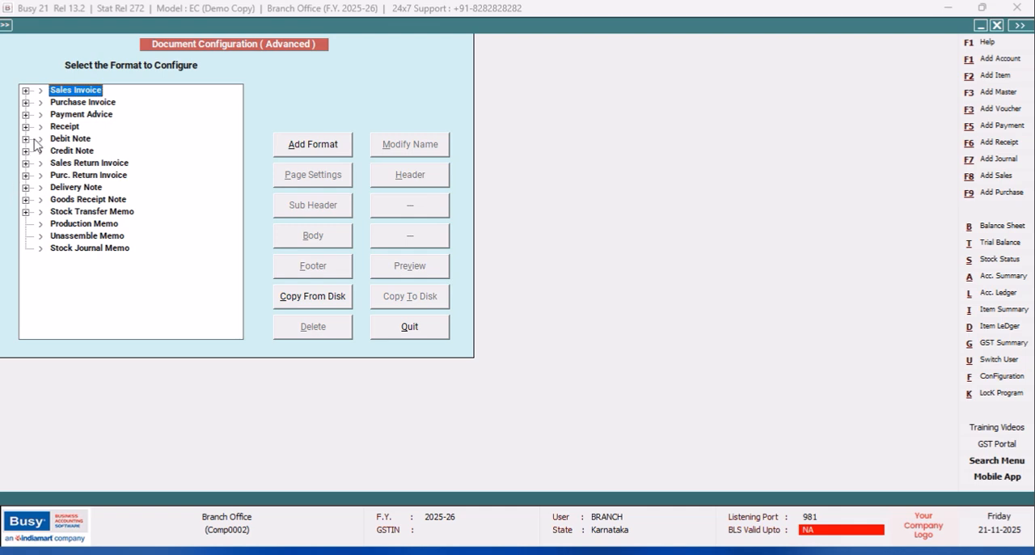
{"action": "left_click", "coordinate": [27, 127]}
{"action": "left_click", "coordinate": [100, 141]}
{"action": "left_click", "coordinate": [425, 186]}
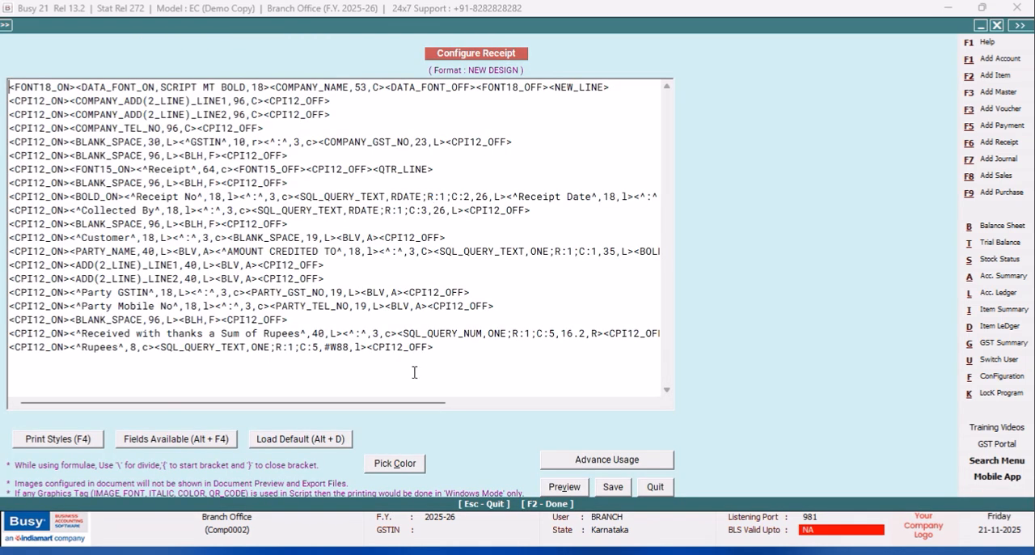
- Move the <BOLD_OFF> tag from after the AMOUNT CREDITED TO value to just after <PARTY_NAME,40,L>, save the format and leave the configuration
{"action": "left_click_drag", "start_coordinate": [404, 402], "coordinate": [539, 402]}
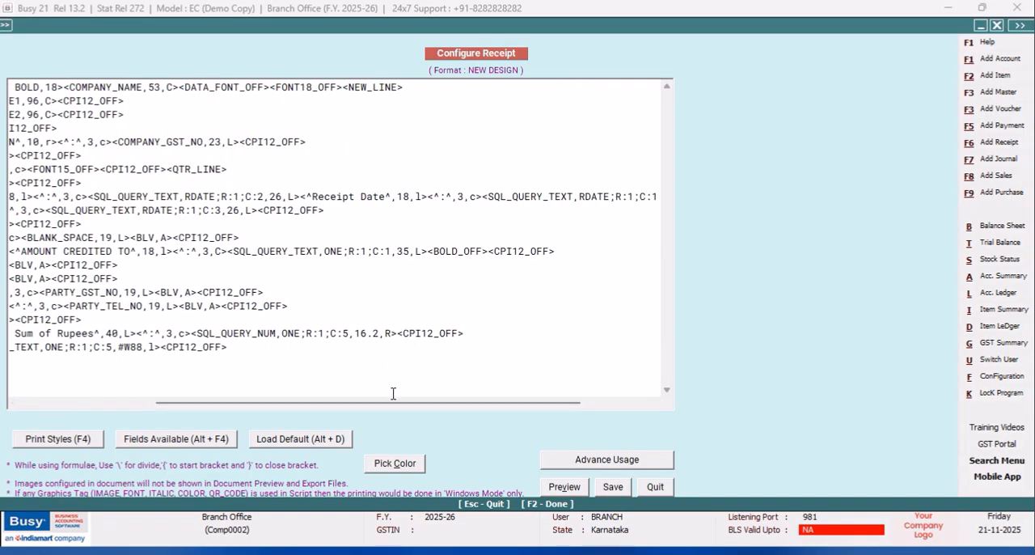
{"action": "left_click_drag", "start_coordinate": [489, 252], "coordinate": [434, 253]}
{"action": "right_click", "coordinate": [429, 251]}
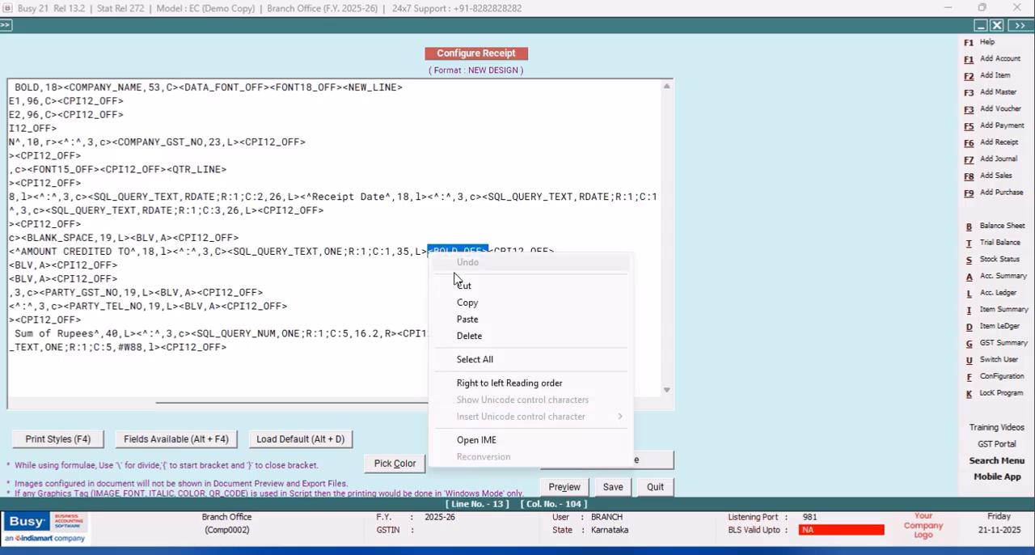
{"action": "left_click", "coordinate": [459, 284]}
{"action": "left_click_drag", "start_coordinate": [463, 407], "coordinate": [231, 412]}
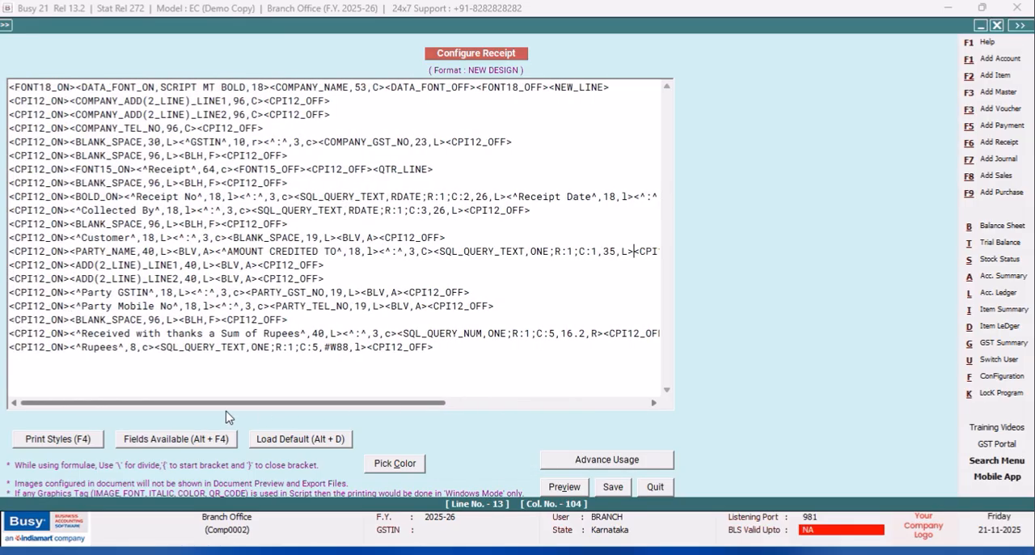
{"action": "left_click", "coordinate": [173, 251]}
{"action": "right_click", "coordinate": [174, 253]}
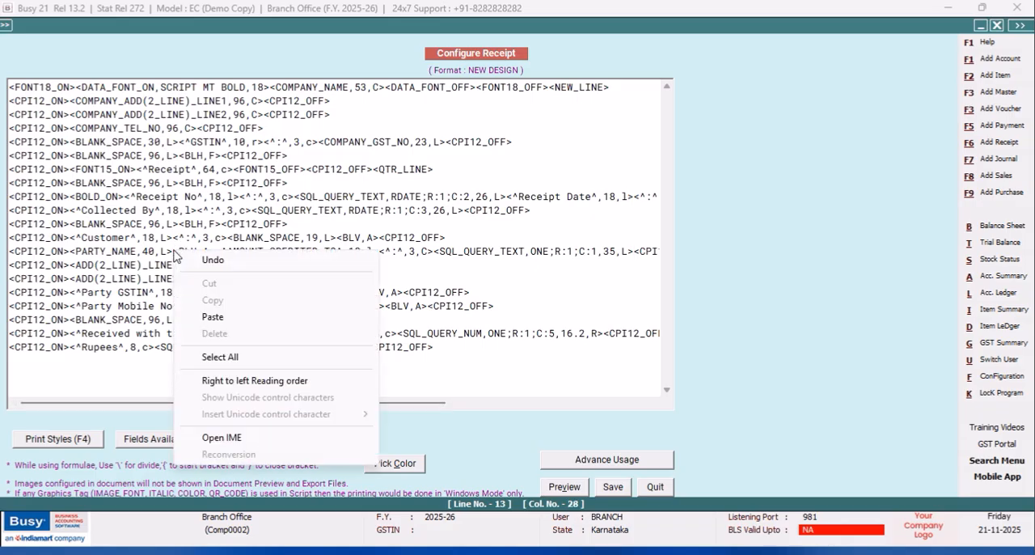
{"action": "left_click", "coordinate": [223, 317]}
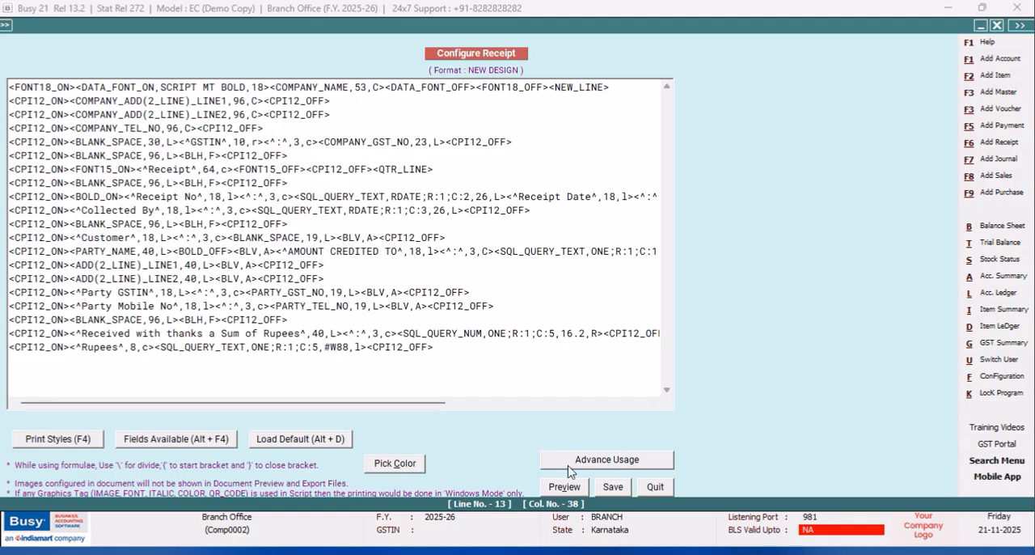
{"action": "left_click", "coordinate": [612, 489]}
{"action": "left_click", "coordinate": [428, 335]}
{"action": "left_click", "coordinate": [127, 221]}
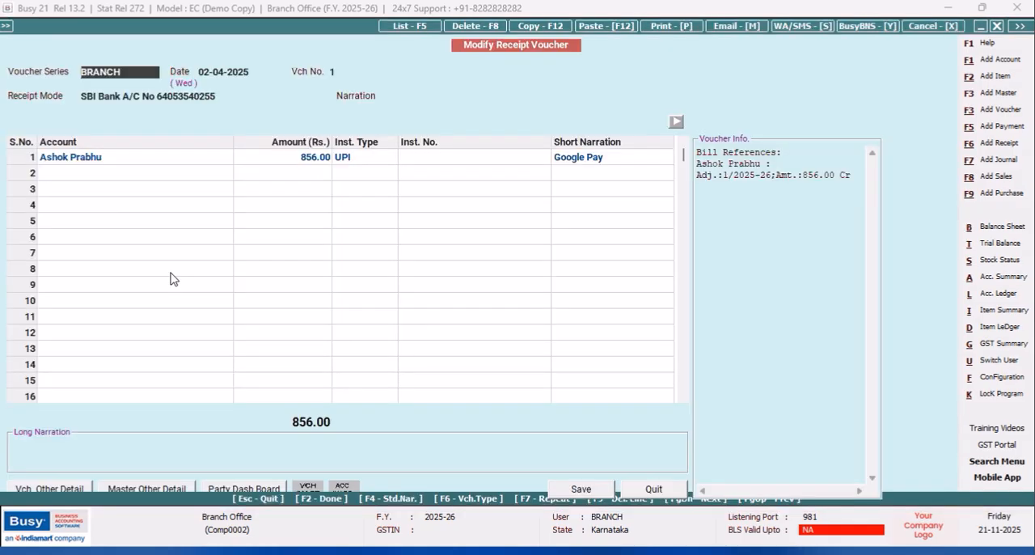
- Preview the BRANCH receipt voucher with the NEW DESIGN format to check the bold text, and close the voucher
{"action": "left_click", "coordinate": [662, 30]}
{"action": "left_click", "coordinate": [484, 285]}
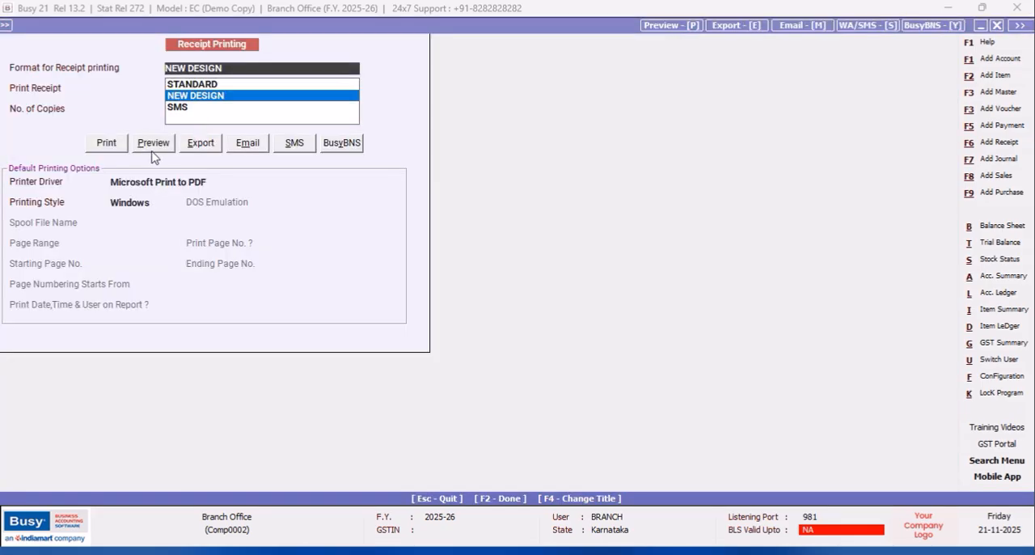
{"action": "left_click", "coordinate": [153, 145]}
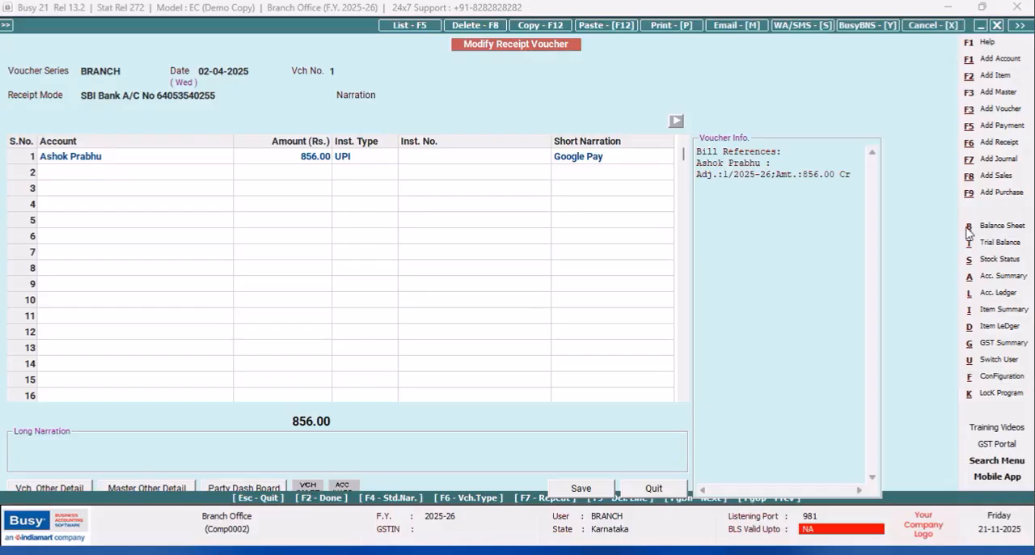
{"action": "left_click", "coordinate": [999, 26]}
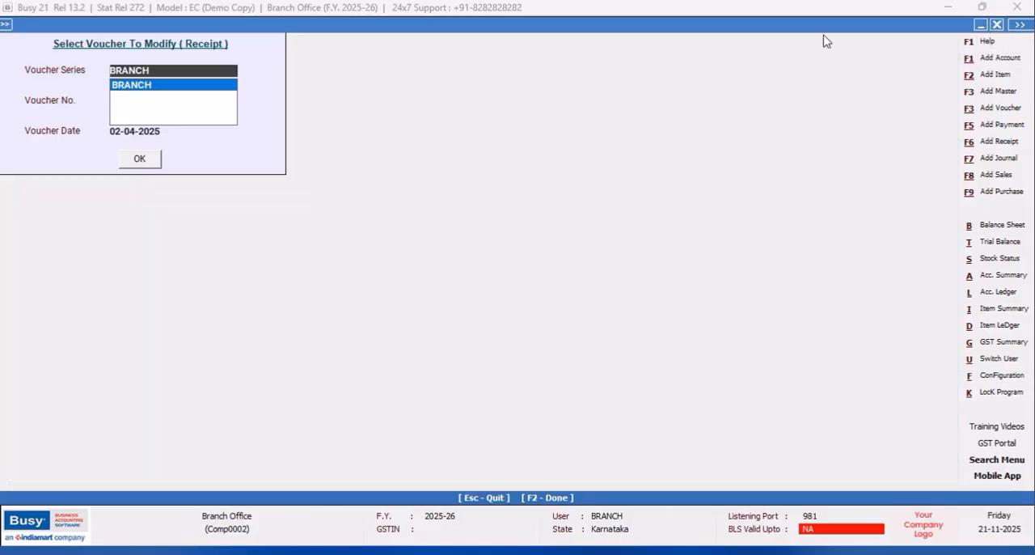
- Review the NEW DESIGN receipt script in the advanced document configuration, leave it without changes and open the format's page settings
{"action": "left_click", "coordinate": [987, 376]}
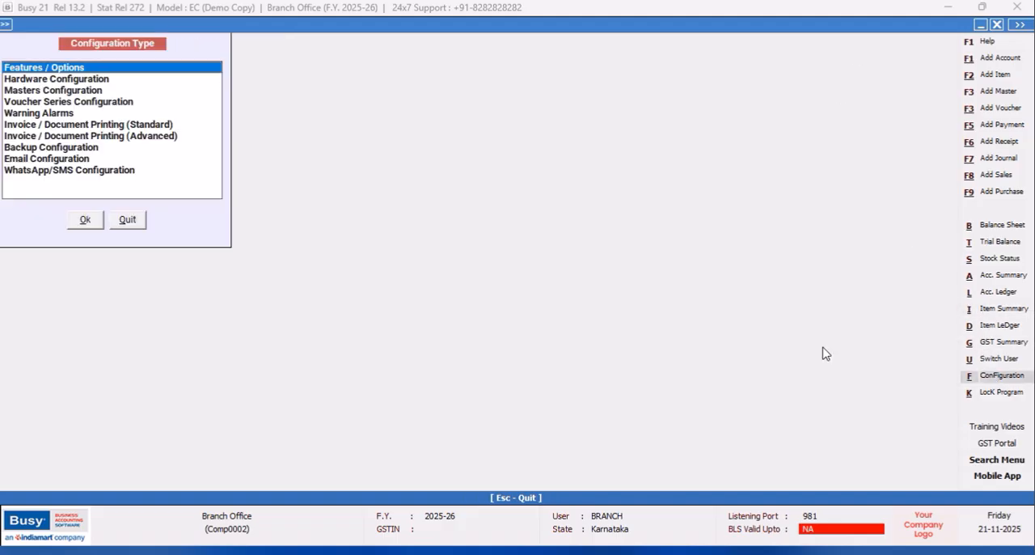
{"action": "left_click", "coordinate": [160, 139]}
{"action": "left_click", "coordinate": [87, 220]}
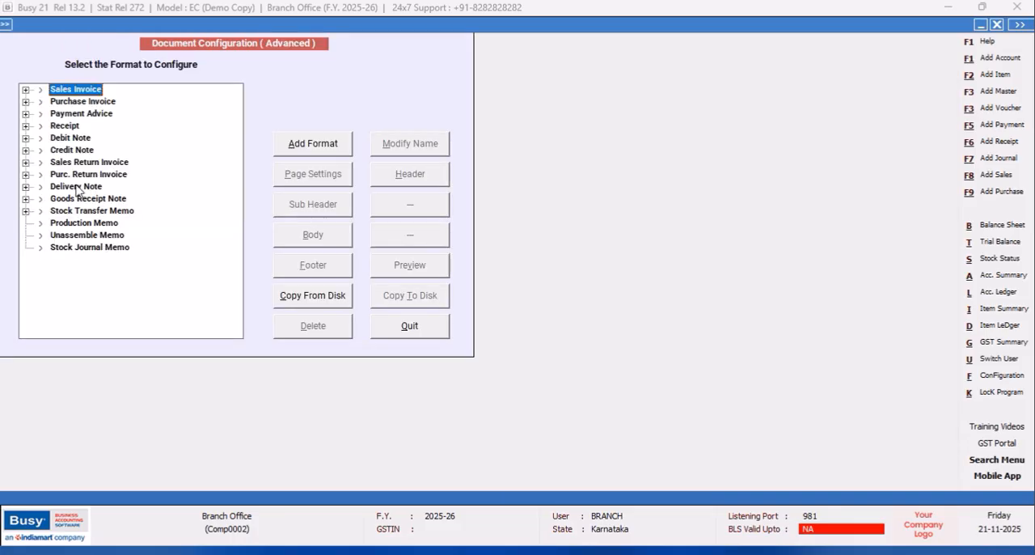
{"action": "left_click", "coordinate": [26, 126]}
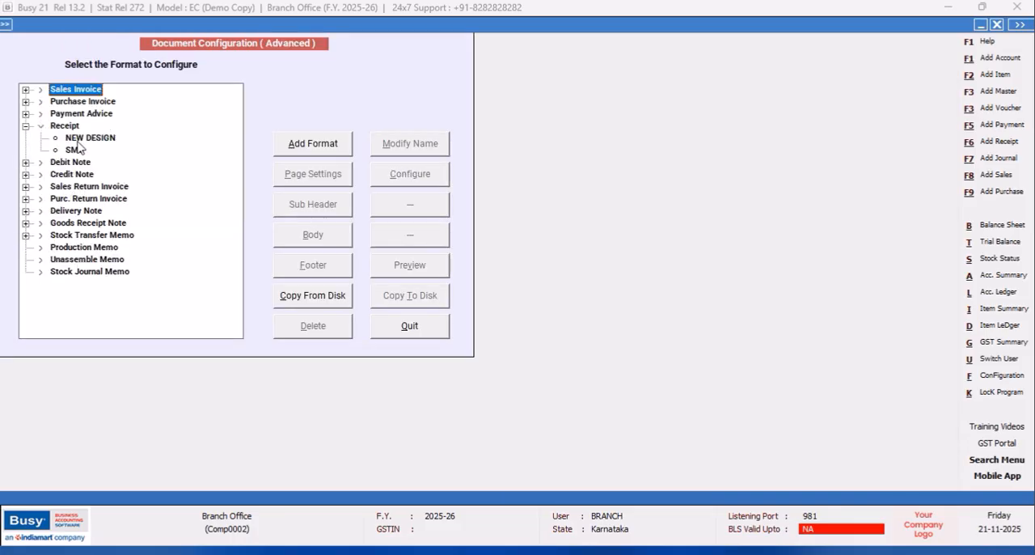
{"action": "left_click", "coordinate": [90, 138]}
{"action": "left_click", "coordinate": [421, 174]}
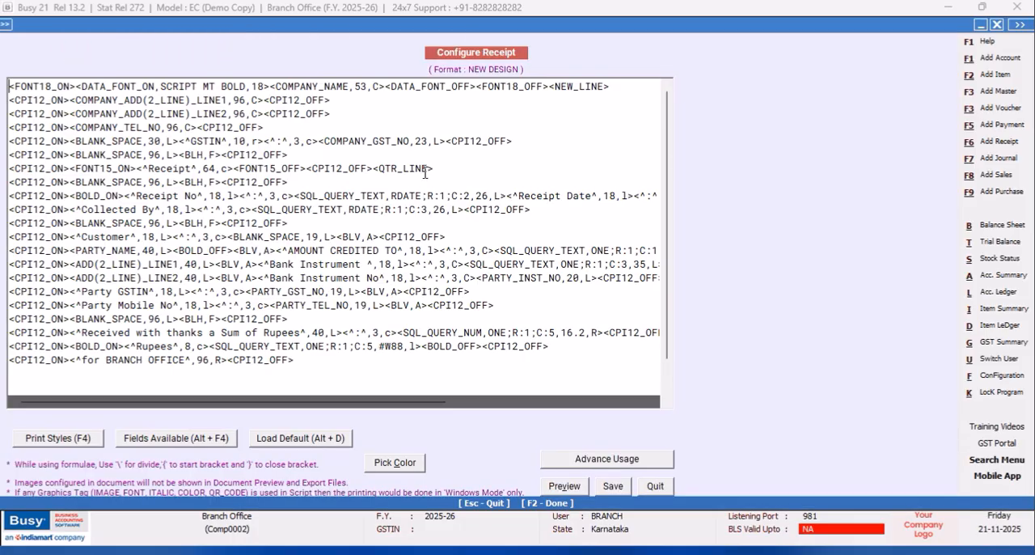
{"action": "left_click", "coordinate": [655, 486]}
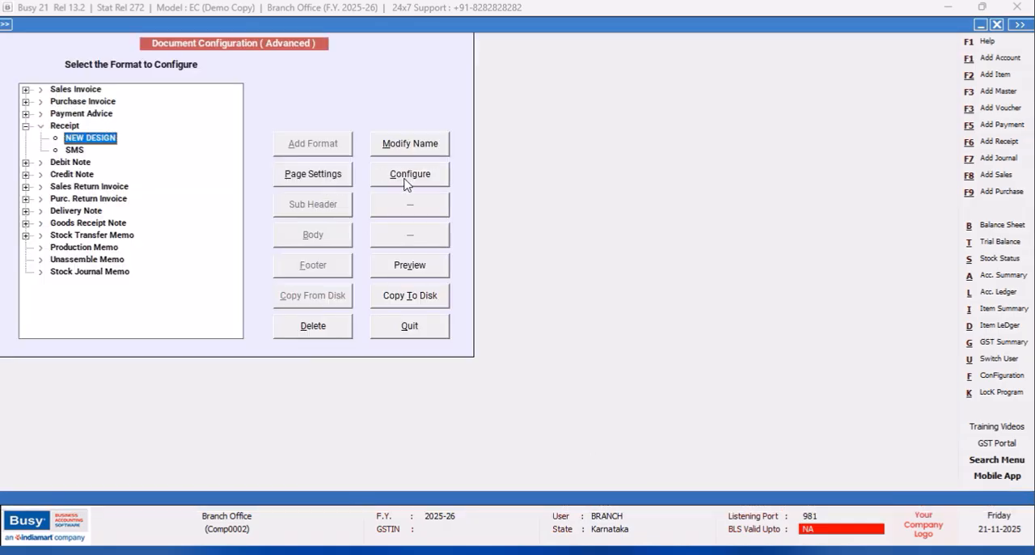
{"action": "left_click", "coordinate": [339, 178]}
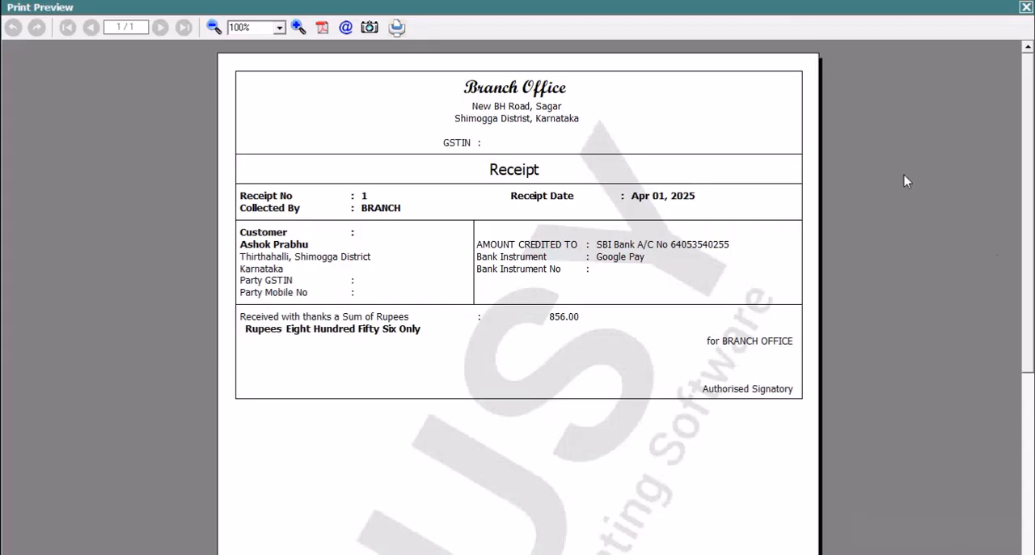
- Close the receipt preview, leave the new receipt entry and open BRANCH receipt voucher 1 for modification
{"action": "left_click", "coordinate": [1025, 8]}
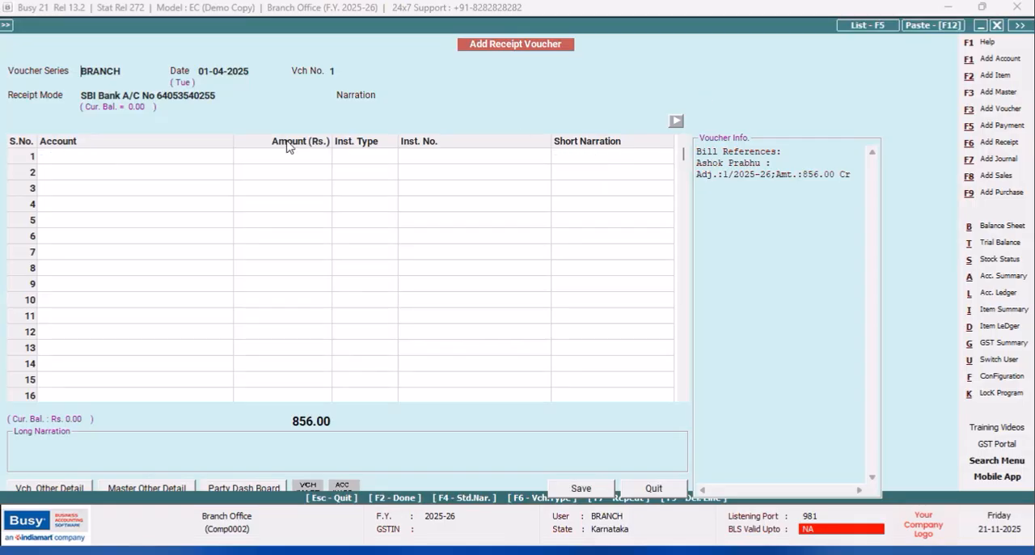
{"action": "left_click", "coordinate": [653, 489]}
{"action": "left_click", "coordinate": [198, 138]}
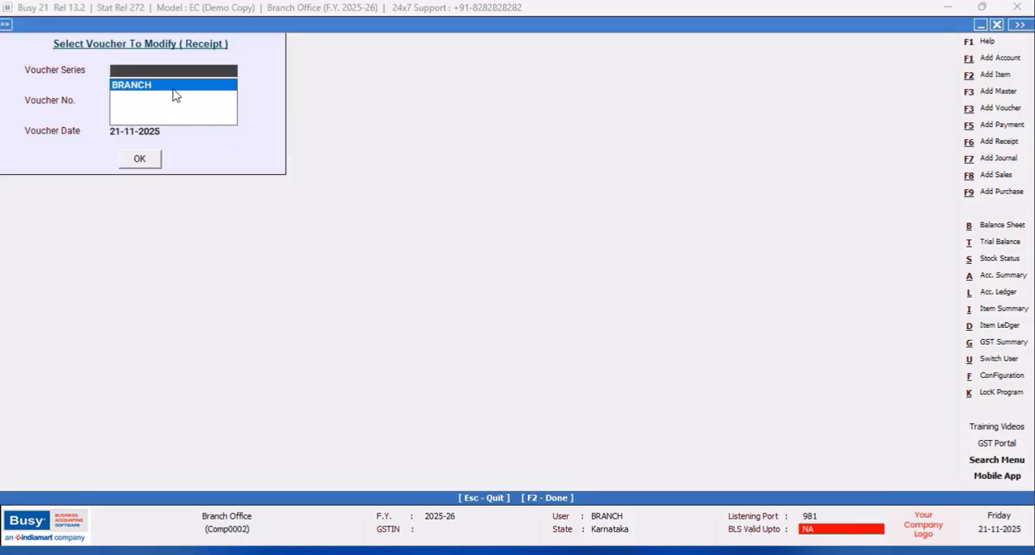
{"action": "left_click", "coordinate": [159, 86]}
{"action": "left_click", "coordinate": [136, 161]}
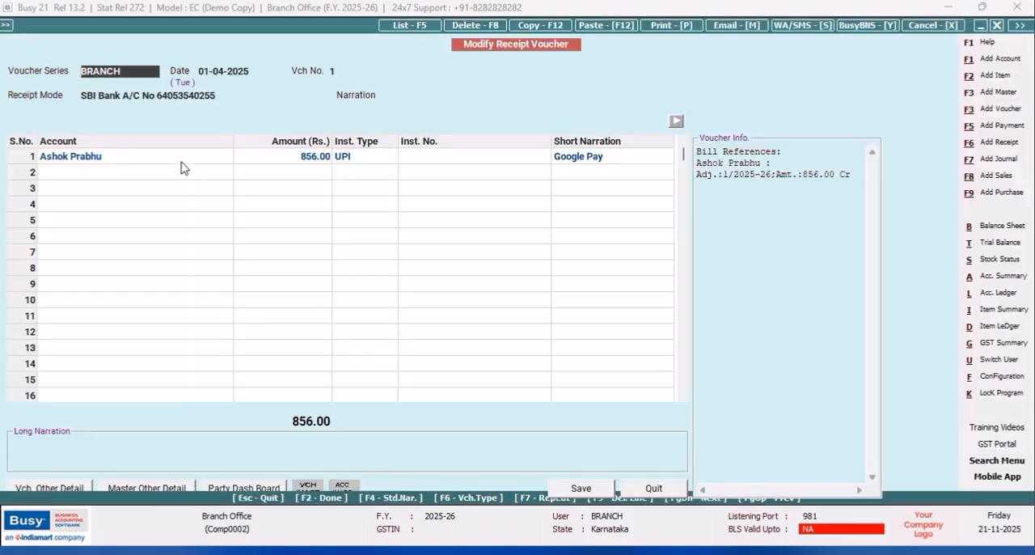
{"action": "left_click", "coordinate": [226, 95]}
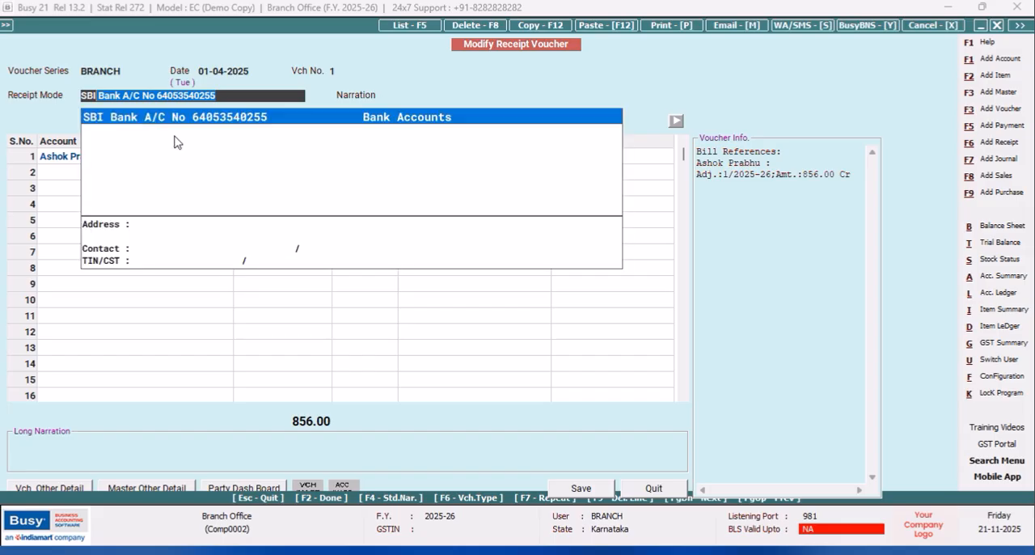
{"action": "key", "text": "Escape"}
{"action": "key", "text": "Escape"}
{"action": "key", "text": "Escape"}
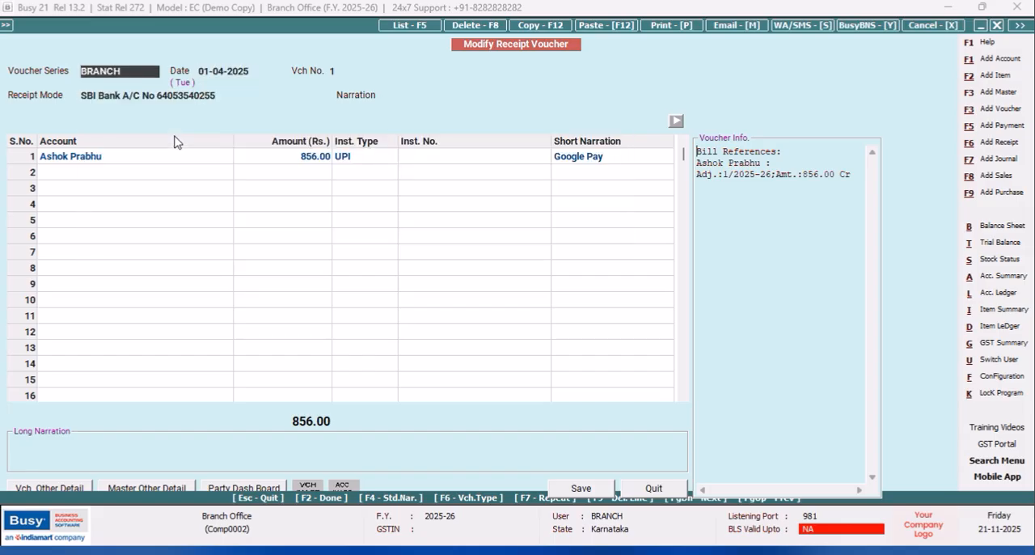
- Set the receipt voucher's Receipt Mode to Cash and save the voucher
{"action": "left_click", "coordinate": [228, 95]}
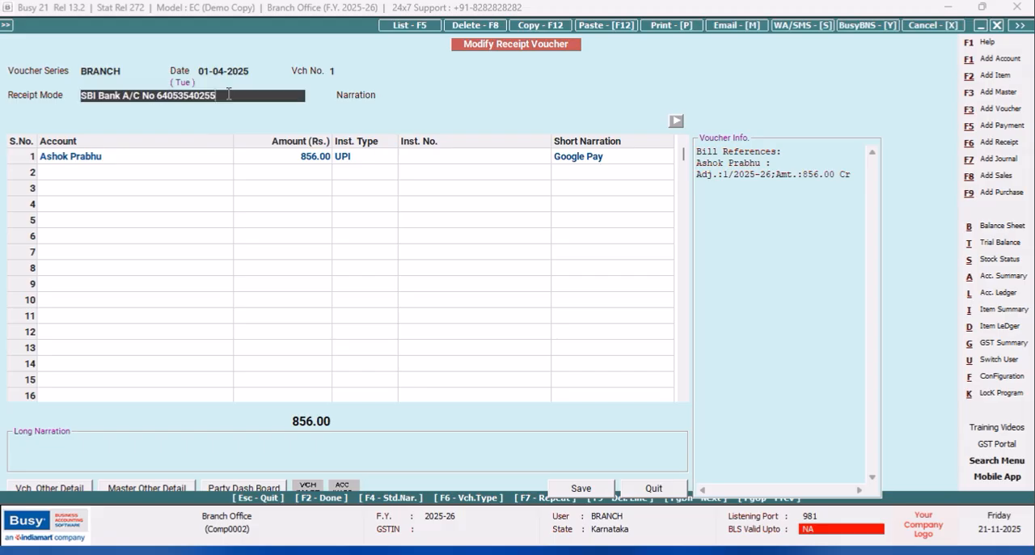
{"action": "key", "text": "space"}
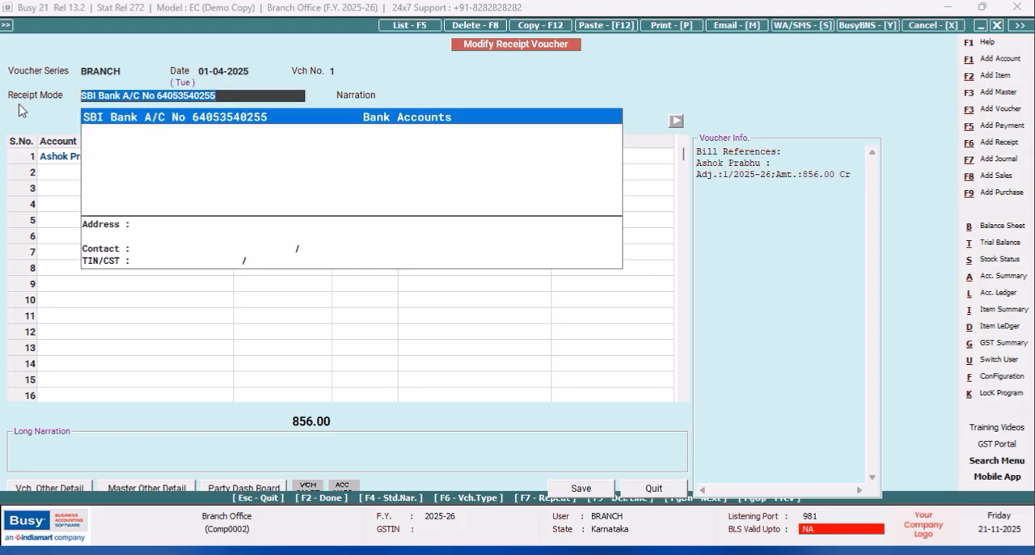
{"action": "key", "text": "BackSpace"}
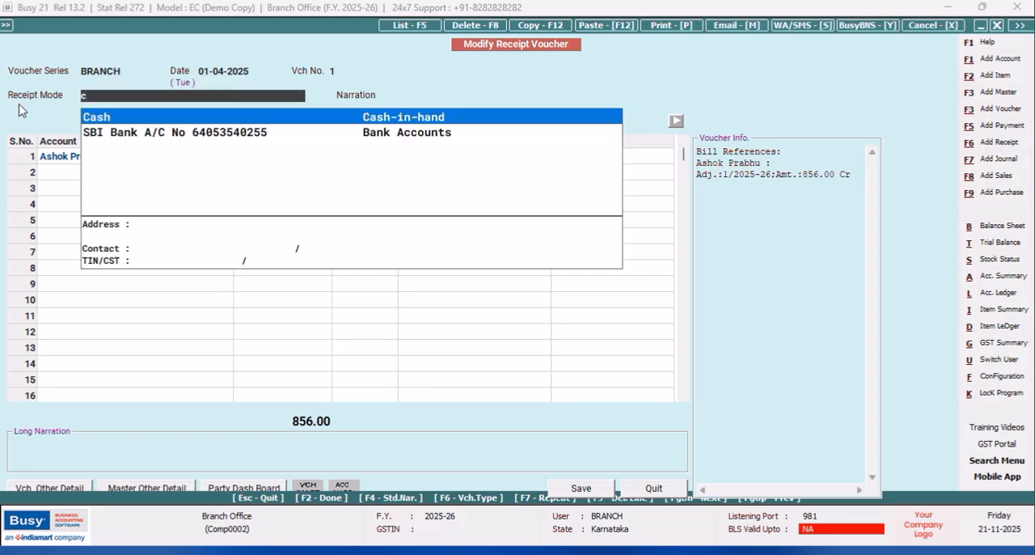
{"action": "key", "text": "Return"}
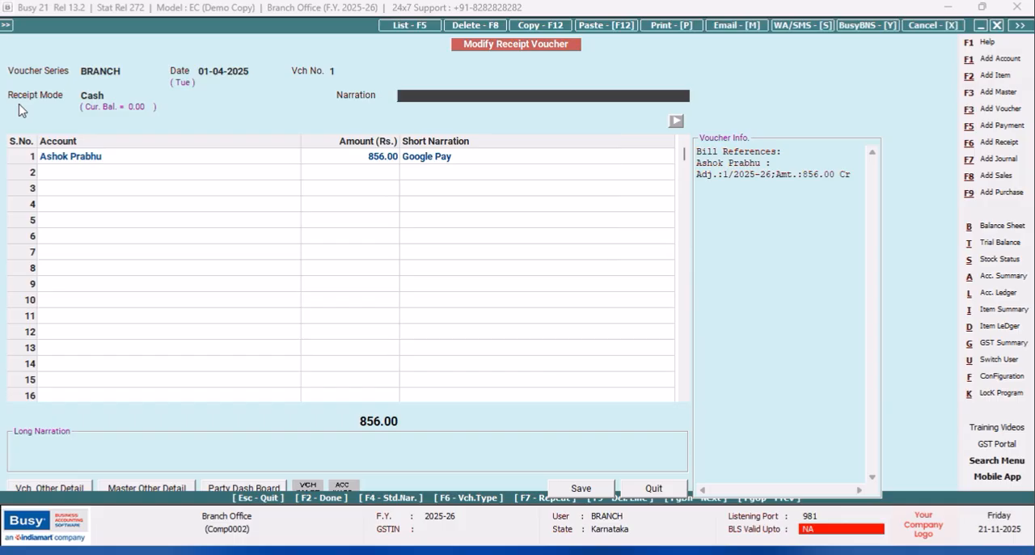
{"action": "left_click", "coordinate": [575, 489]}
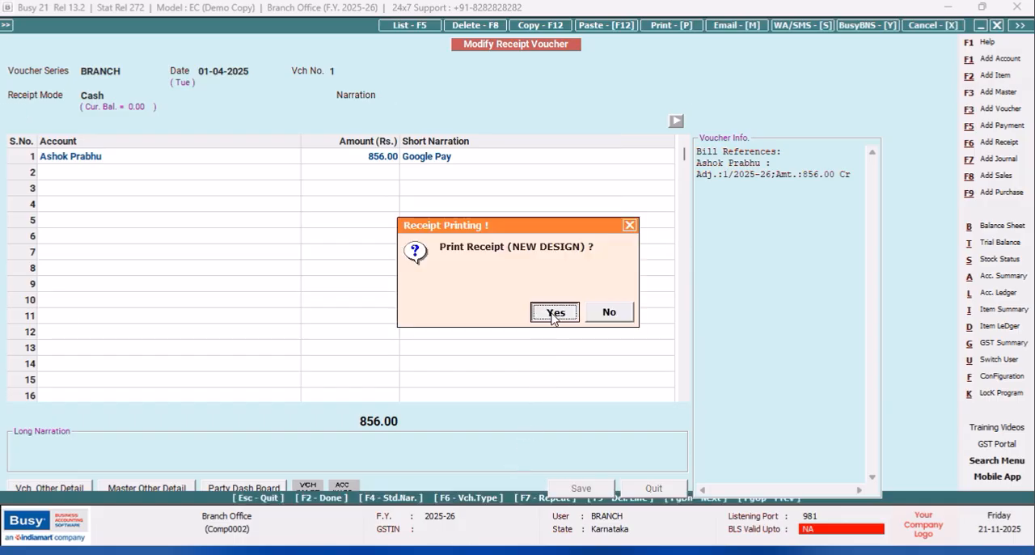
- Preview the cash receipt in the NEW DESIGN format to check the AMOUNT CREDITED TO field, and close the preview
{"action": "left_click", "coordinate": [553, 313]}
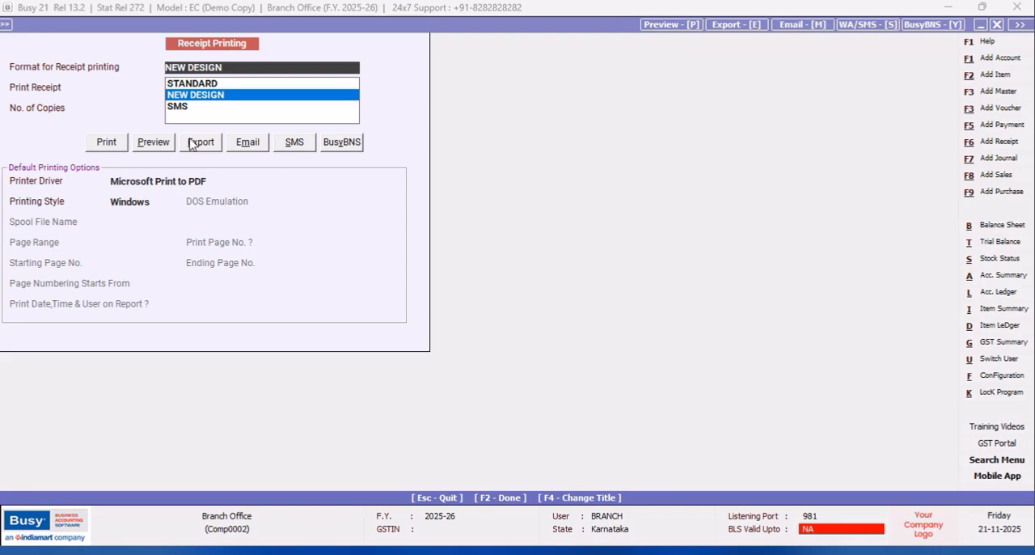
{"action": "left_click", "coordinate": [152, 143]}
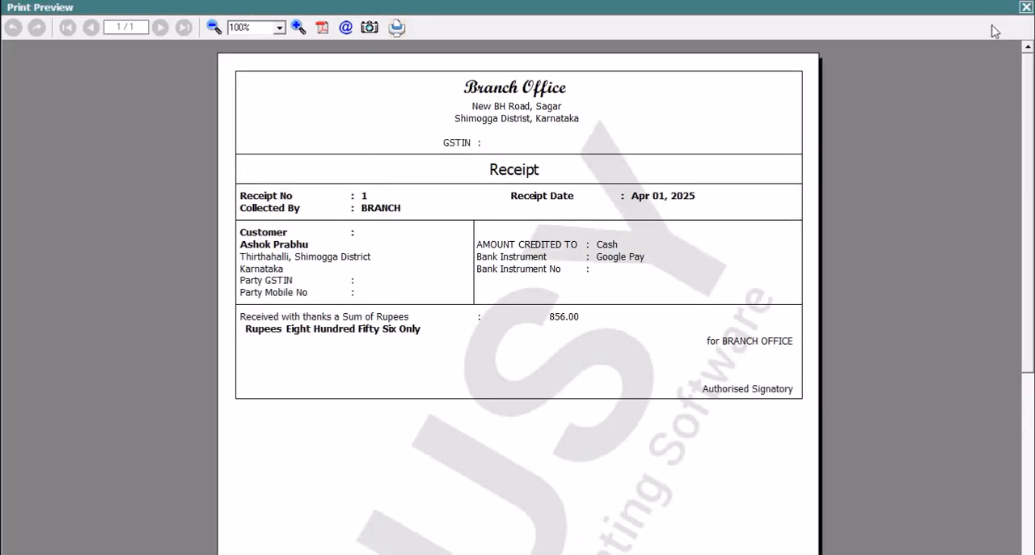
{"action": "left_click", "coordinate": [1025, 7]}
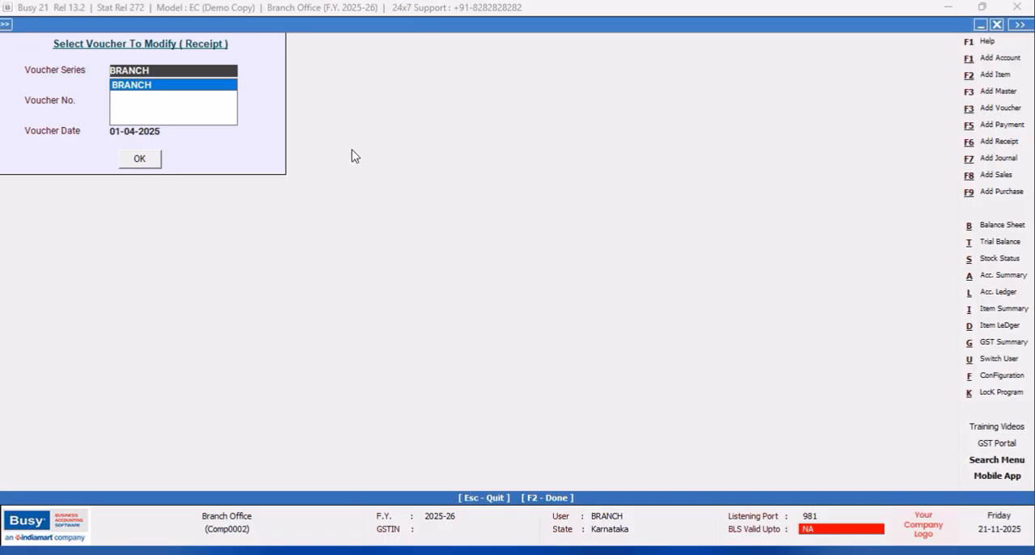
- Reopen the BRANCH receipt voucher, set its Receipt Mode to the SBI Bank account, and save it with a NEW DESIGN receipt preview
{"action": "left_click", "coordinate": [151, 95]}
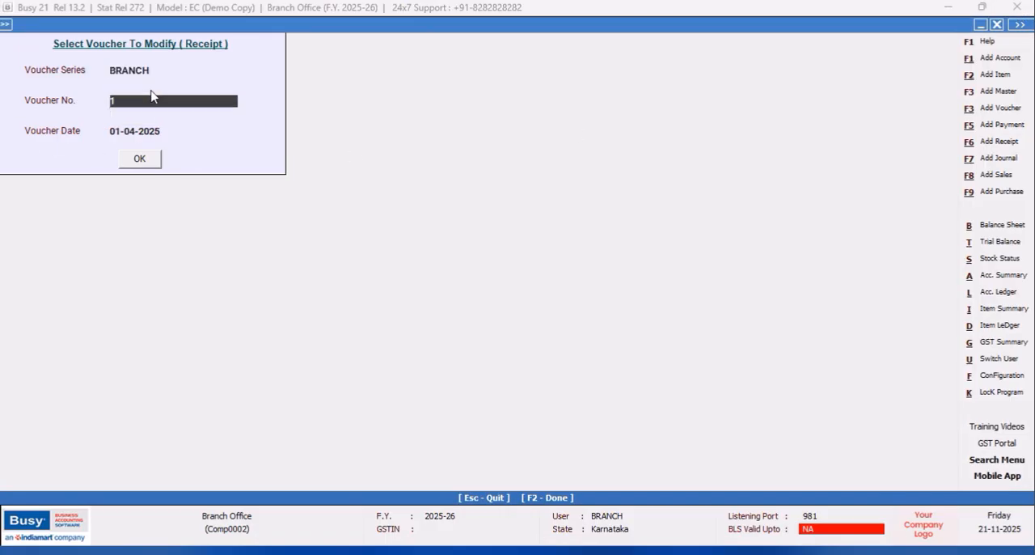
{"action": "left_click", "coordinate": [139, 159]}
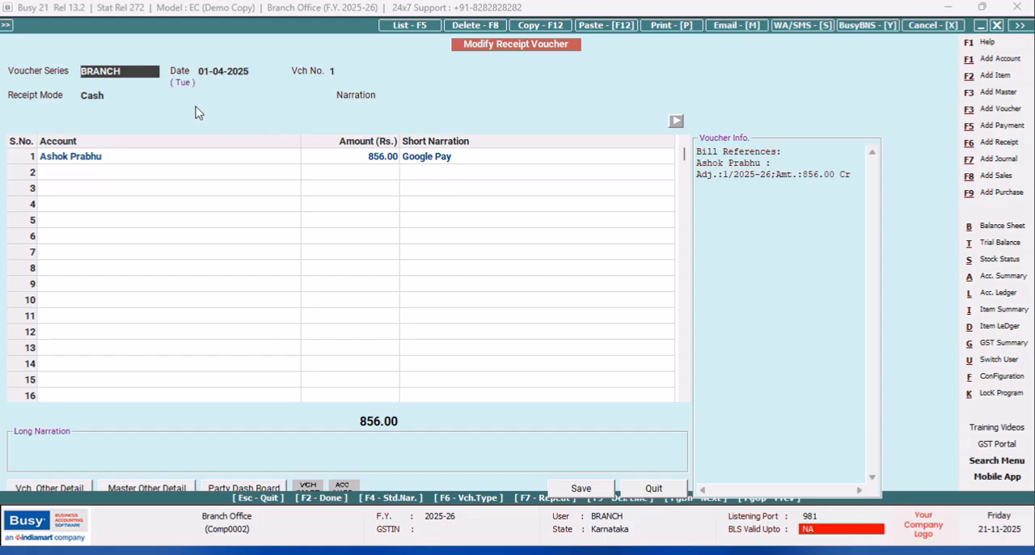
{"action": "left_click", "coordinate": [127, 95]}
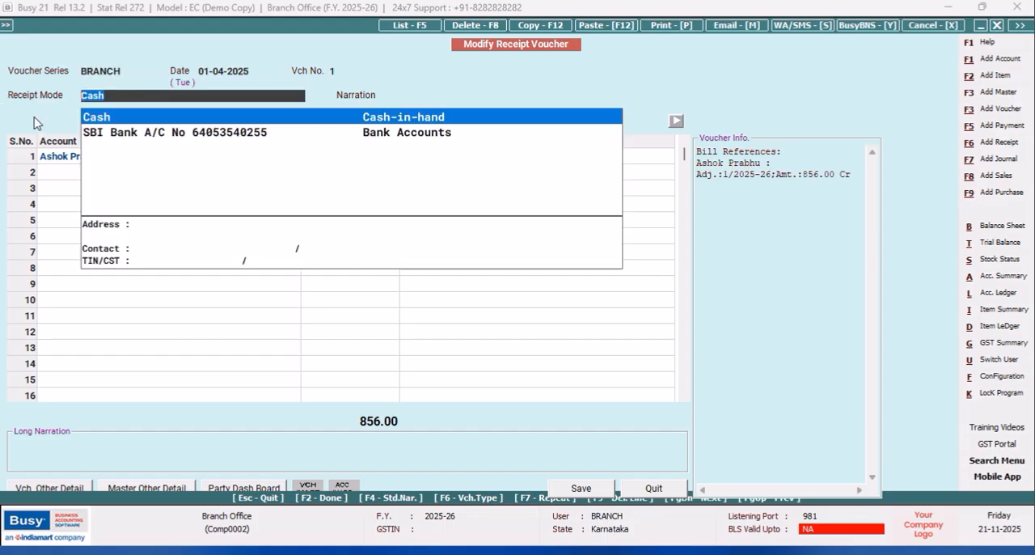
{"action": "left_click", "coordinate": [97, 133]}
{"action": "left_click", "coordinate": [582, 488]}
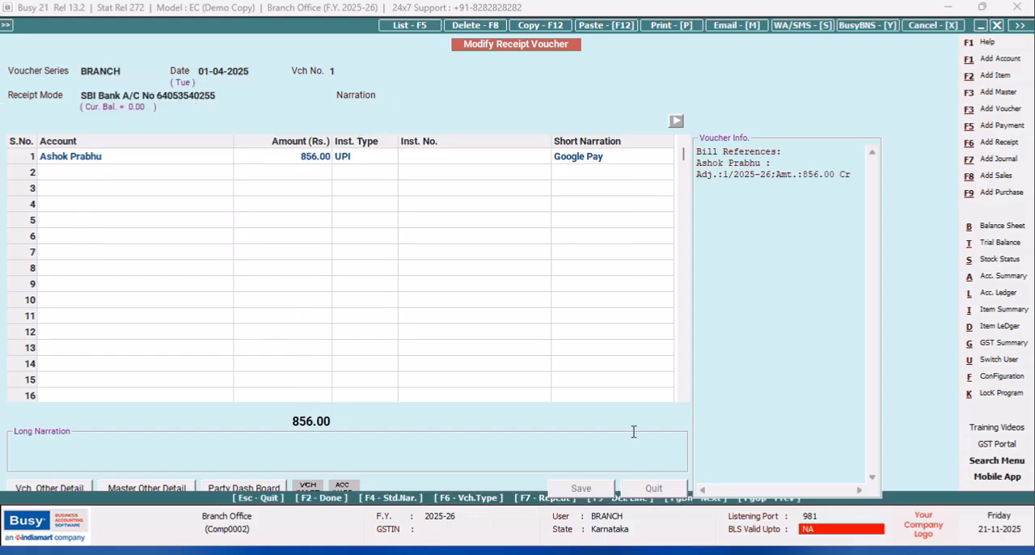
{"action": "left_click", "coordinate": [575, 313]}
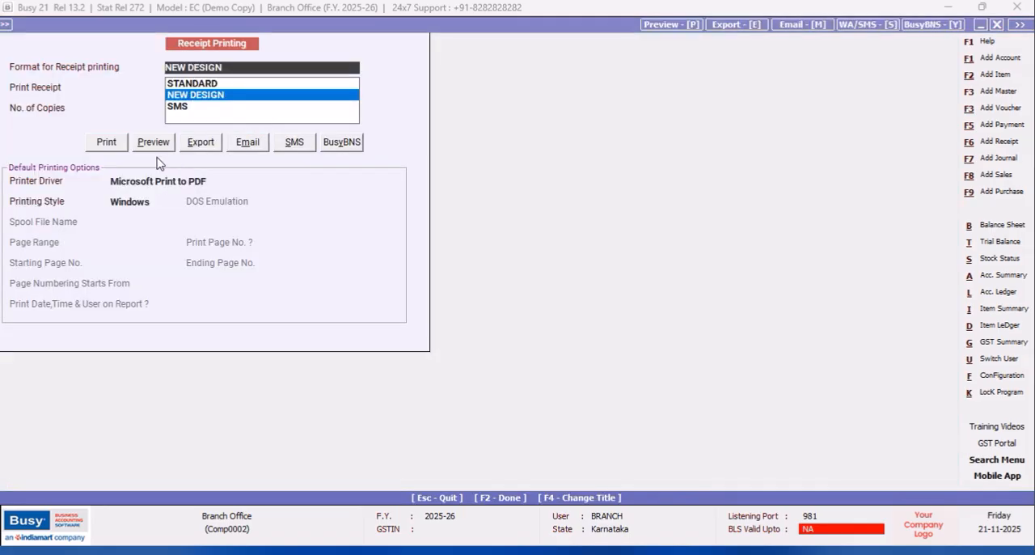
{"action": "left_click", "coordinate": [154, 142]}
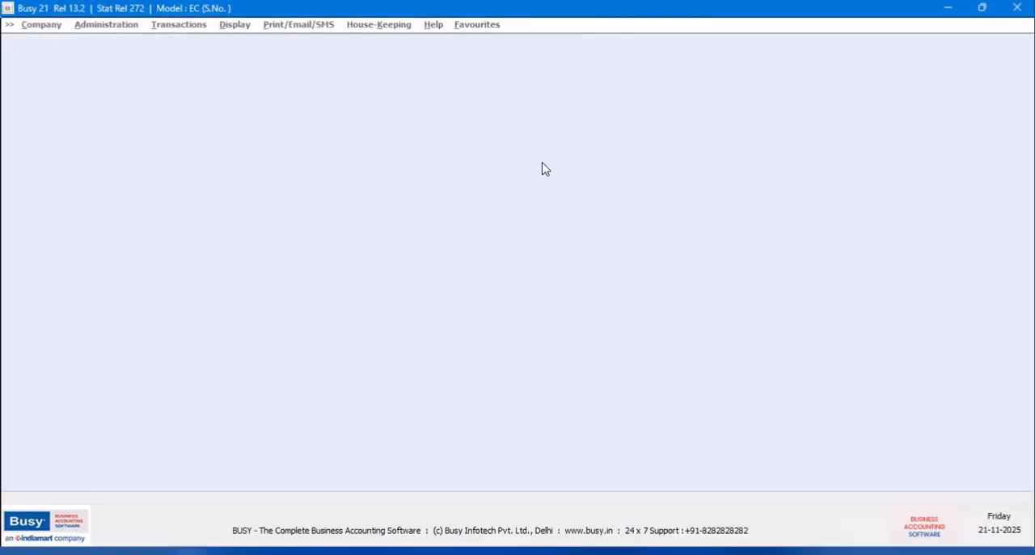
- Continue in demo mode and open the company Harsha Motors, logging in as user busy with the account password
{"action": "left_click", "coordinate": [612, 315]}
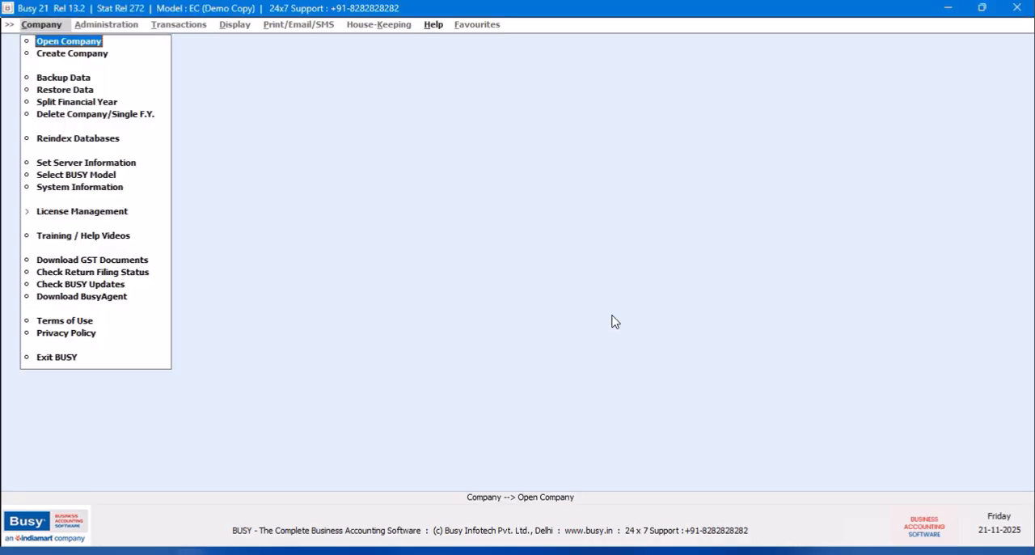
{"action": "left_click", "coordinate": [46, 41]}
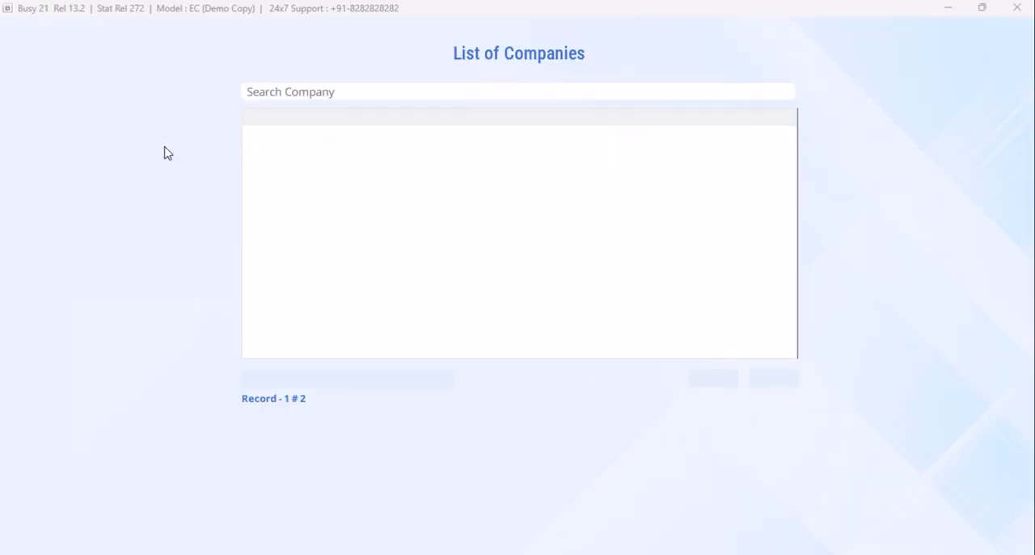
{"action": "left_click", "coordinate": [284, 149]}
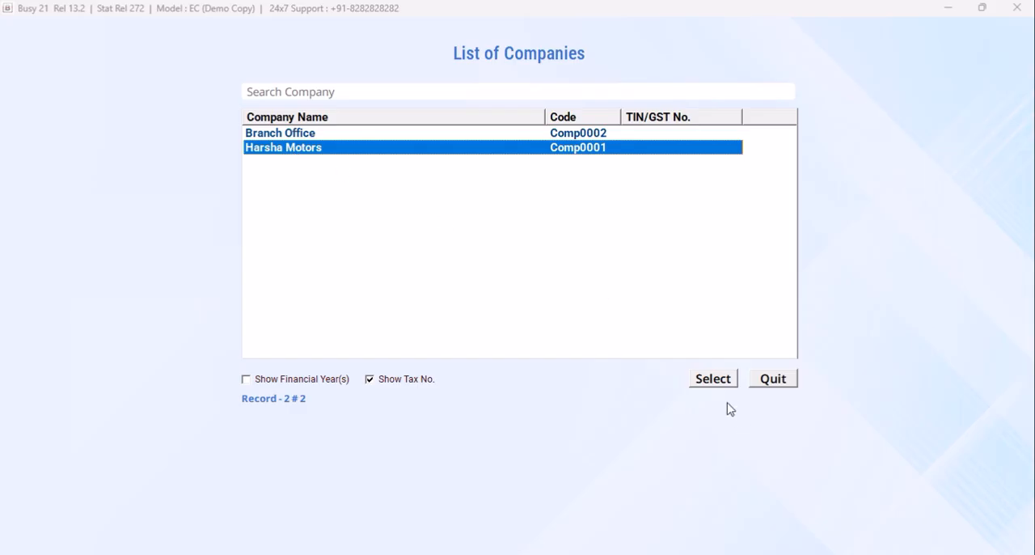
{"action": "left_click", "coordinate": [713, 380]}
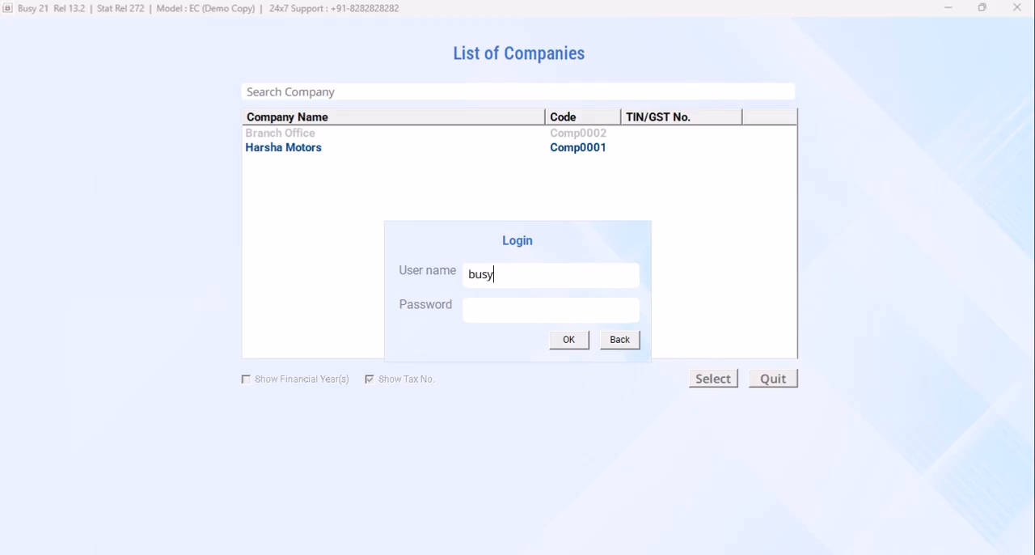
{"action": "key", "text": "Return"}
{"action": "type", "text": "*"}
{"action": "left_click", "coordinate": [570, 339]}
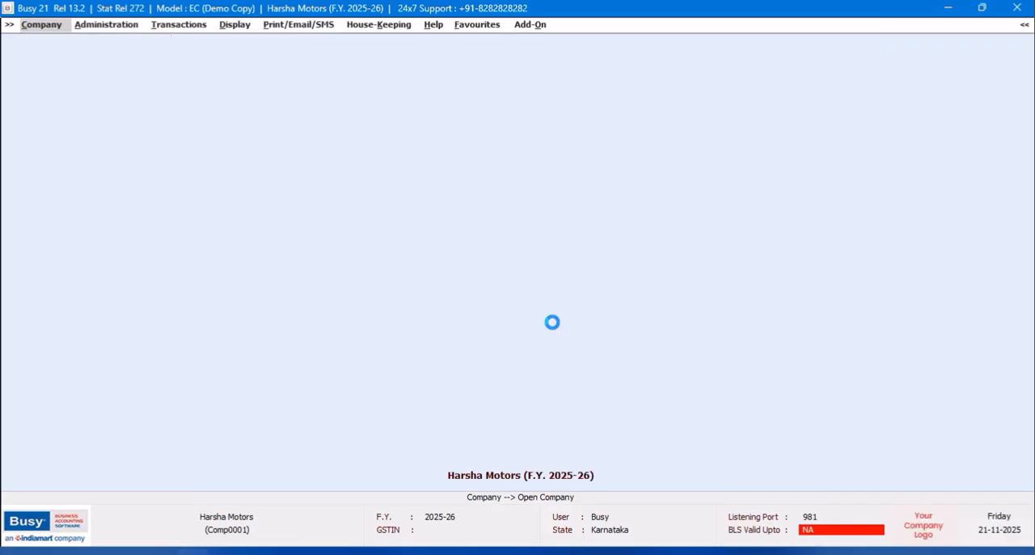
- Display the Day Book with cash balances for all branches from 01-04-2025 to 02-04-2025, and close the report
{"action": "left_click", "coordinate": [126, 53]}
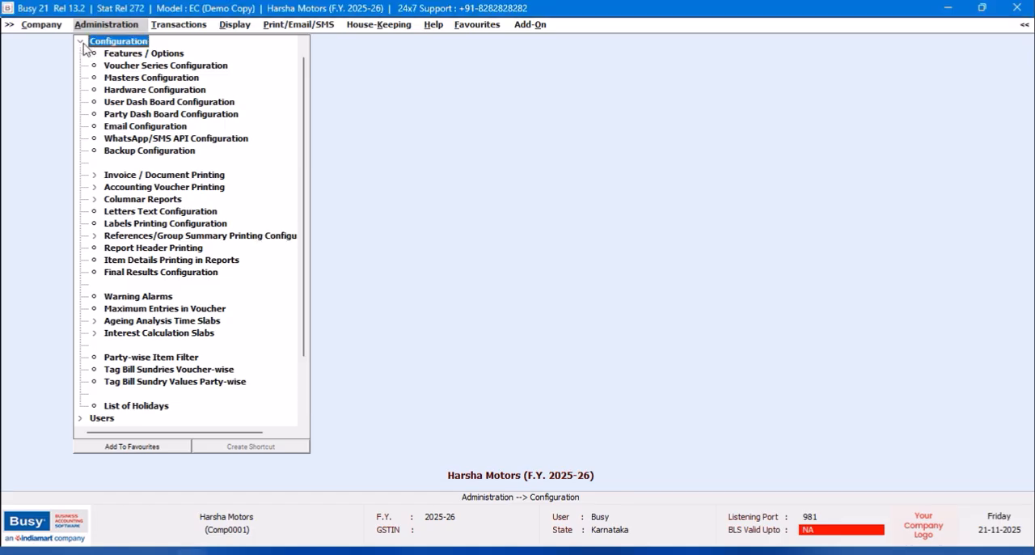
{"action": "left_click", "coordinate": [84, 45]}
{"action": "left_click", "coordinate": [230, 27]}
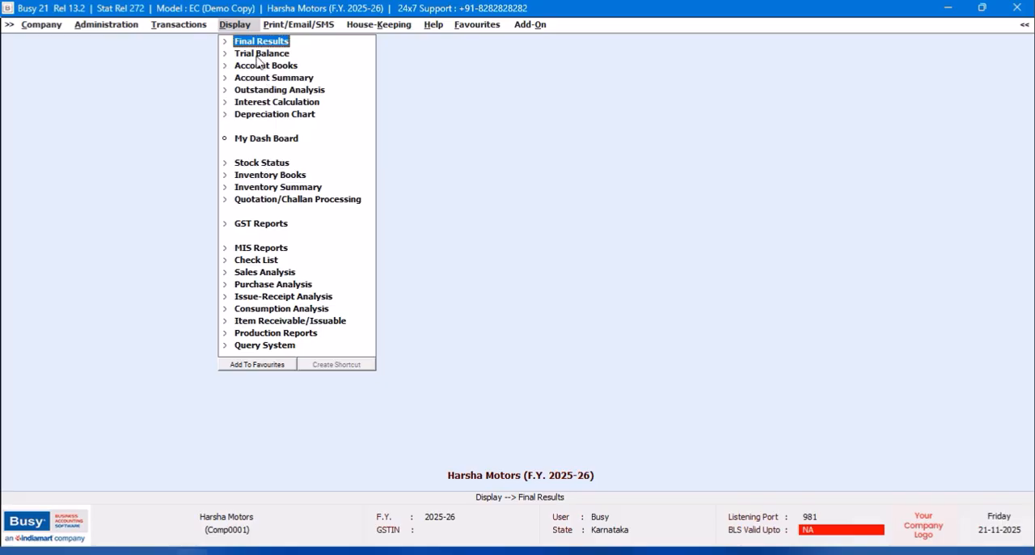
{"action": "left_click", "coordinate": [258, 69]}
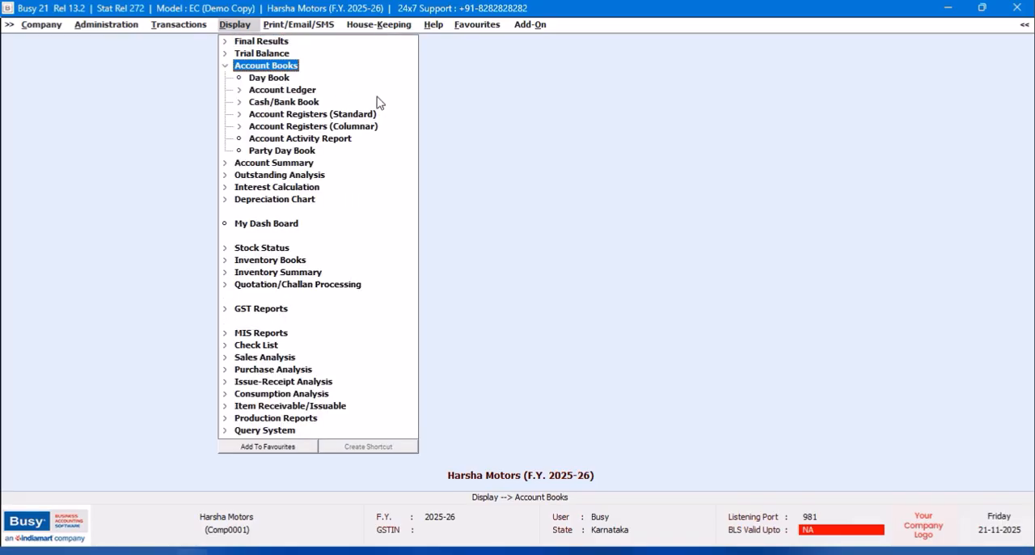
{"action": "left_click", "coordinate": [288, 80]}
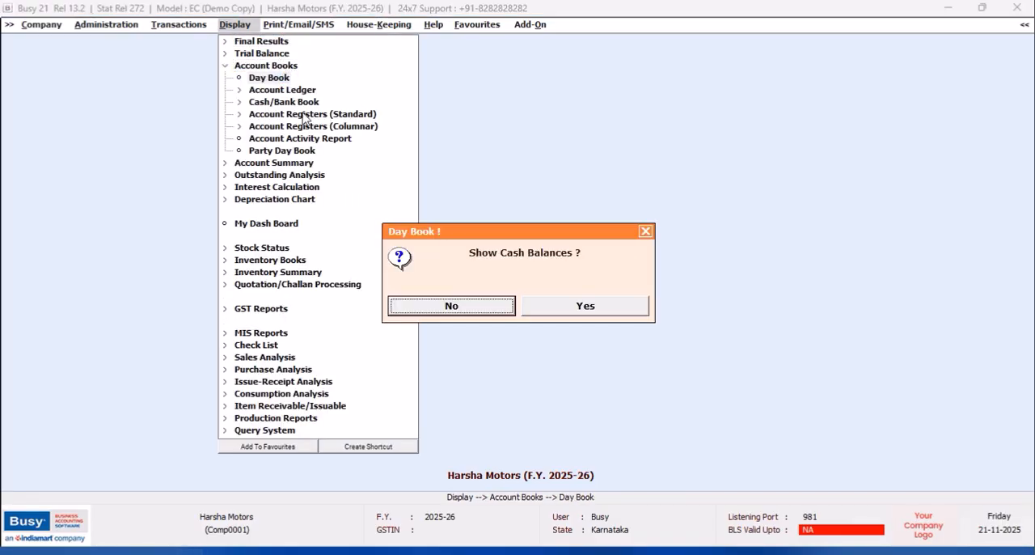
{"action": "left_click", "coordinate": [541, 315]}
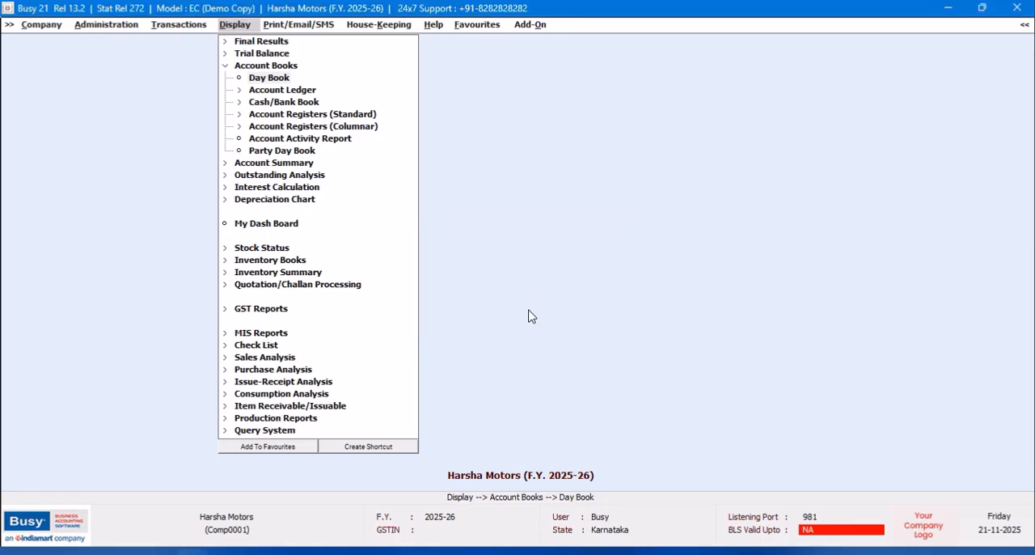
{"action": "left_click", "coordinate": [125, 233]}
{"action": "left_click", "coordinate": [125, 233]}
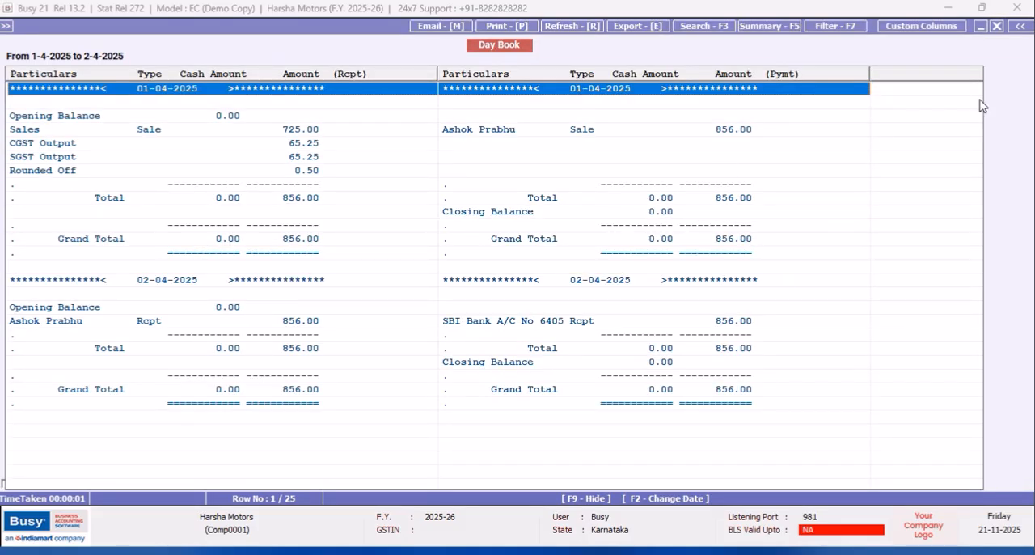
{"action": "left_click", "coordinate": [998, 26]}
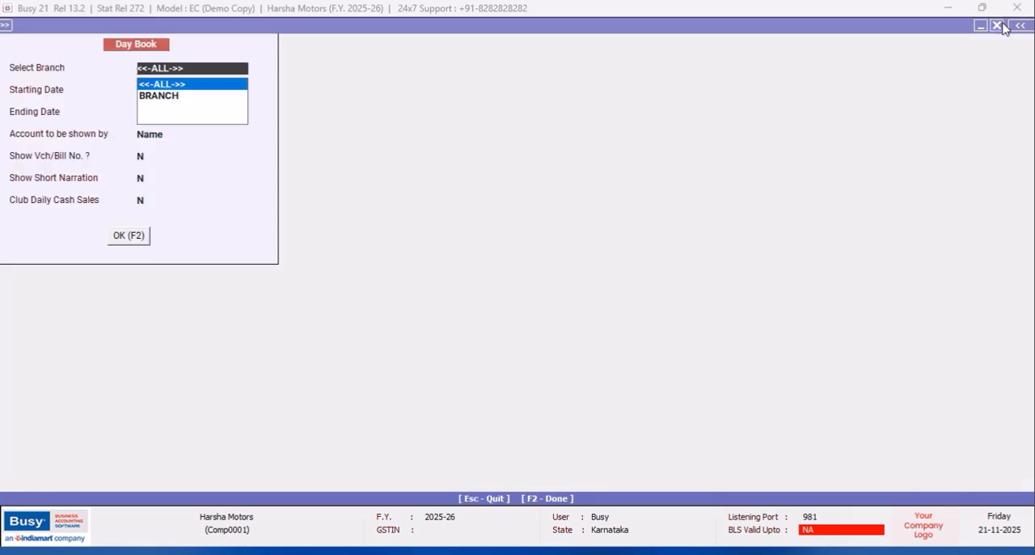
{"action": "left_click", "coordinate": [1003, 30]}
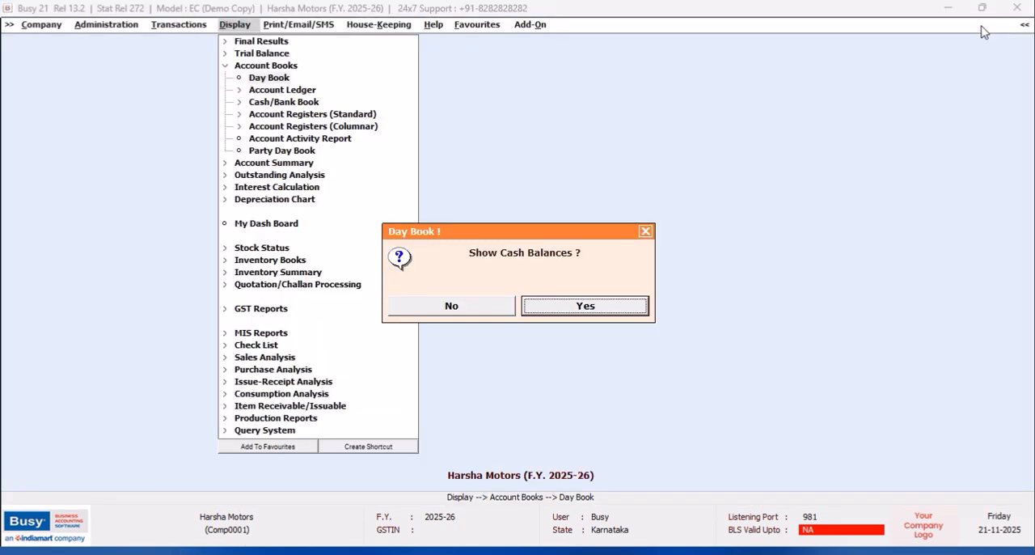
{"action": "left_click", "coordinate": [645, 232]}
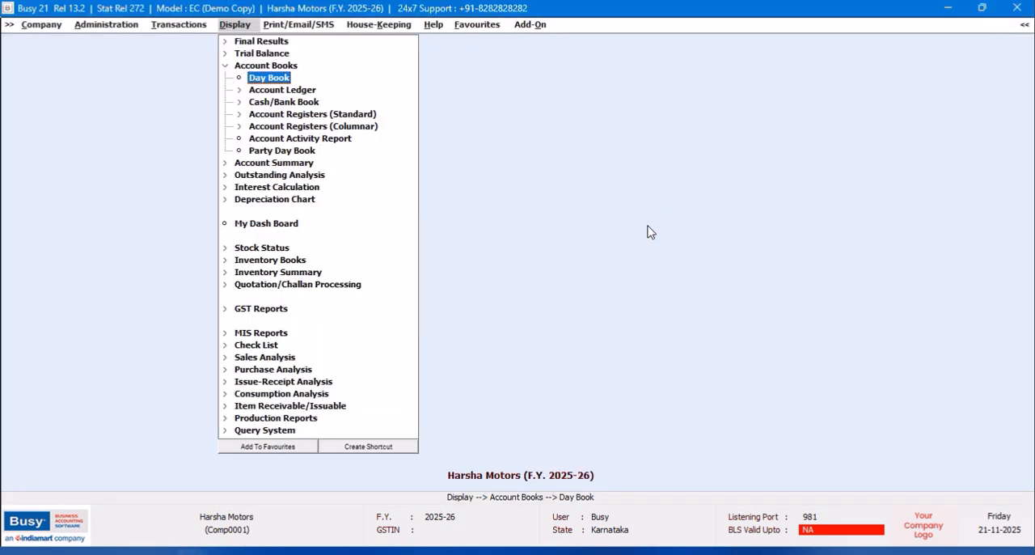
- Try to open the columnar Receipt Register from the account books
{"action": "left_click", "coordinate": [307, 103]}
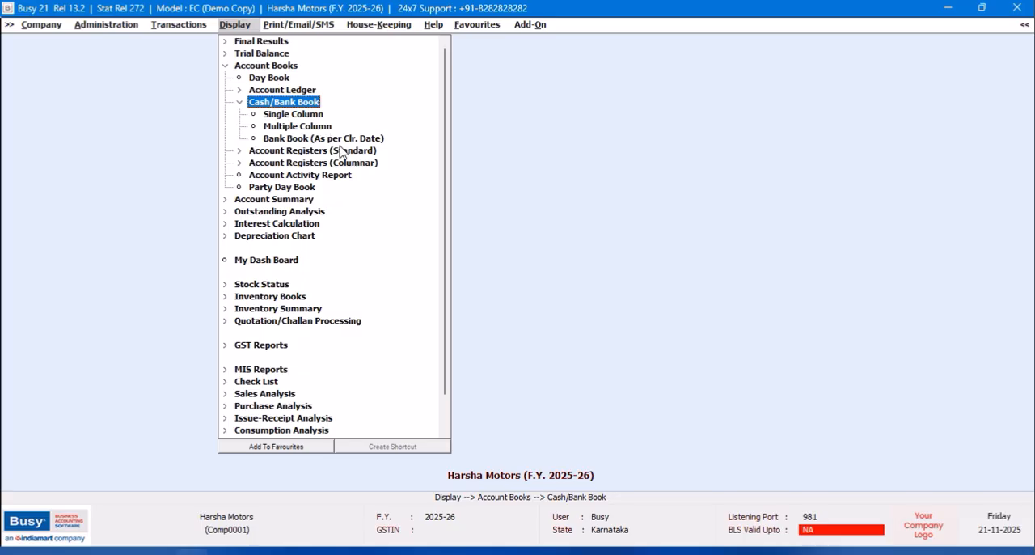
{"action": "left_click", "coordinate": [293, 91]}
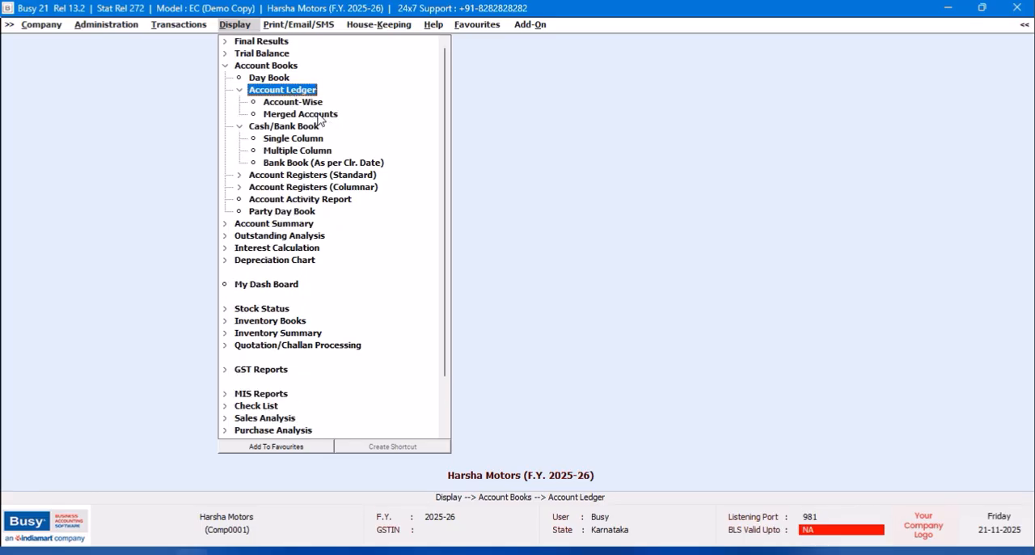
{"action": "left_click", "coordinate": [948, 528]}
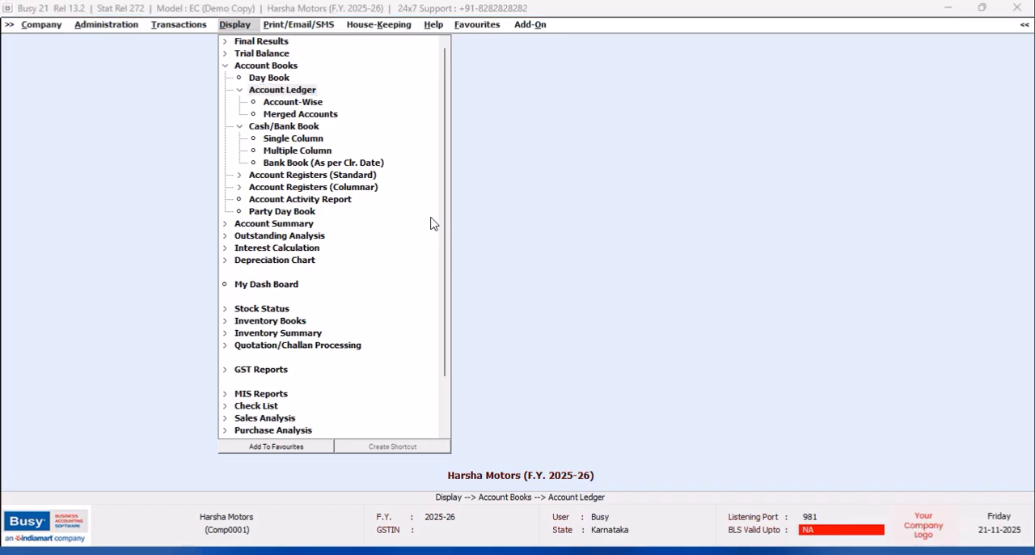
{"action": "left_click", "coordinate": [351, 188]}
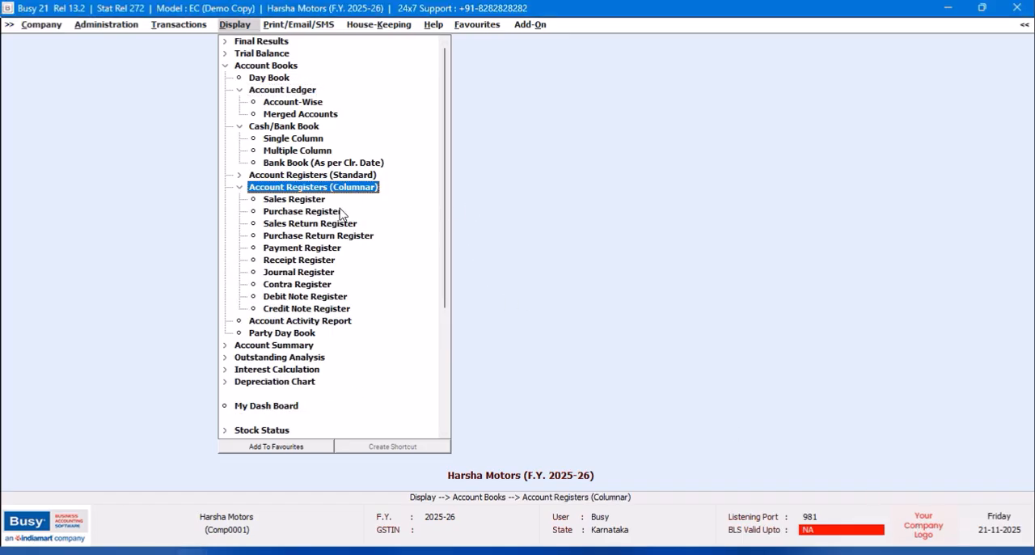
{"action": "left_click", "coordinate": [316, 261]}
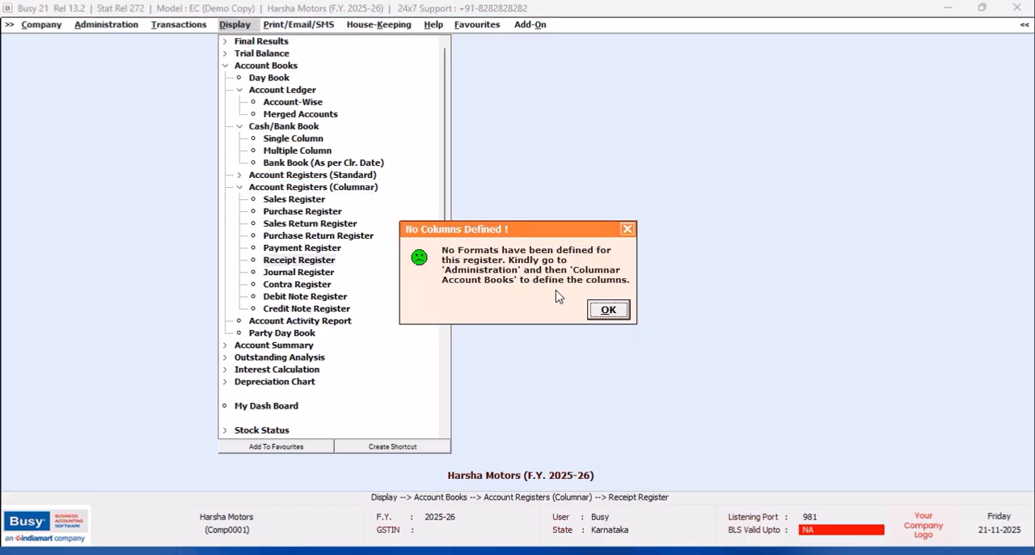
{"action": "left_click", "coordinate": [609, 318]}
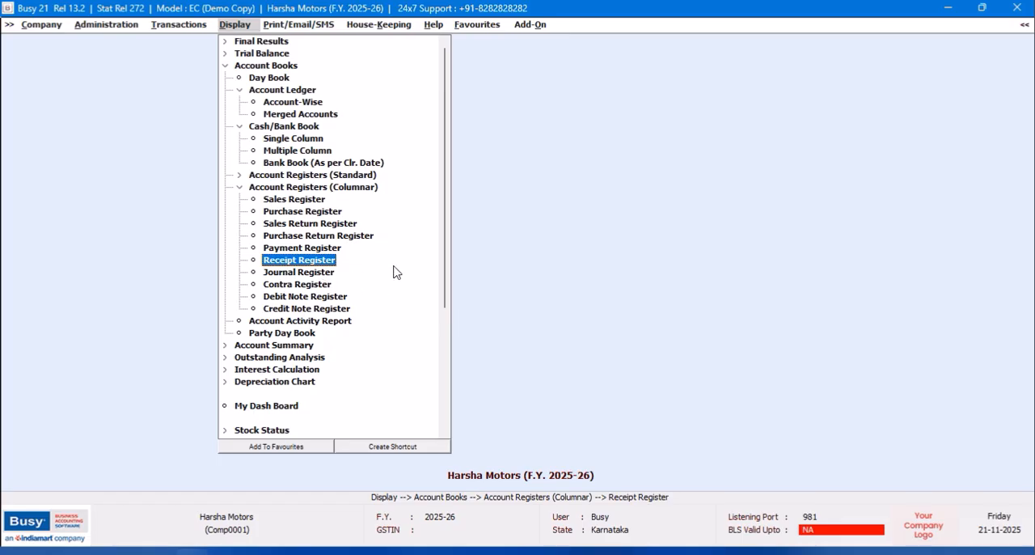
- Display the standard Receipt Register from 01-04-2025 to 02-04-2025 and close it
{"action": "key", "text": "Return"}
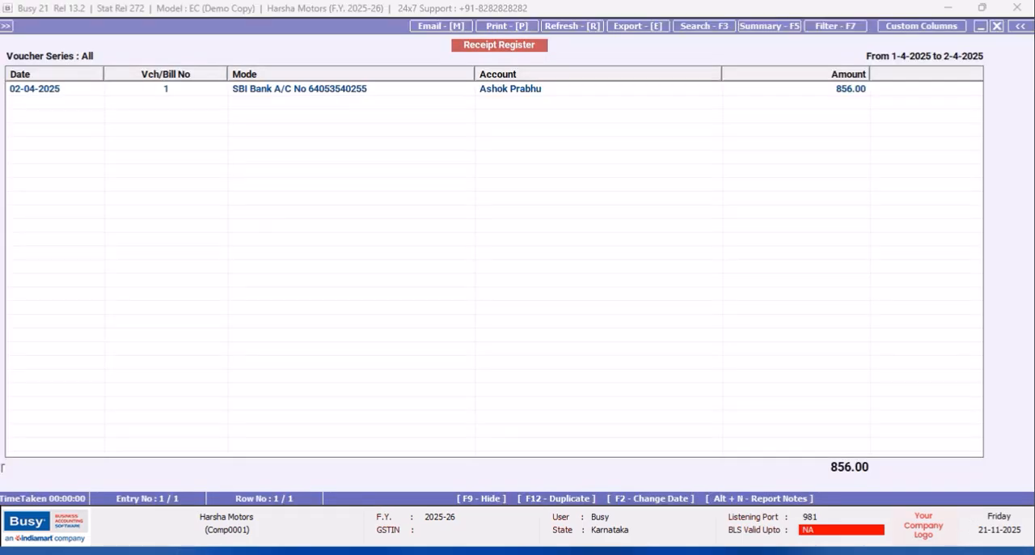
{"action": "left_click", "coordinate": [997, 26]}
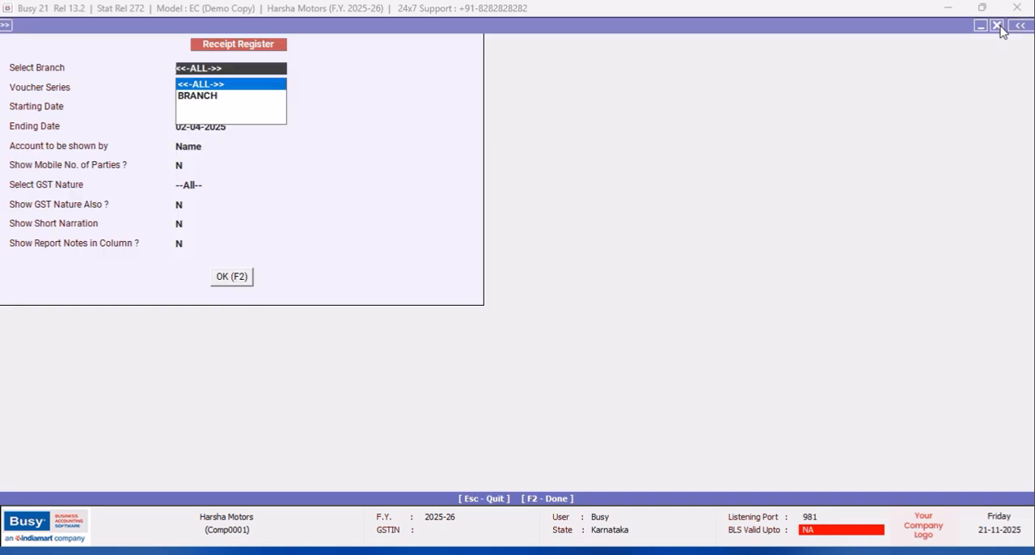
{"action": "left_click", "coordinate": [1001, 27]}
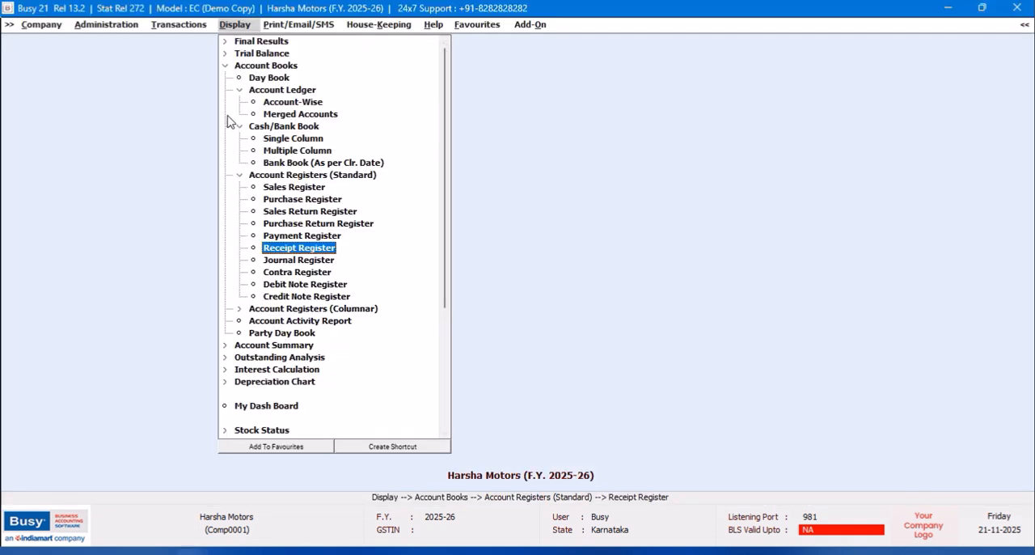
- Reopen the standard Receipt Register for all branches and all voucher series
{"action": "left_click", "coordinate": [223, 66]}
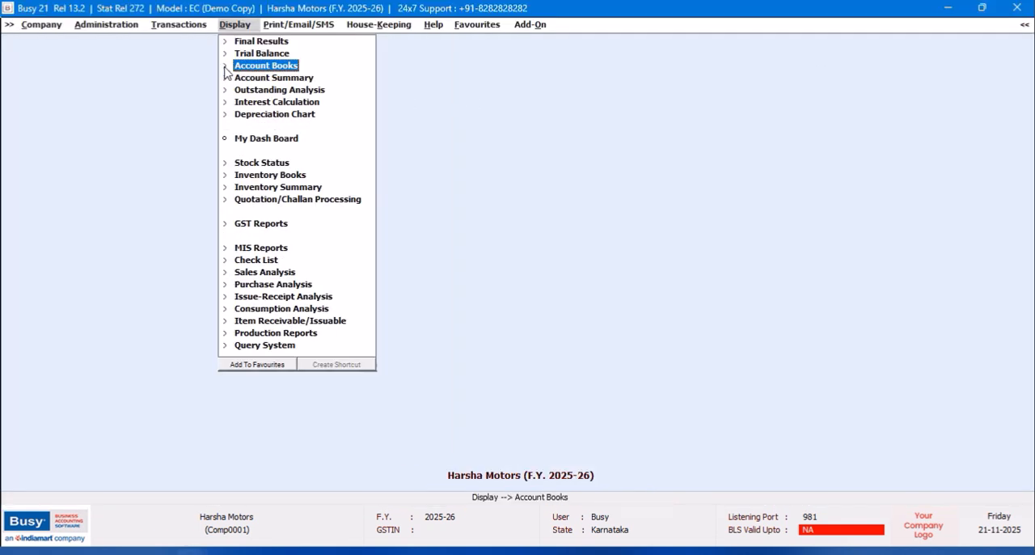
{"action": "left_click", "coordinate": [225, 67]}
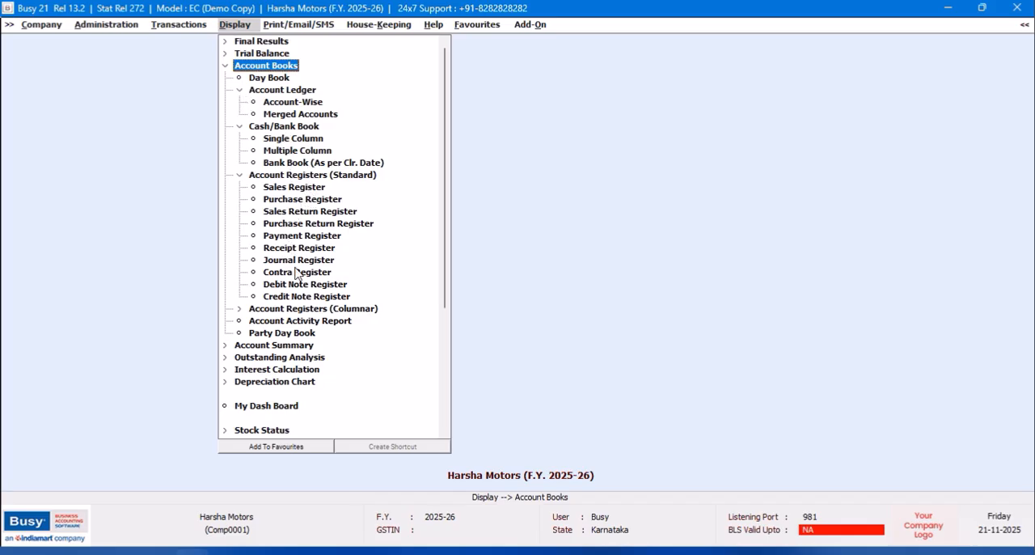
{"action": "left_click", "coordinate": [278, 251]}
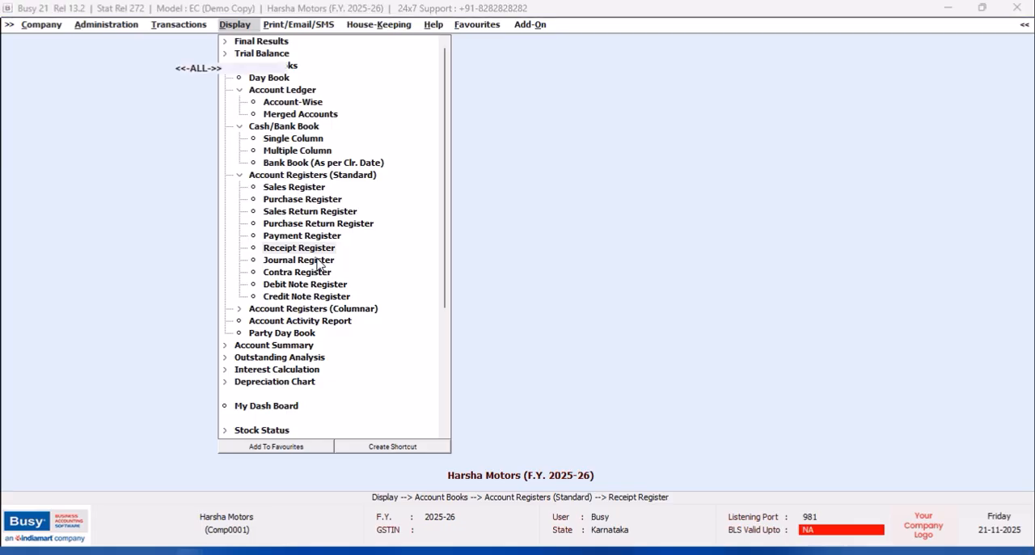
{"action": "key", "text": "Return"}
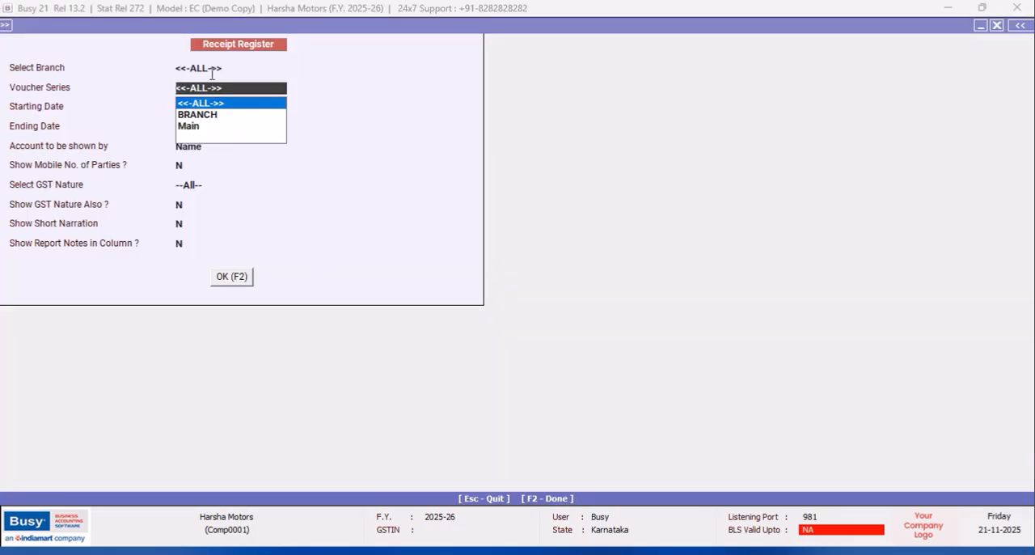
{"action": "key", "text": "Return"}
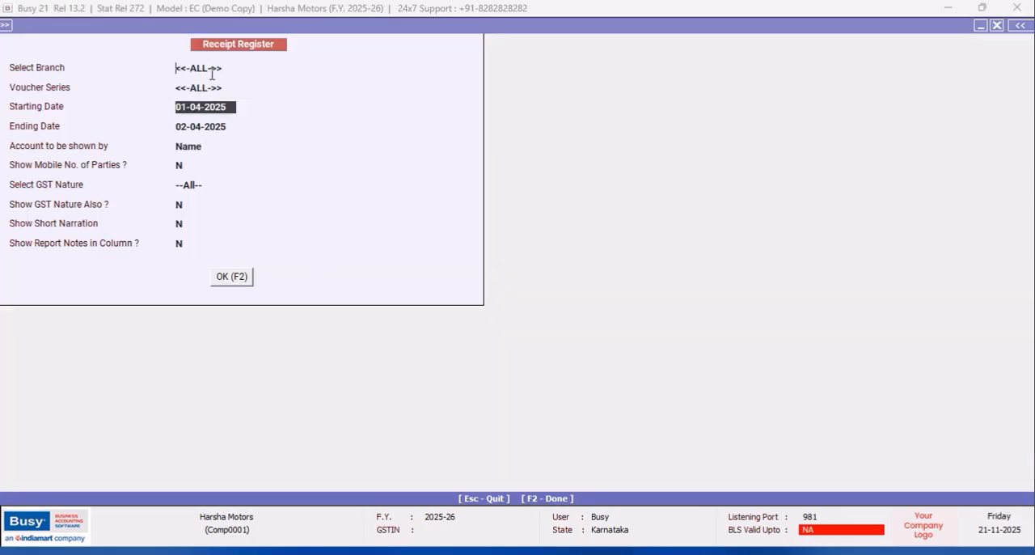
{"action": "key", "text": "F2"}
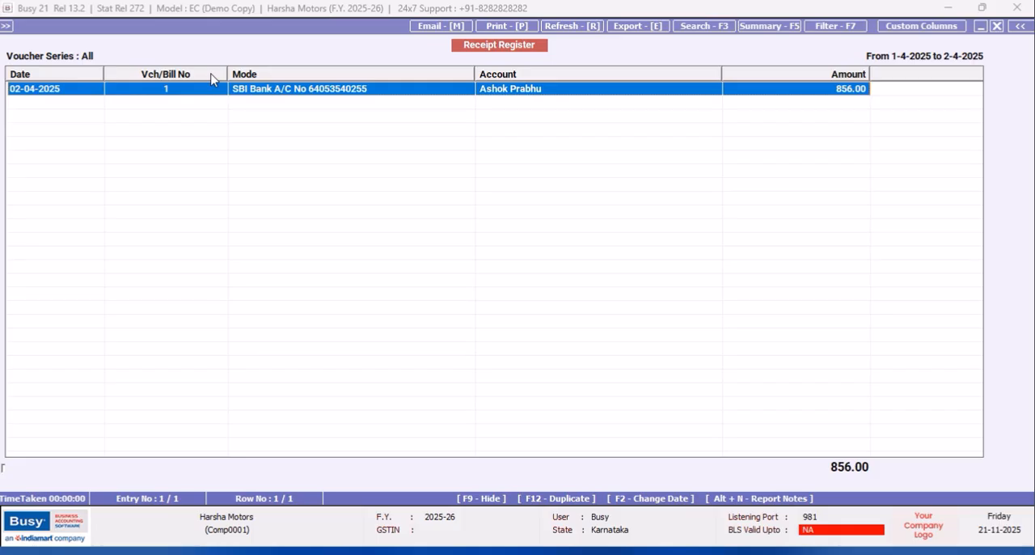
- Open BRANCH receipt voucher 1 from the register, preview it in the STANDARD receipt format with account amount, and quit the voucher
{"action": "key", "text": "Return"}
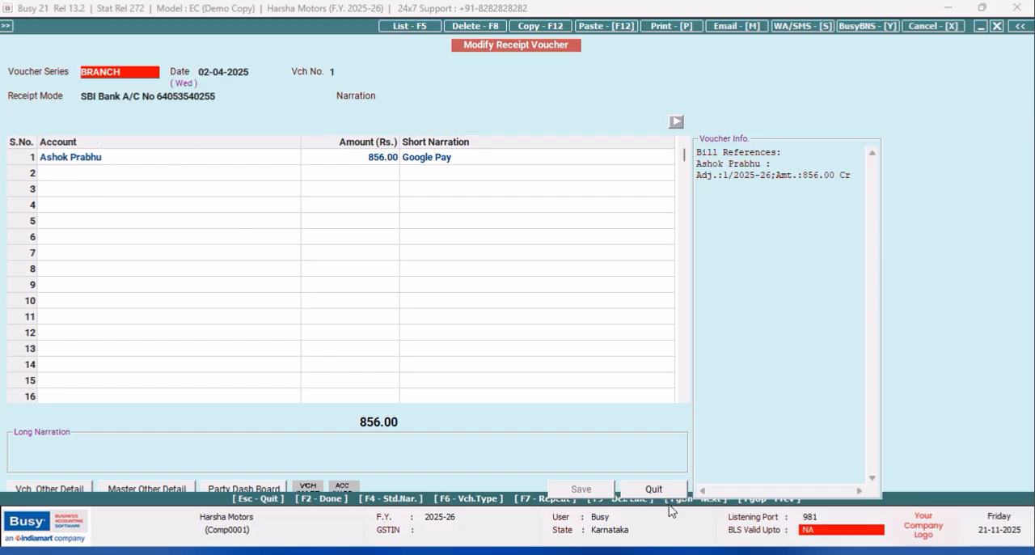
{"action": "left_click", "coordinate": [661, 28]}
{"action": "left_click", "coordinate": [500, 298]}
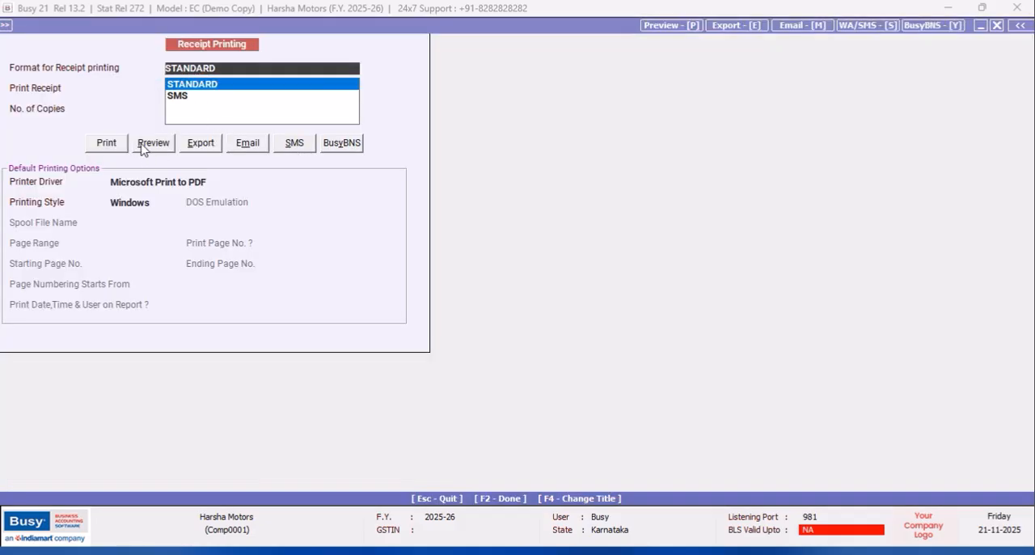
{"action": "left_click", "coordinate": [142, 145]}
{"action": "left_click", "coordinate": [549, 312]}
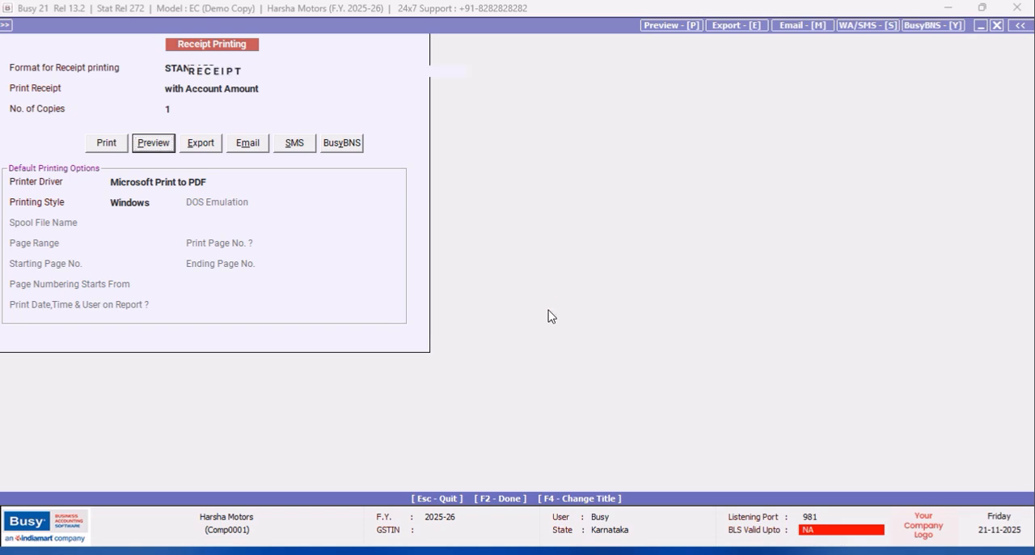
{"action": "left_click", "coordinate": [269, 354]}
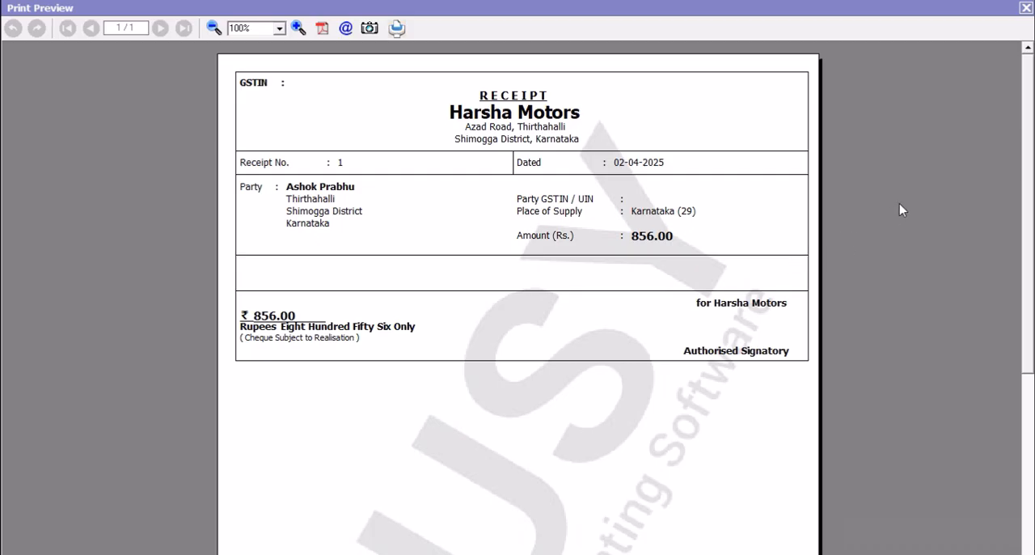
{"action": "left_click", "coordinate": [1024, 9]}
{"action": "left_click", "coordinate": [656, 490]}
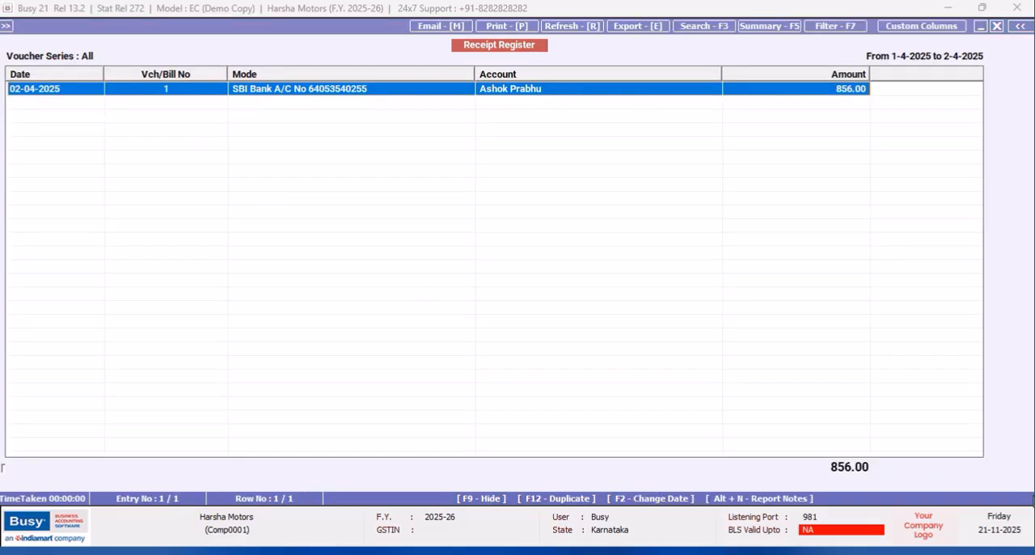
- Launch the Access database copy of Busy 21 in demo mode and start creating a company named Hosanagara Branch
{"action": "left_click", "coordinate": [979, 524]}
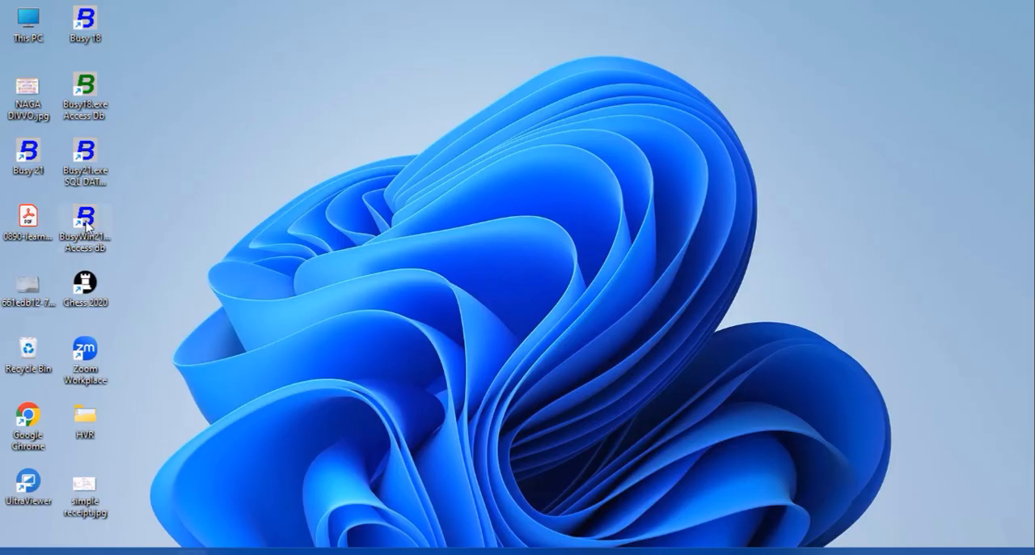
{"action": "left_click", "coordinate": [87, 224]}
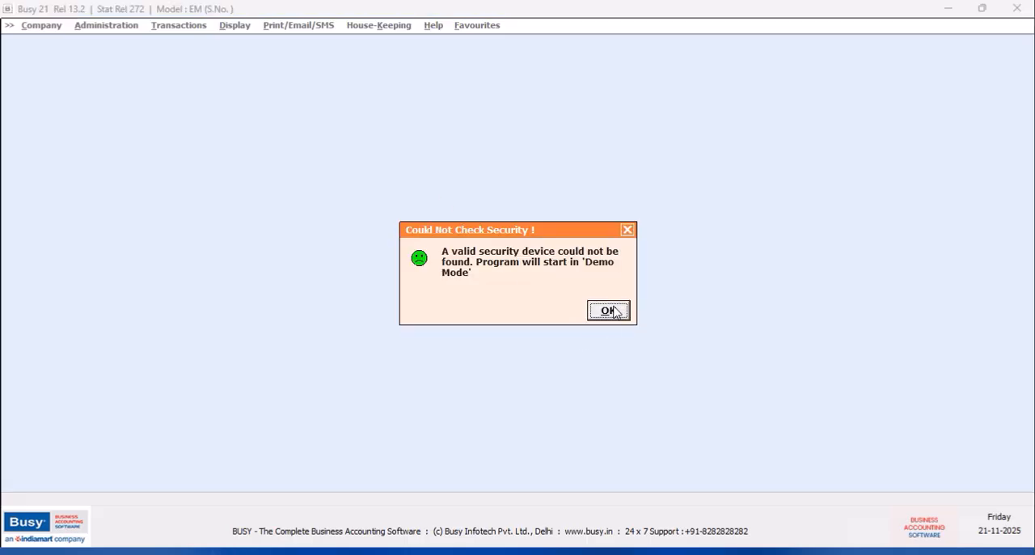
{"action": "left_click", "coordinate": [606, 309]}
{"action": "left_click", "coordinate": [58, 55]}
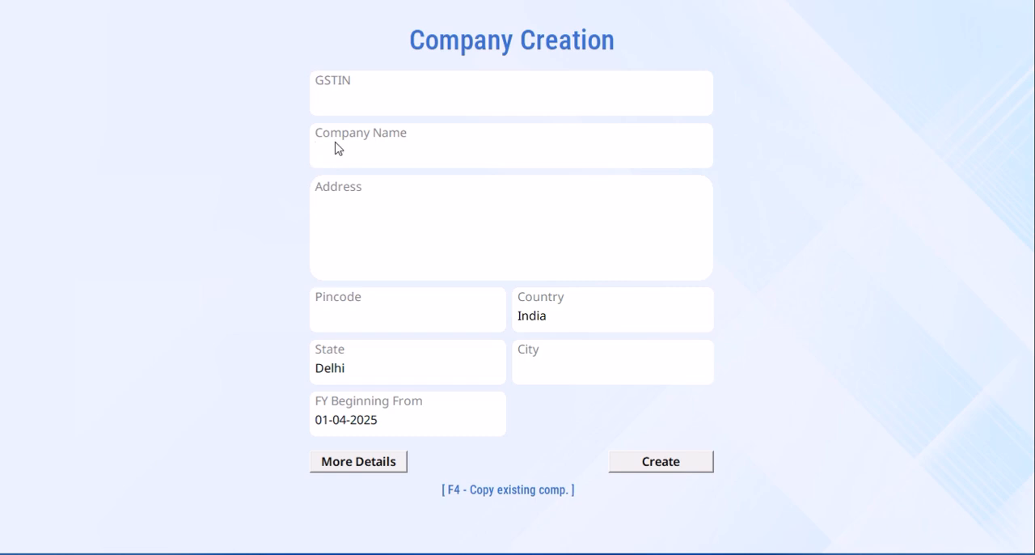
{"action": "type", "text": "Hosanagara Branch"}
{"action": "key", "text": "Return"}
- Set the new company's state to Karnataka and city to Hosanagara, and create the company
{"action": "left_click", "coordinate": [355, 371]}
{"action": "left_click_drag", "start_coordinate": [355, 371], "coordinate": [309, 376]}
{"action": "key", "text": "BackSpace"}
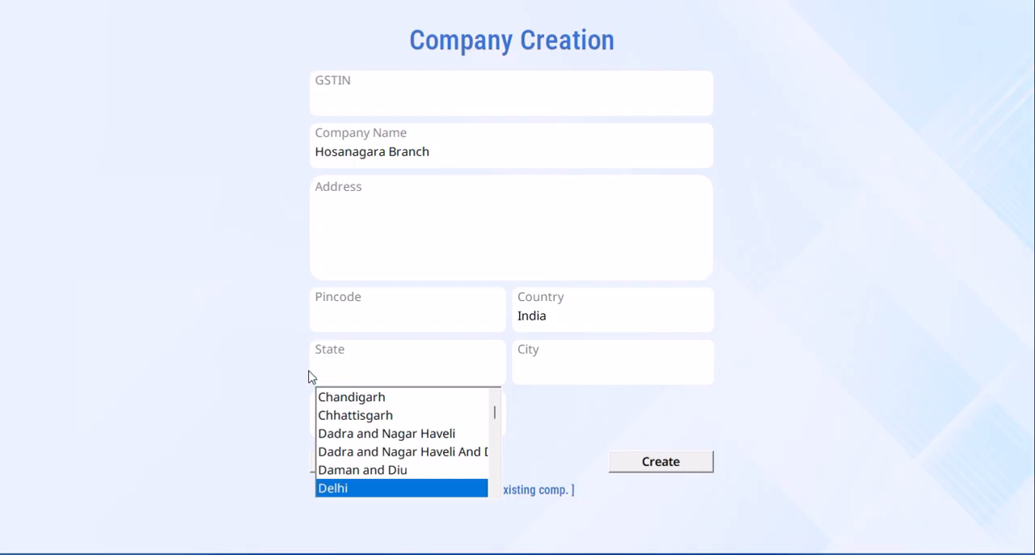
{"action": "type", "text": "karnataka"}
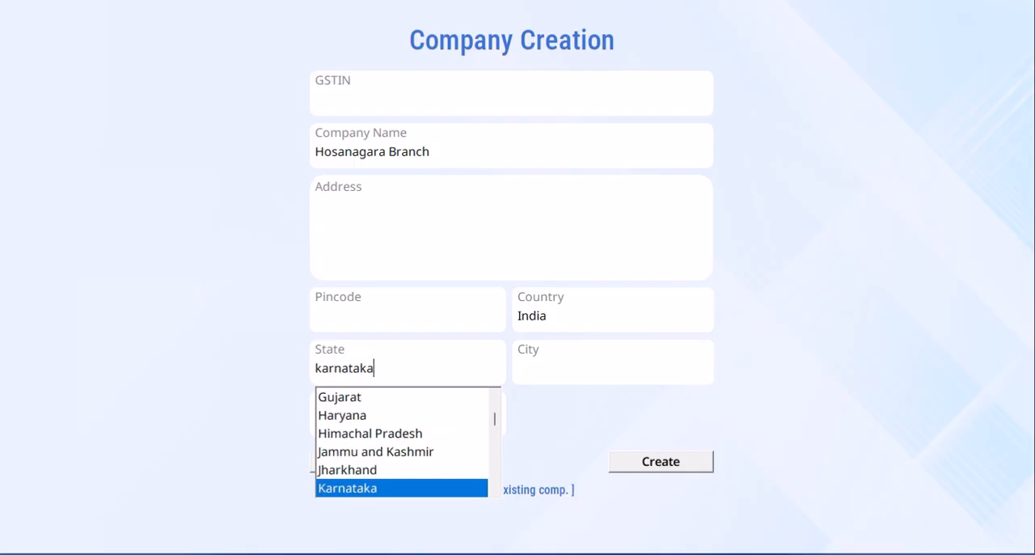
{"action": "key", "text": "Return"}
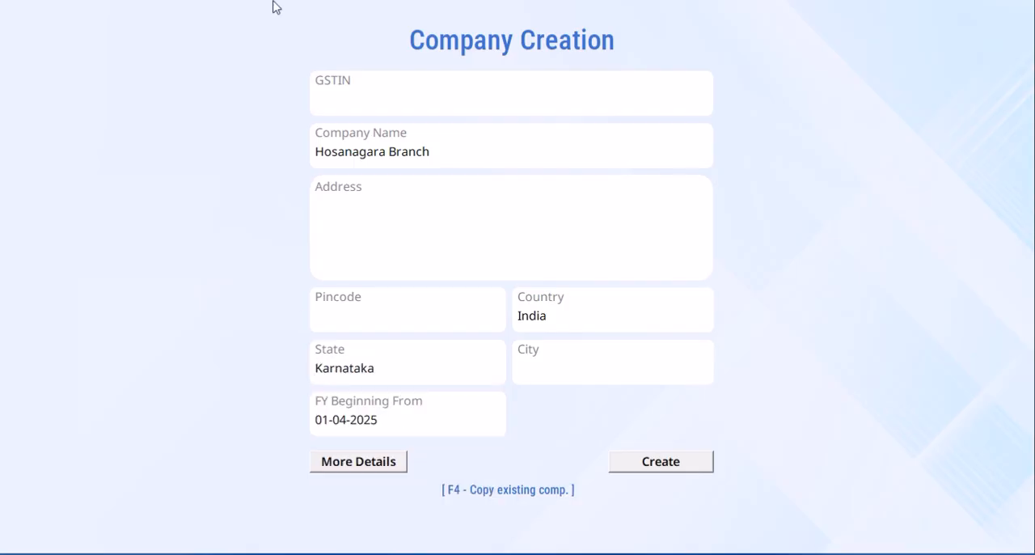
{"action": "type", "text": "Hosanagara"}
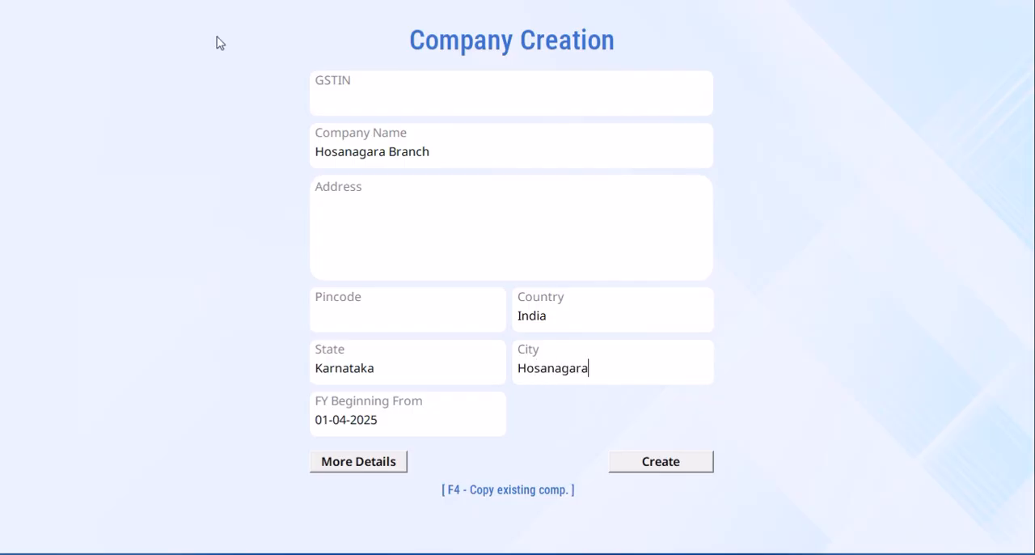
{"action": "left_click", "coordinate": [668, 470]}
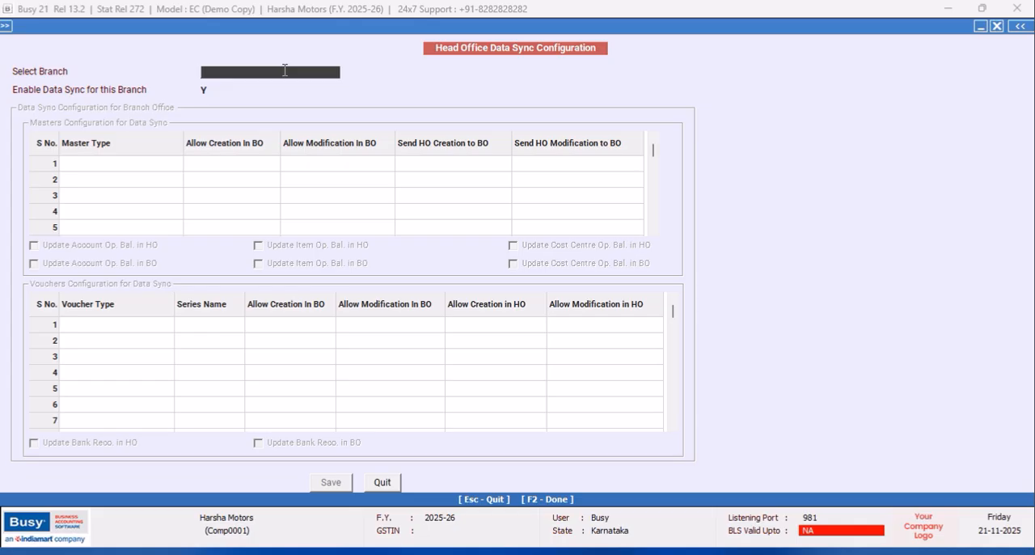
- Load the HOSANAGARA branch in the Head Office Data Sync Configuration and review its creation and modification permissions for all master types
{"action": "type", "text": "H"}
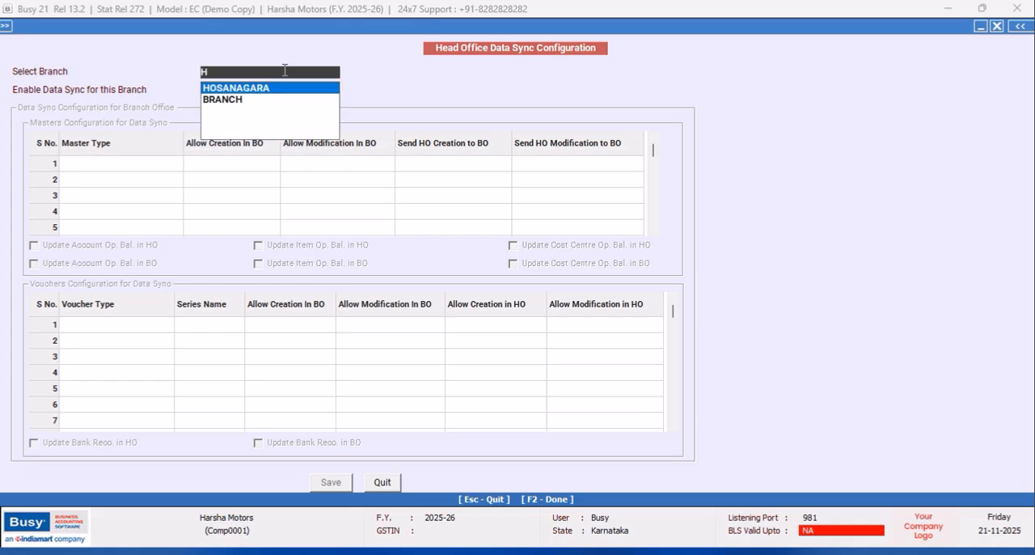
{"action": "key", "text": "Return"}
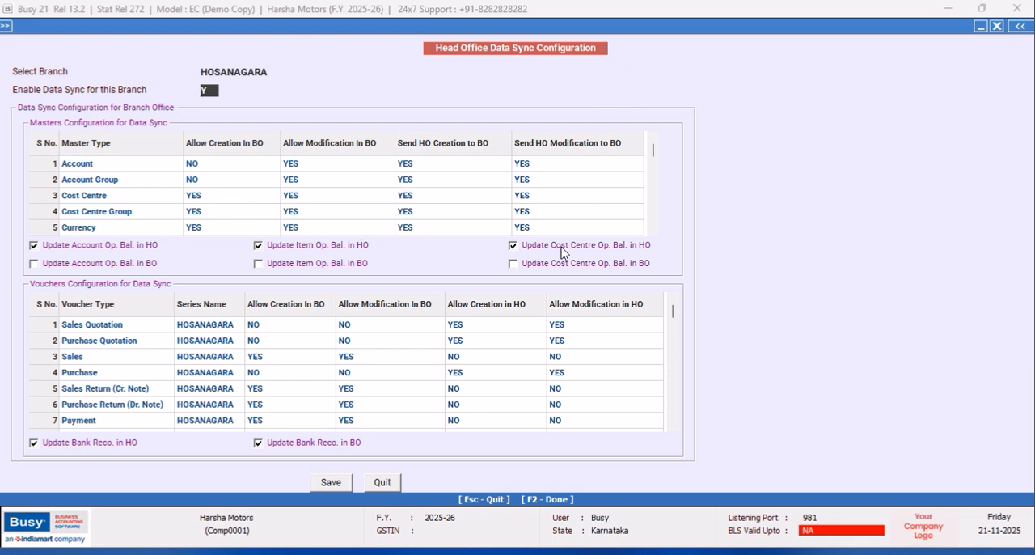
{"action": "left_click", "coordinate": [652, 231]}
{"action": "left_click", "coordinate": [652, 231]}
{"action": "left_click", "coordinate": [652, 231]}
{"action": "left_click", "coordinate": [652, 232]}
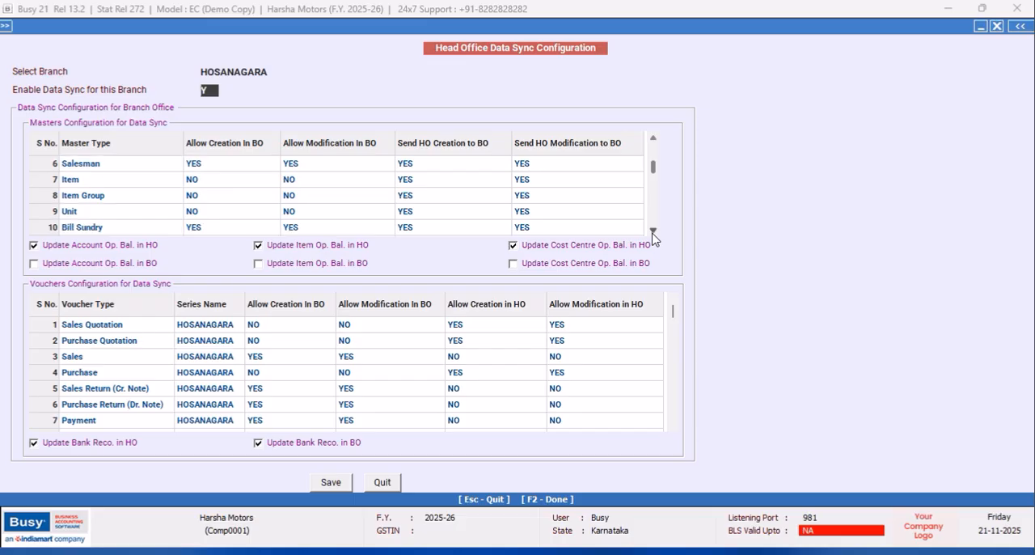
{"action": "left_click", "coordinate": [652, 231]}
{"action": "left_click", "coordinate": [652, 231]}
{"action": "left_click", "coordinate": [652, 231]}
{"action": "left_click", "coordinate": [652, 231]}
{"action": "left_click", "coordinate": [652, 231]}
{"action": "left_click", "coordinate": [653, 231]}
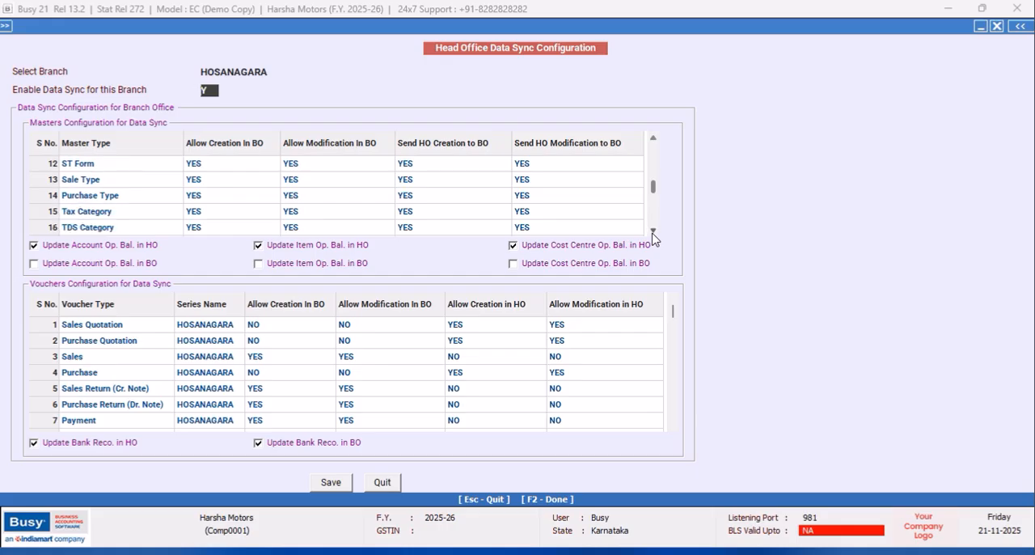
{"action": "left_click", "coordinate": [652, 231]}
{"action": "left_click", "coordinate": [653, 231]}
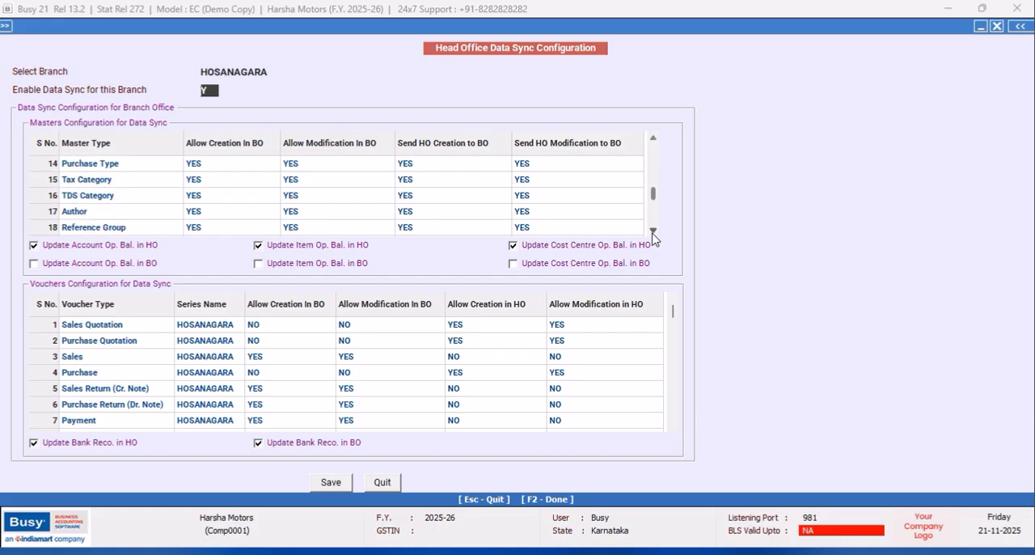
{"action": "left_click", "coordinate": [653, 231]}
{"action": "left_click", "coordinate": [652, 231]}
{"action": "left_click", "coordinate": [653, 231]}
{"action": "left_click", "coordinate": [652, 231]}
{"action": "left_click", "coordinate": [652, 231]}
{"action": "left_click", "coordinate": [653, 231]}
{"action": "left_click", "coordinate": [653, 231]}
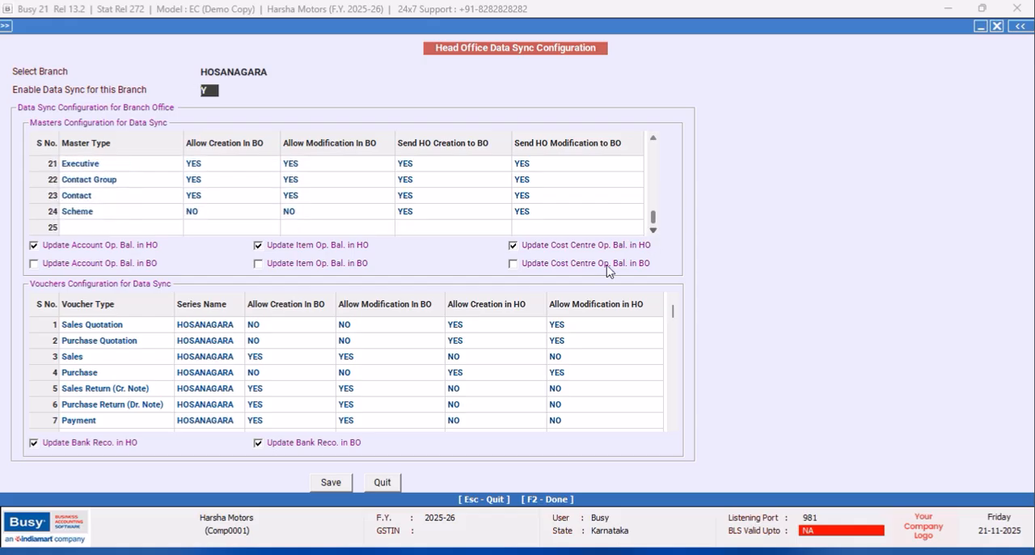
- Review the HOSANAGARA voucher permissions for creation and modification in the branch office and head office, from Sales Quotation to Mat. Rcvd. from Party
{"action": "left_click", "coordinate": [268, 328]}
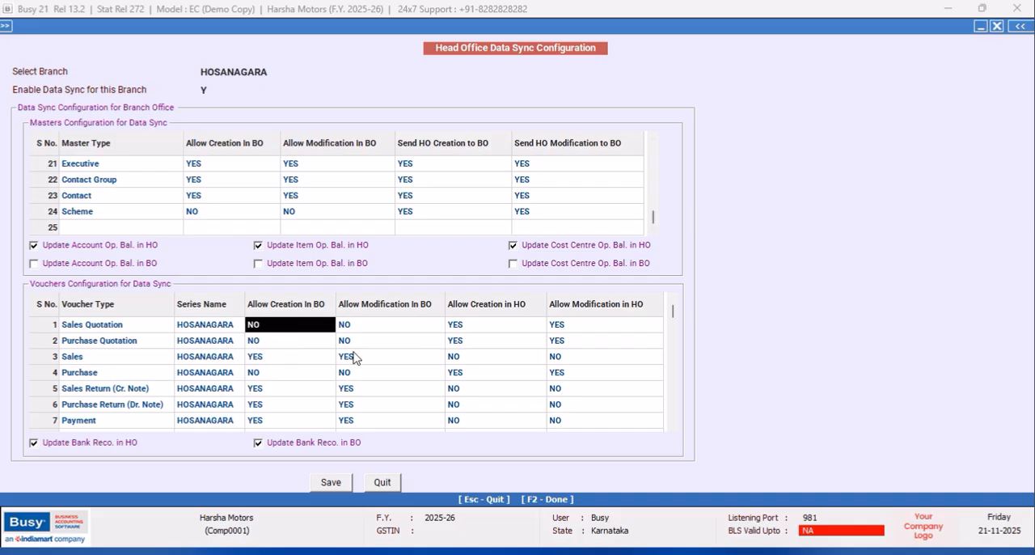
{"action": "left_click", "coordinate": [283, 359]}
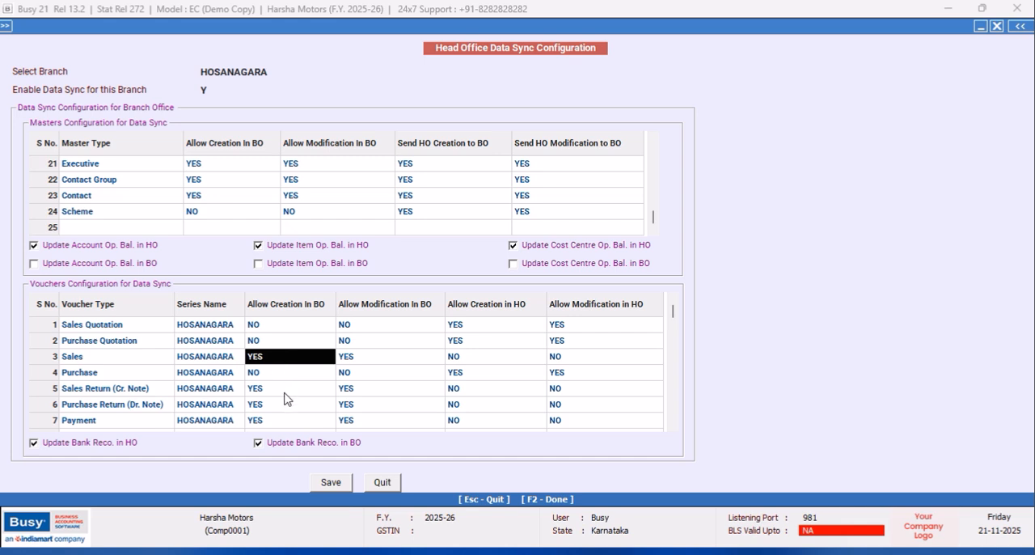
{"action": "left_click", "coordinate": [285, 393]}
{"action": "left_click", "coordinate": [279, 407]}
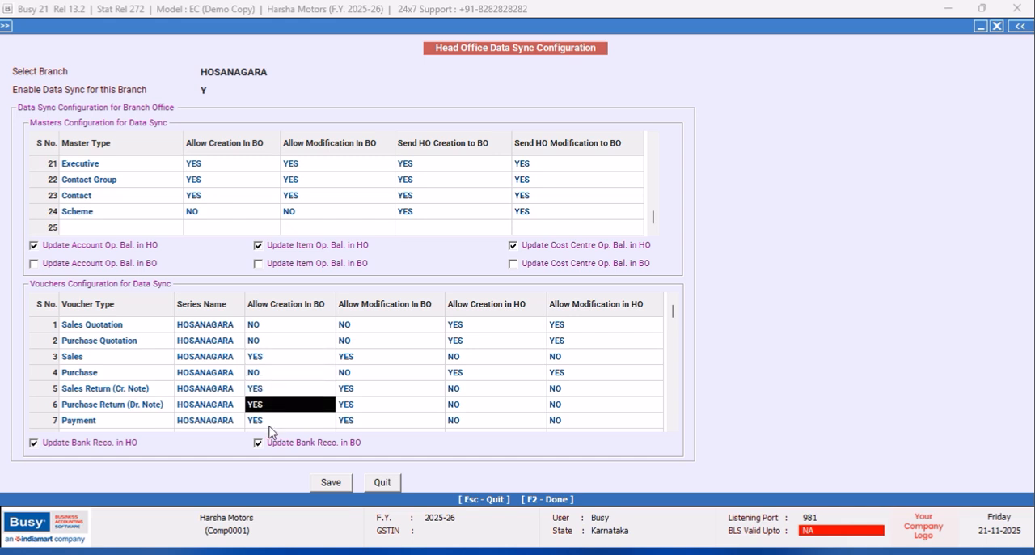
{"action": "left_click", "coordinate": [272, 426]}
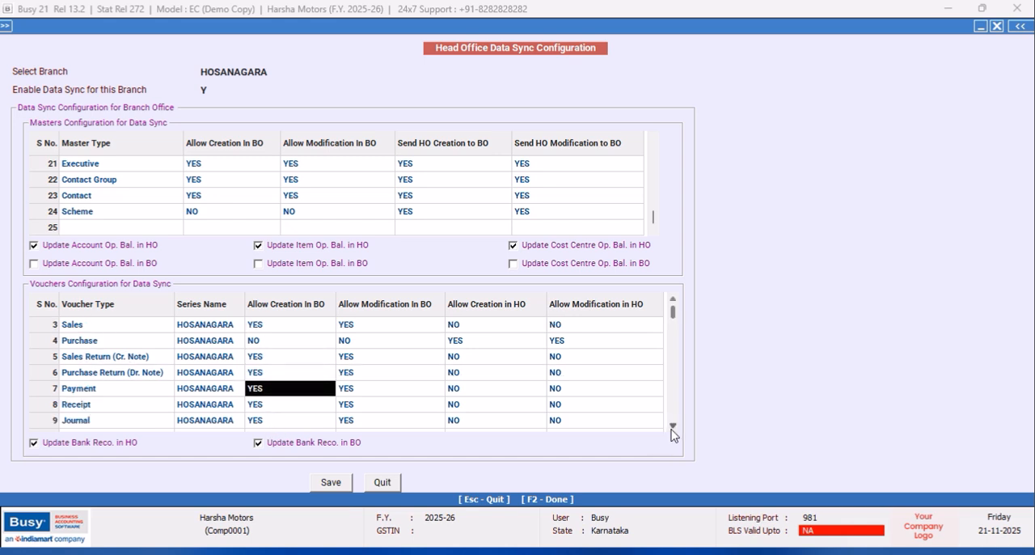
{"action": "left_click", "coordinate": [670, 430]}
{"action": "left_click", "coordinate": [671, 426]}
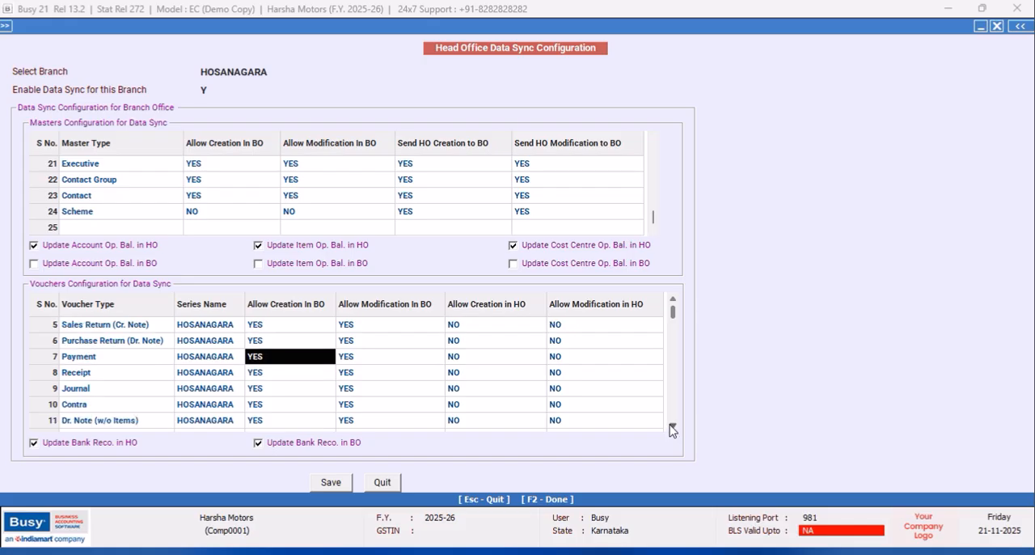
{"action": "left_click", "coordinate": [671, 427]}
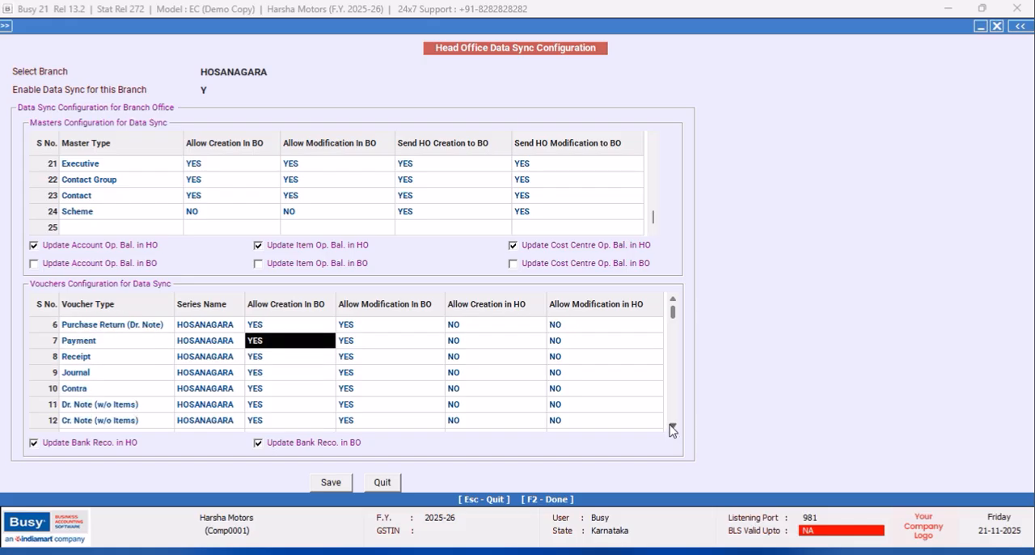
{"action": "left_click", "coordinate": [671, 427]}
{"action": "left_click", "coordinate": [671, 426]}
{"action": "left_click", "coordinate": [671, 427]}
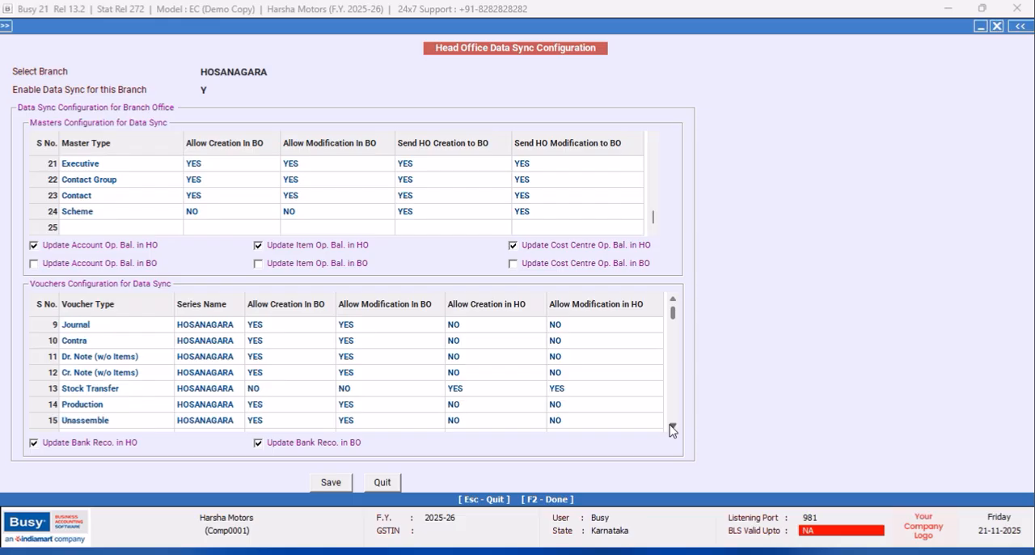
{"action": "left_click", "coordinate": [671, 427]}
{"action": "left_click", "coordinate": [671, 427]}
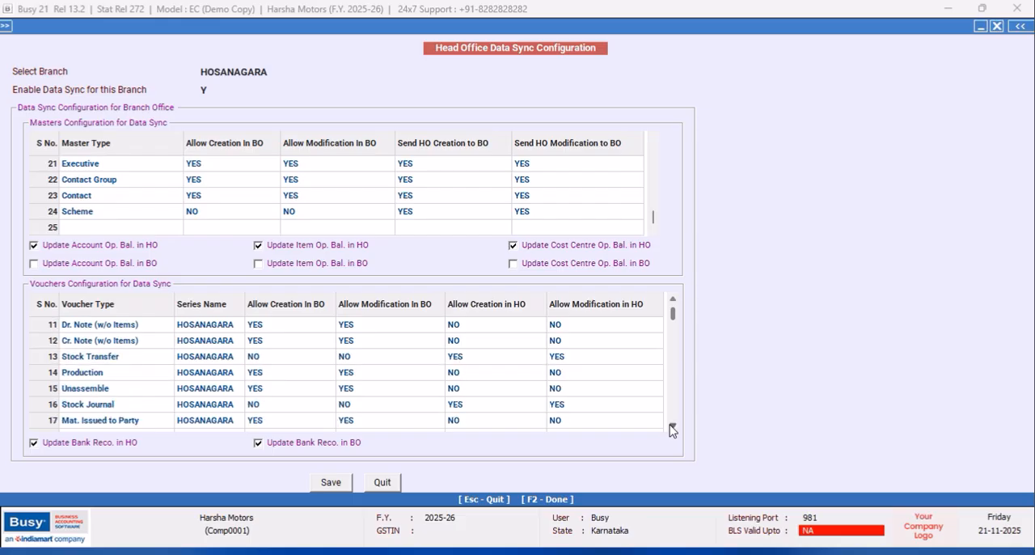
{"action": "left_click", "coordinate": [672, 427]}
{"action": "left_click", "coordinate": [671, 427]}
- Save the HOSANAGARA data sync configuration and quit the configuration form
{"action": "left_click", "coordinate": [333, 482]}
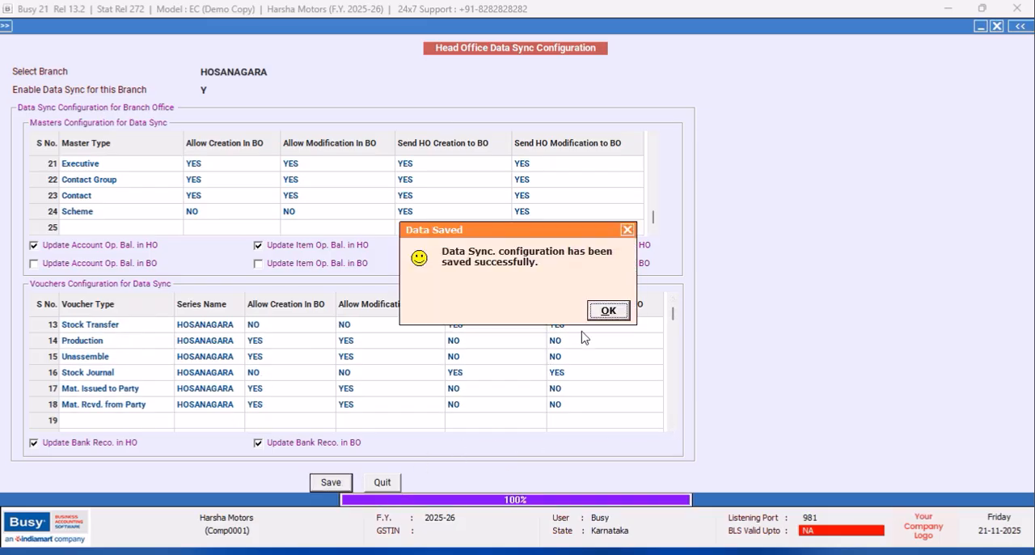
{"action": "left_click", "coordinate": [606, 314]}
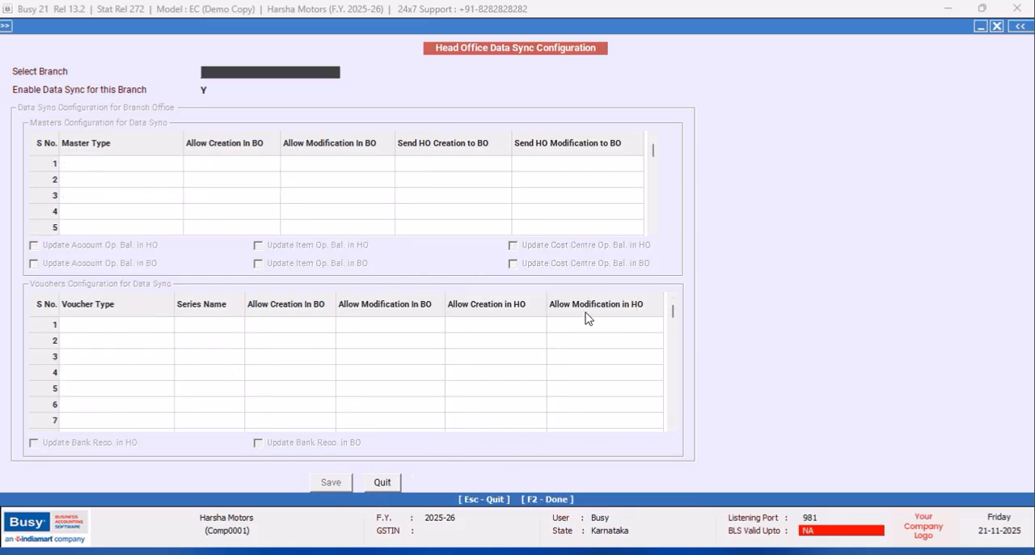
{"action": "left_click", "coordinate": [387, 480]}
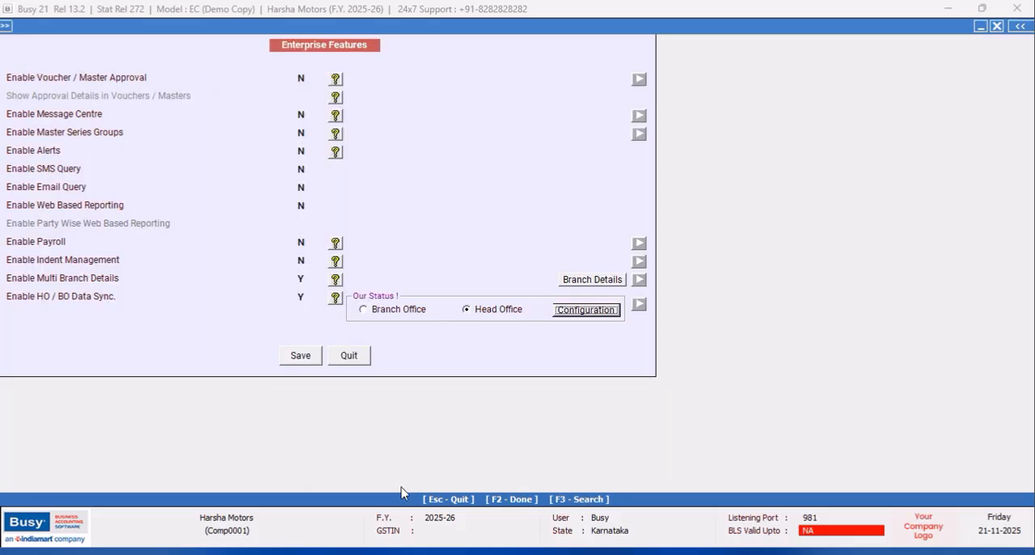
- Save the Enterprise Features settings, exit Features / Options and close the Harsha Motors company
{"action": "left_click", "coordinate": [299, 356]}
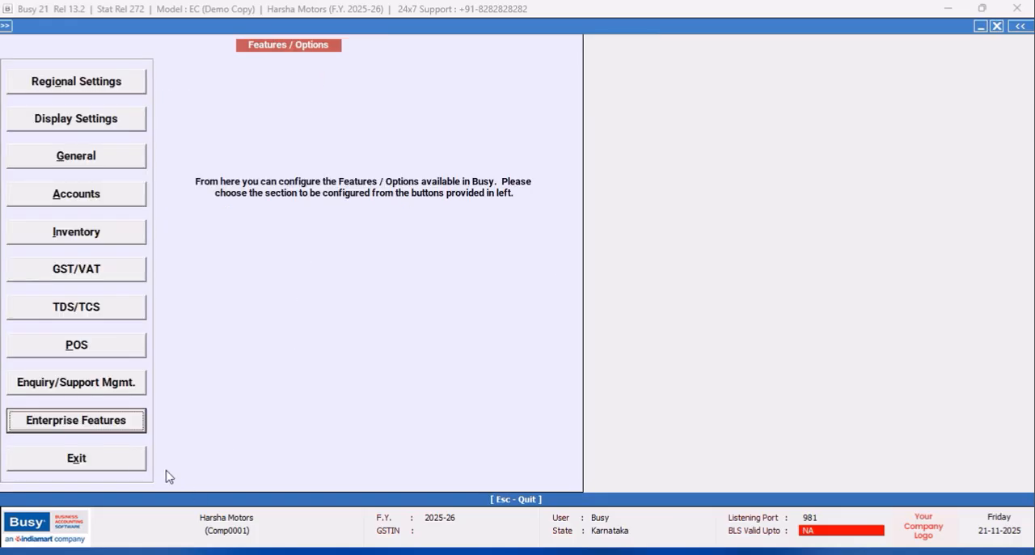
{"action": "left_click", "coordinate": [131, 466]}
{"action": "left_click", "coordinate": [43, 25]}
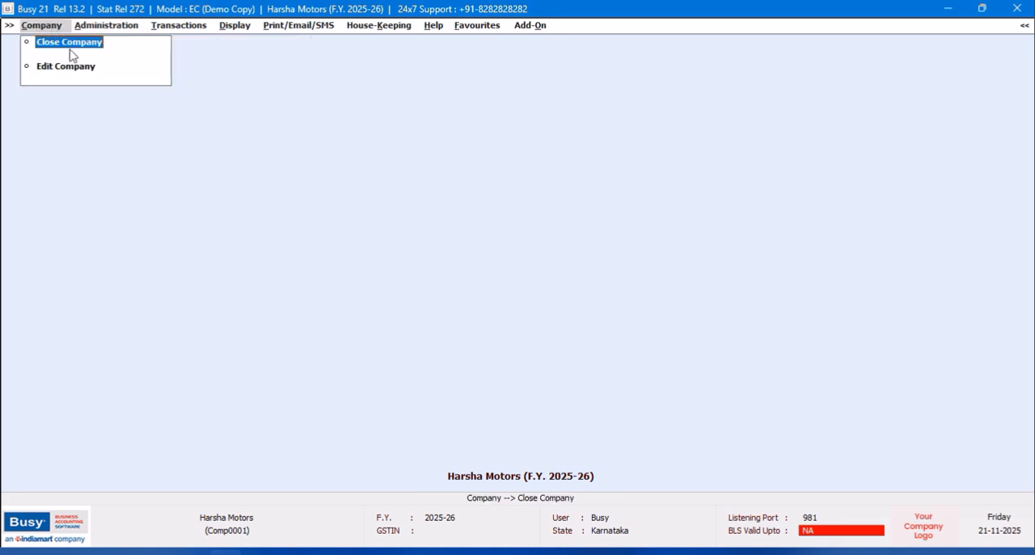
{"action": "left_click", "coordinate": [69, 47]}
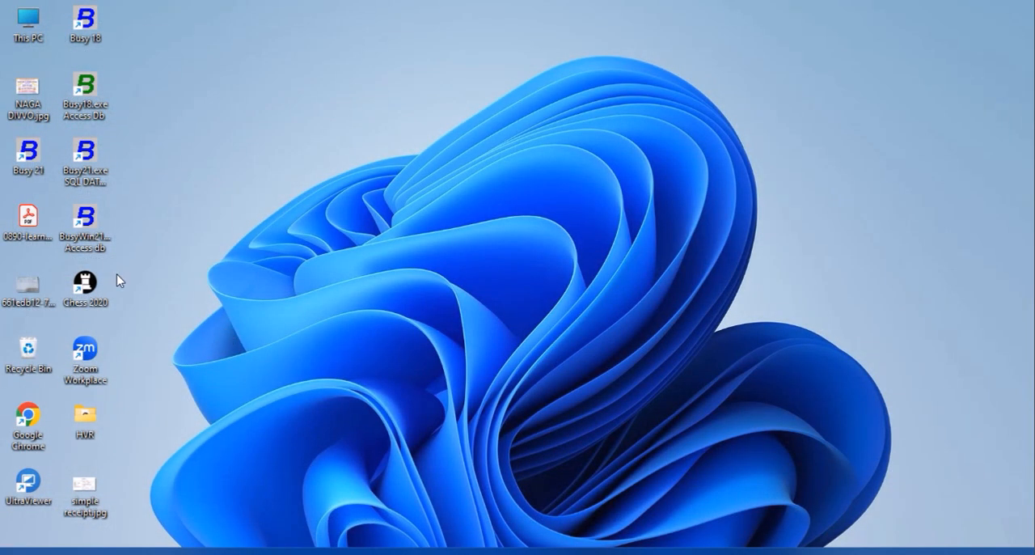
- Launch the Access database copy of Busy 21 in demo mode and select the Hosanagara company (COMP0001) for opening
{"action": "double_click", "coordinate": [85, 229]}
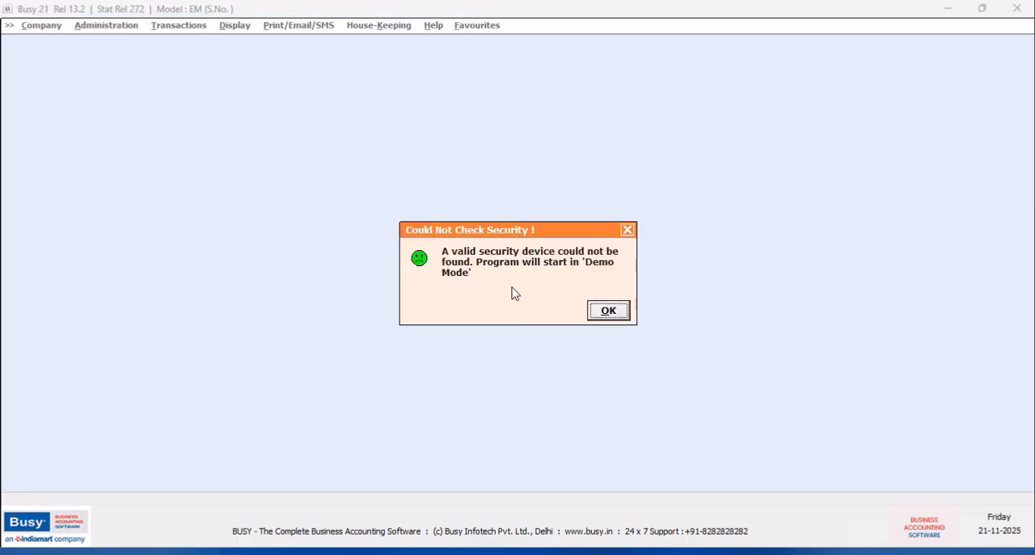
{"action": "left_click", "coordinate": [608, 312]}
{"action": "left_click", "coordinate": [73, 45]}
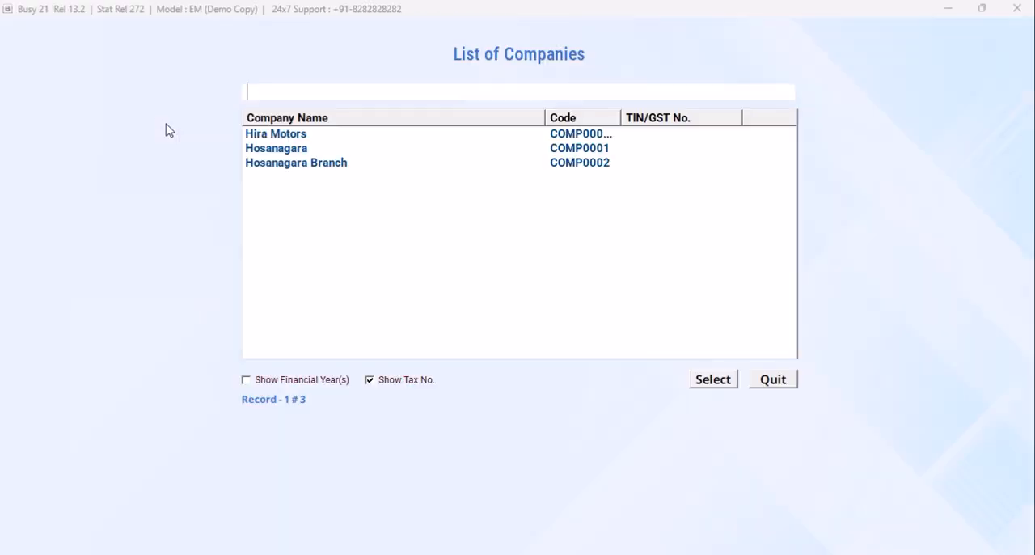
{"action": "left_click", "coordinate": [279, 152]}
{"action": "left_click", "coordinate": [707, 386]}
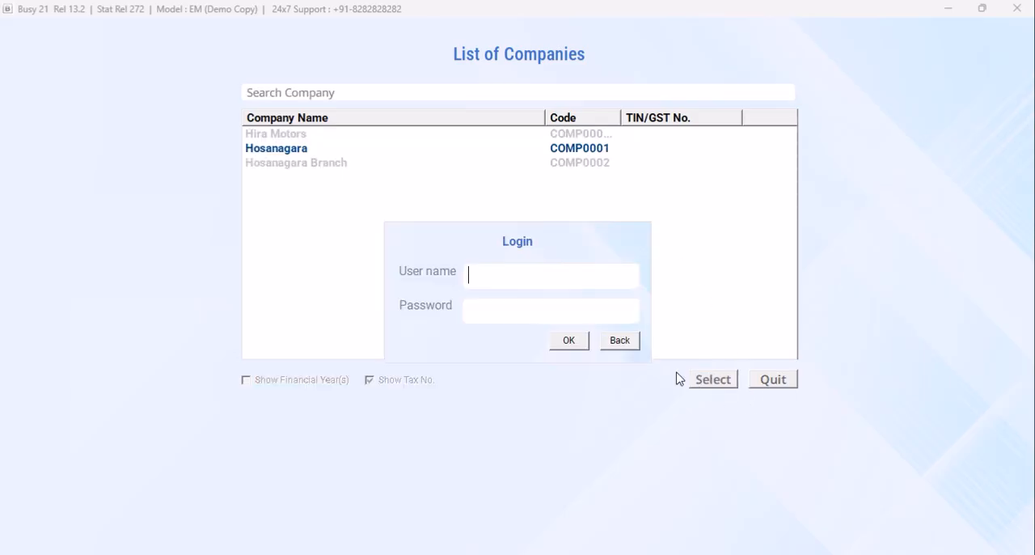
- Log in as HOSANAGARA with the account password and decline syncing data with the head office
{"action": "type", "text": "HOSANAGARA"}
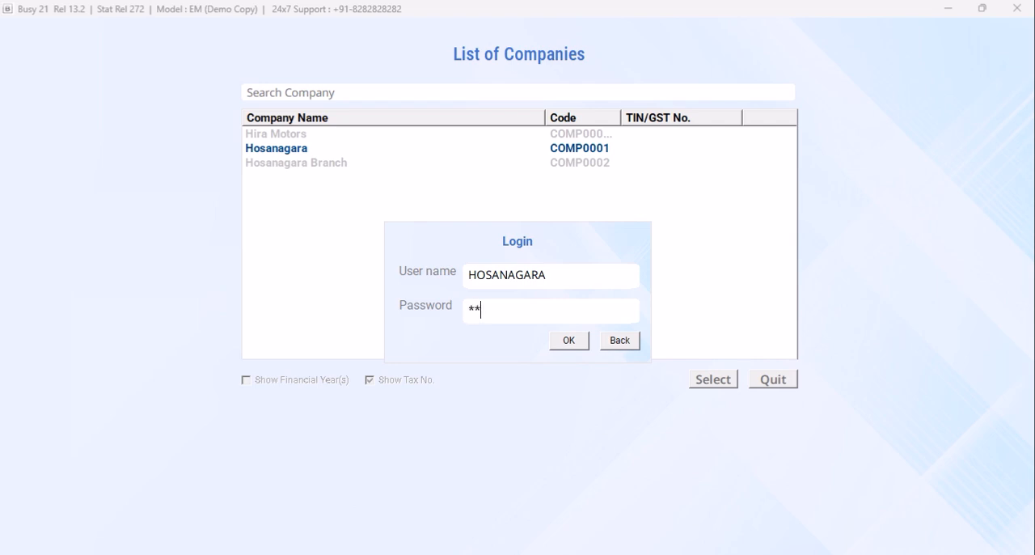
{"action": "type", "text": "****"}
{"action": "key", "text": "Return"}
{"action": "key", "text": "Return"}
{"action": "type", "text": "*"}
{"action": "key", "text": "Return"}
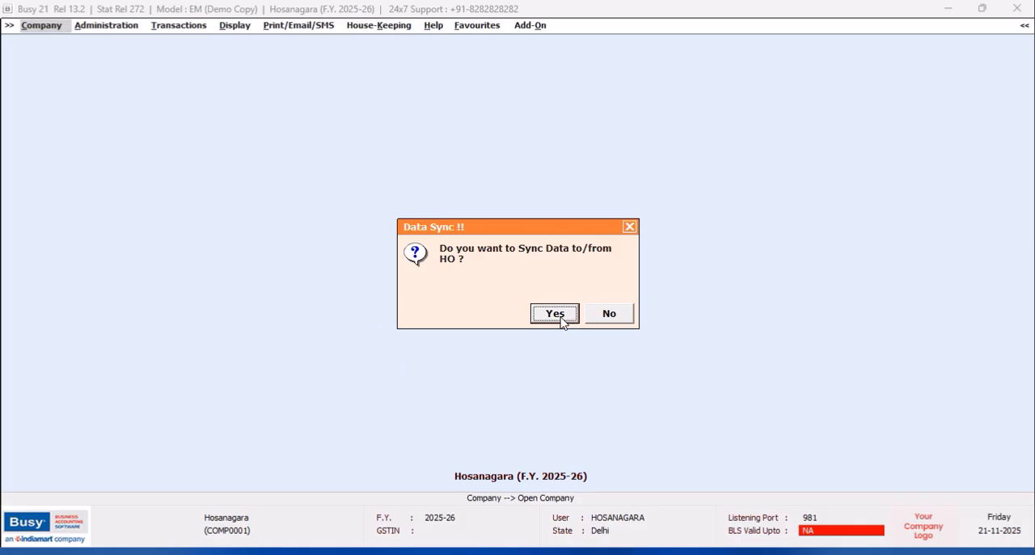
{"action": "left_click", "coordinate": [617, 318]}
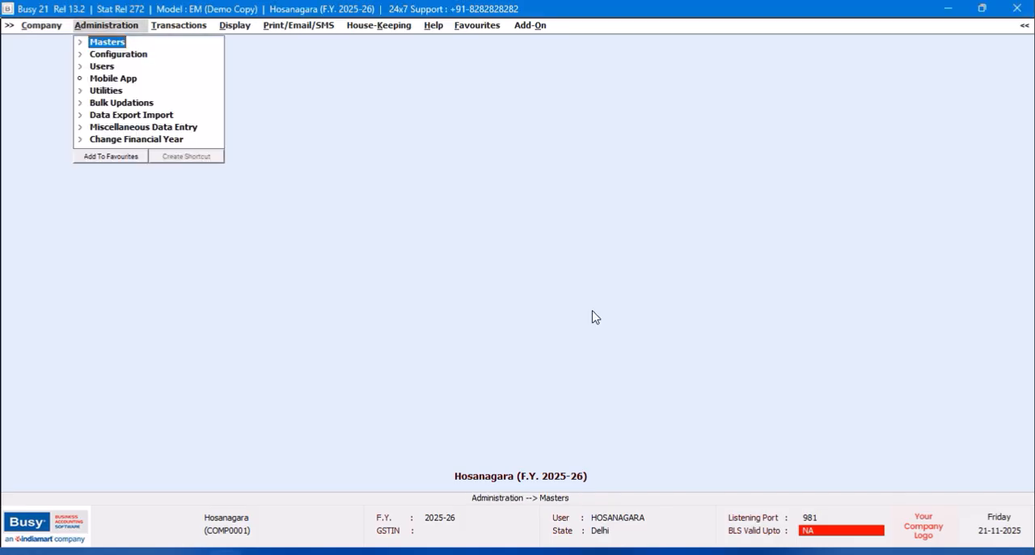
- Enable Sale Quotation and Purchase Quotation in the Inventory features, turning on Show Pending Quotation Till Voucher Date for both
{"action": "left_click", "coordinate": [134, 57]}
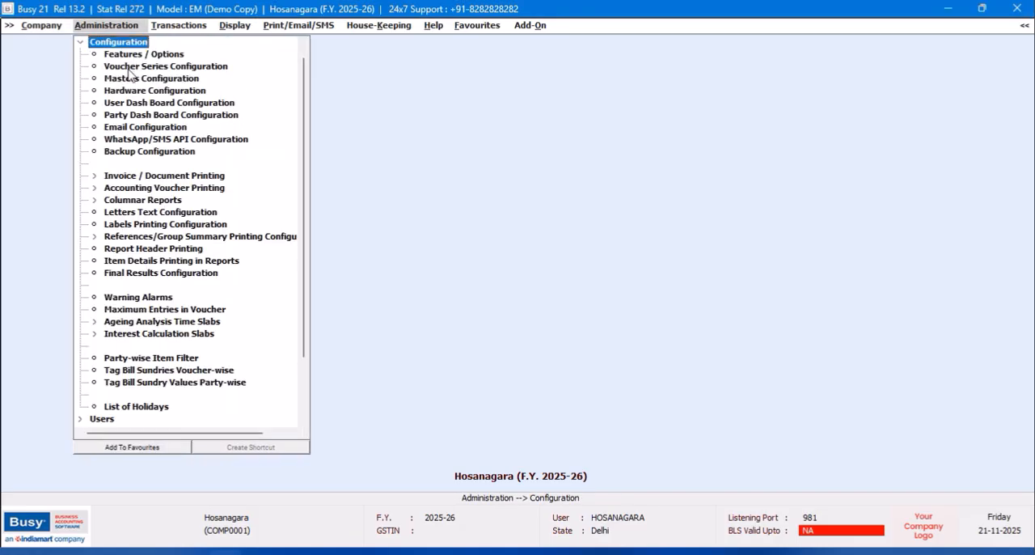
{"action": "double_click", "coordinate": [134, 54]}
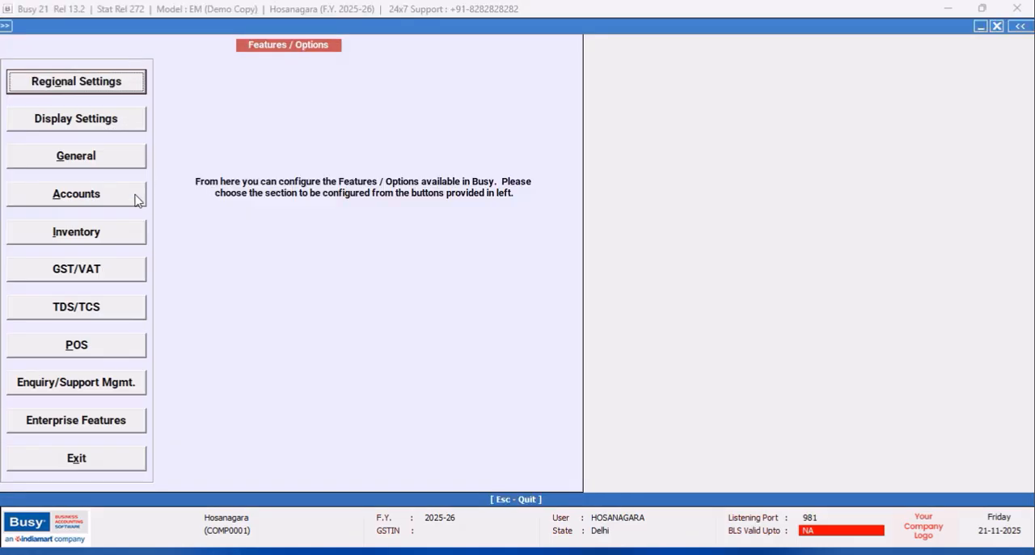
{"action": "left_click", "coordinate": [60, 226]}
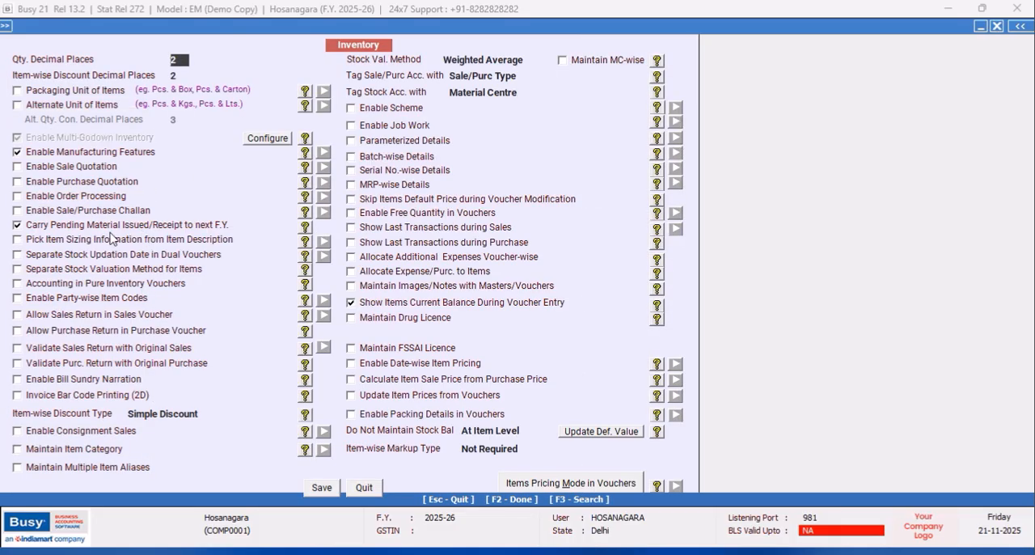
{"action": "left_click", "coordinate": [17, 167]}
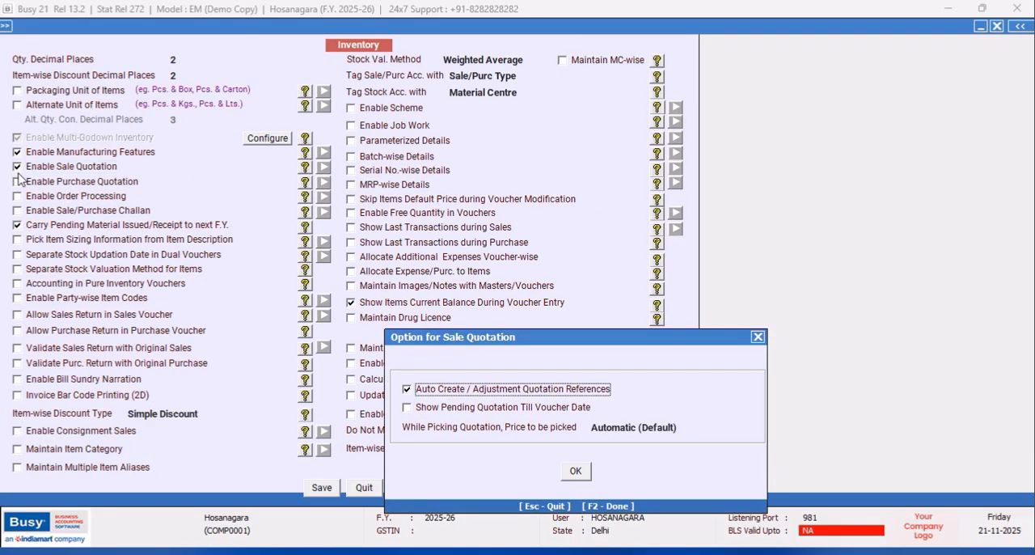
{"action": "left_click", "coordinate": [407, 408]}
{"action": "left_click", "coordinate": [575, 471]}
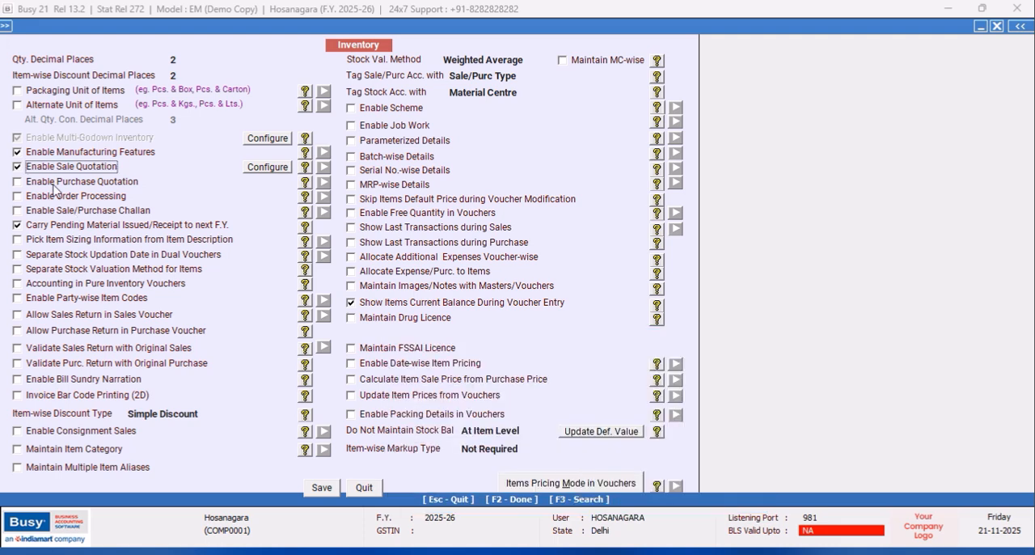
{"action": "left_click", "coordinate": [17, 181]}
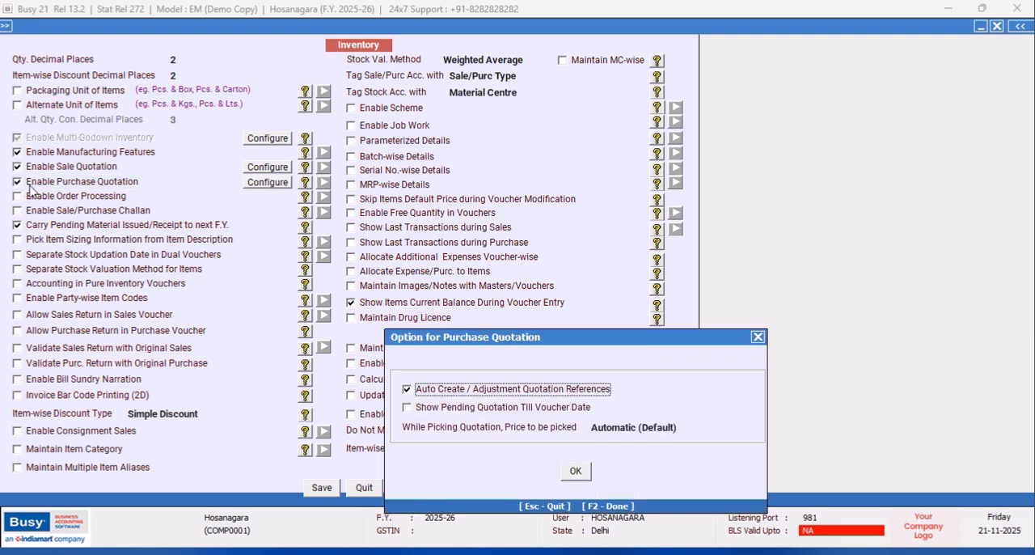
{"action": "left_click", "coordinate": [407, 408]}
{"action": "left_click", "coordinate": [575, 472]}
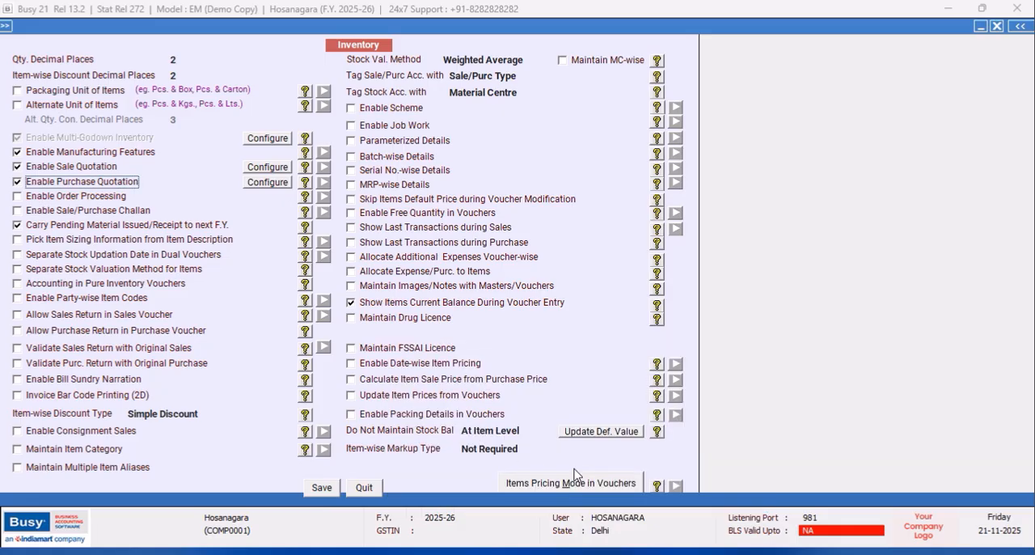
- Enable Sale/Purchase Challan with Show Pending Challan Till Voucher Date, save the Inventory settings and exit Features / Options
{"action": "left_click", "coordinate": [17, 211]}
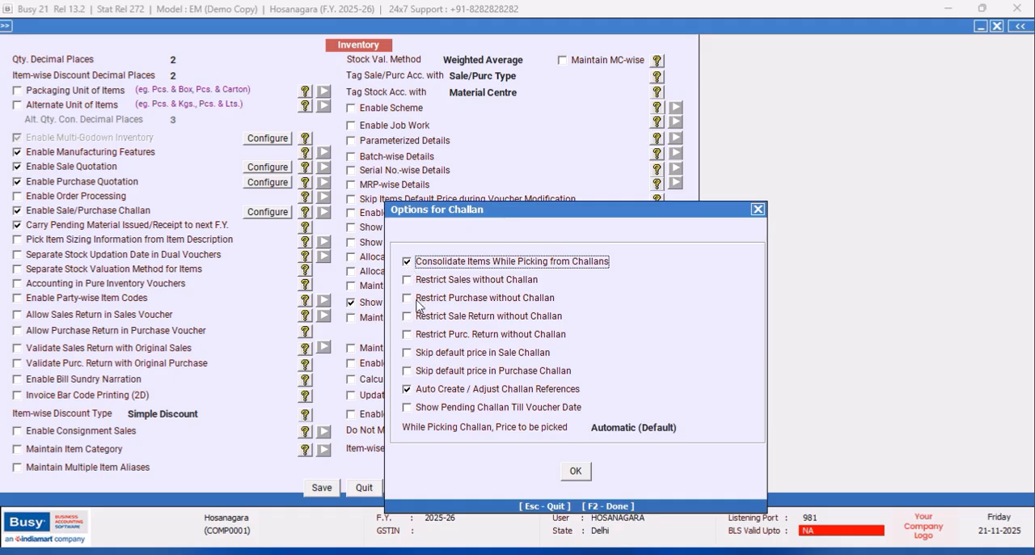
{"action": "left_click", "coordinate": [407, 408]}
{"action": "left_click", "coordinate": [579, 473]}
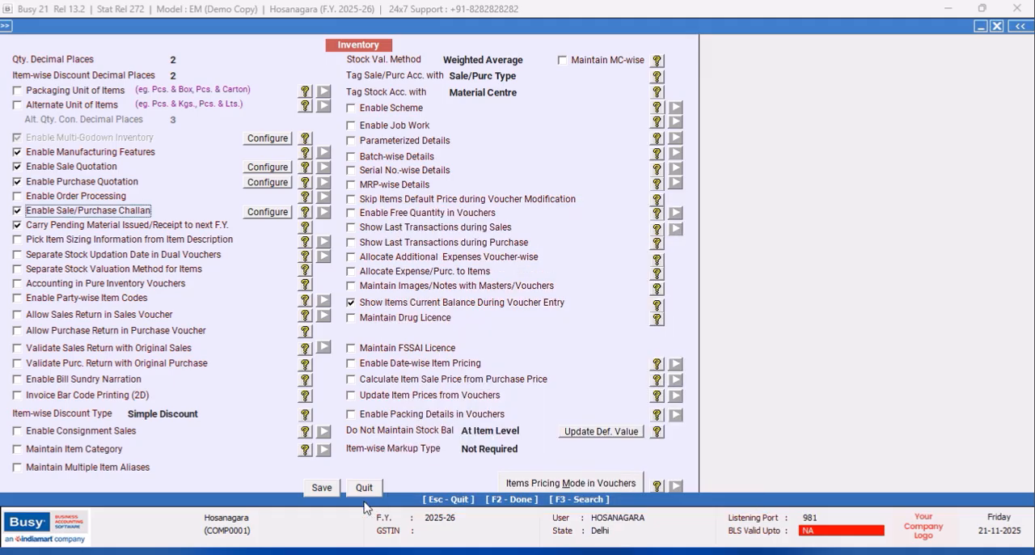
{"action": "left_click", "coordinate": [326, 490]}
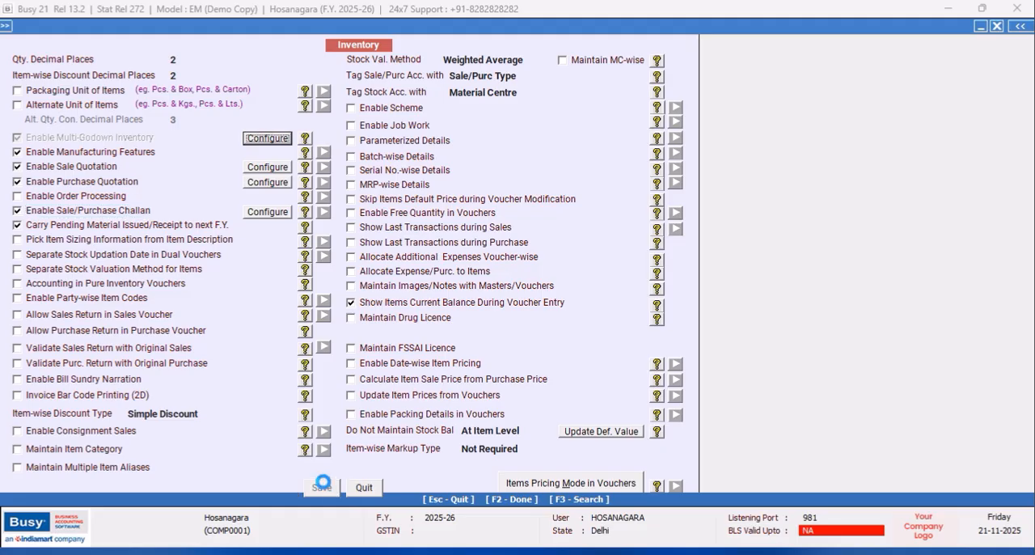
{"action": "left_click", "coordinate": [85, 466]}
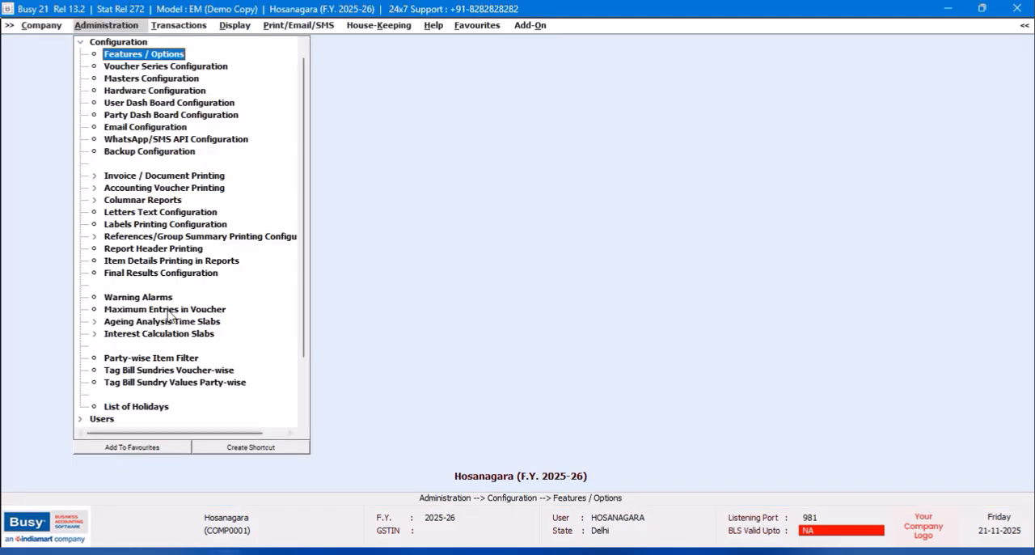
- Check the HOSANAGARA super user's settings, save them as they are and quit the user selection
{"action": "double_click", "coordinate": [80, 44]}
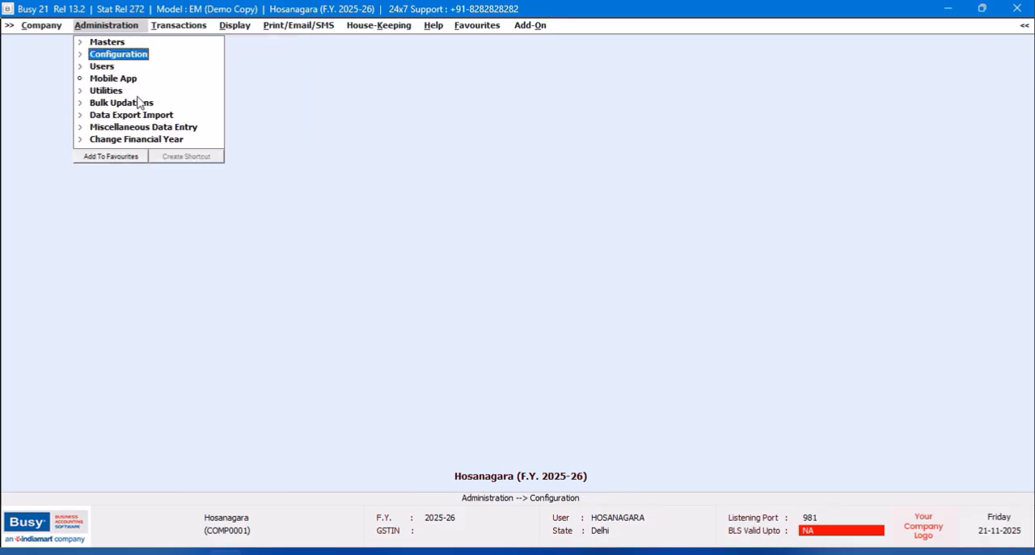
{"action": "double_click", "coordinate": [104, 71]}
{"action": "double_click", "coordinate": [118, 92]}
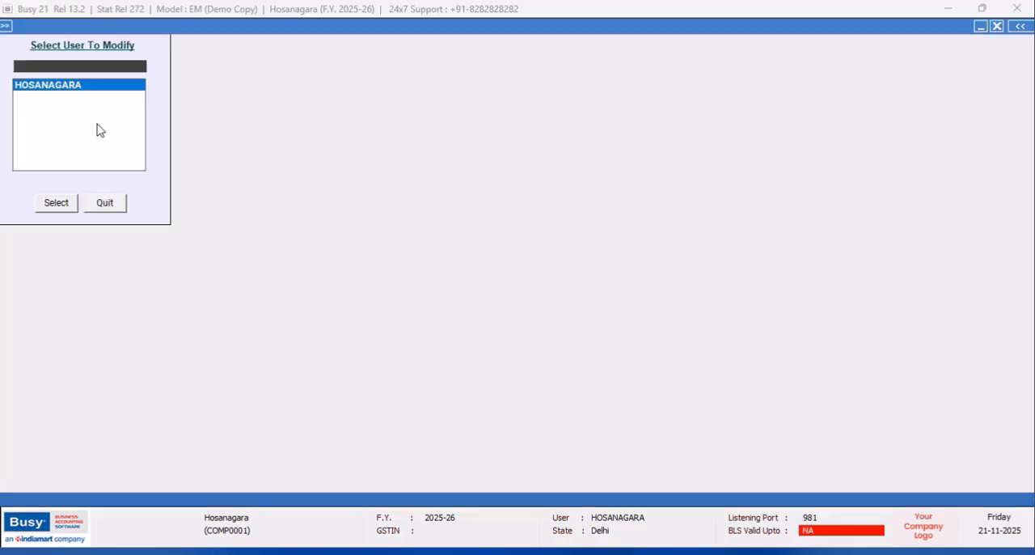
{"action": "left_click", "coordinate": [56, 203]}
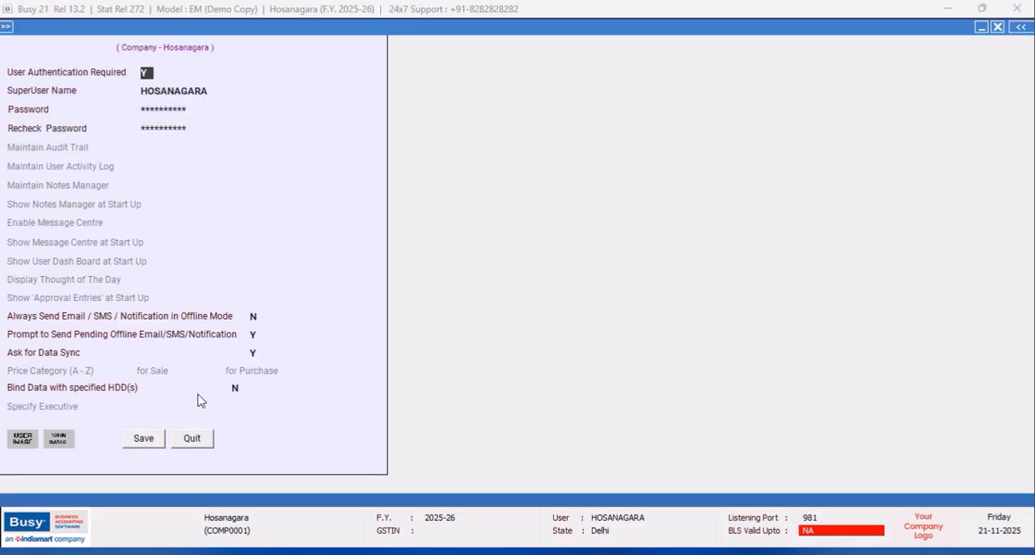
{"action": "left_click", "coordinate": [144, 442]}
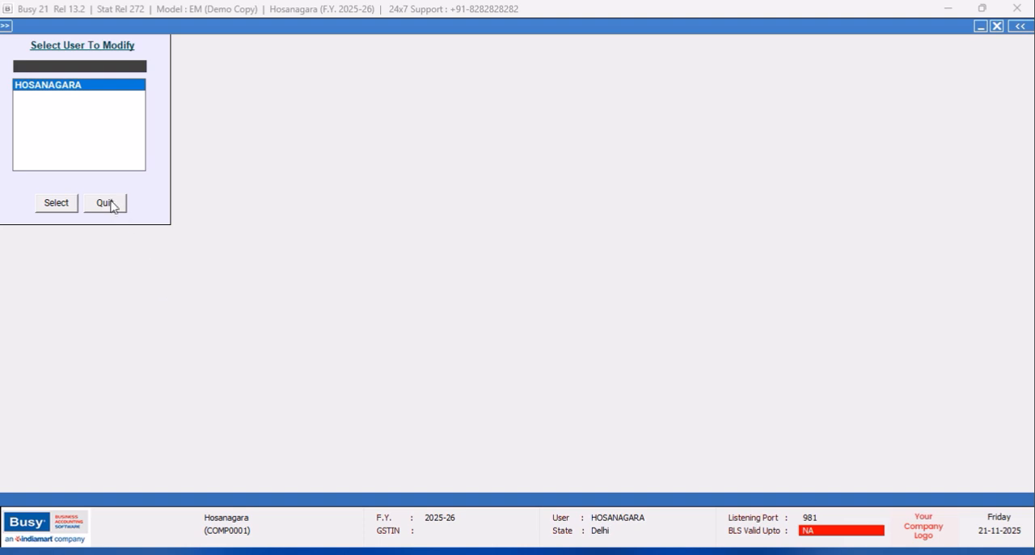
{"action": "left_click", "coordinate": [111, 204]}
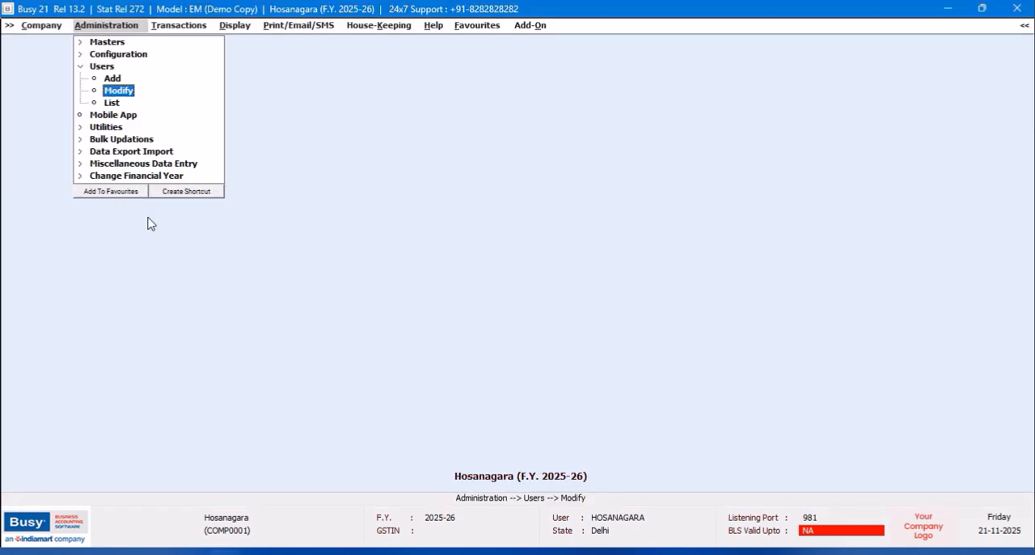
- De-activate the Main Store material centre and quit the De-Activate Masters form
{"action": "left_click", "coordinate": [112, 127]}
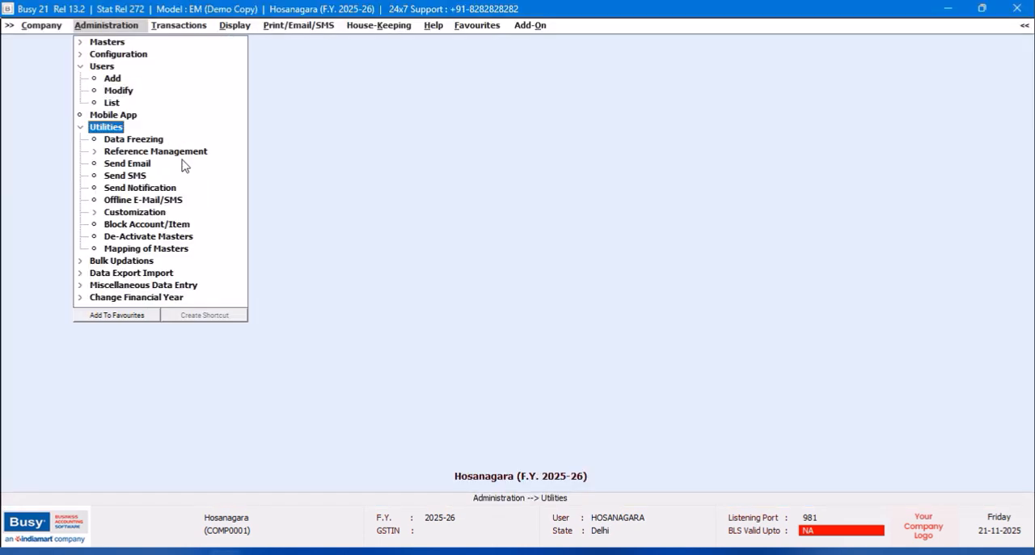
{"action": "double_click", "coordinate": [144, 238]}
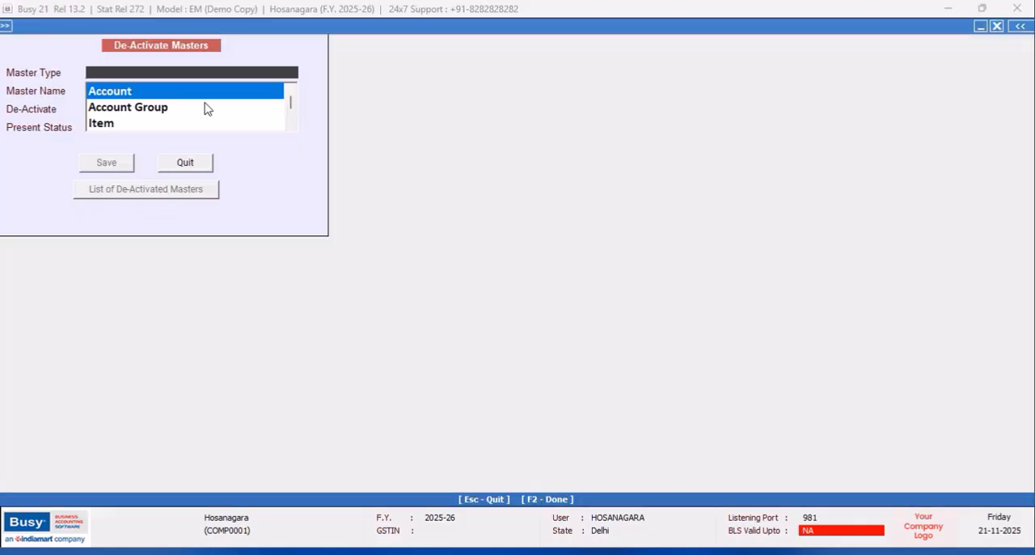
{"action": "type", "text": "i"}
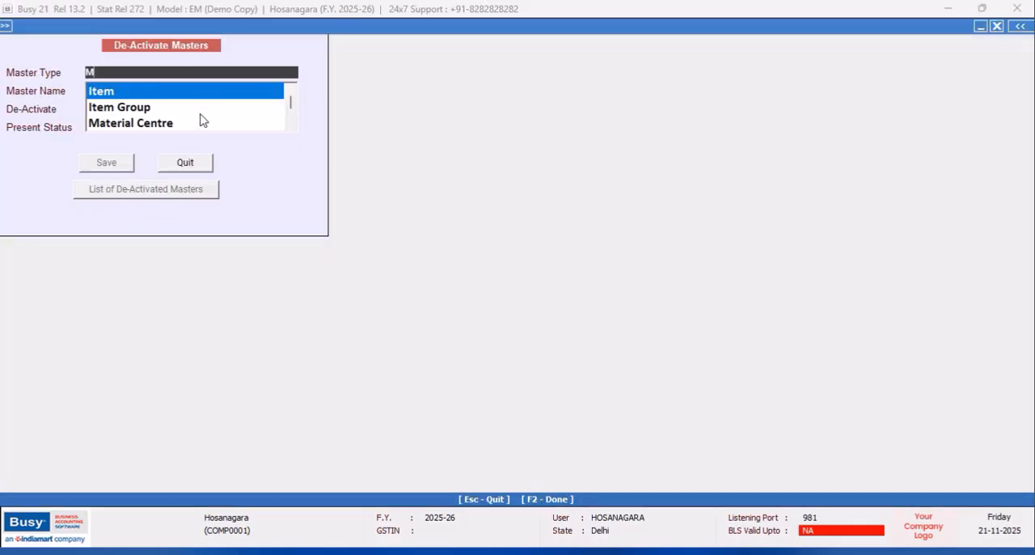
{"action": "left_click", "coordinate": [158, 124]}
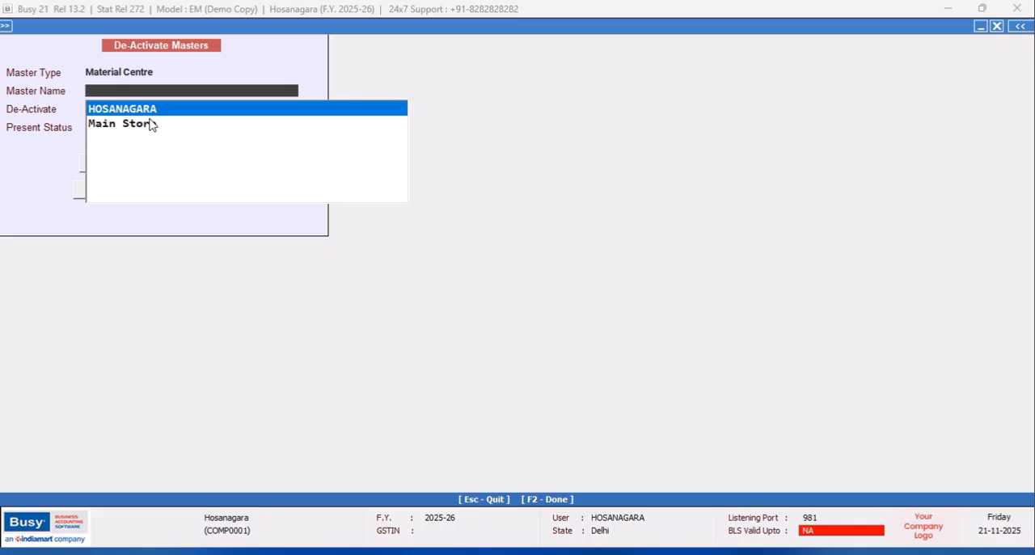
{"action": "left_click", "coordinate": [138, 127]}
{"action": "left_click", "coordinate": [115, 166]}
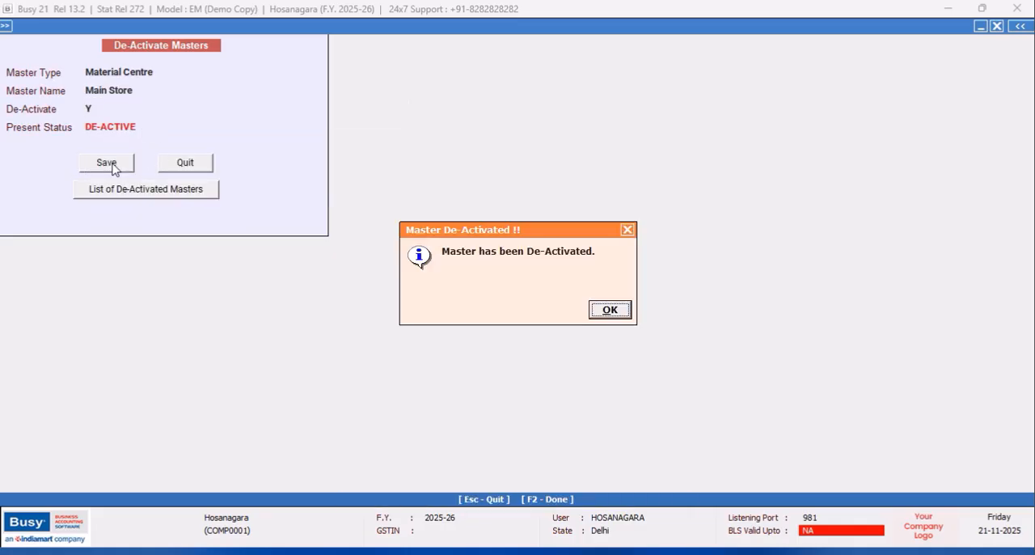
{"action": "left_click", "coordinate": [610, 311]}
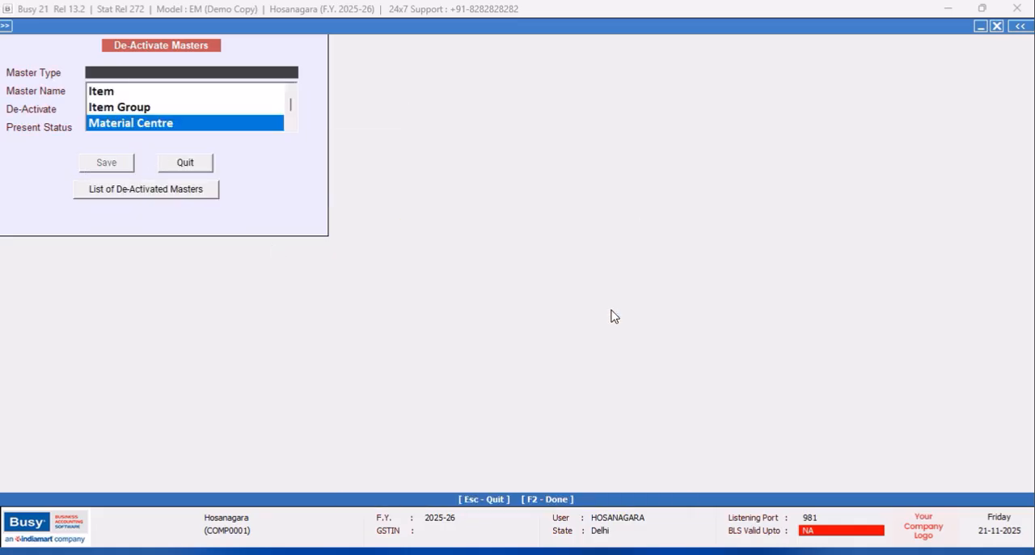
{"action": "left_click", "coordinate": [196, 171]}
{"action": "left_click", "coordinate": [196, 171]}
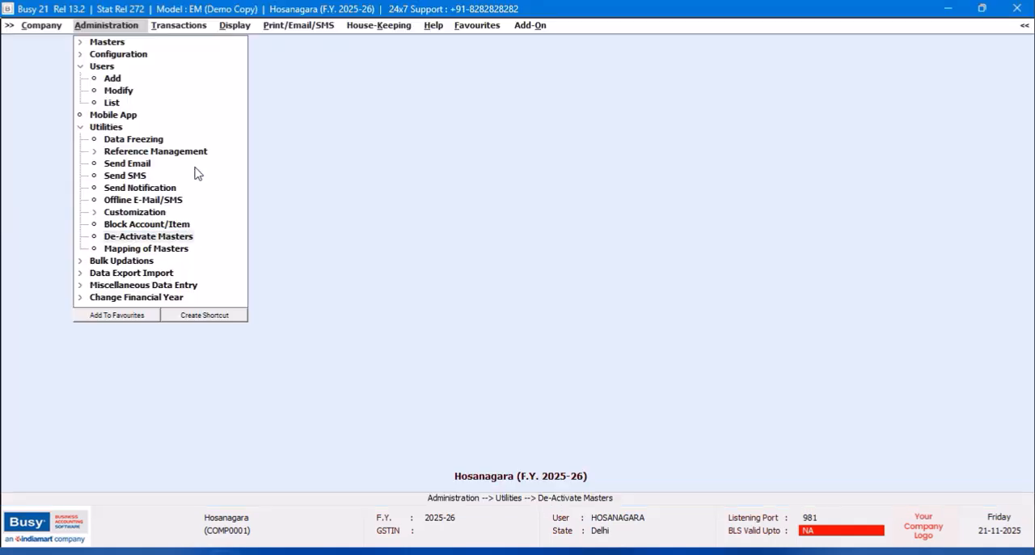
{"action": "double_click", "coordinate": [88, 127]}
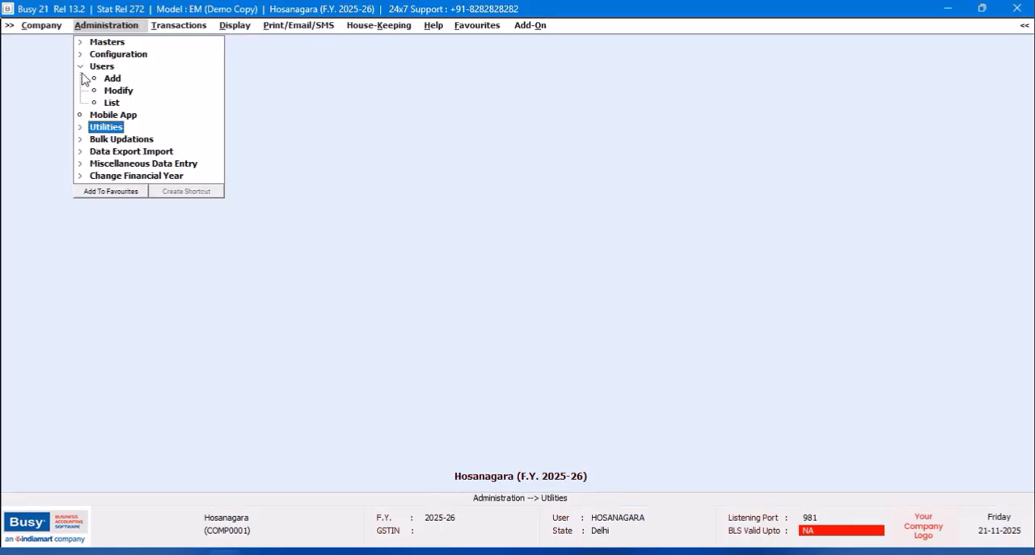
- Open the Branch Office Data Sync Configuration from the Enterprise Features and check the company code, branch name and login user name
{"action": "double_click", "coordinate": [117, 54]}
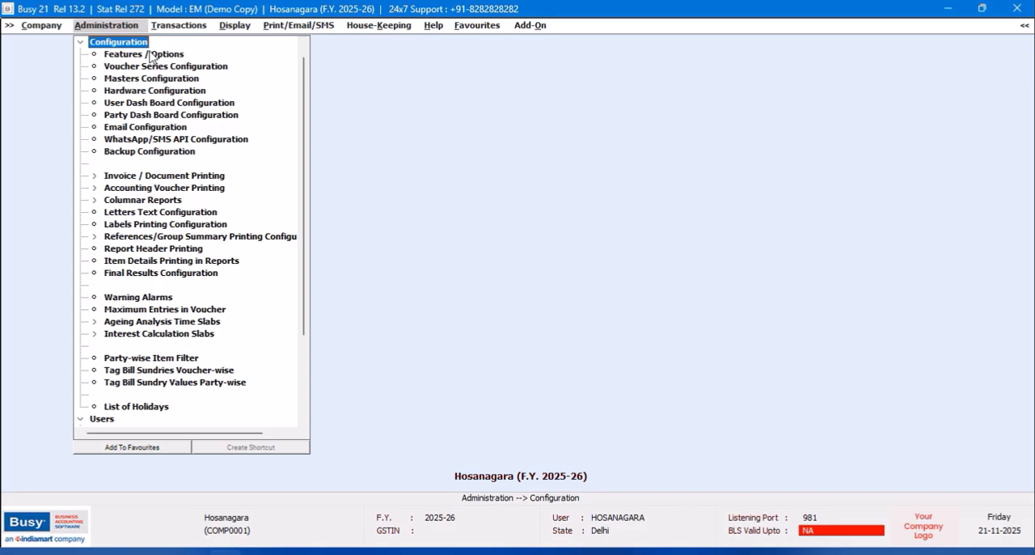
{"action": "double_click", "coordinate": [149, 54]}
{"action": "left_click", "coordinate": [85, 428]}
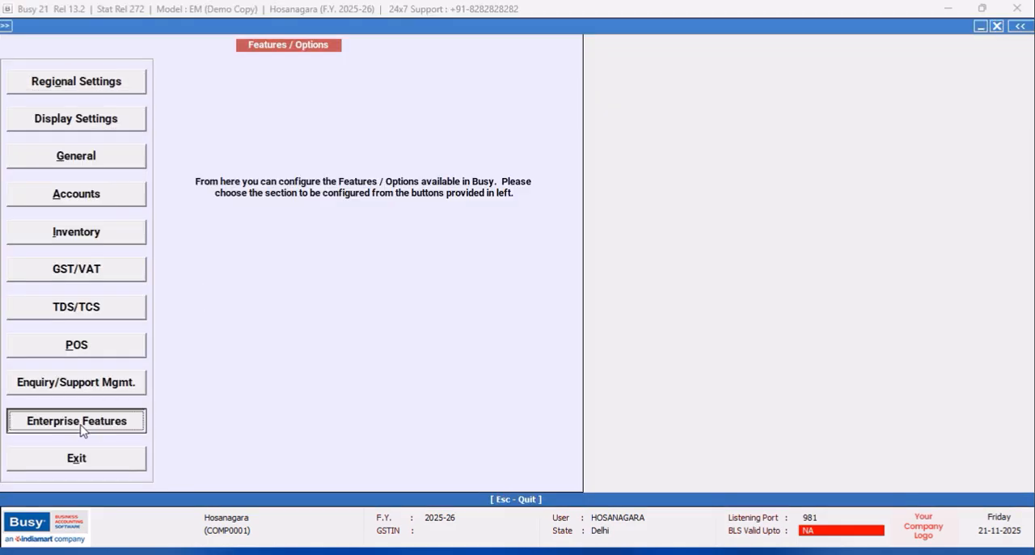
{"action": "left_click", "coordinate": [581, 312]}
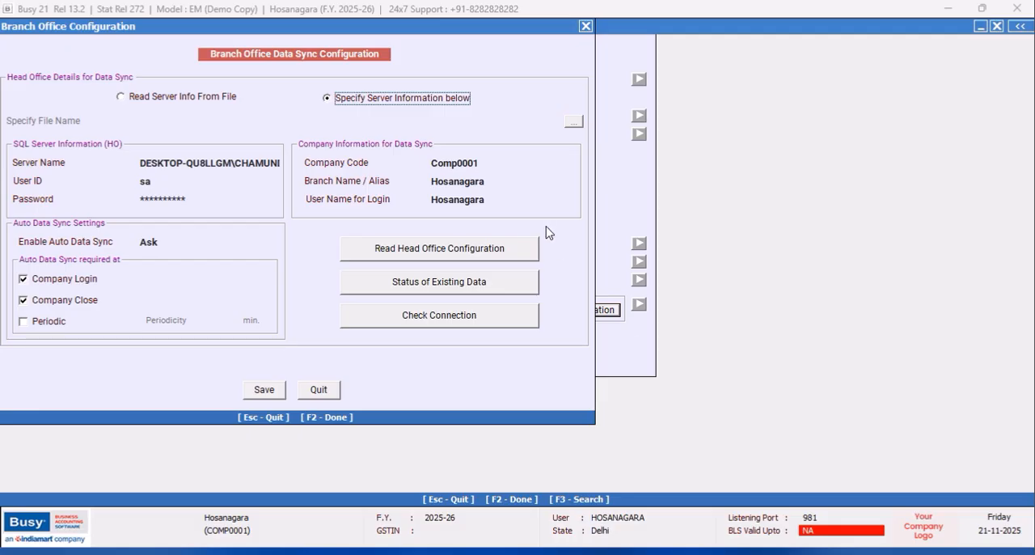
{"action": "left_click", "coordinate": [494, 167]}
{"action": "left_click", "coordinate": [489, 184]}
{"action": "left_click", "coordinate": [489, 200]}
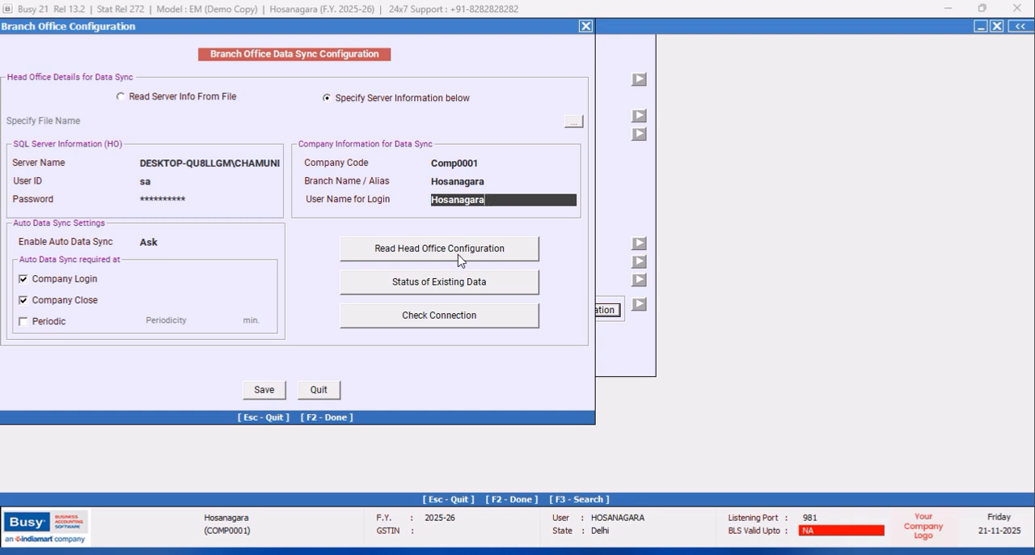
- Read the head office configuration, agreeing to match the voucher numbering between head office and branch office
{"action": "left_click", "coordinate": [460, 253]}
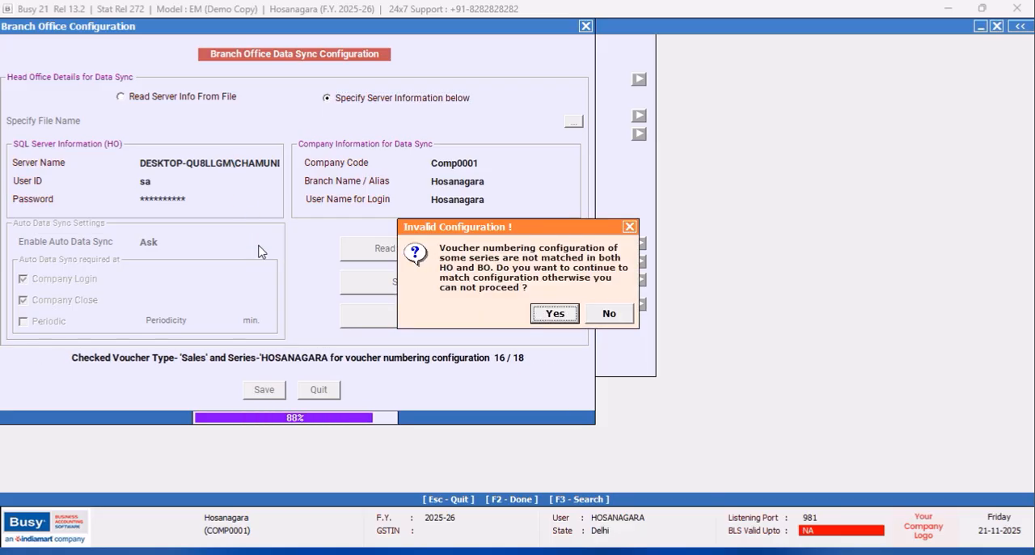
{"action": "left_click", "coordinate": [547, 308]}
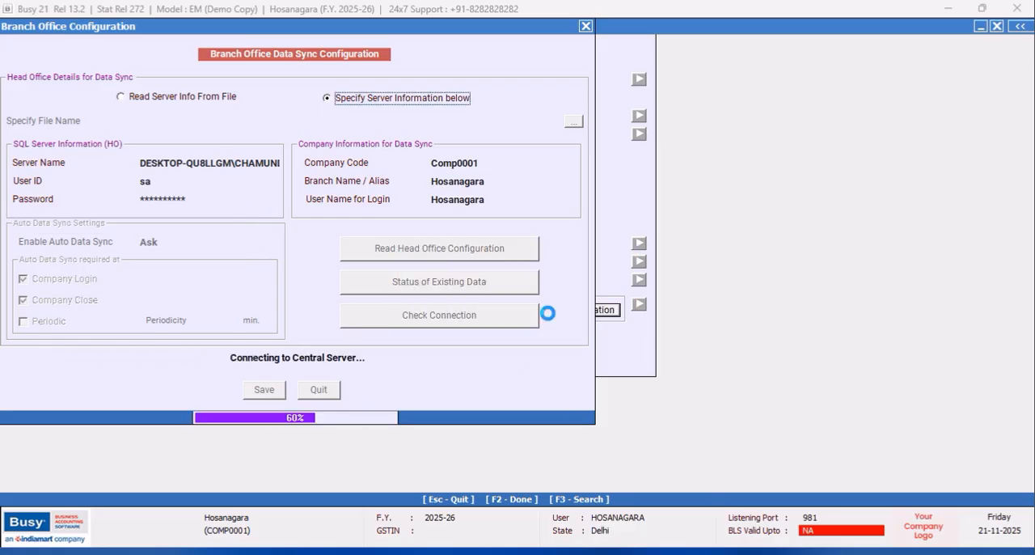
{"action": "left_click", "coordinate": [554, 313]}
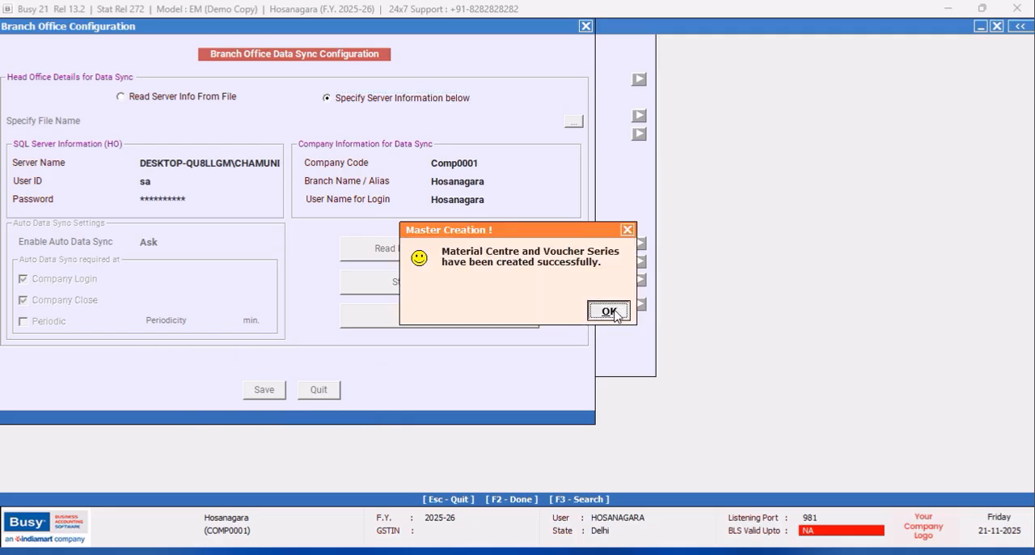
{"action": "left_click", "coordinate": [610, 312]}
{"action": "left_click", "coordinate": [606, 314]}
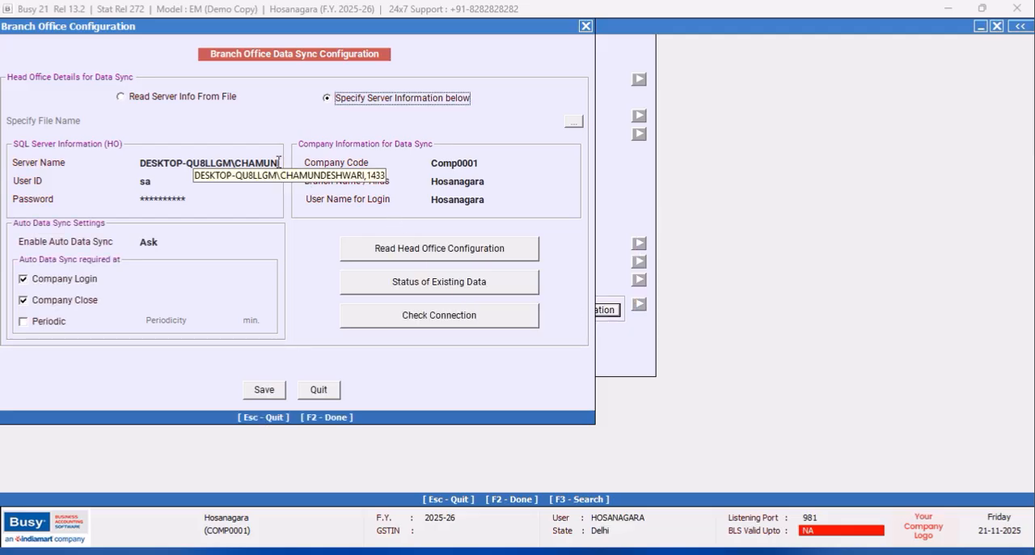
- Run Status of Existing Data for the branch and check the connection to the head office
{"action": "left_click", "coordinate": [403, 291]}
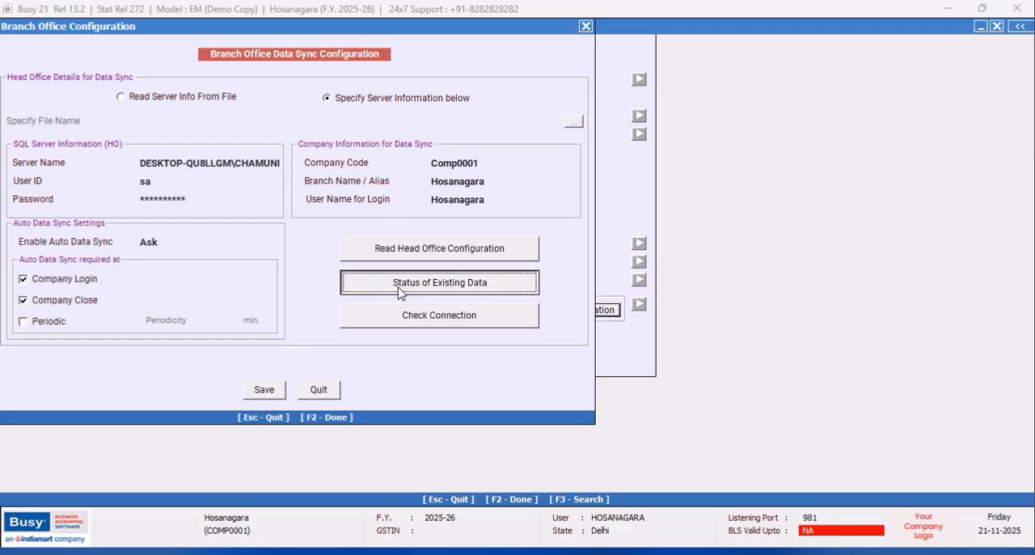
{"action": "left_click", "coordinate": [443, 306]}
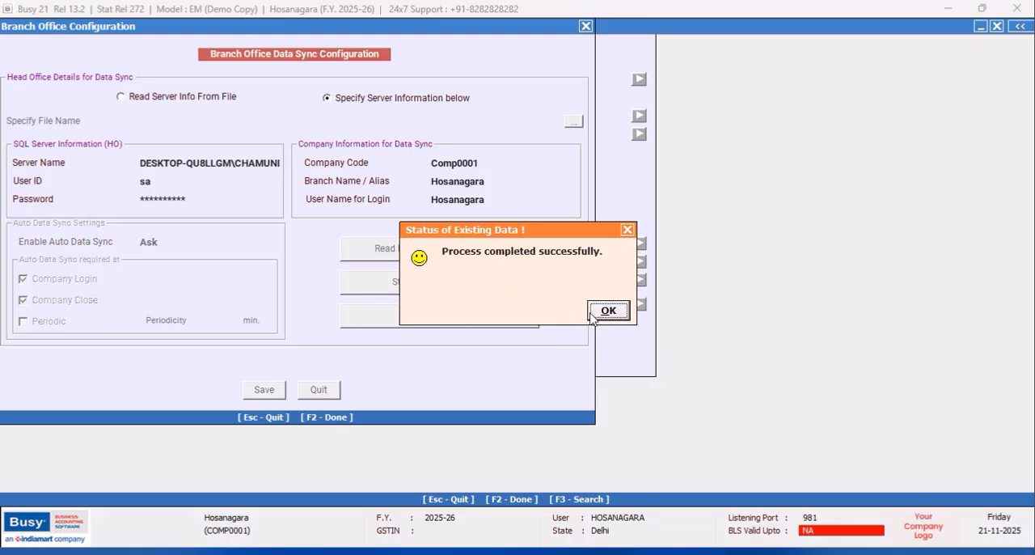
{"action": "key", "text": "Return"}
{"action": "left_click", "coordinate": [479, 314]}
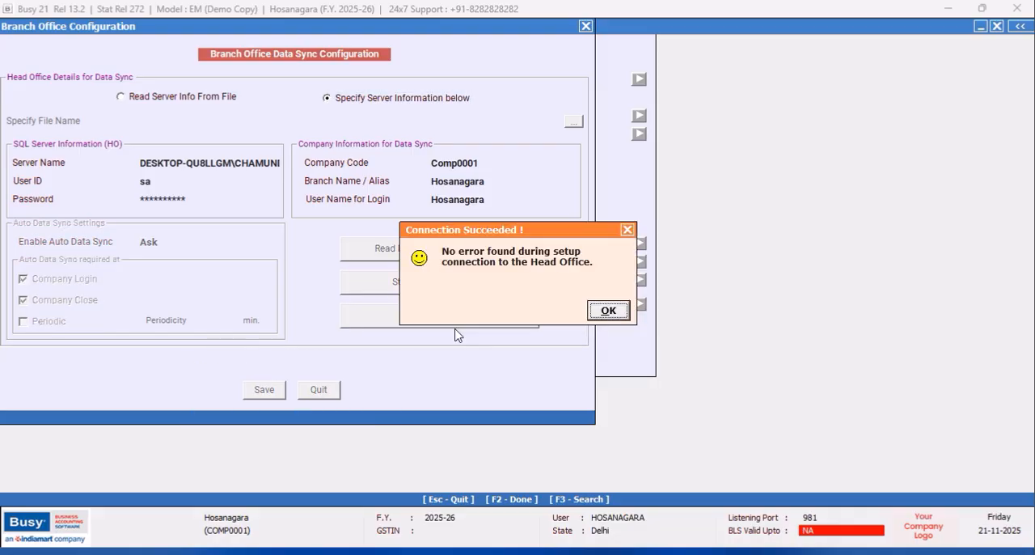
- Dismiss the connection check, quit the Branch Office Configuration and exit Features / Options
{"action": "left_click", "coordinate": [621, 314]}
{"action": "left_click", "coordinate": [320, 389]}
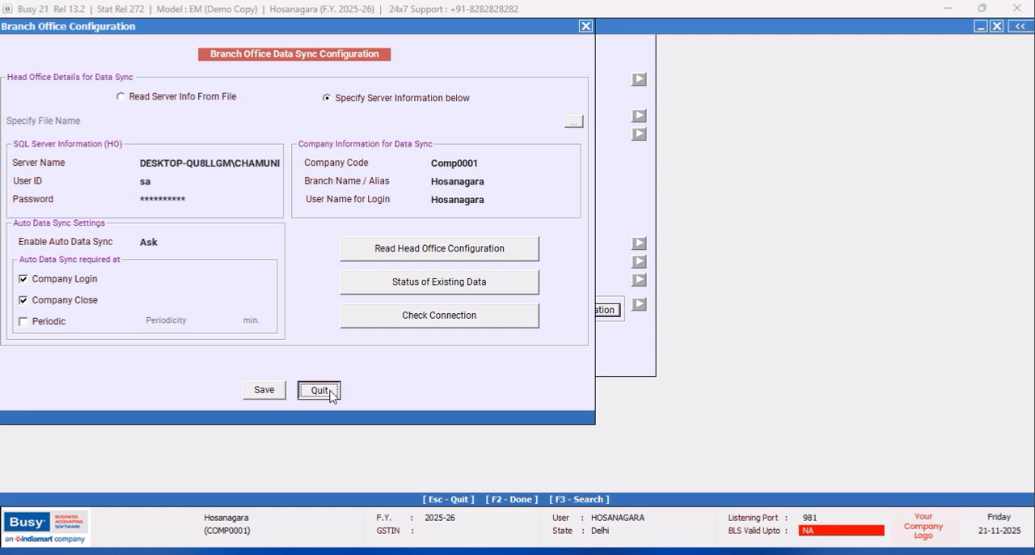
{"action": "left_click", "coordinate": [299, 360]}
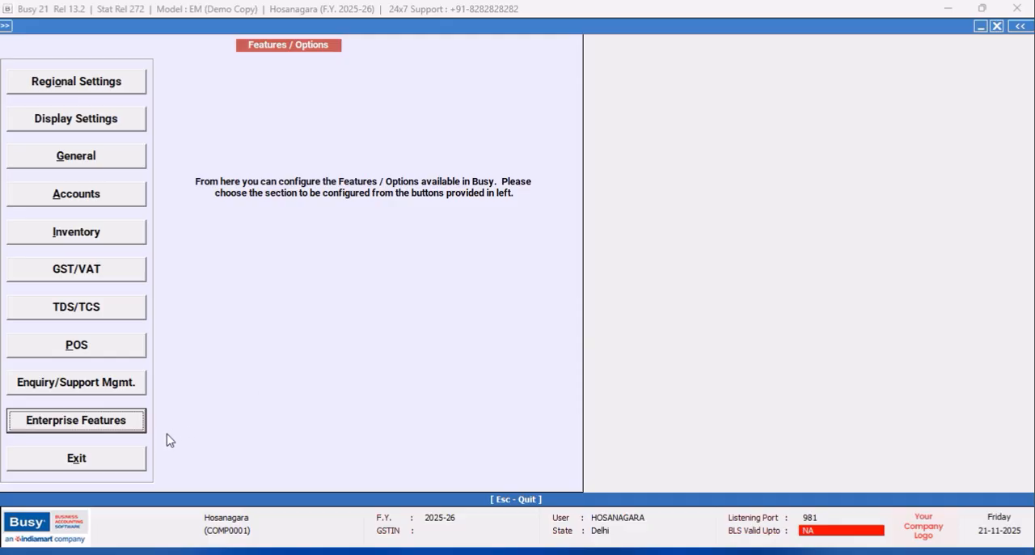
{"action": "left_click", "coordinate": [139, 458]}
- Display the branch company's list of all items in the standard format on screen, check it and close the list
{"action": "left_click", "coordinate": [80, 44]}
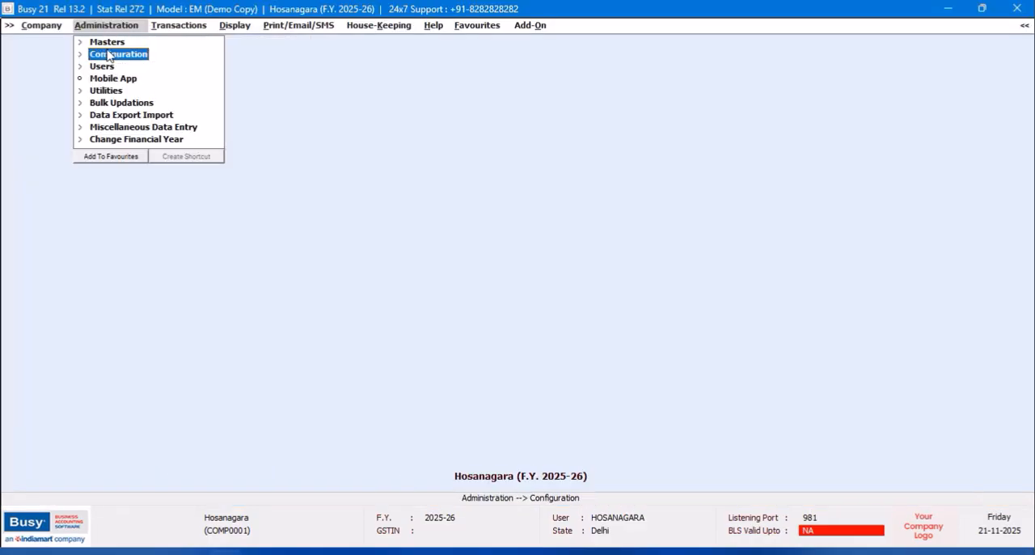
{"action": "left_click", "coordinate": [107, 43]}
{"action": "left_click", "coordinate": [115, 105]}
{"action": "left_click", "coordinate": [127, 140]}
{"action": "left_click", "coordinate": [429, 308]}
{"action": "left_click", "coordinate": [394, 307]}
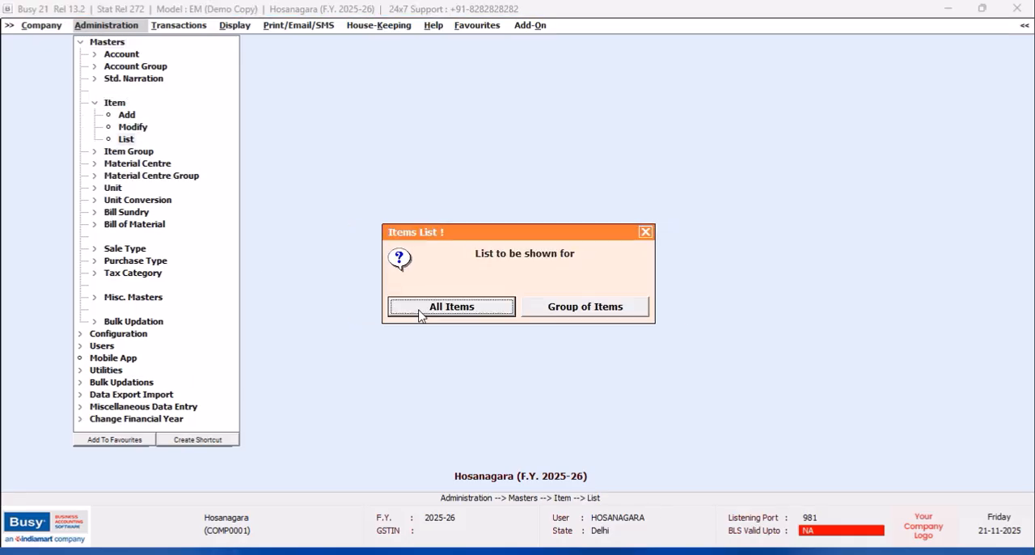
{"action": "left_click", "coordinate": [420, 311]}
{"action": "left_click", "coordinate": [190, 148]}
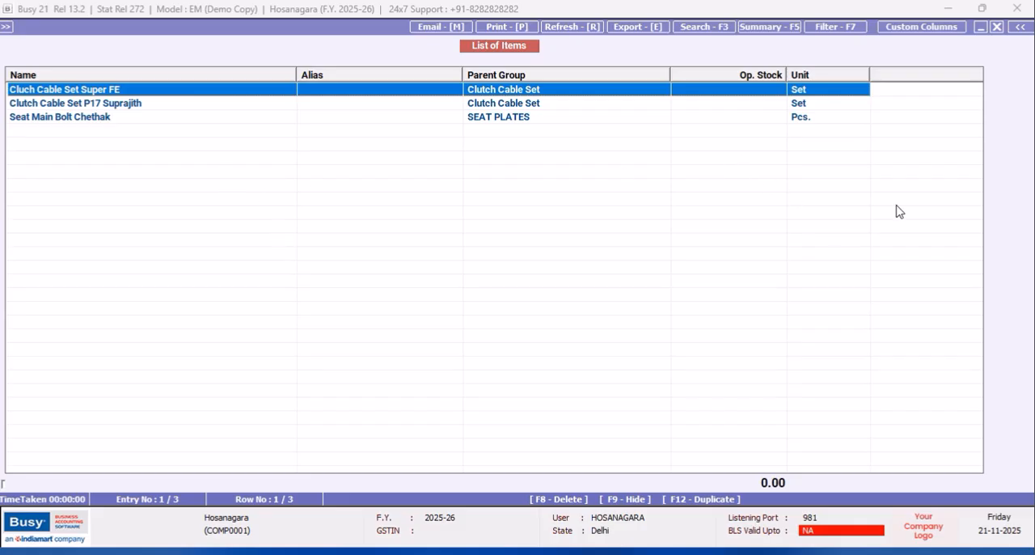
{"action": "left_click", "coordinate": [998, 30]}
{"action": "left_click", "coordinate": [997, 30]}
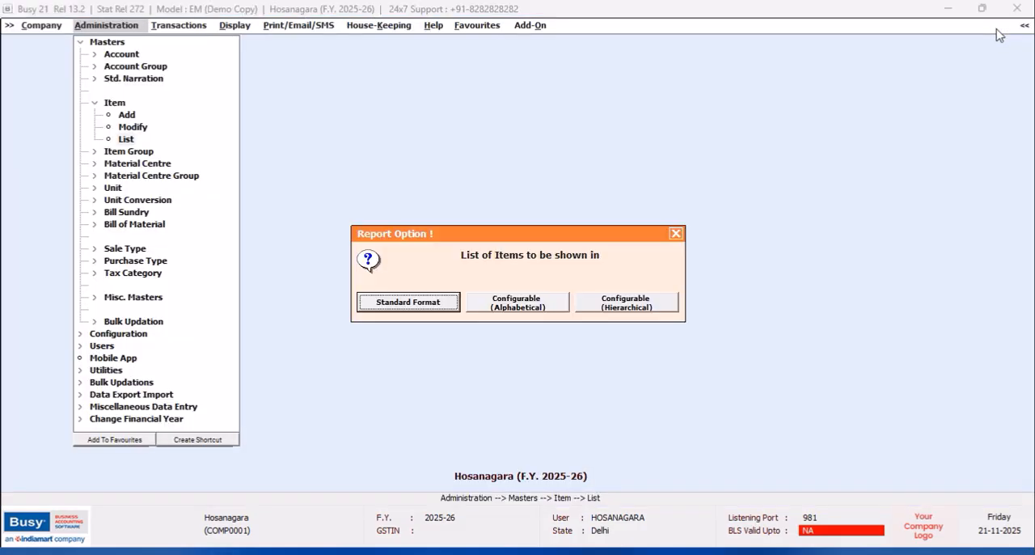
{"action": "left_click", "coordinate": [672, 236]}
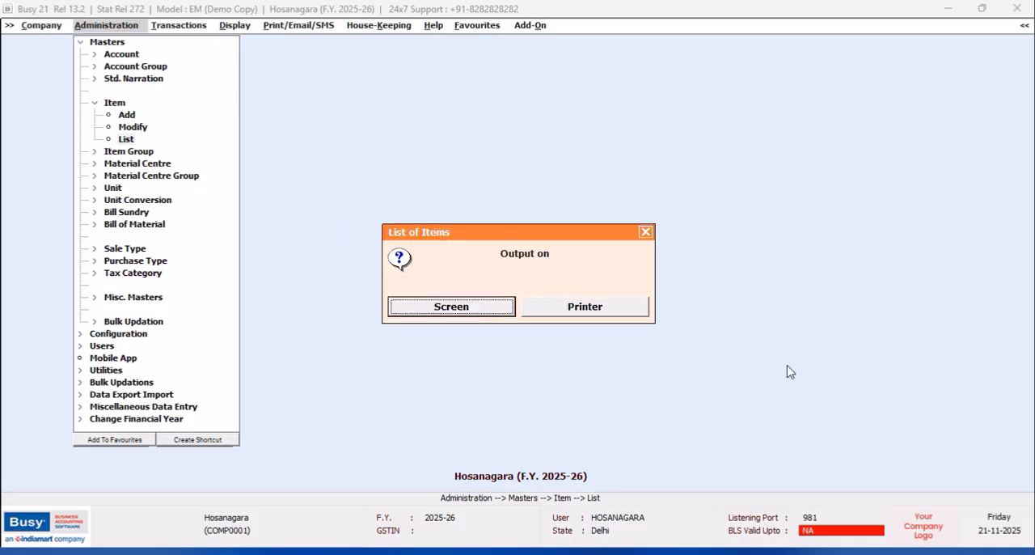
{"action": "left_click", "coordinate": [645, 232]}
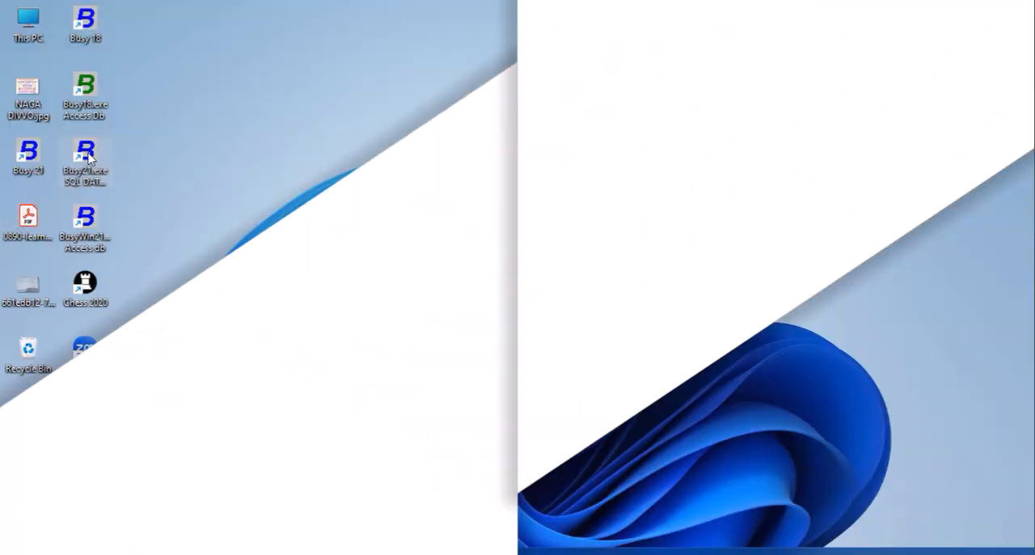
- Start the head office copy of BUSY in demo mode, leaving the Company Creation form without creating a company
{"action": "double_click", "coordinate": [85, 154]}
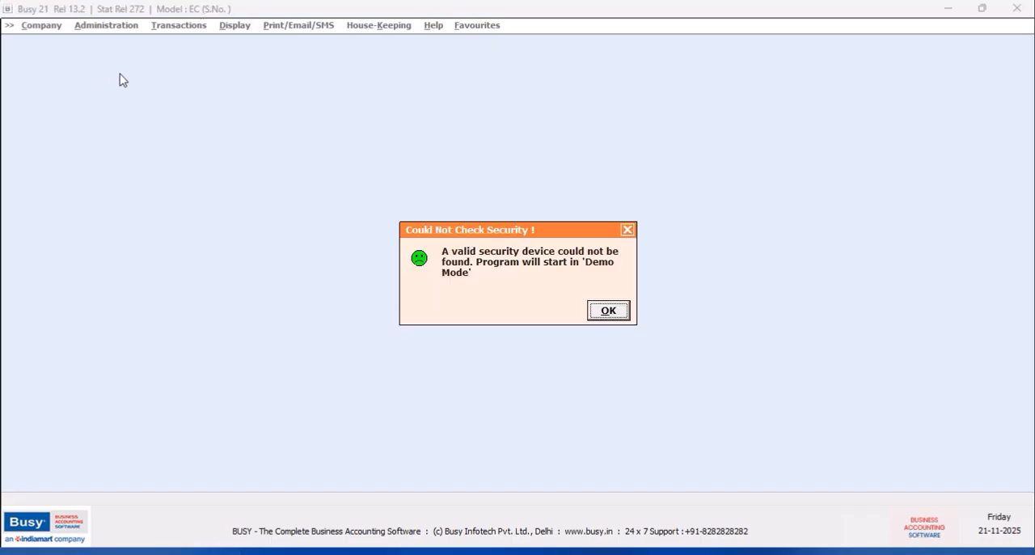
{"action": "left_click", "coordinate": [607, 316]}
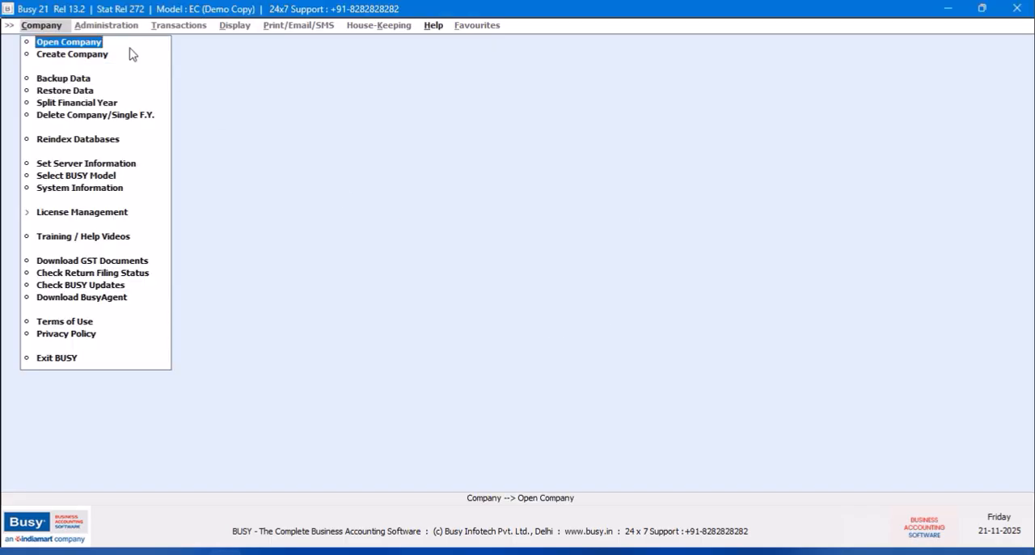
{"action": "left_click", "coordinate": [93, 55]}
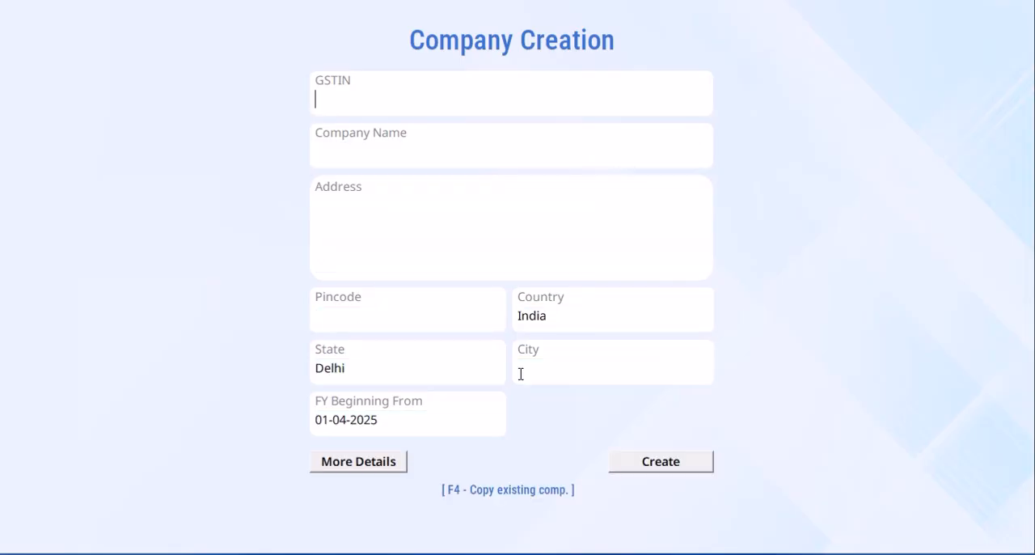
{"action": "key", "text": "Escape"}
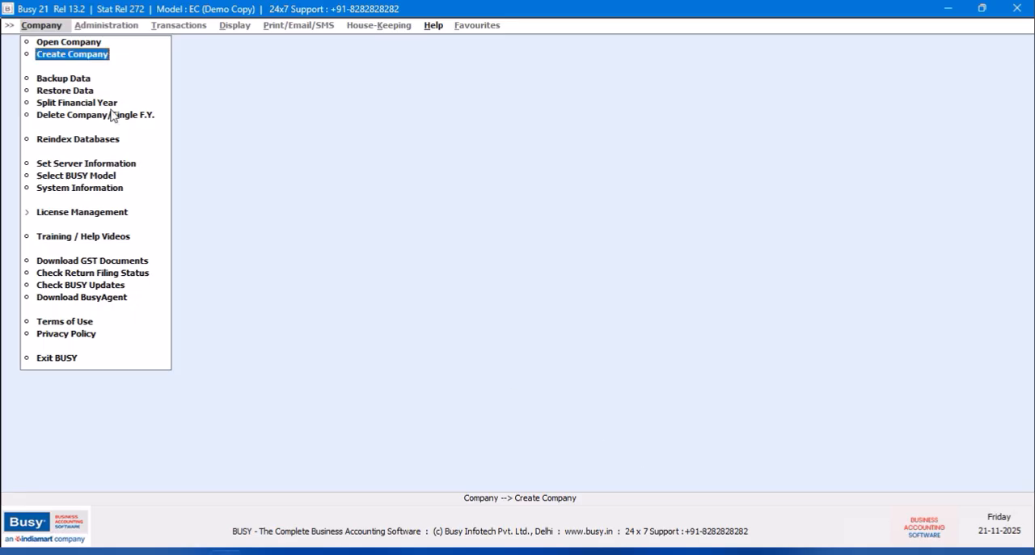
- Open the Harsha Motors company and log in with the head office user name
{"action": "left_click", "coordinate": [56, 42]}
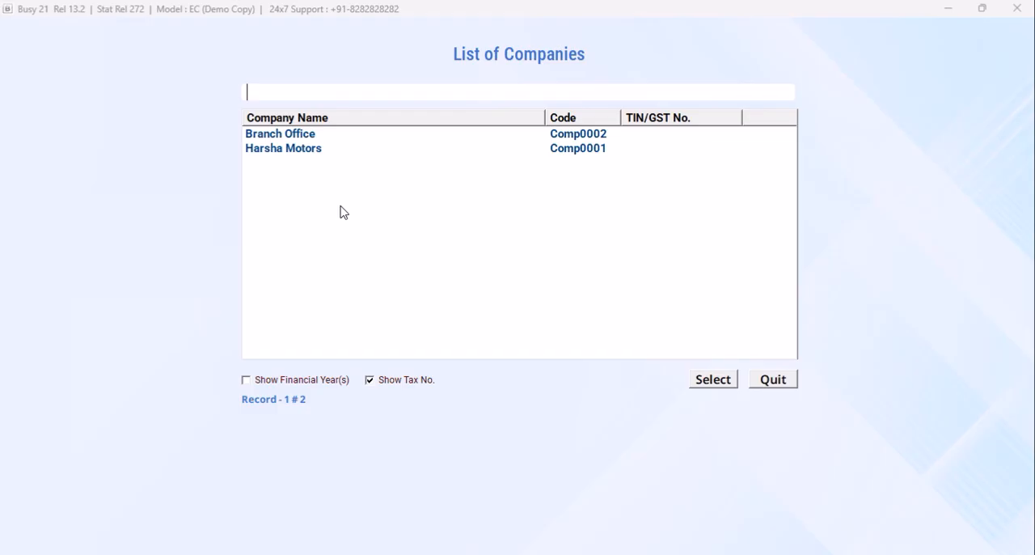
{"action": "left_click", "coordinate": [300, 152]}
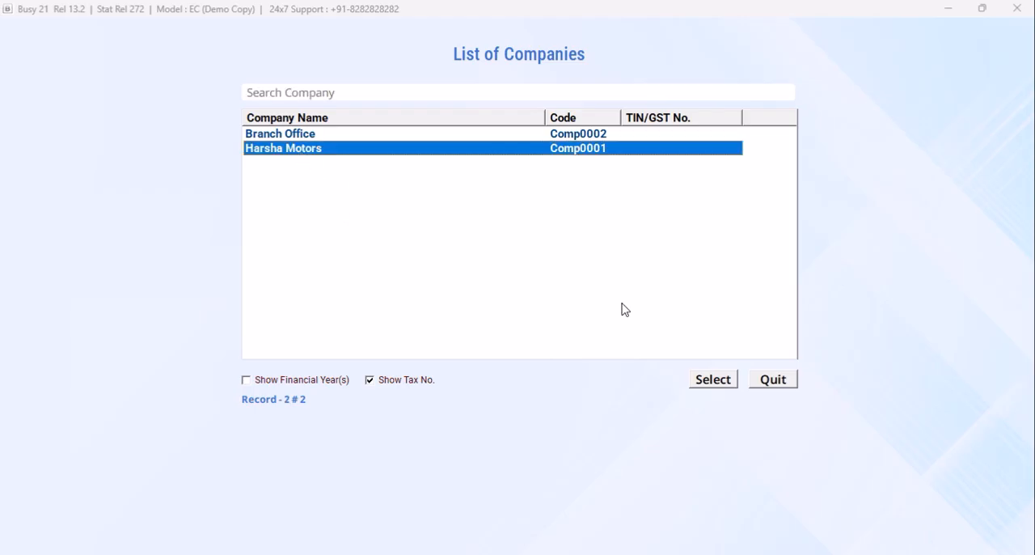
{"action": "left_click", "coordinate": [717, 383]}
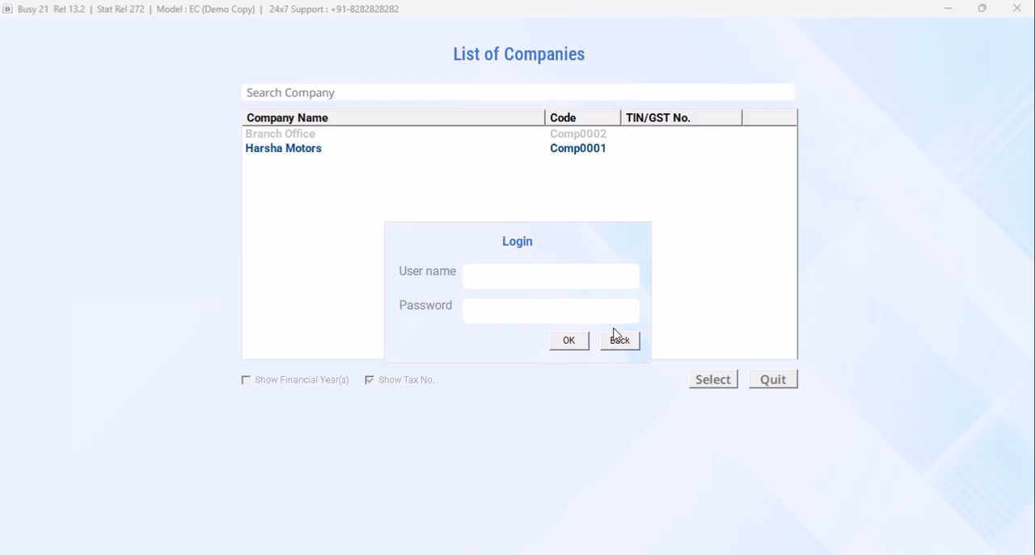
{"action": "type", "text": "BUSY"}
{"action": "key", "text": "Return"}
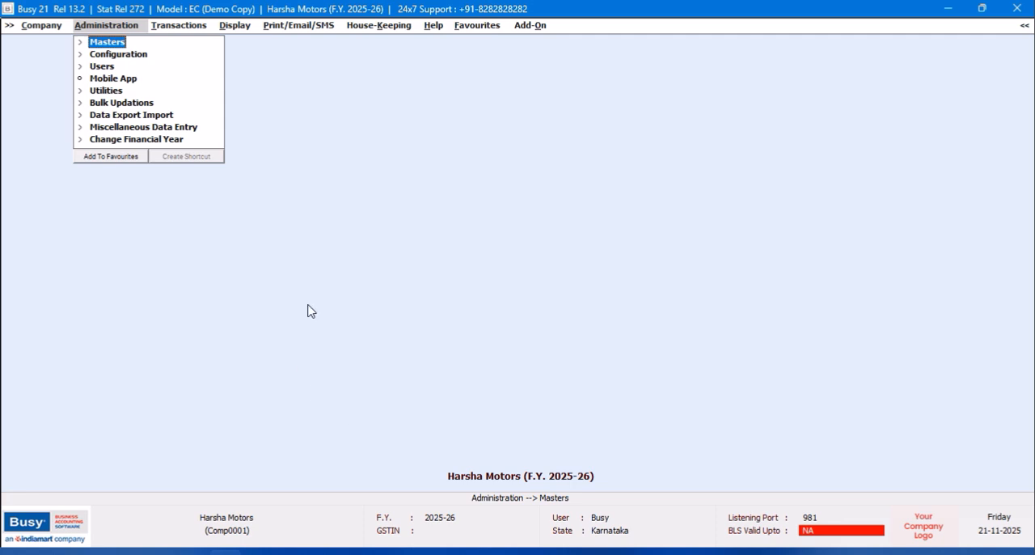
- Start a new item master named 20 Feet Ladder with the same print name
{"action": "left_click", "coordinate": [116, 43]}
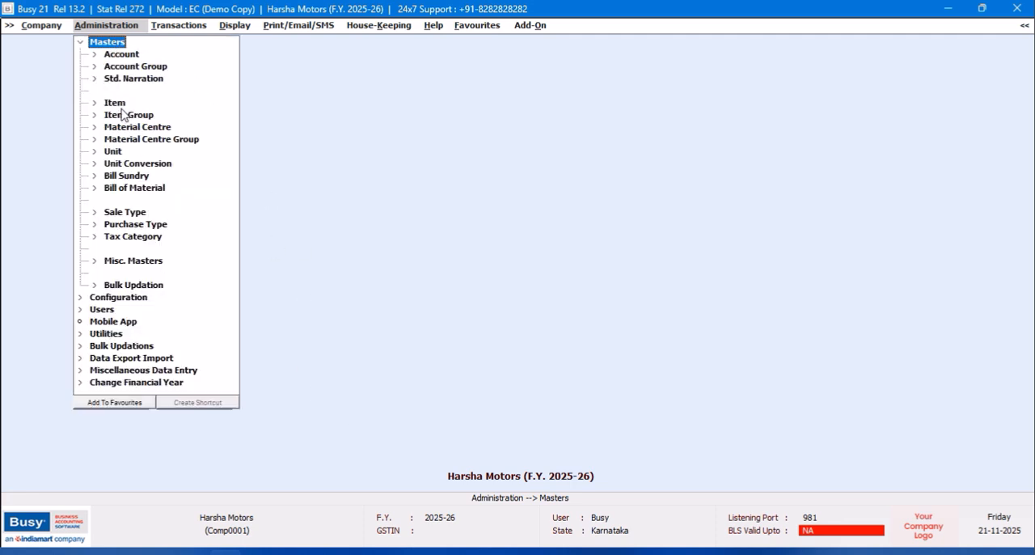
{"action": "left_click", "coordinate": [119, 105]}
{"action": "left_click", "coordinate": [131, 118]}
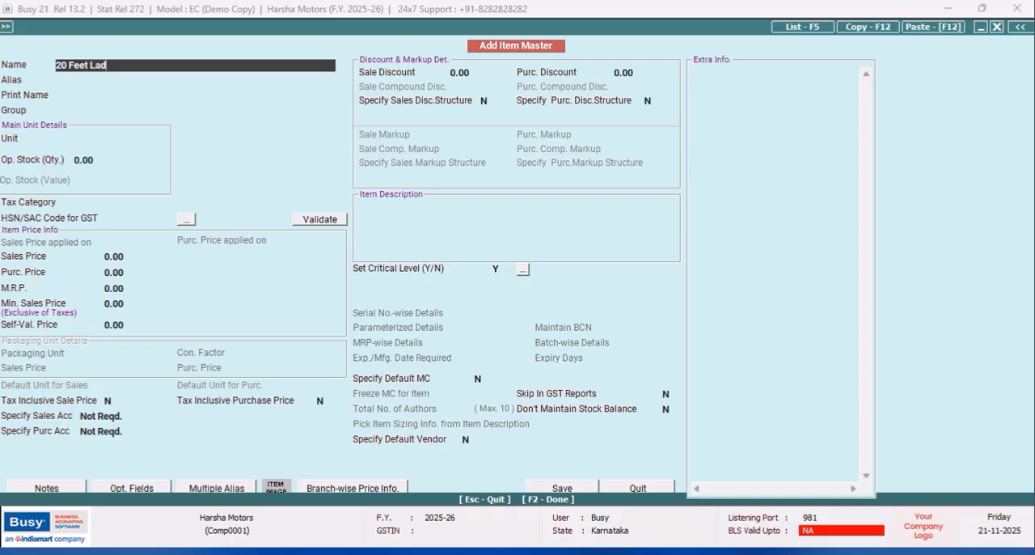
{"action": "key", "text": "Return"}
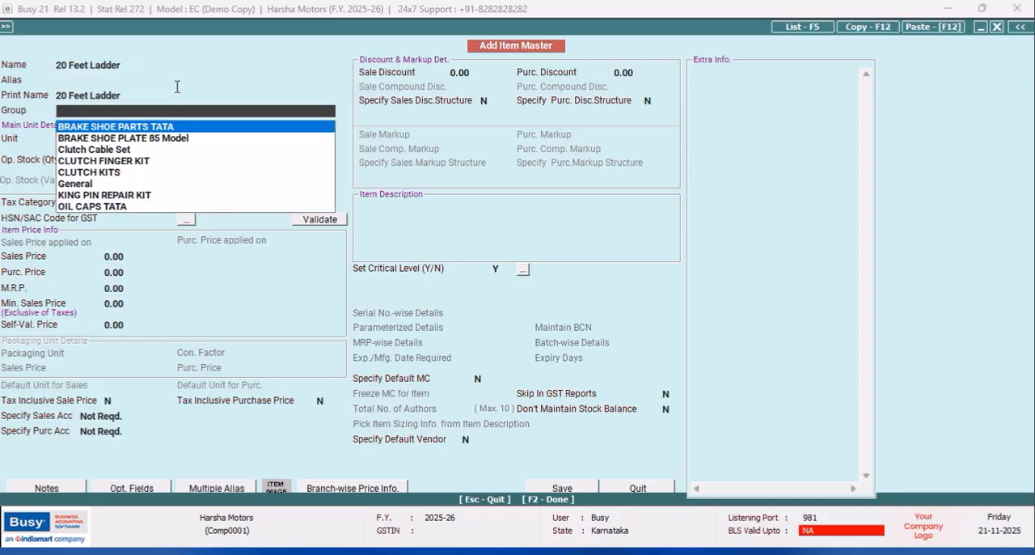
- Create a primary item group LADER with the tax category GST 12% from the item form and save it
{"action": "key", "text": "F3"}
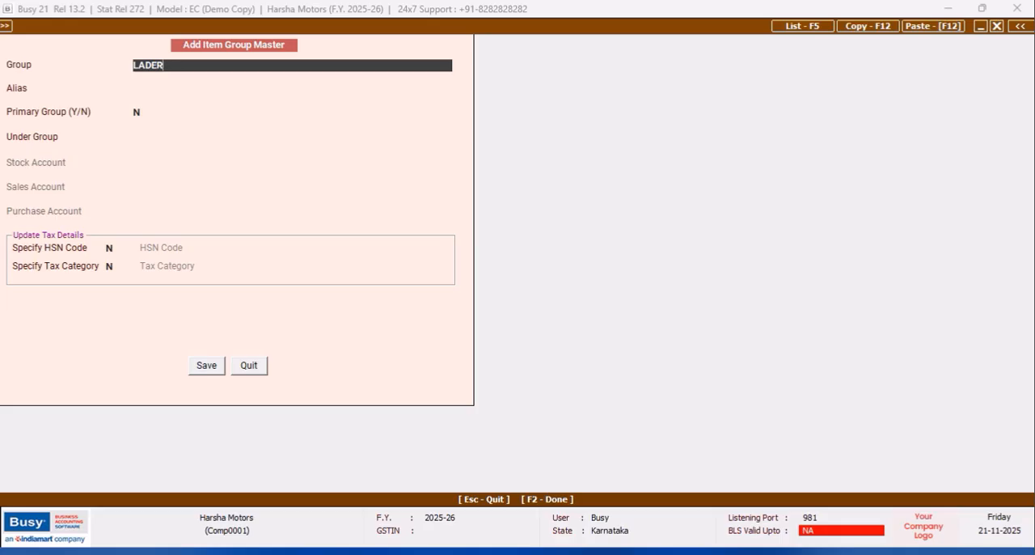
{"action": "key", "text": "Return"}
{"action": "key", "text": "Return"}
{"action": "type", "text": "y"}
{"action": "key", "text": "Return"}
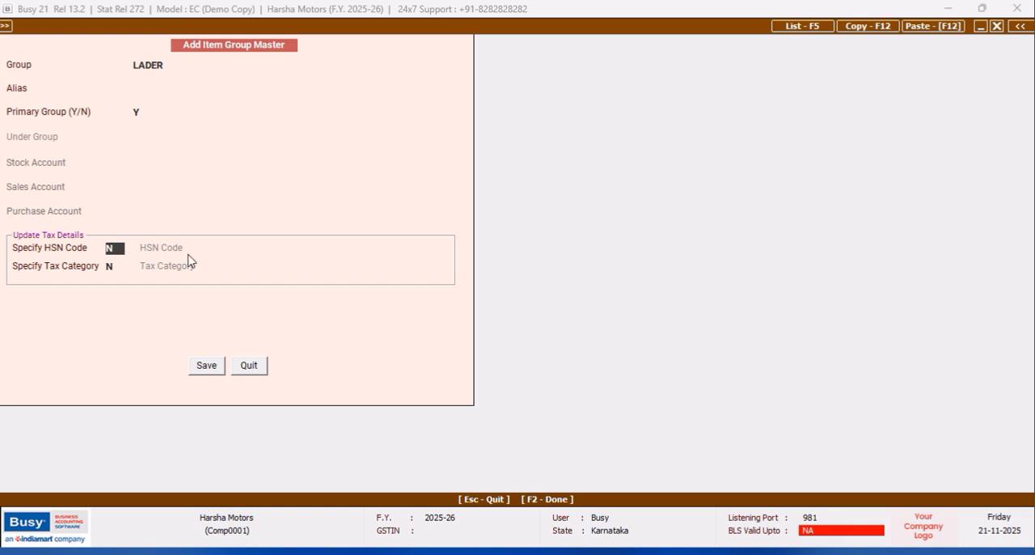
{"action": "key", "text": "Return"}
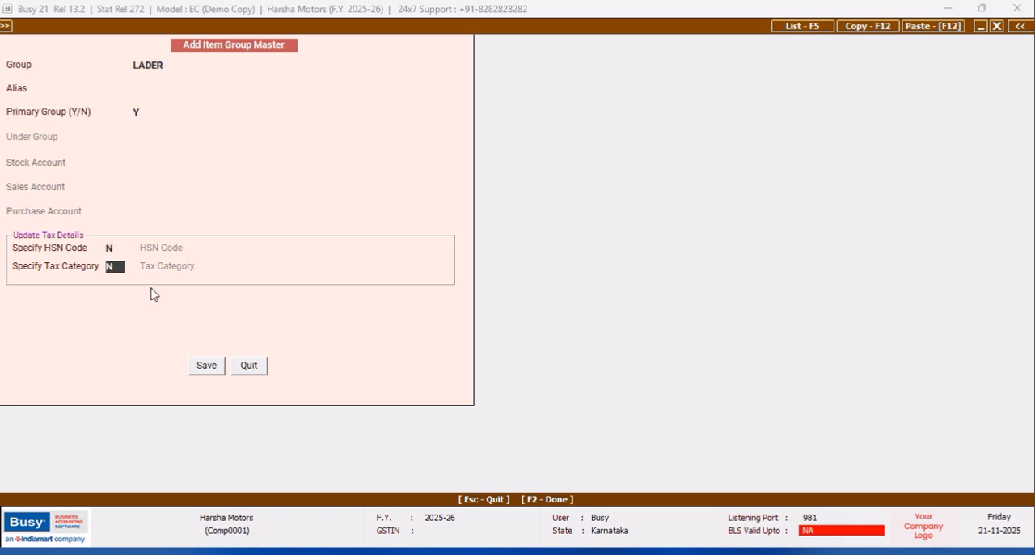
{"action": "type", "text": "y"}
{"action": "left_click", "coordinate": [260, 304]}
{"action": "left_click", "coordinate": [206, 365]}
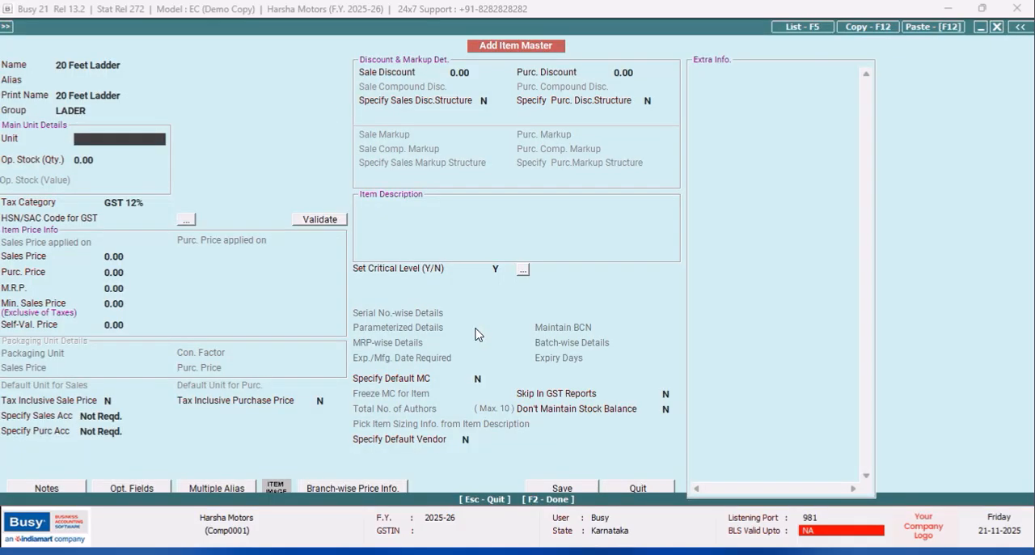
- Set the main unit of the 20 Feet Ladder item to Pcs
{"action": "left_click", "coordinate": [149, 203]}
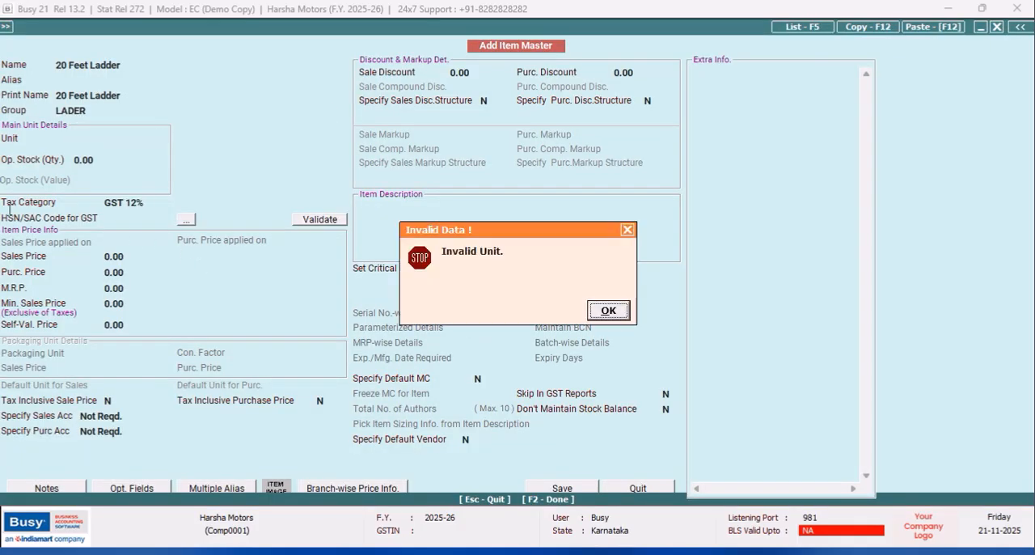
{"action": "left_click", "coordinate": [603, 312]}
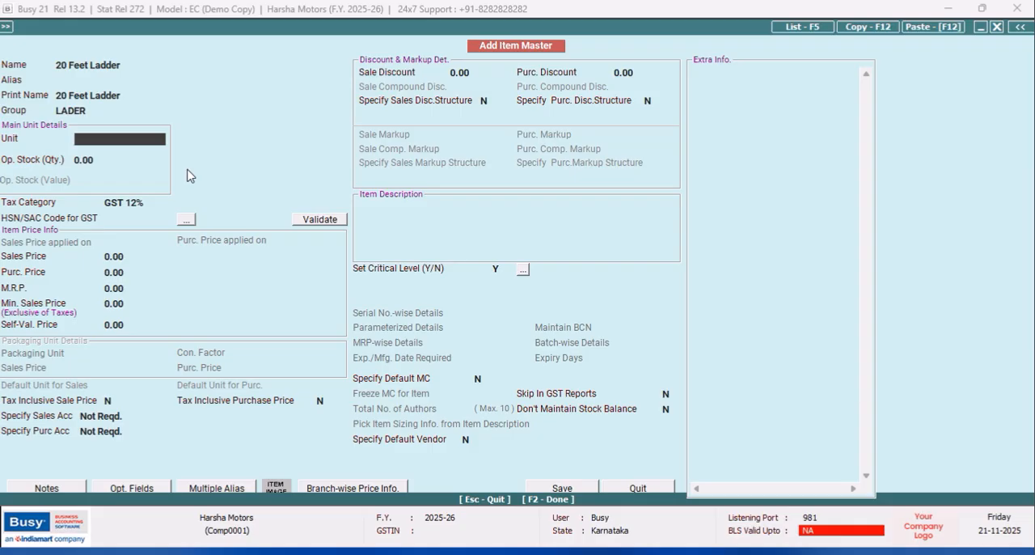
{"action": "type", "text": "PCS"}
{"action": "key", "text": "Return"}
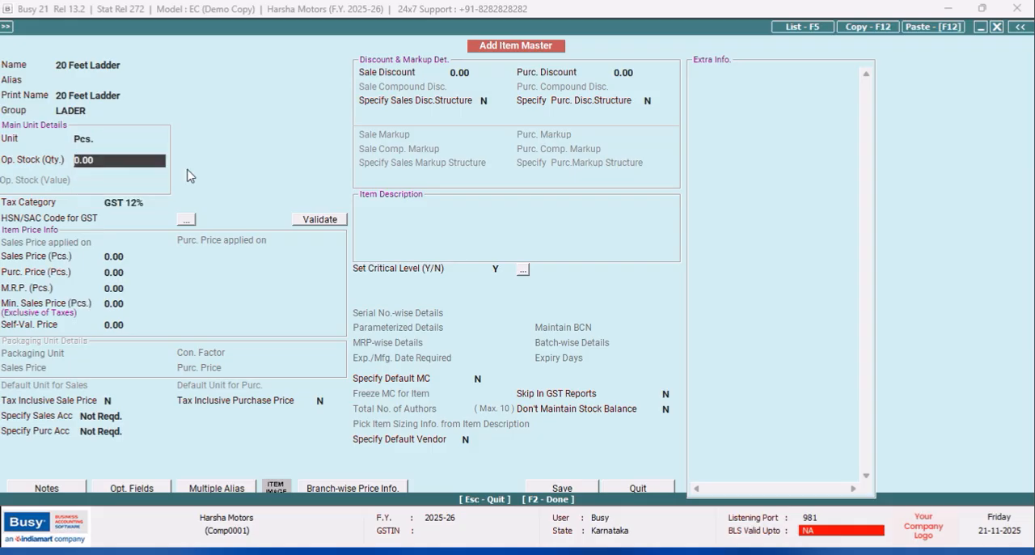
- Modify the LADER item group so its tax category is GST 5% and save the group
{"action": "left_click", "coordinate": [100, 112]}
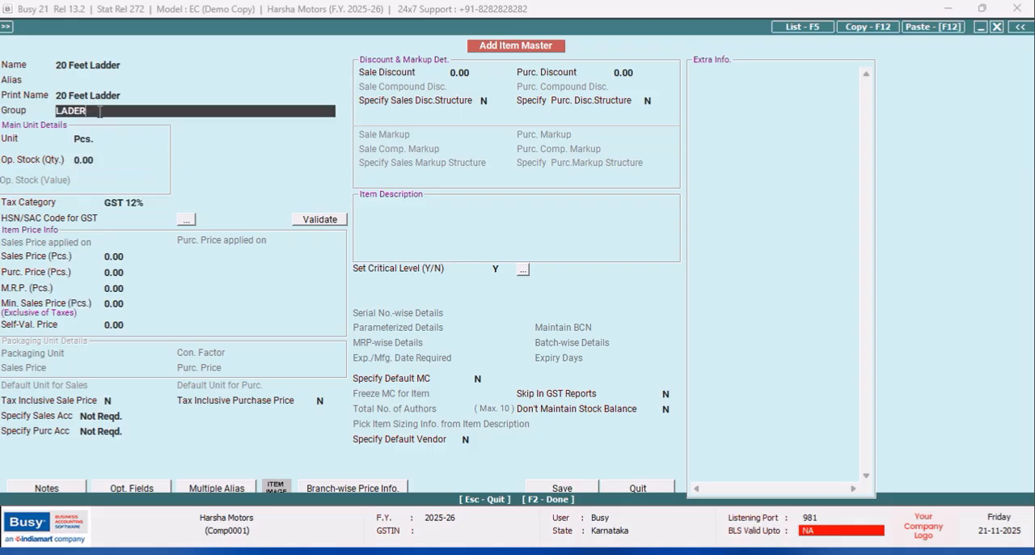
{"action": "key", "text": "alt+m"}
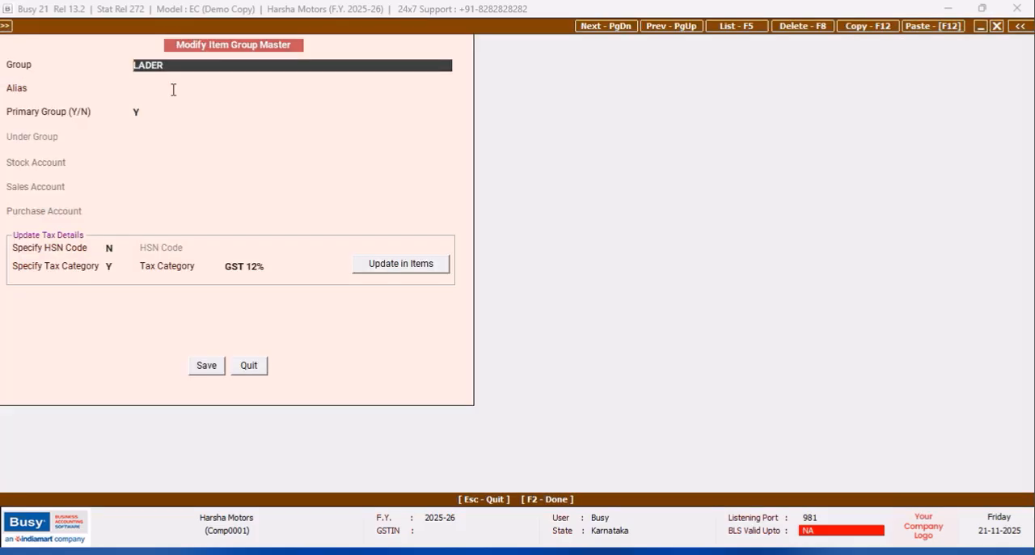
{"action": "left_click", "coordinate": [290, 269]}
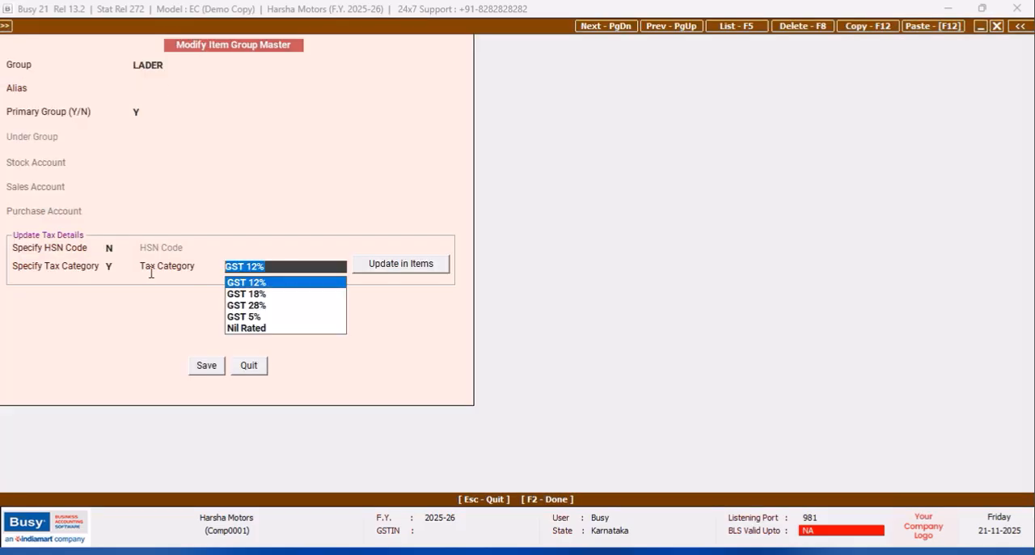
{"action": "key", "text": "Down"}
{"action": "key", "text": "Down"}
{"action": "key", "text": "Down"}
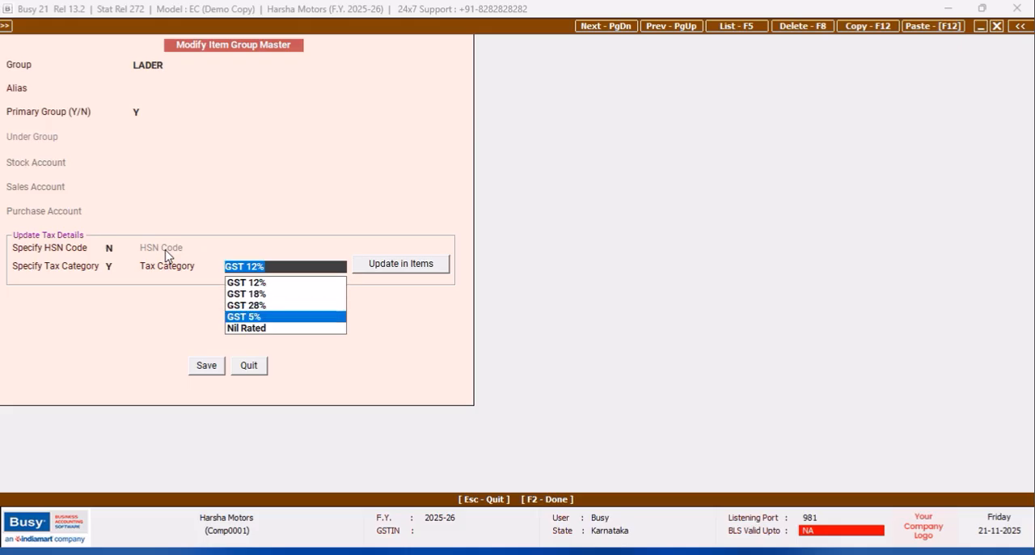
{"action": "key", "text": "Return"}
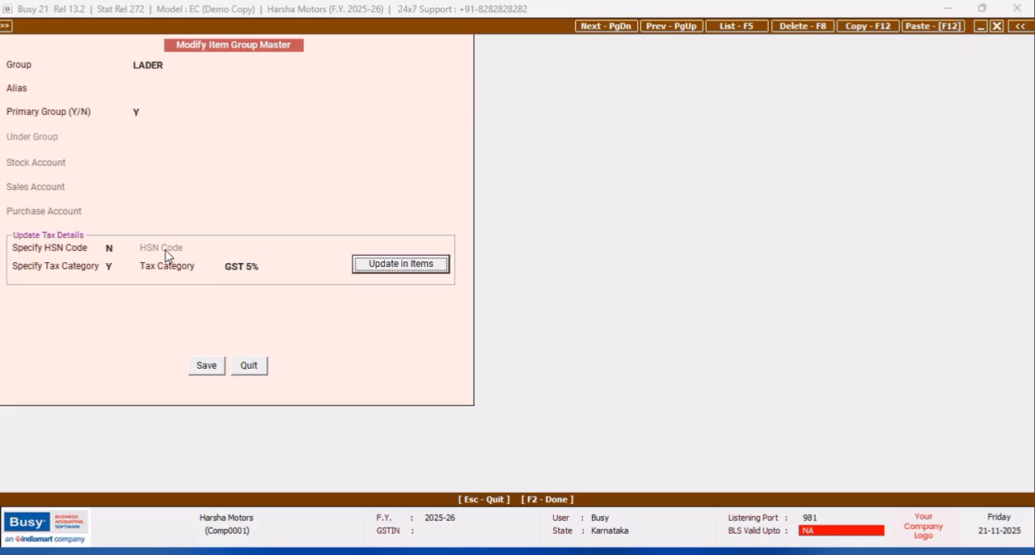
{"action": "left_click", "coordinate": [212, 369]}
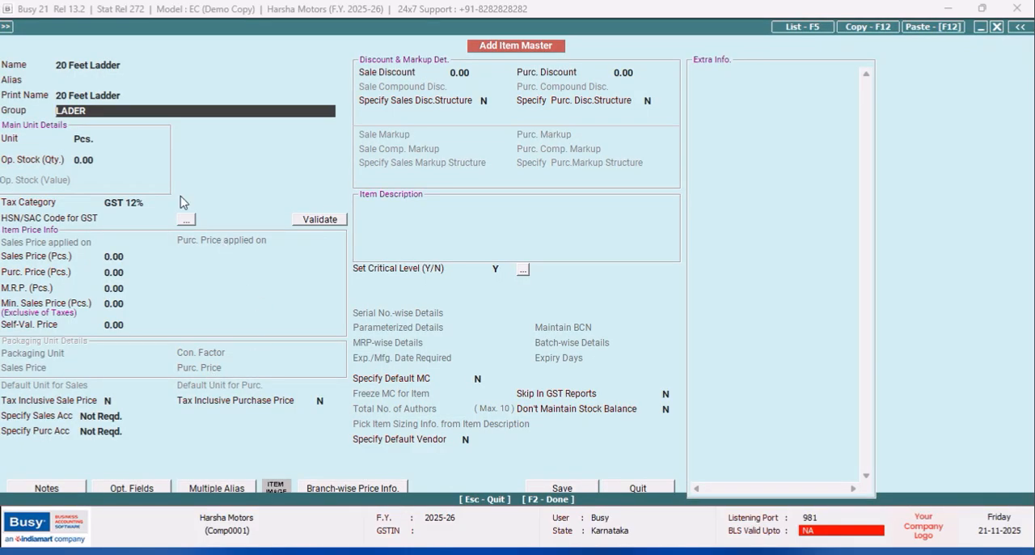
- Reapply the LADER group to the 20 Feet Ladder item so it takes the GST 5% tax category
{"action": "key", "text": "Return"}
{"action": "key", "text": "Return"}
{"action": "key", "text": "Return"}
{"action": "key", "text": "Return"}
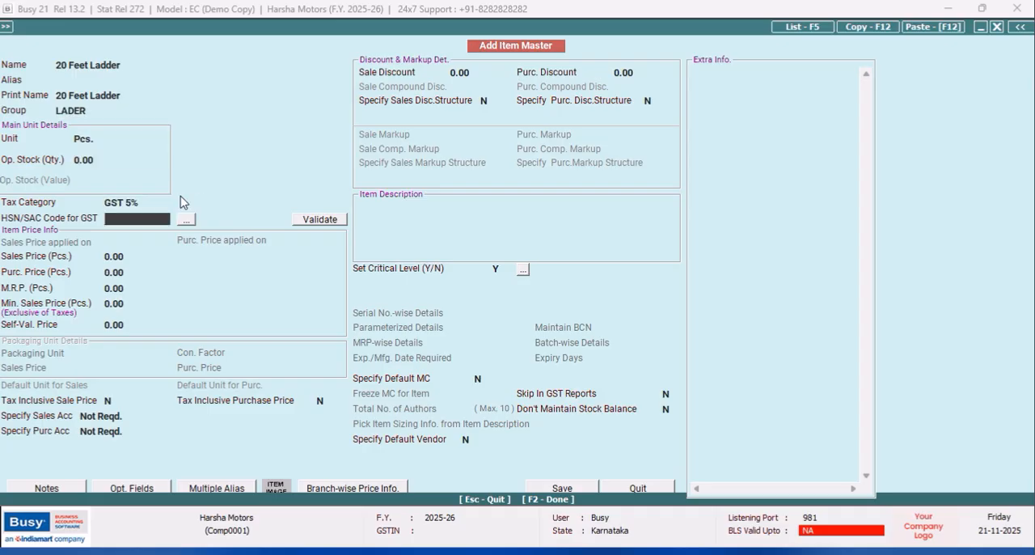
- Set the item's opening stock to a quantity of 5 Pcs. with a value of 17,500
{"action": "left_click", "coordinate": [109, 164]}
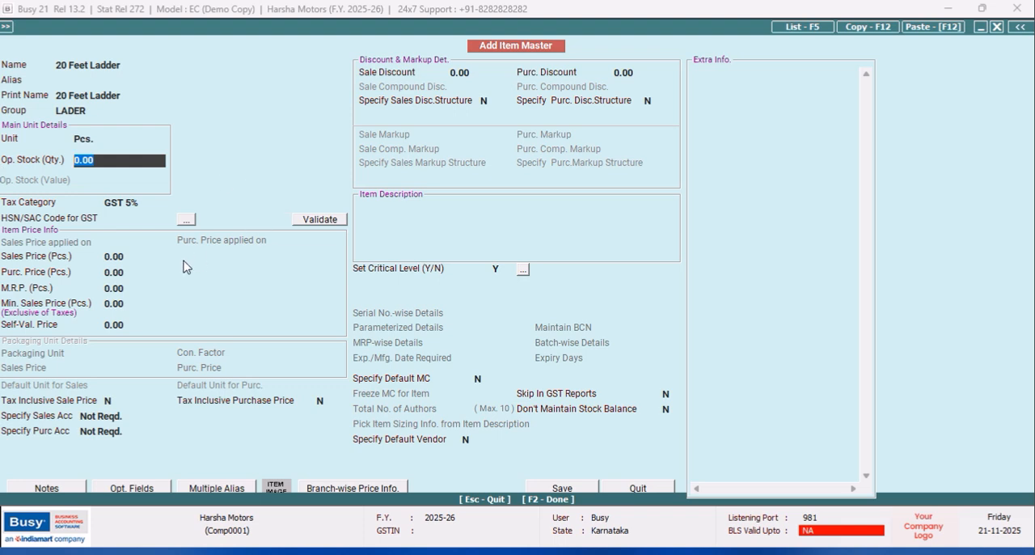
{"action": "left_click", "coordinate": [129, 258]}
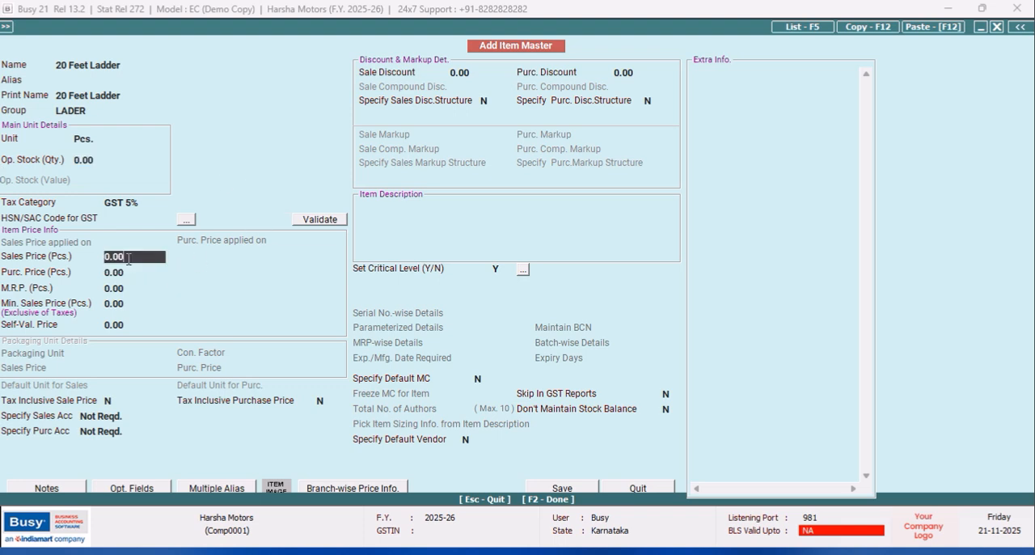
{"action": "left_click", "coordinate": [108, 161]}
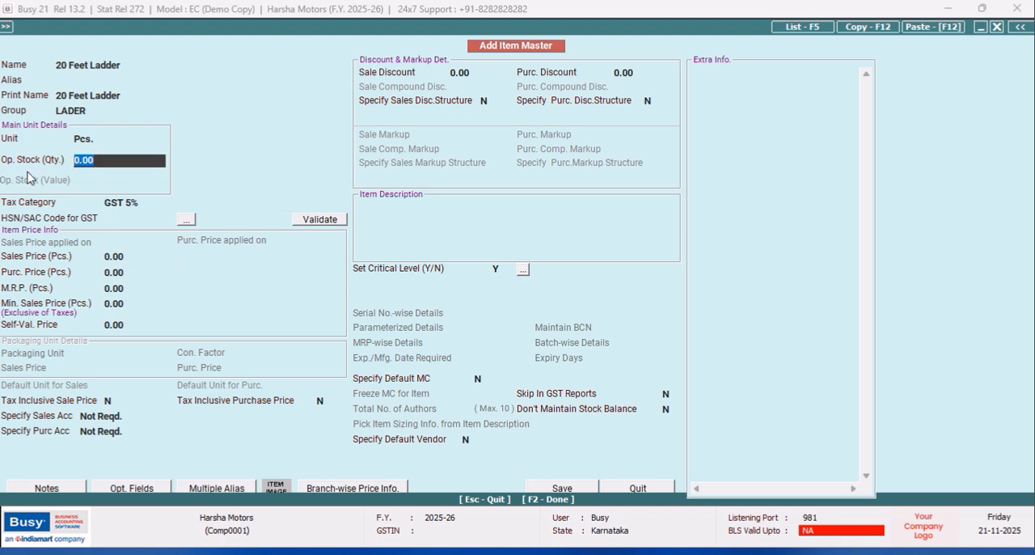
{"action": "type", "text": "5"}
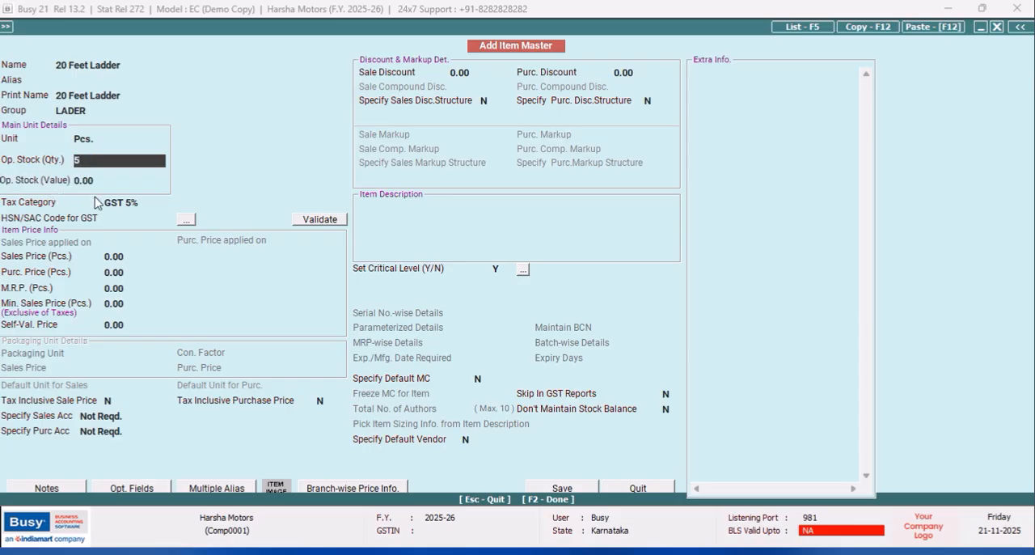
{"action": "key", "text": "Return"}
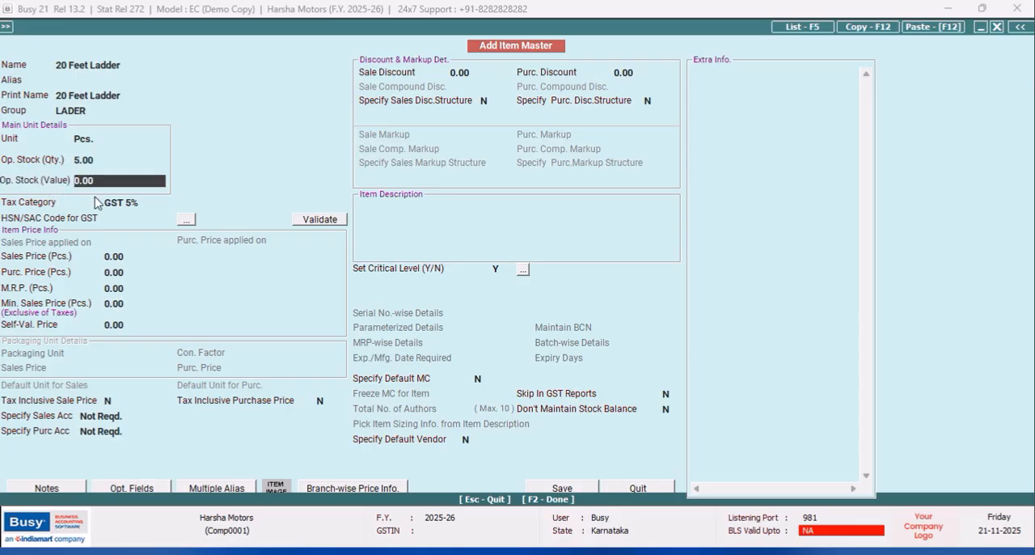
{"action": "type", "text": "17,500"}
{"action": "key", "text": "Return"}
{"action": "key", "text": "Return"}
{"action": "key", "text": "Return"}
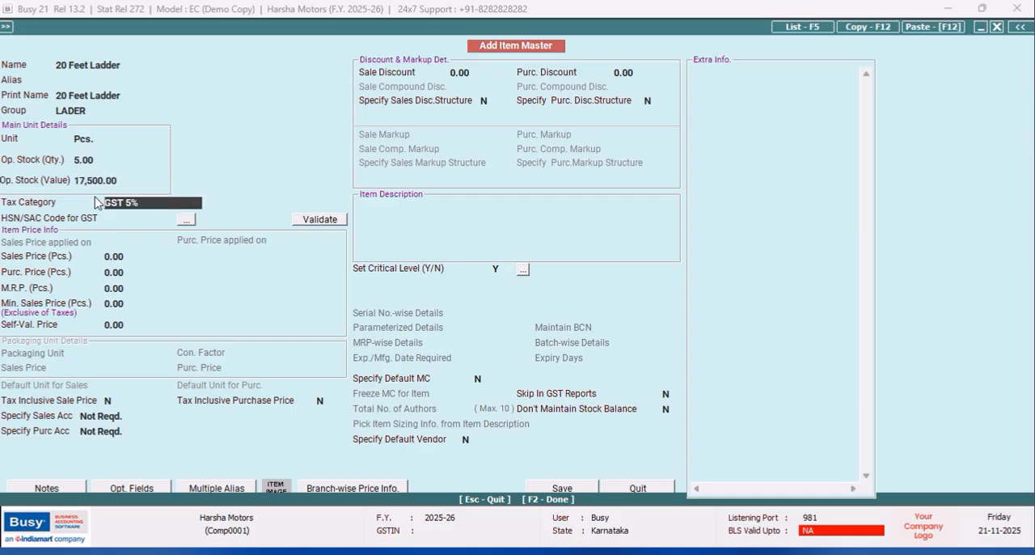
- Set the item's sales price to 4,500, purchase price to 3,500 and M.R.P. to 5,400 per piece
{"action": "type", "text": "4"}
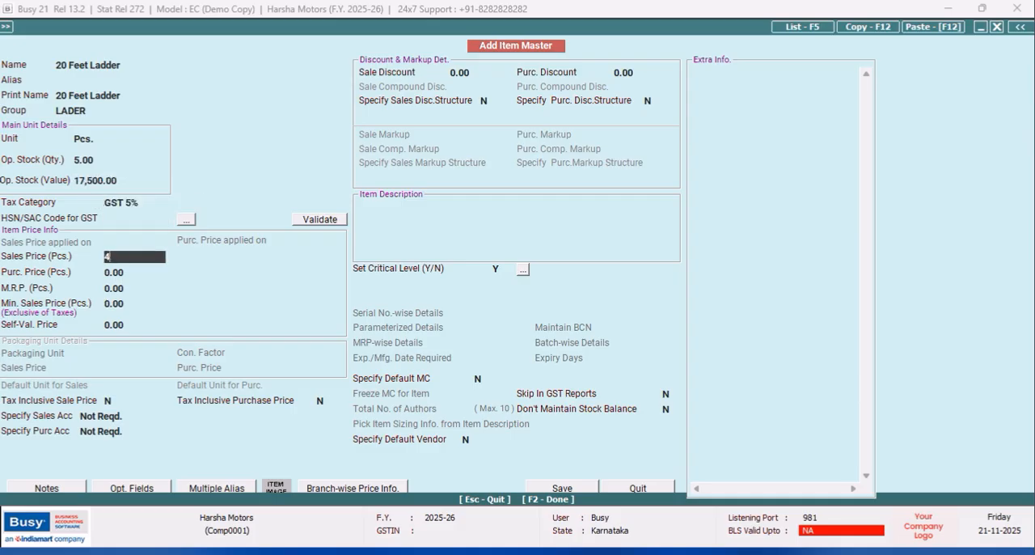
{"action": "type", "text": ",500"}
{"action": "key", "text": "Return"}
{"action": "type", "text": "35"}
{"action": "key", "text": "Return"}
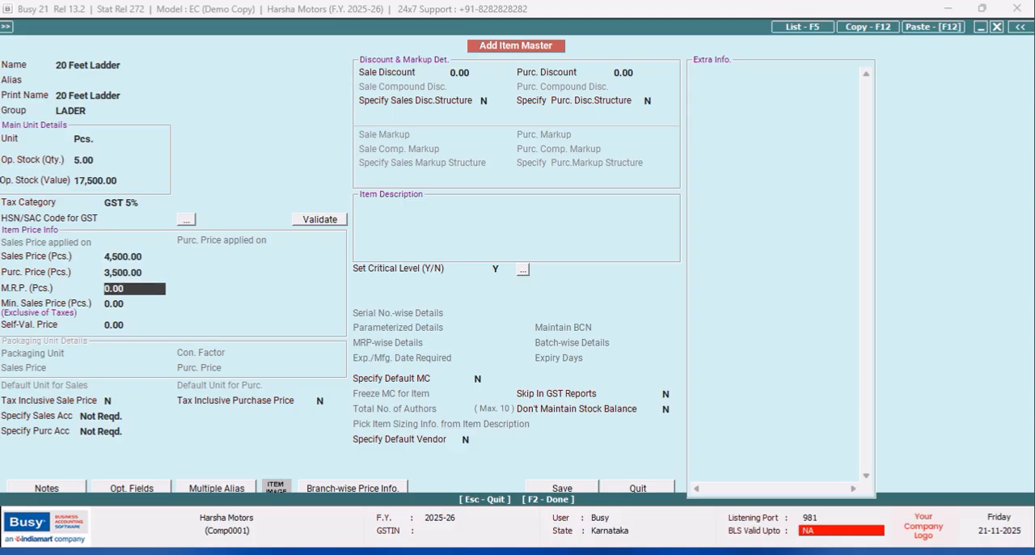
{"action": "type", "text": "5,400"}
{"action": "key", "text": "Return"}
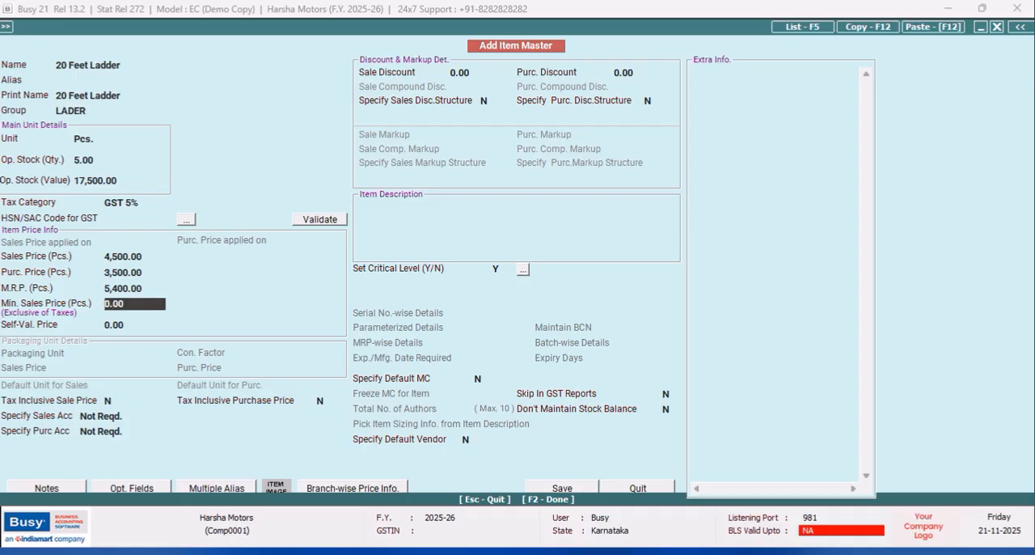
- Save the item and accept its full opening stock of 5 Pcs. in the Main Store material centre
{"action": "left_click", "coordinate": [562, 488]}
{"action": "left_click", "coordinate": [558, 315]}
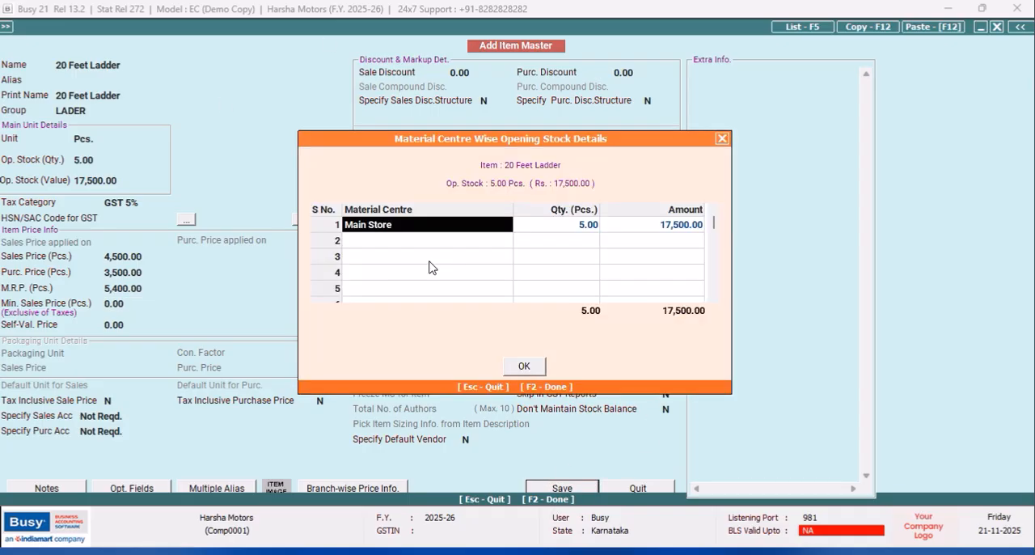
{"action": "left_click", "coordinate": [531, 369]}
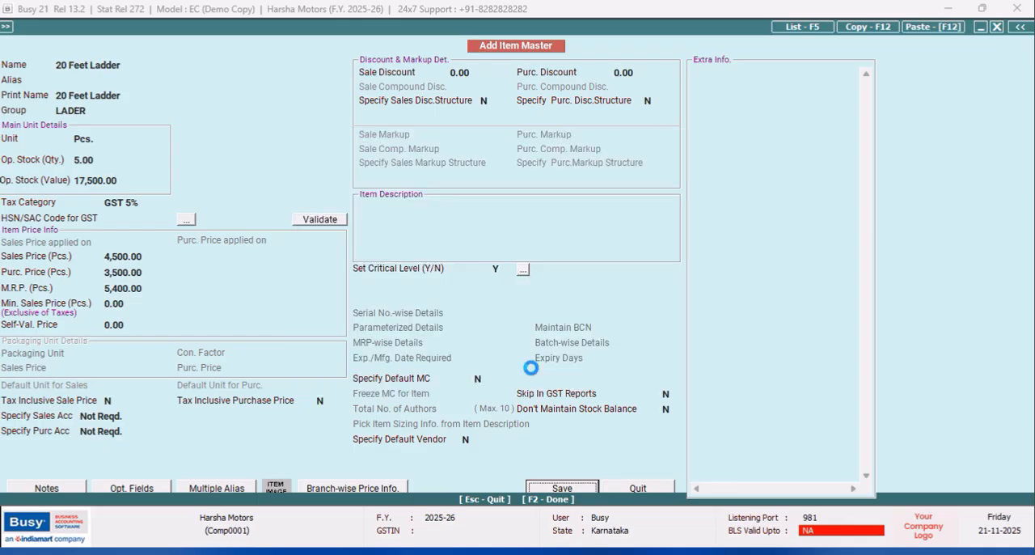
- Add a branch-wise price row for BRANCH with sale price 4,500 and MRP 5,400
{"action": "left_click", "coordinate": [184, 207]}
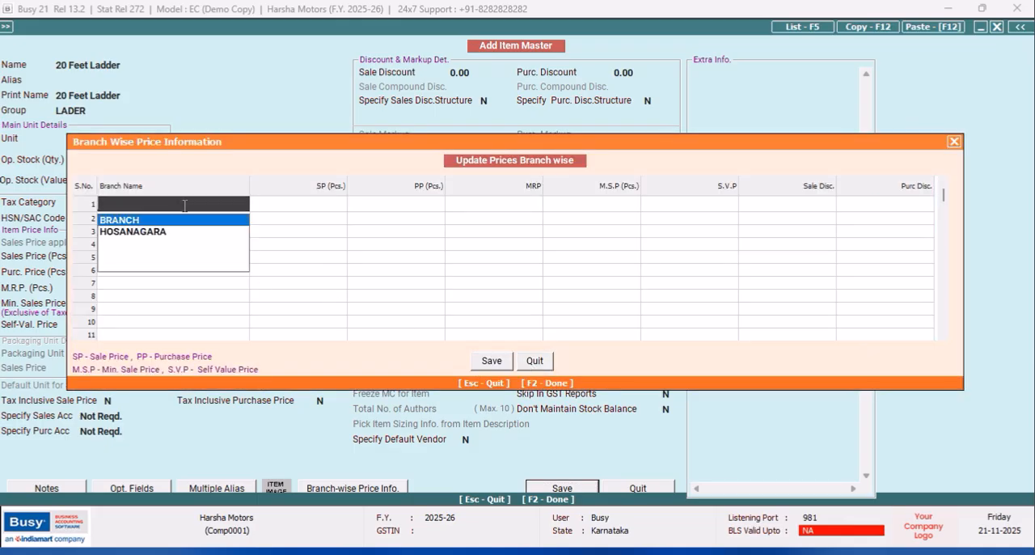
{"action": "left_click", "coordinate": [150, 221]}
{"action": "left_click", "coordinate": [283, 207]}
{"action": "left_click_drag", "start_coordinate": [283, 154], "coordinate": [389, 178]}
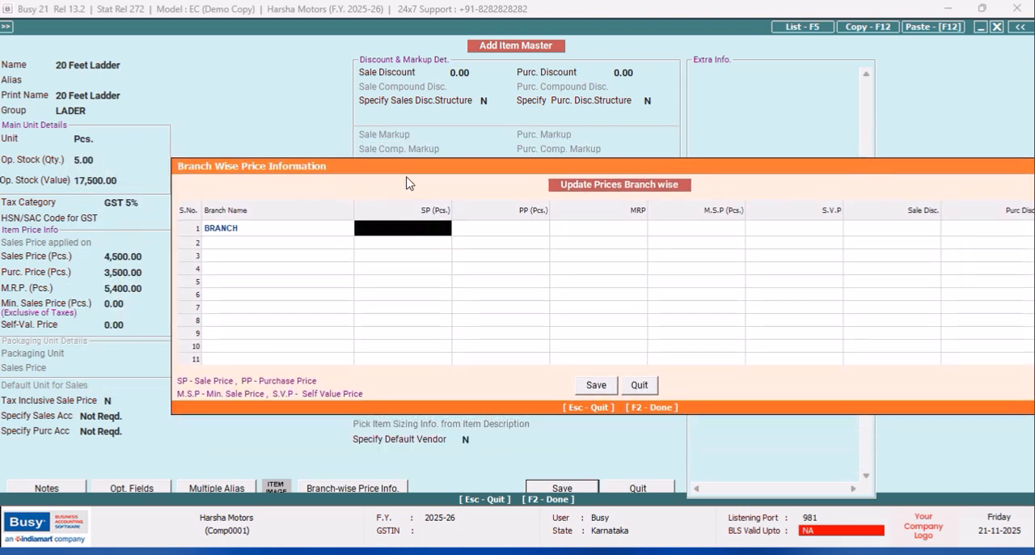
{"action": "type", "text": "4500"}
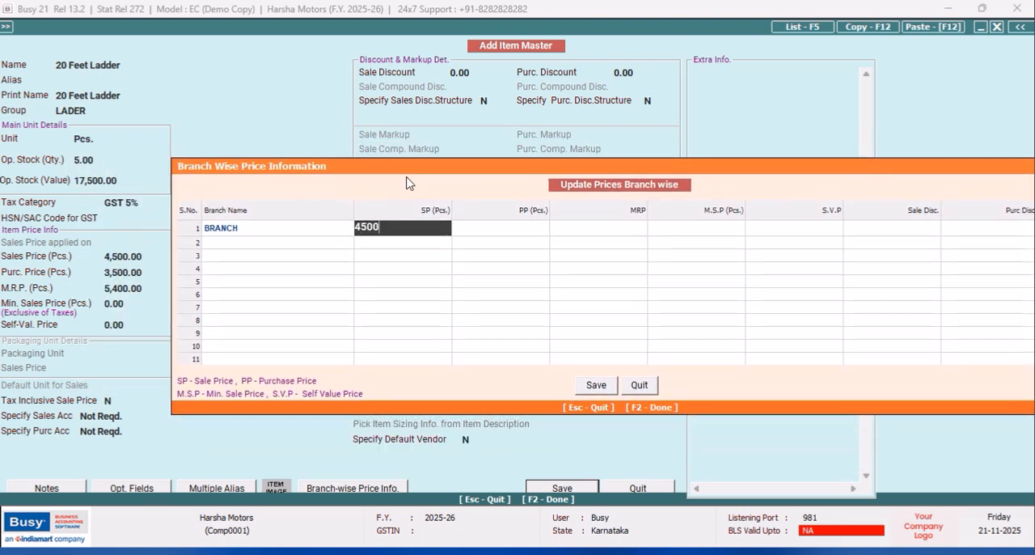
{"action": "key", "text": "Return"}
{"action": "key", "text": "Return"}
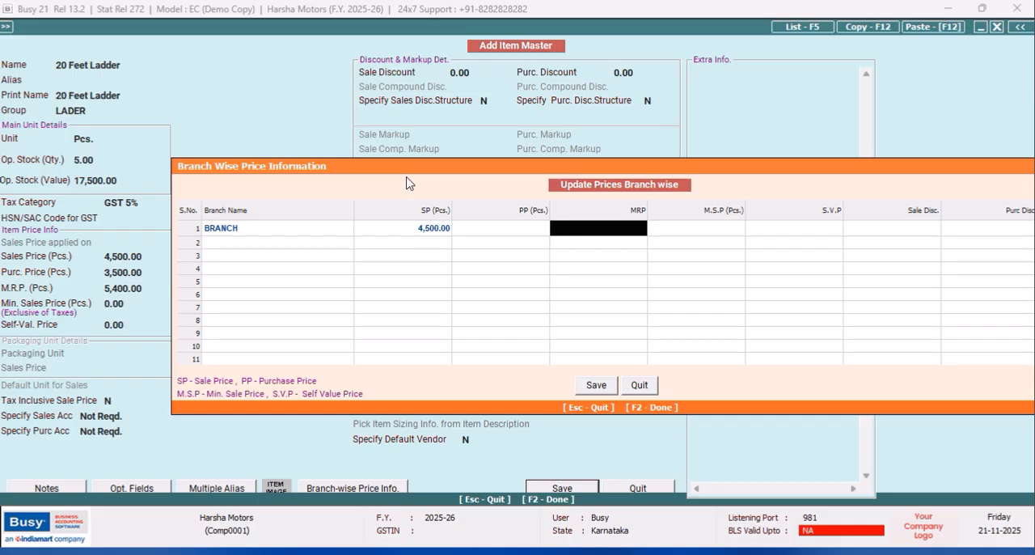
{"action": "type", "text": "54"}
{"action": "key", "text": "Return"}
{"action": "key", "text": "Return"}
{"action": "key", "text": "Return"}
{"action": "key", "text": "Return"}
{"action": "key", "text": "Return"}
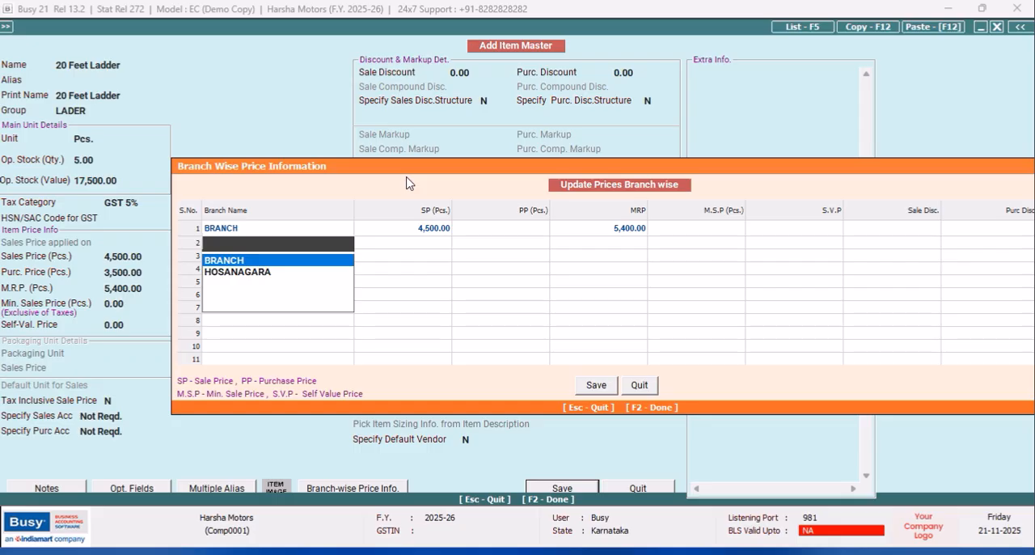
- Add a HOSANAGARA price row with sale price 4,500 and MRP 5,400, then save the branch prices and close the item form
{"action": "key", "text": "Down"}
{"action": "key", "text": "Return"}
{"action": "type", "text": "4500"}
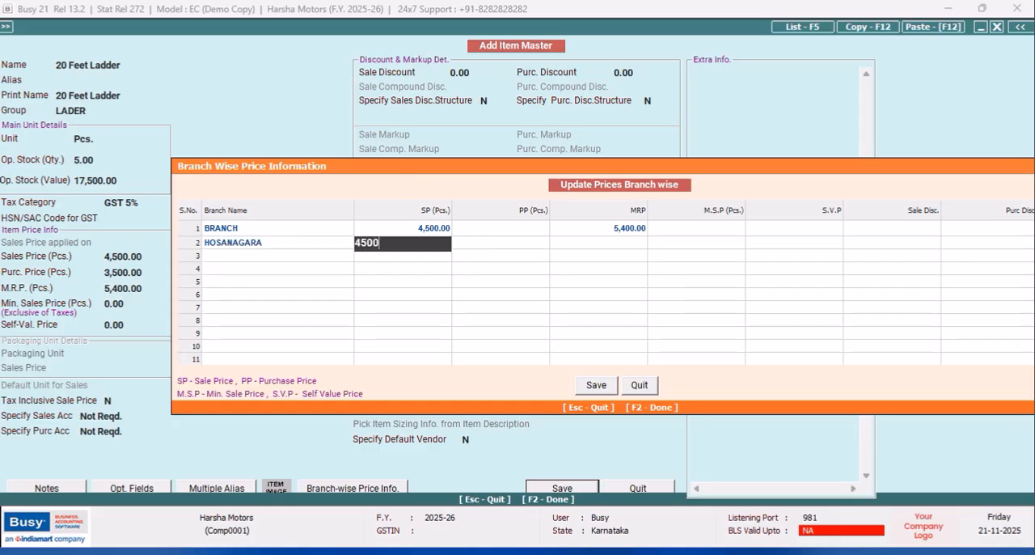
{"action": "key", "text": "Return"}
{"action": "key", "text": "Return"}
{"action": "type", "text": "5,40"}
{"action": "type", "text": "00"}
{"action": "key", "text": "Return"}
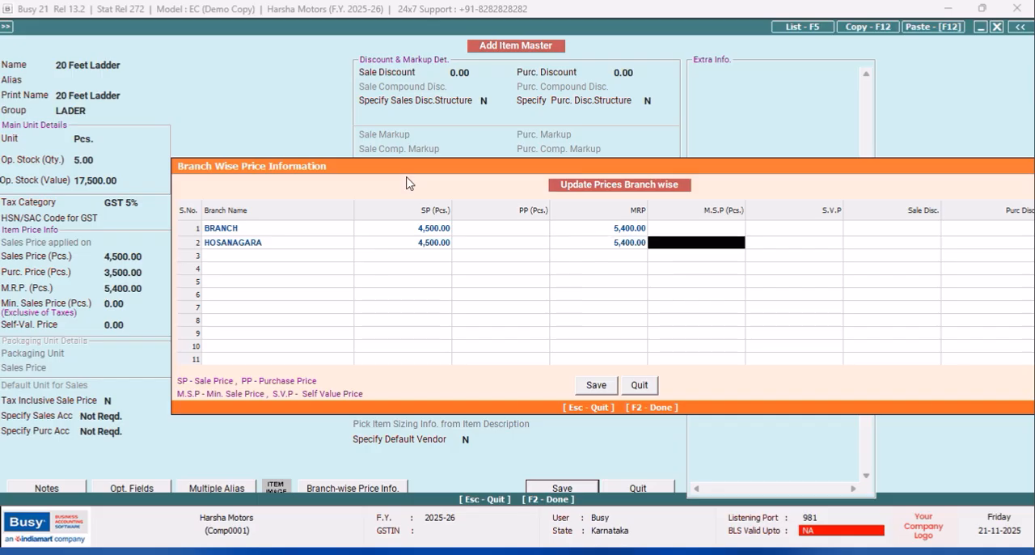
{"action": "left_click", "coordinate": [603, 390]}
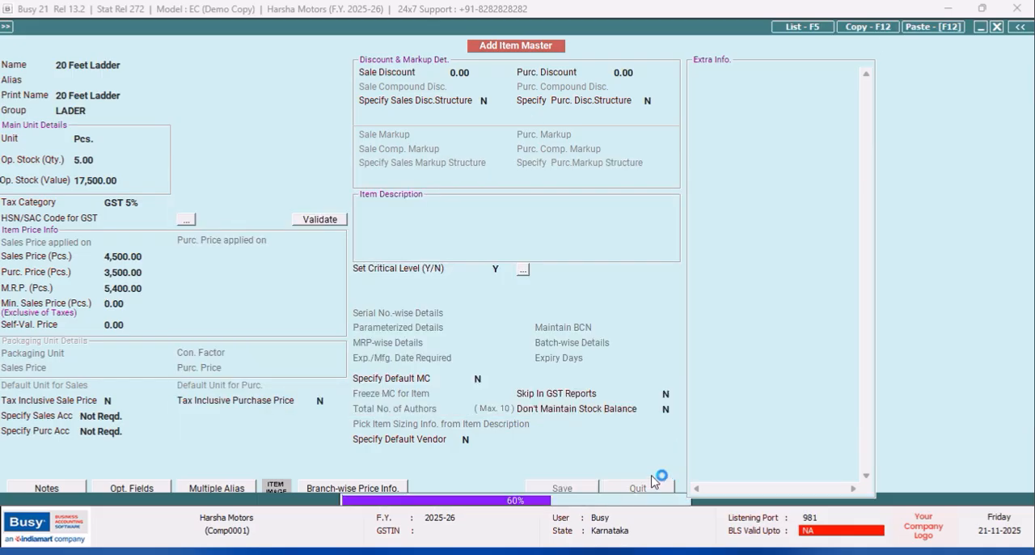
{"action": "left_click", "coordinate": [650, 488]}
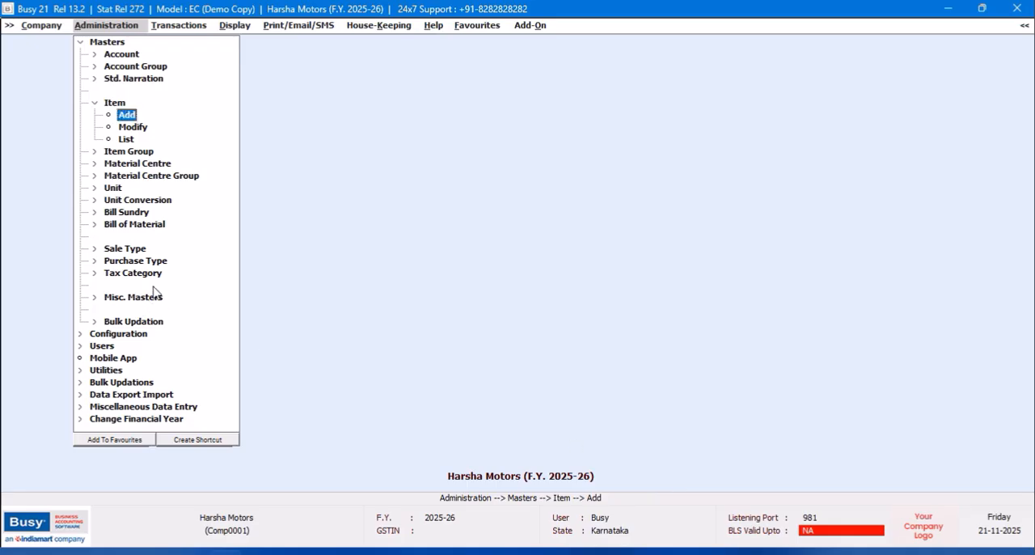
- Start a new stock transfer voucher in the BRANCH series dated 01-04-2025, from Main Store to BRANCH
{"action": "left_click", "coordinate": [174, 26]}
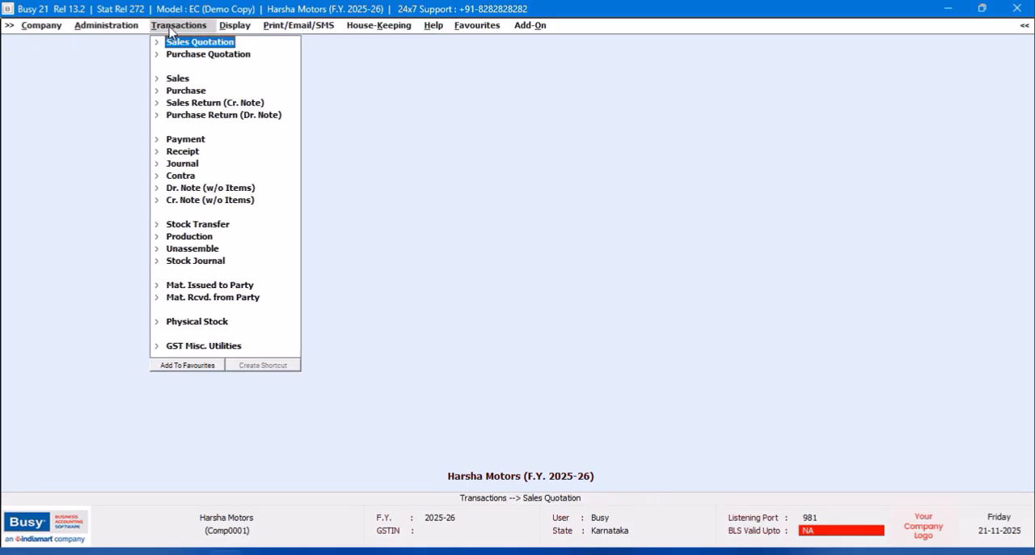
{"action": "left_click", "coordinate": [196, 228]}
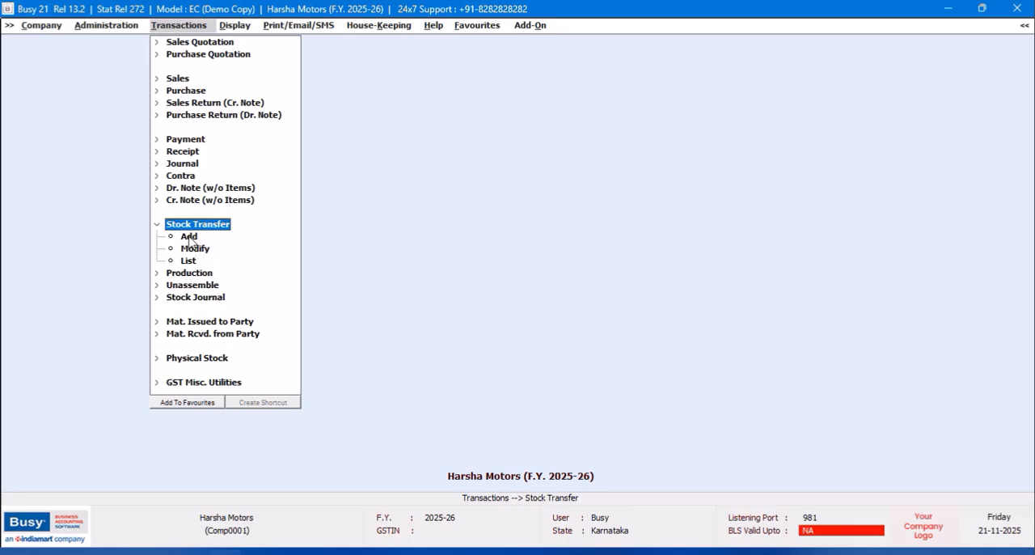
{"action": "left_click", "coordinate": [189, 236]}
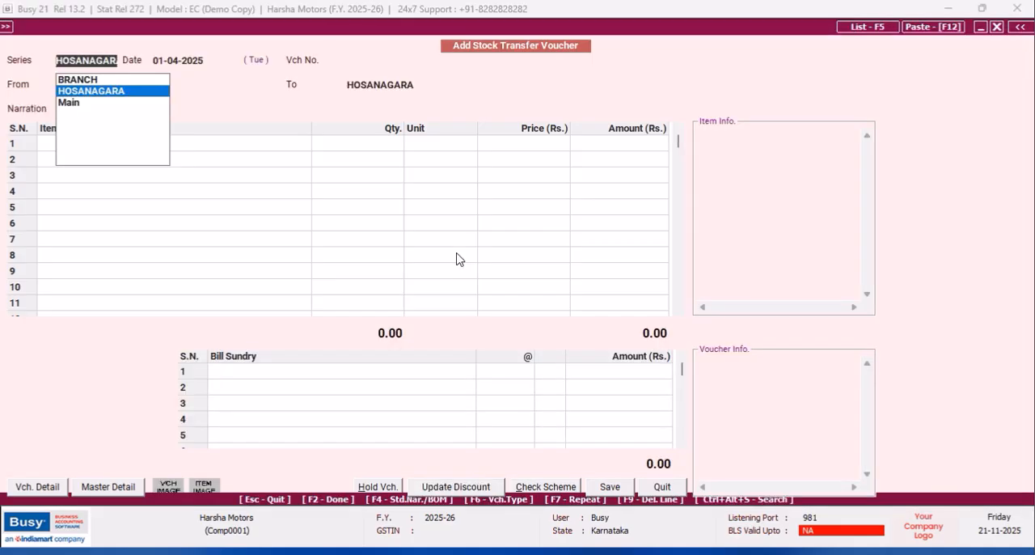
{"action": "key", "text": "Up"}
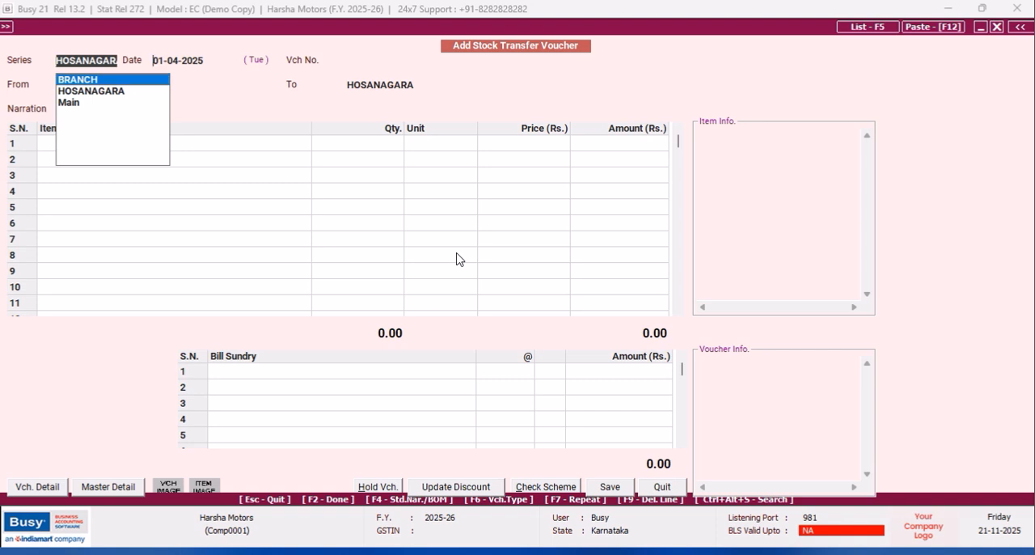
{"action": "key", "text": "Return"}
{"action": "key", "text": "Return"}
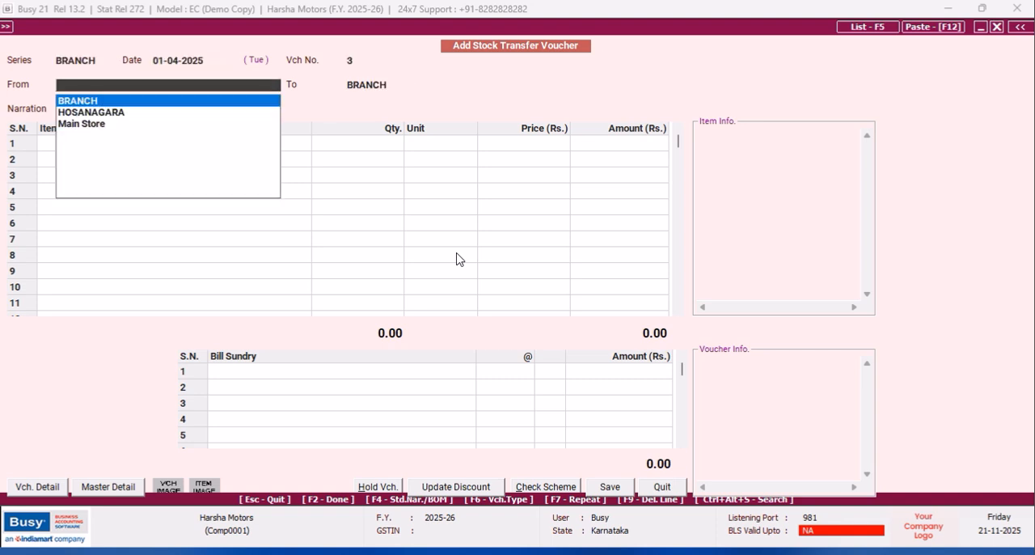
{"action": "key", "text": "Down"}
{"action": "key", "text": "Down"}
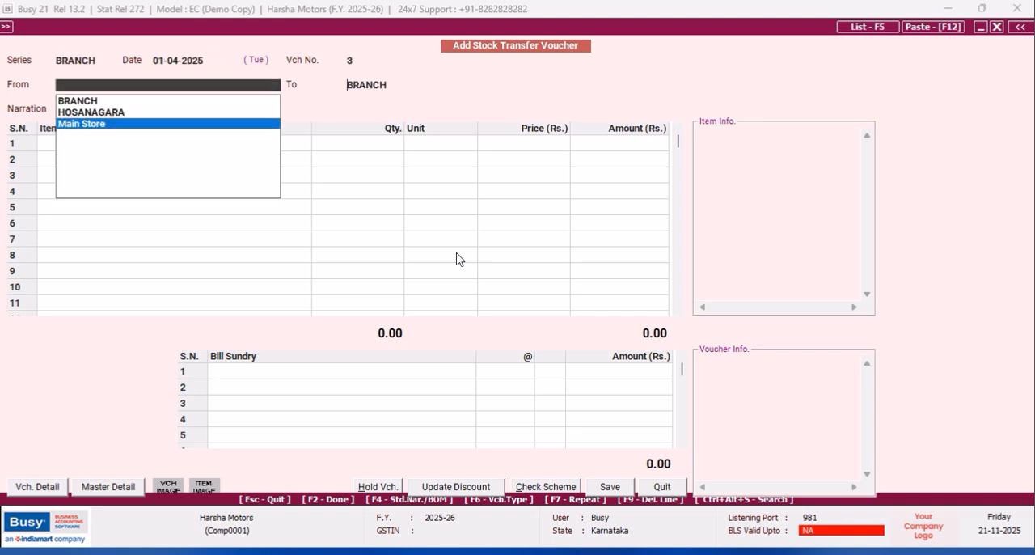
{"action": "key", "text": "Return"}
{"action": "key", "text": "Return"}
{"action": "key", "text": "Return"}
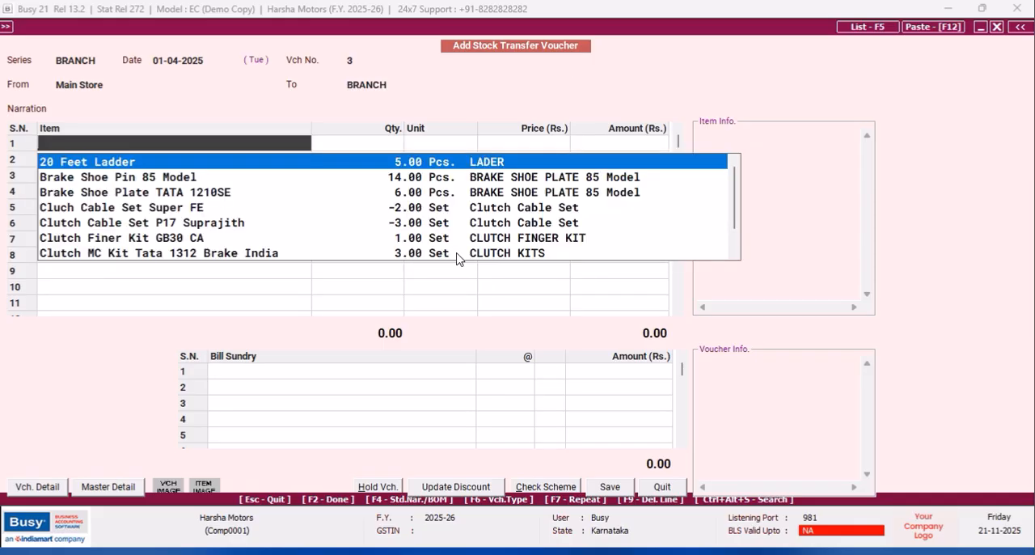
- Enter 2 Pcs. of 20 Feet Ladder at 3,500 in the stock transfer, save the voucher and close the form
{"action": "key", "text": "Return"}
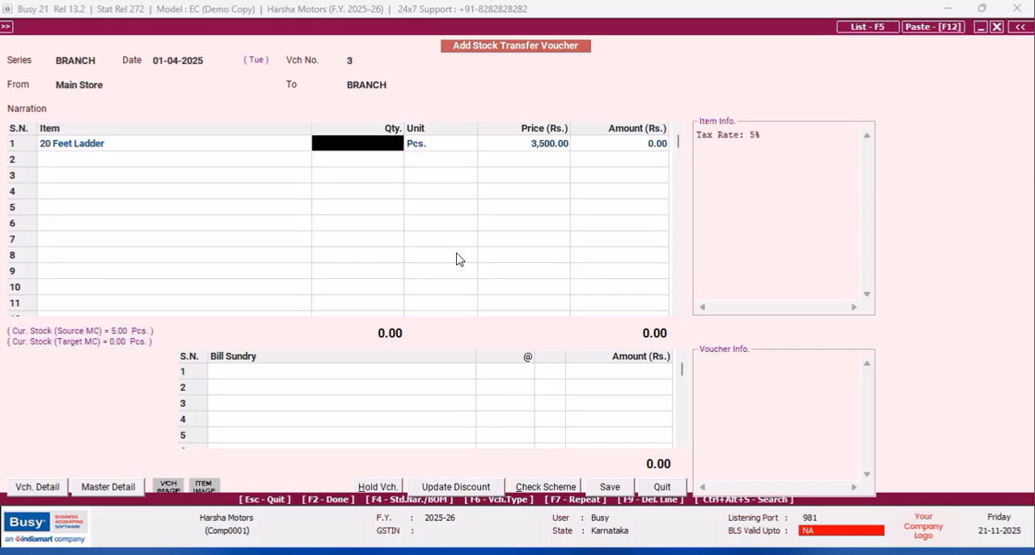
{"action": "type", "text": "2"}
{"action": "key", "text": "Return"}
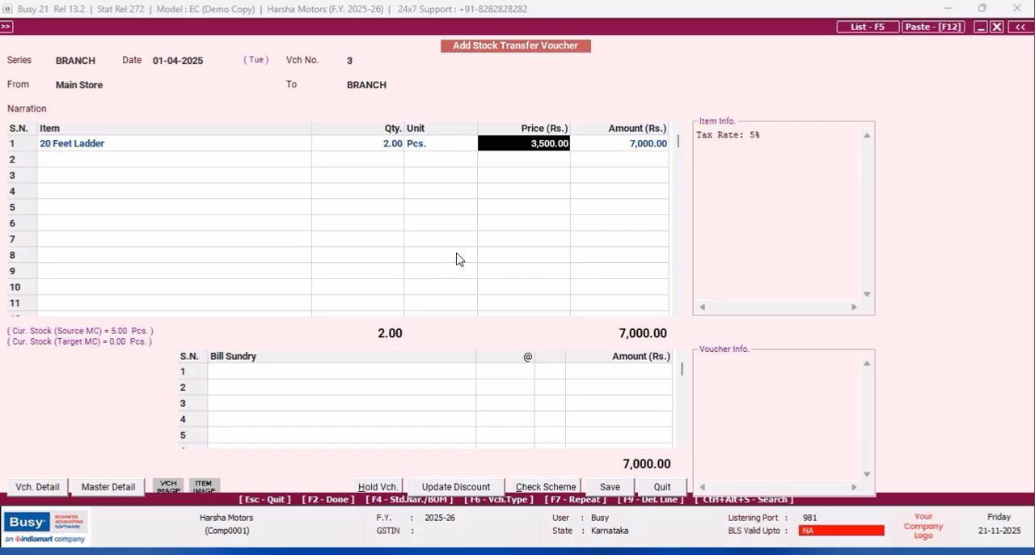
{"action": "key", "text": "Return"}
{"action": "key", "text": "Return"}
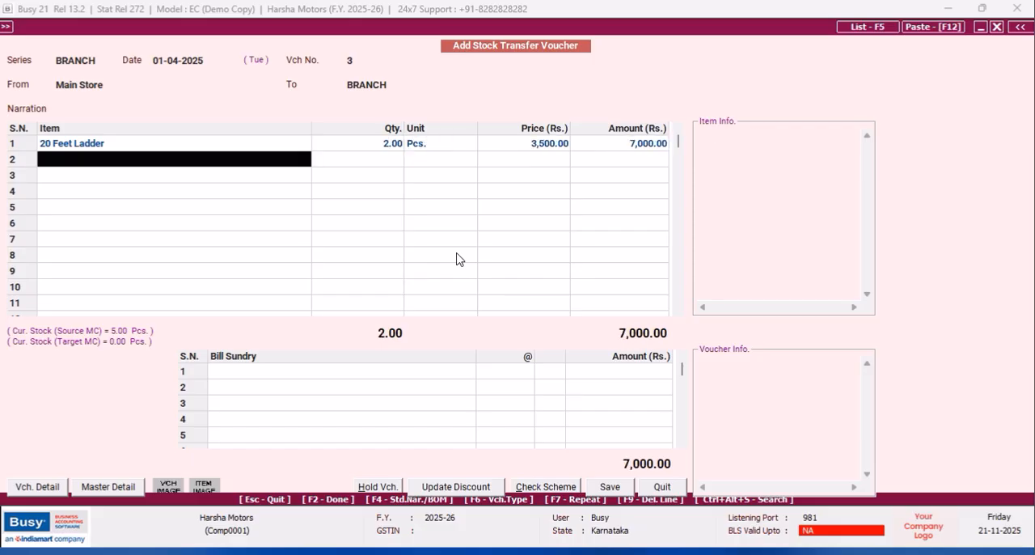
{"action": "left_click", "coordinate": [612, 489]}
{"action": "left_click", "coordinate": [653, 489]}
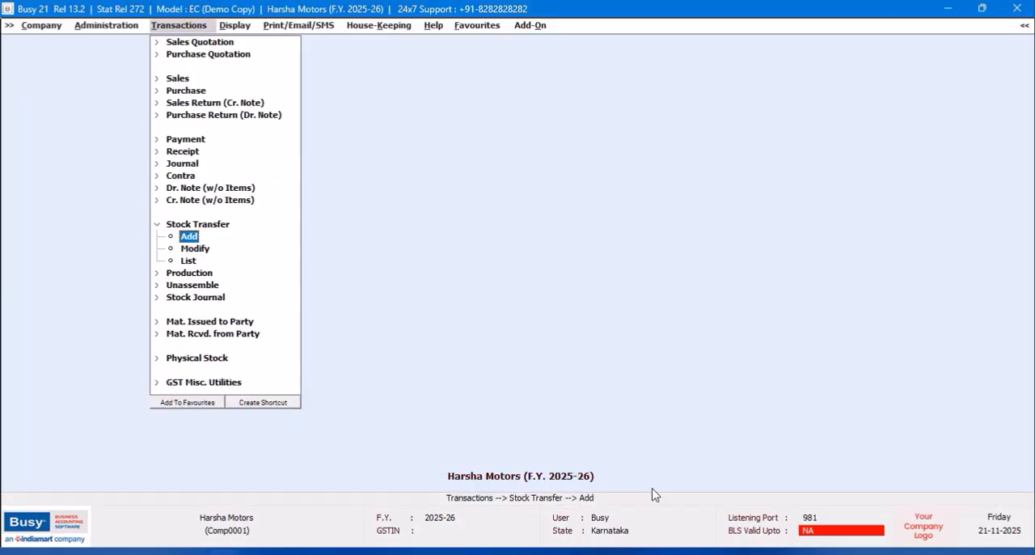
- Open the bulk master update to branch offices and select all Item masters plus Item Group, Unit and Tax Category
{"action": "left_click", "coordinate": [90, 26]}
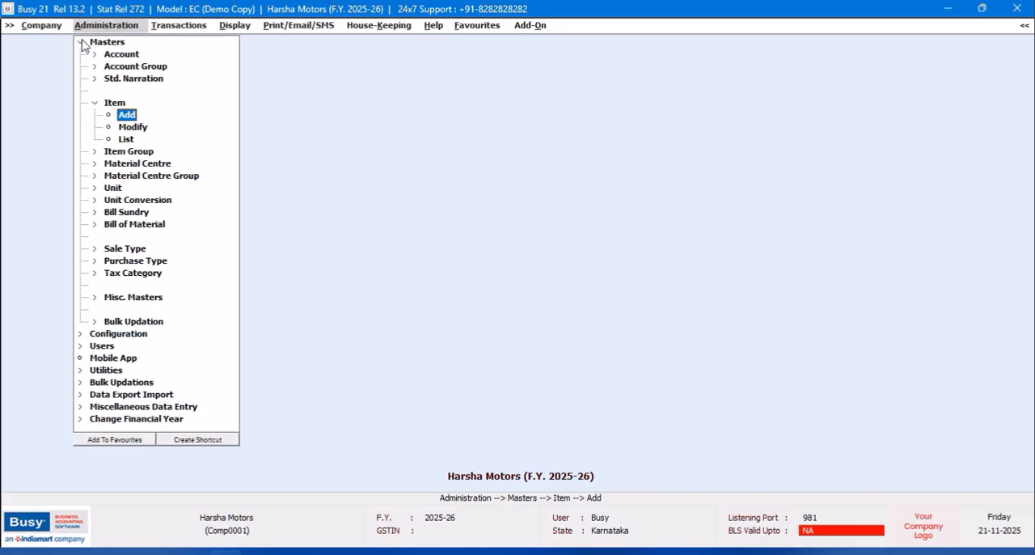
{"action": "left_click", "coordinate": [82, 44]}
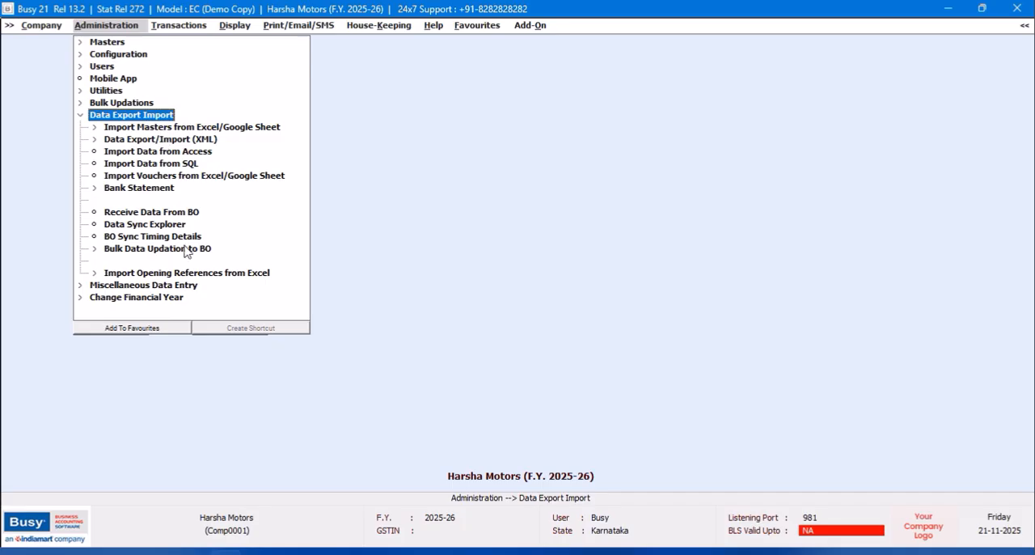
{"action": "left_click", "coordinate": [192, 253]}
{"action": "double_click", "coordinate": [154, 262]}
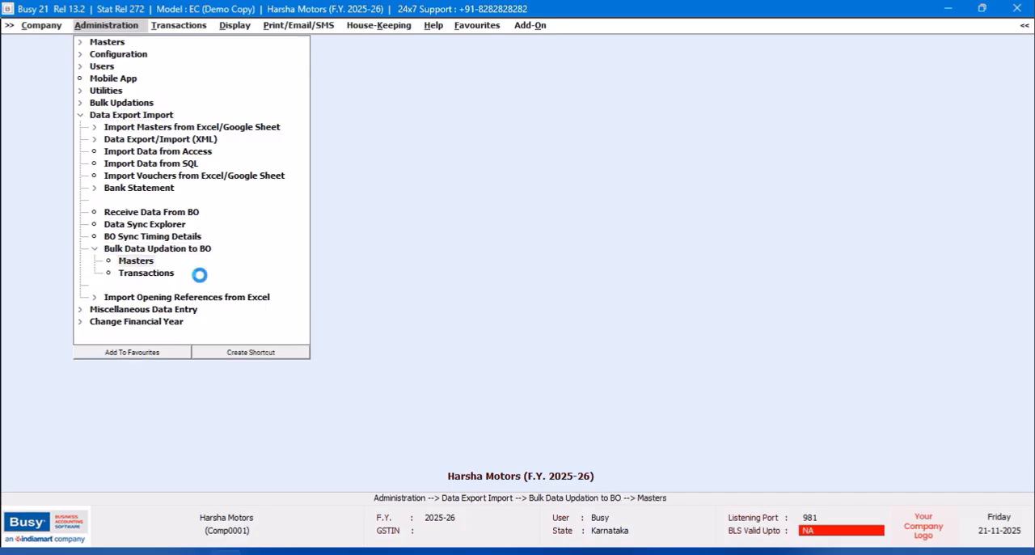
{"action": "left_click", "coordinate": [17, 165]}
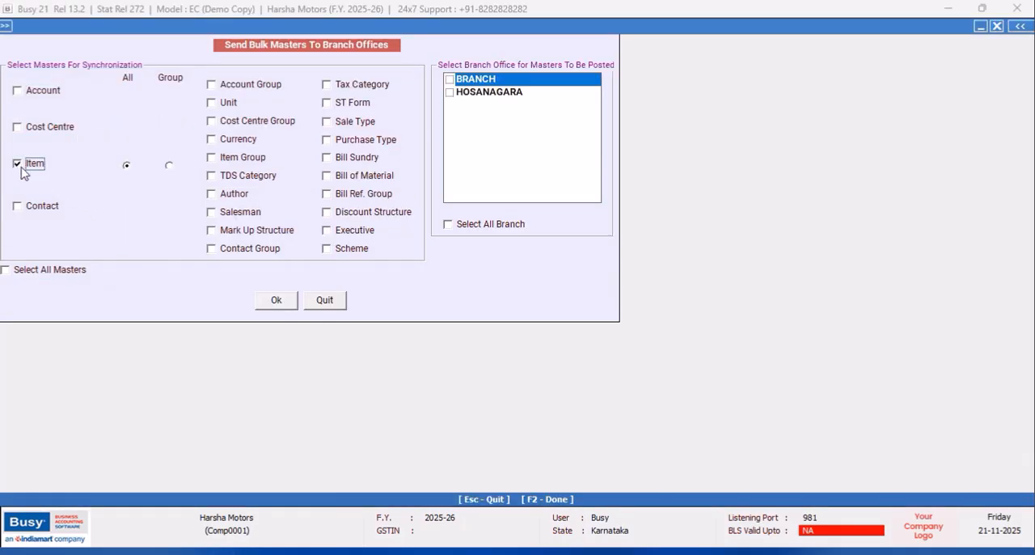
{"action": "left_click", "coordinate": [211, 158]}
{"action": "left_click", "coordinate": [212, 104]}
{"action": "left_click", "coordinate": [327, 85]}
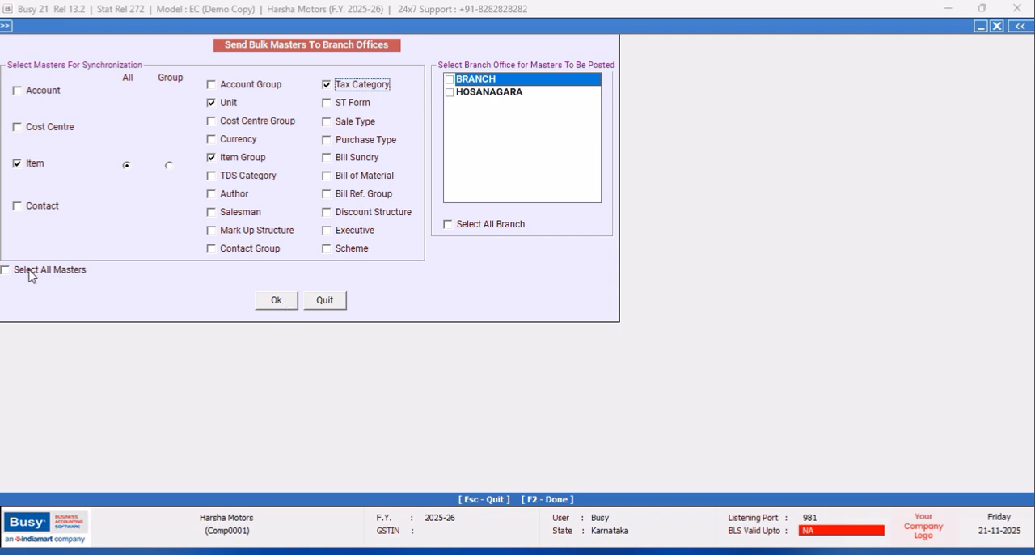
- Send the selected masters to the BRANCH and HOSANAGARA offices, then close the bulk master form
{"action": "left_click", "coordinate": [450, 80]}
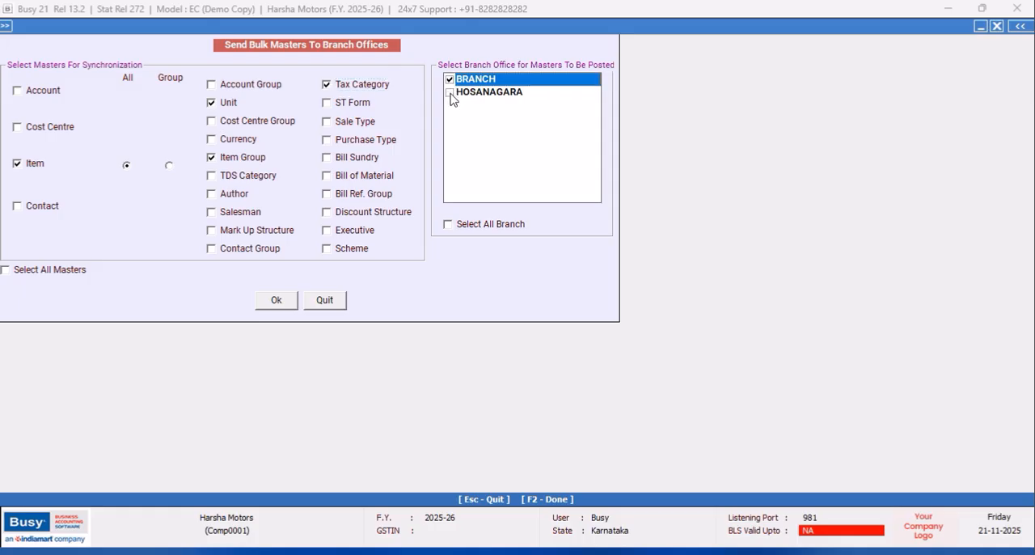
{"action": "left_click", "coordinate": [450, 93]}
{"action": "left_click", "coordinate": [276, 301]}
{"action": "left_click", "coordinate": [556, 314]}
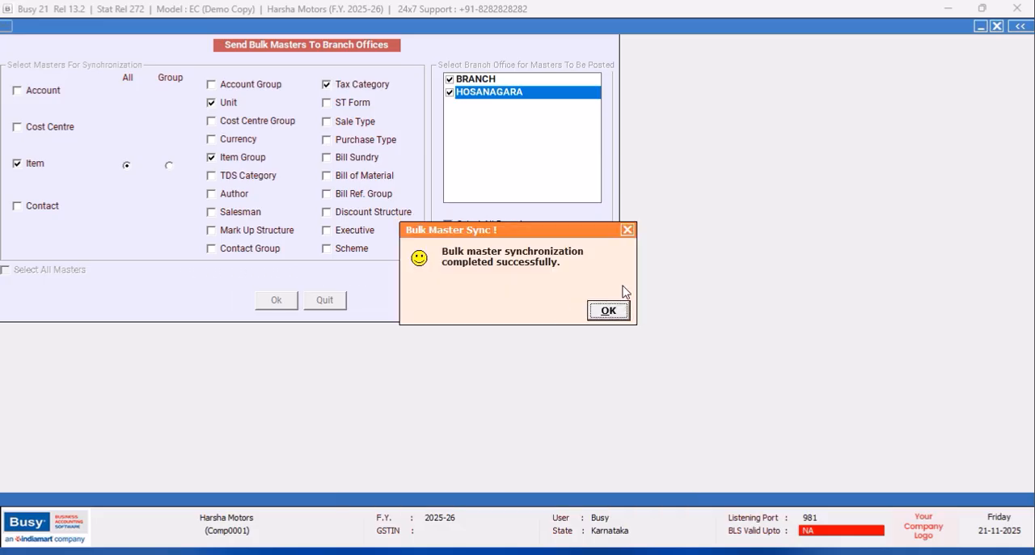
{"action": "left_click", "coordinate": [628, 230]}
{"action": "left_click", "coordinate": [608, 314]}
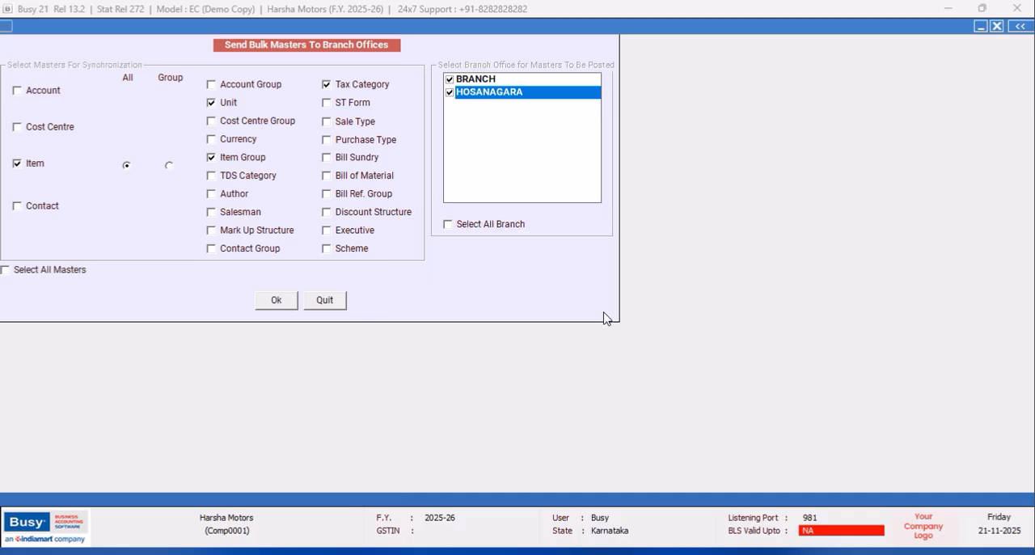
{"action": "left_click", "coordinate": [327, 302]}
- Send all series of Stock Transfer vouchers dated 01-04-2025 to 21-04-2025 to BRANCH in bulk, then close the form
{"action": "left_click", "coordinate": [150, 274]}
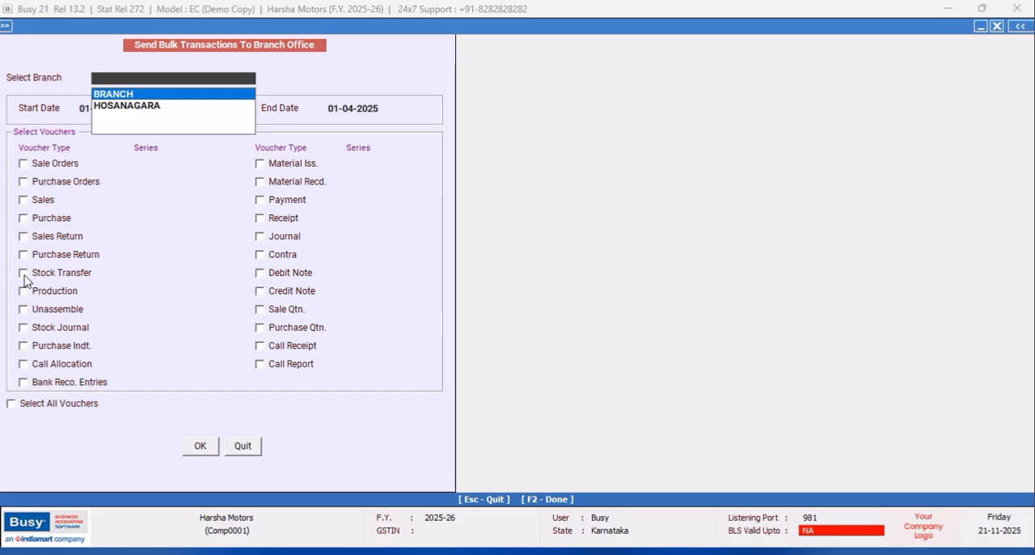
{"action": "left_click", "coordinate": [23, 273]}
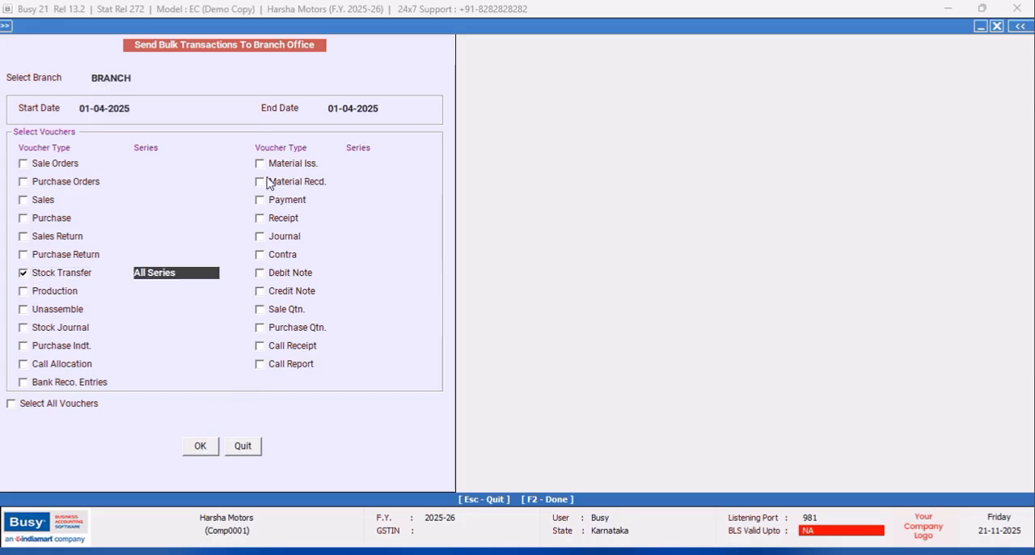
{"action": "left_click", "coordinate": [336, 106]}
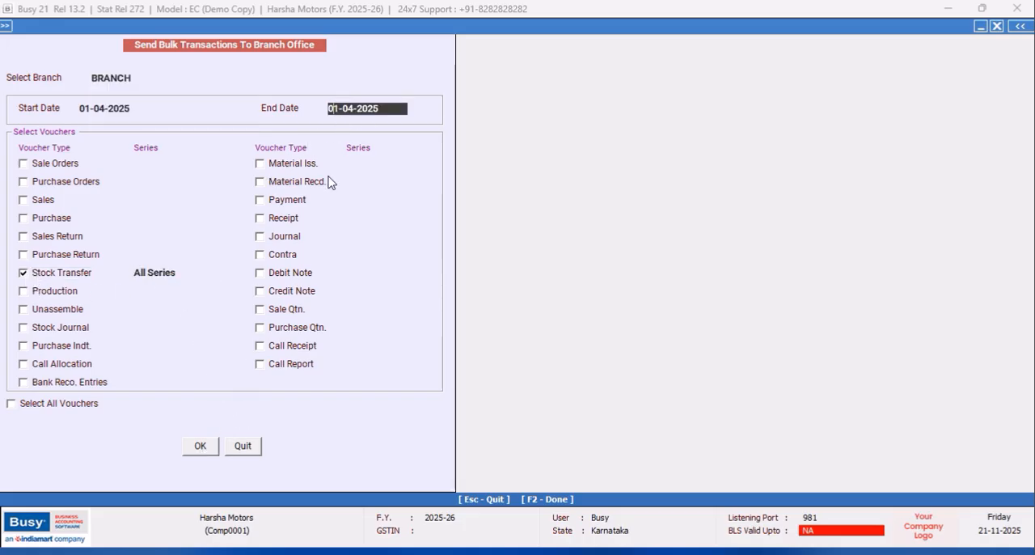
{"action": "type", "text": "2"}
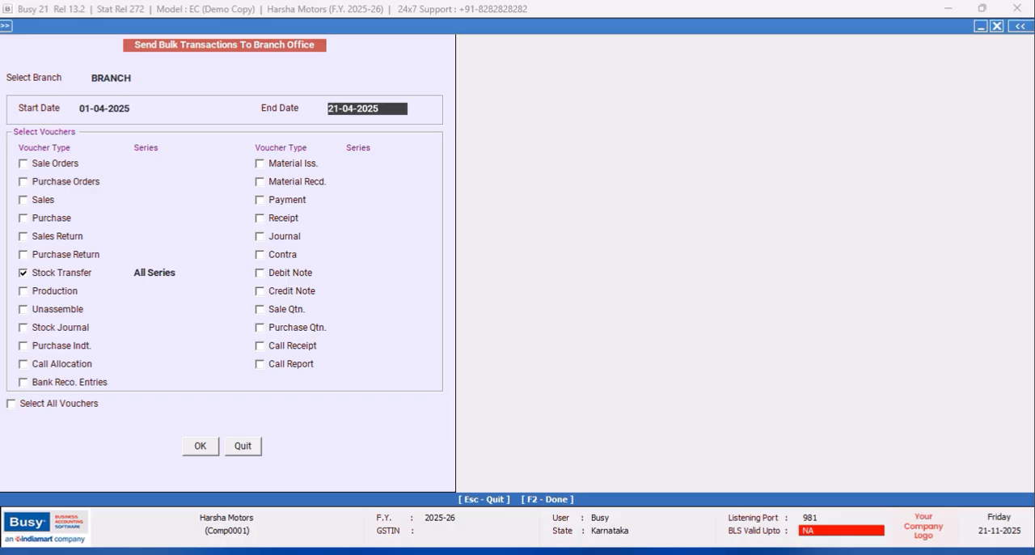
{"action": "left_click", "coordinate": [200, 447]}
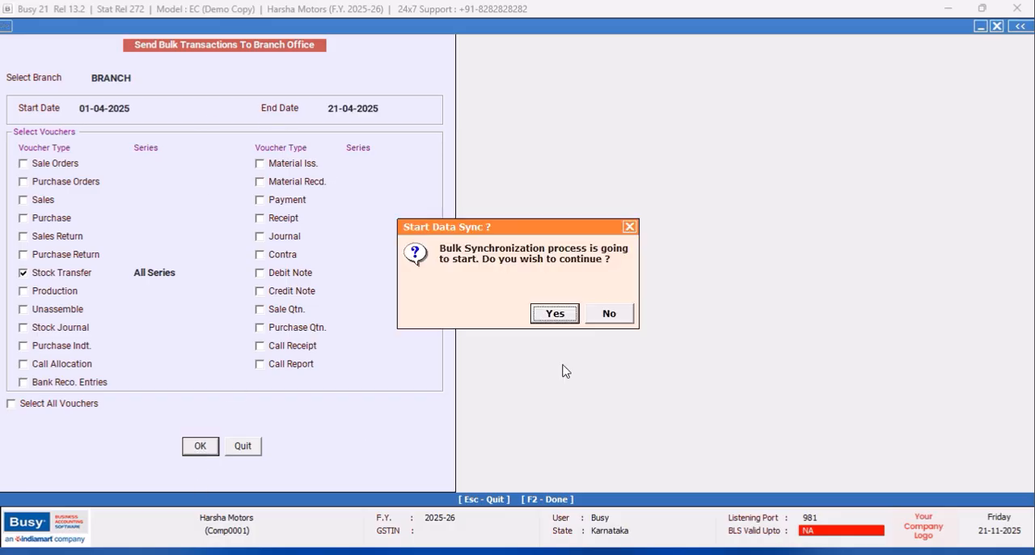
{"action": "left_click", "coordinate": [563, 316]}
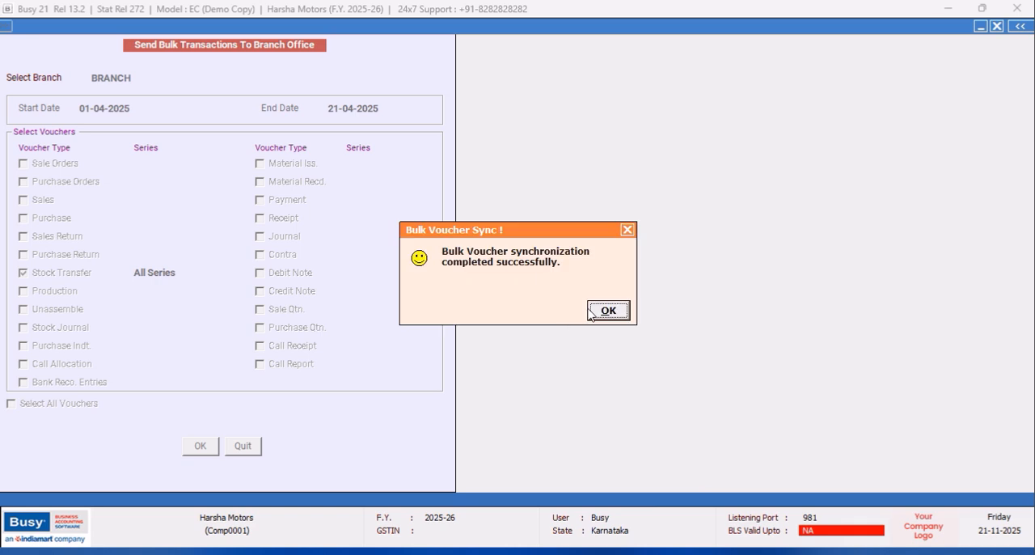
{"action": "left_click", "coordinate": [629, 231]}
{"action": "left_click", "coordinate": [619, 315]}
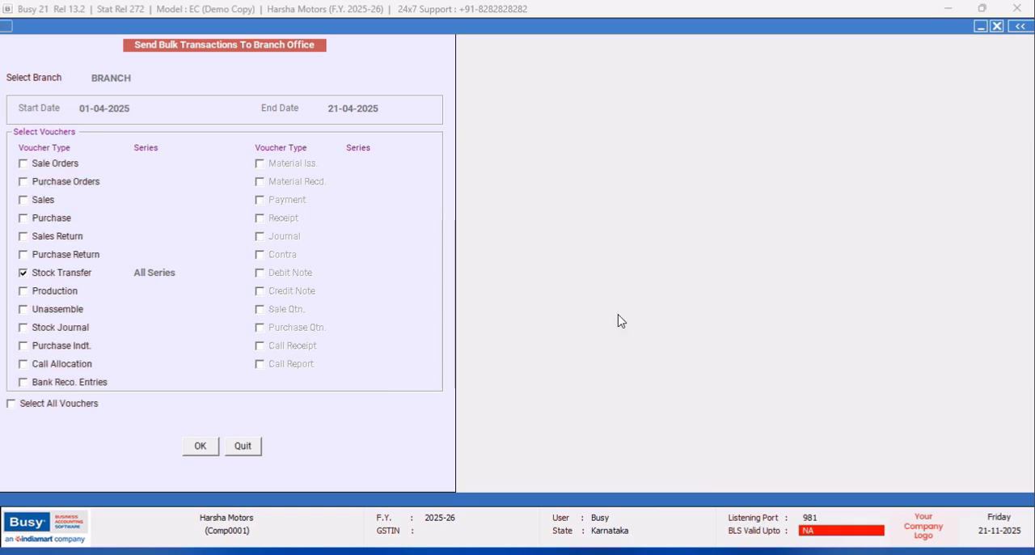
{"action": "left_click", "coordinate": [243, 446]}
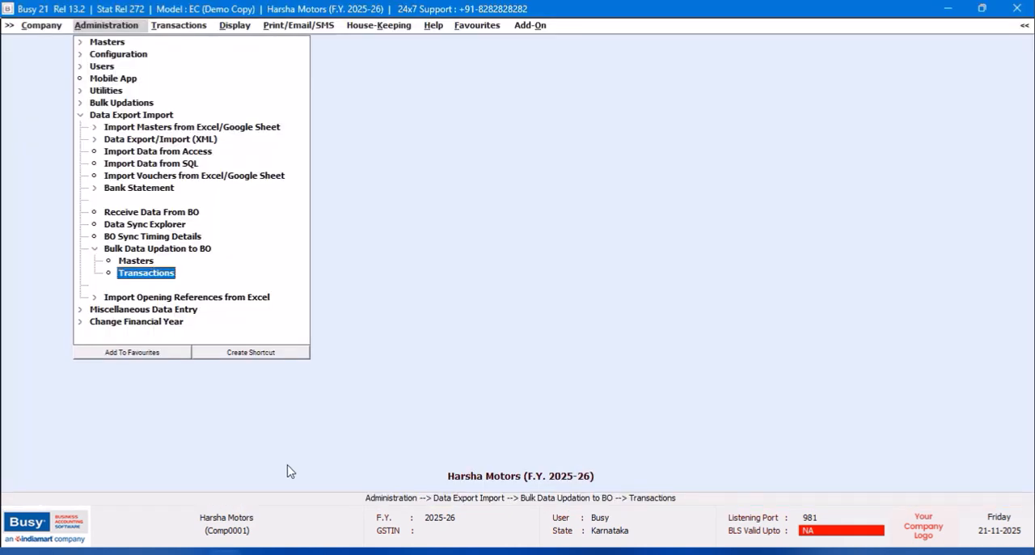
- Close the Harsha Motors company, open the Branch Office company and log in with the branch user name and password
{"action": "left_click", "coordinate": [39, 26]}
{"action": "left_click", "coordinate": [47, 42]}
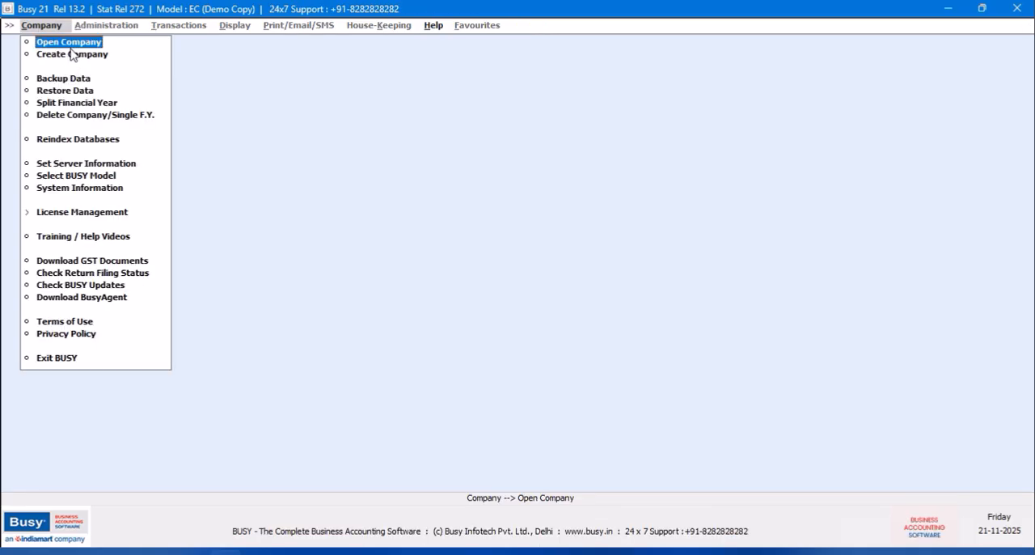
{"action": "key", "text": "Return"}
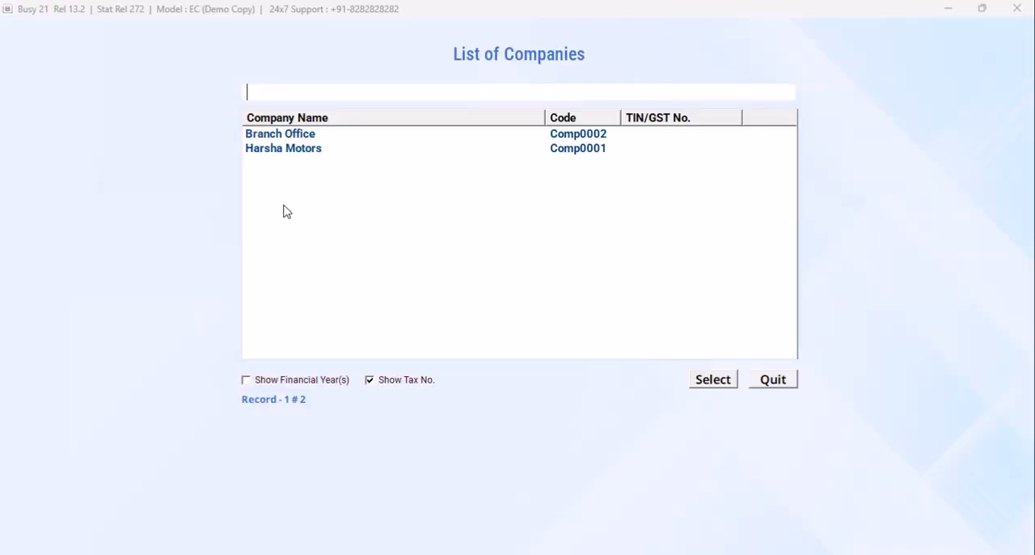
{"action": "left_click", "coordinate": [304, 154]}
{"action": "left_click", "coordinate": [304, 139]}
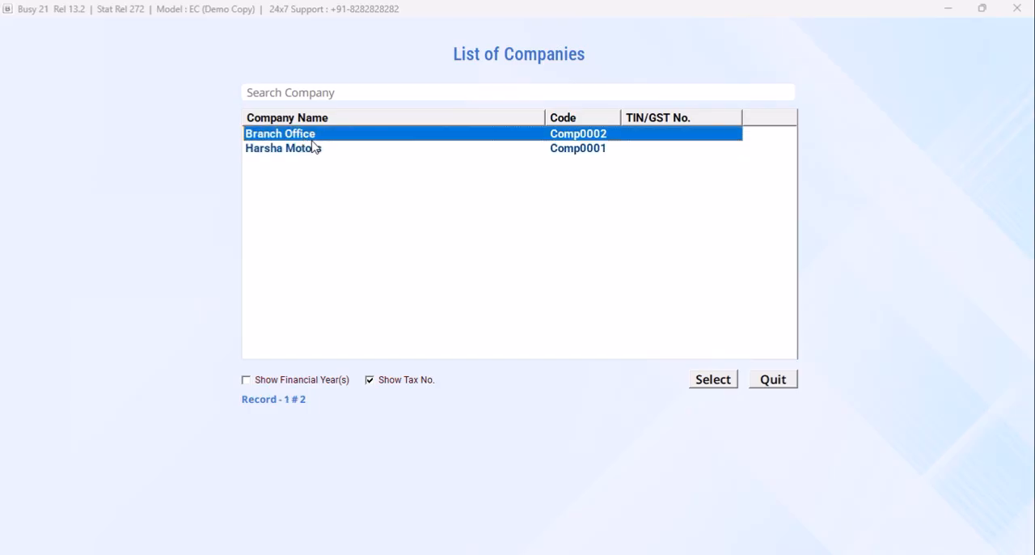
{"action": "left_click", "coordinate": [714, 382]}
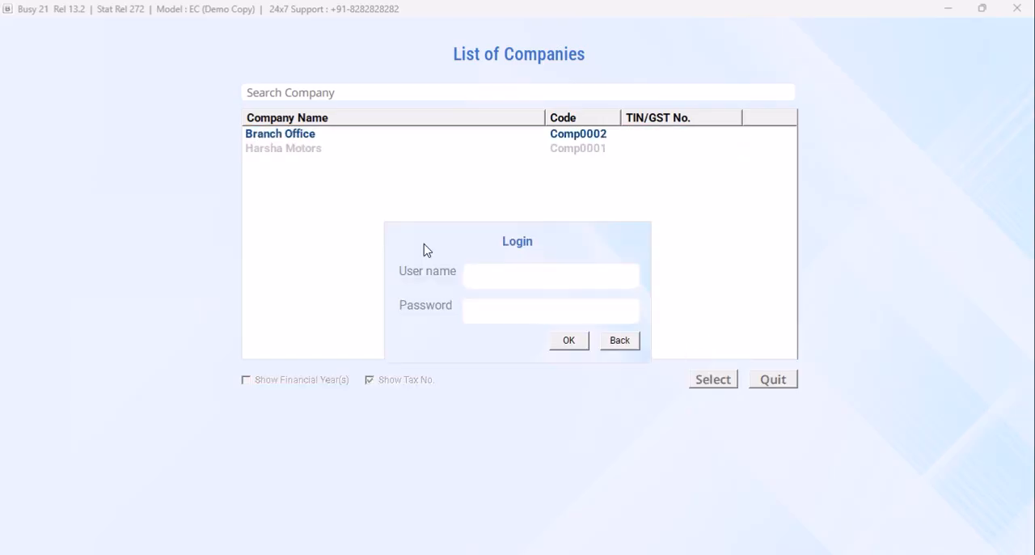
{"action": "type", "text": "BRANCH"}
{"action": "key", "text": "Return"}
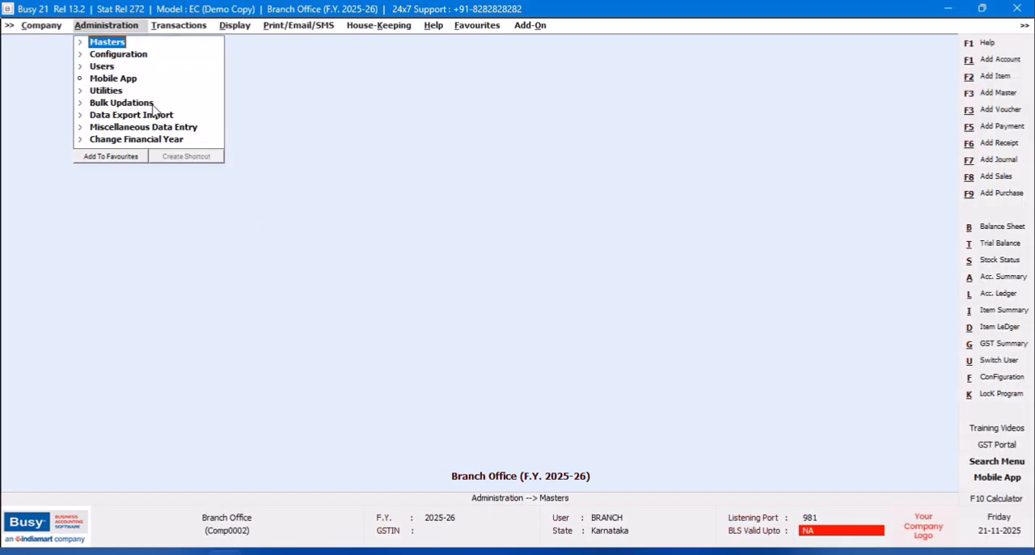
- Open the data exchange with HO and start receiving the pending masters and stock transfers at the branch
{"action": "left_click", "coordinate": [155, 117]}
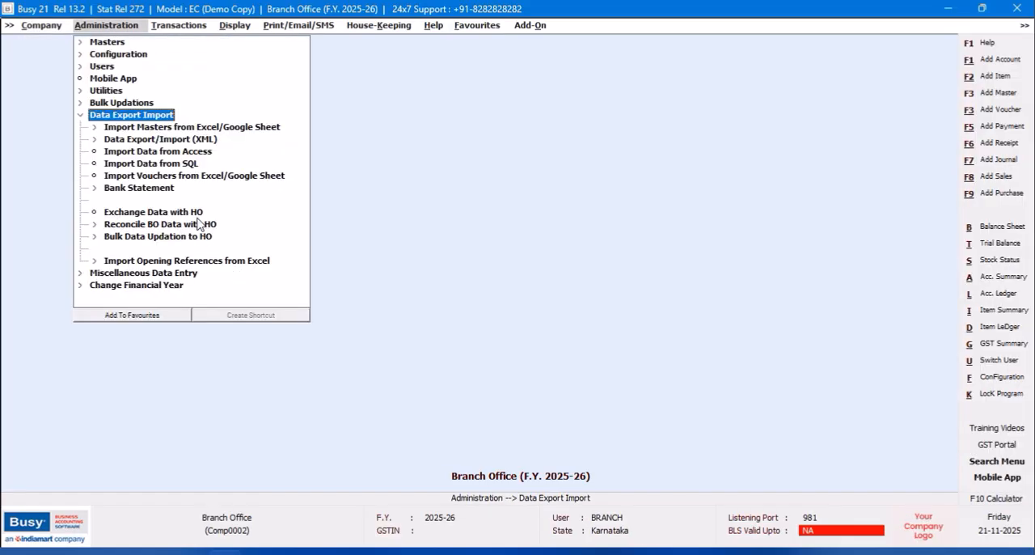
{"action": "left_click", "coordinate": [197, 217]}
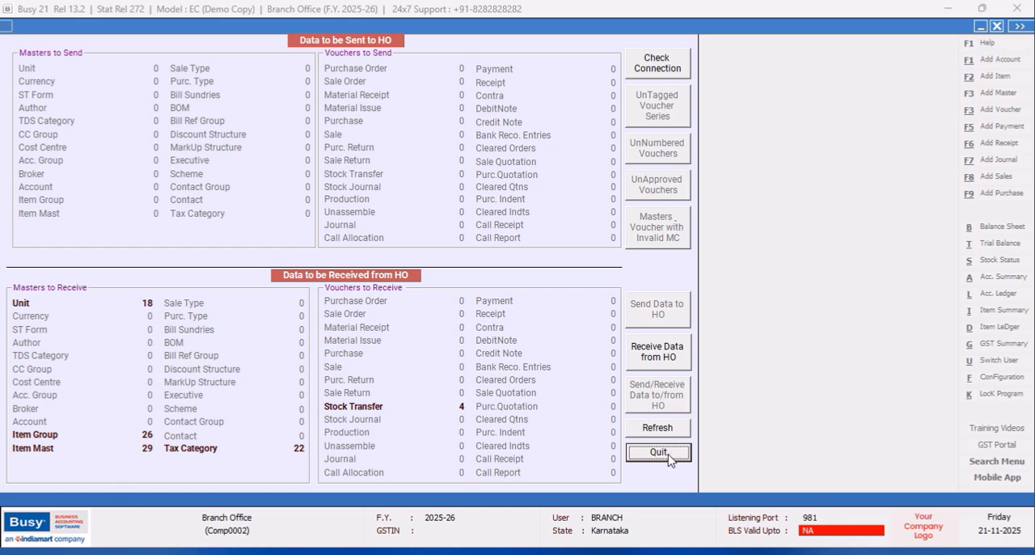
{"action": "left_click", "coordinate": [656, 361]}
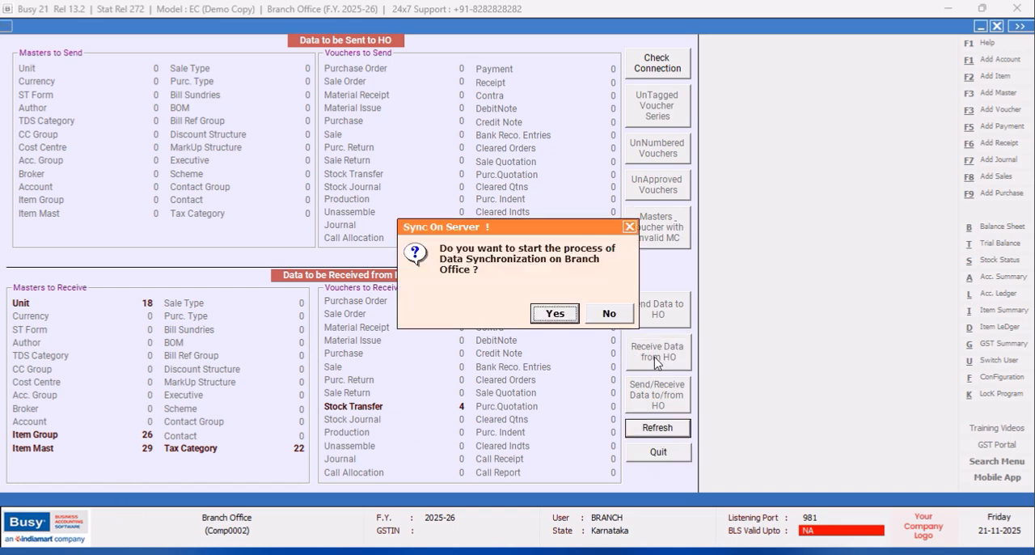
{"action": "left_click", "coordinate": [566, 319]}
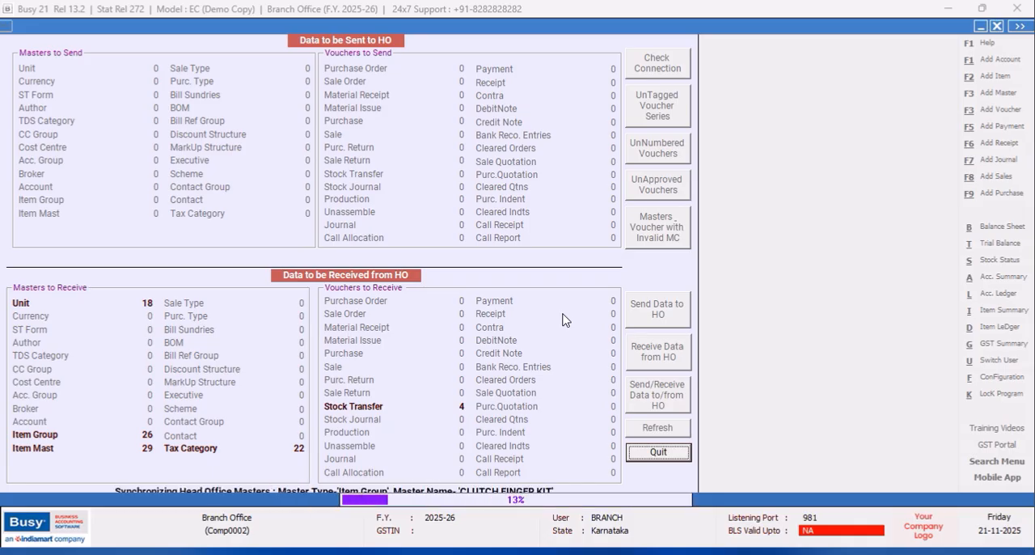
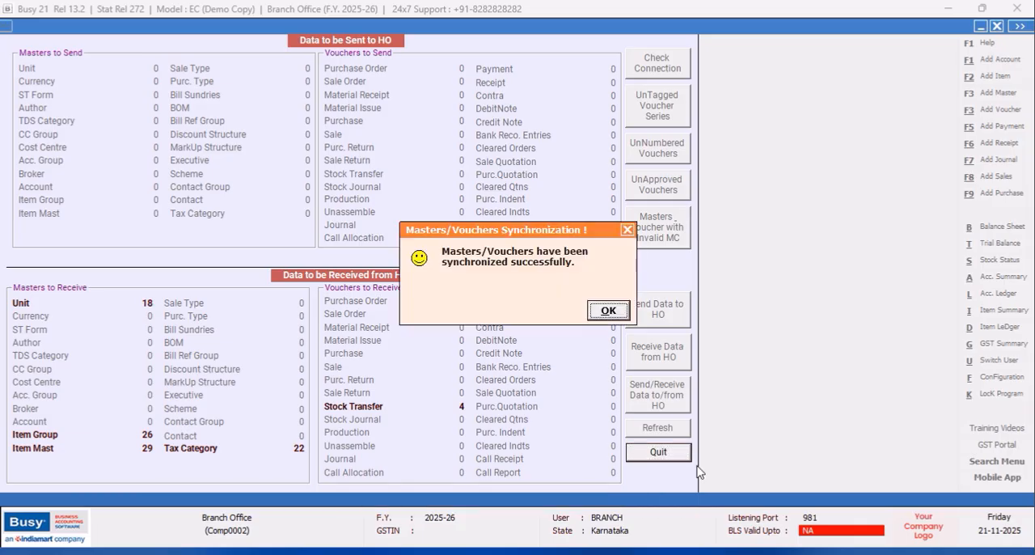
- Dismiss the synchronization dialogs and leave the Branch Office's data exchange with HO
{"action": "left_click", "coordinate": [627, 230]}
{"action": "left_click", "coordinate": [614, 312]}
{"action": "left_click", "coordinate": [652, 462]}
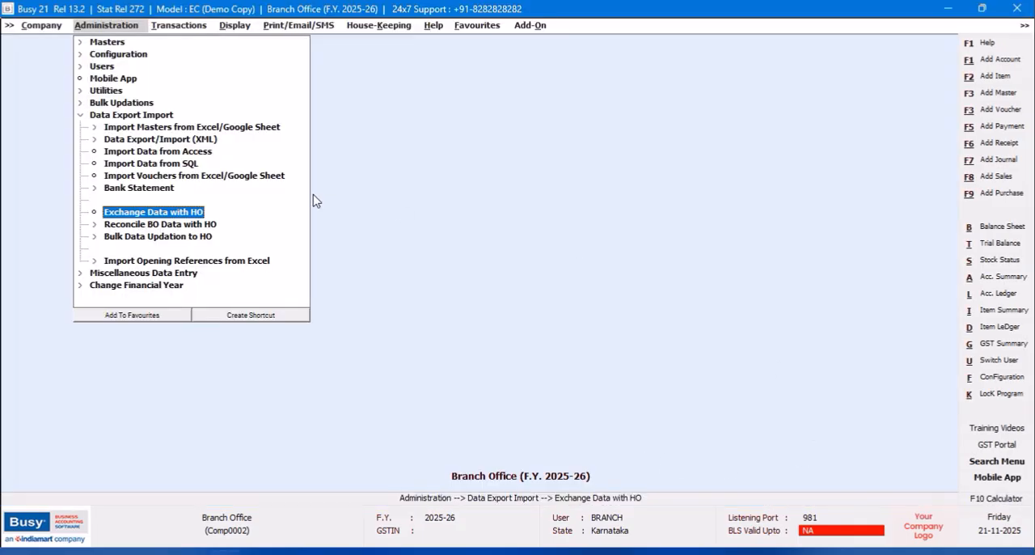
- Show the balances-only alphabetical closing stock of all items for the single material centre BRANCH, and widen the Item Details column
{"action": "left_click", "coordinate": [233, 27]}
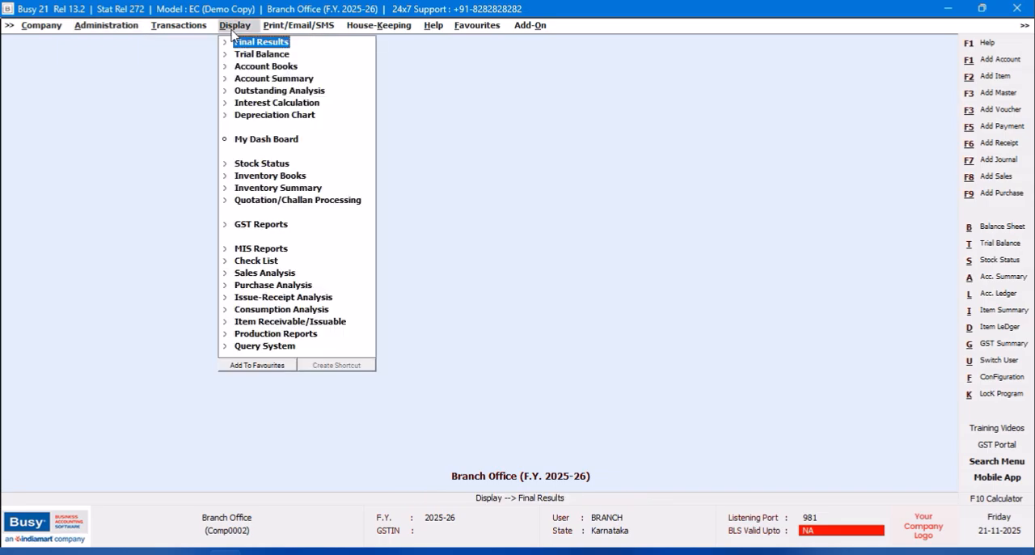
{"action": "left_click", "coordinate": [276, 167]}
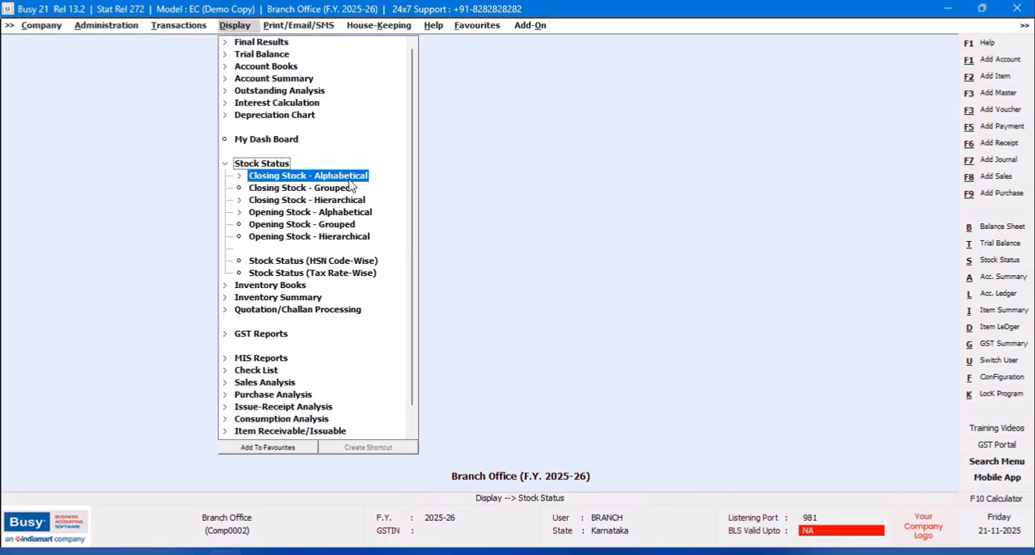
{"action": "left_click", "coordinate": [346, 178]}
{"action": "left_click", "coordinate": [291, 188]}
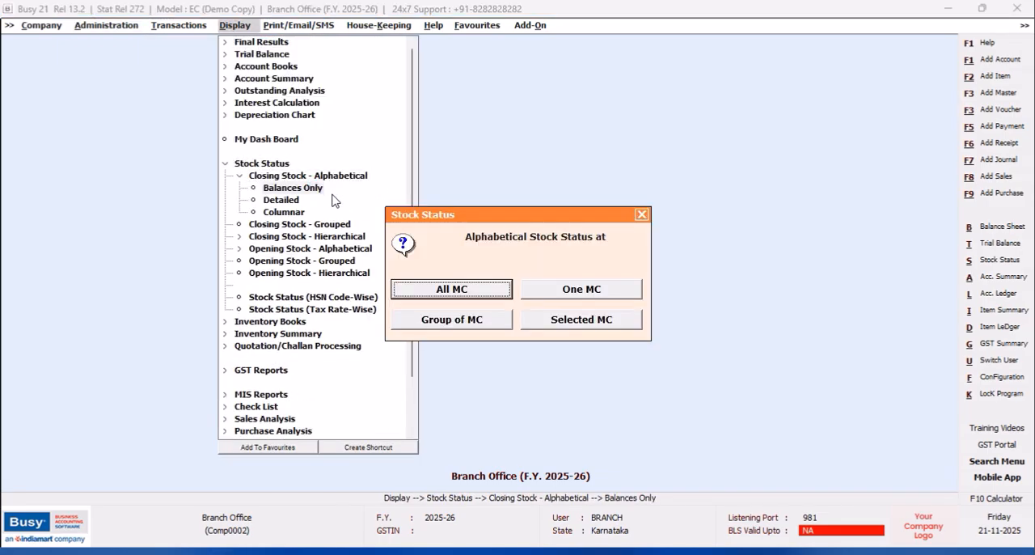
{"action": "left_click", "coordinate": [565, 297]}
{"action": "left_click", "coordinate": [499, 298]}
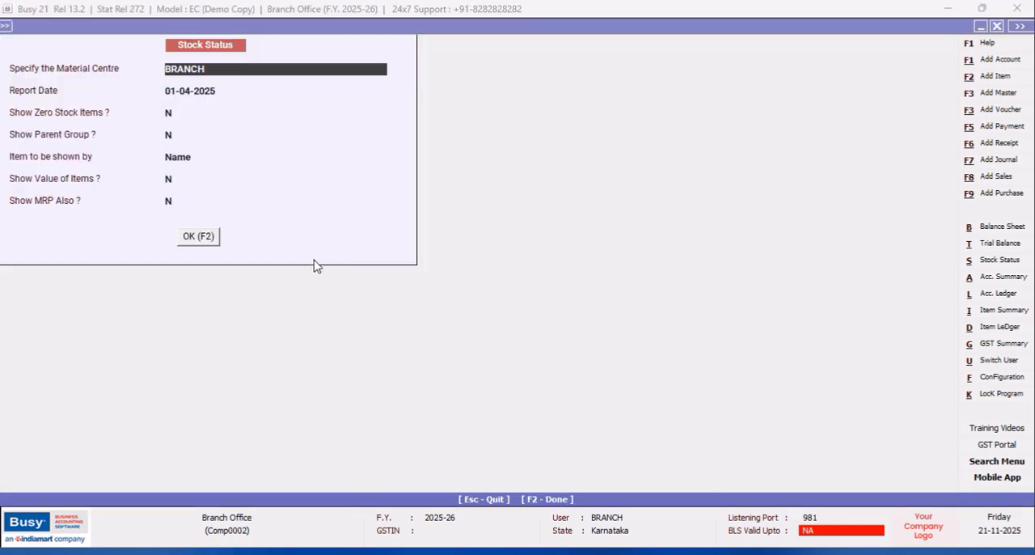
{"action": "key", "text": "F2"}
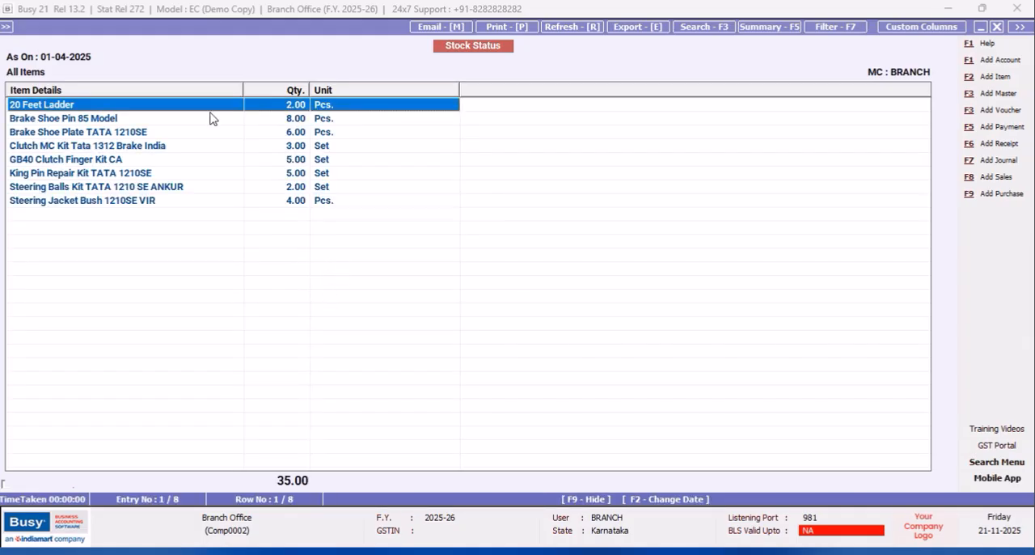
{"action": "left_click_drag", "start_coordinate": [245, 89], "coordinate": [286, 89]}
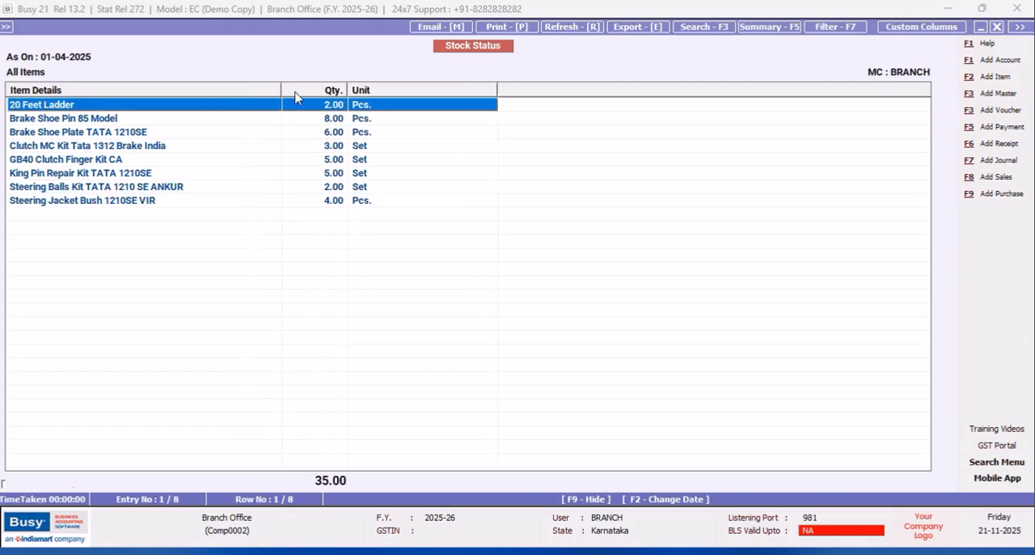
- Inspect the 20 Feet Ladder's material centre ledger and its stock transfer voucher, and close the voucher and stock reports
{"action": "double_click", "coordinate": [224, 105]}
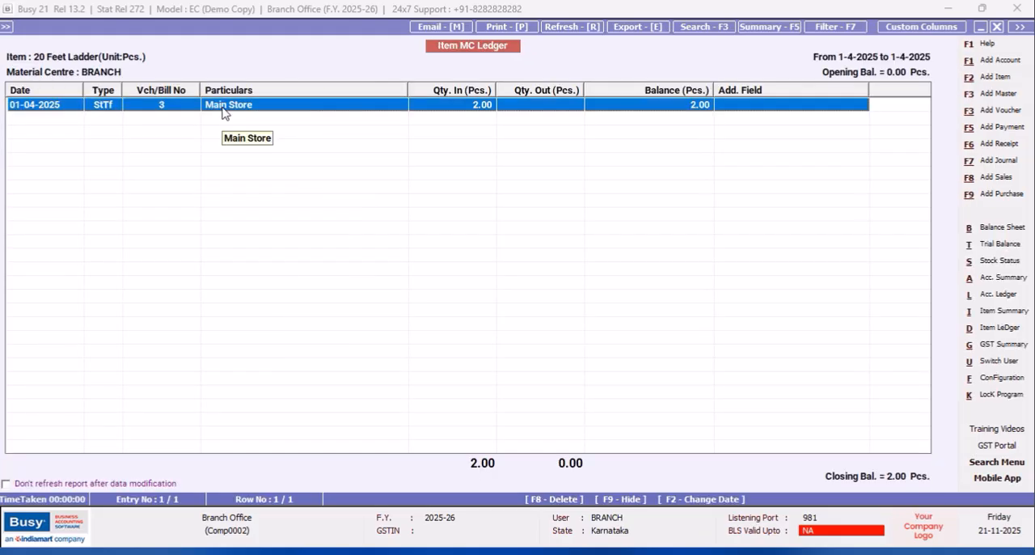
{"action": "double_click", "coordinate": [224, 107]}
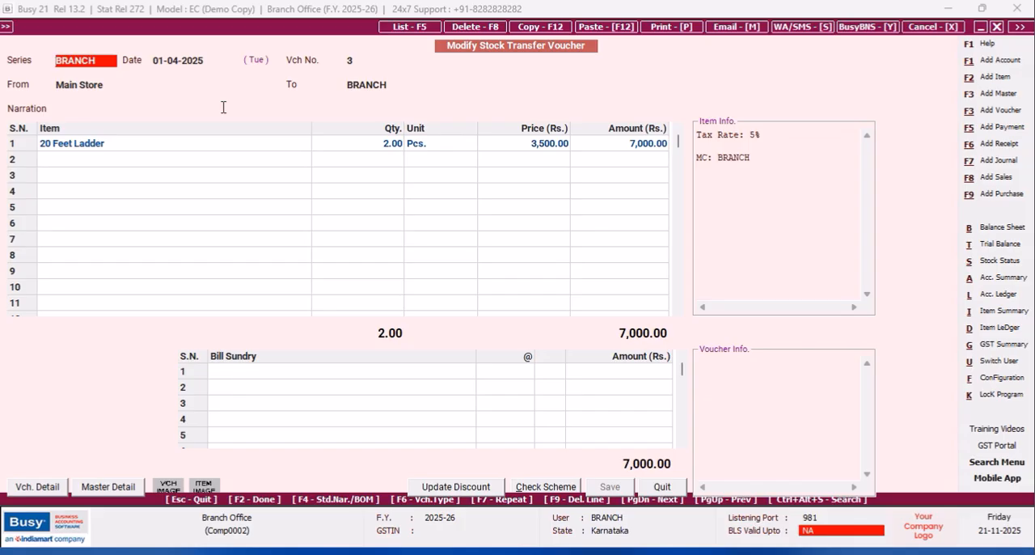
{"action": "left_click", "coordinate": [675, 491]}
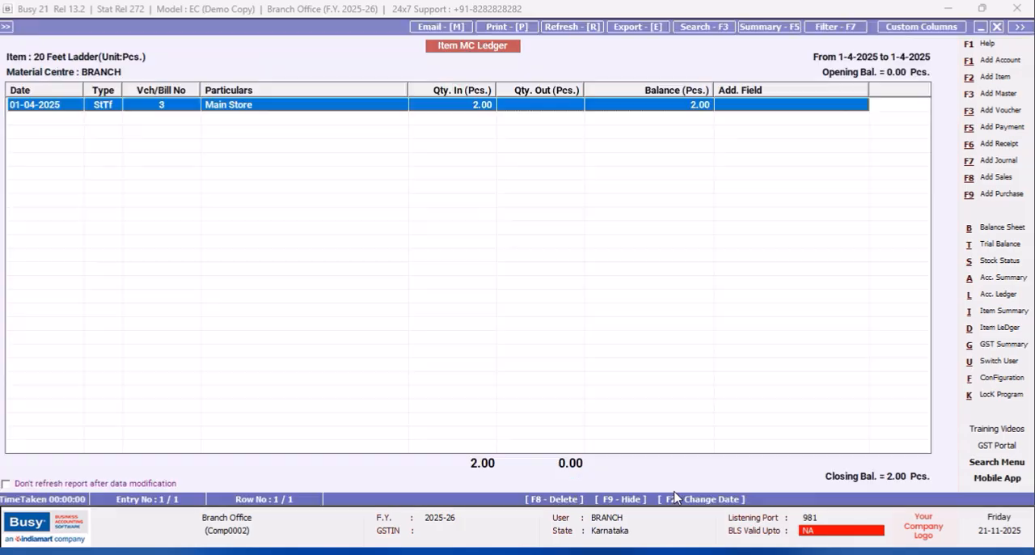
{"action": "left_click", "coordinate": [997, 27]}
{"action": "left_click", "coordinate": [997, 27]}
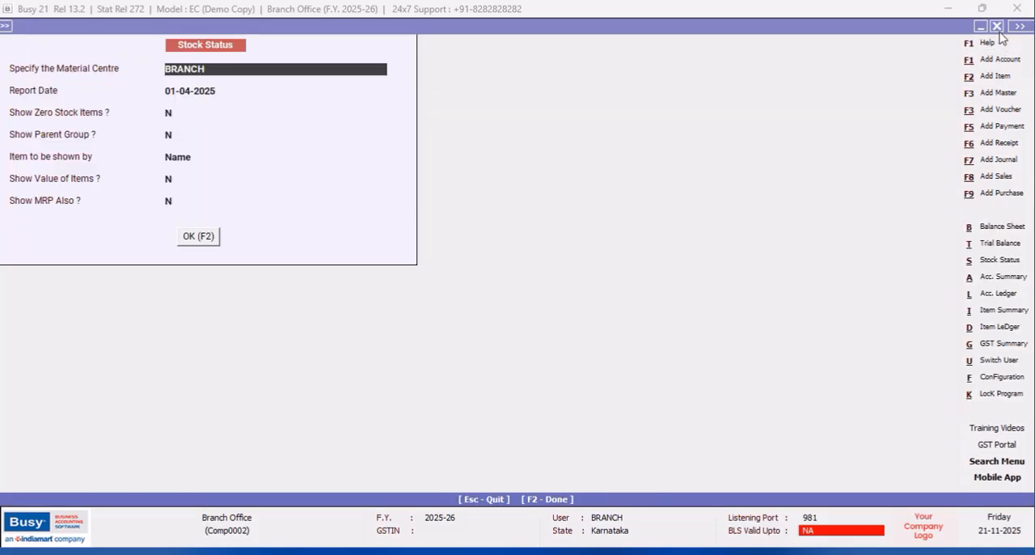
{"action": "left_click", "coordinate": [999, 27]}
{"action": "left_click", "coordinate": [641, 215]}
{"action": "left_click", "coordinate": [642, 216]}
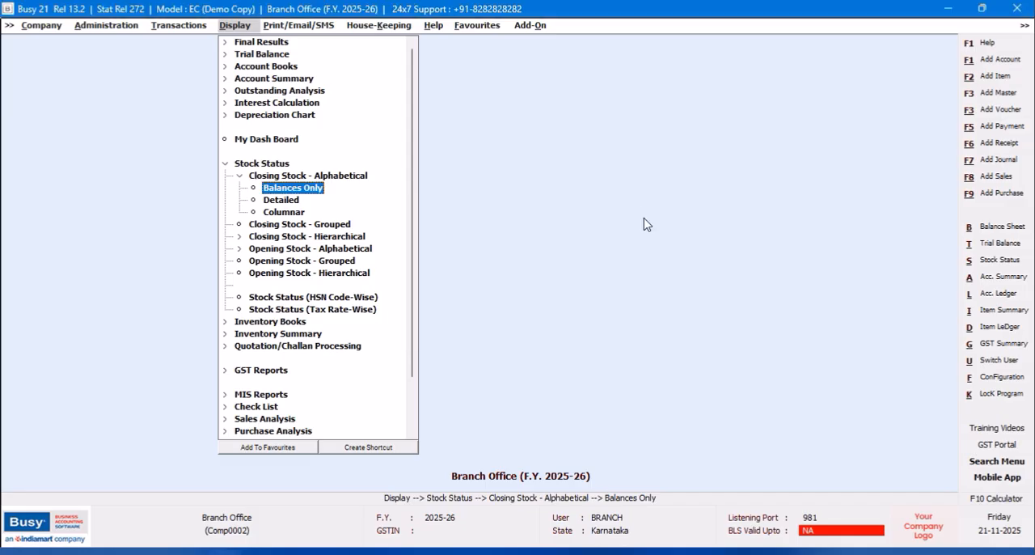
- Close the Branch Office company and exit the program
{"action": "left_click", "coordinate": [42, 25]}
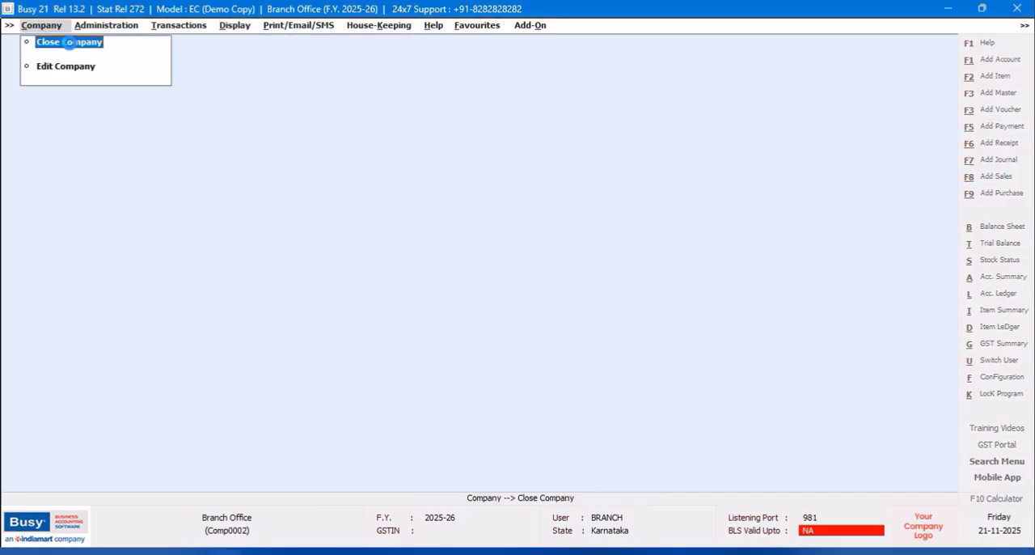
{"action": "left_click", "coordinate": [69, 44]}
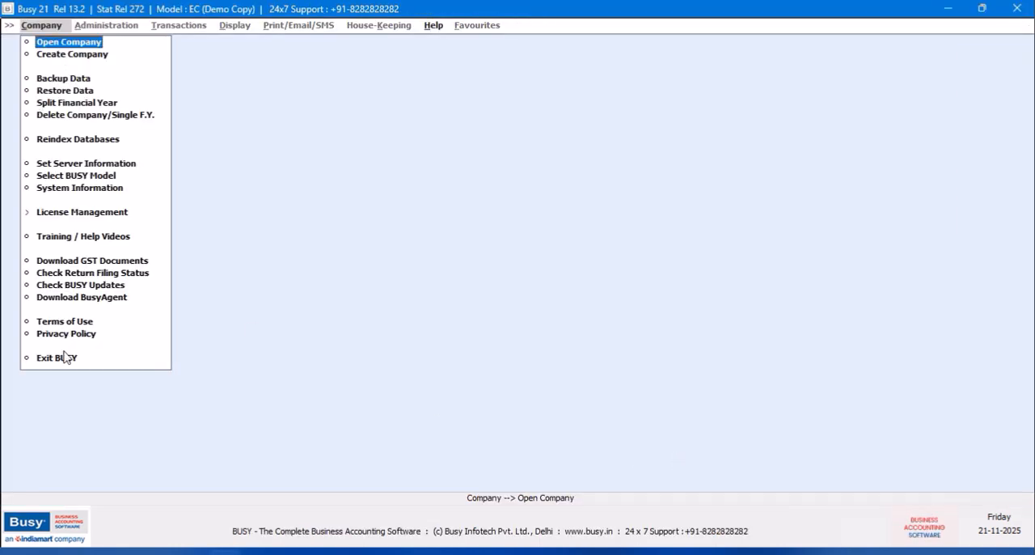
{"action": "left_click", "coordinate": [64, 357]}
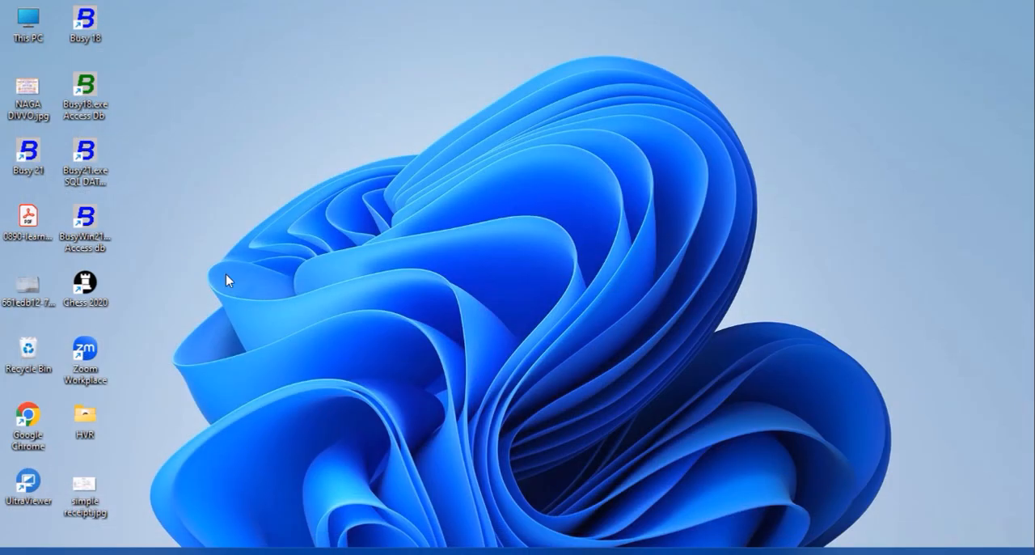
- Start the Access database edition of Busy 21 from the desktop in demo mode and select the company Hosanagara
{"action": "double_click", "coordinate": [88, 225]}
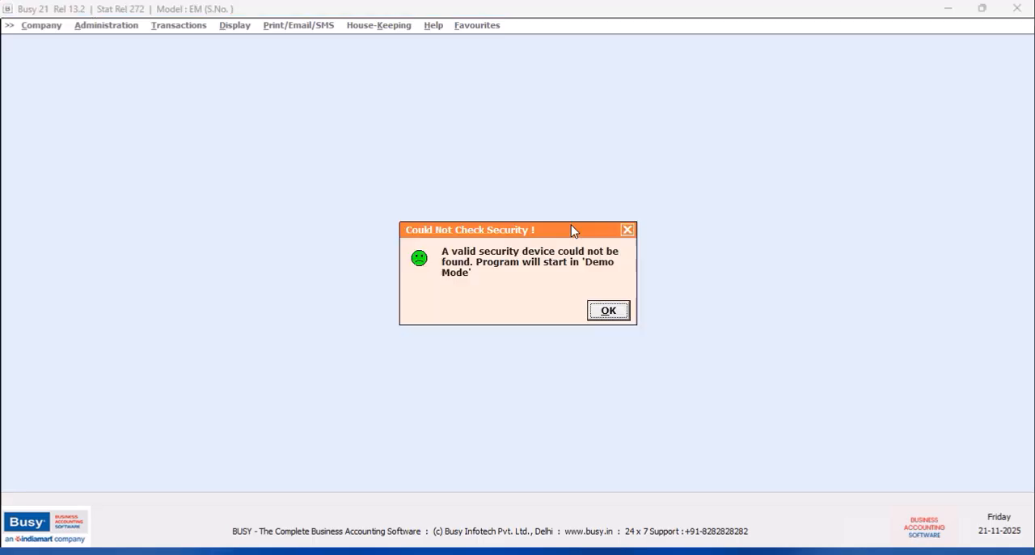
{"action": "left_click", "coordinate": [603, 317]}
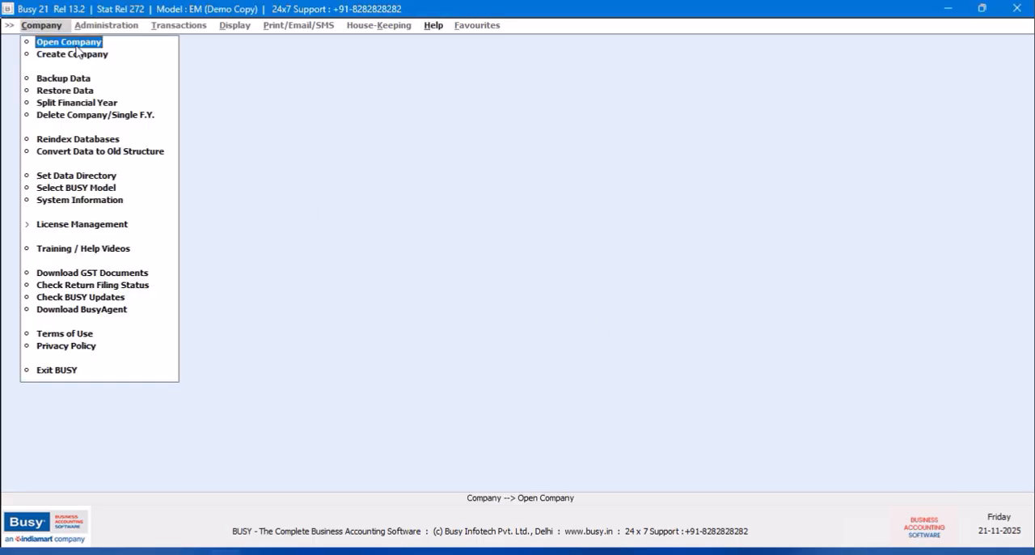
{"action": "key", "text": "Return"}
{"action": "left_click", "coordinate": [278, 150]}
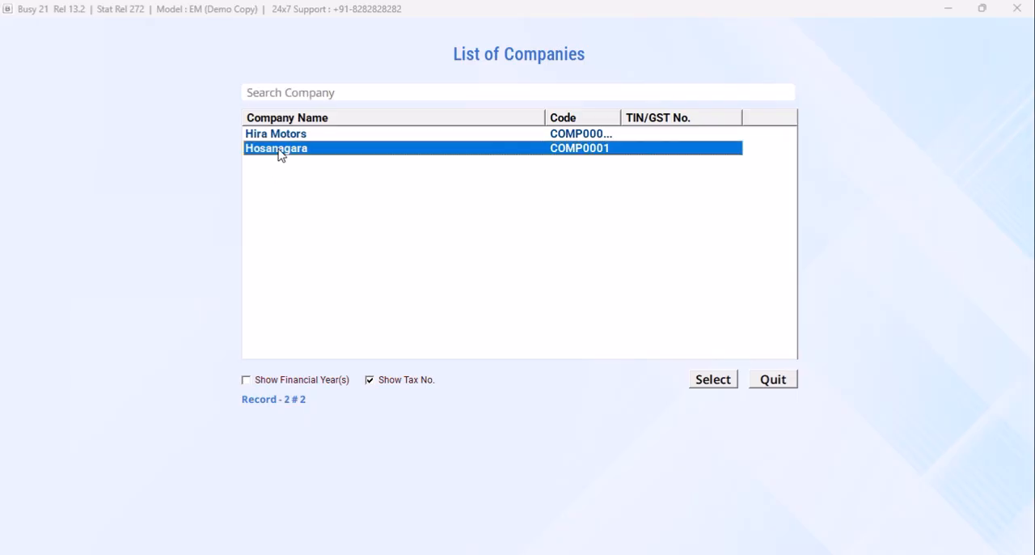
{"action": "left_click", "coordinate": [702, 383]}
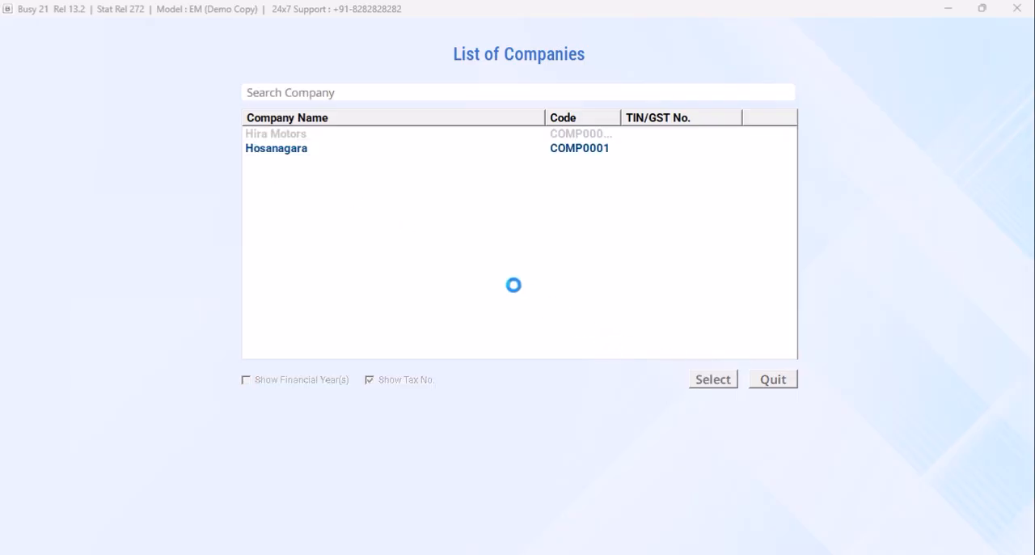
- Log in to the Hosanagara company with its user name and password
{"action": "type", "text": "HO"}
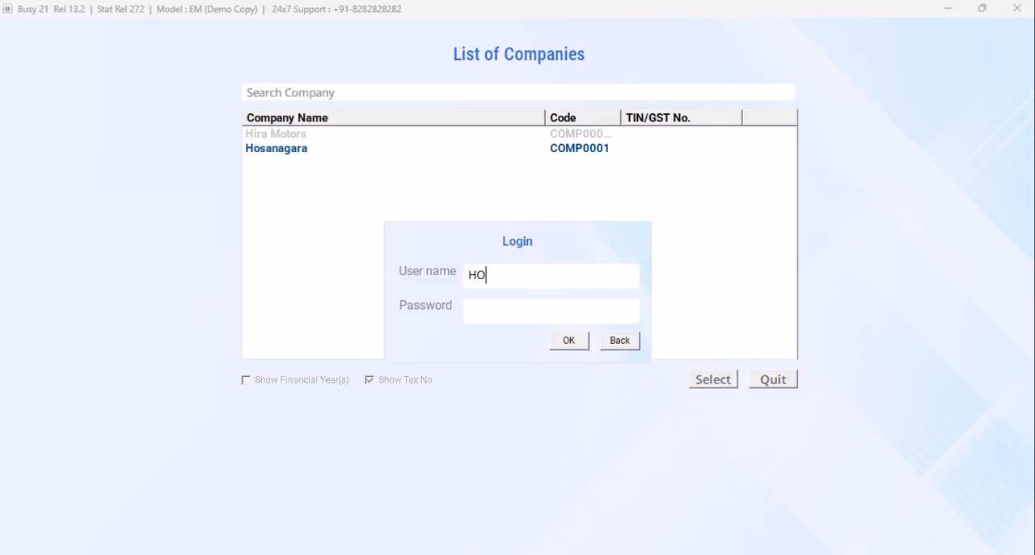
{"action": "type", "text": "SANAGARA"}
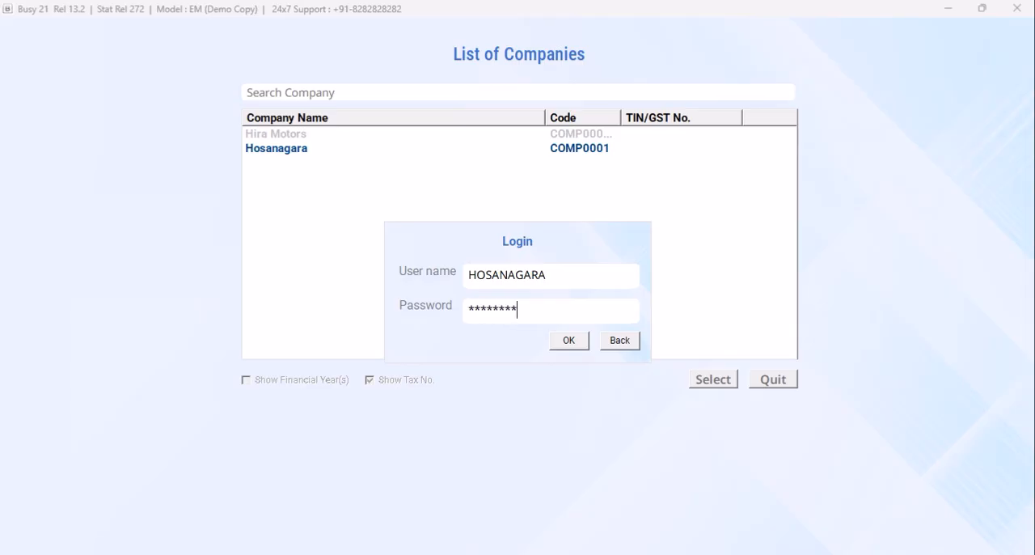
{"action": "key", "text": "Return"}
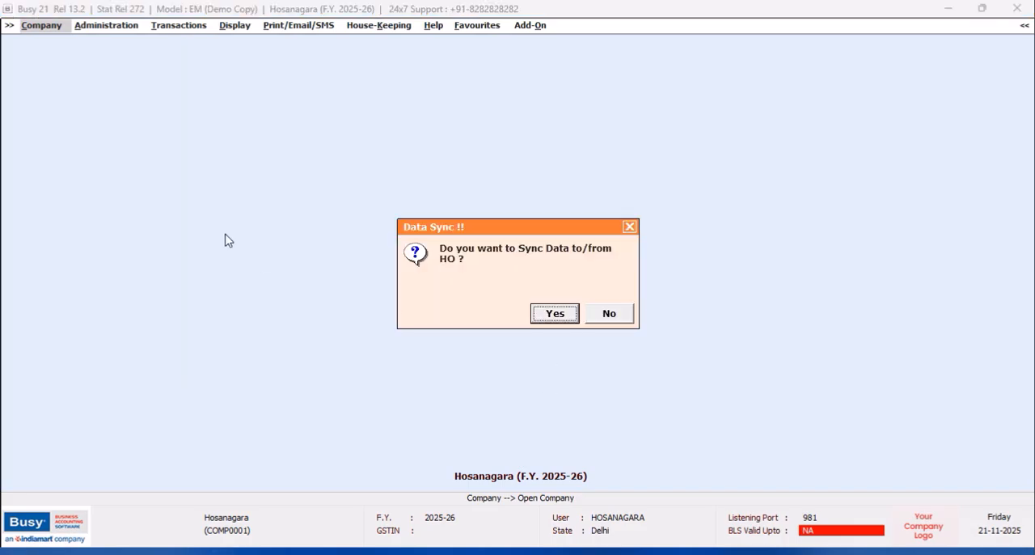
- Accept the data sync, receive the pending data from HO, skip the synchronization log and leave the data exchange
{"action": "left_click", "coordinate": [553, 314]}
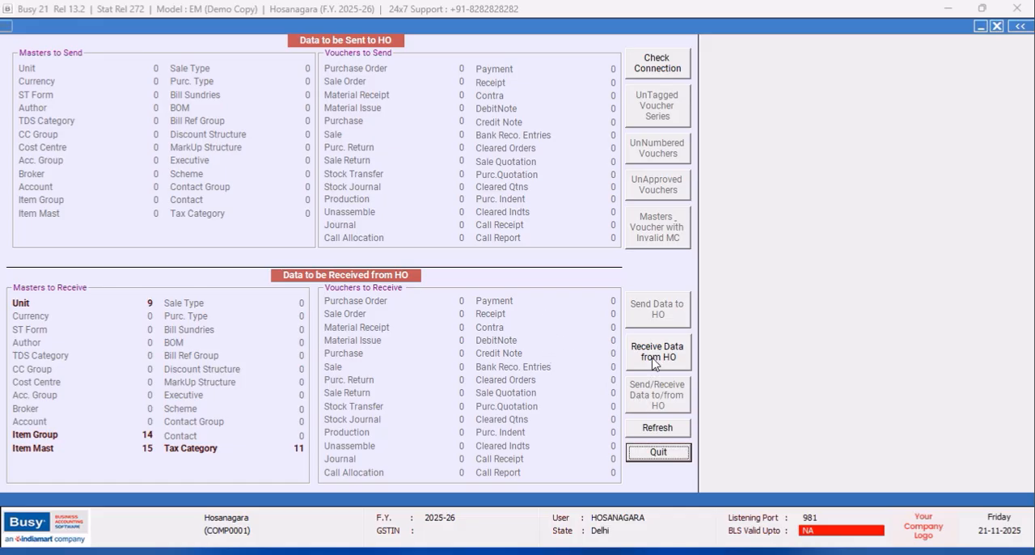
{"action": "left_click", "coordinate": [654, 361]}
{"action": "left_click", "coordinate": [554, 314]}
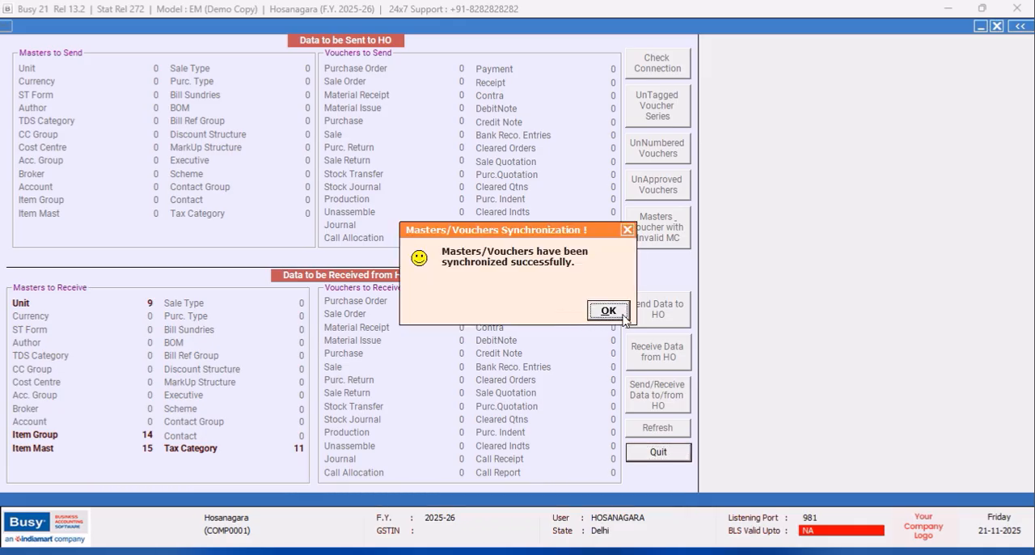
{"action": "left_click", "coordinate": [629, 230]}
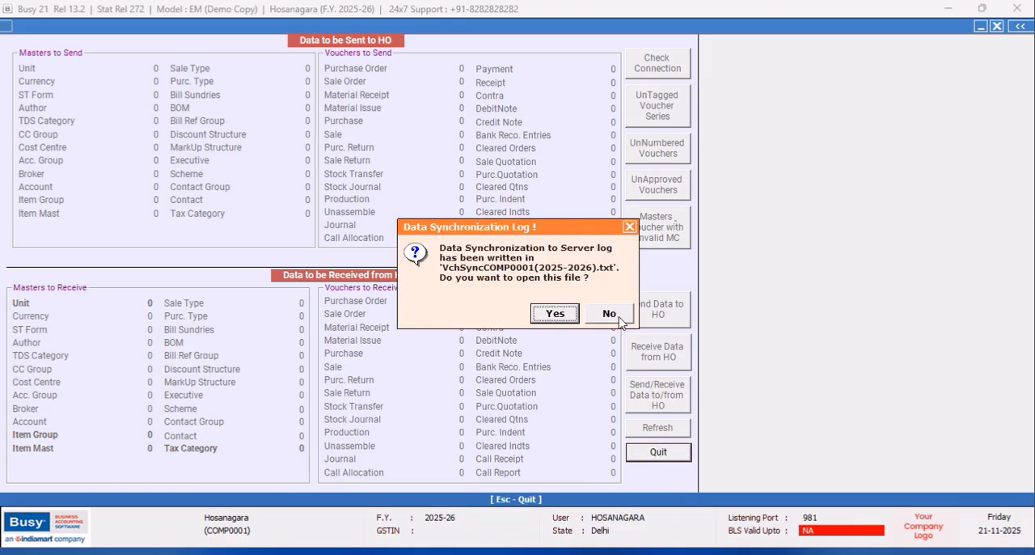
{"action": "left_click", "coordinate": [621, 314]}
{"action": "left_click", "coordinate": [661, 452]}
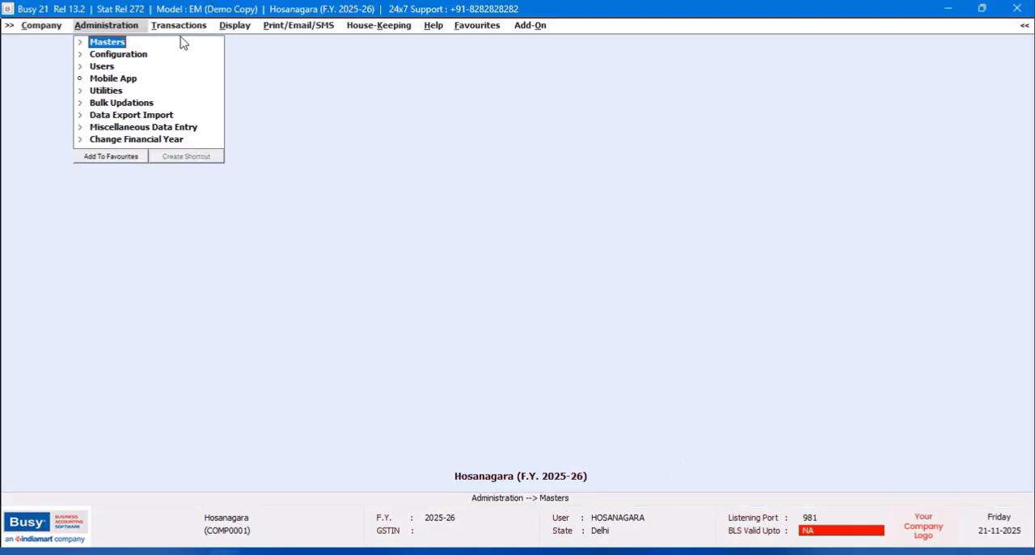
- Try to add a sales quotation voucher in the Hosanagara company
{"action": "left_click", "coordinate": [178, 25]}
{"action": "left_click", "coordinate": [194, 44]}
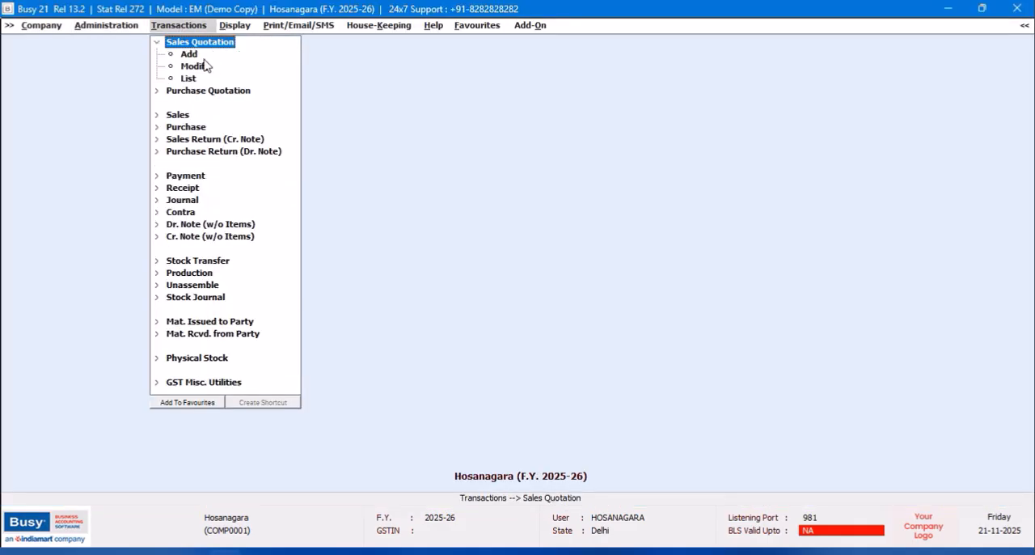
{"action": "left_click", "coordinate": [194, 54]}
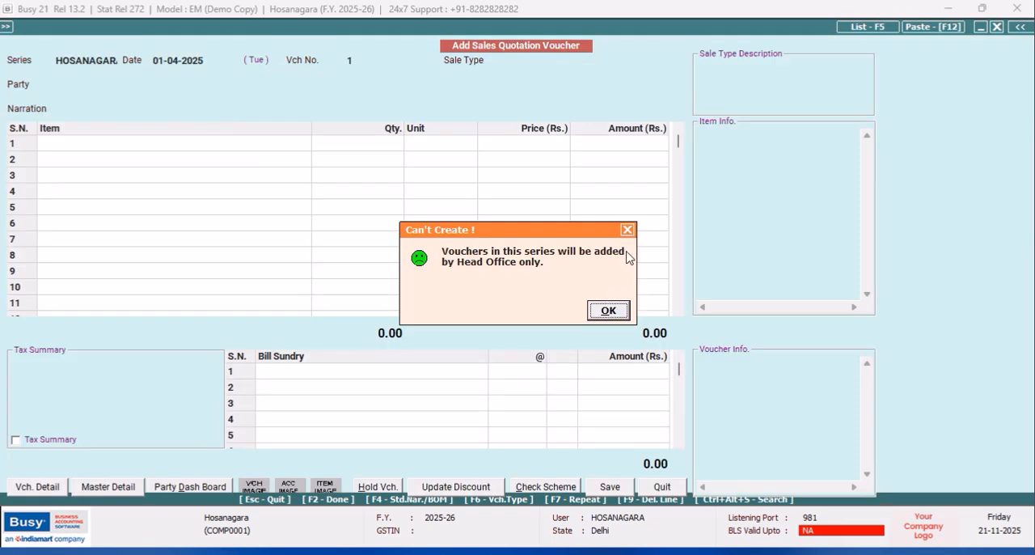
{"action": "left_click", "coordinate": [627, 231]}
{"action": "left_click", "coordinate": [663, 487]}
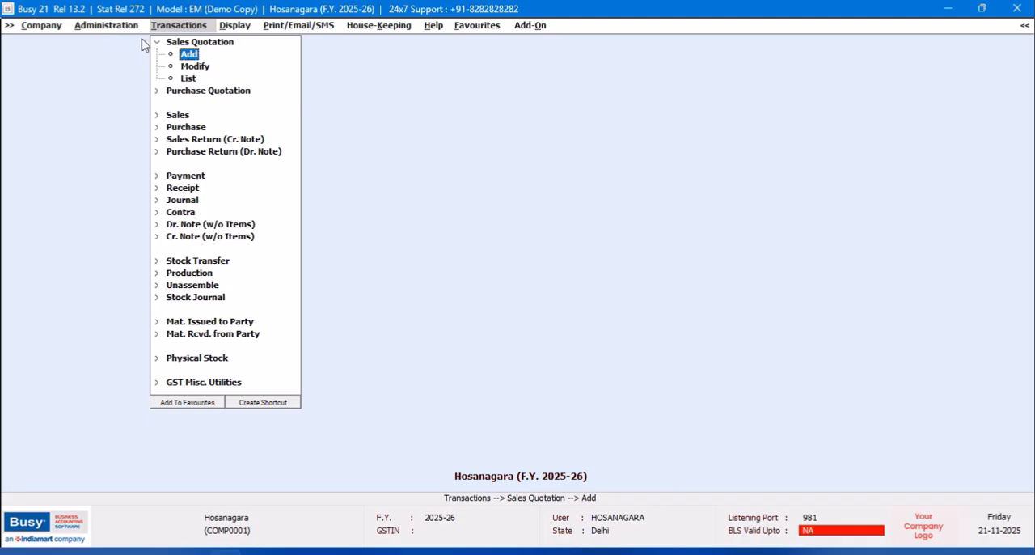
{"action": "left_click", "coordinate": [99, 31]}
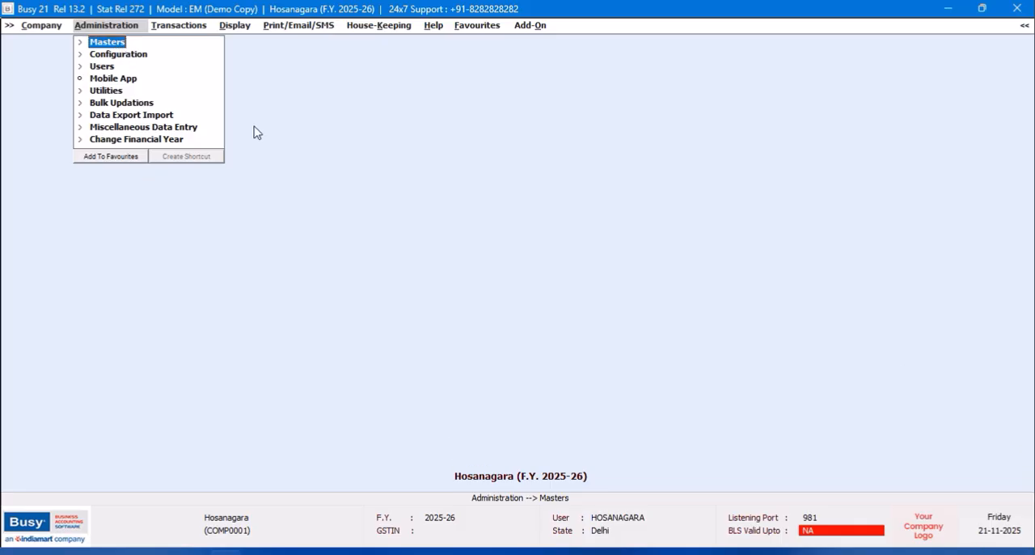
- Show the balances-only alphabetical closing stock of all items for material centre HOSANAGARA with report date 01-04-2025
{"action": "left_click", "coordinate": [246, 26]}
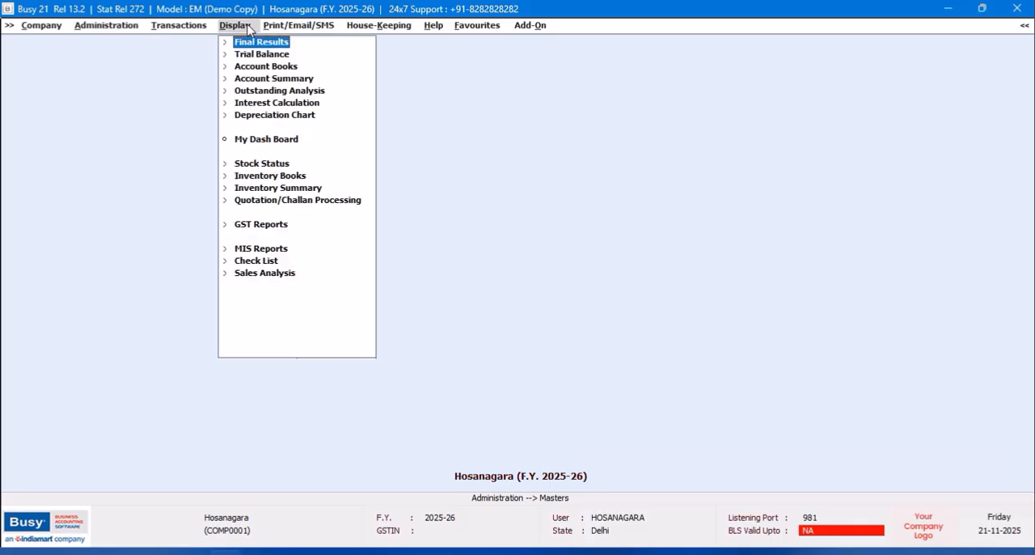
{"action": "left_click", "coordinate": [272, 166]}
{"action": "left_click", "coordinate": [334, 179]}
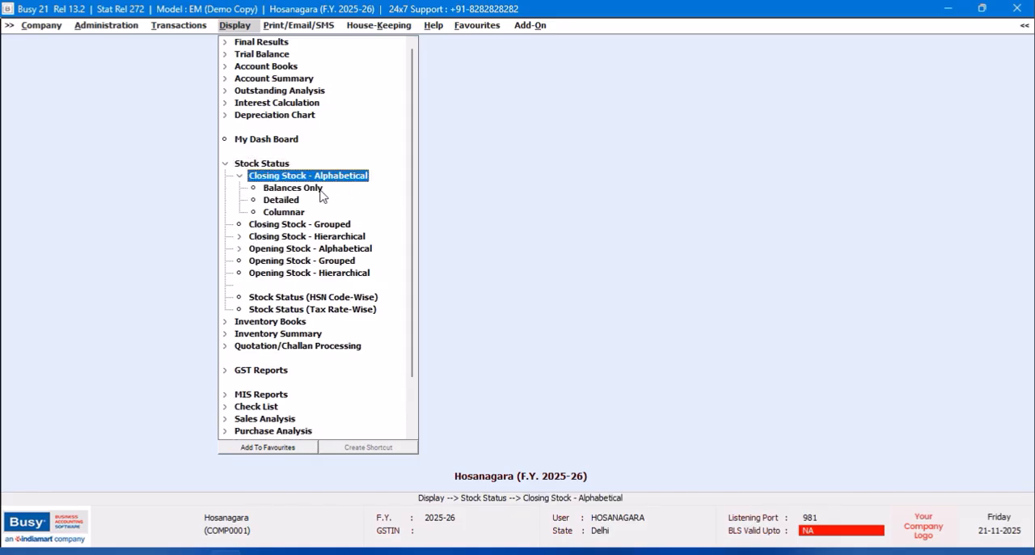
{"action": "double_click", "coordinate": [323, 191]}
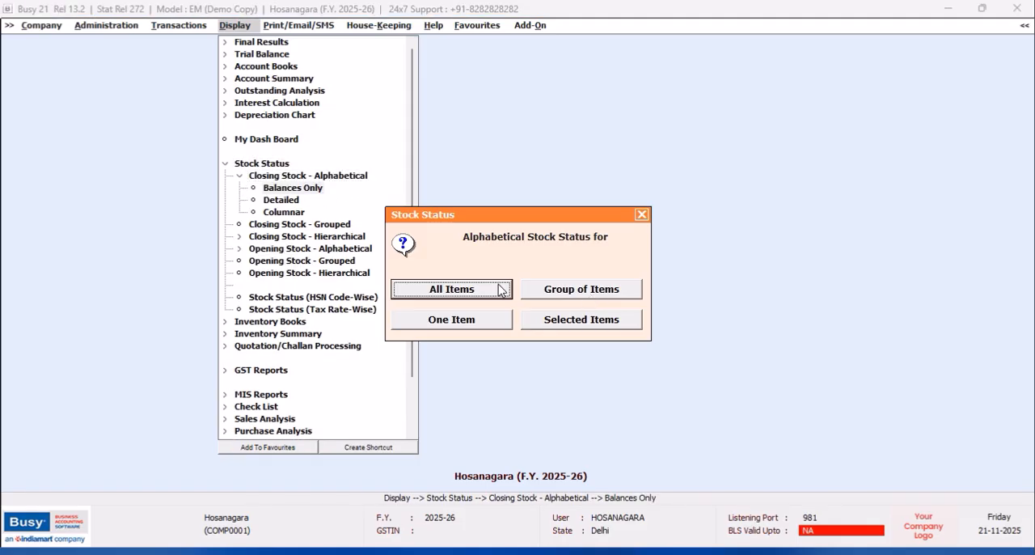
{"action": "left_click", "coordinate": [499, 289]}
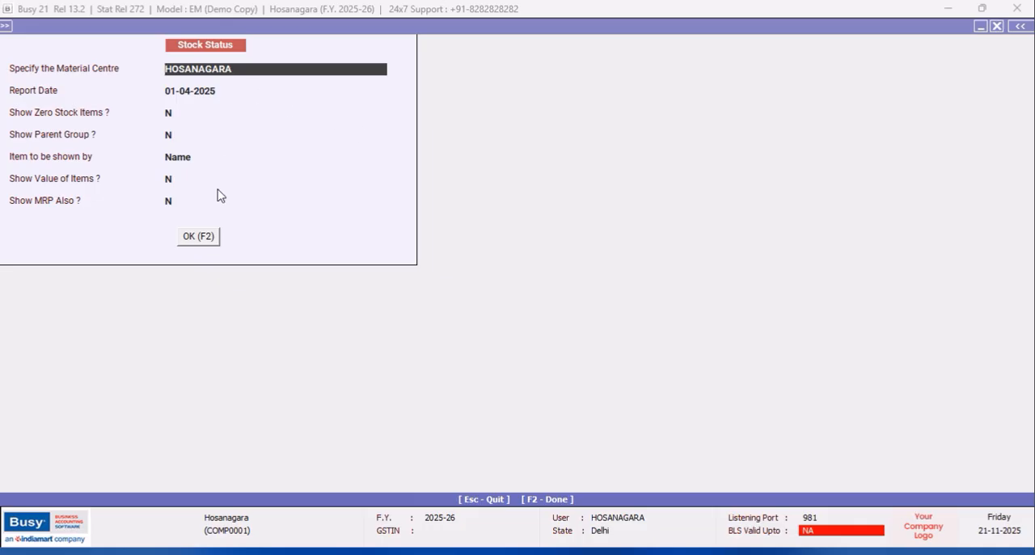
{"action": "left_click", "coordinate": [211, 236]}
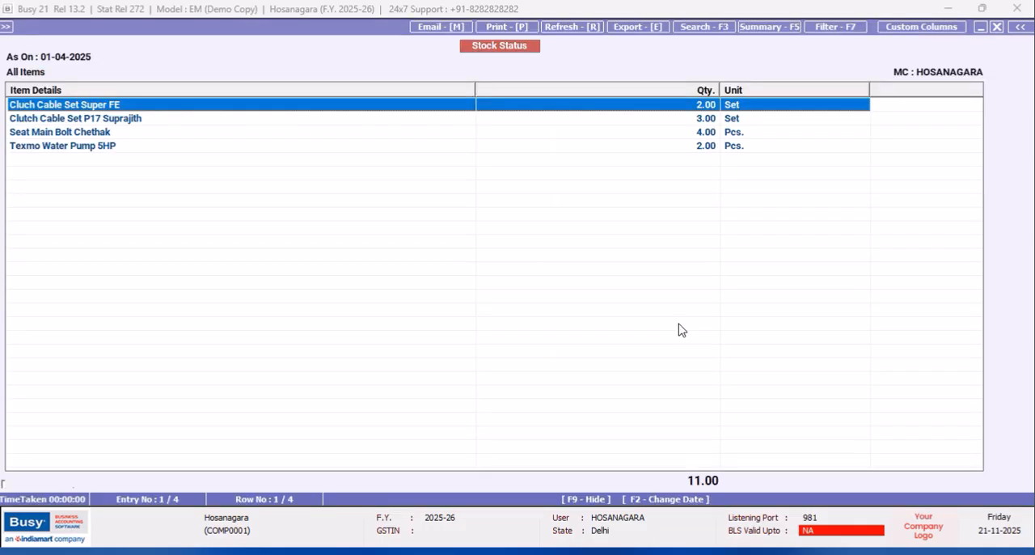
- Check the transferred items and their closing quantities row by row in the Hosanagara stock status
{"action": "left_click", "coordinate": [99, 148]}
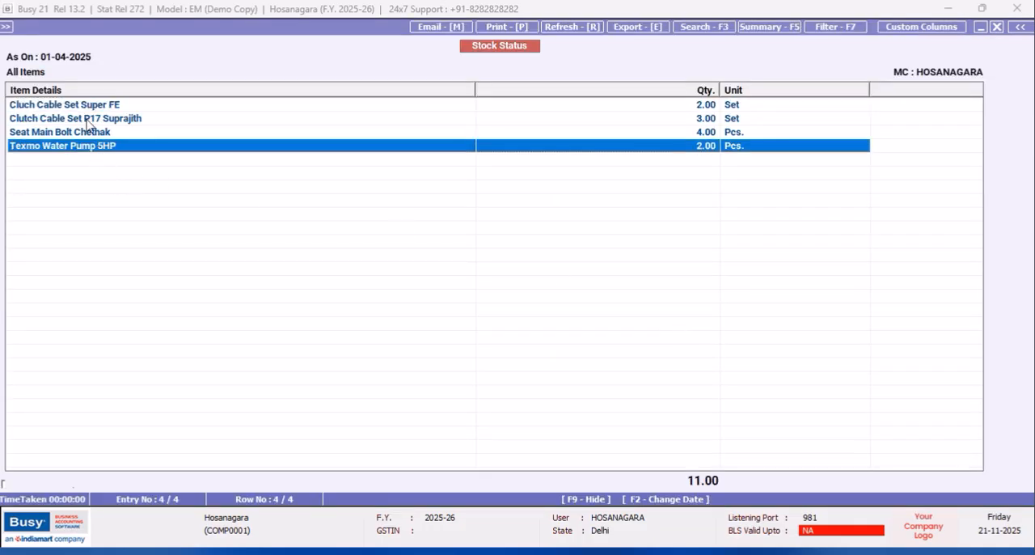
{"action": "left_click", "coordinate": [87, 119]}
{"action": "left_click", "coordinate": [87, 108]}
{"action": "left_click", "coordinate": [85, 149]}
{"action": "left_click", "coordinate": [86, 135]}
{"action": "left_click", "coordinate": [85, 122]}
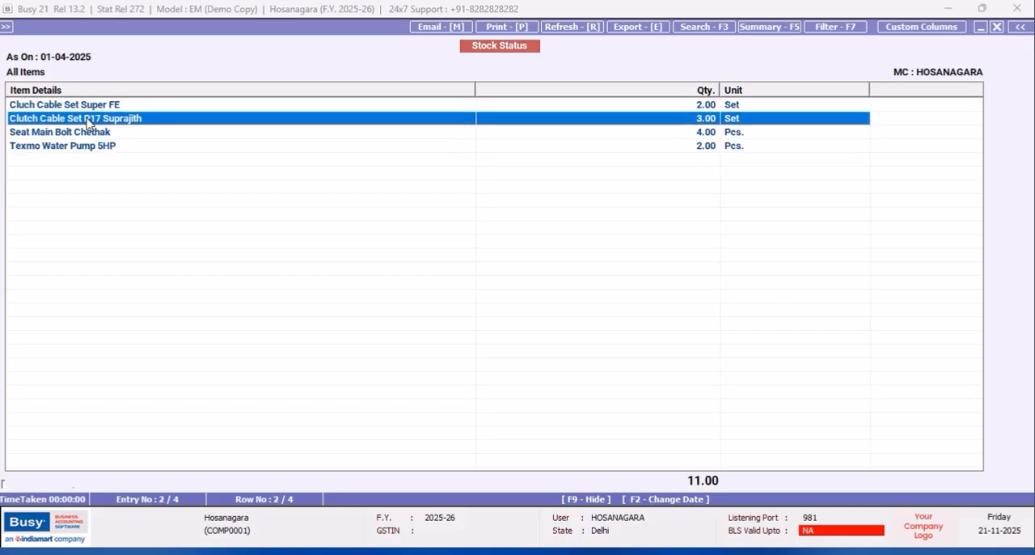
{"action": "left_click", "coordinate": [86, 110]}
{"action": "left_click", "coordinate": [983, 531]}
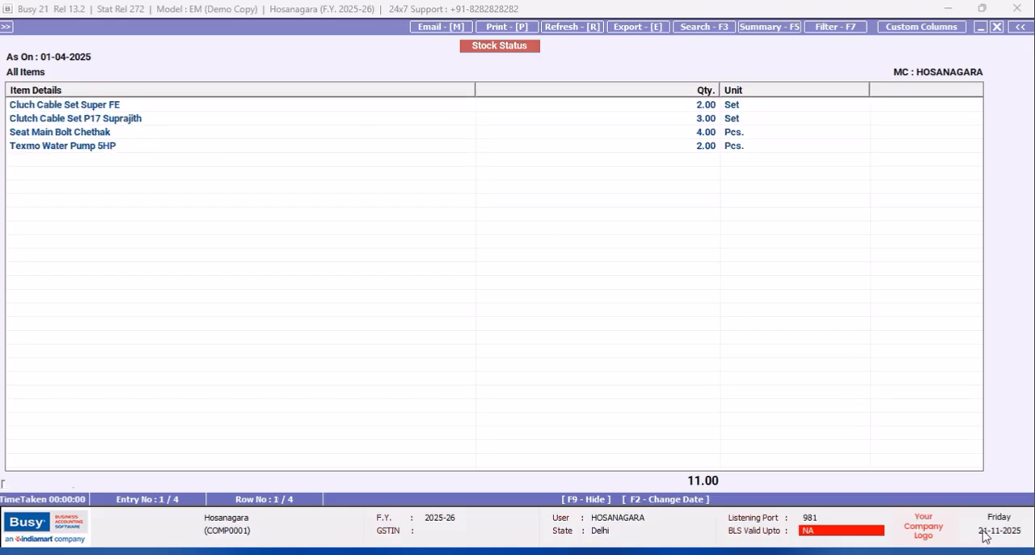
- Leave the stock status report and quit the blocked sales quotation voucher
{"action": "key", "text": "Escape"}
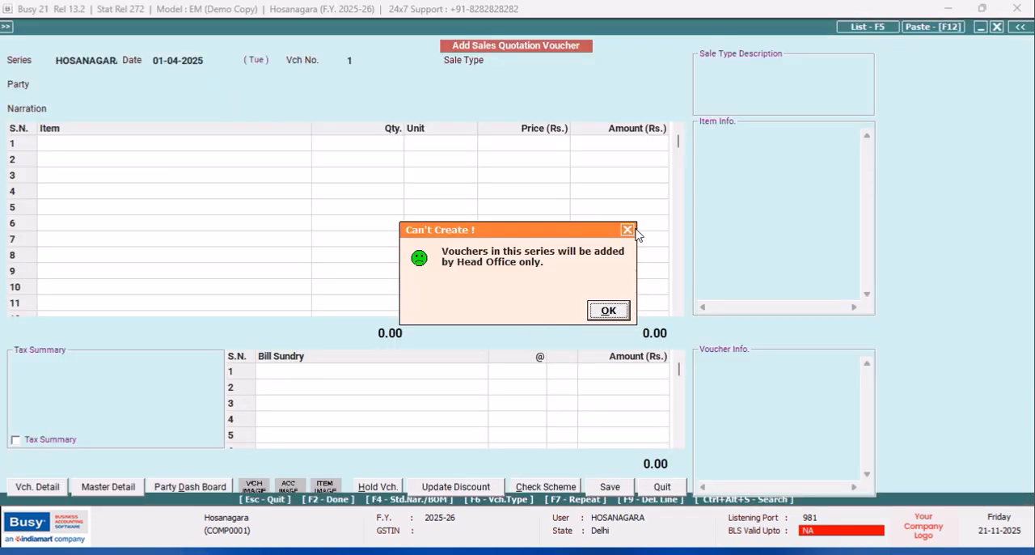
{"action": "left_click", "coordinate": [630, 233]}
{"action": "left_click", "coordinate": [659, 489]}
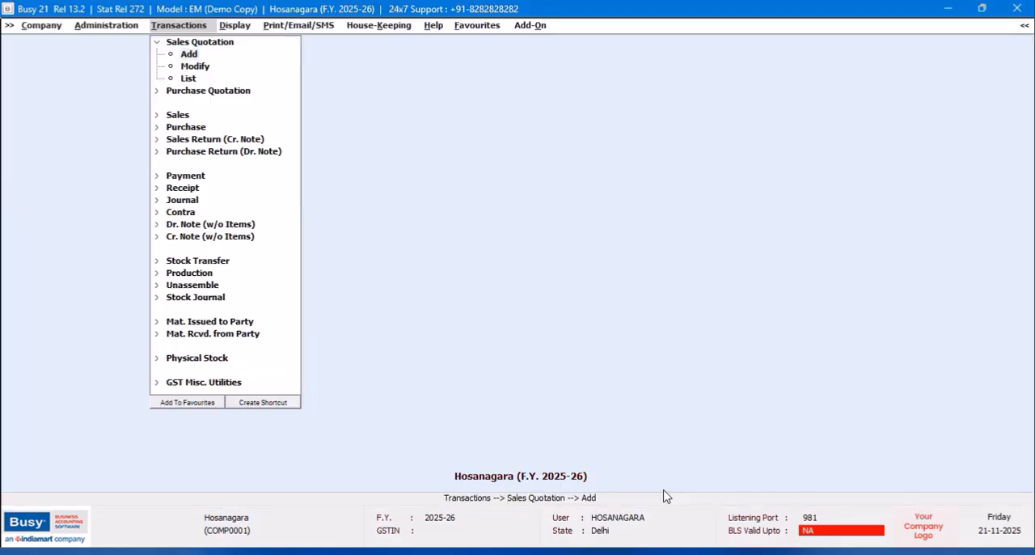
- Close the Hosanagara company and exit the program
{"action": "left_click", "coordinate": [42, 25]}
{"action": "left_click", "coordinate": [65, 43]}
{"action": "left_click", "coordinate": [608, 314]}
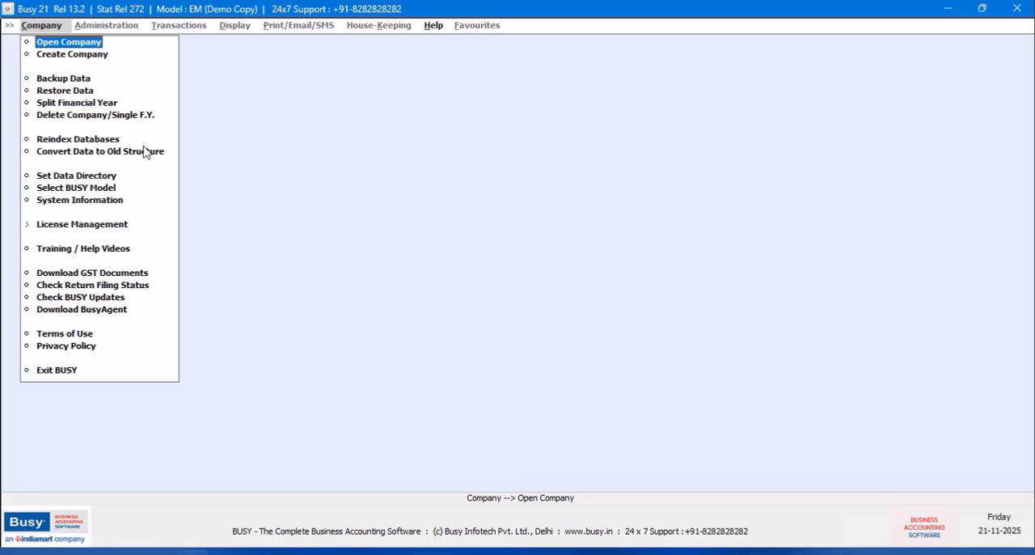
{"action": "key", "text": "Return"}
{"action": "left_click", "coordinate": [778, 383]}
{"action": "left_click", "coordinate": [68, 371]}
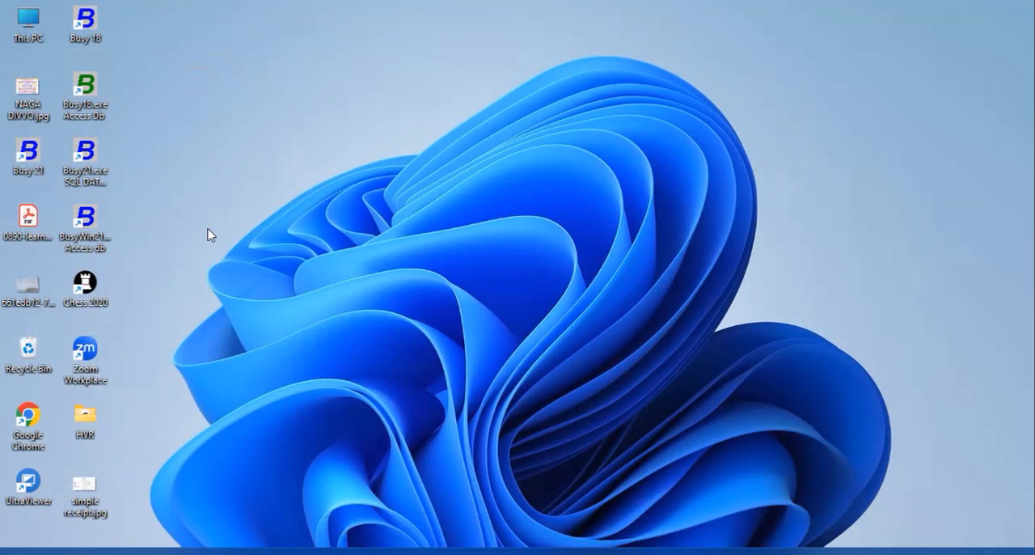
- Launch the SQL database version of Busy 21 as a demo copy and bring up its company list
{"action": "double_click", "coordinate": [88, 179]}
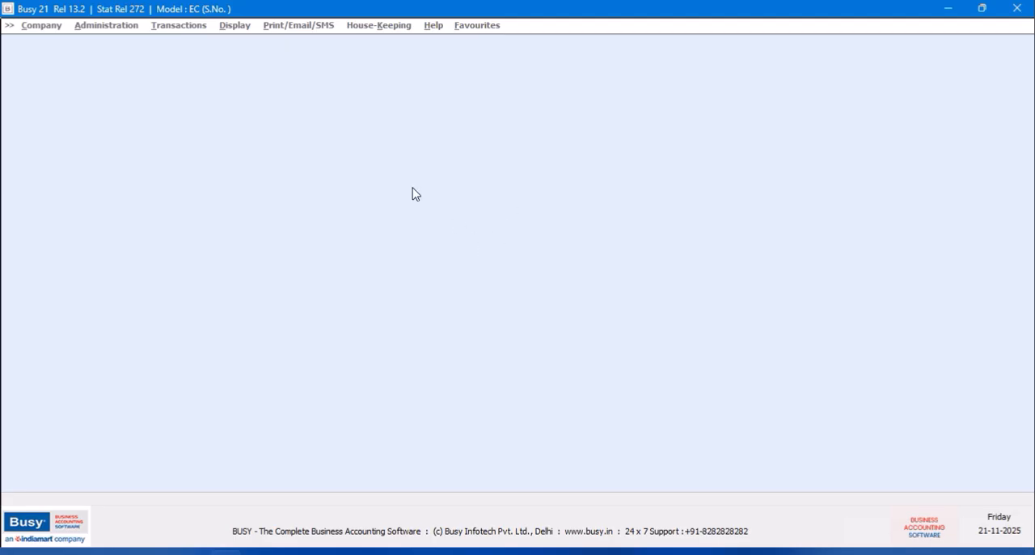
{"action": "left_click", "coordinate": [619, 316]}
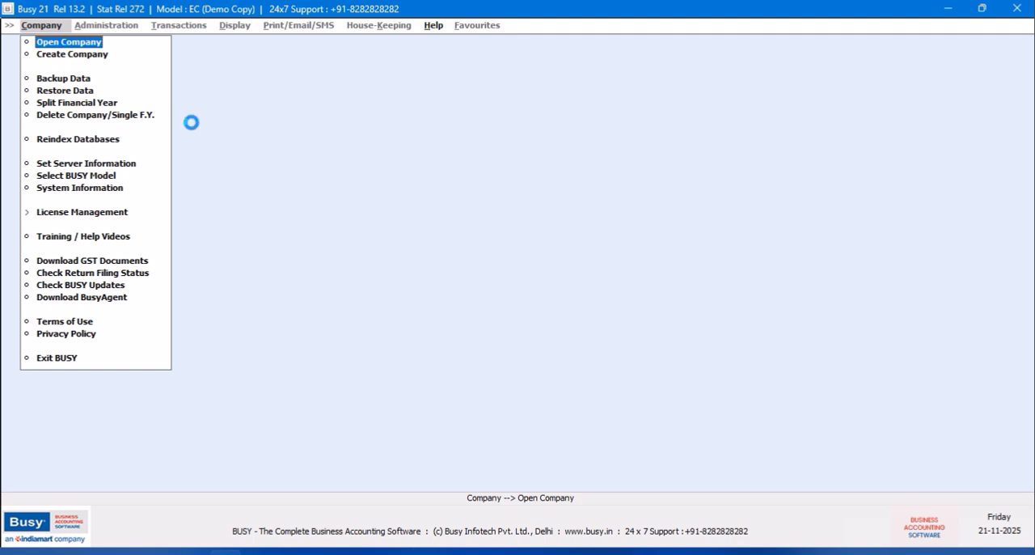
{"action": "key", "text": "Return"}
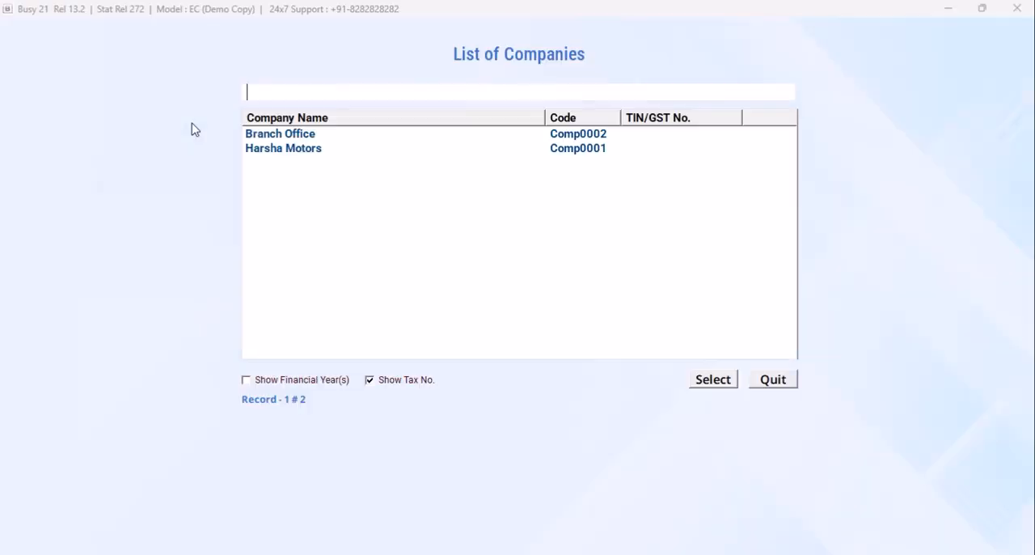
- Log in to the Harsha Motors company with its user name and password
{"action": "left_click", "coordinate": [293, 150]}
{"action": "left_click", "coordinate": [710, 379]}
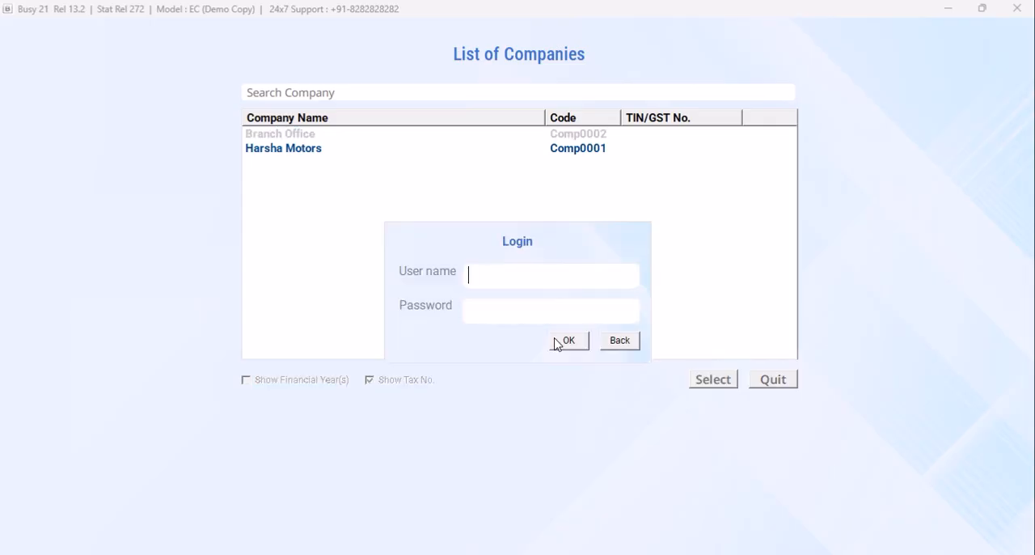
{"action": "type", "text": "BUSY"}
{"action": "left_click", "coordinate": [553, 338]}
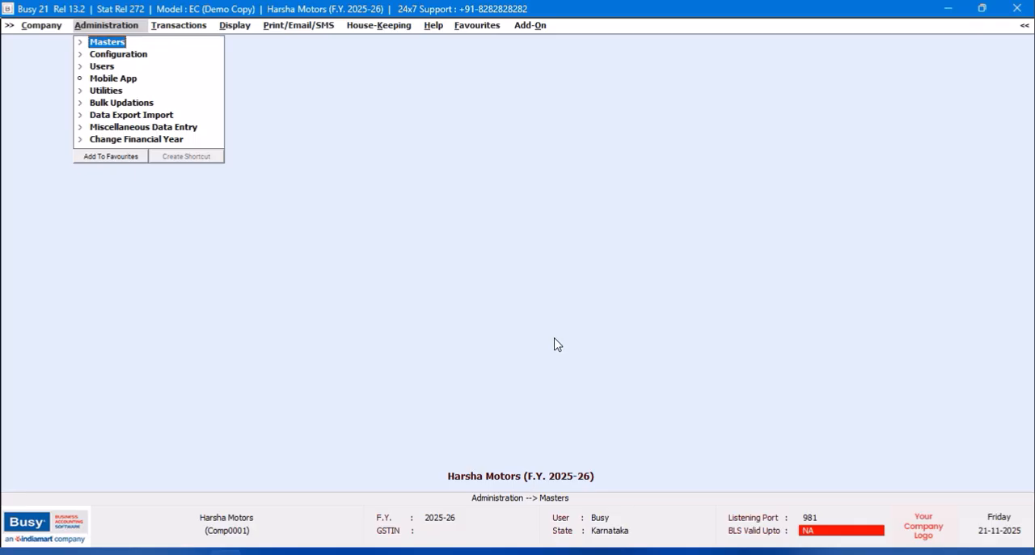
- Start a new sales quotation voucher in series HOSANAGARA dated 01-04-2025
{"action": "left_click", "coordinate": [100, 43]}
{"action": "left_click", "coordinate": [191, 26]}
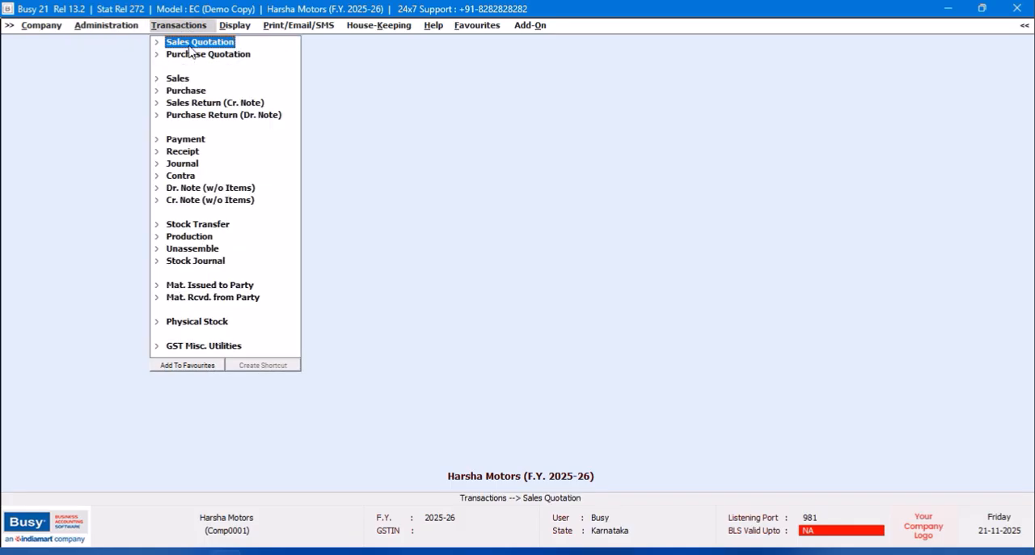
{"action": "left_click", "coordinate": [191, 46]}
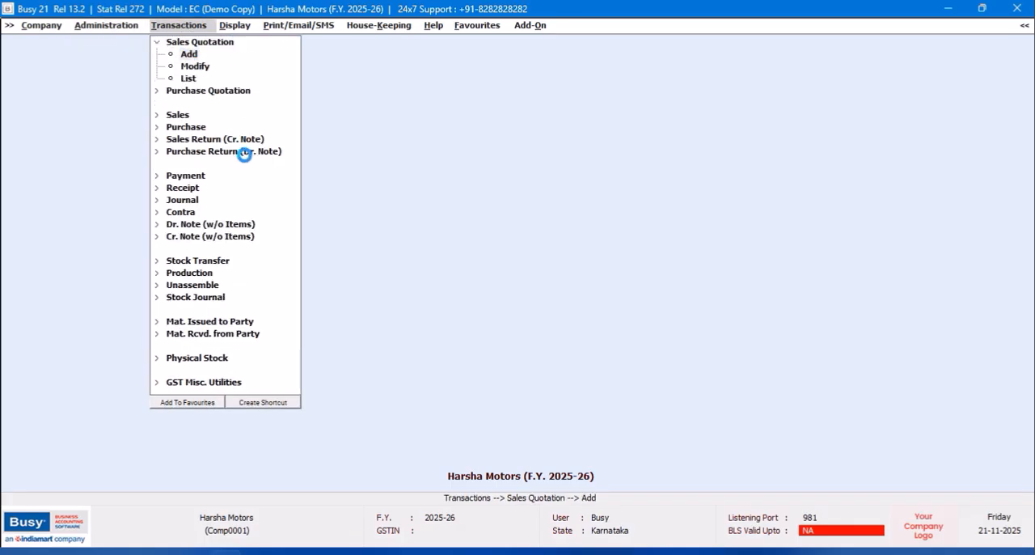
{"action": "key", "text": "Return"}
{"action": "key", "text": "Down"}
{"action": "key", "text": "Return"}
{"action": "key", "text": "Return"}
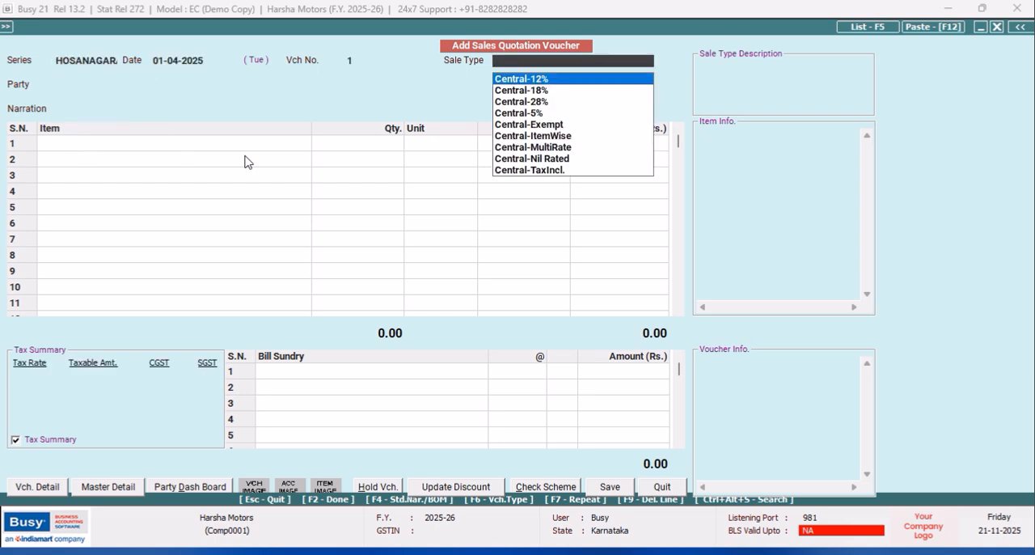
- Set the quotation's sale type to Local-MultiRate
{"action": "type", "text": "LO"}
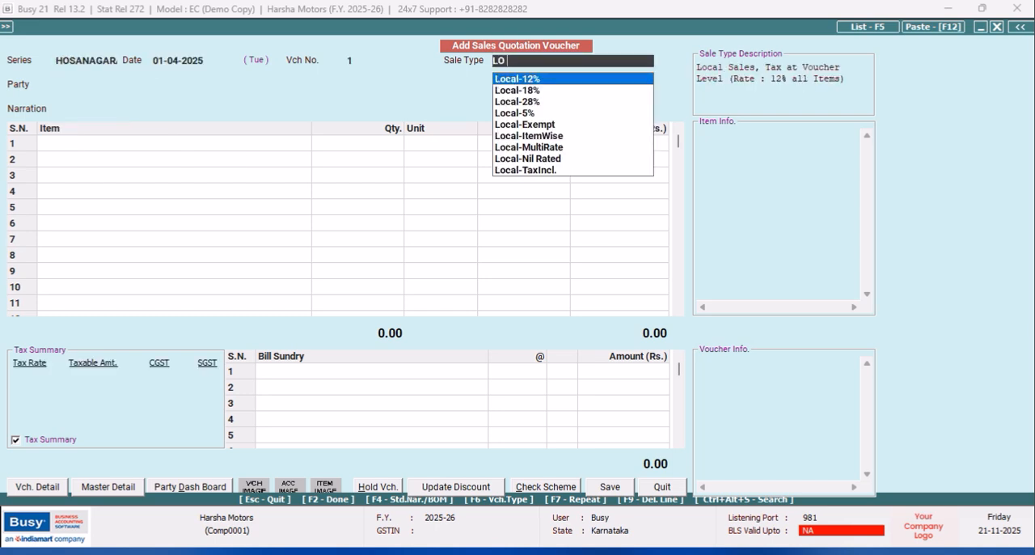
{"action": "key", "text": "Down"}
{"action": "key", "text": "Down"}
{"action": "key", "text": "Down"}
{"action": "key", "text": "Down"}
{"action": "key", "text": "Down"}
{"action": "key", "text": "Down"}
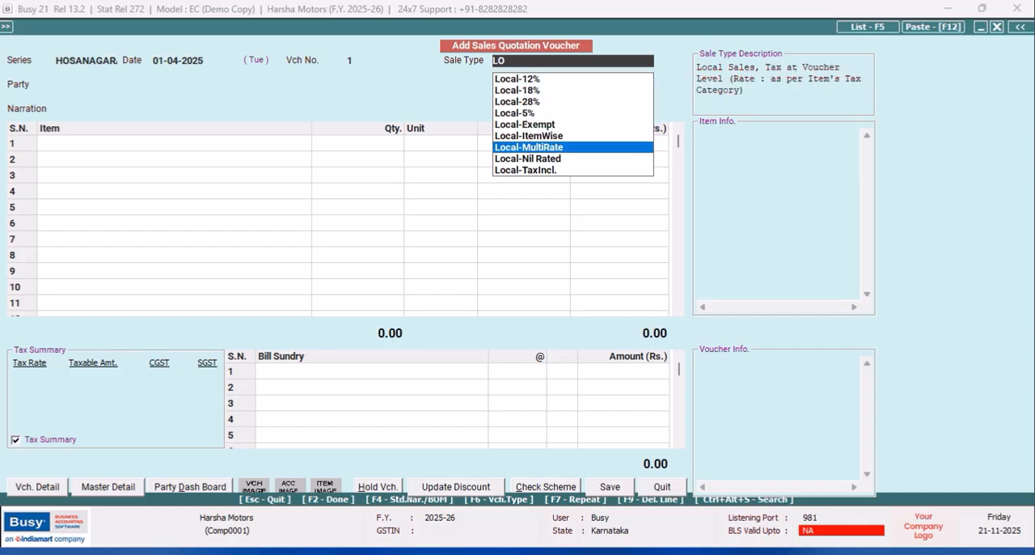
{"action": "key", "text": "Return"}
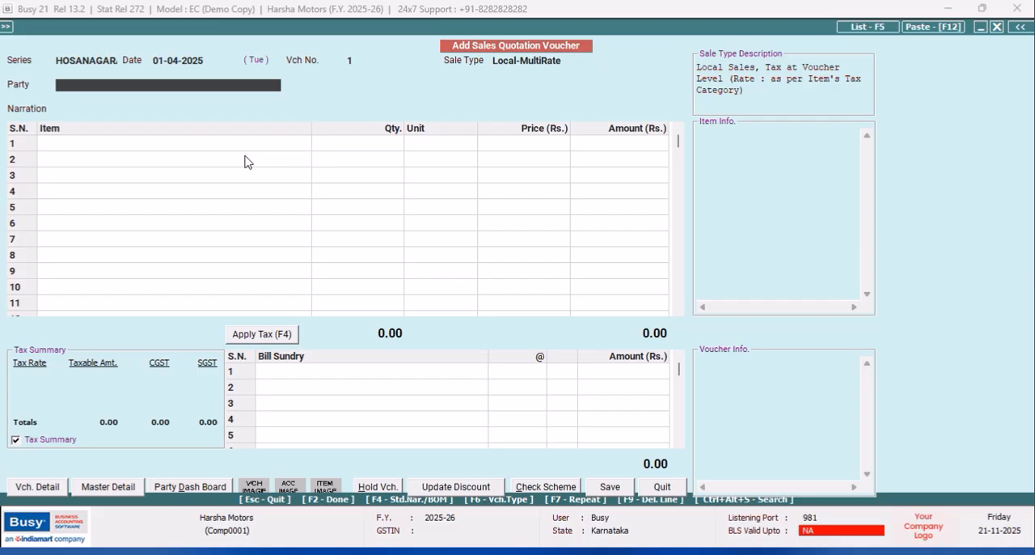
- Create a new party account from the voucher named Jnana Barathi School under the group Sundry Debtors
{"action": "key", "text": "F3"}
{"action": "type", "text": "g"}
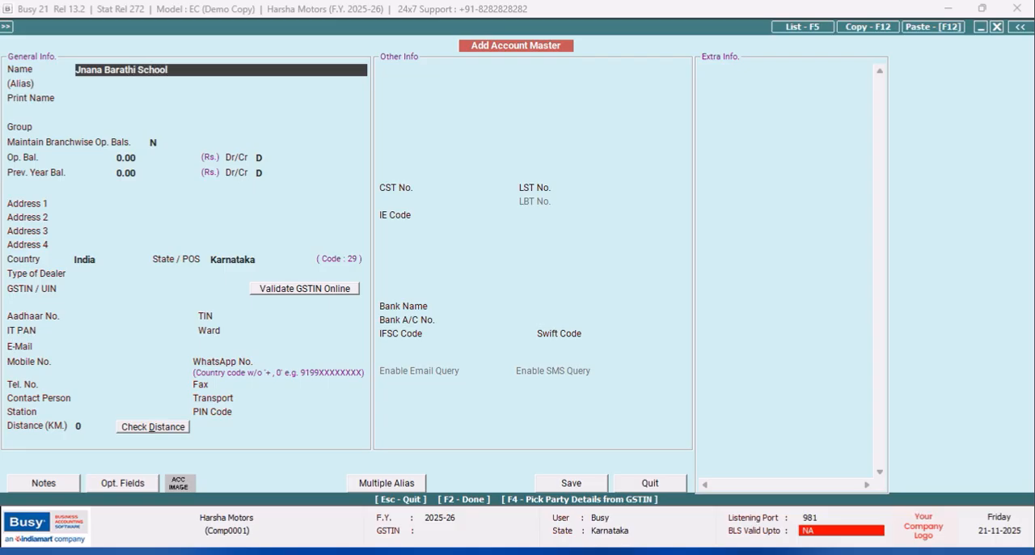
{"action": "key", "text": "Return"}
{"action": "key", "text": "Return"}
{"action": "type", "text": "sun"}
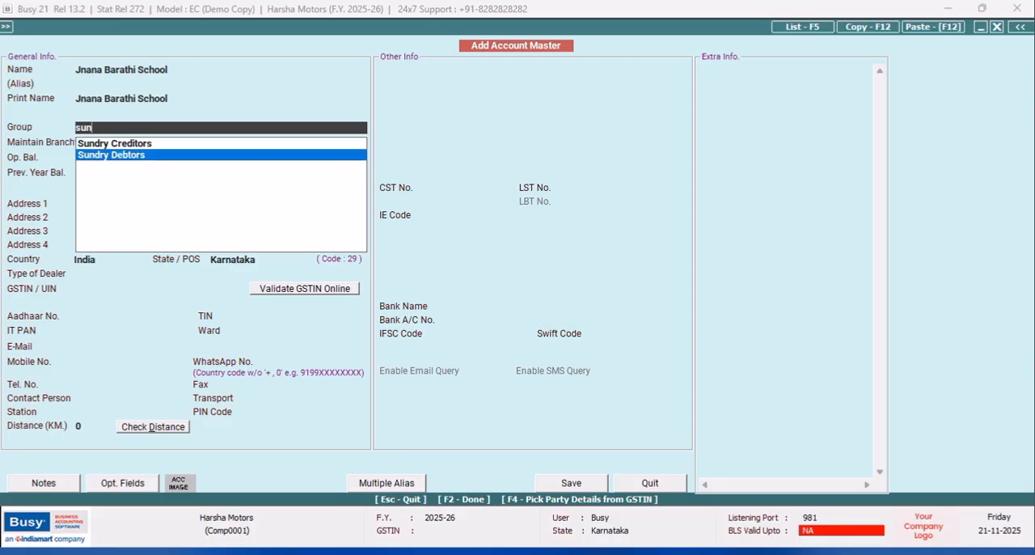
{"action": "left_click", "coordinate": [245, 156]}
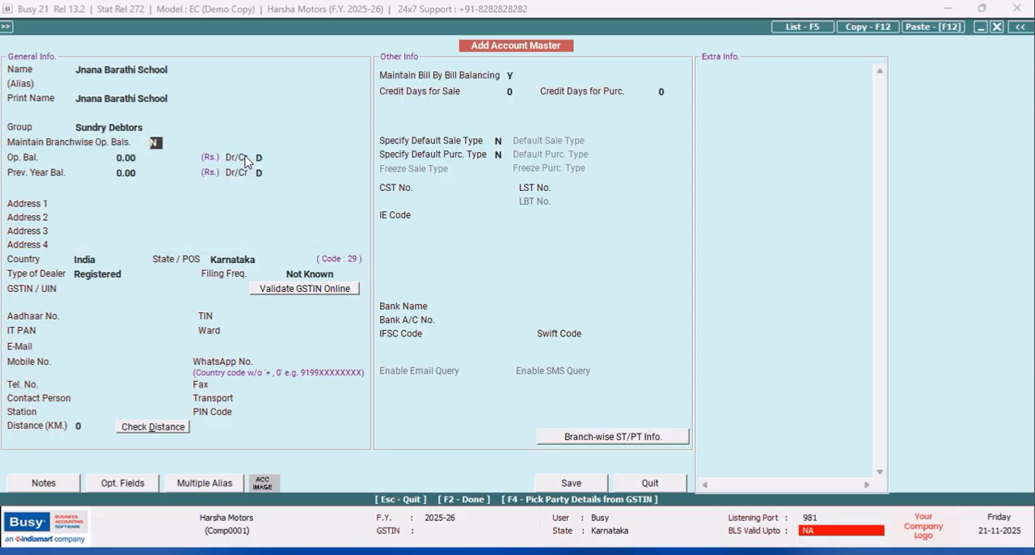
{"action": "left_click", "coordinate": [184, 72]}
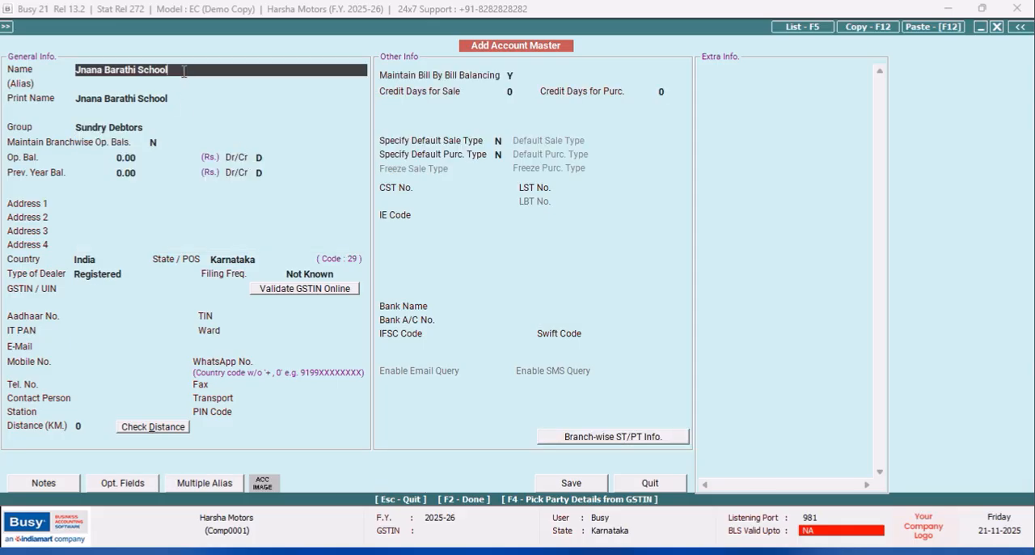
- Save the party account tagged to branch HOSANAGARA with sale and purchase types unspecified, and accept Un-Registered as its dealer type
{"action": "left_click", "coordinate": [571, 483]}
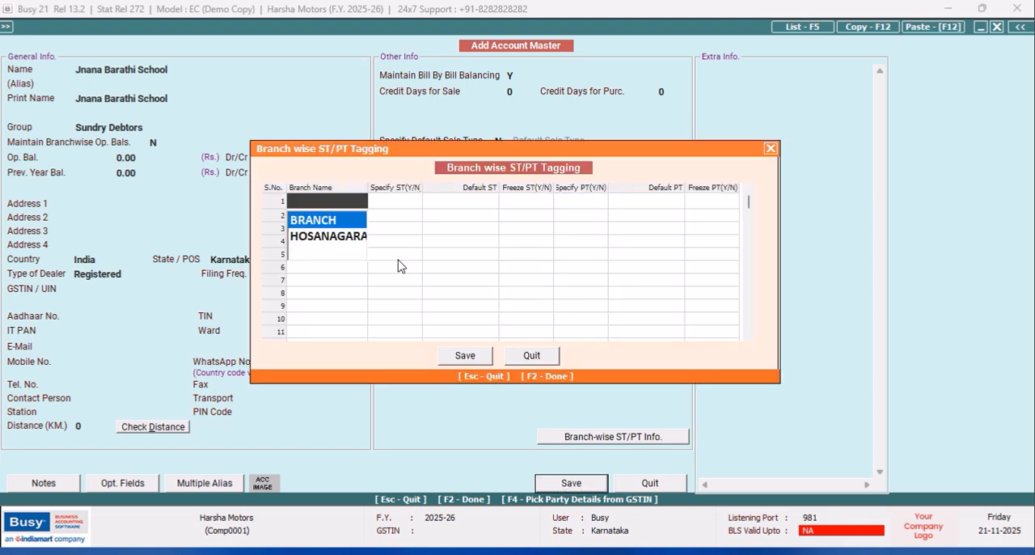
{"action": "key", "text": "Down"}
{"action": "key", "text": "Return"}
{"action": "key", "text": "Return"}
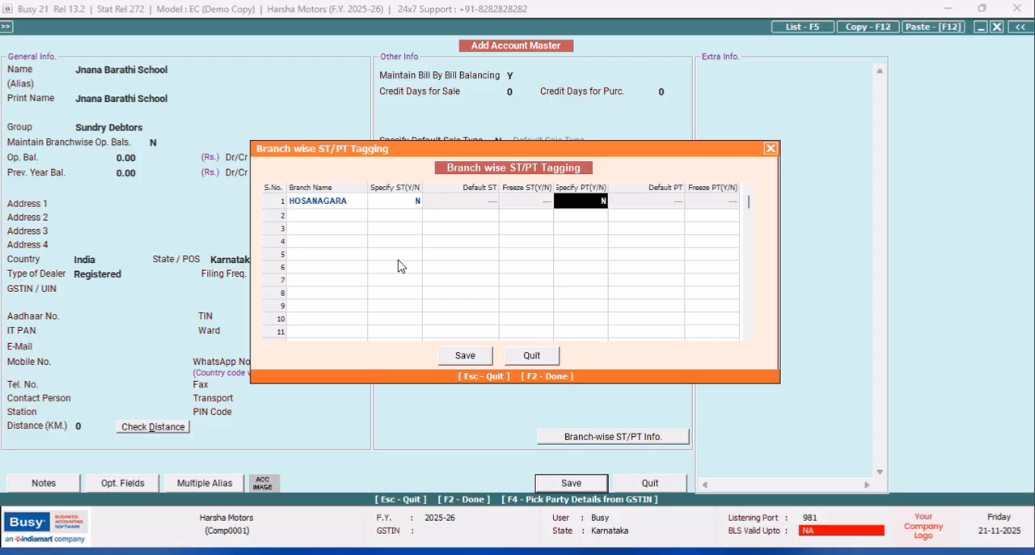
{"action": "left_click", "coordinate": [473, 356]}
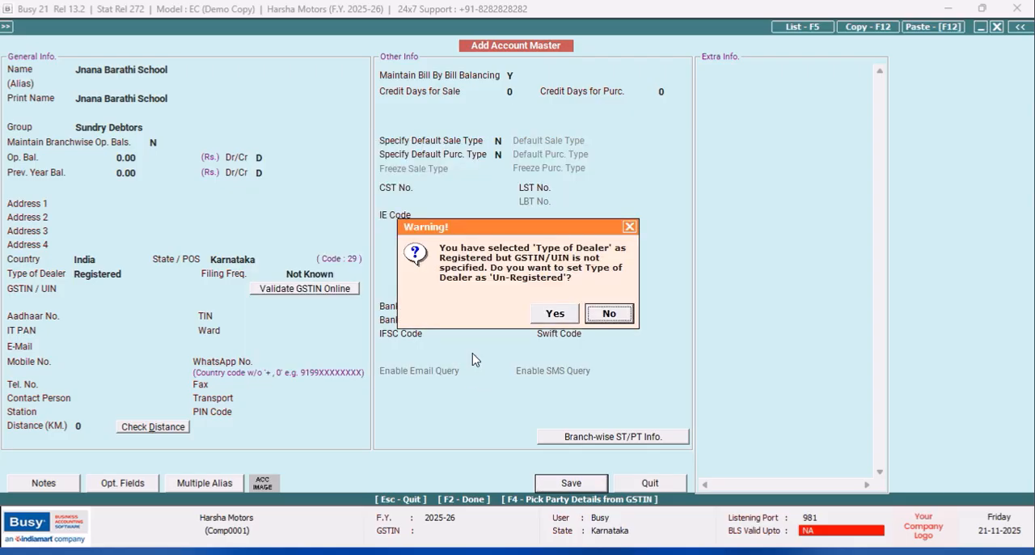
{"action": "left_click", "coordinate": [535, 318]}
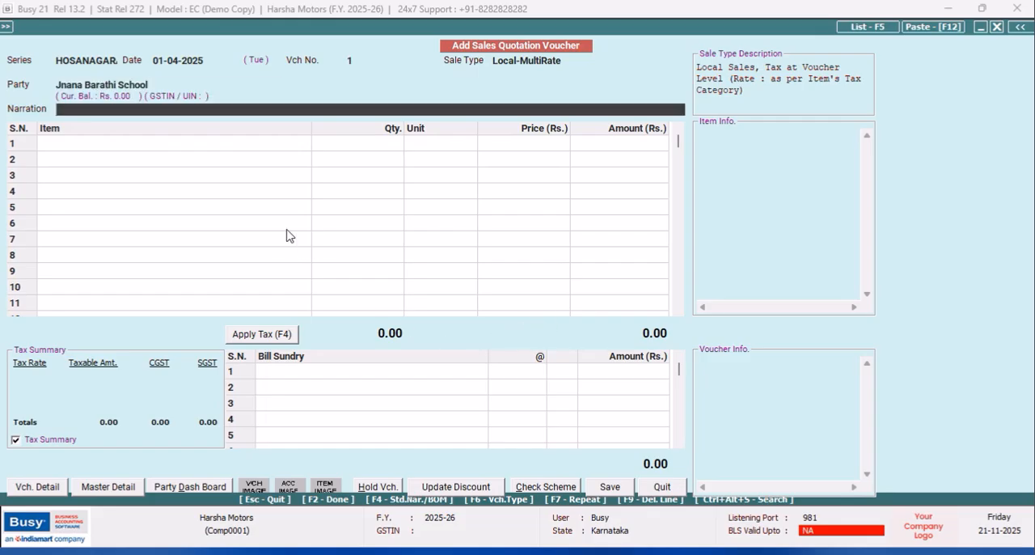
- Add 1 Pcs. of Texmo Water Pump 5HP from material centre HOSANAGARA to the quotation, leaving narration and item description blank
{"action": "key", "text": "Return"}
{"action": "type", "text": "W"}
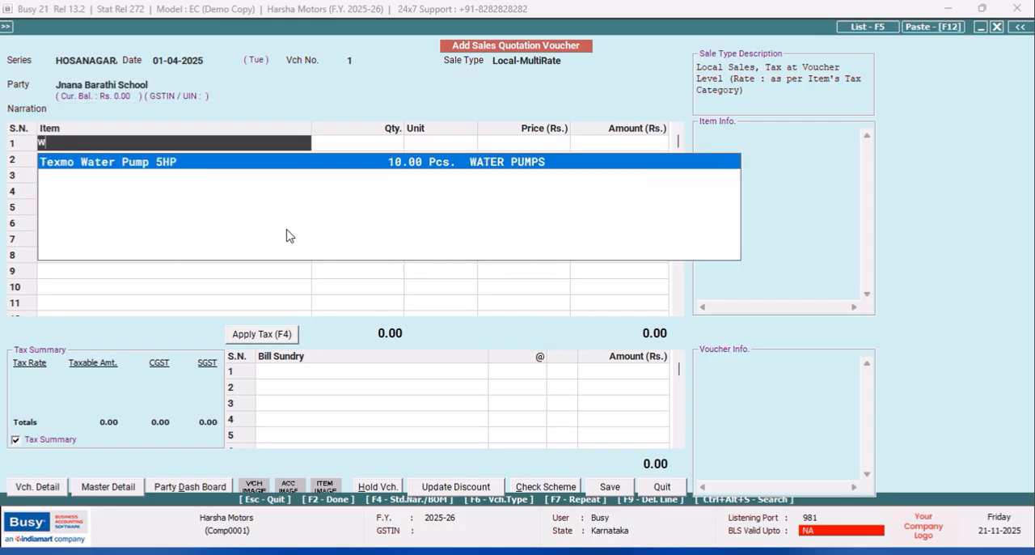
{"action": "key", "text": "Return"}
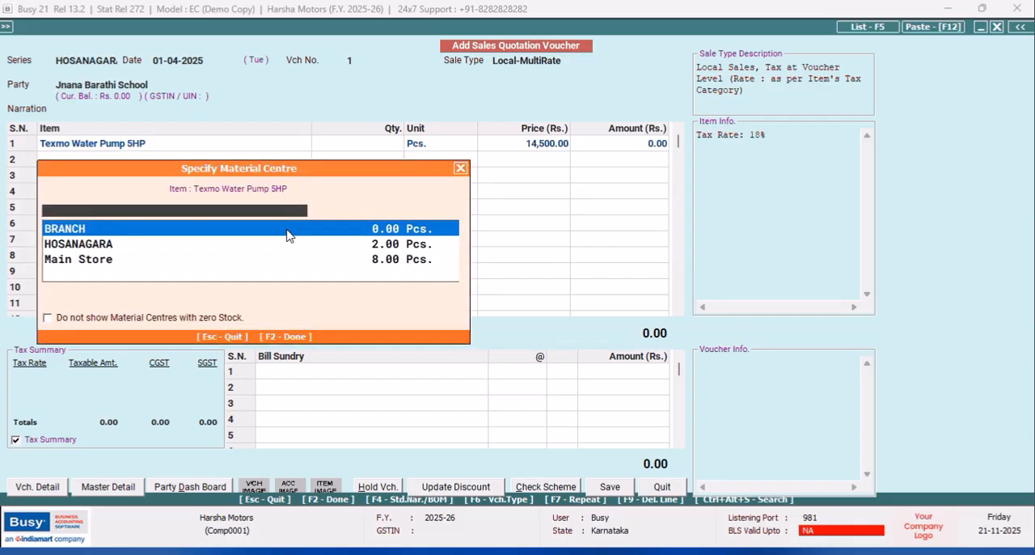
{"action": "key", "text": "Down"}
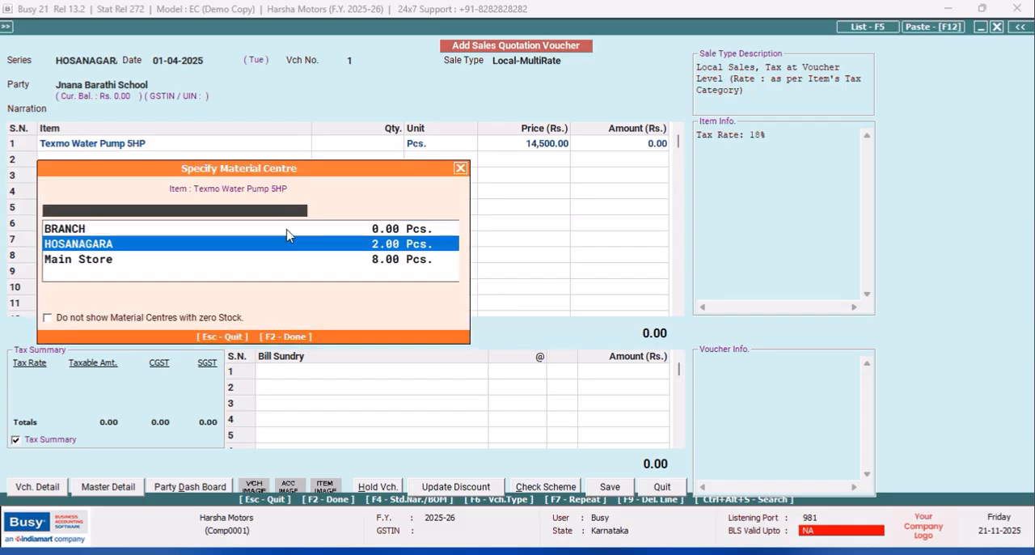
{"action": "key", "text": "Return"}
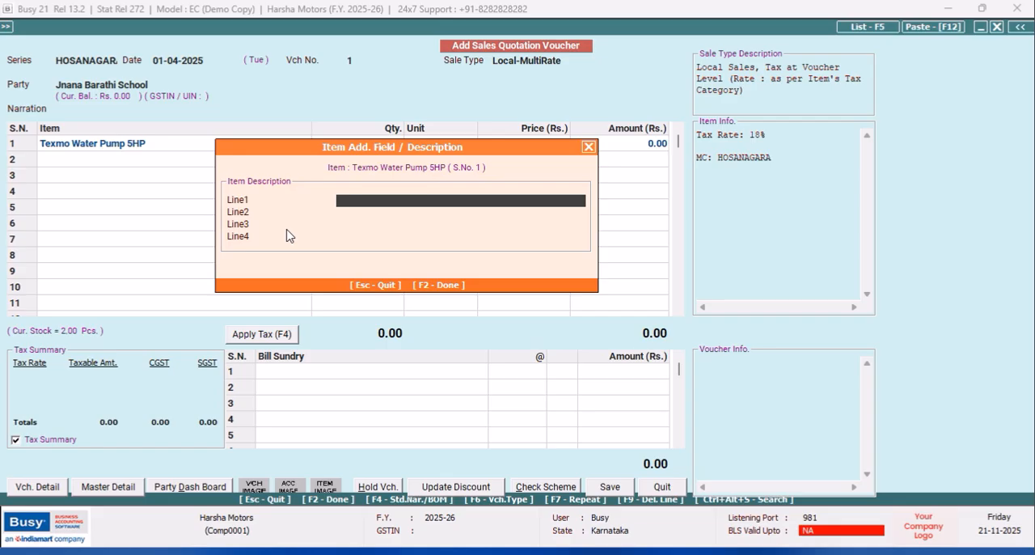
{"action": "key", "text": "F2"}
{"action": "type", "text": "1"}
{"action": "key", "text": "Return"}
{"action": "key", "text": "Return"}
{"action": "key", "text": "Return"}
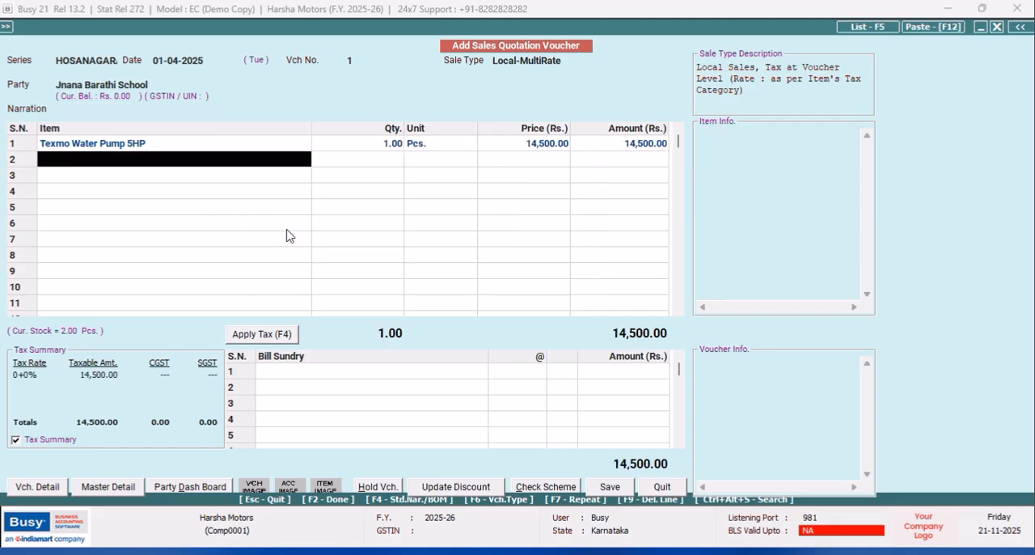
- Apply tax to the sales quotation, save it and leave voucher entry
{"action": "left_click", "coordinate": [263, 338]}
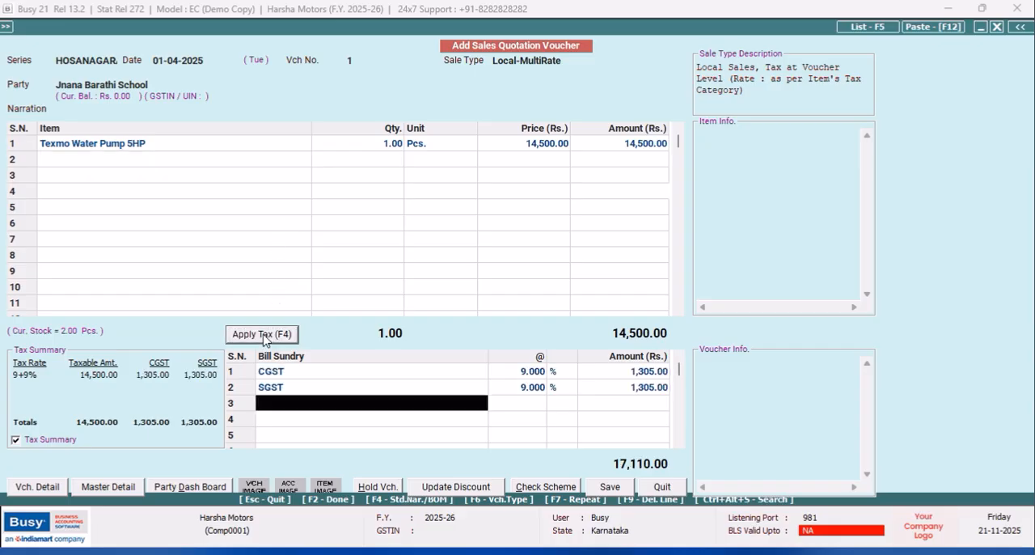
{"action": "left_click", "coordinate": [611, 487]}
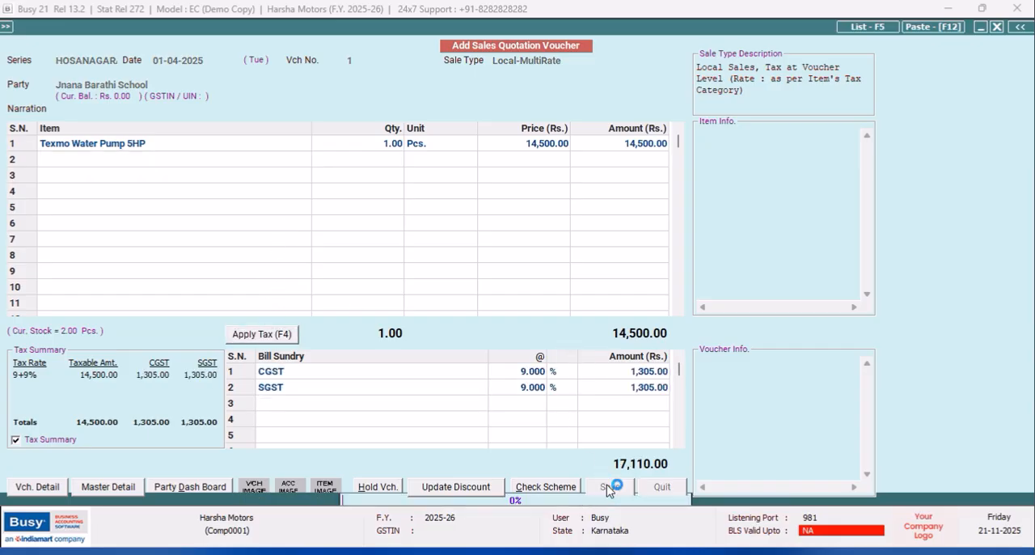
{"action": "left_click", "coordinate": [661, 486]}
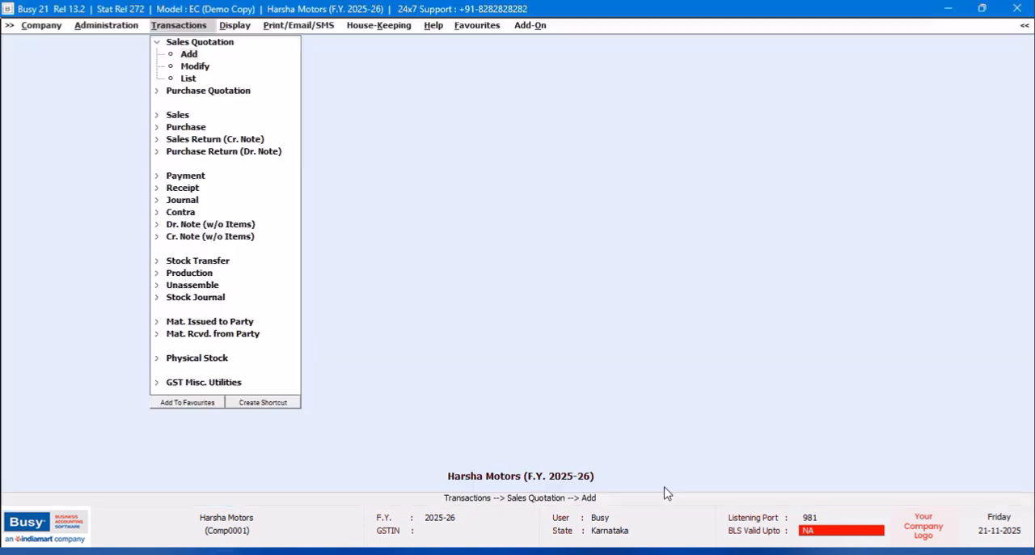
- Open sales quotation 1 of the HOSANAGARA series for modification at the head office
{"action": "left_click", "coordinate": [204, 72]}
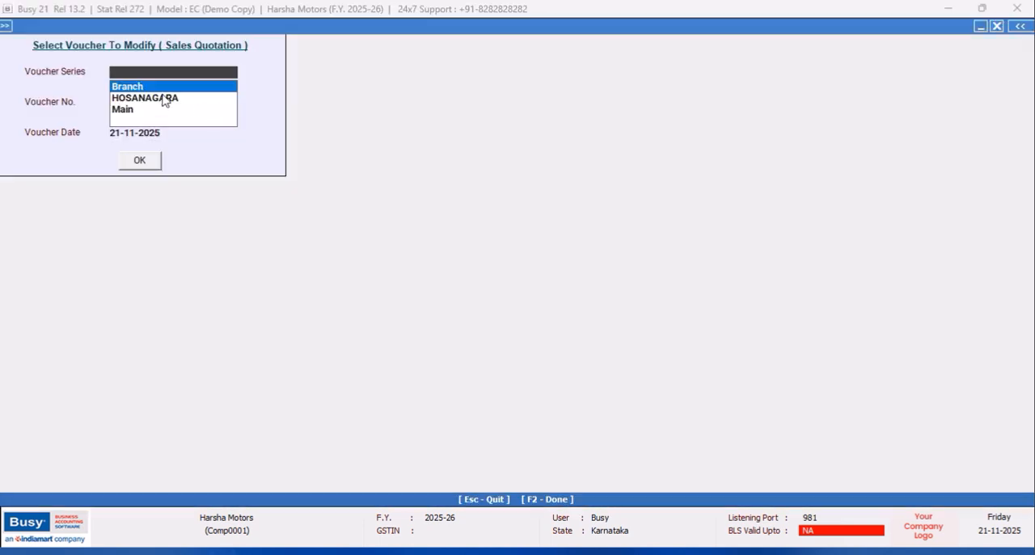
{"action": "left_click", "coordinate": [153, 97]}
{"action": "left_click", "coordinate": [146, 163]}
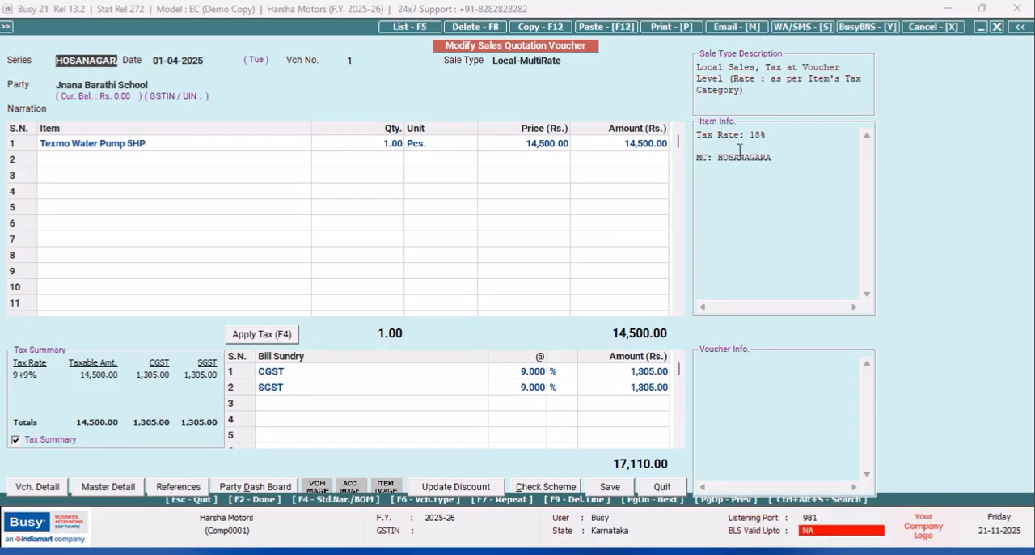
- Generate a print preview of the sales quotation in STANDARD format, saving the default Sales Quotation print configuration
{"action": "left_click", "coordinate": [656, 29]}
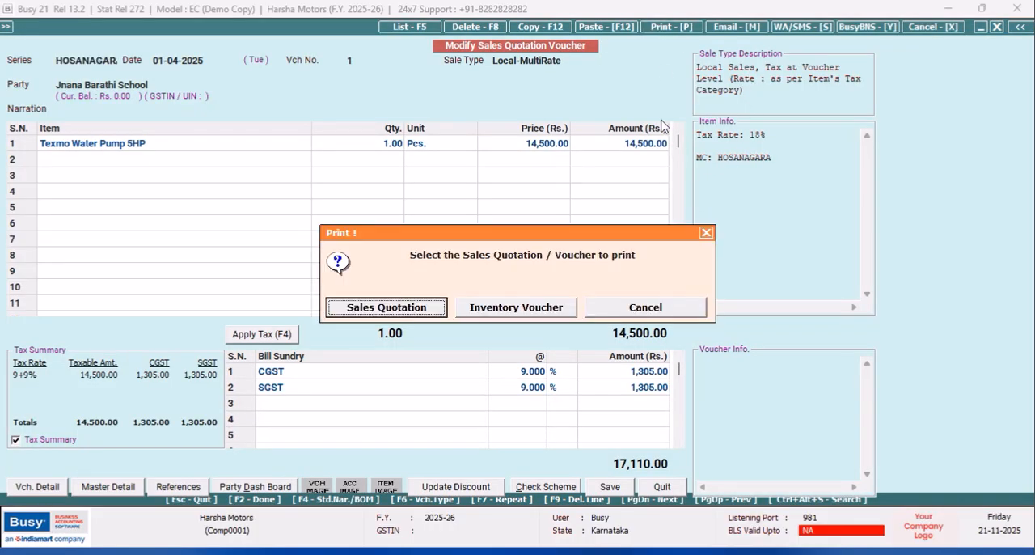
{"action": "left_click", "coordinate": [423, 307]}
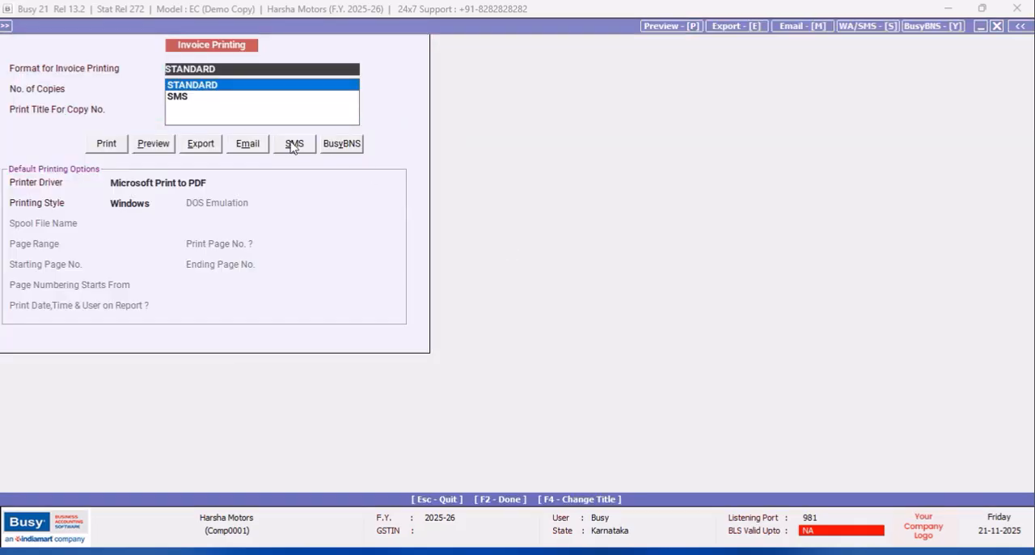
{"action": "left_click", "coordinate": [161, 147]}
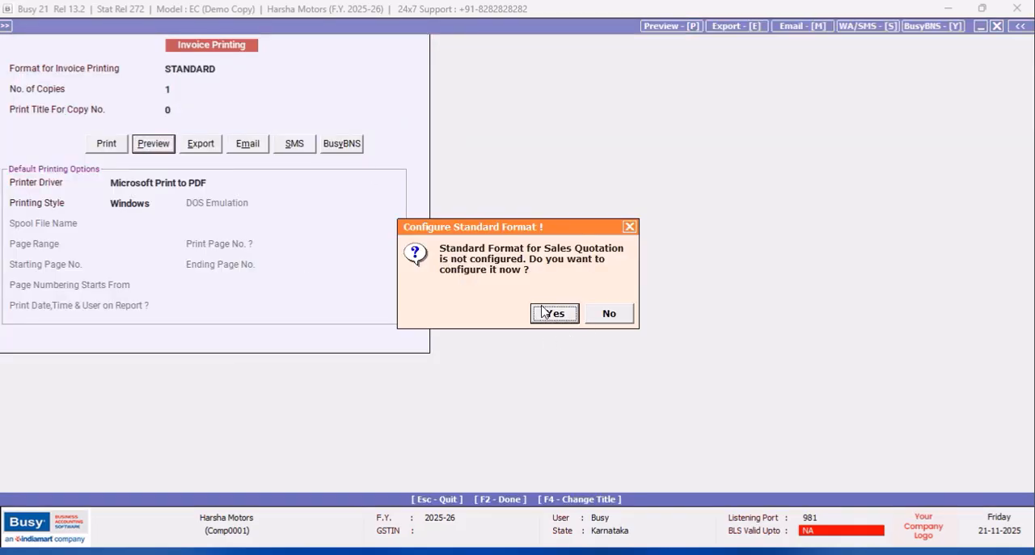
{"action": "left_click", "coordinate": [545, 312]}
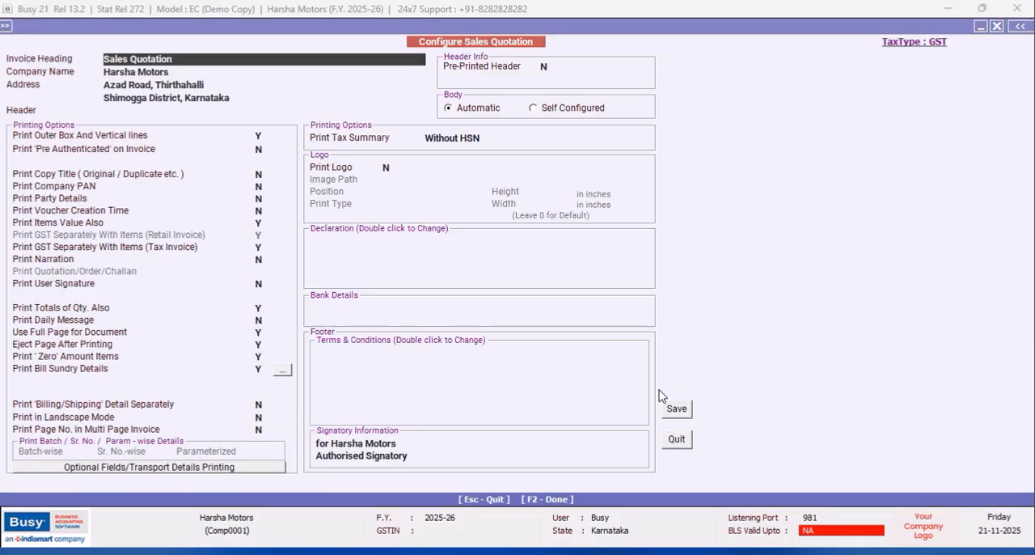
{"action": "left_click", "coordinate": [674, 411]}
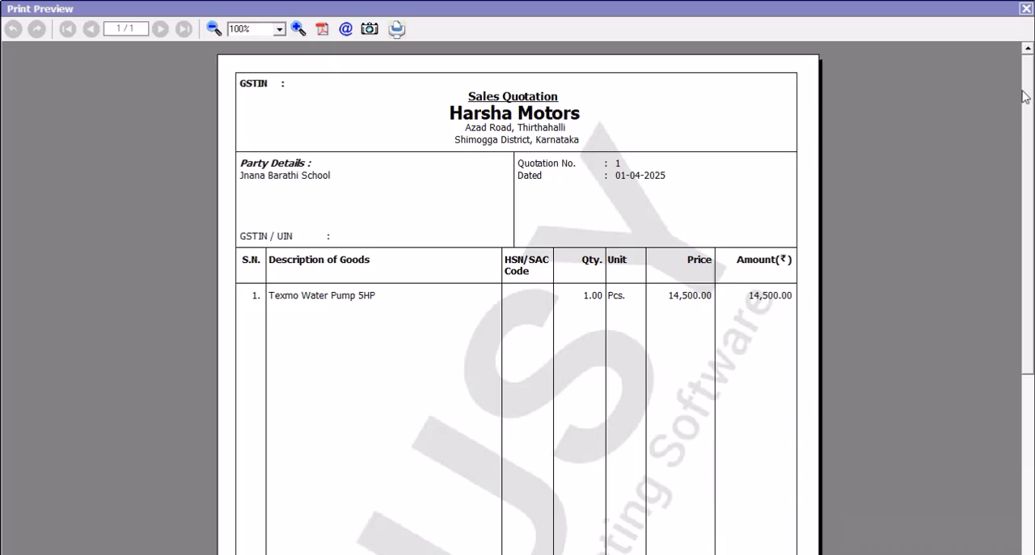
- Check the head office quotation printout from top to bottom, close the preview and leave the voucher
{"action": "left_click_drag", "start_coordinate": [1028, 85], "coordinate": [998, 54]}
{"action": "left_click", "coordinate": [1024, 10]}
{"action": "left_click", "coordinate": [662, 493]}
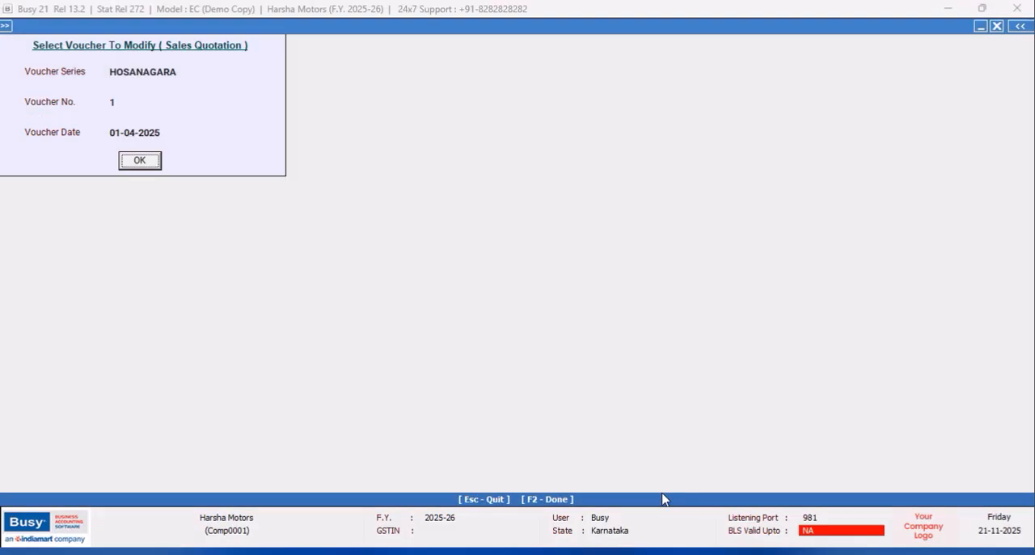
{"action": "left_click", "coordinate": [998, 27]}
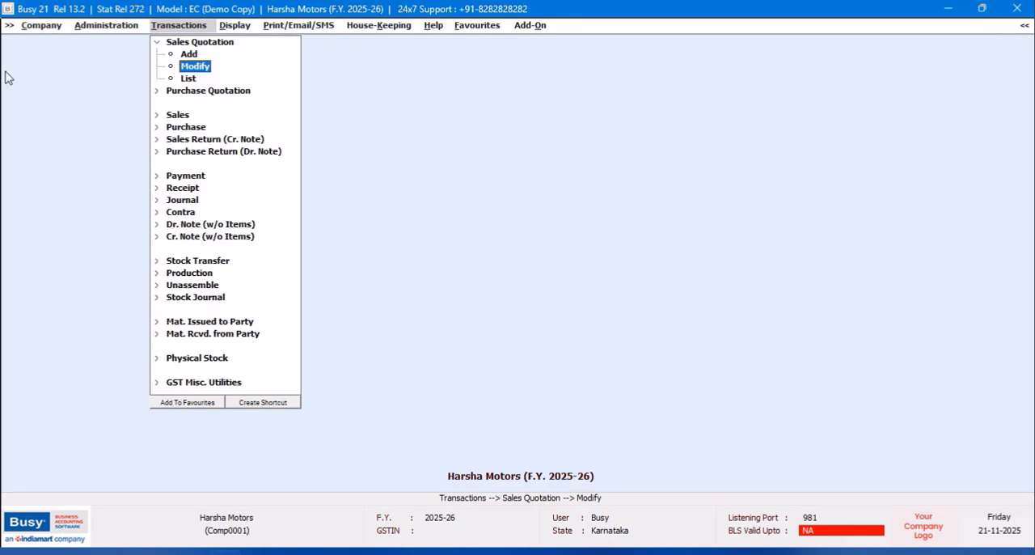
- Close the Harsha Motors company and switch to the branch's BUSY session running model EM
{"action": "left_click", "coordinate": [40, 28]}
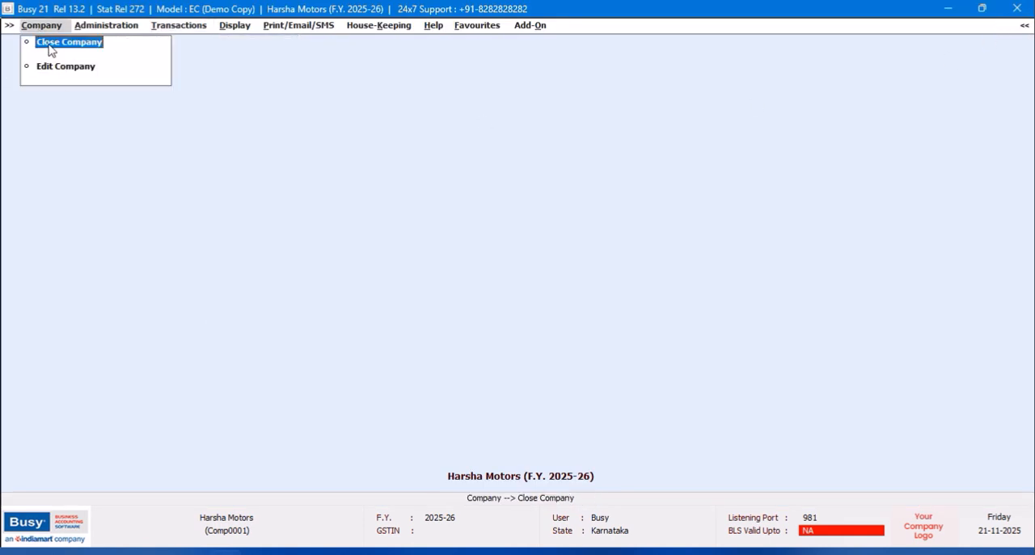
{"action": "left_click", "coordinate": [52, 50]}
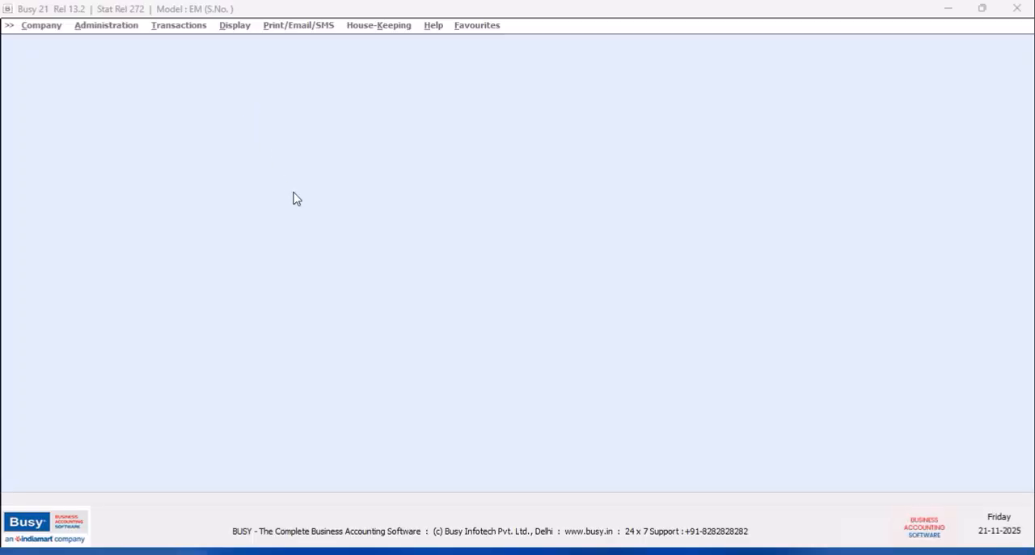
{"action": "left_click", "coordinate": [608, 311]}
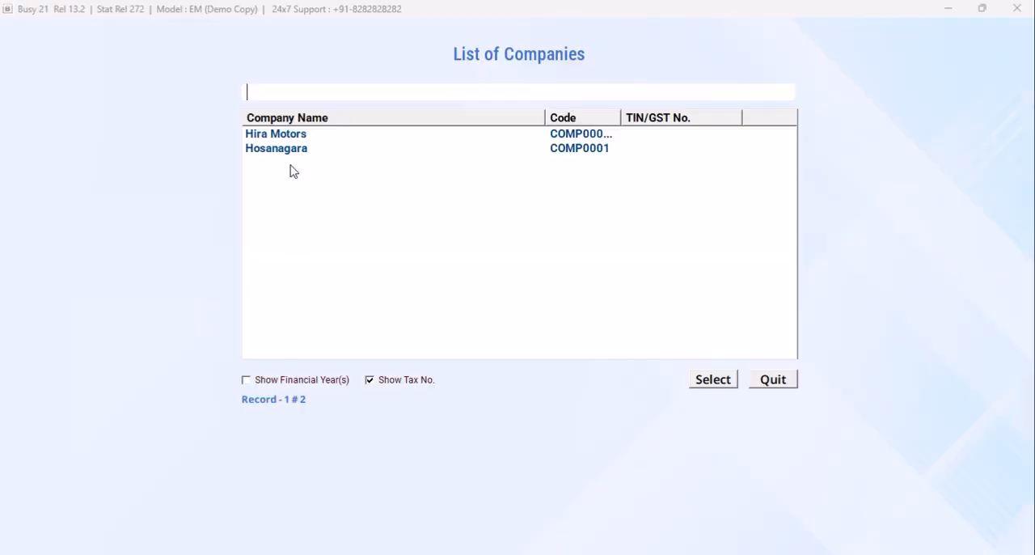
- Open the Hosanagara company and log in as user HOSANAGARA with the account password
{"action": "left_click", "coordinate": [289, 149]}
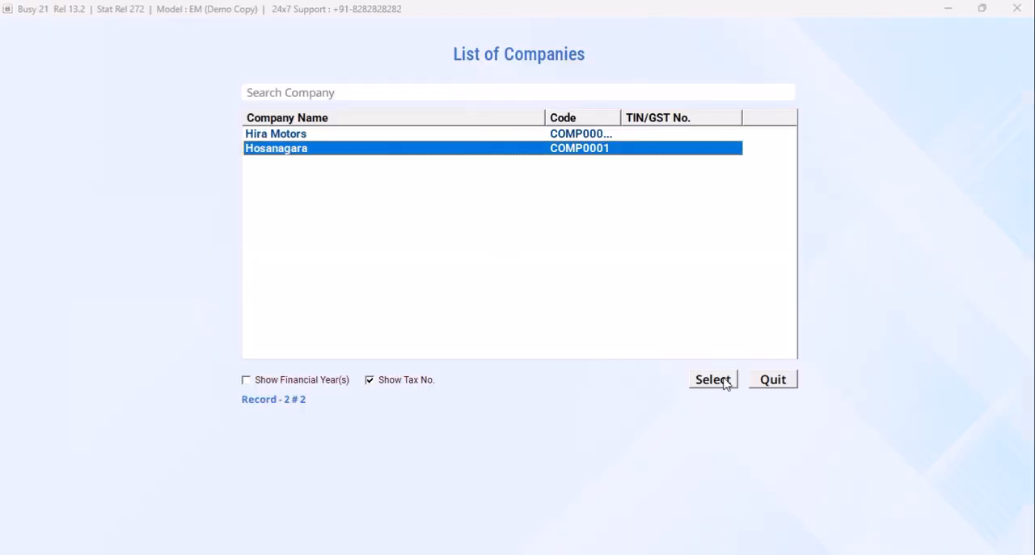
{"action": "left_click", "coordinate": [694, 379]}
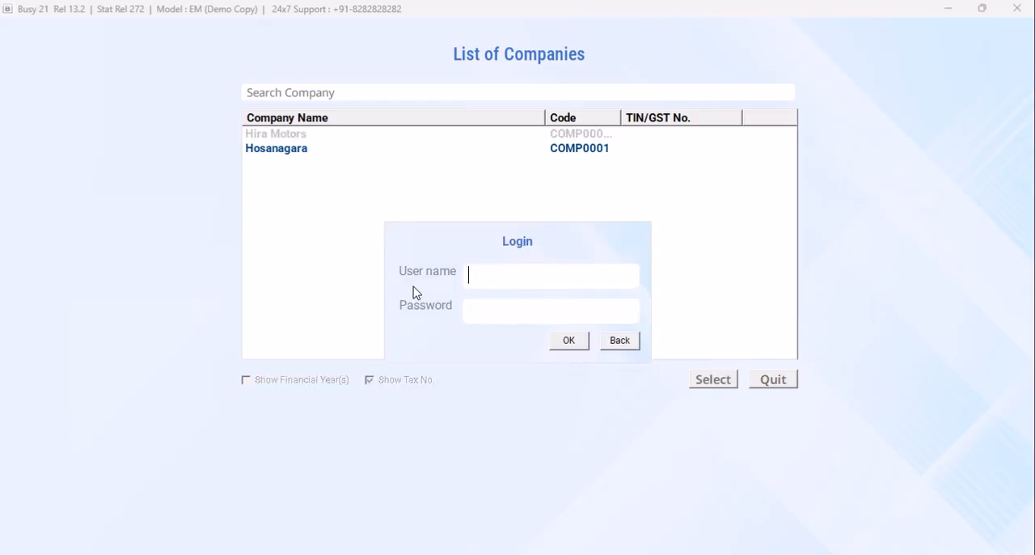
{"action": "type", "text": "HOSANAGARA"}
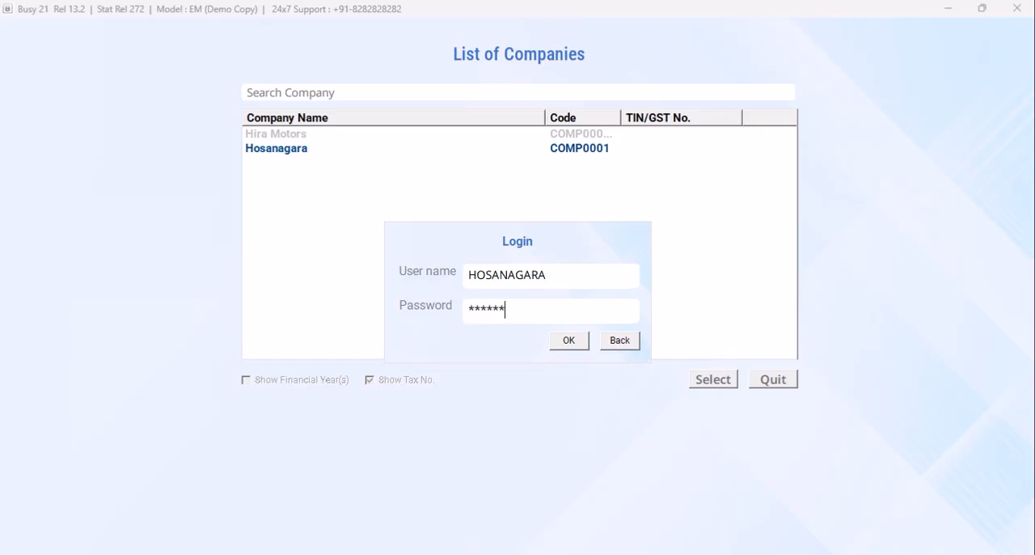
{"action": "key", "text": "Return"}
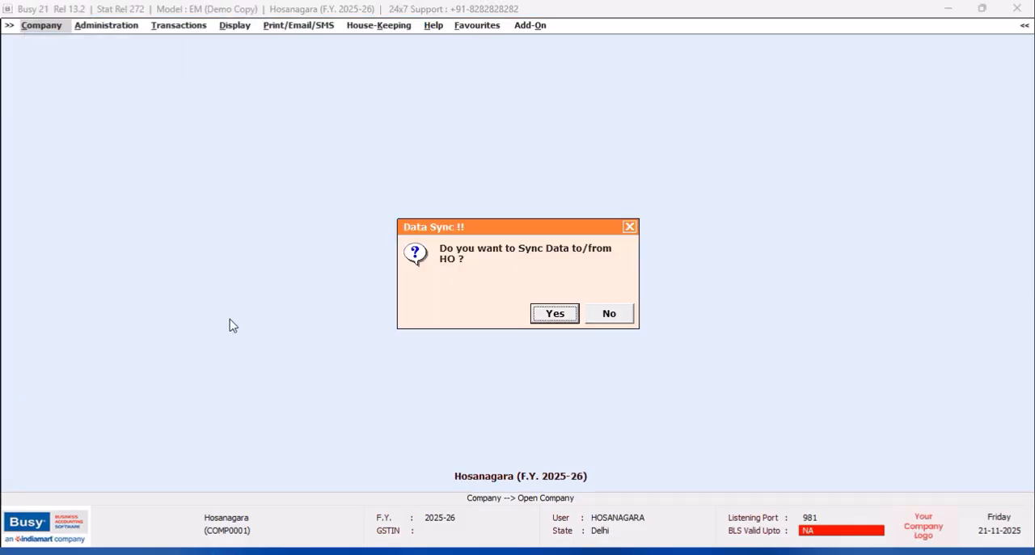
- Synchronize the branch by receiving the pending account master and sales quotation from HO, and quit data synchronization
{"action": "left_click", "coordinate": [556, 316]}
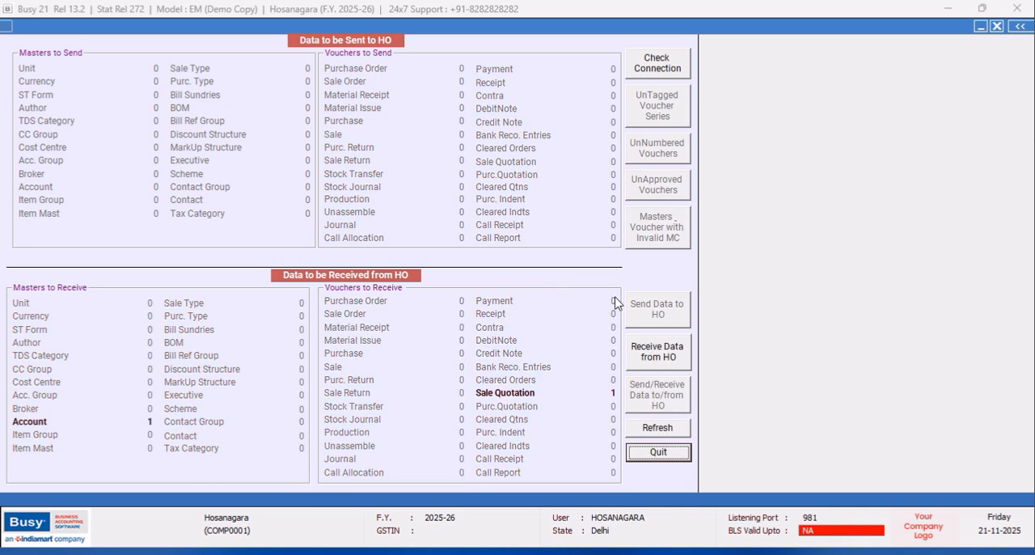
{"action": "left_click", "coordinate": [670, 359]}
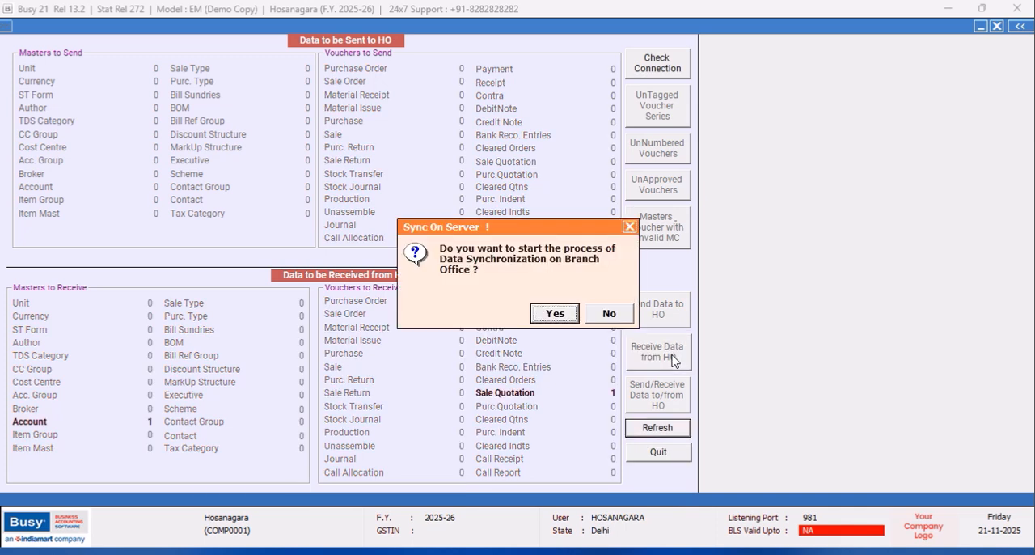
{"action": "left_click", "coordinate": [561, 319]}
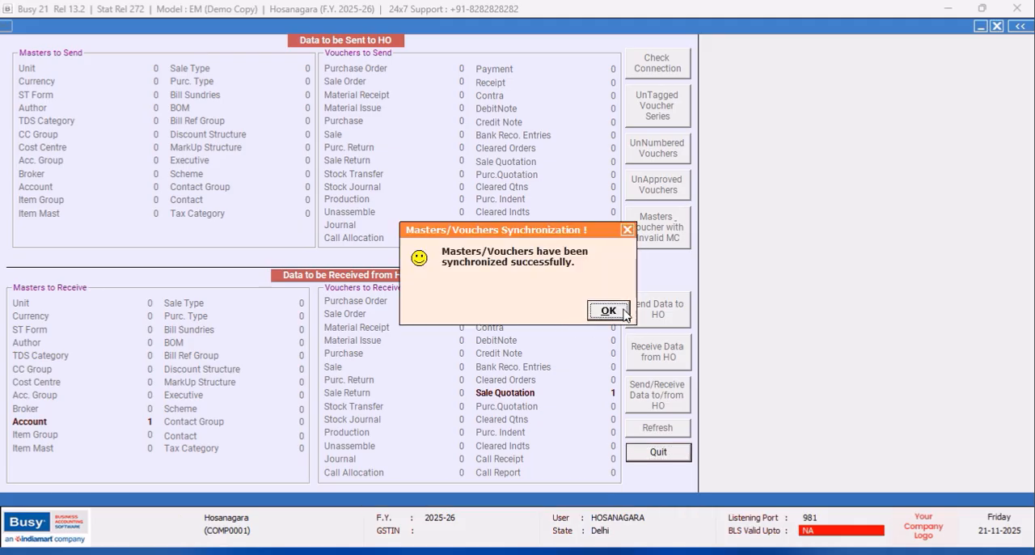
{"action": "left_click", "coordinate": [608, 311]}
{"action": "left_click", "coordinate": [609, 315]}
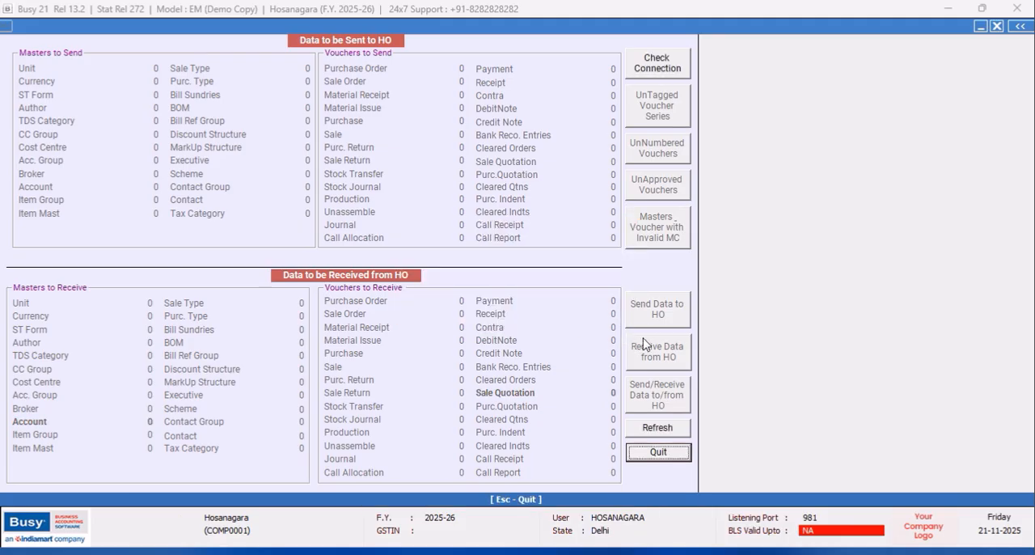
{"action": "left_click", "coordinate": [671, 453]}
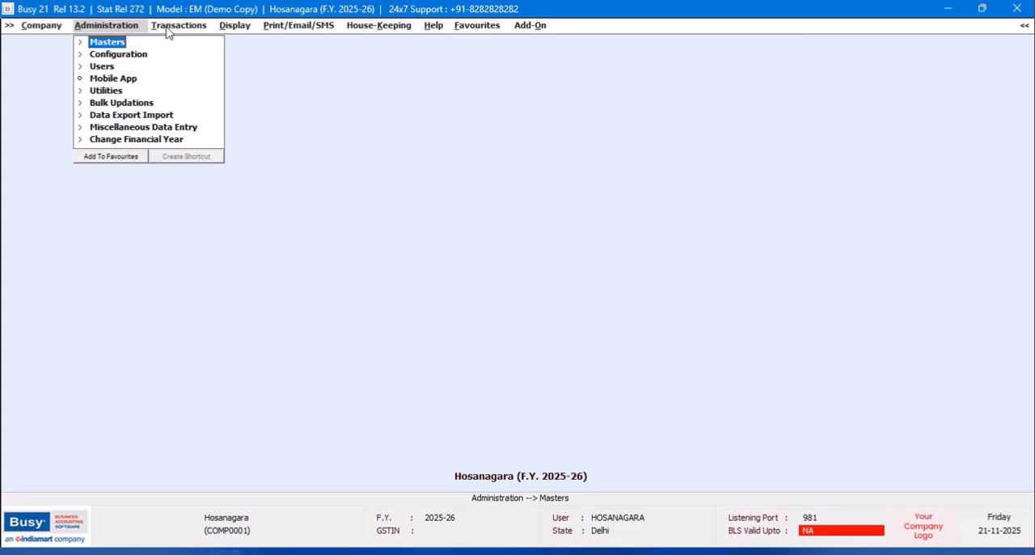
- Open the received sales quotation 1 of the HOSANAGARA series for modification in the branch company
{"action": "left_click", "coordinate": [169, 27]}
{"action": "left_click", "coordinate": [190, 42]}
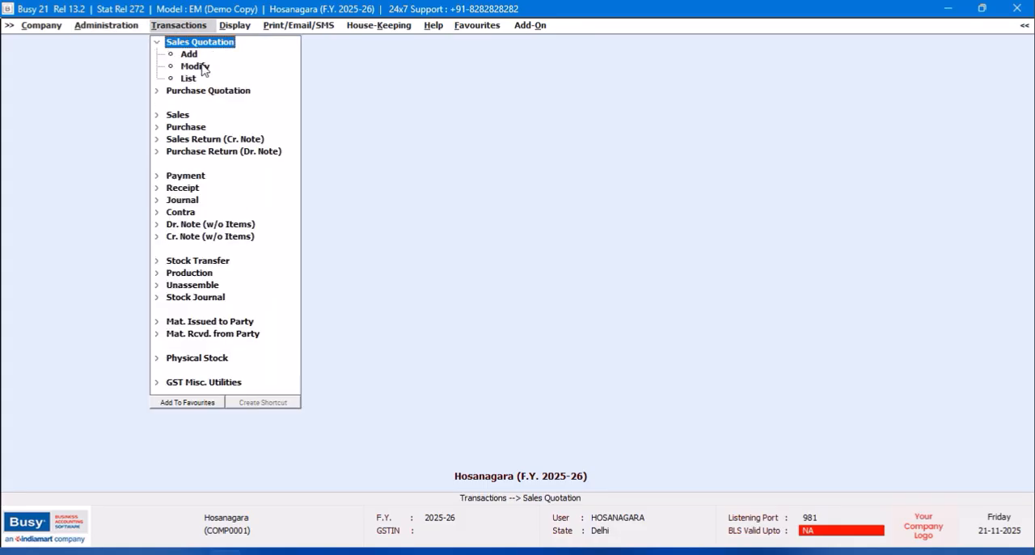
{"action": "left_click", "coordinate": [202, 68]}
{"action": "left_click", "coordinate": [154, 86]}
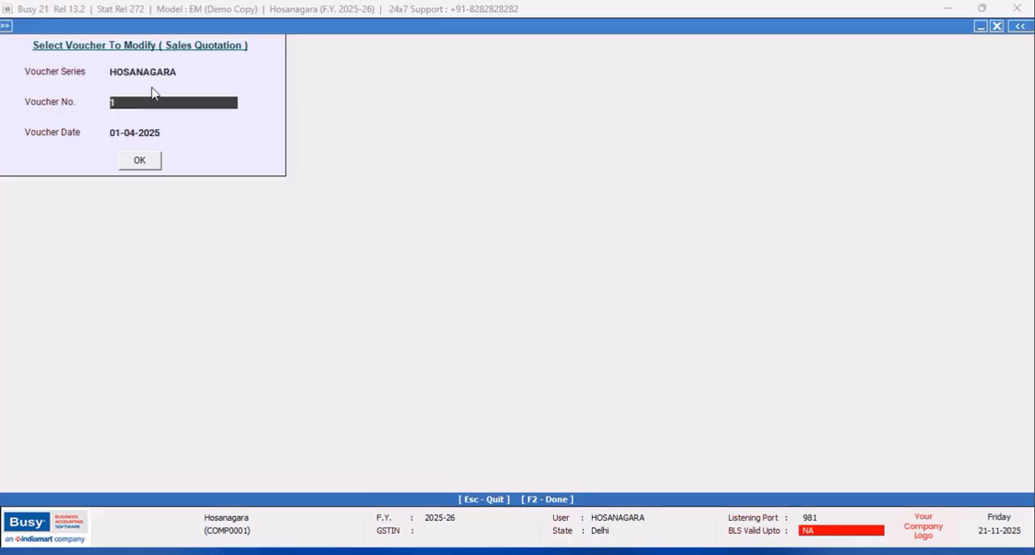
{"action": "left_click", "coordinate": [139, 160]}
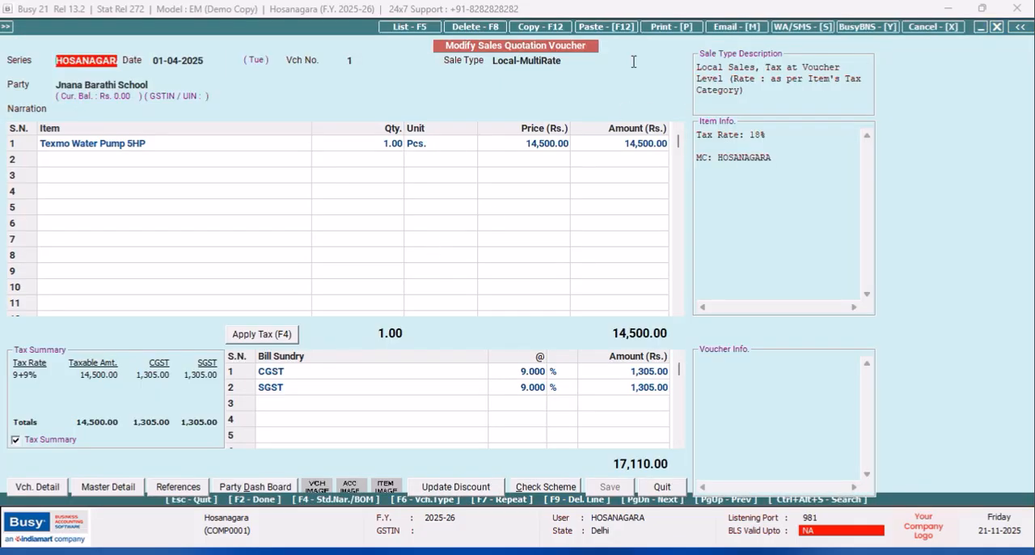
- Preview the branch's sales quotation in STANDARD format with the default print configuration saved, check the printout and close it
{"action": "left_click", "coordinate": [665, 29]}
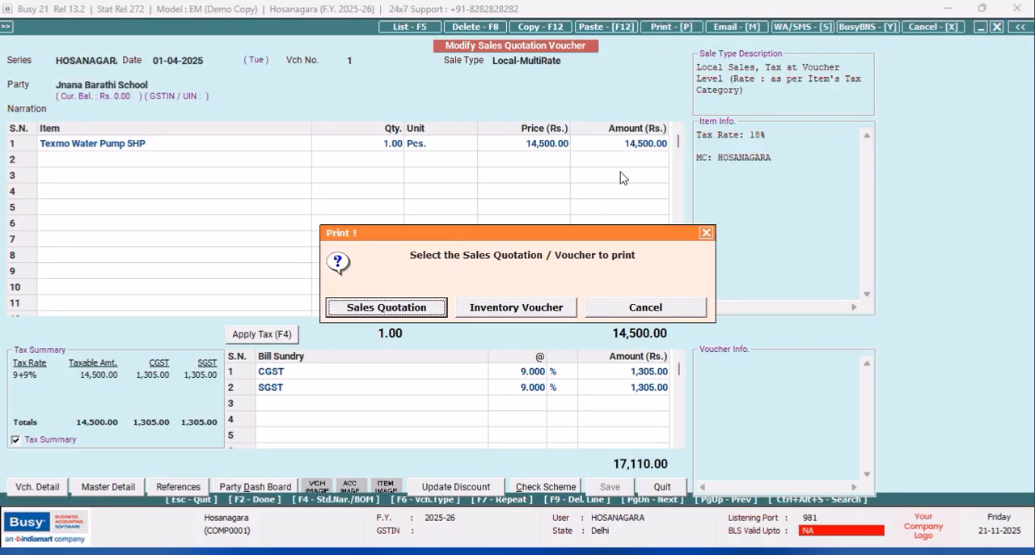
{"action": "left_click", "coordinate": [426, 312]}
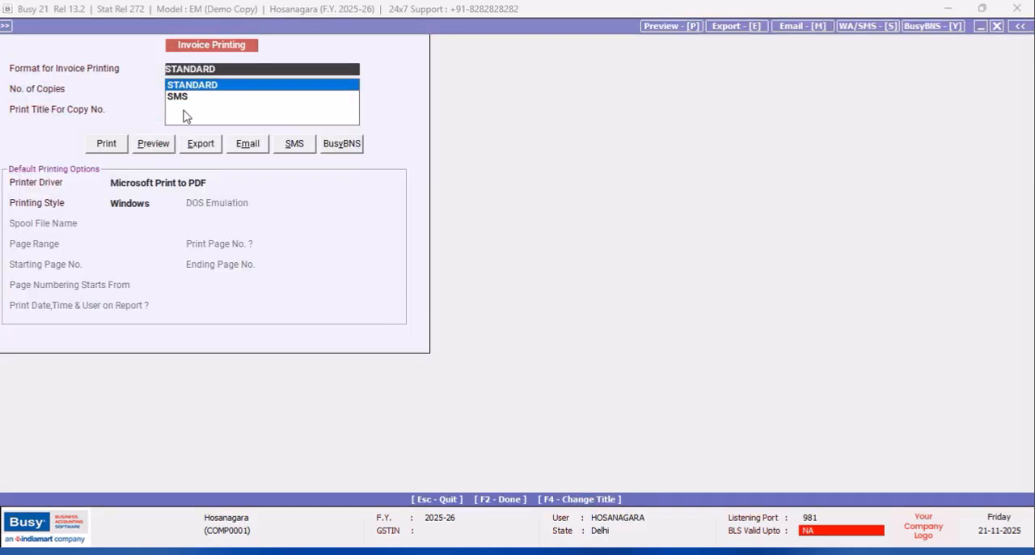
{"action": "left_click", "coordinate": [157, 145]}
{"action": "left_click", "coordinate": [566, 313]}
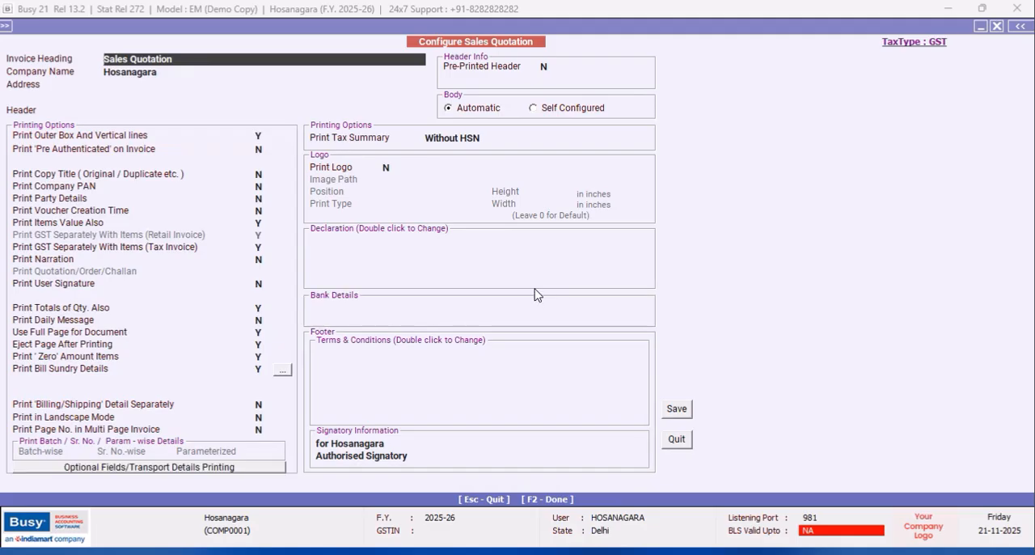
{"action": "left_click", "coordinate": [685, 415]}
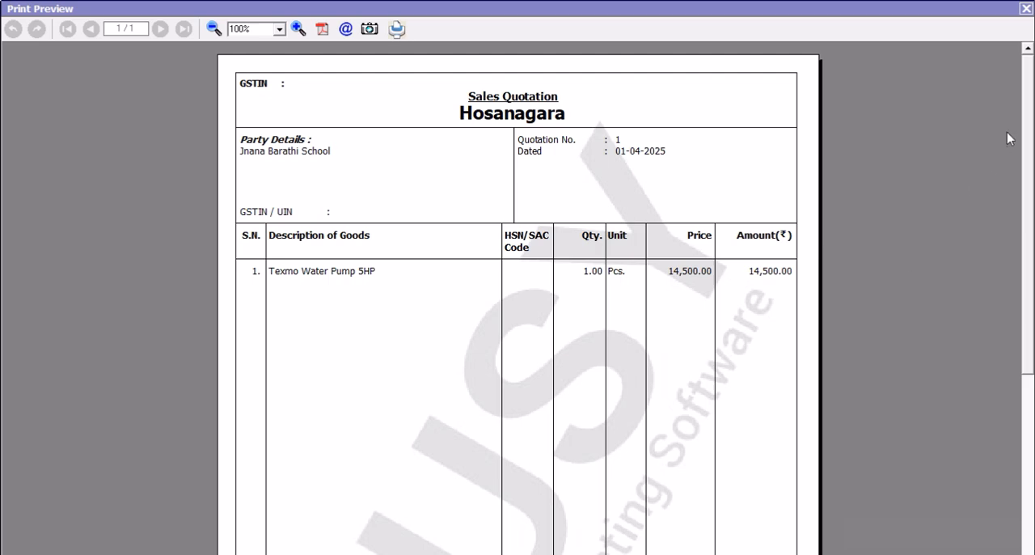
{"action": "left_click_drag", "start_coordinate": [1024, 109], "coordinate": [946, 8]}
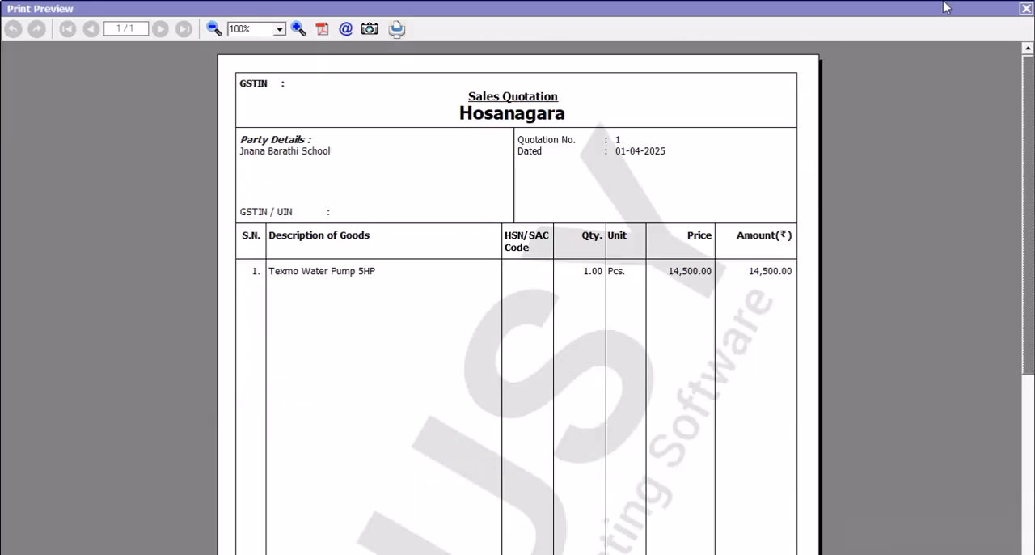
{"action": "left_click", "coordinate": [1025, 8]}
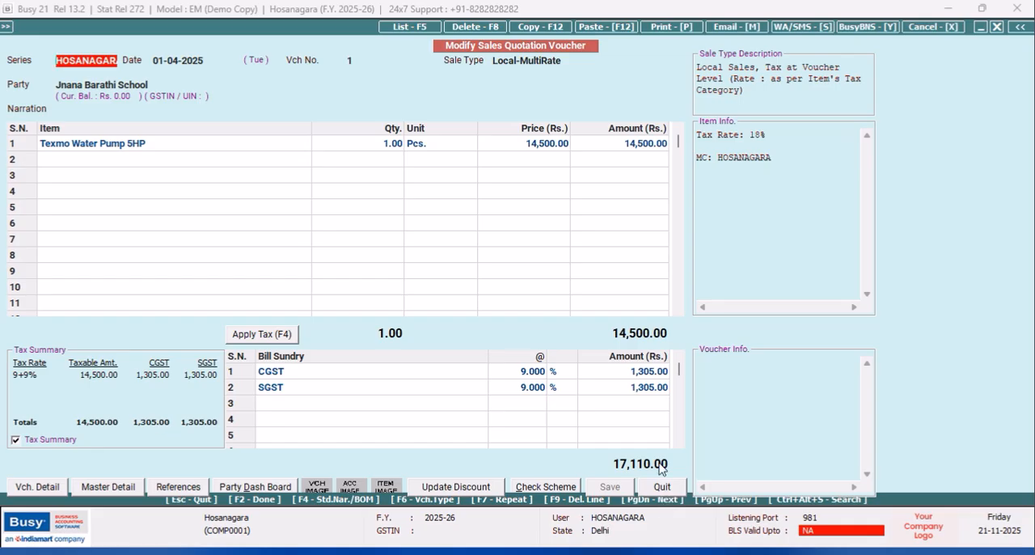
- Try to save the received sales quotation at the branch, and quit the voucher
{"action": "key", "text": "F2"}
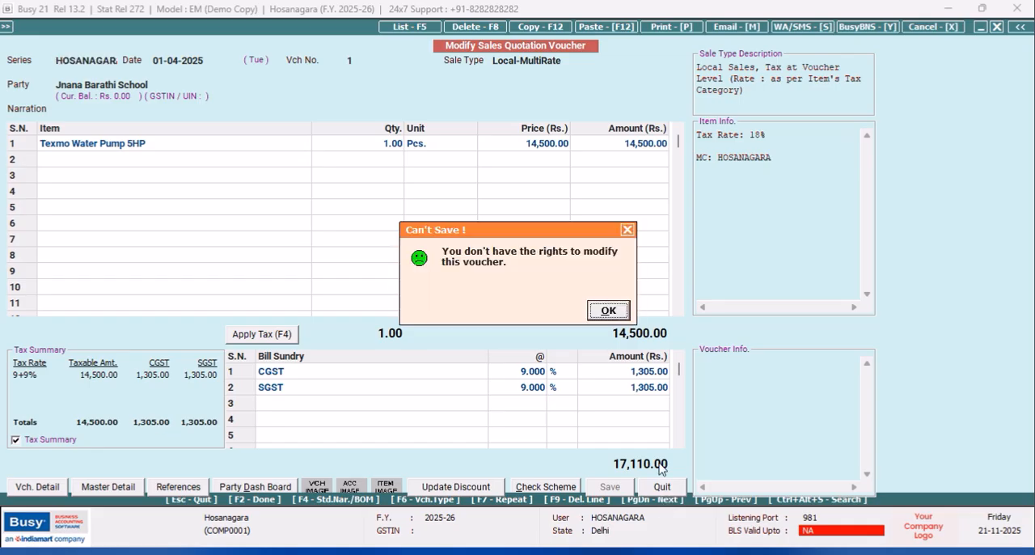
{"action": "left_click", "coordinate": [609, 306]}
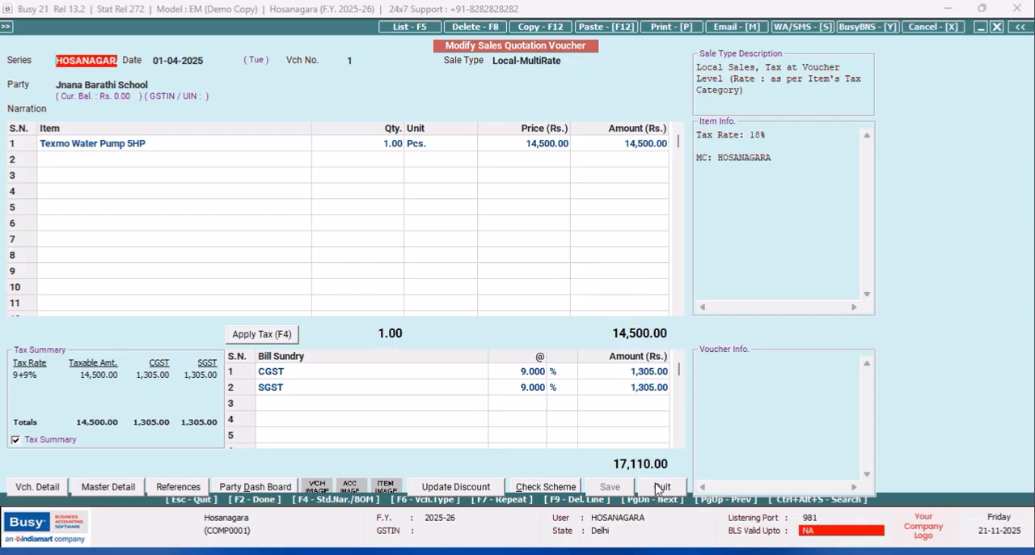
{"action": "left_click", "coordinate": [658, 486]}
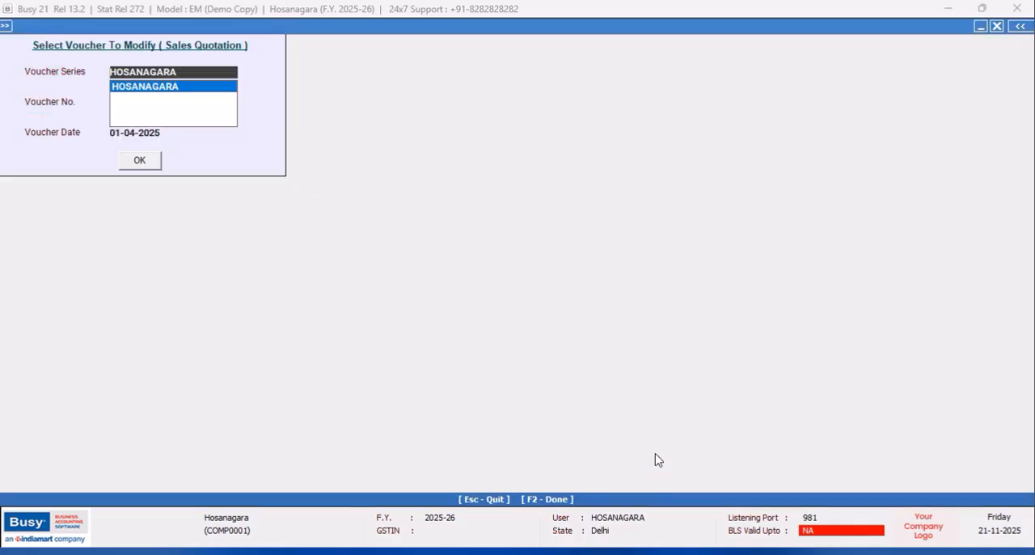
{"action": "left_click", "coordinate": [997, 27]}
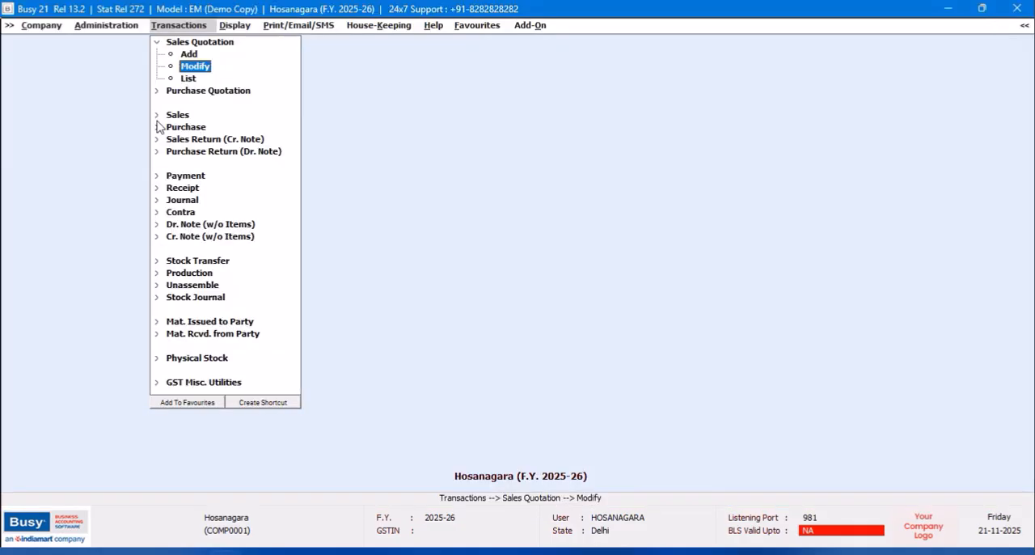
- Reopen HOSANAGARA-series sales quotation 1, check its party and item details, and close it
{"action": "left_click", "coordinate": [201, 71]}
{"action": "left_click", "coordinate": [150, 95]}
{"action": "left_click", "coordinate": [140, 160]}
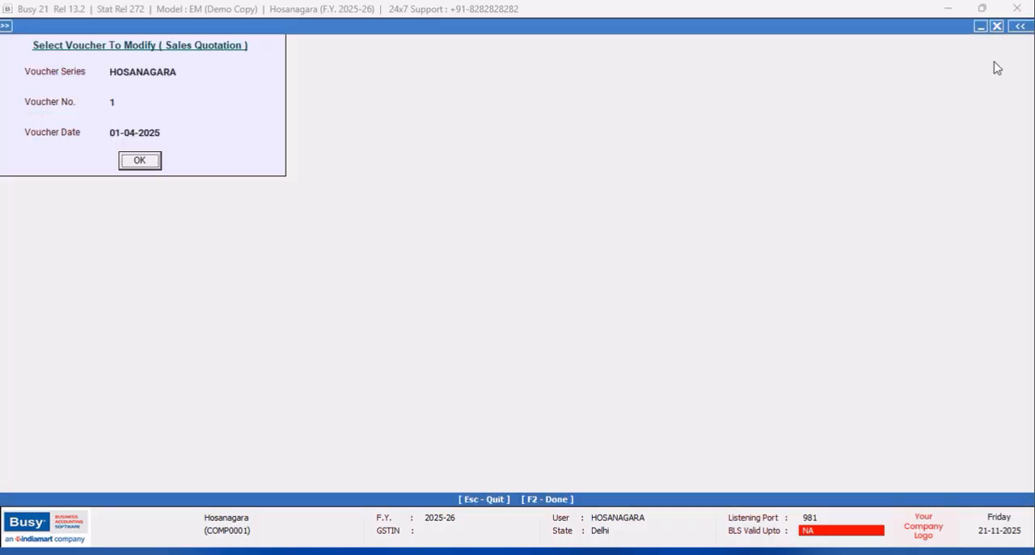
{"action": "left_click", "coordinate": [997, 27]}
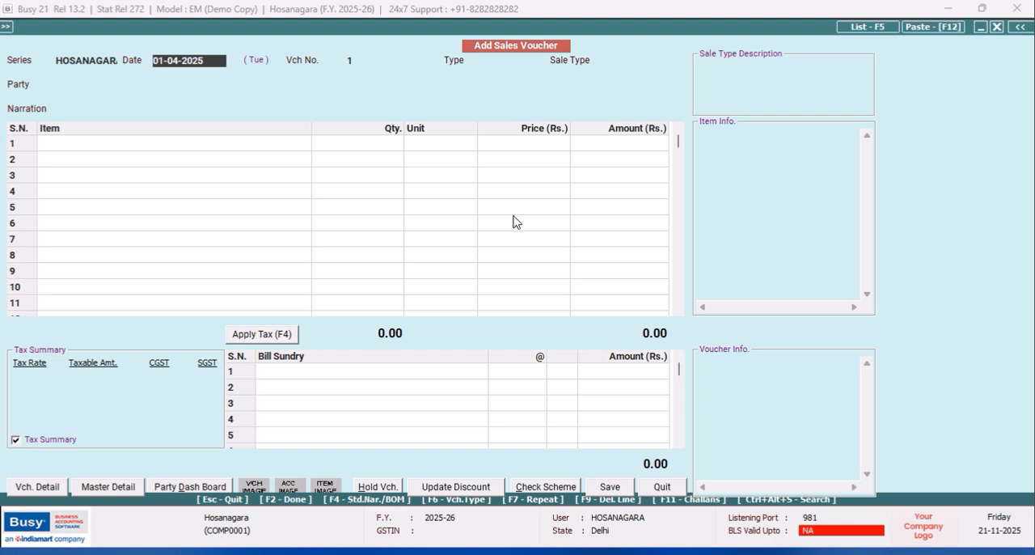
- Set the new HOSANAGARA-series sales voucher's type to Direct and its sale type to Local-MultiRate
{"action": "left_click", "coordinate": [491, 60]}
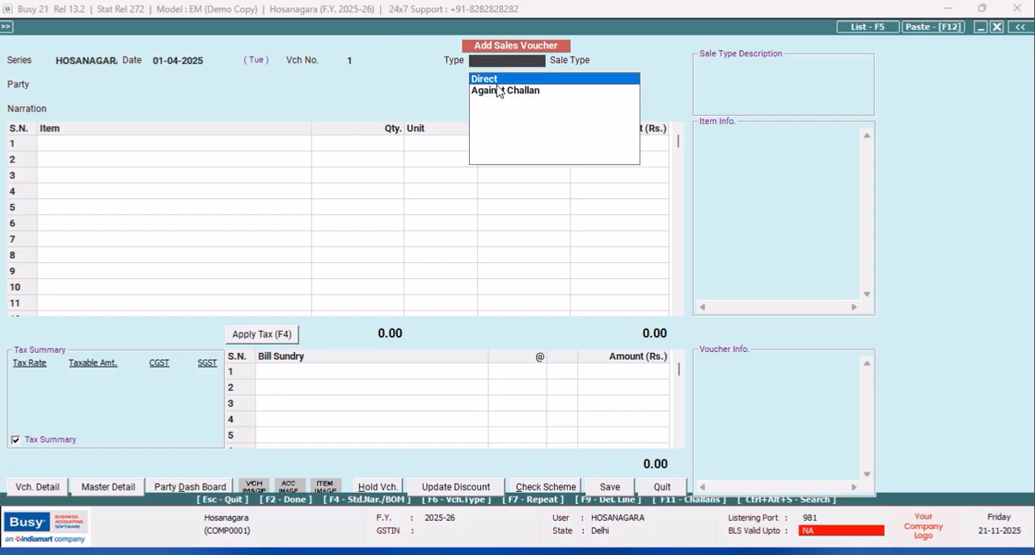
{"action": "left_click", "coordinate": [492, 81]}
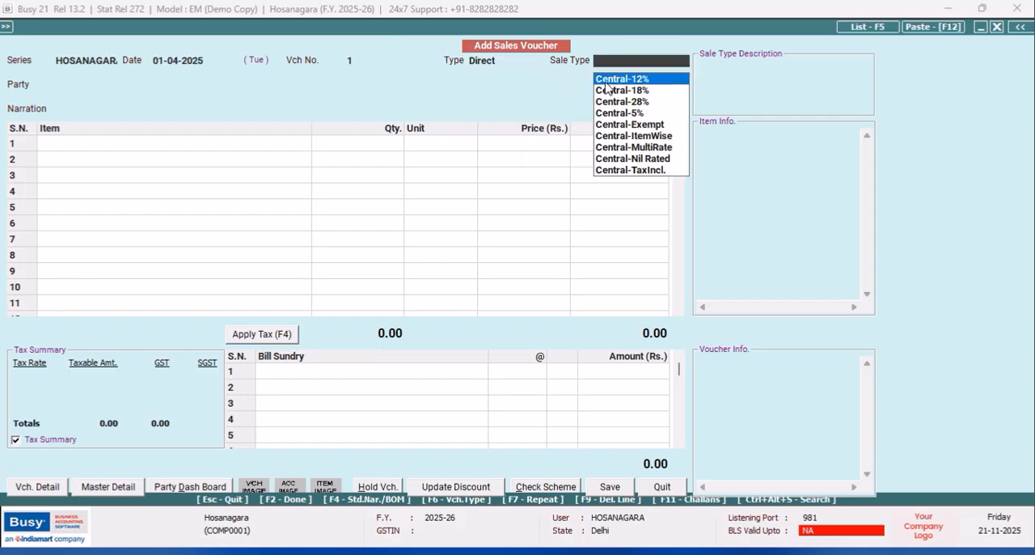
{"action": "type", "text": "LOCAL"}
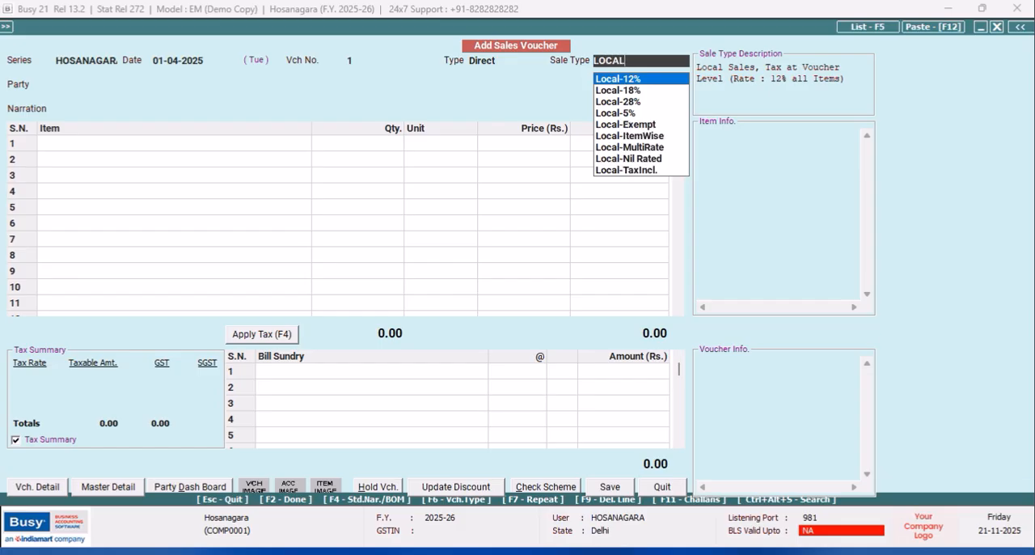
{"action": "type", "text": " MU"}
{"action": "key", "text": "Return"}
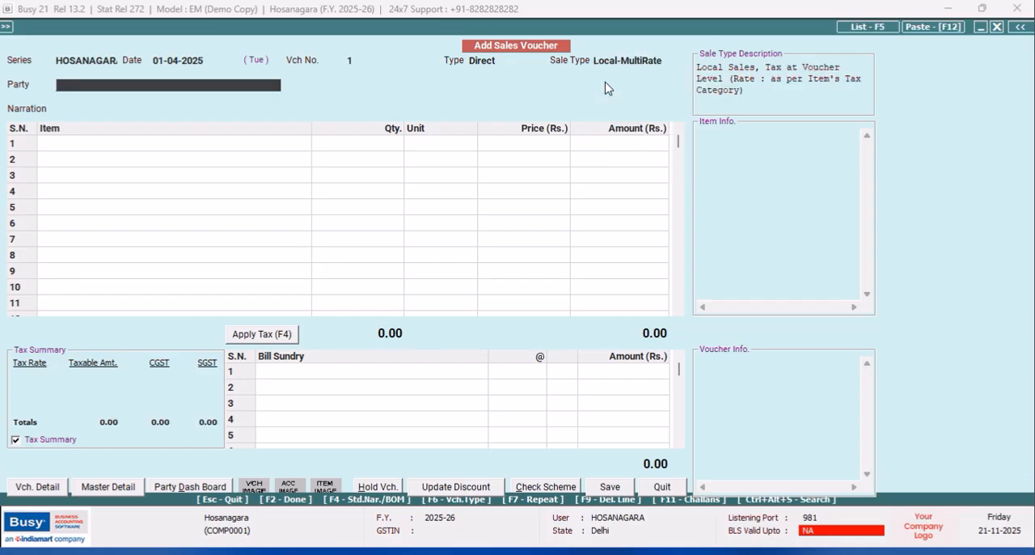
- Choose Jnana Barathi School as the party and accept the local transaction for an other-state party, leaving the narration empty
{"action": "type", "text": "J"}
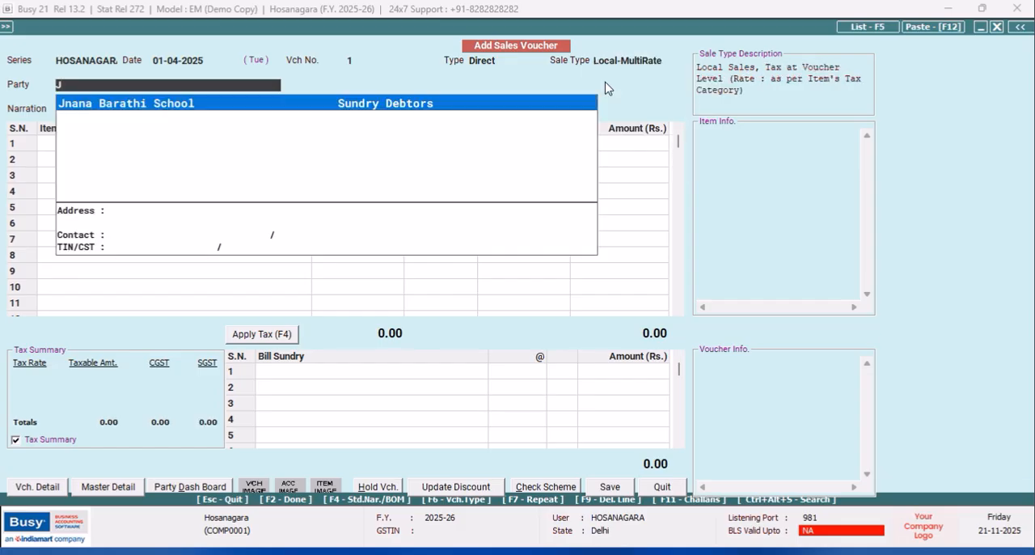
{"action": "key", "text": "Return"}
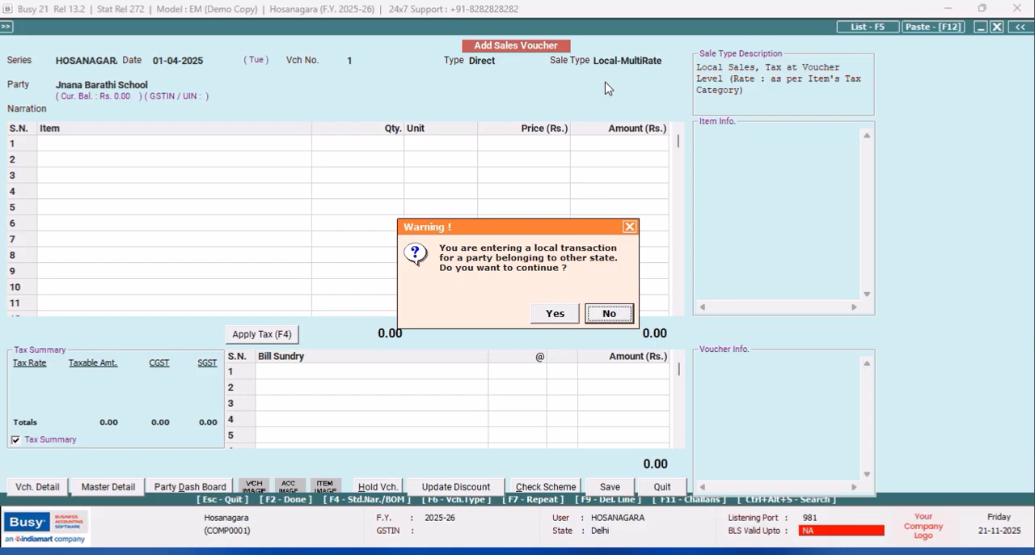
{"action": "key", "text": "Left"}
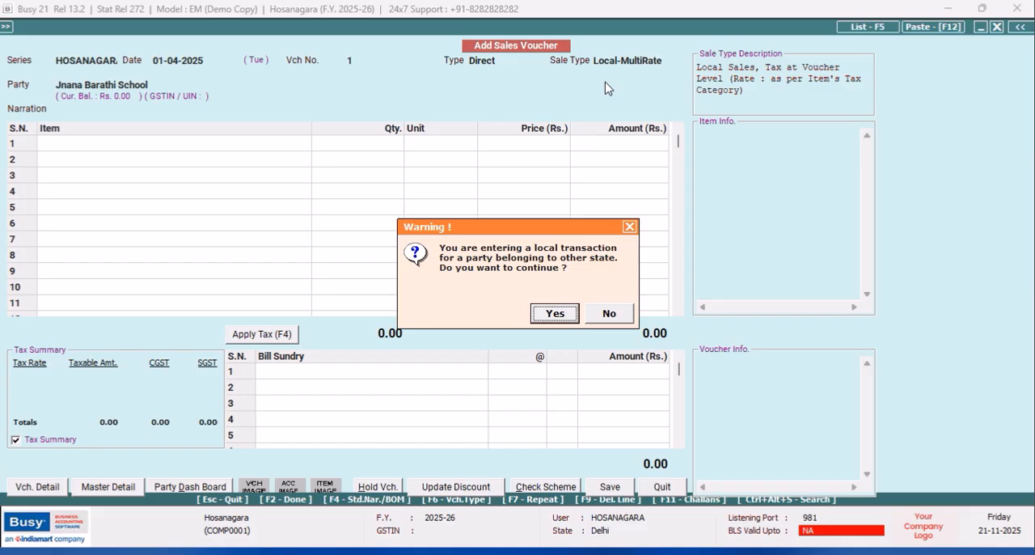
{"action": "key", "text": "Return"}
{"action": "key", "text": "Return"}
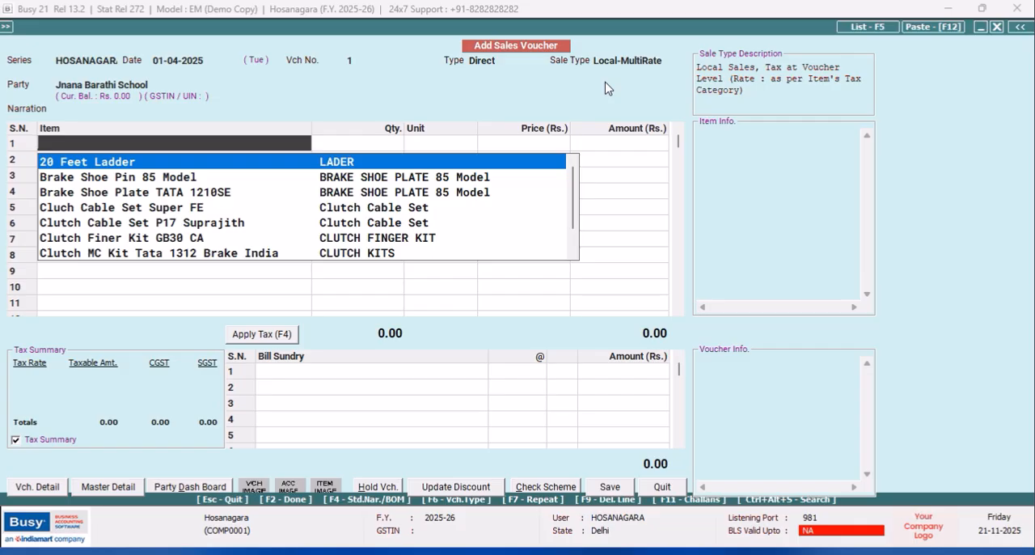
- Add 1 piece of Texmo Water Pump 5HP at its default price to the sales voucher and apply the tax
{"action": "type", "text": "TEX"}
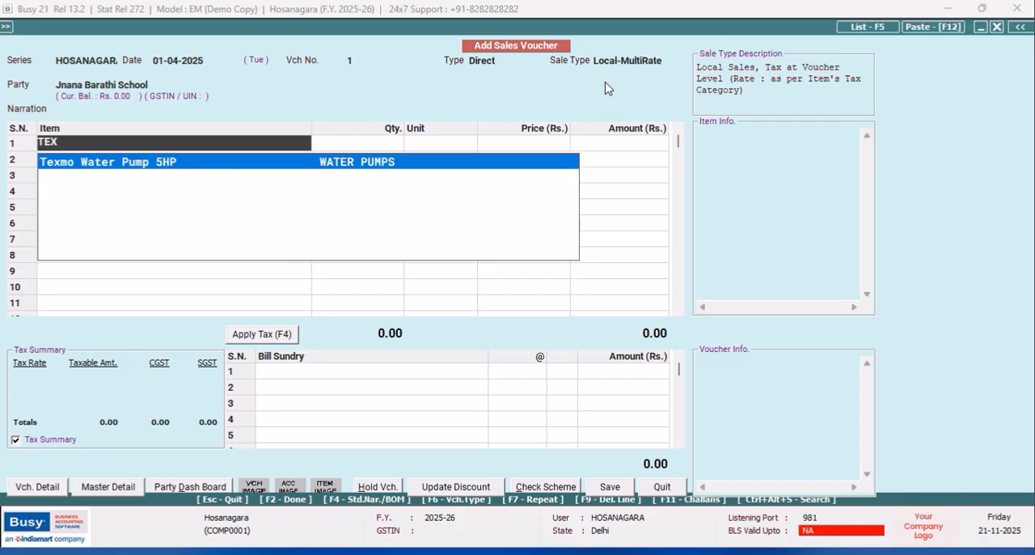
{"action": "key", "text": "Return"}
{"action": "key", "text": "Return"}
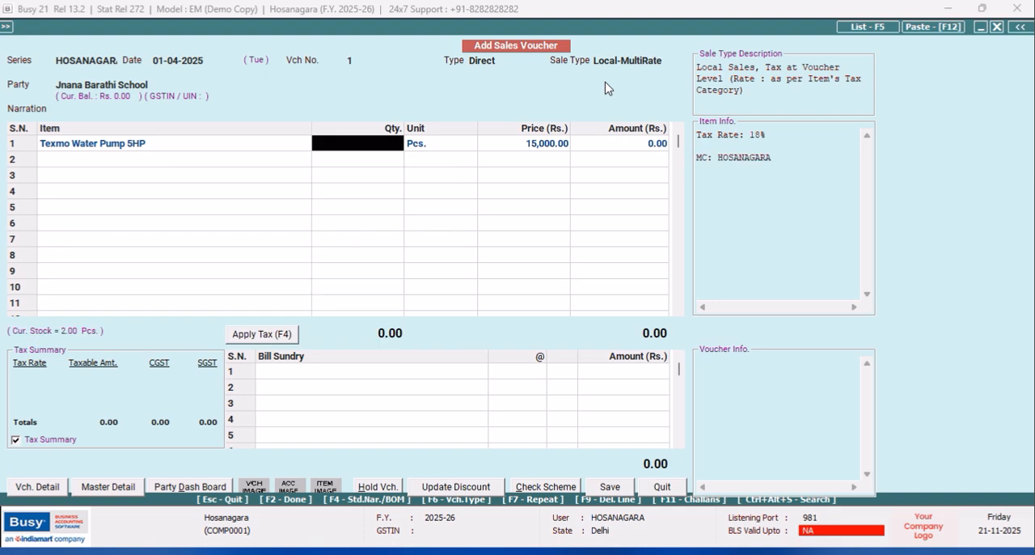
{"action": "type", "text": "1"}
{"action": "key", "text": "Return"}
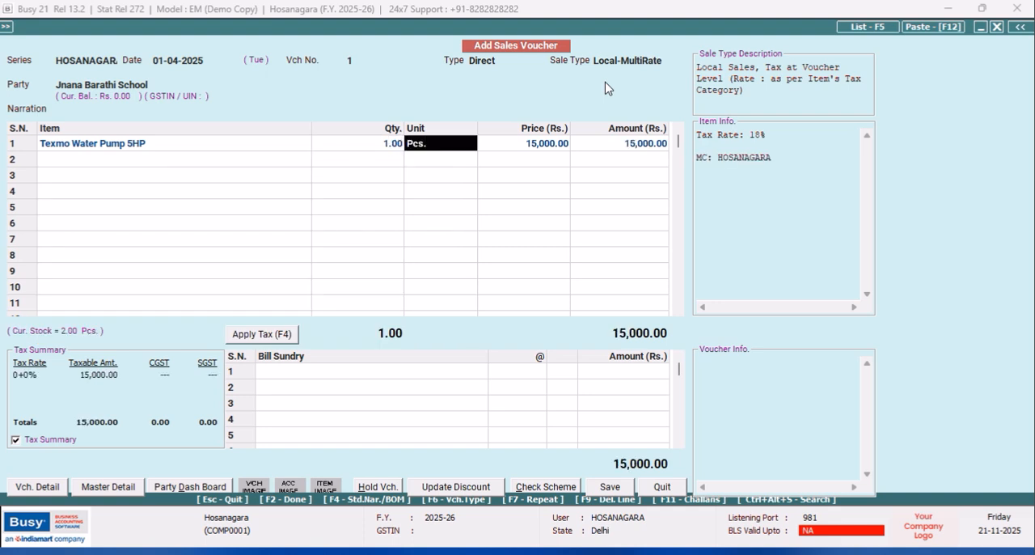
{"action": "key", "text": "Return"}
{"action": "key", "text": "Return"}
{"action": "key", "text": "Return"}
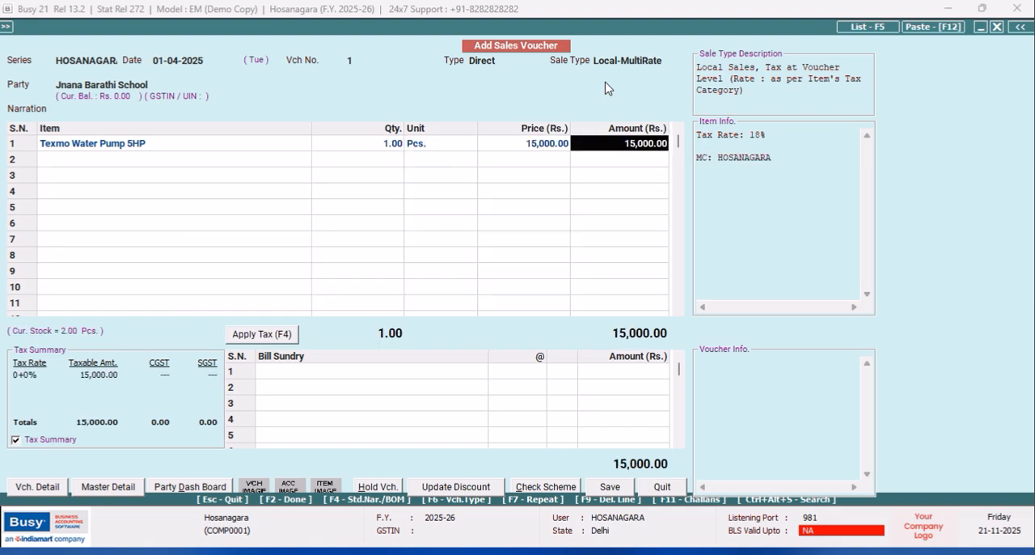
{"action": "left_click", "coordinate": [240, 335]}
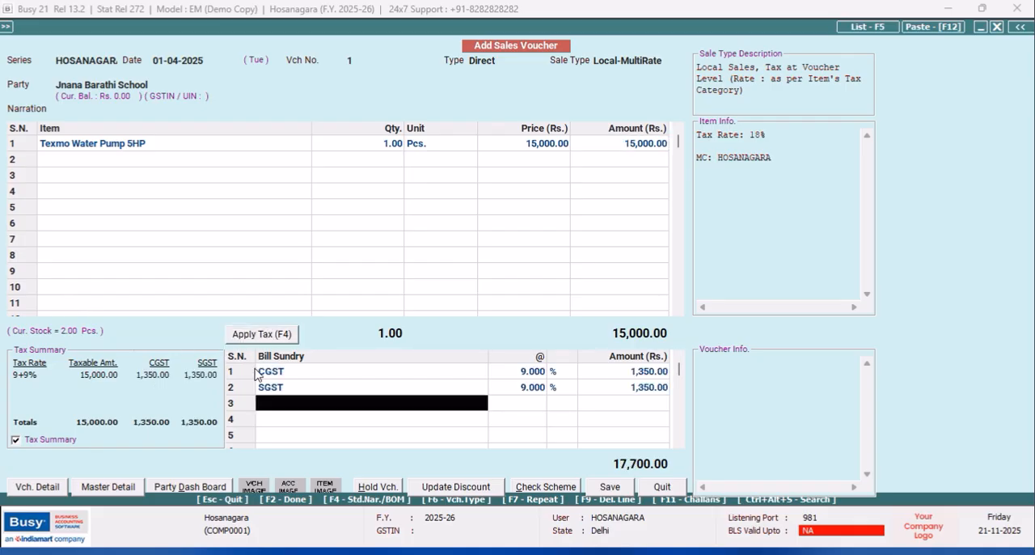
- Save the sales voucher, adjusting 1.00 piece of the pump against quotation 1 and accepting the proposed new bill reference
{"action": "left_click", "coordinate": [607, 490]}
{"action": "left_click", "coordinate": [556, 313]}
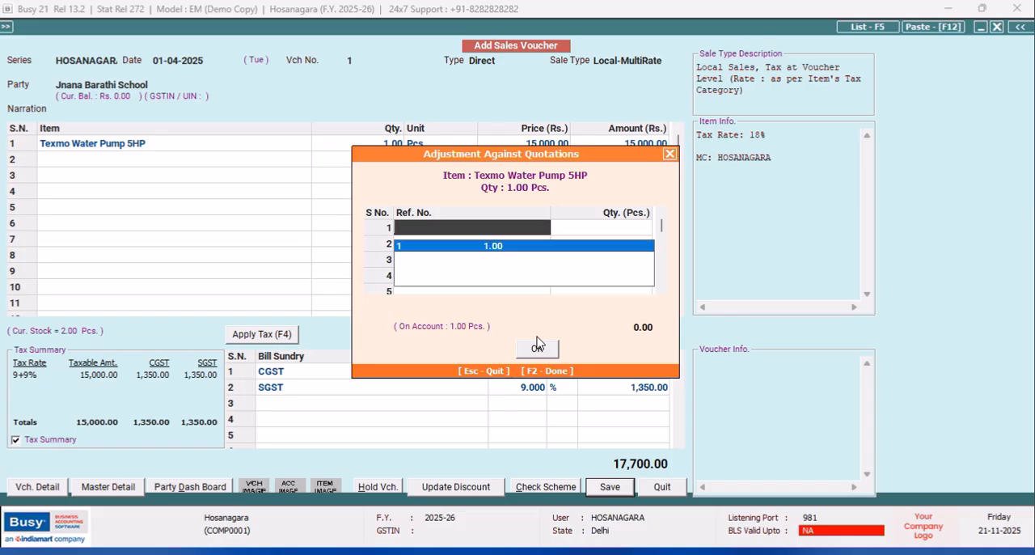
{"action": "key", "text": "Return"}
{"action": "key", "text": "Return"}
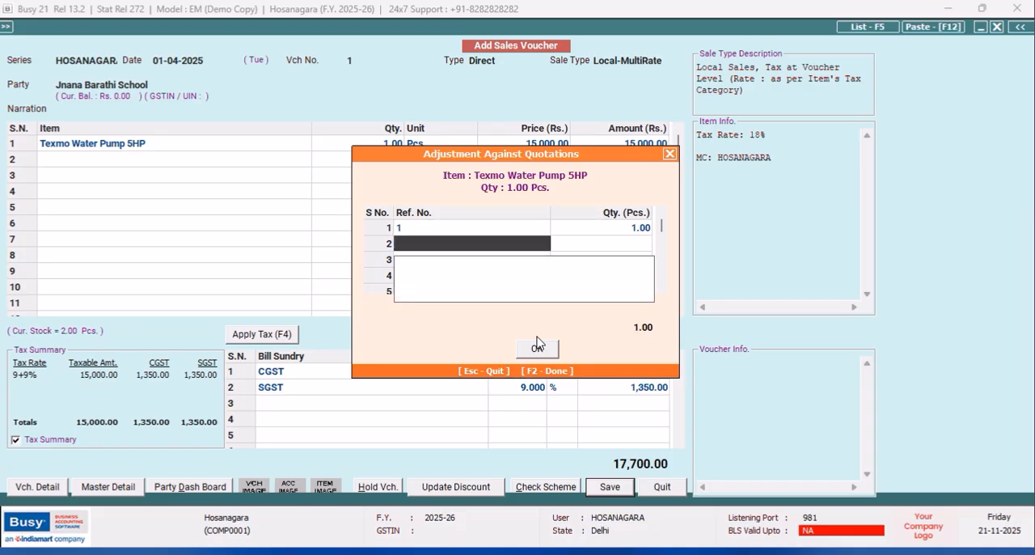
{"action": "left_click", "coordinate": [416, 235]}
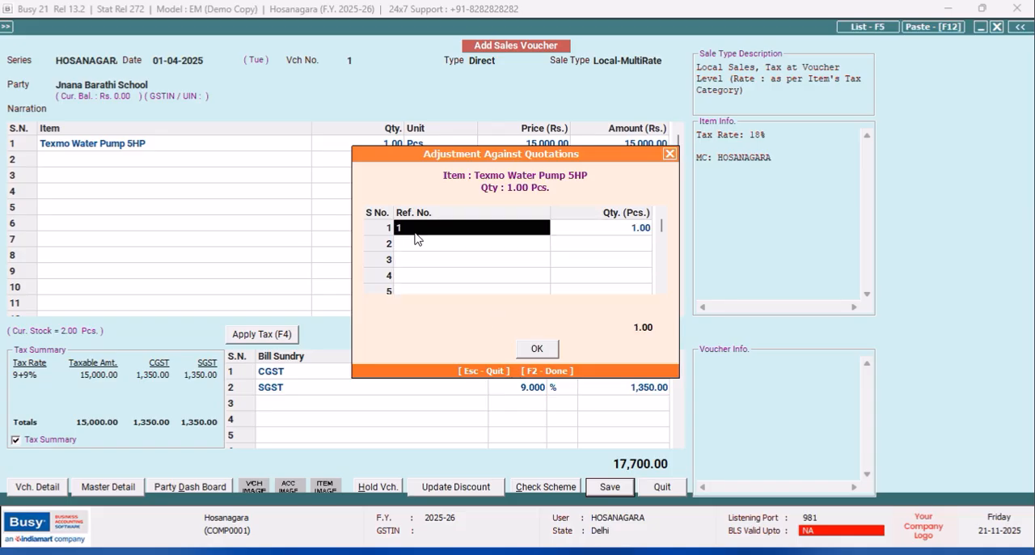
{"action": "left_click", "coordinate": [539, 349]}
{"action": "left_click", "coordinate": [515, 397]}
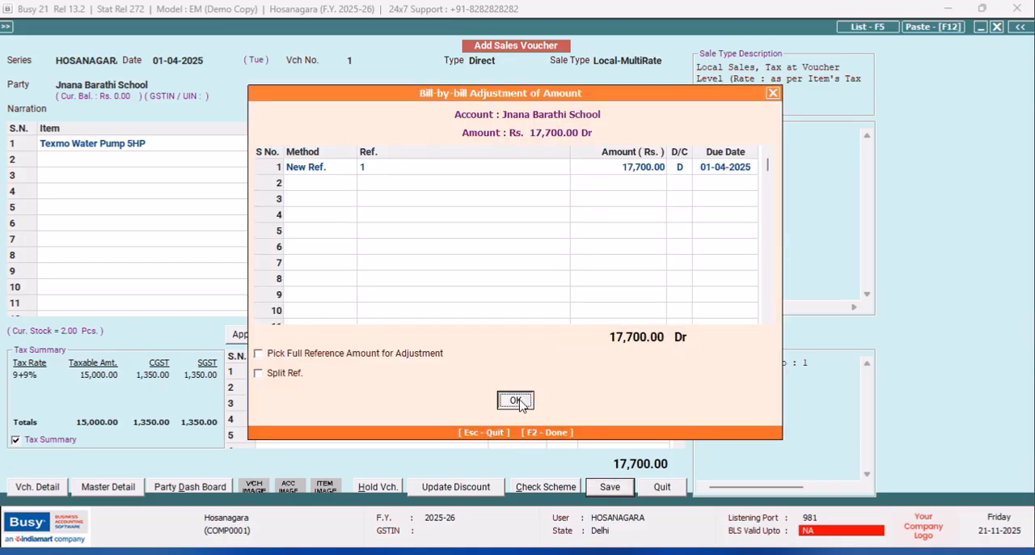
- Preview the sales invoice in STANDARD format with the default print configuration saved, check the printout, and close the preview and voucher entry
{"action": "left_click", "coordinate": [555, 312]}
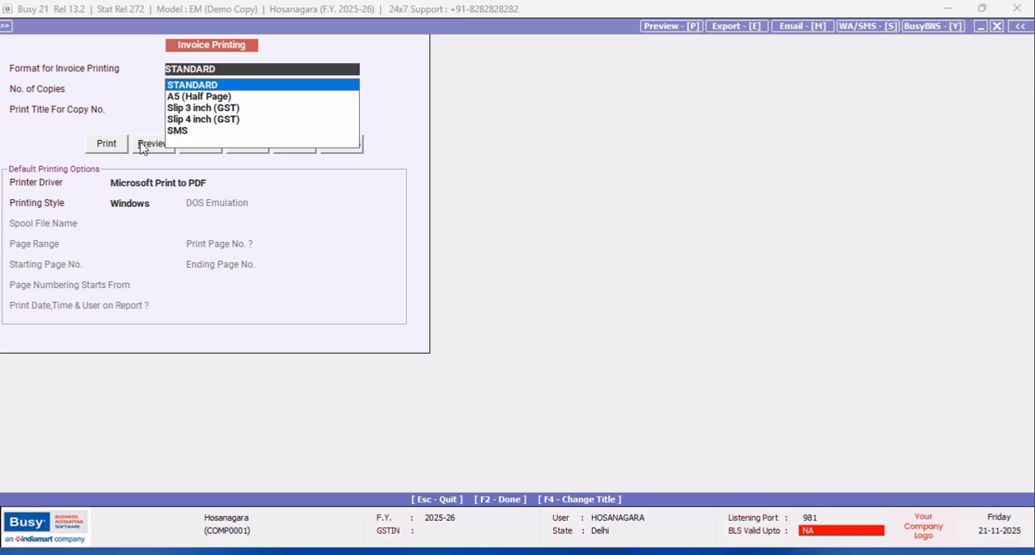
{"action": "left_click", "coordinate": [152, 144]}
{"action": "left_click", "coordinate": [556, 315]}
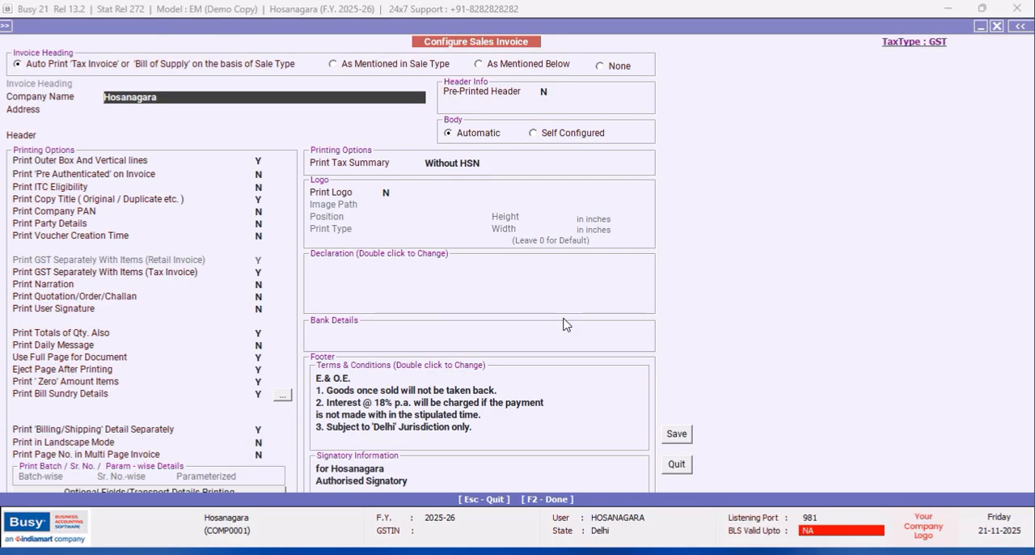
{"action": "left_click", "coordinate": [676, 434]}
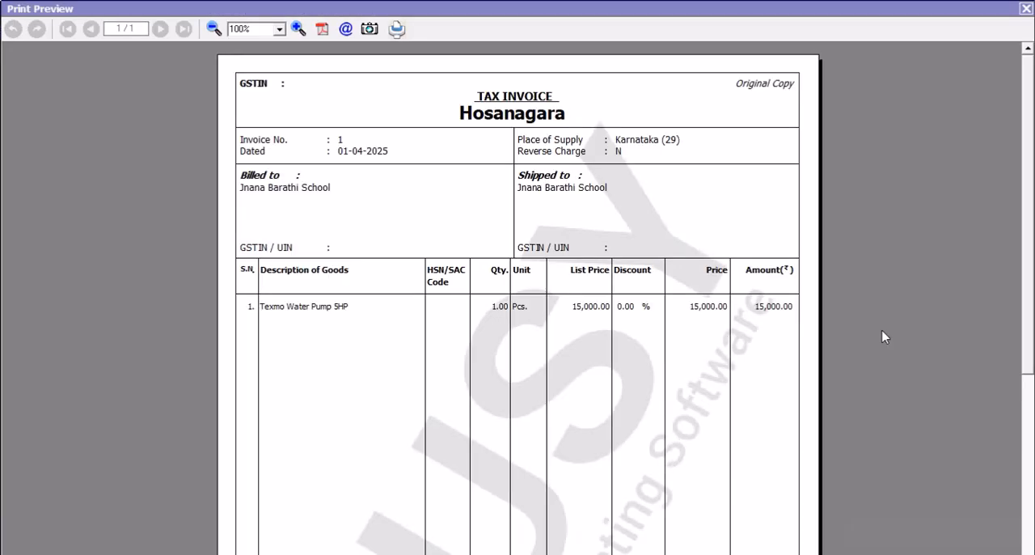
{"action": "scroll", "coordinate": [1025, 112], "scroll_direction": "down", "scroll_amount": 5}
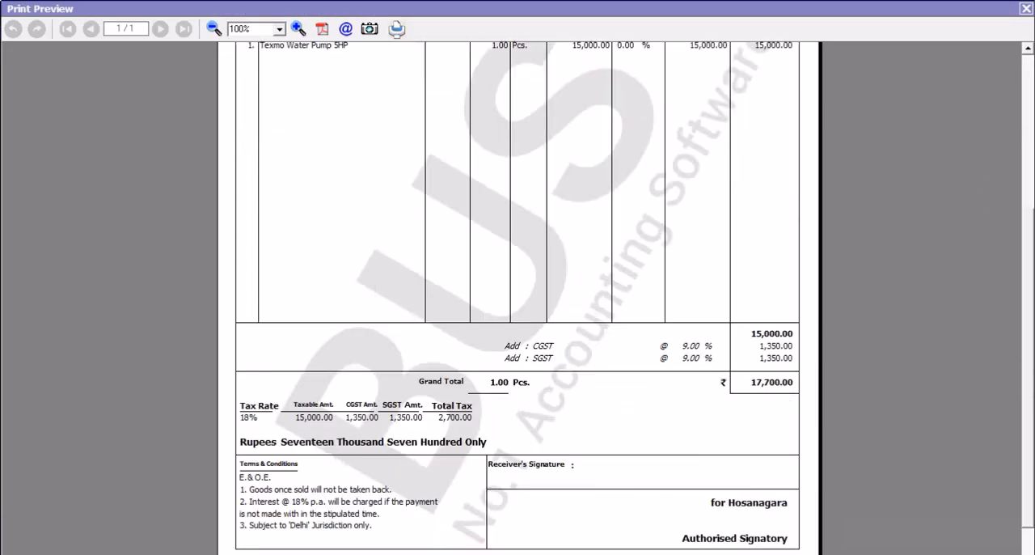
{"action": "scroll", "coordinate": [1024, 105], "scroll_direction": "up", "scroll_amount": 5}
{"action": "scroll", "coordinate": [1017, 146], "scroll_direction": "down", "scroll_amount": 3}
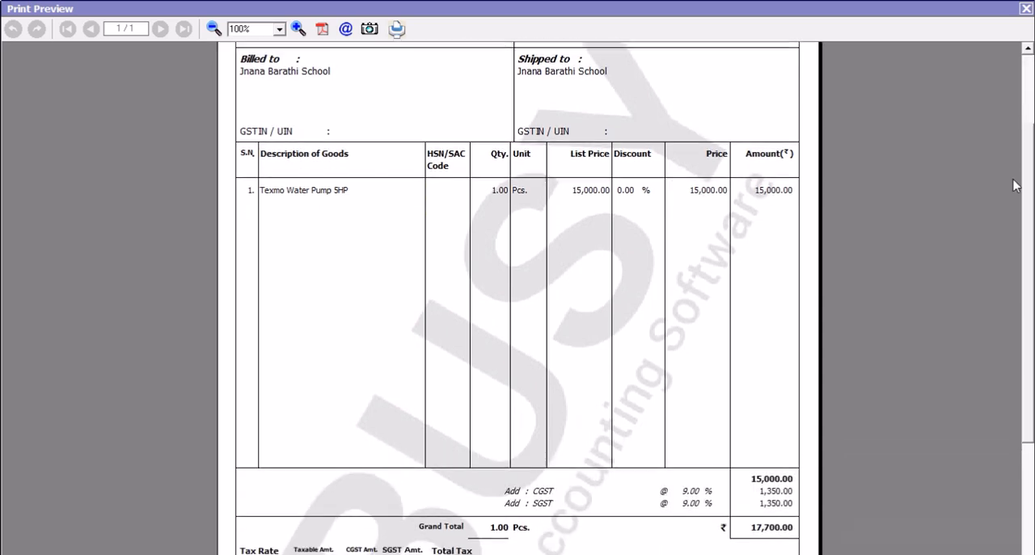
{"action": "left_click", "coordinate": [1026, 8]}
{"action": "left_click", "coordinate": [669, 488]}
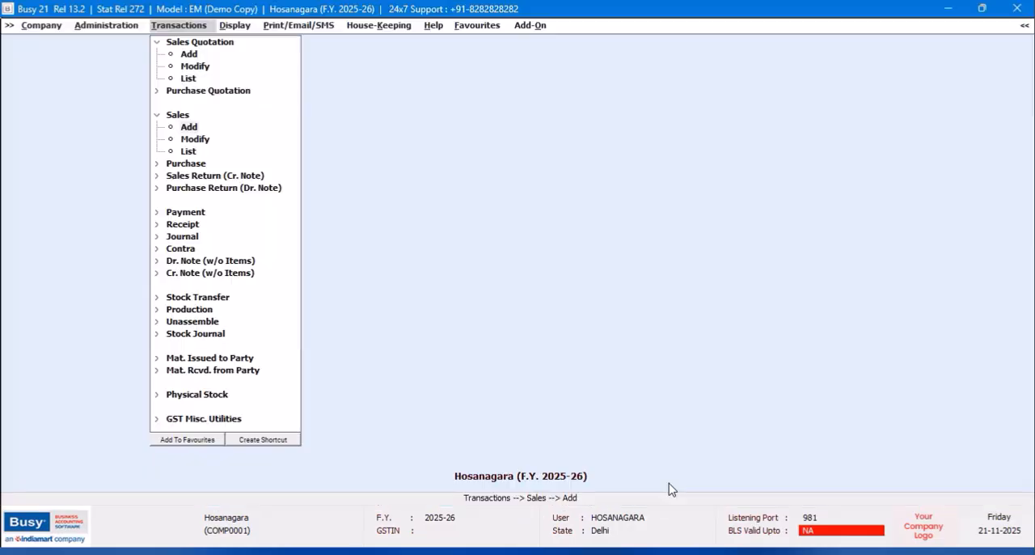
- Open HOSANAGARA-series sales quotation 1, check its item price and tax amounts, and close it
{"action": "left_click", "coordinate": [189, 68]}
{"action": "left_click", "coordinate": [186, 89]}
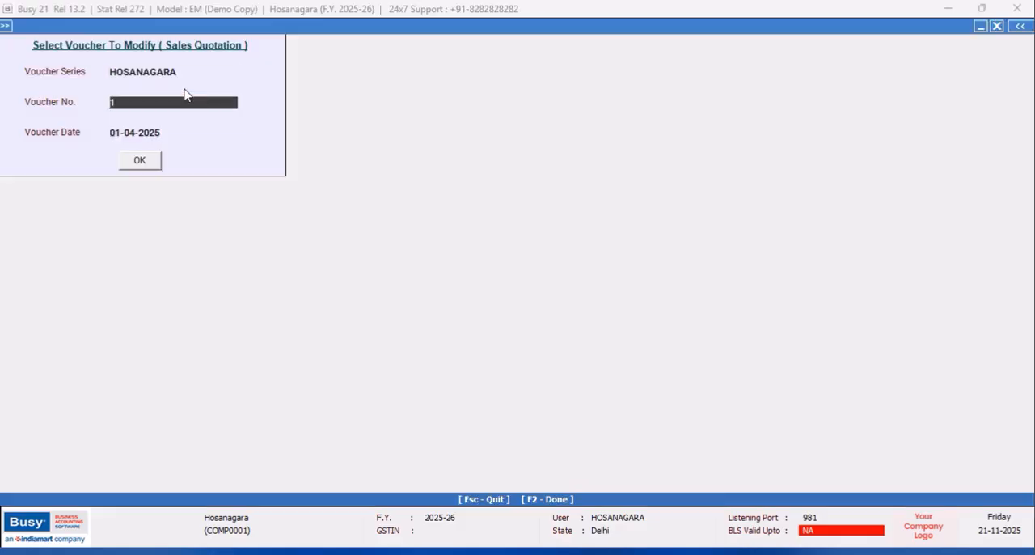
{"action": "left_click", "coordinate": [139, 160]}
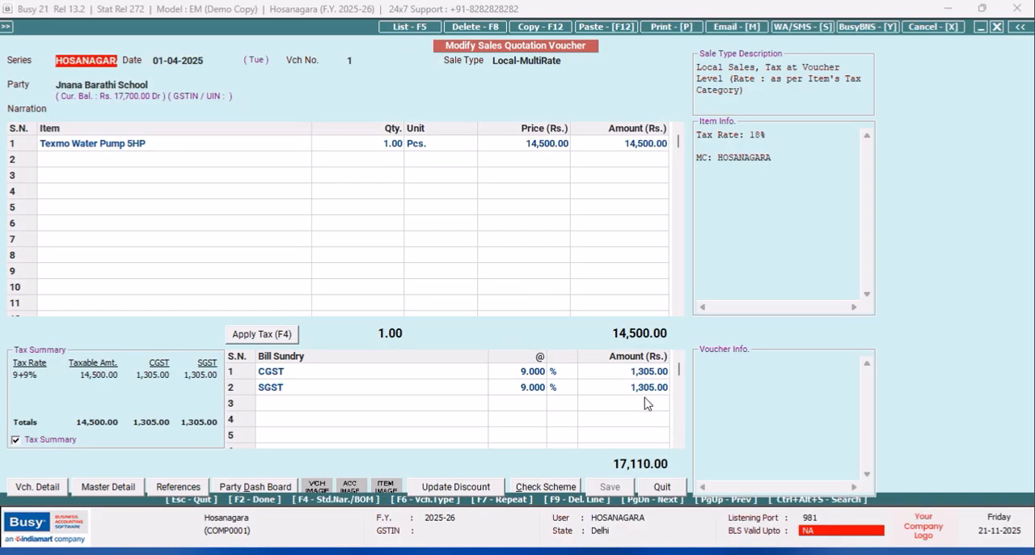
{"action": "left_click", "coordinate": [669, 490]}
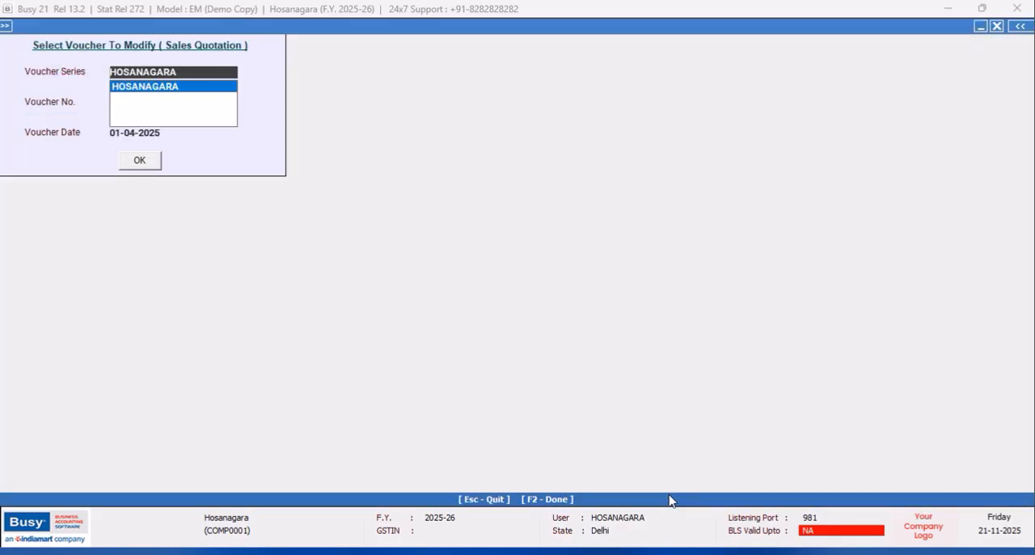
{"action": "left_click", "coordinate": [996, 26]}
- Open HOSANAGARA-series sales voucher 1, check its amounts and quotation adjustment, and close it
{"action": "left_click", "coordinate": [204, 142]}
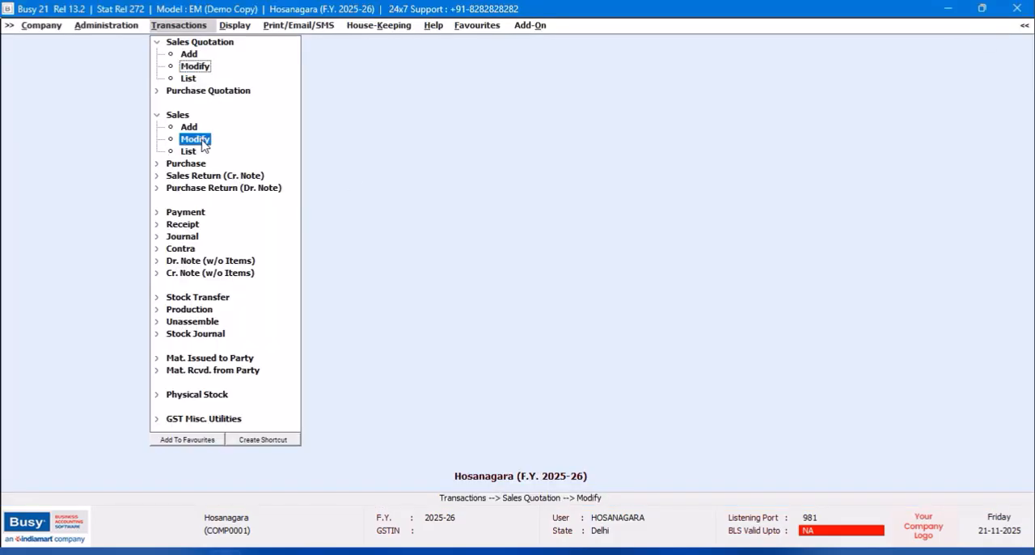
{"action": "left_click", "coordinate": [168, 89]}
{"action": "left_click", "coordinate": [142, 161]}
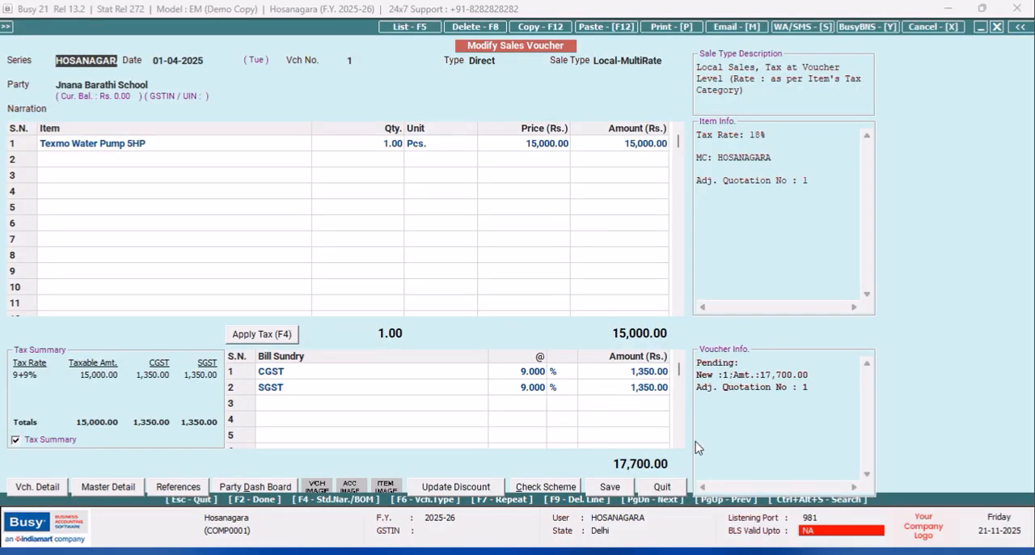
{"action": "left_click", "coordinate": [663, 489]}
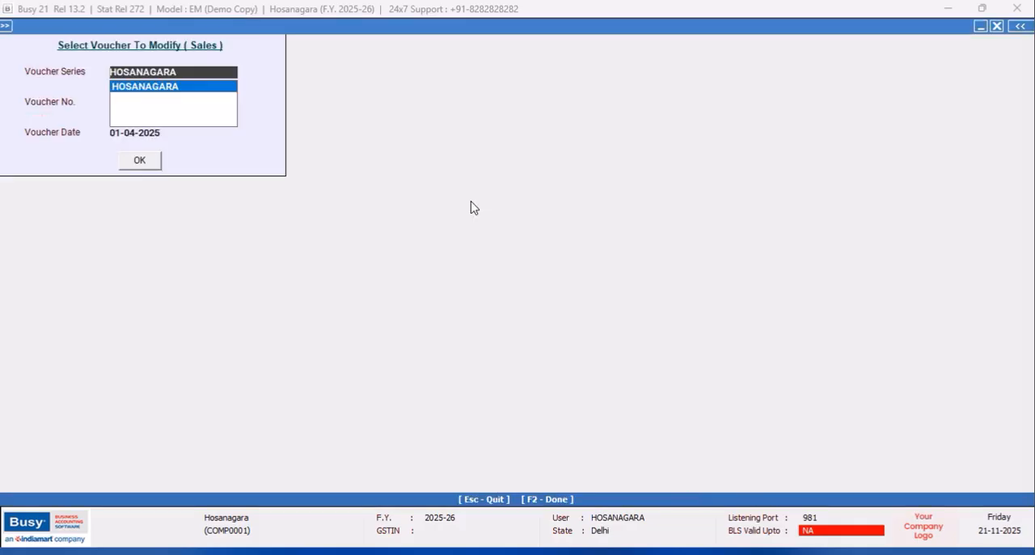
{"action": "left_click", "coordinate": [997, 26]}
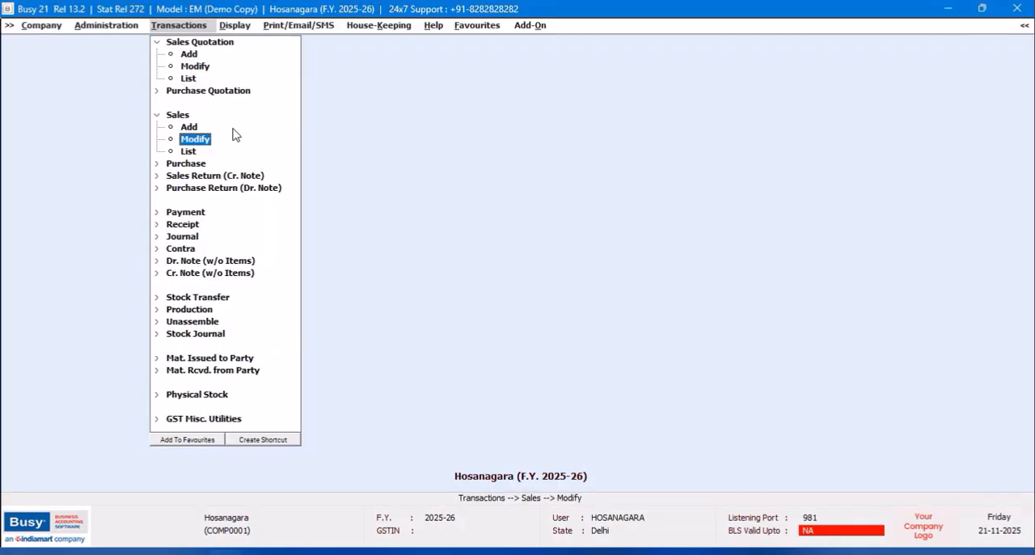
- Reopen sales quotation 1 at the branch, try to edit the water pump's price, and quit the voucher
{"action": "left_click", "coordinate": [195, 66]}
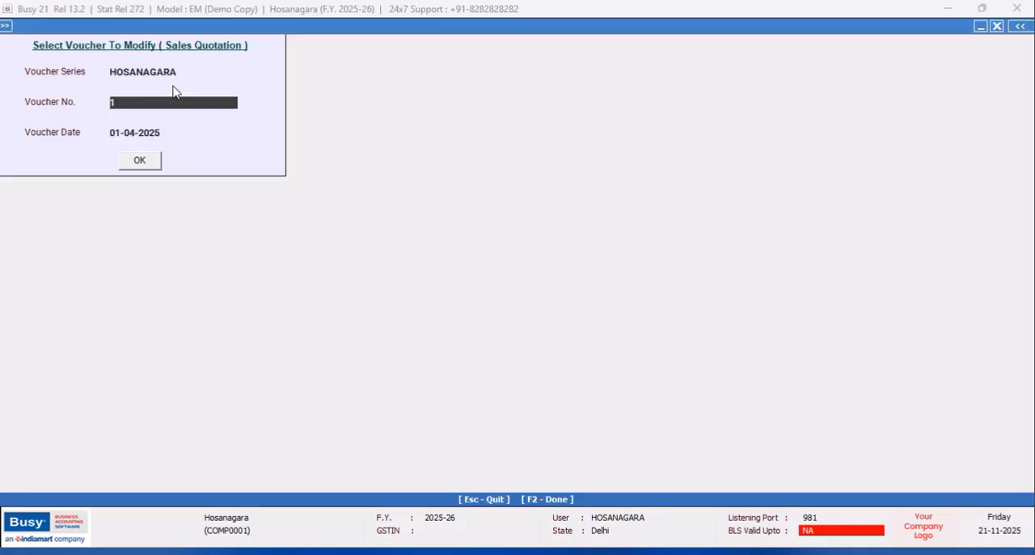
{"action": "left_click", "coordinate": [139, 162]}
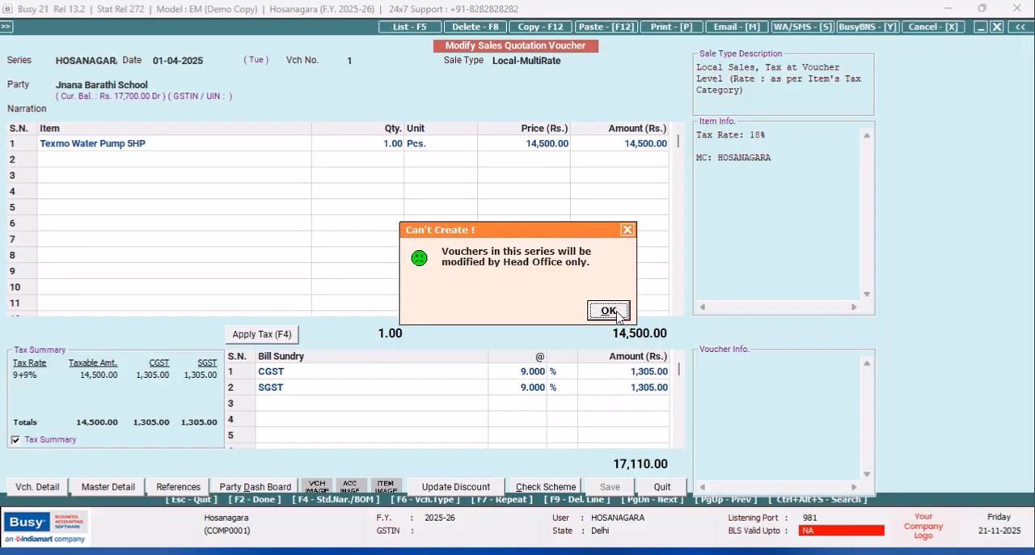
{"action": "left_click", "coordinate": [617, 316]}
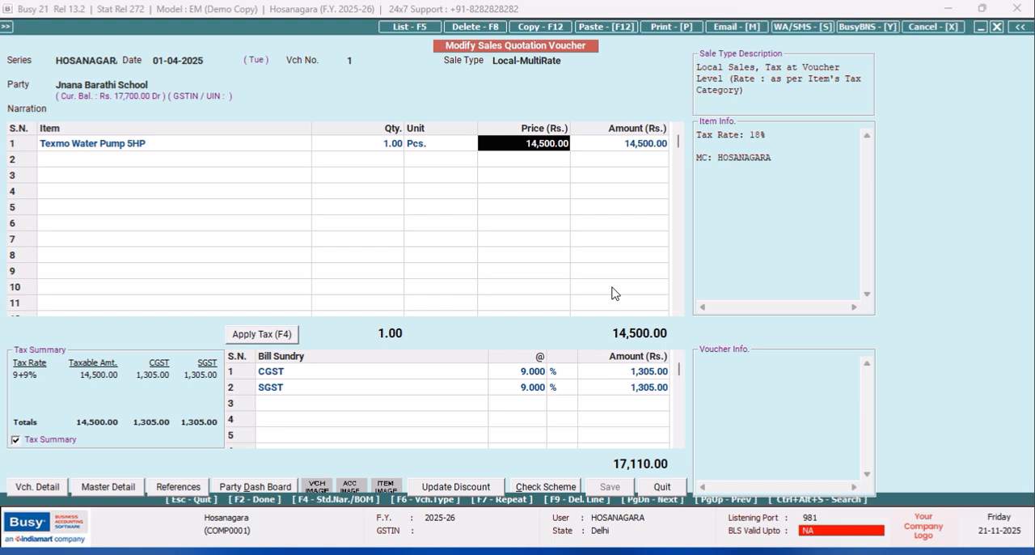
{"action": "left_click", "coordinate": [661, 488]}
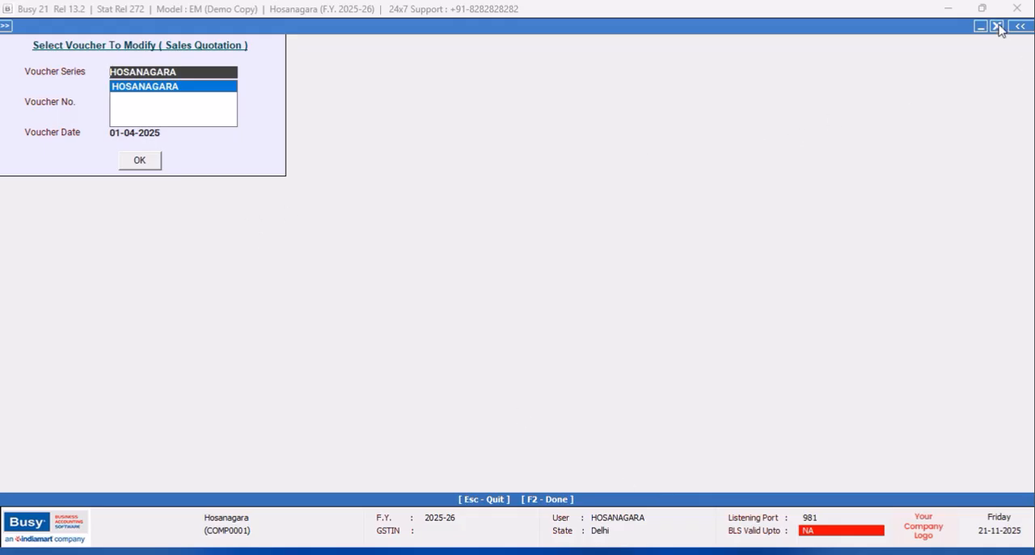
{"action": "left_click", "coordinate": [998, 26]}
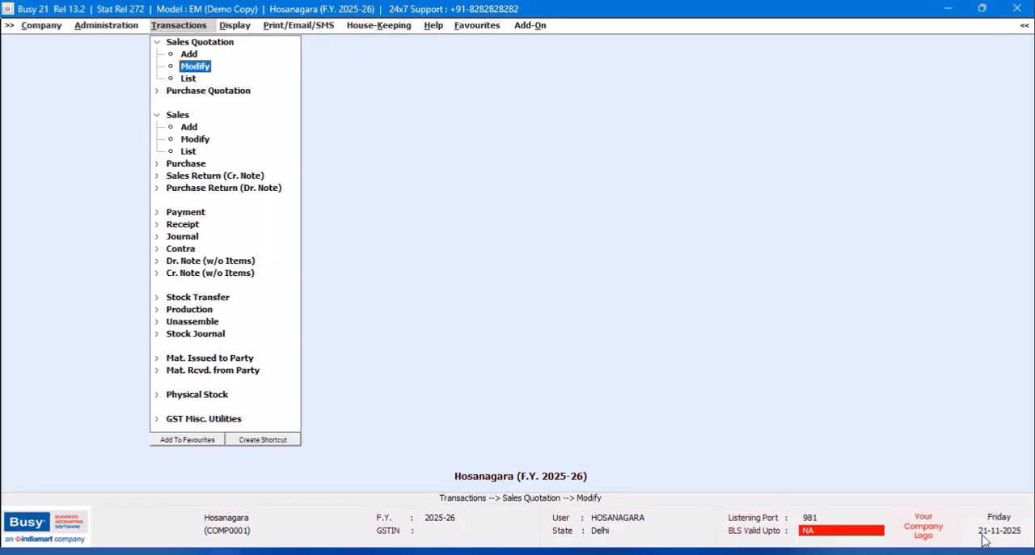
- Close the Hosanagara company, sending its pending sale data to the head office, and exit the program
{"action": "left_click", "coordinate": [955, 537]}
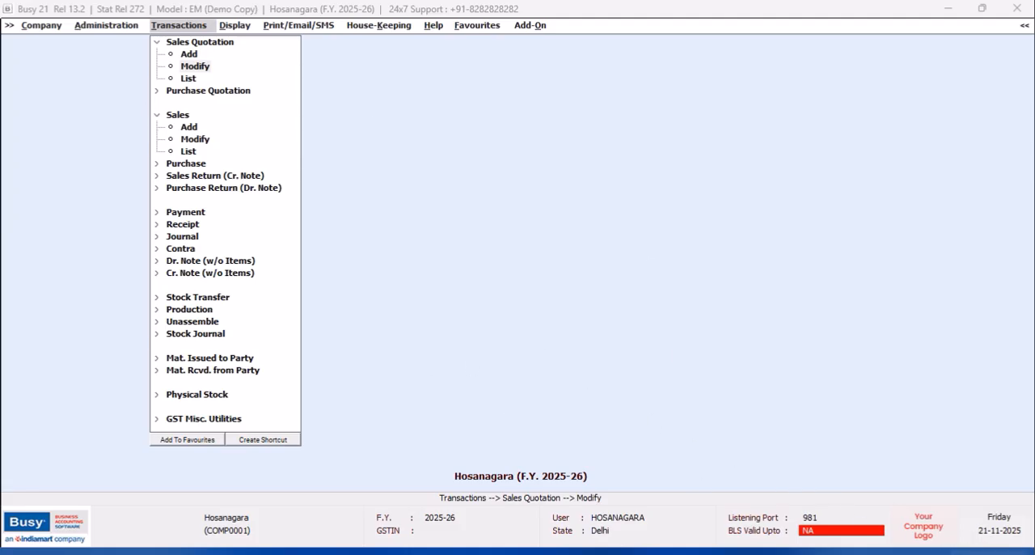
{"action": "left_click", "coordinate": [39, 27]}
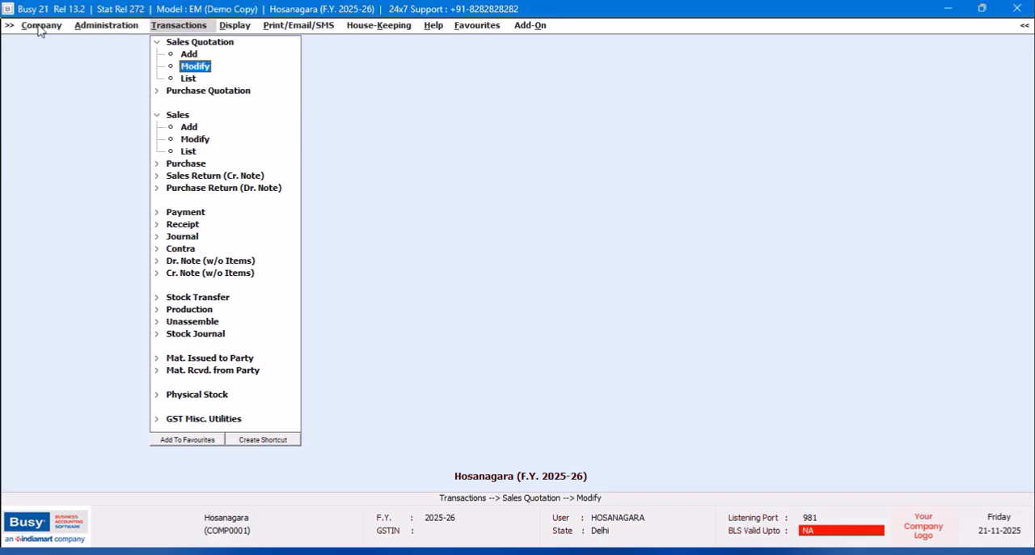
{"action": "left_click", "coordinate": [52, 50]}
{"action": "left_click", "coordinate": [550, 312]}
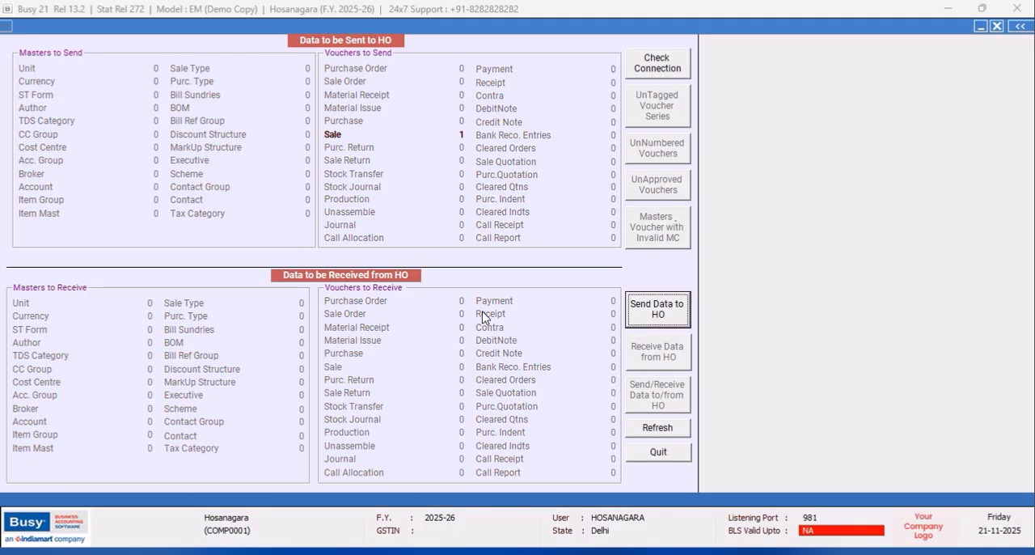
{"action": "left_click", "coordinate": [660, 328]}
{"action": "left_click", "coordinate": [554, 321]}
{"action": "left_click", "coordinate": [623, 315]}
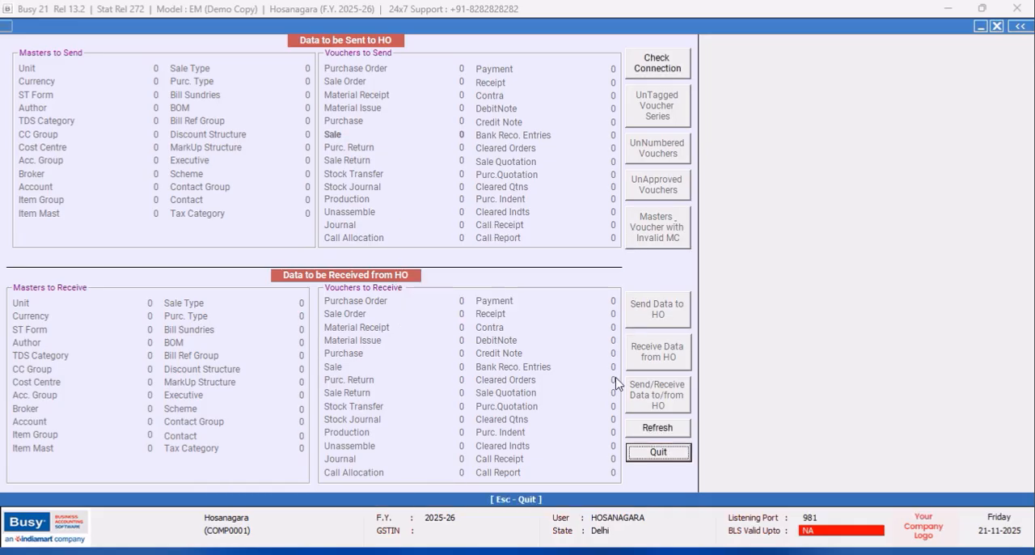
{"action": "left_click", "coordinate": [610, 313]}
{"action": "left_click", "coordinate": [658, 452]}
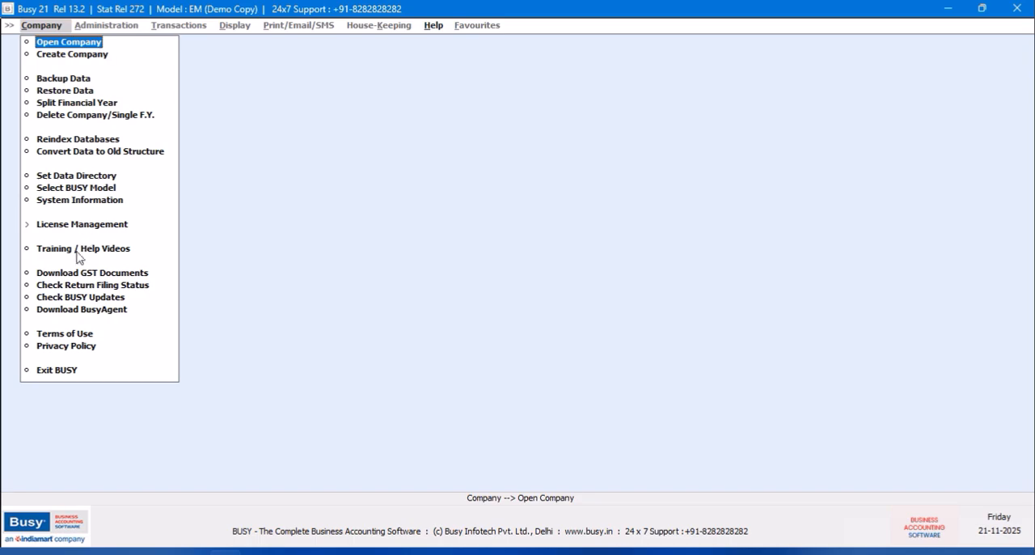
{"action": "left_click", "coordinate": [68, 374]}
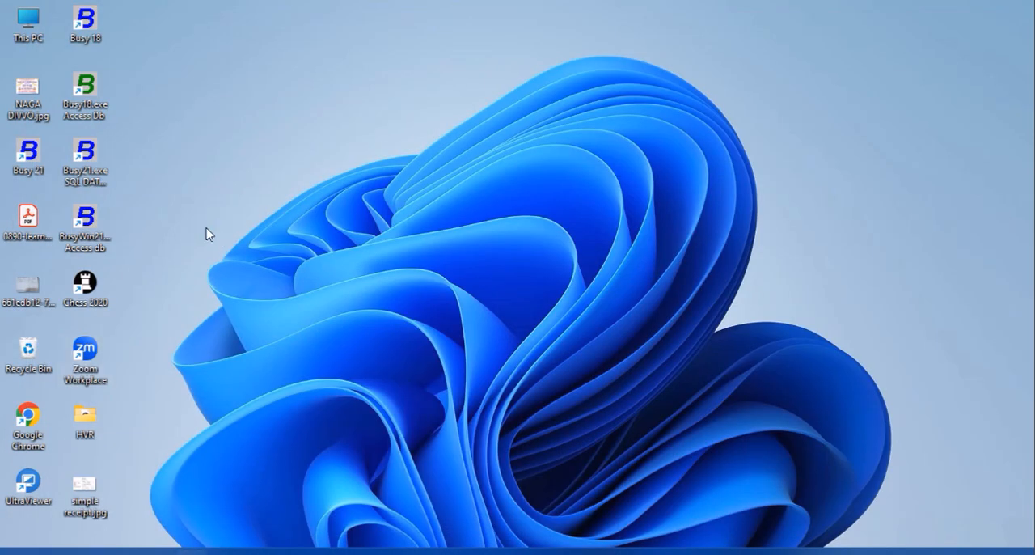
- Start the SQL database version of Busy21 in demo mode and open Harsha Motors, entering the user name and password
{"action": "double_click", "coordinate": [91, 160]}
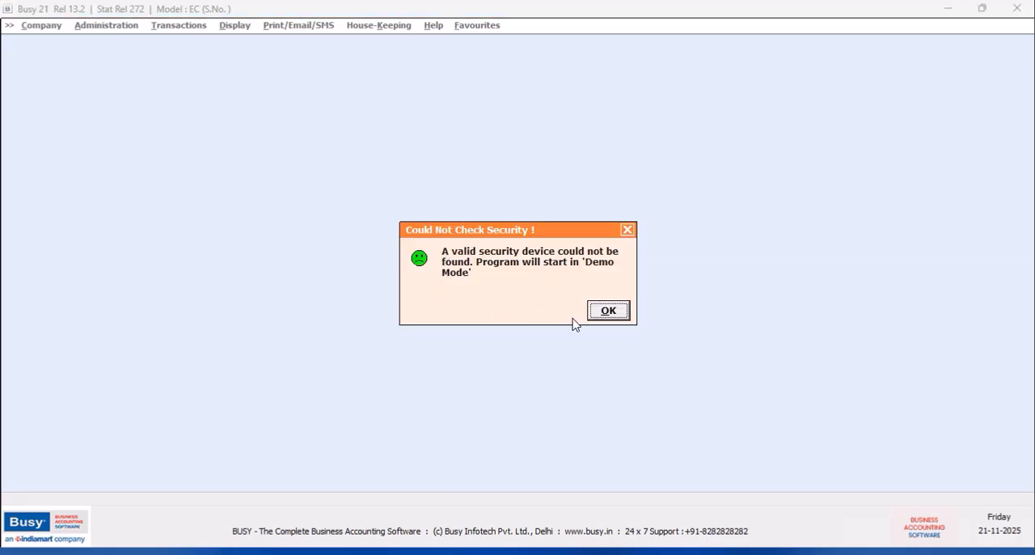
{"action": "left_click", "coordinate": [610, 315]}
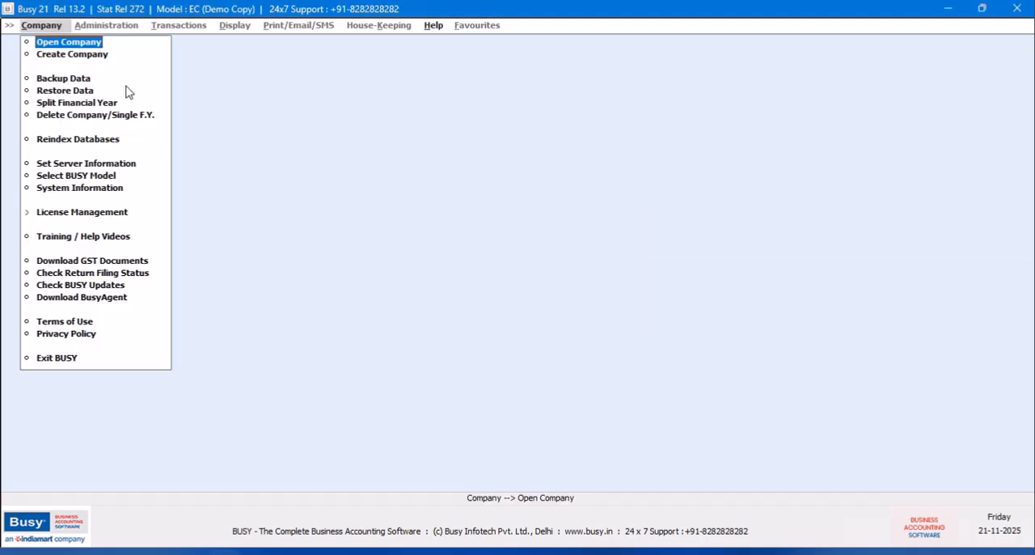
{"action": "left_click", "coordinate": [294, 150]}
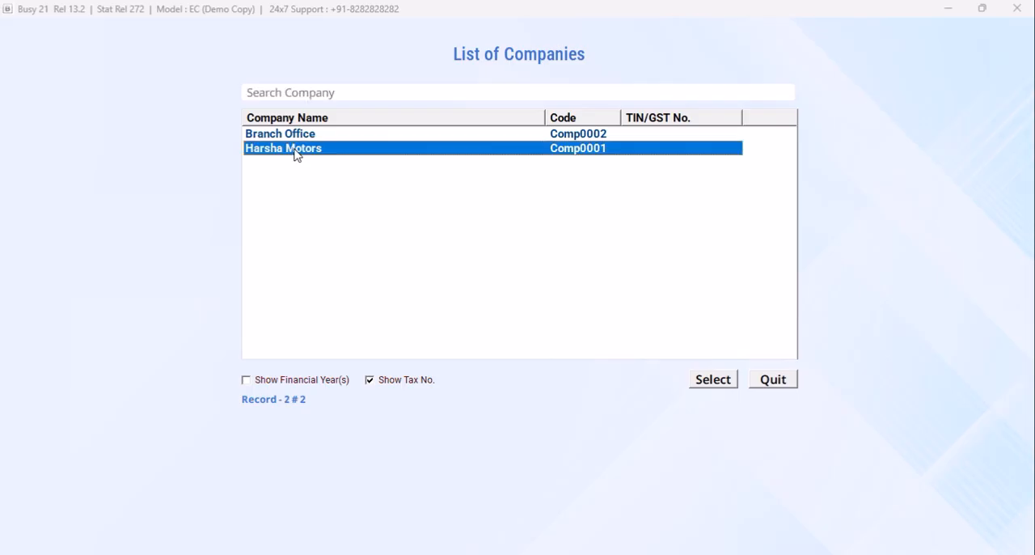
{"action": "left_click", "coordinate": [705, 381]}
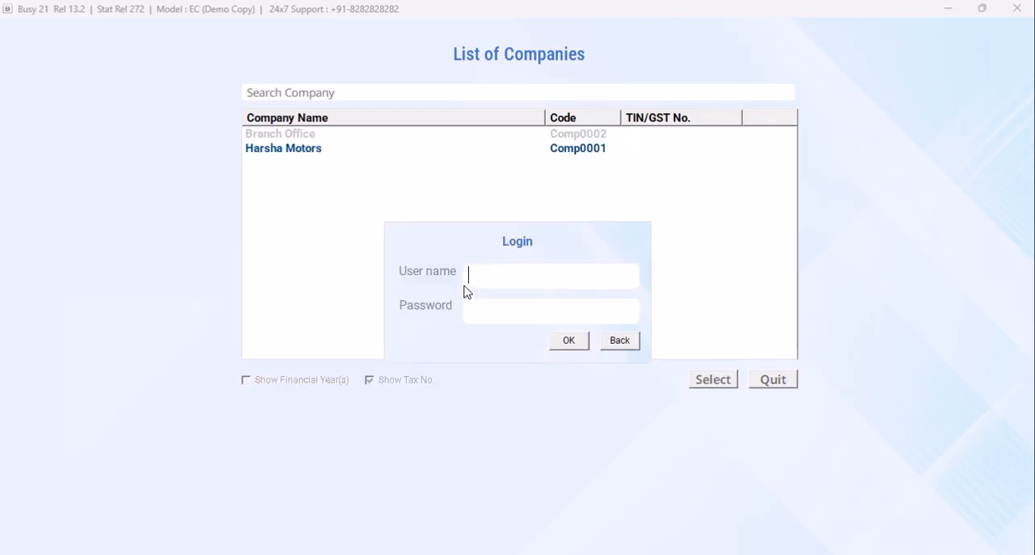
{"action": "type", "text": "BUS"}
{"action": "key", "text": "Return"}
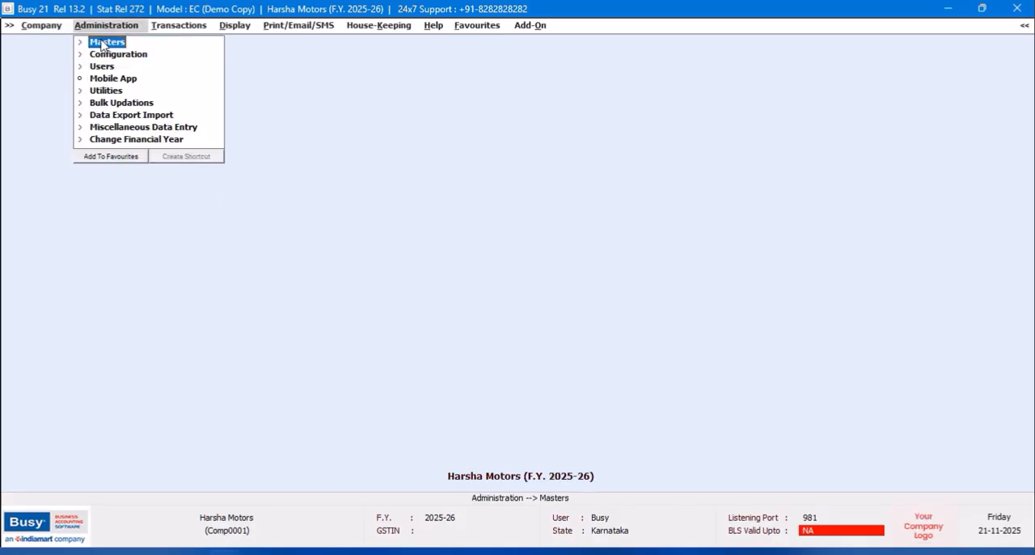
- Open the Texmo Water Pump 5HP item master for modification
{"action": "left_click", "coordinate": [103, 43]}
{"action": "left_click", "coordinate": [105, 103]}
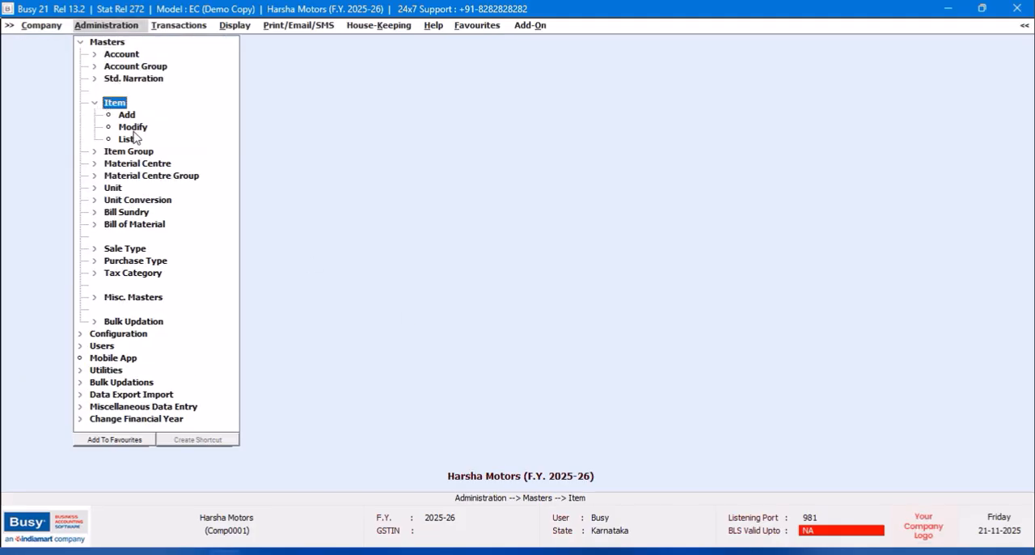
{"action": "left_click", "coordinate": [134, 129]}
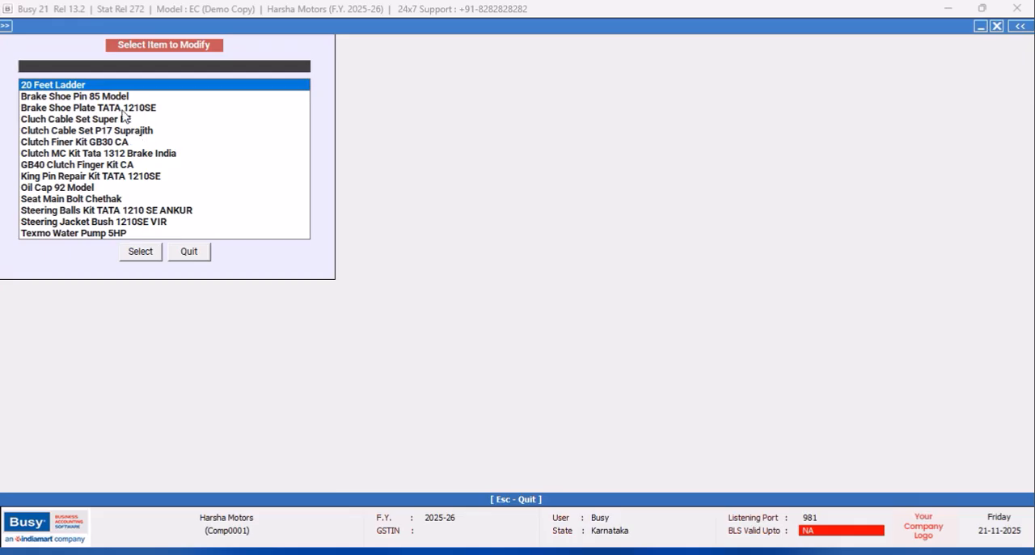
{"action": "scroll", "coordinate": [123, 117], "scroll_direction": "up", "scroll_amount": 1}
{"action": "double_click", "coordinate": [120, 86]}
{"action": "left_click", "coordinate": [139, 249]}
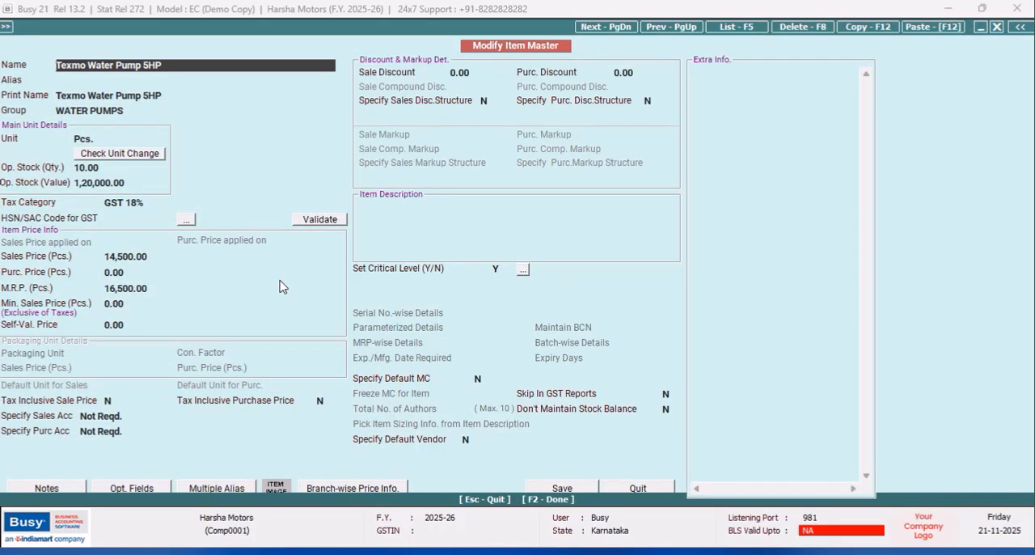
- Save the water pump item without an HSN/SAC code, setting its HOSANAGARA branch sales price to 14,500.00
{"action": "left_click", "coordinate": [582, 490]}
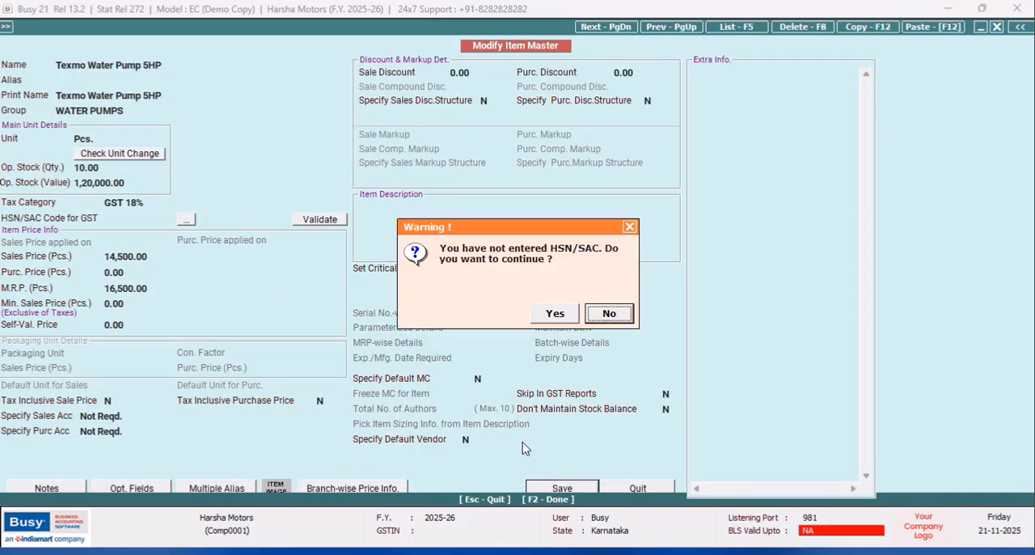
{"action": "left_click", "coordinate": [555, 313]}
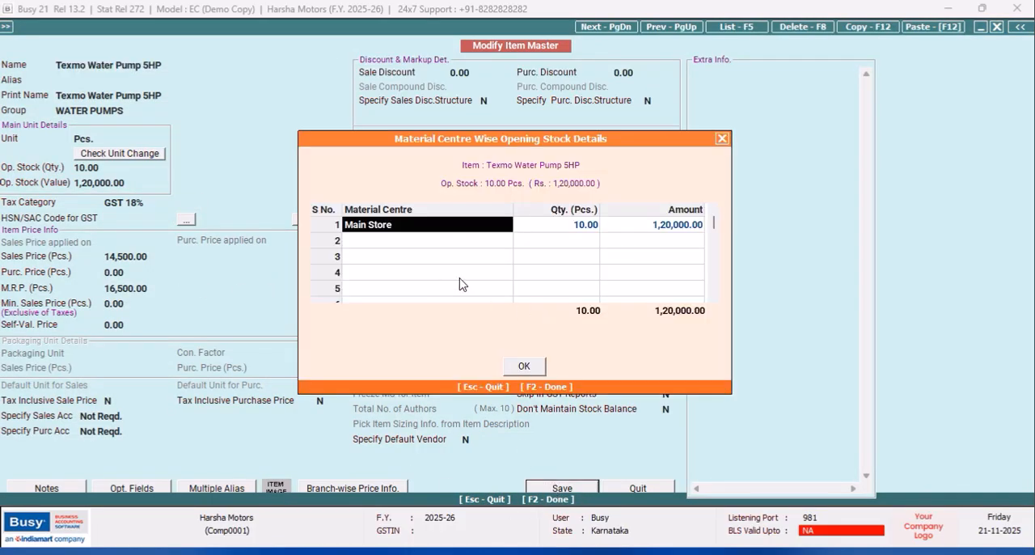
{"action": "left_click", "coordinate": [524, 366]}
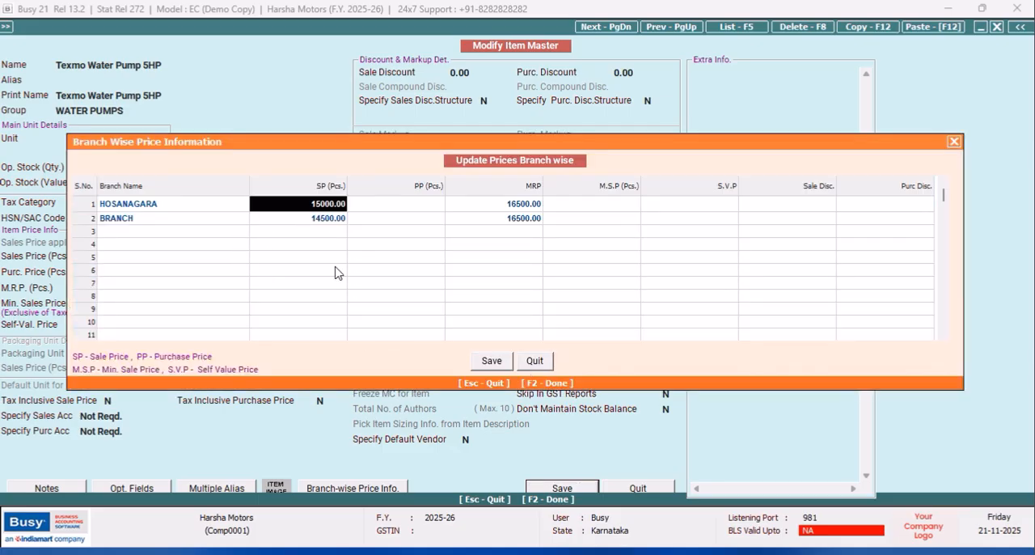
{"action": "type", "text": "14"}
{"action": "key", "text": "Return"}
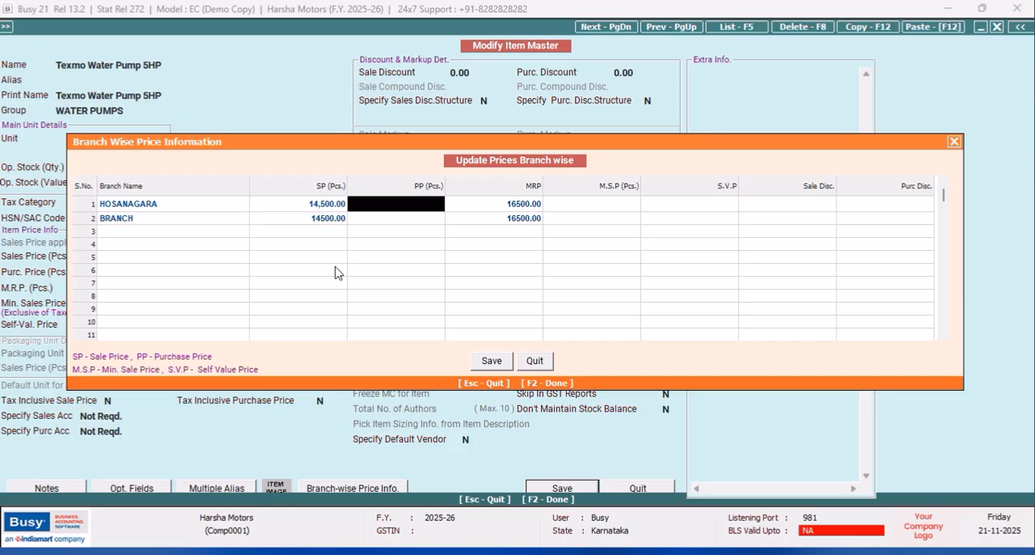
{"action": "left_click", "coordinate": [494, 361]}
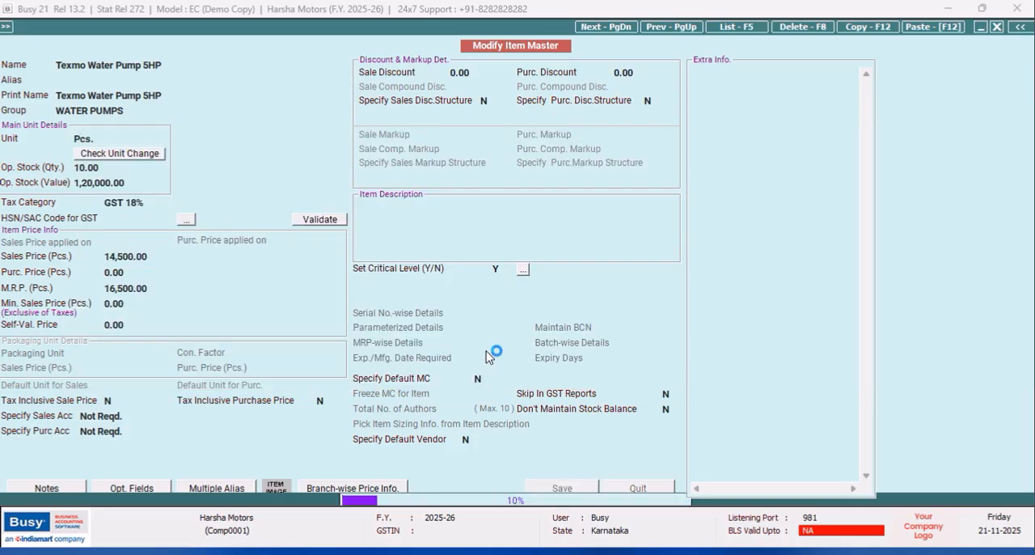
{"action": "key", "text": "F2"}
{"action": "left_click", "coordinate": [196, 252]}
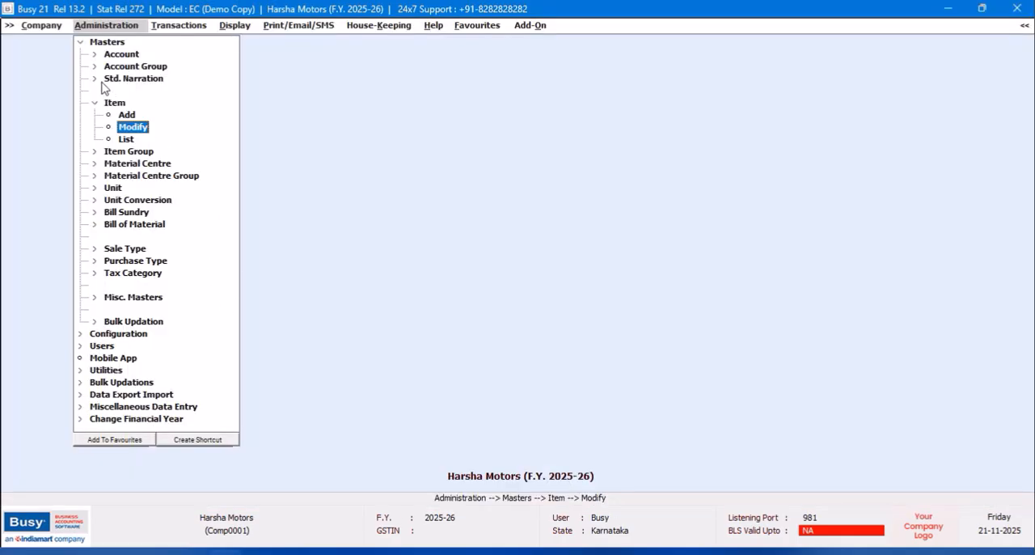
{"action": "left_click", "coordinate": [81, 41]}
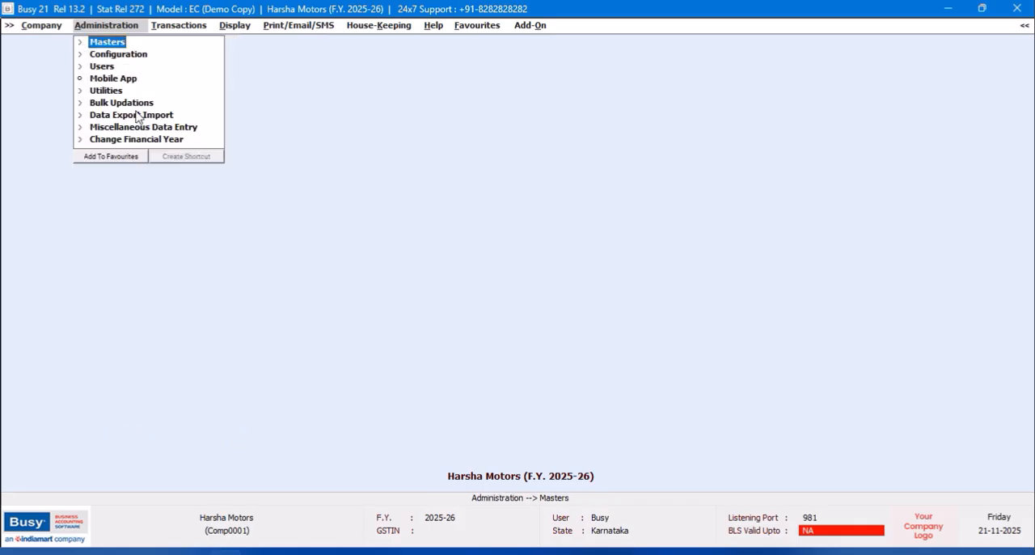
{"action": "left_click", "coordinate": [144, 103]}
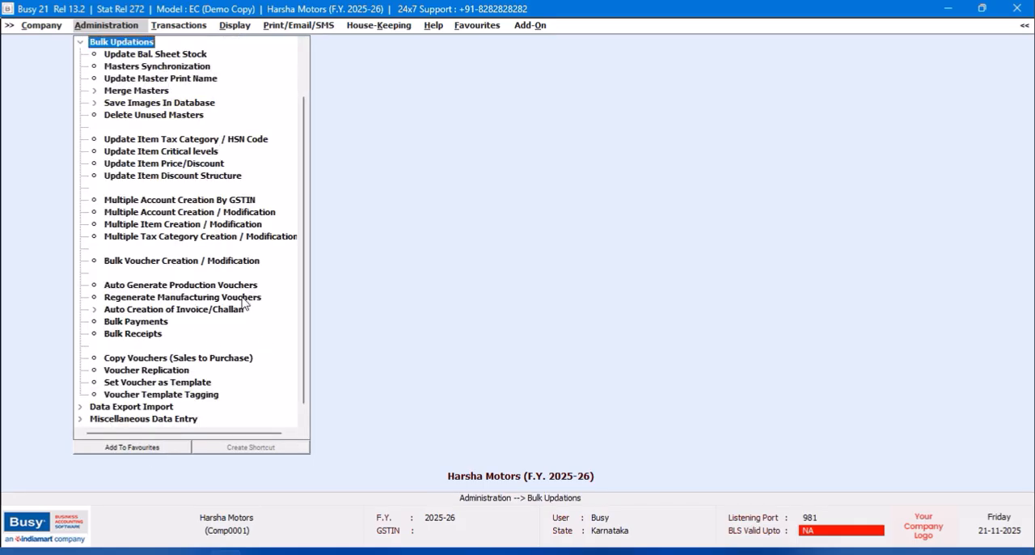
{"action": "left_click", "coordinate": [80, 43]}
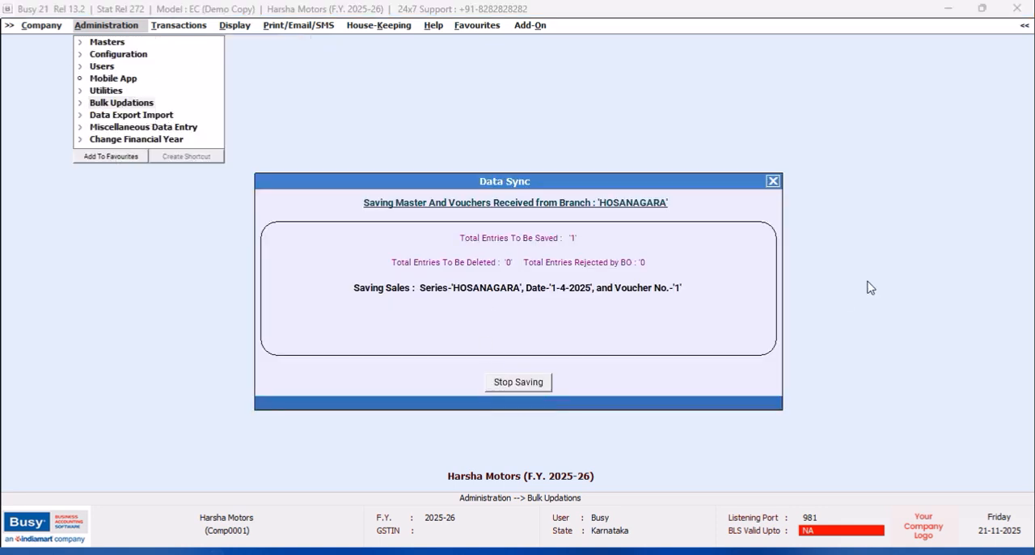
{"action": "left_click", "coordinate": [152, 114]}
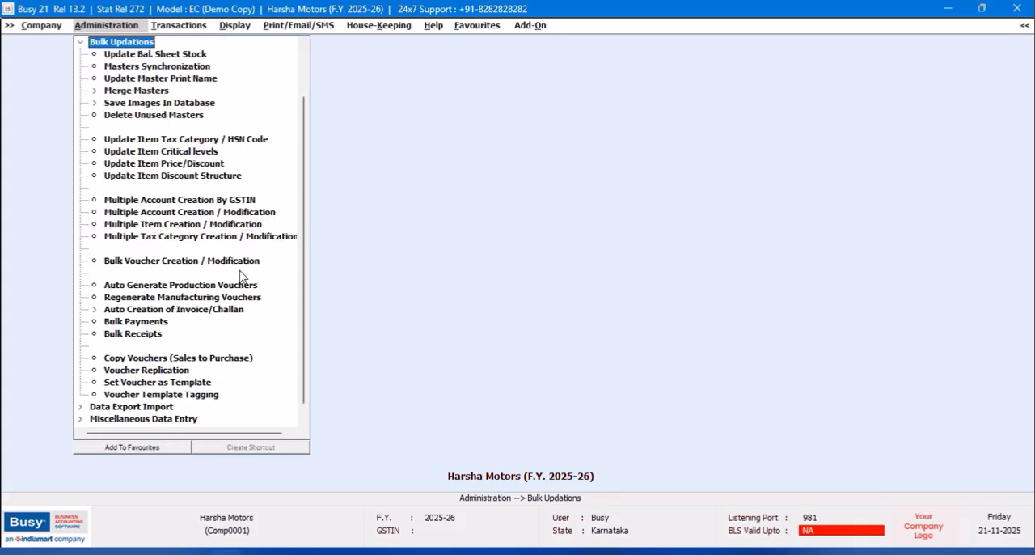
{"action": "left_click", "coordinate": [81, 42]}
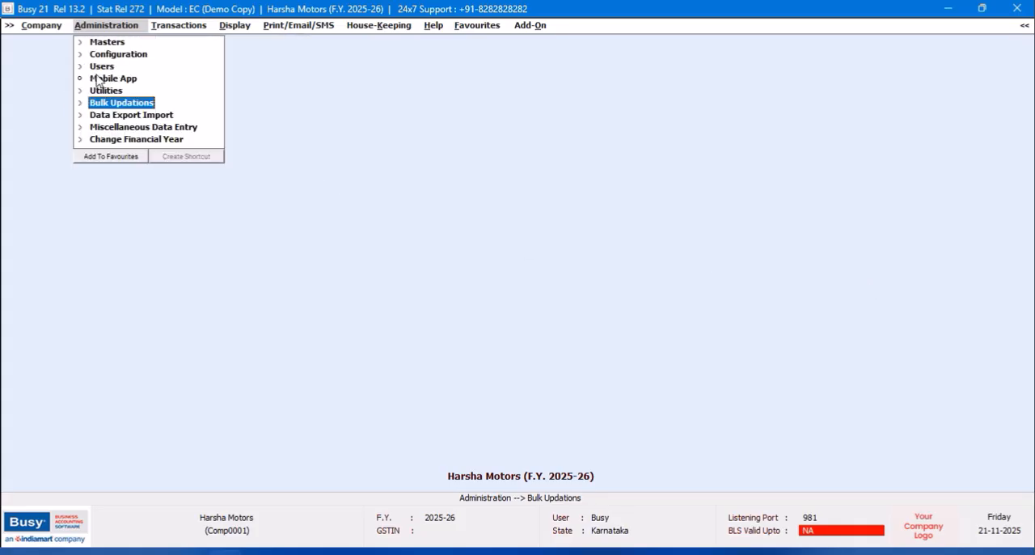
- Set up a bulk masters update to branch offices covering all Items, plus Unit, Item Group and Tax Category
{"action": "left_click", "coordinate": [146, 118]}
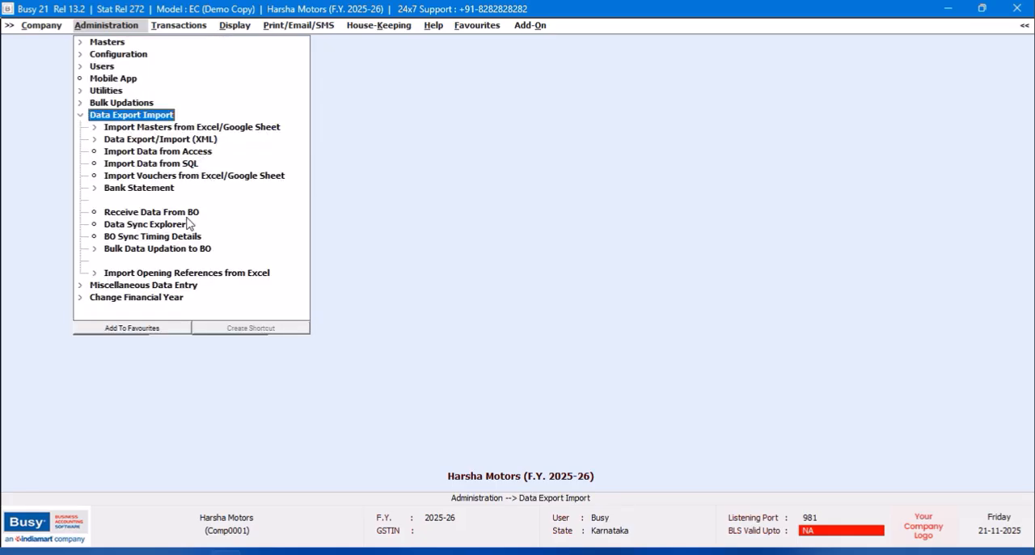
{"action": "left_click", "coordinate": [195, 247]}
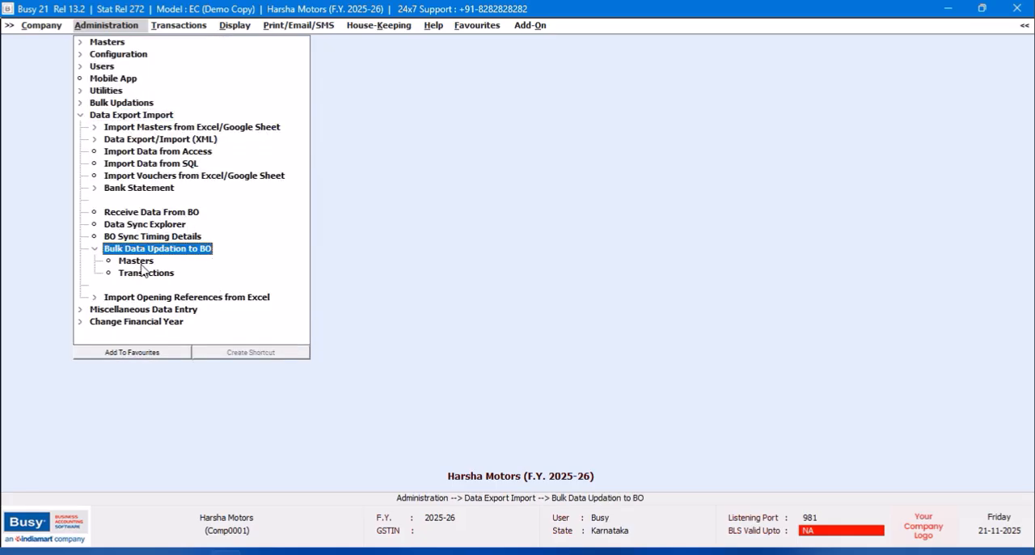
{"action": "left_click", "coordinate": [146, 263]}
{"action": "left_click", "coordinate": [17, 163]}
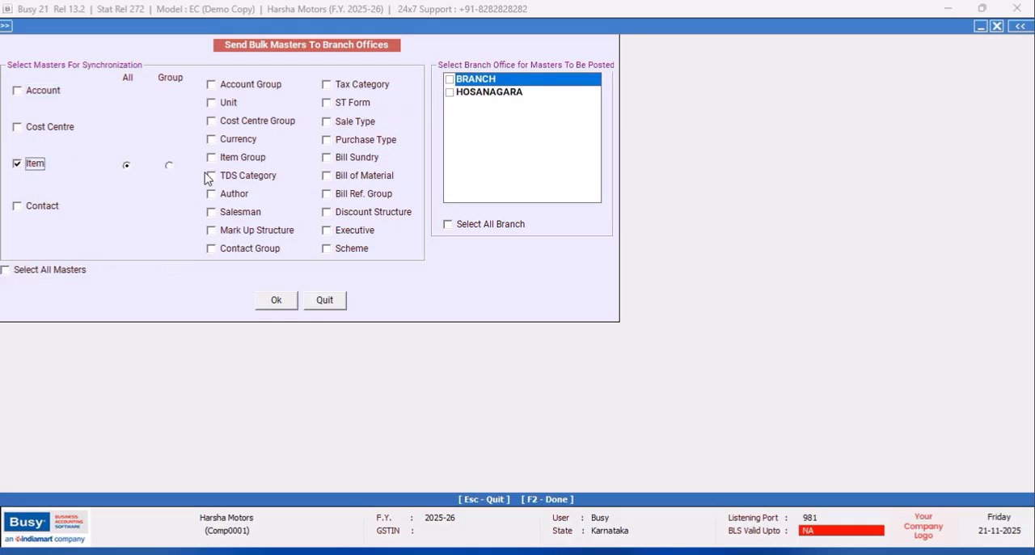
{"action": "left_click", "coordinate": [211, 103]}
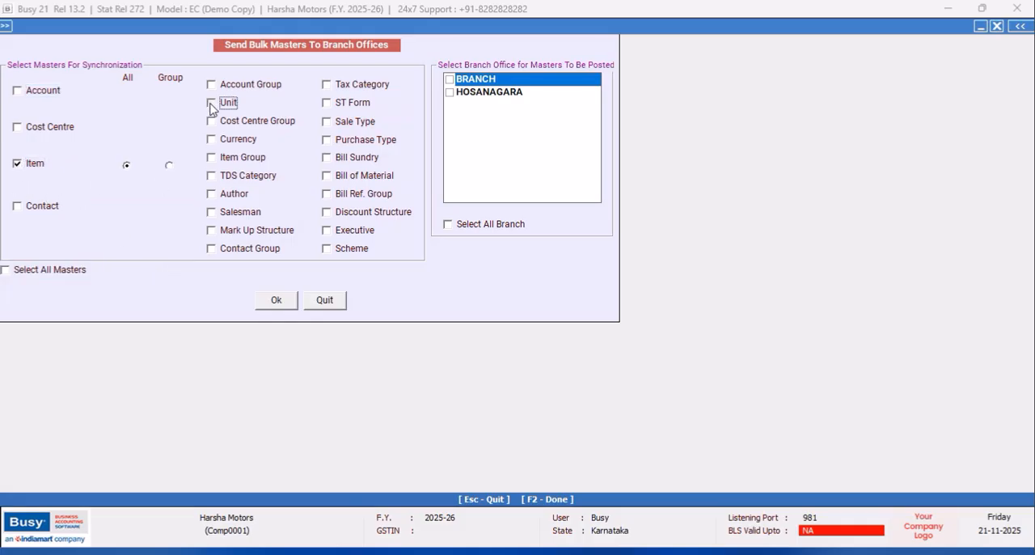
{"action": "left_click", "coordinate": [211, 158]}
{"action": "left_click", "coordinate": [326, 86]}
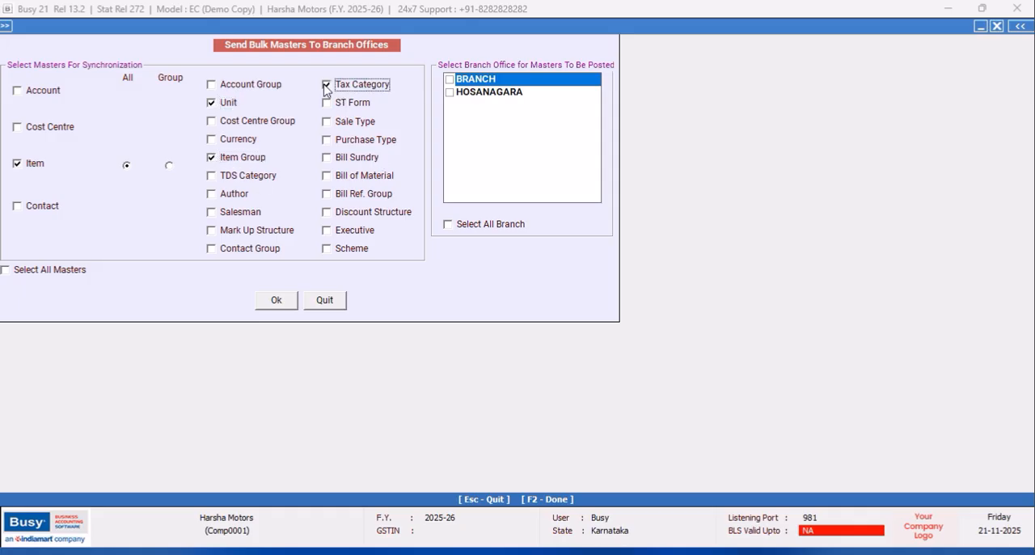
- Send the selected masters to the HOSANAGARA and BRANCH offices by bulk synchronization, and quit the form
{"action": "left_click", "coordinate": [450, 94]}
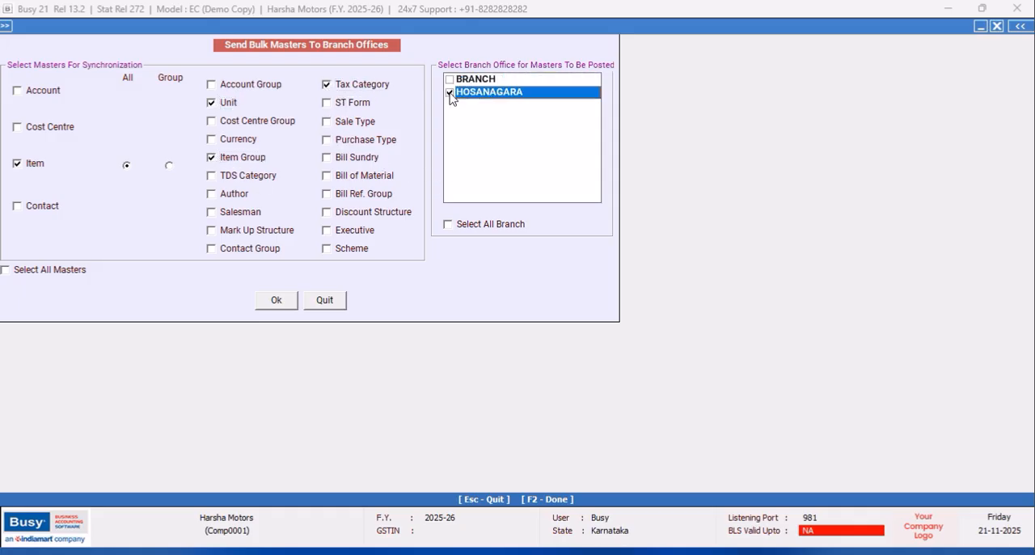
{"action": "left_click", "coordinate": [450, 80]}
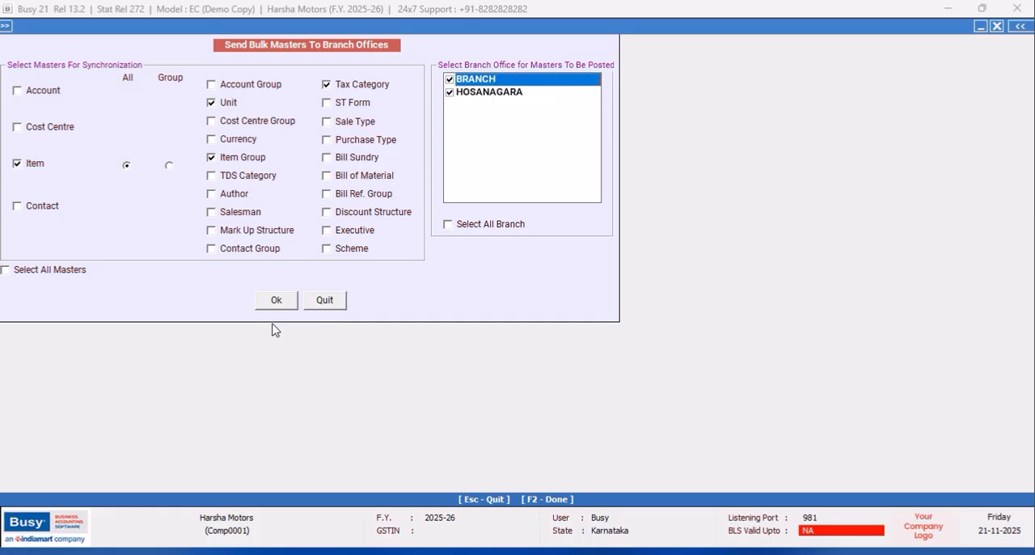
{"action": "left_click", "coordinate": [276, 300]}
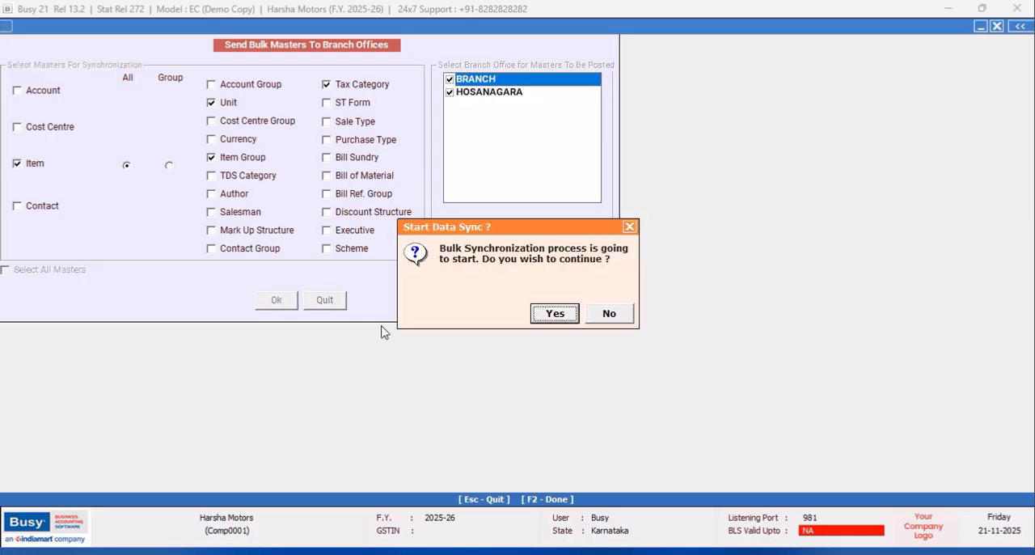
{"action": "left_click", "coordinate": [553, 314]}
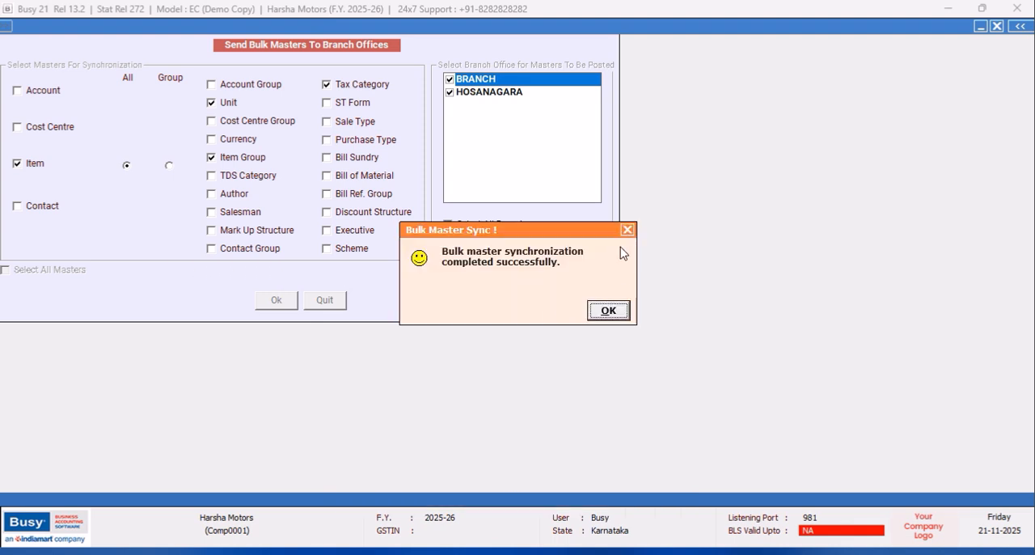
{"action": "left_click", "coordinate": [627, 232]}
{"action": "left_click", "coordinate": [607, 314]}
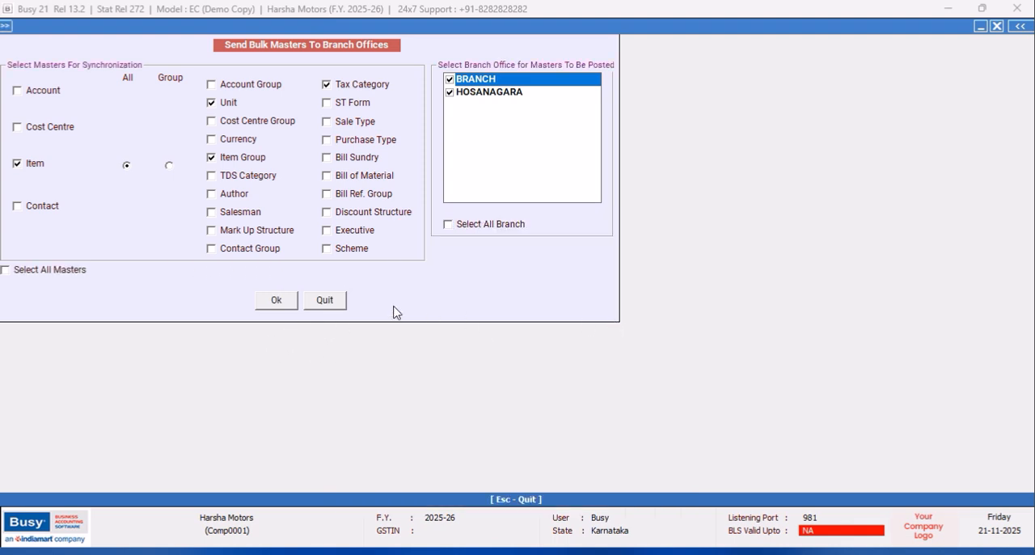
{"action": "left_click", "coordinate": [337, 304]}
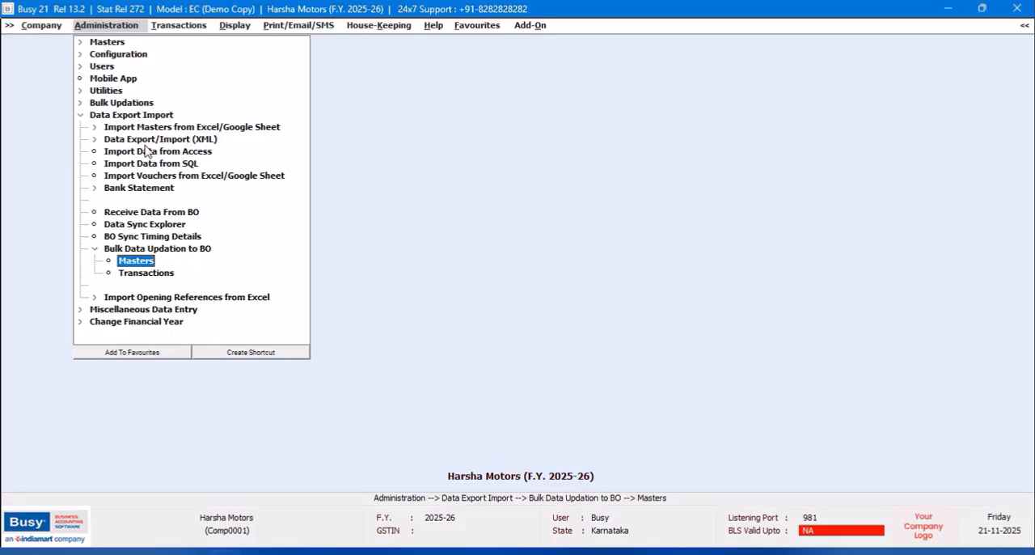
- Close the Harsha Motors company, exit the program, and start the branch office's copy of BUSY in demo mode
{"action": "left_click", "coordinate": [41, 29]}
{"action": "left_click", "coordinate": [41, 45]}
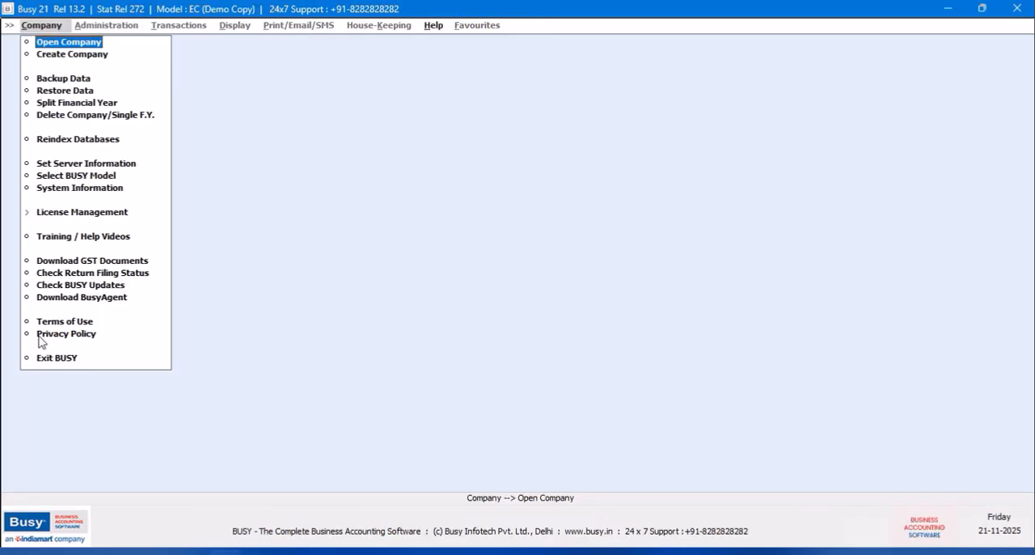
{"action": "left_click", "coordinate": [46, 358]}
{"action": "double_click", "coordinate": [84, 214]}
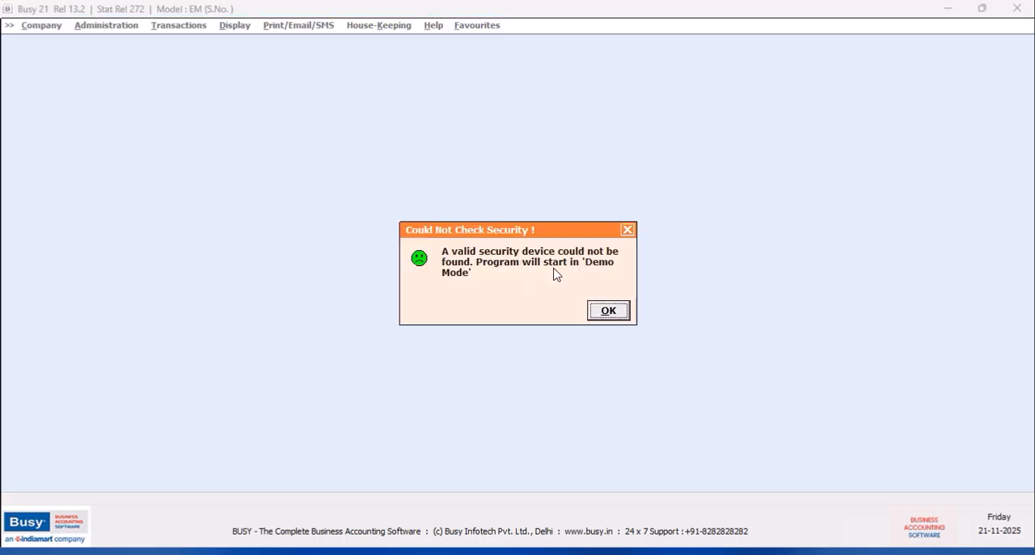
{"action": "left_click", "coordinate": [611, 309]}
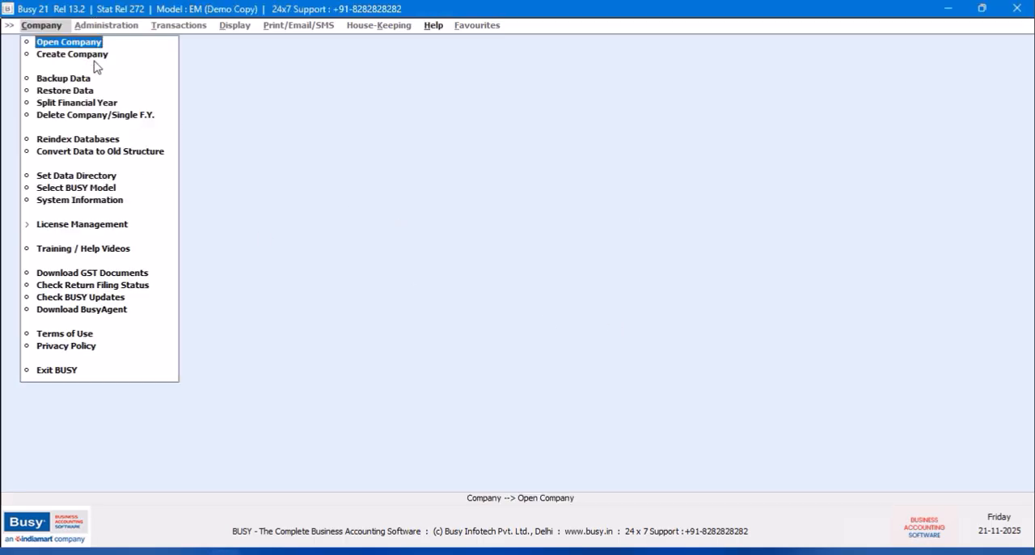
- Open the Hosanagara company (COMP0001) and log in as the HOSANAGARA user
{"action": "key", "text": "Return"}
{"action": "left_click", "coordinate": [291, 150]}
{"action": "left_click", "coordinate": [729, 382]}
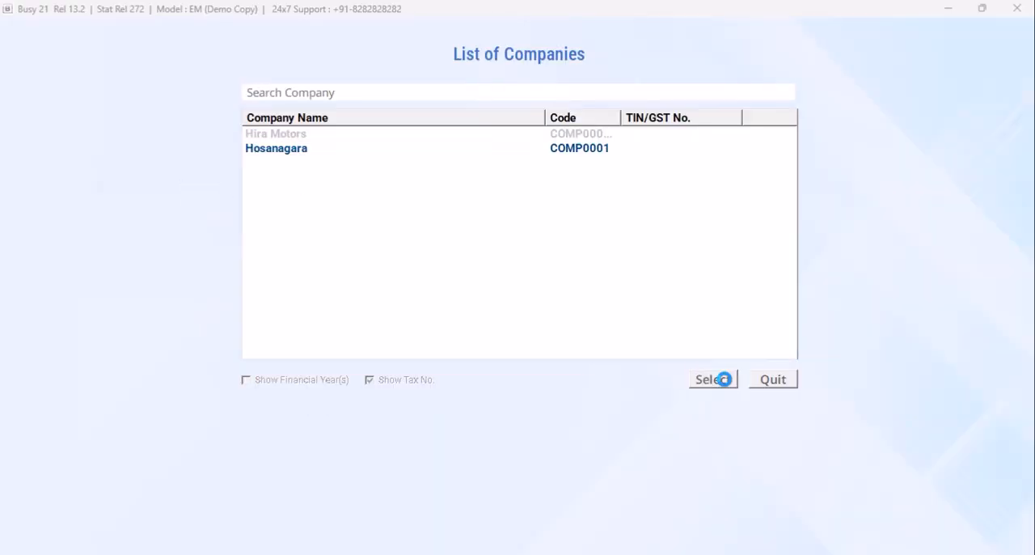
{"action": "type", "text": "HO"}
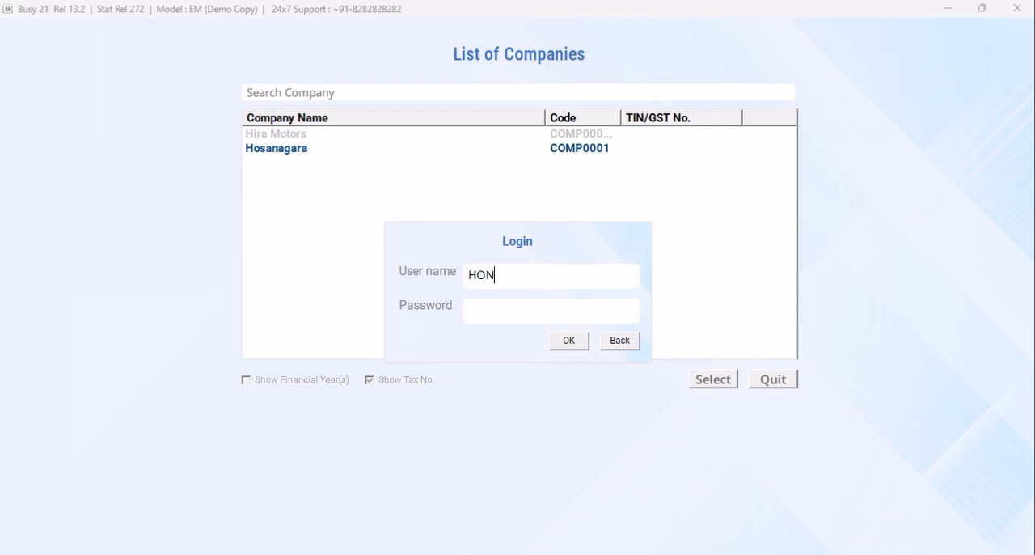
{"action": "type", "text": "SANAGARA"}
{"action": "key", "text": "Return"}
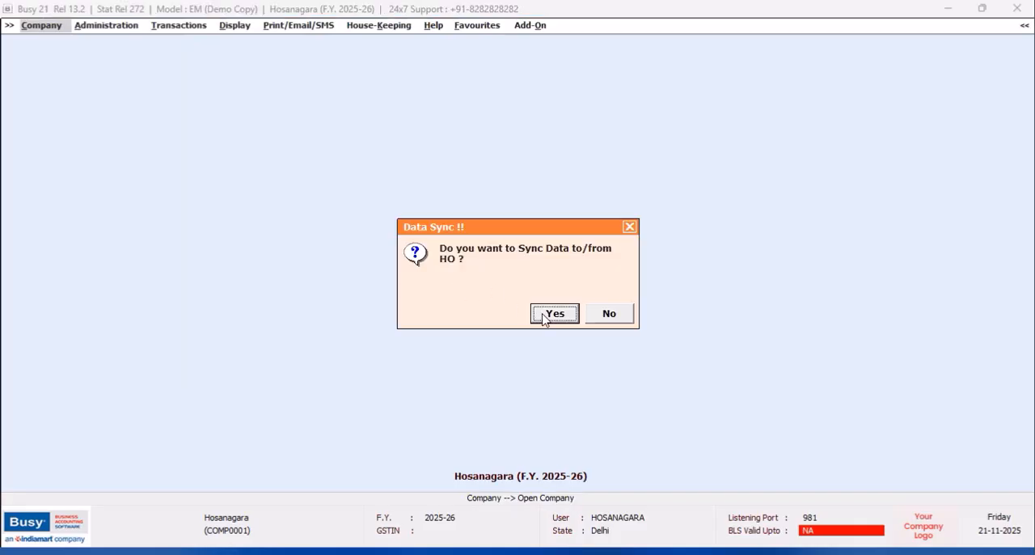
- Receive the pending masters from the head office through branch office data synchronization, and quit the sync form
{"action": "left_click", "coordinate": [550, 317]}
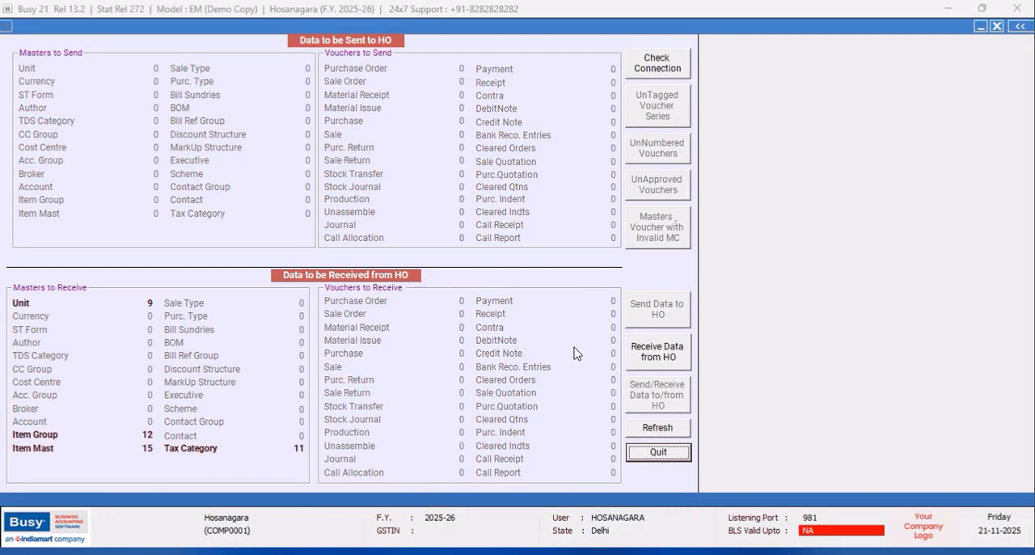
{"action": "left_click", "coordinate": [651, 365]}
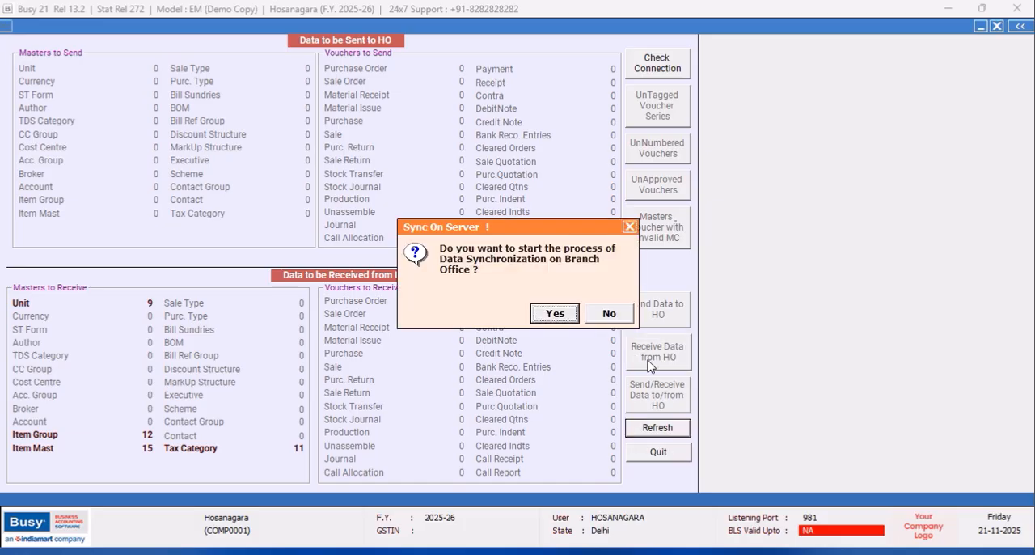
{"action": "left_click", "coordinate": [553, 319]}
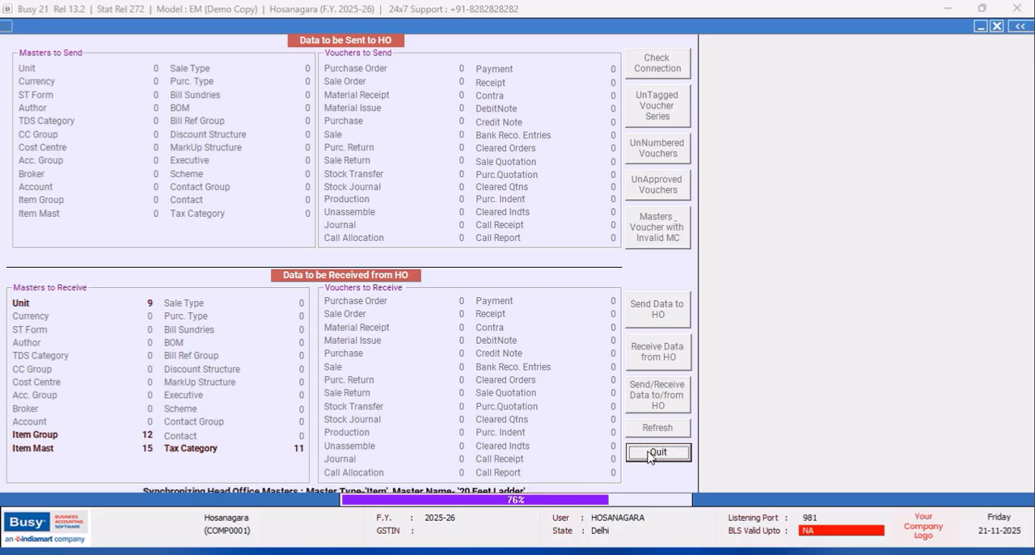
{"action": "left_click", "coordinate": [607, 310]}
{"action": "left_click", "coordinate": [609, 315]}
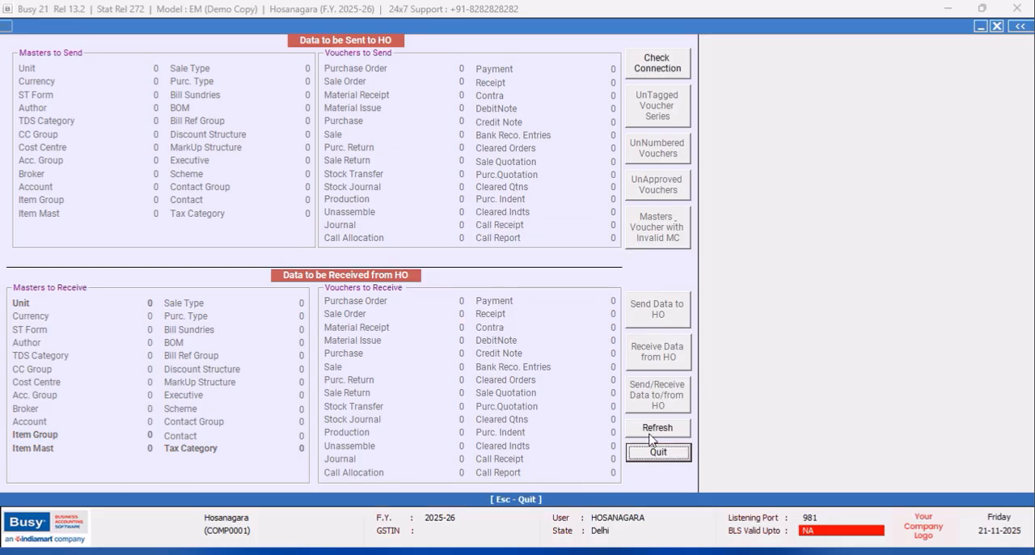
{"action": "left_click", "coordinate": [653, 453]}
- Open sales voucher 1 of the HOSANAGARA series, dated 01-04-2025, for modification
{"action": "left_click", "coordinate": [166, 27]}
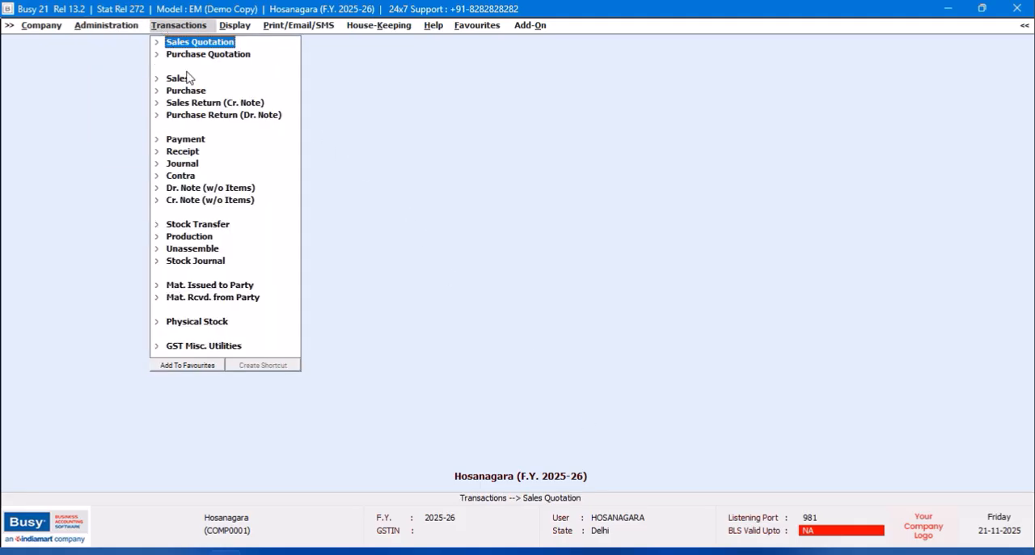
{"action": "left_click", "coordinate": [183, 80]}
{"action": "left_click", "coordinate": [191, 103]}
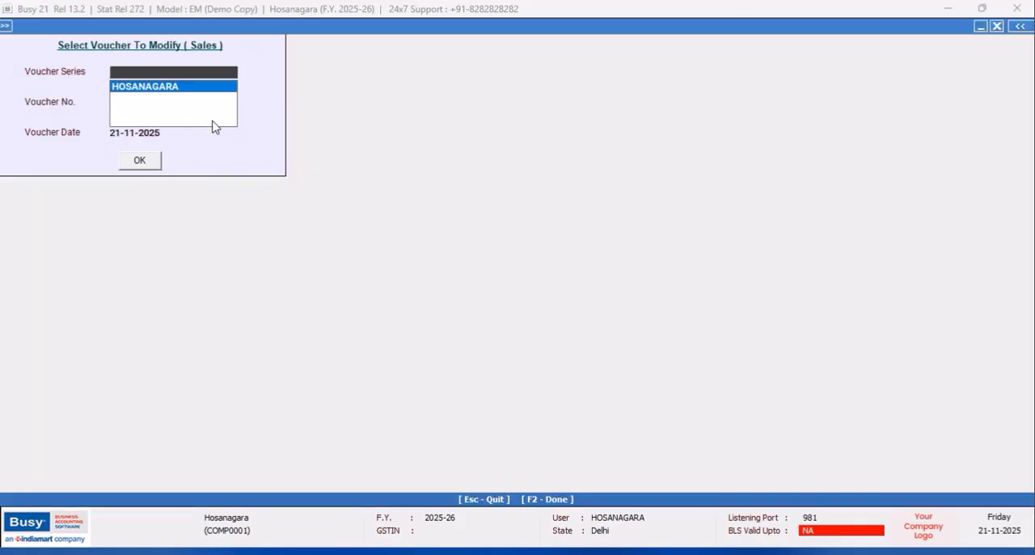
{"action": "left_click", "coordinate": [117, 89]}
{"action": "left_click", "coordinate": [139, 161]}
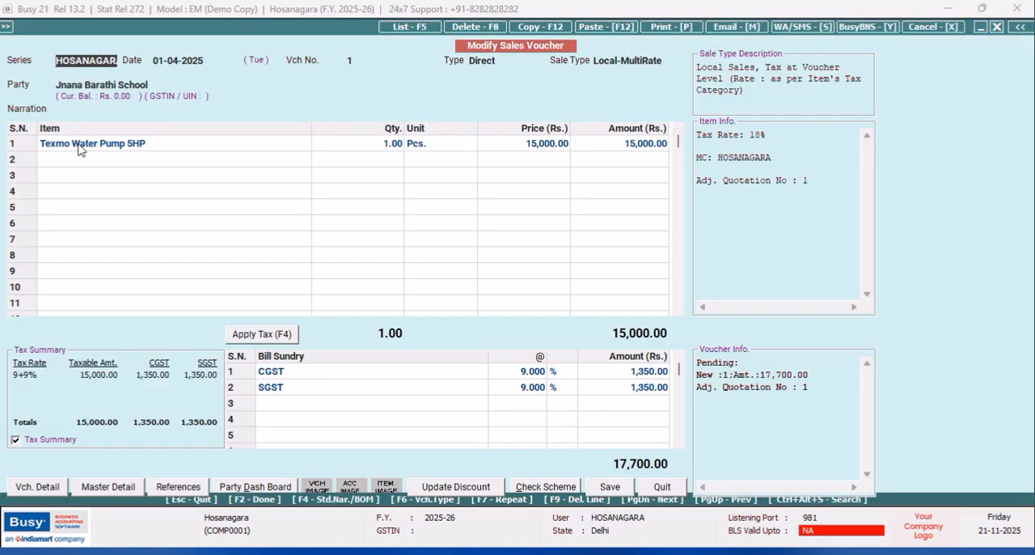
- Re-enter Texmo Water Pump 5HP as the first item from material centre HOSANAGARA, quantity 1 Pcs. at 14,500.00
{"action": "left_click", "coordinate": [89, 152]}
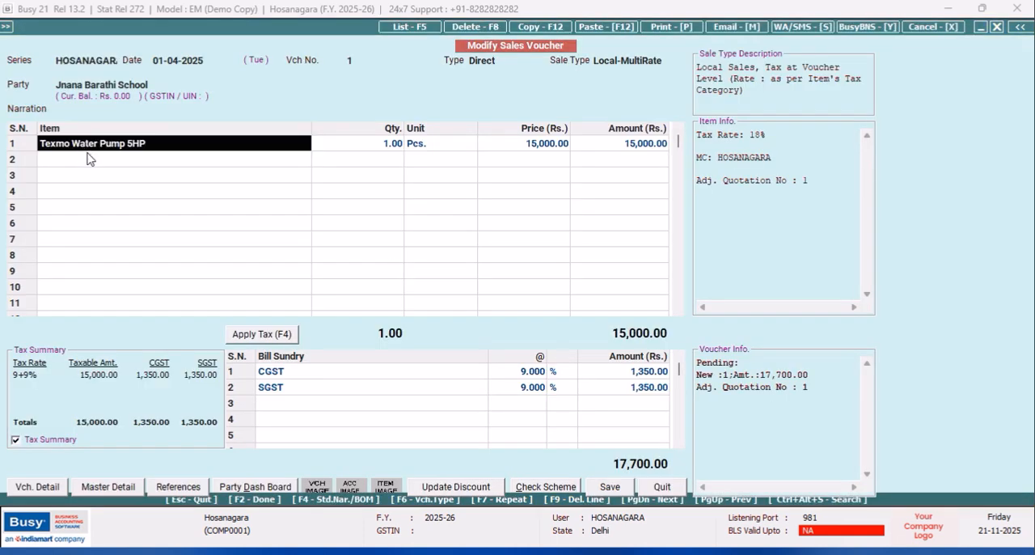
{"action": "type", "text": "te"}
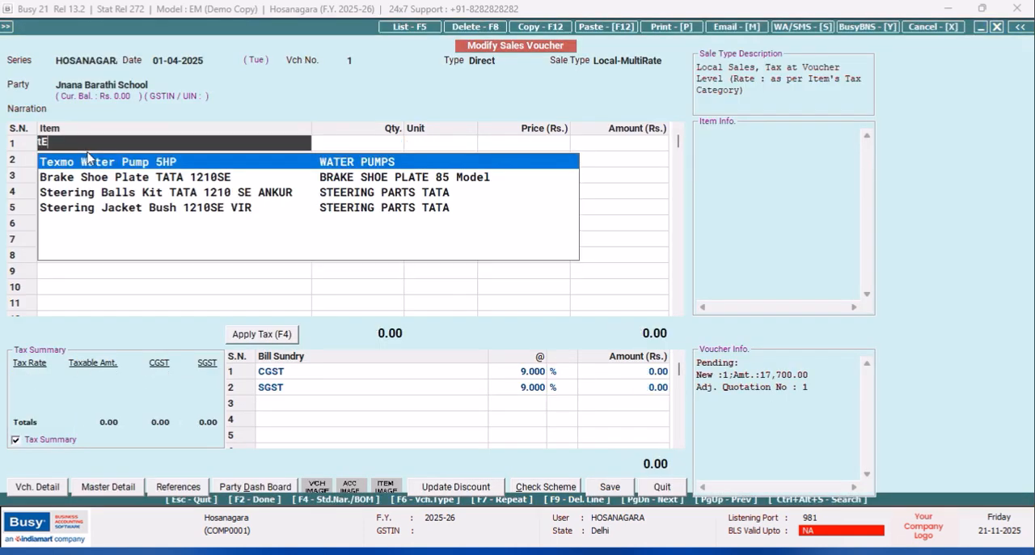
{"action": "key", "text": "Return"}
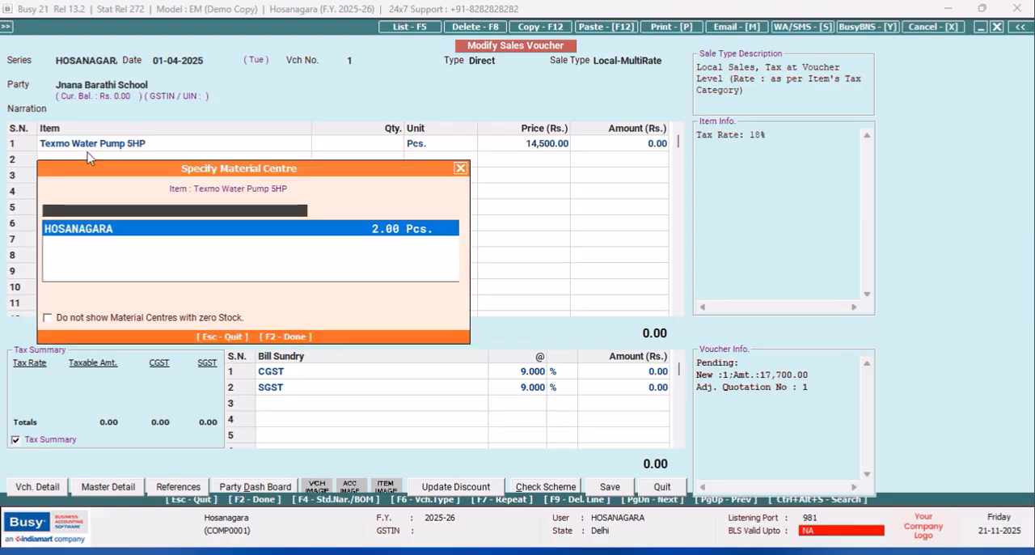
{"action": "key", "text": "Return"}
{"action": "type", "text": "1"}
{"action": "key", "text": "Return"}
{"action": "key", "text": "Return"}
{"action": "key", "text": "Return"}
{"action": "key", "text": "Return"}
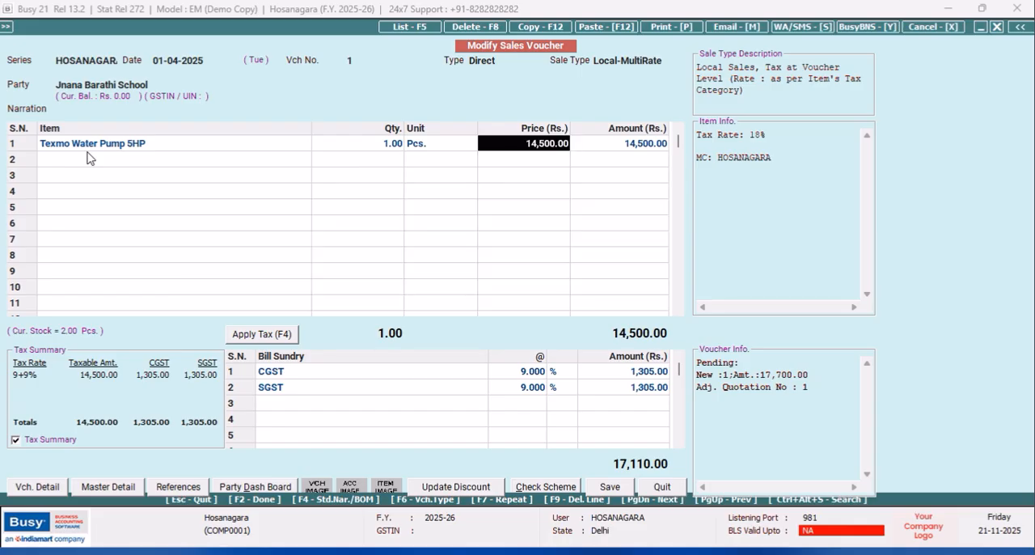
{"action": "key", "text": "Return"}
- Apply the tax to the sales voucher and proceed with saving it as a local transaction for an other-state party
{"action": "left_click", "coordinate": [284, 336]}
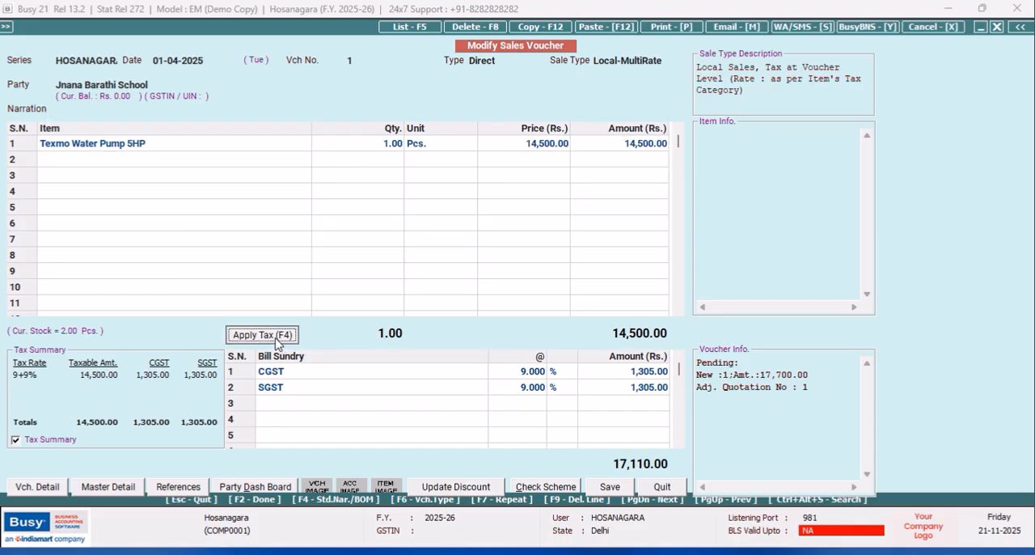
{"action": "left_click", "coordinate": [604, 492]}
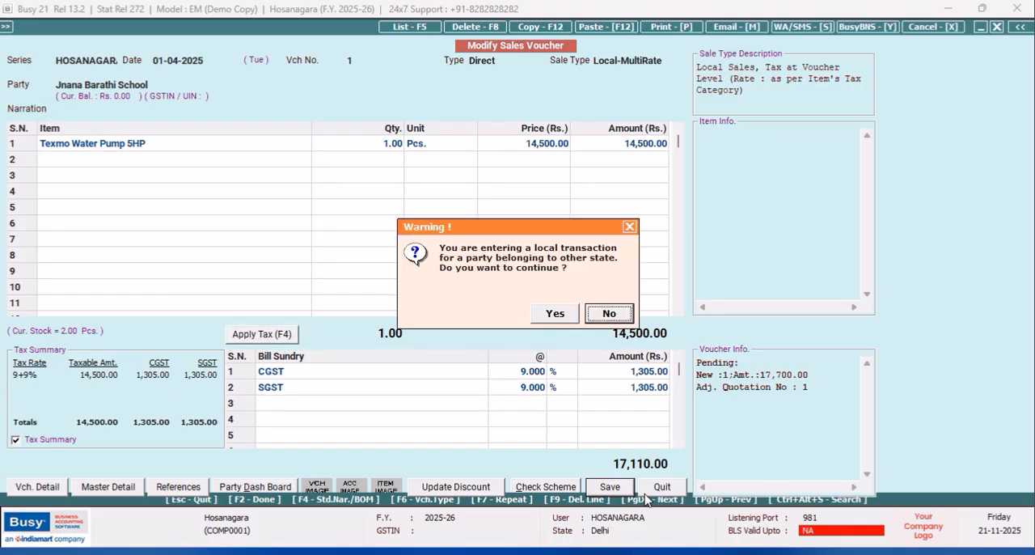
{"action": "left_click", "coordinate": [553, 320]}
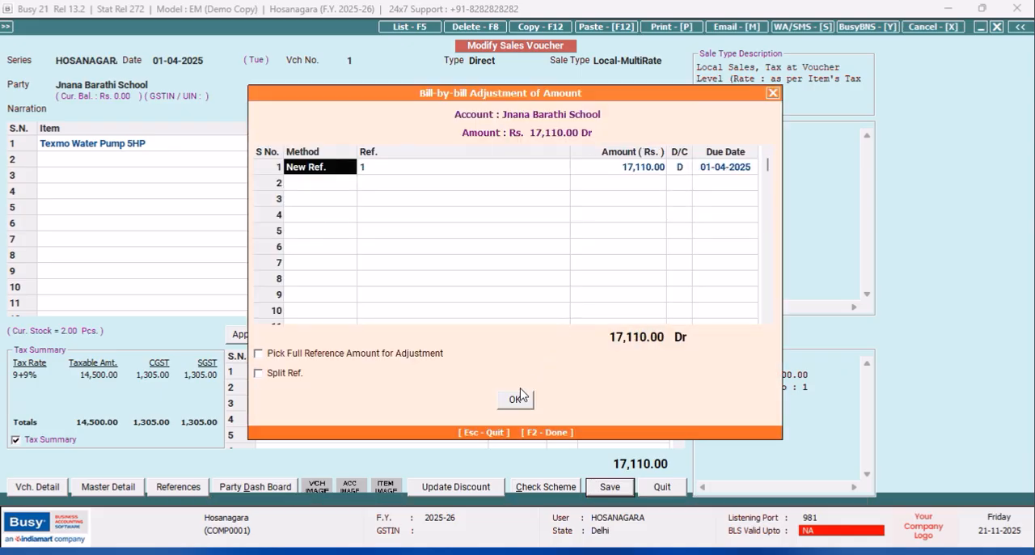
- Re-enter the bill-by-bill adjustment as New Ref. 1 for 17,110.00, and finish saving the sales voucher without printing the invoice
{"action": "key", "text": "F9"}
{"action": "key", "text": "space"}
{"action": "key", "text": "Return"}
{"action": "key", "text": "Return"}
{"action": "key", "text": "Return"}
{"action": "key", "text": "Return"}
{"action": "key", "text": "Return"}
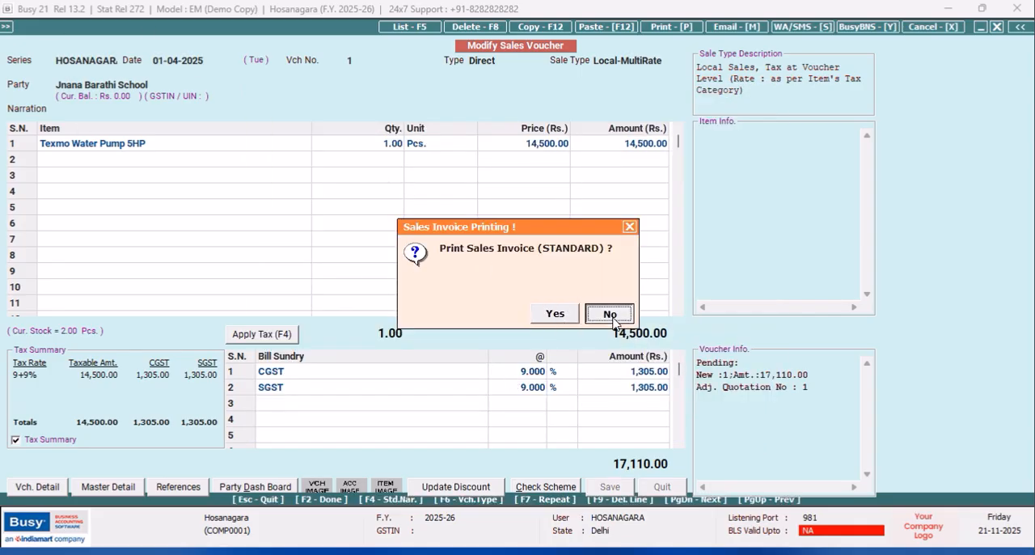
{"action": "left_click", "coordinate": [611, 313]}
{"action": "left_click", "coordinate": [999, 27]}
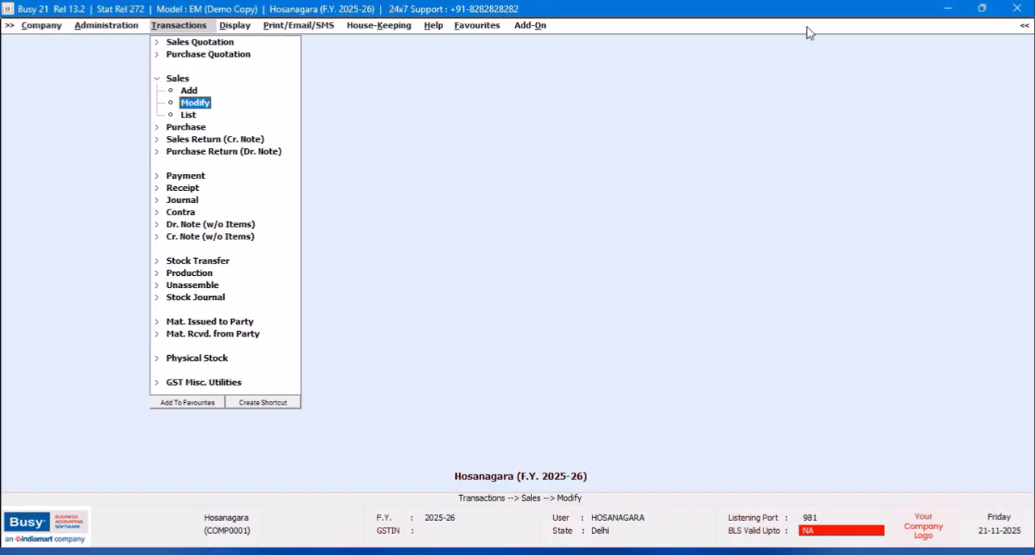
- Start a new receipt voucher in the HOSANAGARA series dated 02-04-2025 with Cash as the receipt mode
{"action": "left_click", "coordinate": [181, 188]}
{"action": "double_click", "coordinate": [188, 199]}
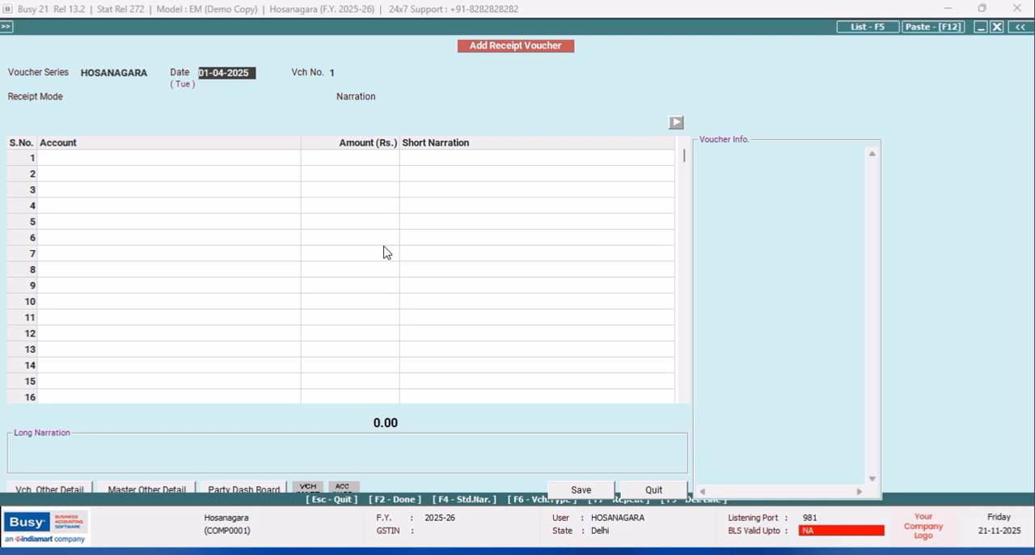
{"action": "key", "text": "Return"}
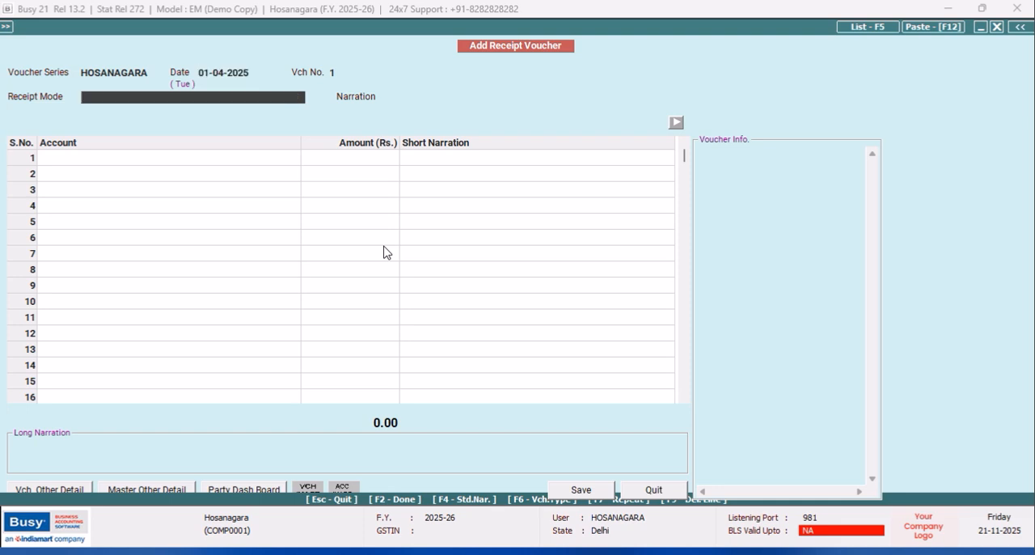
{"action": "key", "text": "Up"}
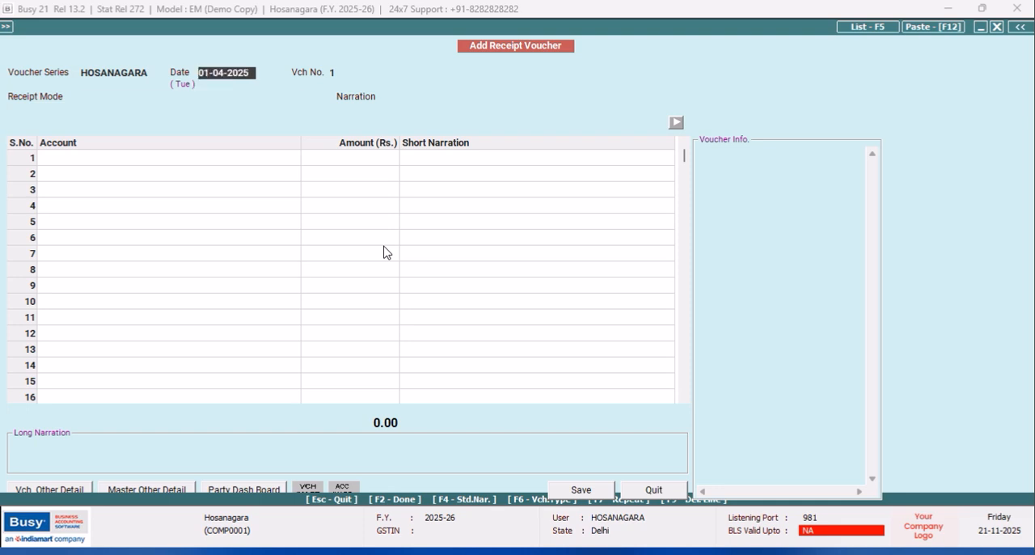
{"action": "type", "text": "2/4"}
{"action": "key", "text": "Return"}
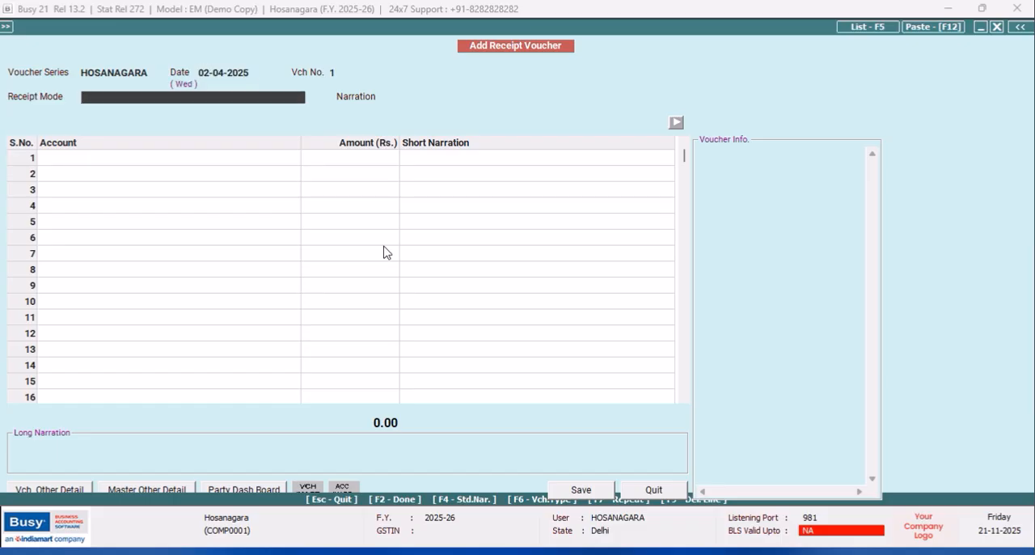
{"action": "key", "text": "Return"}
{"action": "key", "text": "Return"}
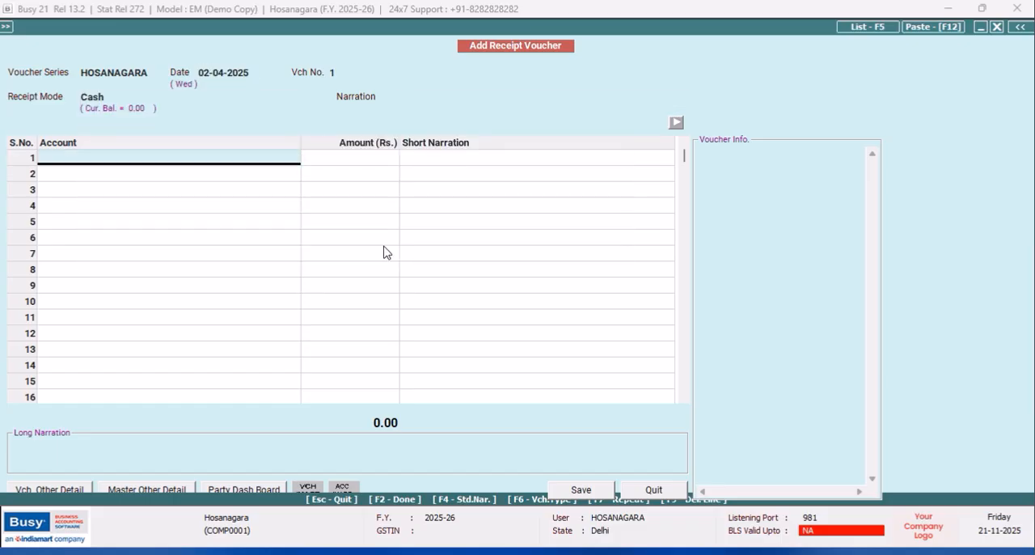
- Enter Jnana Barathi School as the first account of the receipt with an amount of 17,100.00
{"action": "type", "text": "JN"}
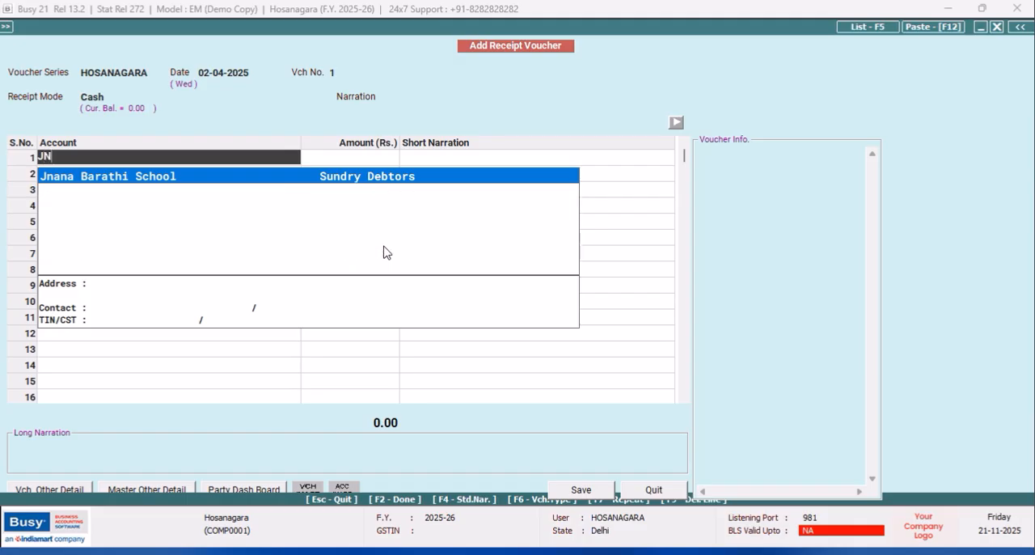
{"action": "key", "text": "Return"}
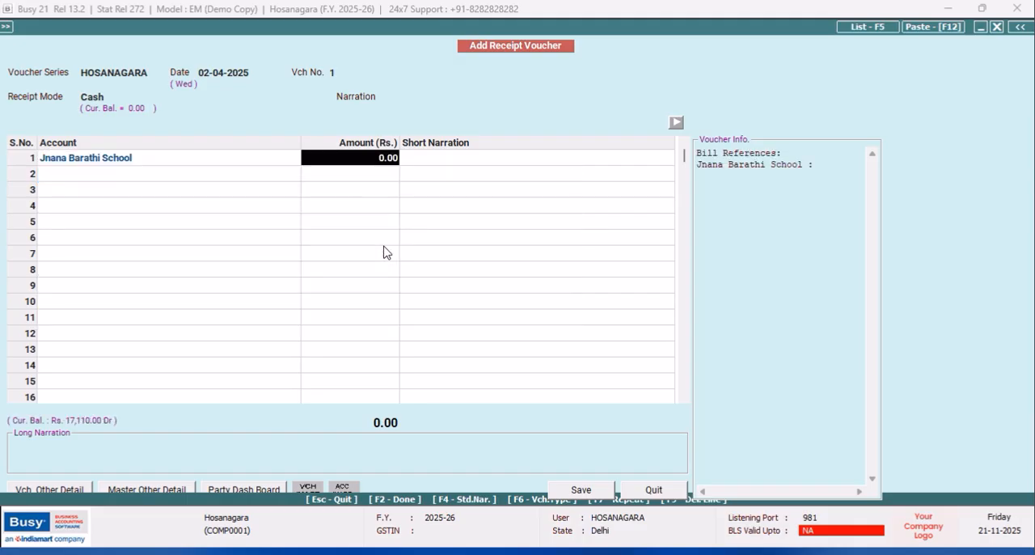
{"action": "type", "text": "171"}
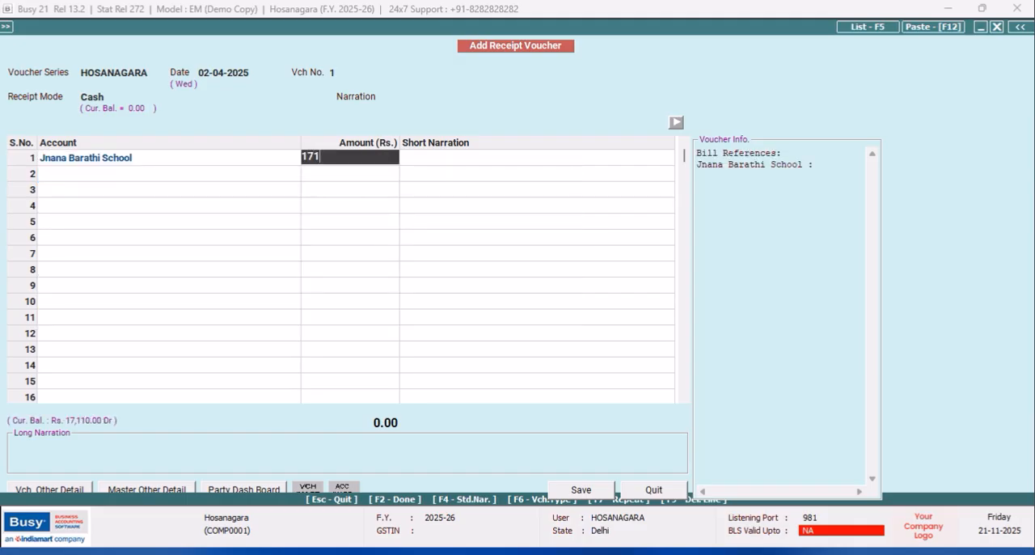
{"action": "key", "text": "Return"}
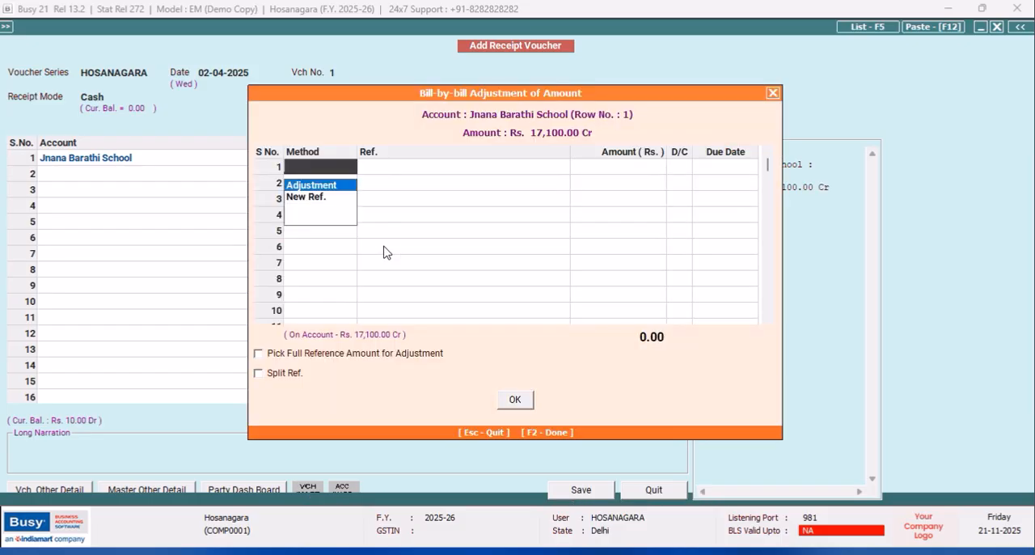
- Adjust the 17,100.00 against bill reference 1, and save the receipt voucher with a person's name as the short narration
{"action": "key", "text": "Return"}
{"action": "key", "text": "Return"}
{"action": "key", "text": "Return"}
{"action": "key", "text": "Return"}
{"action": "key", "text": "Return"}
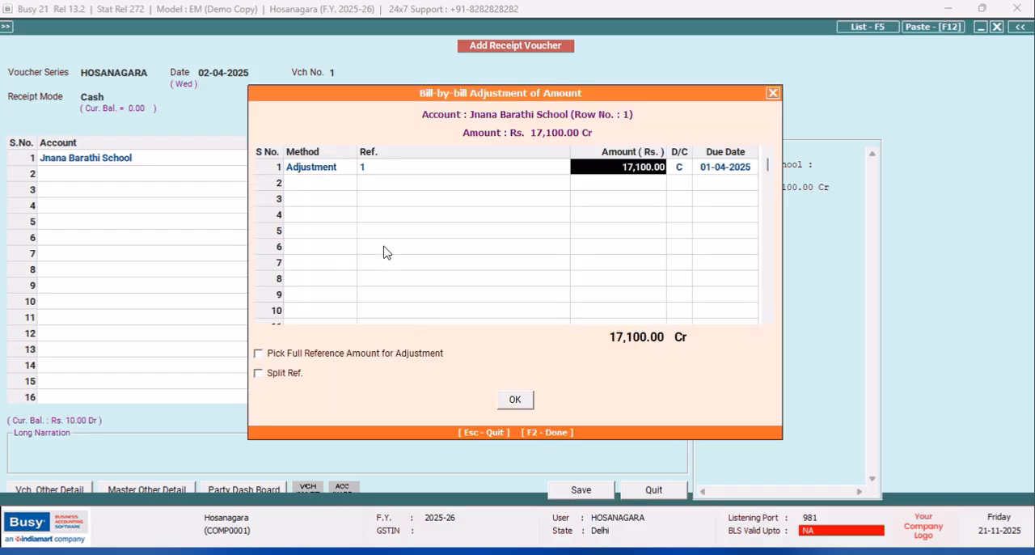
{"action": "key", "text": "Return"}
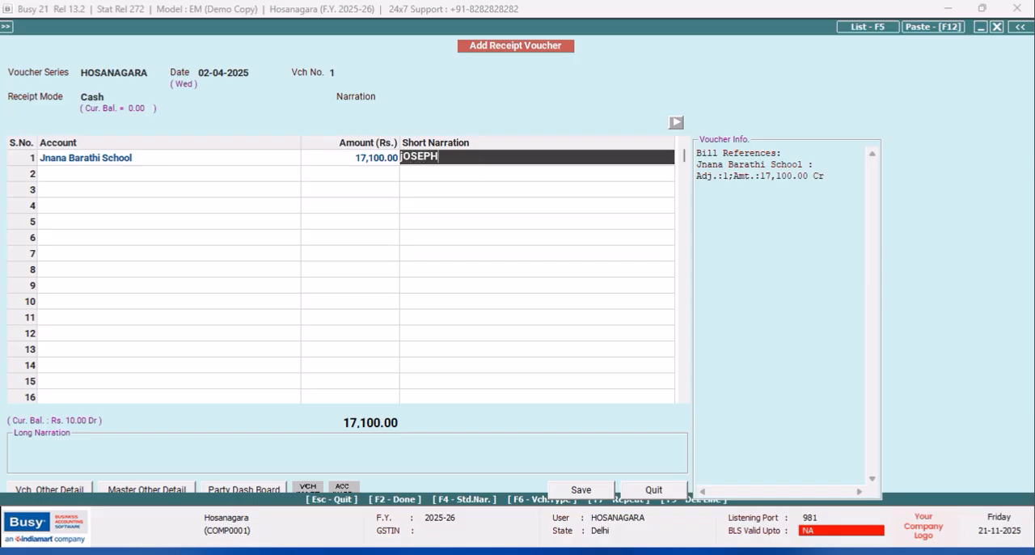
{"action": "left_click", "coordinate": [579, 491]}
{"action": "left_click", "coordinate": [651, 491]}
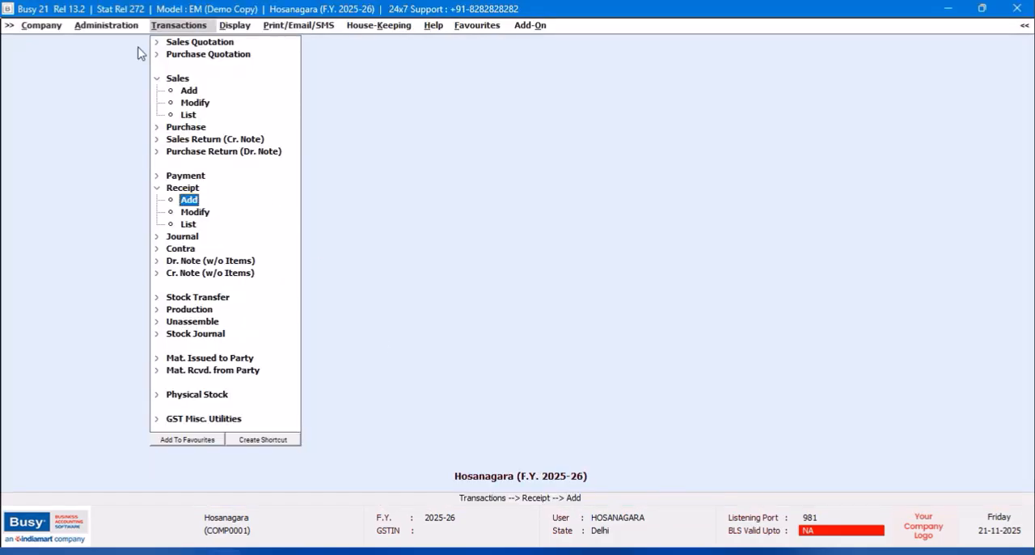
- View the Cash account ledger for 01-04-2025 to 02-04-2025 and close the report
{"action": "left_click", "coordinate": [228, 28]}
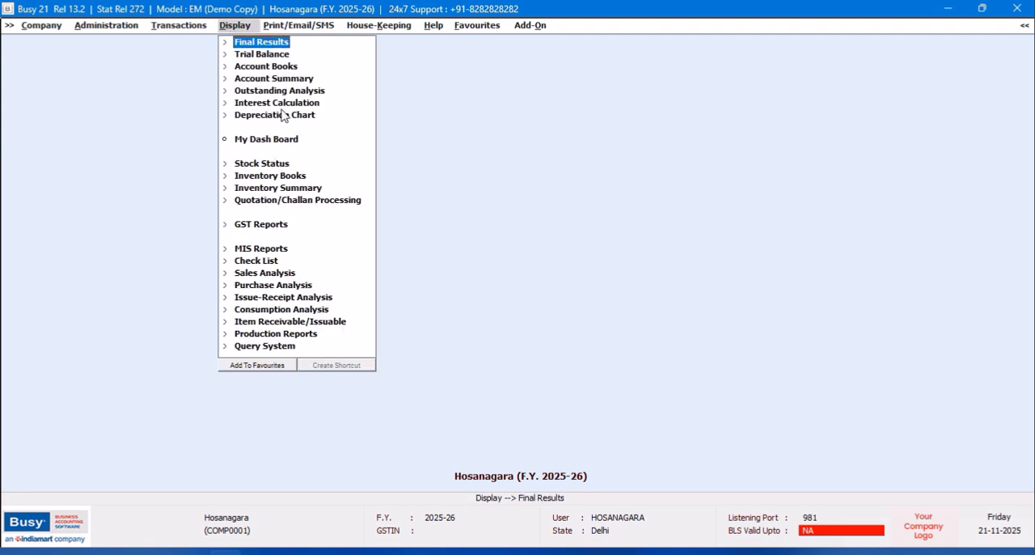
{"action": "key", "text": "alt+l"}
{"action": "type", "text": "CASH"}
{"action": "key", "text": "Return"}
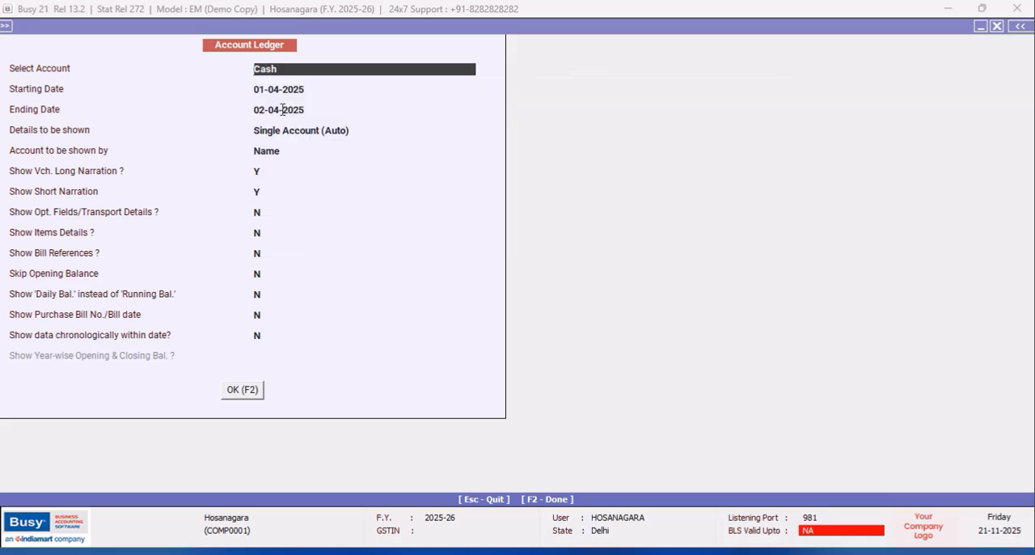
{"action": "key", "text": "F2"}
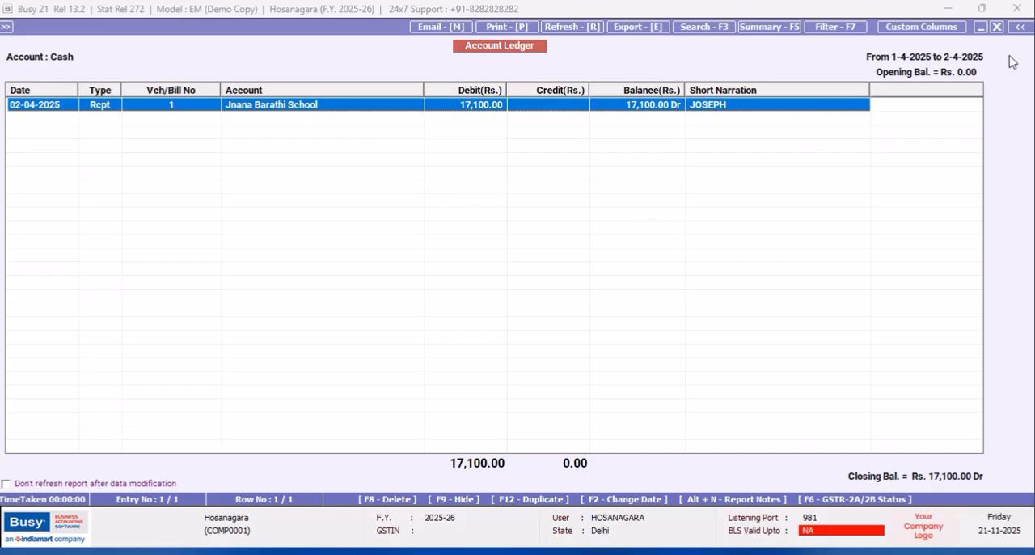
{"action": "left_click", "coordinate": [996, 27]}
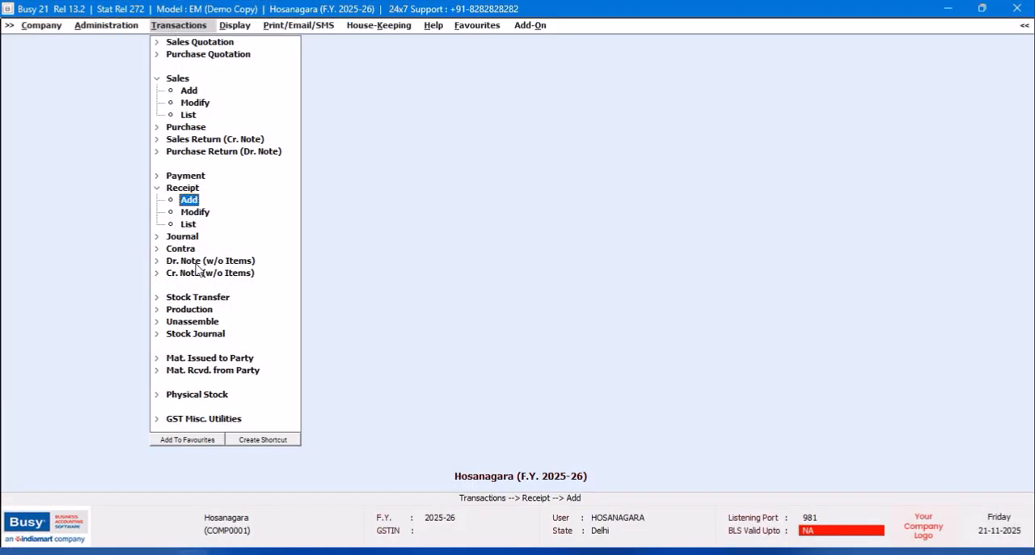
{"action": "left_click", "coordinate": [181, 248]}
{"action": "double_click", "coordinate": [189, 261]}
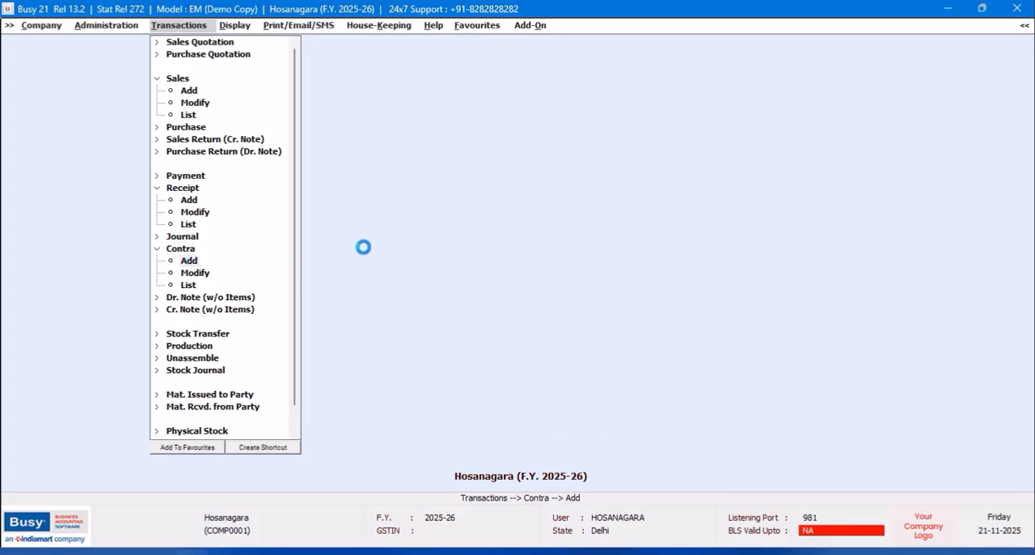
{"action": "type", "text": "2"}
{"action": "key", "text": "Return"}
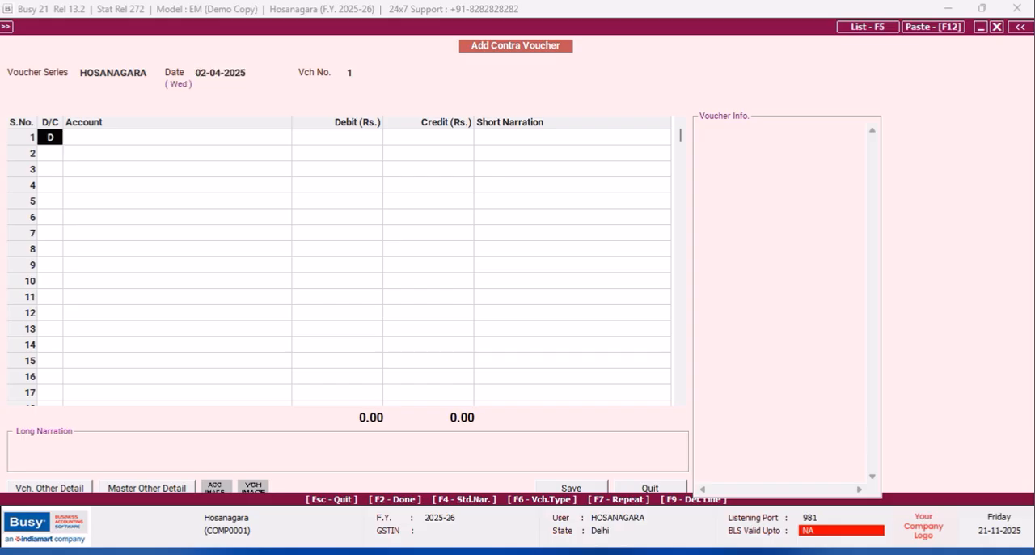
{"action": "key", "text": "Return"}
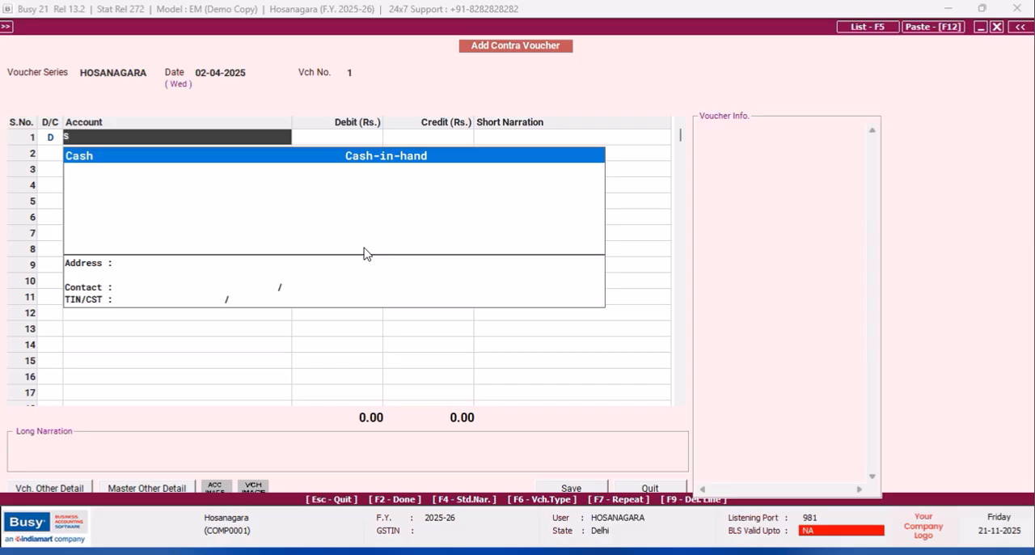
{"action": "key", "text": "Return"}
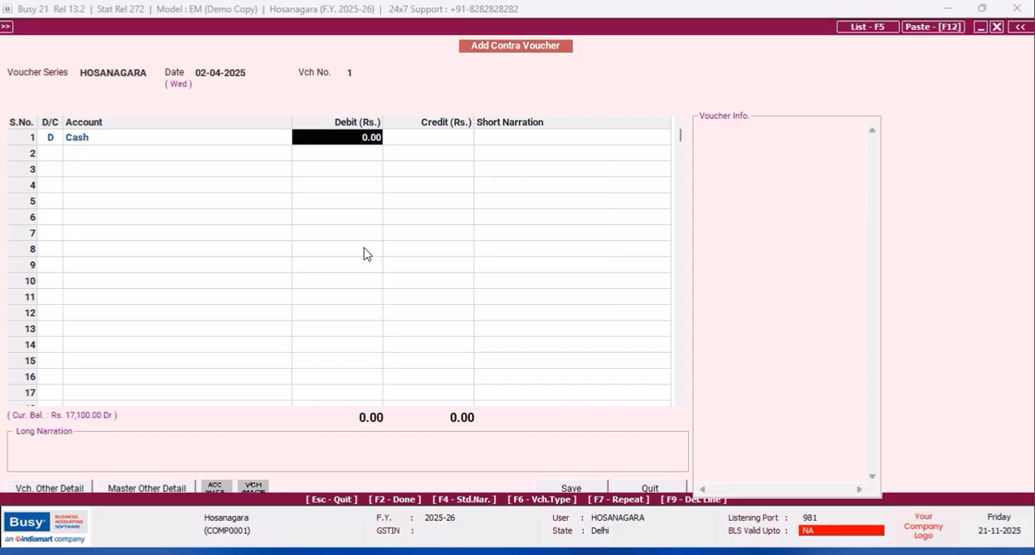
{"action": "type", "text": "171"}
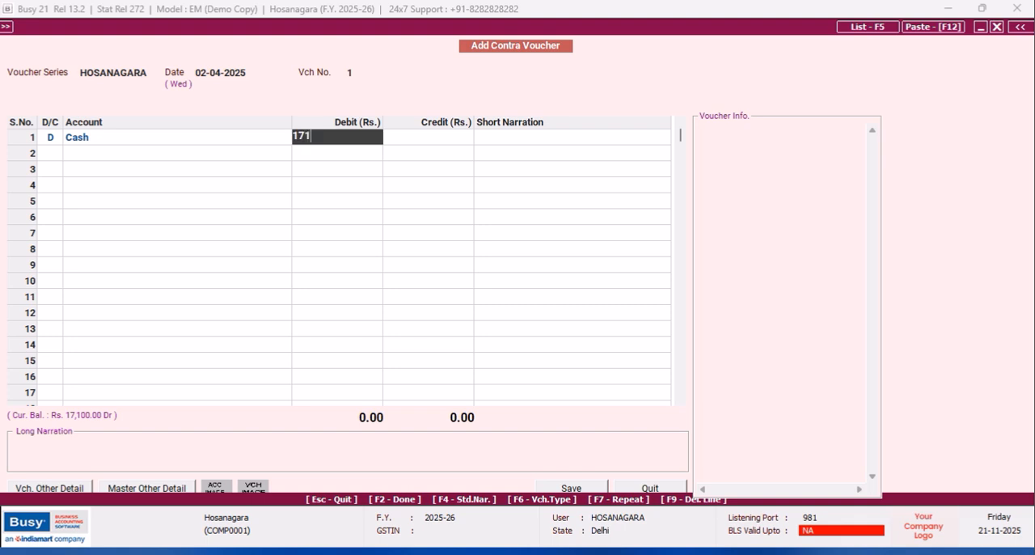
{"action": "key", "text": "Return"}
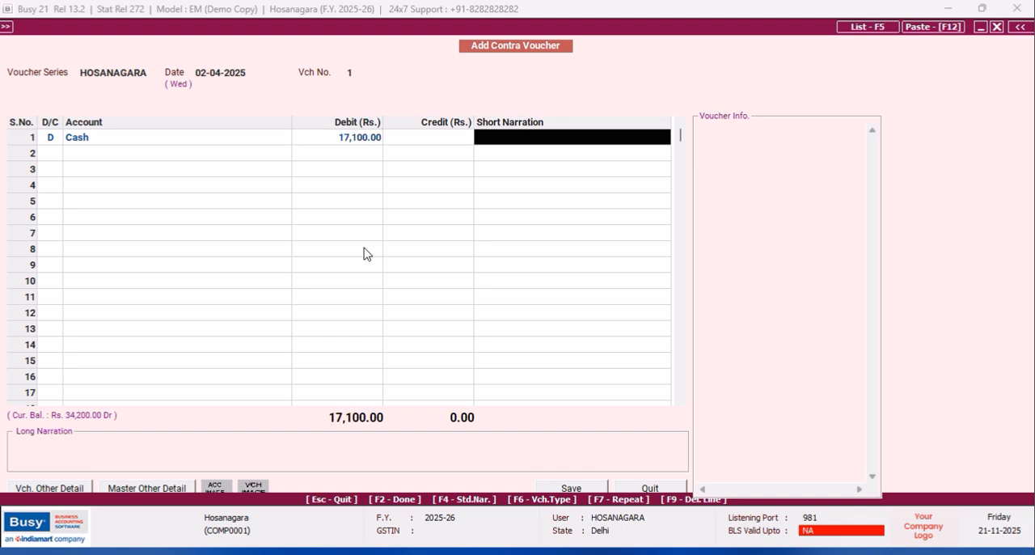
{"action": "key", "text": "Return"}
{"action": "key", "text": "Return"}
{"action": "type", "text": "S"}
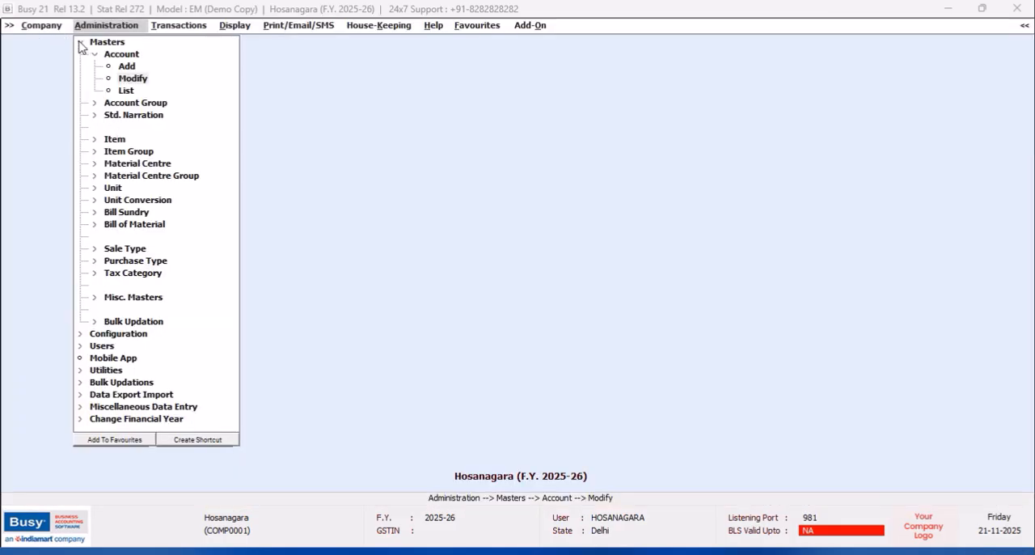
- Close the Hosanagara company without syncing data with head office, and exit the program
{"action": "left_click", "coordinate": [80, 42]}
{"action": "left_click", "coordinate": [41, 27]}
{"action": "left_click", "coordinate": [49, 45]}
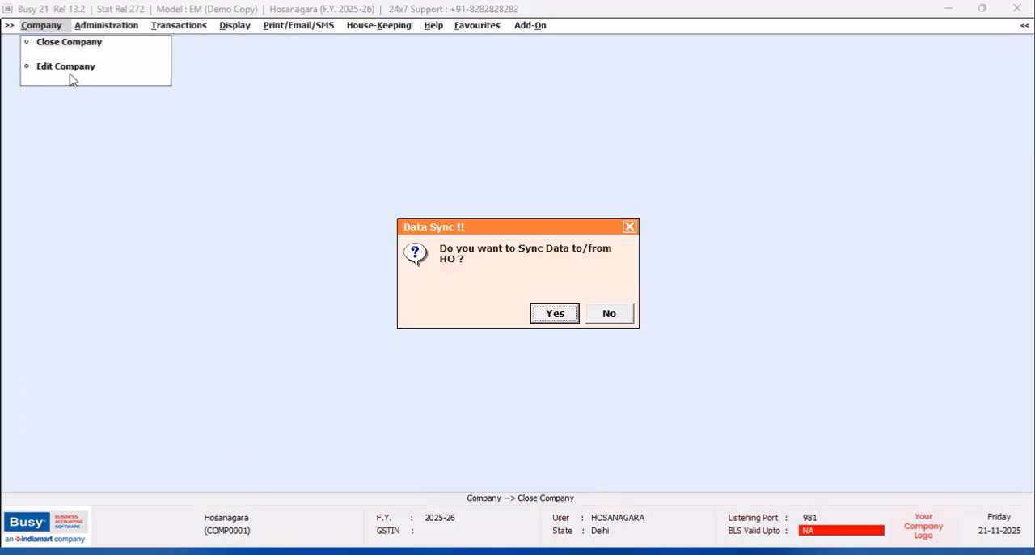
{"action": "left_click", "coordinate": [610, 314]}
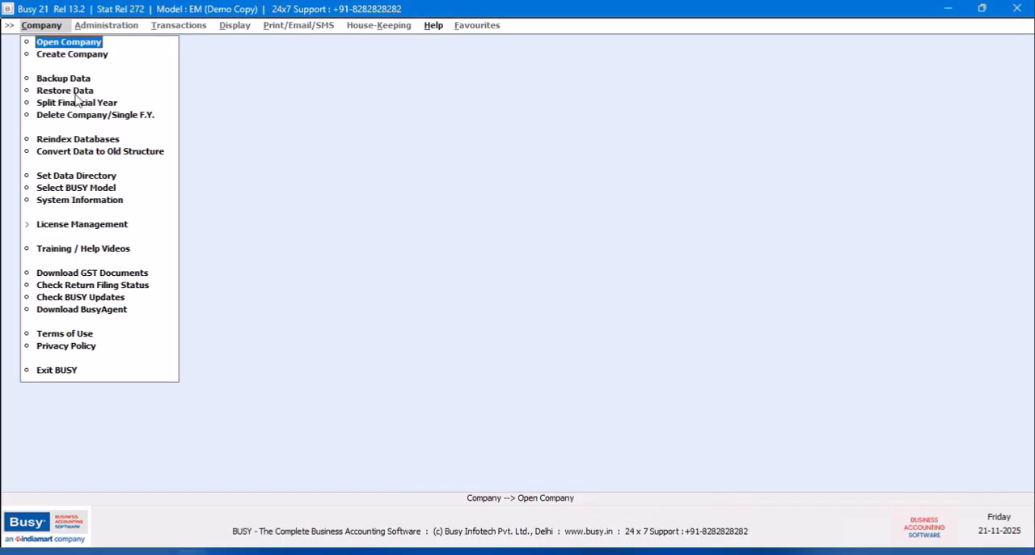
{"action": "left_click", "coordinate": [130, 373]}
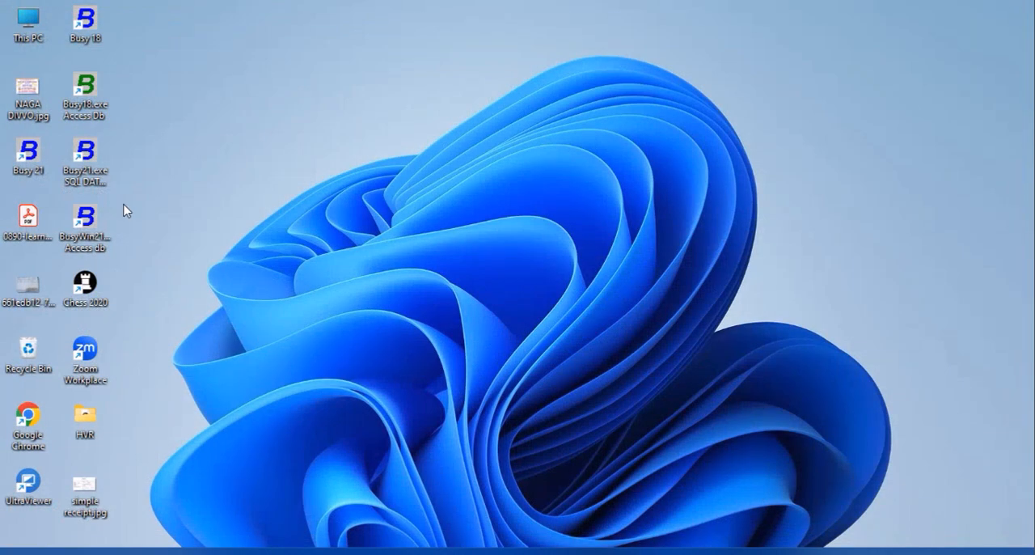
- Start the SQL database edition of Busy 21 in demo mode, and log in to the Harsha Motors company
{"action": "double_click", "coordinate": [95, 158]}
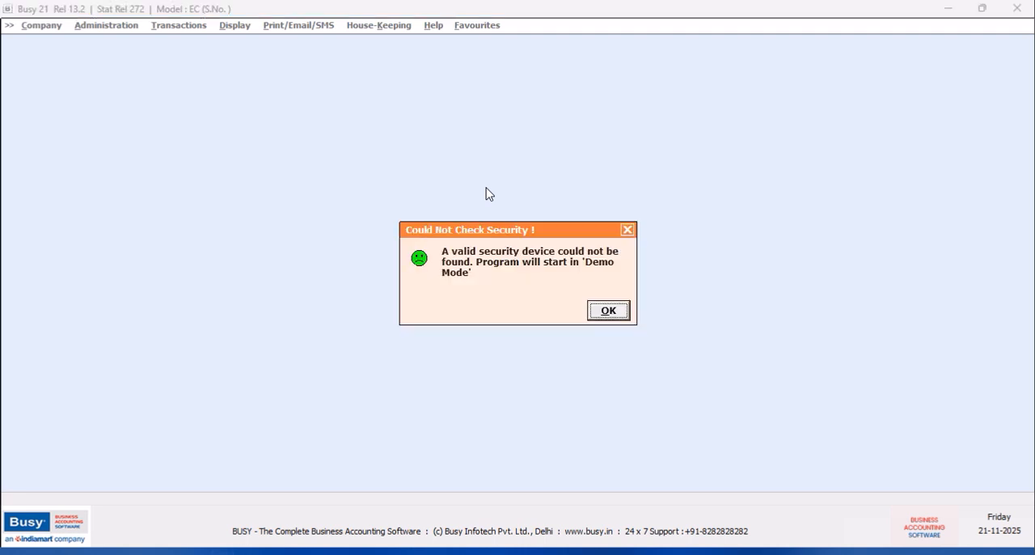
{"action": "left_click", "coordinate": [605, 310]}
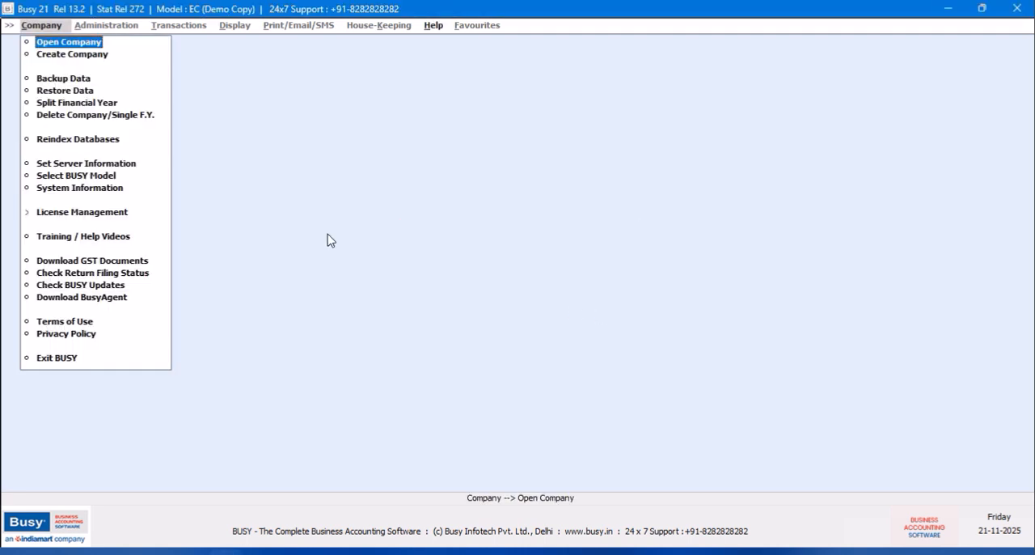
{"action": "left_click", "coordinate": [61, 45]}
{"action": "left_click", "coordinate": [294, 151]}
{"action": "left_click", "coordinate": [716, 385]}
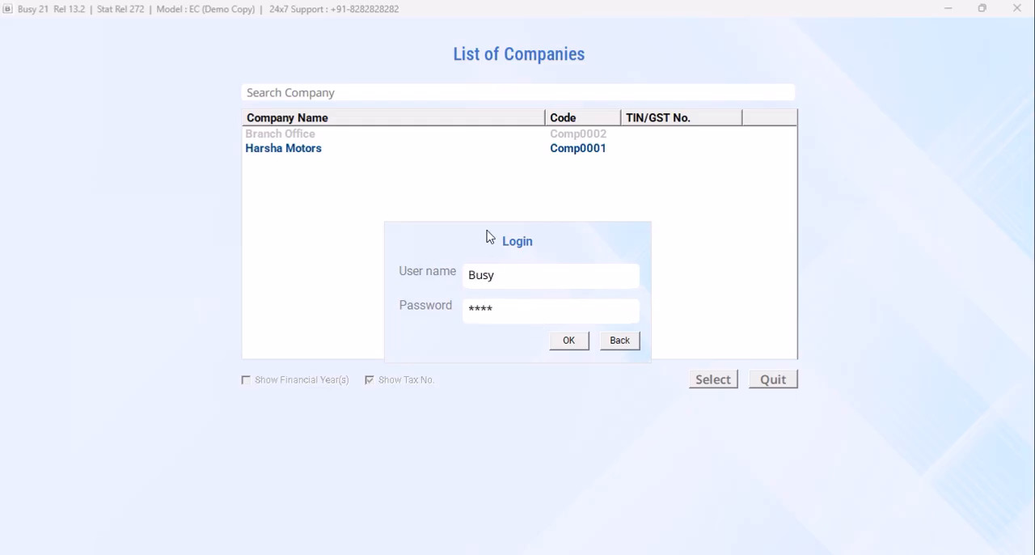
{"action": "left_click", "coordinate": [566, 342]}
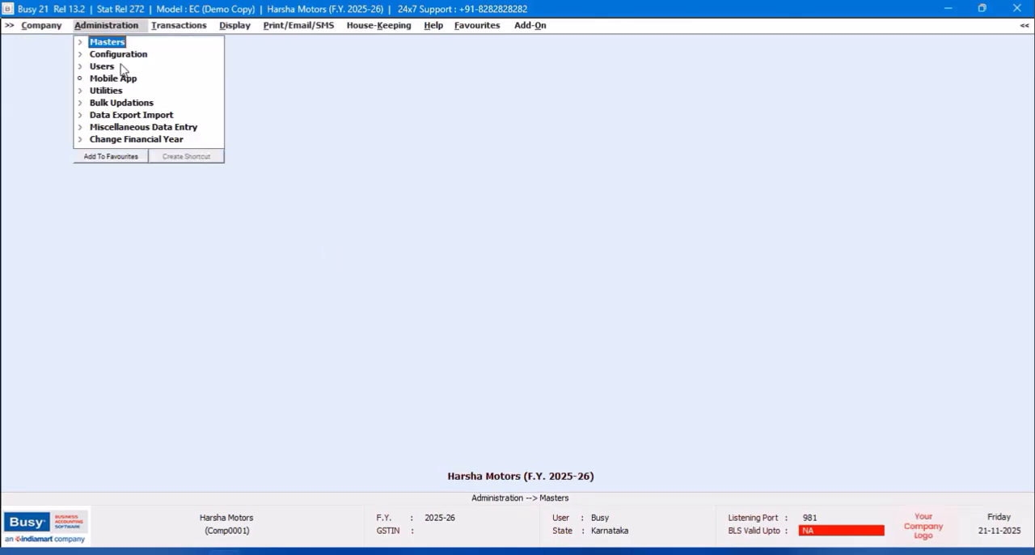
- Find the SBI Bank account among the account masters and open it for modification
{"action": "left_click", "coordinate": [107, 42]}
{"action": "left_click", "coordinate": [121, 54]}
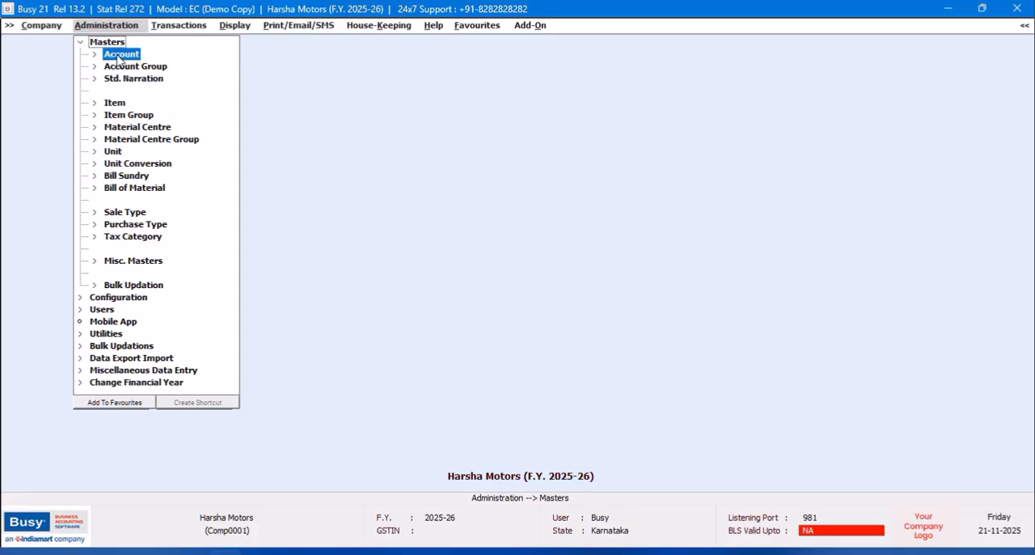
{"action": "left_click", "coordinate": [134, 79]}
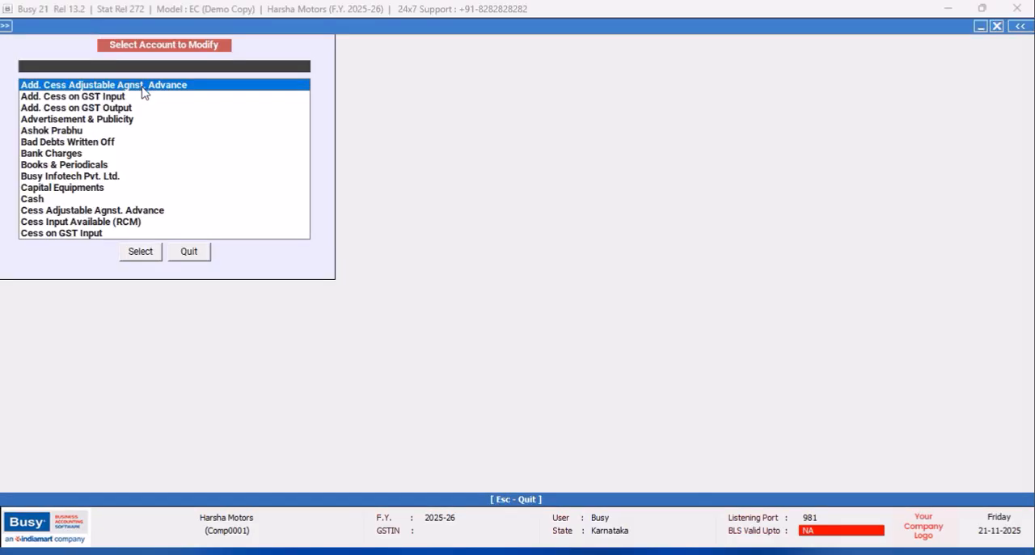
{"action": "type", "text": "sb"}
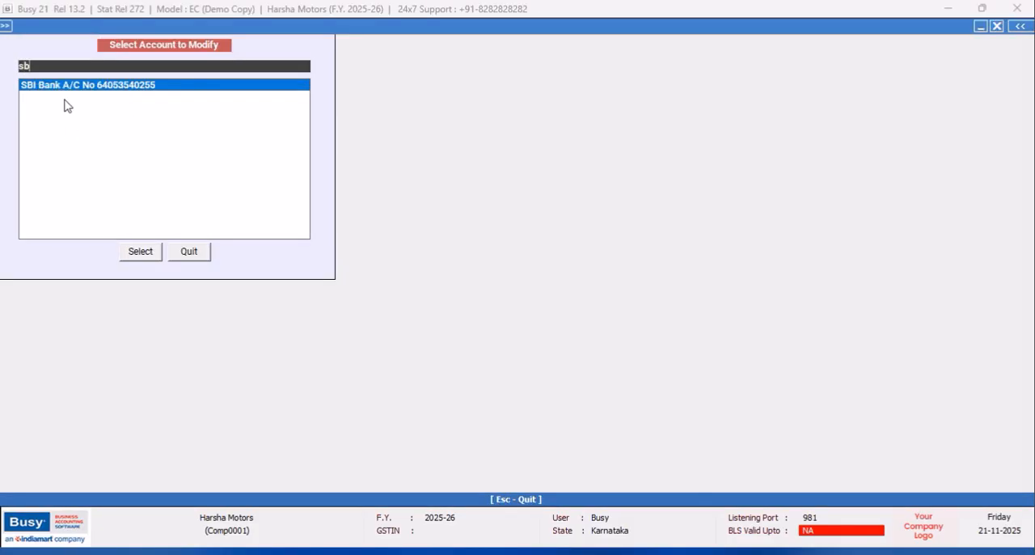
{"action": "left_click", "coordinate": [78, 87]}
{"action": "left_click", "coordinate": [139, 252]}
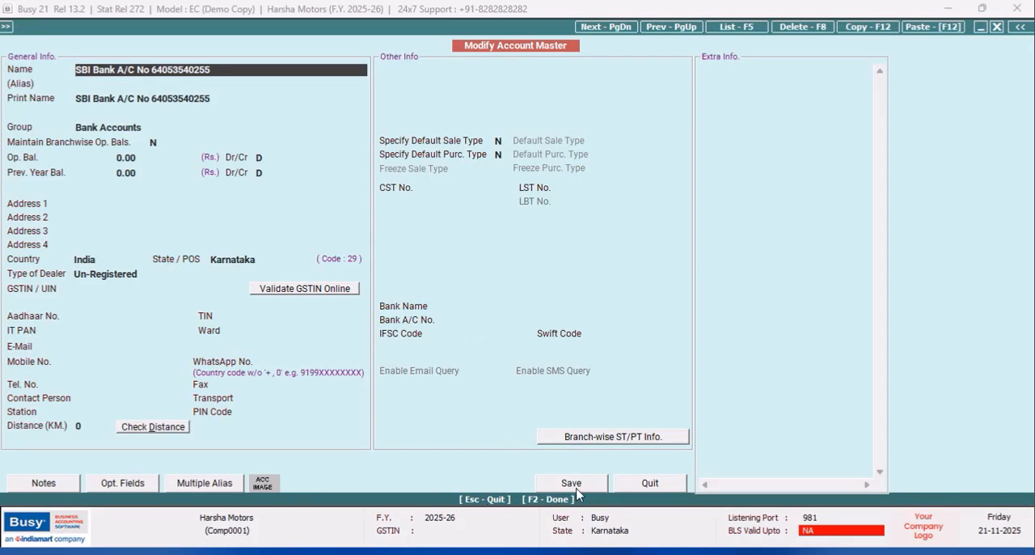
{"action": "left_click", "coordinate": [574, 483]}
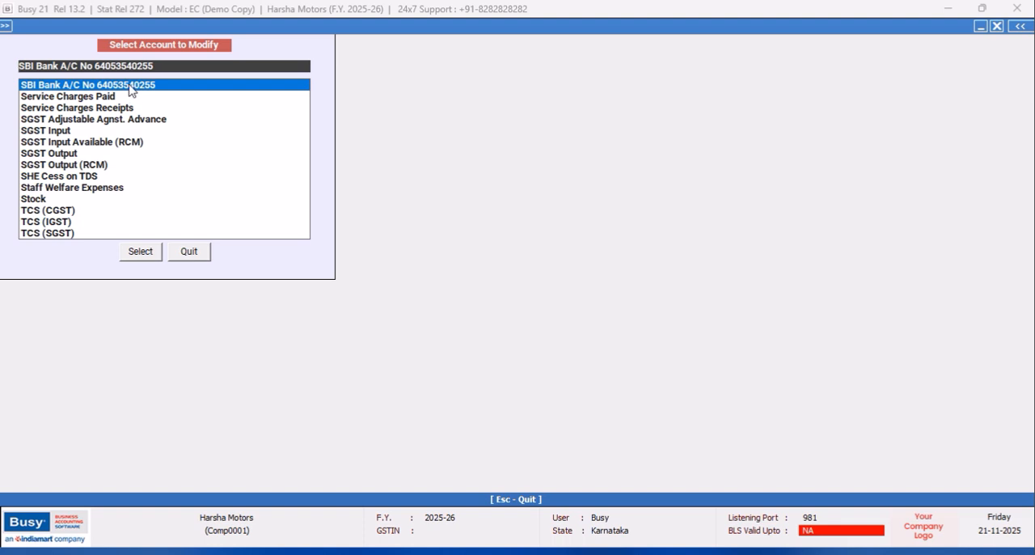
{"action": "left_click", "coordinate": [139, 251]}
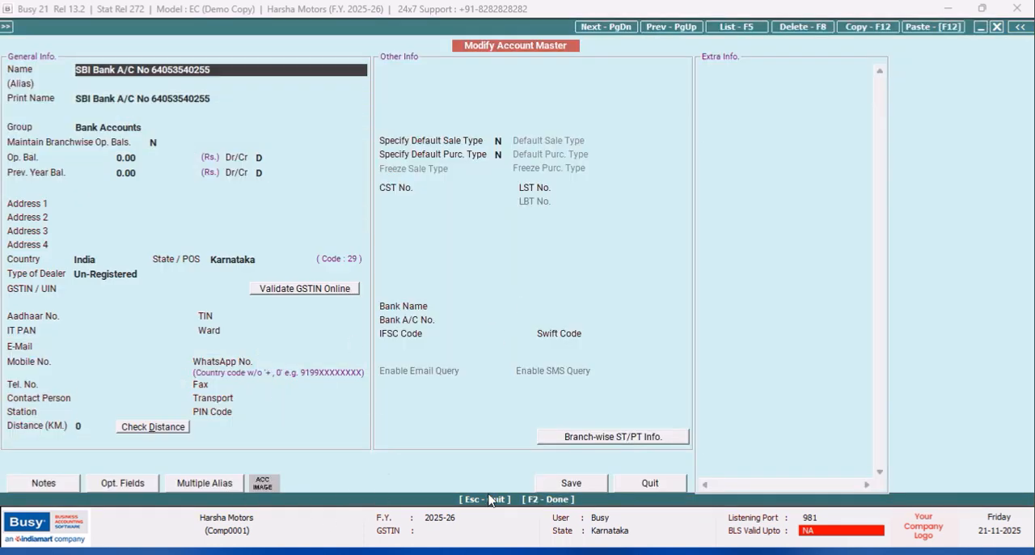
- Add HOSANAGARA to the SBI Bank account's branch-wise ST/PT tagging, and save the account master
{"action": "left_click", "coordinate": [630, 436]}
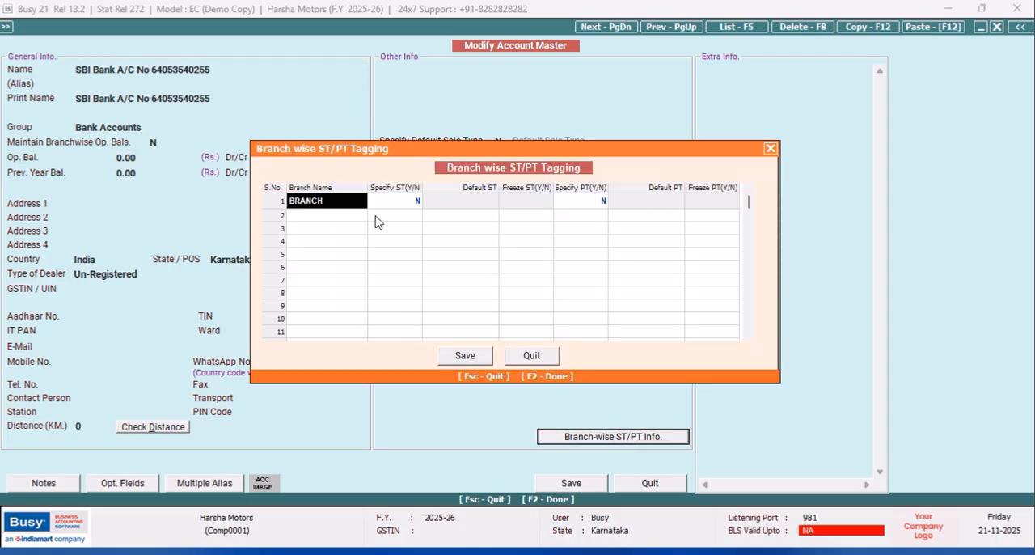
{"action": "left_click", "coordinate": [327, 216]}
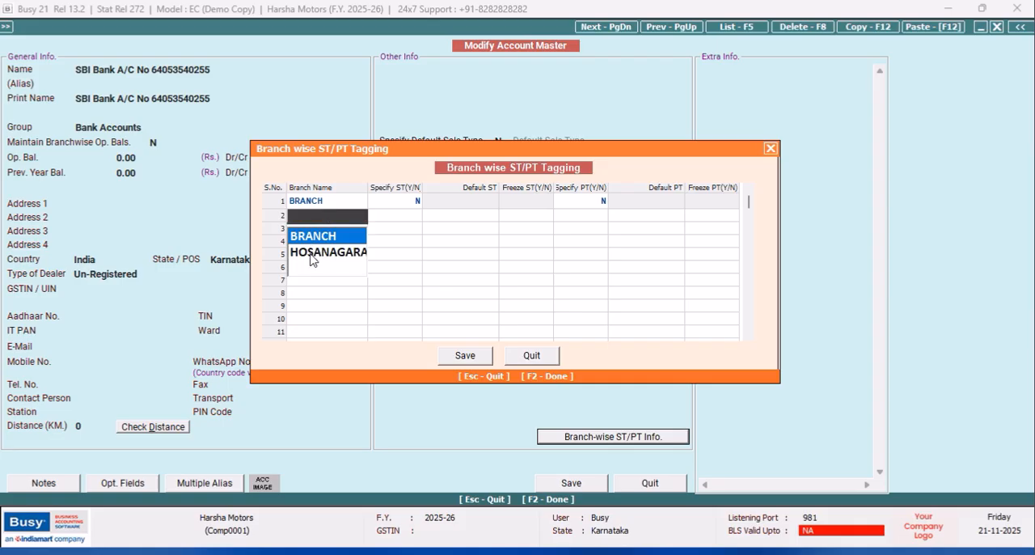
{"action": "left_click", "coordinate": [311, 252]}
{"action": "left_click", "coordinate": [467, 359]}
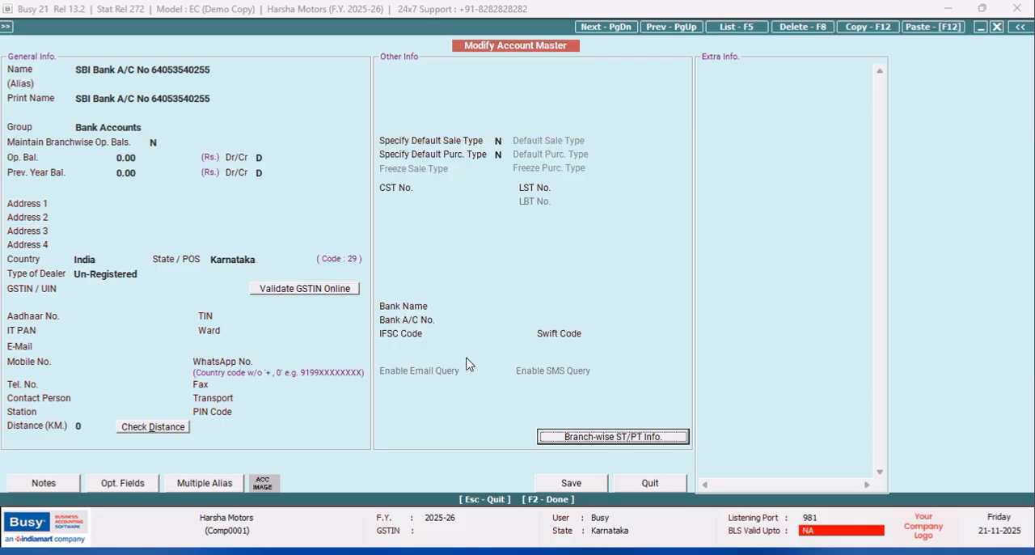
{"action": "left_click", "coordinate": [574, 485]}
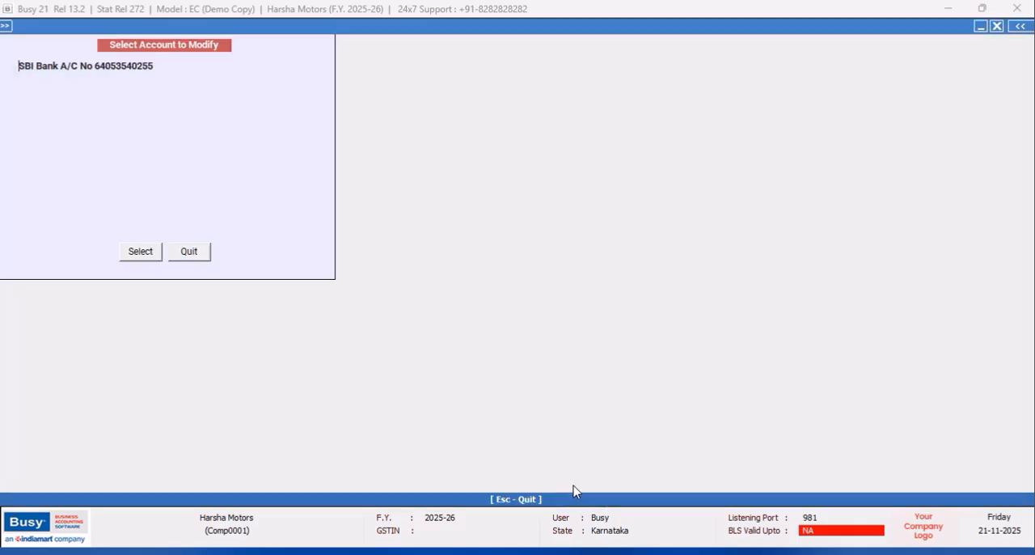
{"action": "left_click", "coordinate": [198, 254]}
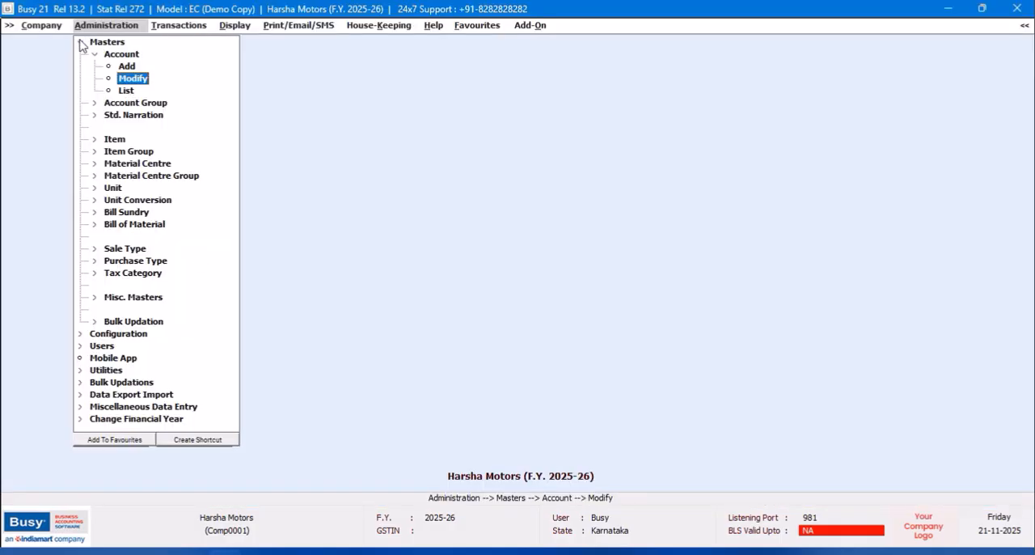
- Send all Account and Account Group masters in bulk to the HOSANAGARA branch office
{"action": "left_click", "coordinate": [80, 44]}
{"action": "double_click", "coordinate": [155, 119]}
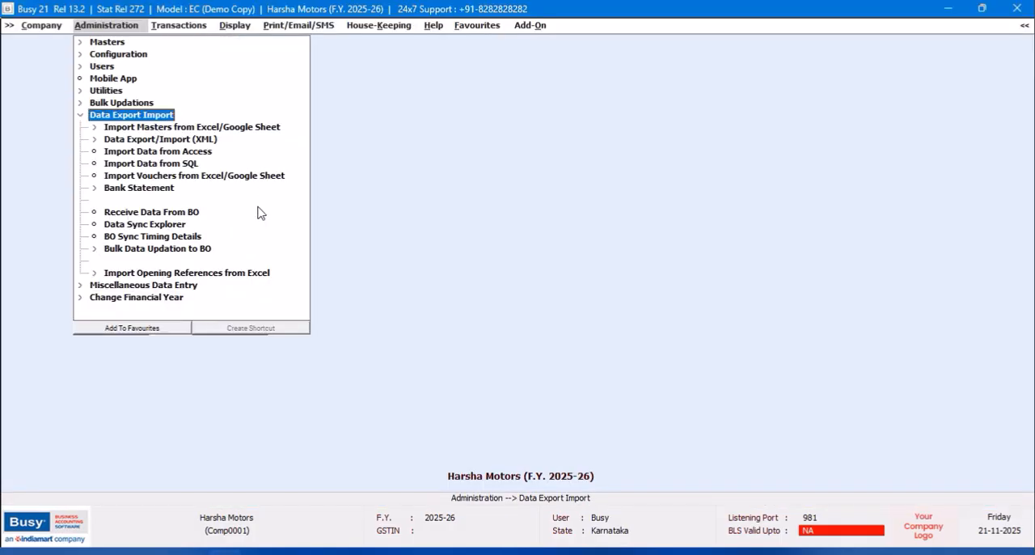
{"action": "double_click", "coordinate": [202, 251]}
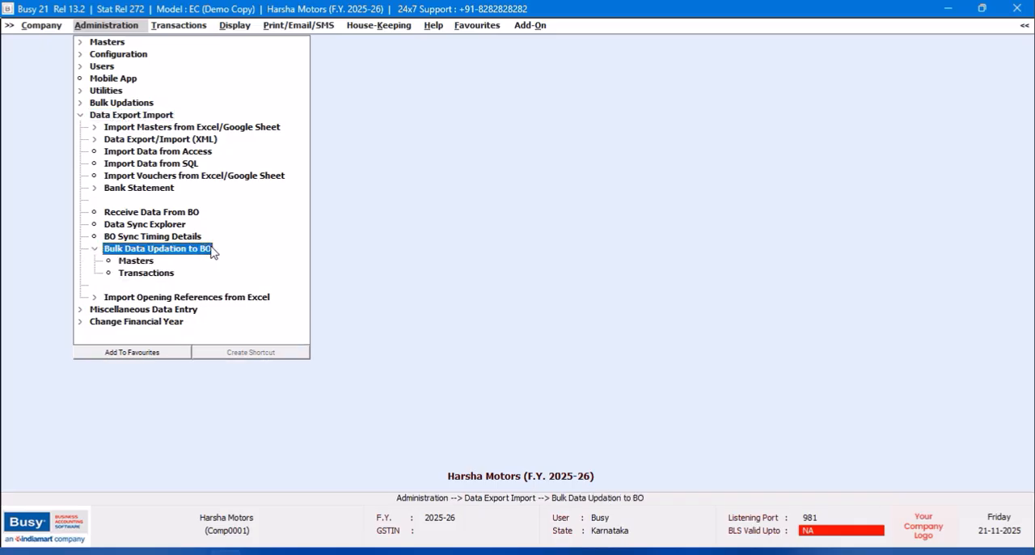
{"action": "double_click", "coordinate": [147, 261]}
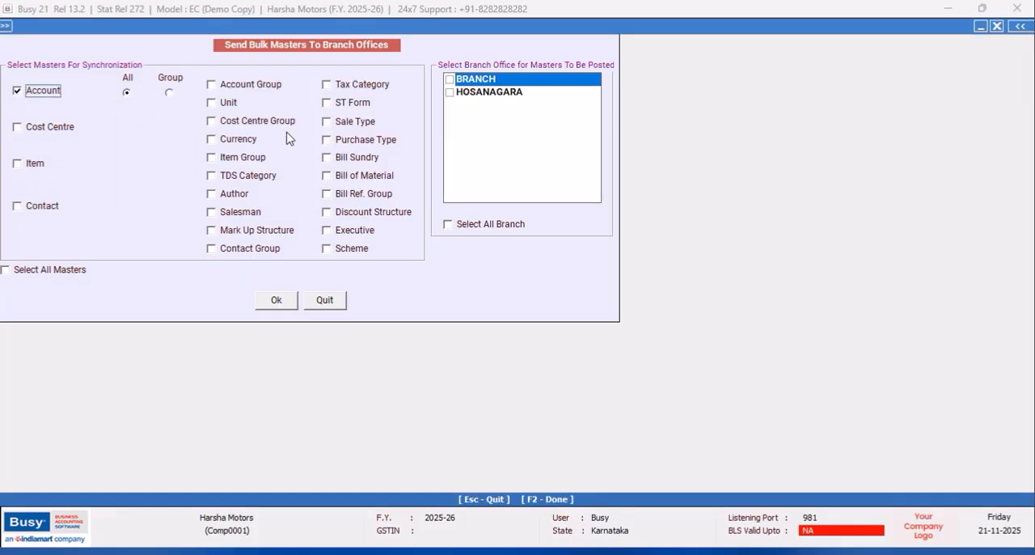
{"action": "left_click", "coordinate": [213, 86]}
{"action": "left_click", "coordinate": [277, 301]}
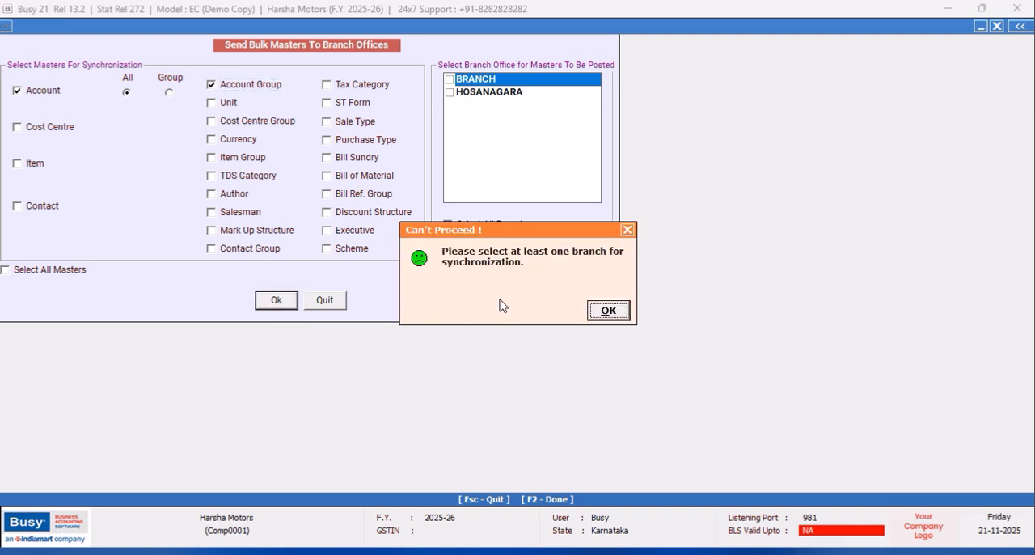
{"action": "left_click", "coordinate": [606, 312]}
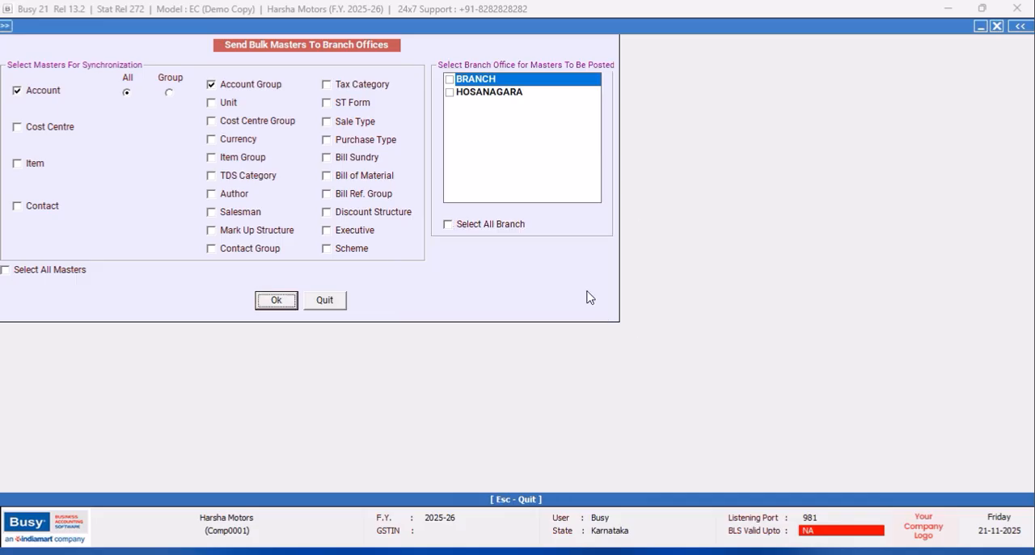
{"action": "left_click", "coordinate": [456, 95]}
{"action": "left_click", "coordinate": [277, 301]}
{"action": "left_click", "coordinate": [554, 318]}
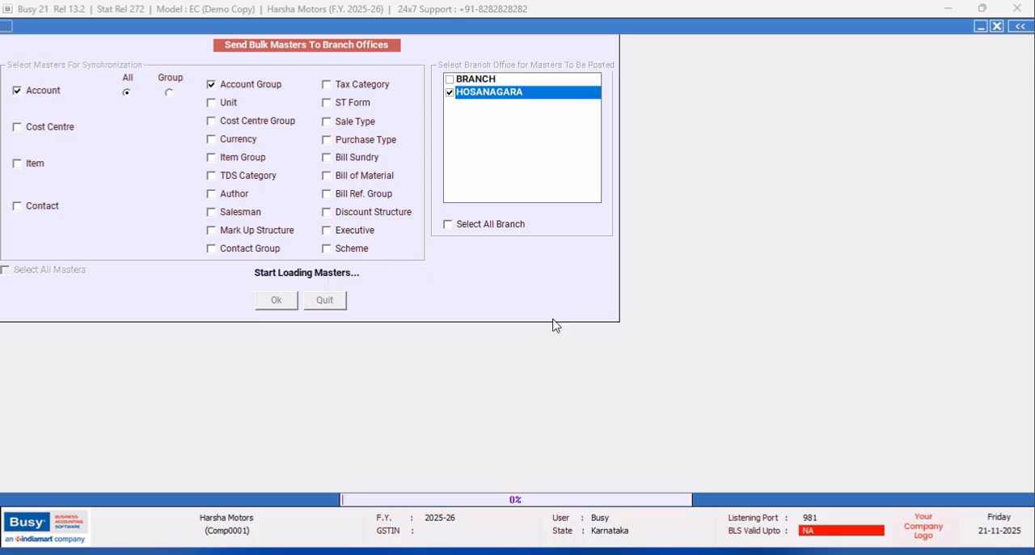
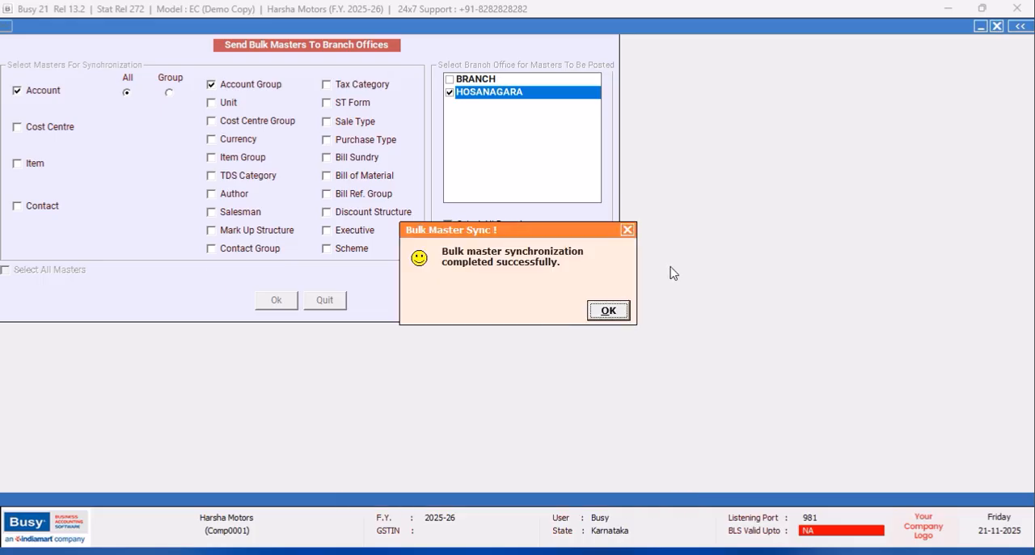
- Finish the bulk master update without opening its log, close the Harsha Motors company, and exit Busy
{"action": "left_click", "coordinate": [628, 230]}
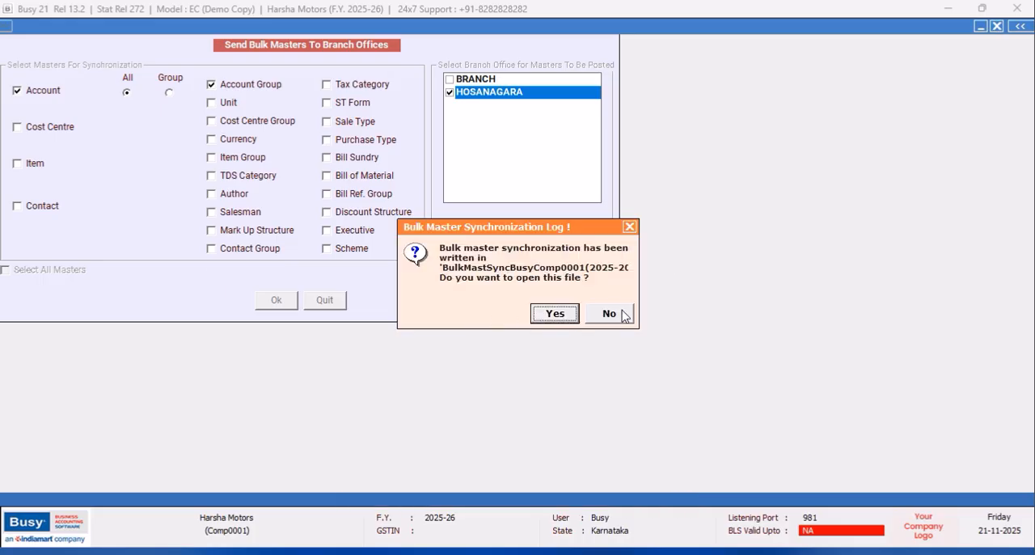
{"action": "left_click", "coordinate": [608, 314]}
{"action": "left_click", "coordinate": [338, 306]}
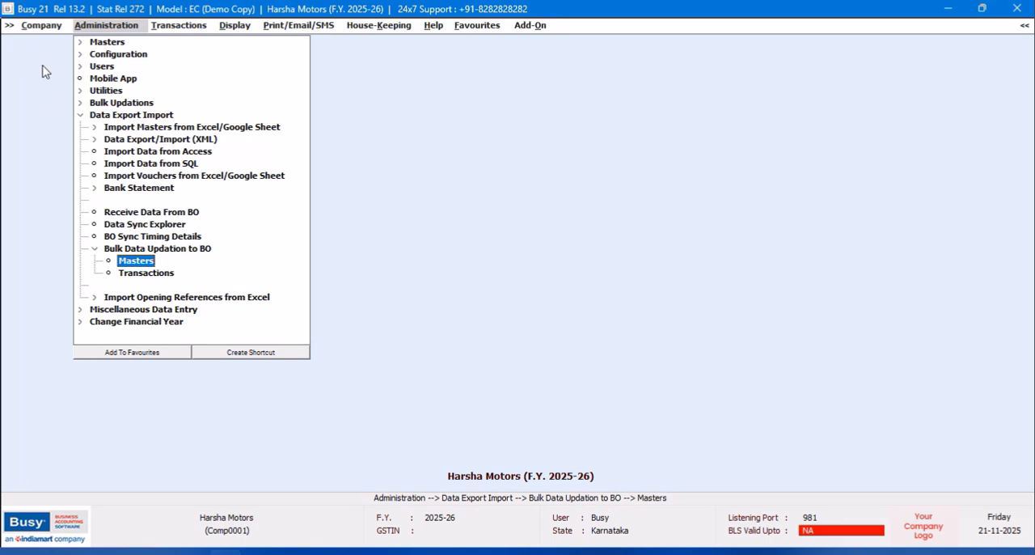
{"action": "left_click", "coordinate": [34, 27]}
{"action": "left_click", "coordinate": [39, 41]}
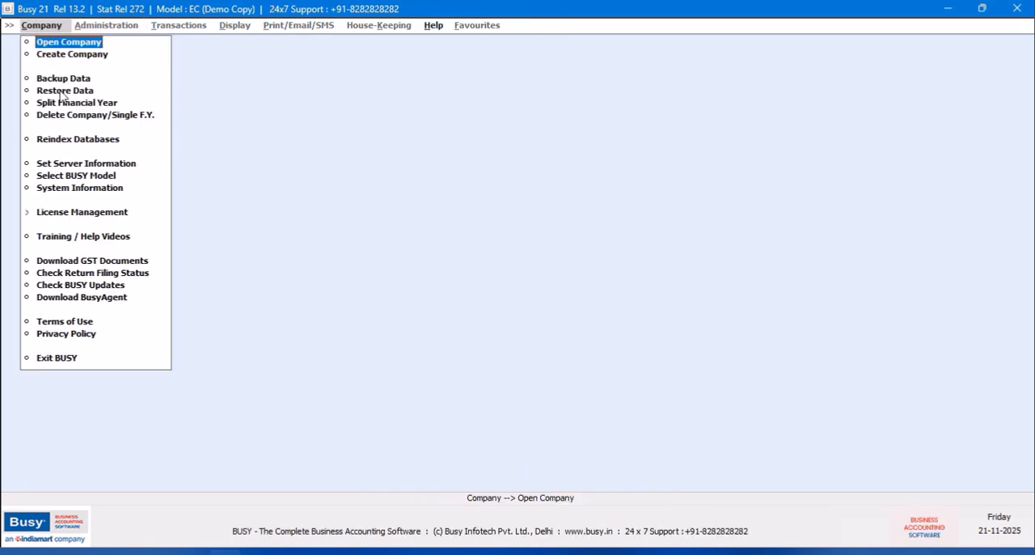
{"action": "left_click", "coordinate": [61, 358]}
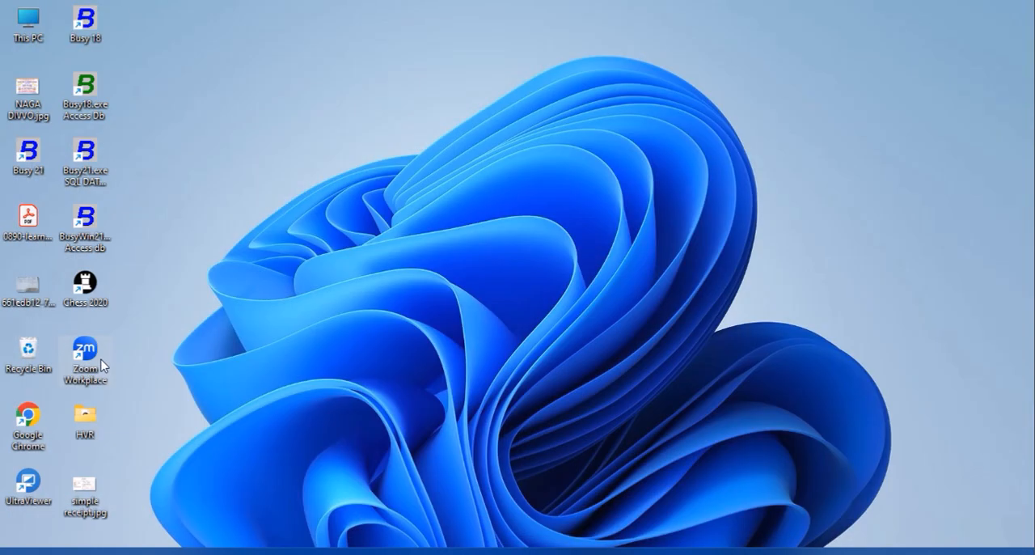
- Start the Access database edition of Busy 21 in demo mode, and log in to the Hosanagara company as the branch user
{"action": "double_click", "coordinate": [83, 231]}
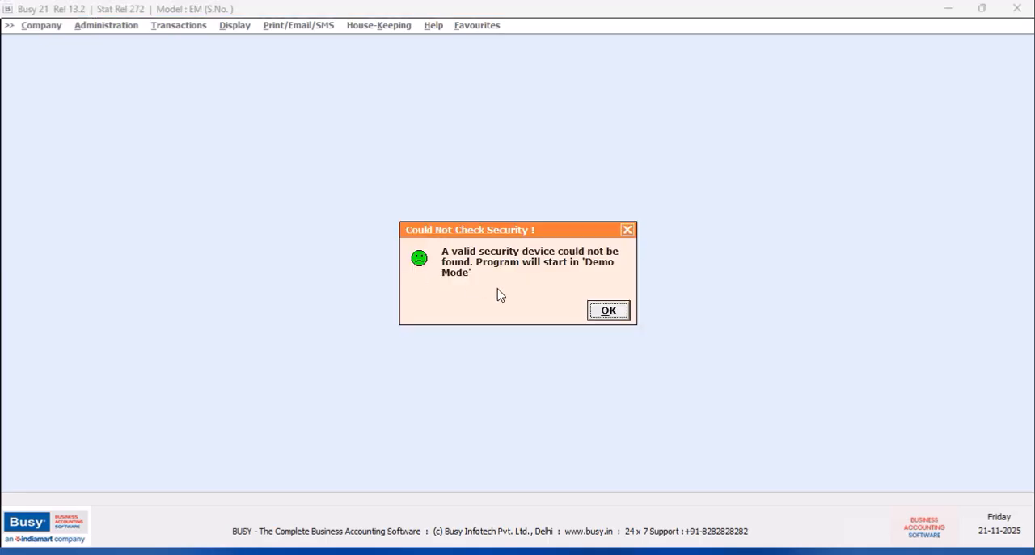
{"action": "left_click", "coordinate": [603, 312]}
{"action": "key", "text": "alt+c"}
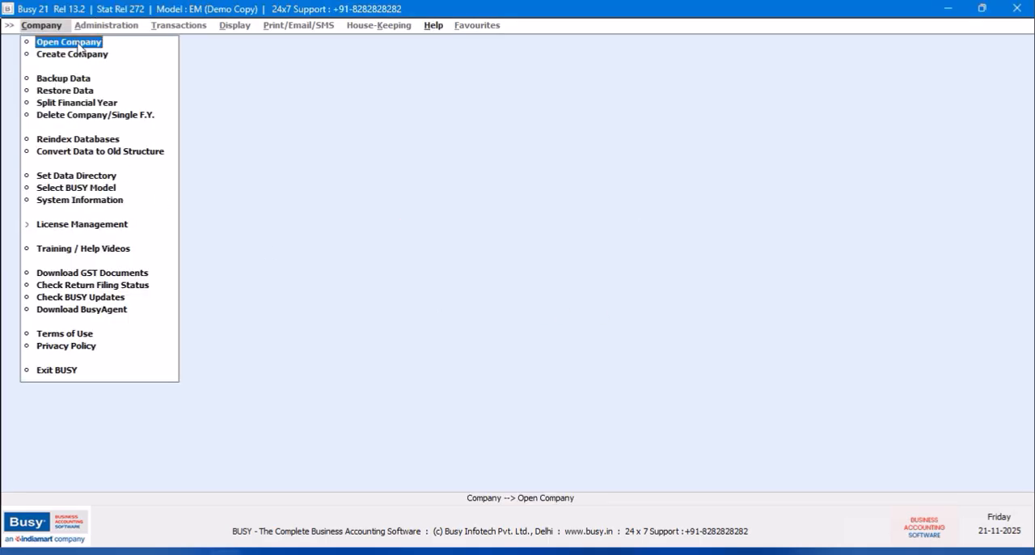
{"action": "key", "text": "Return"}
{"action": "left_click", "coordinate": [275, 149]}
{"action": "left_click", "coordinate": [711, 381]}
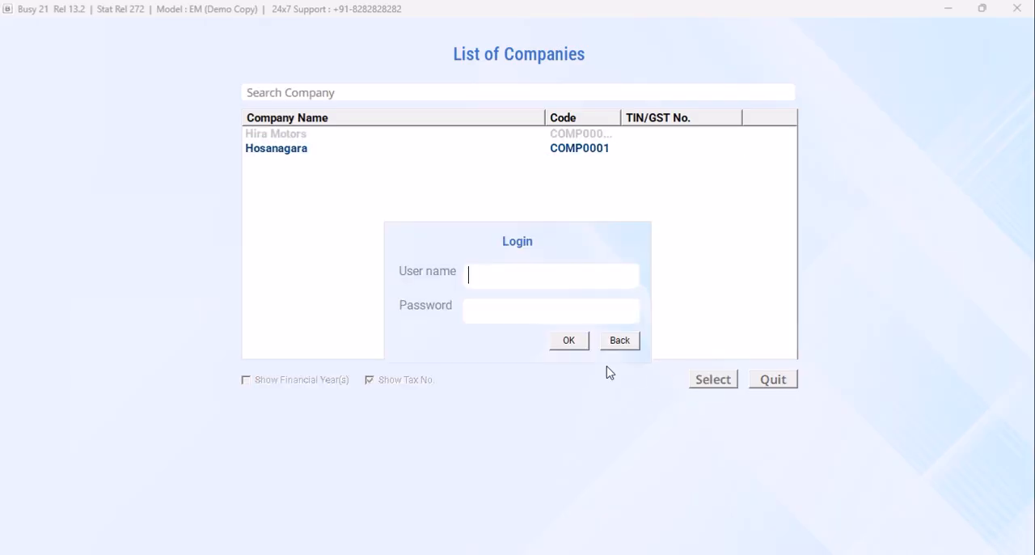
{"action": "type", "text": "hosanagara"}
{"action": "key", "text": "Return"}
{"action": "key", "text": "Return"}
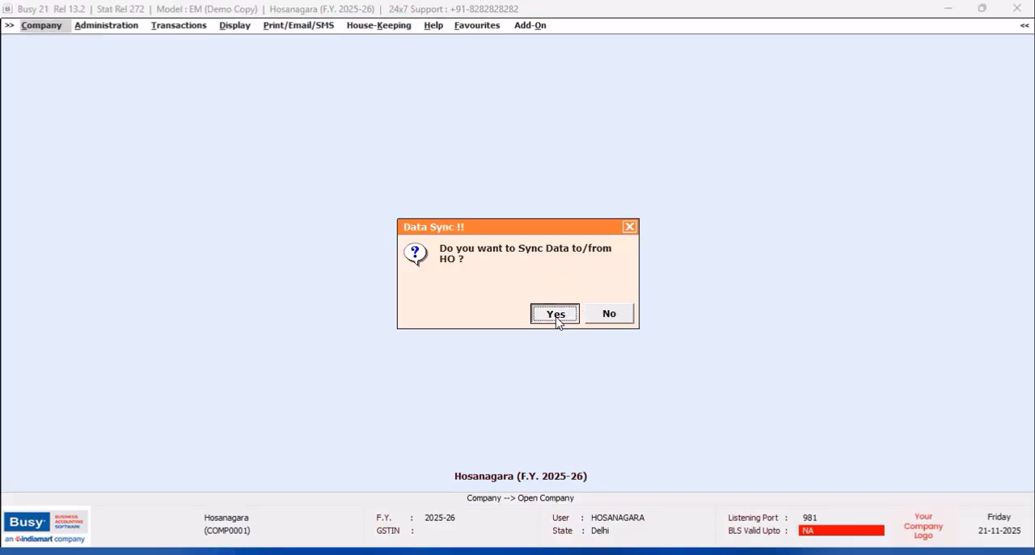
- Accept the data sync with head office, receive the pending Account and Account Group masters, and close the exchange window
{"action": "left_click", "coordinate": [556, 314]}
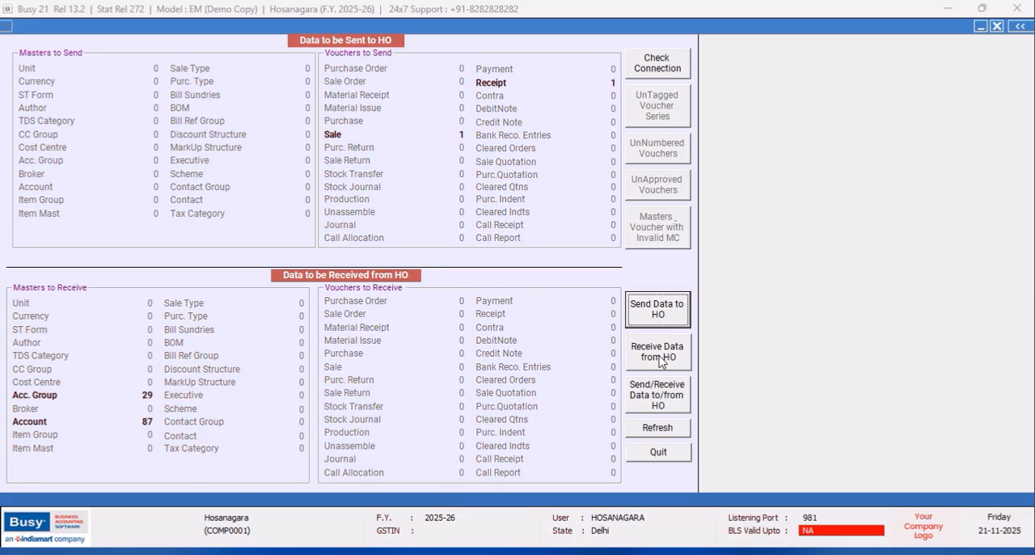
{"action": "left_click", "coordinate": [660, 360]}
{"action": "left_click", "coordinate": [564, 316]}
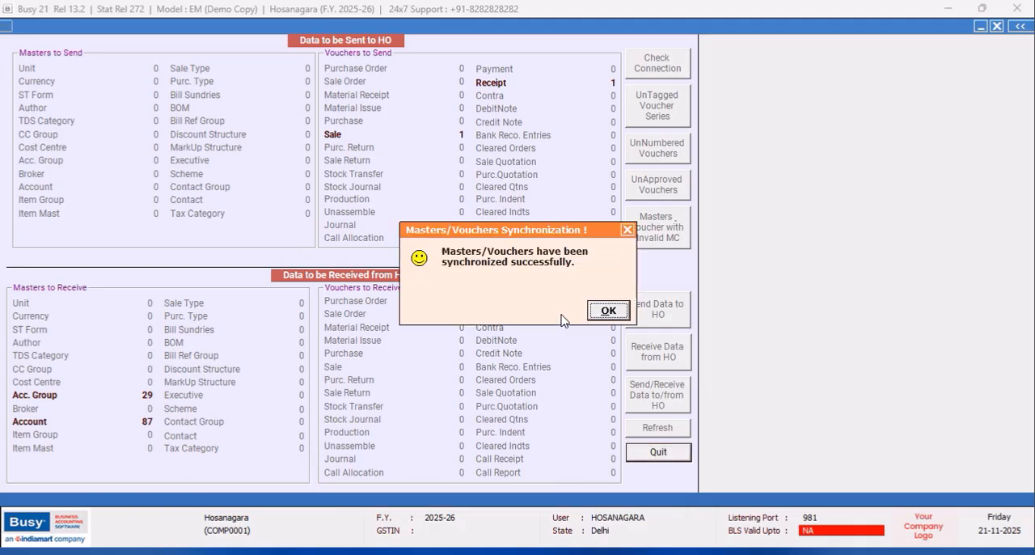
{"action": "key", "text": "Return"}
{"action": "left_click", "coordinate": [616, 317]}
{"action": "left_click", "coordinate": [660, 455]}
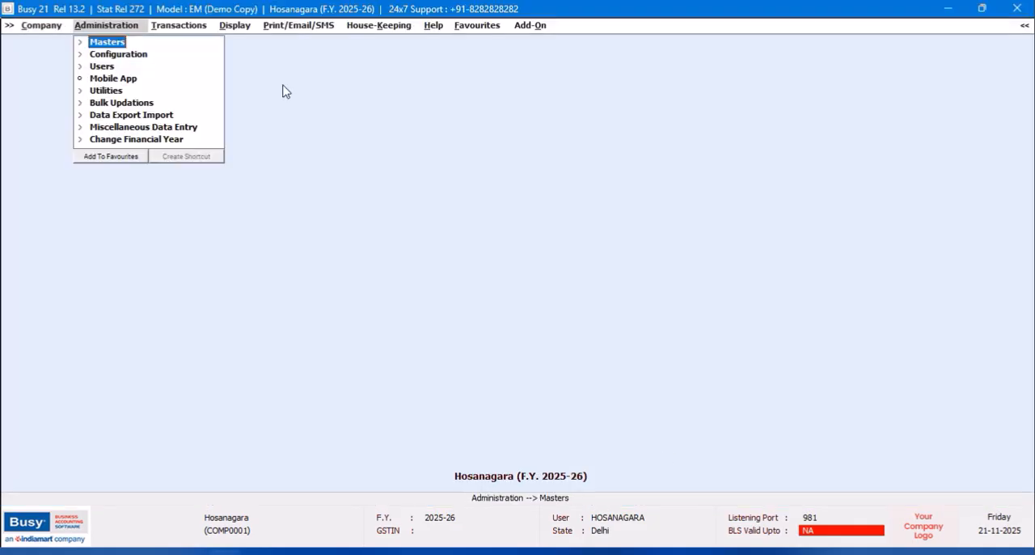
- Start a new contra voucher in the HOSANAGARA series dated 02-04-2025
{"action": "left_click", "coordinate": [169, 28]}
{"action": "left_click", "coordinate": [186, 177]}
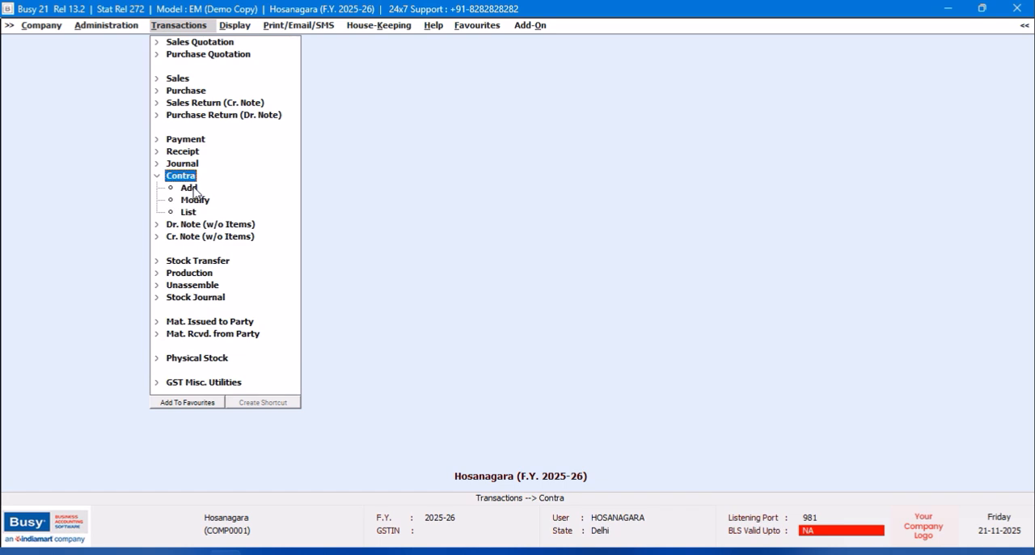
{"action": "key", "text": "Down"}
{"action": "key", "text": "Return"}
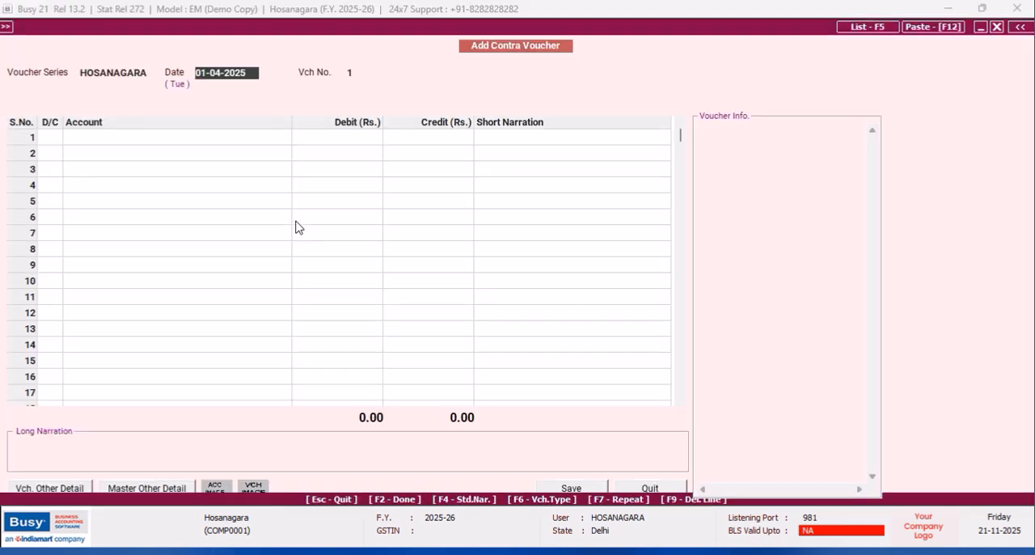
{"action": "type", "text": "2/4"}
{"action": "key", "text": "Return"}
{"action": "key", "text": "Return"}
- Enter a debit of Rs. 17,110 to the SBI Bank account on the voucher's first line
{"action": "type", "text": "S"}
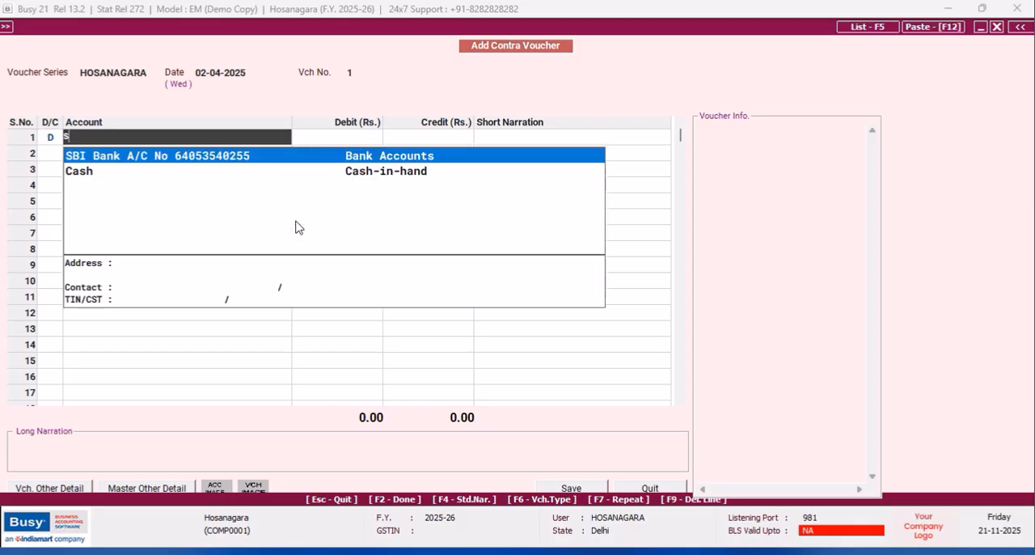
{"action": "key", "text": "Return"}
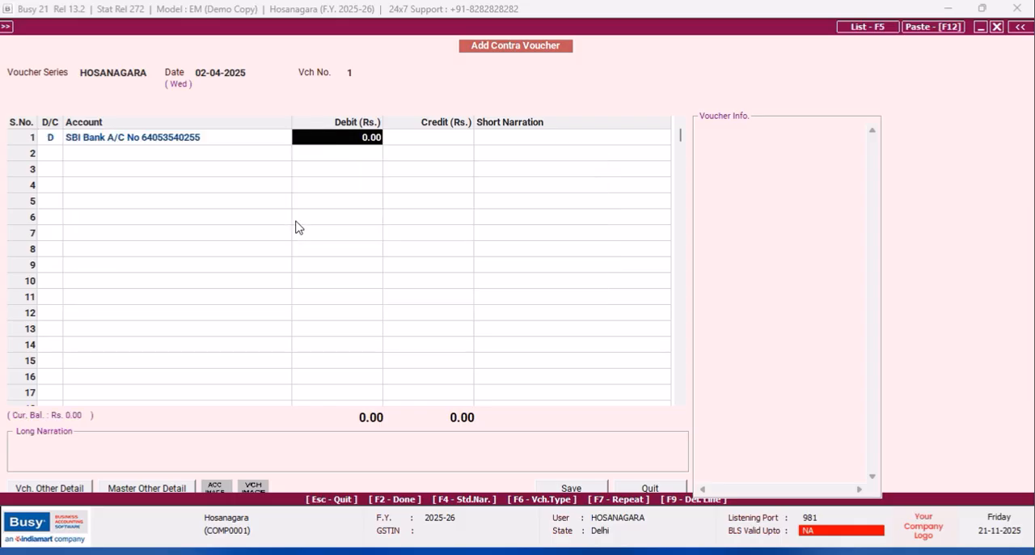
{"action": "type", "text": "17"}
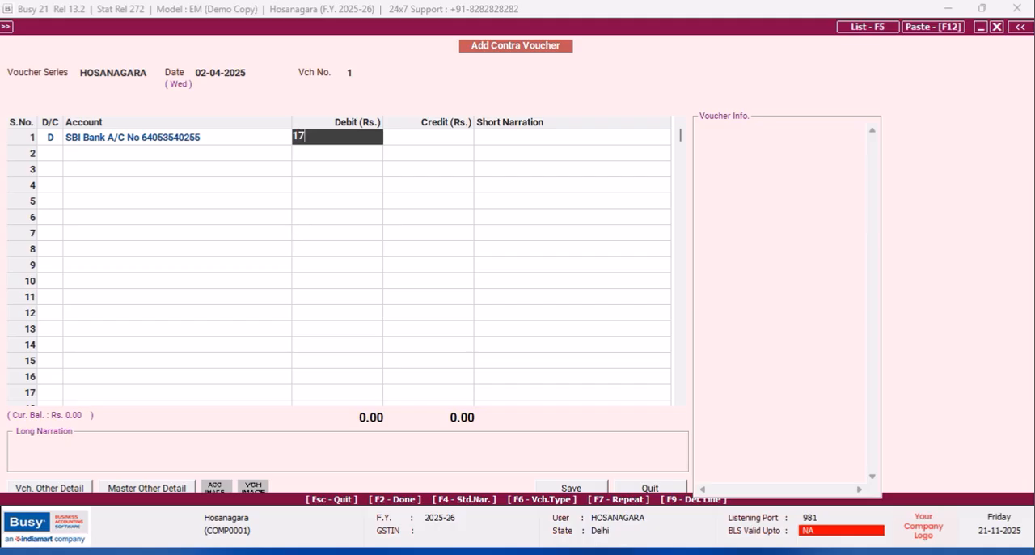
{"action": "type", "text": ",110"}
{"action": "key", "text": "Return"}
{"action": "key", "text": "Return"}
{"action": "key", "text": "Return"}
- Credit Cash with Rs. 17,110 on the second line, save the contra voucher, and quit voucher entry
{"action": "type", "text": "cas"}
{"action": "key", "text": "Return"}
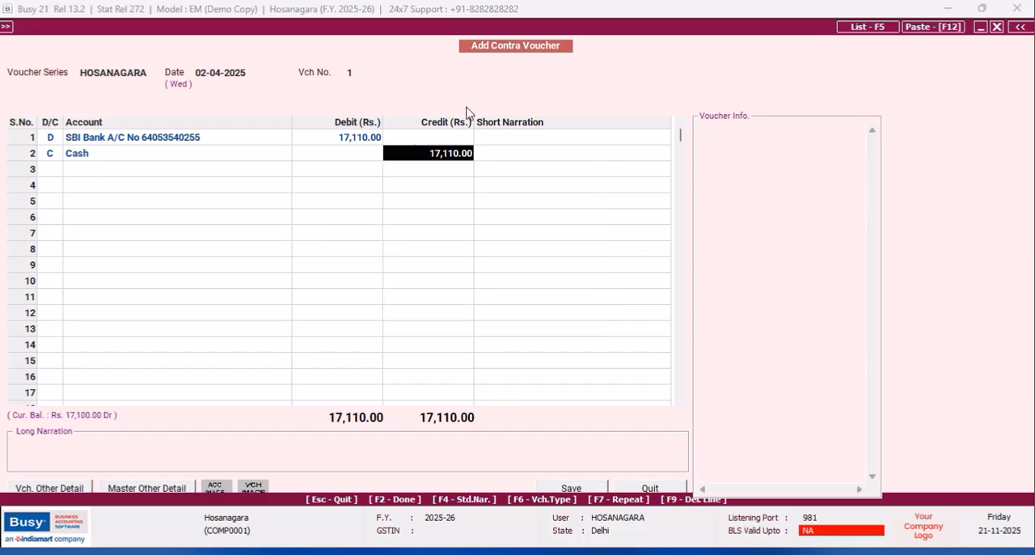
{"action": "left_click", "coordinate": [566, 487]}
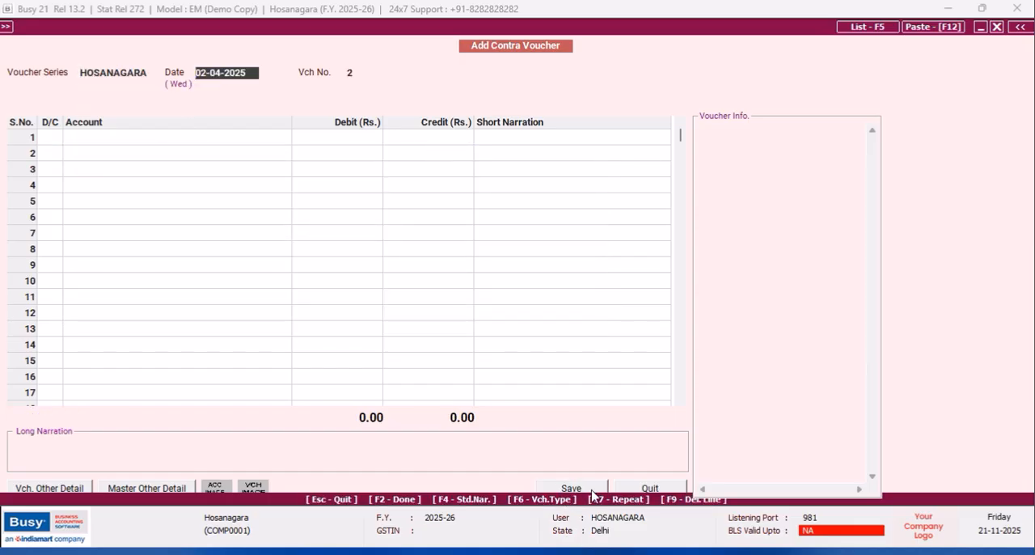
{"action": "left_click", "coordinate": [651, 488]}
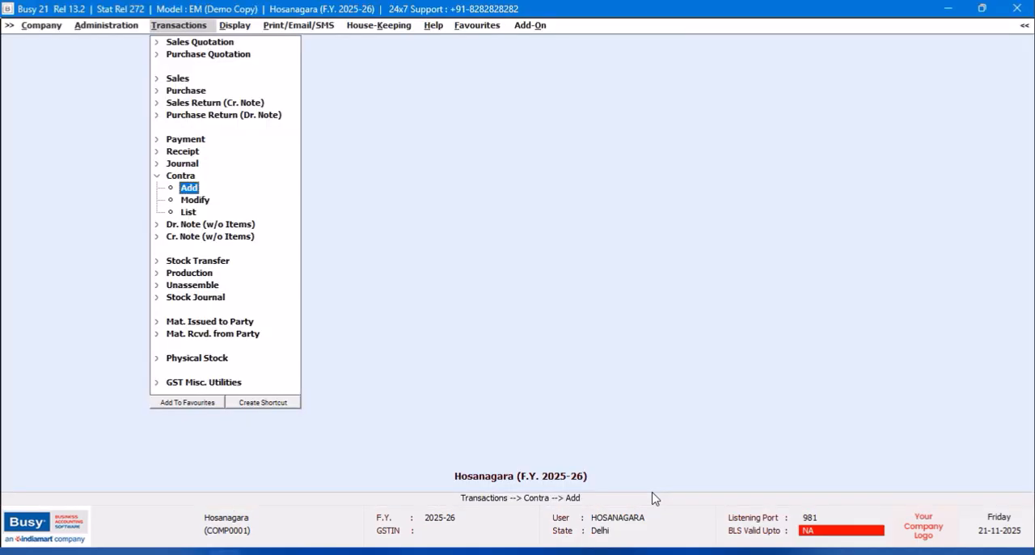
- Send the pending sale, receipt and contra vouchers to head office through Exchange Data with HO, and close the exchange window
{"action": "left_click", "coordinate": [50, 26]}
{"action": "left_click", "coordinate": [111, 29]}
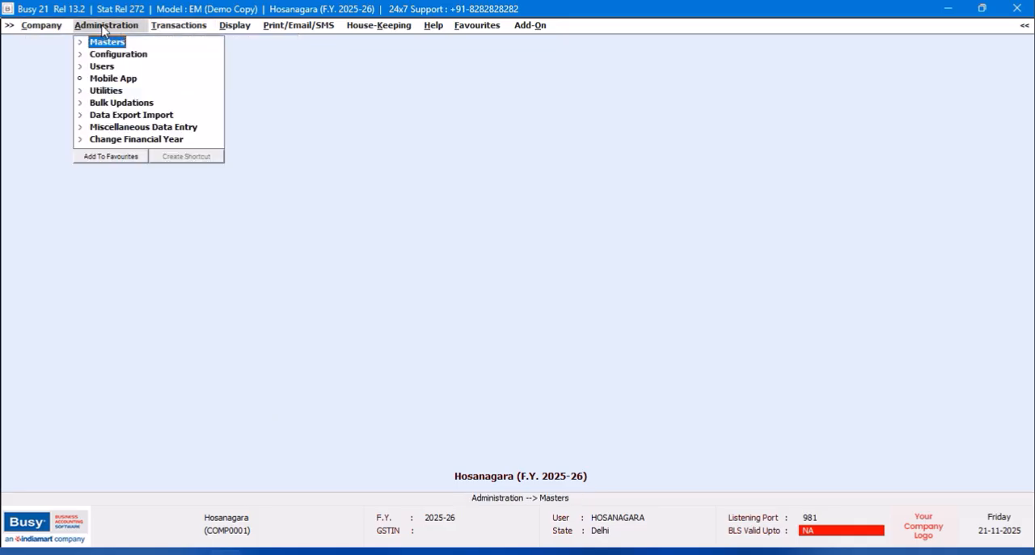
{"action": "left_click", "coordinate": [128, 105]}
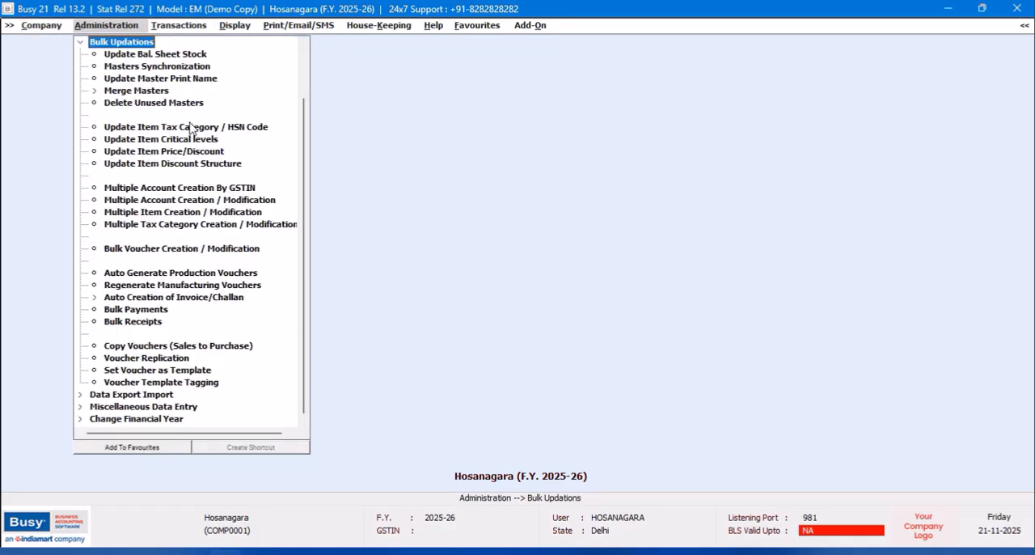
{"action": "left_click", "coordinate": [81, 43]}
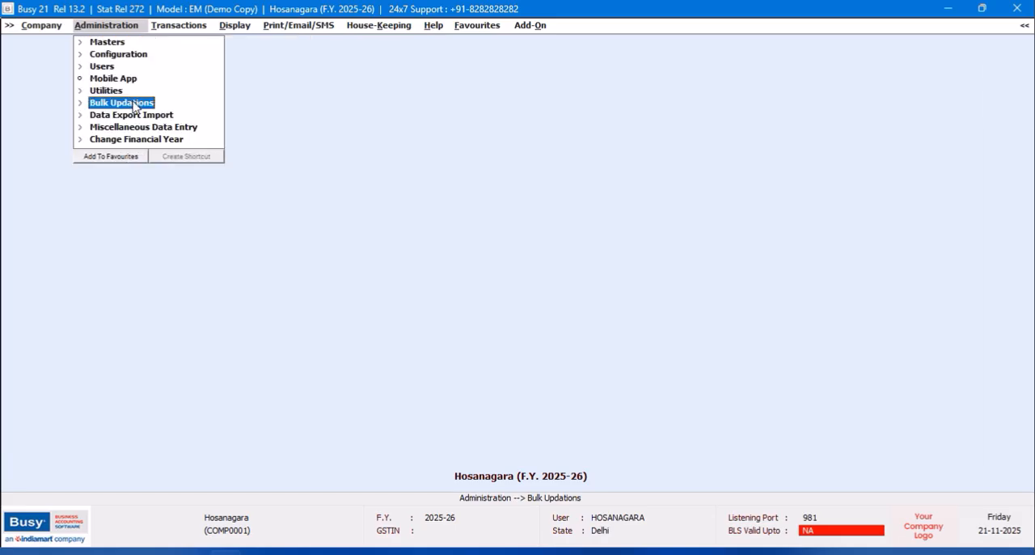
{"action": "left_click", "coordinate": [145, 114]}
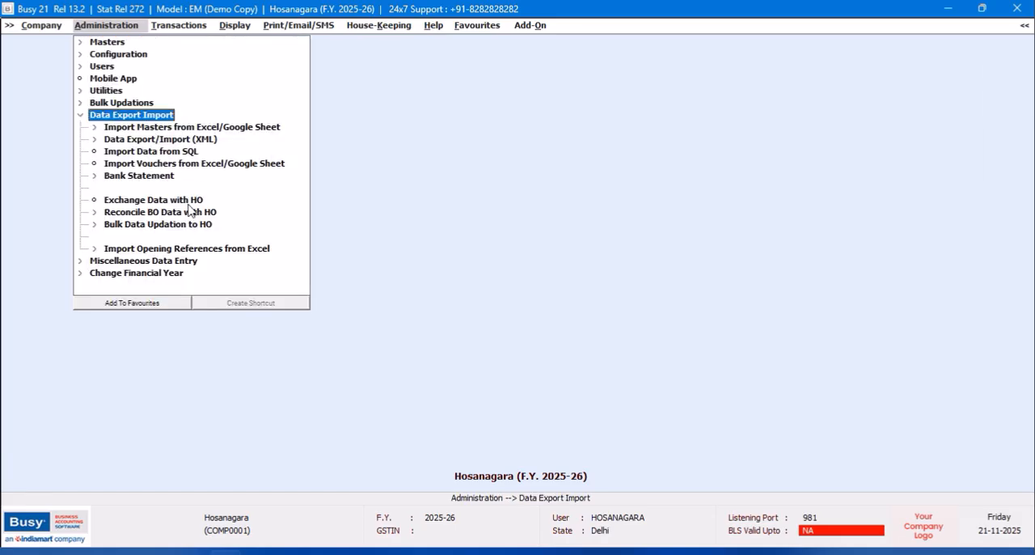
{"action": "double_click", "coordinate": [191, 200]}
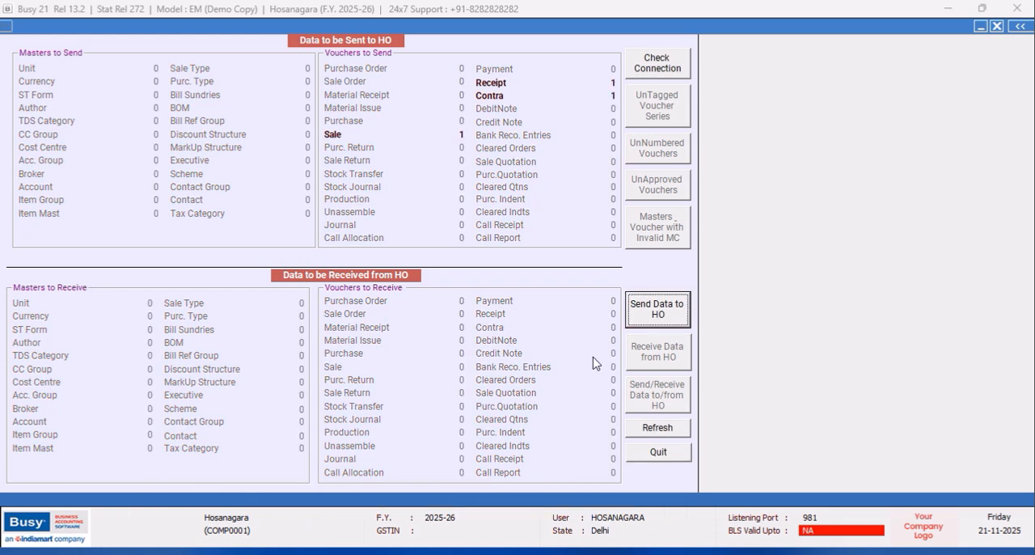
{"action": "left_click", "coordinate": [668, 322]}
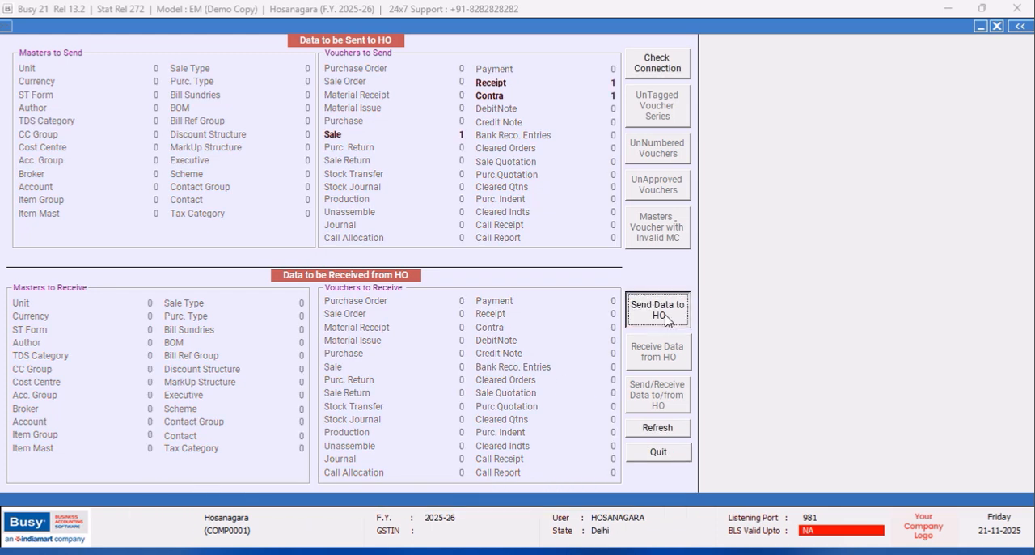
{"action": "left_click", "coordinate": [558, 313]}
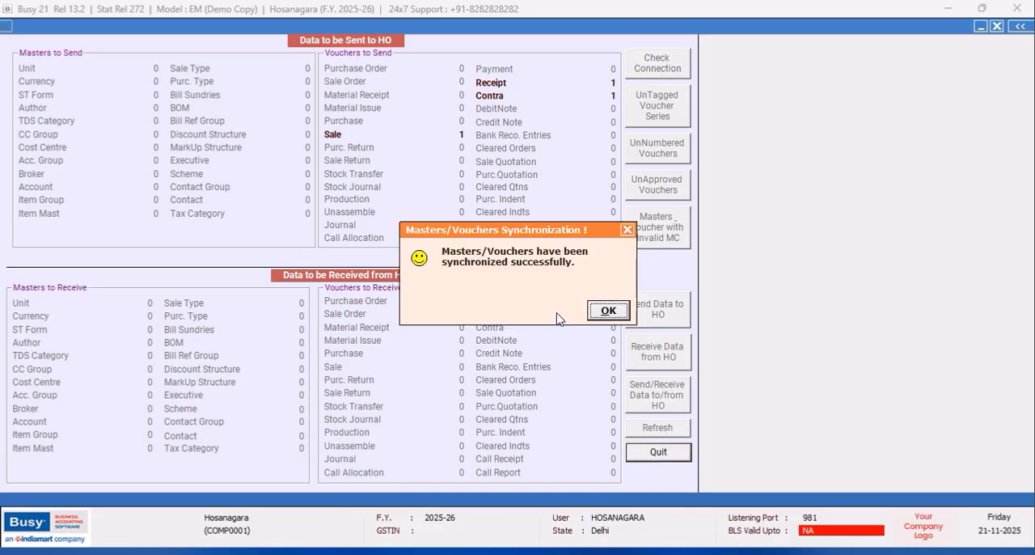
{"action": "left_click", "coordinate": [627, 230]}
{"action": "left_click", "coordinate": [610, 314]}
{"action": "left_click", "coordinate": [660, 458]}
- Close the Hosanagara company without another data sync, and exit Busy
{"action": "left_click", "coordinate": [40, 25]}
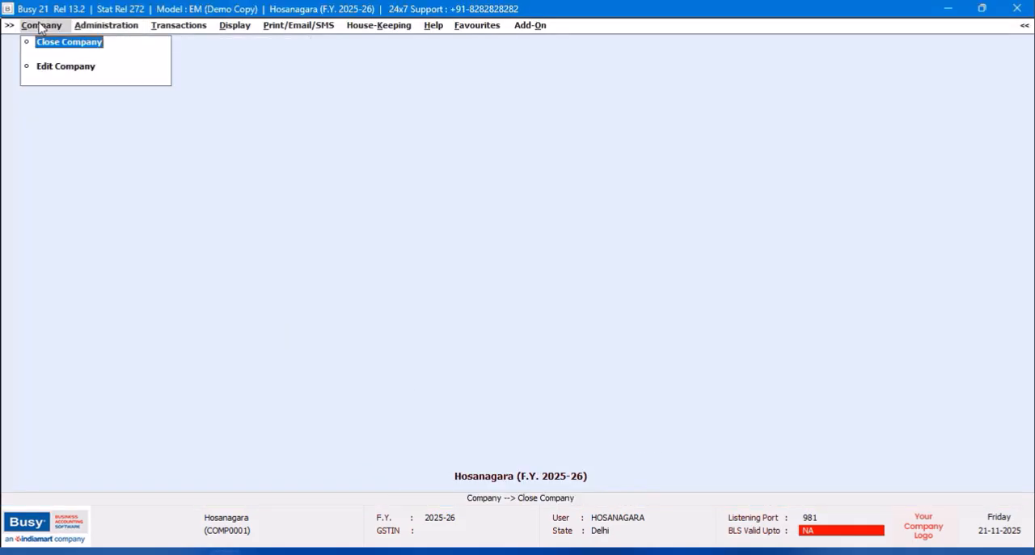
{"action": "left_click", "coordinate": [48, 49]}
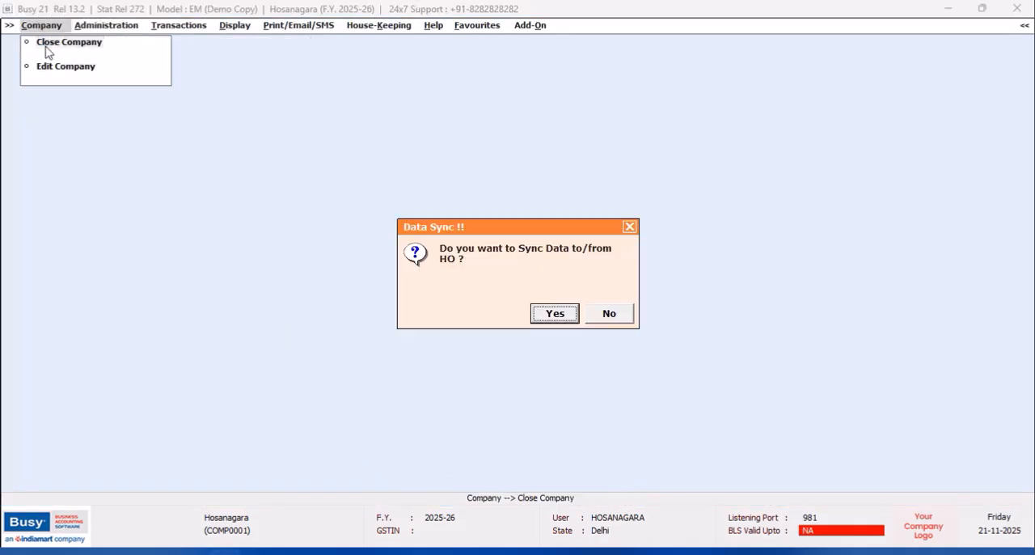
{"action": "left_click", "coordinate": [616, 315]}
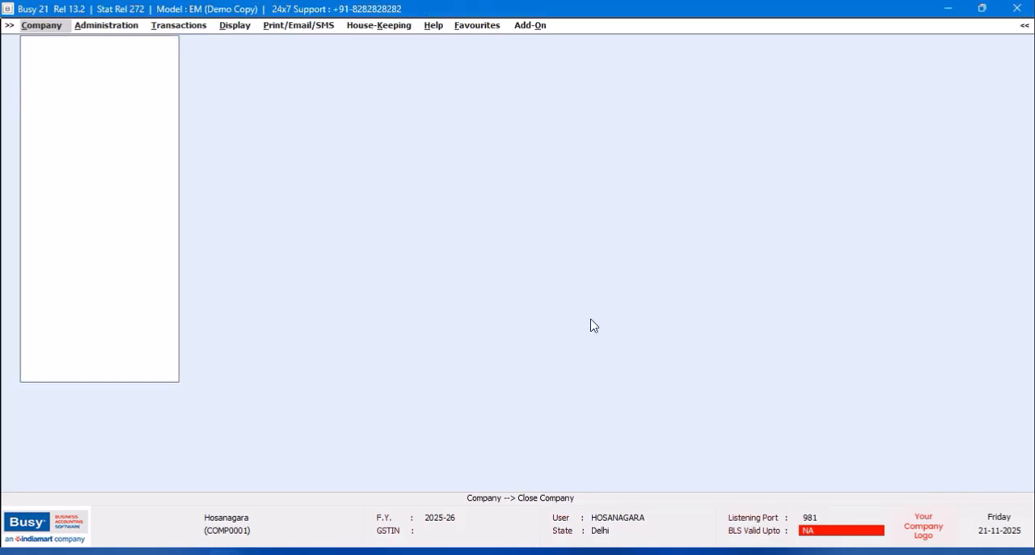
{"action": "left_click", "coordinate": [59, 369]}
- Start the SQL database edition of Busy 21 in demo mode, and open Harsha Motors by entering the login user name and password
{"action": "double_click", "coordinate": [89, 154]}
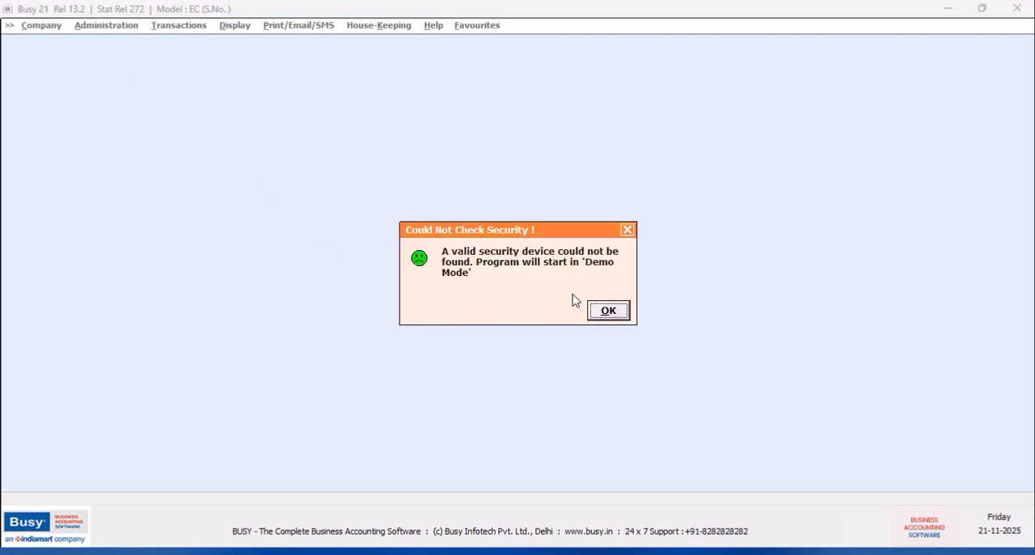
{"action": "left_click", "coordinate": [612, 313]}
{"action": "left_click", "coordinate": [72, 46]}
{"action": "left_click", "coordinate": [290, 151]}
{"action": "left_click", "coordinate": [702, 385]}
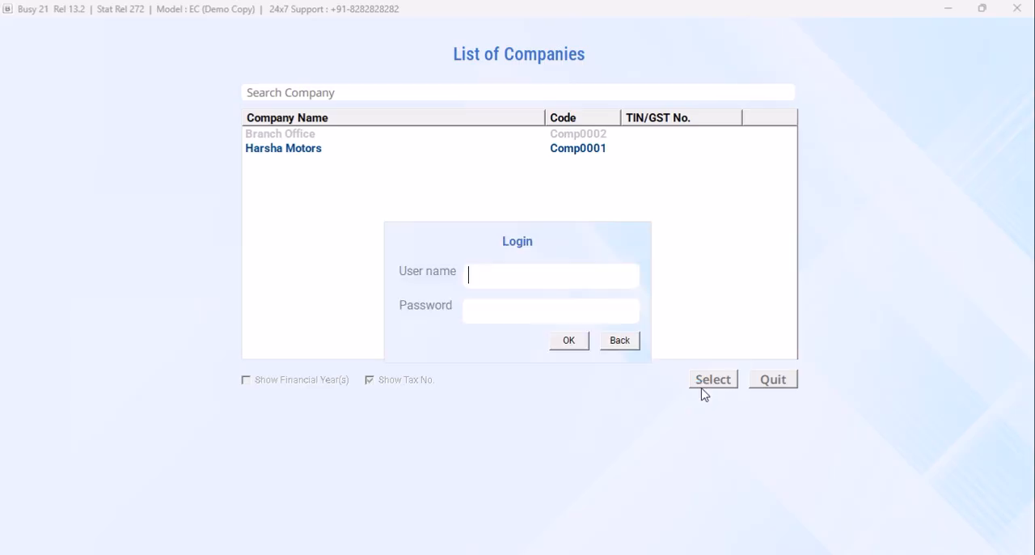
{"action": "type", "text": "b"}
{"action": "key", "text": "Return"}
{"action": "type", "text": "busy"}
{"action": "key", "text": "Return"}
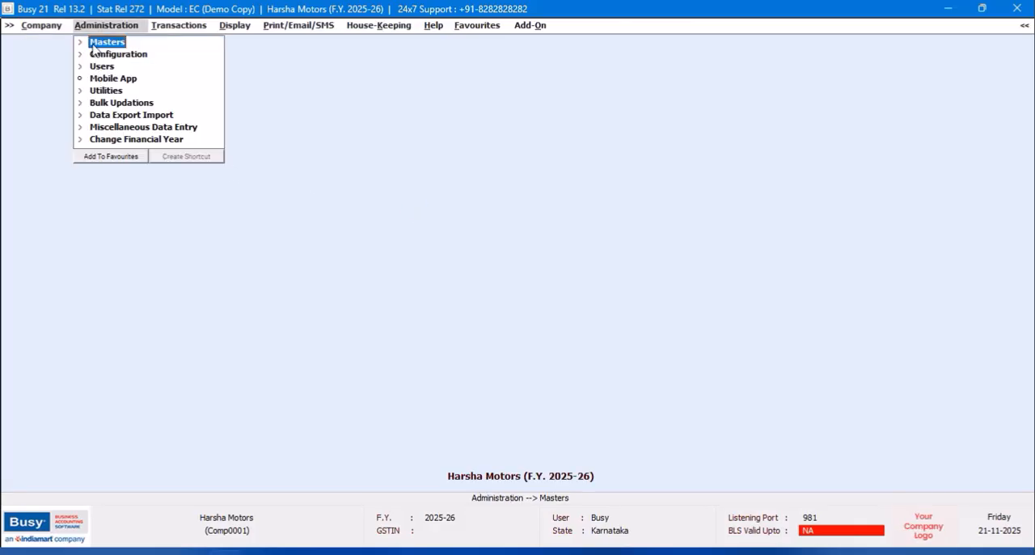
- Receive the branch office data at head office and save the masters and vouchers sent from HOSANAGARA
{"action": "left_click", "coordinate": [135, 118]}
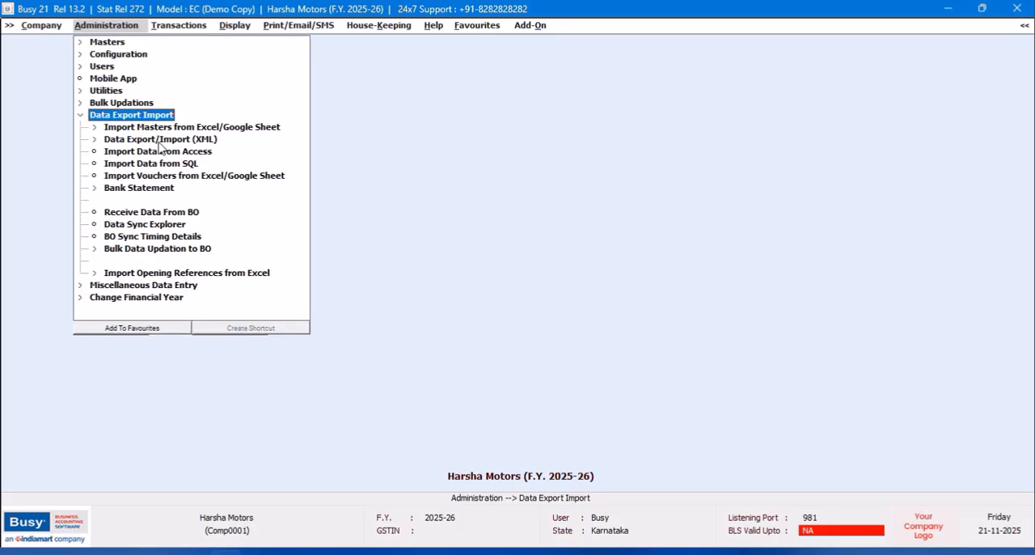
{"action": "left_click", "coordinate": [179, 213]}
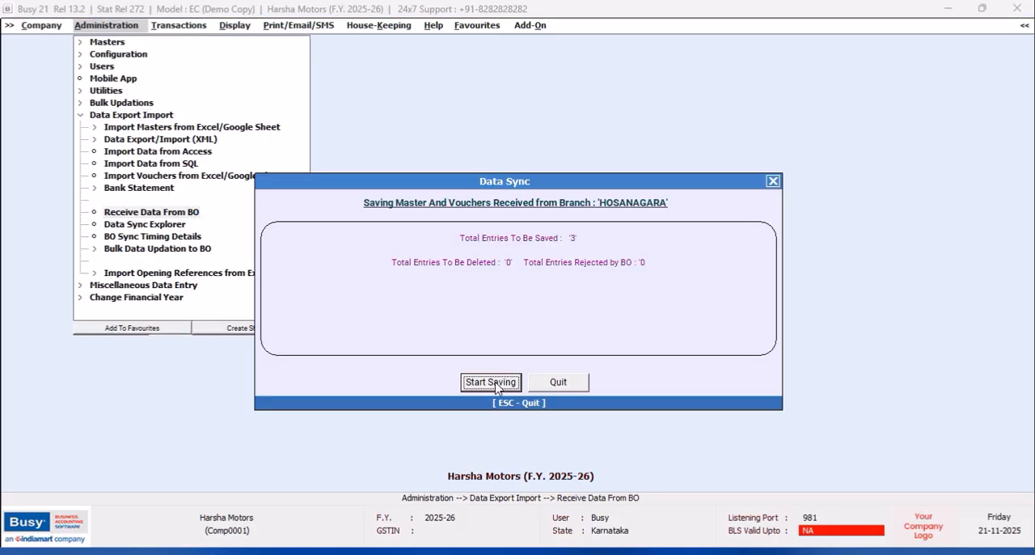
{"action": "left_click", "coordinate": [496, 382]}
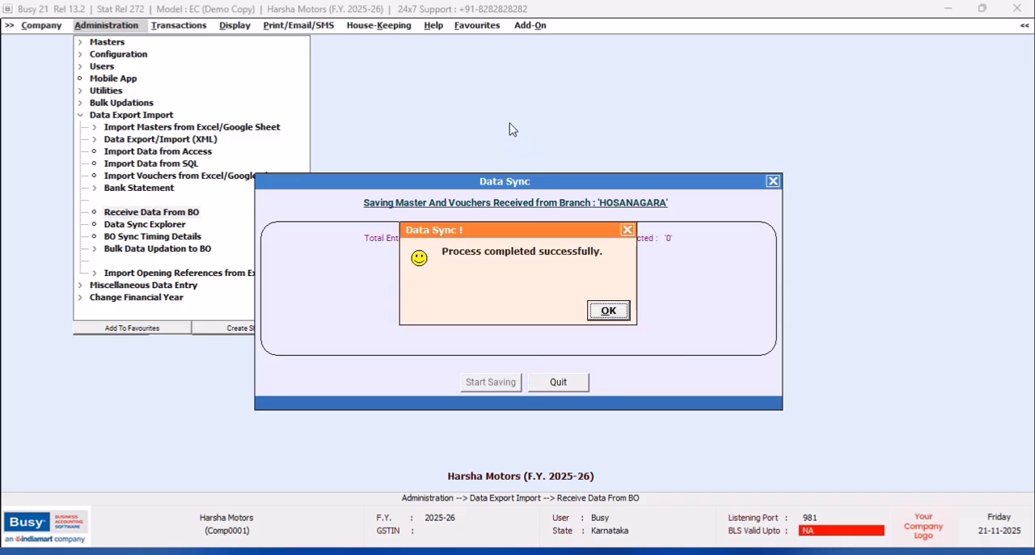
- Close the completed data sync, and review the Day Book with cash balances for all branches from 01-04-2025 to 02-04-2025
{"action": "left_click", "coordinate": [614, 315]}
{"action": "left_click", "coordinate": [570, 381]}
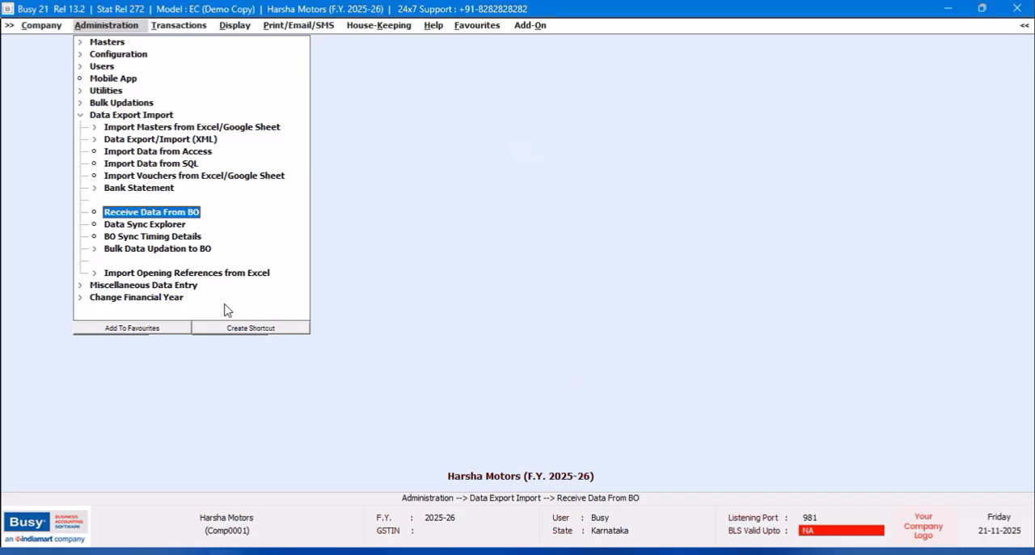
{"action": "left_click", "coordinate": [233, 26]}
{"action": "left_click", "coordinate": [266, 67]}
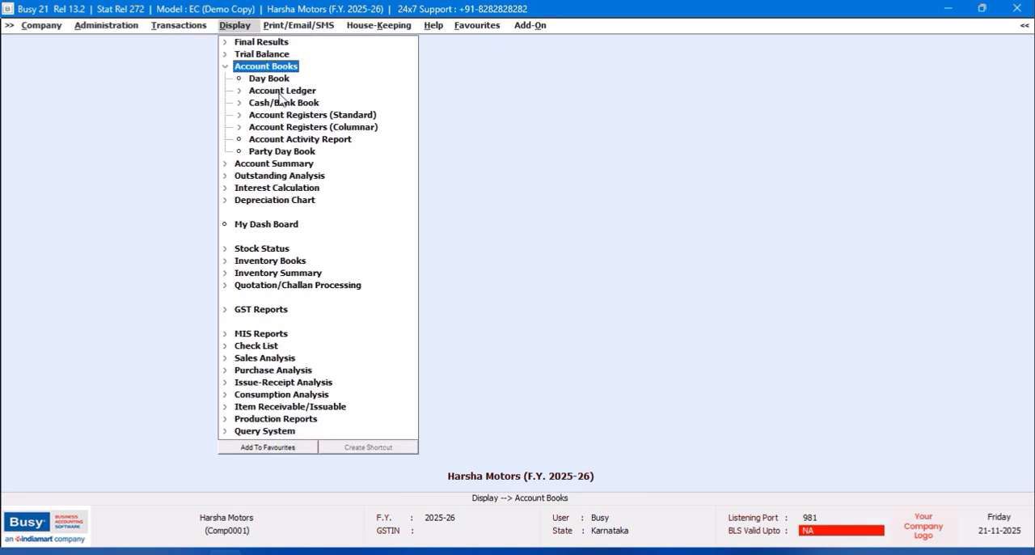
{"action": "left_click", "coordinate": [269, 79]}
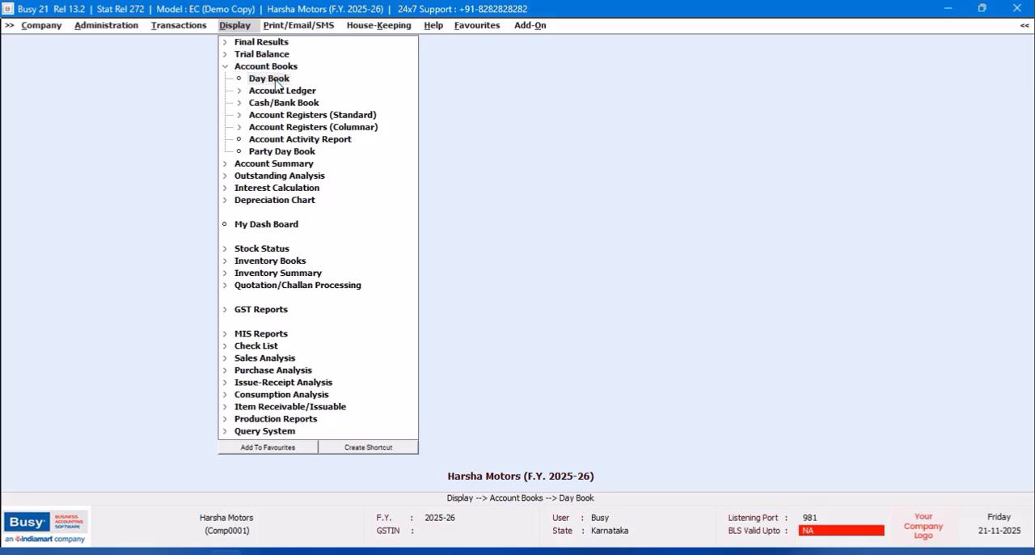
{"action": "left_click", "coordinate": [549, 309]}
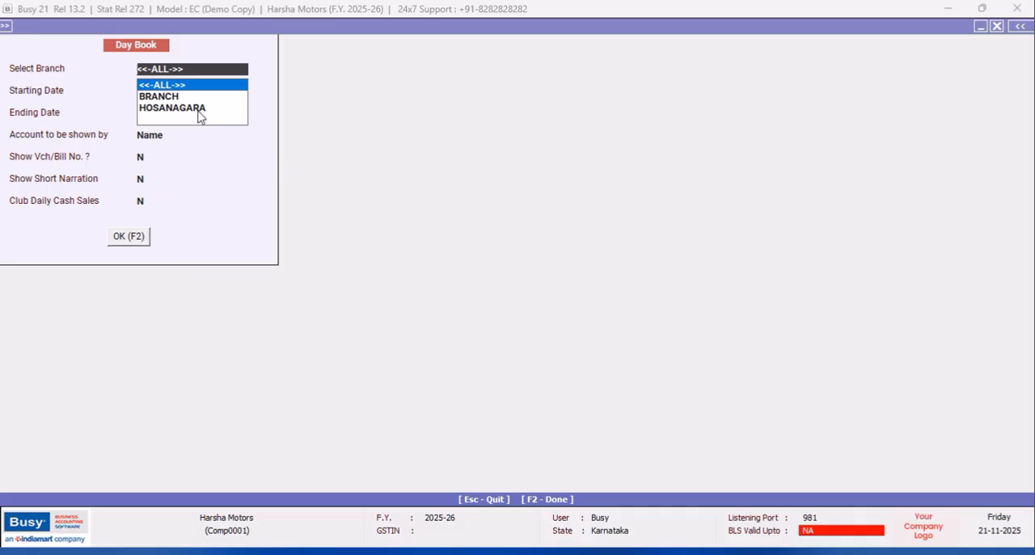
{"action": "key", "text": "Return"}
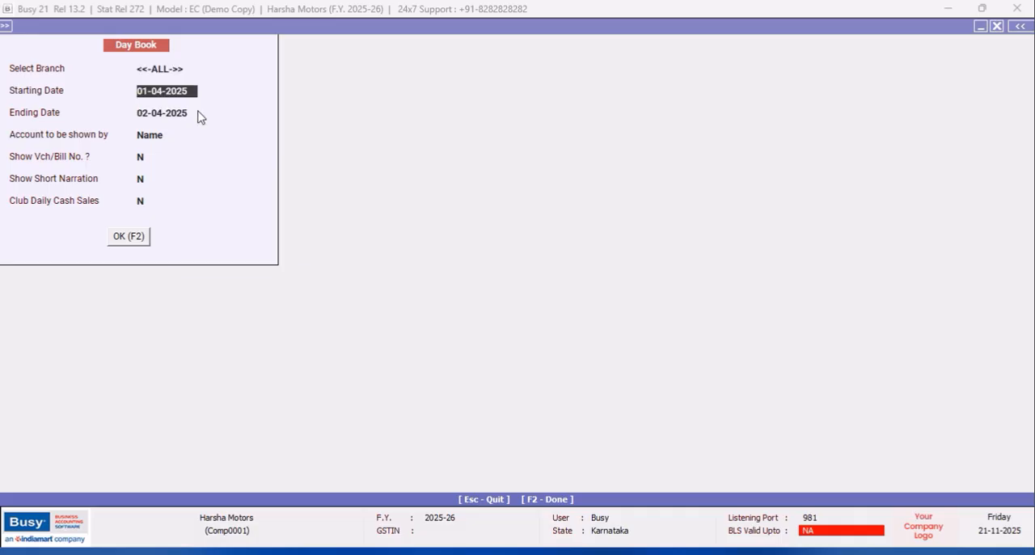
{"action": "key", "text": "F2"}
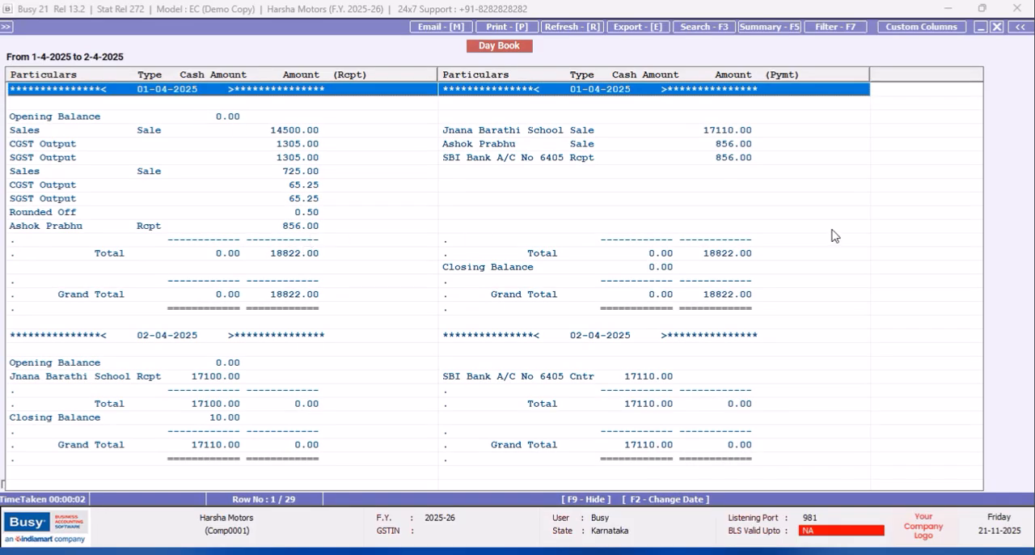
{"action": "left_click", "coordinate": [589, 145]}
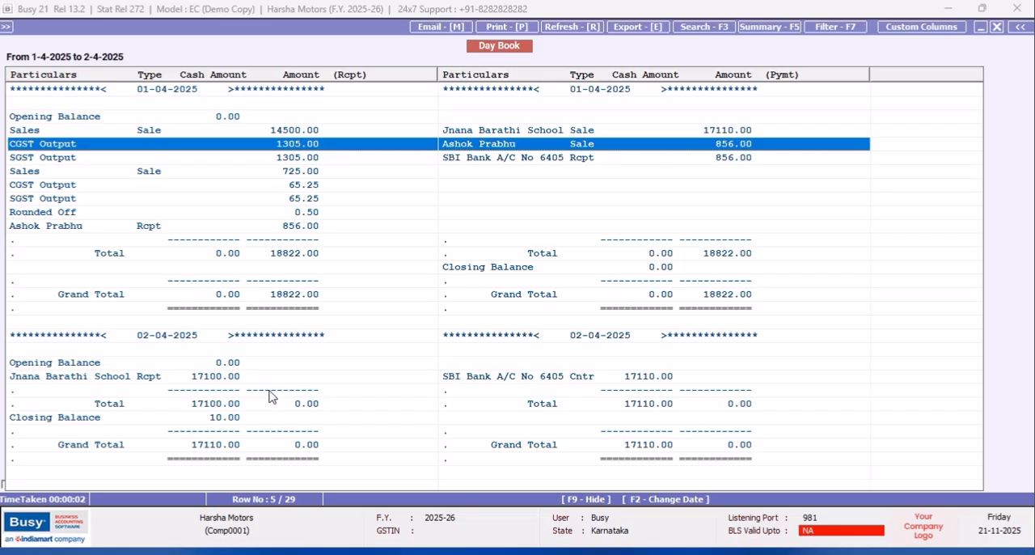
{"action": "left_click", "coordinate": [151, 382]}
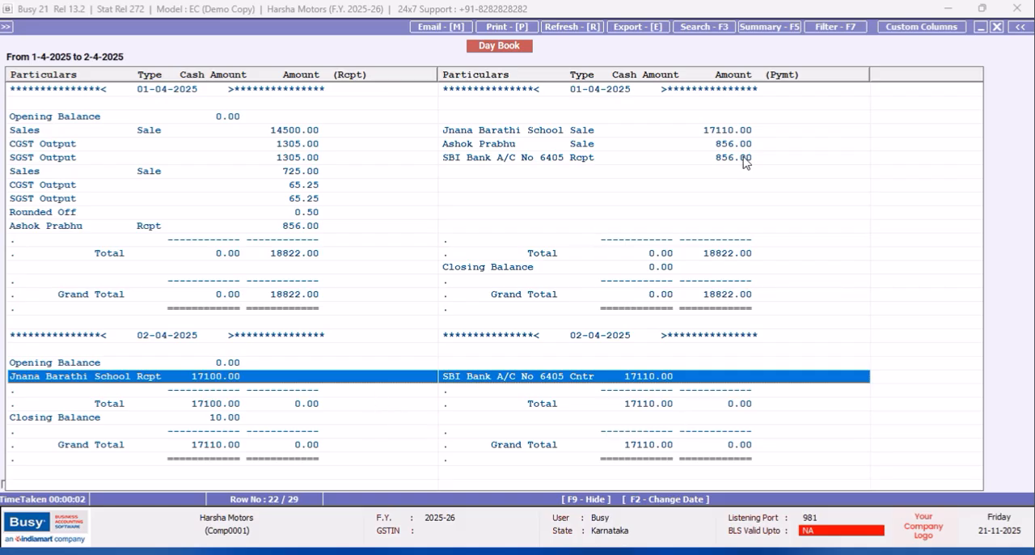
{"action": "left_click", "coordinate": [995, 26]}
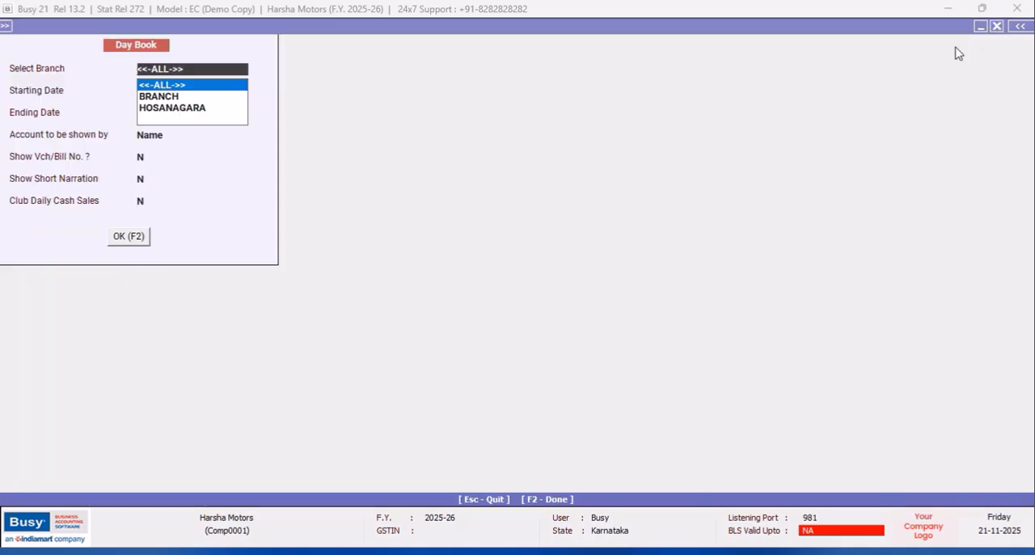
- Review the Day Book for the HOSANAGARA branch only, and close the report
{"action": "left_click", "coordinate": [173, 110]}
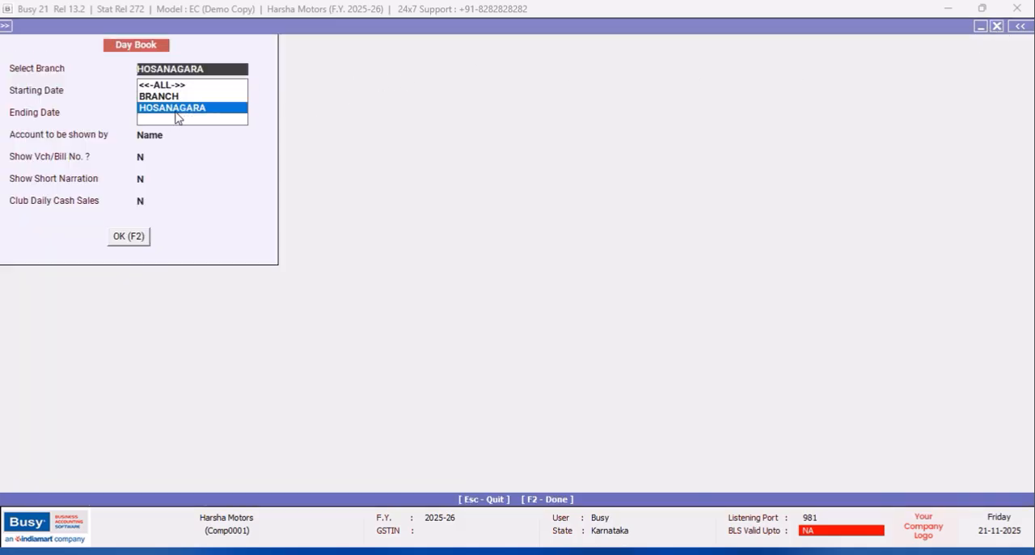
{"action": "left_click", "coordinate": [117, 243]}
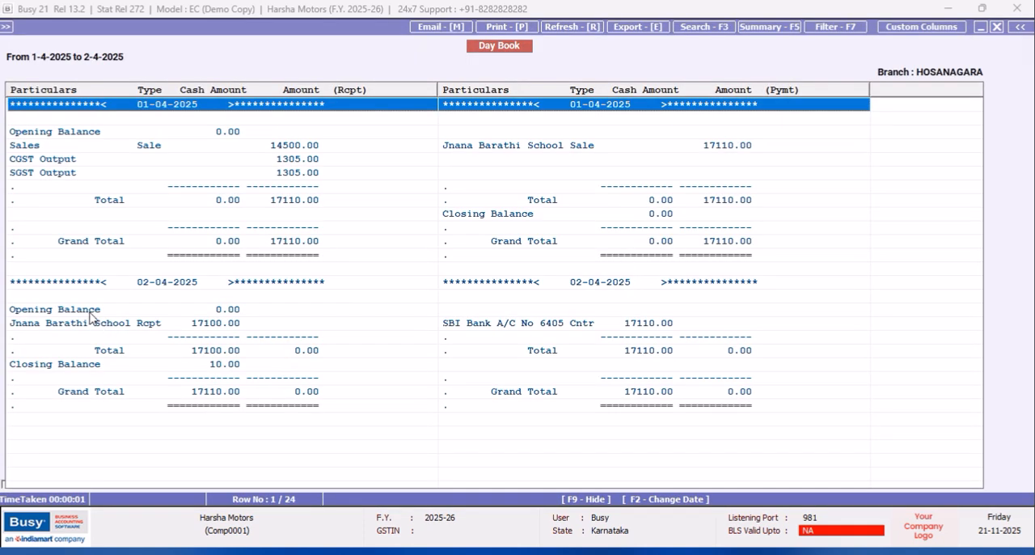
{"action": "left_click", "coordinate": [93, 324]}
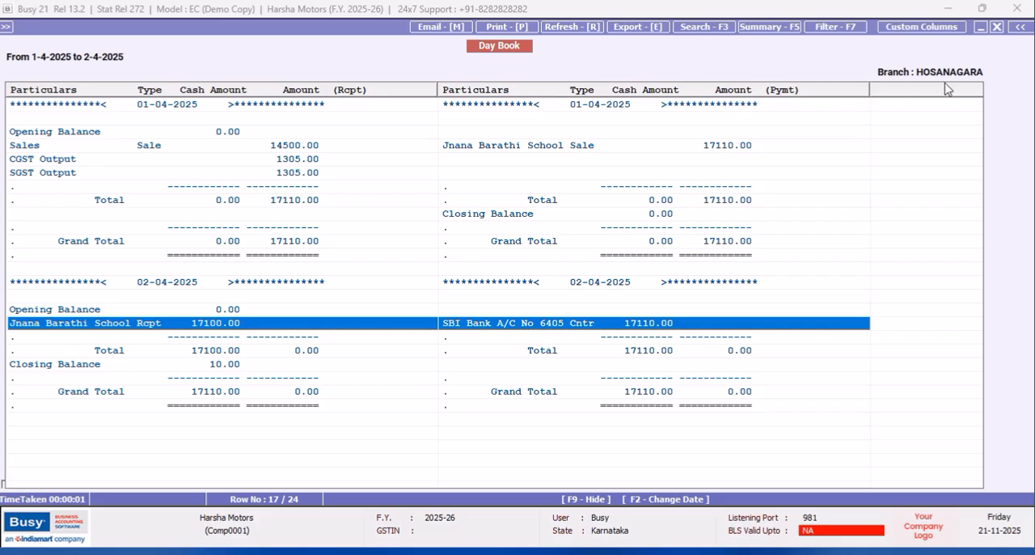
{"action": "left_click", "coordinate": [998, 28]}
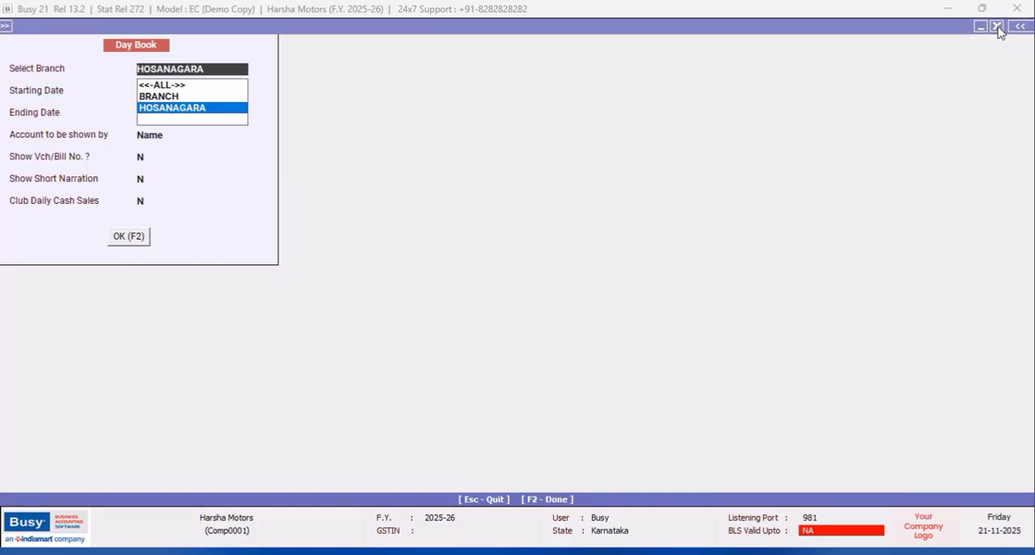
{"action": "left_click", "coordinate": [998, 28]}
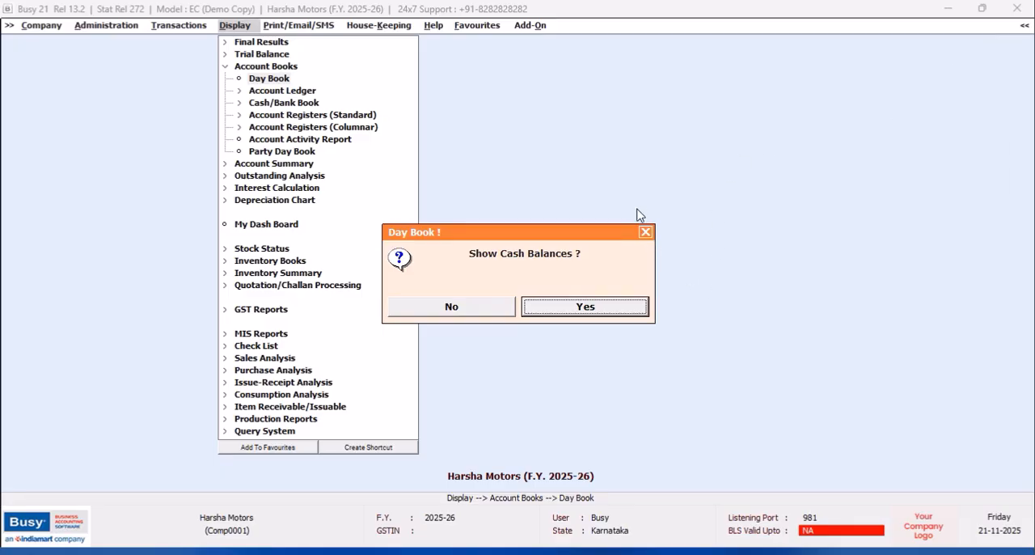
{"action": "left_click", "coordinate": [646, 232]}
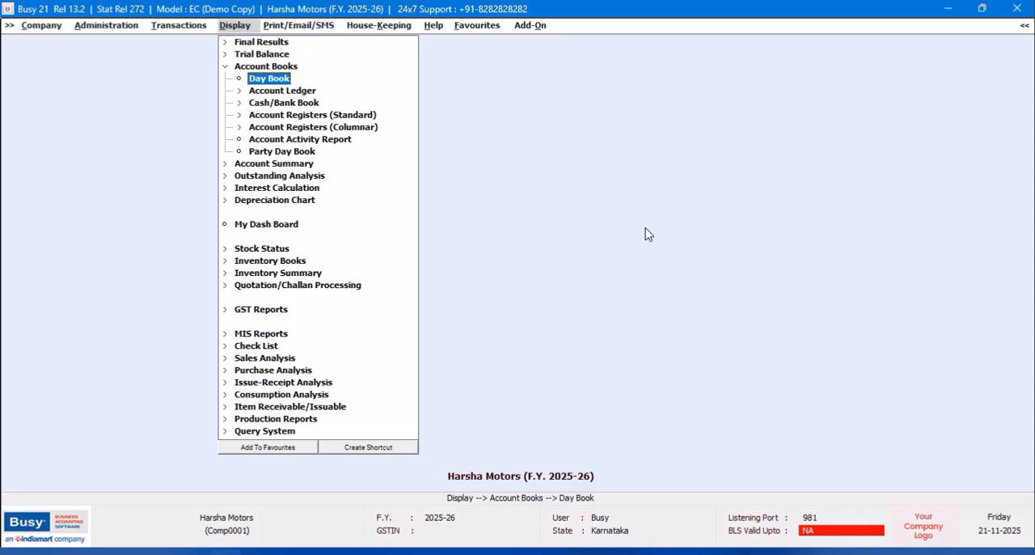
- Display the SBI Bank account ledger for all branches from 01-04-2025 to 02-04-2025
{"action": "key", "text": "Down"}
{"action": "key", "text": "Return"}
{"action": "type", "text": "sb"}
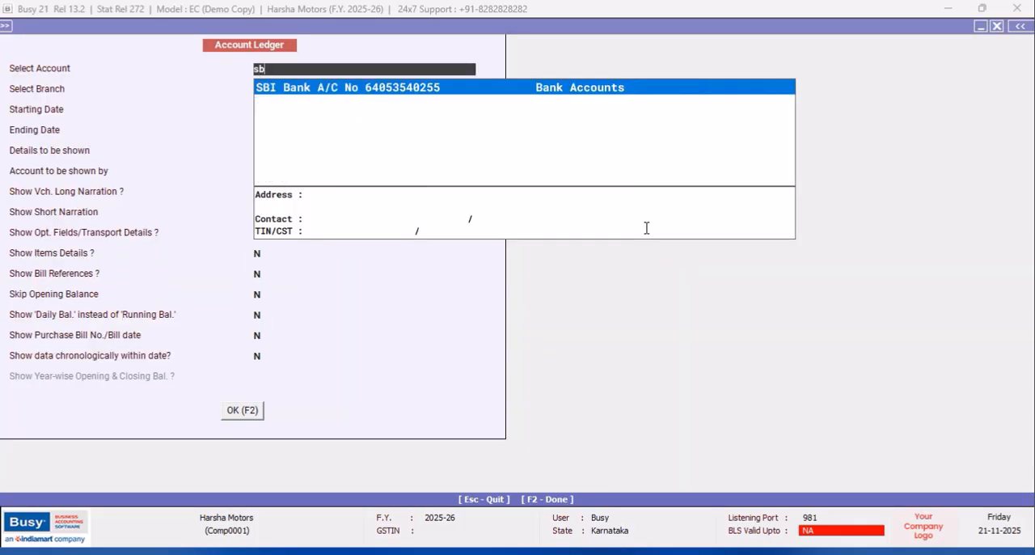
{"action": "key", "text": "Return"}
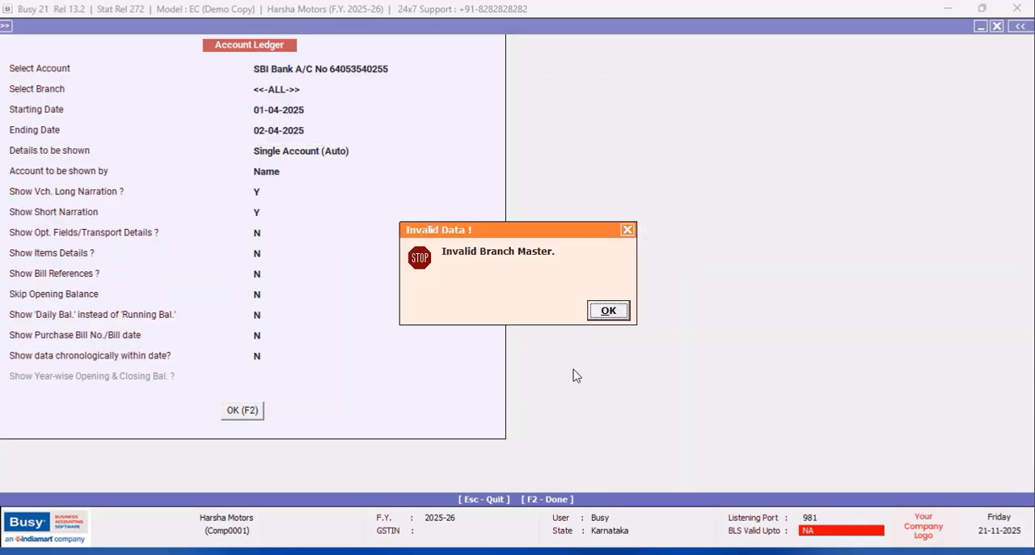
{"action": "left_click", "coordinate": [605, 311]}
{"action": "key", "text": "Escape"}
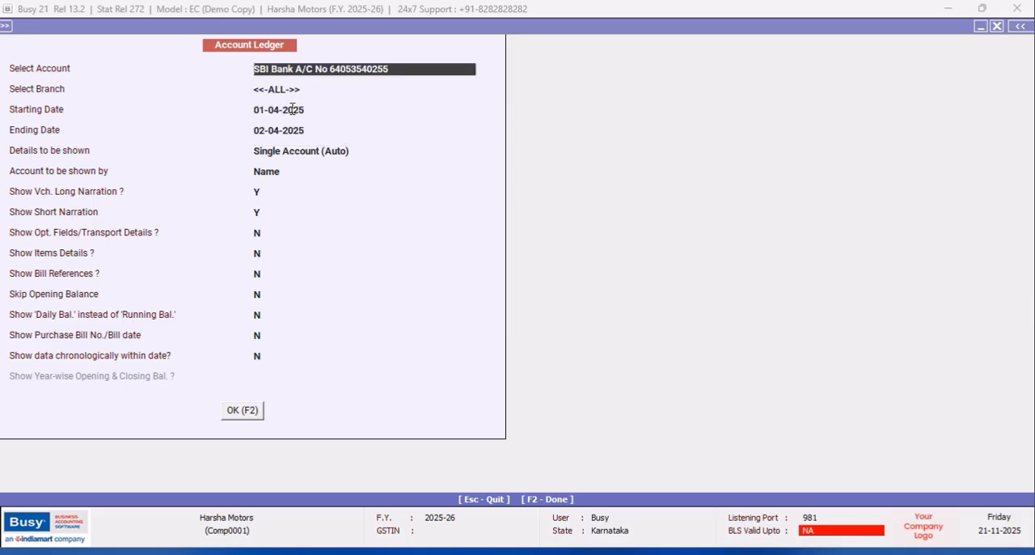
{"action": "left_click", "coordinate": [256, 410]}
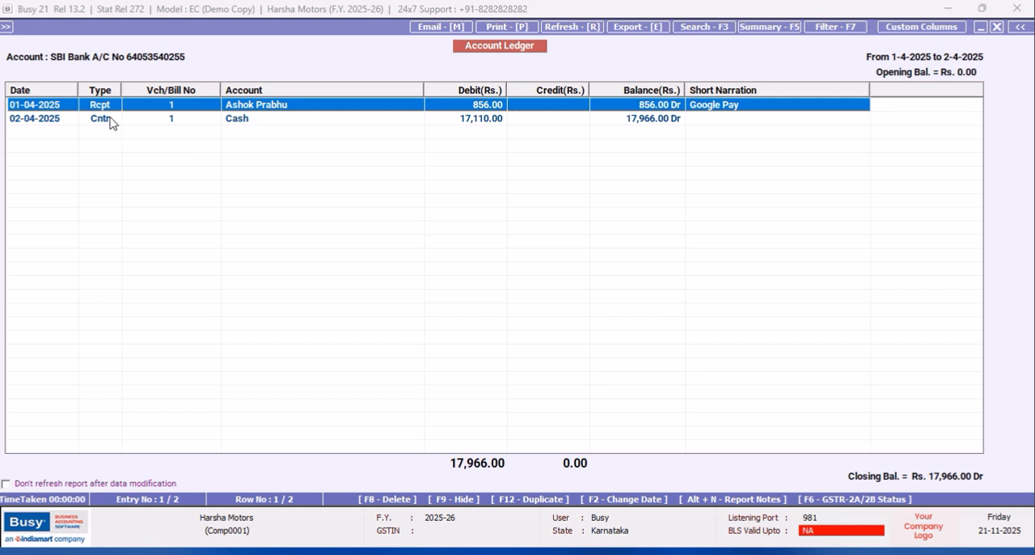
- Open the contra voucher dated 02-04-2025 from the SBI Bank ledger
{"action": "left_click", "coordinate": [124, 125]}
{"action": "key", "text": "Return"}
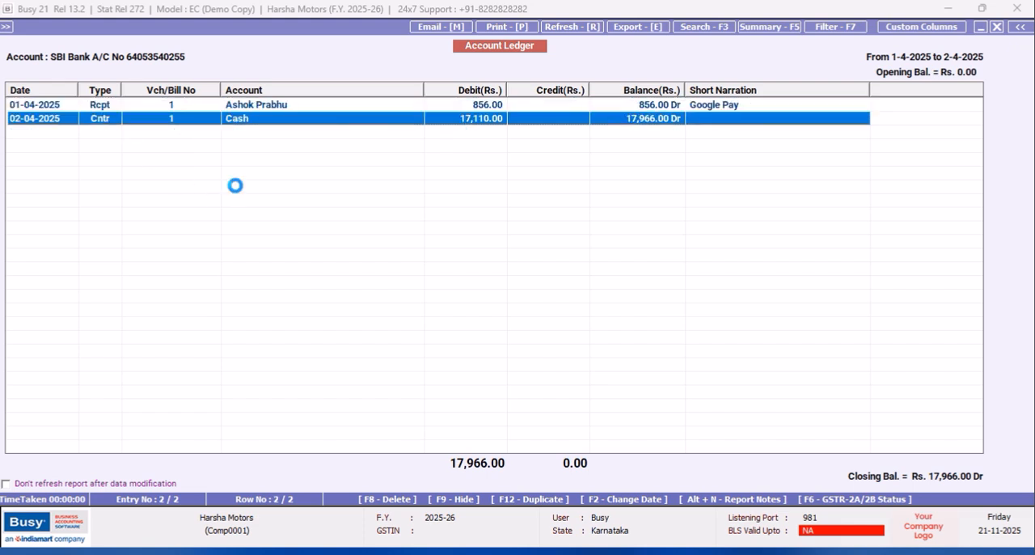